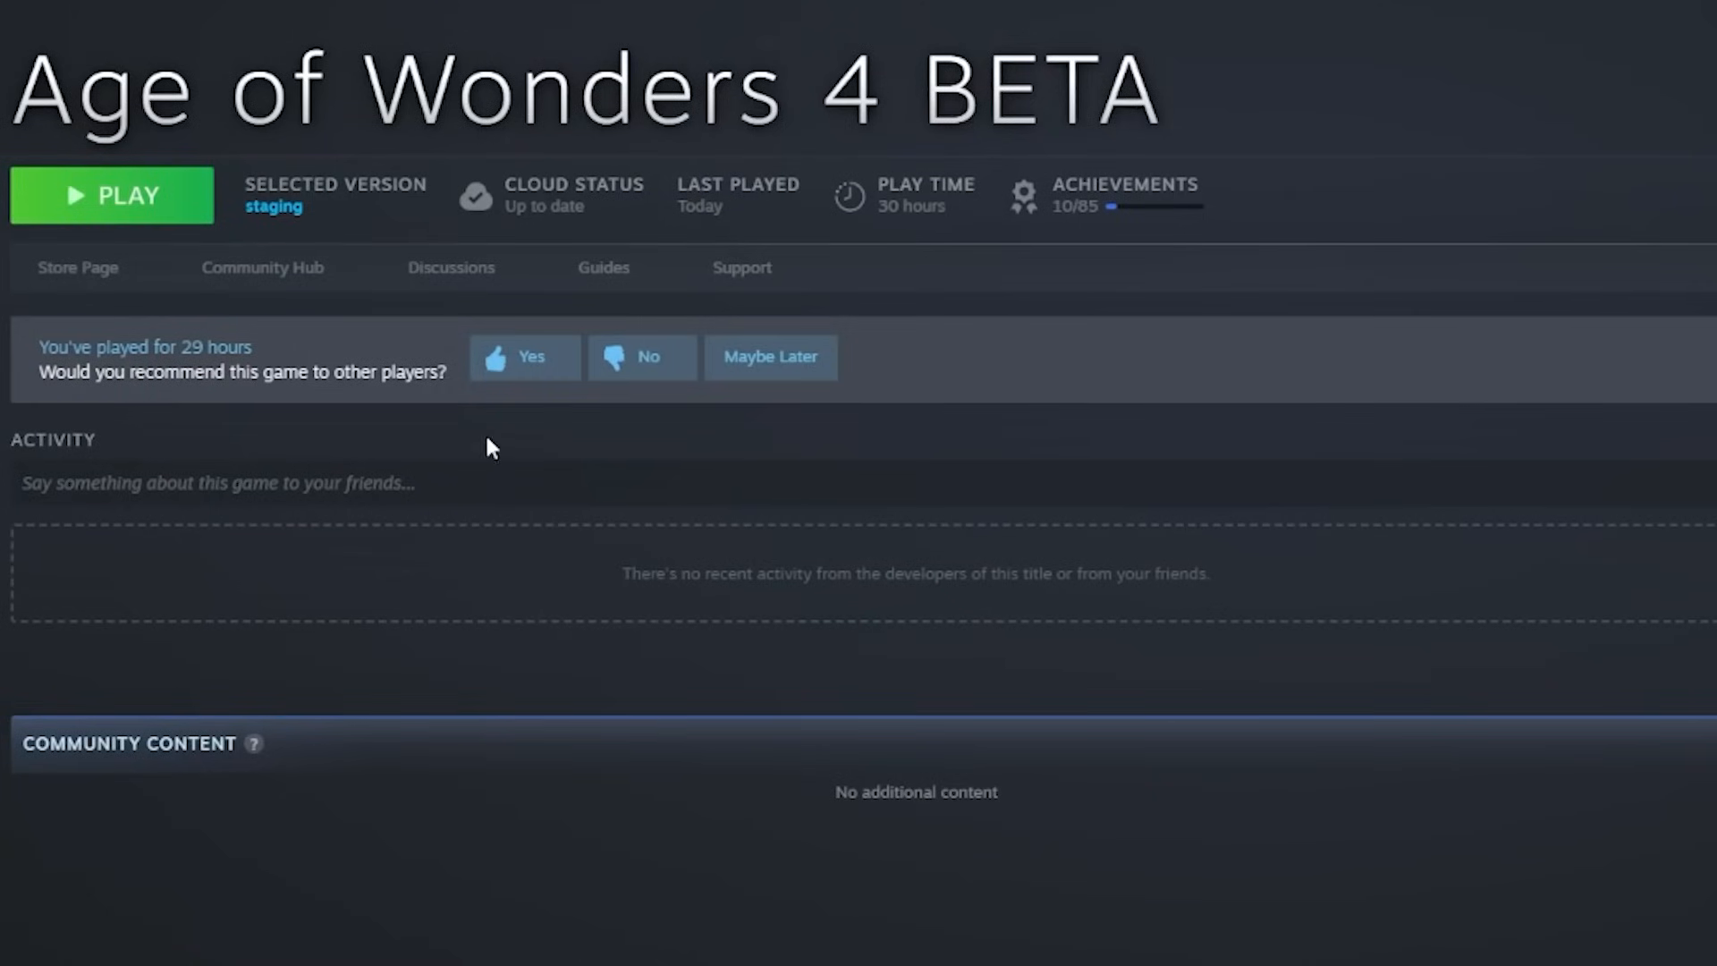
- Launch Age of Wonders 4 BETA and start the modding tools from the launcher's game settings
{"action": "left_click", "coordinate": [130, 212]}
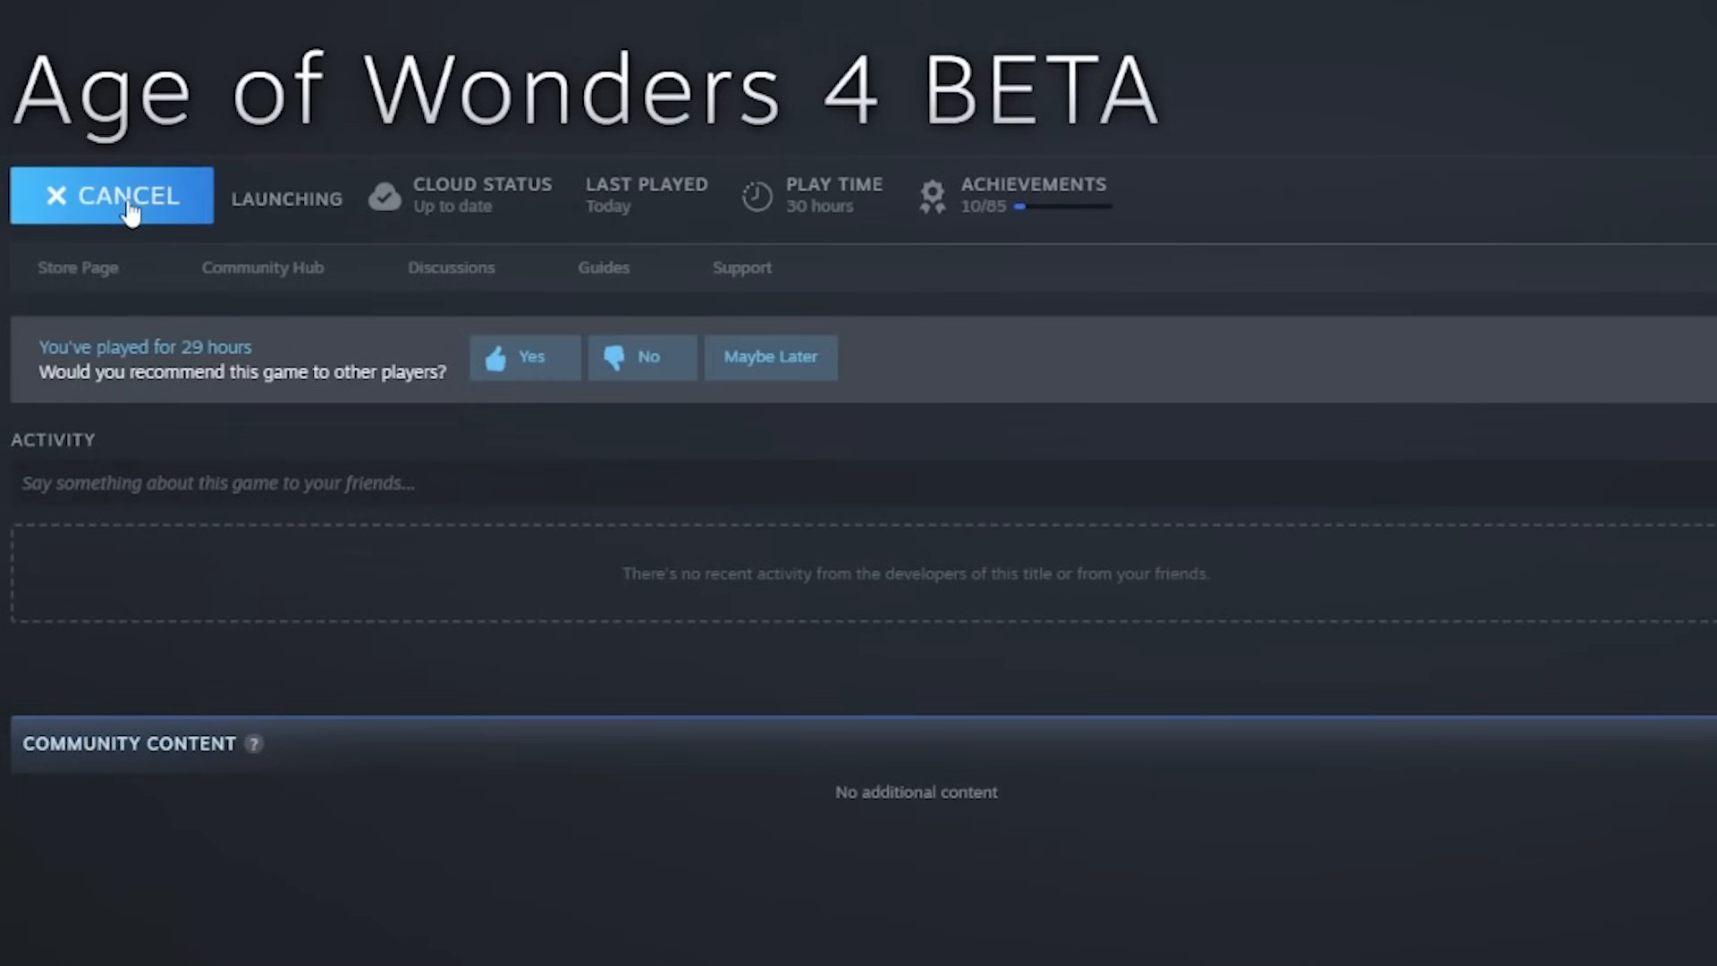
{"action": "left_click", "coordinate": [1167, 468]}
{"action": "left_click", "coordinate": [1272, 757]}
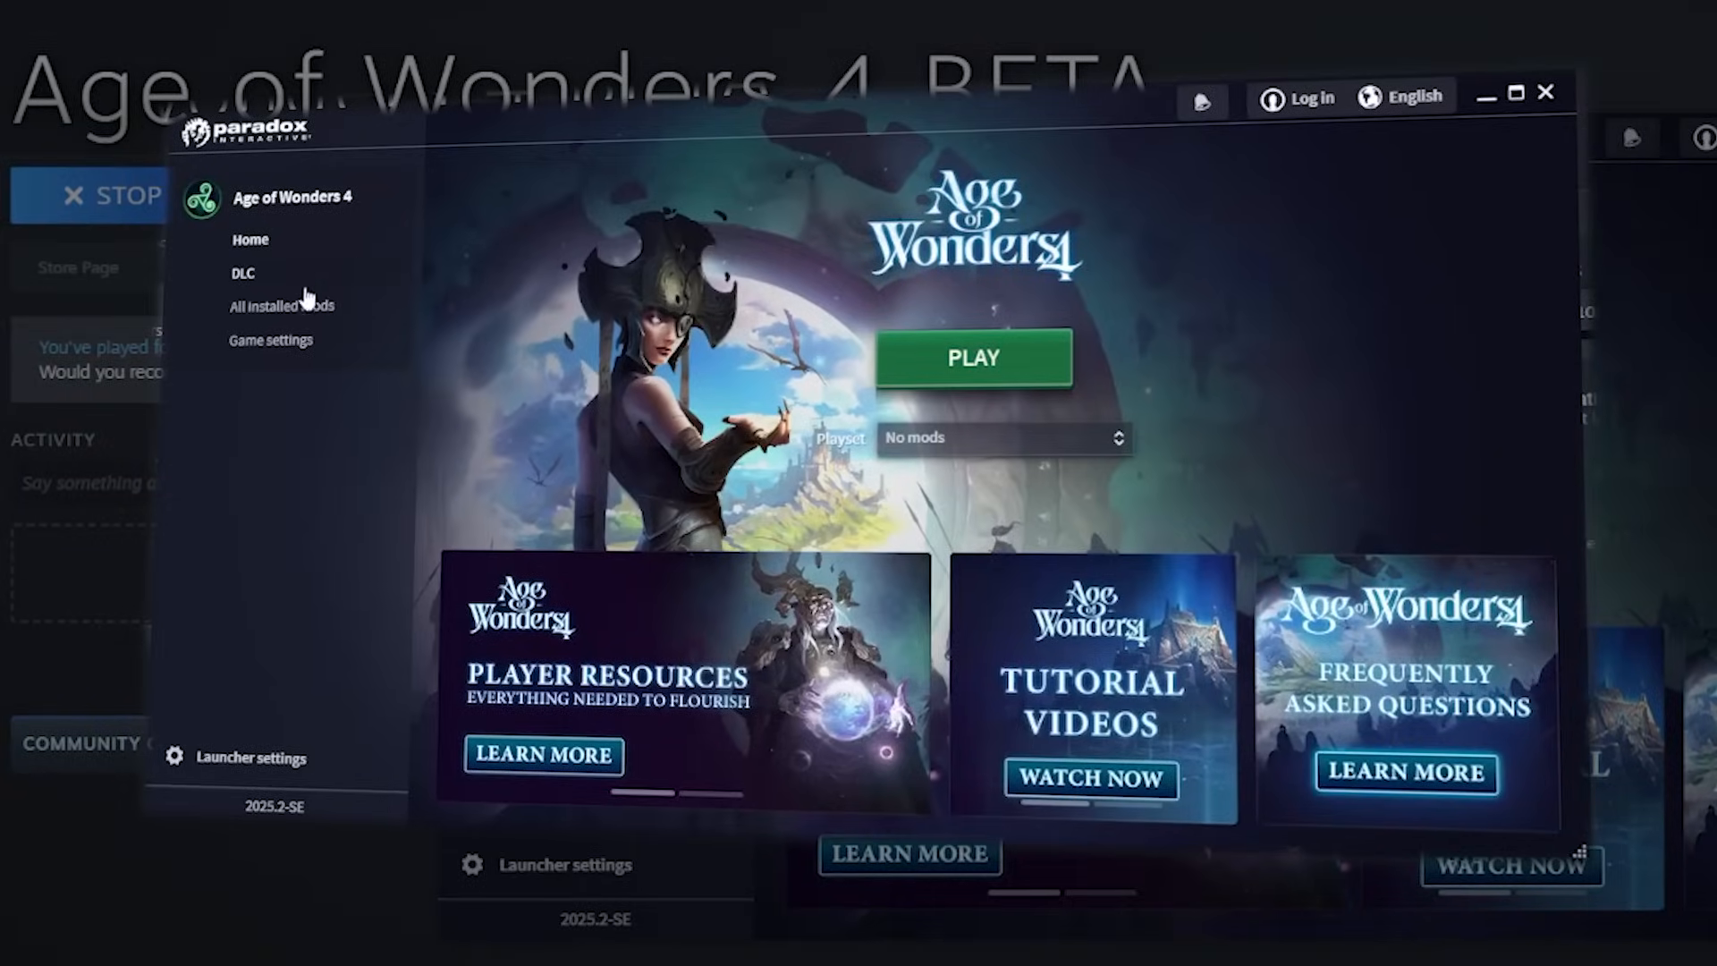
{"action": "left_click", "coordinate": [295, 343]}
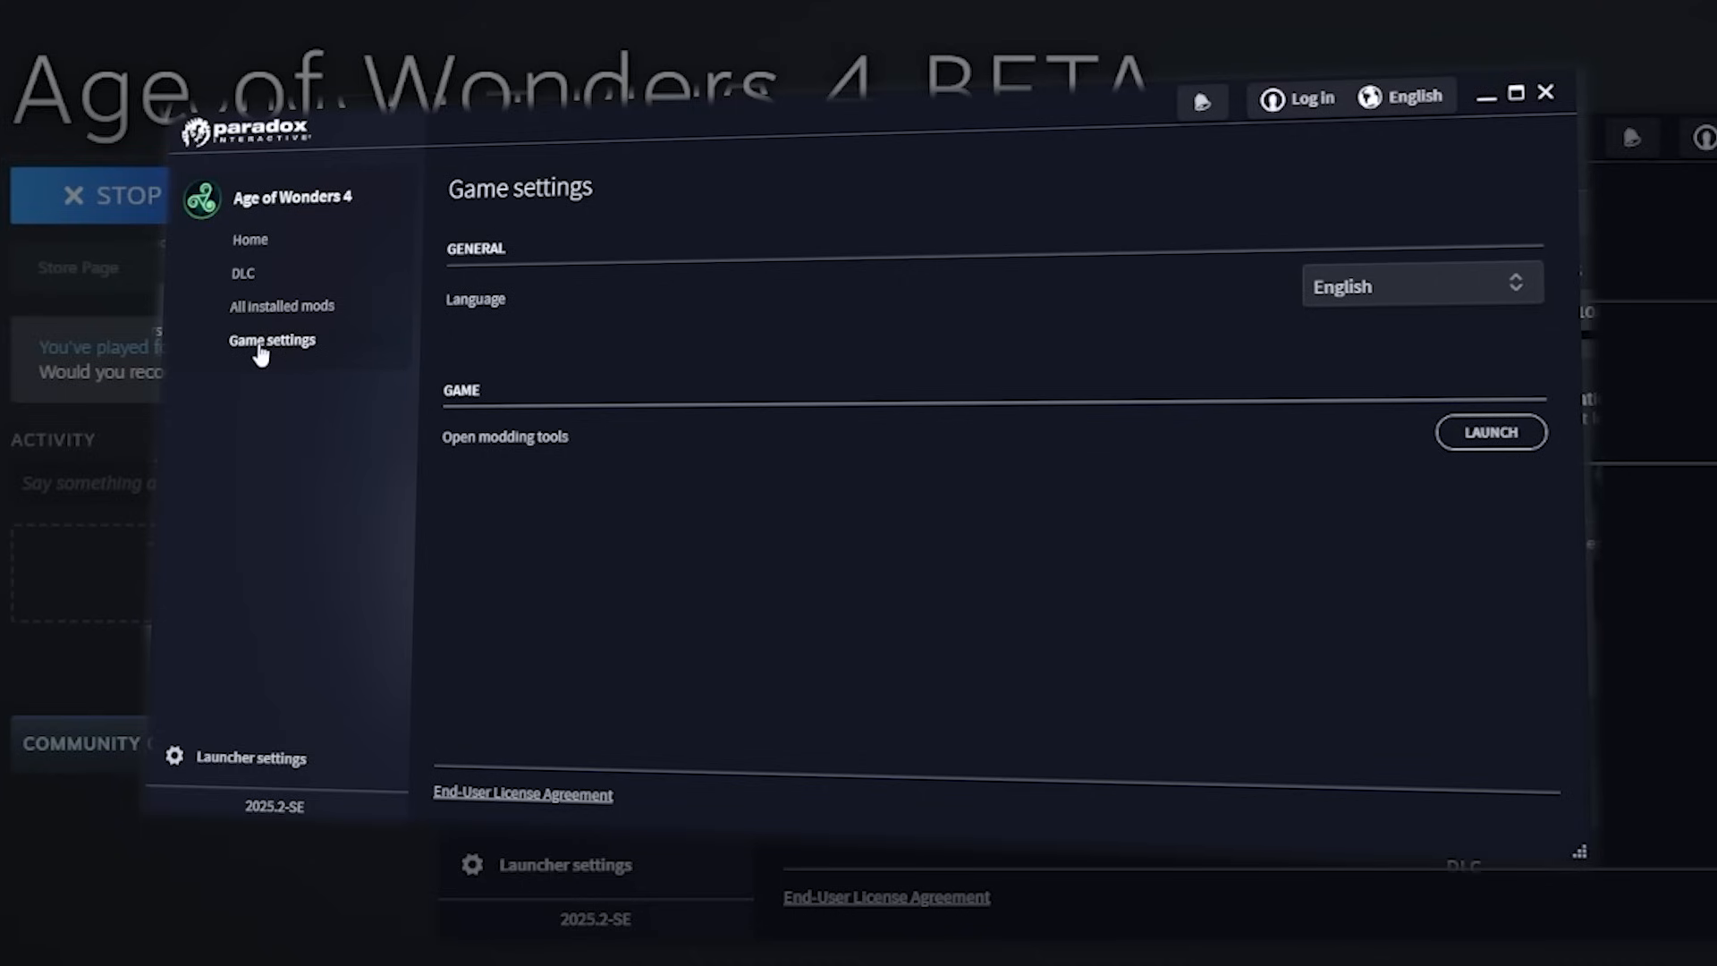
{"action": "left_click", "coordinate": [1492, 433]}
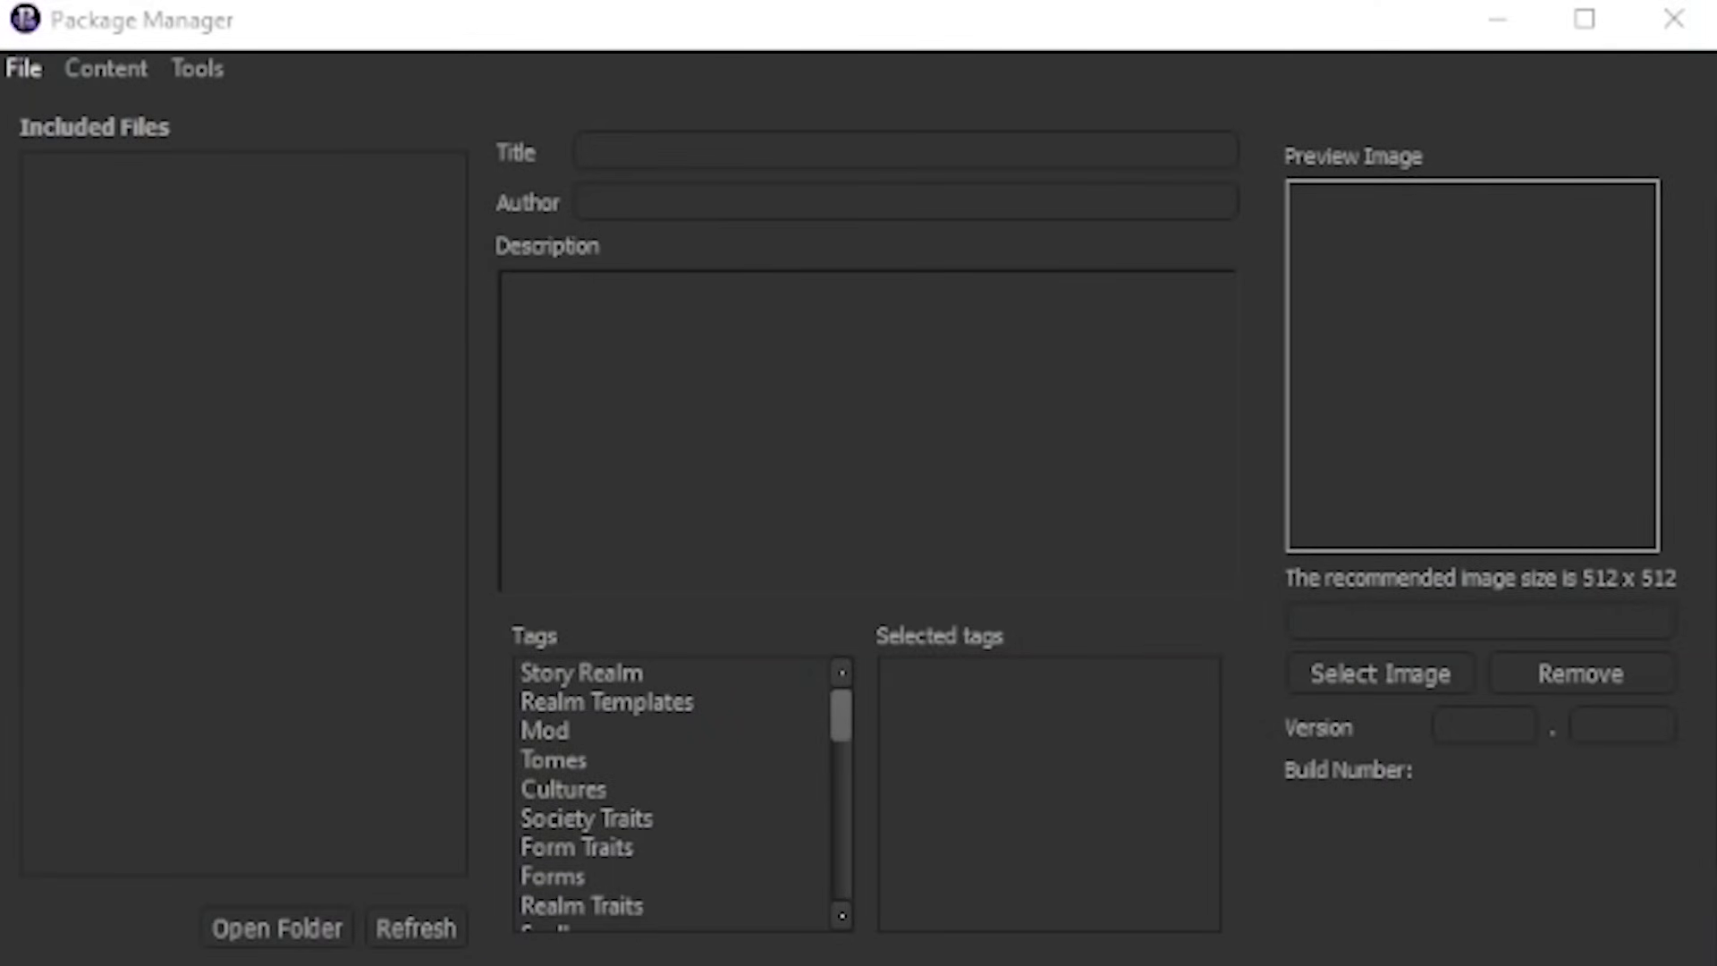
- Create a new package named MyCustomRegionMod
{"action": "left_click", "coordinate": [18, 71]}
{"action": "left_click", "coordinate": [40, 109]}
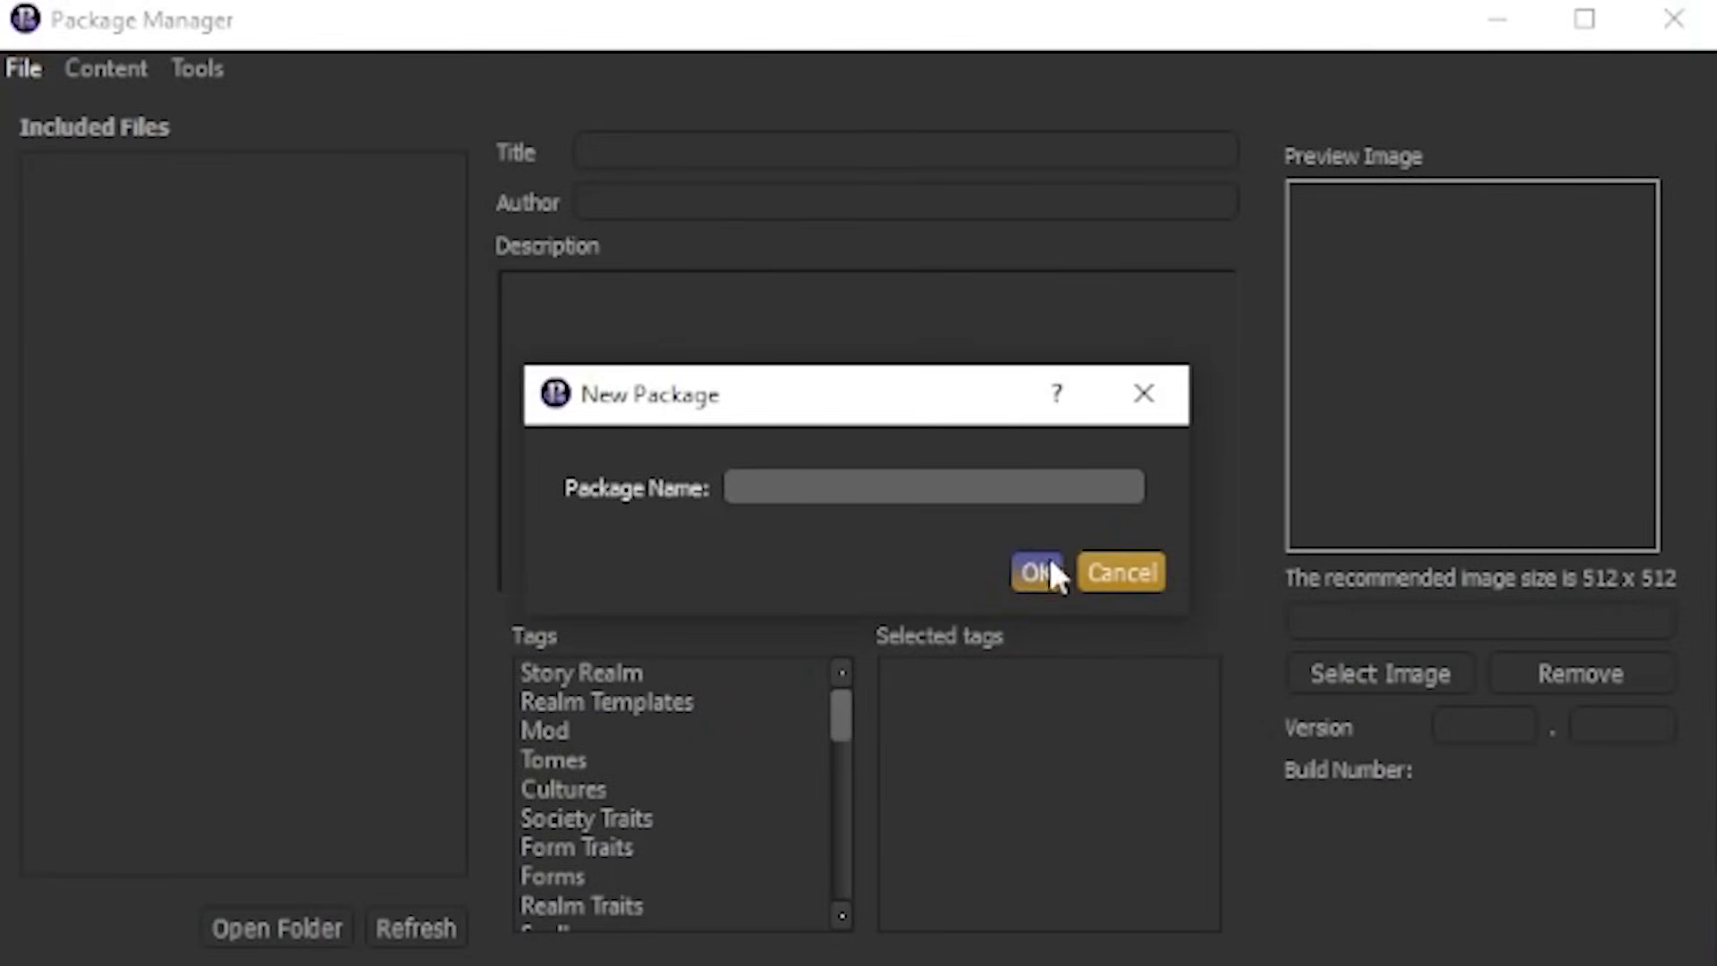
{"action": "type", "text": "MyCustom"}
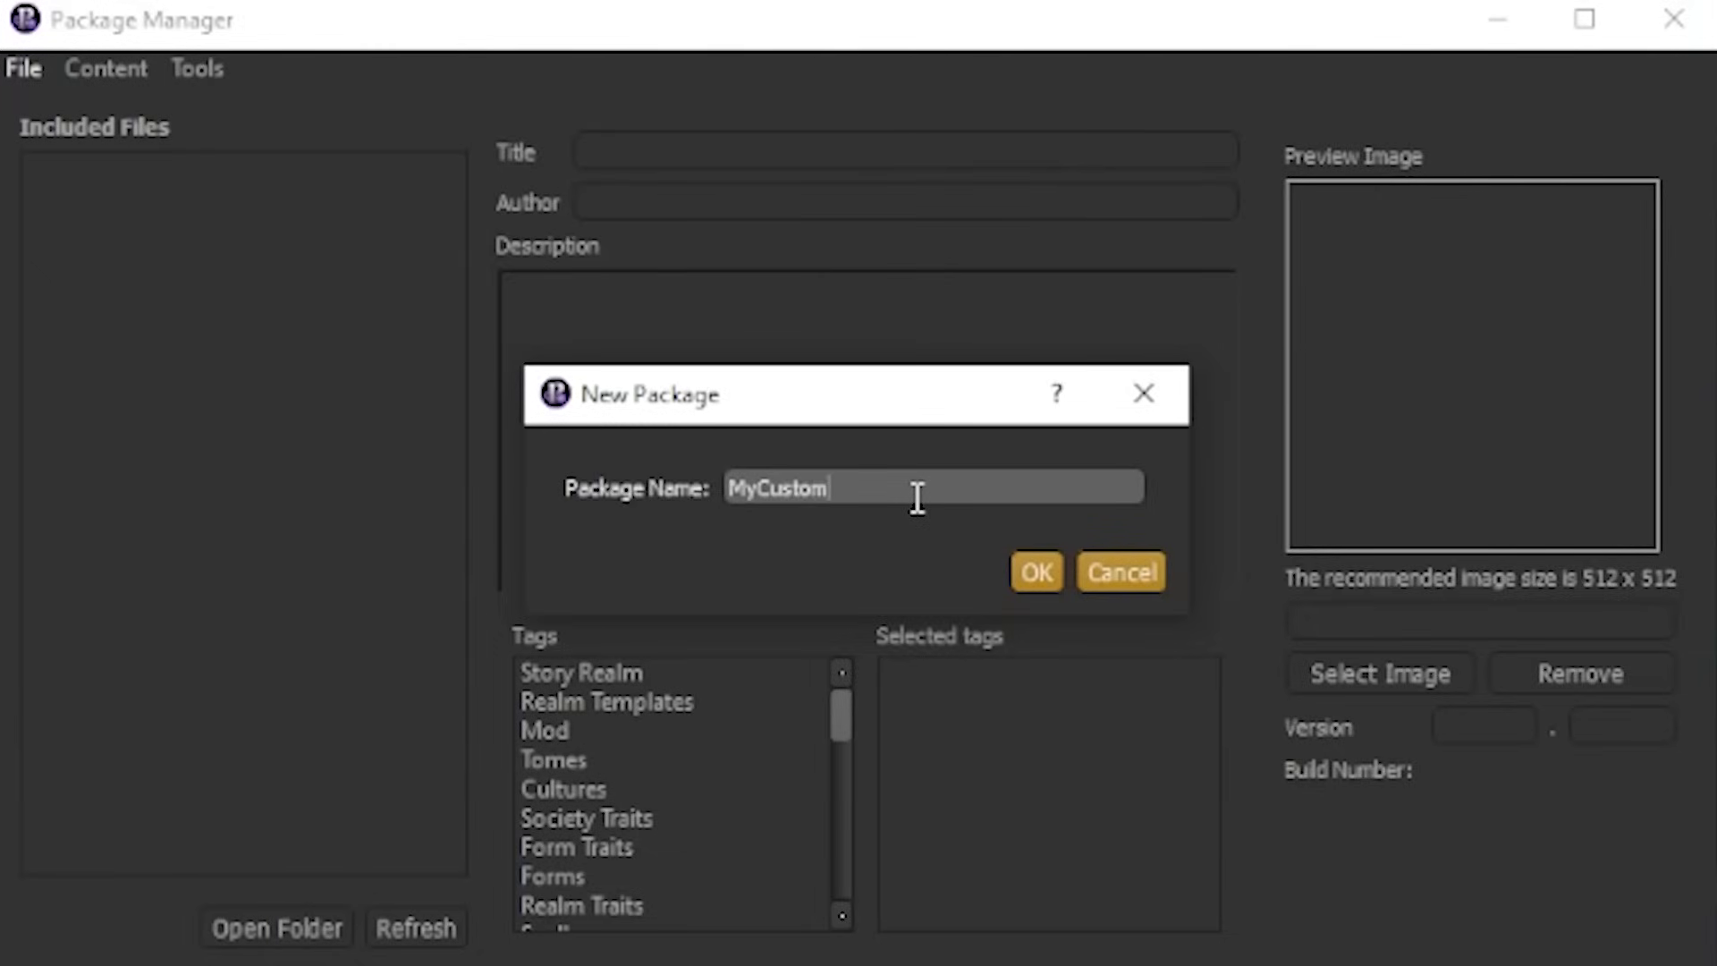
{"action": "type", "text": "RegionMod"}
{"action": "key", "text": "BackSpace"}
{"action": "key", "text": "BackSpace"}
{"action": "type", "text": "od"}
{"action": "left_click", "coordinate": [1033, 571]}
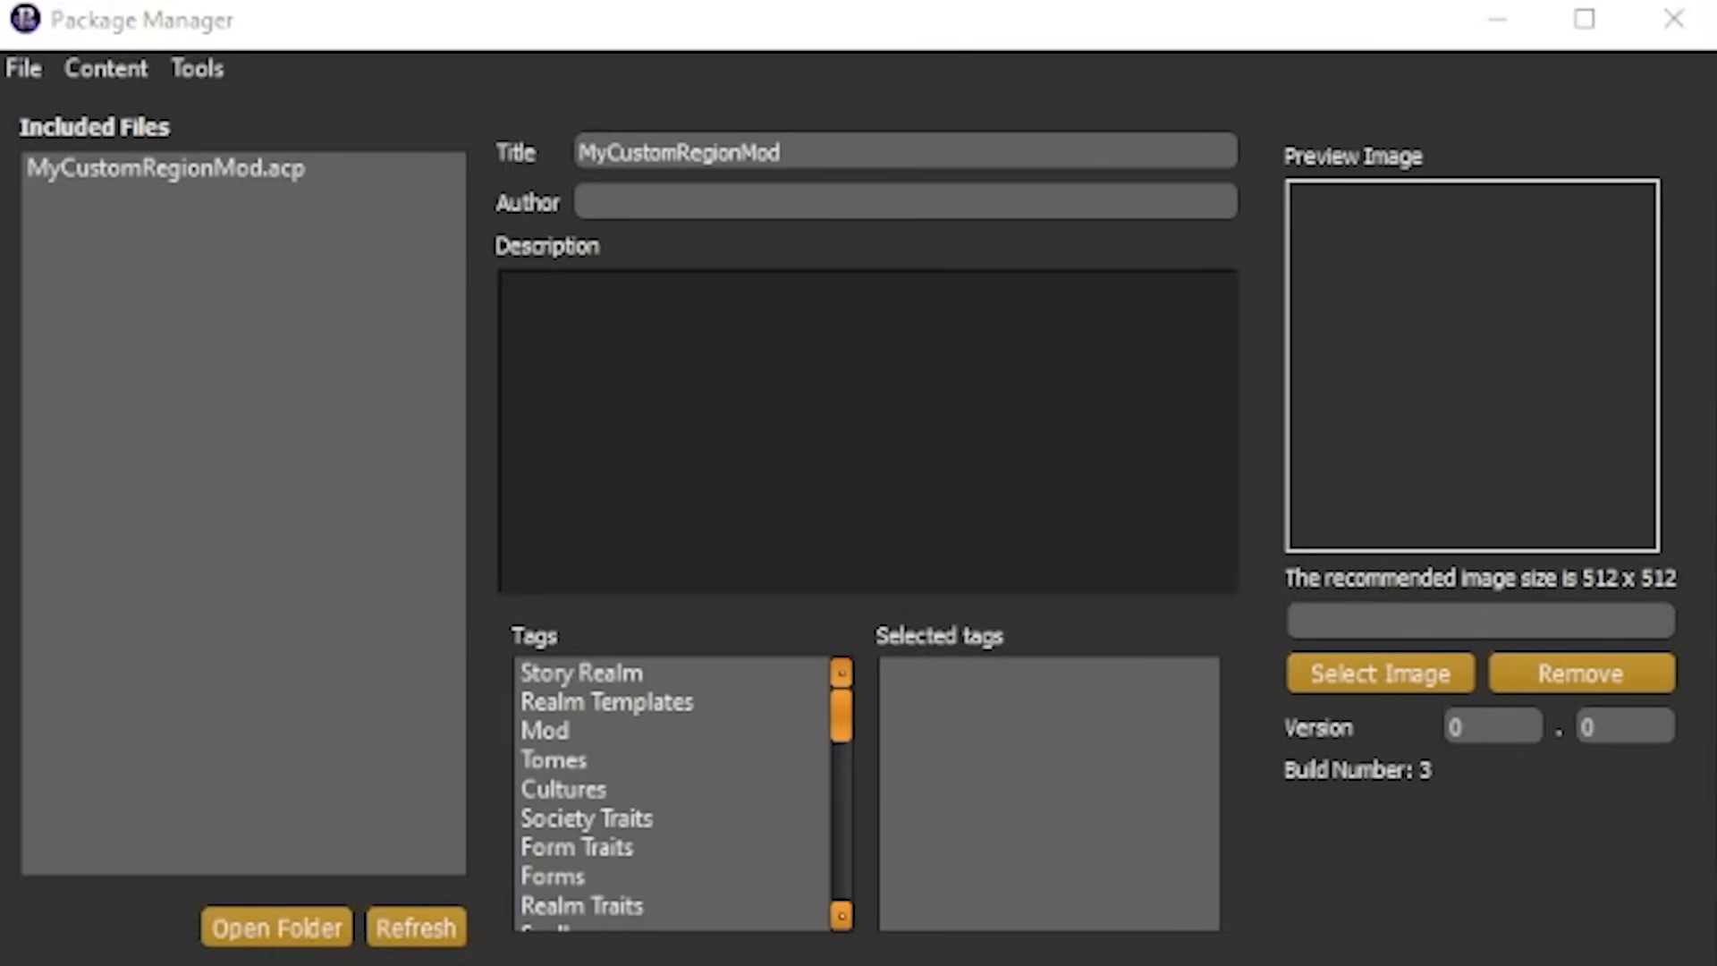
- Open the Level Editor for the mod and create a new Story Region map
{"action": "left_click", "coordinate": [179, 68]}
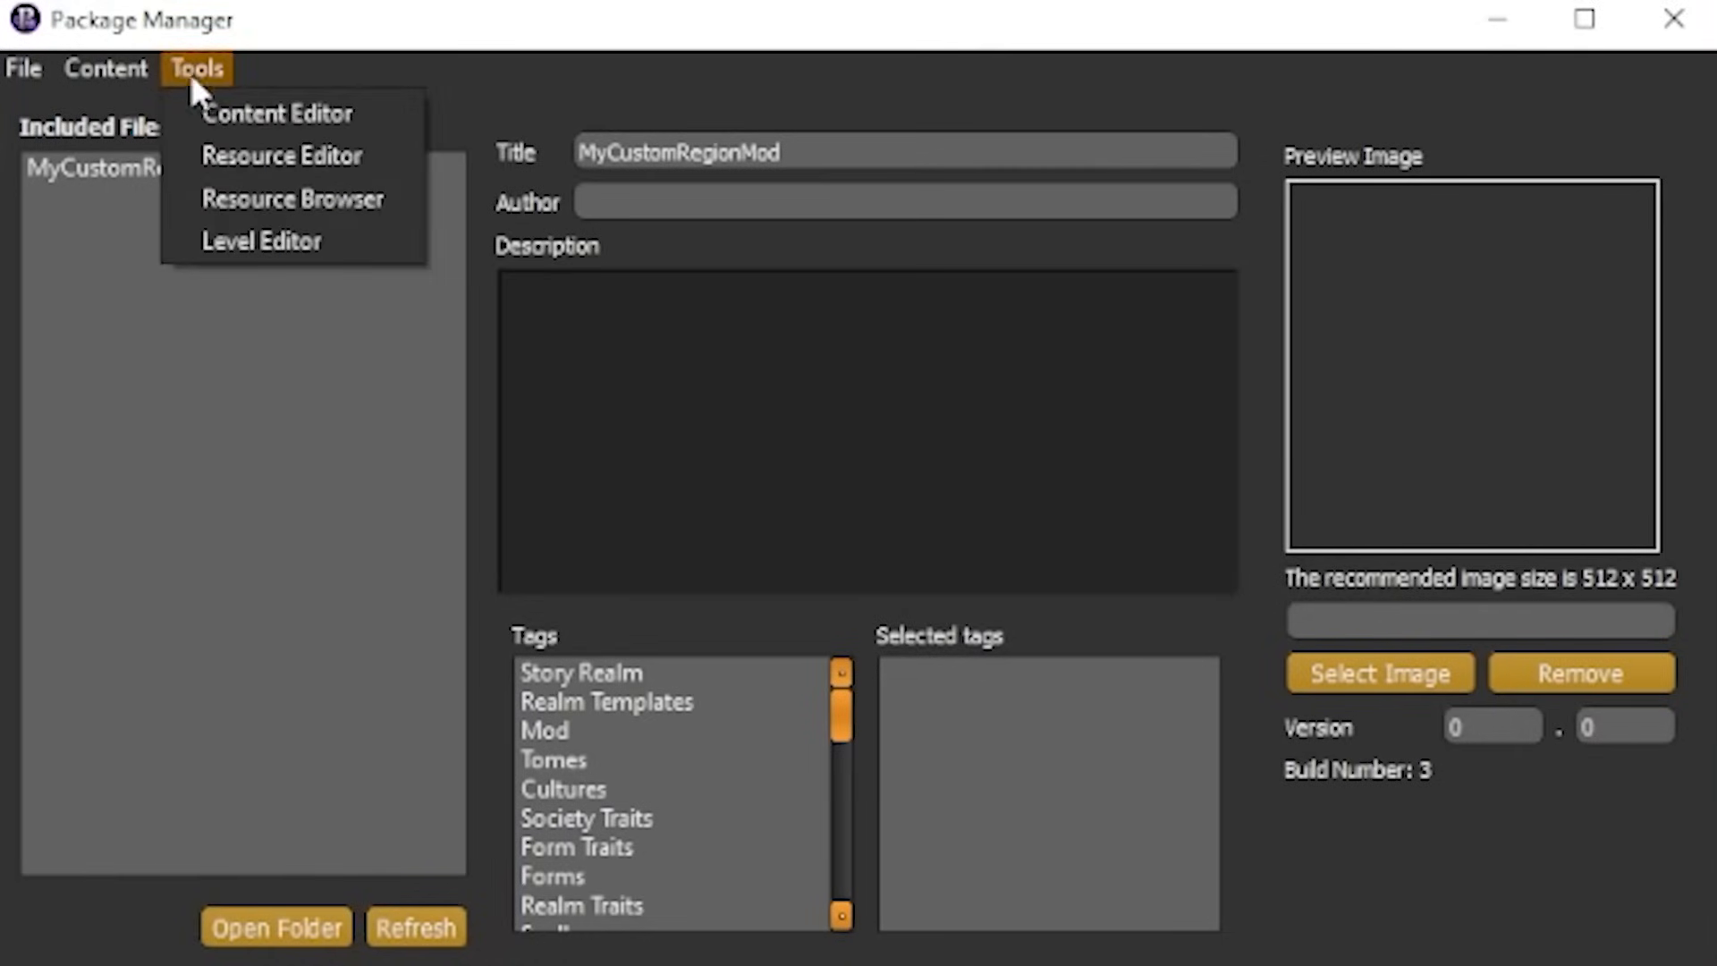
{"action": "left_click", "coordinate": [283, 241]}
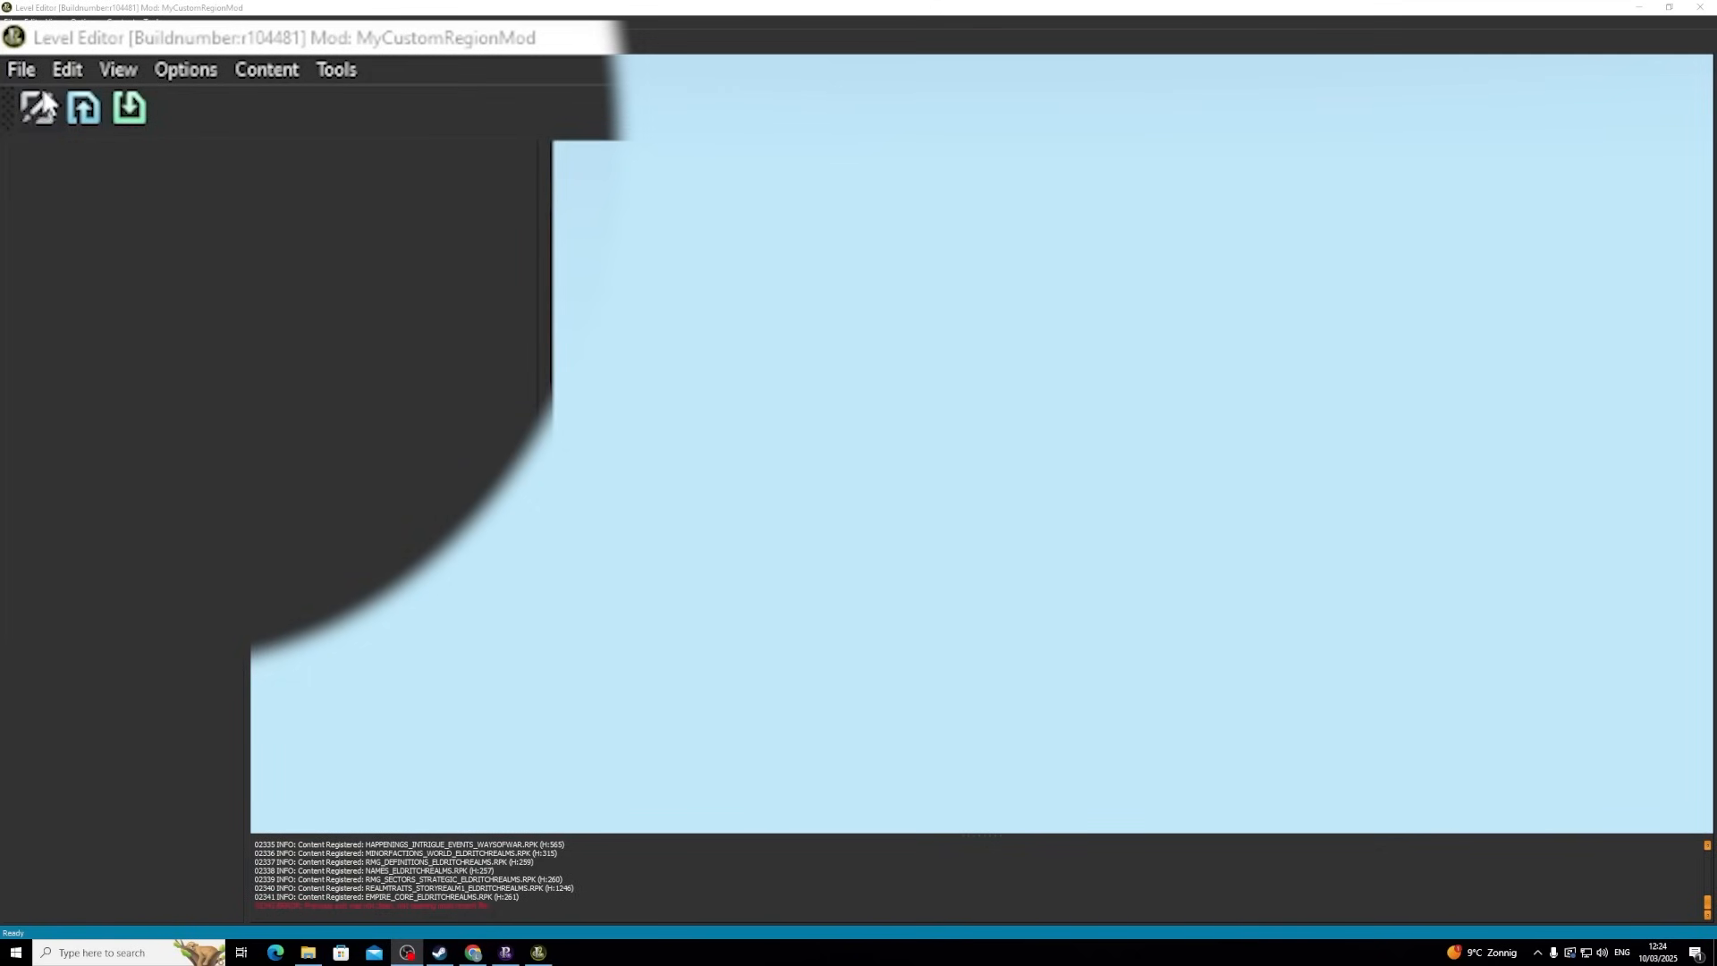
{"action": "left_click", "coordinate": [23, 71]}
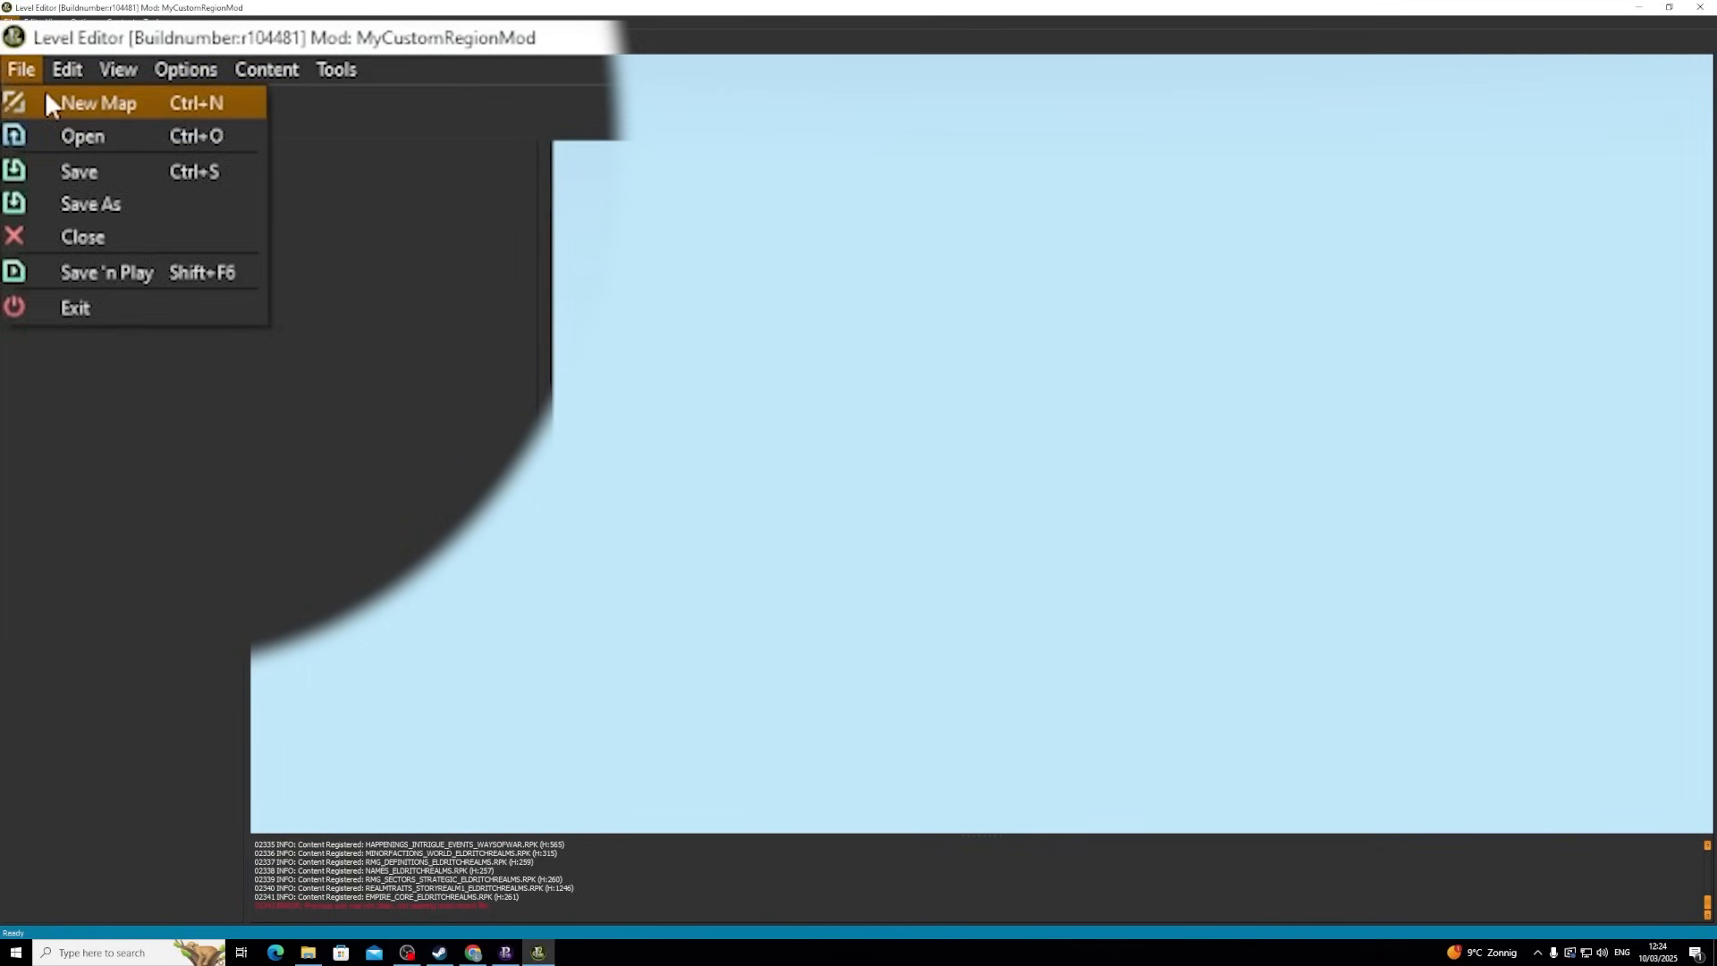
{"action": "left_click", "coordinate": [54, 102]}
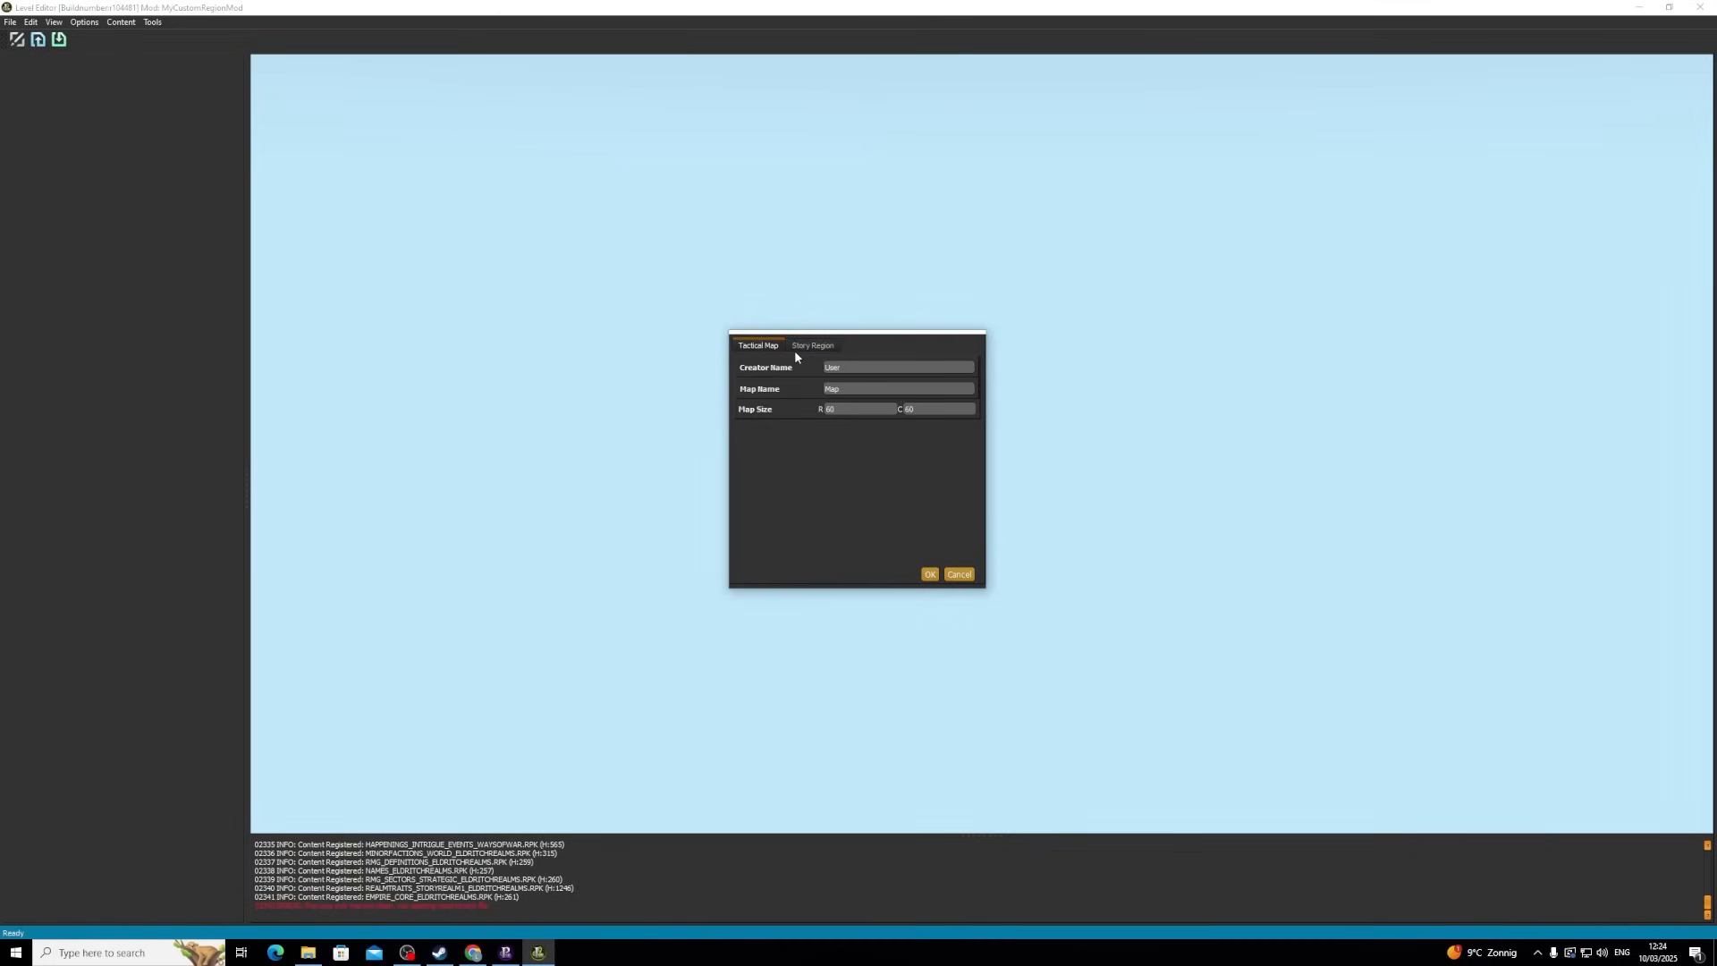
{"action": "left_click", "coordinate": [819, 347]}
{"action": "left_click", "coordinate": [929, 574]}
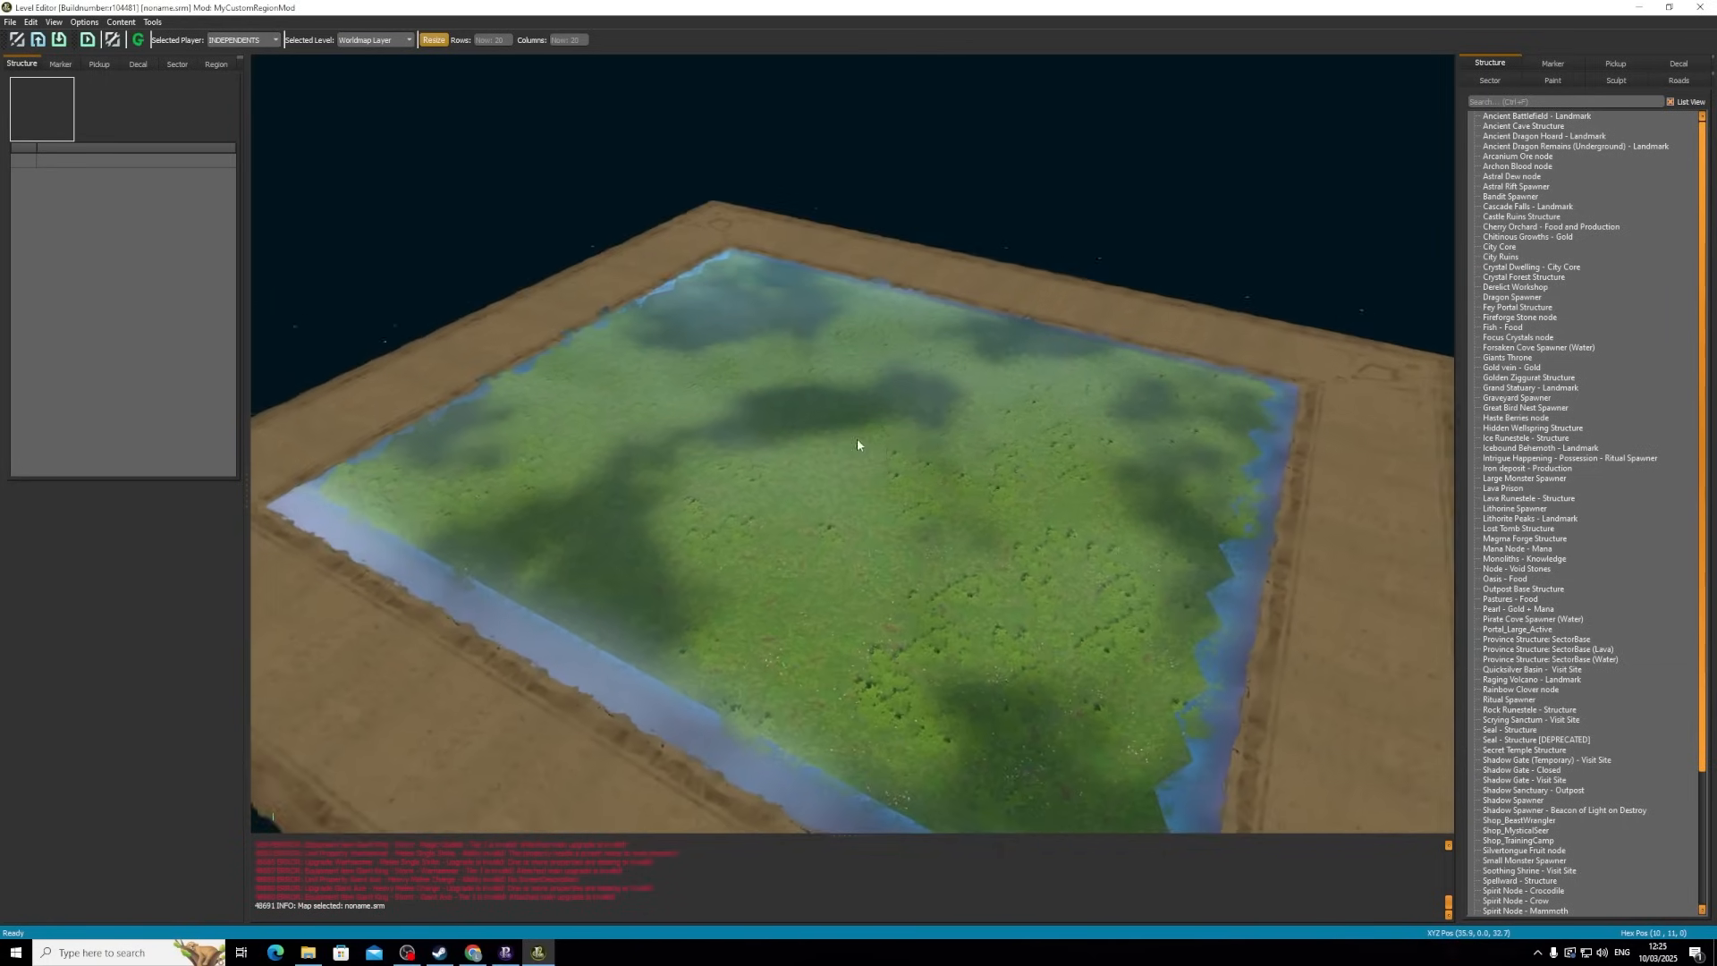
- Examine the new map's terrain and borders from several angles and distances
{"action": "middle_click_drag", "start_coordinate": [857, 439], "coordinate": [989, 445]}
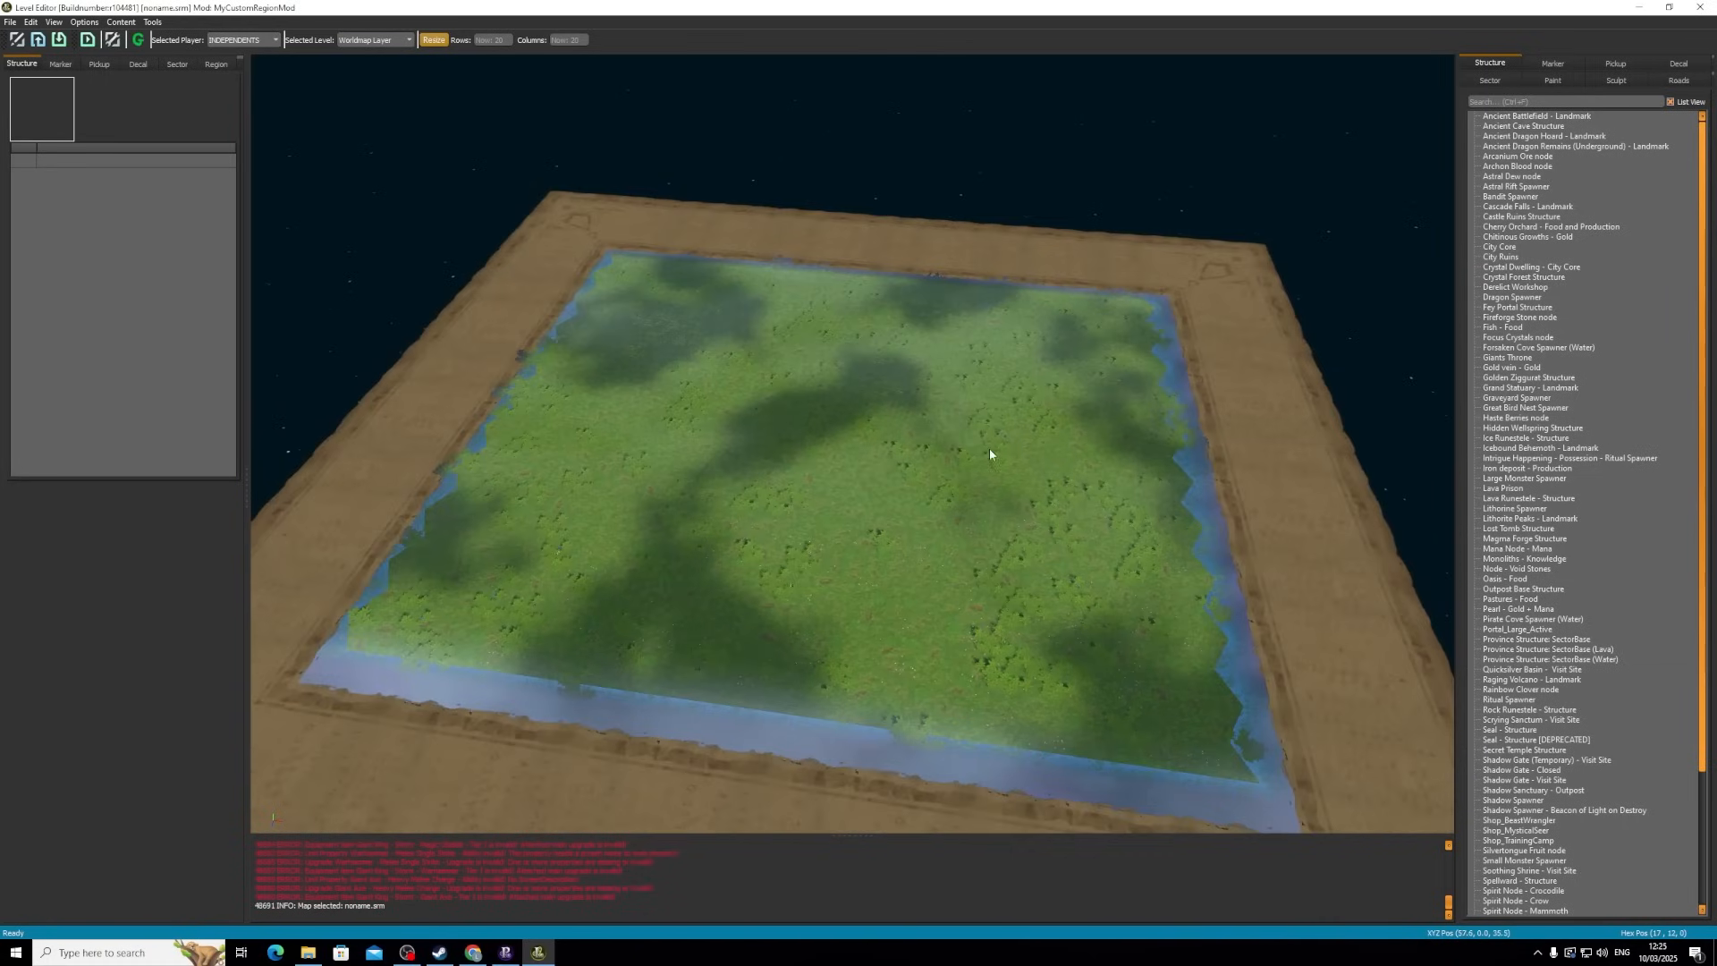
{"action": "scroll", "coordinate": [990, 445], "scroll_direction": "up", "scroll_amount": 4}
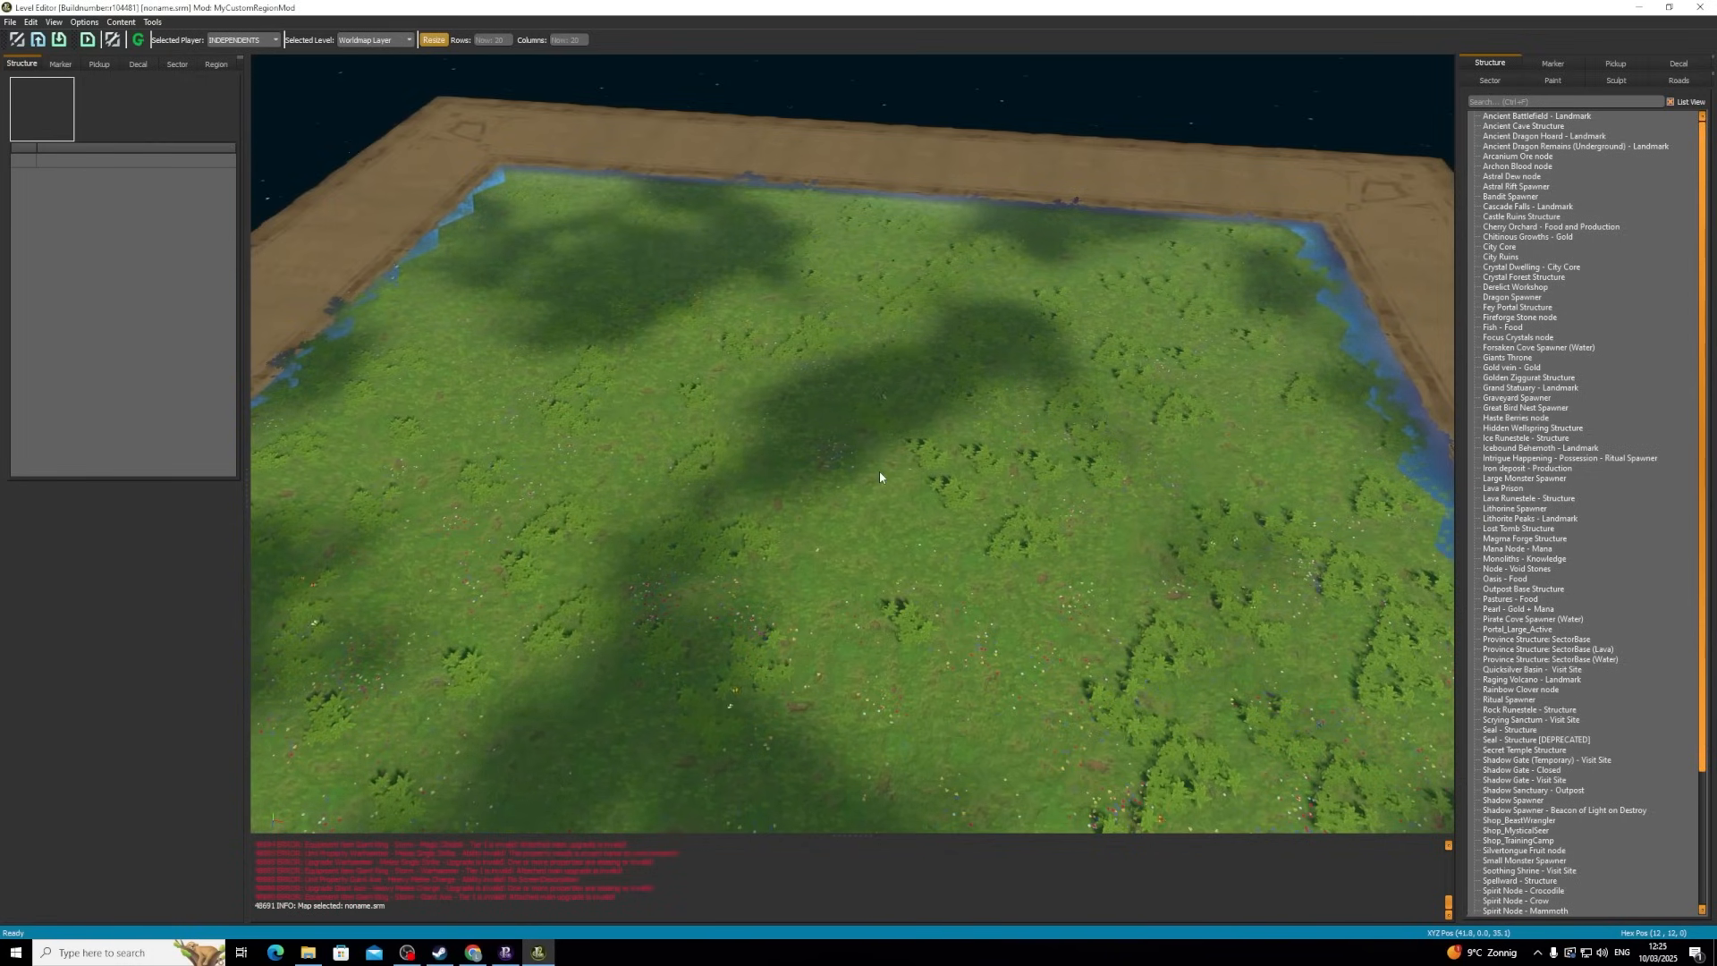
{"action": "scroll", "coordinate": [861, 508], "scroll_direction": "up", "scroll_amount": 3}
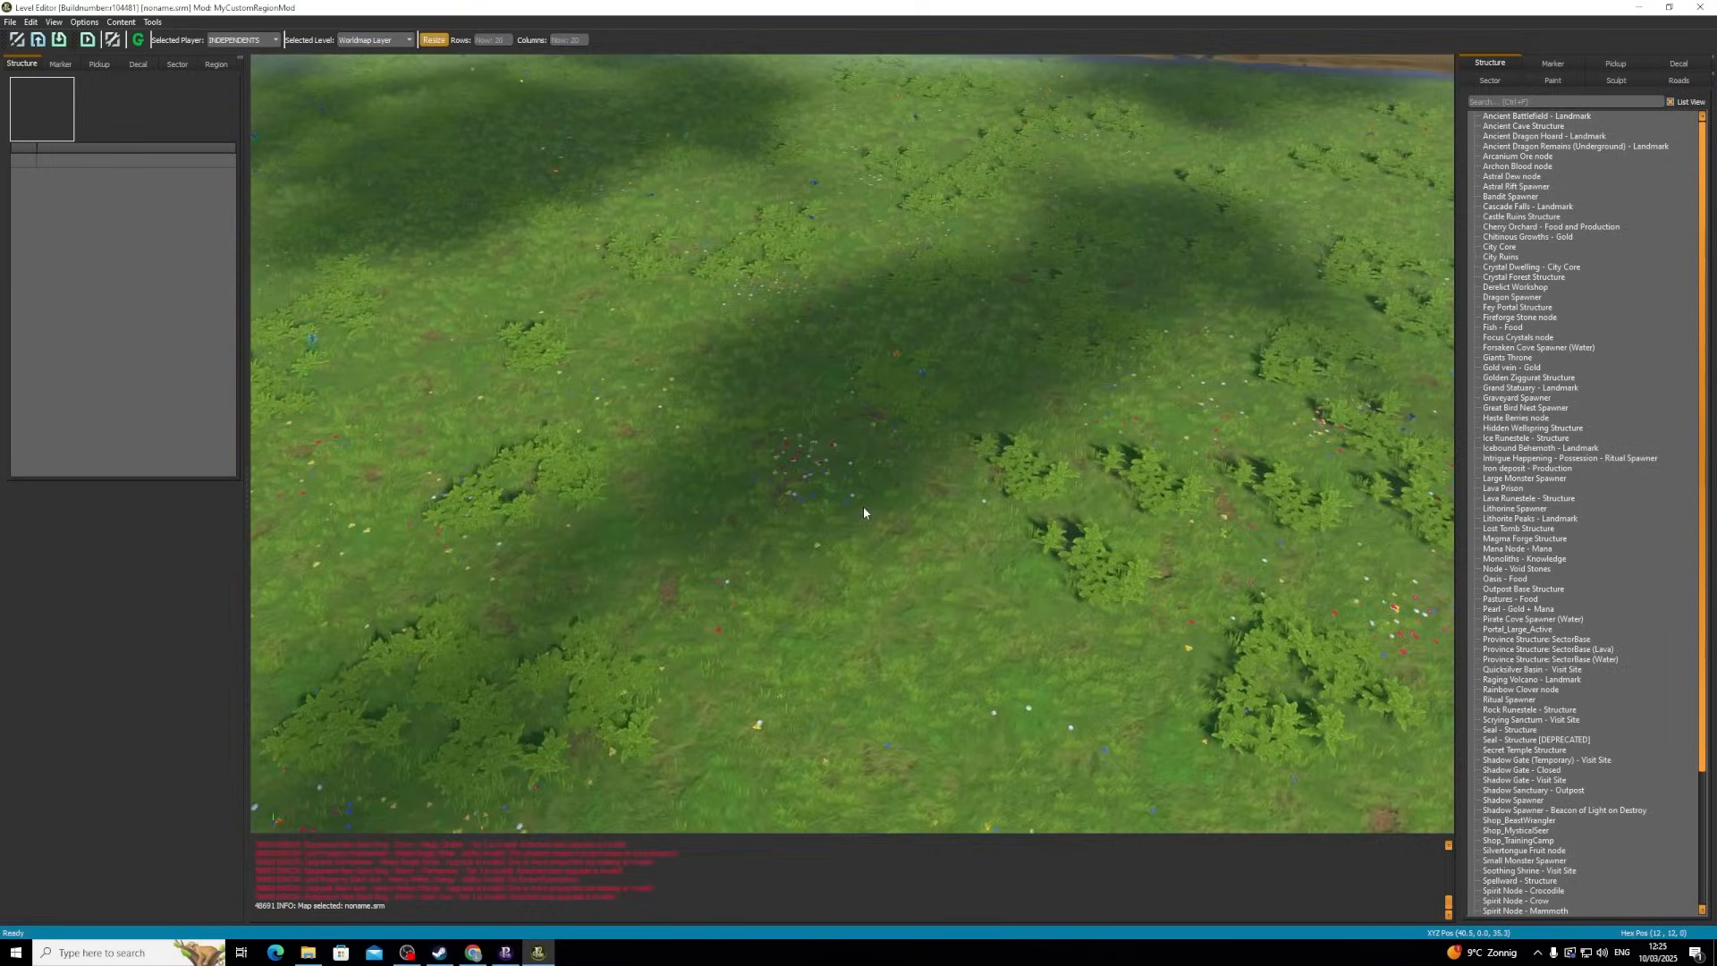
{"action": "scroll", "coordinate": [862, 509], "scroll_direction": "down", "scroll_amount": 3}
{"action": "scroll", "coordinate": [864, 513], "scroll_direction": "up", "scroll_amount": 3}
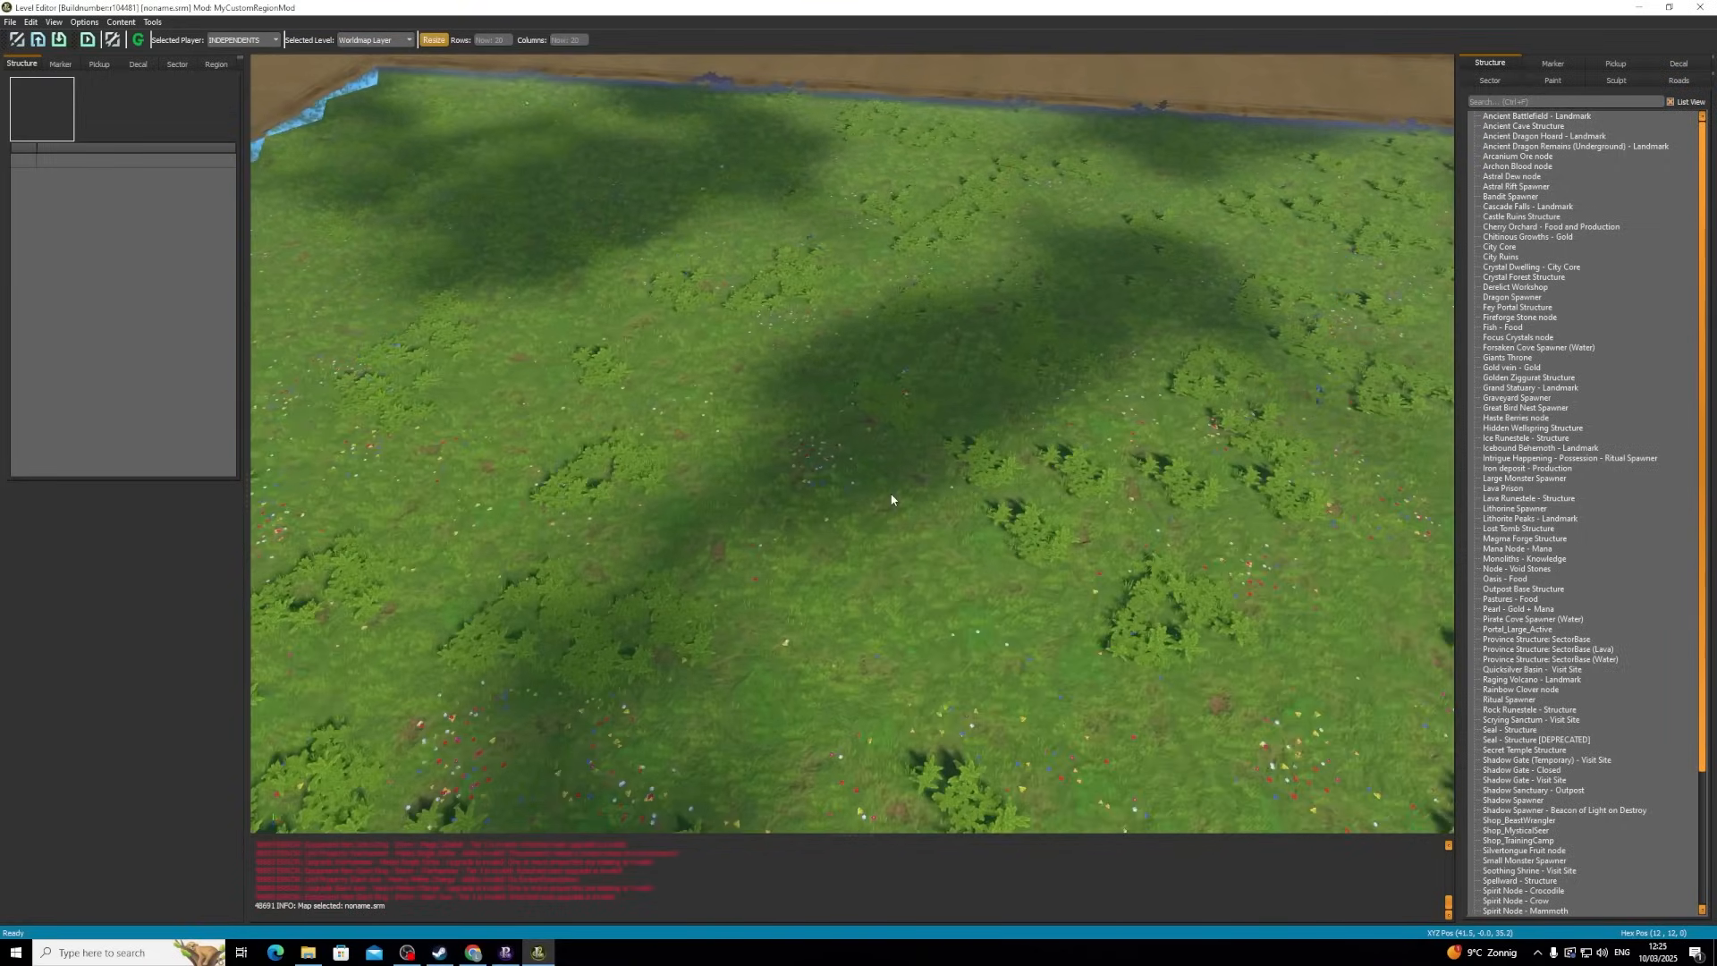
{"action": "scroll", "coordinate": [891, 499], "scroll_direction": "down", "scroll_amount": 5}
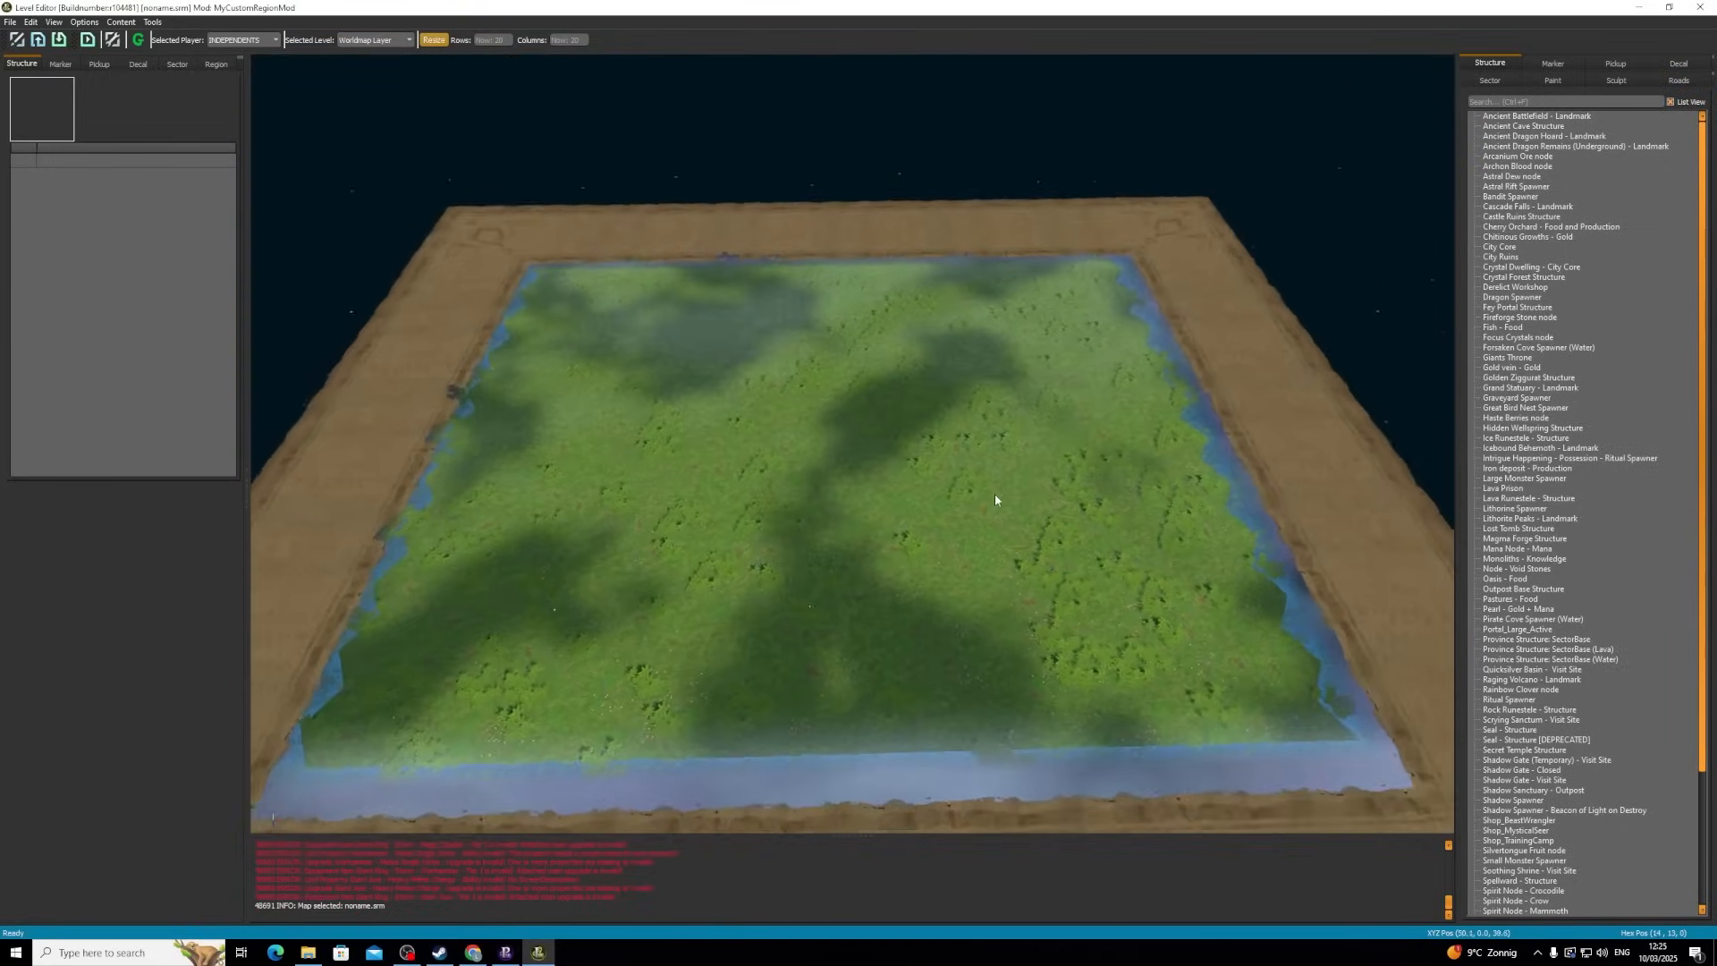
{"action": "middle_click_drag", "start_coordinate": [935, 510], "coordinate": [861, 472]}
{"action": "scroll", "coordinate": [921, 398], "scroll_direction": "up", "scroll_amount": 5}
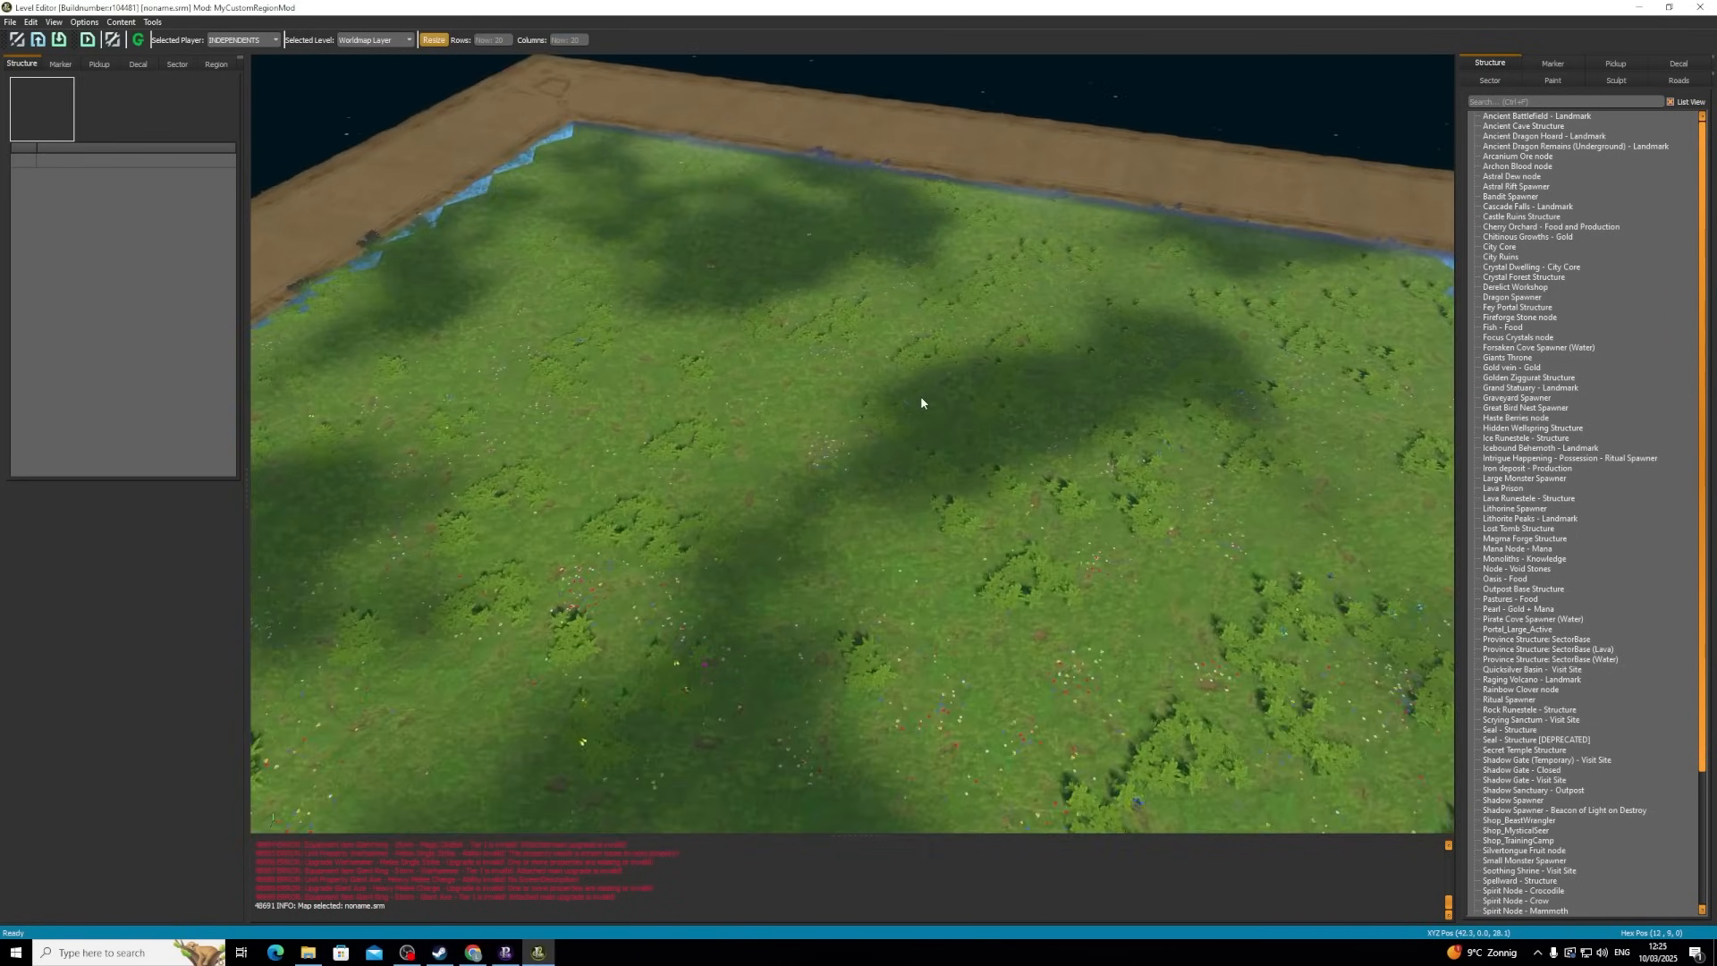
{"action": "key", "text": "w"}
{"action": "key", "text": "a"}
{"action": "key", "text": "s"}
{"action": "key", "text": "d"}
{"action": "key", "text": "w"}
{"action": "key", "text": "a"}
{"action": "key", "text": "s"}
{"action": "key", "text": "d"}
{"action": "key", "text": "a"}
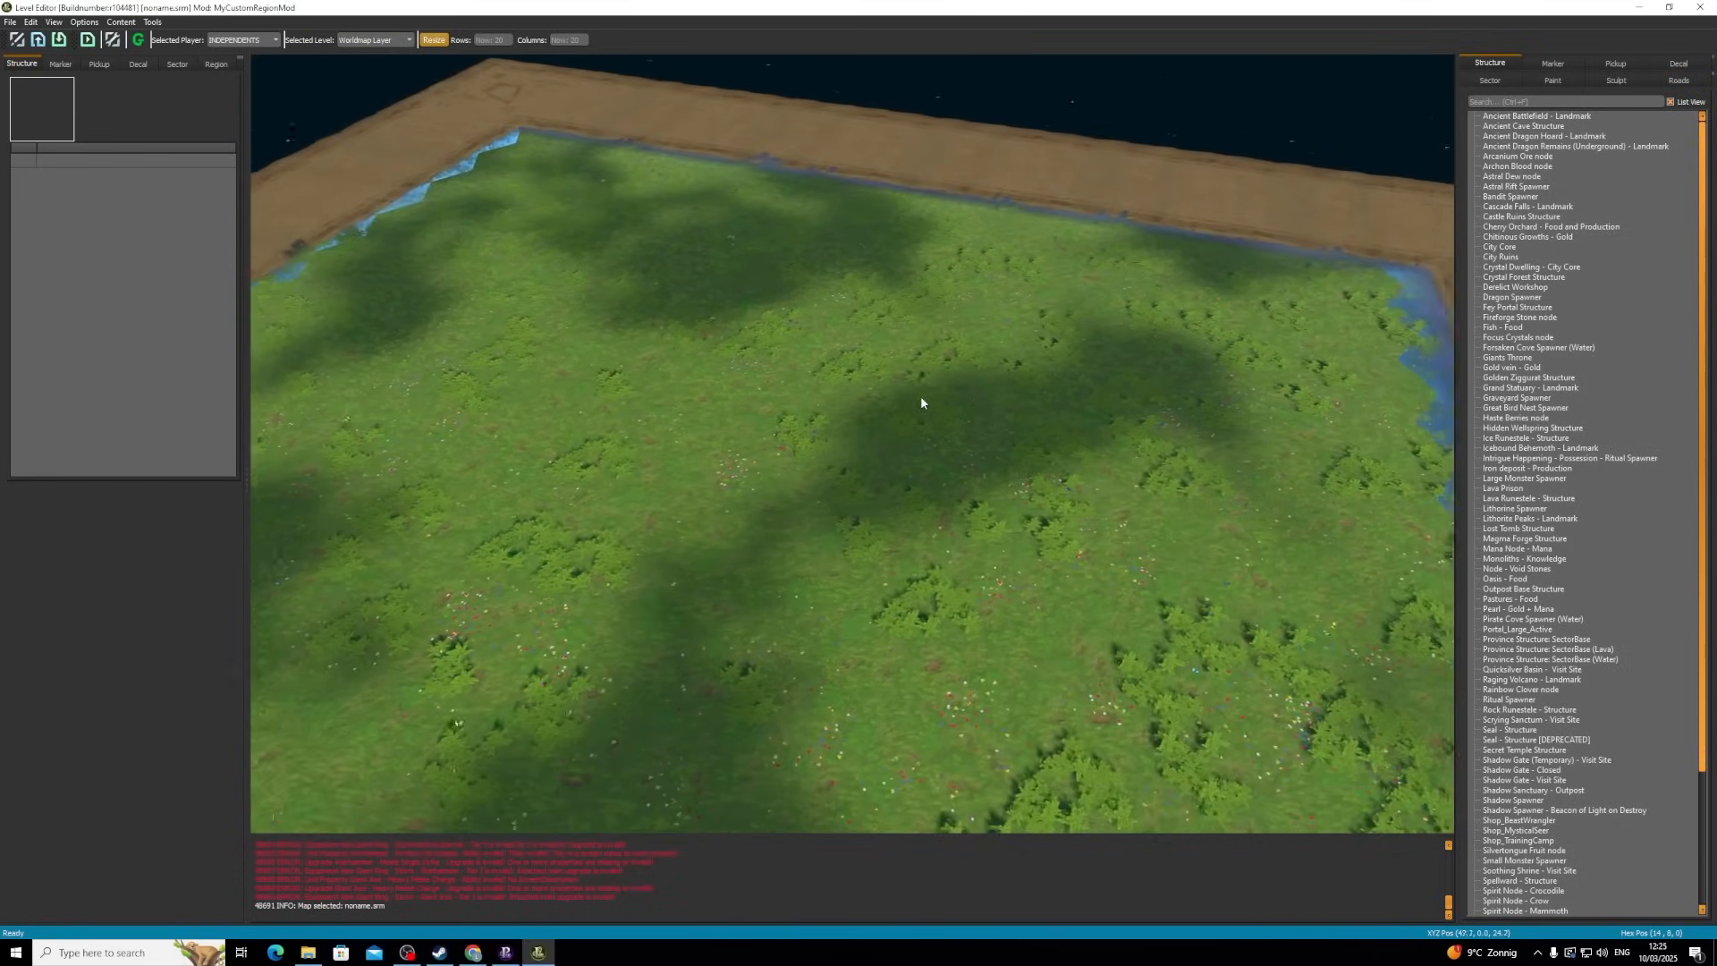
{"action": "key", "text": "w"}
{"action": "scroll", "coordinate": [920, 397], "scroll_direction": "down", "scroll_amount": 5}
{"action": "middle_click_drag", "start_coordinate": [1023, 487], "coordinate": [910, 429]}
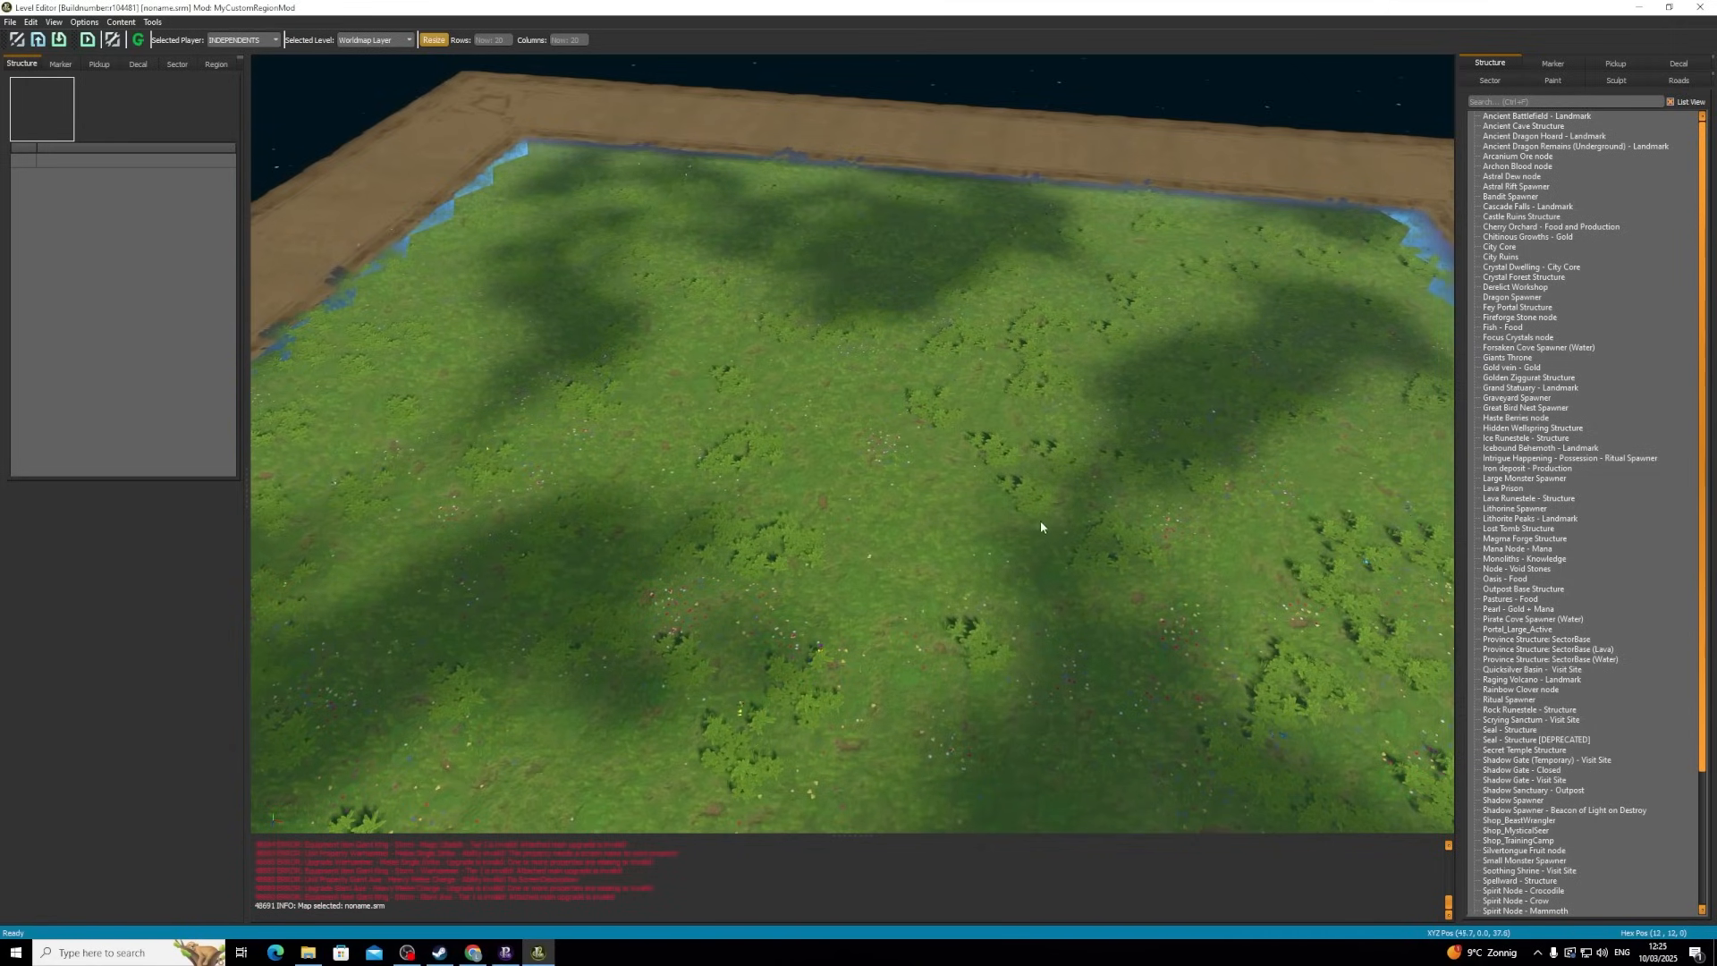
{"action": "middle_click_drag", "start_coordinate": [1049, 529], "coordinate": [1018, 519]}
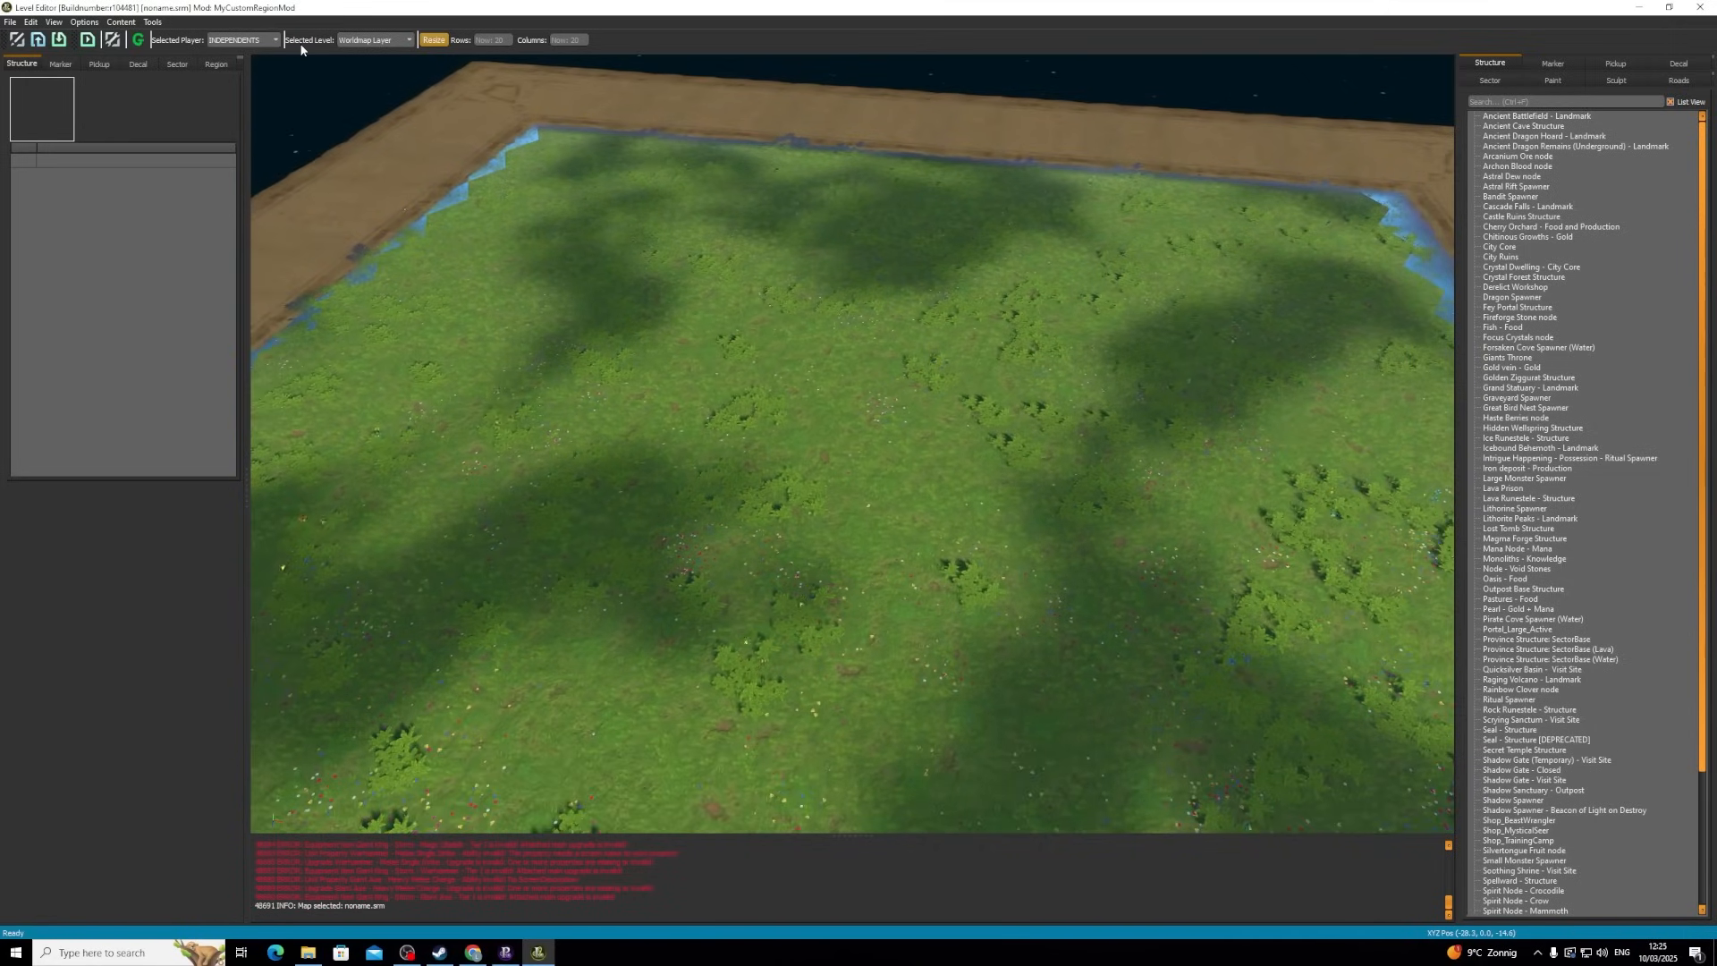
- Inspect the map's Underground Layer and return to the Worldmap Layer
{"action": "left_click", "coordinate": [349, 39]}
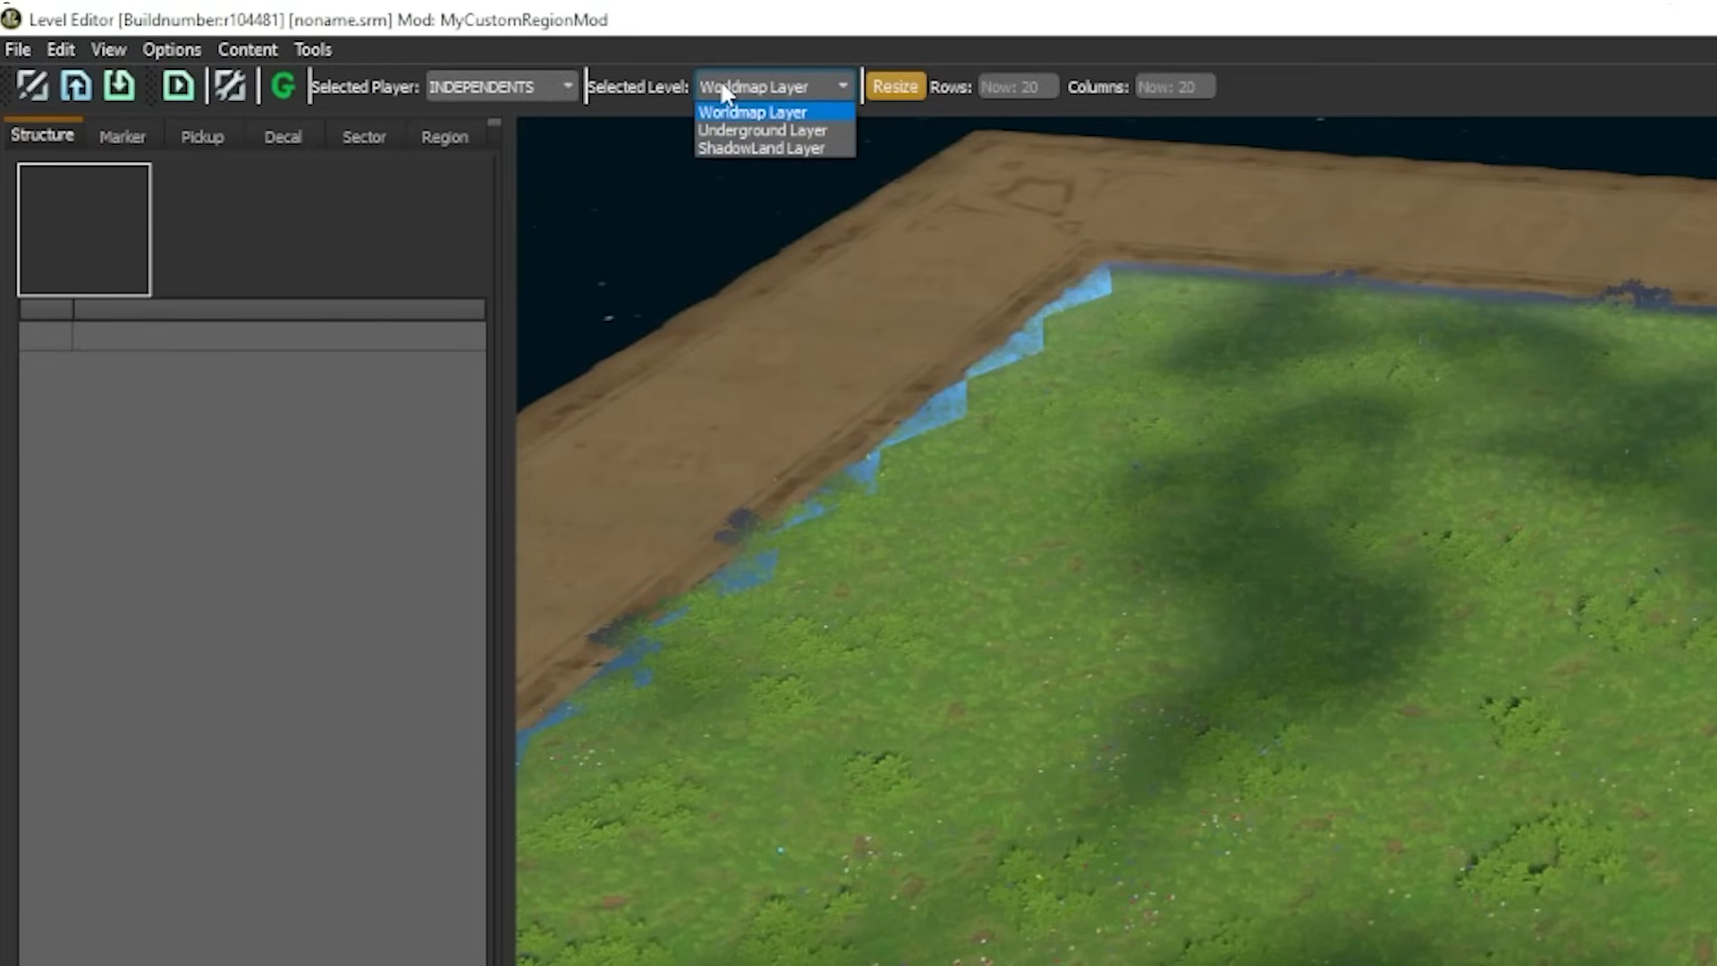
{"action": "left_click", "coordinate": [775, 130]}
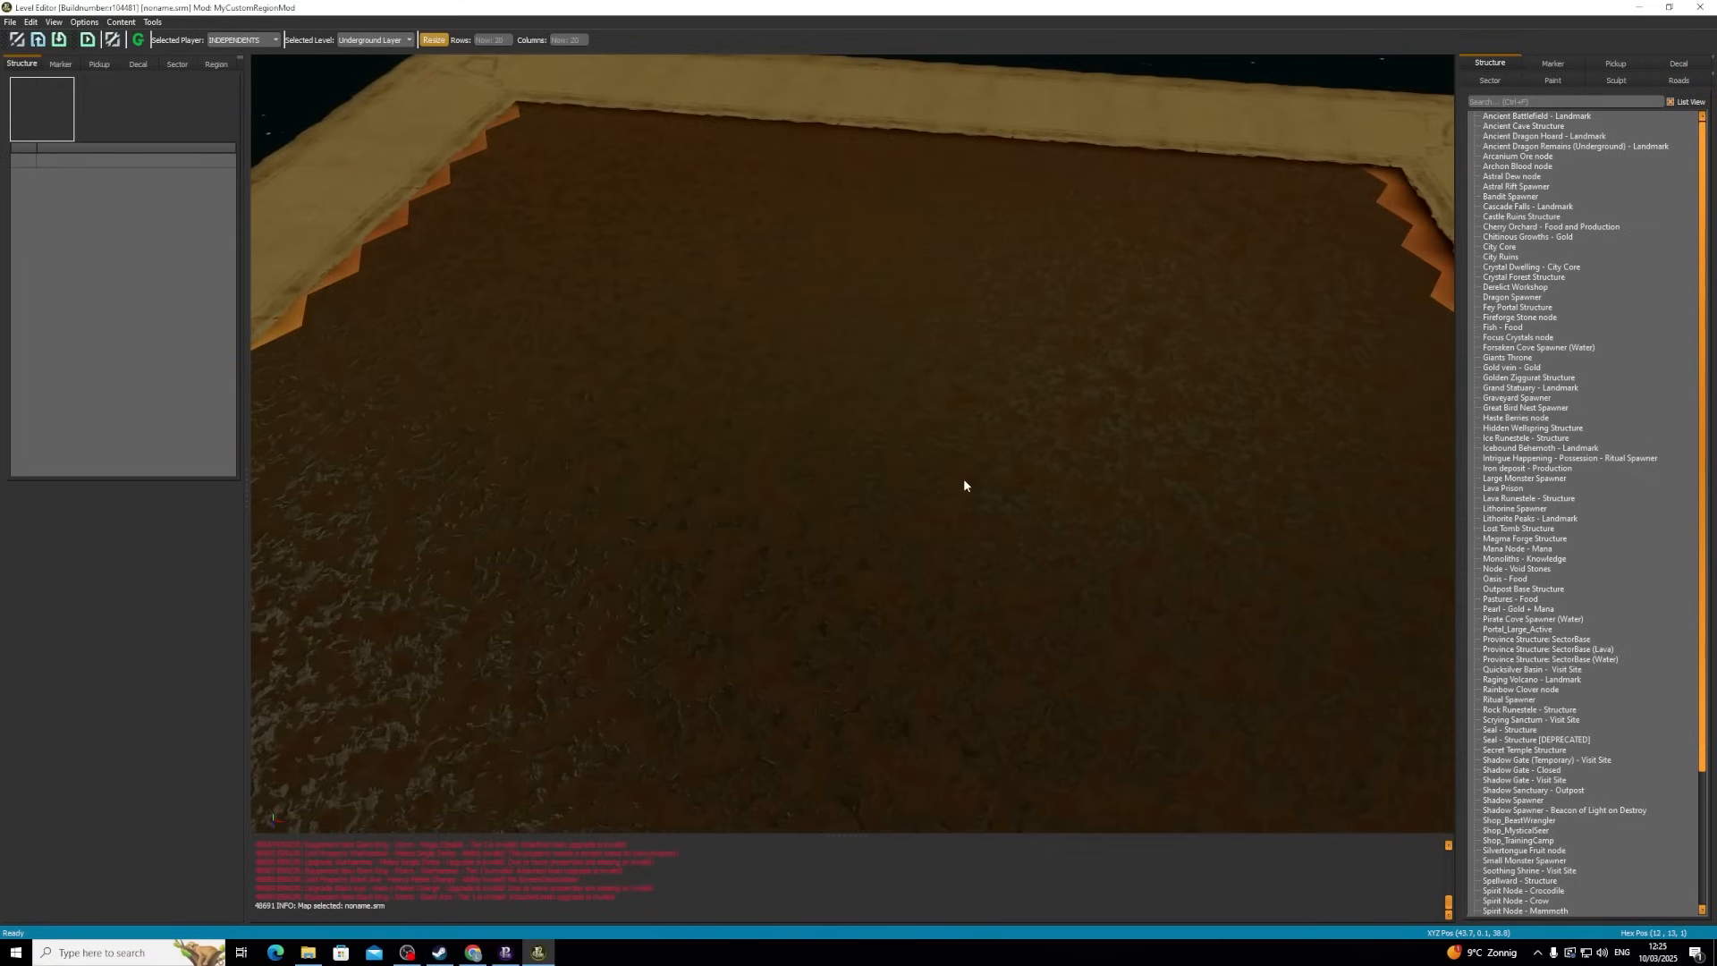
{"action": "key", "text": "d"}
{"action": "key", "text": "s"}
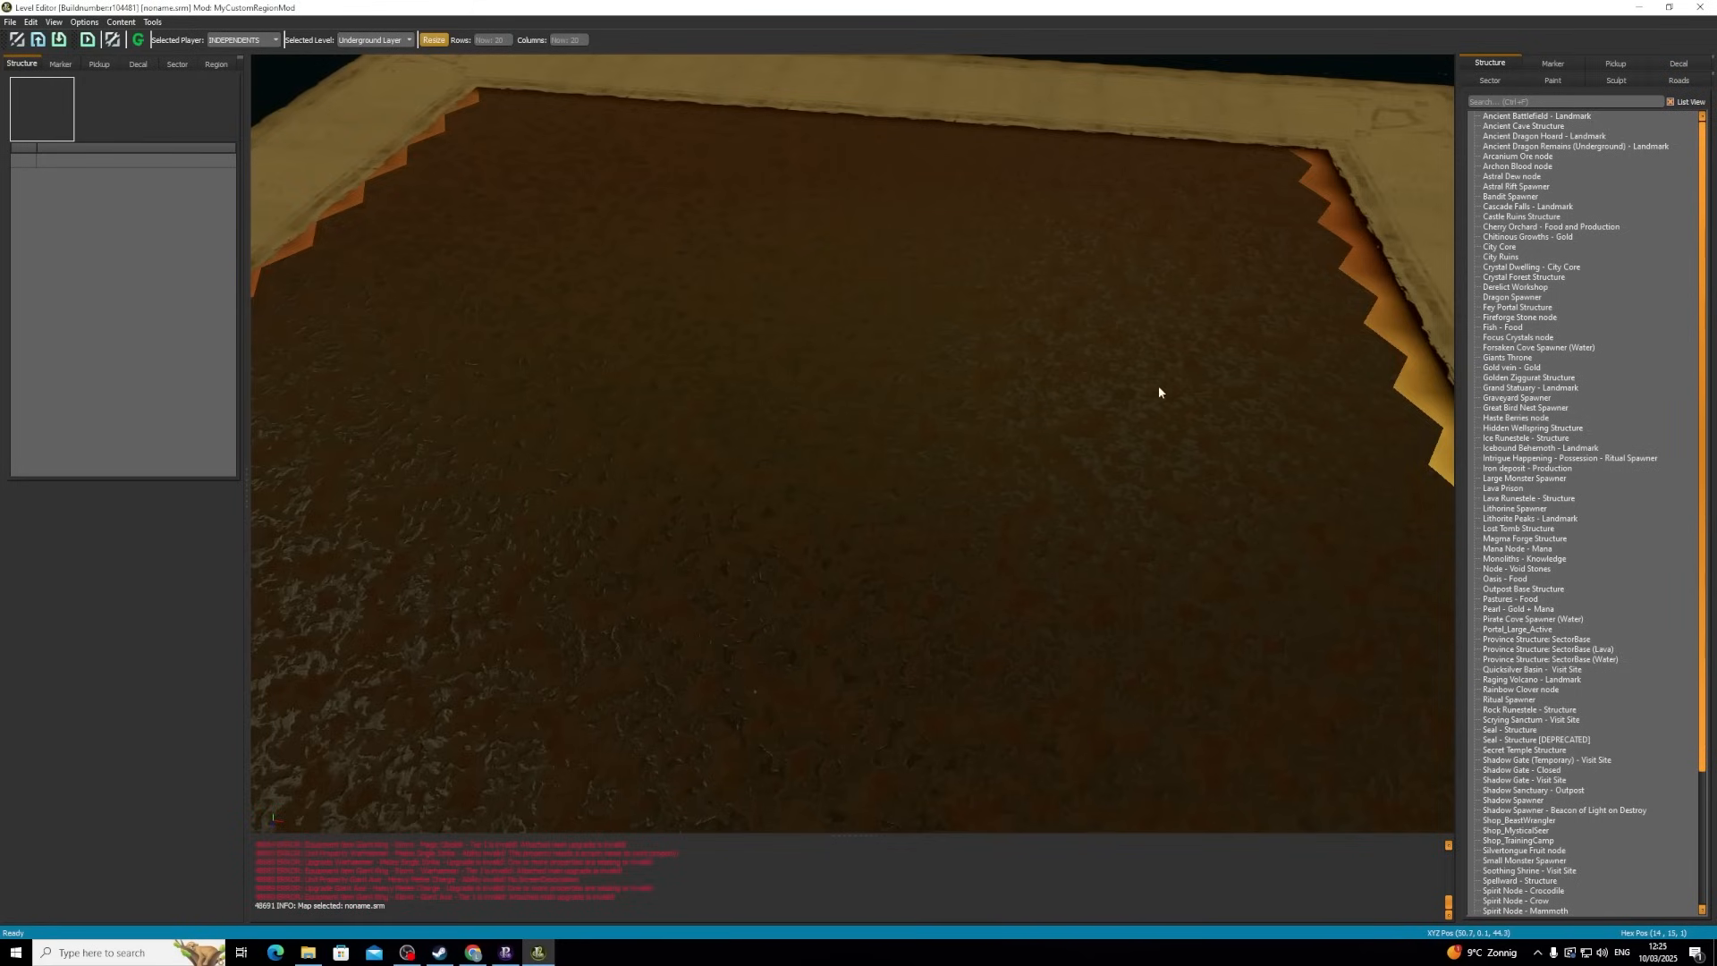
{"action": "left_click", "coordinate": [384, 40]}
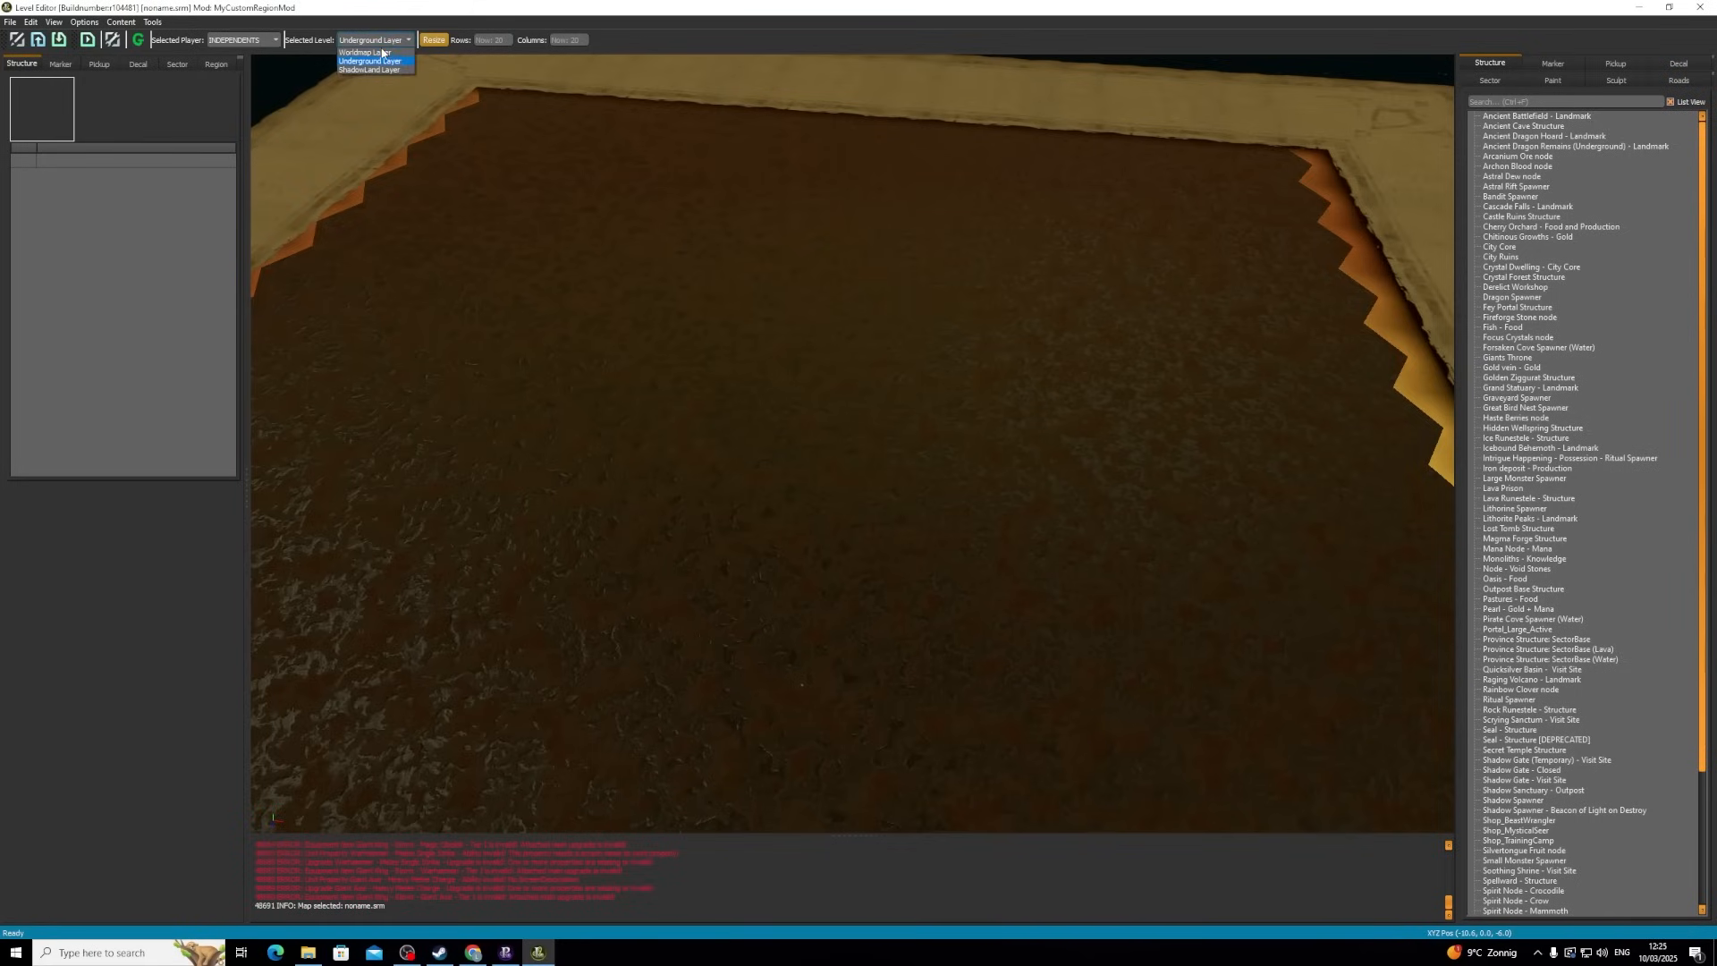
{"action": "left_click", "coordinate": [376, 52]}
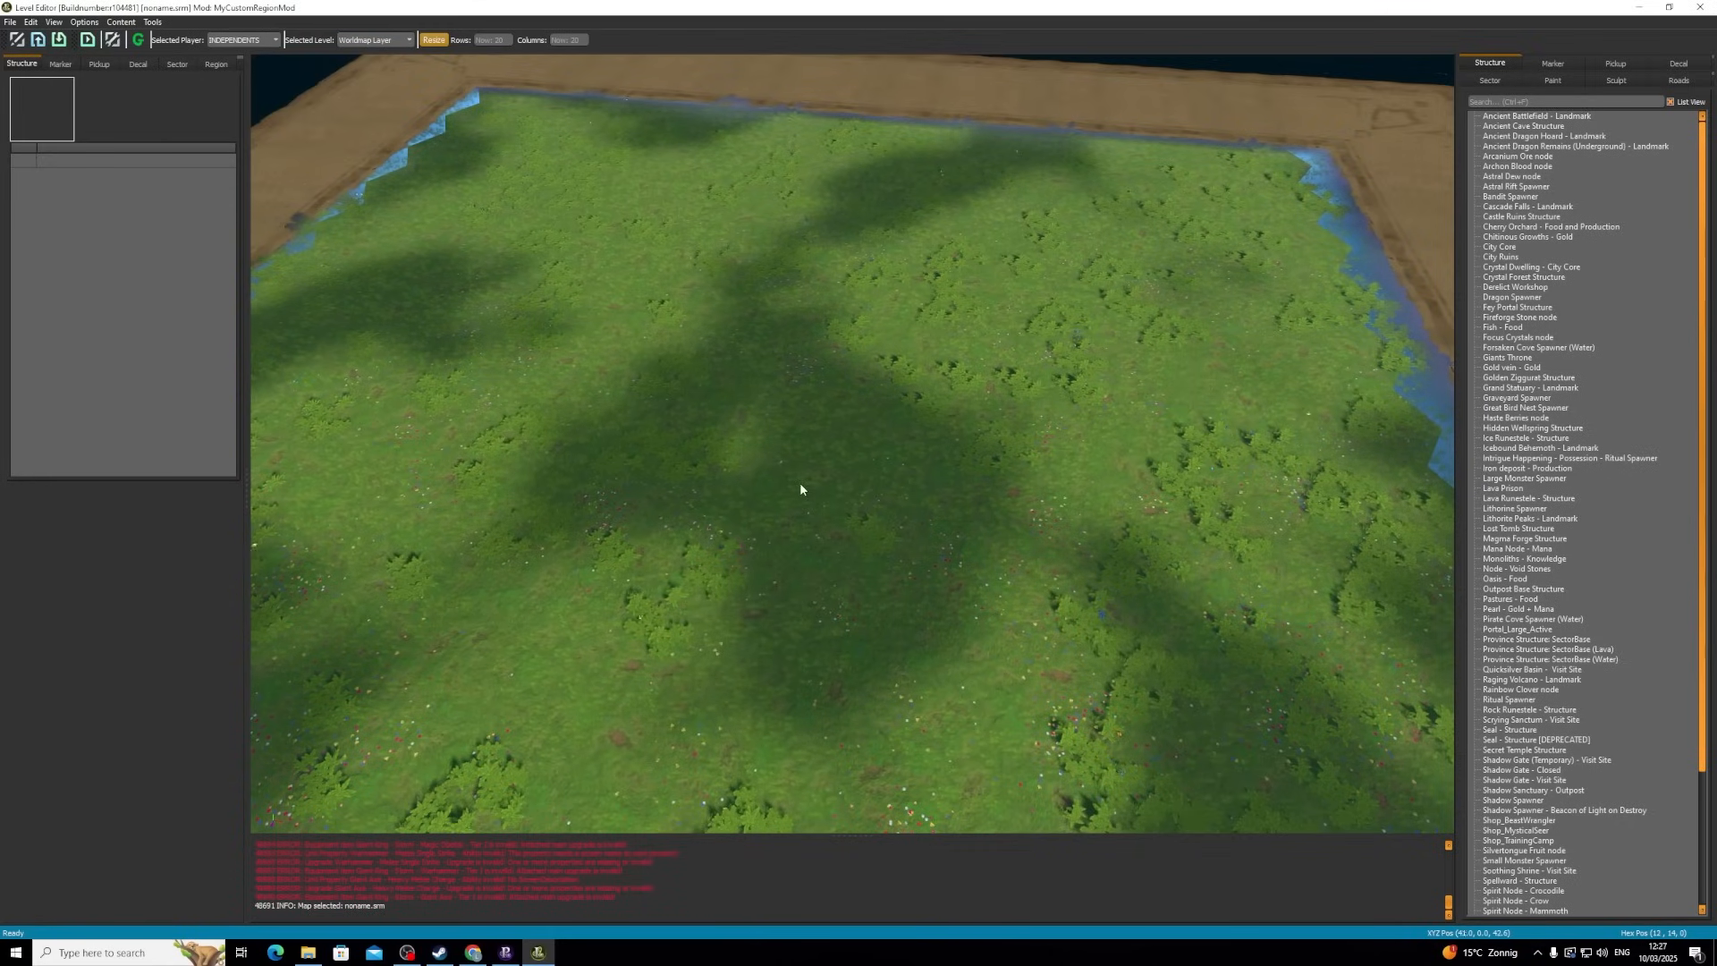
- Create a new sector centred on cell [12, 14] of the Worldmap Layer
{"action": "scroll", "coordinate": [855, 505], "scroll_direction": "up", "scroll_amount": 2}
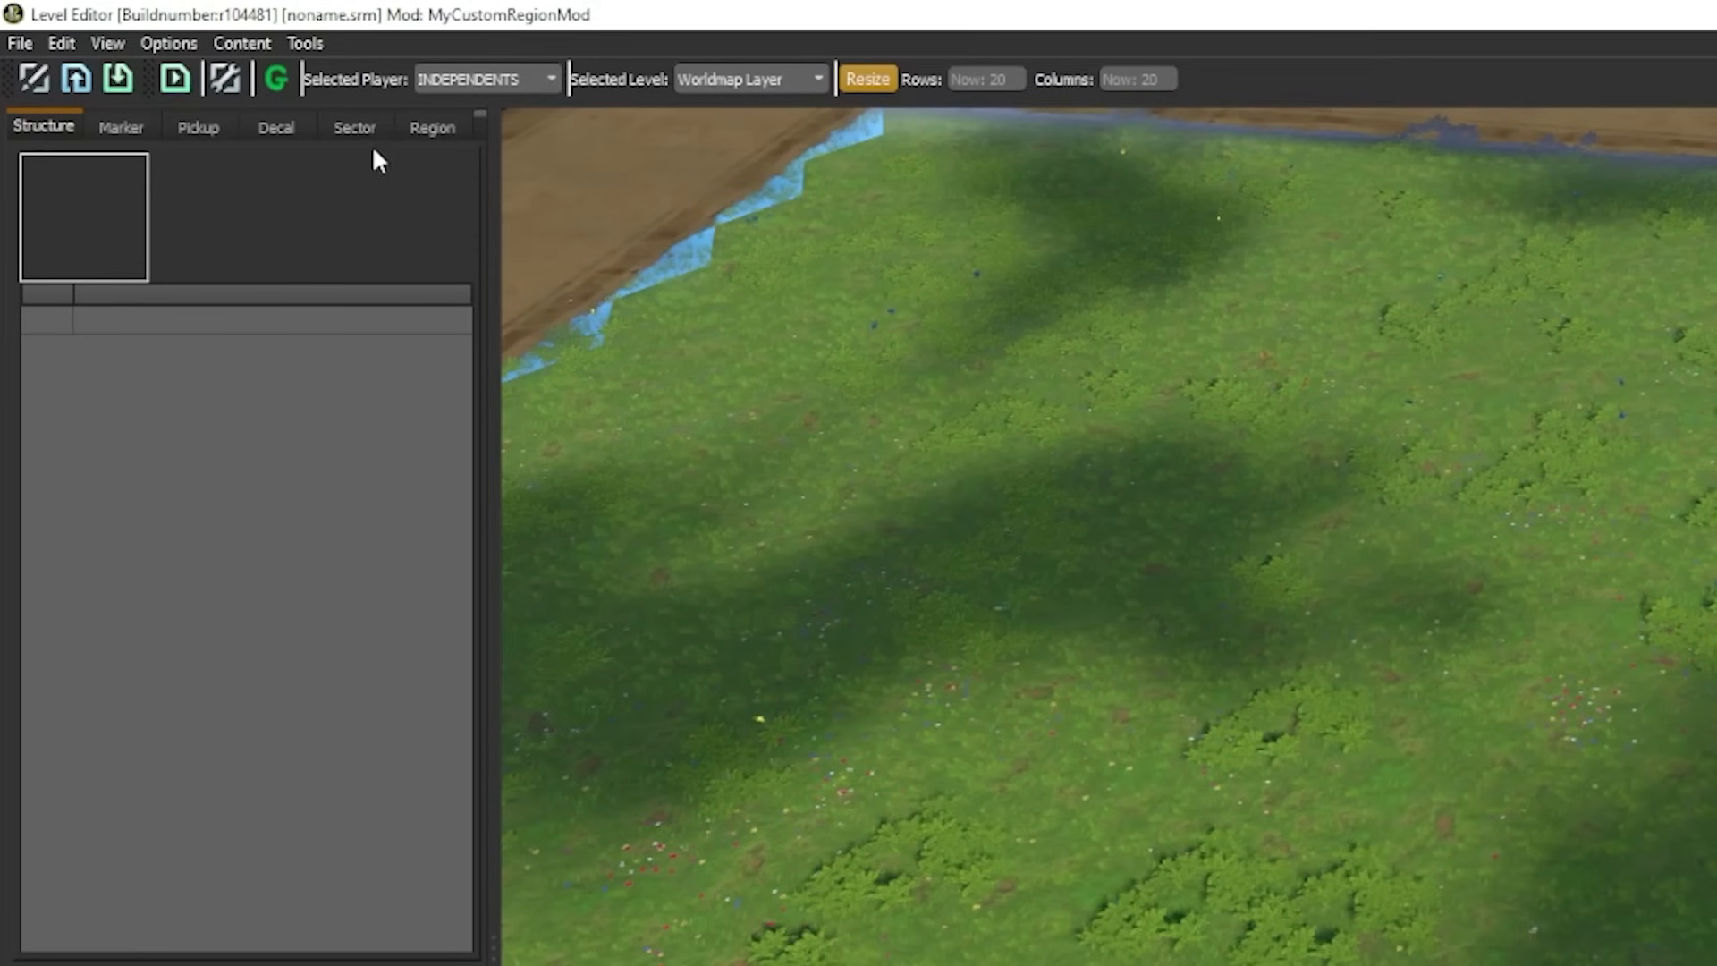
{"action": "left_click", "coordinate": [356, 129]}
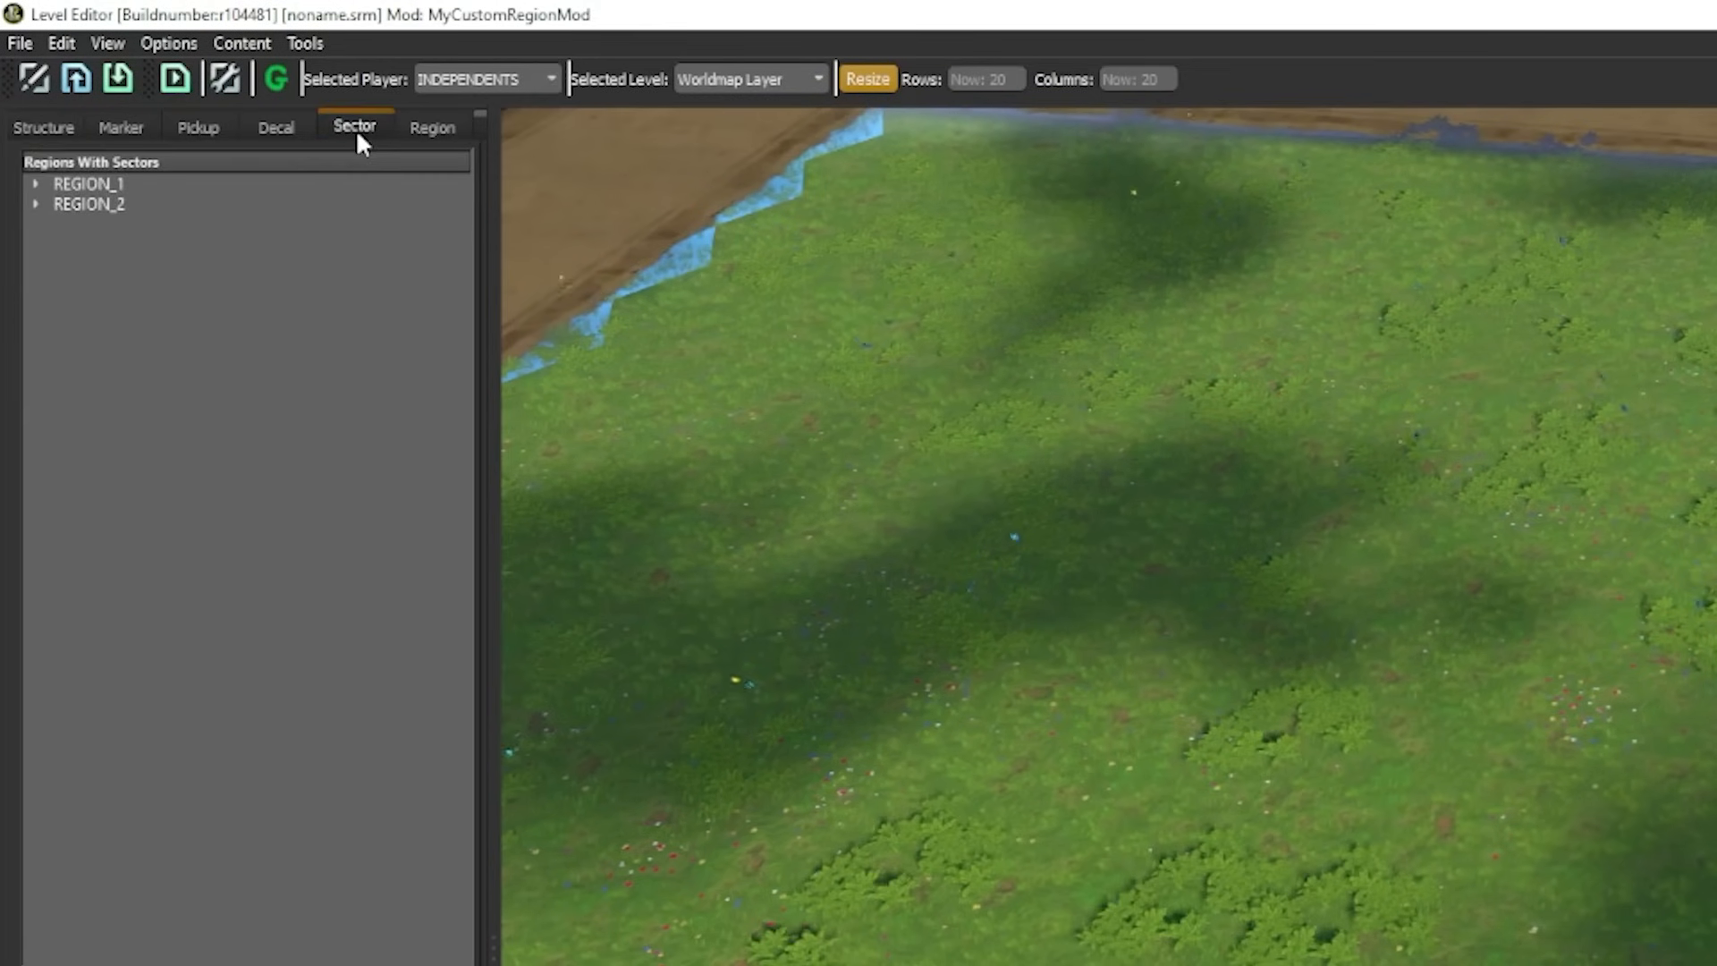
{"action": "left_click", "coordinate": [803, 468]}
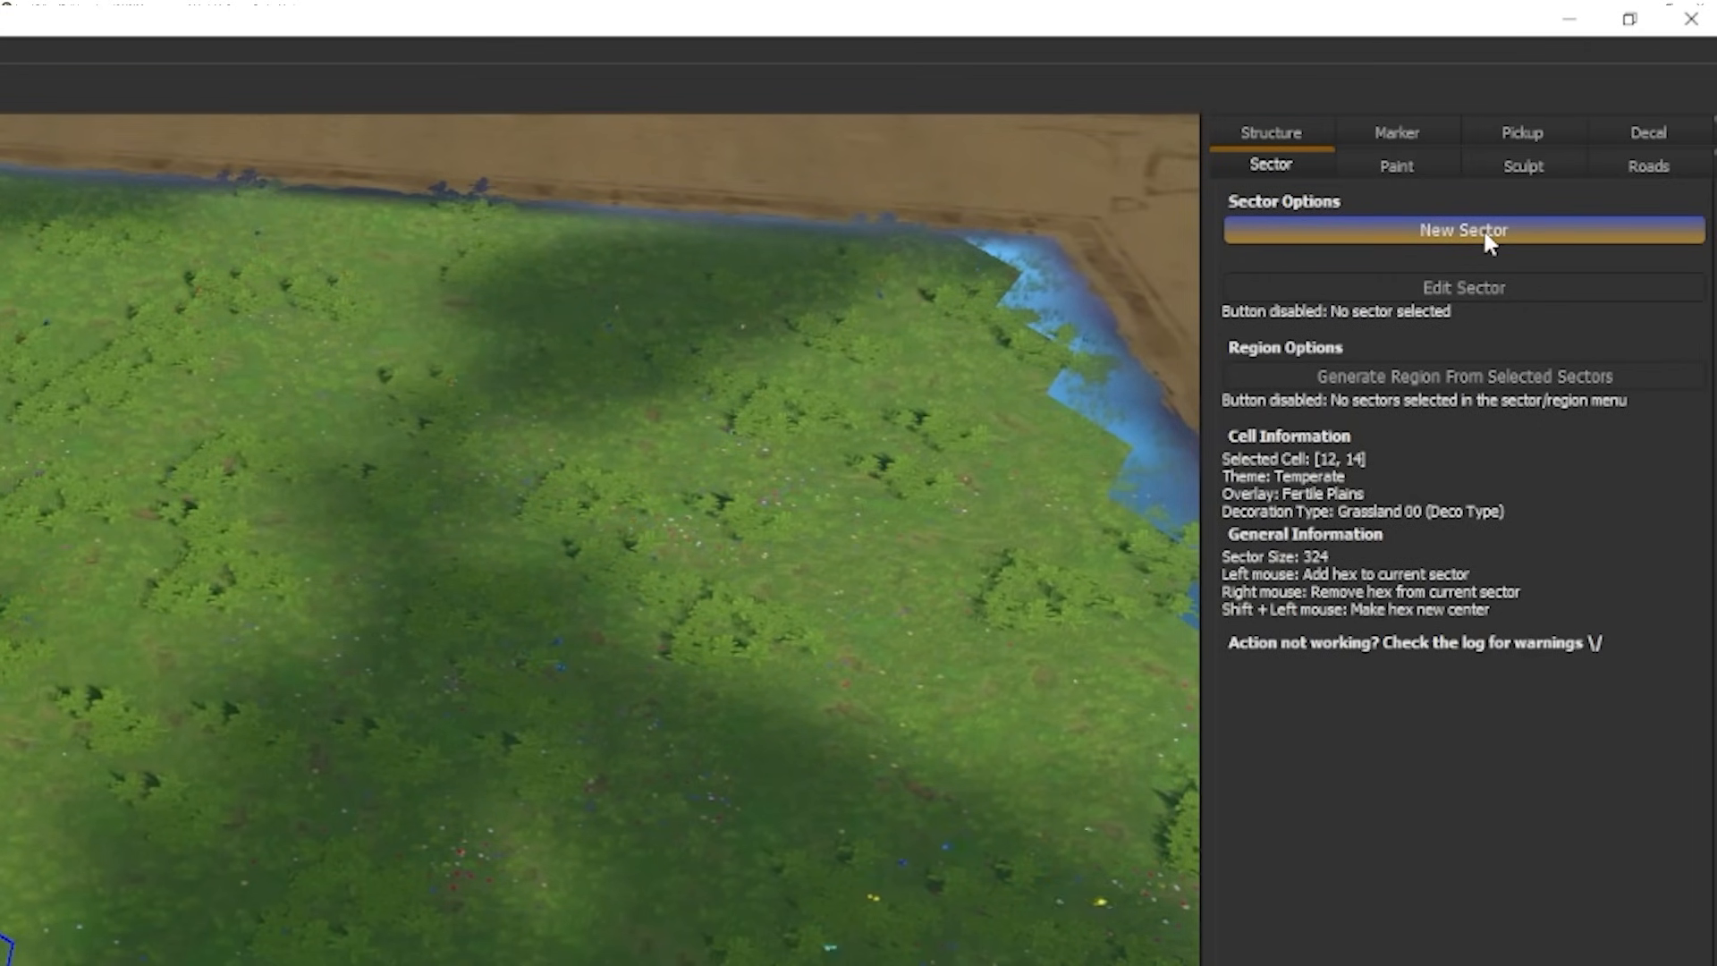
{"action": "left_click", "coordinate": [1483, 228]}
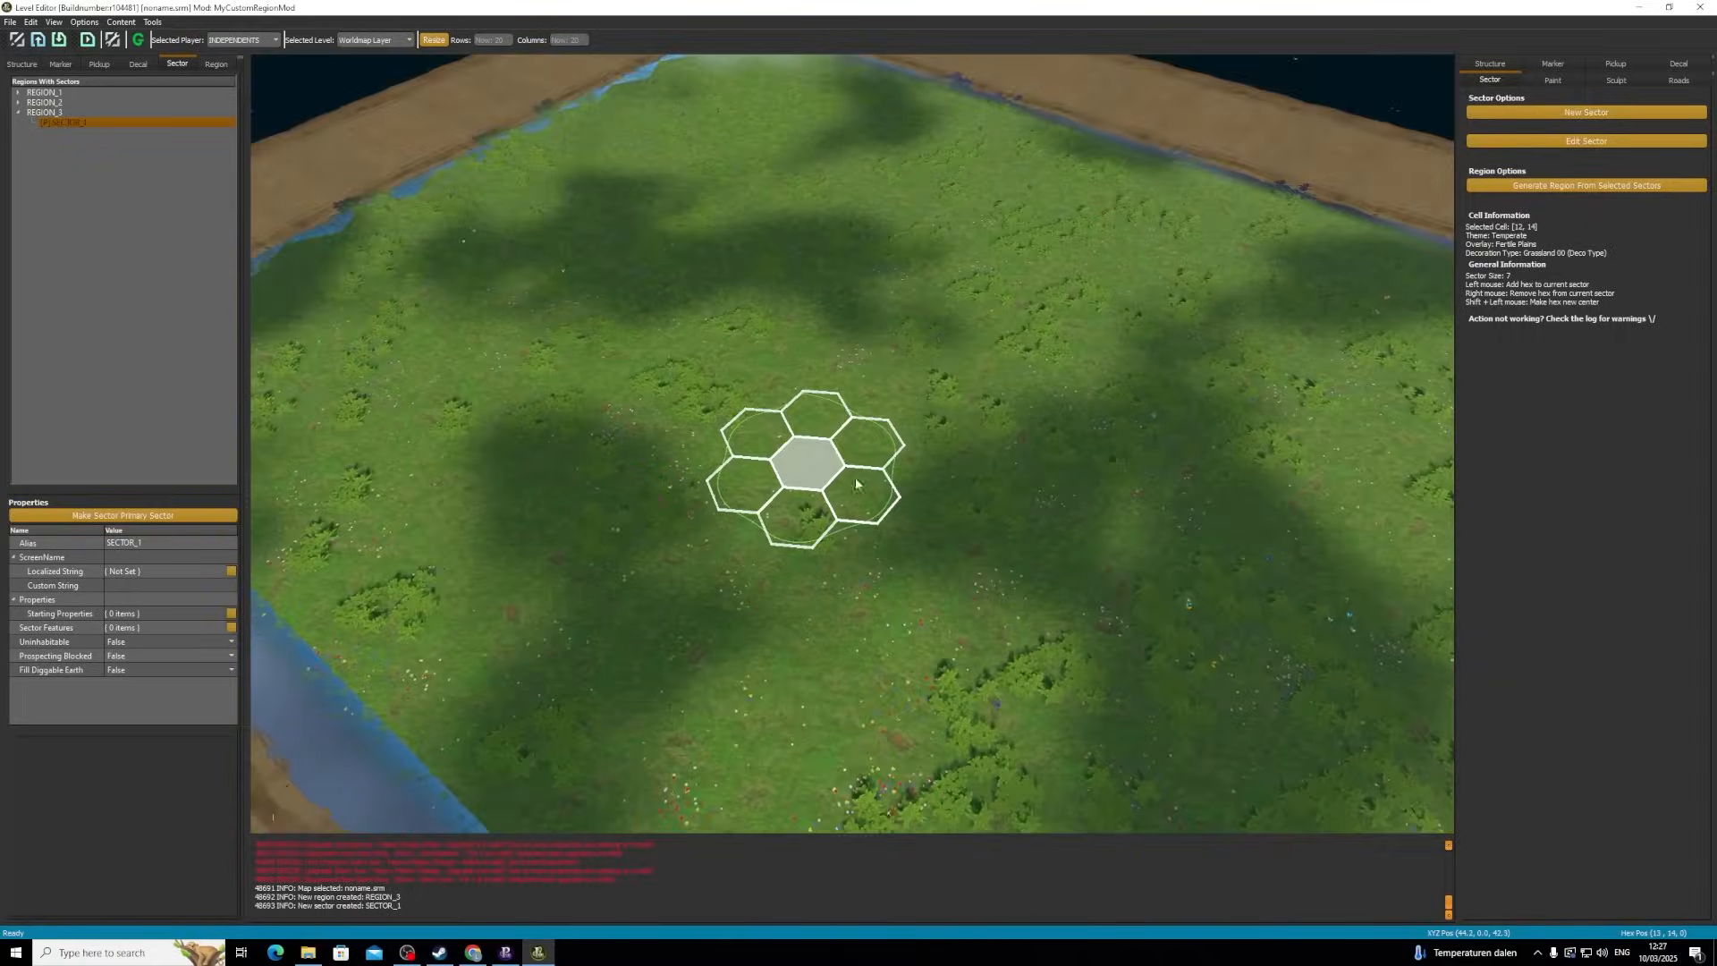
- Start editing SECTOR_1 and extend it with five hexes along one side of its original seven-hex cluster
{"action": "scroll", "coordinate": [930, 474], "scroll_direction": "up", "scroll_amount": 3}
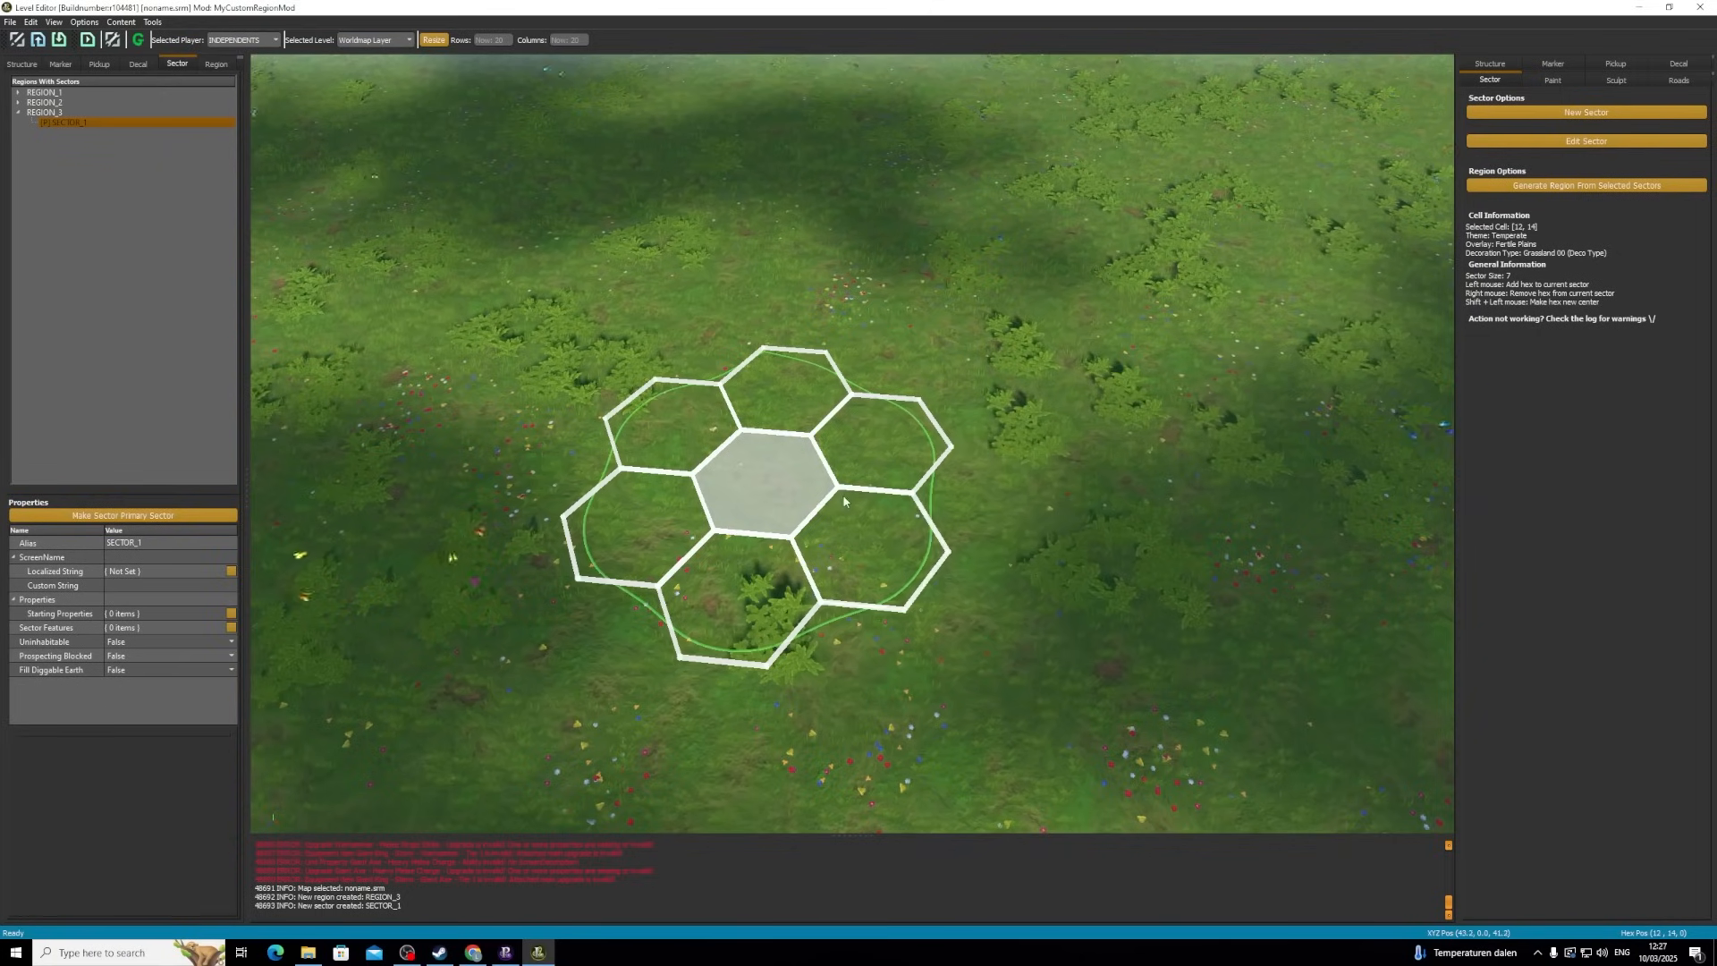
{"action": "scroll", "coordinate": [758, 512], "scroll_direction": "down", "scroll_amount": 2}
{"action": "scroll", "coordinate": [904, 514], "scroll_direction": "down", "scroll_amount": 1}
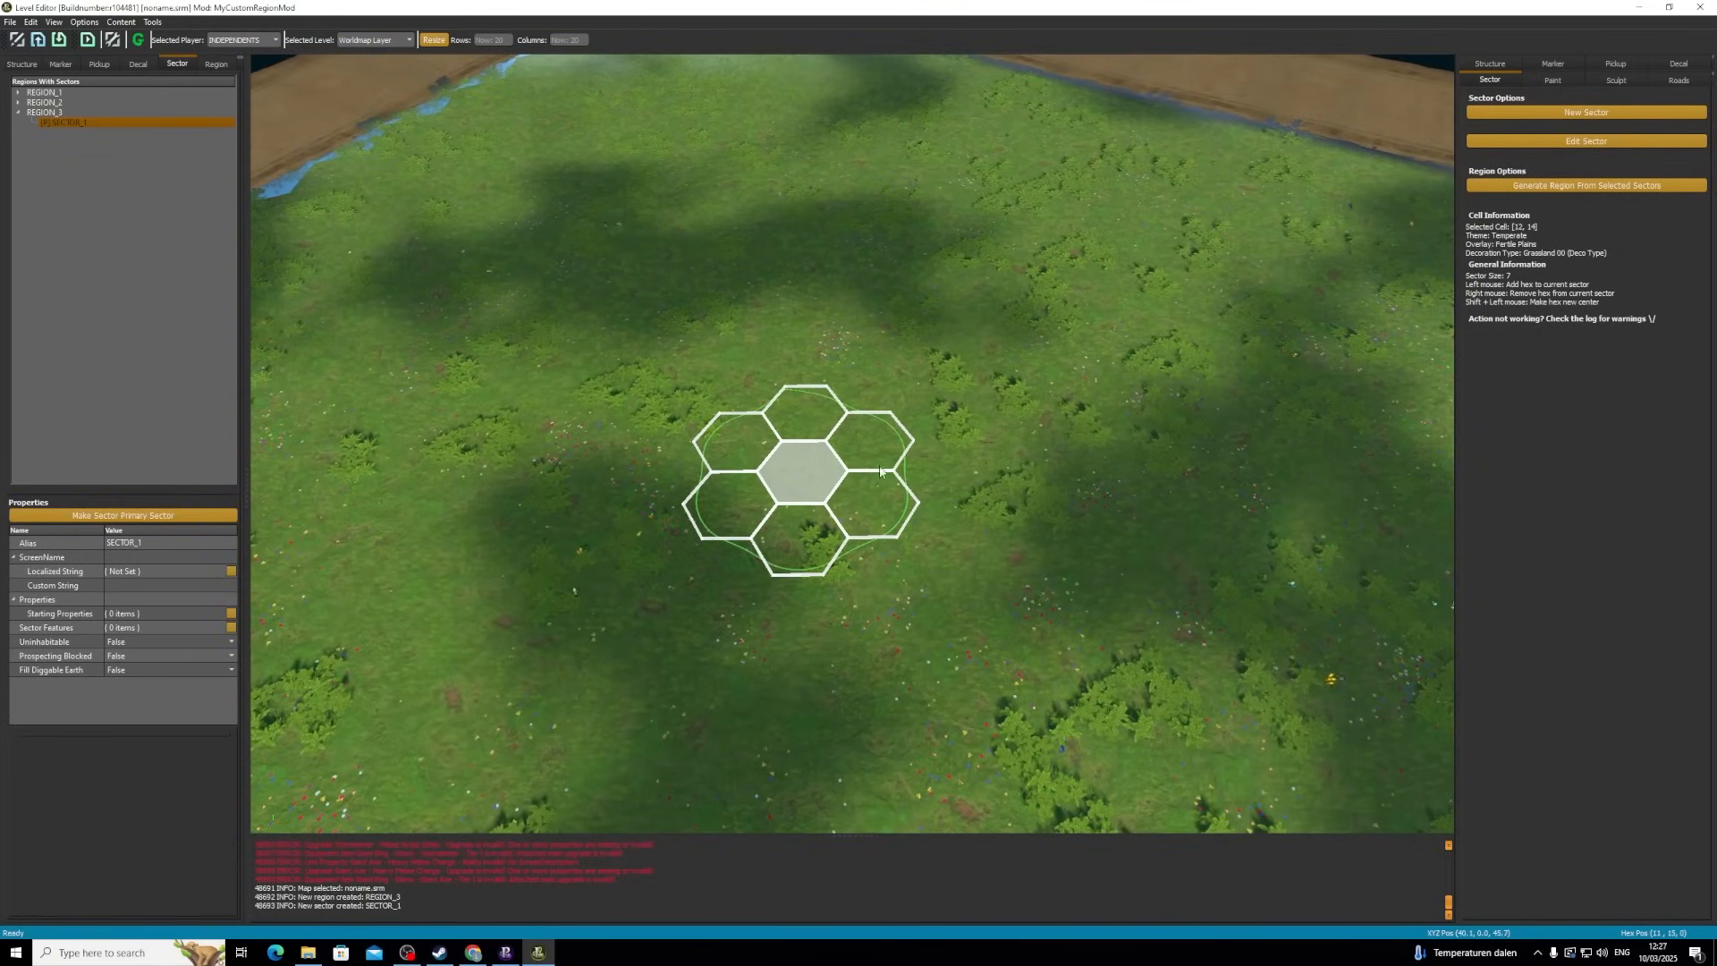
{"action": "scroll", "coordinate": [821, 503], "scroll_direction": "up", "scroll_amount": 1}
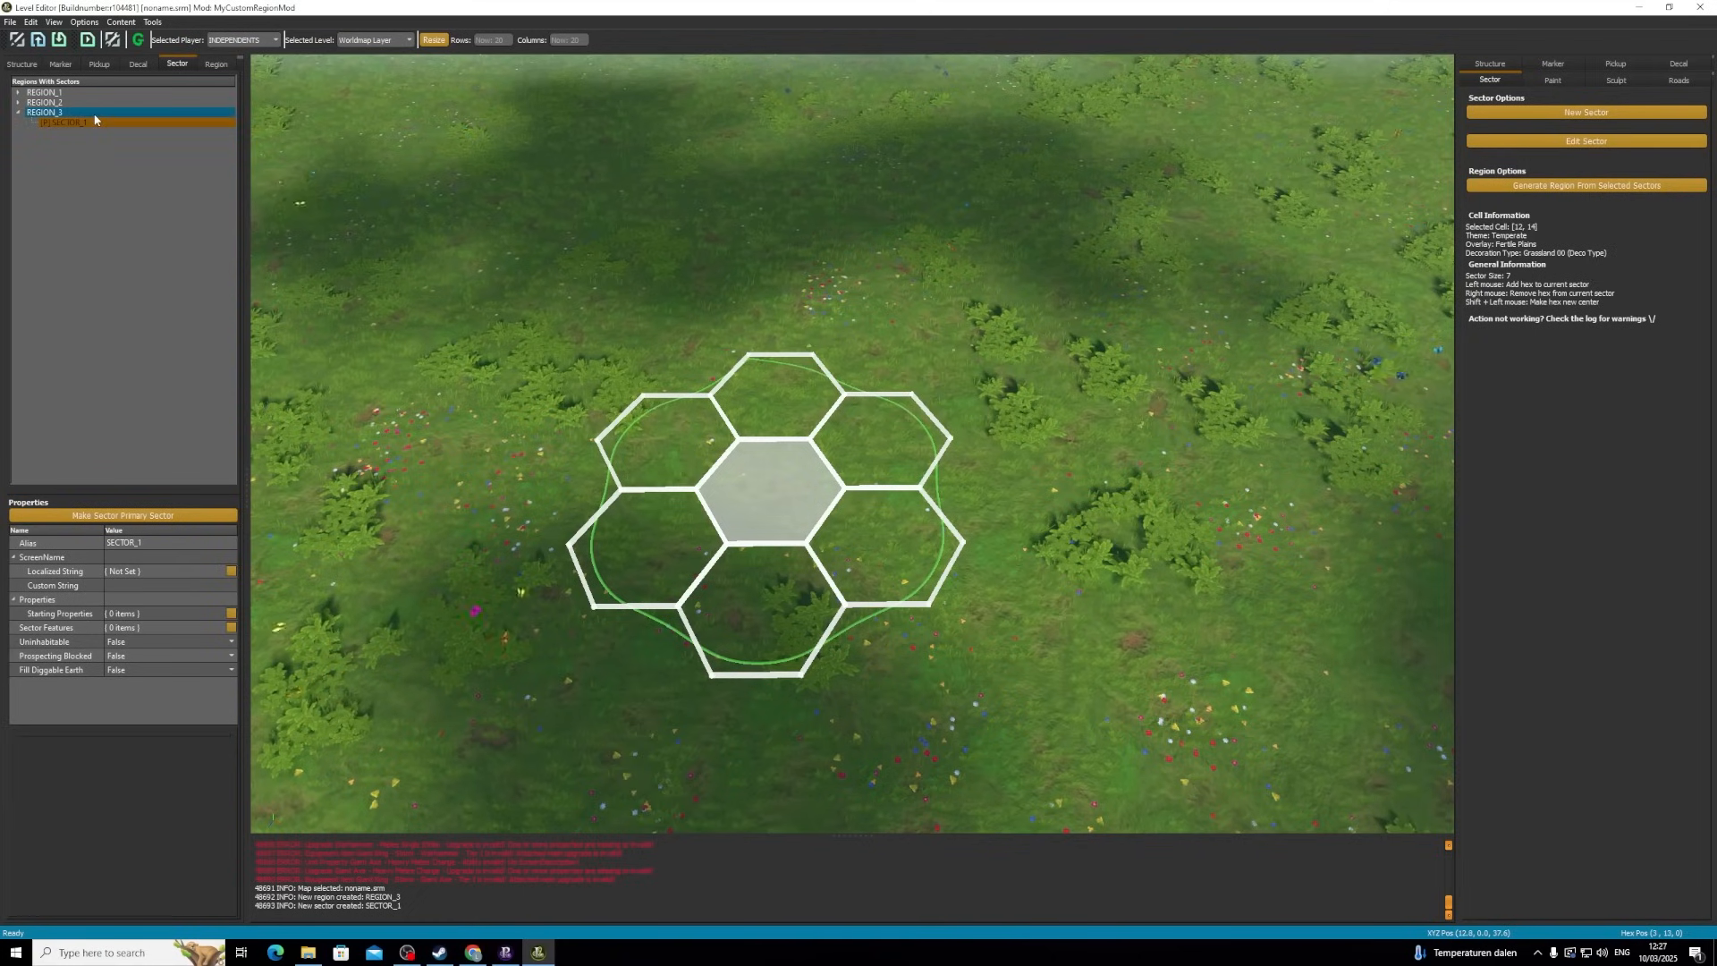
{"action": "left_click", "coordinate": [87, 114]}
{"action": "left_click", "coordinate": [79, 120]}
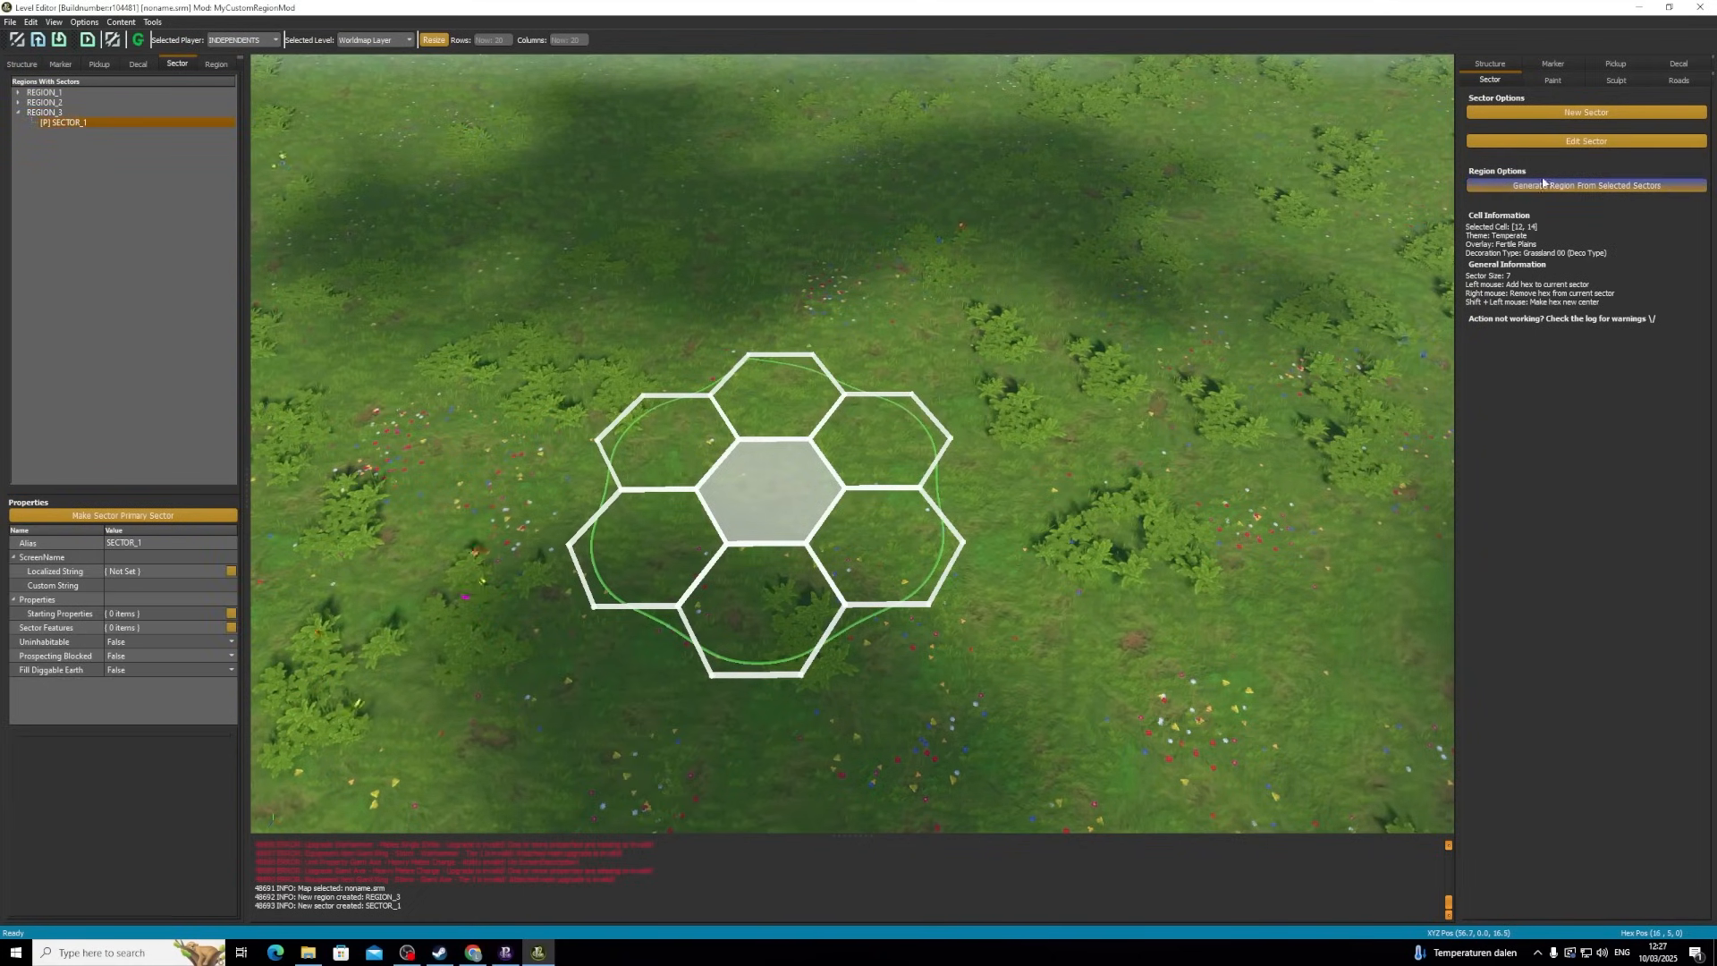
{"action": "left_click", "coordinate": [1581, 143]}
{"action": "left_click", "coordinate": [548, 577]}
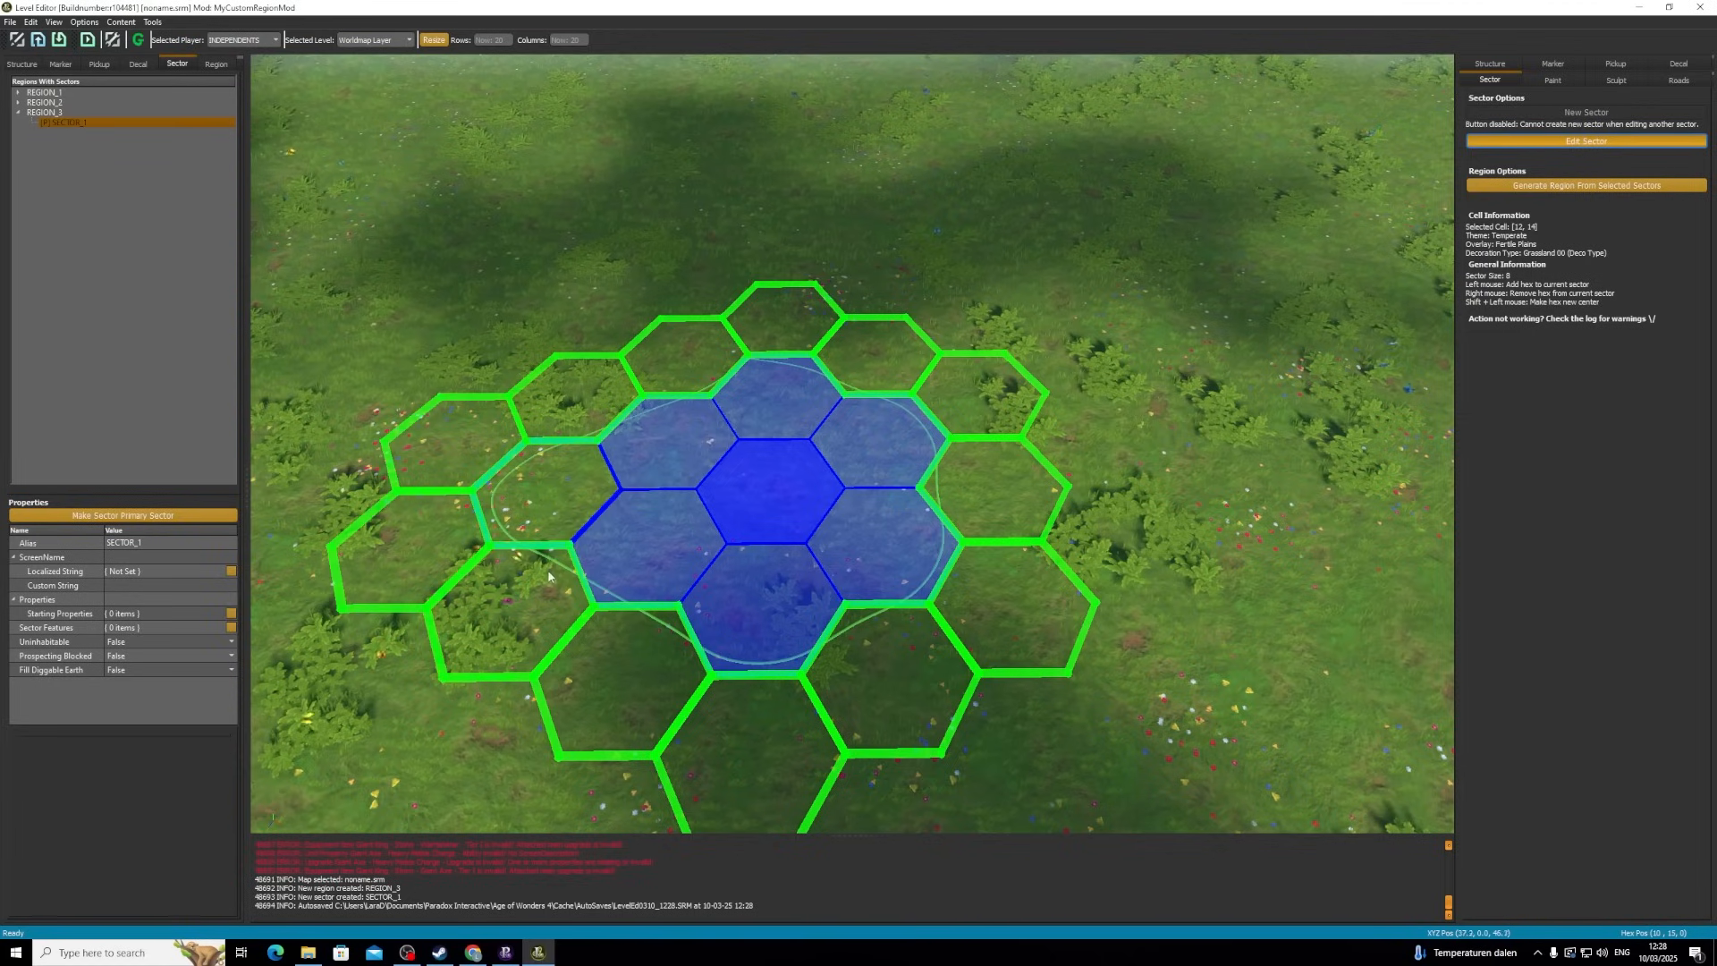
{"action": "left_click", "coordinate": [542, 580]}
{"action": "left_click", "coordinate": [582, 407]}
{"action": "left_click", "coordinate": [707, 353]}
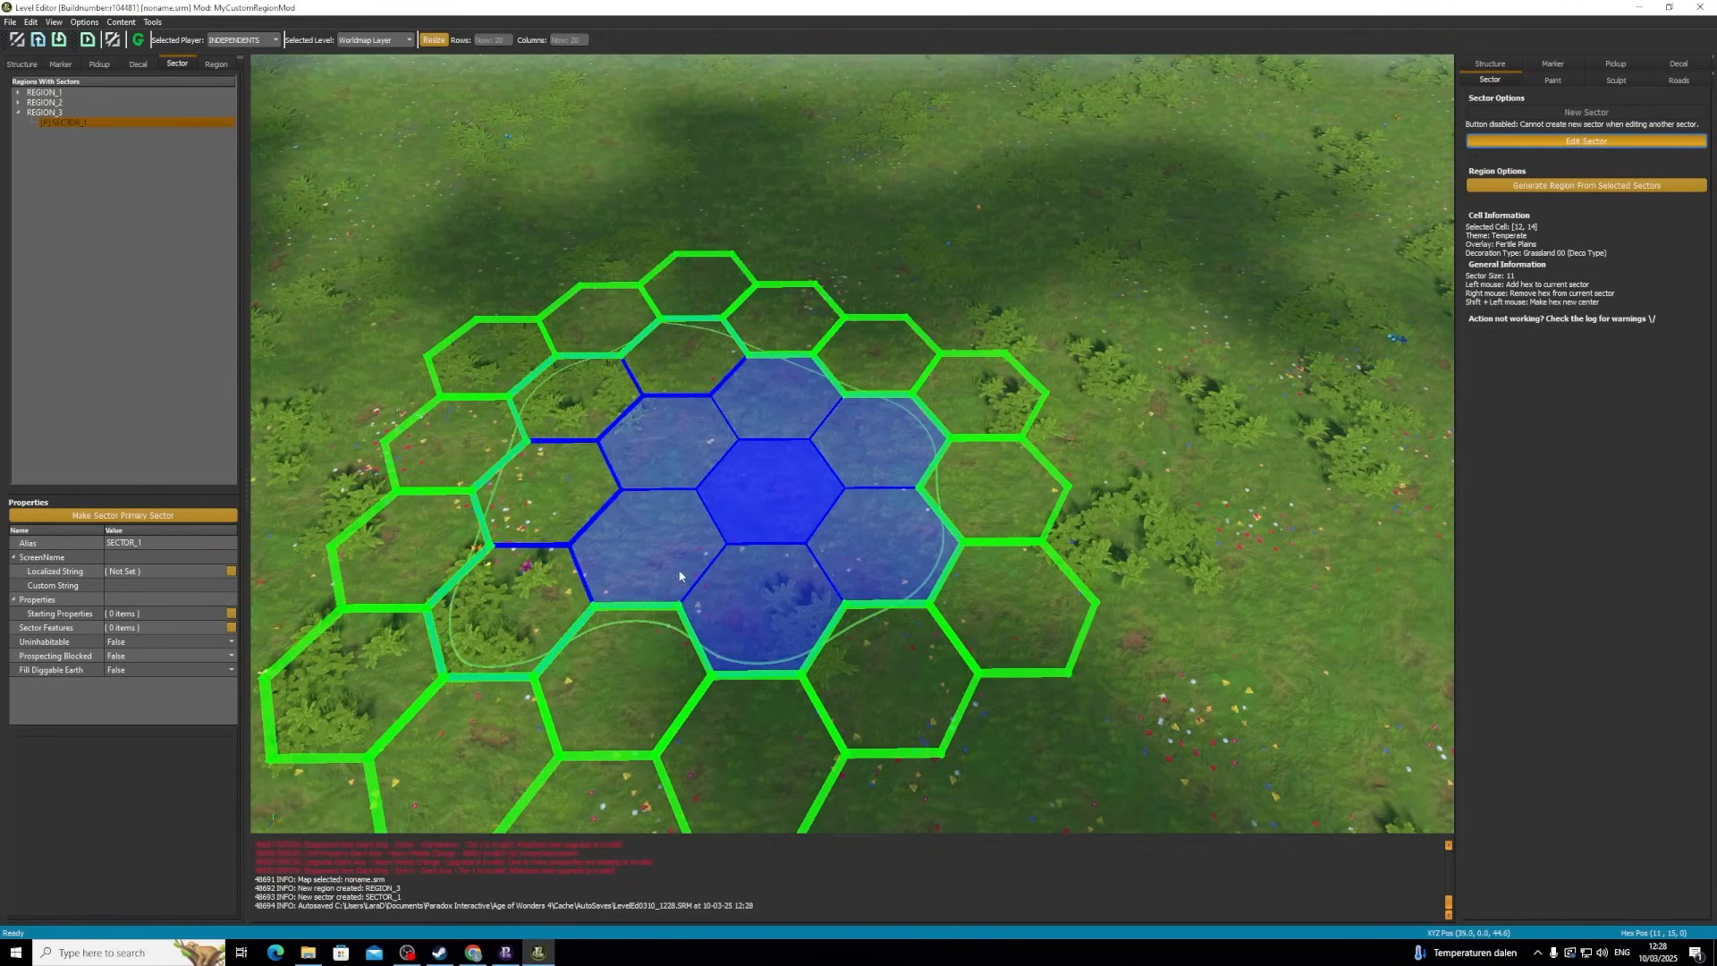
{"action": "left_click", "coordinate": [654, 659]}
- Add two more hexes beyond SECTOR_1's extended side, remove hexes there as a test and add them back
{"action": "scroll", "coordinate": [862, 541], "scroll_direction": "down", "scroll_amount": 2}
{"action": "key", "text": "a"}
{"action": "left_click", "coordinate": [644, 455]}
{"action": "left_click", "coordinate": [617, 525]}
{"action": "right_click", "coordinate": [642, 472]}
{"action": "right_click", "coordinate": [646, 541]}
{"action": "left_click", "coordinate": [634, 525]}
{"action": "left_click", "coordinate": [630, 452]}
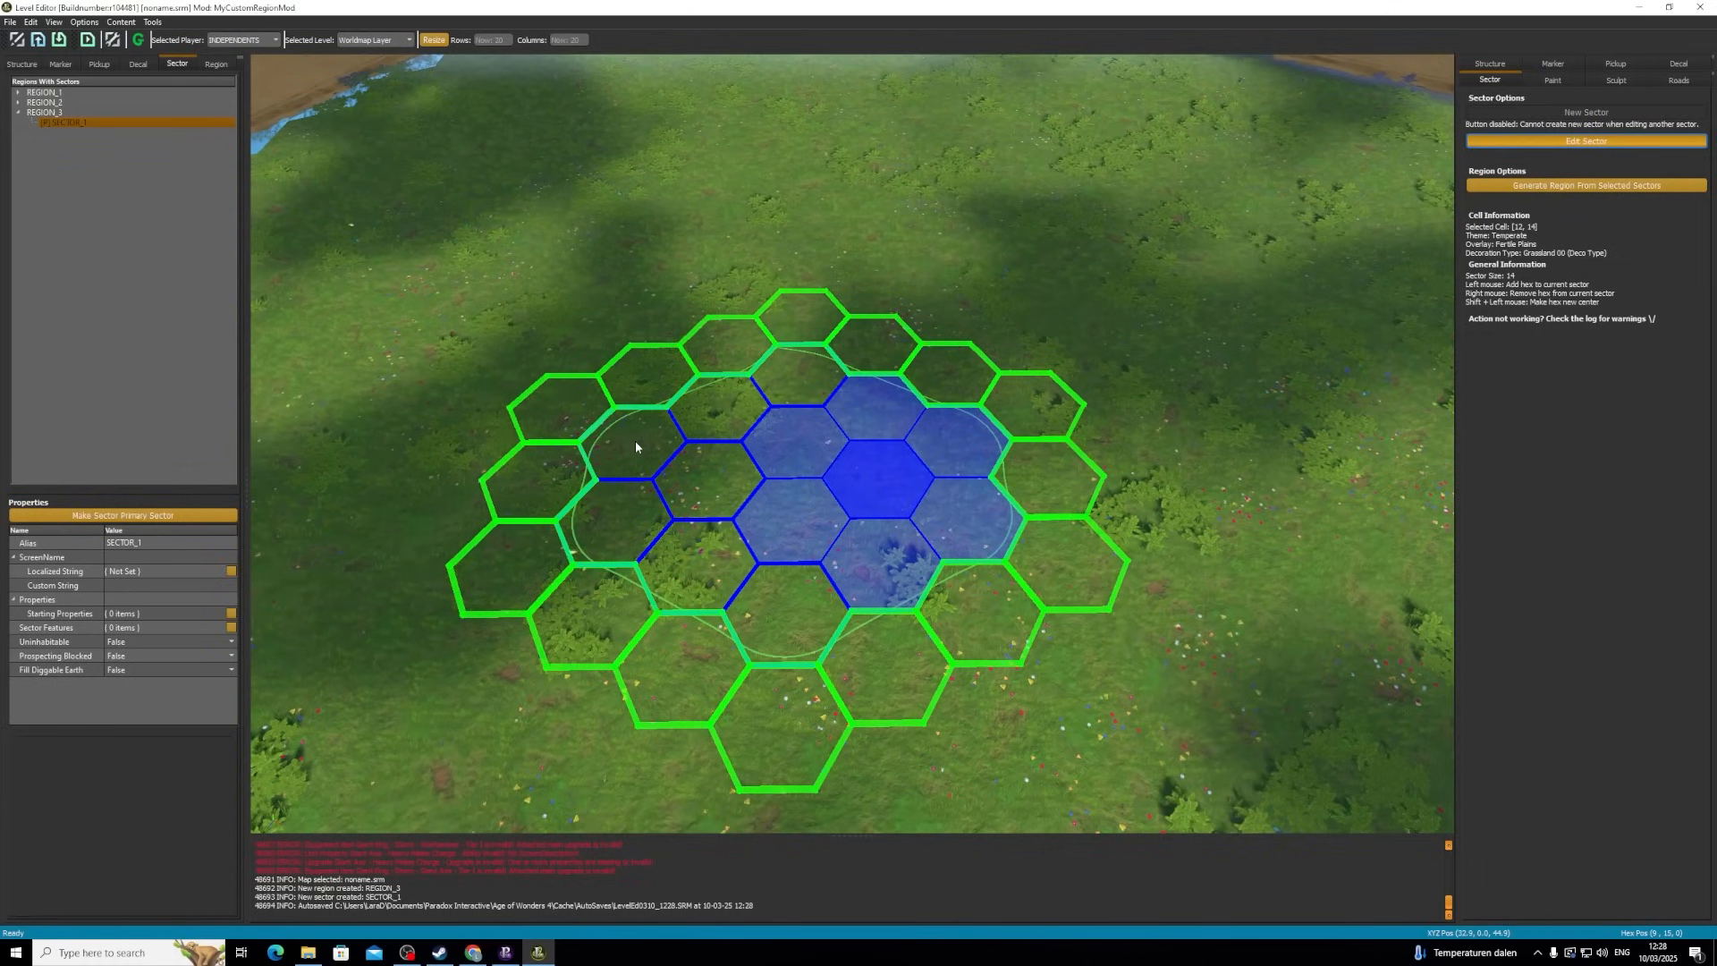
- Extend SECTOR_1 outward on both sides with further hexes until its sector size is 24
{"action": "mouse_move", "coordinate": [544, 481]}
{"action": "left_mouse_down"}
{"action": "mouse_move", "coordinate": [700, 671]}
{"action": "mouse_move", "coordinate": [716, 657]}
{"action": "left_mouse_up"}
{"action": "mouse_move", "coordinate": [946, 384]}
{"action": "left_mouse_down"}
{"action": "mouse_move", "coordinate": [1028, 381]}
{"action": "mouse_move", "coordinate": [1023, 540]}
{"action": "mouse_move", "coordinate": [925, 651]}
{"action": "left_mouse_up"}
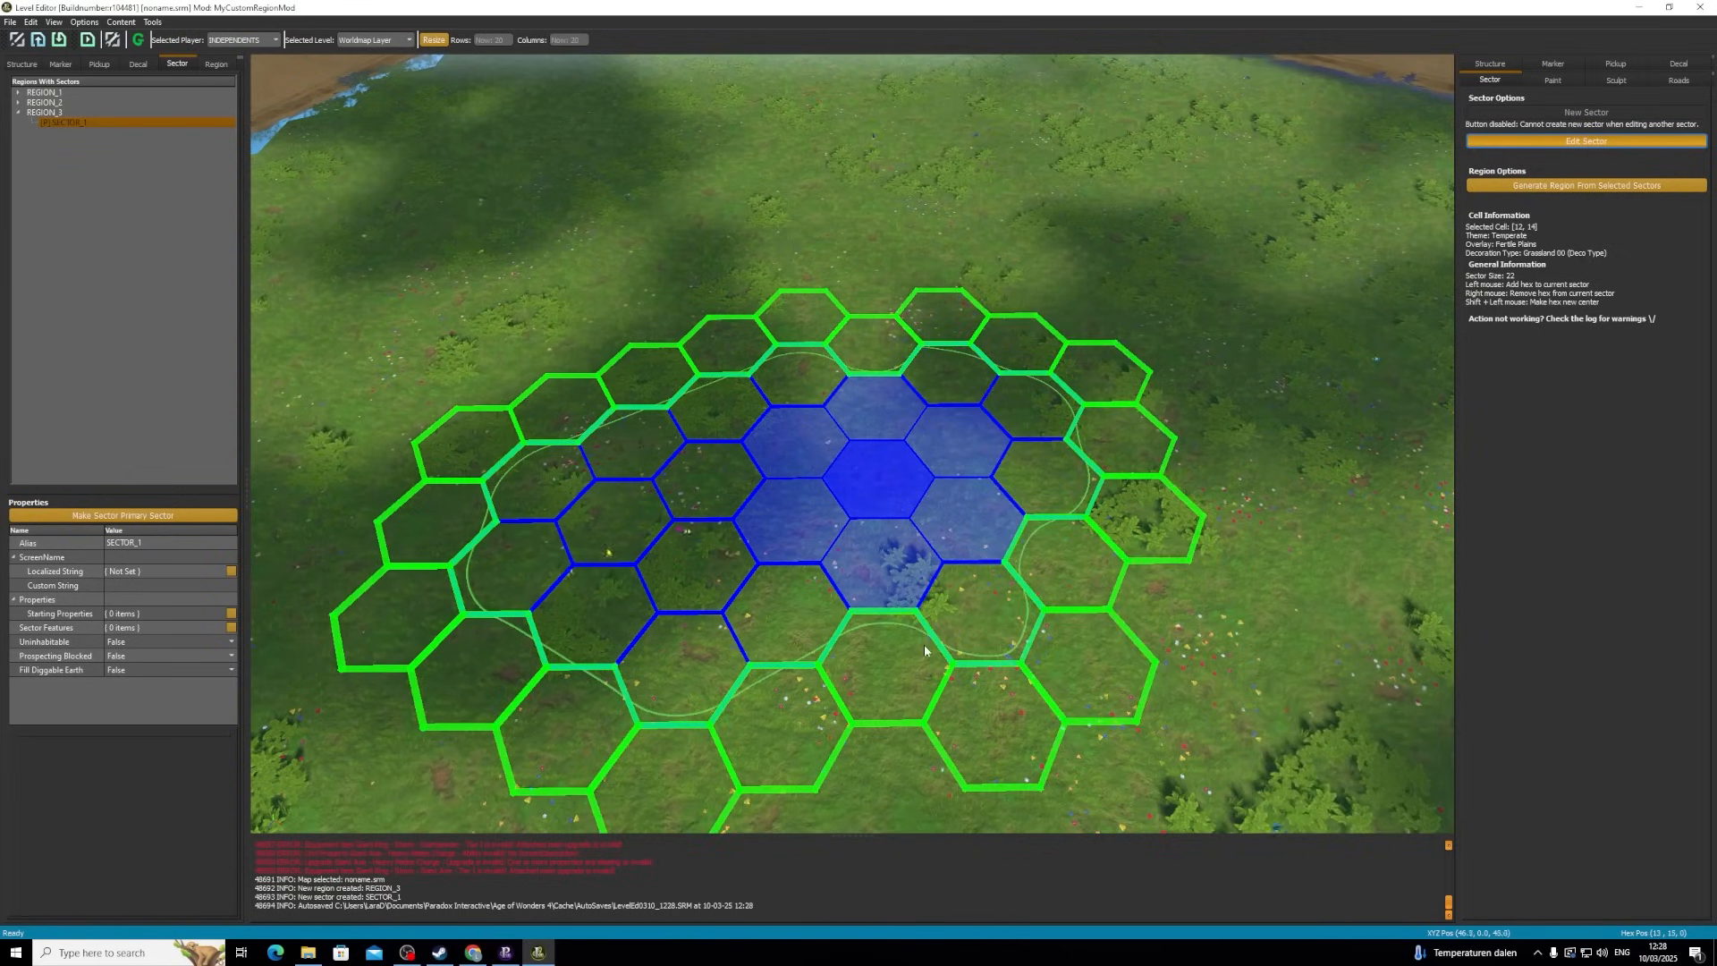
{"action": "left_click", "coordinate": [1064, 573]}
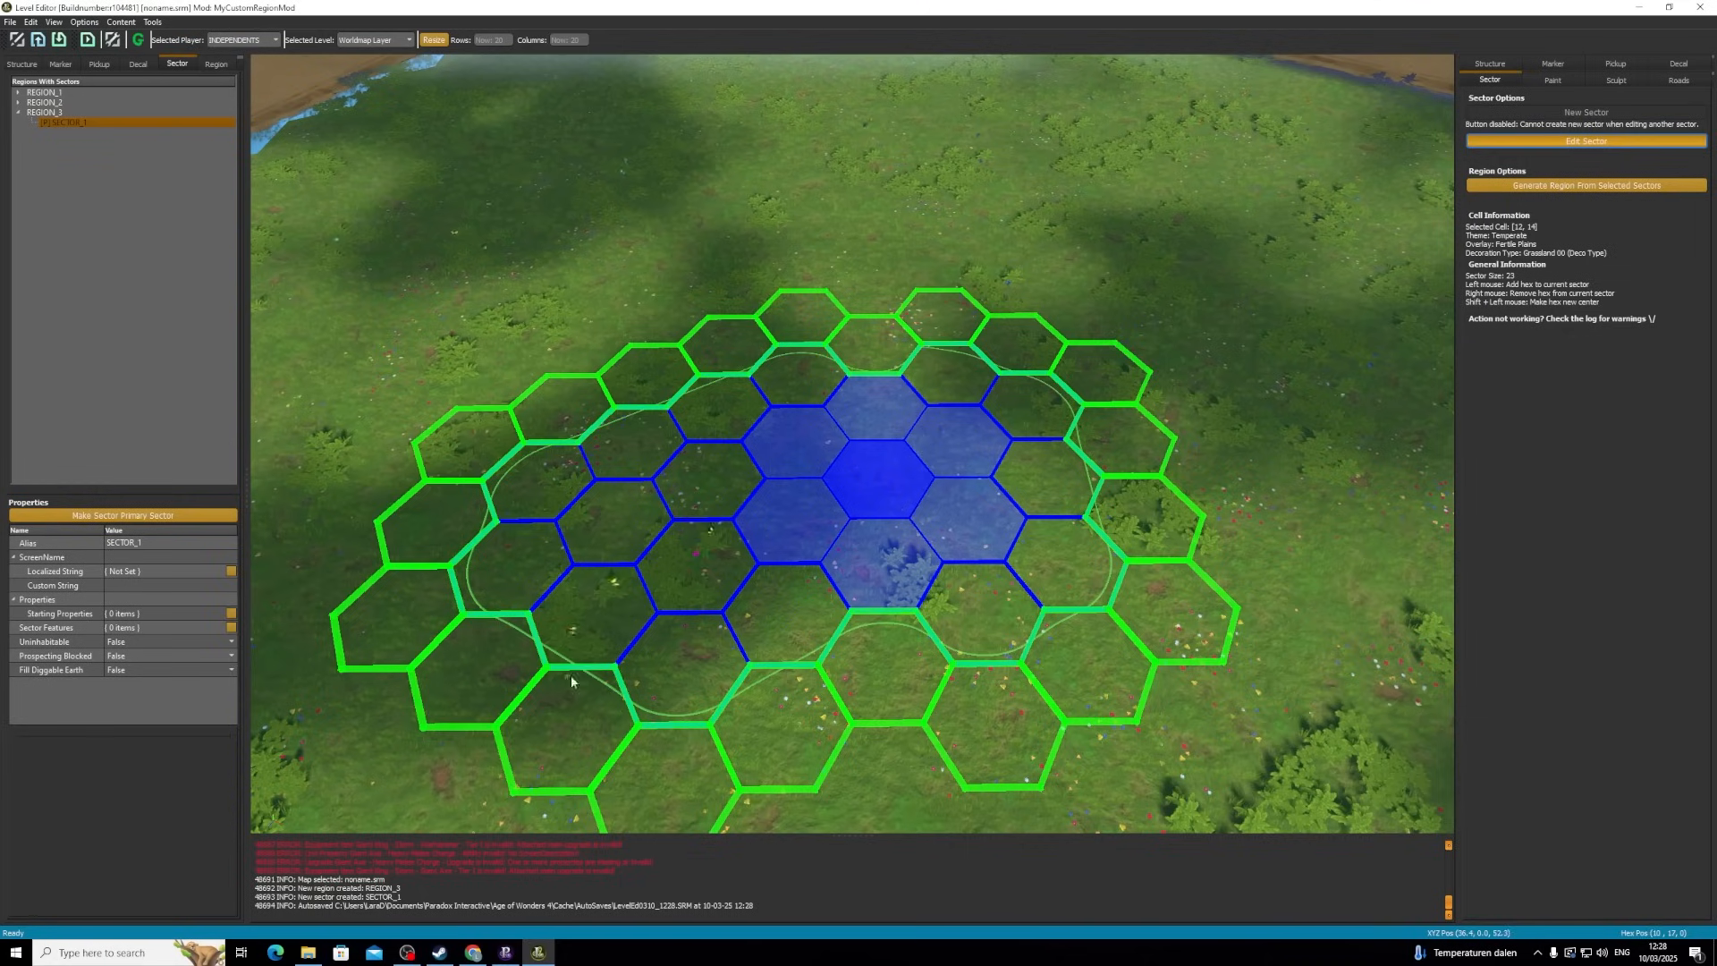
{"action": "left_click", "coordinate": [594, 698]}
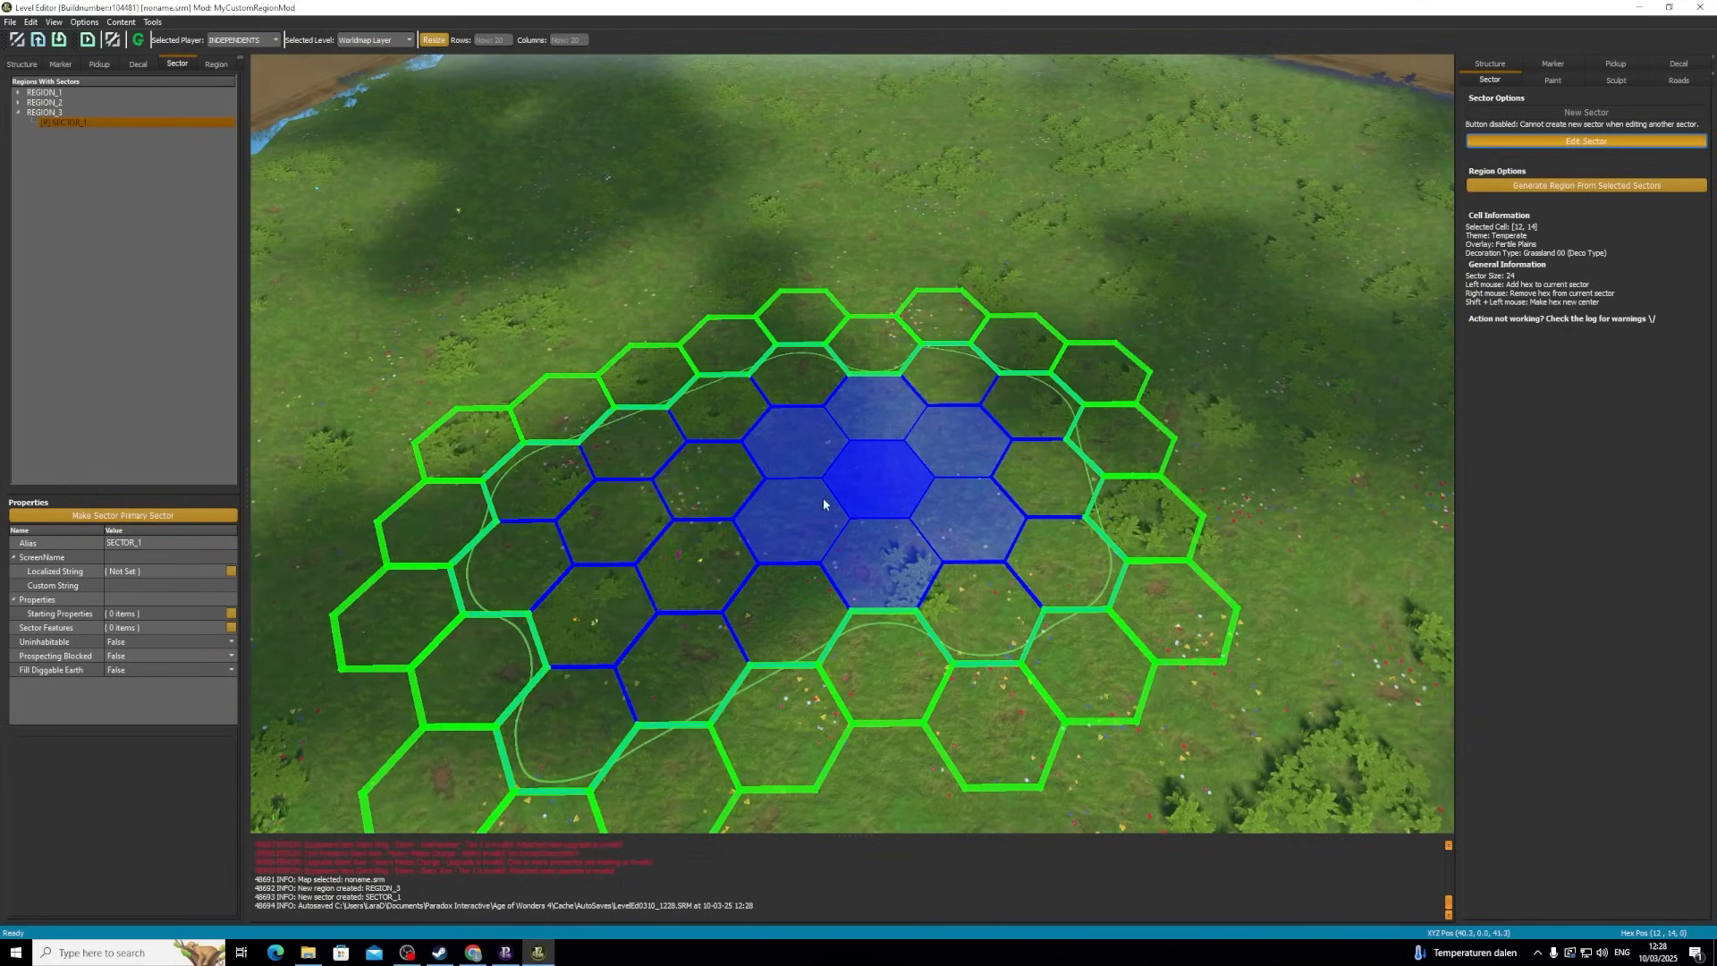
- Try several other hexes as SECTOR_1's centre, including one on the sector's border
{"action": "left_click", "coordinate": [710, 494], "text": "shift"}
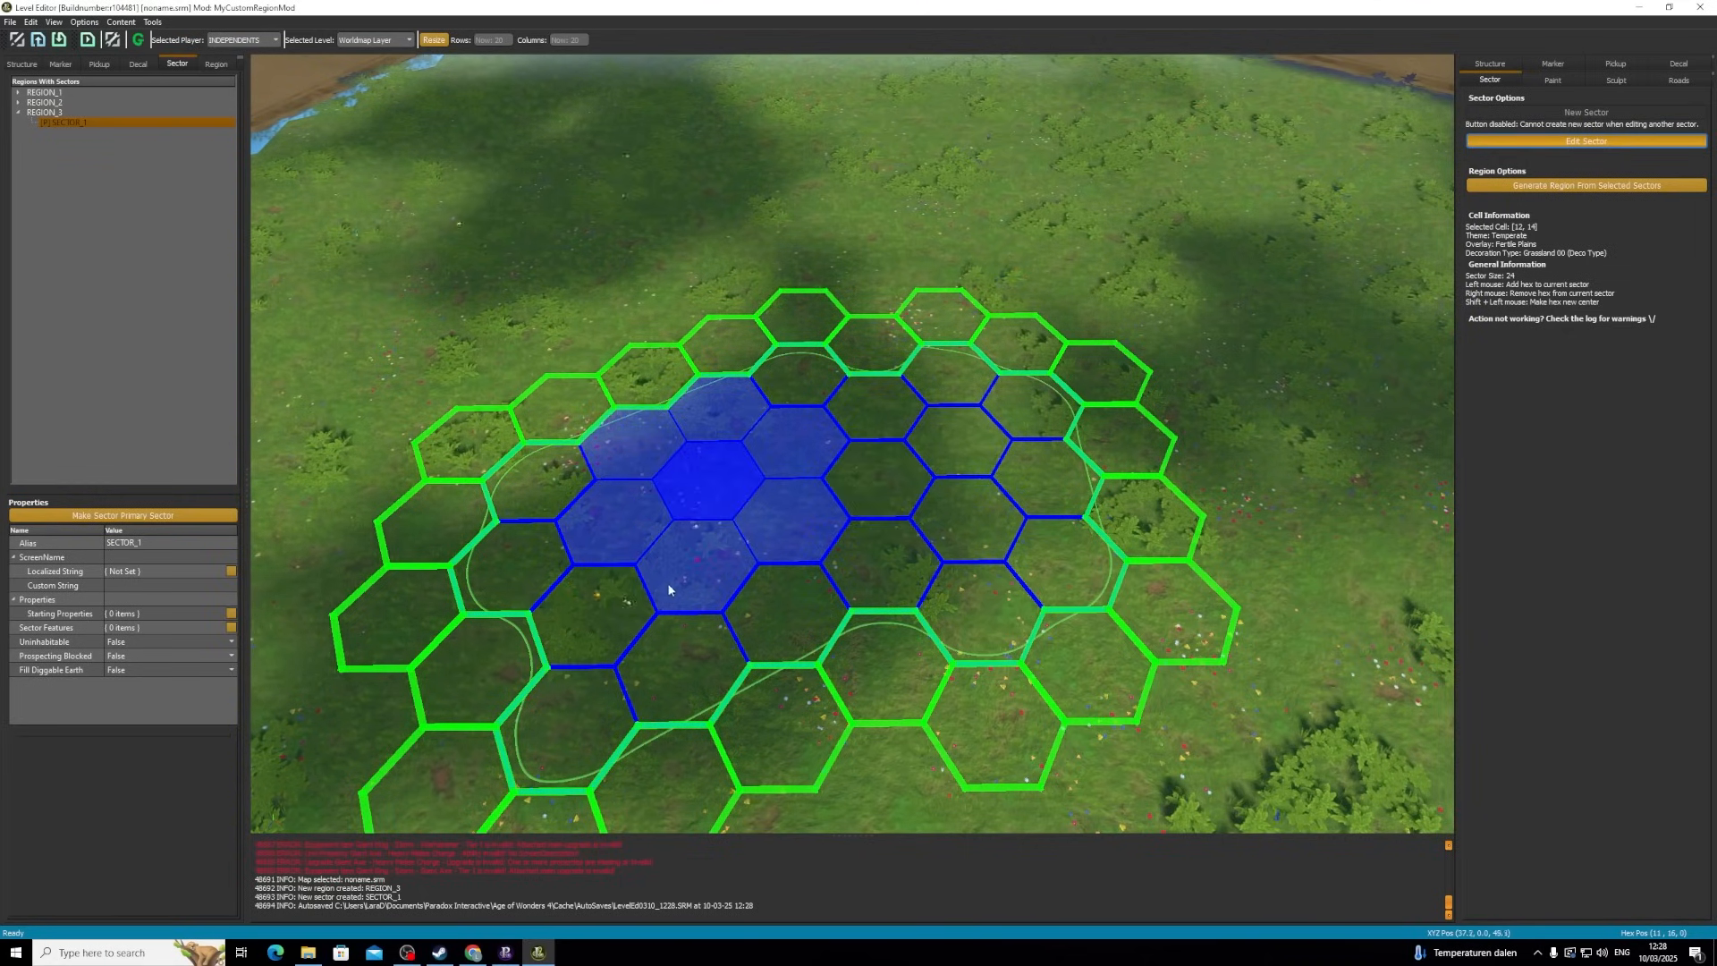
{"action": "left_click", "coordinate": [688, 582], "text": "shift"}
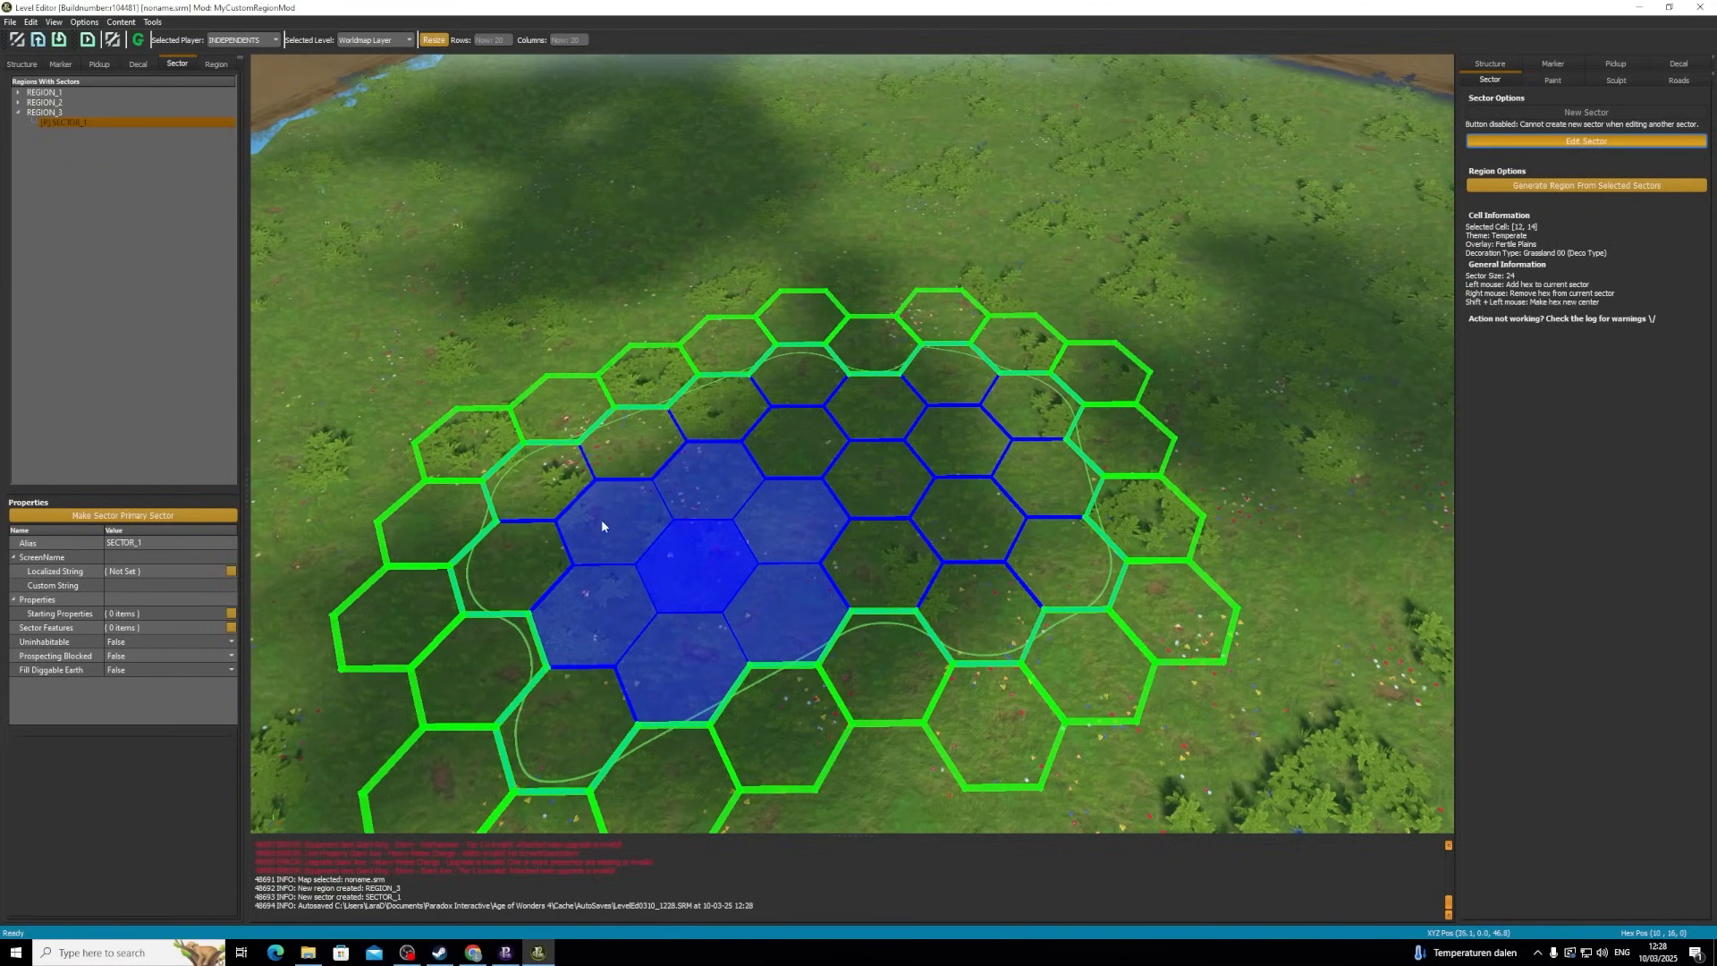
{"action": "left_click", "coordinate": [562, 482], "text": "shift"}
{"action": "left_click", "coordinate": [563, 483], "text": "shift"}
{"action": "left_click", "coordinate": [565, 483], "text": "shift"}
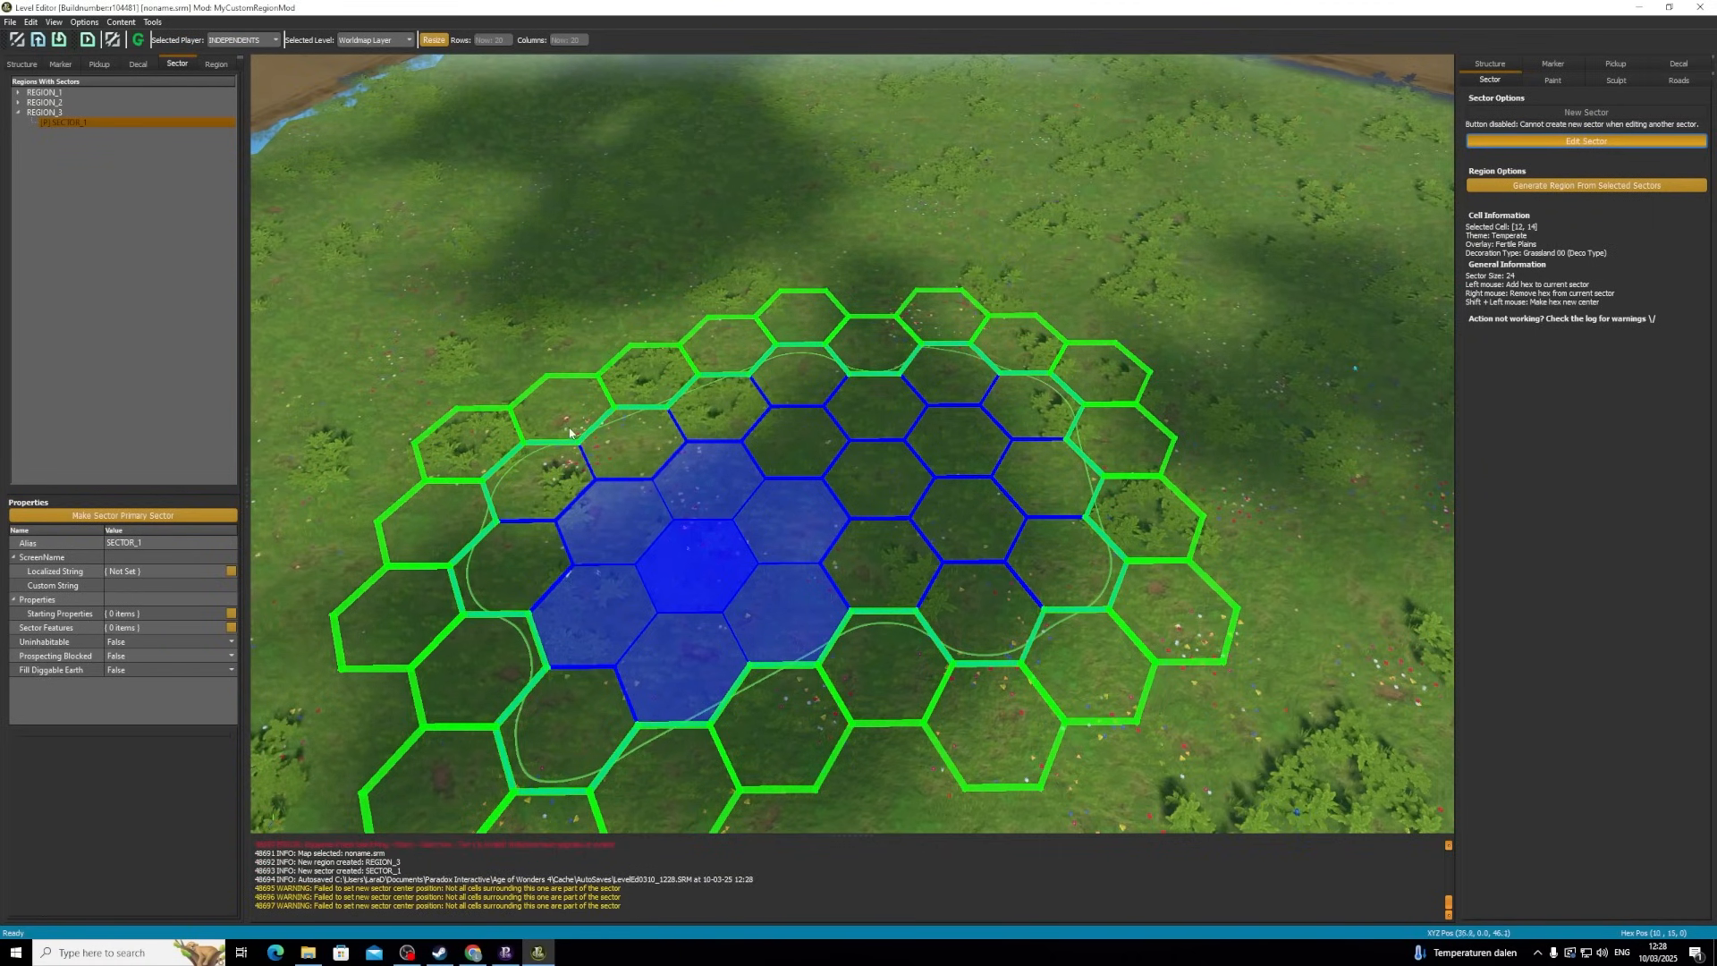
{"action": "left_click", "coordinate": [813, 464], "text": "shift"}
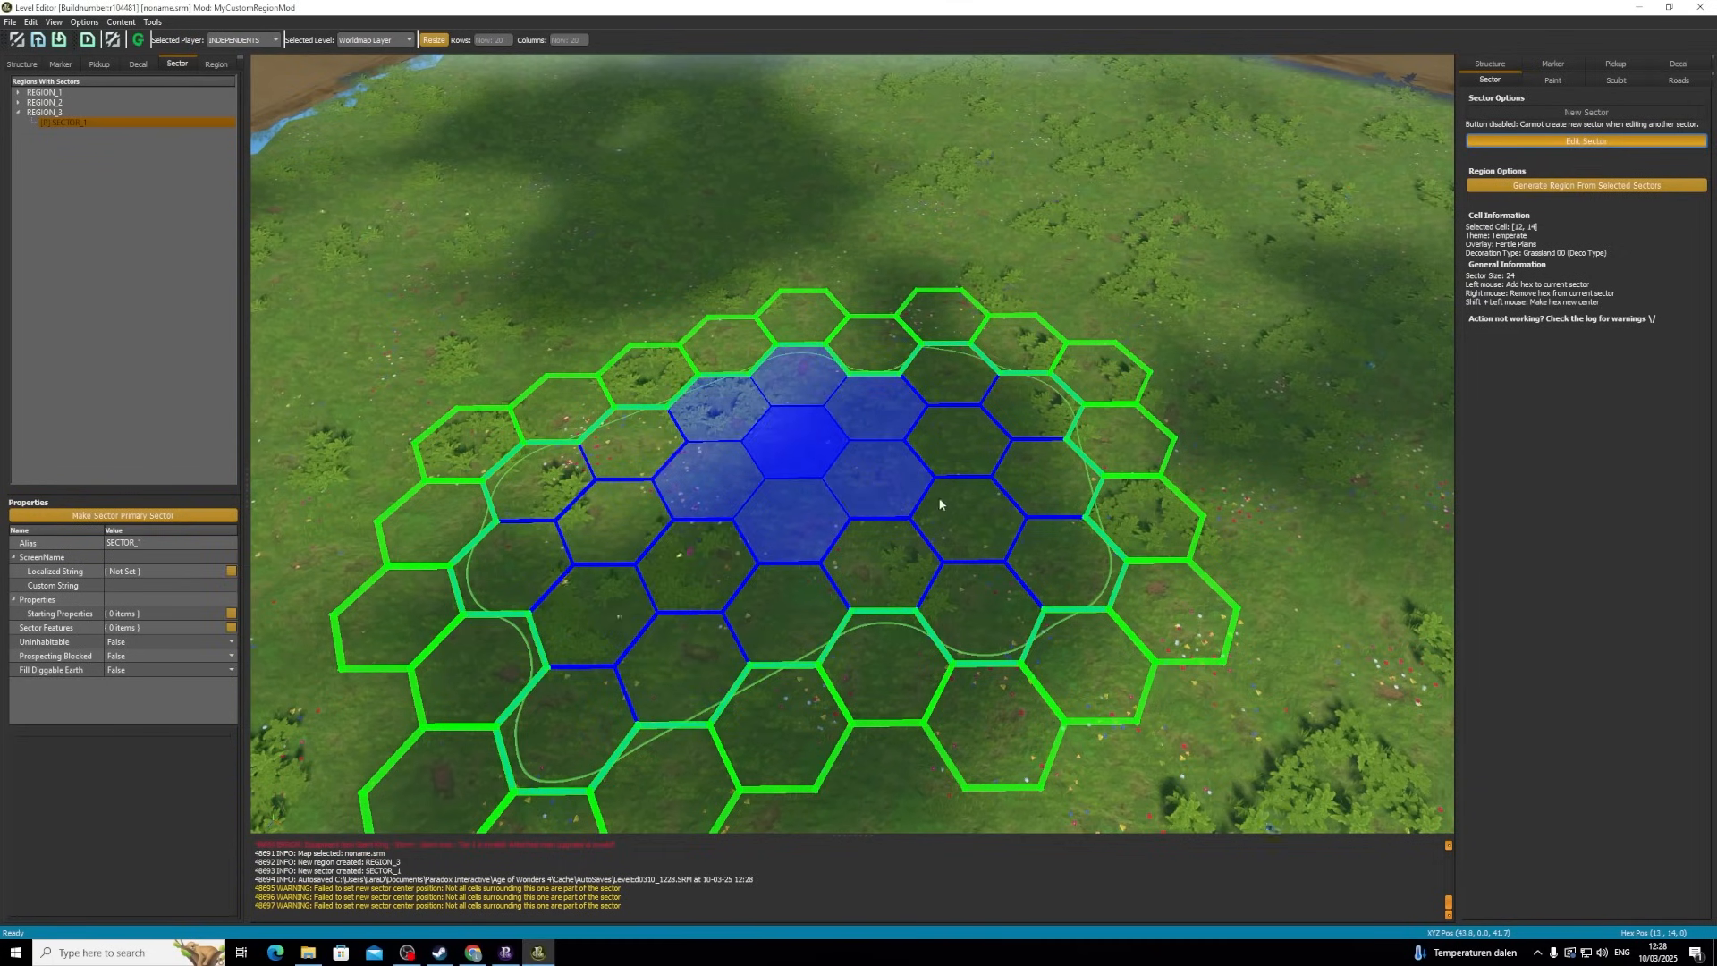
- Set SECTOR_1's centre back to cell [12, 14] and add one hex in the notch of its outline, making the sector size 25
{"action": "left_click", "coordinate": [877, 477], "text": "shift"}
{"action": "left_click", "coordinate": [861, 650]}
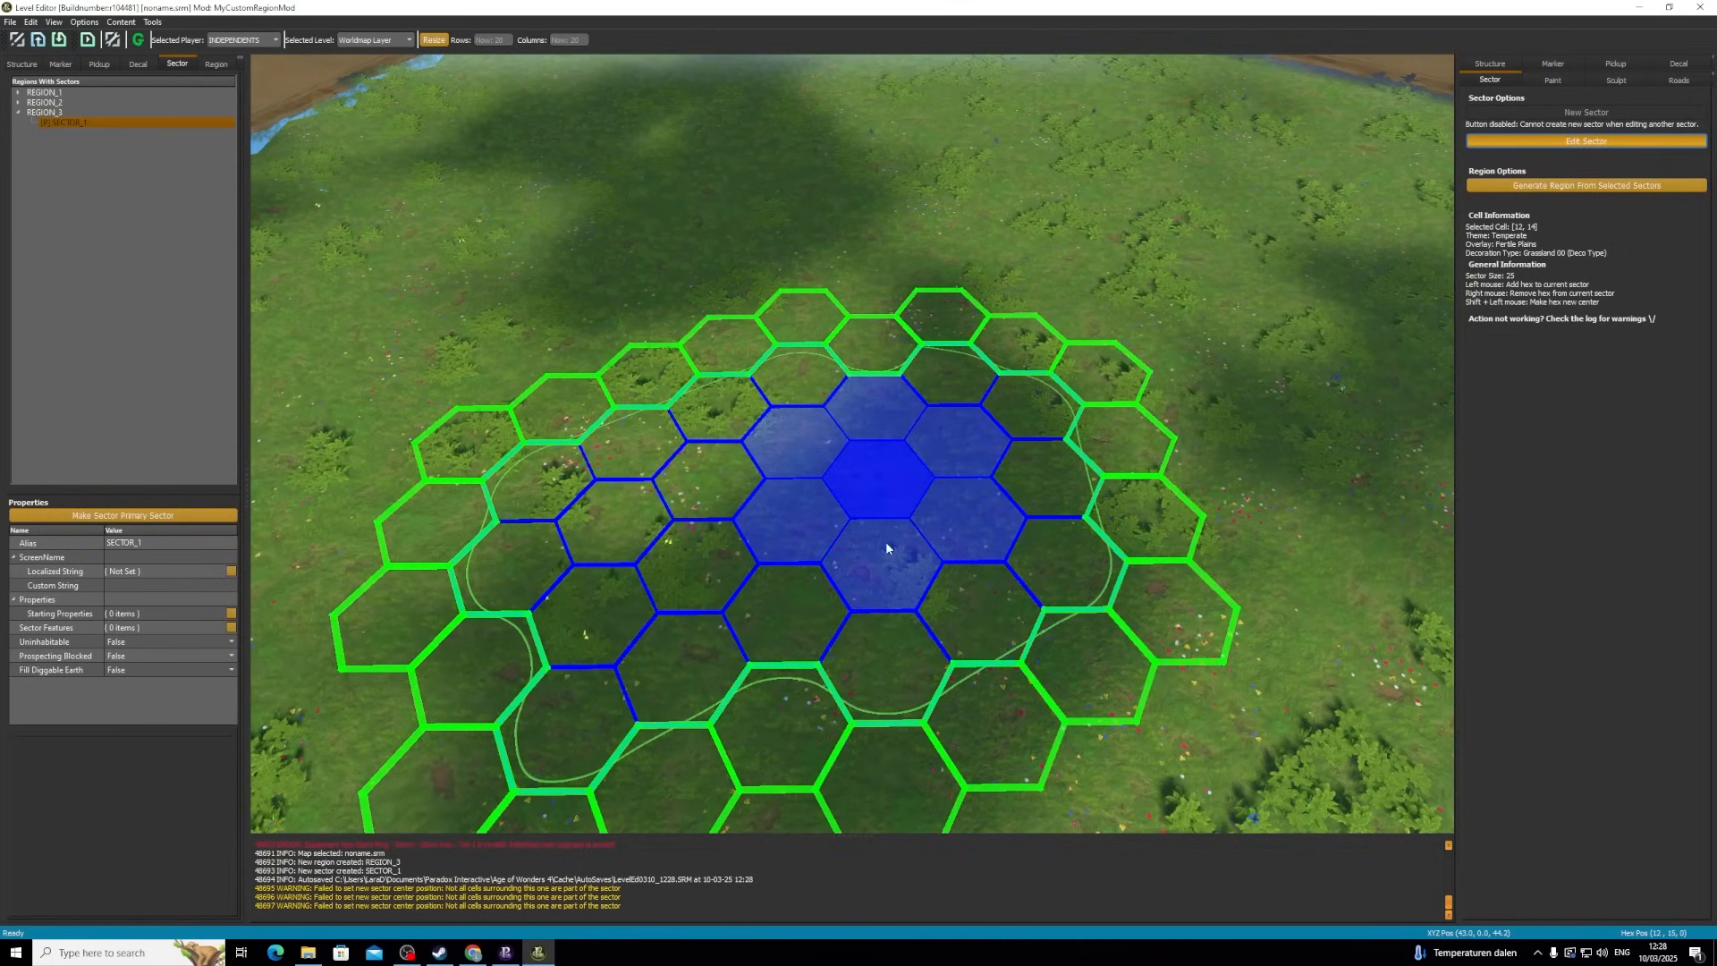
{"action": "scroll", "coordinate": [818, 506], "scroll_direction": "down", "scroll_amount": 2}
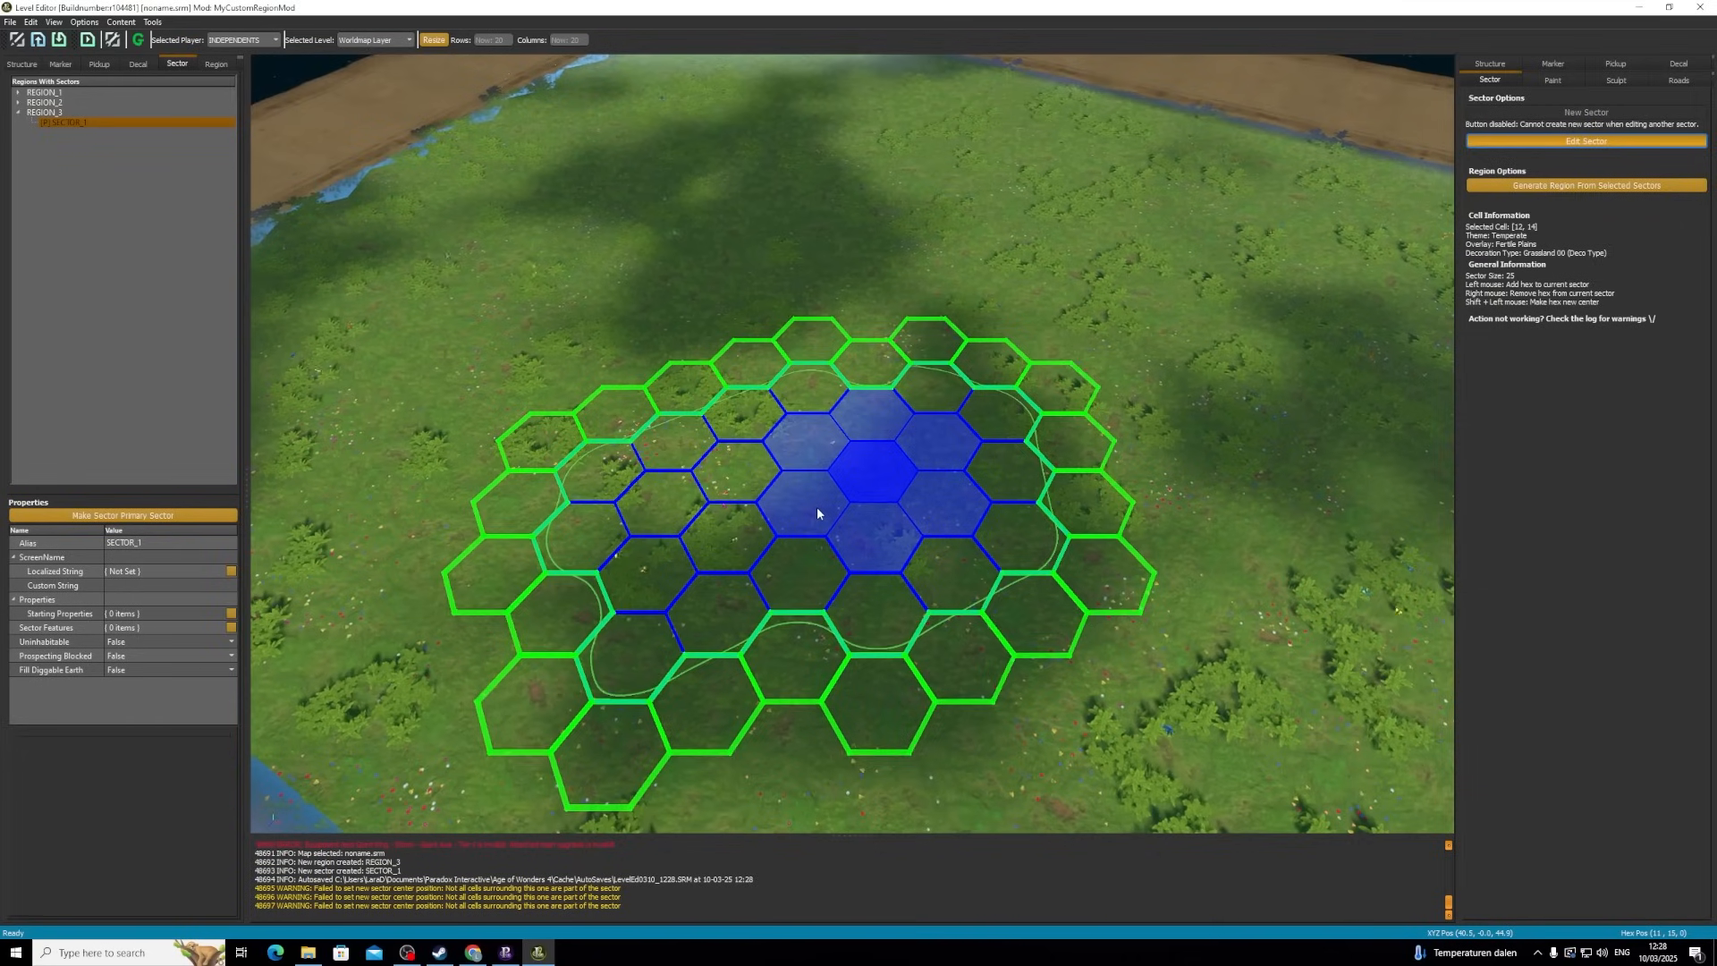
- Set the alias of REGION_3 to MyCustomRegion_01
{"action": "left_click", "coordinate": [49, 115]}
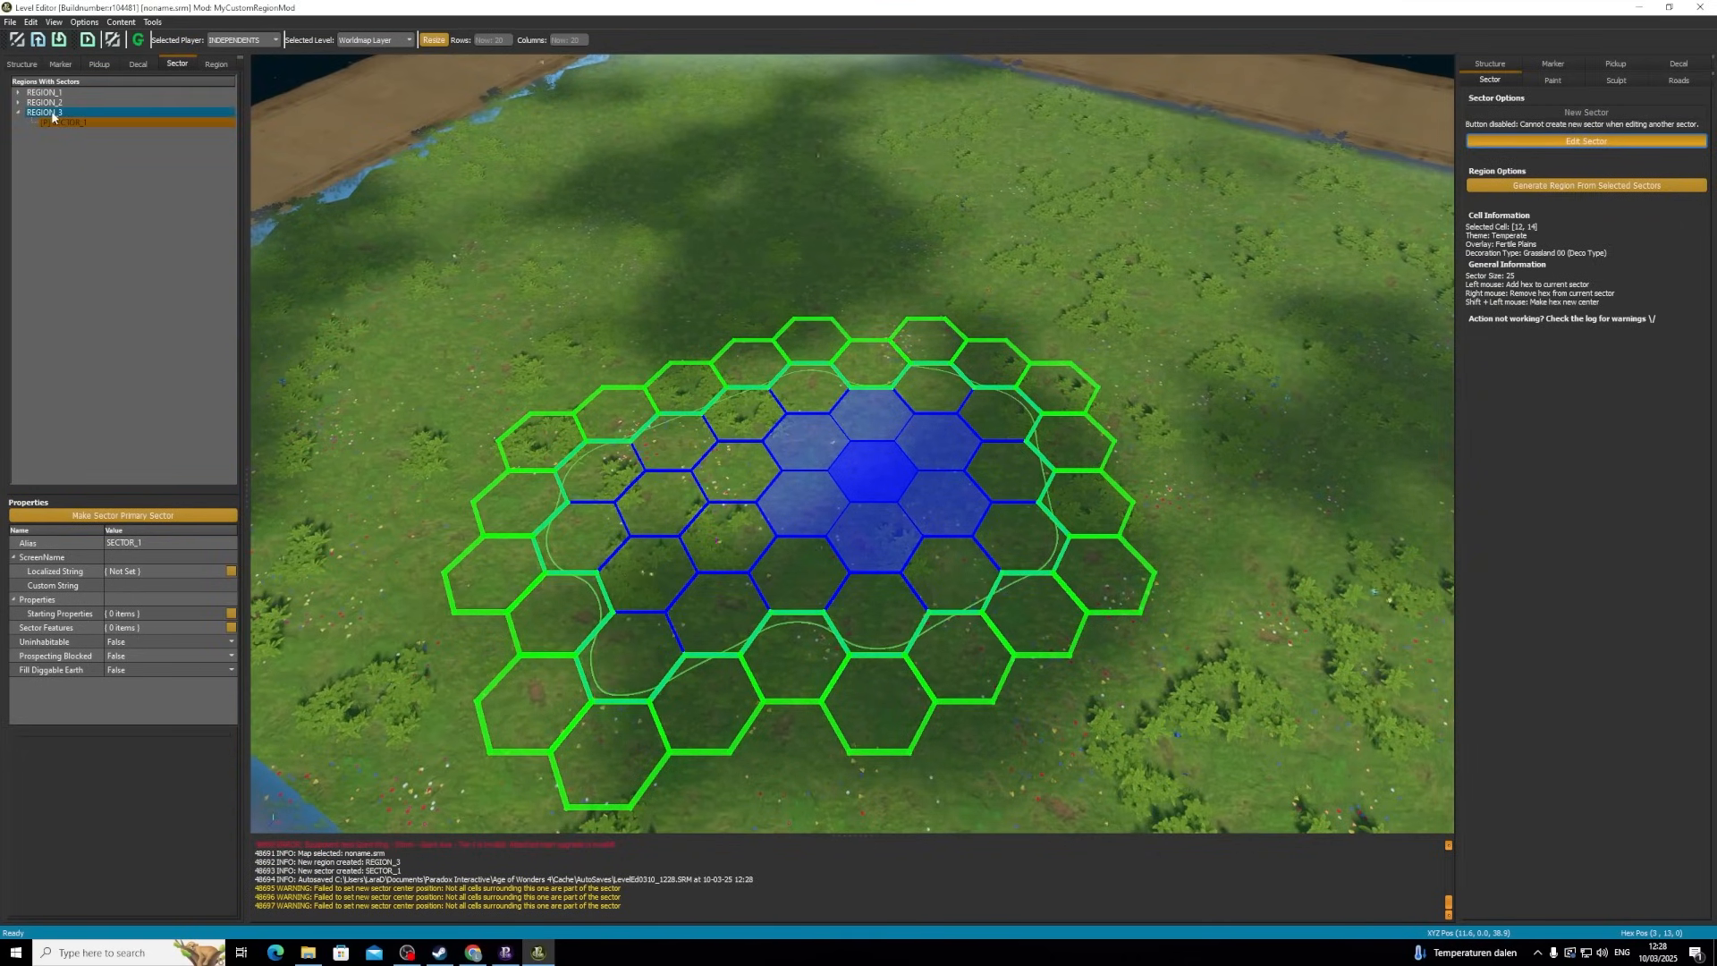
{"action": "left_click", "coordinate": [159, 542]}
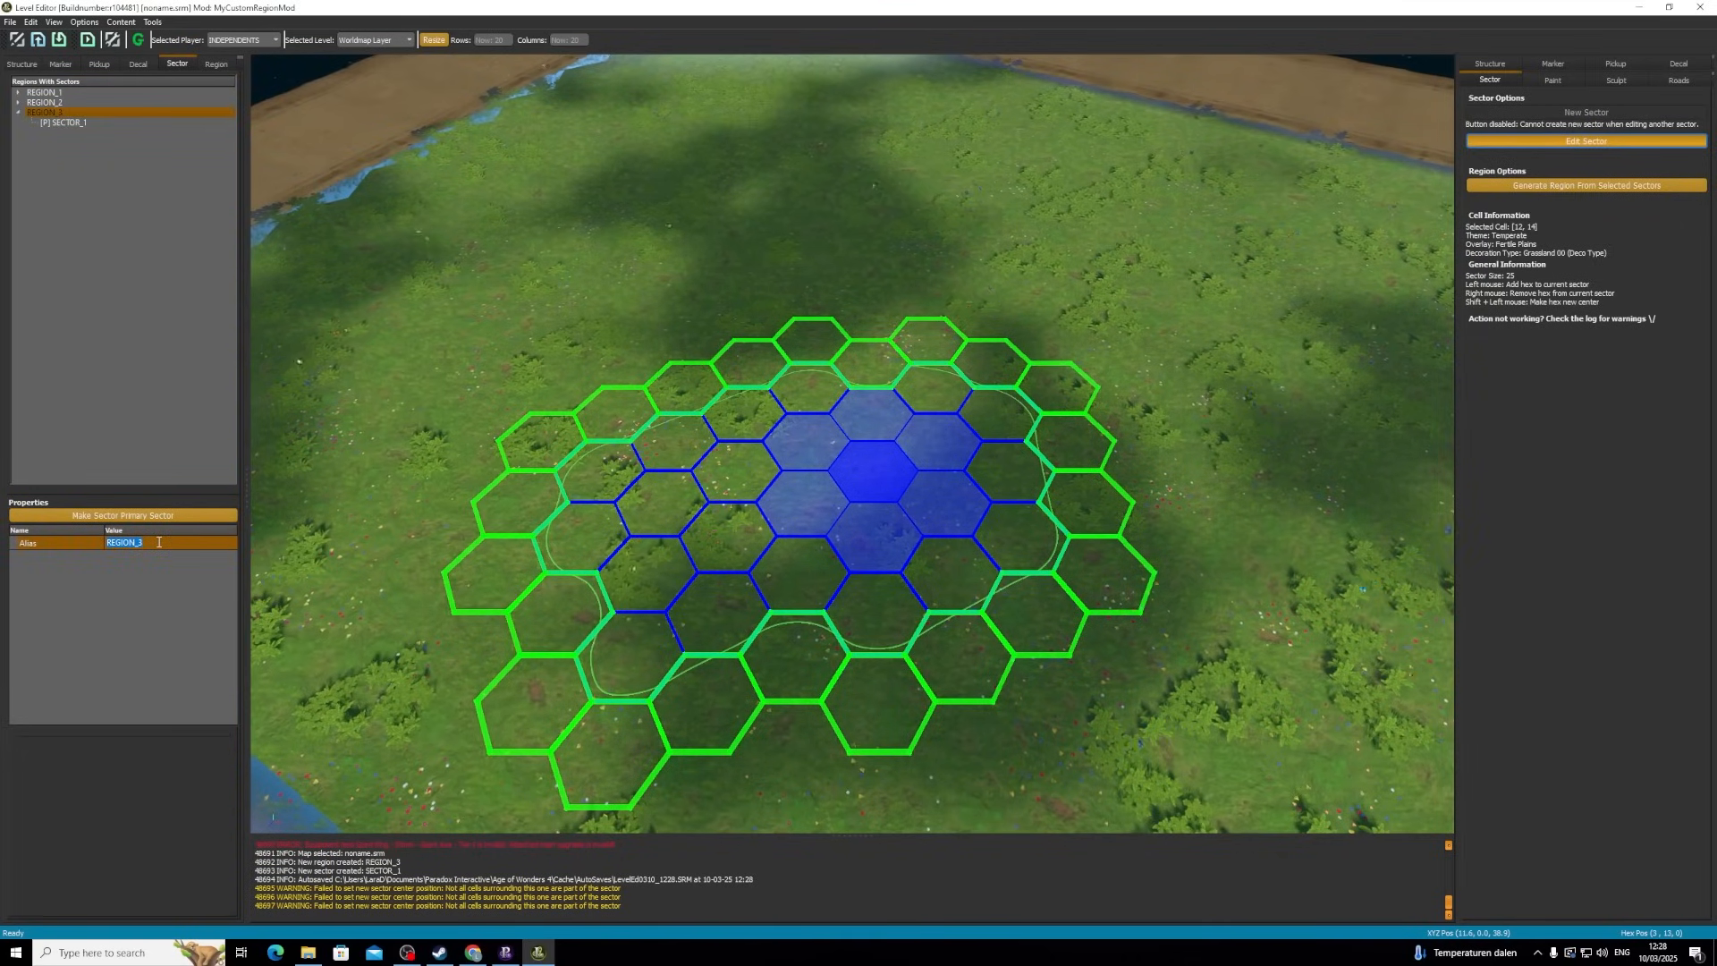
{"action": "type", "text": "My"}
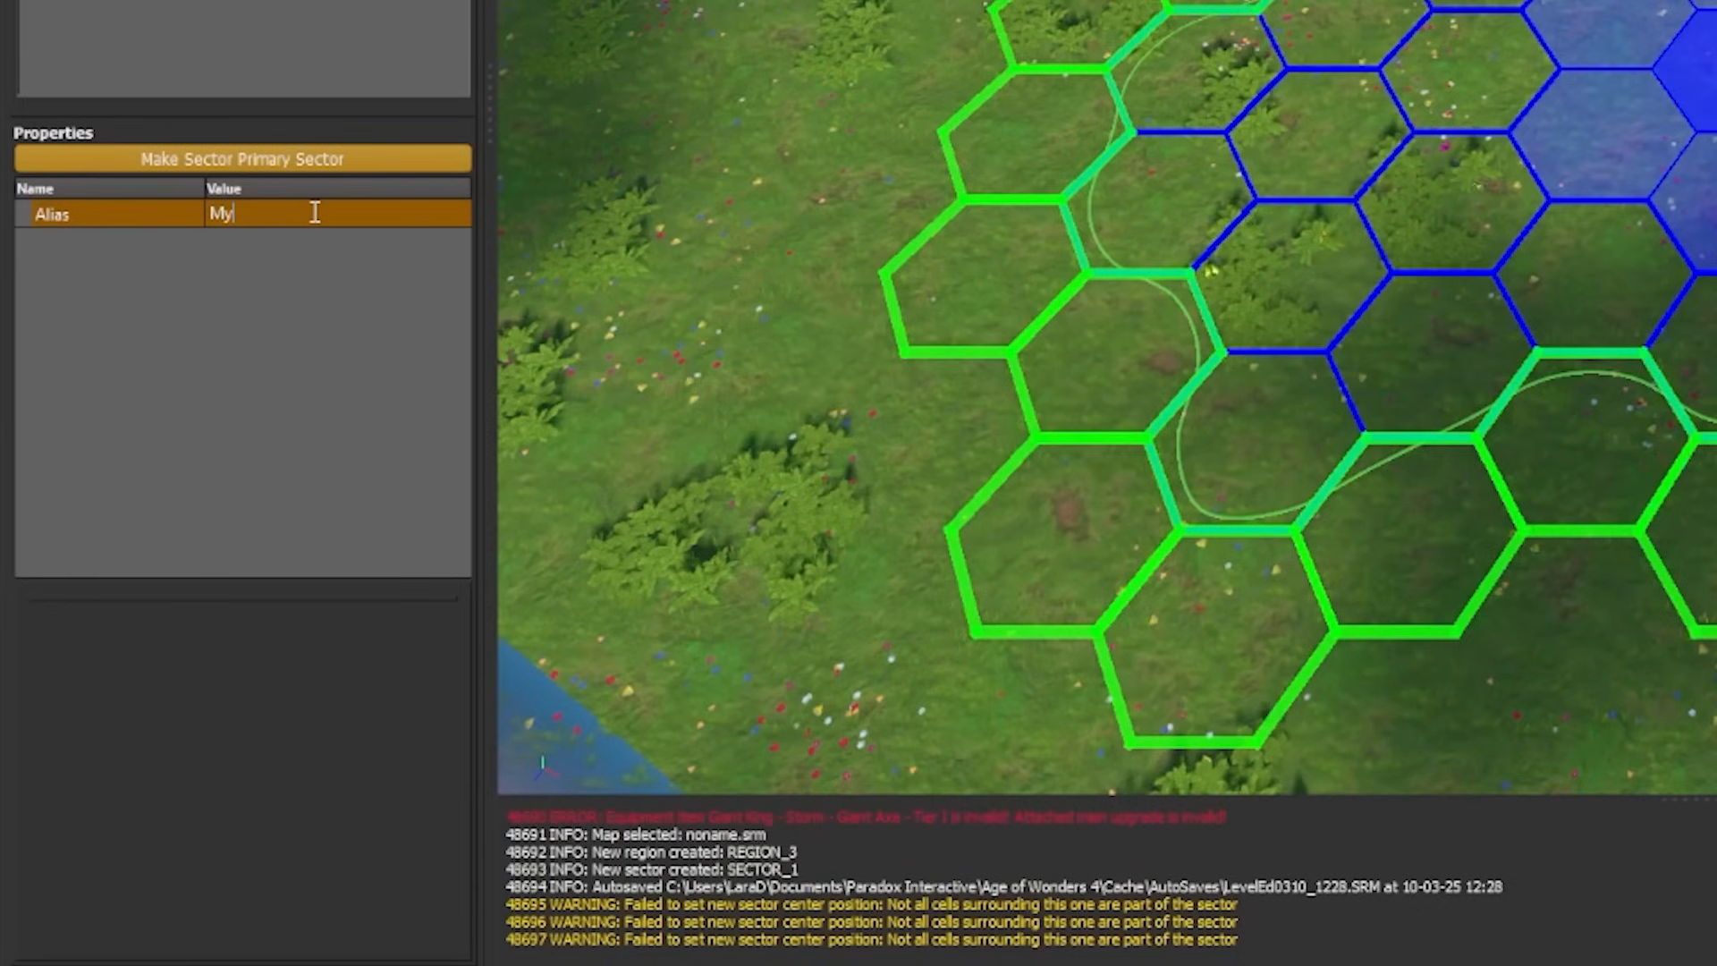
{"action": "type", "text": "CustomRe"}
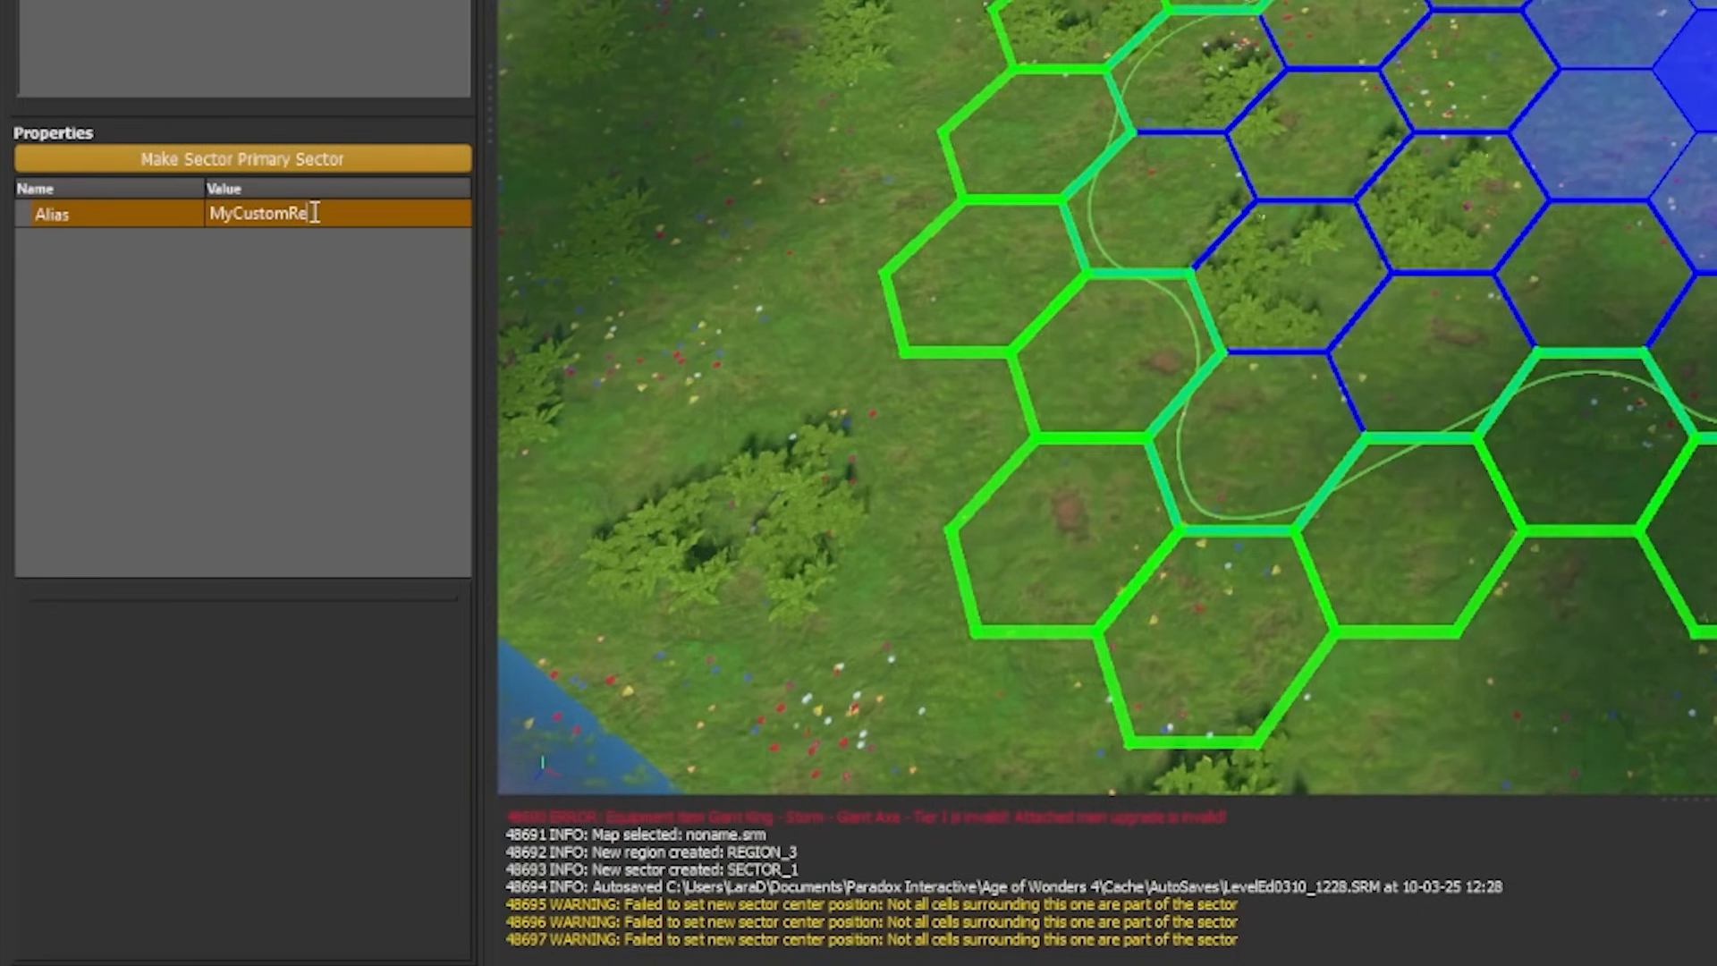
{"action": "type", "text": "gion_01"}
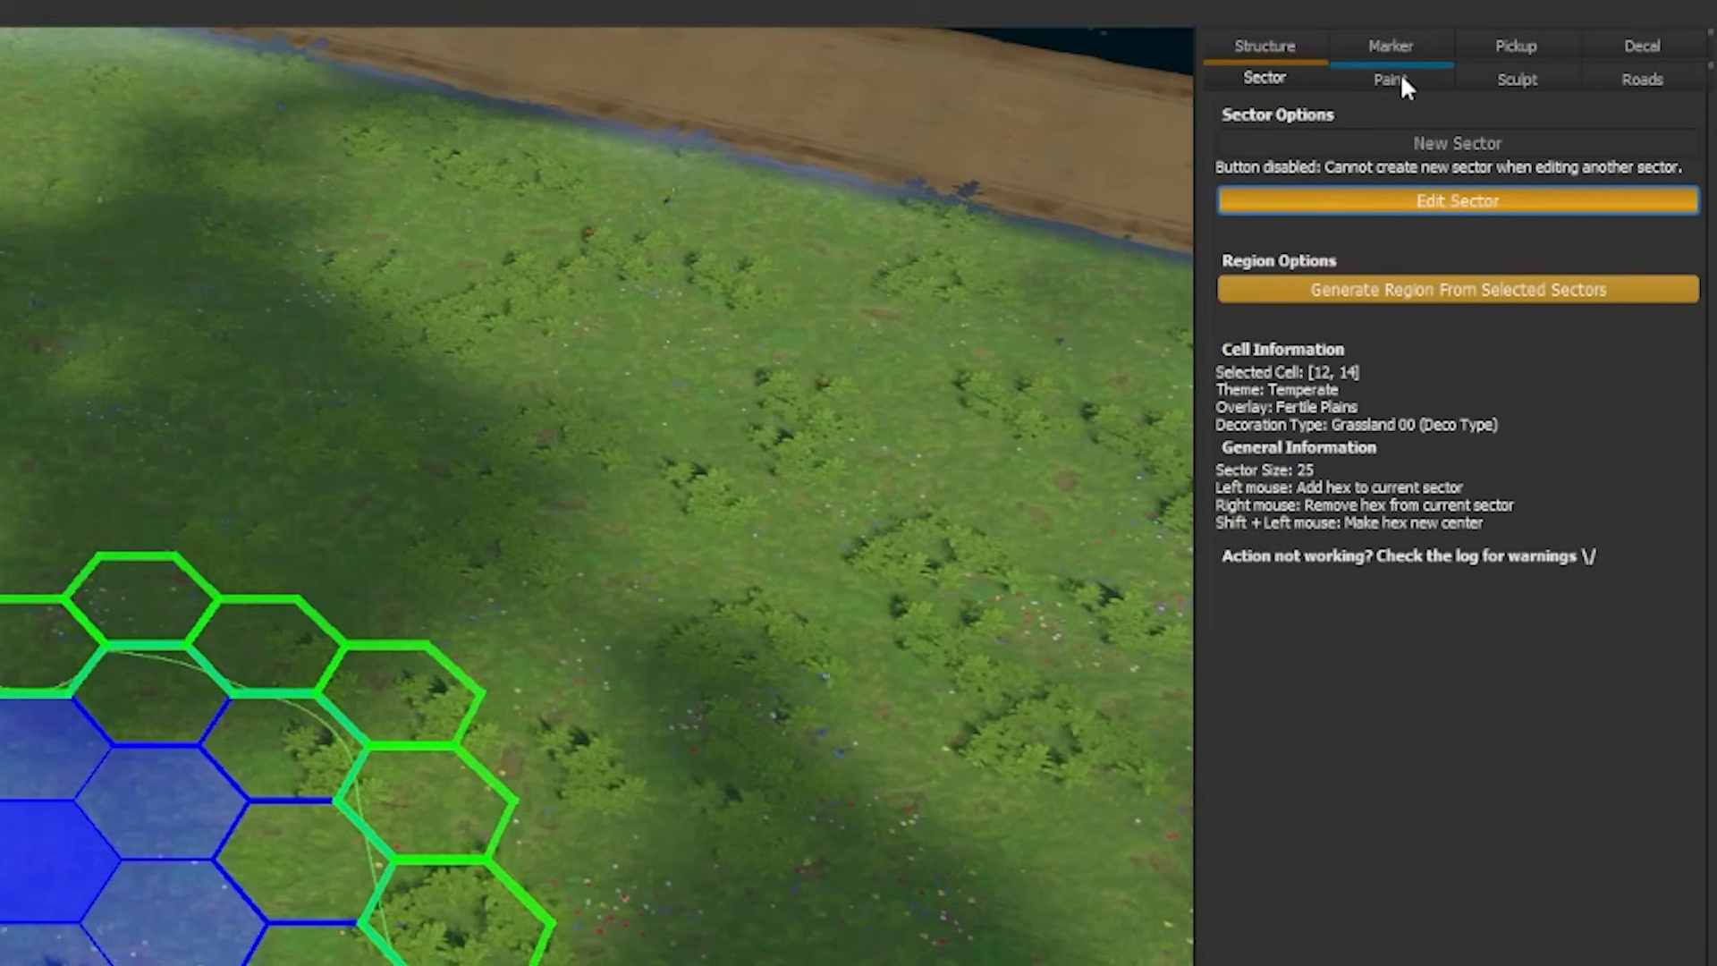
- Open the terrain Paint tools and examine the available themes both as thumbnails and as a list
{"action": "left_click", "coordinate": [1557, 81]}
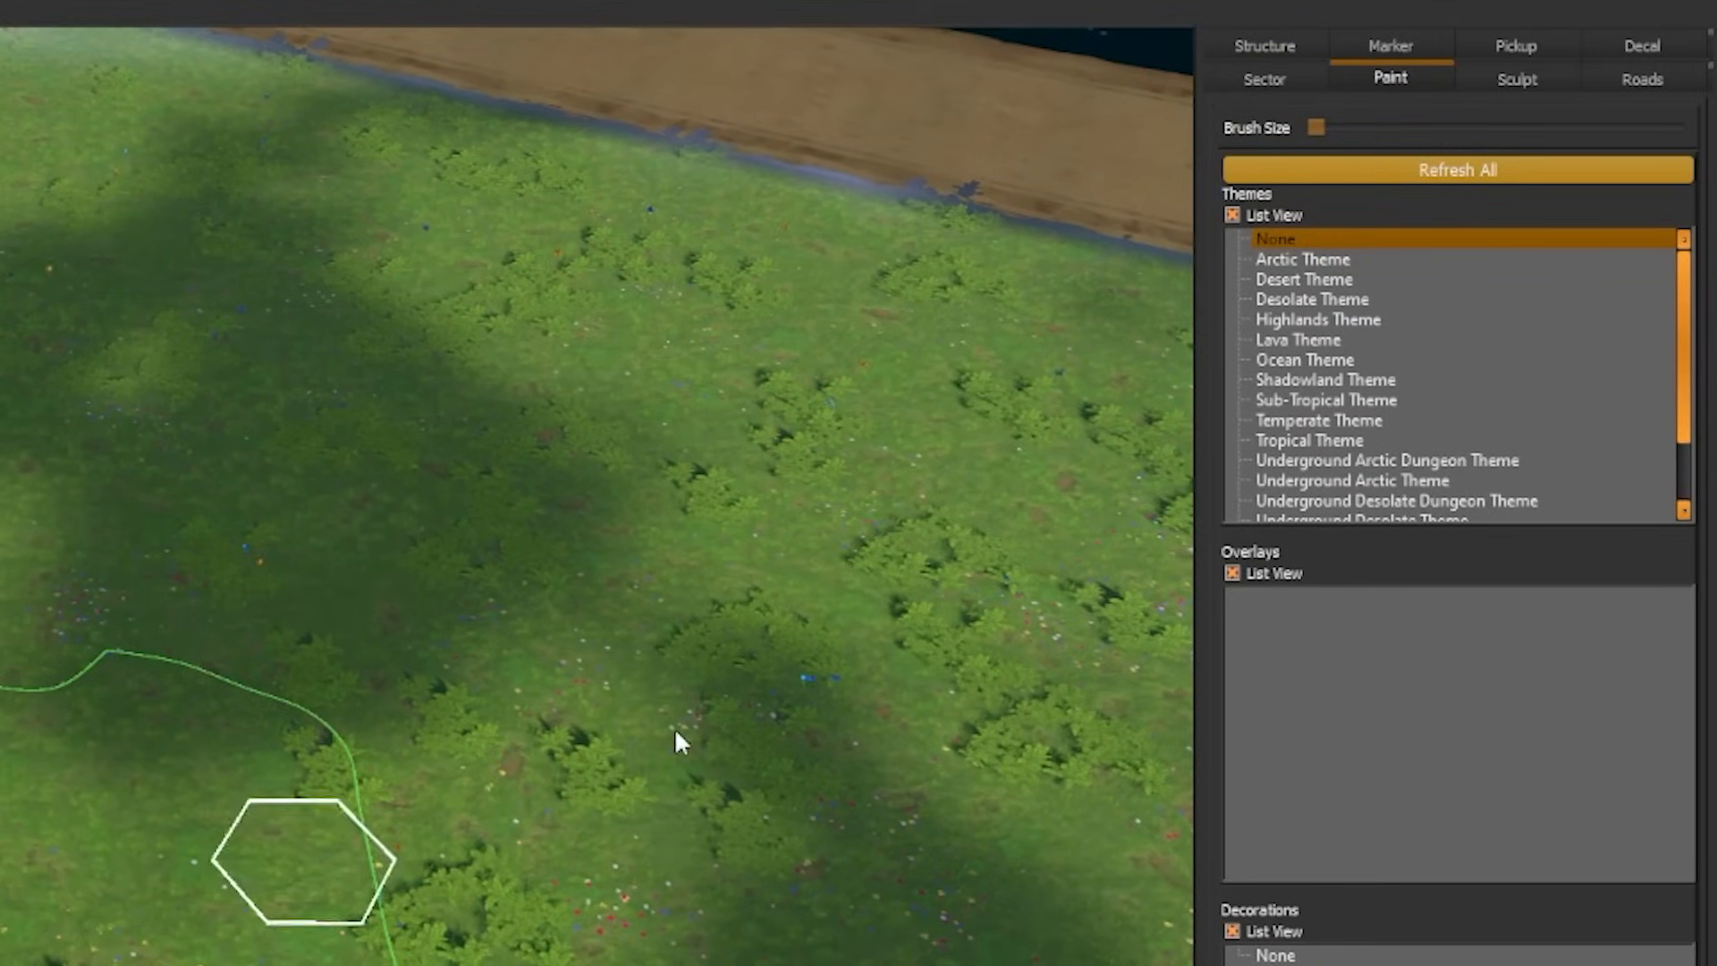
{"action": "scroll", "coordinate": [514, 771], "scroll_direction": "up", "scroll_amount": 1}
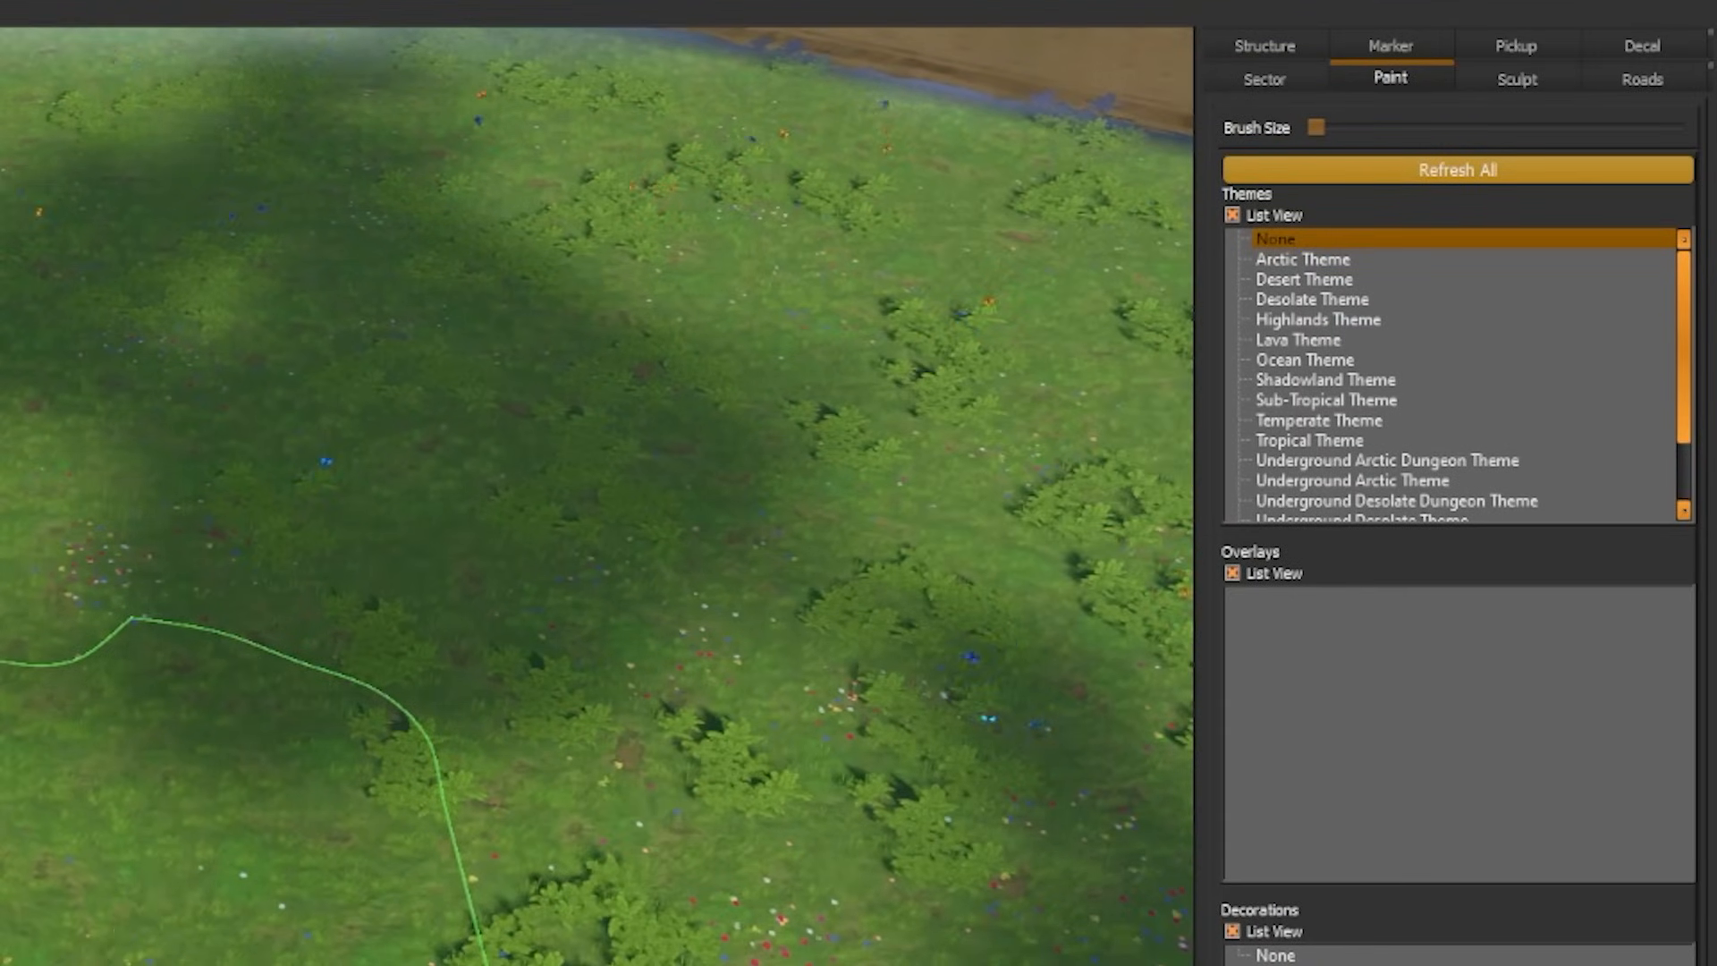
{"action": "scroll", "coordinate": [597, 496], "scroll_direction": "down", "scroll_amount": 1}
{"action": "scroll", "coordinate": [597, 496], "scroll_direction": "up", "scroll_amount": 1}
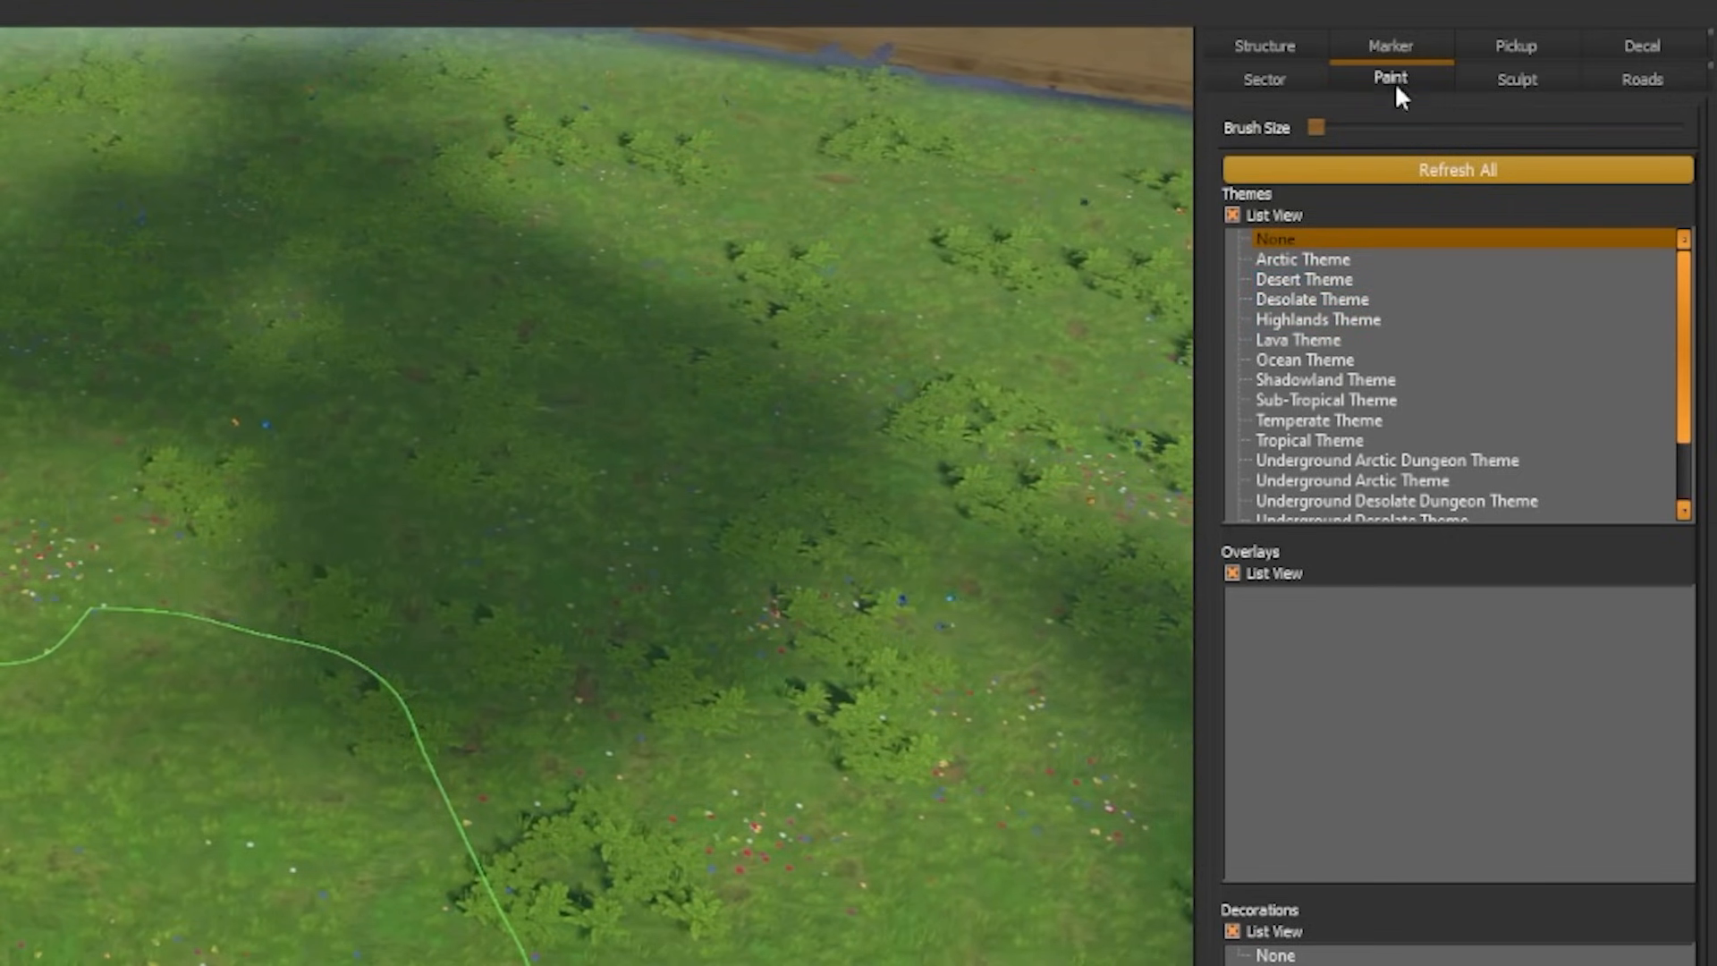
{"action": "scroll", "coordinate": [1346, 335], "scroll_direction": "down", "scroll_amount": 1}
{"action": "scroll", "coordinate": [1333, 309], "scroll_direction": "up", "scroll_amount": 1}
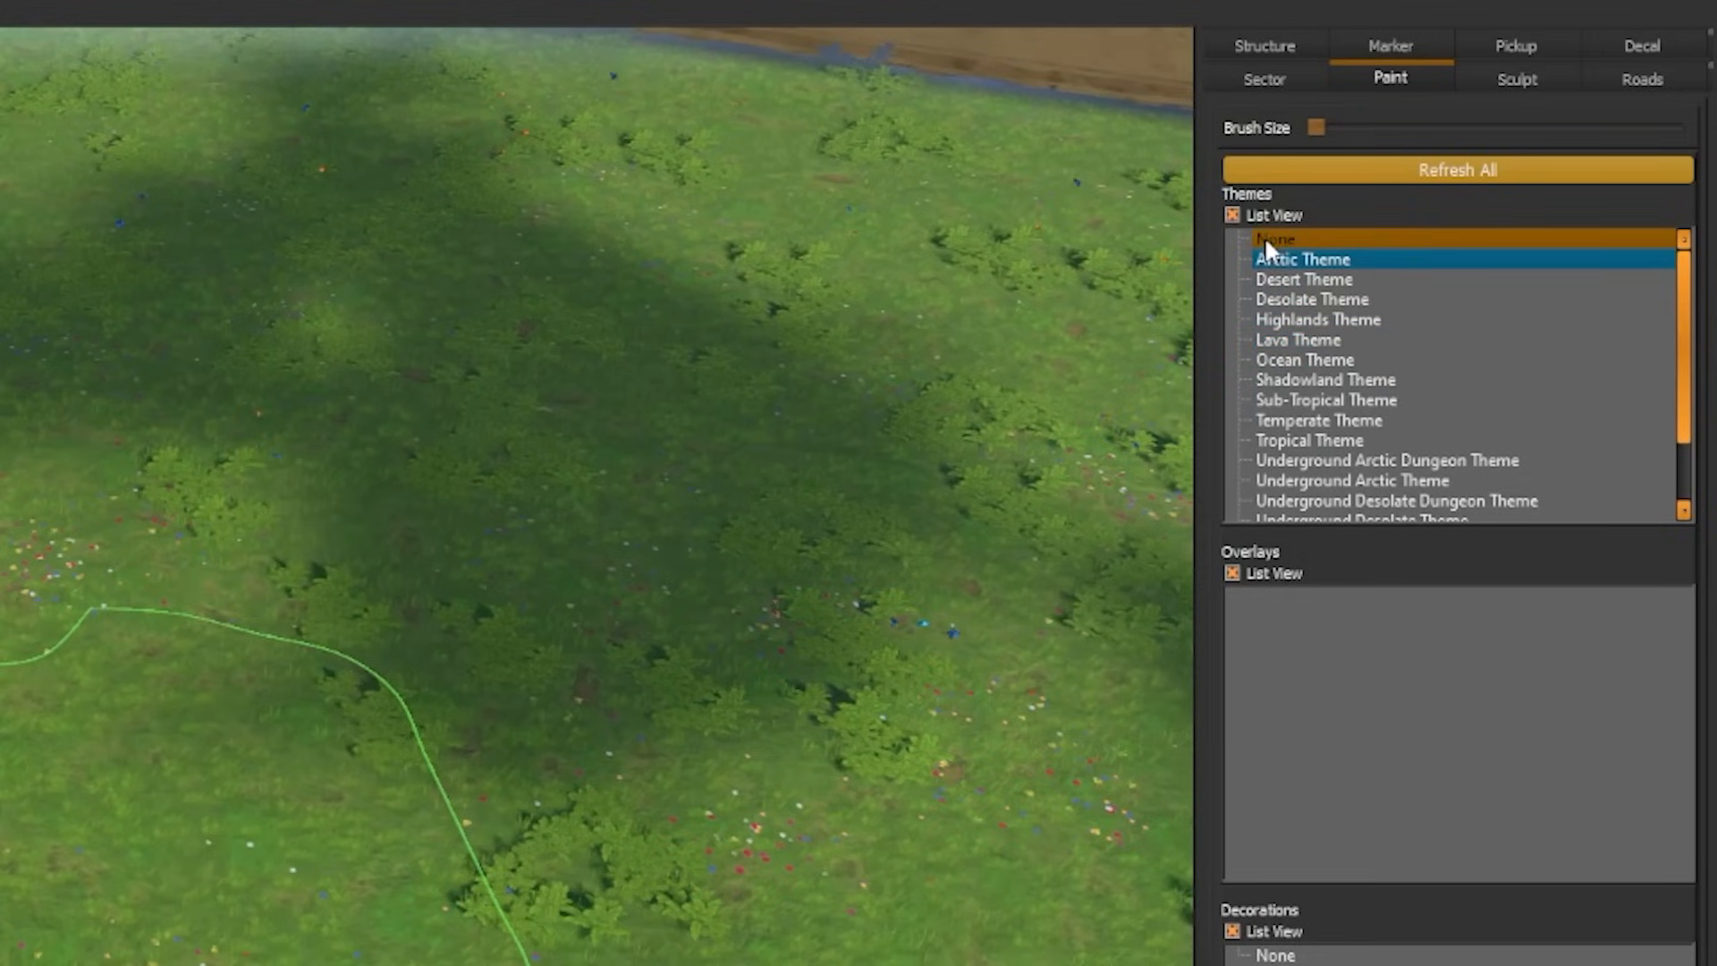
{"action": "left_click", "coordinate": [1234, 214]}
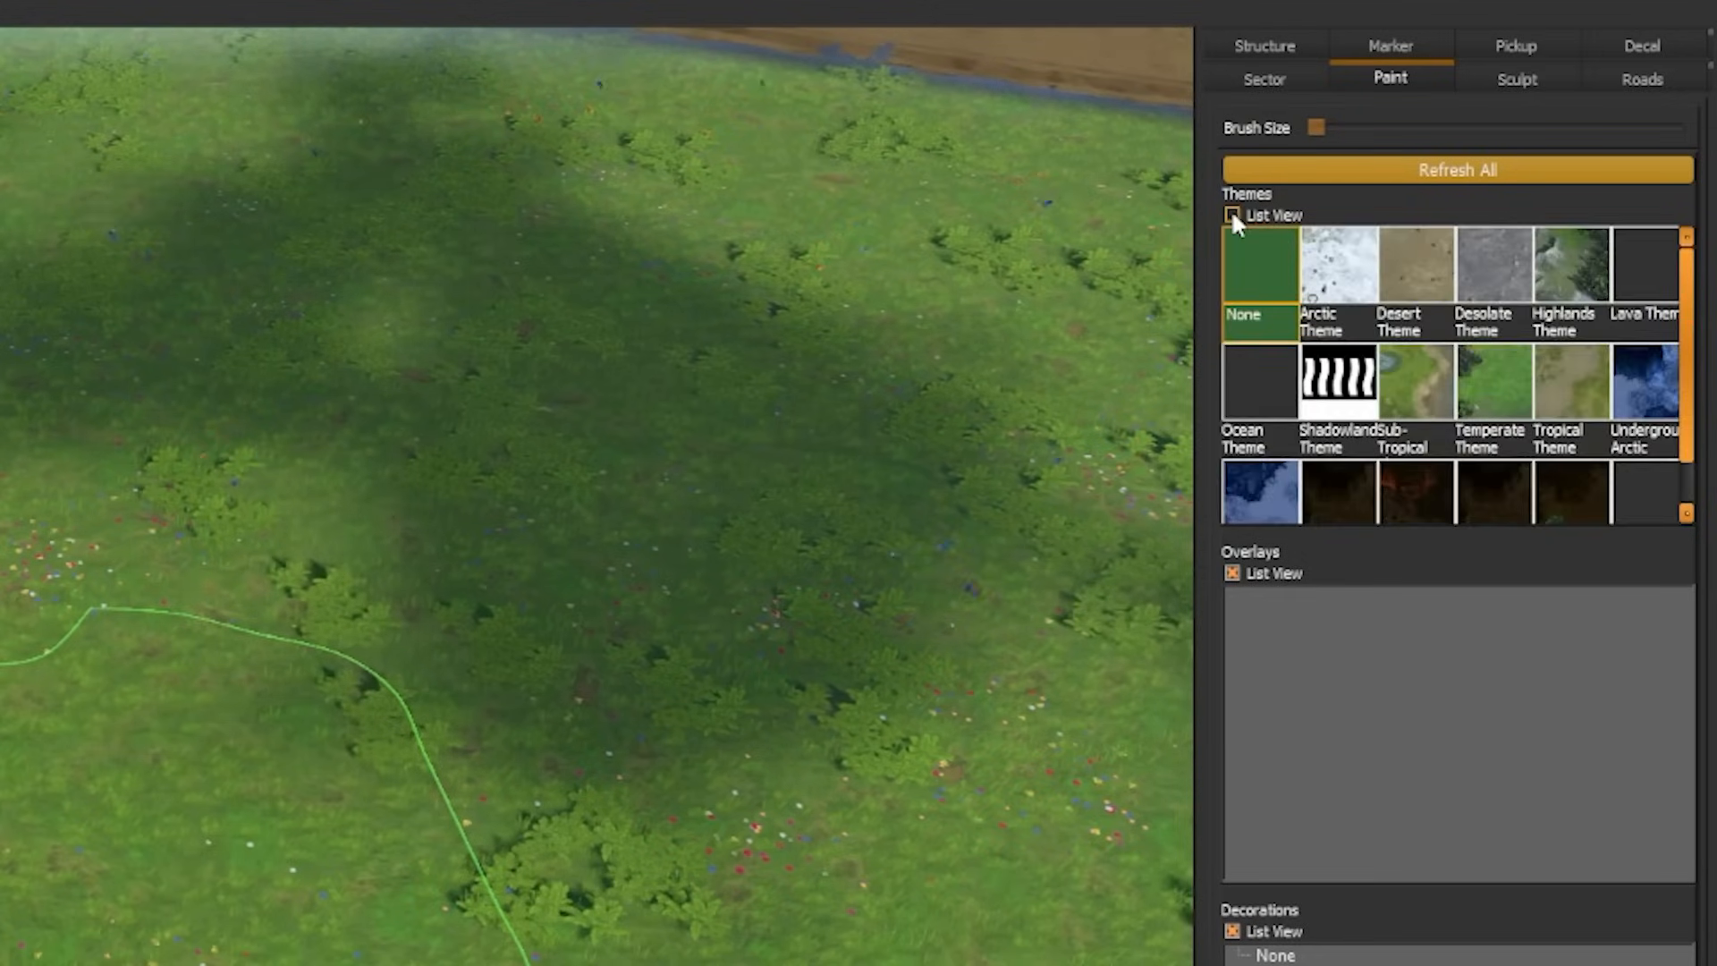
{"action": "left_click", "coordinate": [1232, 216]}
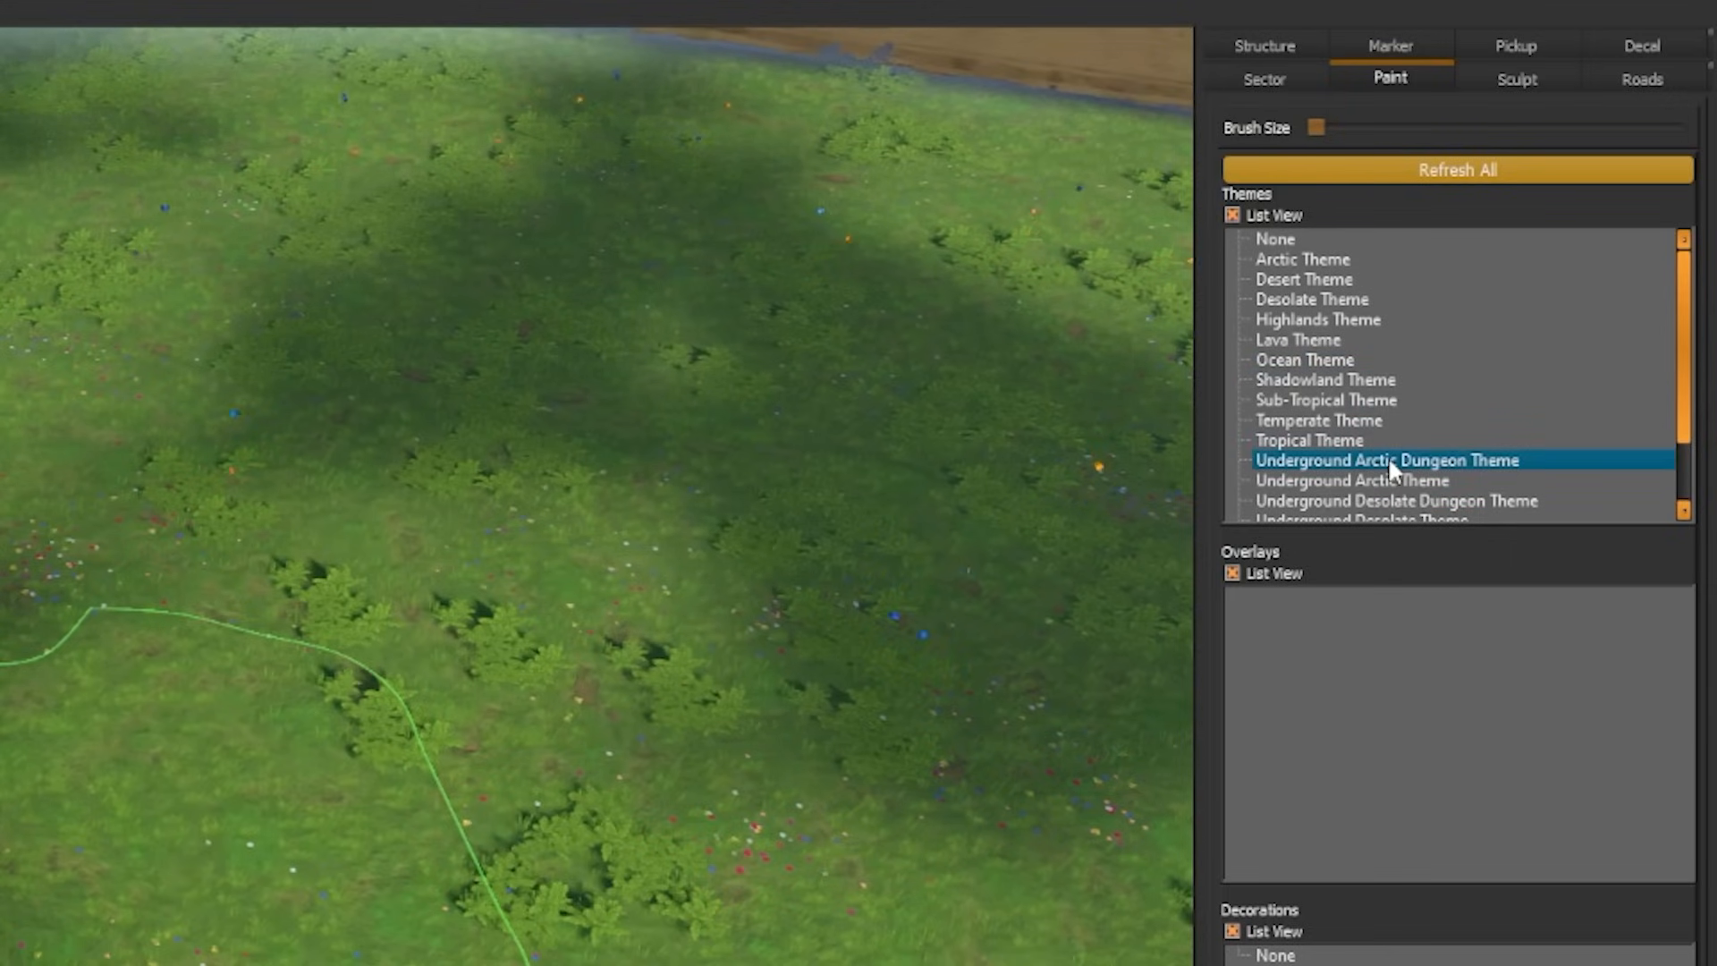
{"action": "scroll", "coordinate": [1388, 457], "scroll_direction": "down", "scroll_amount": 1}
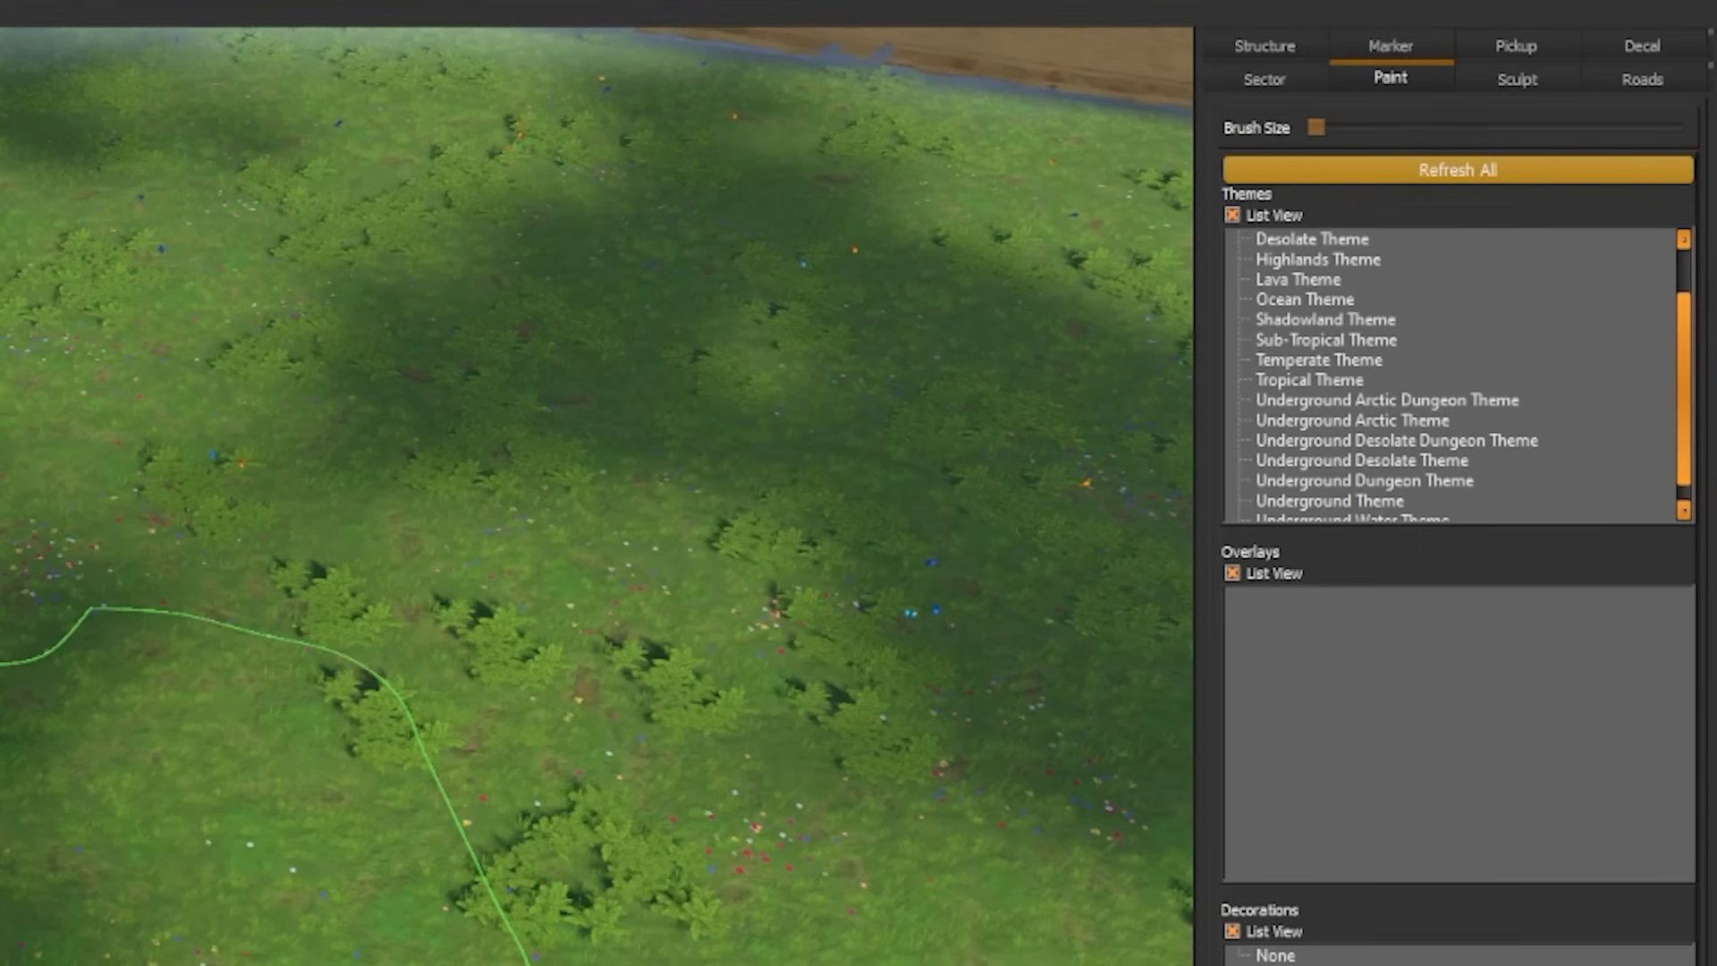
{"action": "scroll", "coordinate": [1479, 389], "scroll_direction": "up", "scroll_amount": 1}
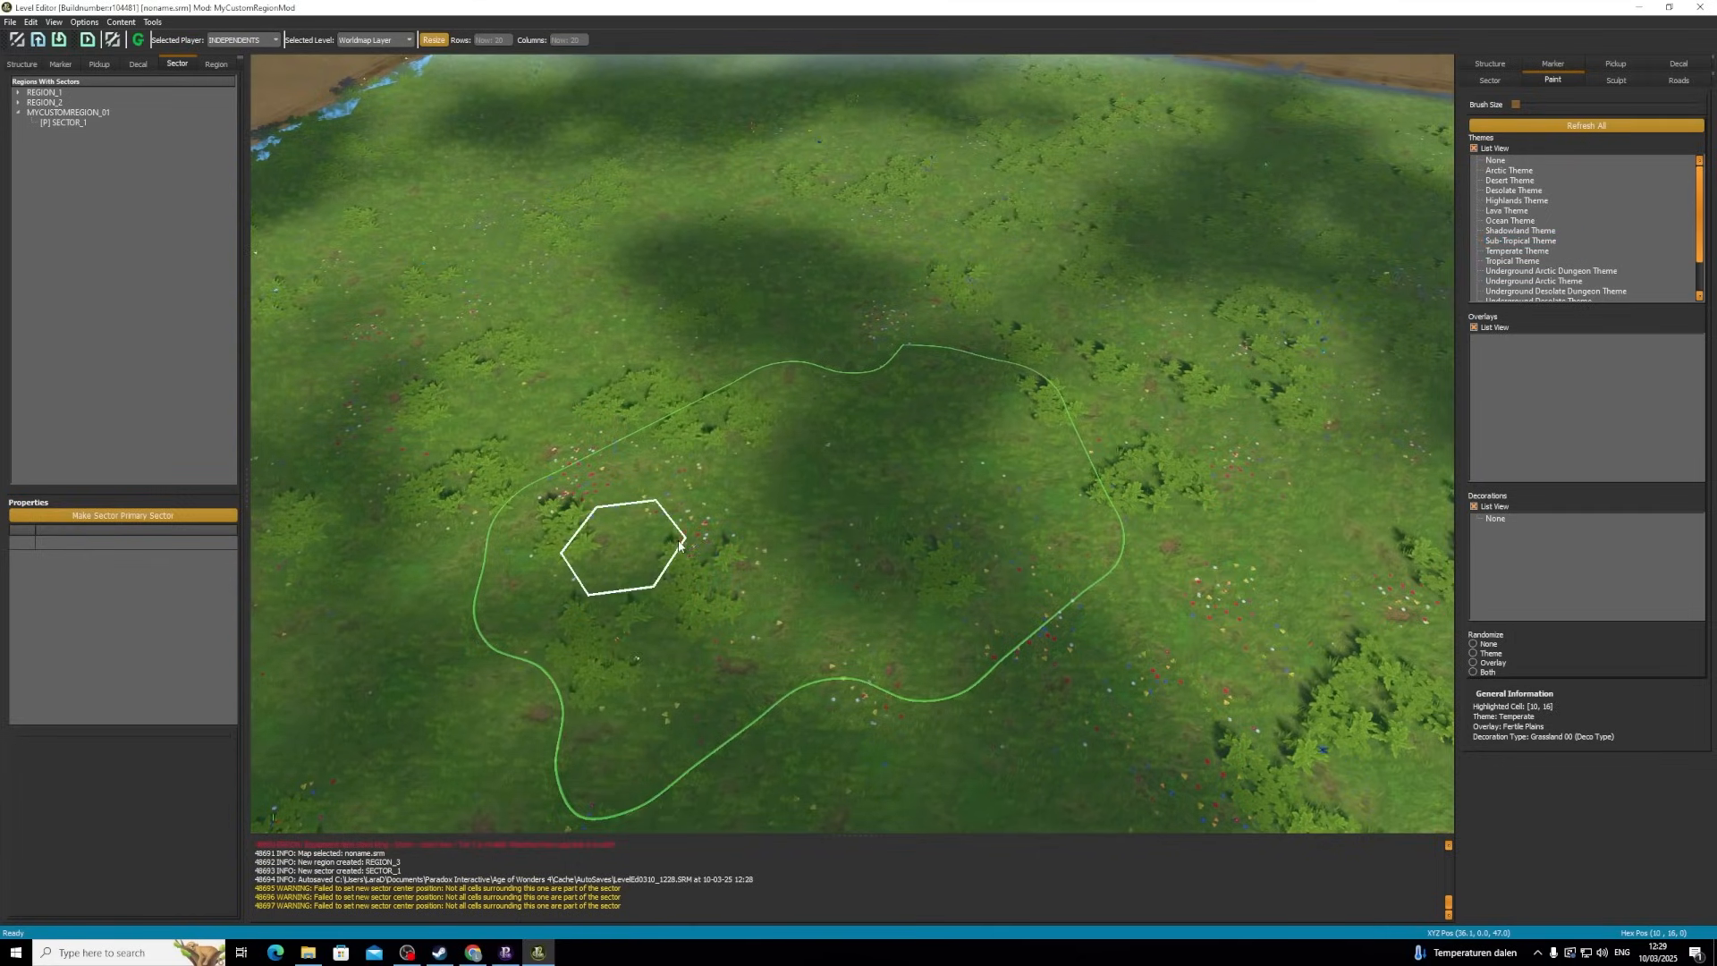
- Compare the overlays offered by several themes, including Ocean, Desert and Highlands, and end with Arctic Theme selected
{"action": "middle_click_drag", "start_coordinate": [809, 517], "coordinate": [809, 489]}
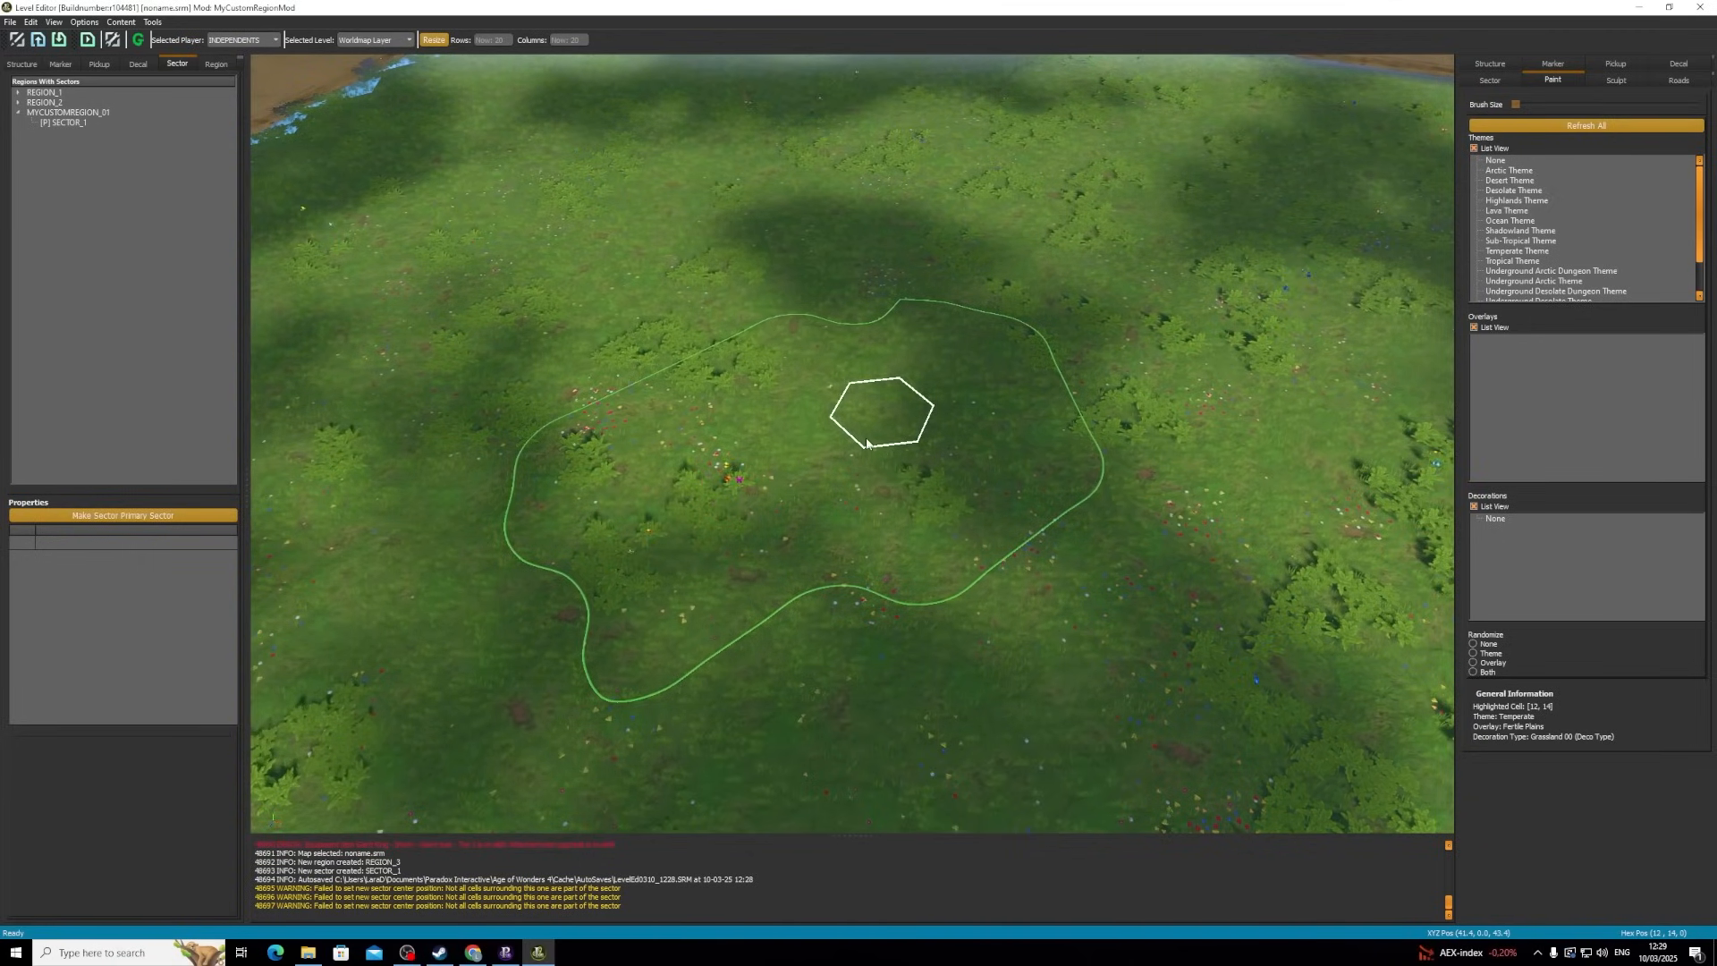
{"action": "left_click", "coordinate": [1562, 172]}
{"action": "left_click", "coordinate": [1552, 190]}
{"action": "left_click", "coordinate": [1540, 221]}
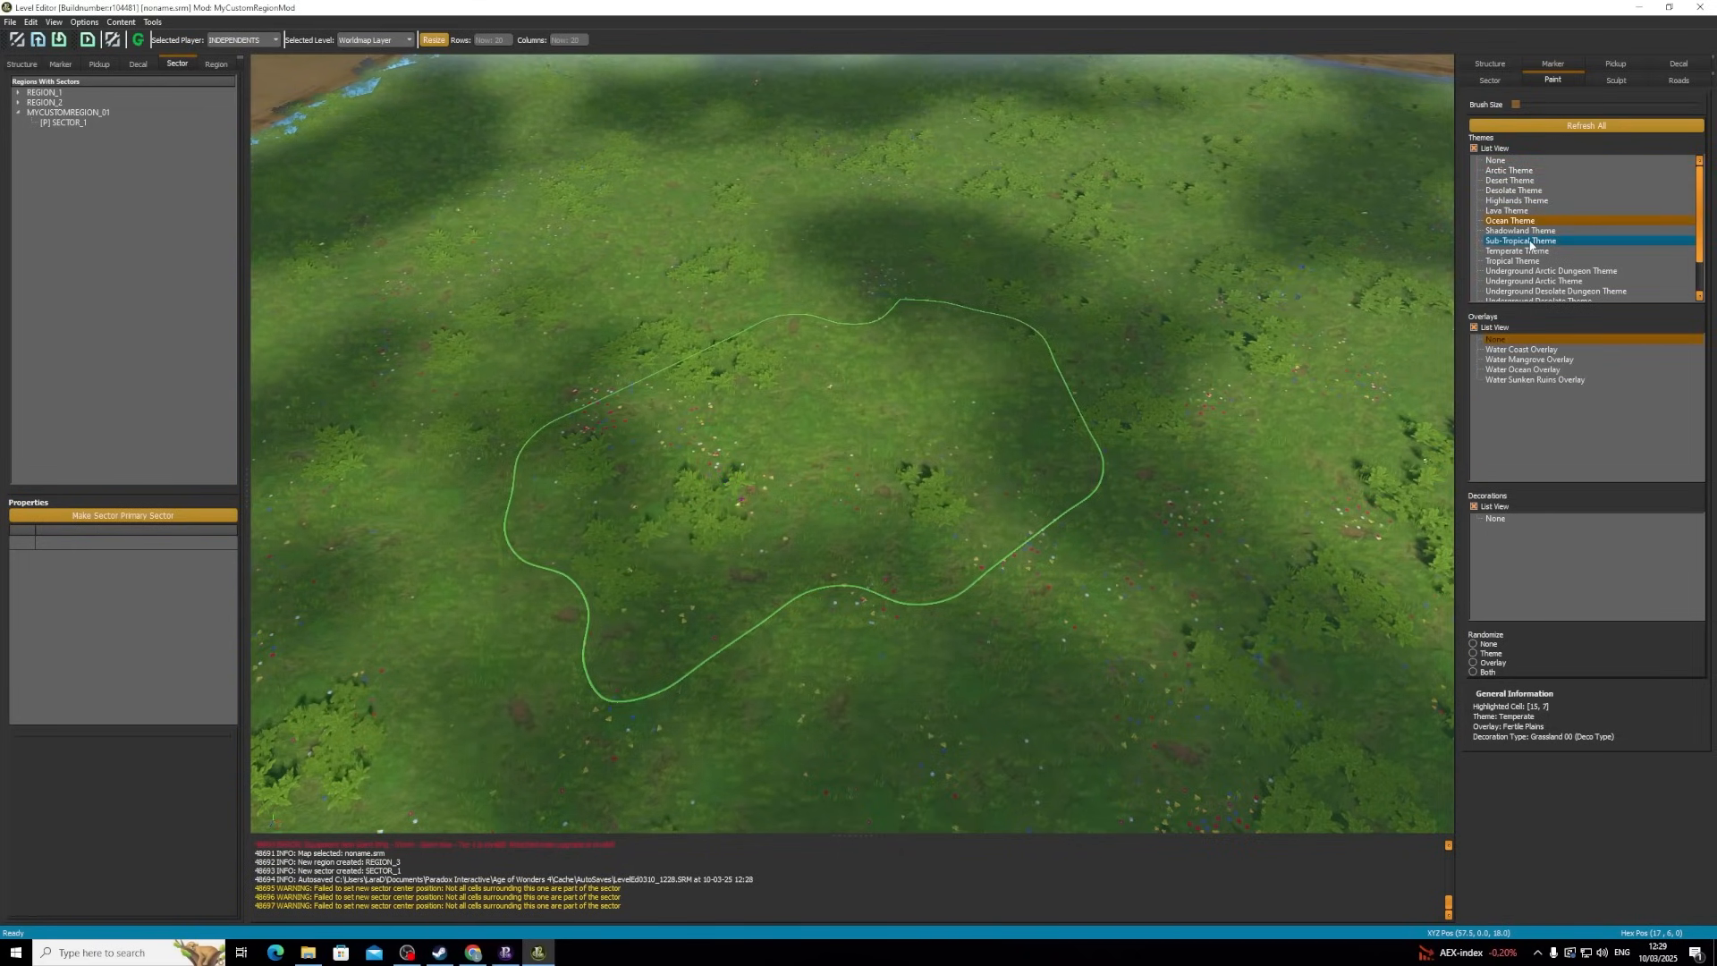
{"action": "left_click", "coordinate": [1526, 171]}
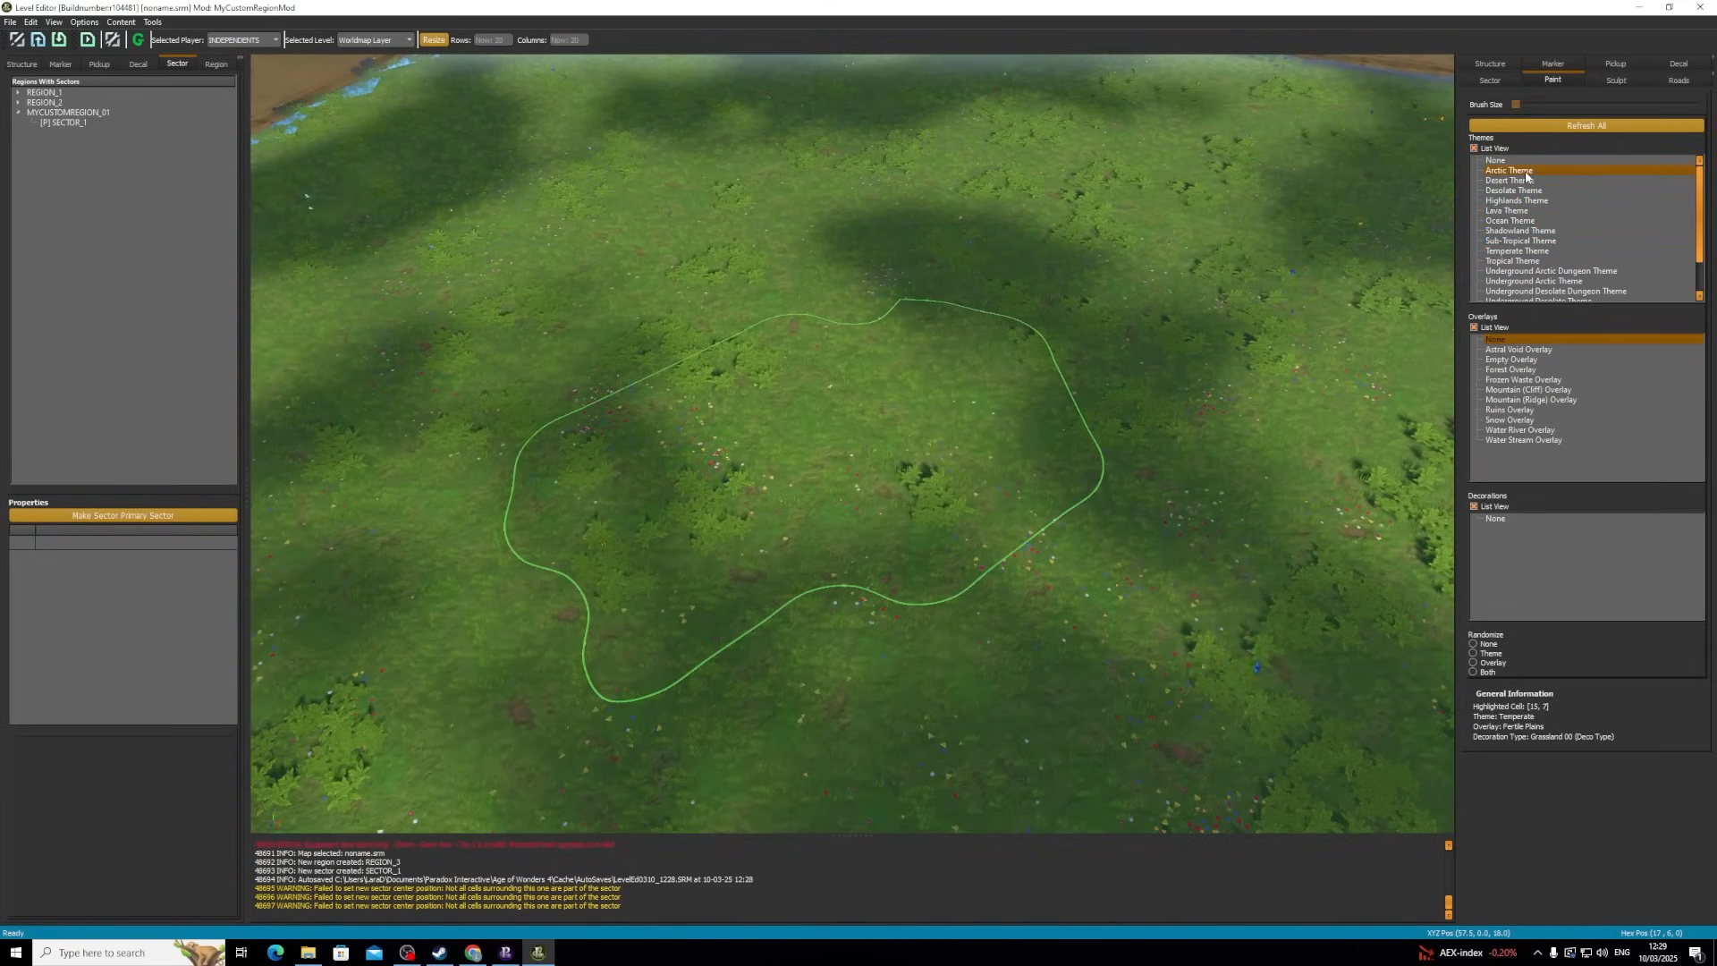
{"action": "left_click", "coordinate": [1514, 180]}
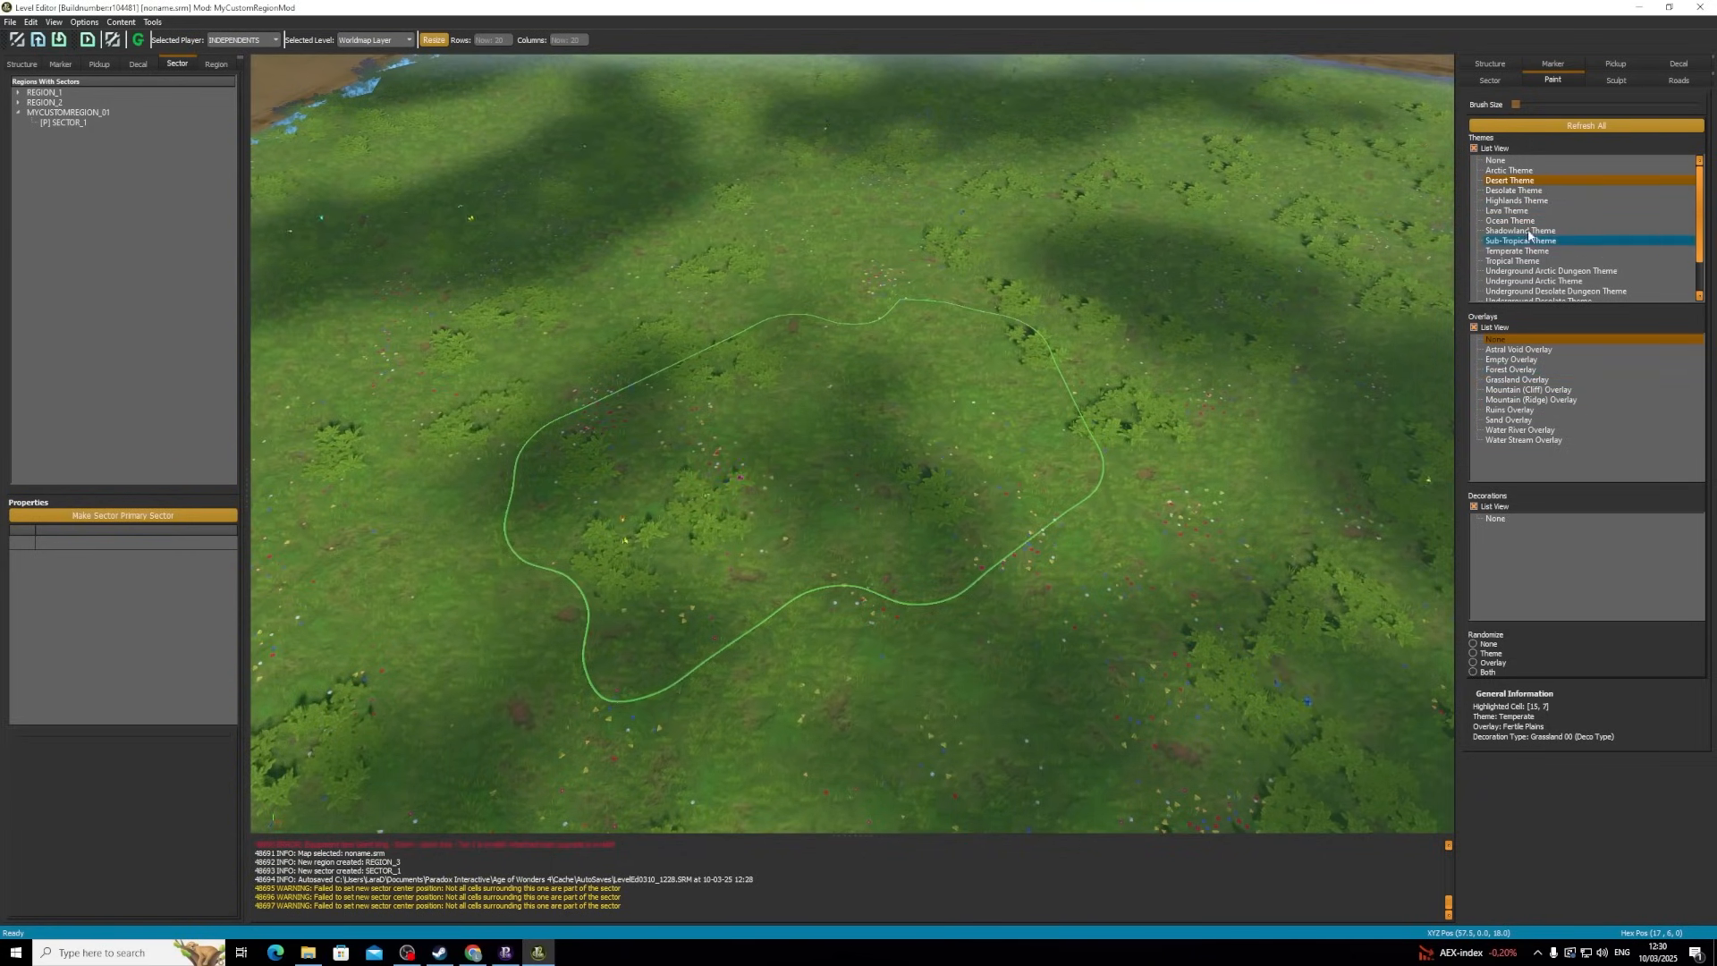
{"action": "left_click", "coordinate": [1521, 201]}
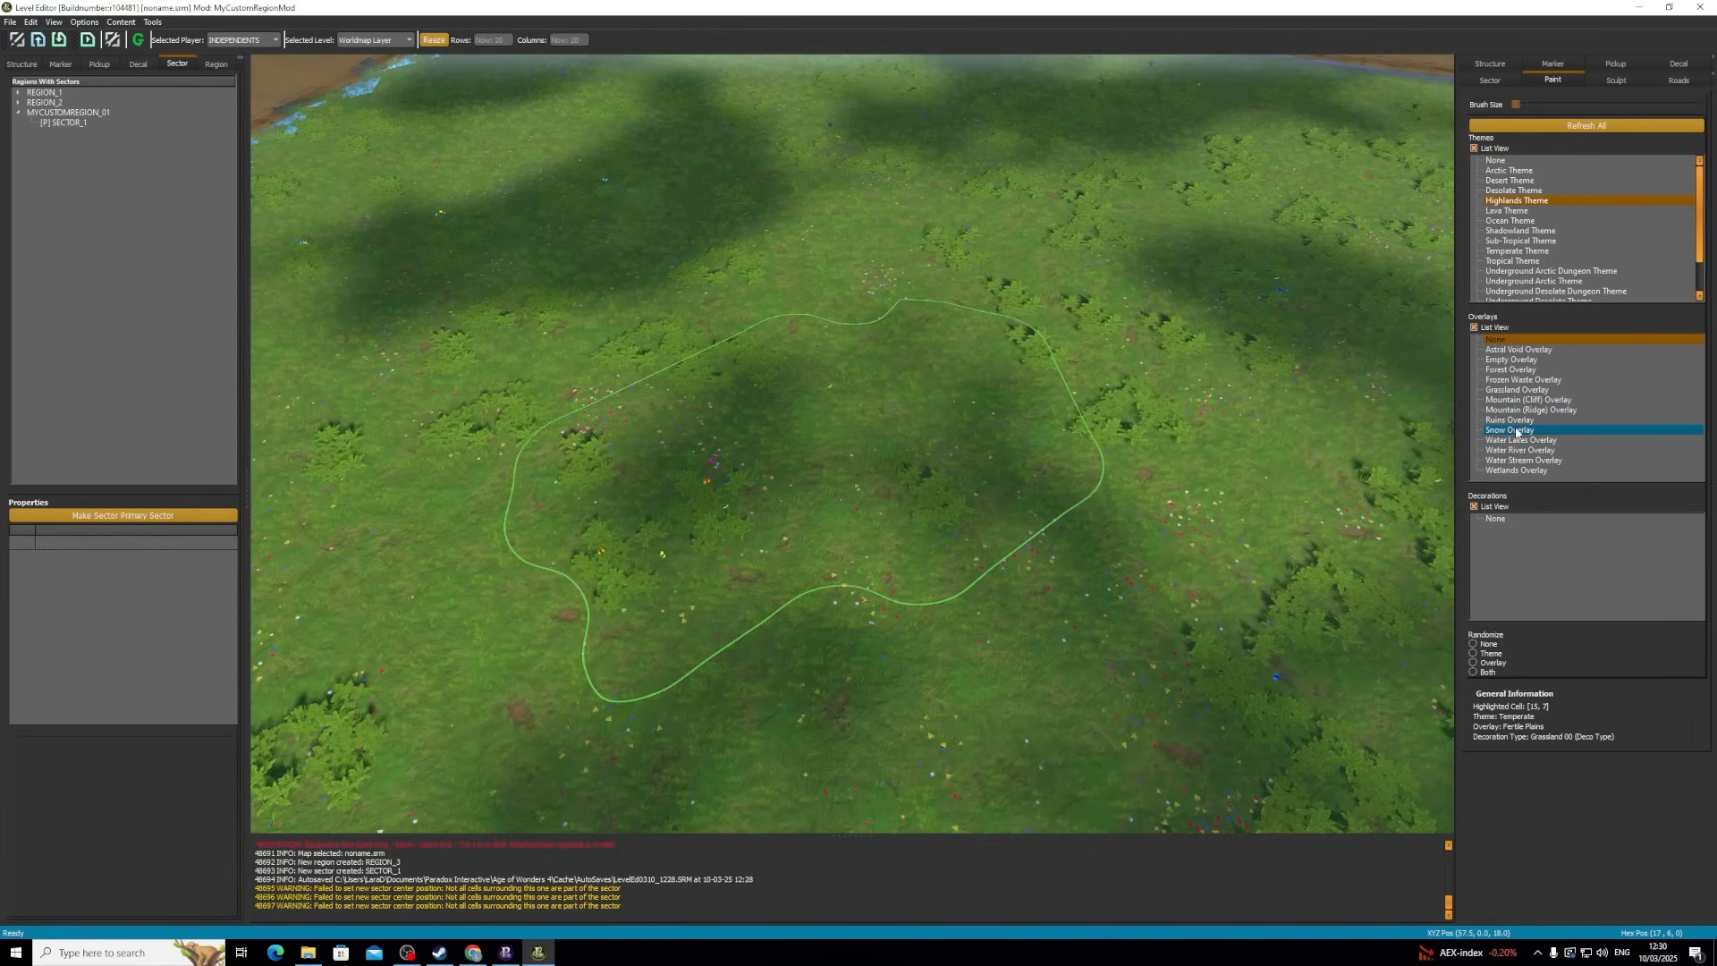
{"action": "left_click", "coordinate": [1499, 171]}
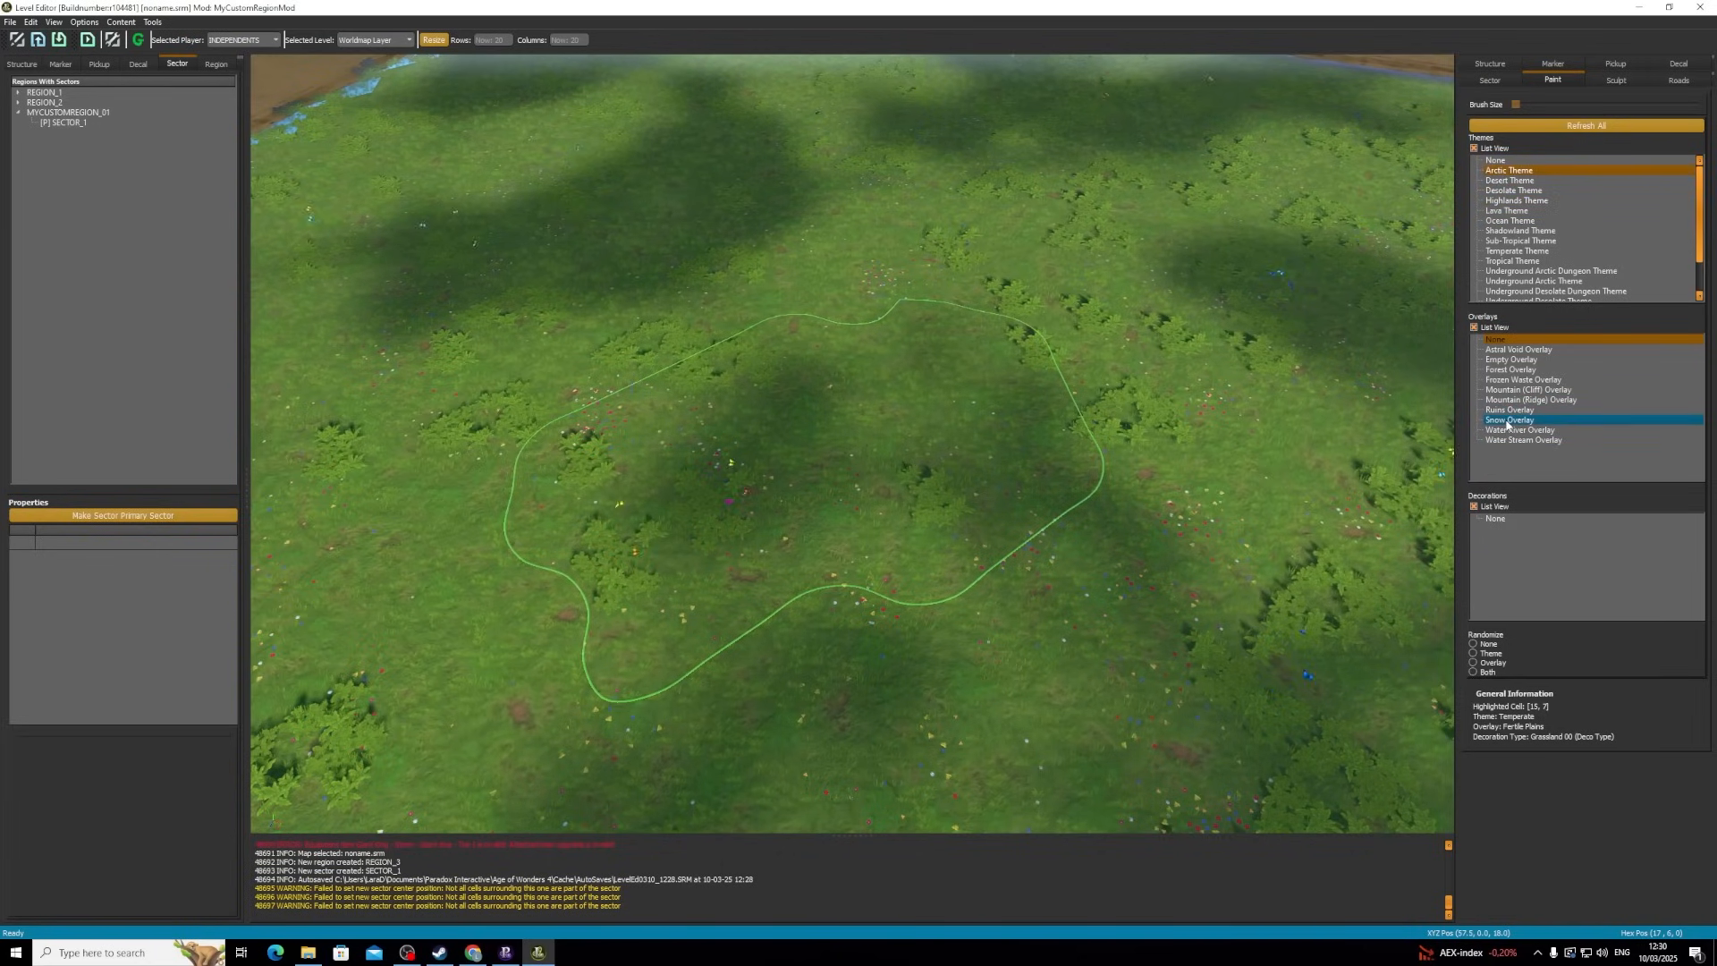
- Paint a band of hexes across the sector's upper middle with Highlands Theme, Grassland Overlay and Grassland 00 decoration
{"action": "left_click", "coordinate": [1522, 251]}
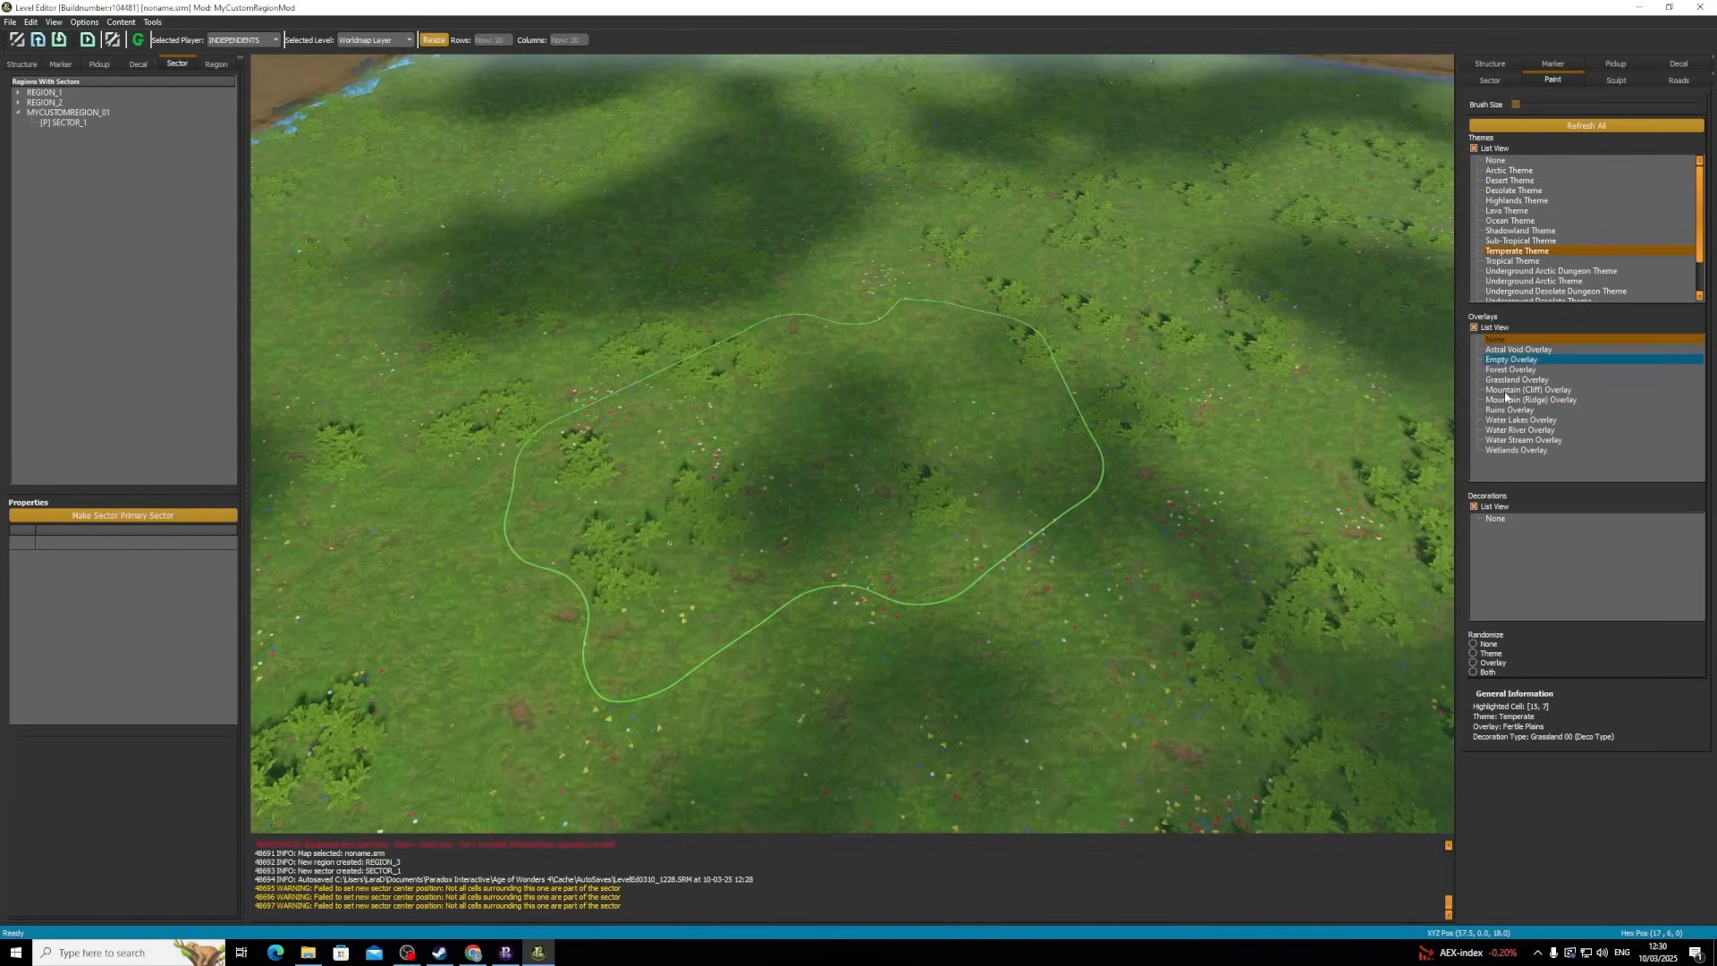
{"action": "left_click", "coordinate": [1521, 200]}
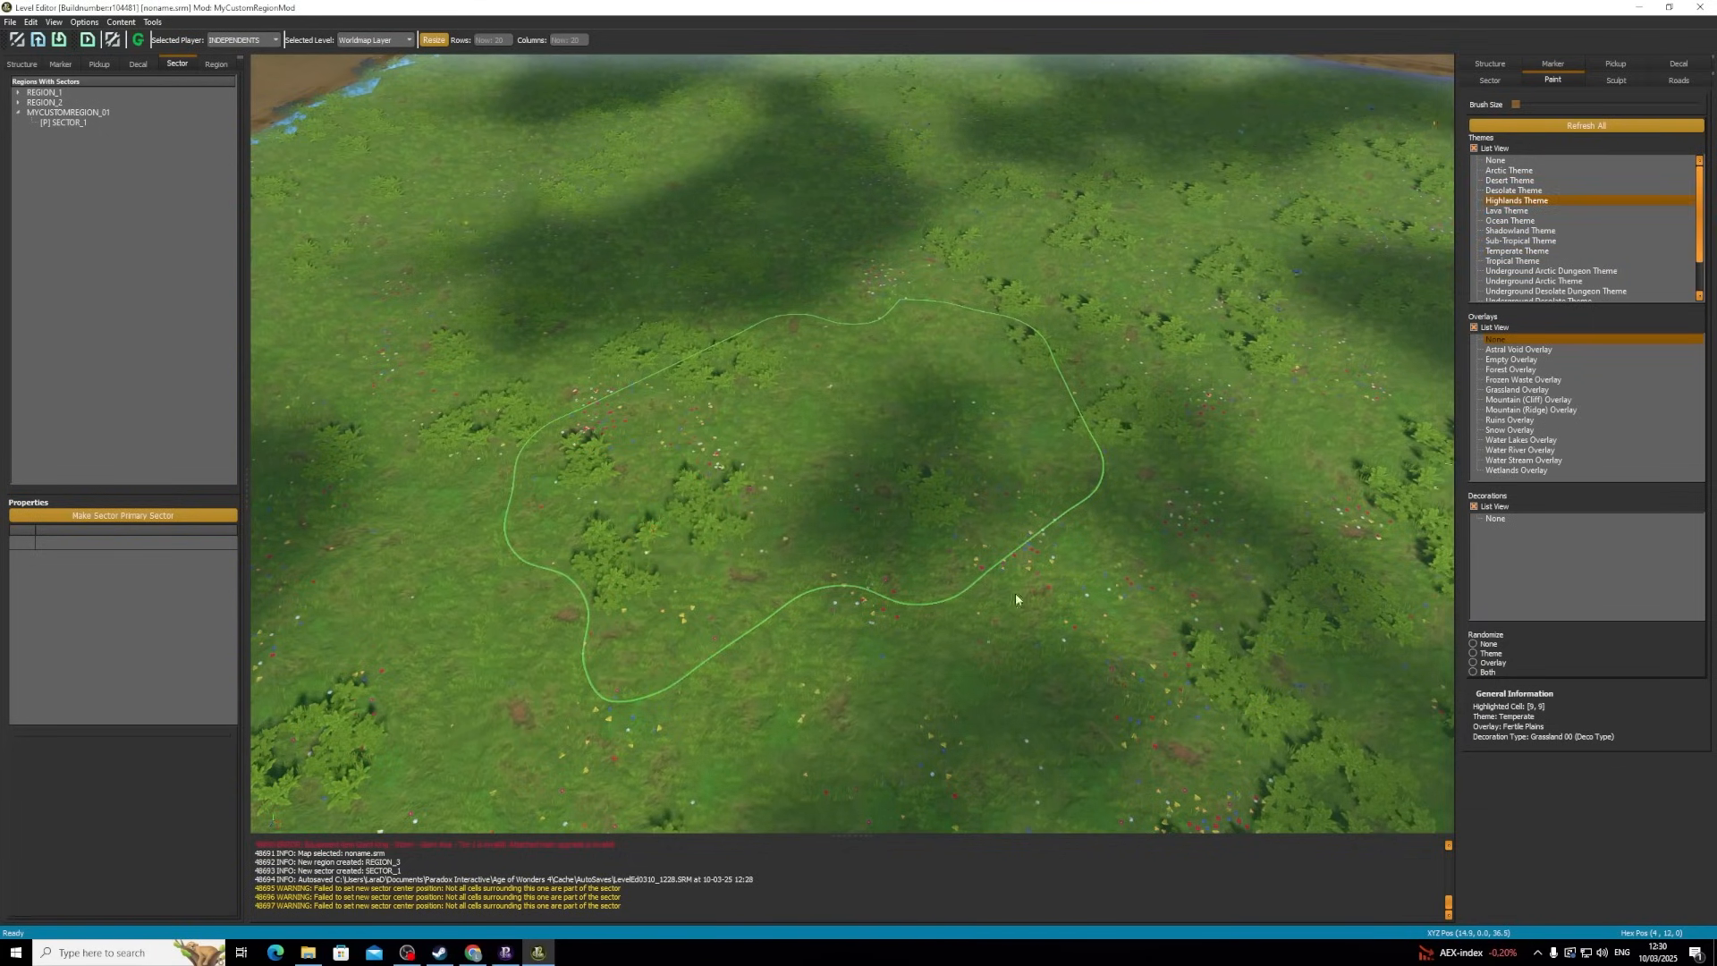
{"action": "scroll", "coordinate": [941, 466], "scroll_direction": "down", "scroll_amount": 3}
{"action": "scroll", "coordinate": [921, 471], "scroll_direction": "up", "scroll_amount": 3}
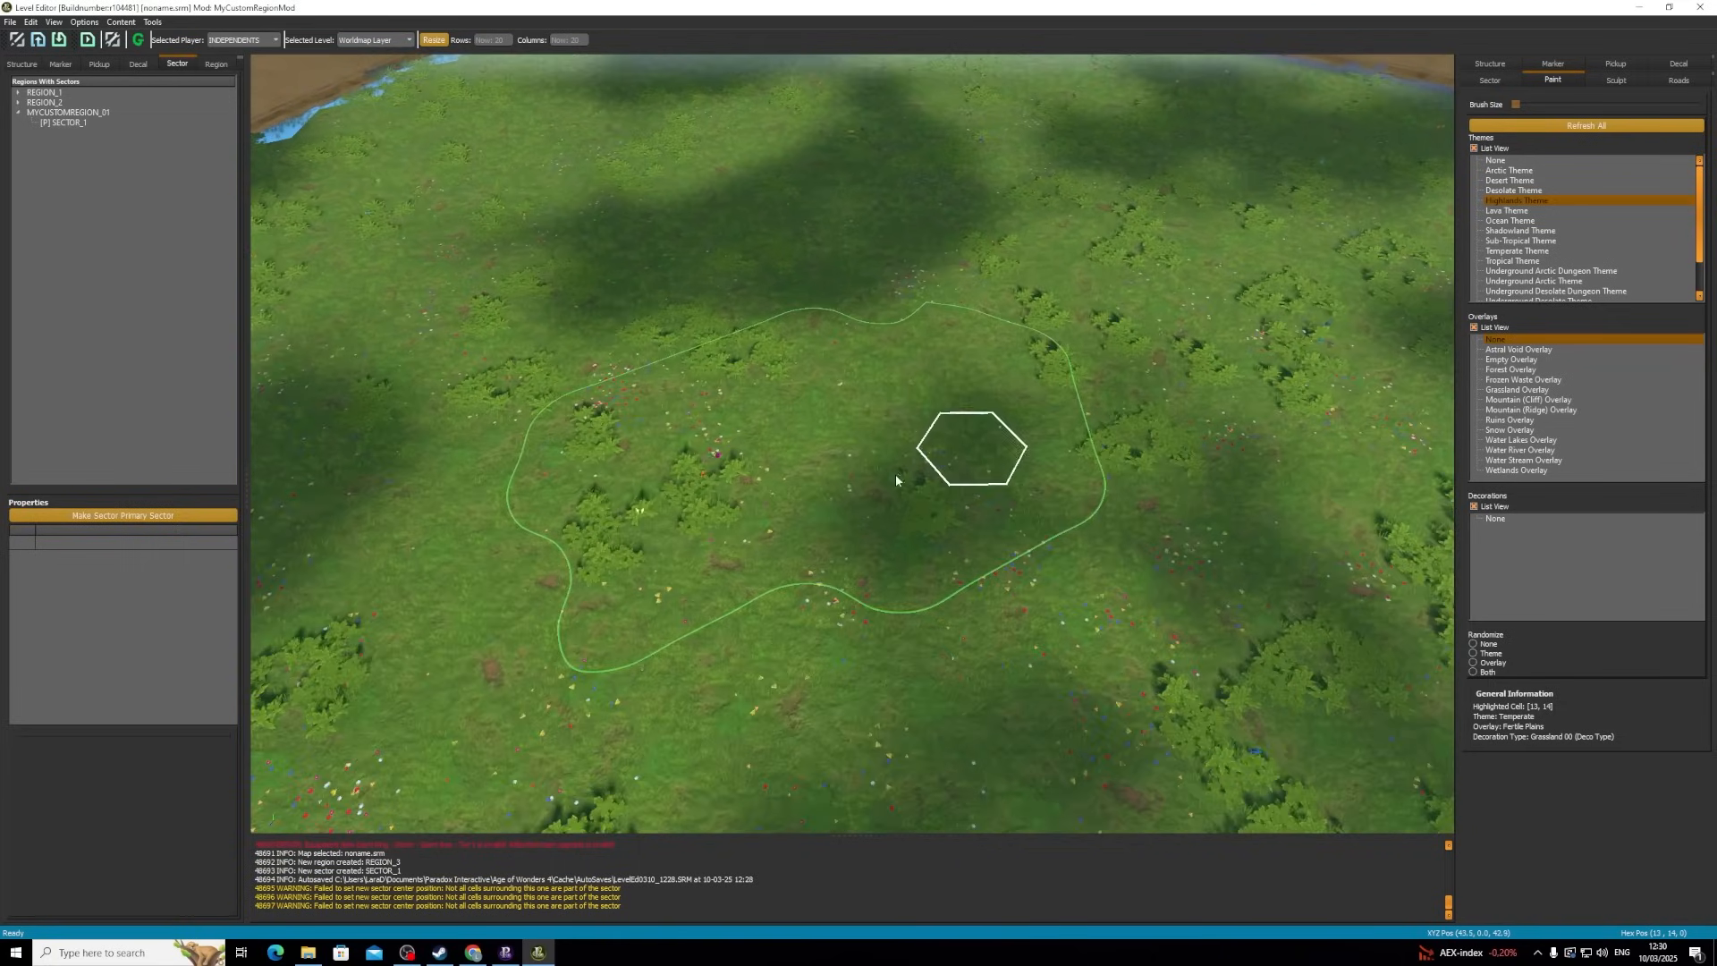
{"action": "scroll", "coordinate": [909, 507], "scroll_direction": "down", "scroll_amount": 3}
{"action": "scroll", "coordinate": [896, 487], "scroll_direction": "up", "scroll_amount": 3}
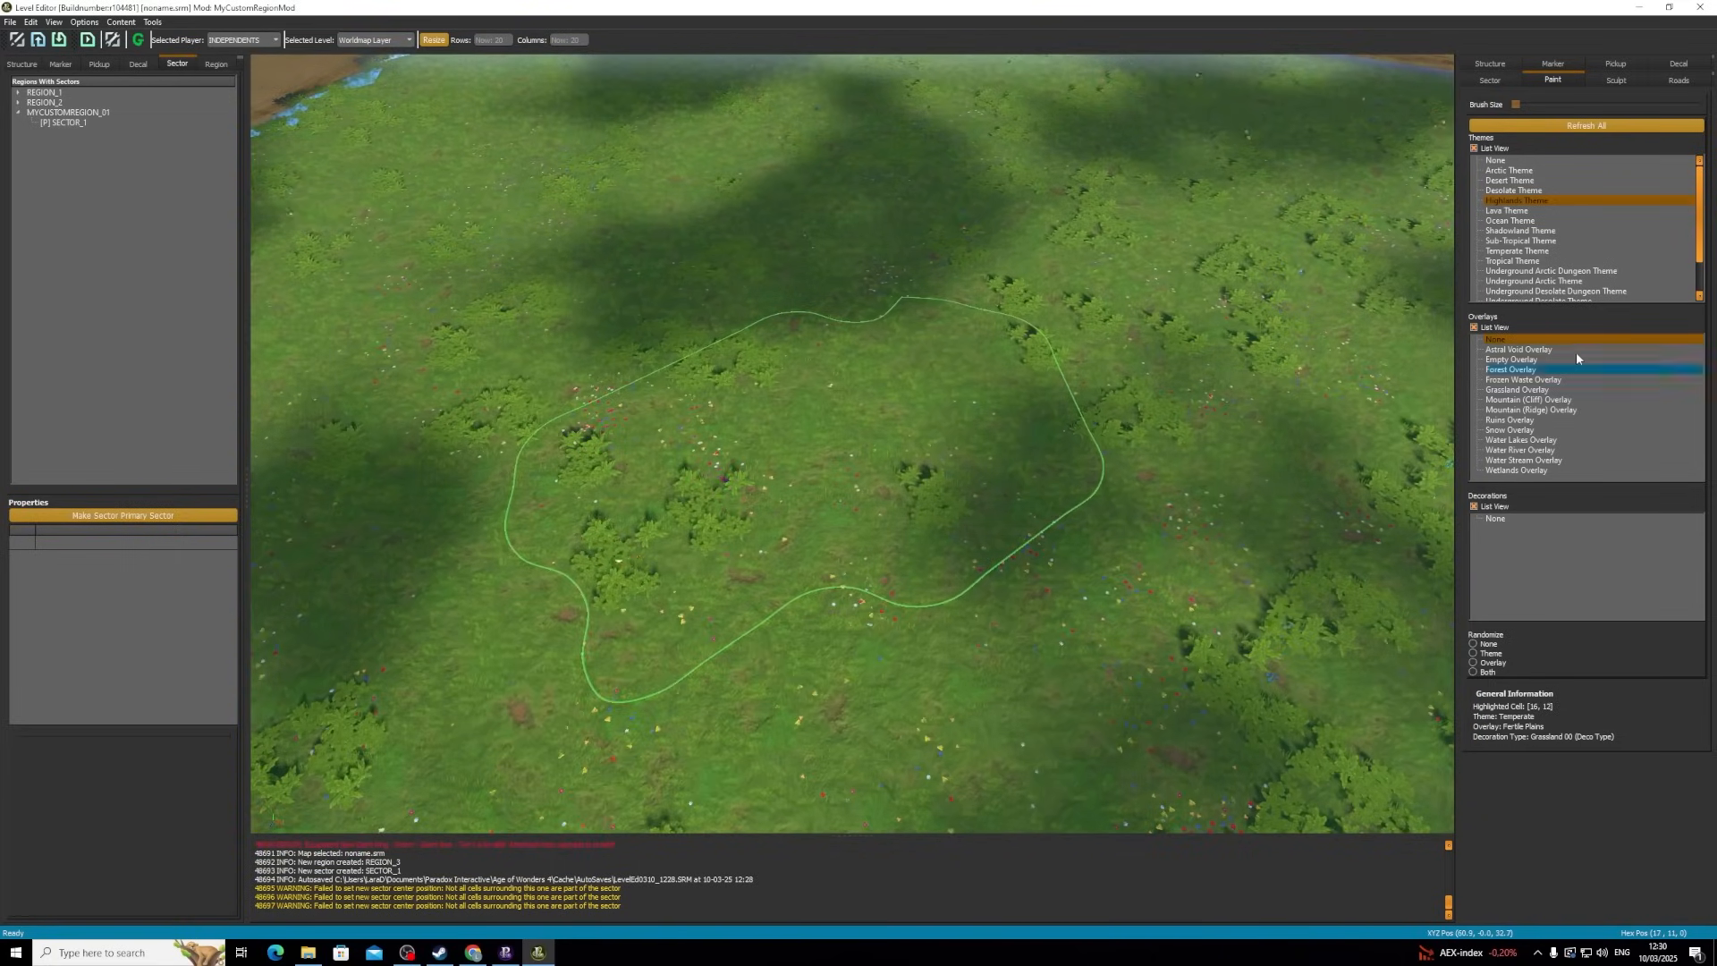
{"action": "left_click", "coordinate": [1523, 391]}
{"action": "left_click", "coordinate": [1527, 538]}
{"action": "mouse_move", "coordinate": [984, 438]}
{"action": "left_mouse_down"}
{"action": "mouse_move", "coordinate": [904, 470]}
{"action": "mouse_move", "coordinate": [725, 376]}
{"action": "mouse_move", "coordinate": [787, 394]}
{"action": "left_mouse_up"}
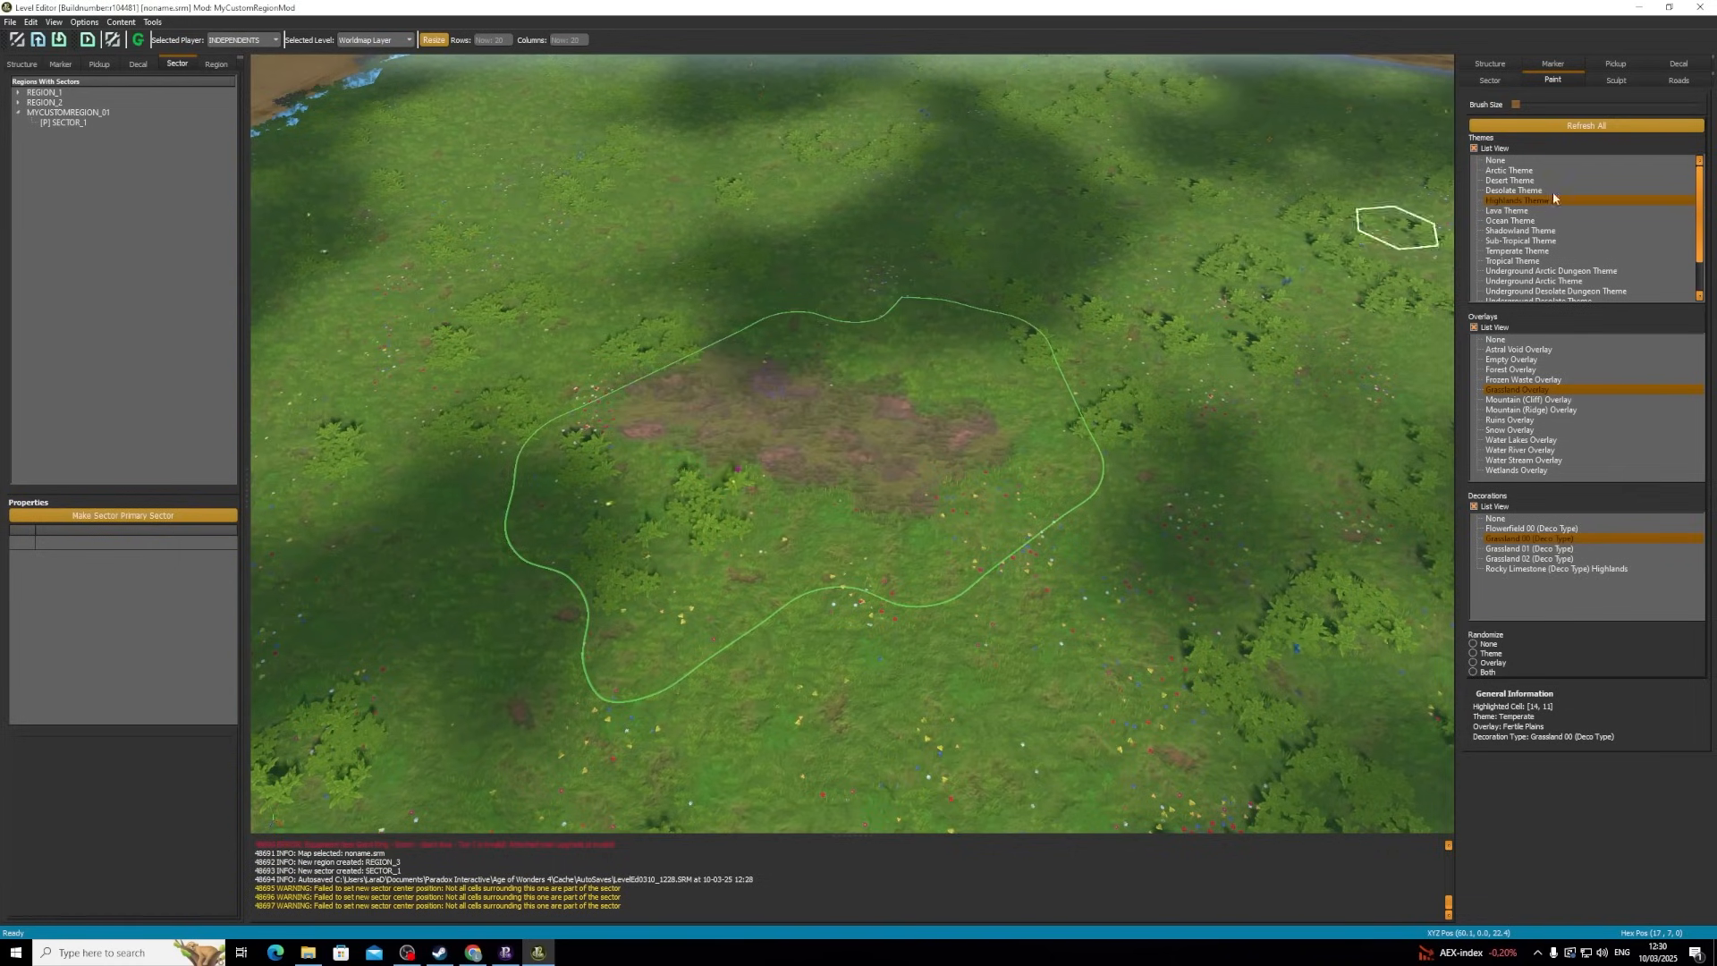
- Cover the whole sector and its surroundings with Highlands grassland, using a larger brush and the Flowerfield 00 decoration
{"action": "left_click", "coordinate": [1531, 101]}
{"action": "mouse_move", "coordinate": [890, 421]}
{"action": "left_mouse_down"}
{"action": "mouse_move", "coordinate": [715, 407]}
{"action": "mouse_move", "coordinate": [893, 416]}
{"action": "mouse_move", "coordinate": [1033, 384]}
{"action": "mouse_move", "coordinate": [951, 315]}
{"action": "mouse_move", "coordinate": [1112, 421]}
{"action": "mouse_move", "coordinate": [653, 471]}
{"action": "mouse_move", "coordinate": [885, 479]}
{"action": "mouse_move", "coordinate": [970, 431]}
{"action": "mouse_move", "coordinate": [984, 475]}
{"action": "left_mouse_up"}
{"action": "left_click", "coordinate": [1512, 529]}
{"action": "left_click_drag", "start_coordinate": [1552, 104], "coordinate": [1516, 104]}
{"action": "left_click", "coordinate": [653, 347]}
{"action": "left_click", "coordinate": [646, 464]}
{"action": "left_click", "coordinate": [901, 483]}
{"action": "left_click", "coordinate": [798, 394]}
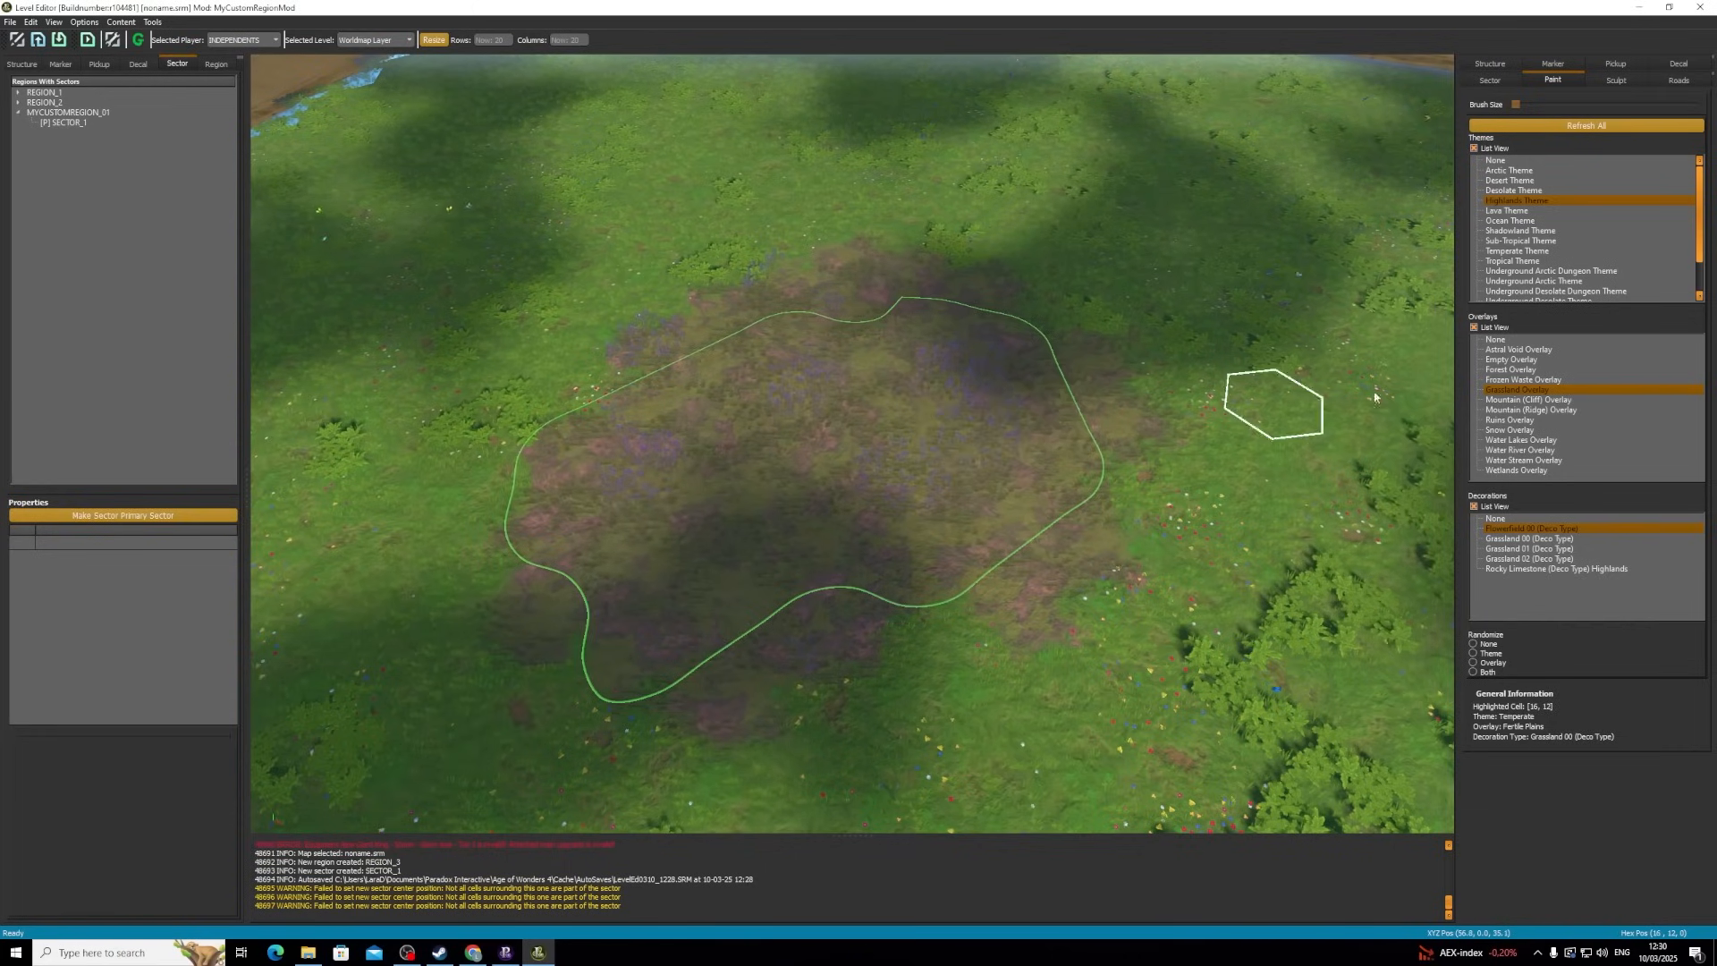
- Paint Highlands Forest Overlay with Forest 00 decoration on the hexes around the sector's border, leaving its centre open
{"action": "left_click", "coordinate": [1498, 372]}
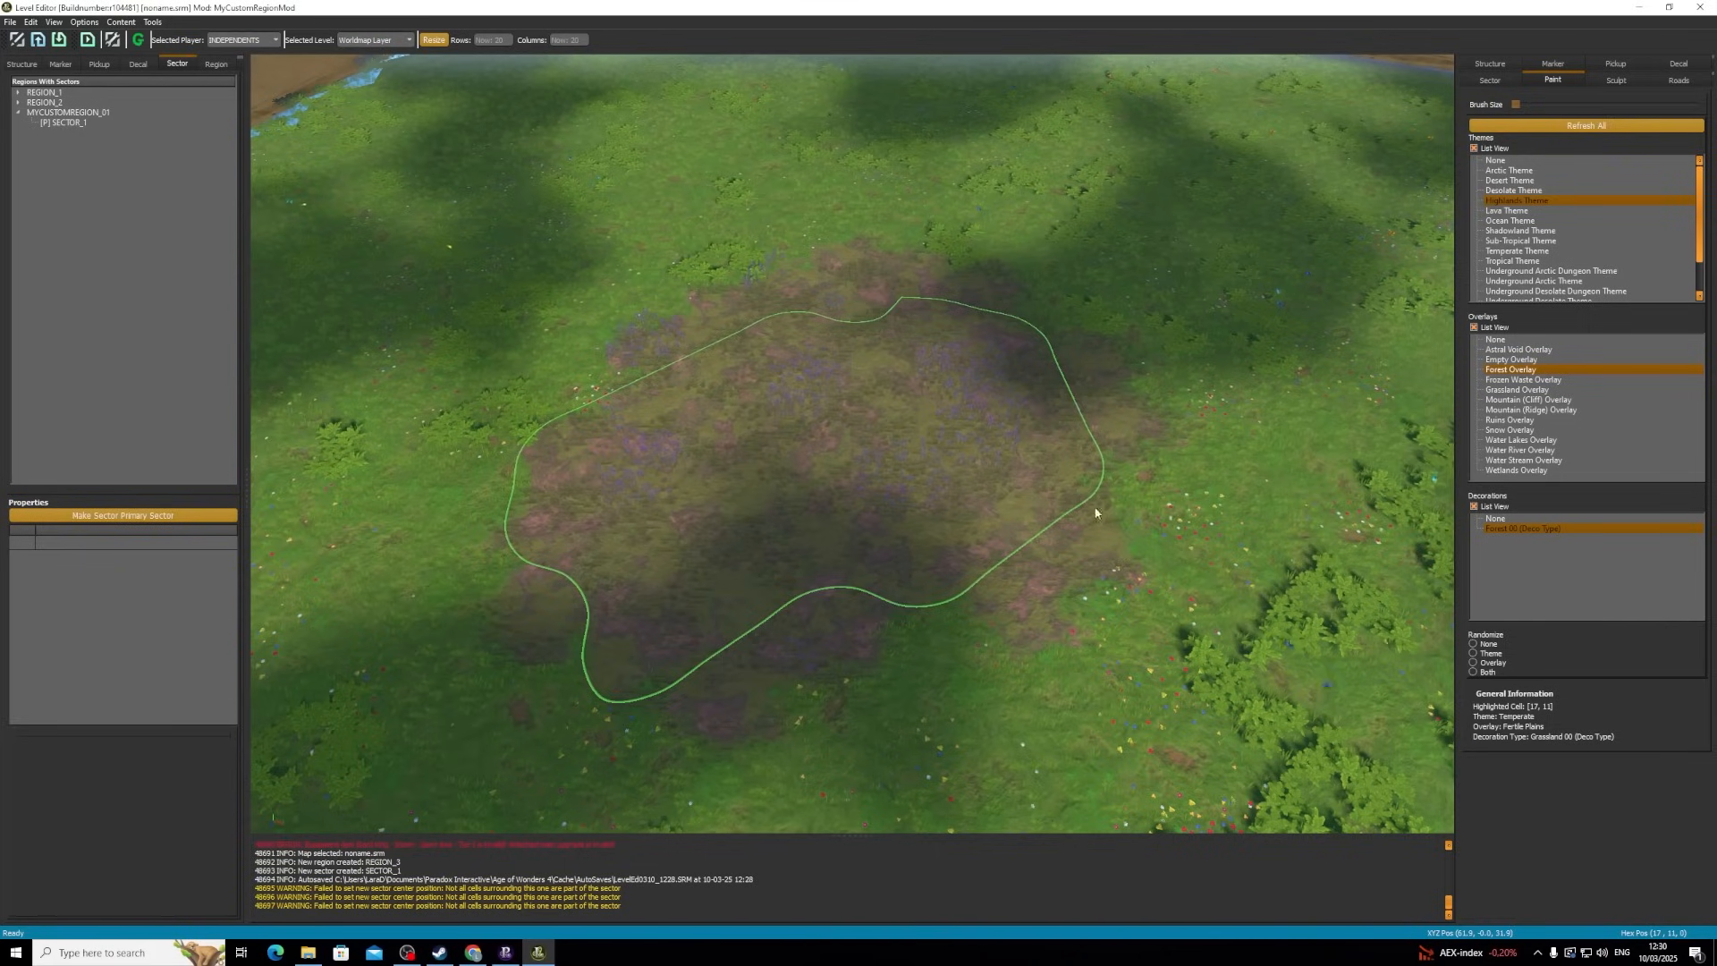
{"action": "left_click", "coordinate": [573, 464]}
{"action": "mouse_move", "coordinate": [573, 464]}
{"action": "left_mouse_down"}
{"action": "mouse_move", "coordinate": [794, 326]}
{"action": "mouse_move", "coordinate": [943, 352]}
{"action": "mouse_move", "coordinate": [986, 533]}
{"action": "mouse_move", "coordinate": [700, 624]}
{"action": "left_mouse_up"}
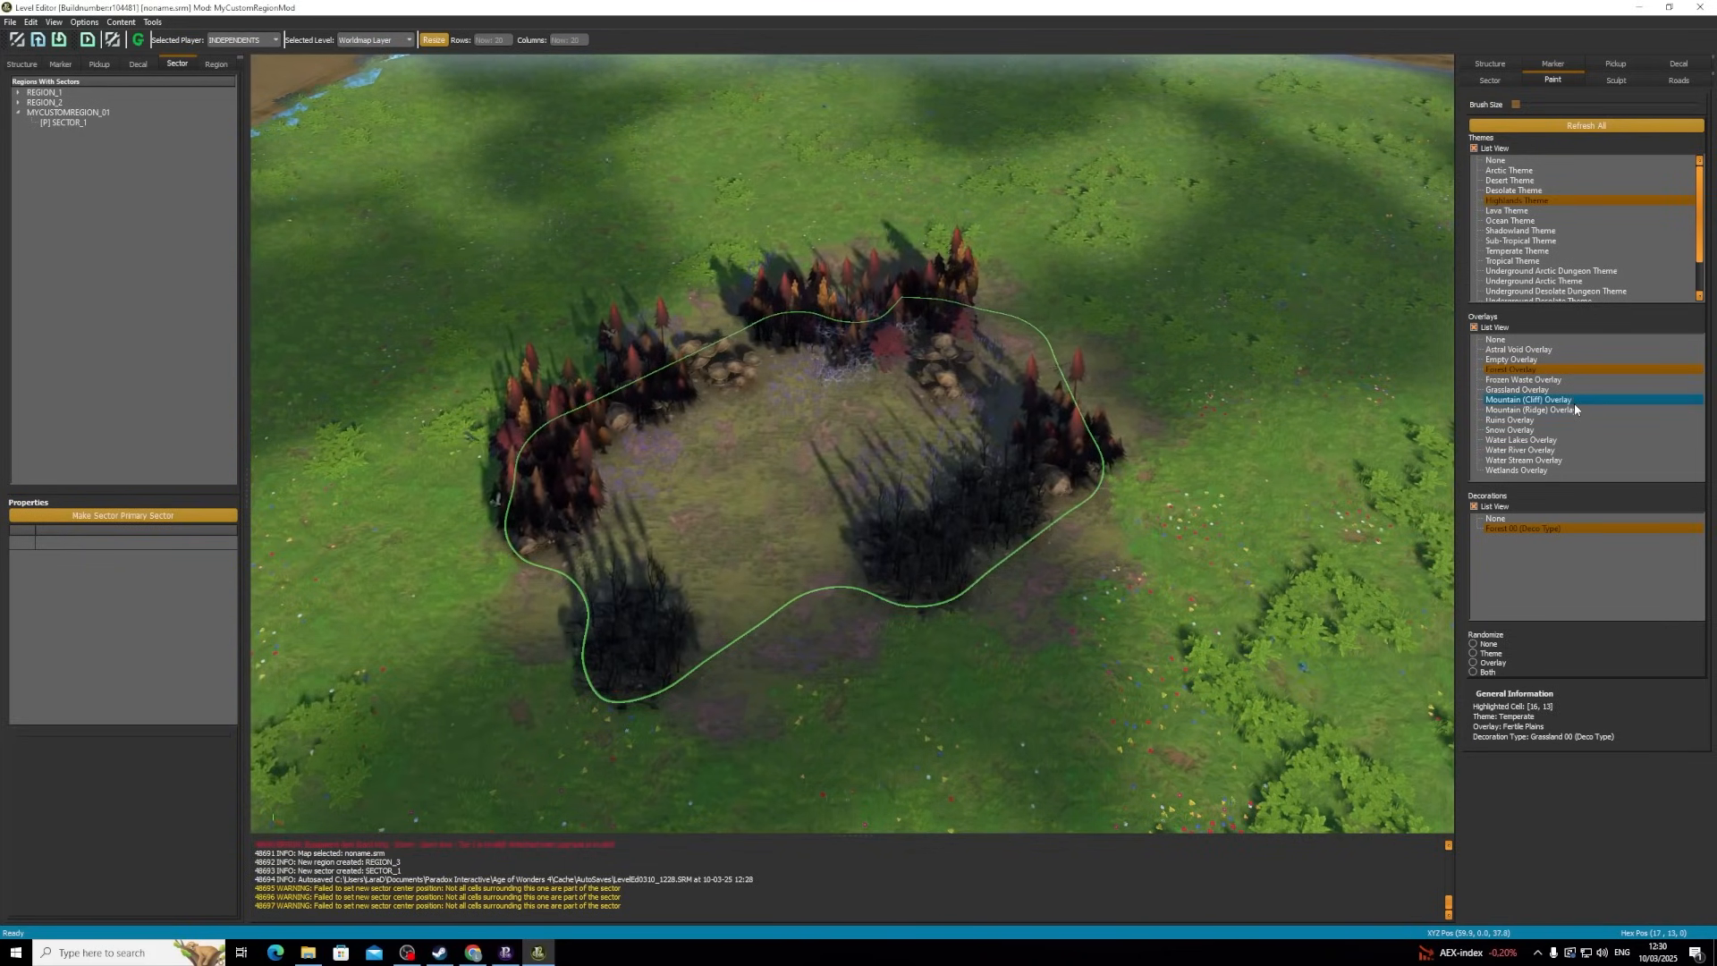
- Try the Frozen Waste Overlay on a central hex, and replace it with Snow Overlay on that hex and two others
{"action": "left_click", "coordinate": [1524, 379]}
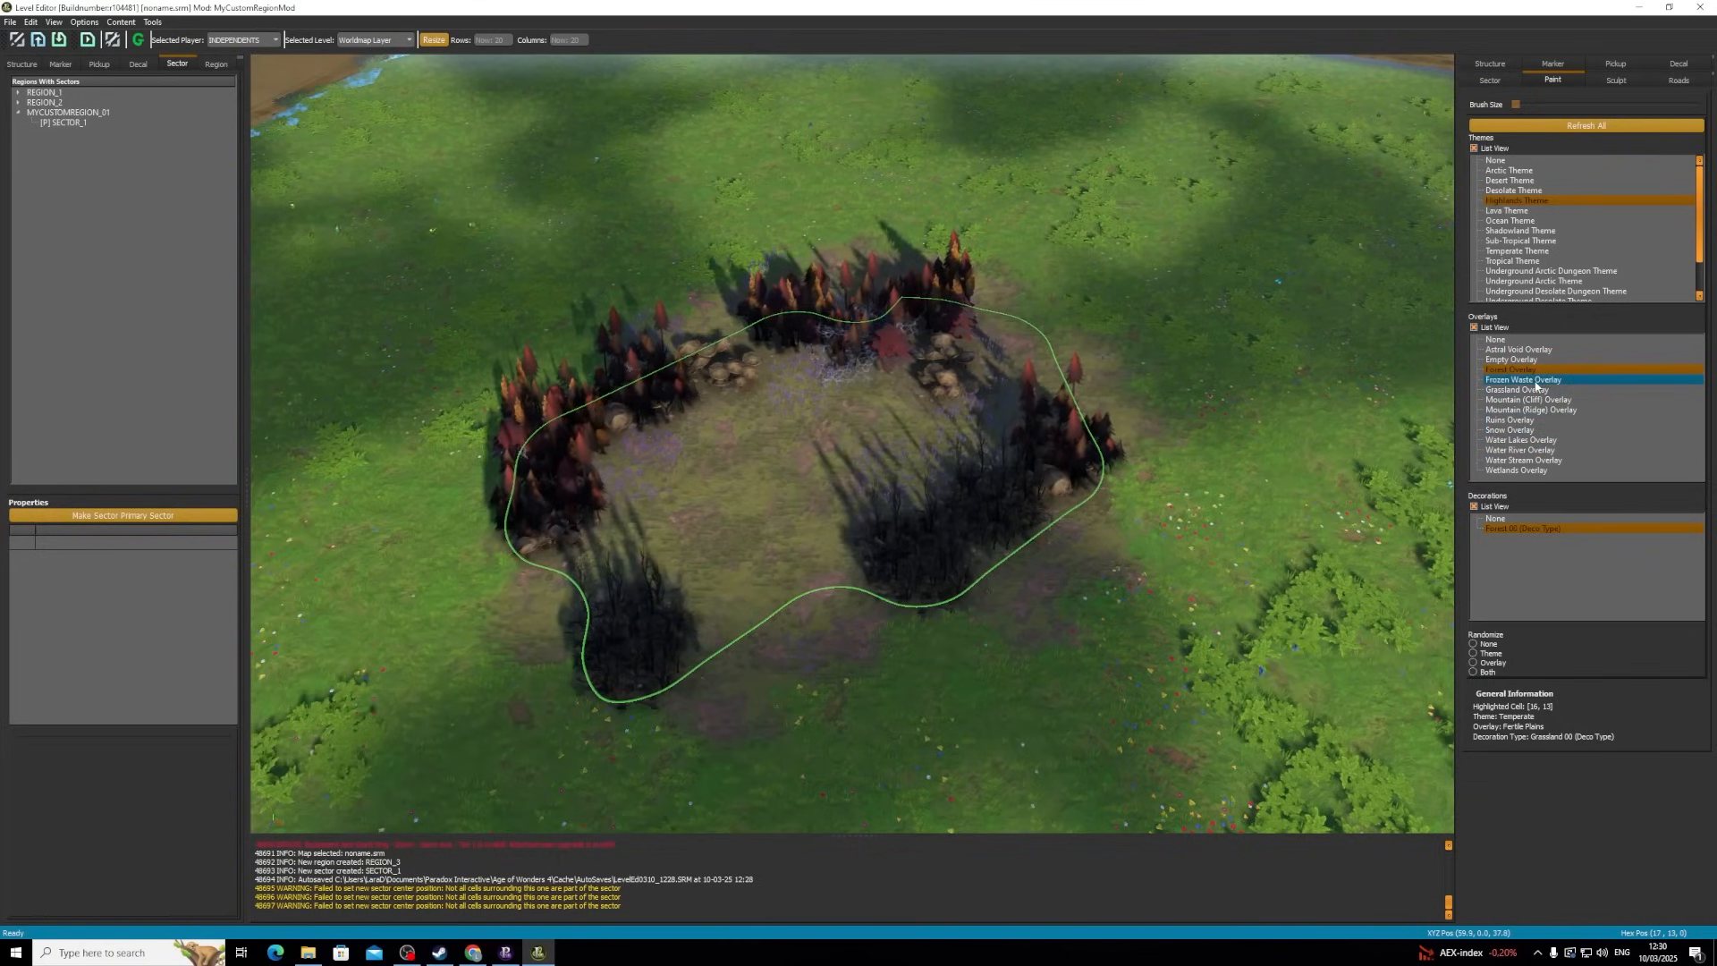
{"action": "left_click_drag", "start_coordinate": [727, 498], "coordinate": [730, 590]}
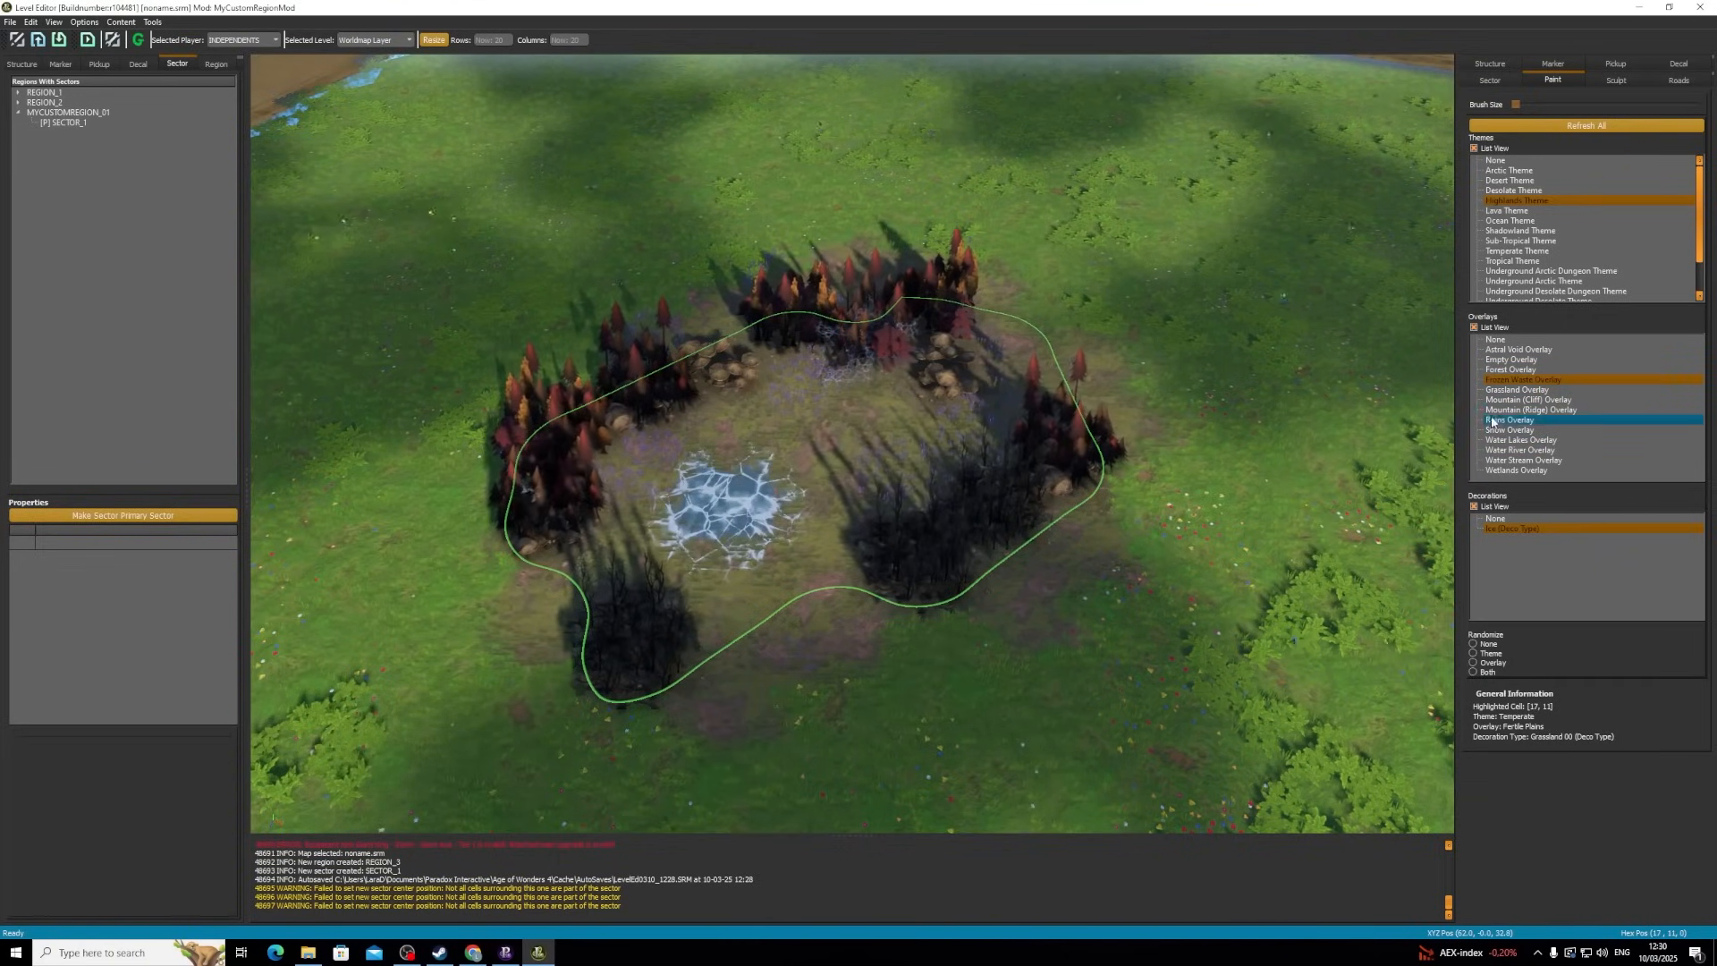
{"action": "left_click", "coordinate": [750, 503]}
{"action": "left_click", "coordinate": [950, 450]}
{"action": "left_click", "coordinate": [830, 564]}
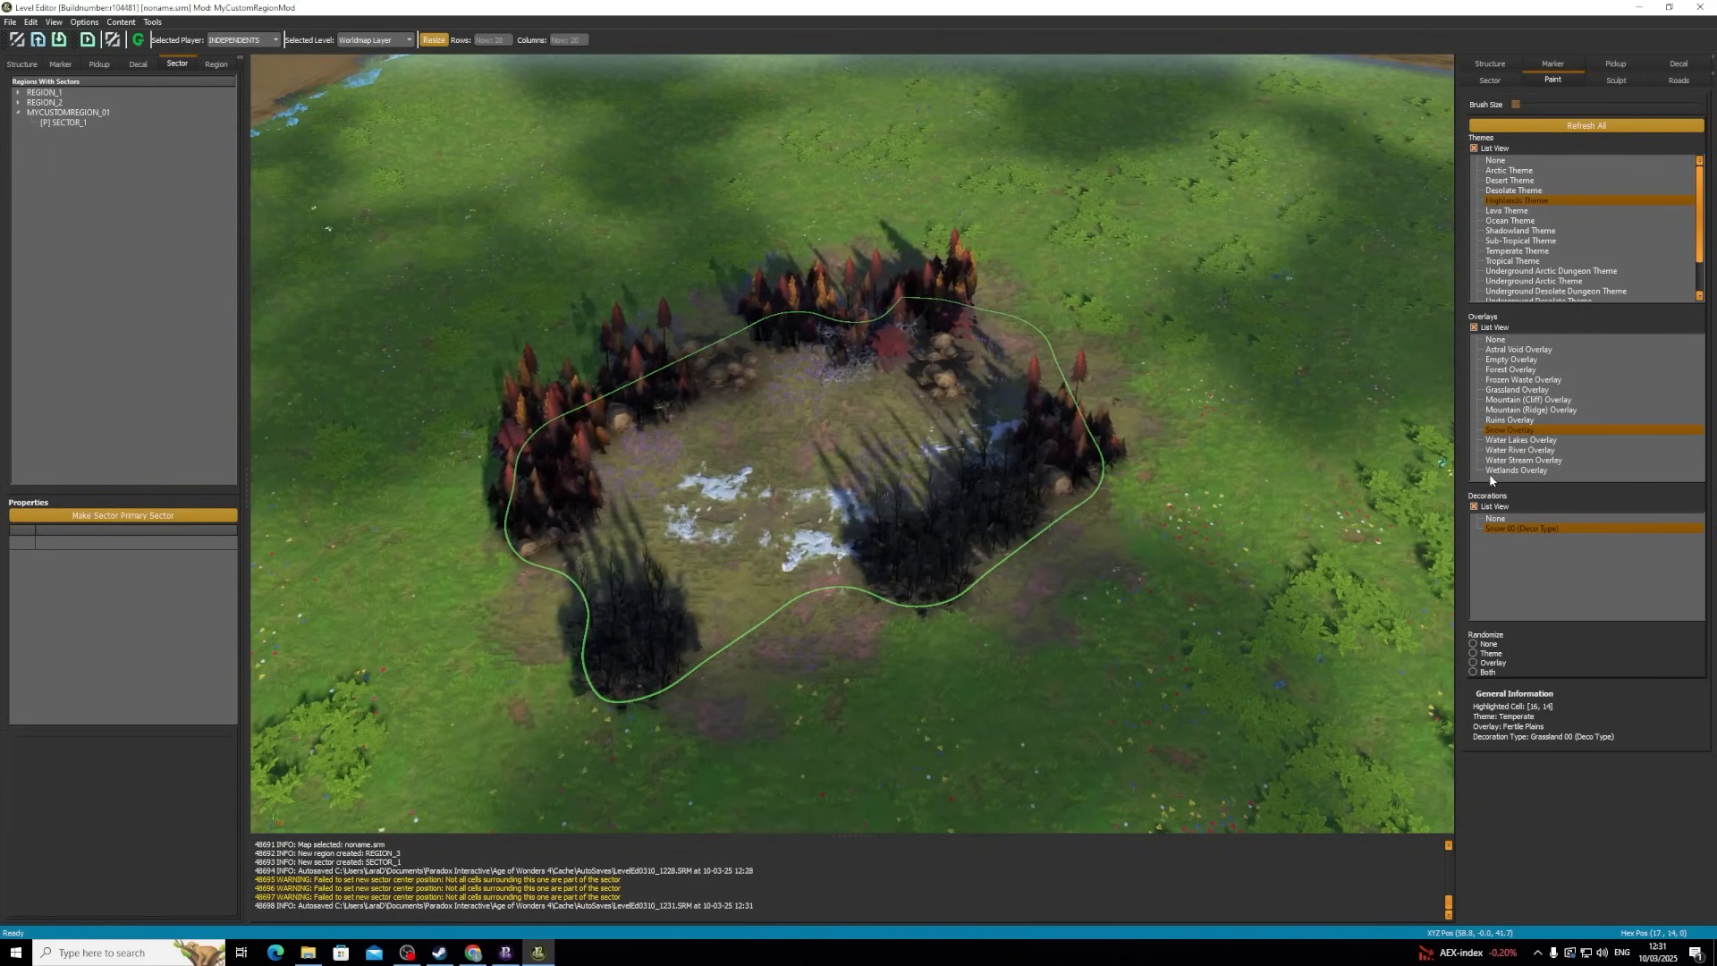
- Paint Ruins Overlay with Highlands Ruins 00 decoration on the open hexes north, west and south of the snow patches
{"action": "left_click", "coordinate": [1528, 420]}
{"action": "left_click", "coordinate": [1533, 527]}
{"action": "left_click", "coordinate": [733, 438]}
{"action": "left_click", "coordinate": [651, 476]}
{"action": "left_click", "coordinate": [684, 551]}
{"action": "left_click", "coordinate": [737, 583]}
{"action": "mouse_move", "coordinate": [803, 453]}
{"action": "left_mouse_down"}
{"action": "mouse_move", "coordinate": [801, 387]}
{"action": "mouse_move", "coordinate": [887, 407]}
{"action": "mouse_move", "coordinate": [947, 380]}
{"action": "left_mouse_up"}
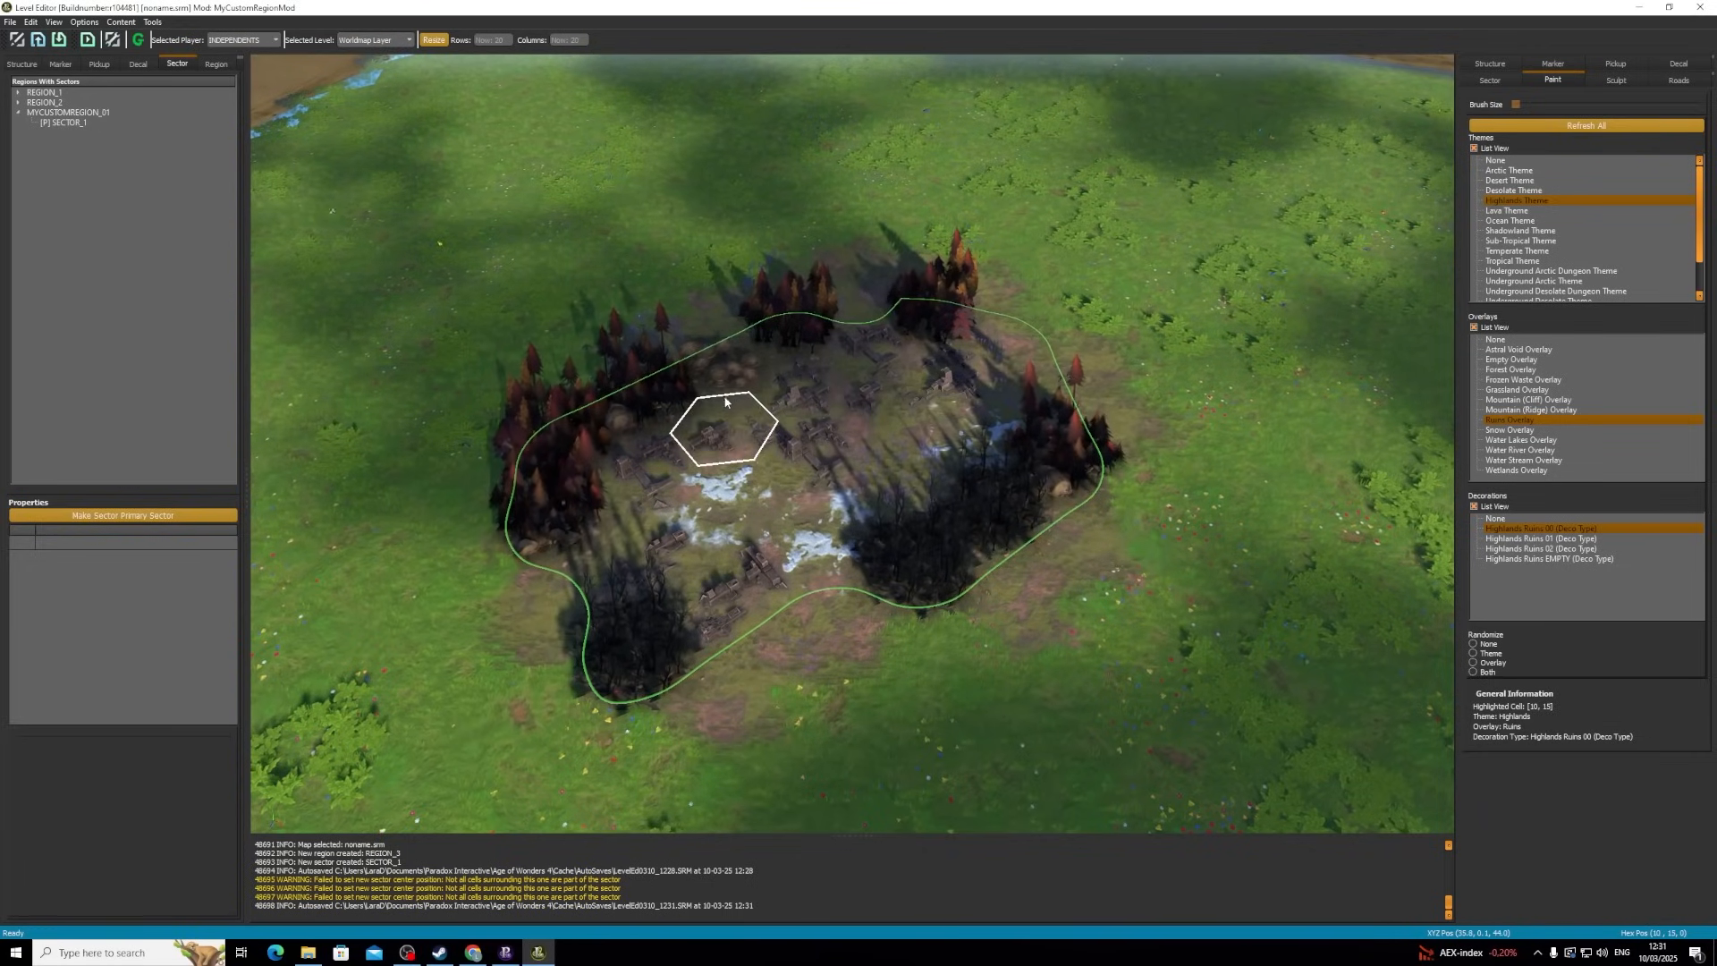
{"action": "left_click", "coordinate": [1016, 378]}
{"action": "left_click", "coordinate": [910, 459]}
- Repaint the ruins along the northern arc of the sector with the Highlands Ruins 02 decoration
{"action": "left_click", "coordinate": [1550, 552]}
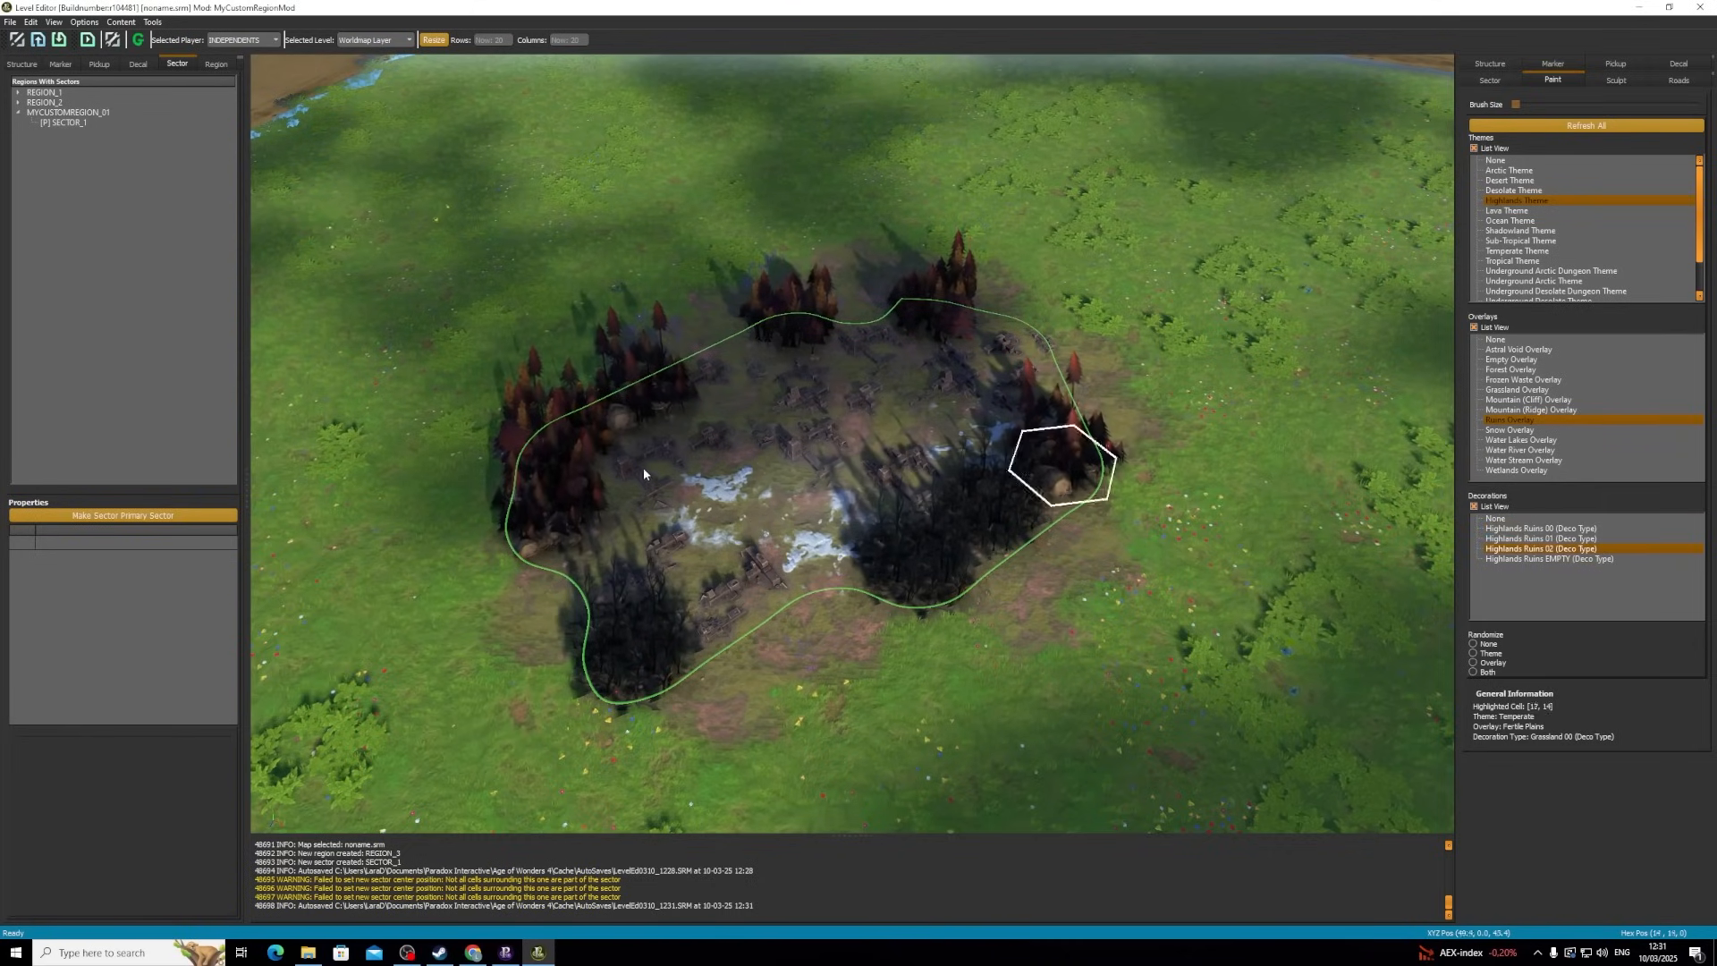
{"action": "mouse_move", "coordinate": [658, 460]}
{"action": "left_mouse_down"}
{"action": "mouse_move", "coordinate": [721, 424]}
{"action": "mouse_move", "coordinate": [728, 378]}
{"action": "left_mouse_up"}
{"action": "left_click_drag", "start_coordinate": [850, 369], "coordinate": [872, 404]}
{"action": "left_click", "coordinate": [936, 375]}
{"action": "scroll", "coordinate": [885, 414], "scroll_direction": "down", "scroll_amount": 1}
{"action": "scroll", "coordinate": [914, 415], "scroll_direction": "up", "scroll_amount": 2}
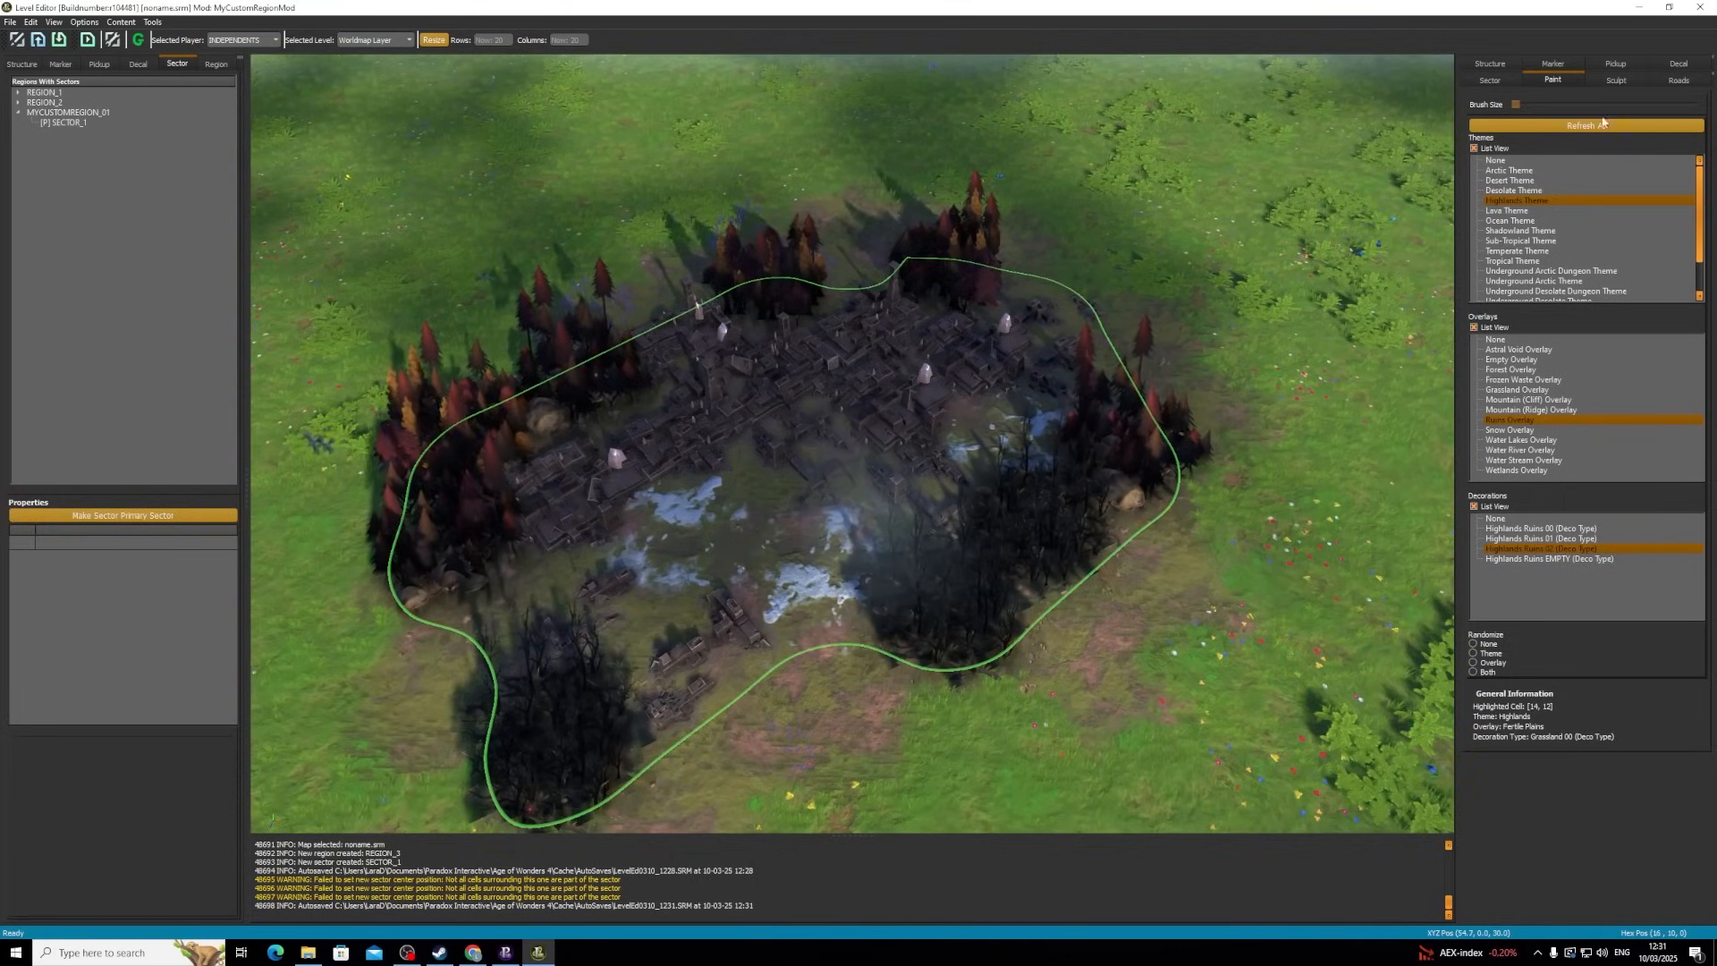
- Lay a General Road from outside the sector's southwest edge to its eastern snow patch, rerouting the middle section through the hex north of the central snow
{"action": "left_click", "coordinate": [1672, 81]}
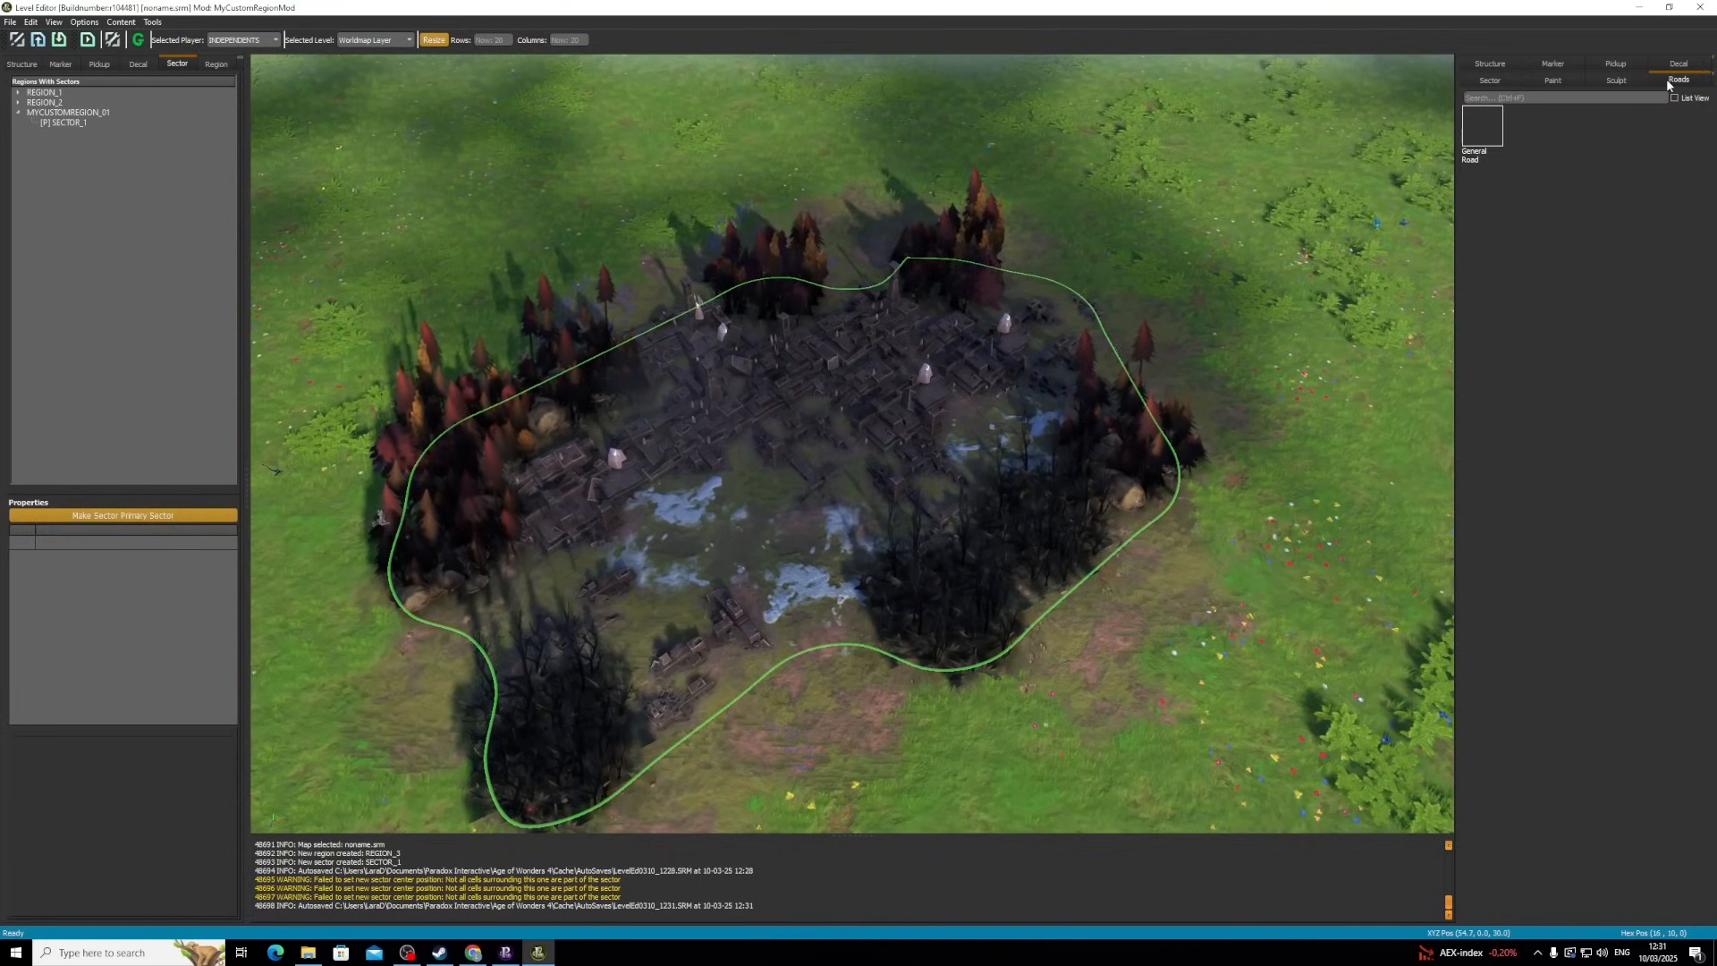
{"action": "left_click", "coordinate": [1484, 134]}
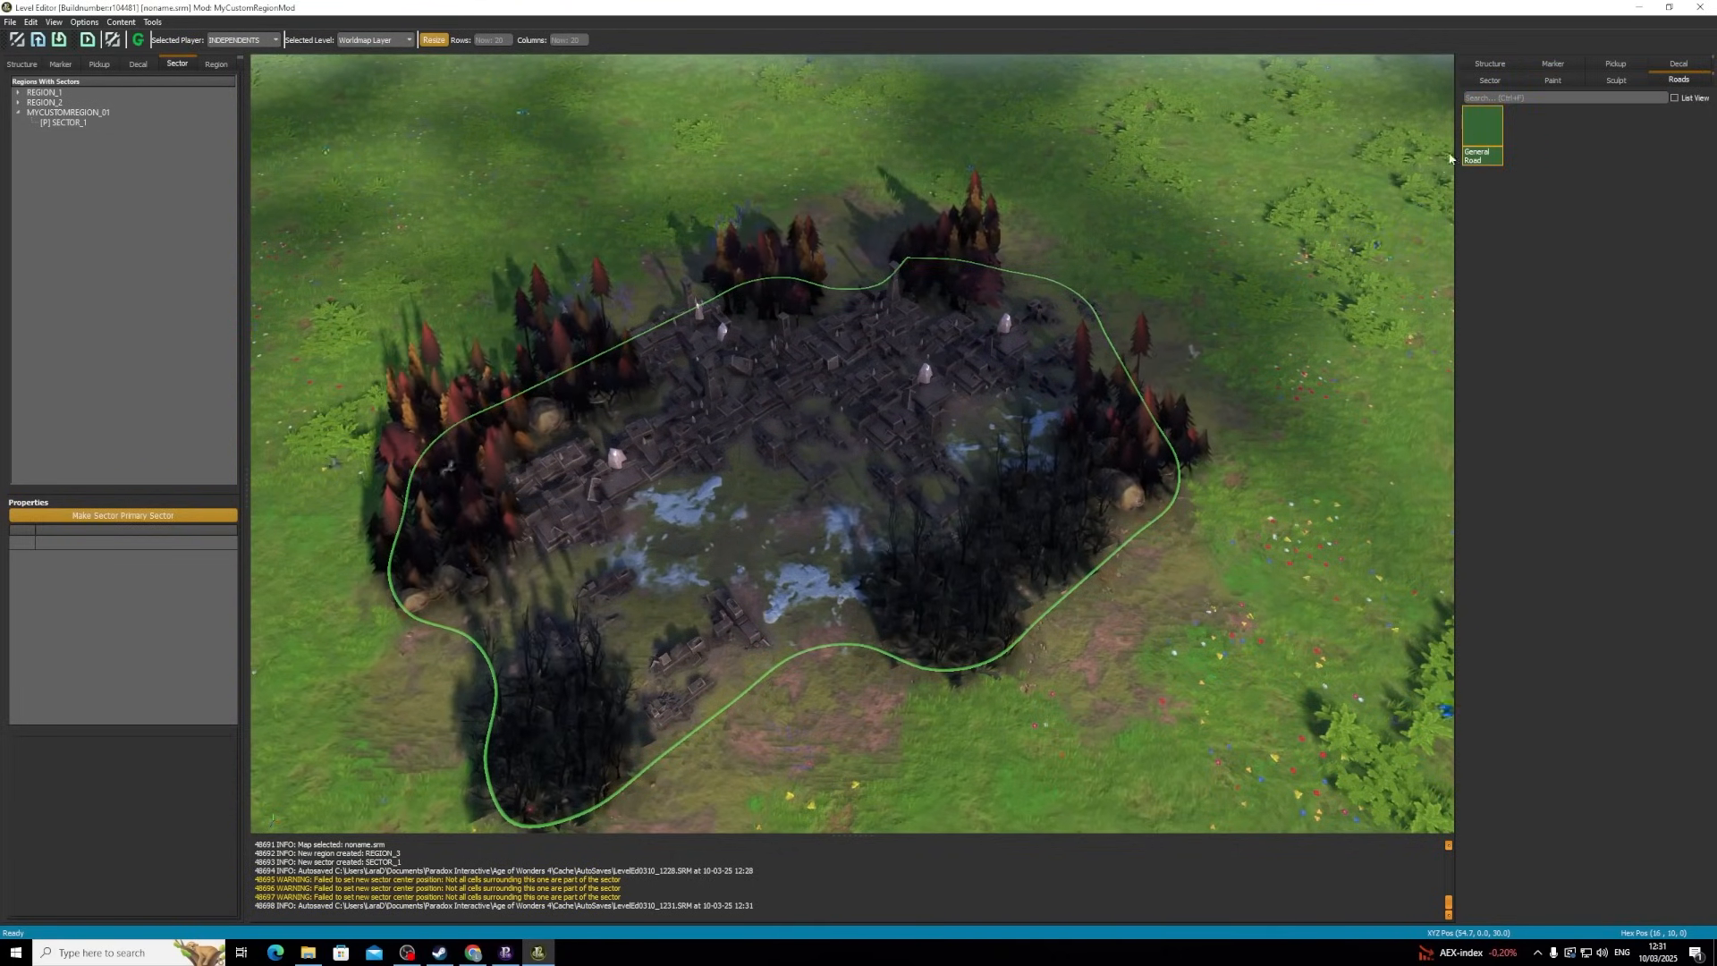
{"action": "left_click", "coordinate": [442, 706]}
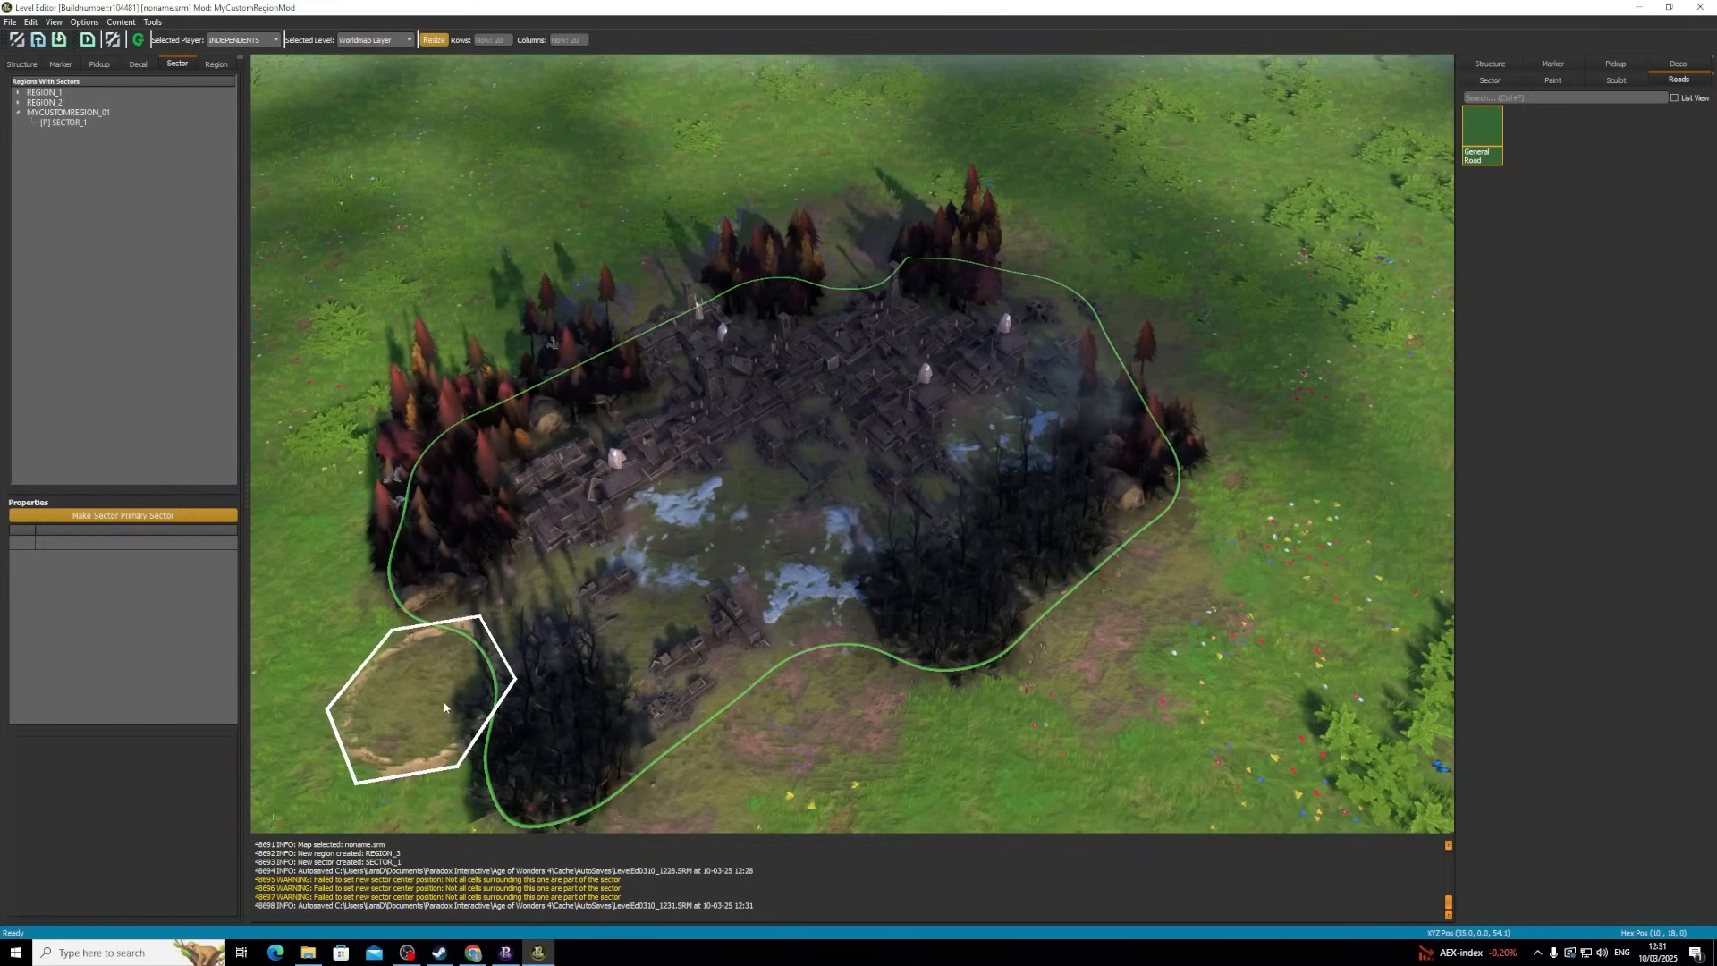
{"action": "left_click", "coordinate": [557, 628]}
{"action": "left_click", "coordinate": [674, 555]}
{"action": "left_click", "coordinate": [801, 564]}
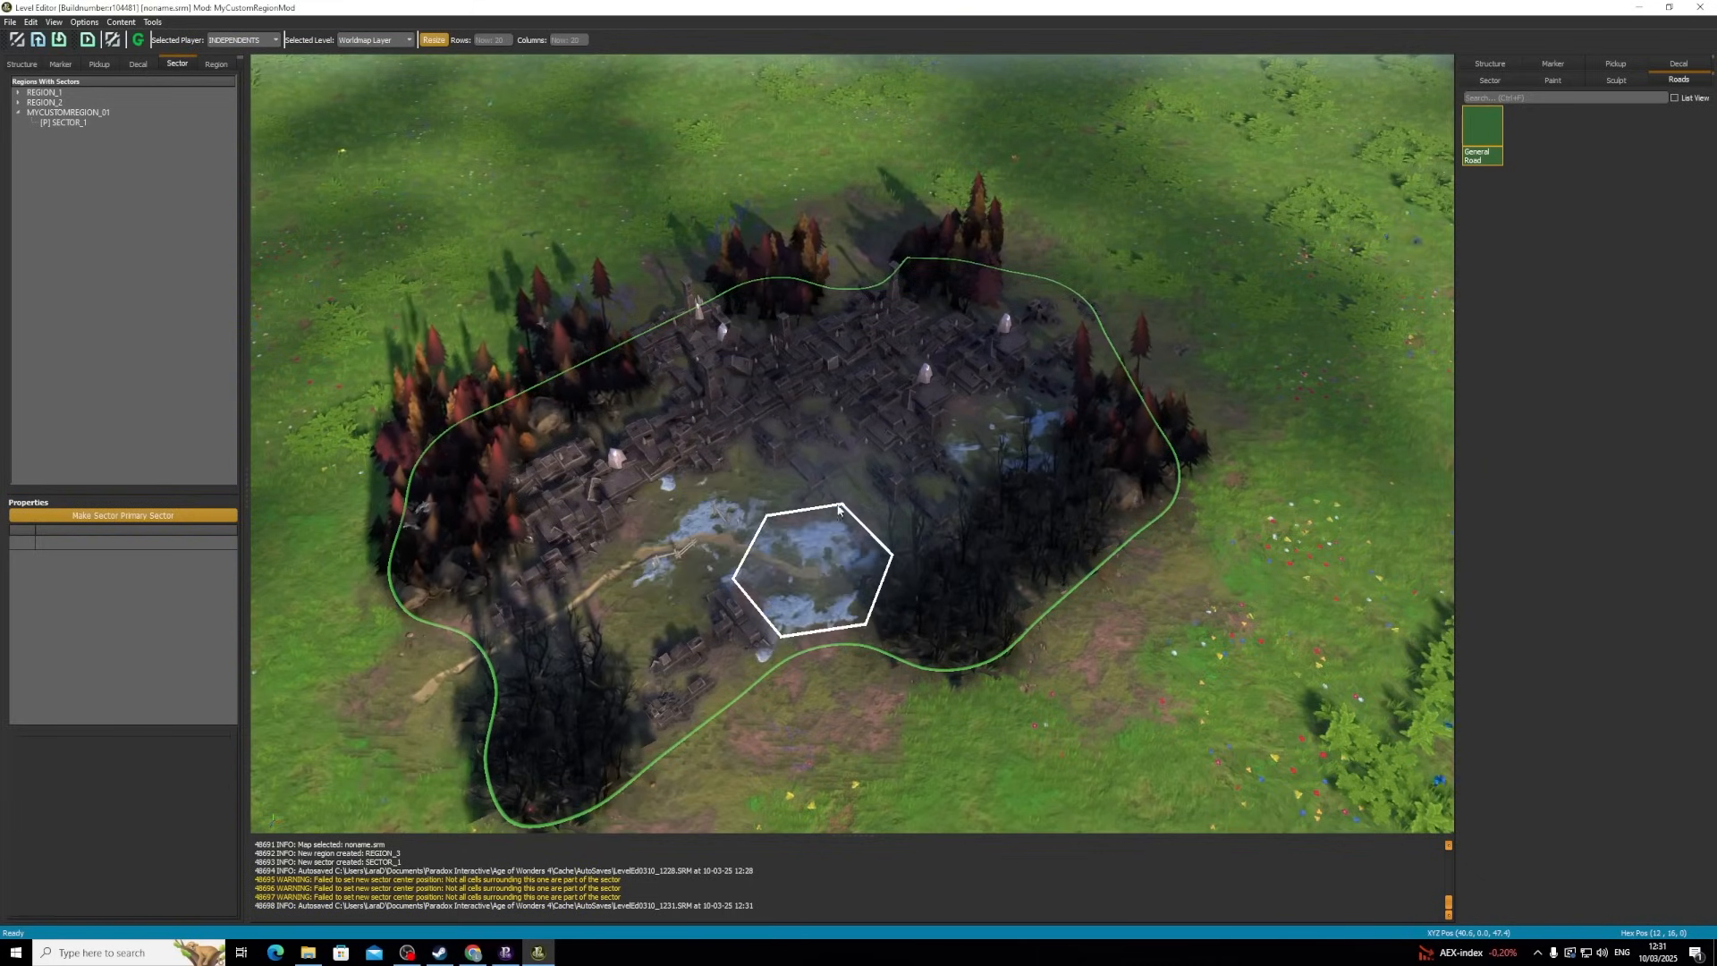
{"action": "left_click", "coordinate": [883, 484]}
{"action": "left_click", "coordinate": [993, 420]}
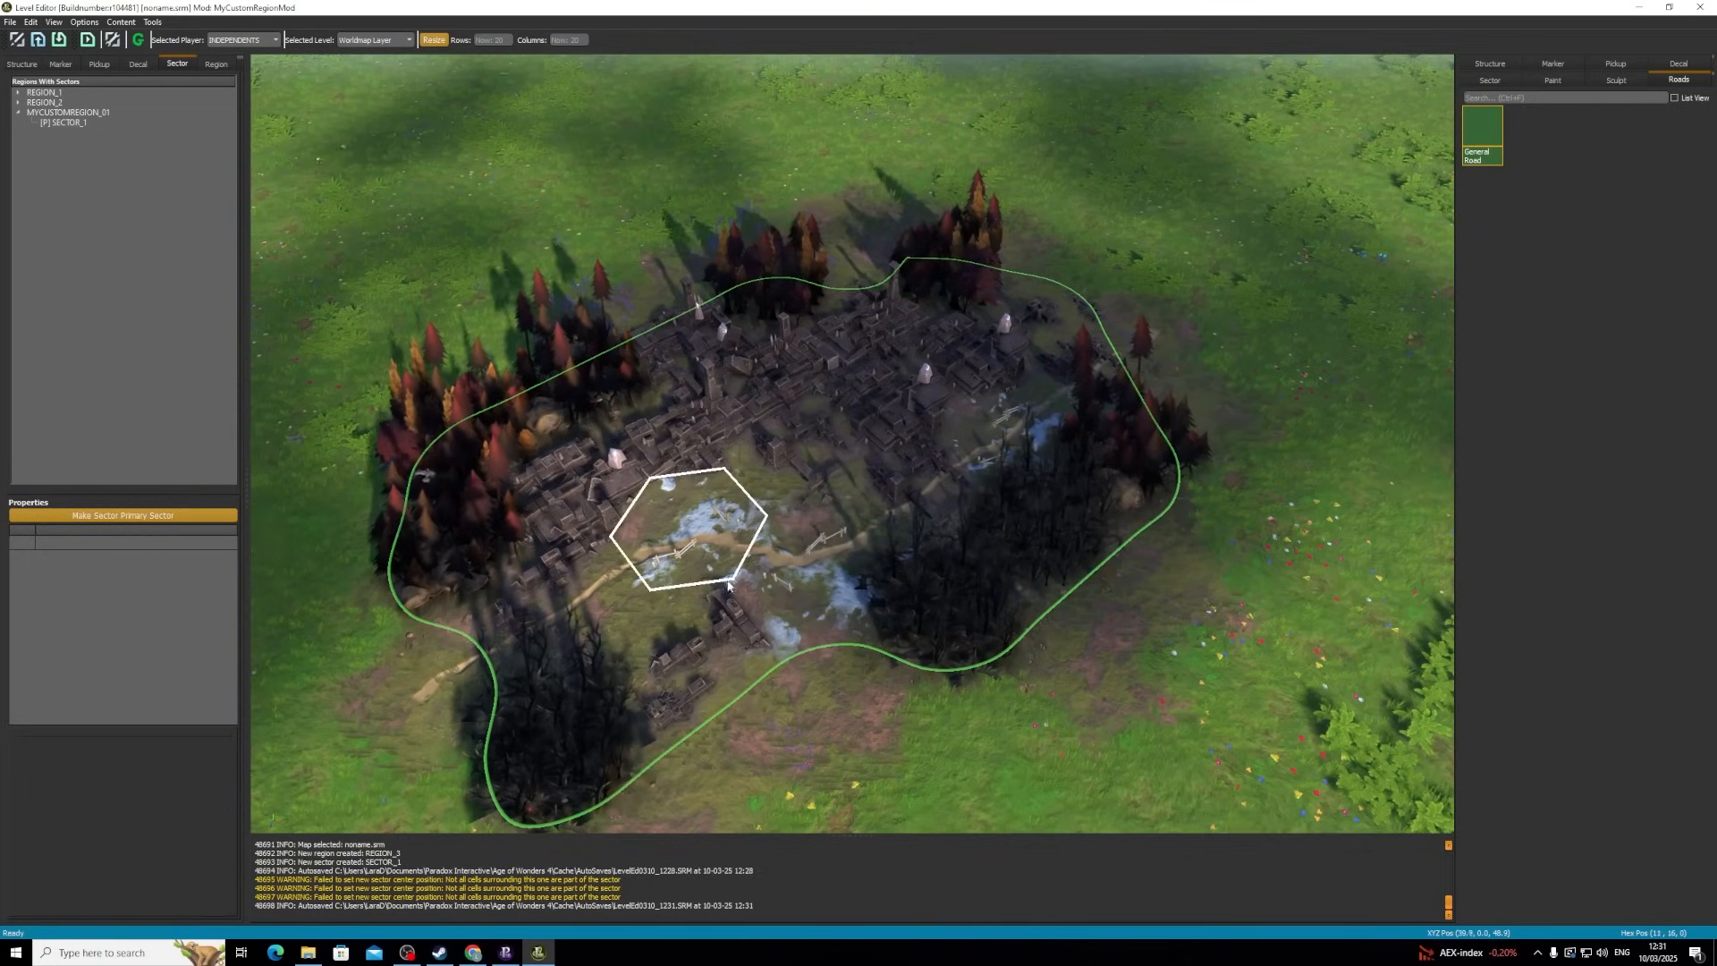
{"action": "right_click", "coordinate": [802, 554]}
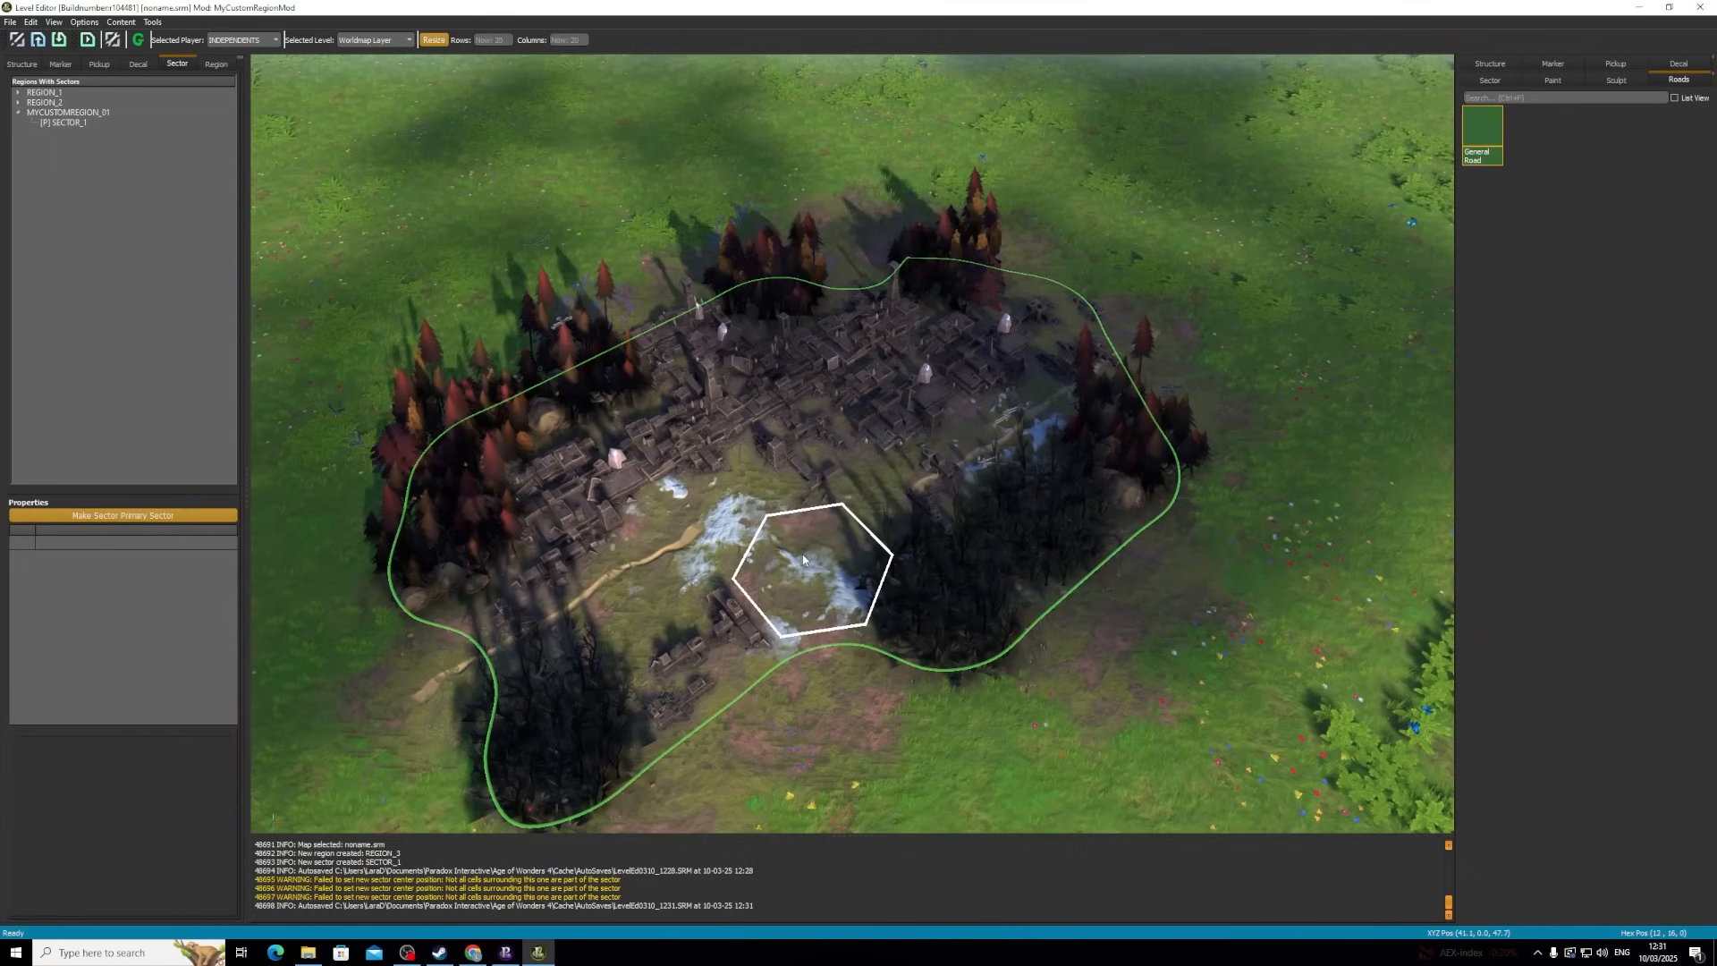
{"action": "left_click", "coordinate": [778, 492]}
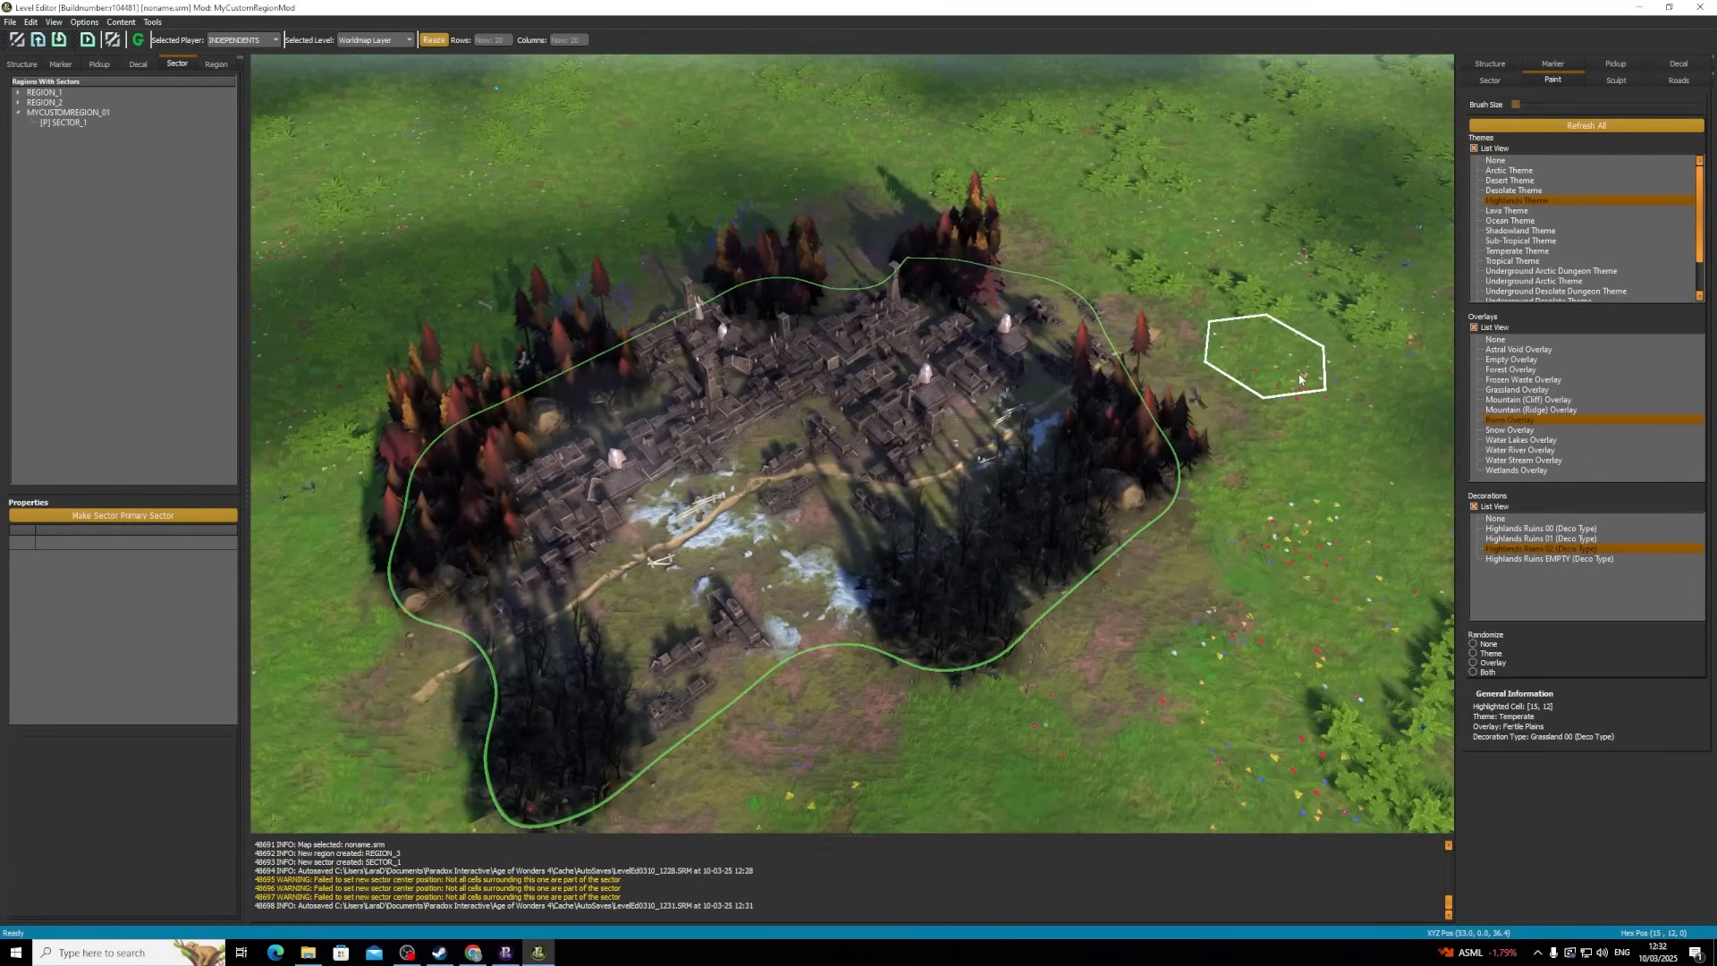
- Compare the mountain and water overlays and paint a short Highlands Water River on the hexes east of the sector
{"action": "scroll", "coordinate": [1270, 403], "scroll_direction": "down", "scroll_amount": 10}
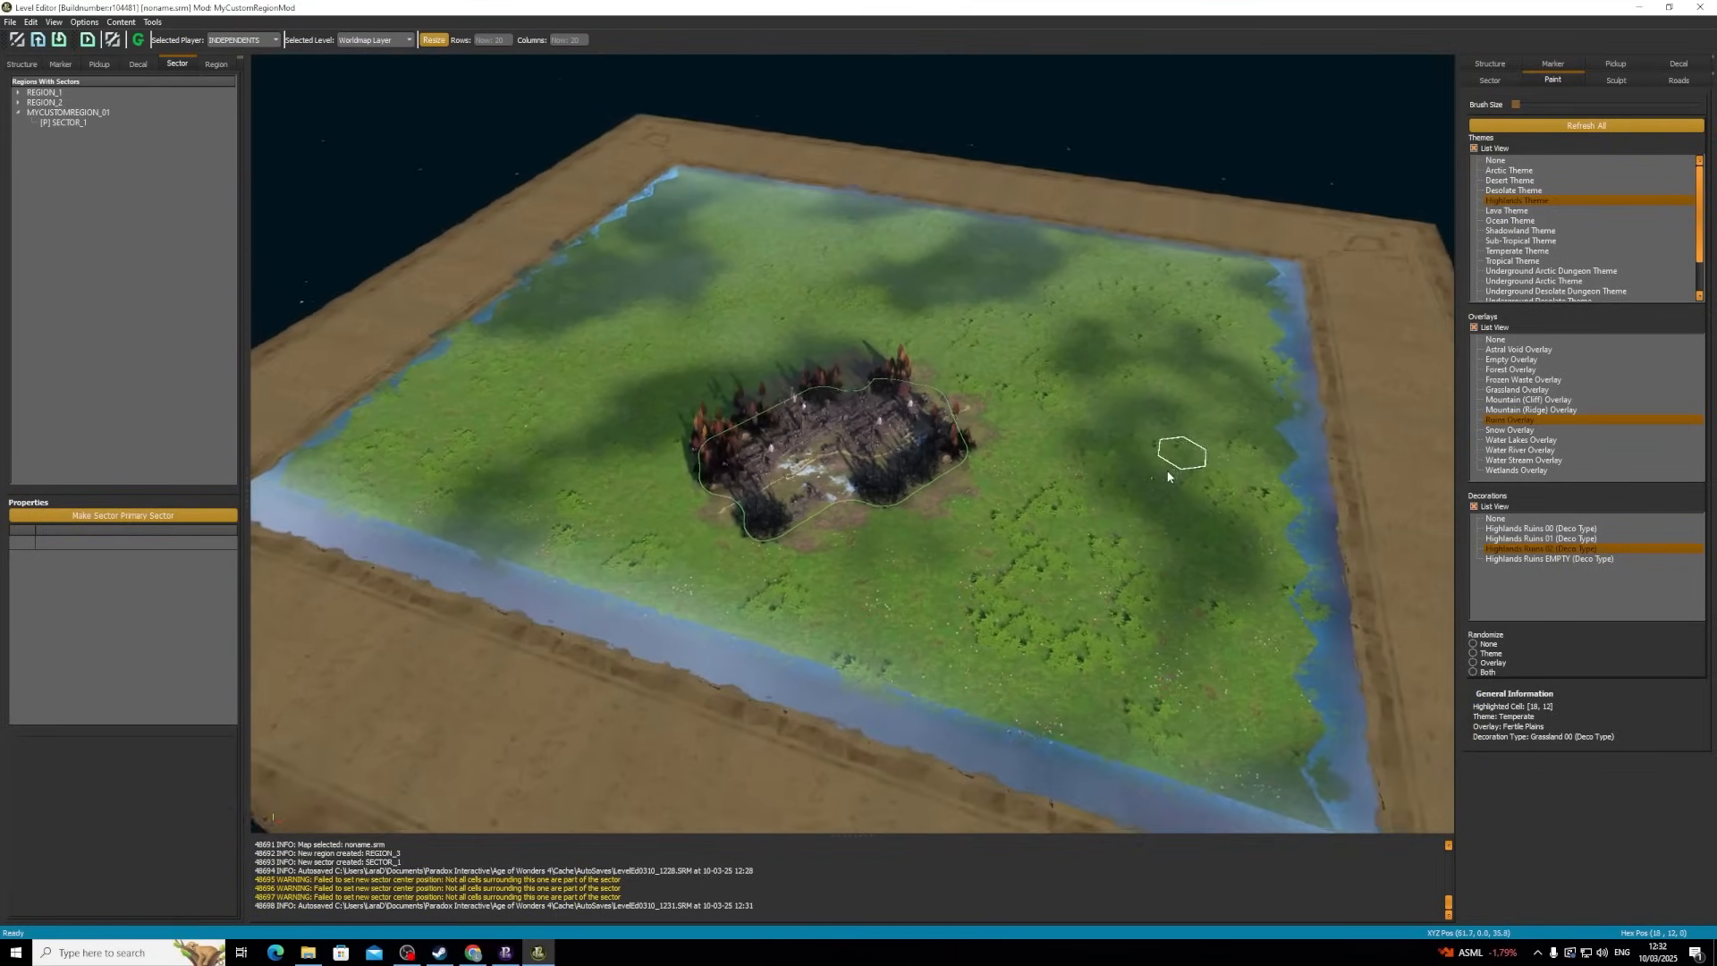
{"action": "scroll", "coordinate": [1060, 473], "scroll_direction": "up", "scroll_amount": 3}
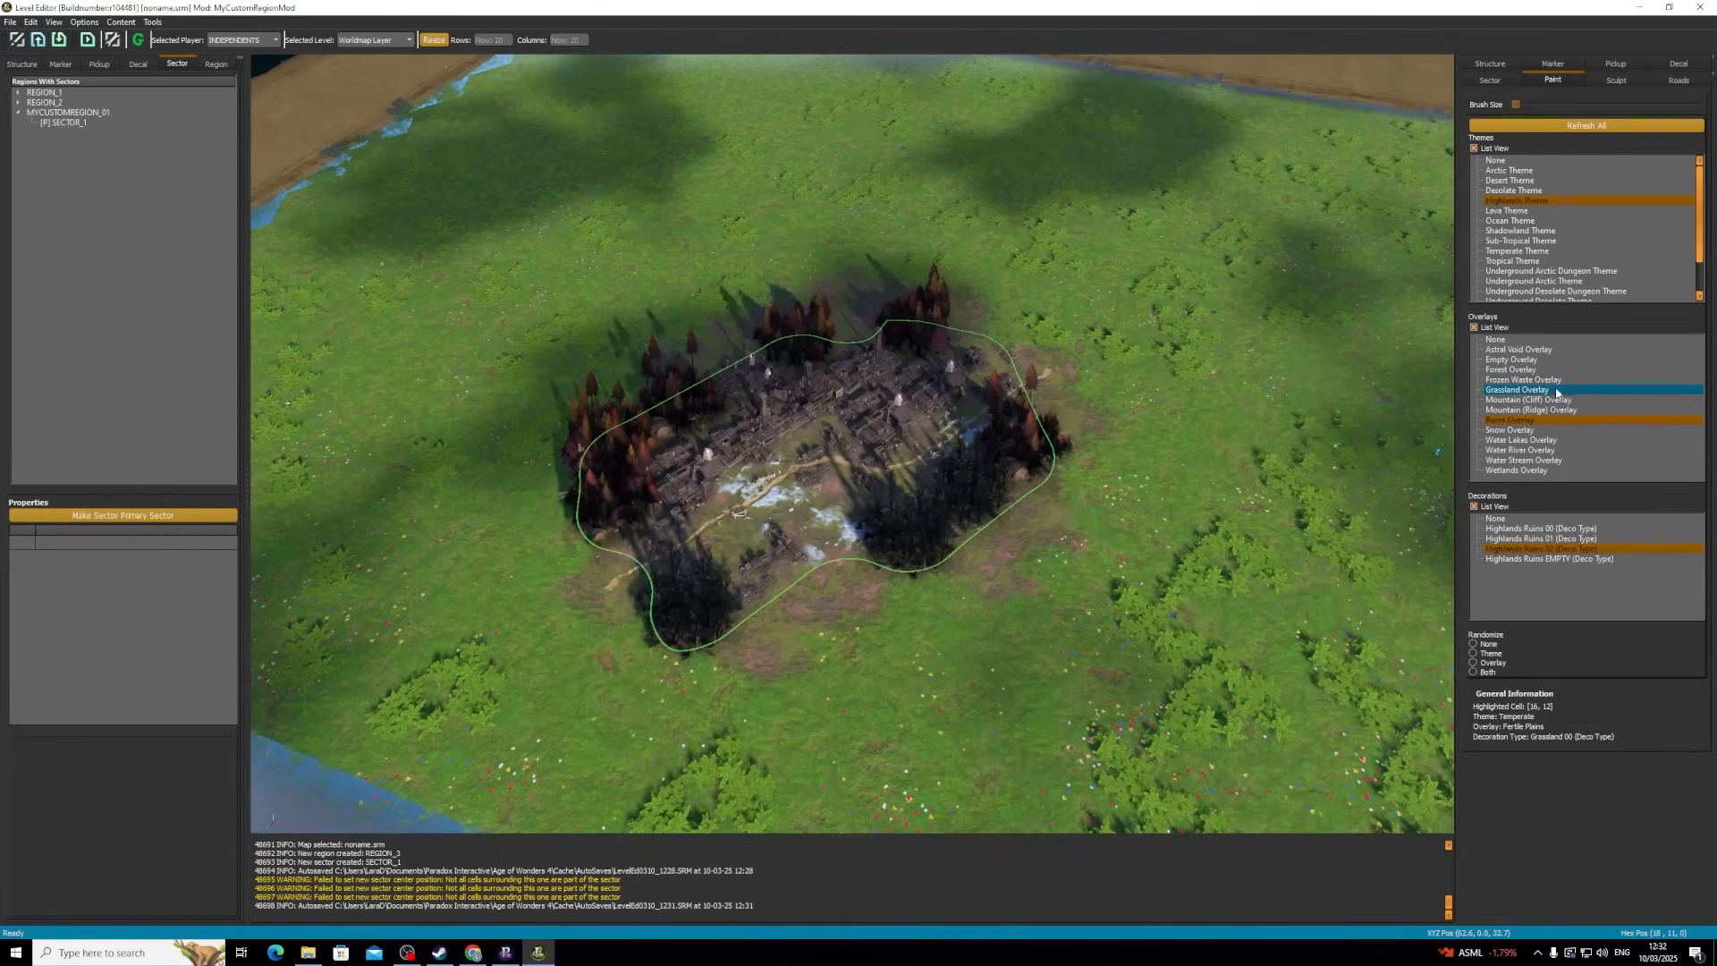
{"action": "left_click", "coordinate": [1529, 400]}
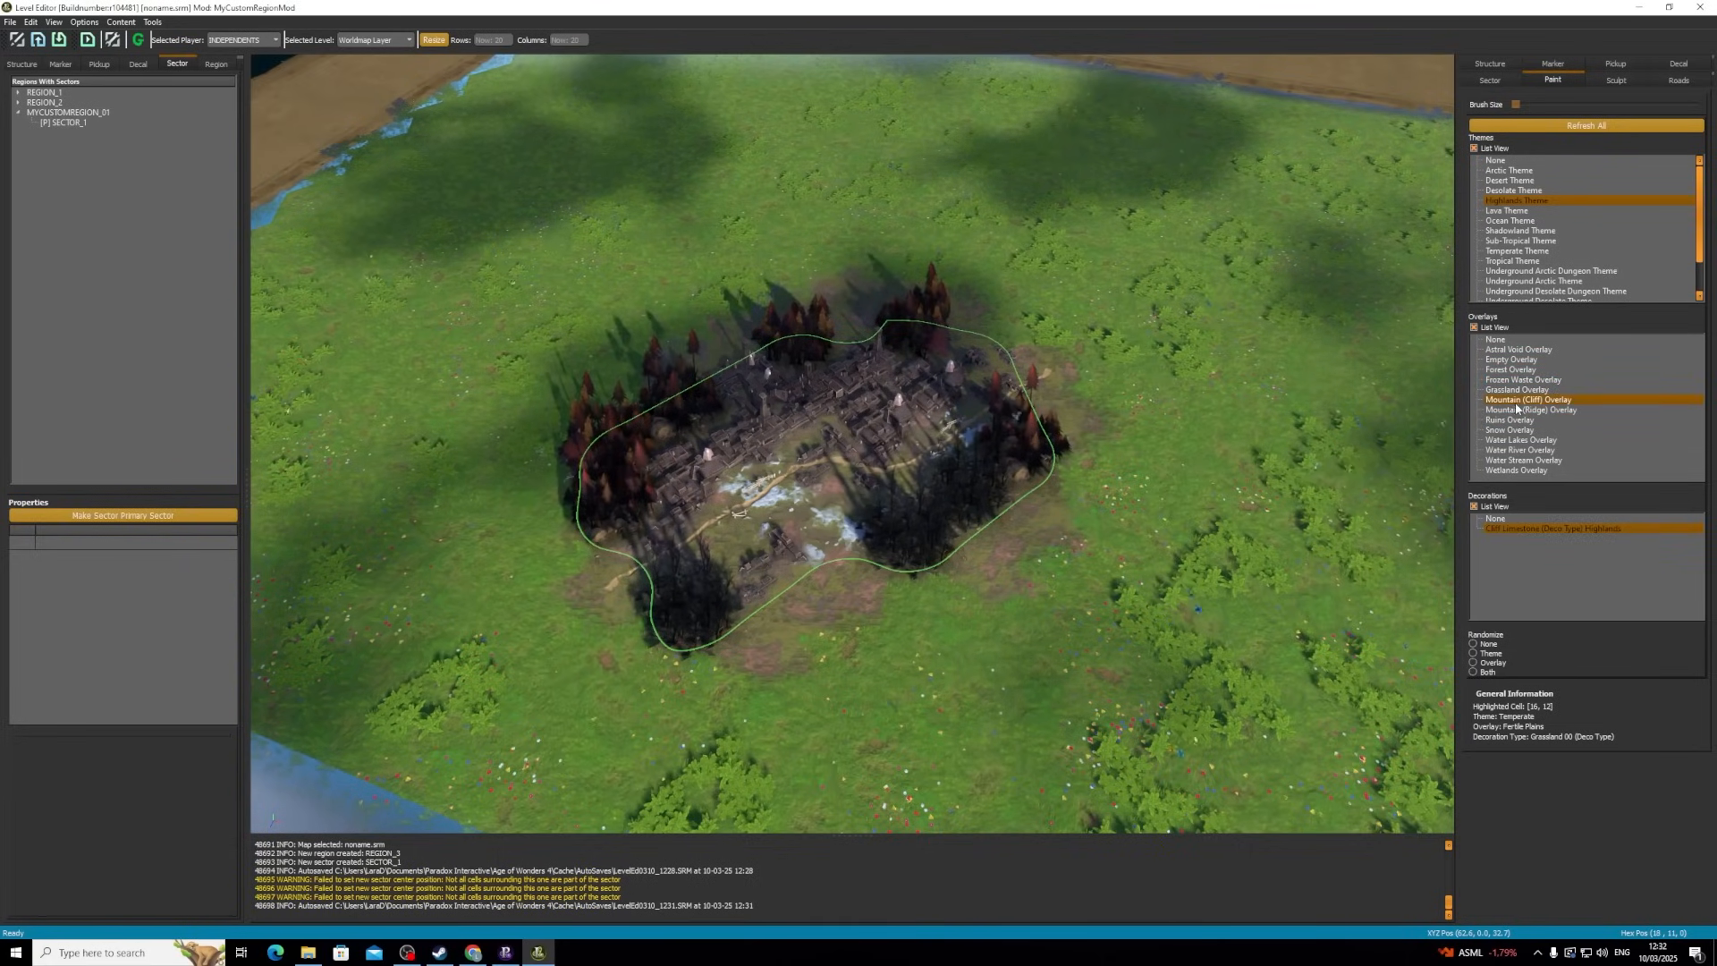
{"action": "left_click", "coordinate": [1540, 441]}
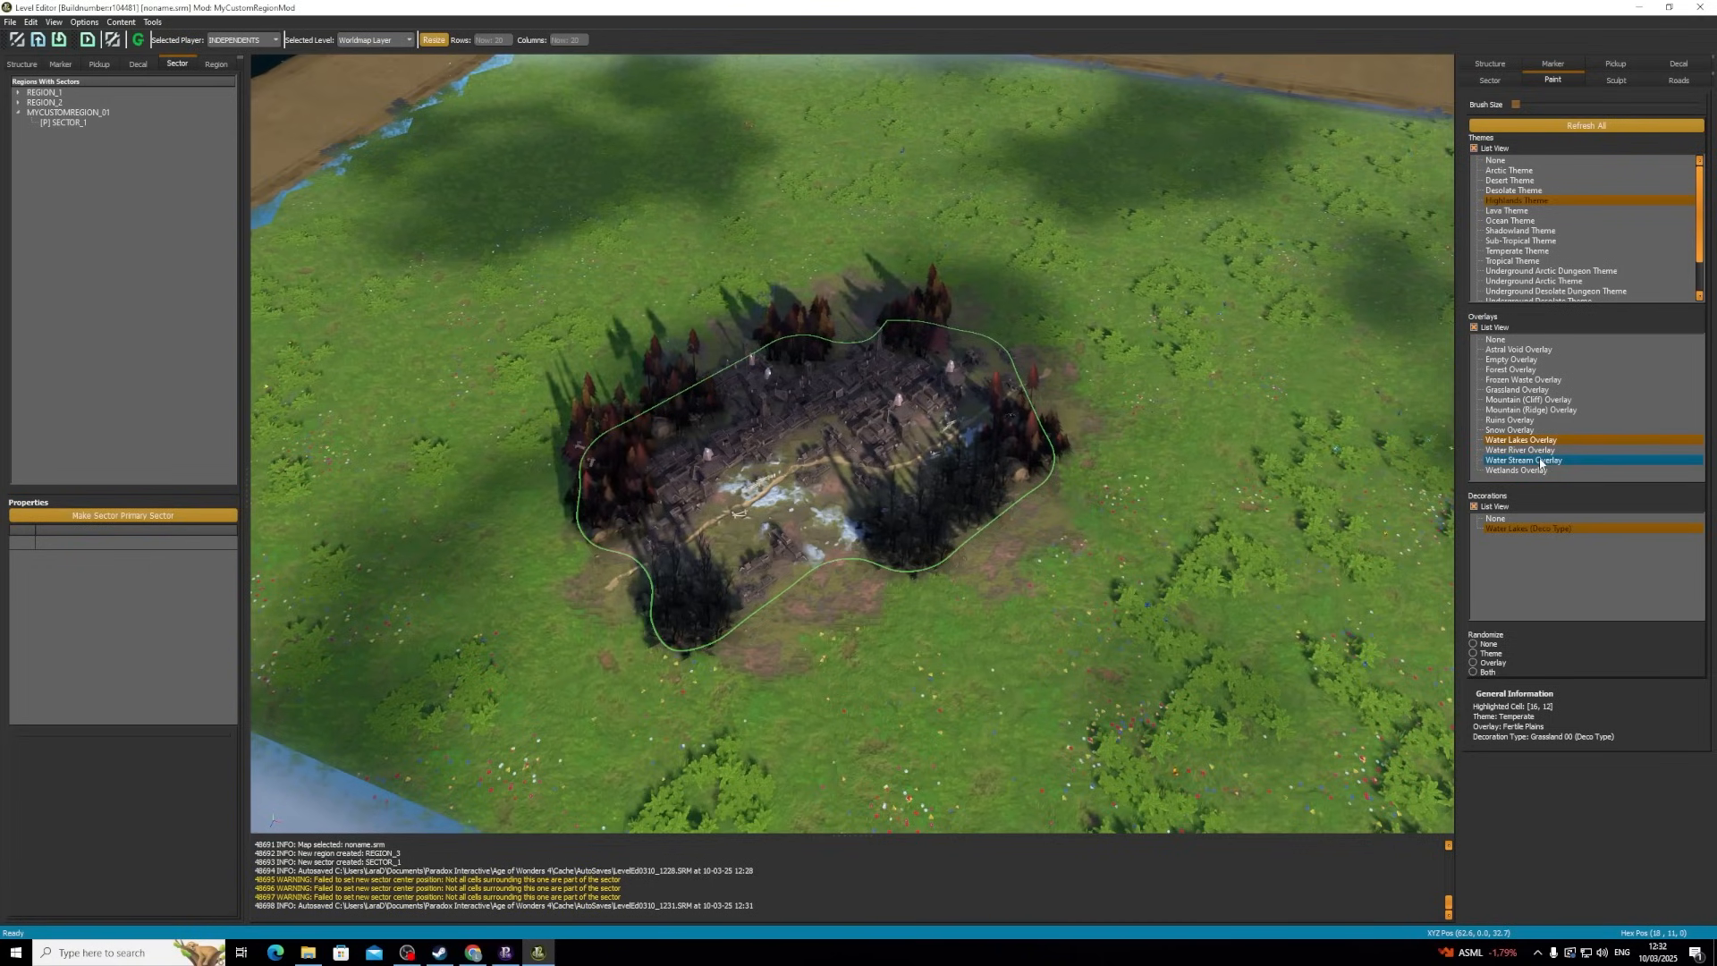
{"action": "left_click", "coordinate": [1532, 462]}
{"action": "left_click", "coordinate": [1521, 450]}
{"action": "left_click_drag", "start_coordinate": [1239, 487], "coordinate": [1220, 395]}
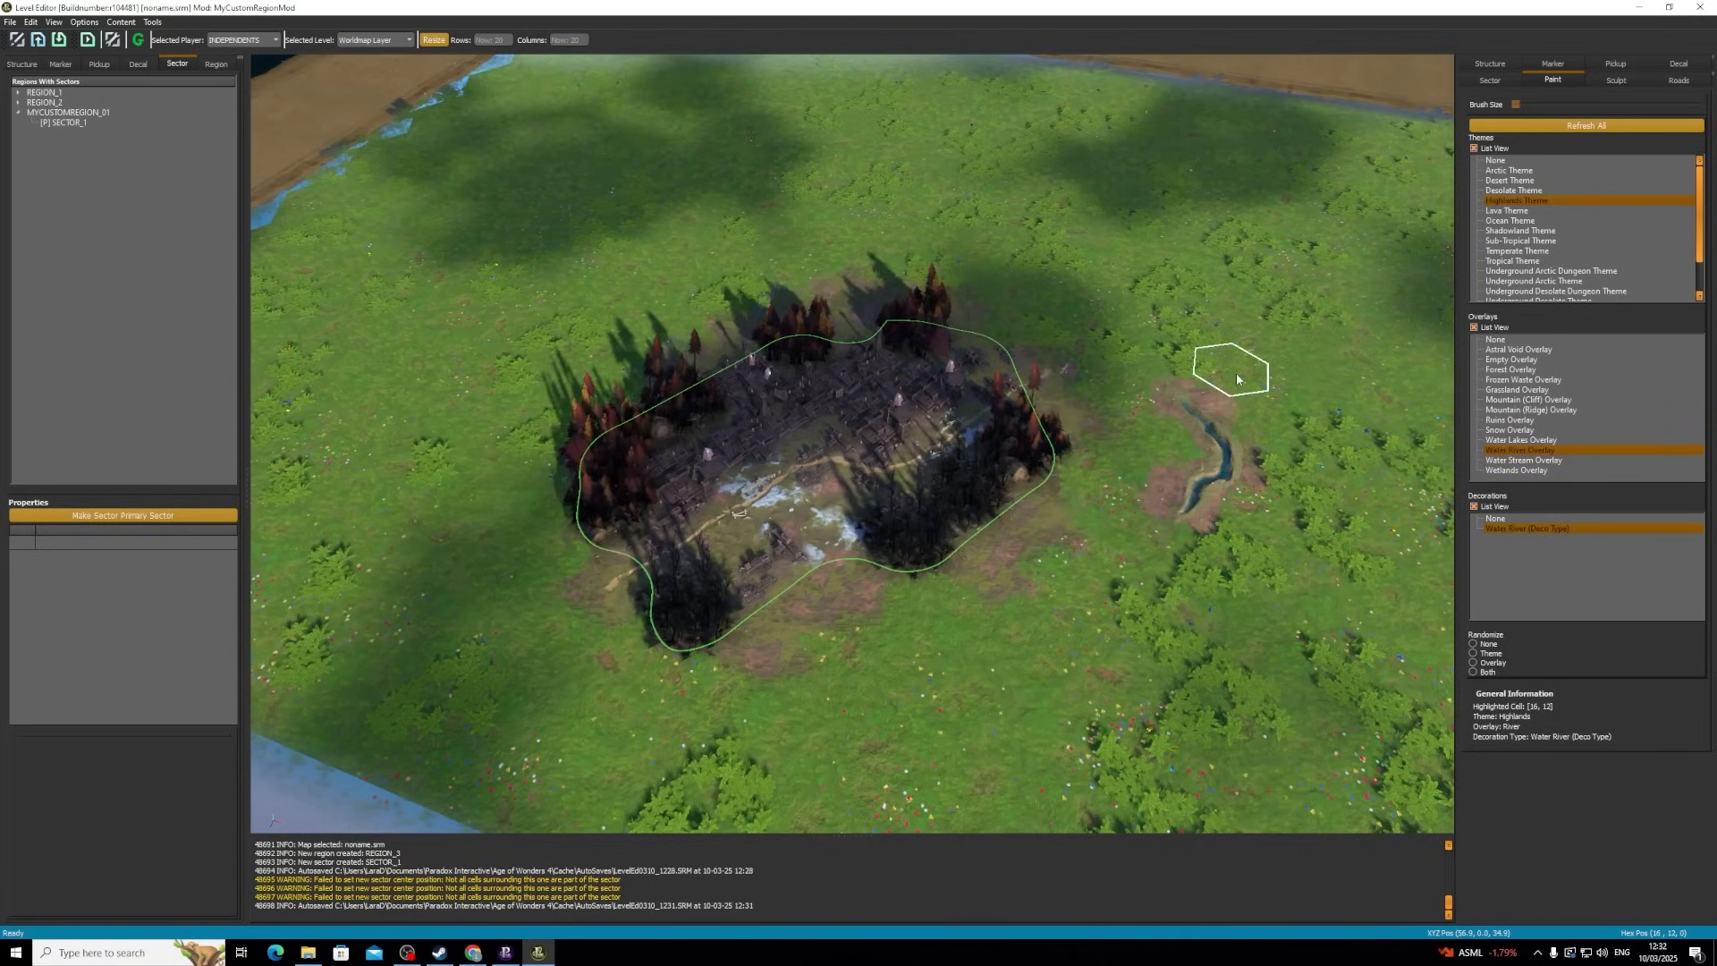
{"action": "scroll", "coordinate": [1239, 378], "scroll_direction": "up", "scroll_amount": 2}
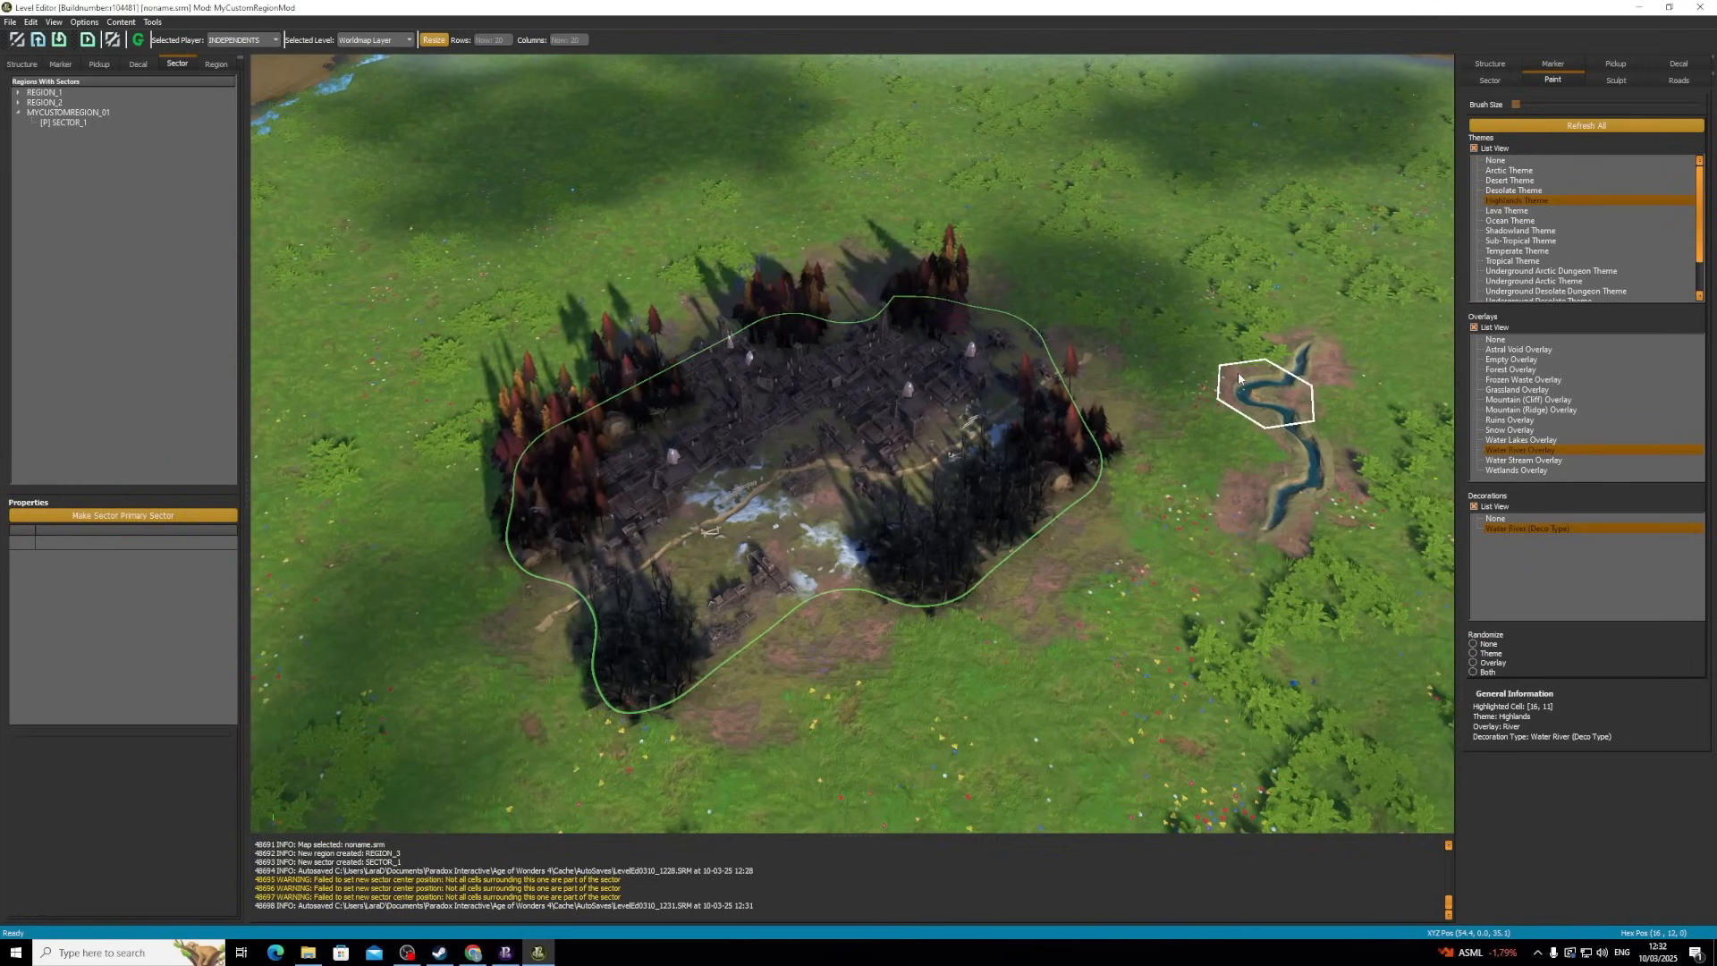
- Check the region export settings and the hexes covered by MYCUSTOMREGION_01, and return to the sector list
{"action": "left_click", "coordinate": [217, 64]}
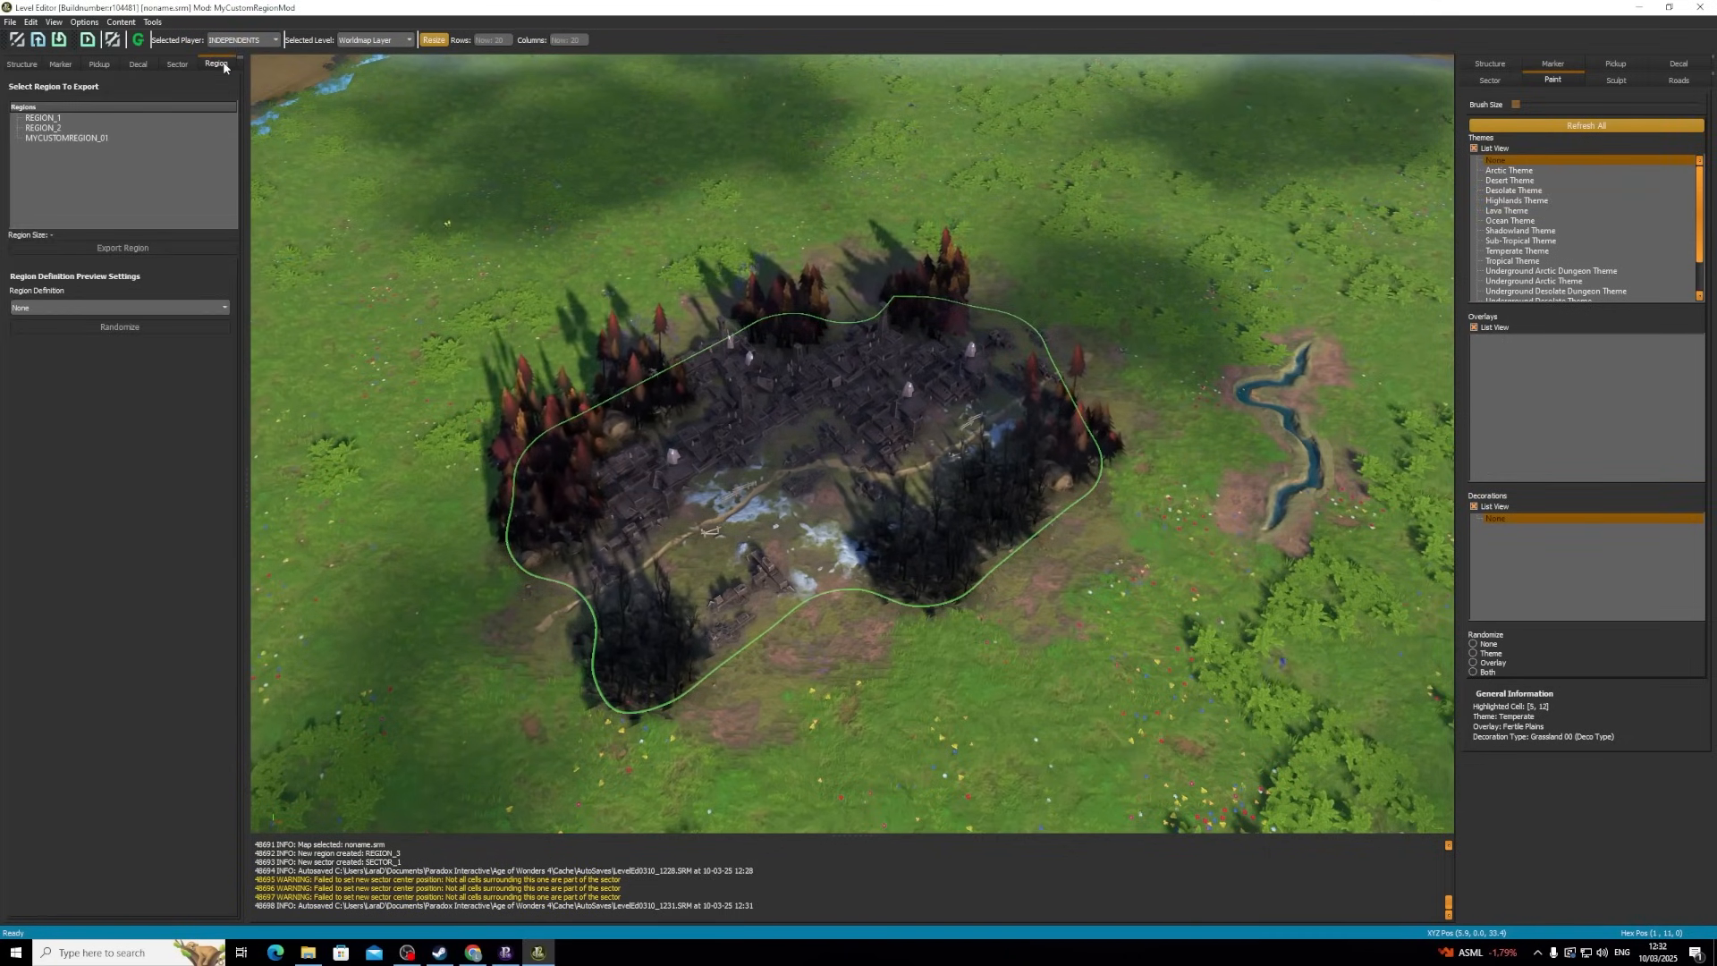
{"action": "left_click", "coordinate": [117, 137]}
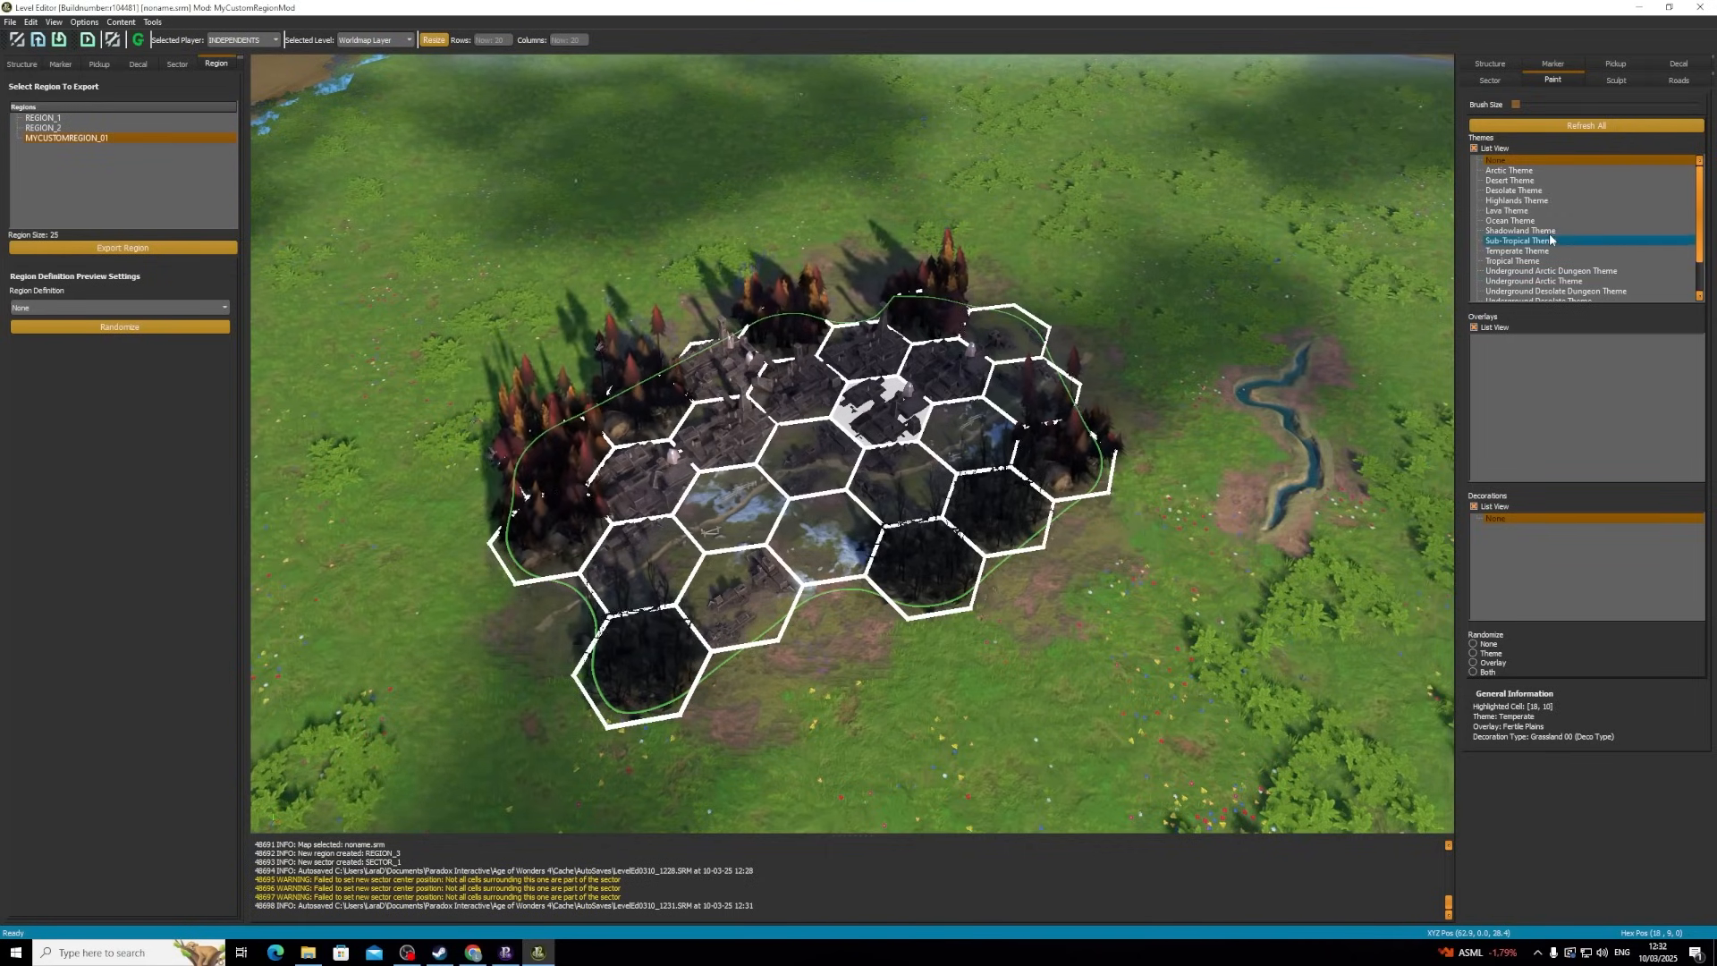
{"action": "left_click", "coordinate": [174, 65]}
- Paint a Highlands Mountain (Ridge) Overlay range at the northern end of the river, outside the sector
{"action": "left_click", "coordinate": [1556, 80]}
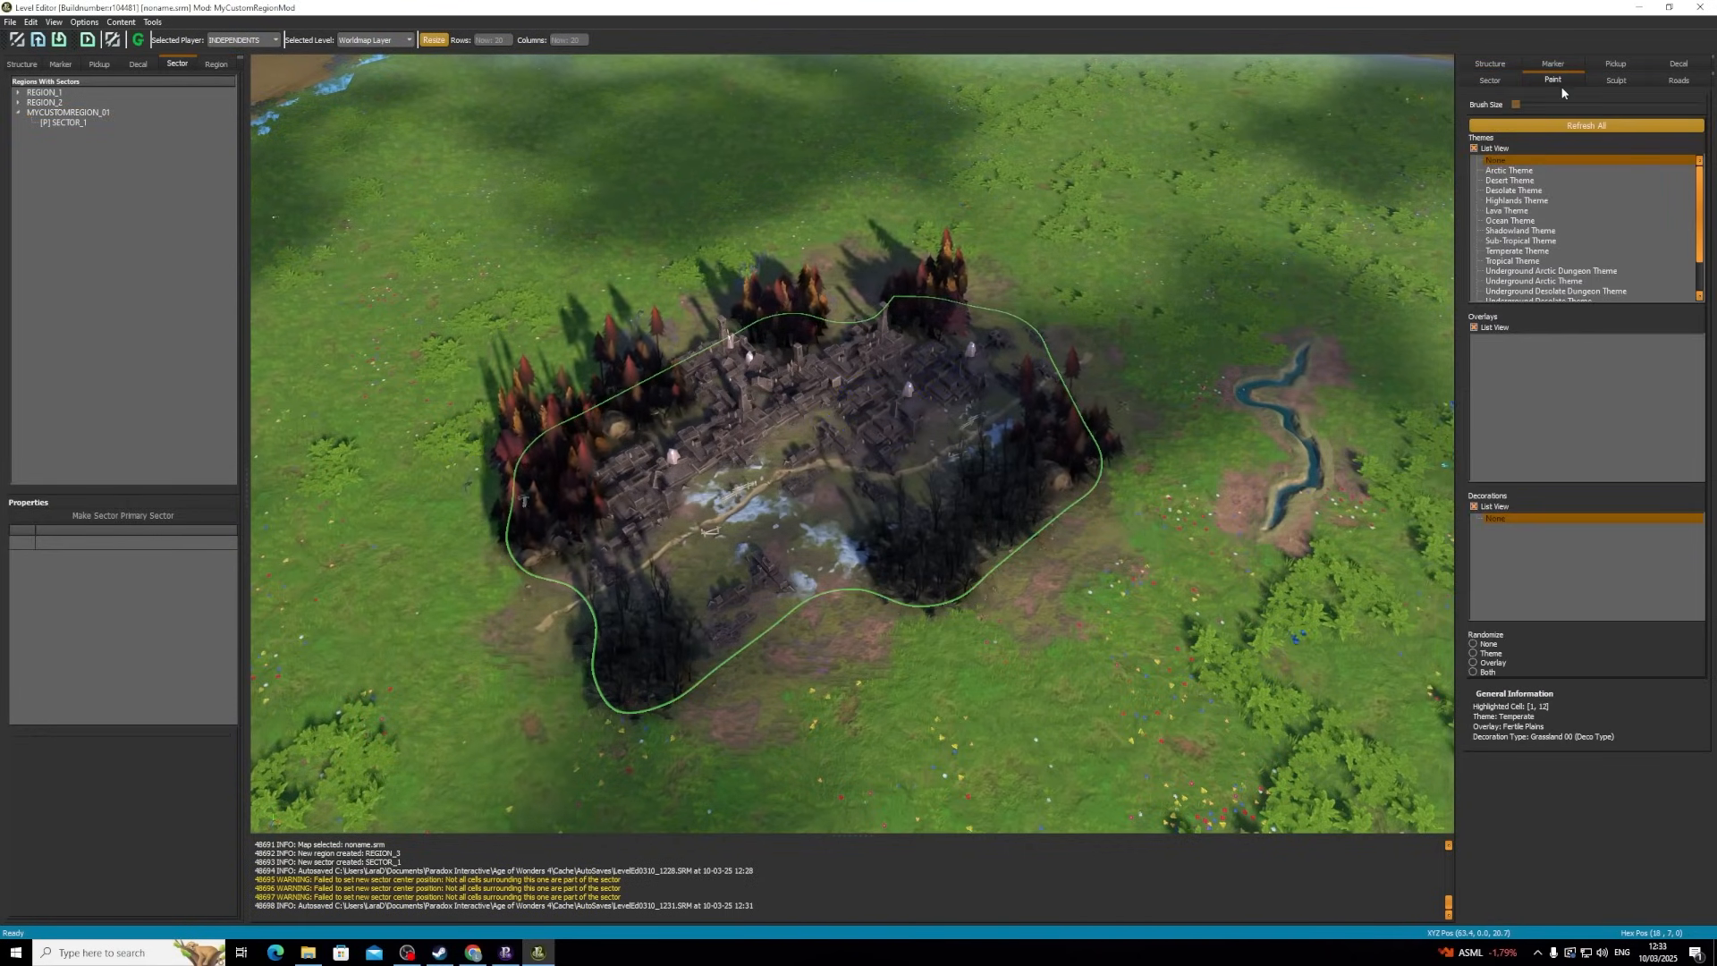
{"action": "left_click", "coordinate": [1528, 173]}
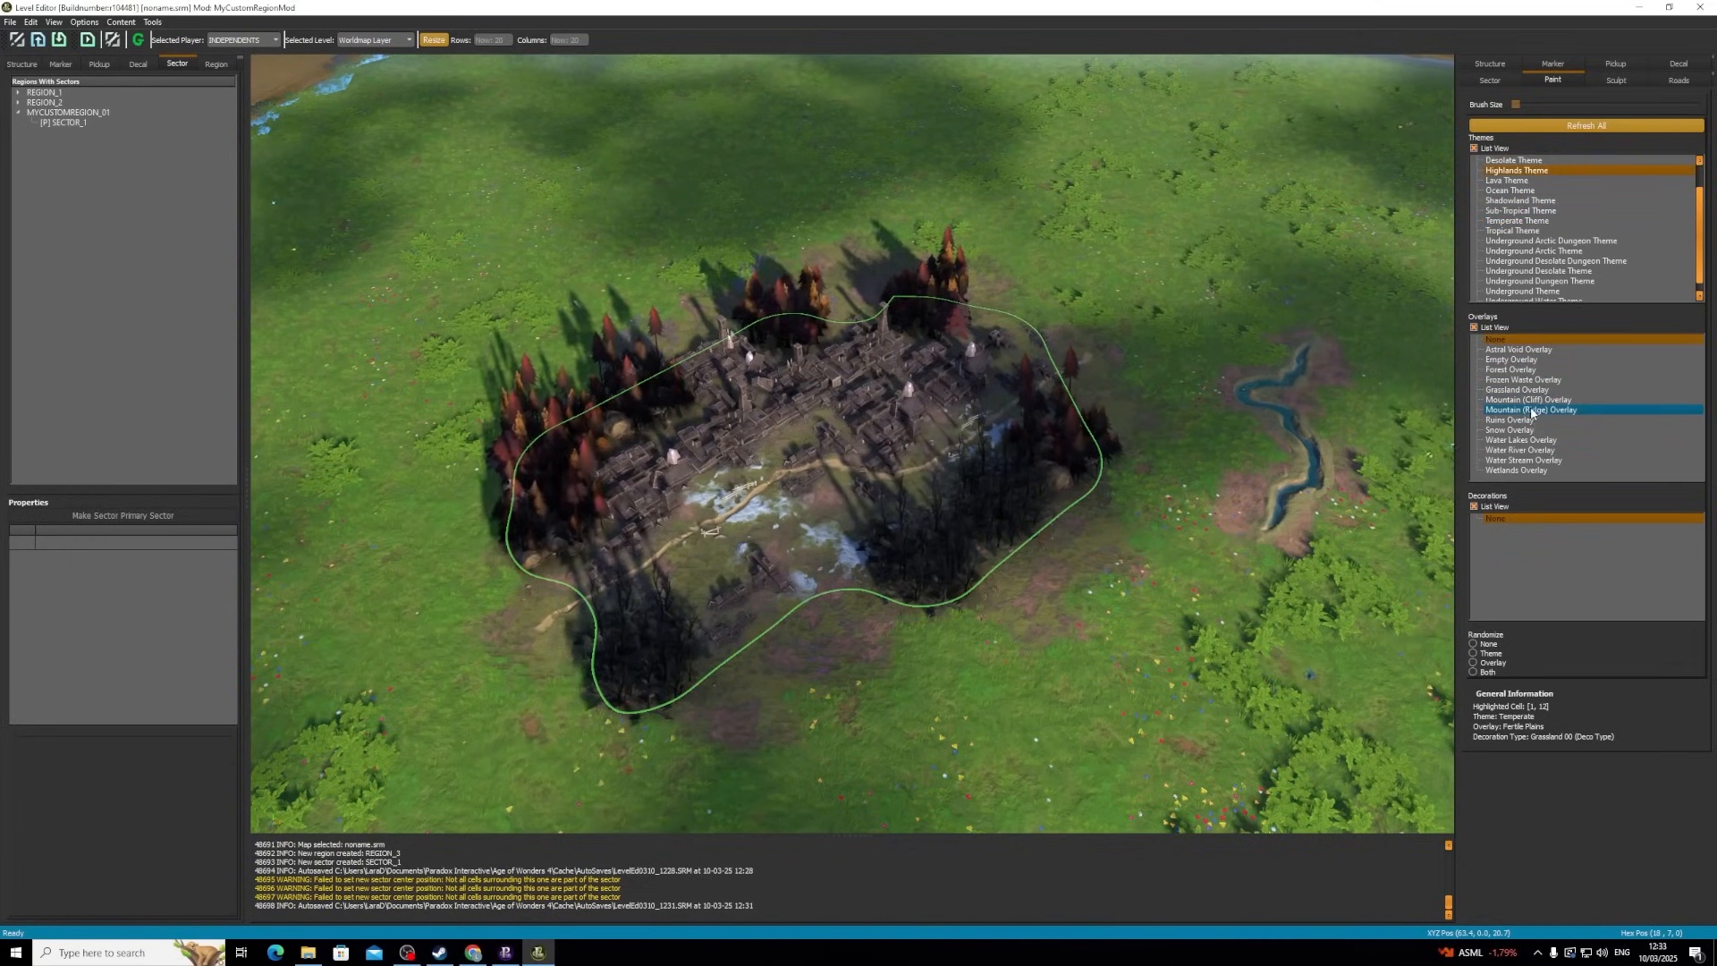
{"action": "left_click", "coordinate": [1539, 411]}
{"action": "mouse_move", "coordinate": [1272, 305]}
{"action": "left_mouse_down"}
{"action": "mouse_move", "coordinate": [1252, 242]}
{"action": "mouse_move", "coordinate": [1335, 283]}
{"action": "mouse_move", "coordinate": [1341, 308]}
{"action": "mouse_move", "coordinate": [1239, 312]}
{"action": "mouse_move", "coordinate": [1310, 358]}
{"action": "mouse_move", "coordinate": [1404, 282]}
{"action": "mouse_move", "coordinate": [1311, 358]}
{"action": "mouse_move", "coordinate": [1408, 309]}
{"action": "mouse_move", "coordinate": [1409, 271]}
{"action": "mouse_move", "coordinate": [1369, 215]}
{"action": "left_mouse_up"}
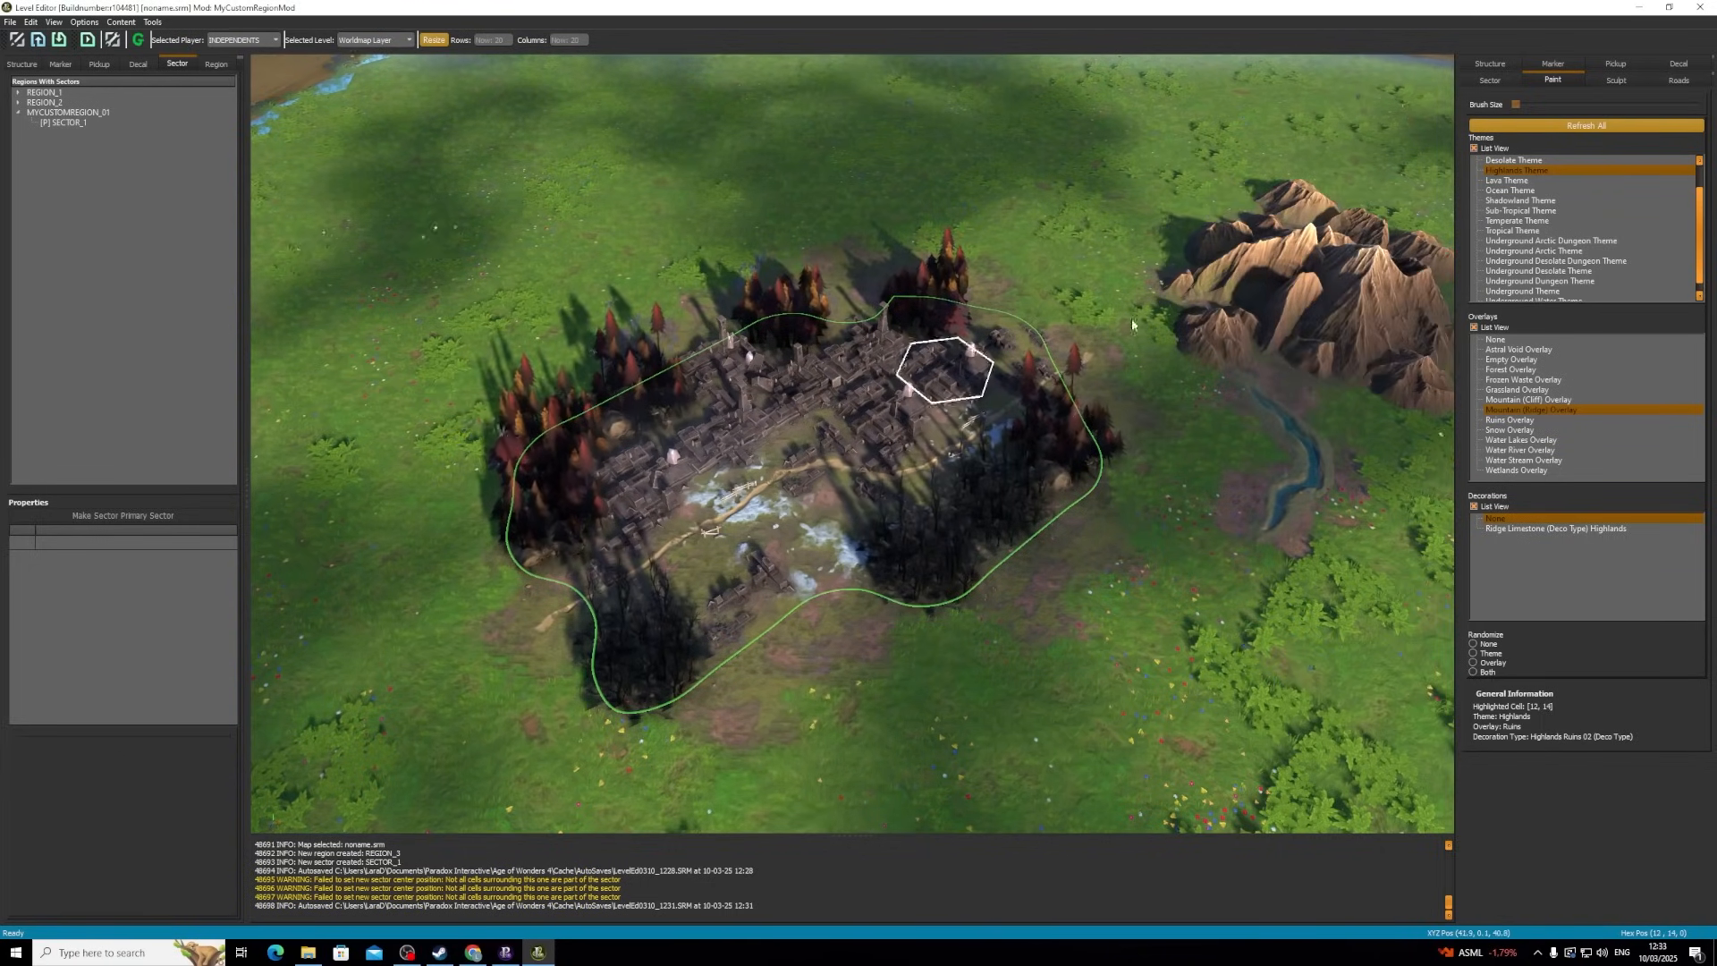
{"action": "scroll", "coordinate": [1278, 308], "scroll_direction": "down", "scroll_amount": 1}
{"action": "key", "text": "d"}
{"action": "scroll", "coordinate": [1147, 354], "scroll_direction": "up", "scroll_amount": 1}
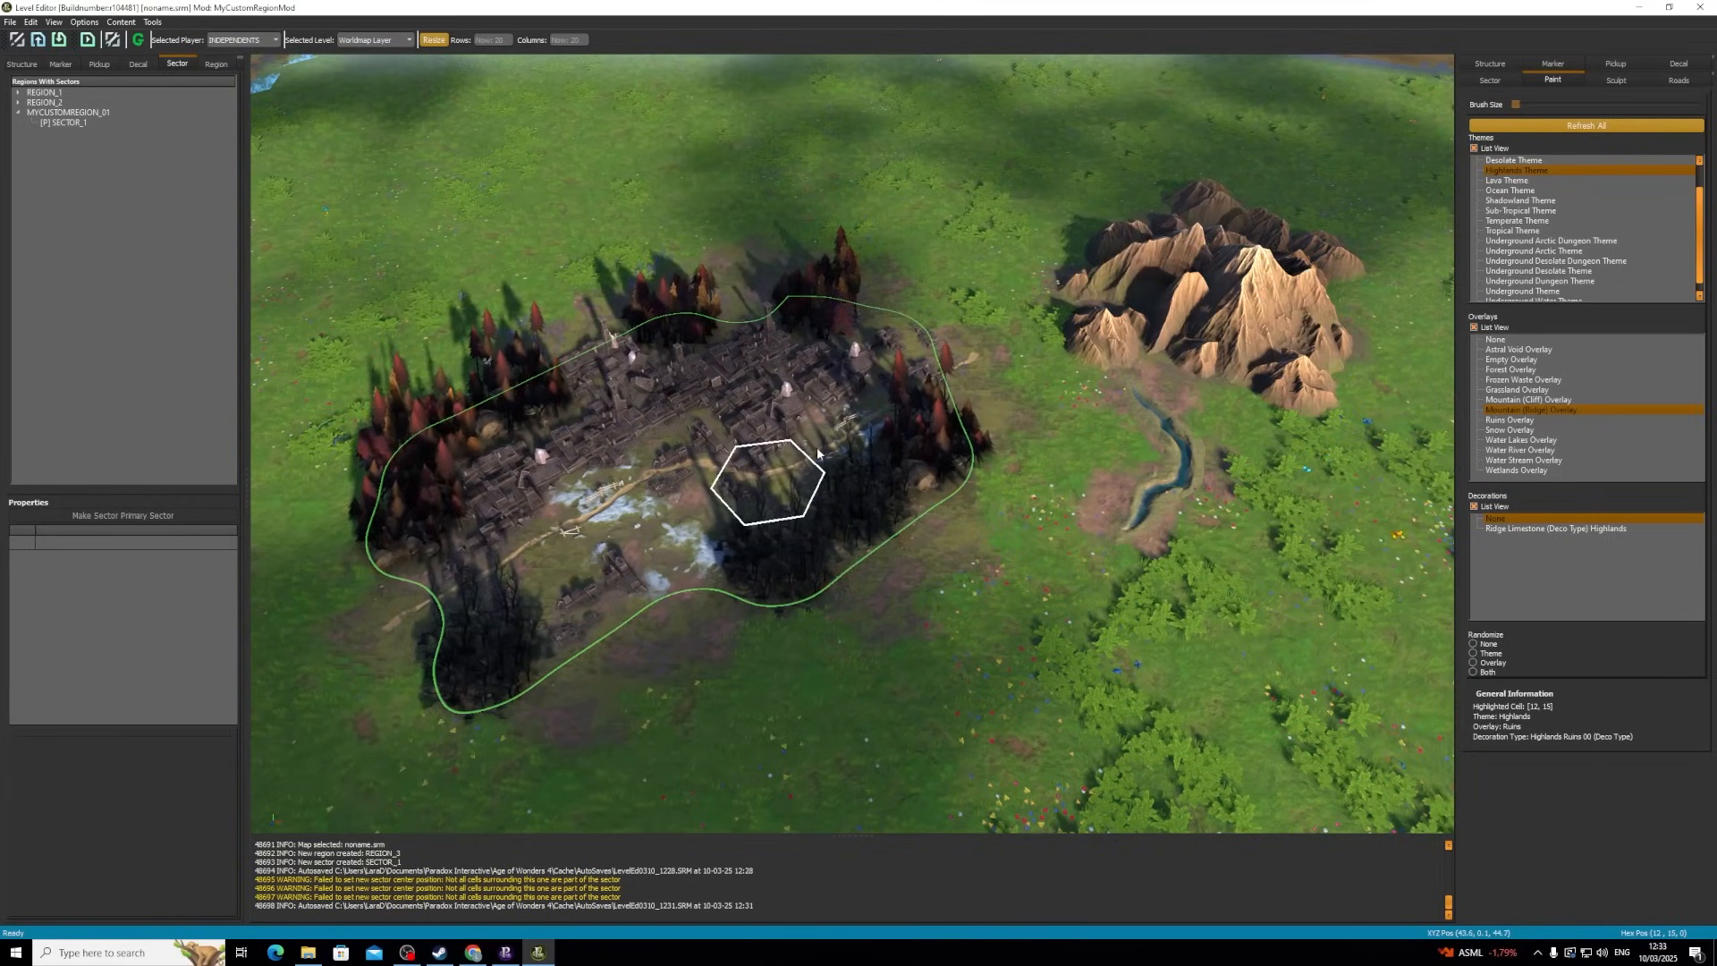
- Paint the Astral Void Overlay with the Astral Void decoration on three adjacent hexes in the northwest of the sector
{"action": "left_click", "coordinate": [1511, 349]}
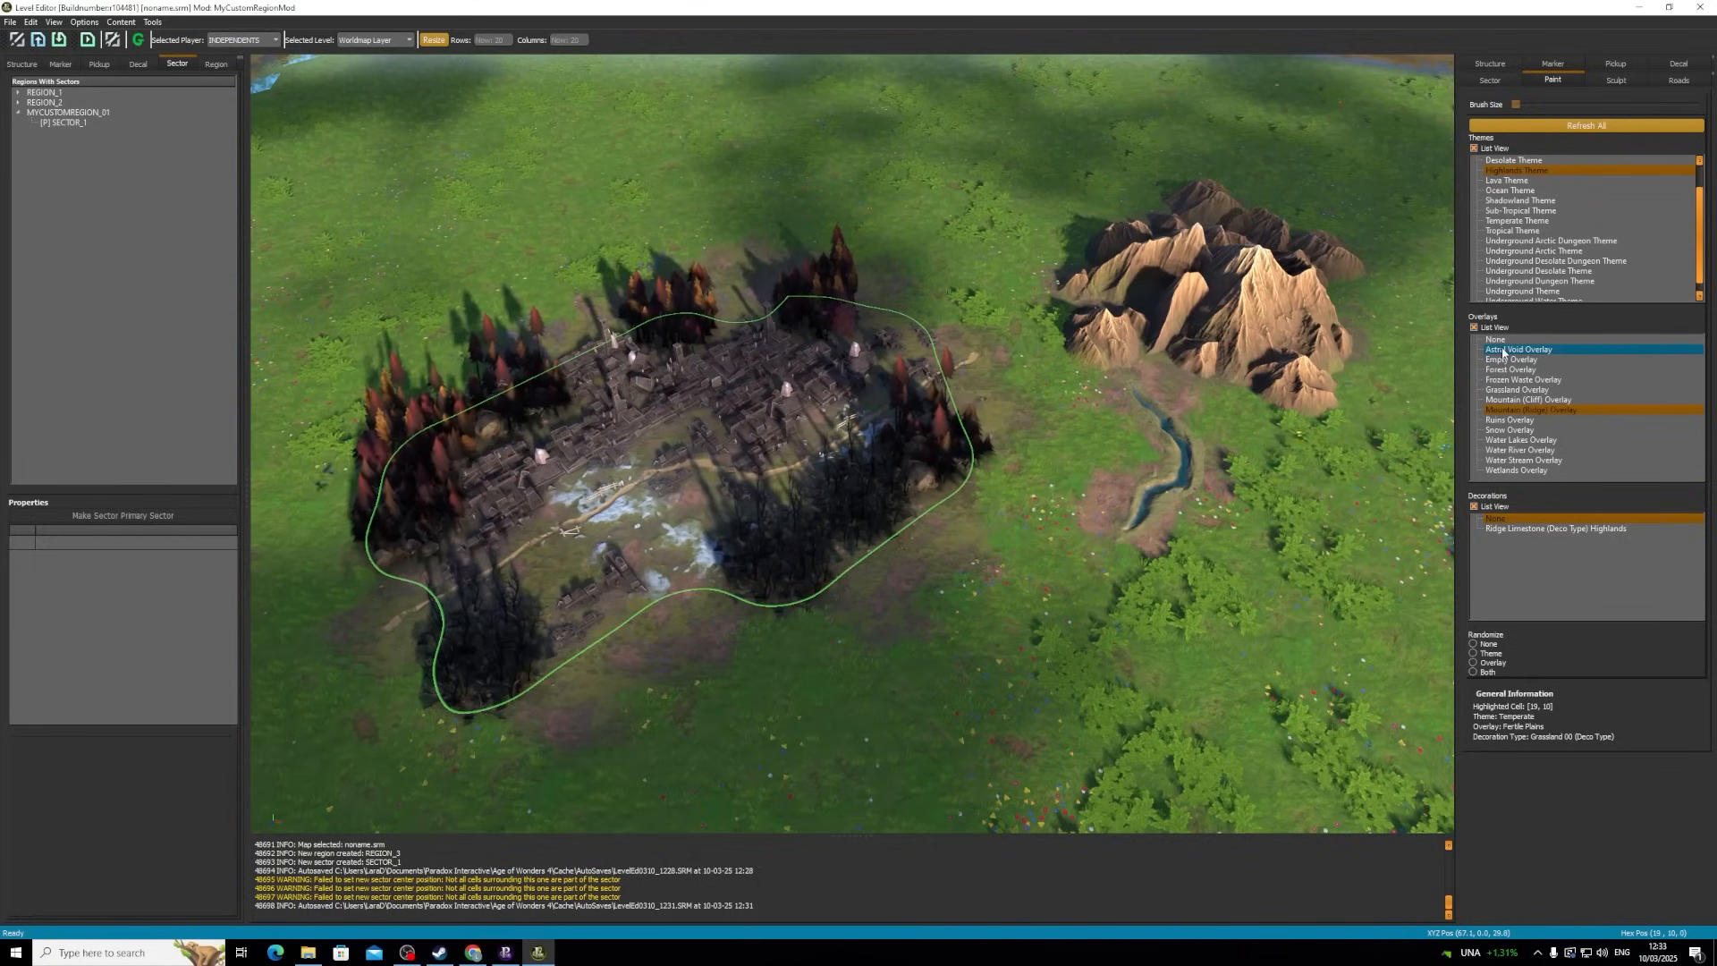
{"action": "left_click", "coordinate": [1508, 351]}
{"action": "left_click", "coordinate": [1524, 529]}
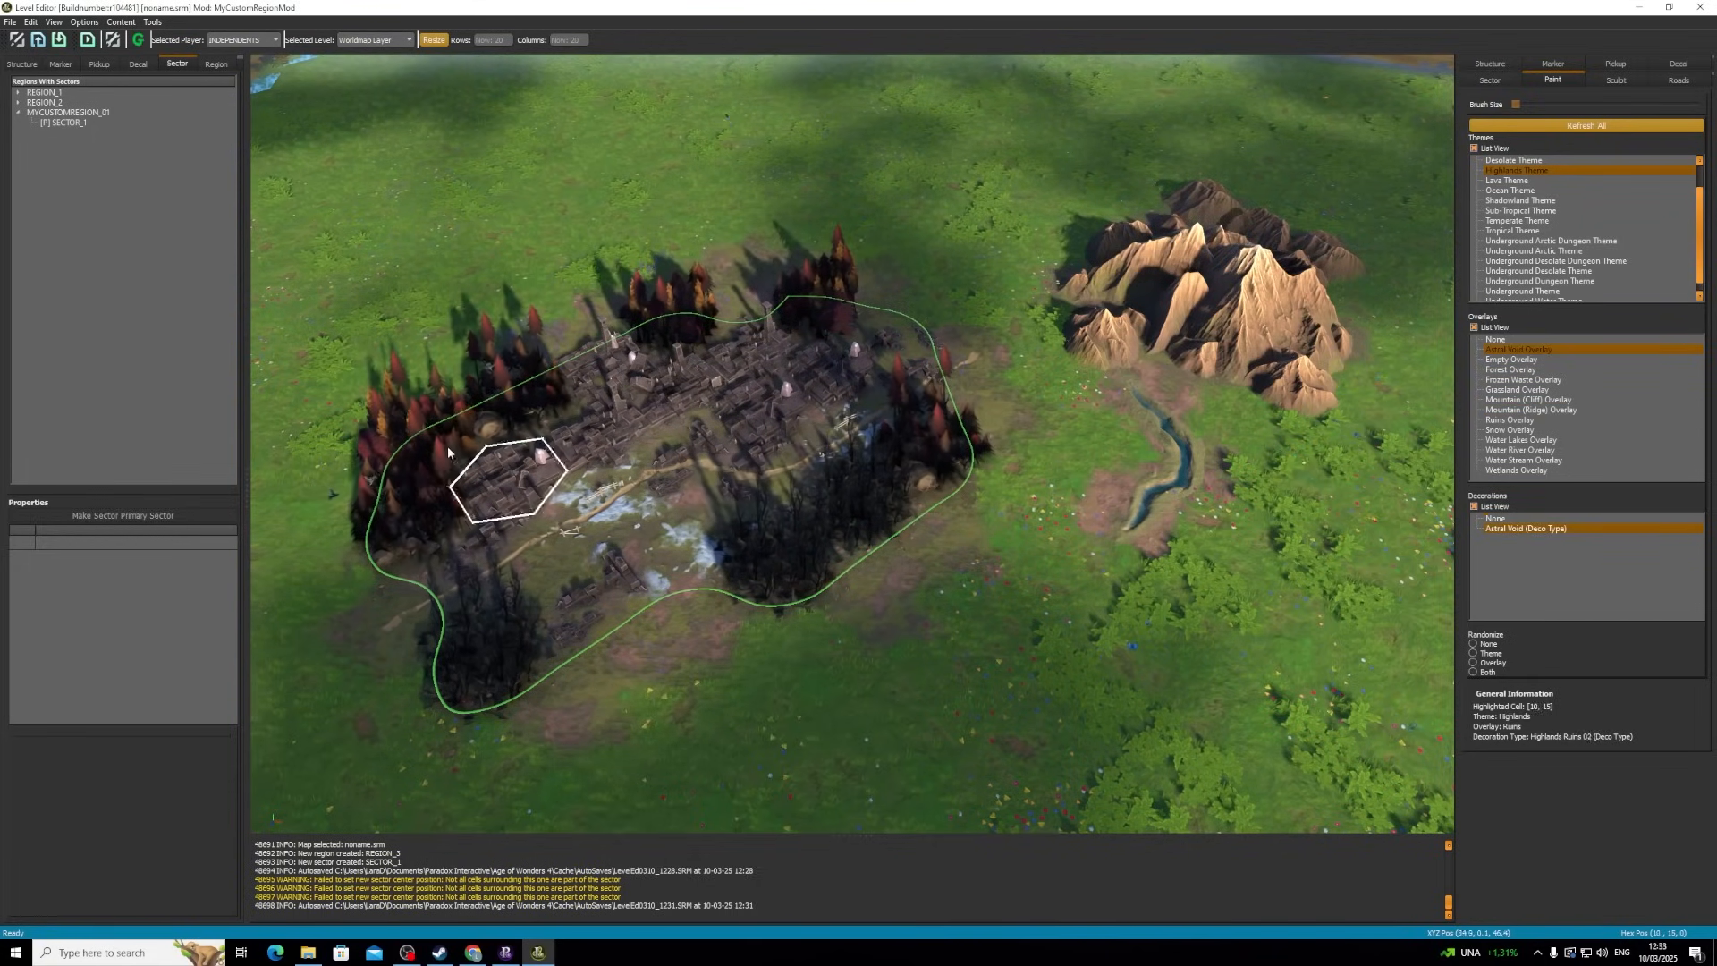
{"action": "left_click", "coordinate": [510, 480]}
{"action": "left_click", "coordinate": [577, 442]}
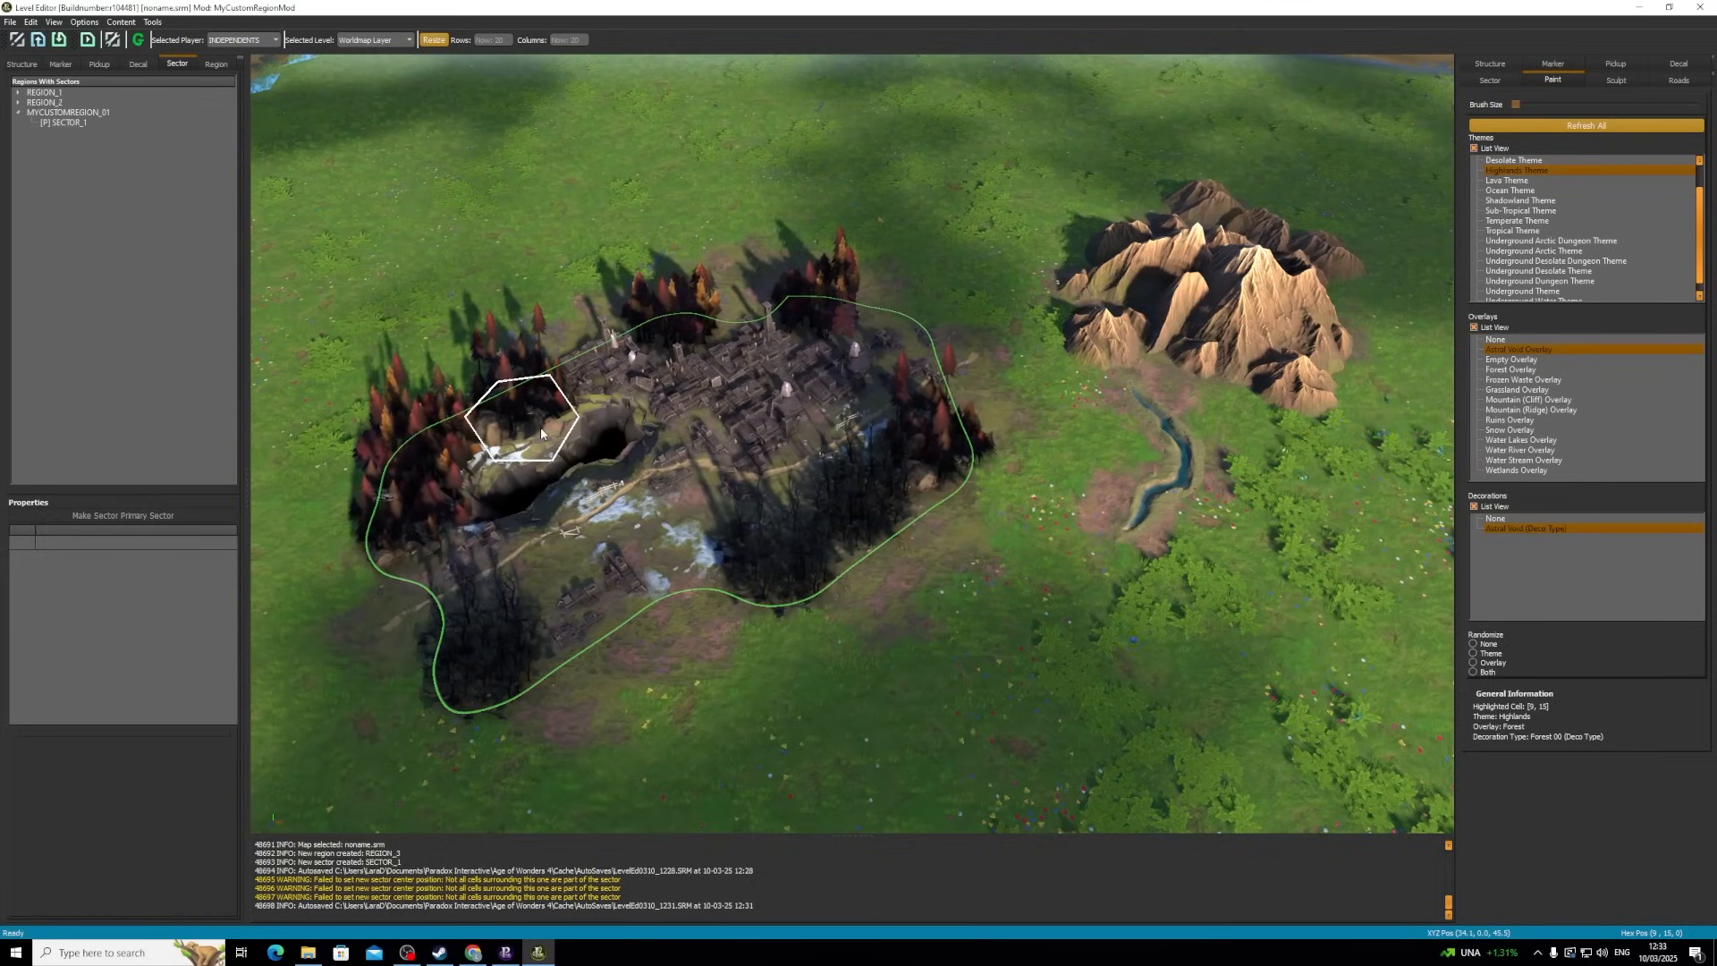
{"action": "left_click", "coordinate": [540, 427]}
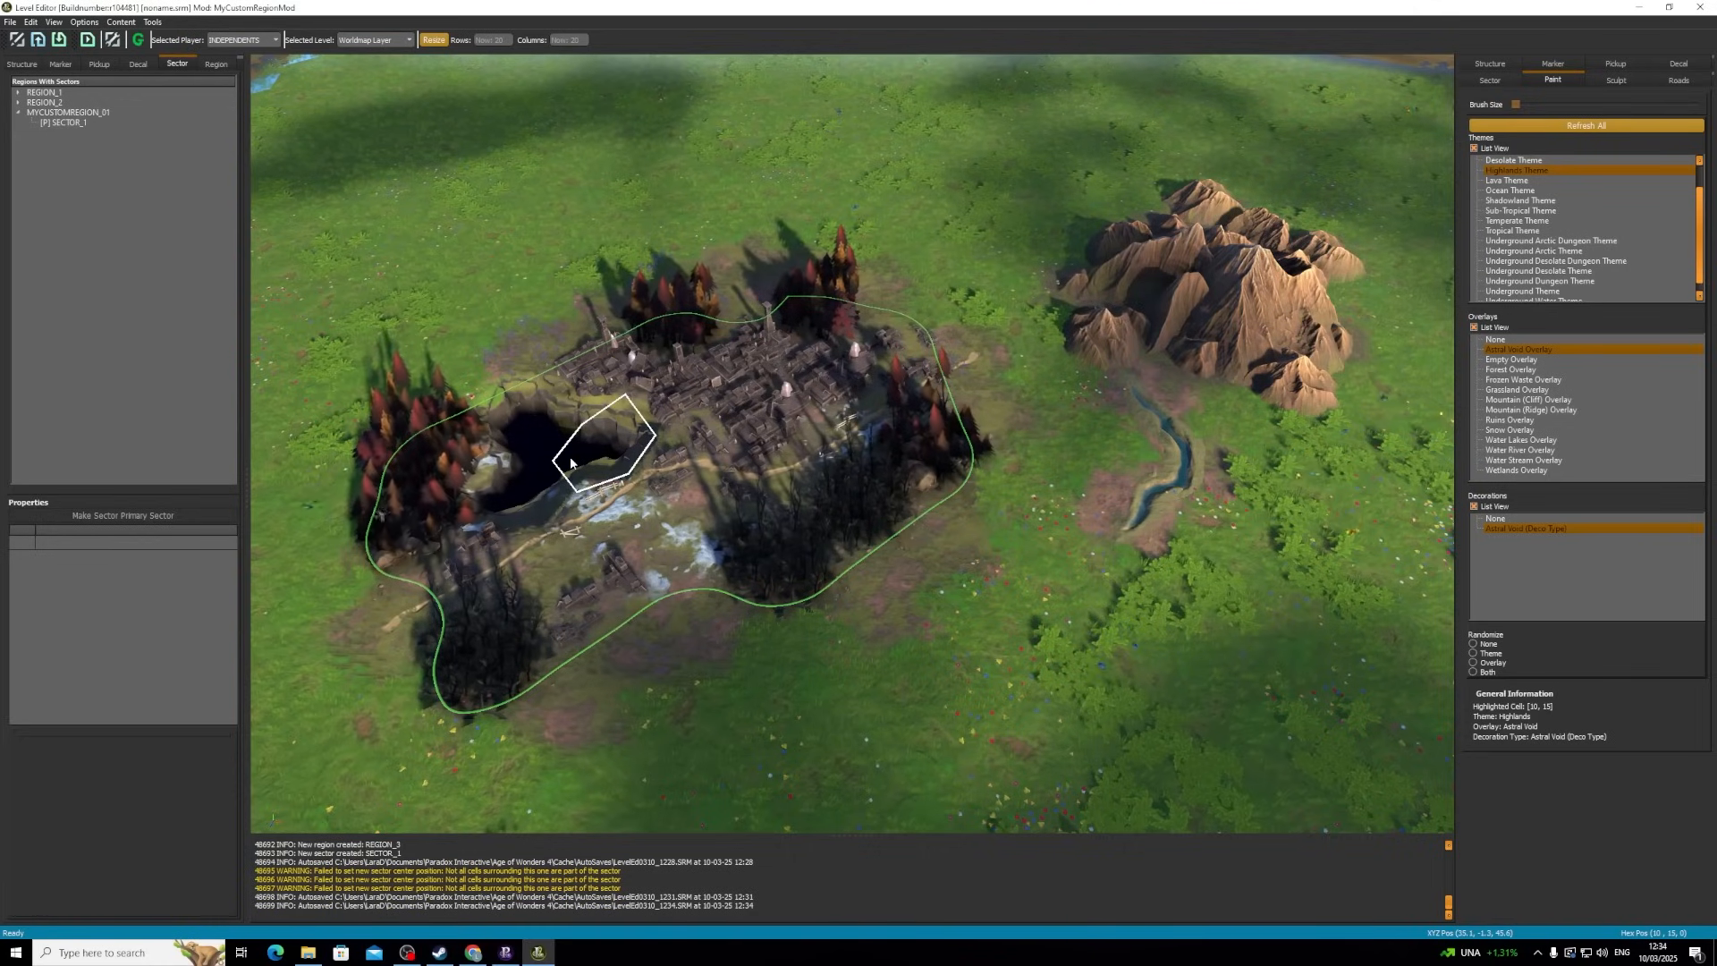
- Switch to the Underground Layer and create a new sector around a cavern floor hex near the middle of the view
{"action": "left_click", "coordinate": [380, 39]}
{"action": "left_click", "coordinate": [387, 60]}
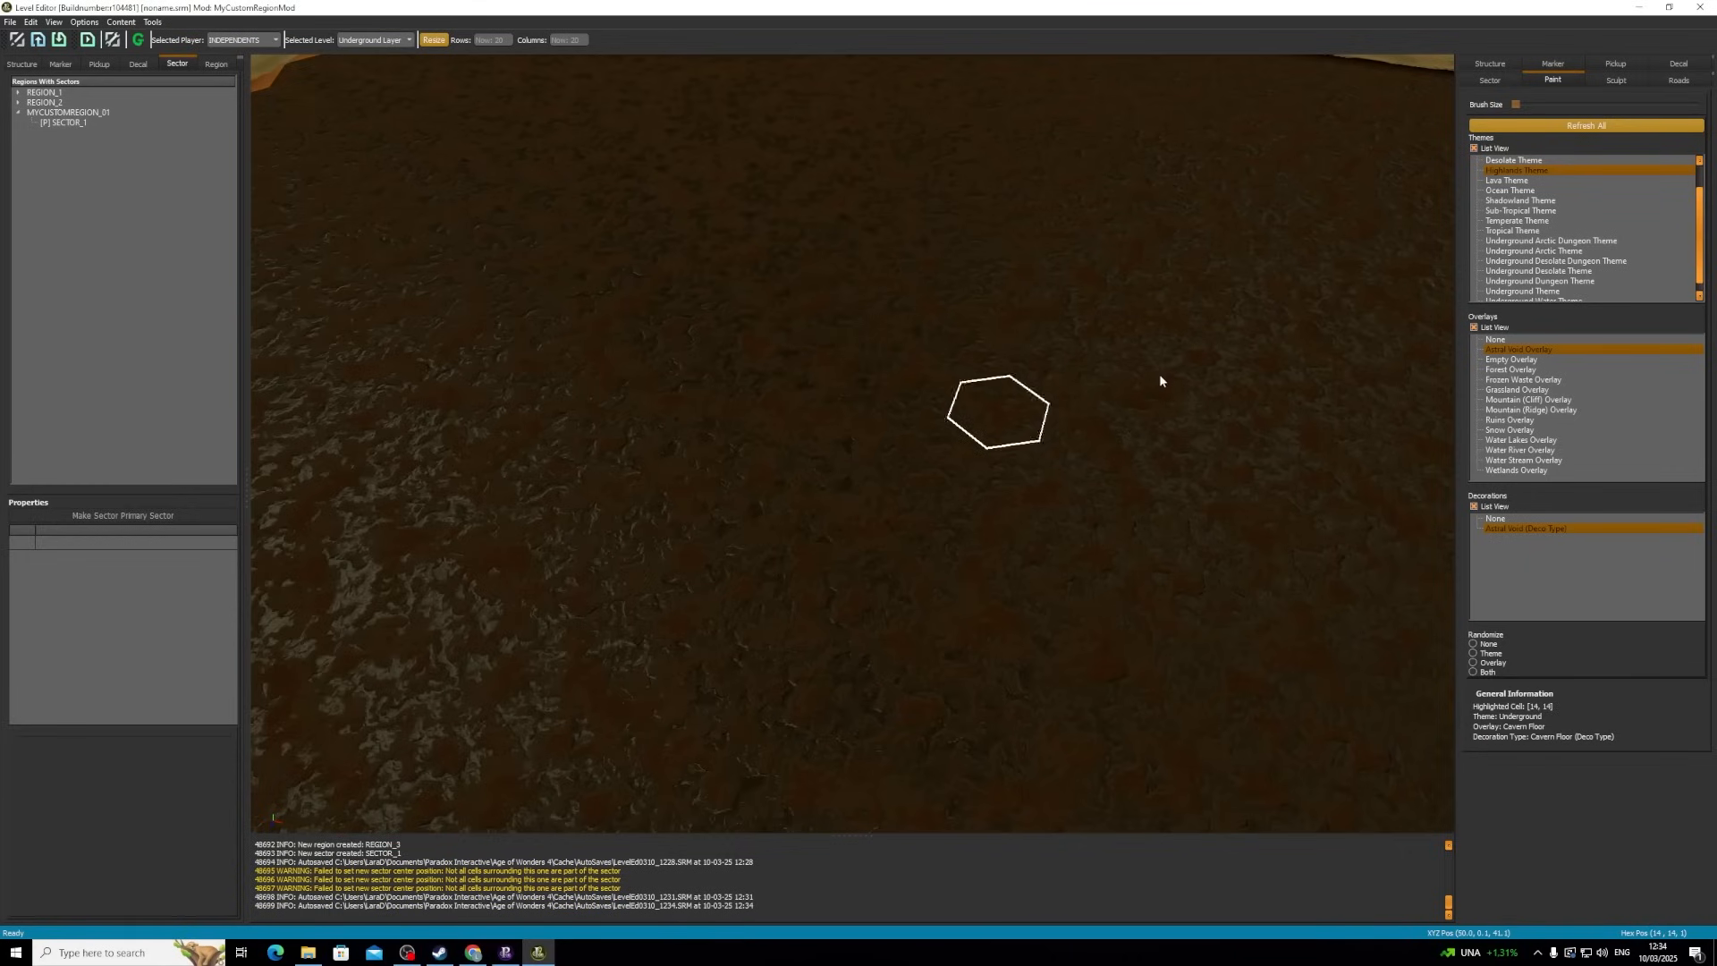
{"action": "scroll", "coordinate": [1544, 237], "scroll_direction": "down", "scroll_amount": 1}
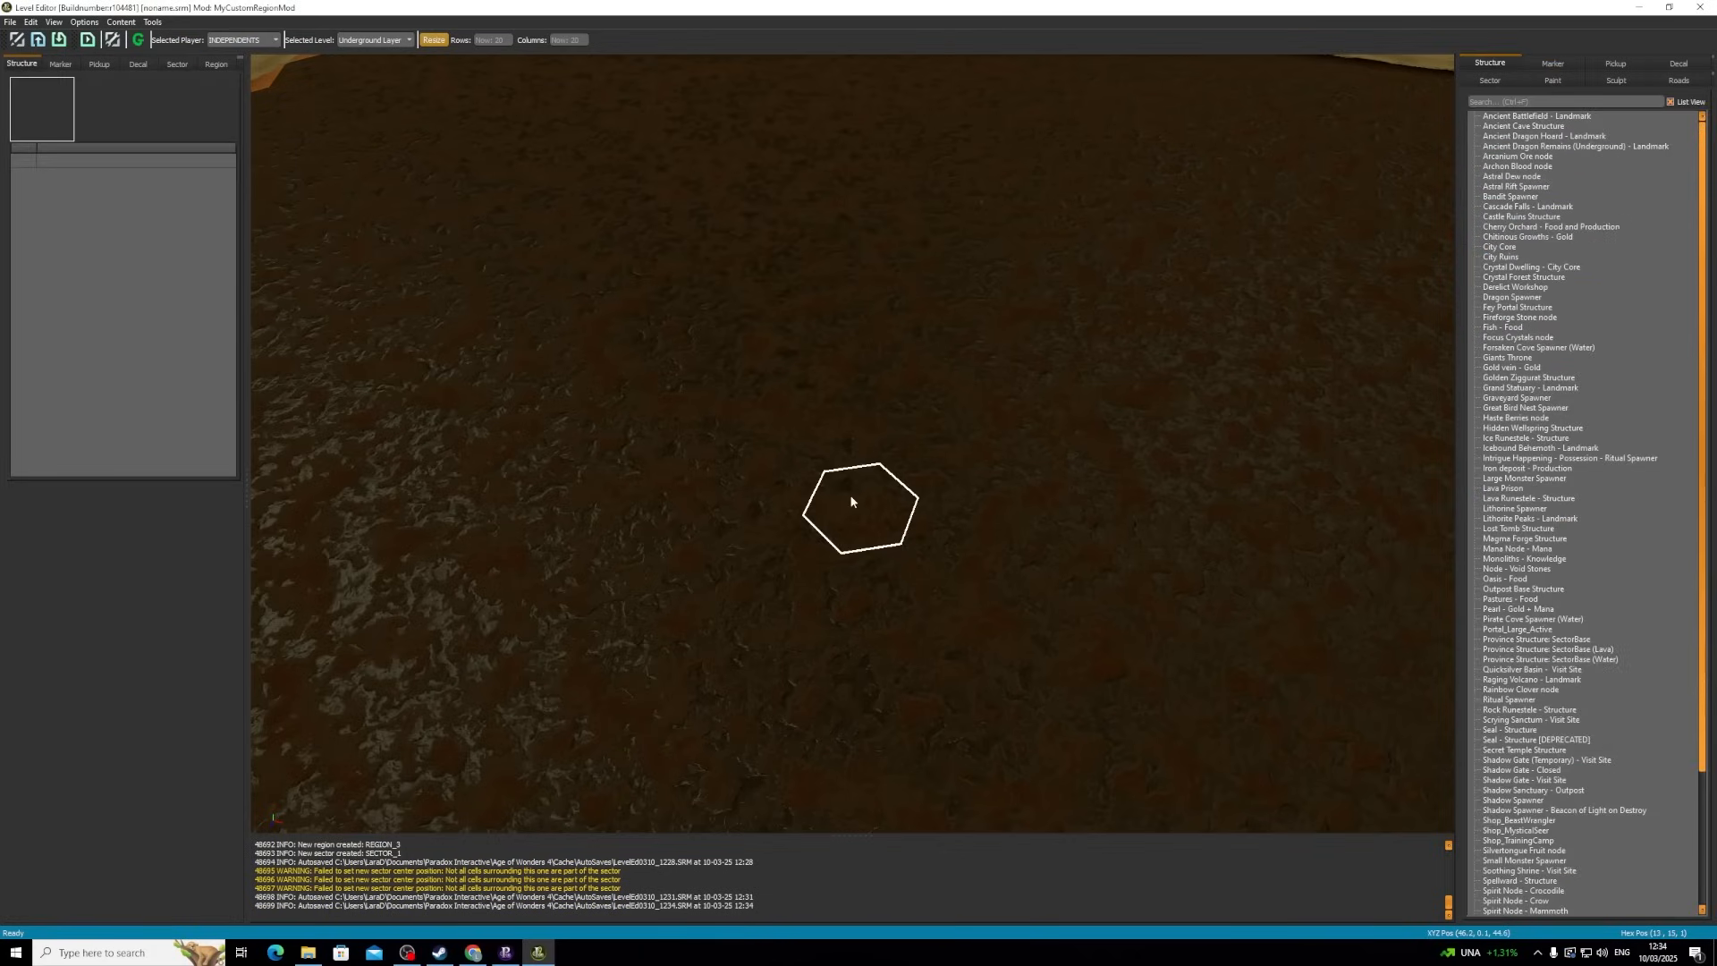
{"action": "left_click", "coordinate": [850, 502]}
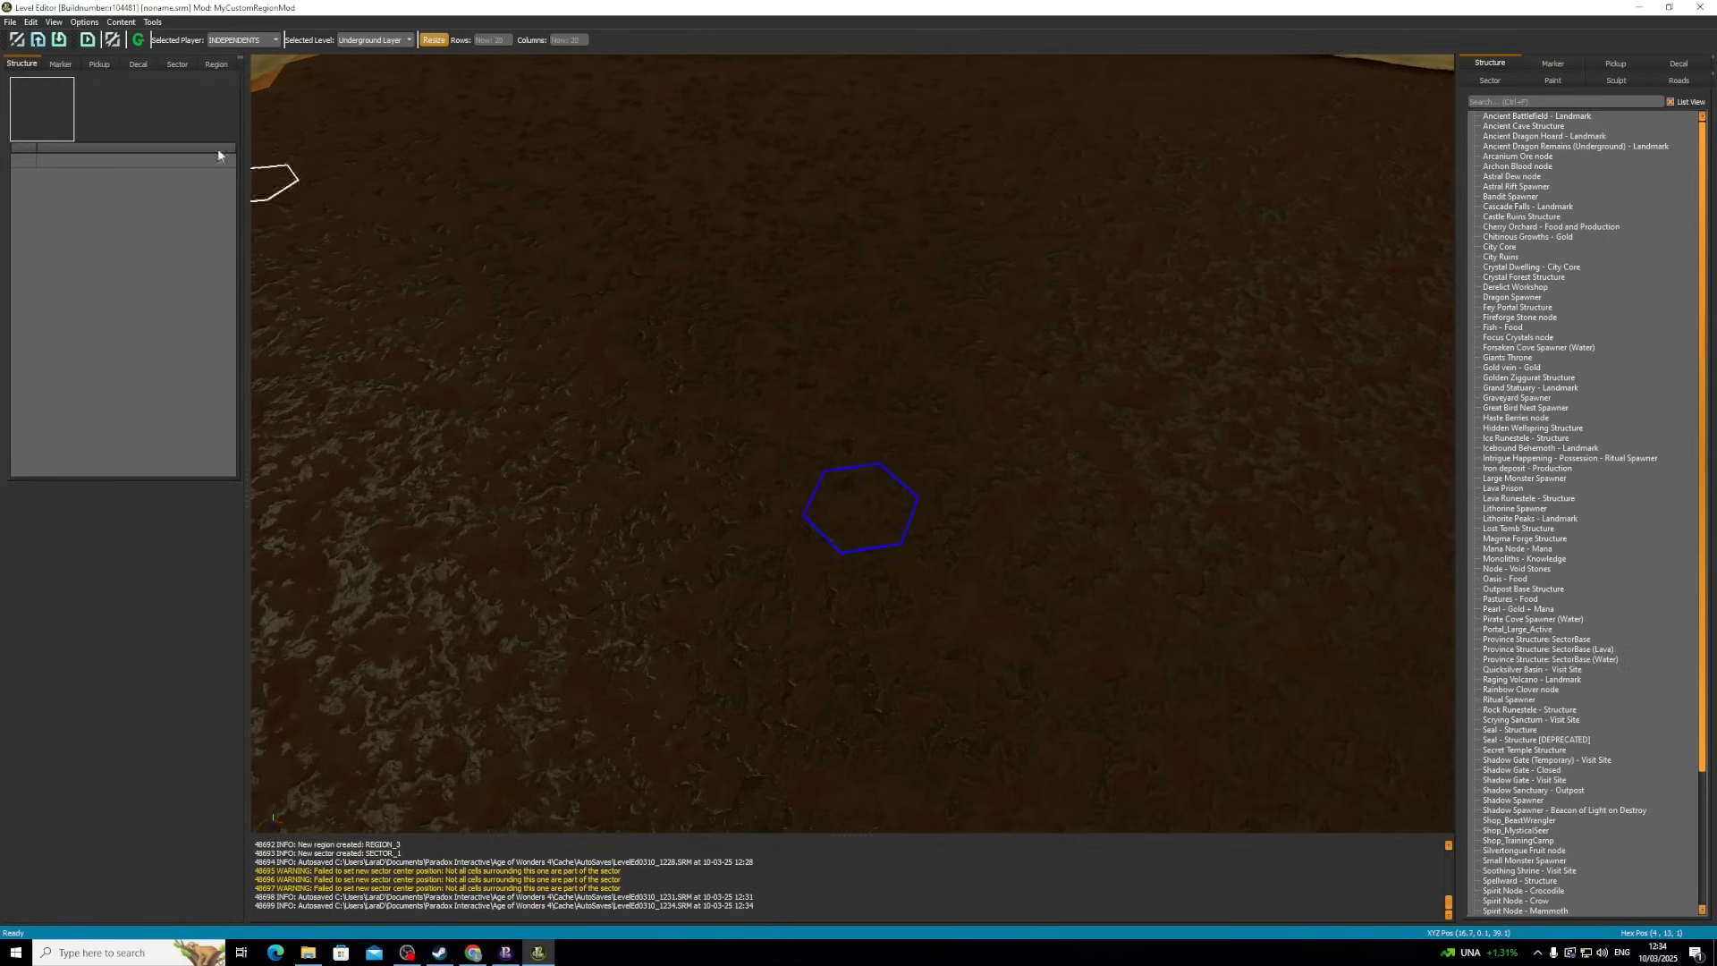
{"action": "left_click", "coordinate": [177, 66]}
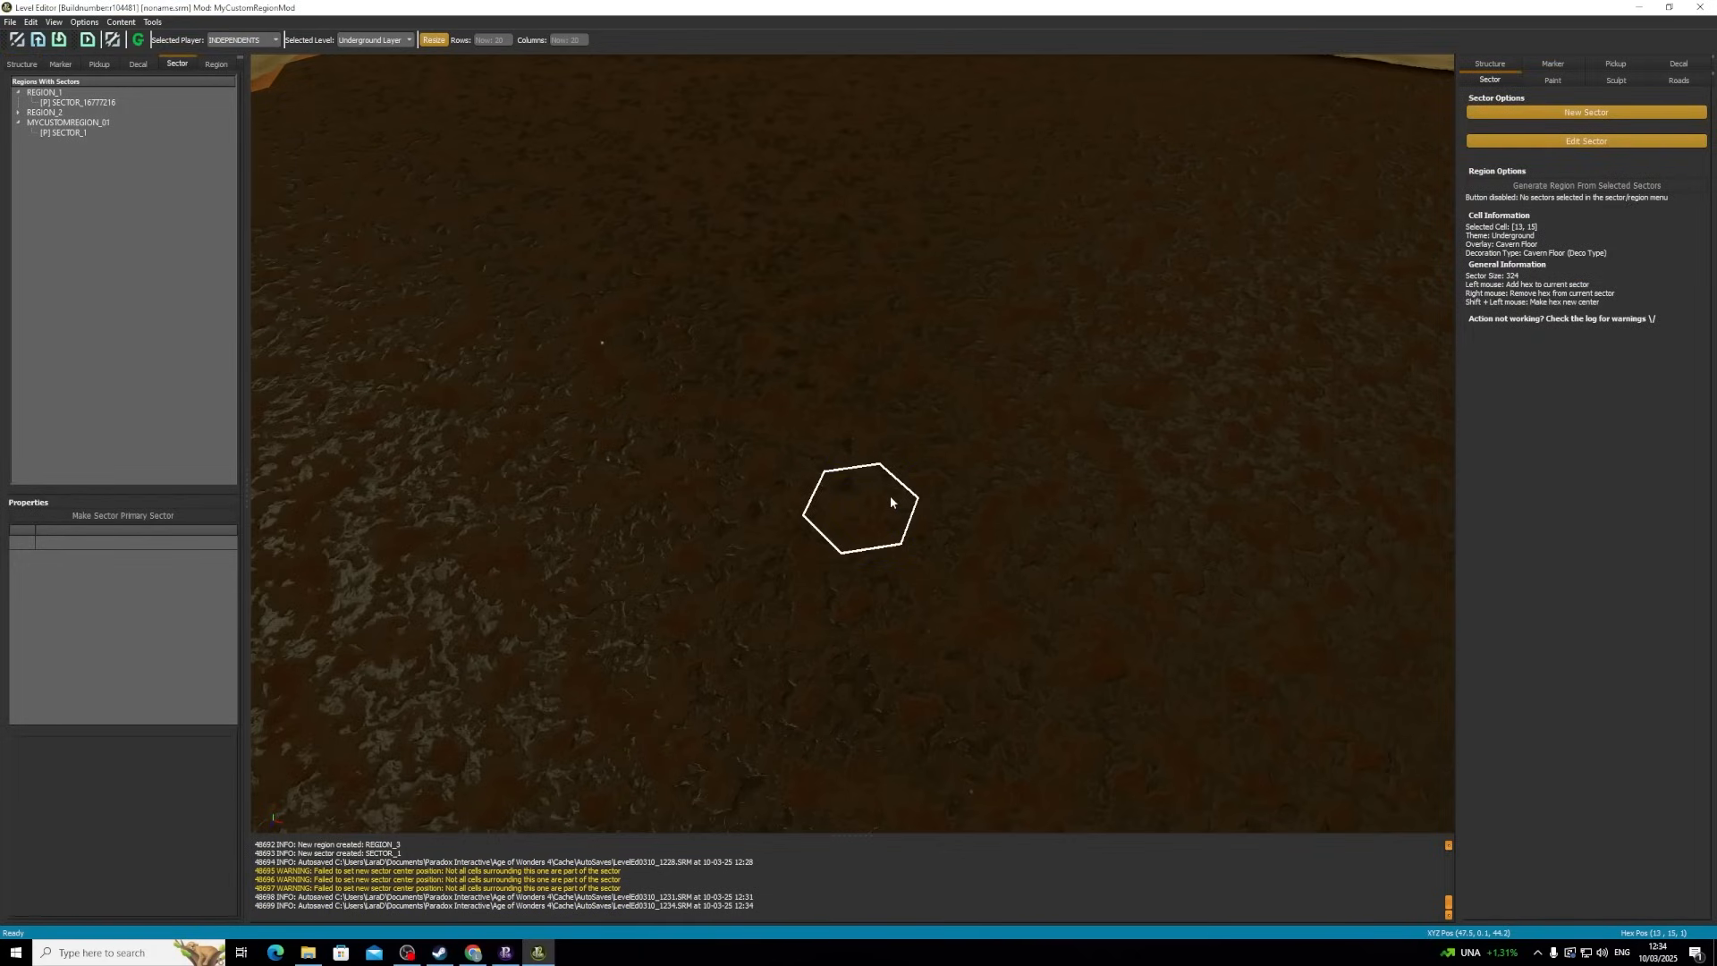
{"action": "left_click", "coordinate": [1564, 111]}
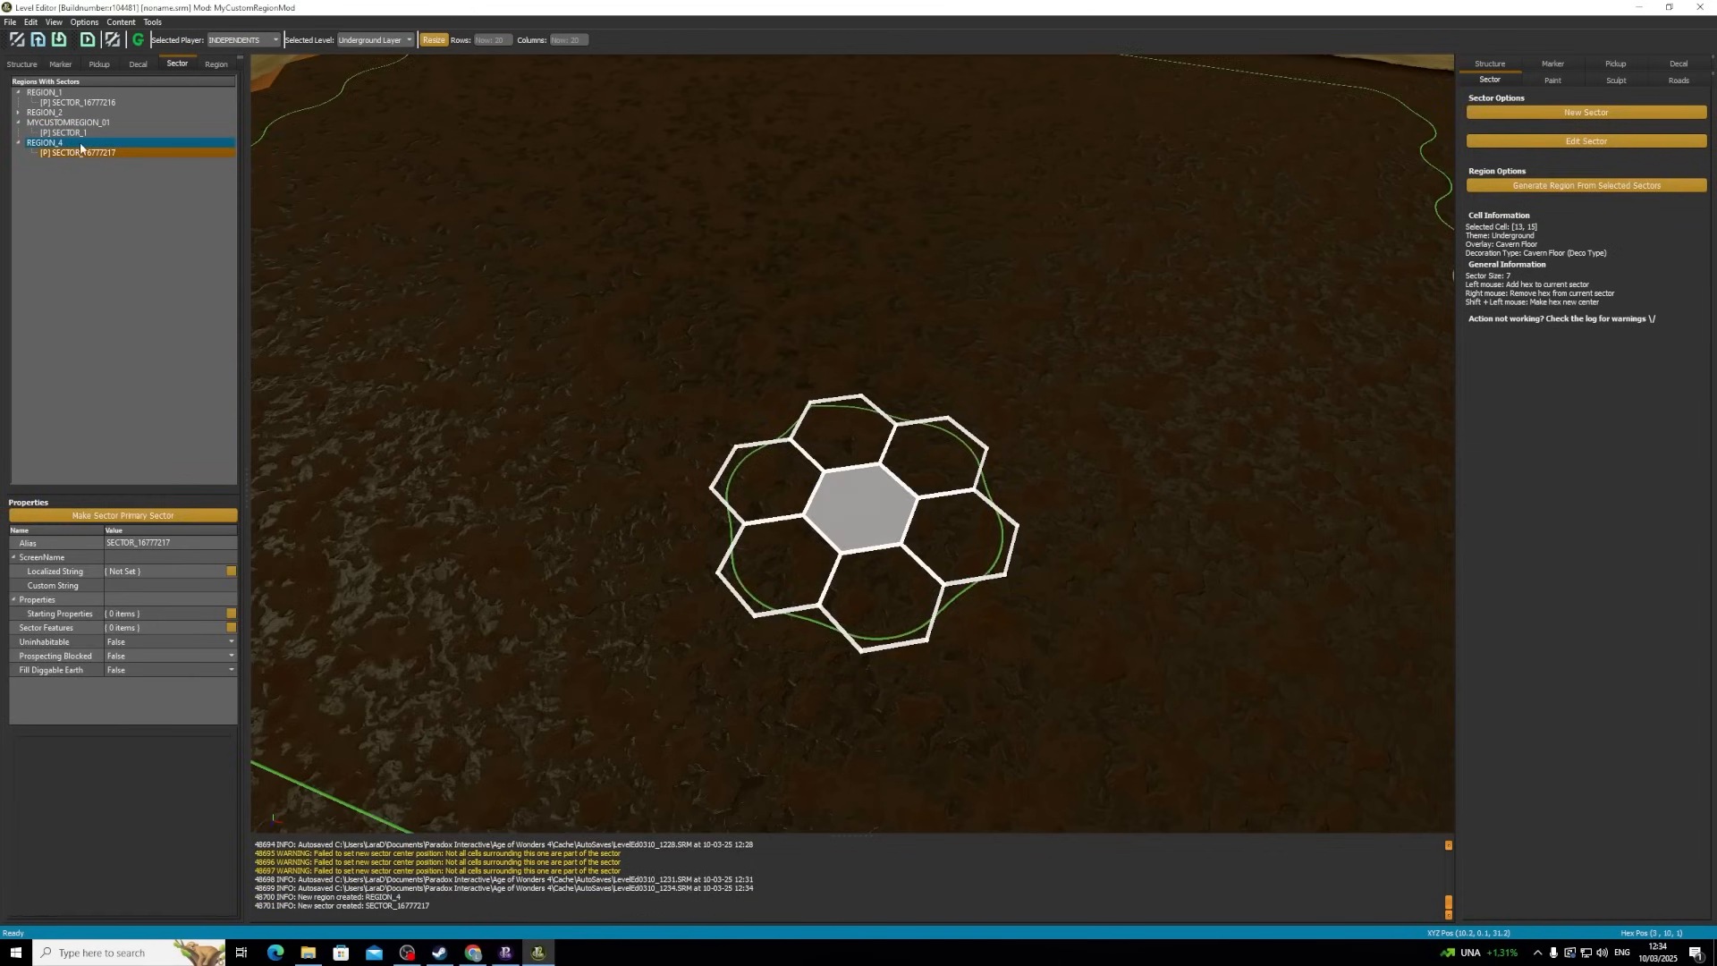
- Extend the new underground sector with neighbouring hexes to its west, north, east and south
{"action": "left_click", "coordinate": [1587, 140]}
{"action": "mouse_move", "coordinate": [757, 433]}
{"action": "left_mouse_down"}
{"action": "mouse_move", "coordinate": [710, 520]}
{"action": "mouse_move", "coordinate": [604, 501]}
{"action": "mouse_move", "coordinate": [669, 617]}
{"action": "mouse_move", "coordinate": [884, 651]}
{"action": "mouse_move", "coordinate": [1046, 618]}
{"action": "mouse_move", "coordinate": [1101, 501]}
{"action": "mouse_move", "coordinate": [859, 411]}
{"action": "left_mouse_up"}
{"action": "mouse_move", "coordinate": [536, 486]}
{"action": "left_mouse_down"}
{"action": "mouse_move", "coordinate": [582, 445]}
{"action": "mouse_move", "coordinate": [657, 470]}
{"action": "left_mouse_up"}
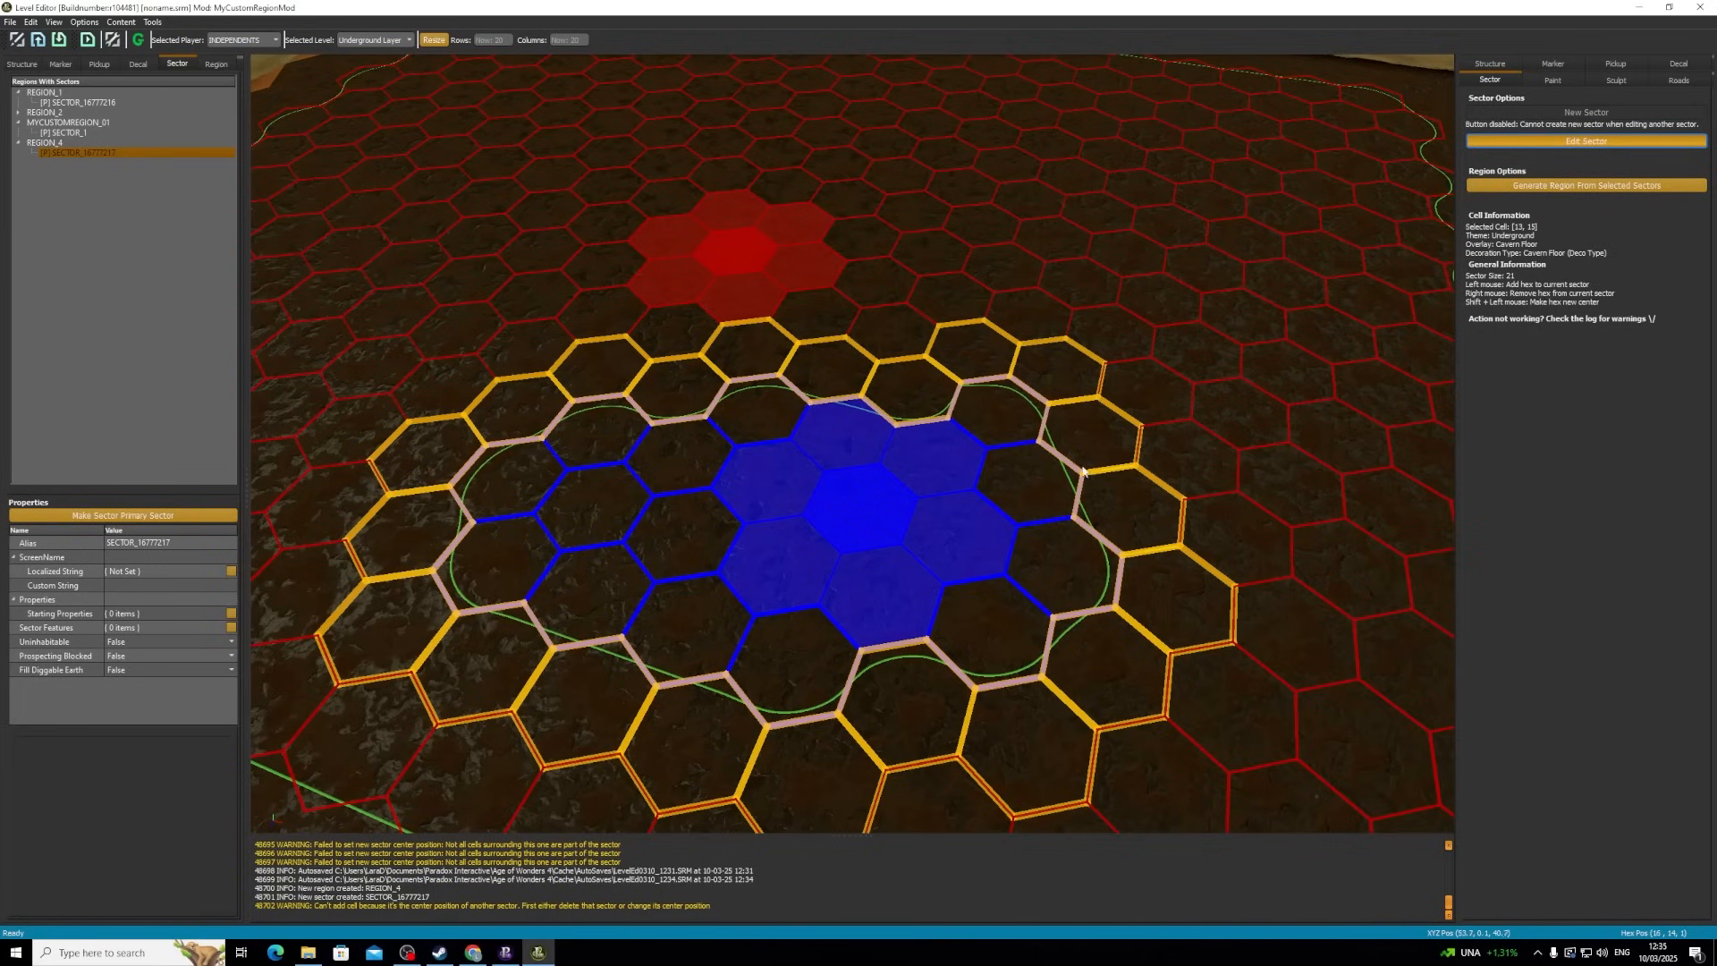
{"action": "left_click", "coordinate": [1128, 521]}
{"action": "left_click", "coordinate": [859, 390]}
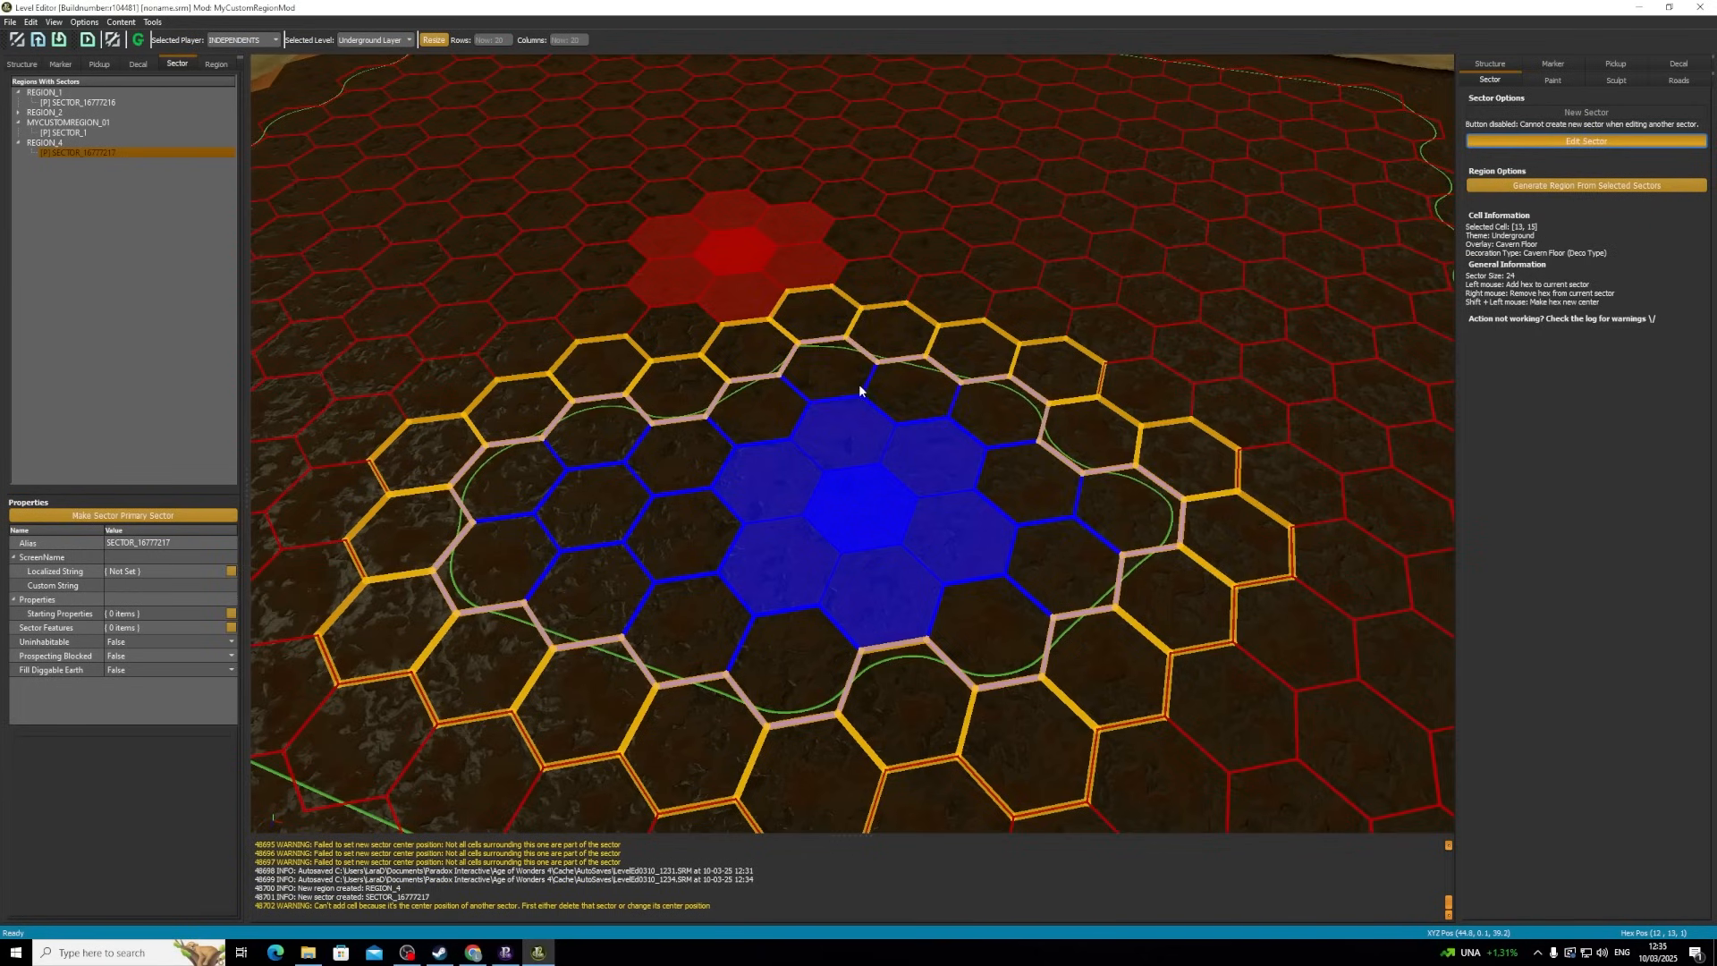
{"action": "left_click", "coordinate": [881, 696]}
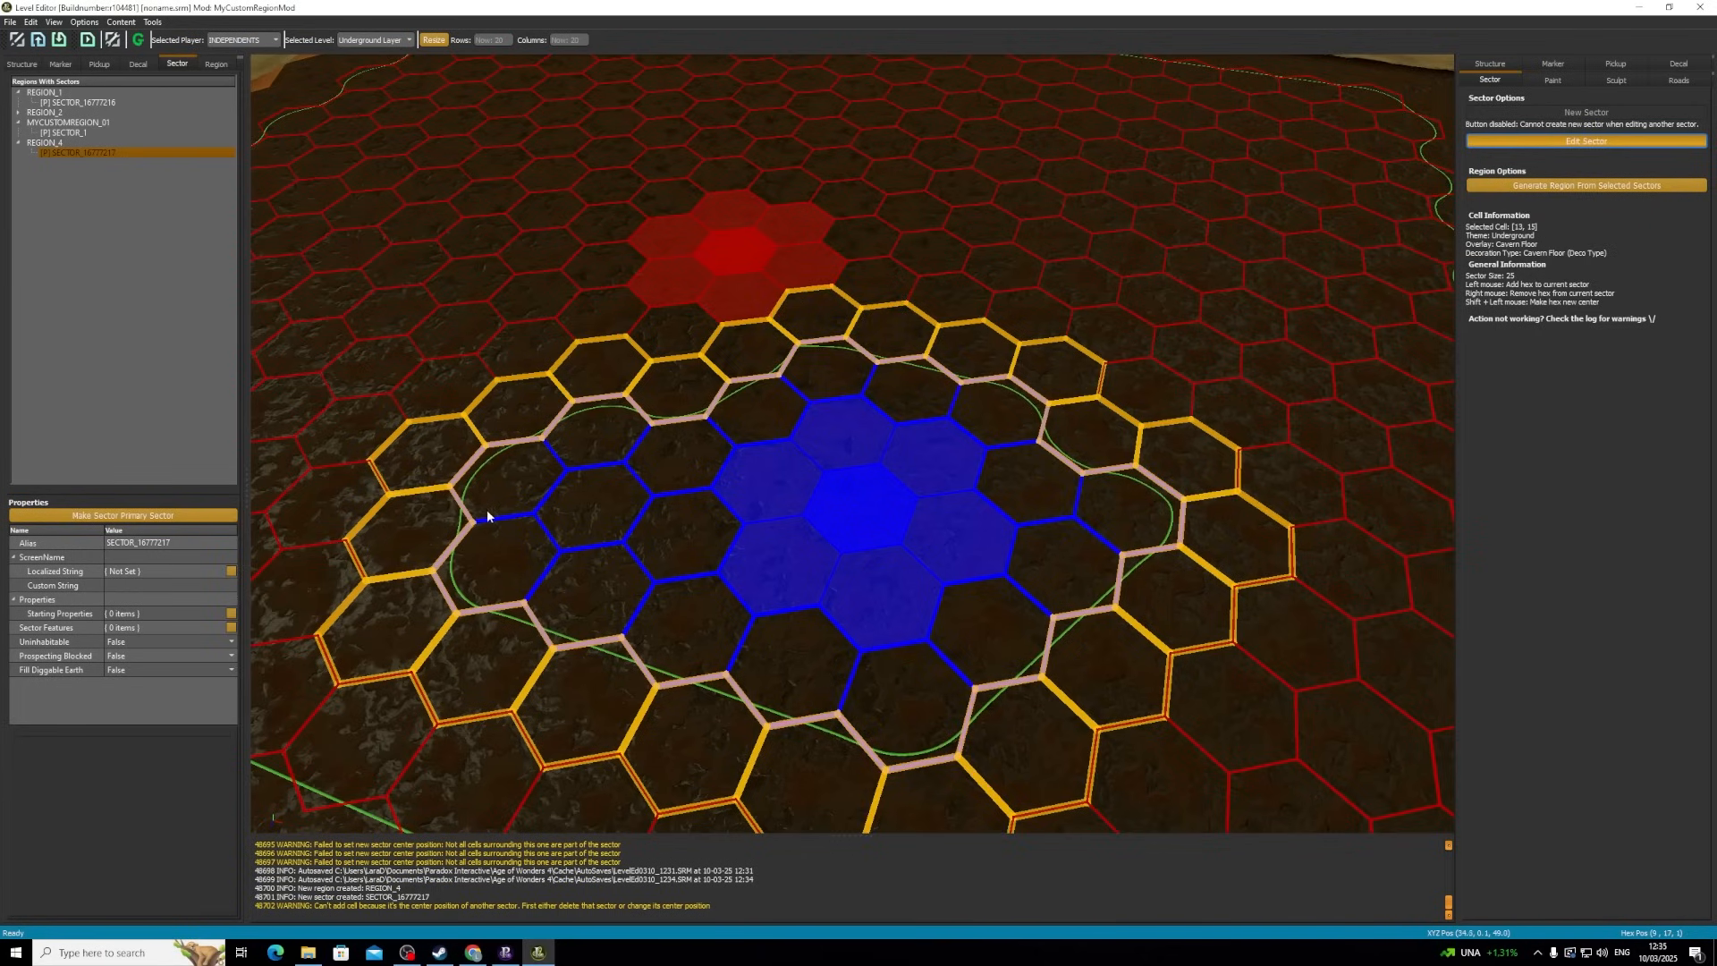
- Set the new underground region's alias to MyCustomRegionUnderground_01
{"action": "left_click", "coordinate": [56, 142]}
{"action": "left_click", "coordinate": [201, 543]}
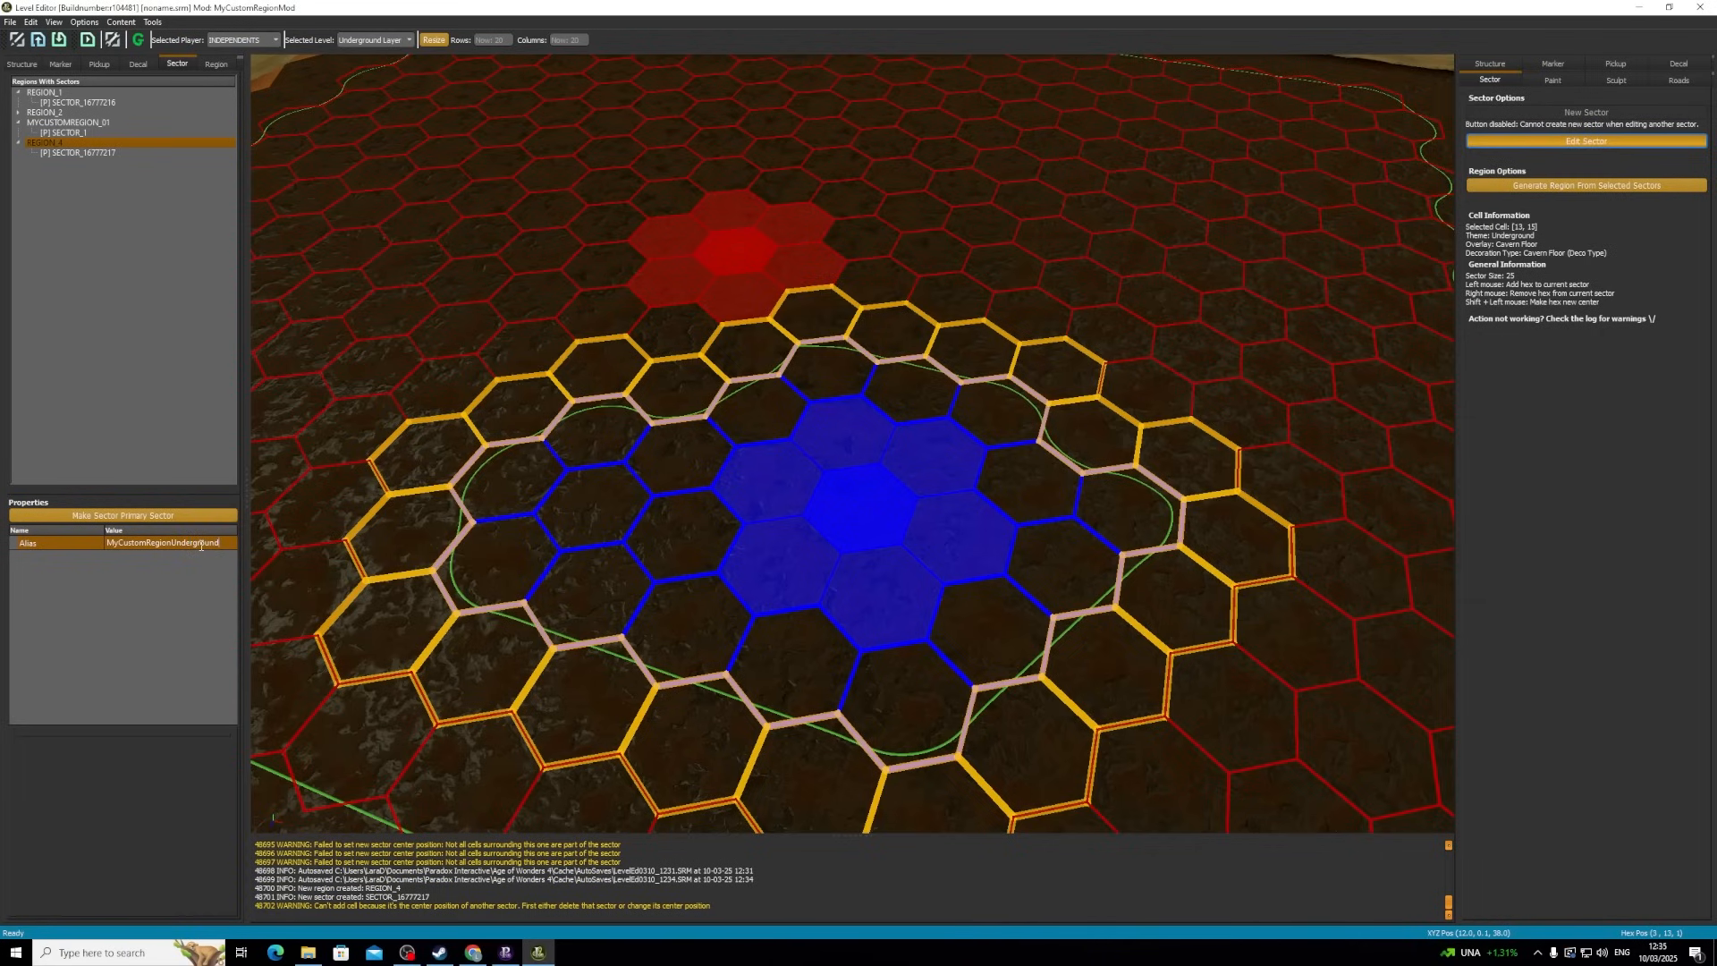
{"action": "key", "text": "Return"}
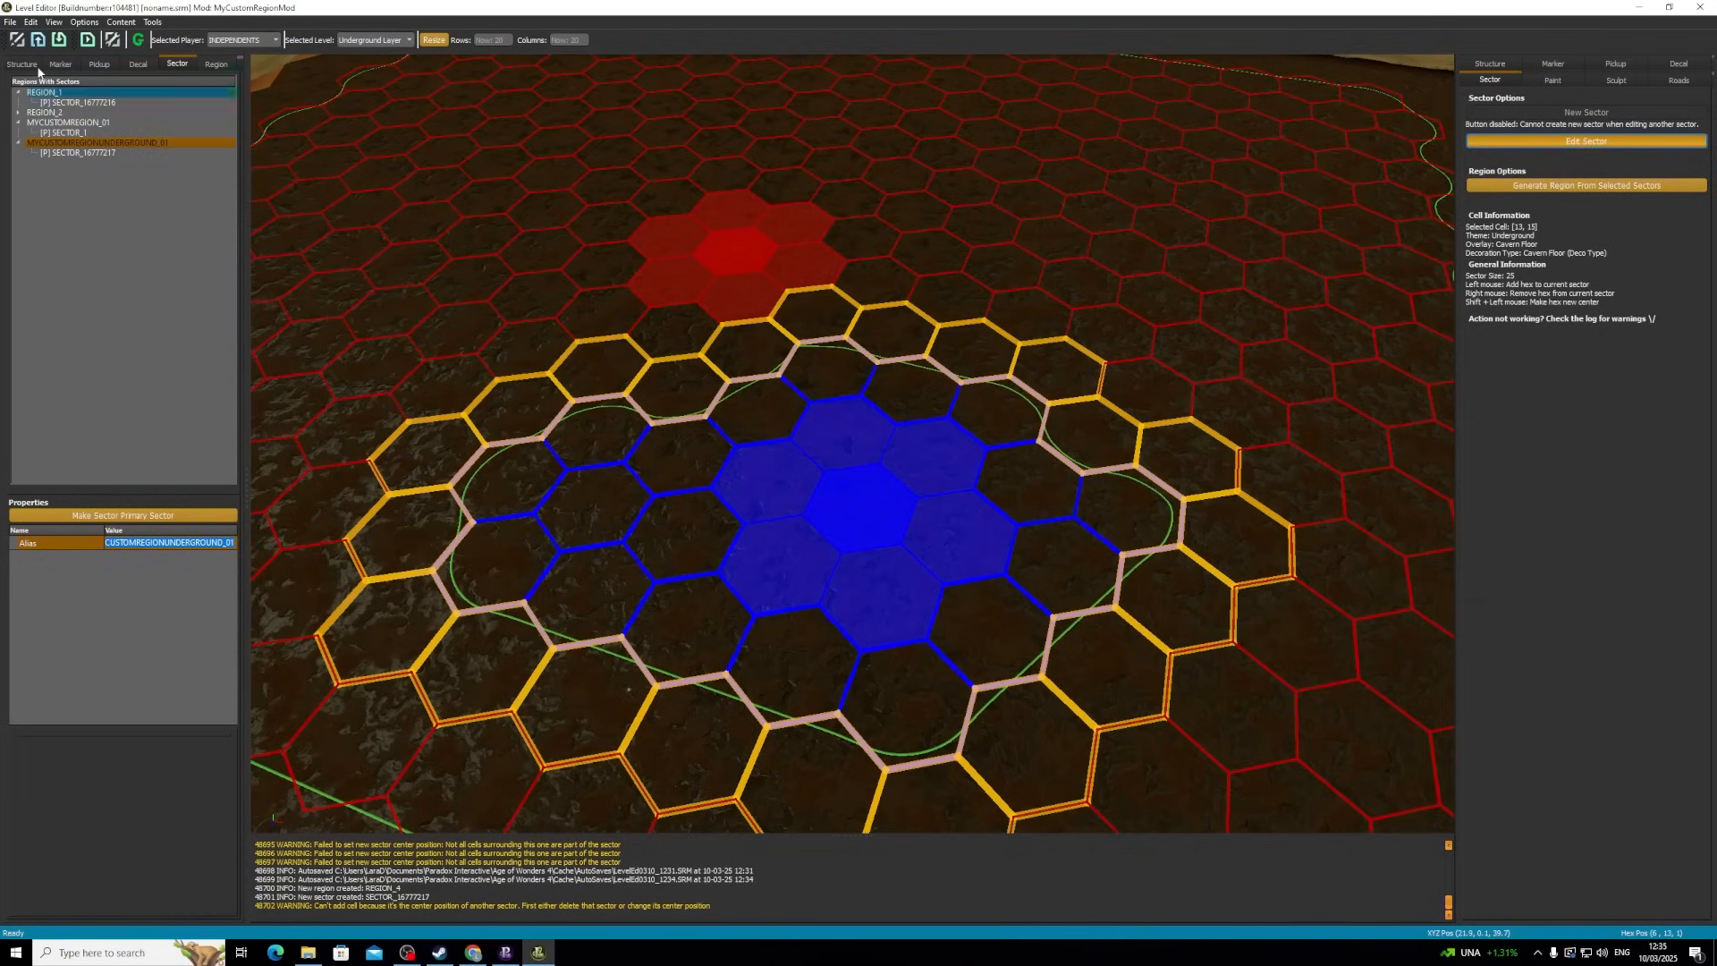
- Save the map as MyCustomRegionsMap in the MyCustomRegionMod folder
{"action": "left_click", "coordinate": [10, 21]}
{"action": "left_click", "coordinate": [36, 68]}
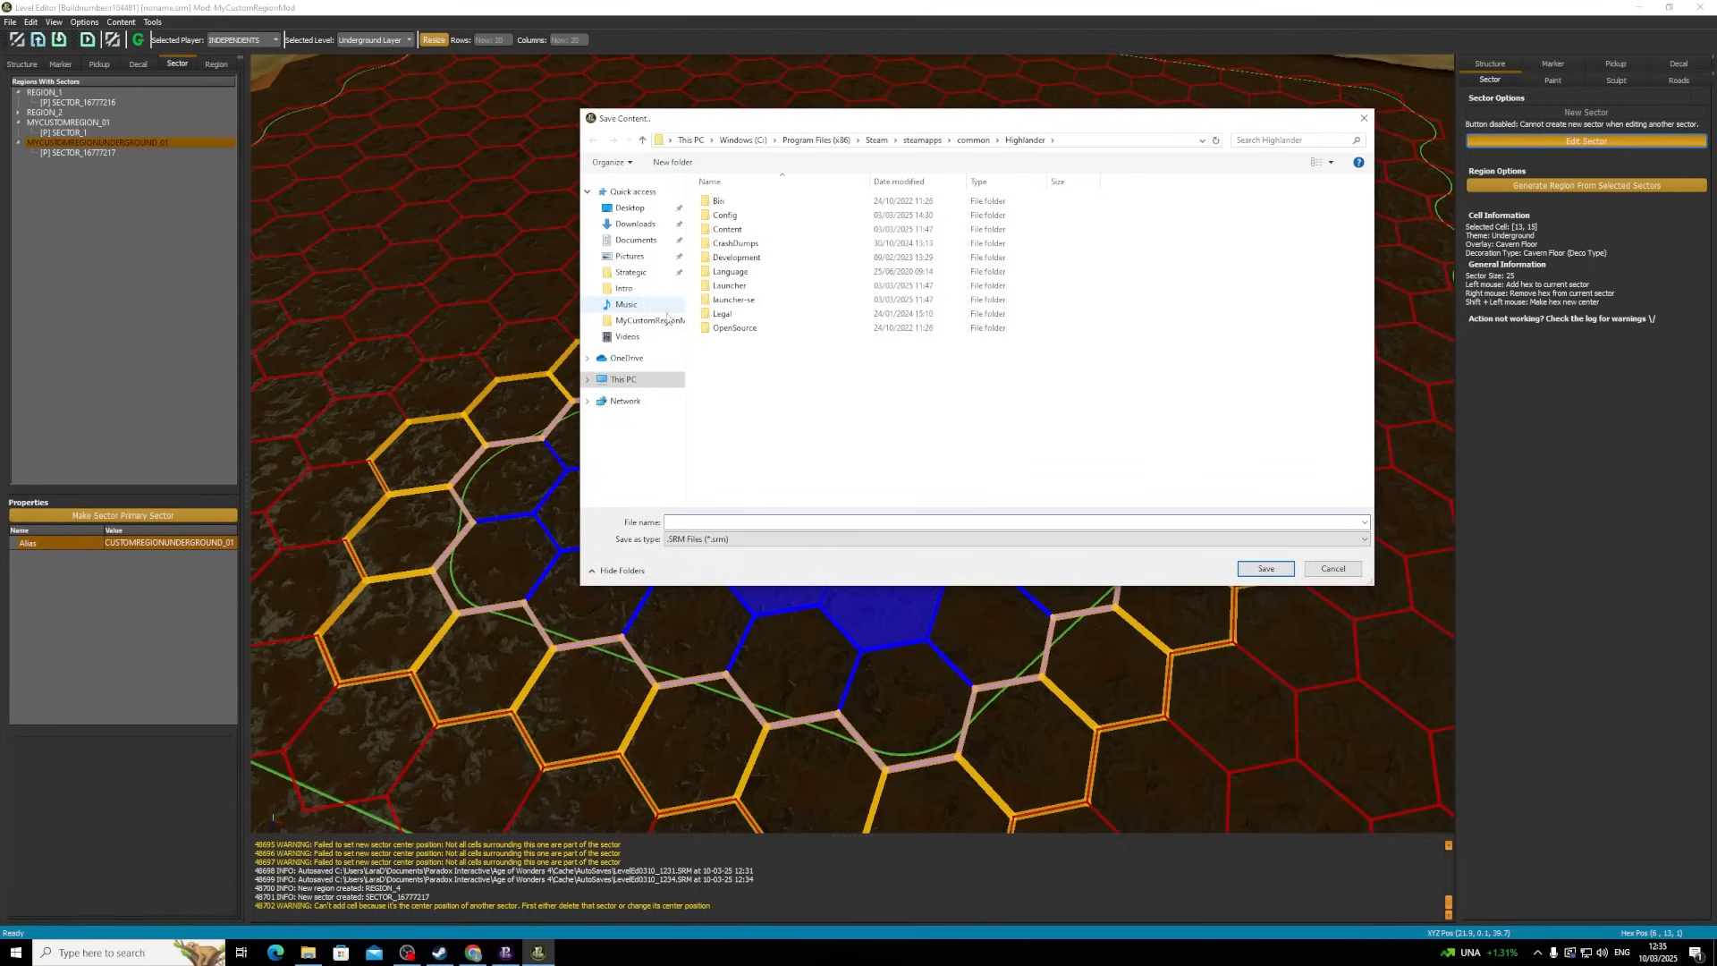
{"action": "left_click", "coordinate": [651, 320]}
{"action": "left_click", "coordinate": [754, 520]}
{"action": "type", "text": "My"}
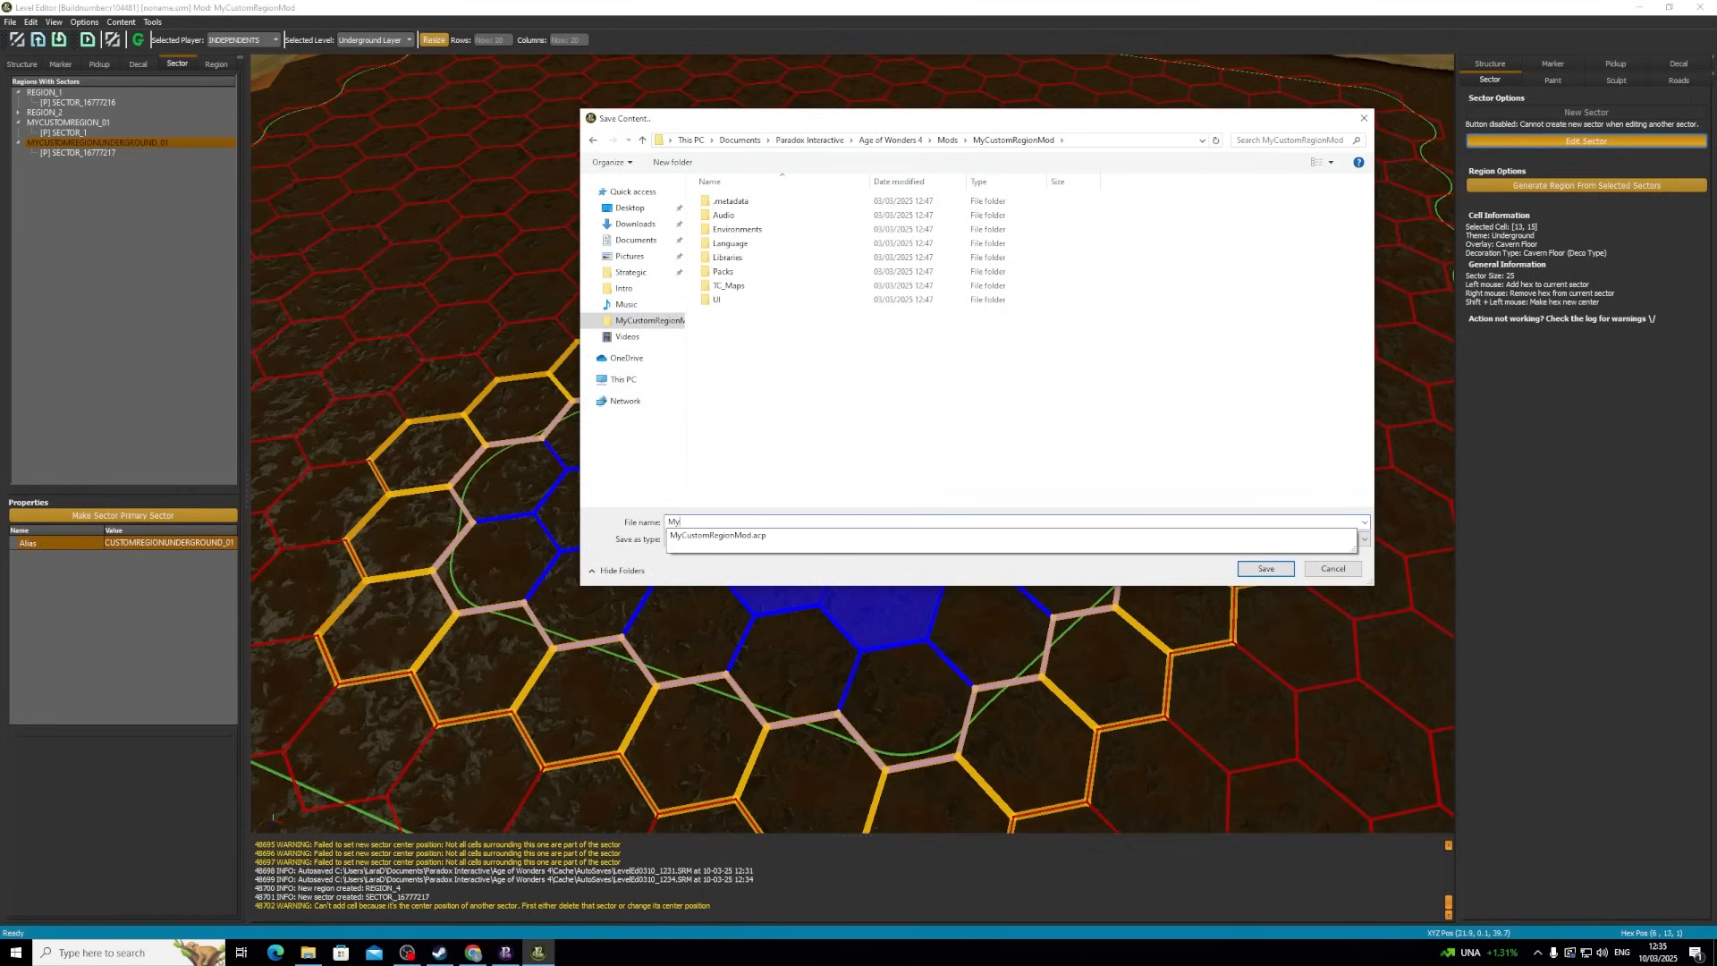
{"action": "type", "text": "CustomRegionsMap"}
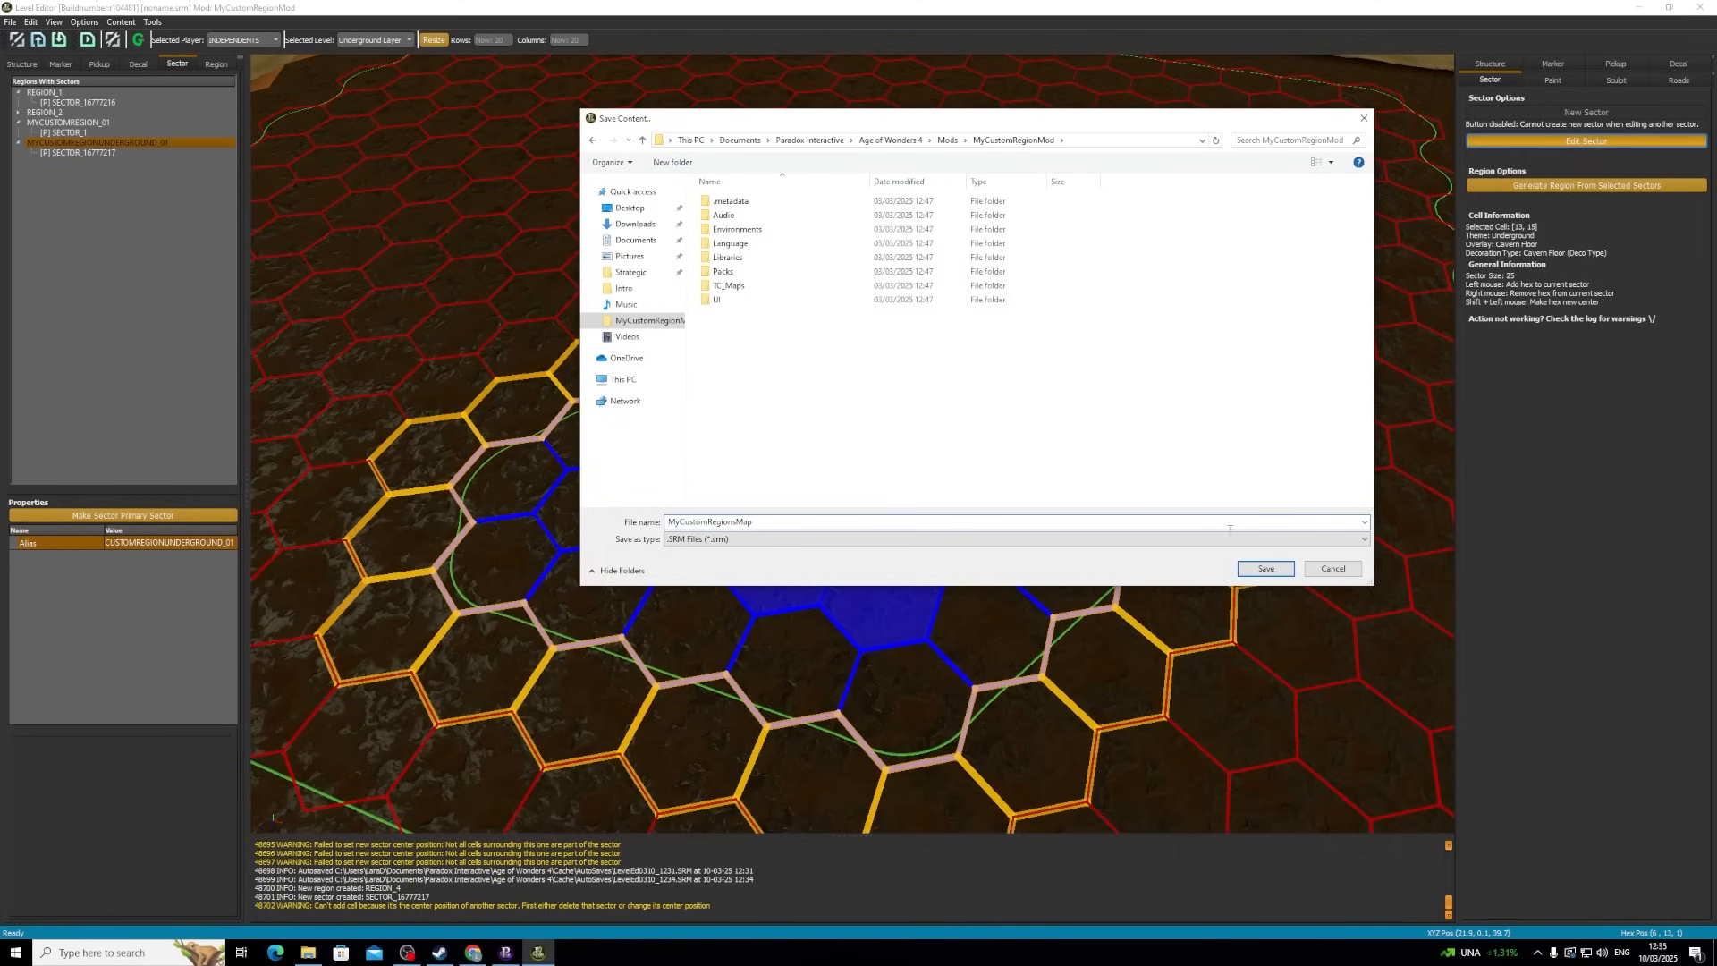
{"action": "left_click", "coordinate": [1261, 570]}
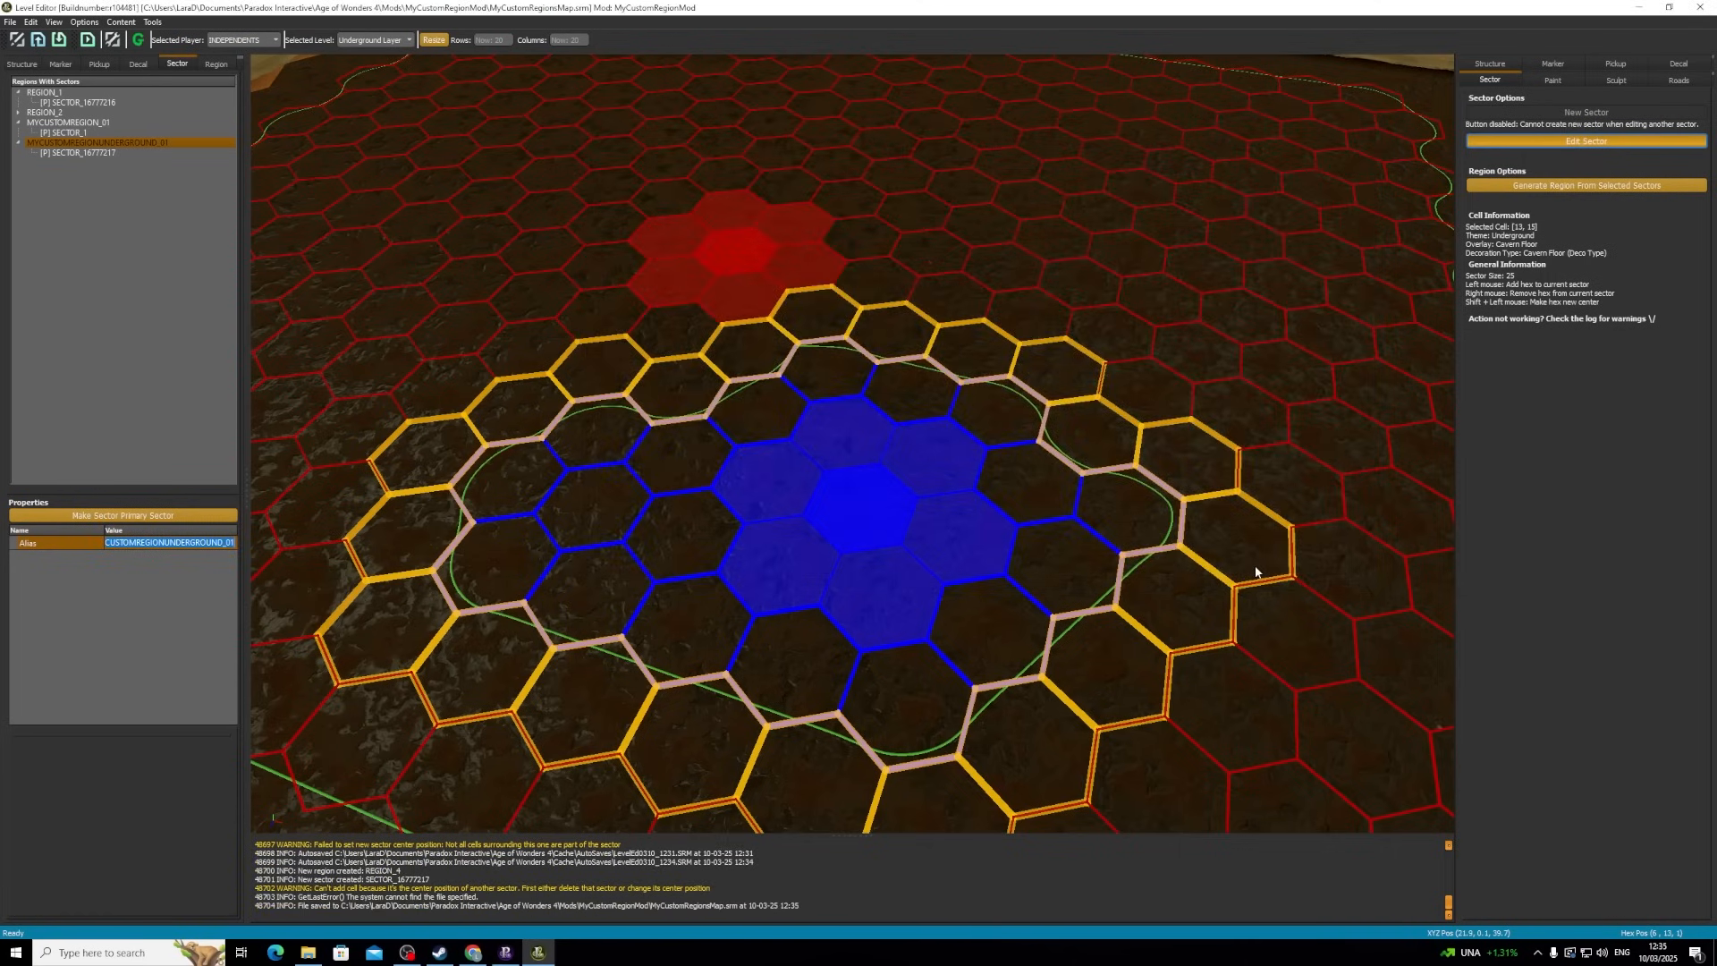
- Compare the Underground and Underground Arctic themes and paint an Underground Arctic Bedrock Overlay wall just outside the sector's northern edge
{"action": "left_click", "coordinate": [101, 153]}
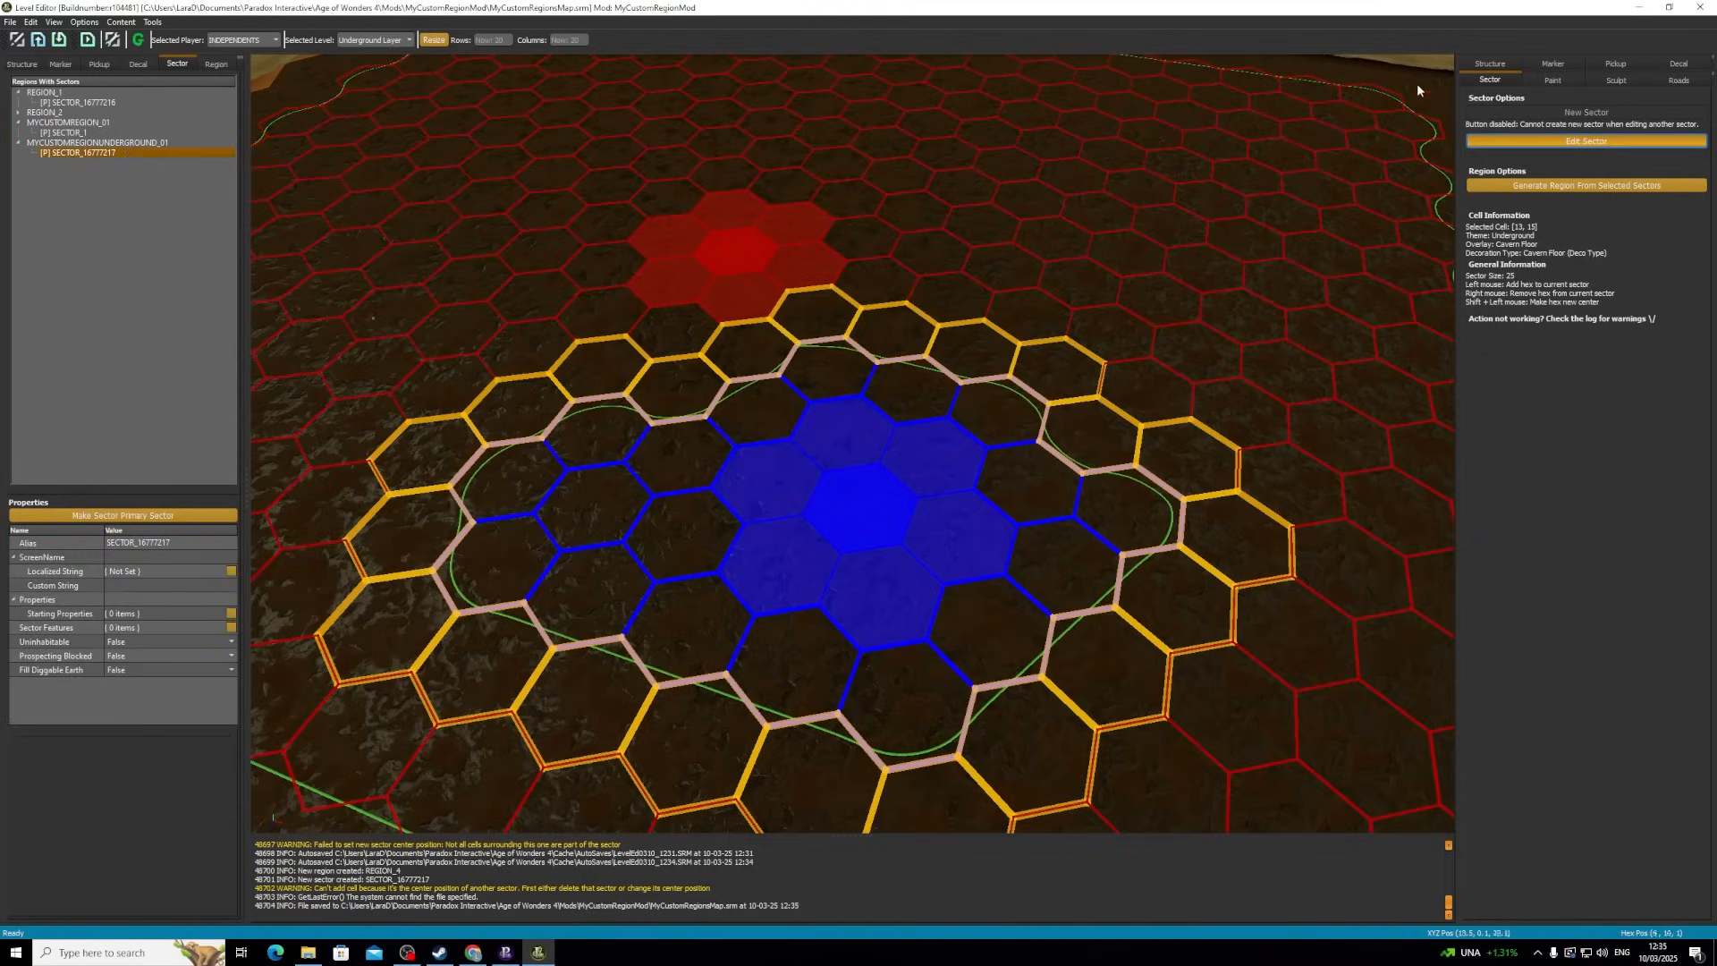
{"action": "left_click", "coordinate": [1550, 80]}
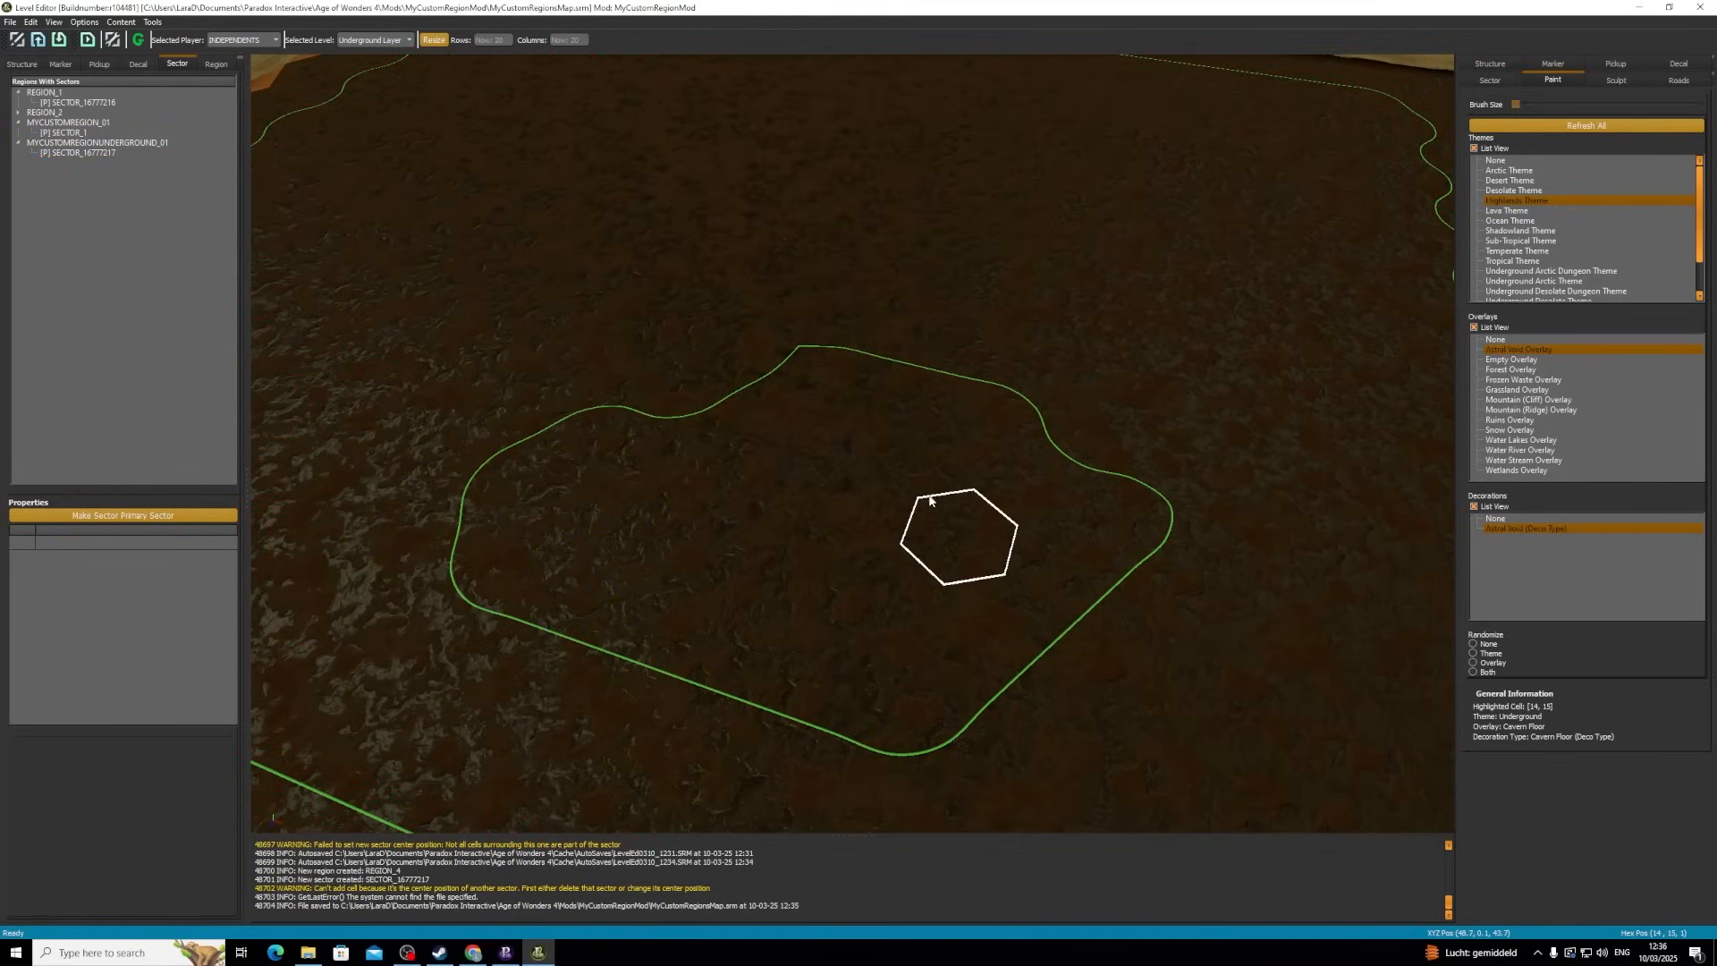
{"action": "scroll", "coordinate": [1540, 244], "scroll_direction": "down", "scroll_amount": 2}
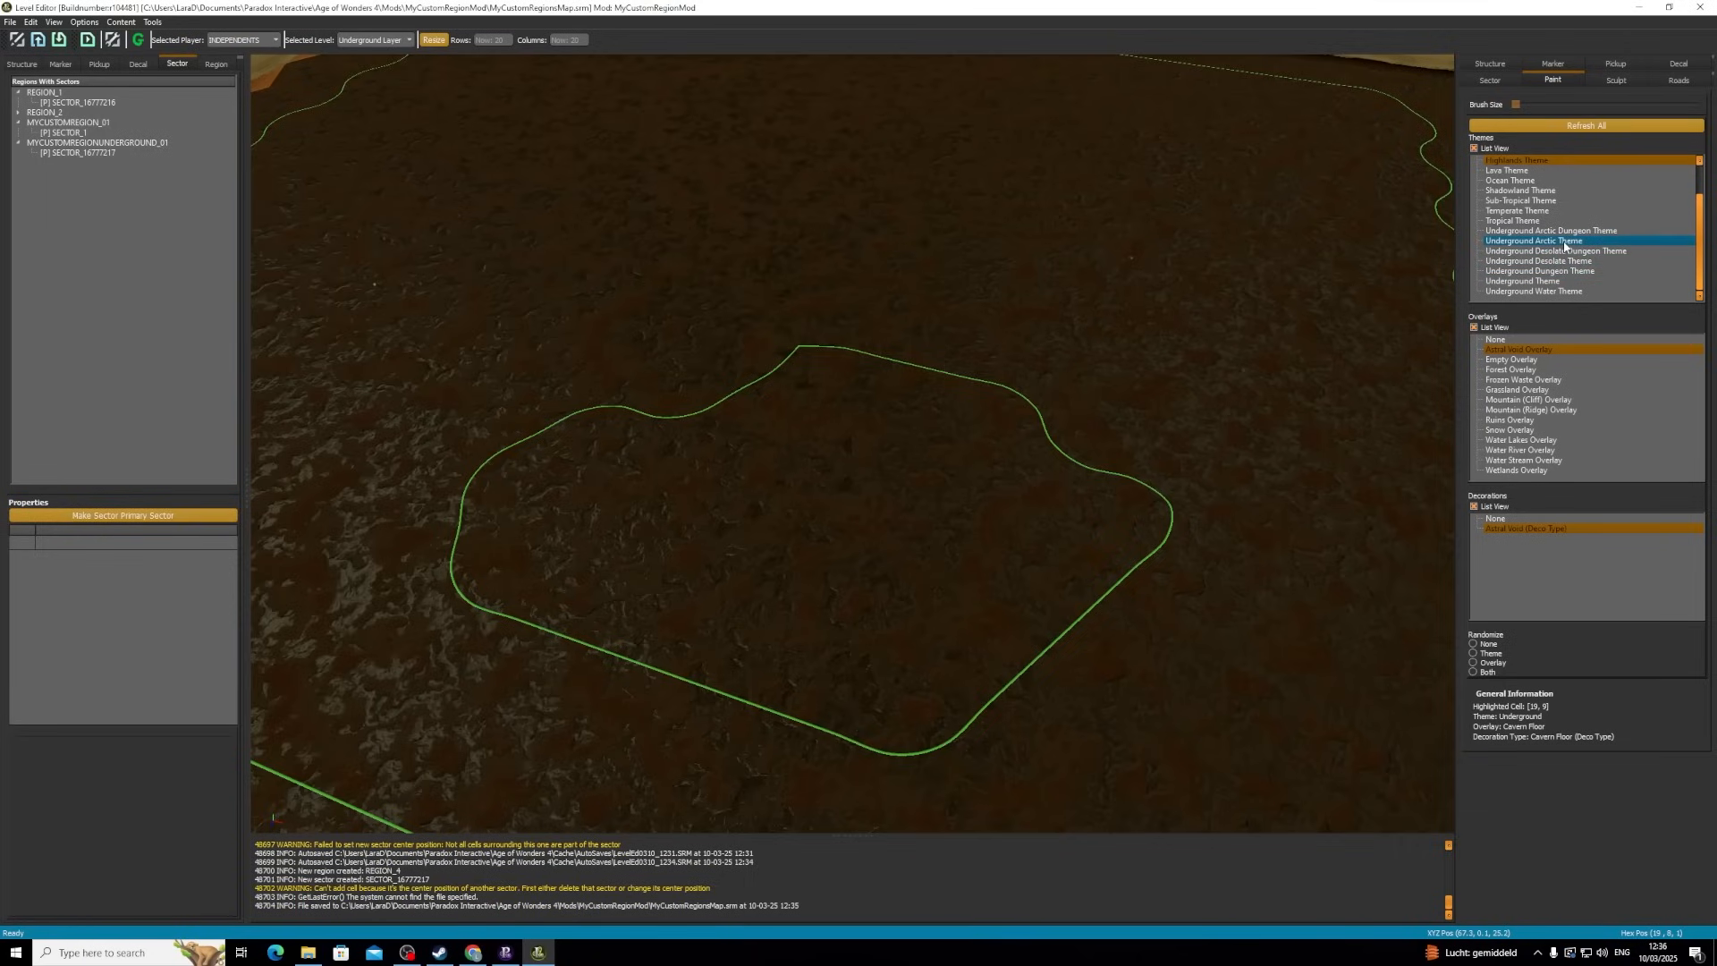
{"action": "left_click", "coordinate": [1564, 244]}
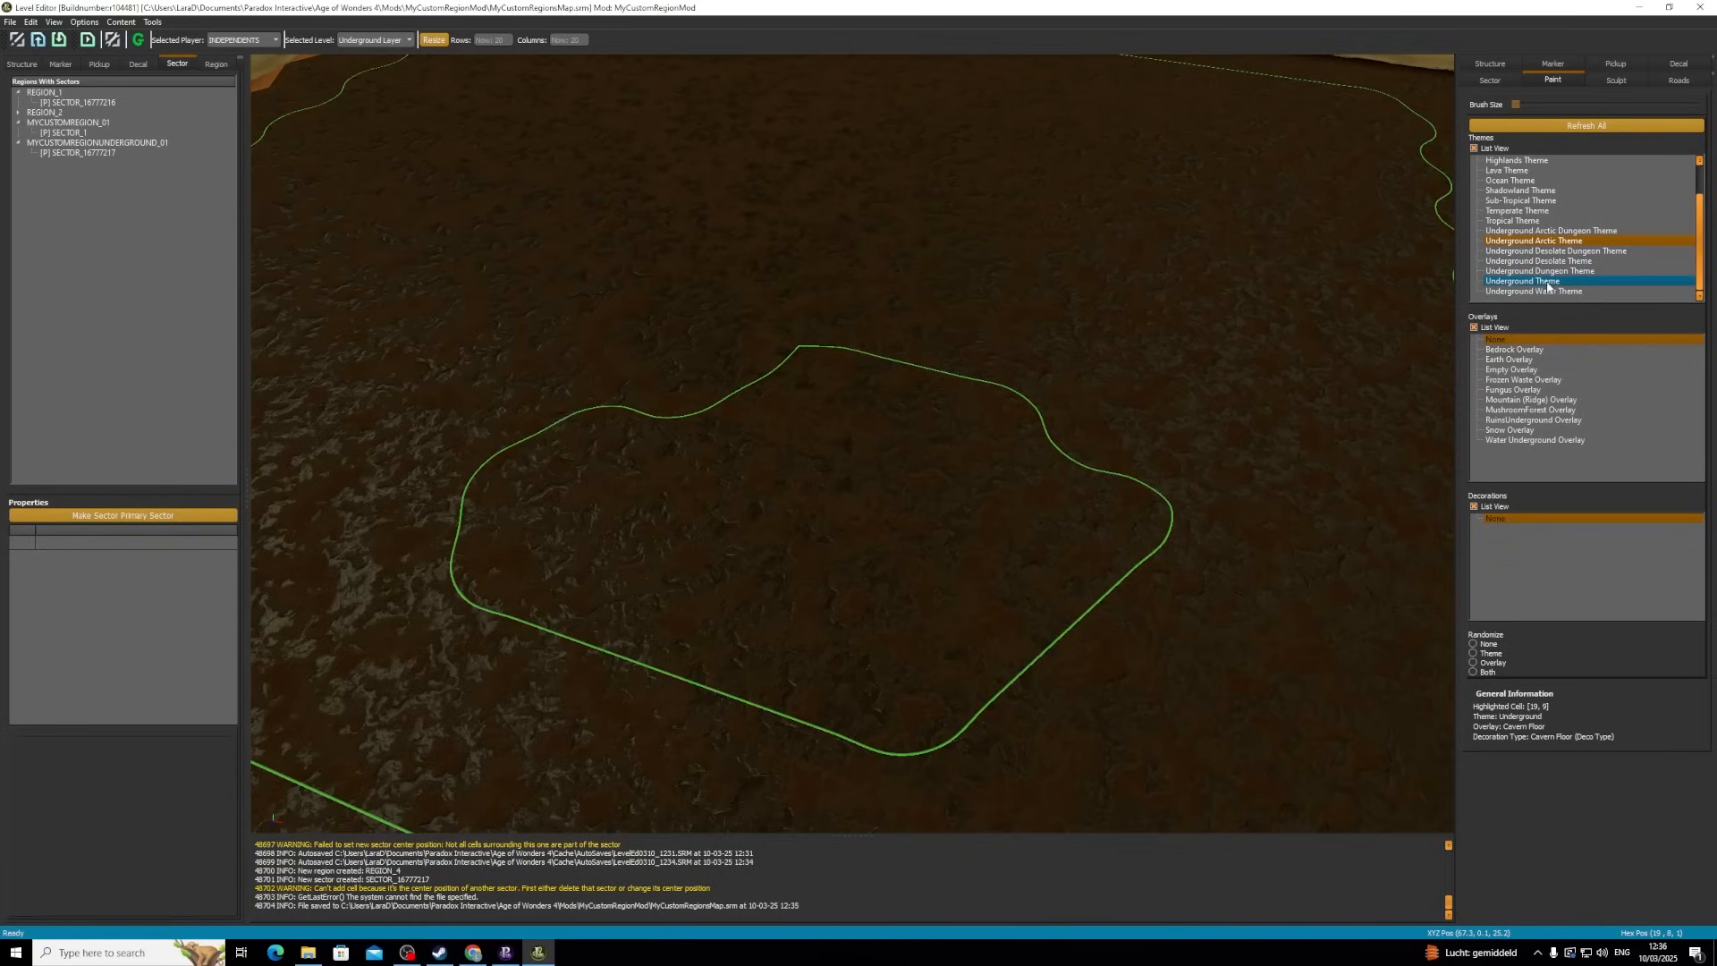
{"action": "left_click", "coordinate": [1547, 284]}
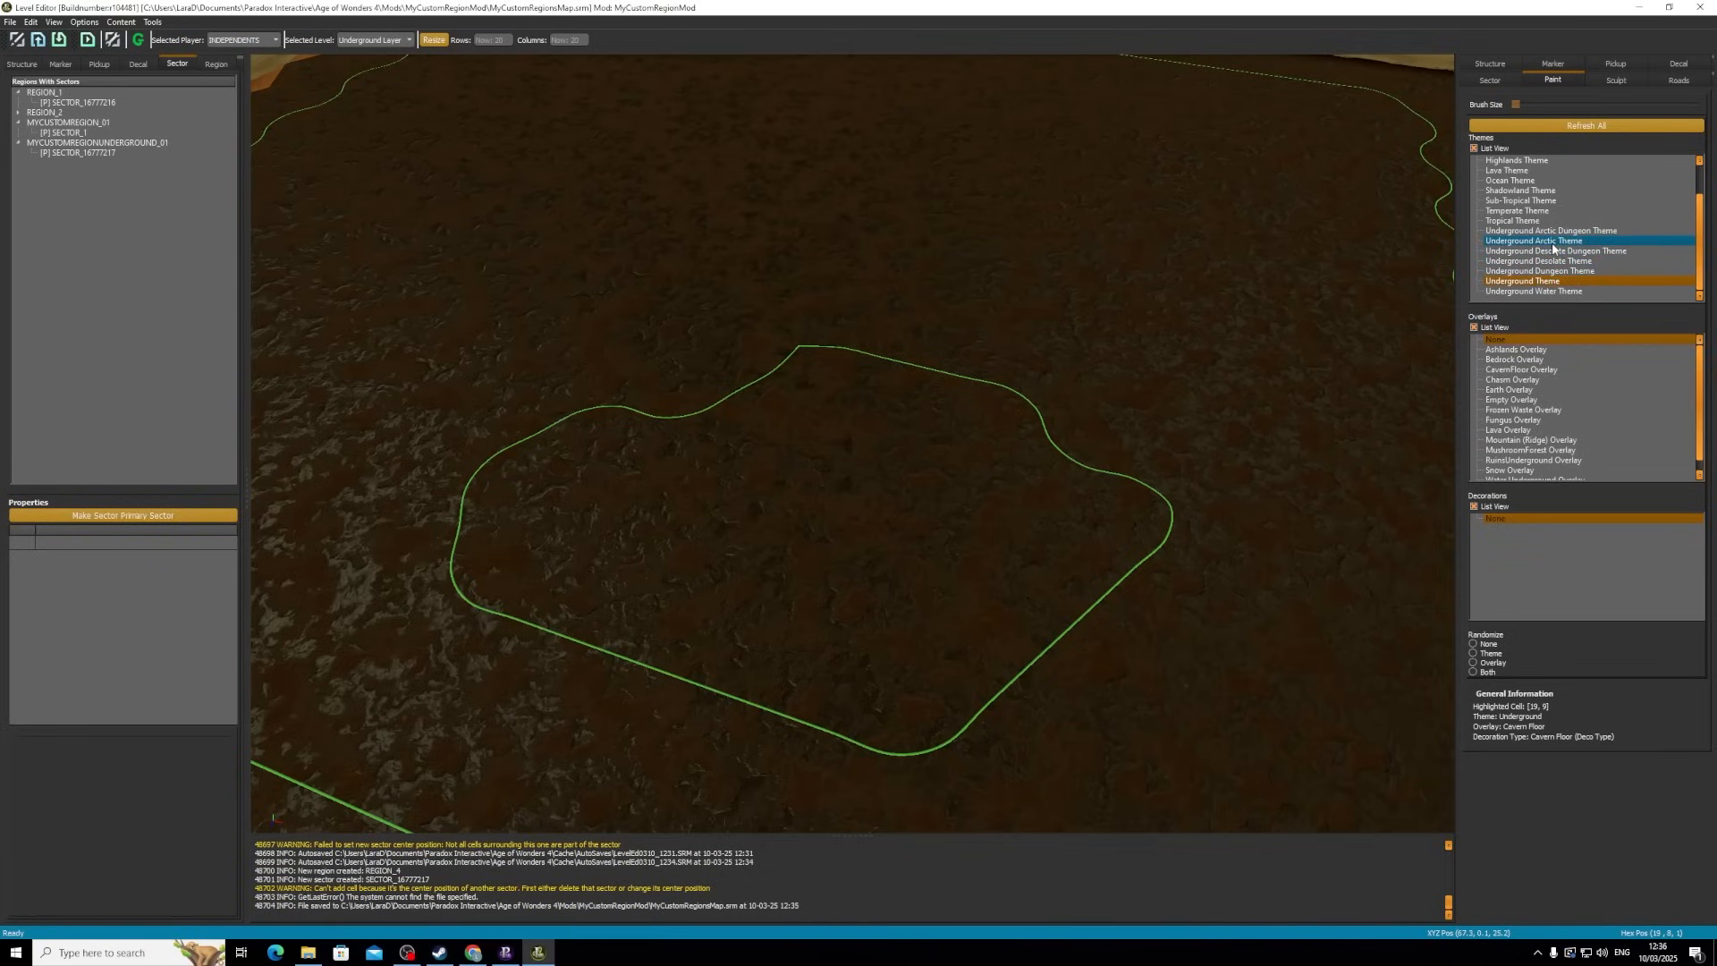
{"action": "left_click", "coordinate": [1554, 242]}
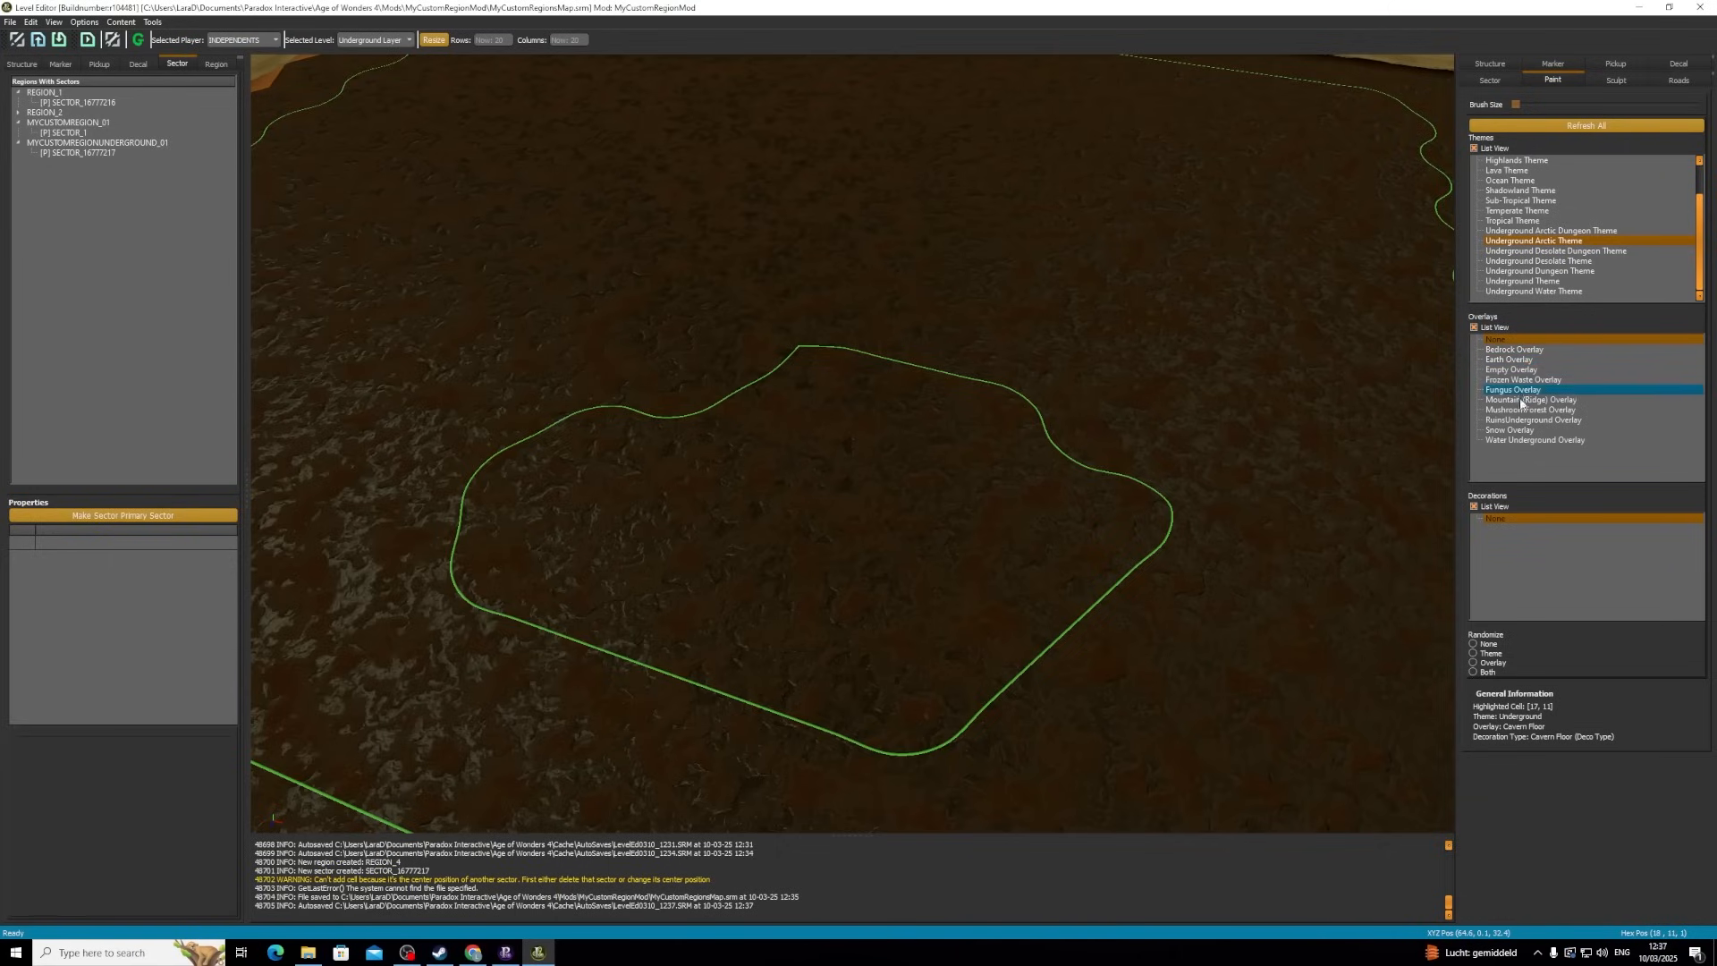
{"action": "left_click", "coordinate": [1512, 349]}
{"action": "left_click", "coordinate": [992, 365]}
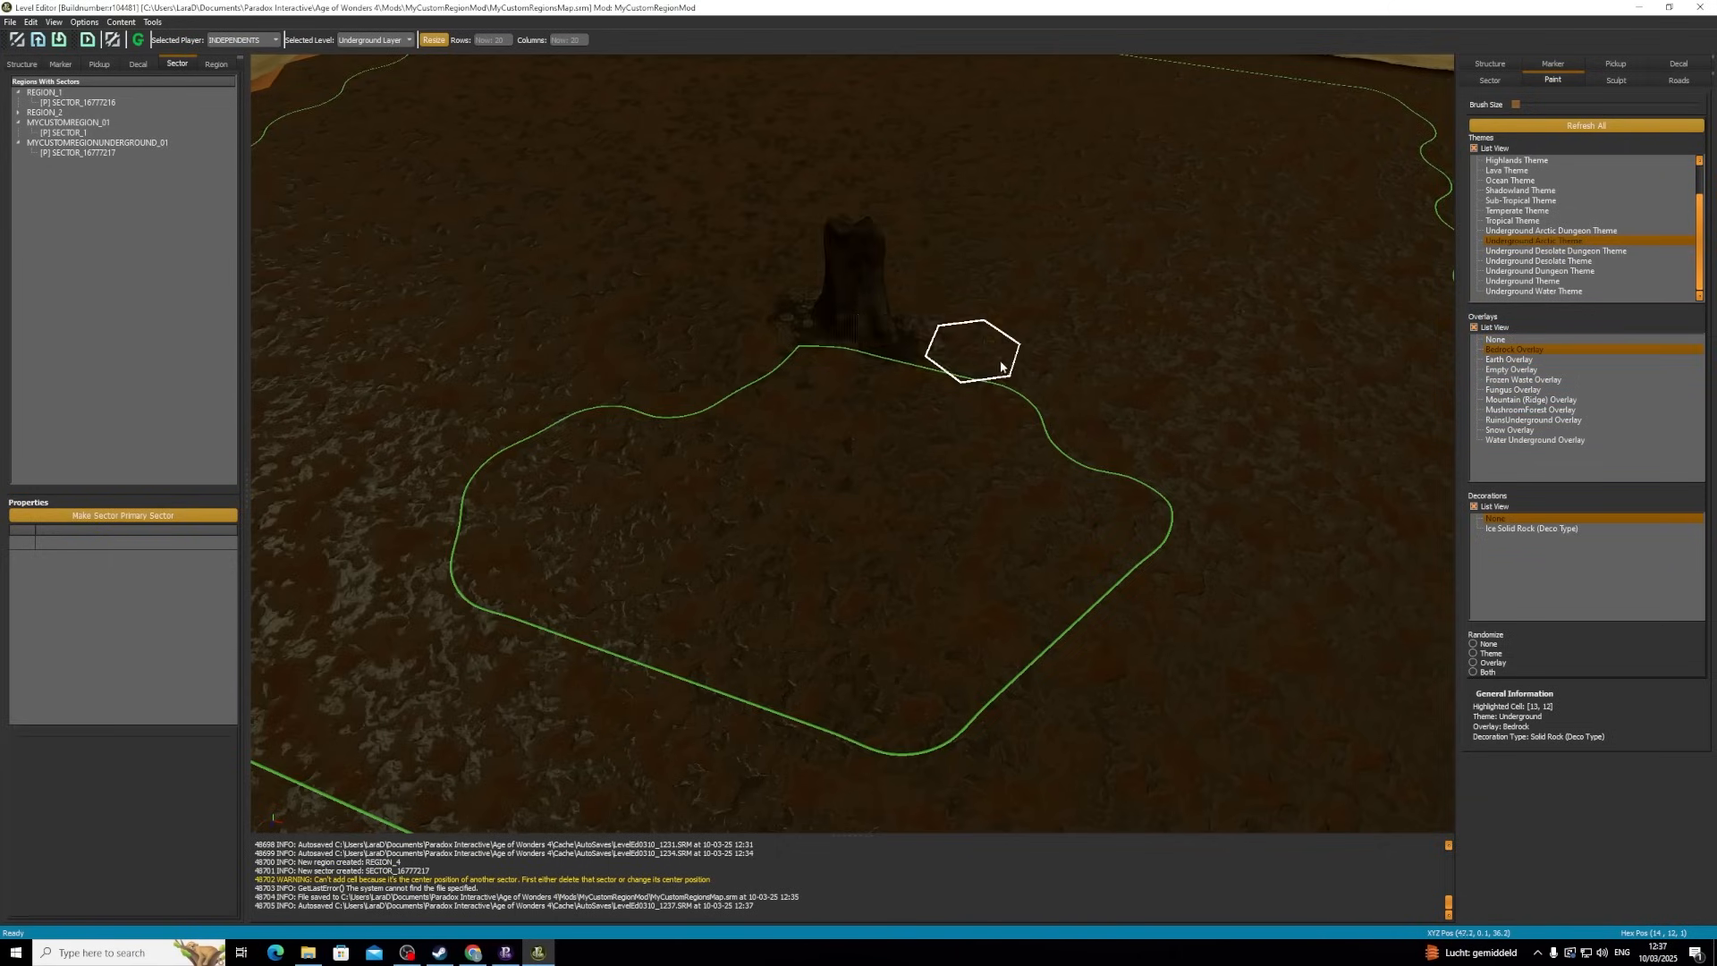
{"action": "left_click_drag", "start_coordinate": [993, 365], "coordinate": [1035, 373]}
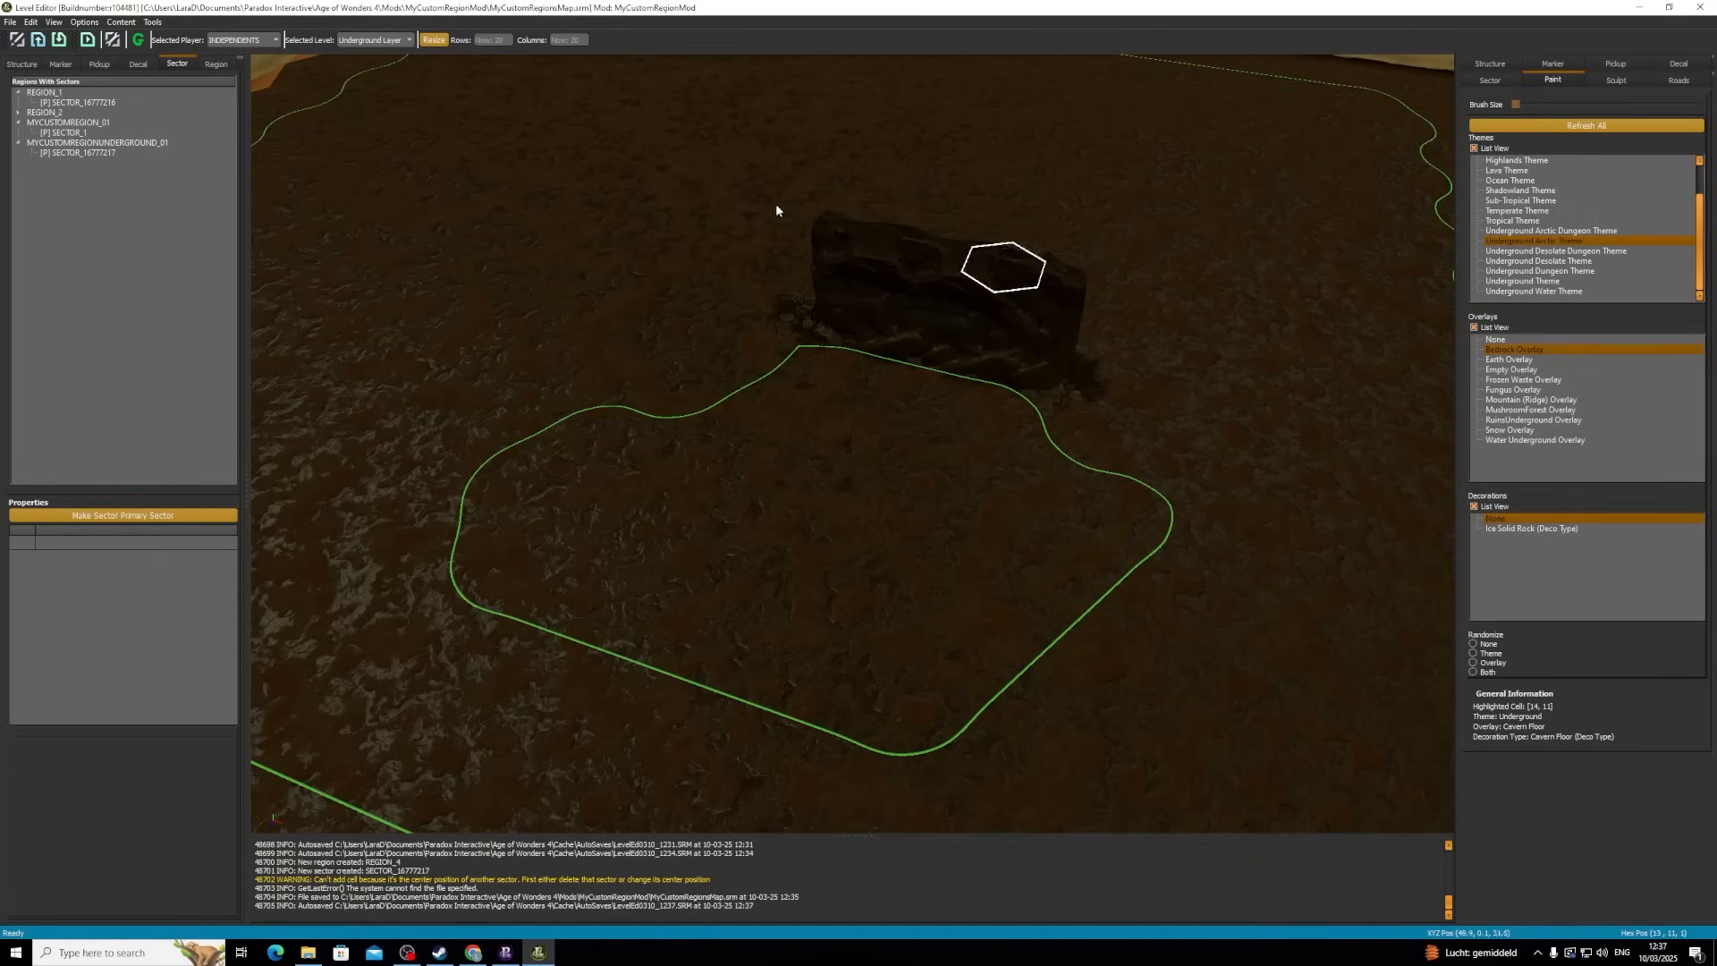
- Paint the Frozen Waste Overlay with the Ice decoration across the northern and central hexes of the underground sector
{"action": "left_click", "coordinate": [1525, 380]}
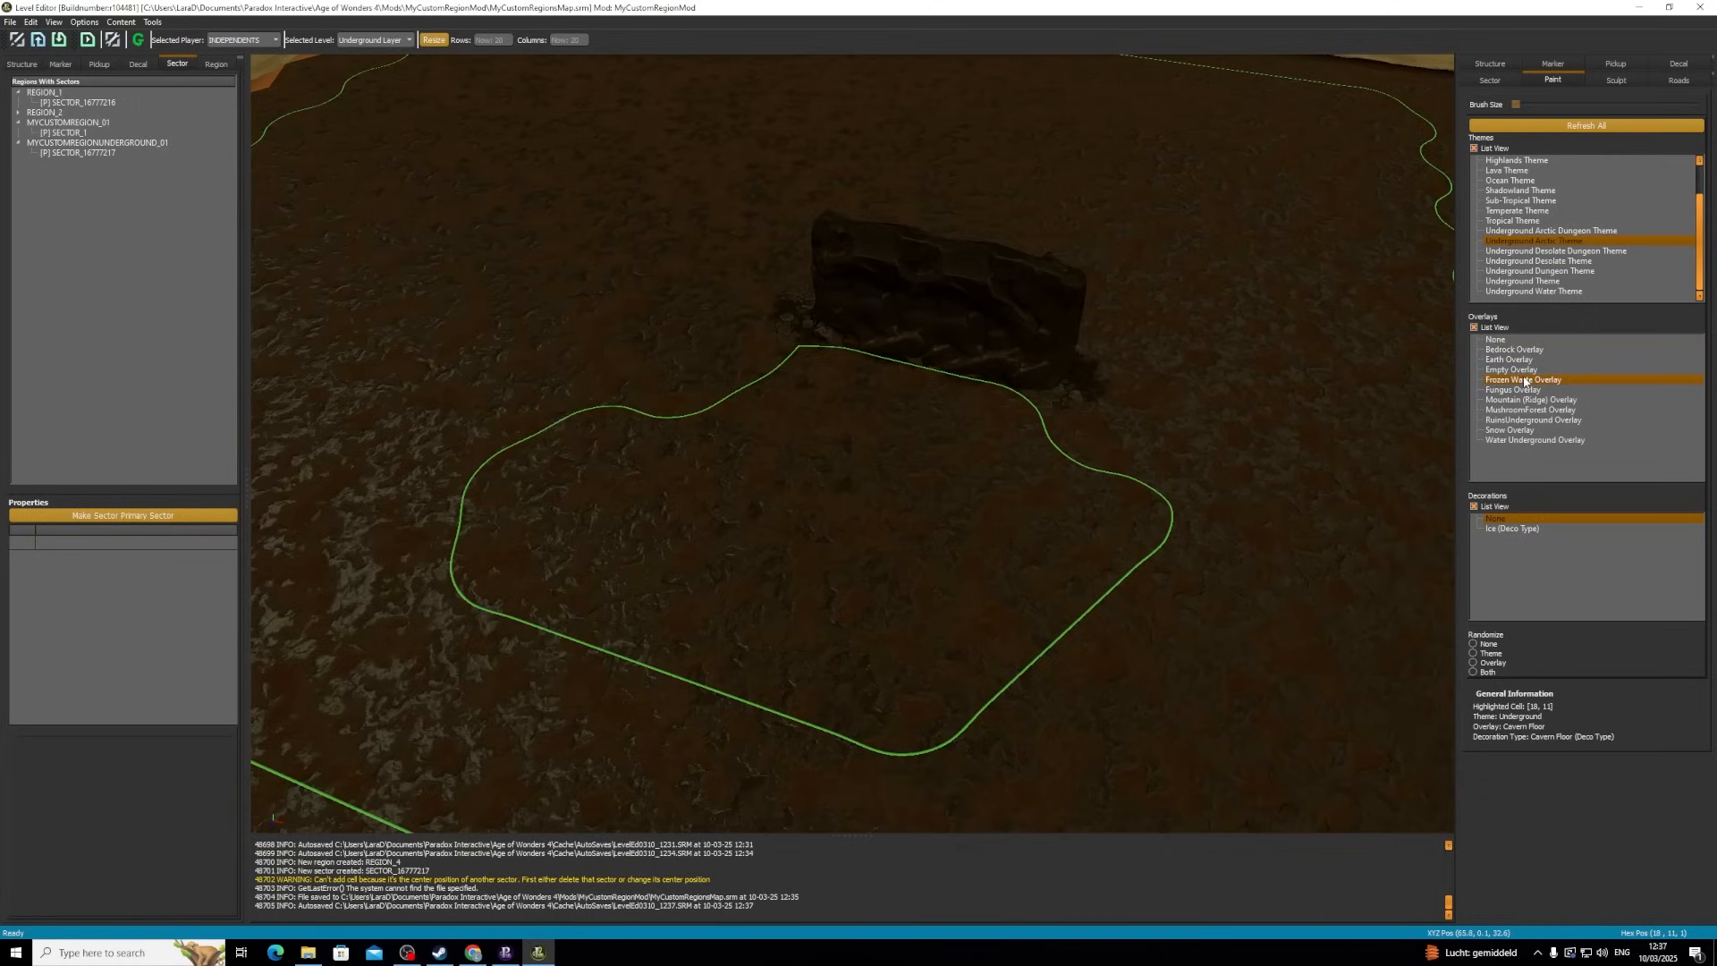
{"action": "left_click", "coordinate": [1535, 529]}
{"action": "mouse_move", "coordinate": [824, 400]}
{"action": "left_mouse_down"}
{"action": "mouse_move", "coordinate": [878, 383]}
{"action": "mouse_move", "coordinate": [766, 474]}
{"action": "mouse_move", "coordinate": [689, 441]}
{"action": "mouse_move", "coordinate": [766, 474]}
{"action": "mouse_move", "coordinate": [591, 484]}
{"action": "mouse_move", "coordinate": [684, 572]}
{"action": "mouse_move", "coordinate": [787, 590]}
{"action": "mouse_move", "coordinate": [984, 535]}
{"action": "mouse_move", "coordinate": [993, 626]}
{"action": "mouse_move", "coordinate": [621, 475]}
{"action": "left_mouse_up"}
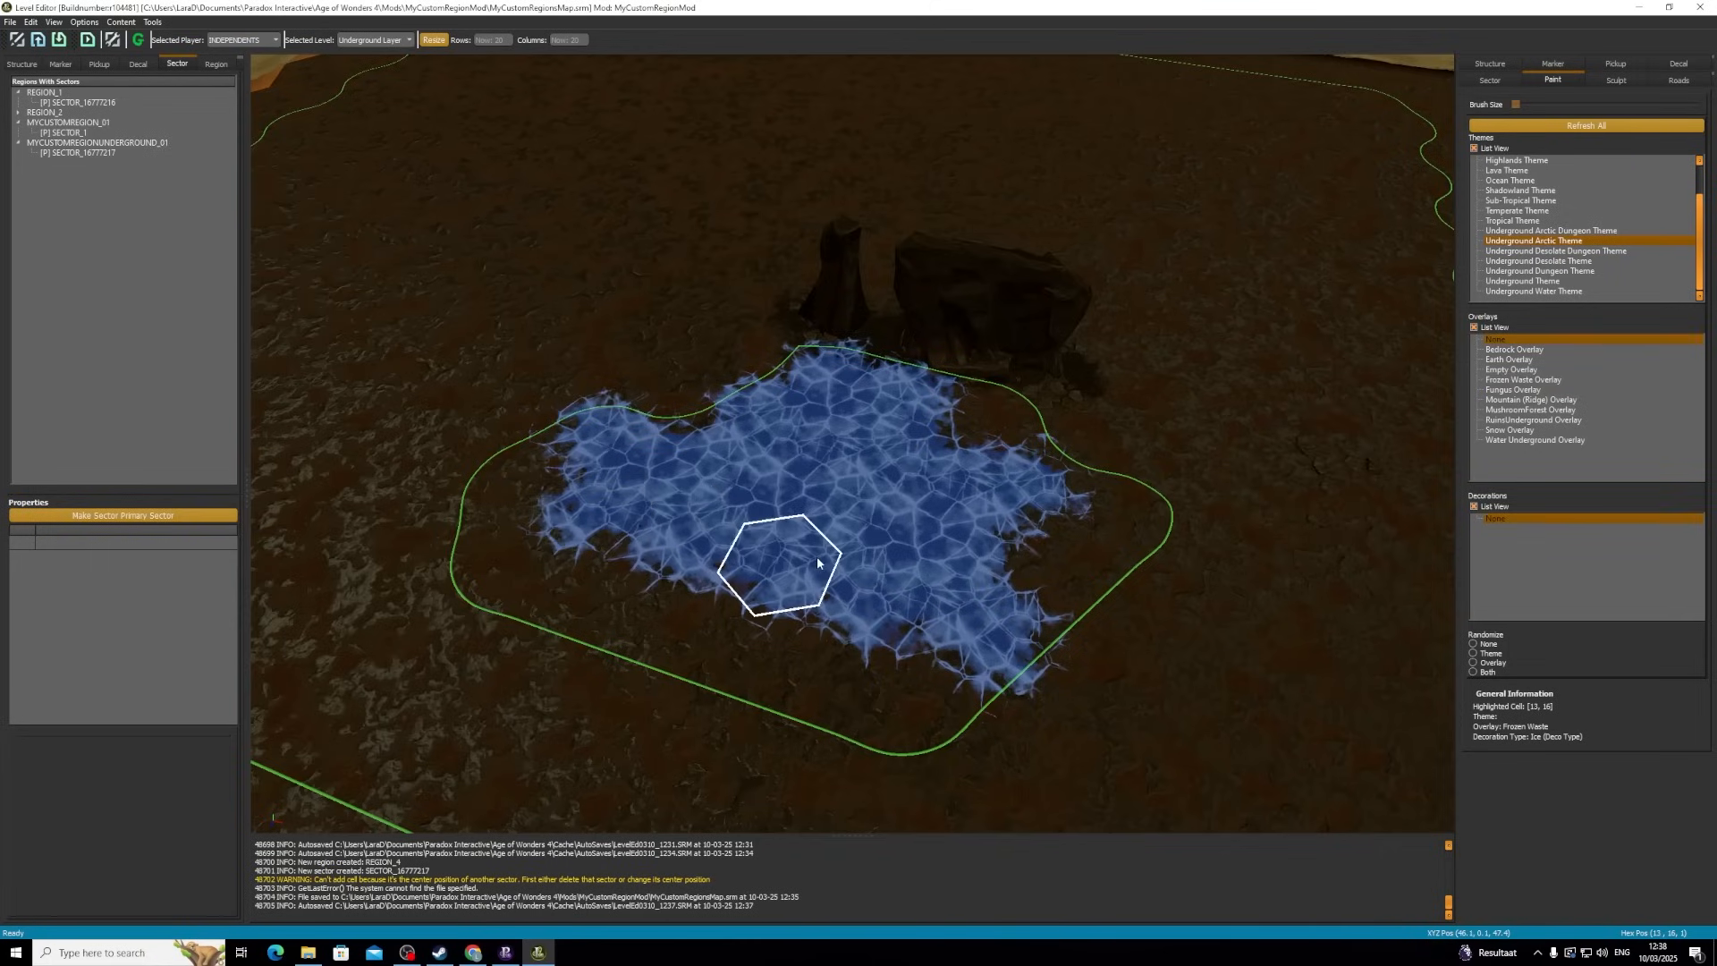
- Paint the Snow Overlay with the Snow 00 decoration over the sector's western, southern and central hexes, leaving ice patches in the north and centre
{"action": "left_click", "coordinate": [1547, 340]}
{"action": "left_click", "coordinate": [1539, 430]}
{"action": "left_click", "coordinate": [1521, 529]}
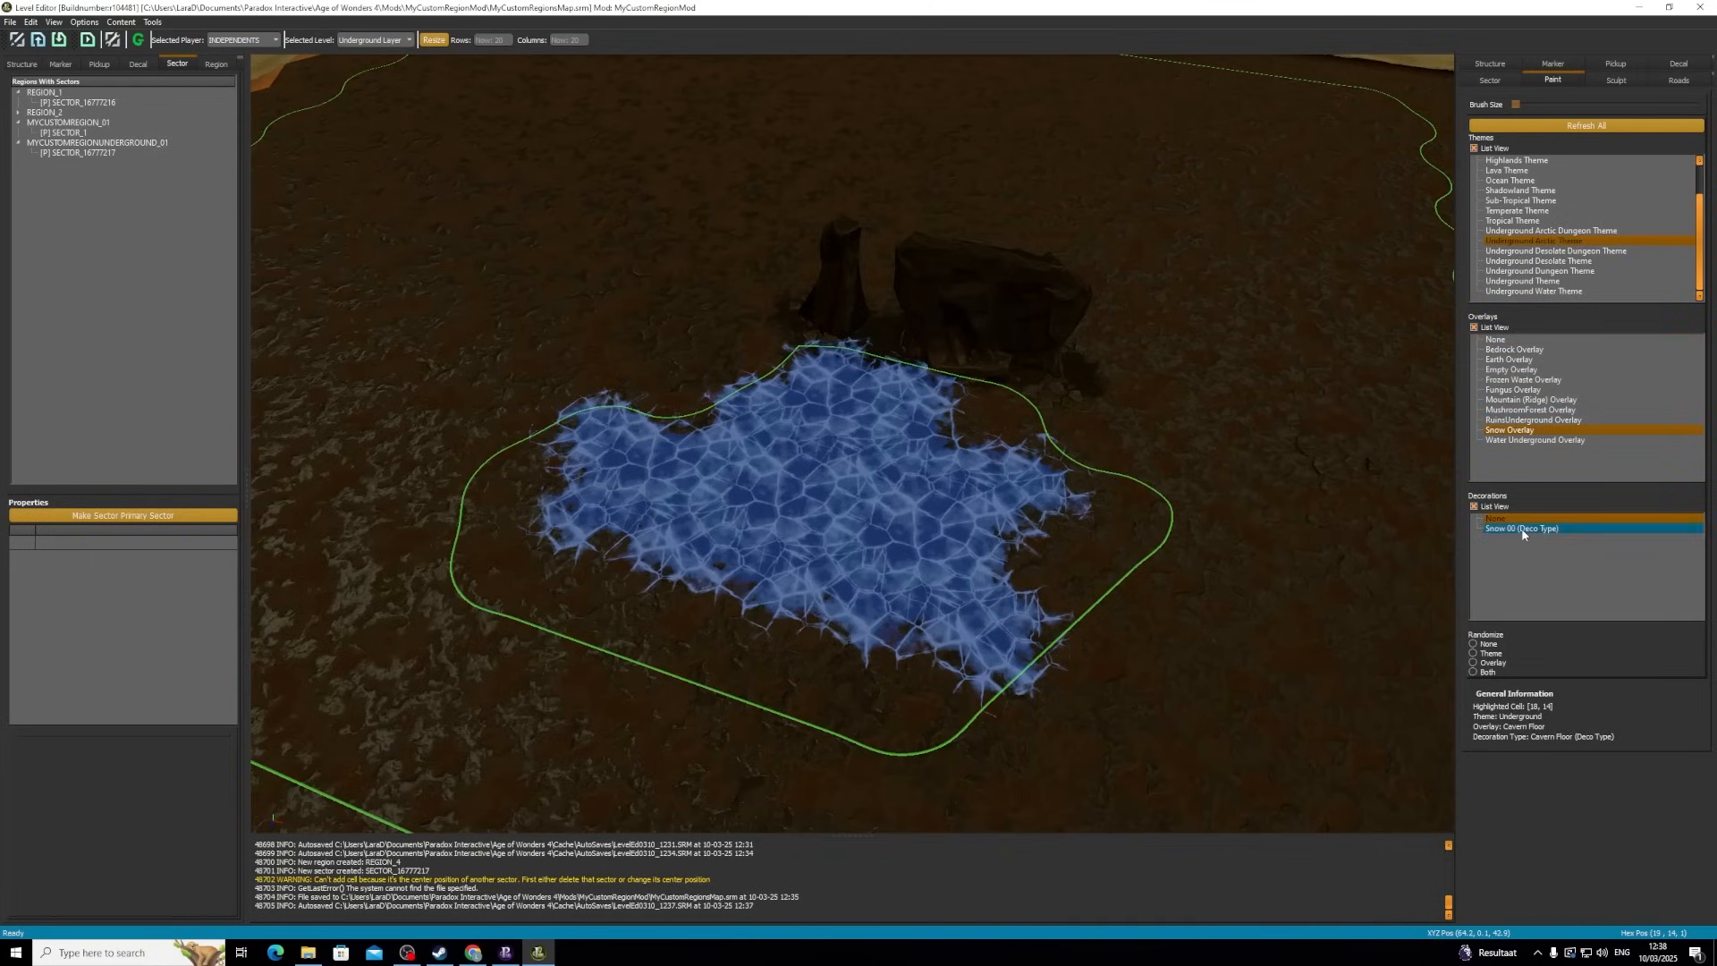
{"action": "mouse_move", "coordinate": [786, 557]}
{"action": "left_mouse_down"}
{"action": "mouse_move", "coordinate": [844, 430]}
{"action": "mouse_move", "coordinate": [977, 565]}
{"action": "mouse_move", "coordinate": [498, 475]}
{"action": "mouse_move", "coordinate": [810, 631]}
{"action": "mouse_move", "coordinate": [878, 594]}
{"action": "left_mouse_up"}
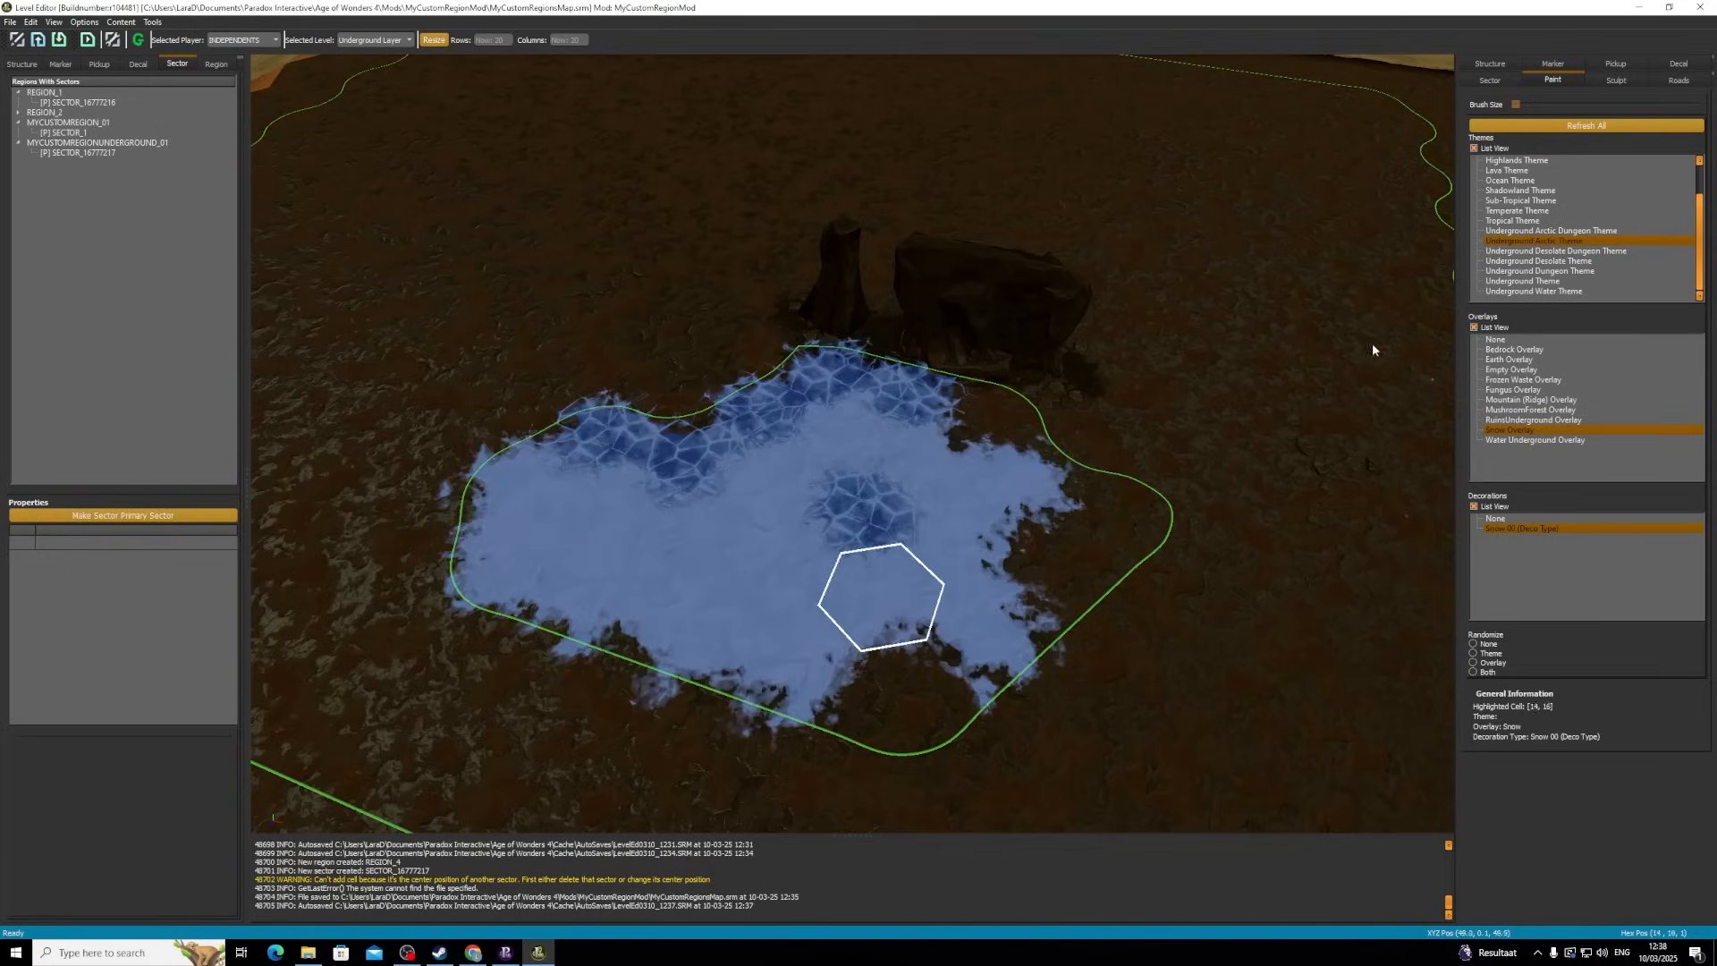
- Repaint the hexes on the sector's eastern side with the Underground Theme and CavernFloor Overlay
{"action": "left_click", "coordinate": [1522, 281]}
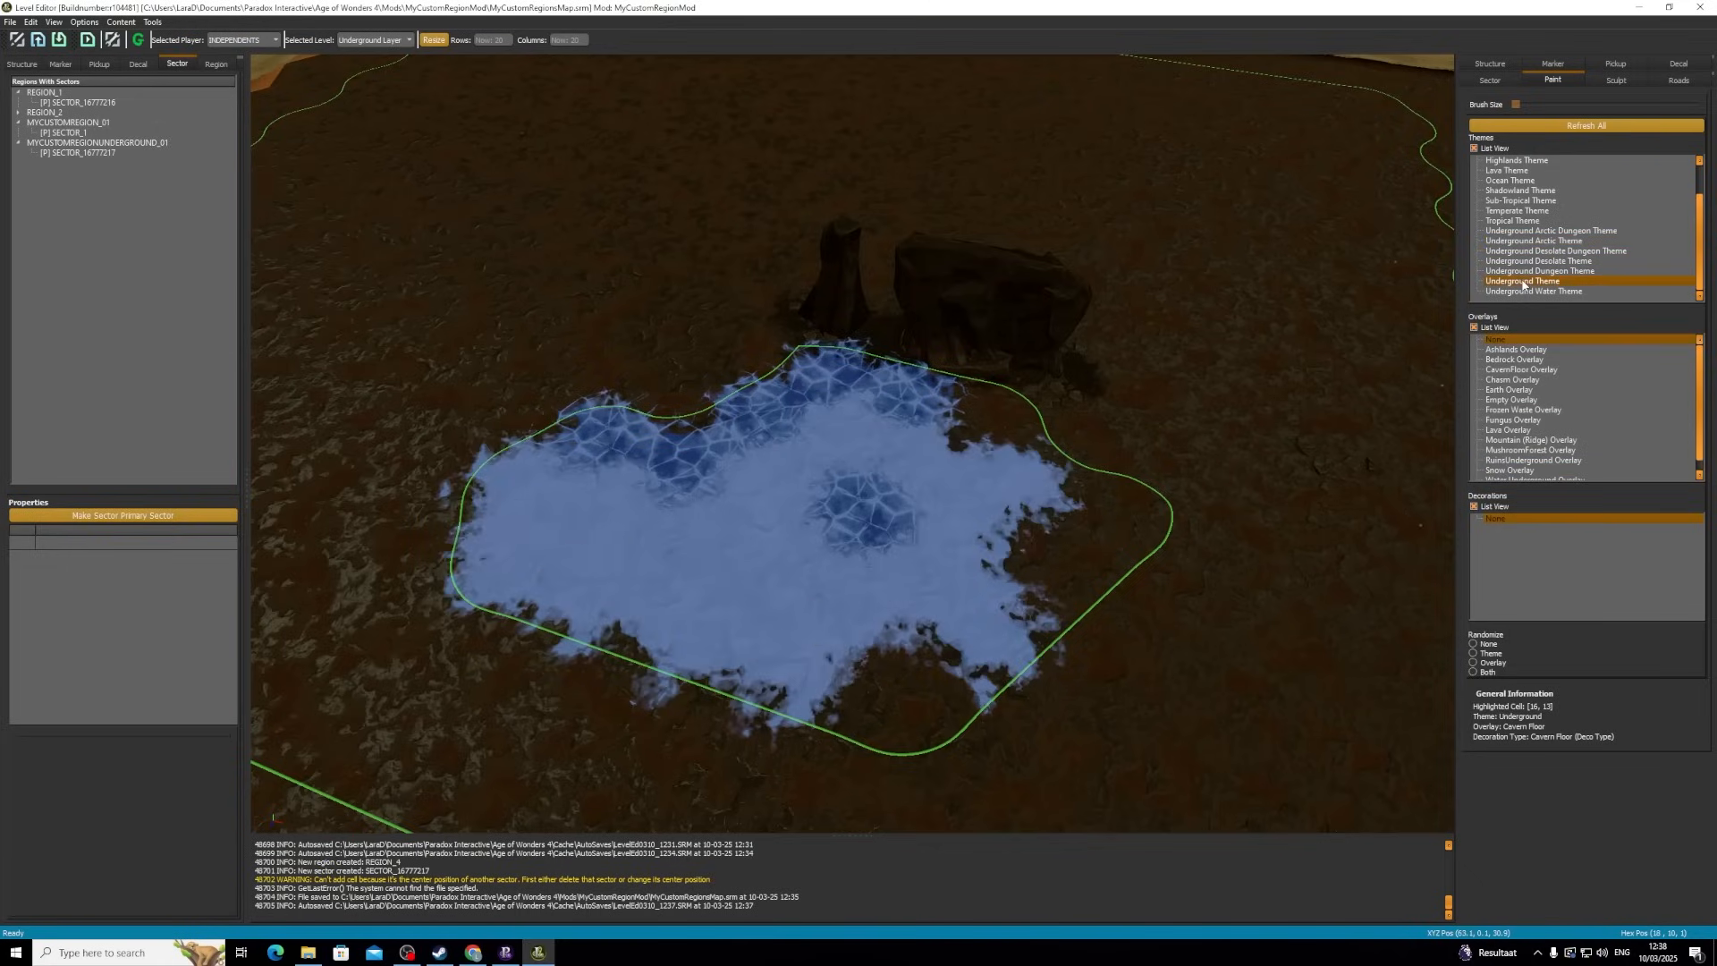
{"action": "left_click", "coordinate": [1515, 370]}
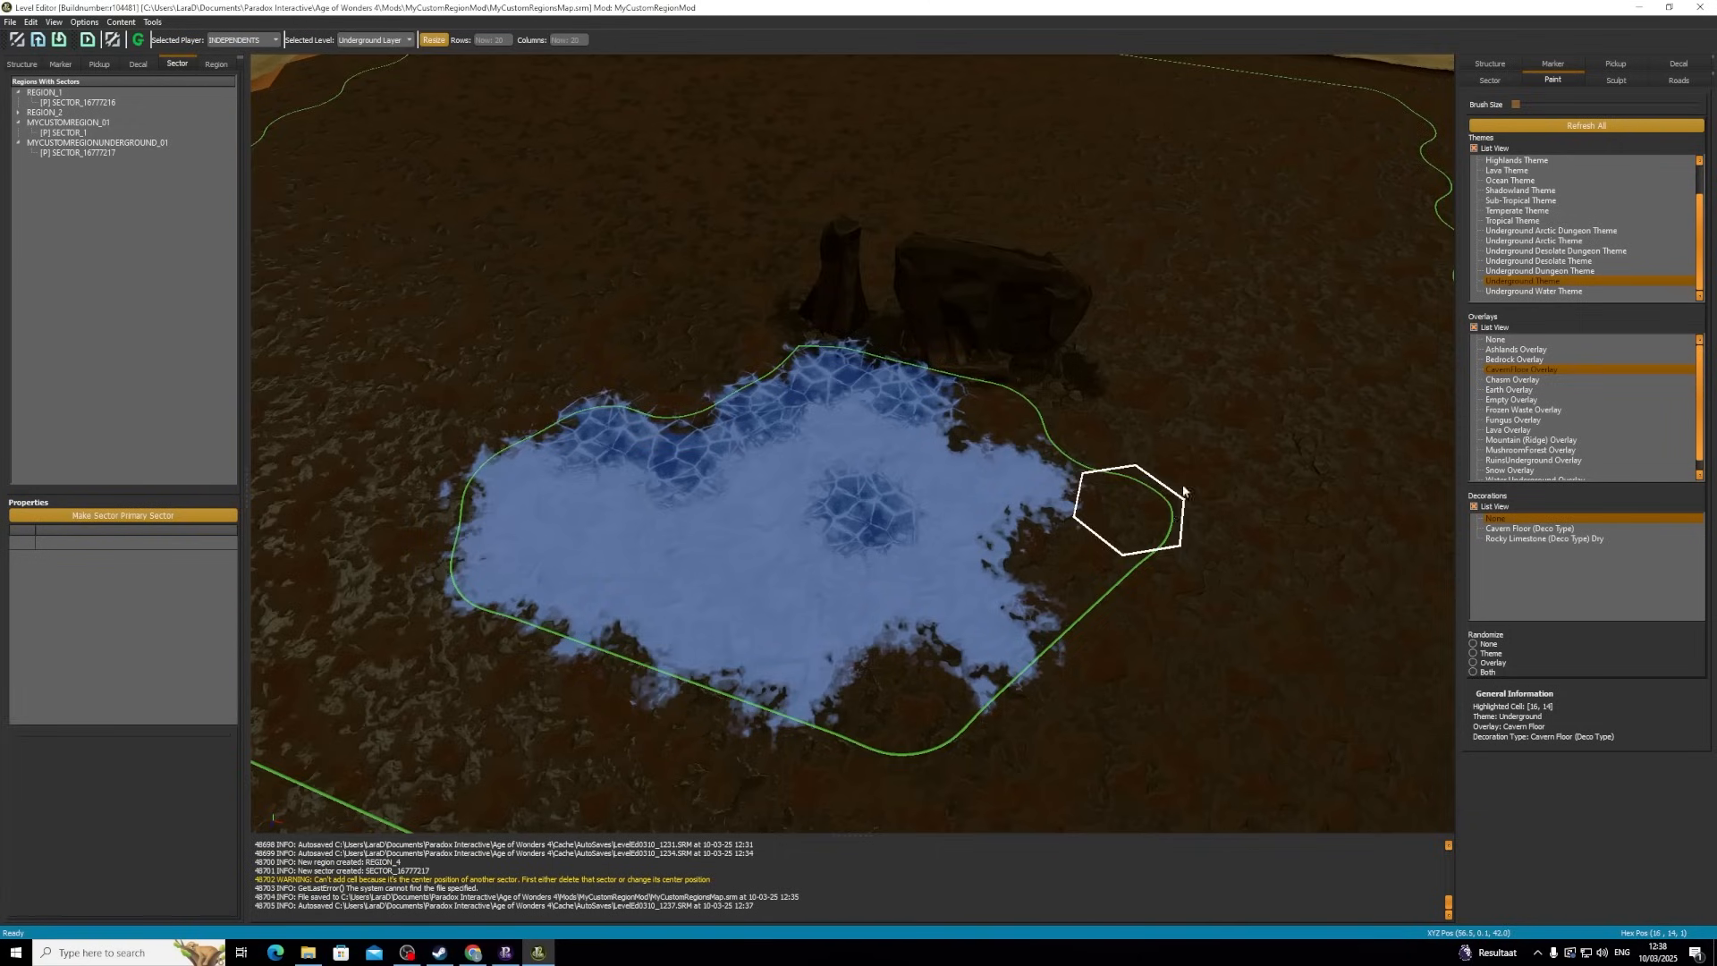
{"action": "mouse_move", "coordinate": [1102, 491]}
{"action": "left_mouse_down"}
{"action": "mouse_move", "coordinate": [1082, 577]}
{"action": "mouse_move", "coordinate": [991, 616]}
{"action": "mouse_move", "coordinate": [1006, 652]}
{"action": "left_mouse_up"}
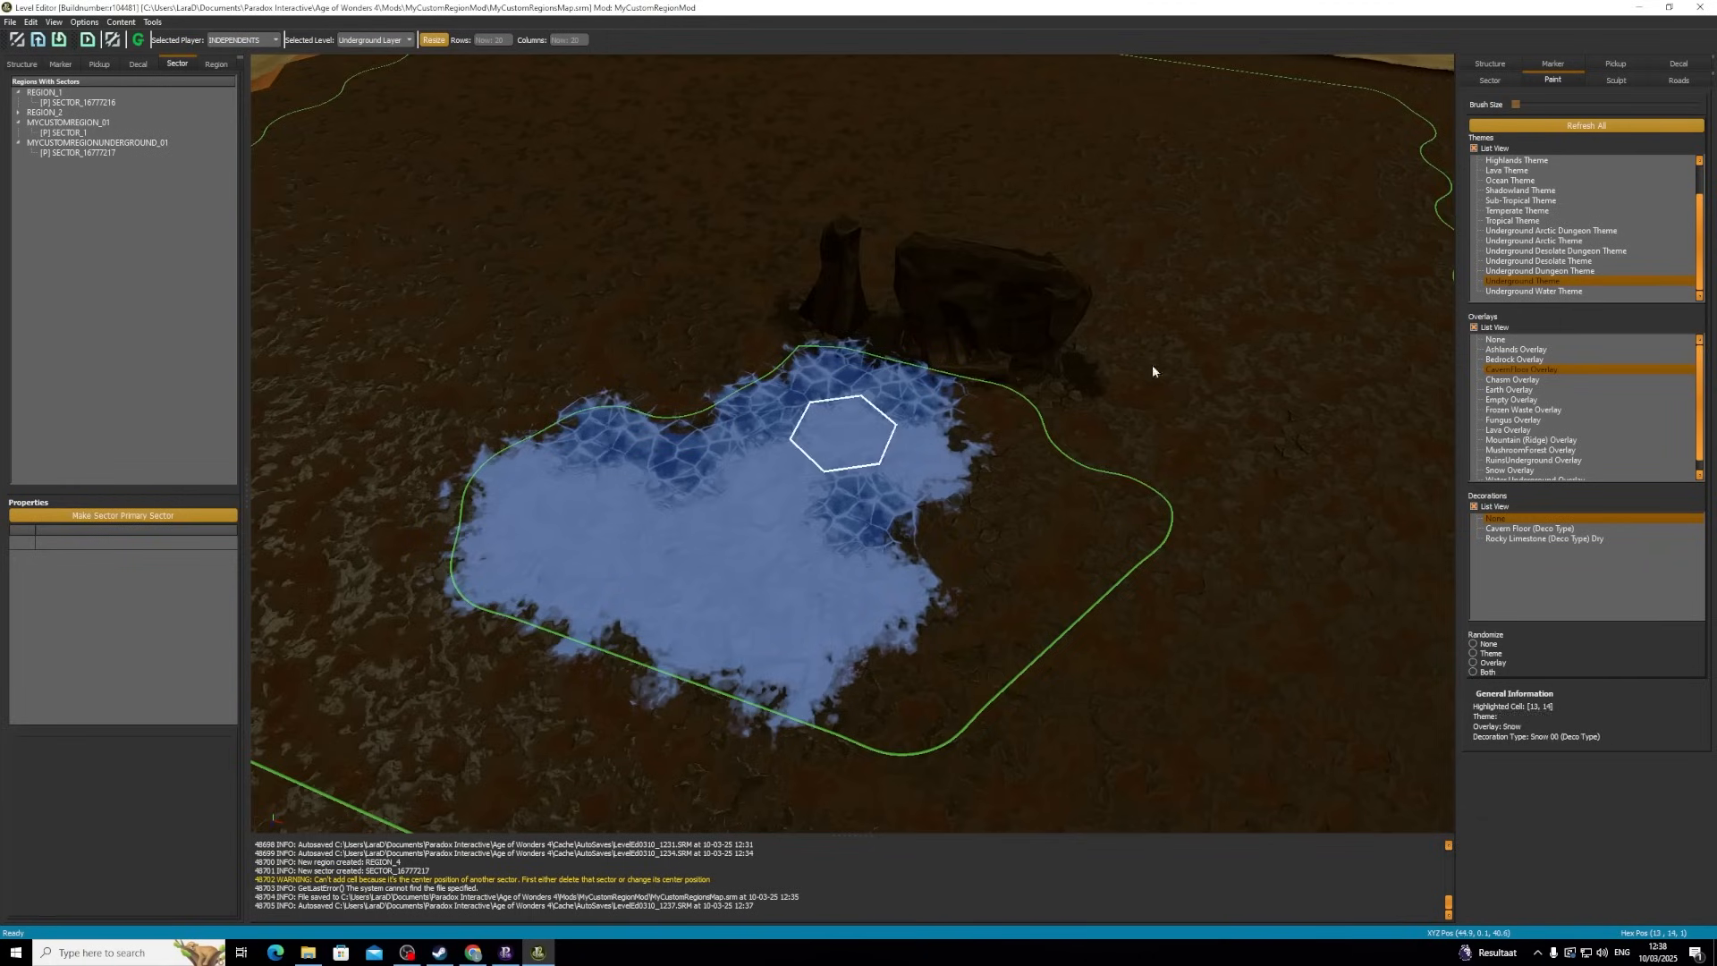
- Paint the Underground Arctic Theme's Bedrock Overlay just inside the sector's northern edge, beside the existing rock wall
{"action": "left_click", "coordinate": [1533, 241]}
{"action": "key", "text": "d"}
{"action": "key", "text": "w"}
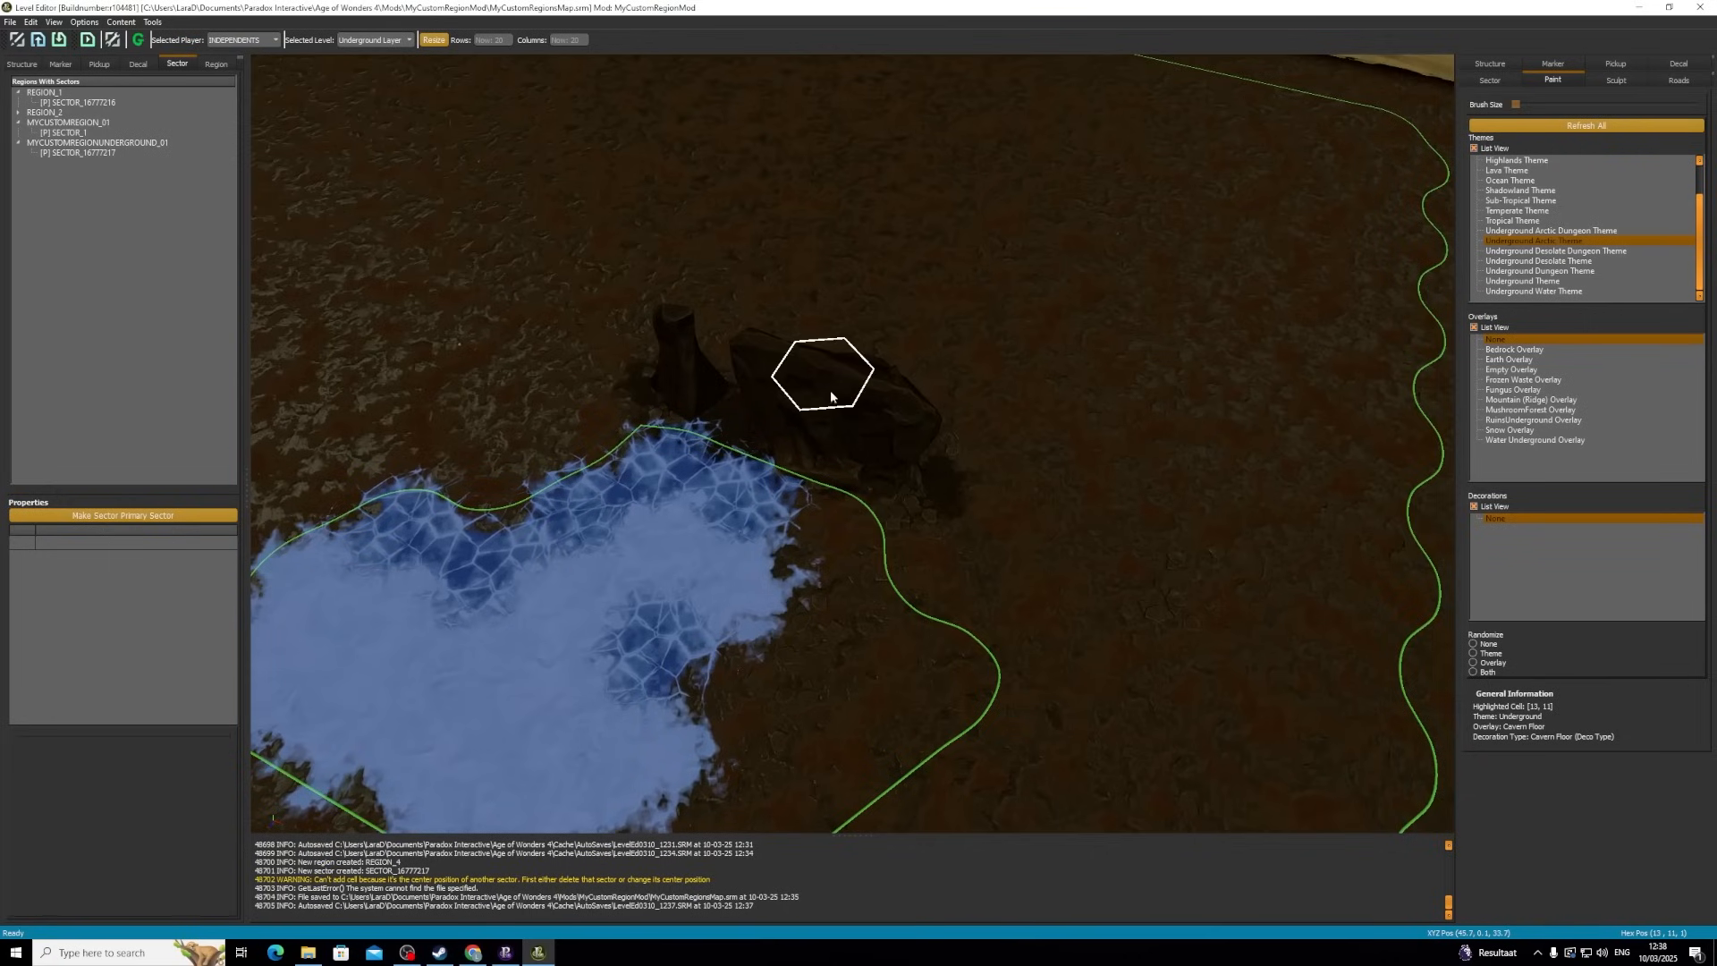
{"action": "middle_click_drag", "start_coordinate": [993, 440], "coordinate": [905, 421]}
{"action": "scroll", "coordinate": [904, 422], "scroll_direction": "down", "scroll_amount": 2}
{"action": "scroll", "coordinate": [832, 442], "scroll_direction": "up", "scroll_amount": 2}
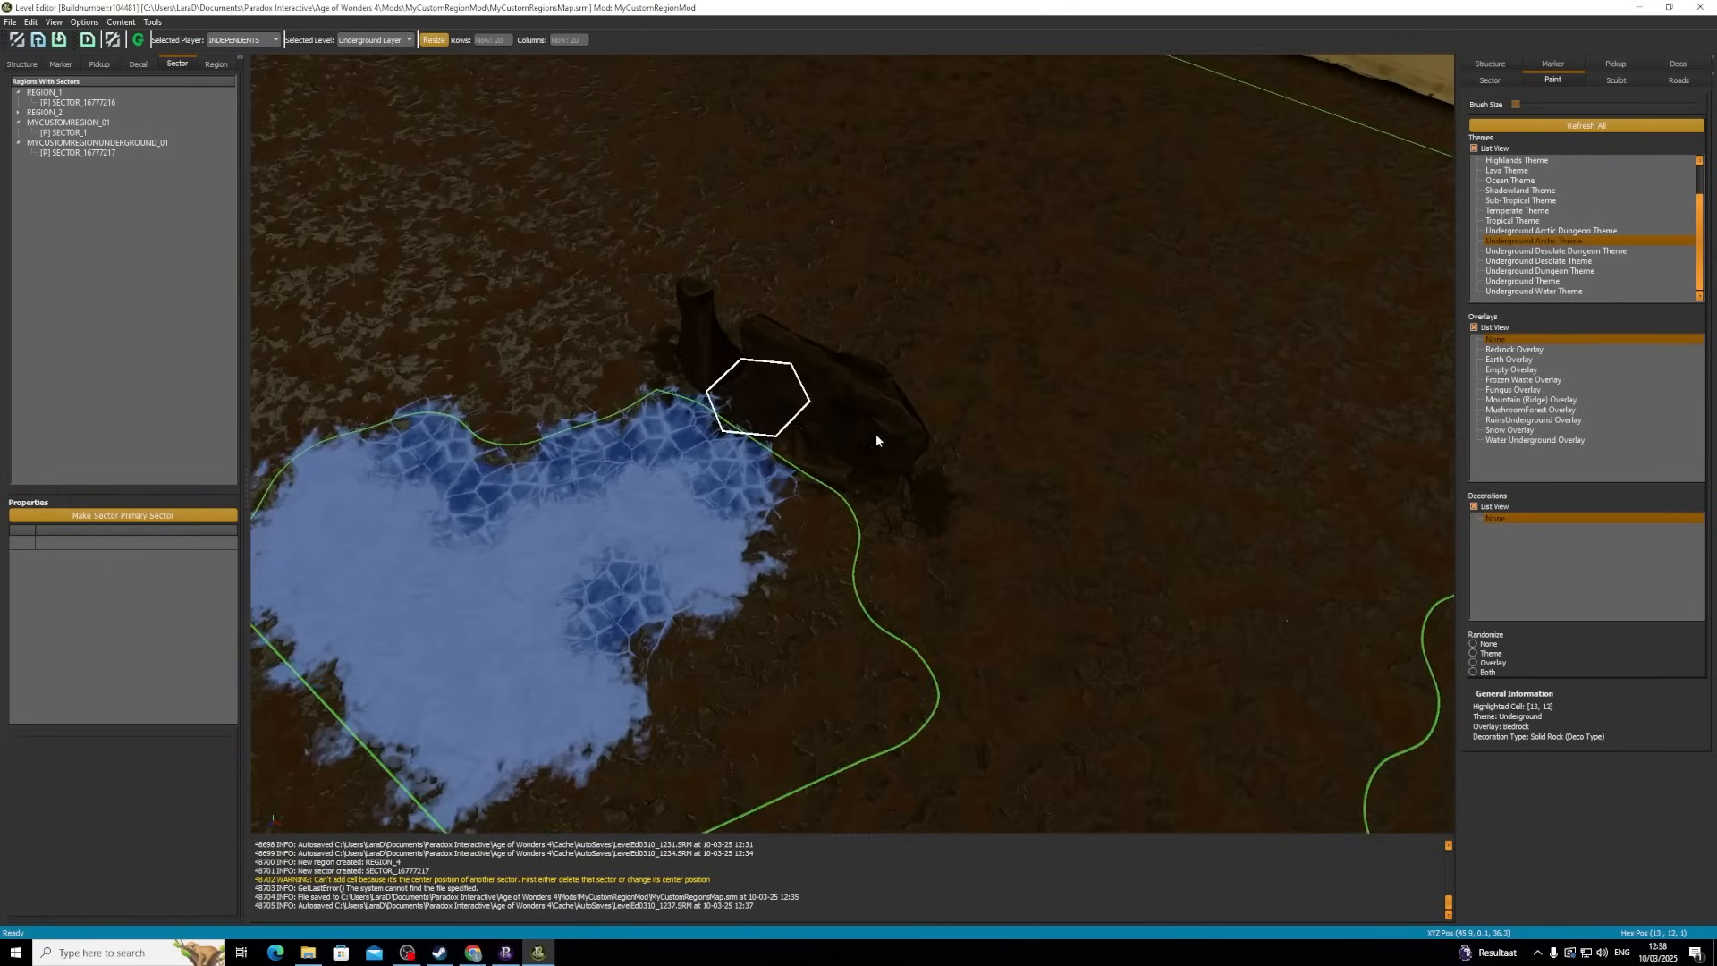
{"action": "left_click", "coordinate": [1514, 349]}
{"action": "mouse_move", "coordinate": [671, 433]}
{"action": "left_mouse_down"}
{"action": "mouse_move", "coordinate": [806, 510]}
{"action": "mouse_move", "coordinate": [678, 479]}
{"action": "left_mouse_up"}
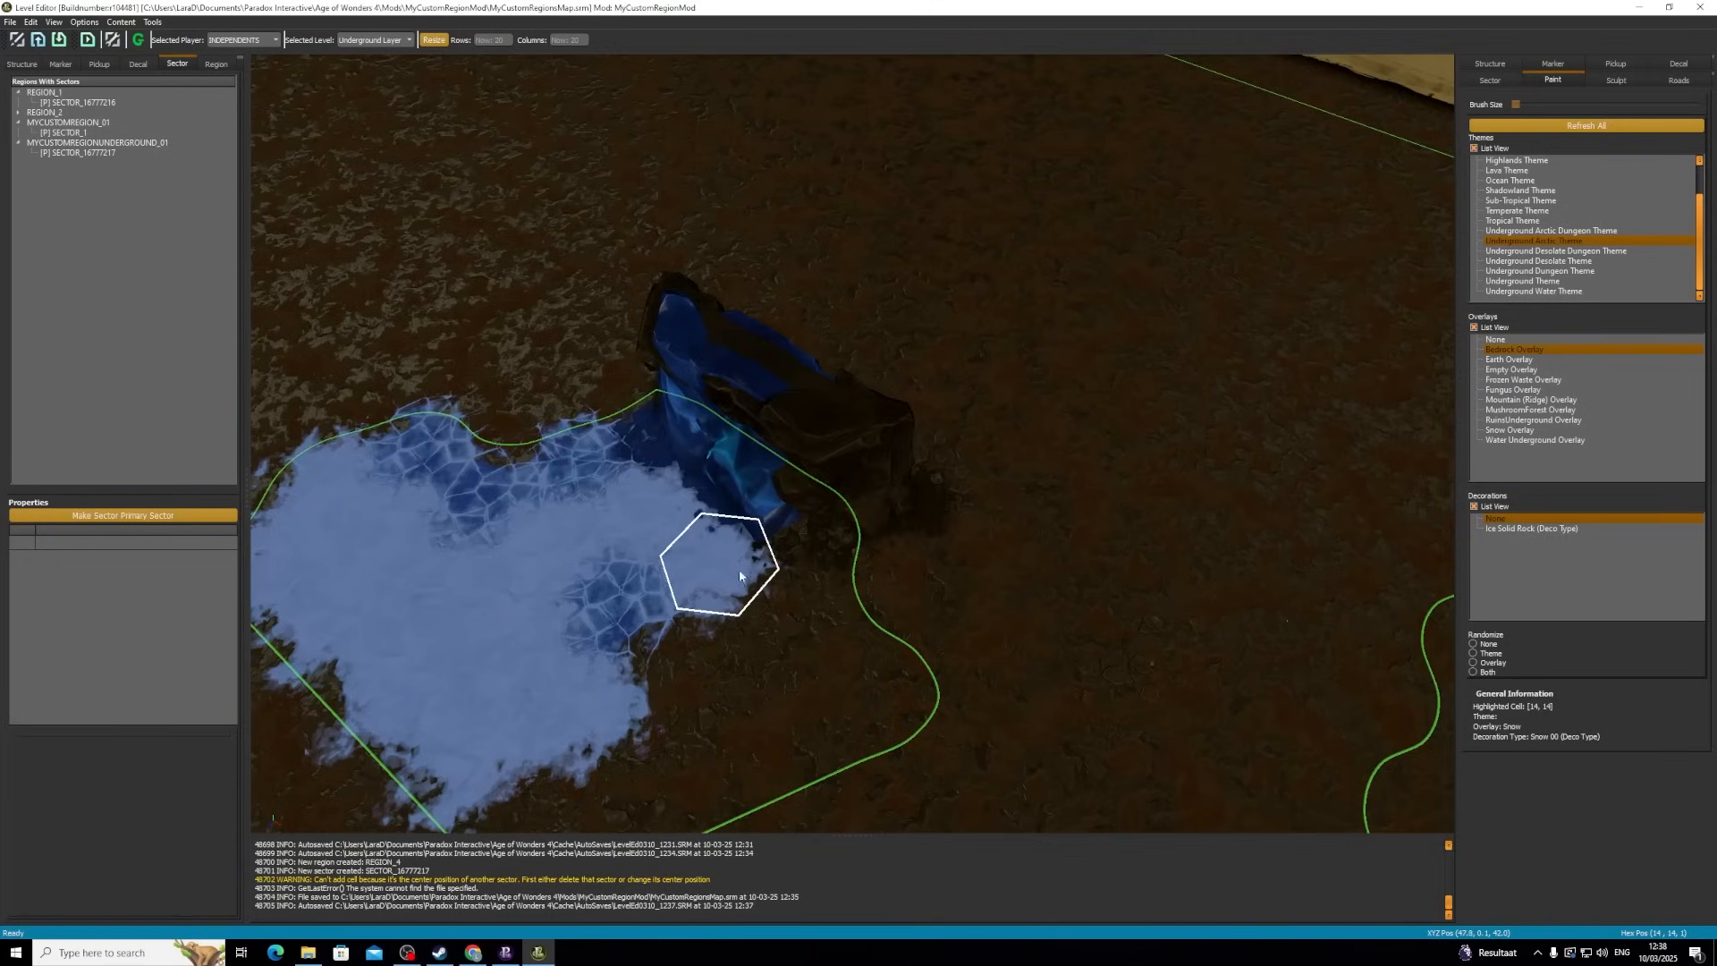
- Extend the Bedrock Overlay wall from the sector's northeastern corner along its eastern side
{"action": "scroll", "coordinate": [979, 456], "scroll_direction": "down", "scroll_amount": 3}
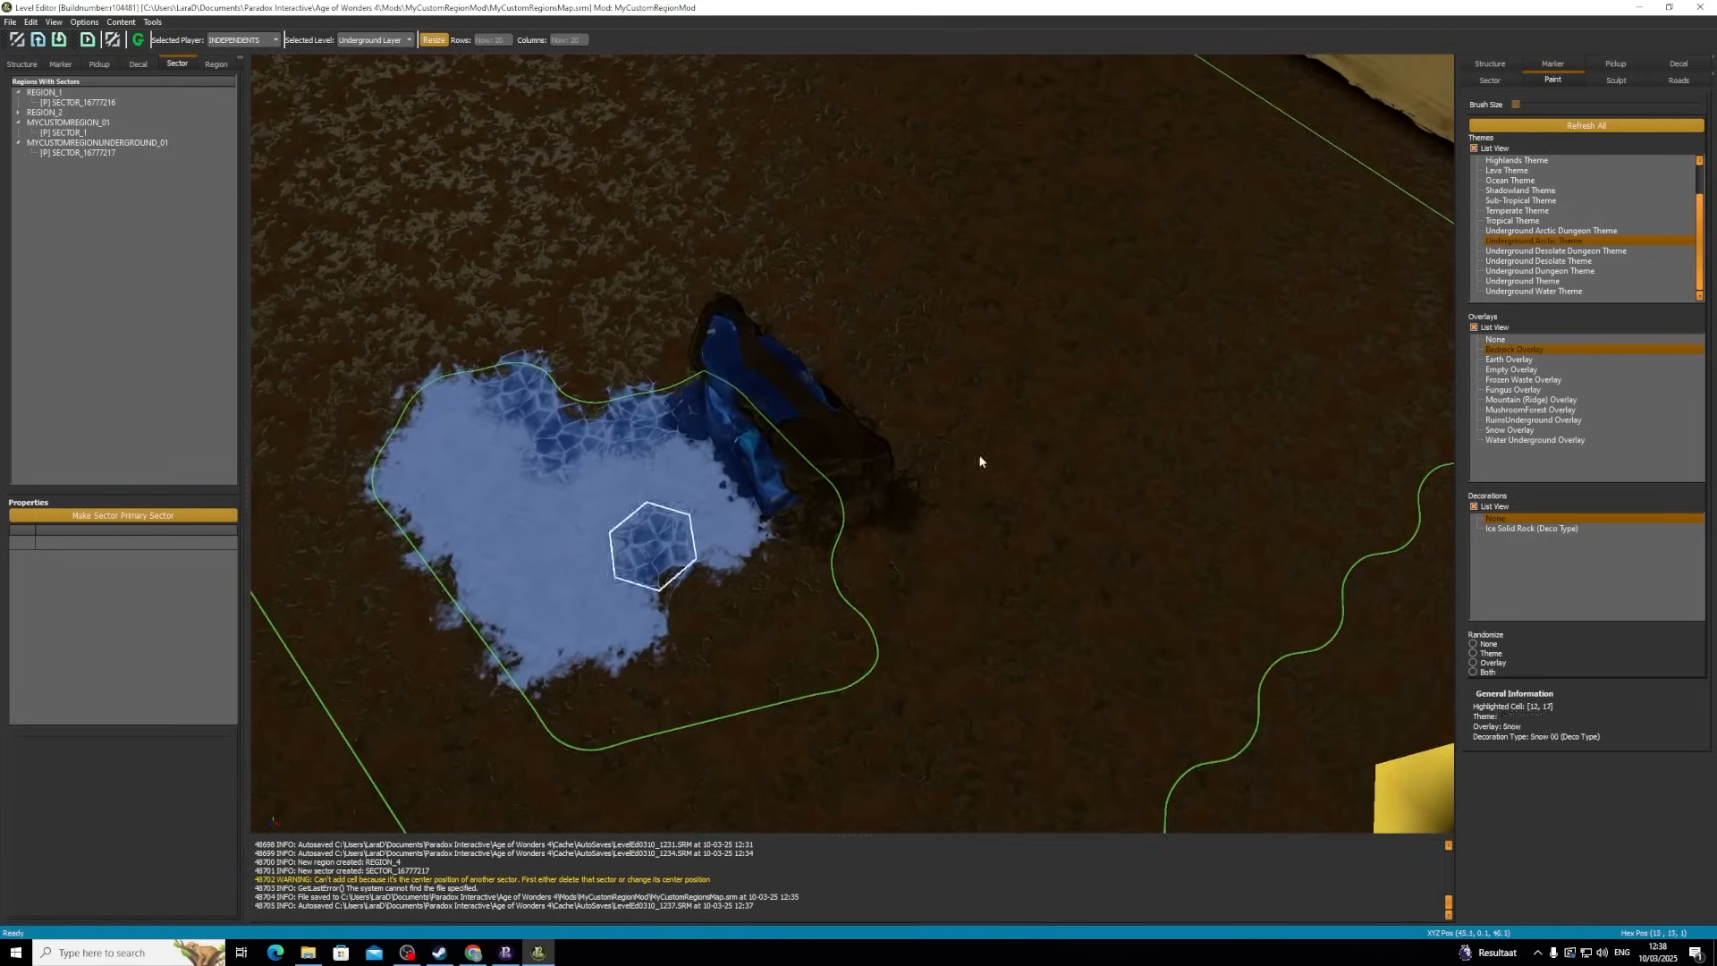
{"action": "middle_click_drag", "start_coordinate": [947, 456], "coordinate": [4, 346]}
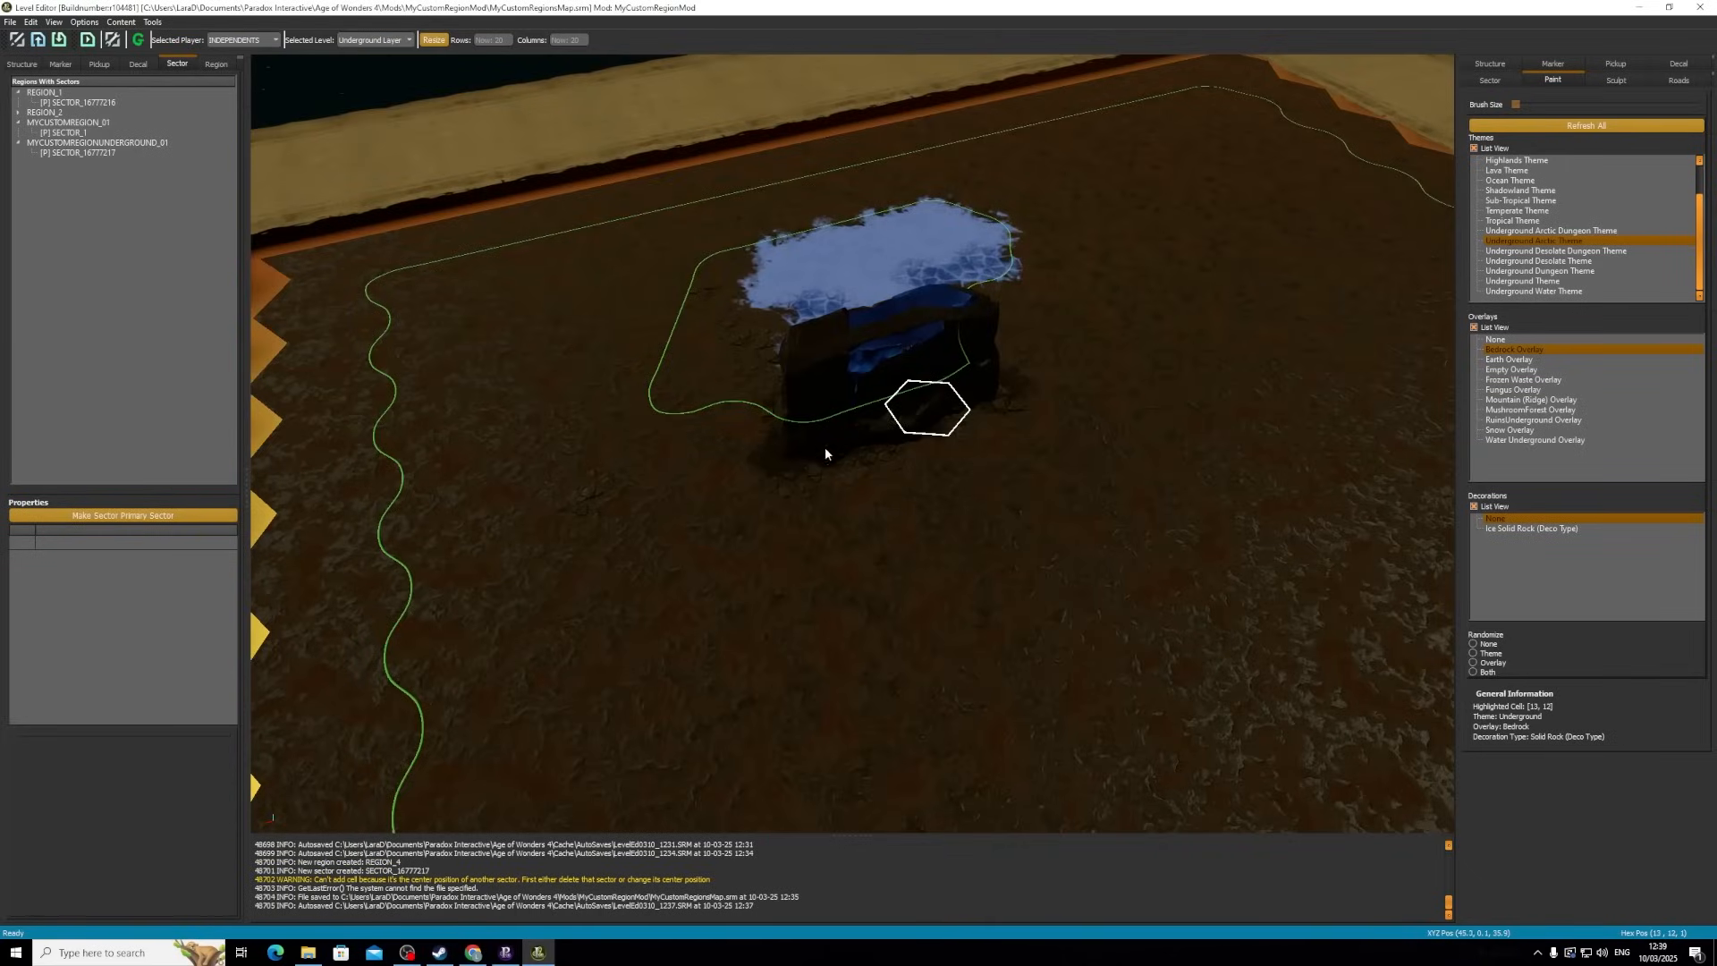
{"action": "middle_click_drag", "start_coordinate": [601, 415], "coordinate": [1673, 577]}
{"action": "scroll", "coordinate": [794, 554], "scroll_direction": "up", "scroll_amount": 5}
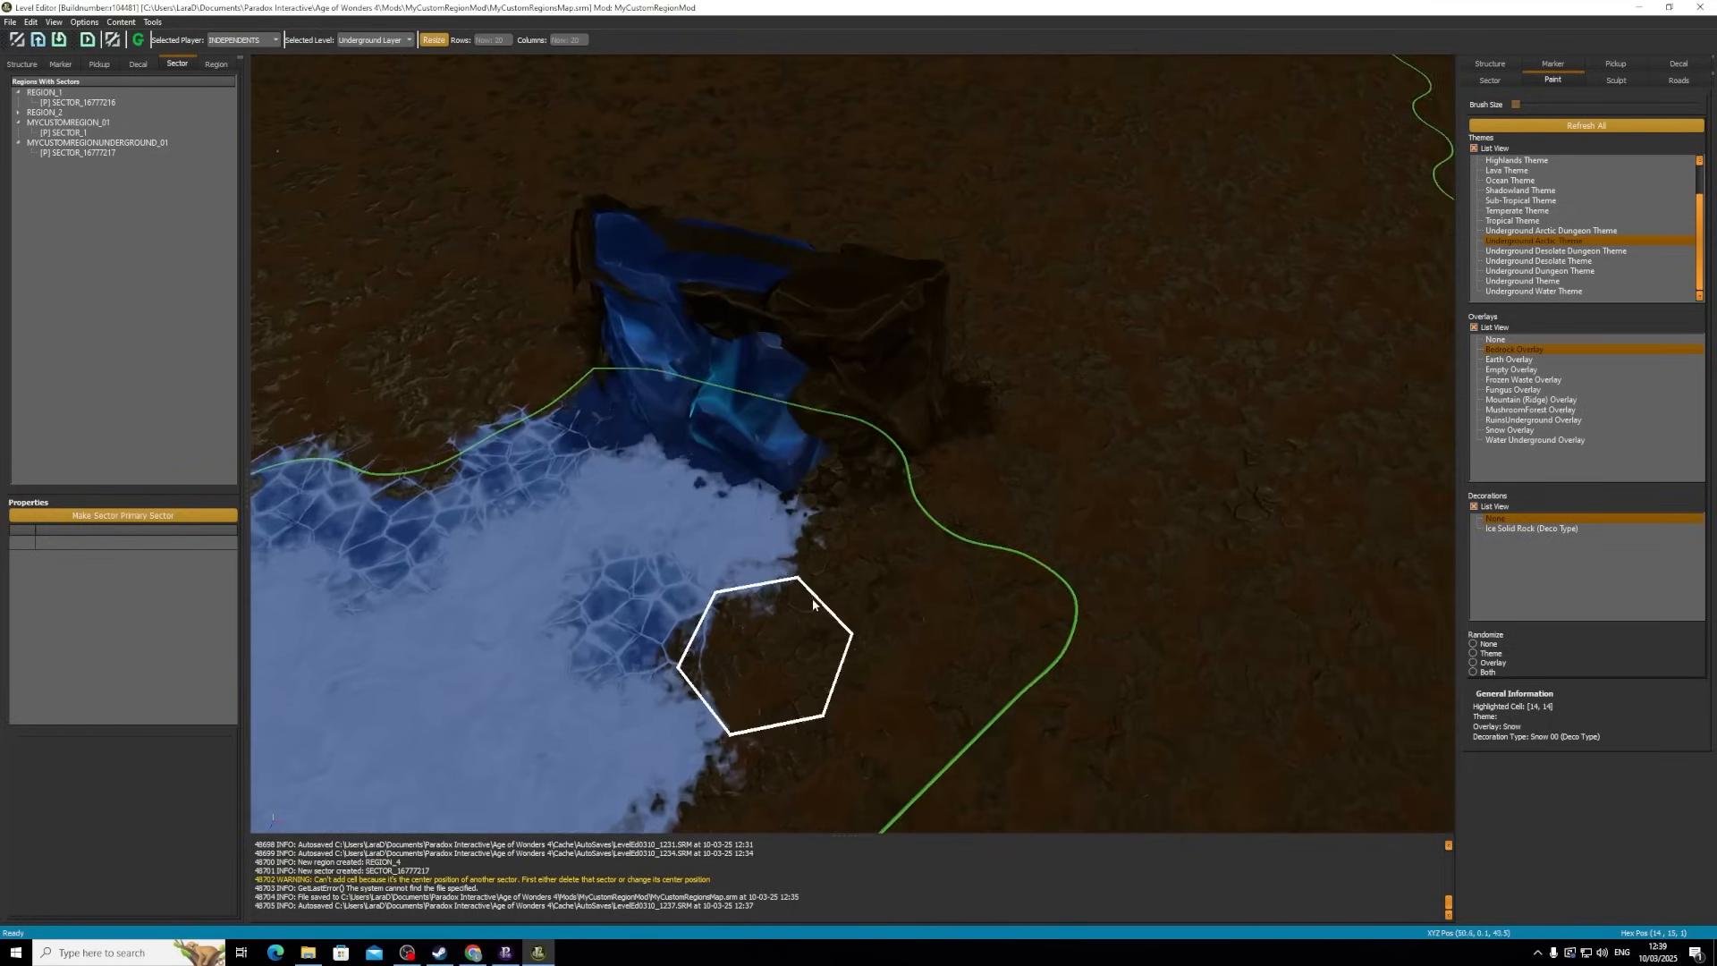
{"action": "scroll", "coordinate": [591, 466], "scroll_direction": "down", "scroll_amount": 4}
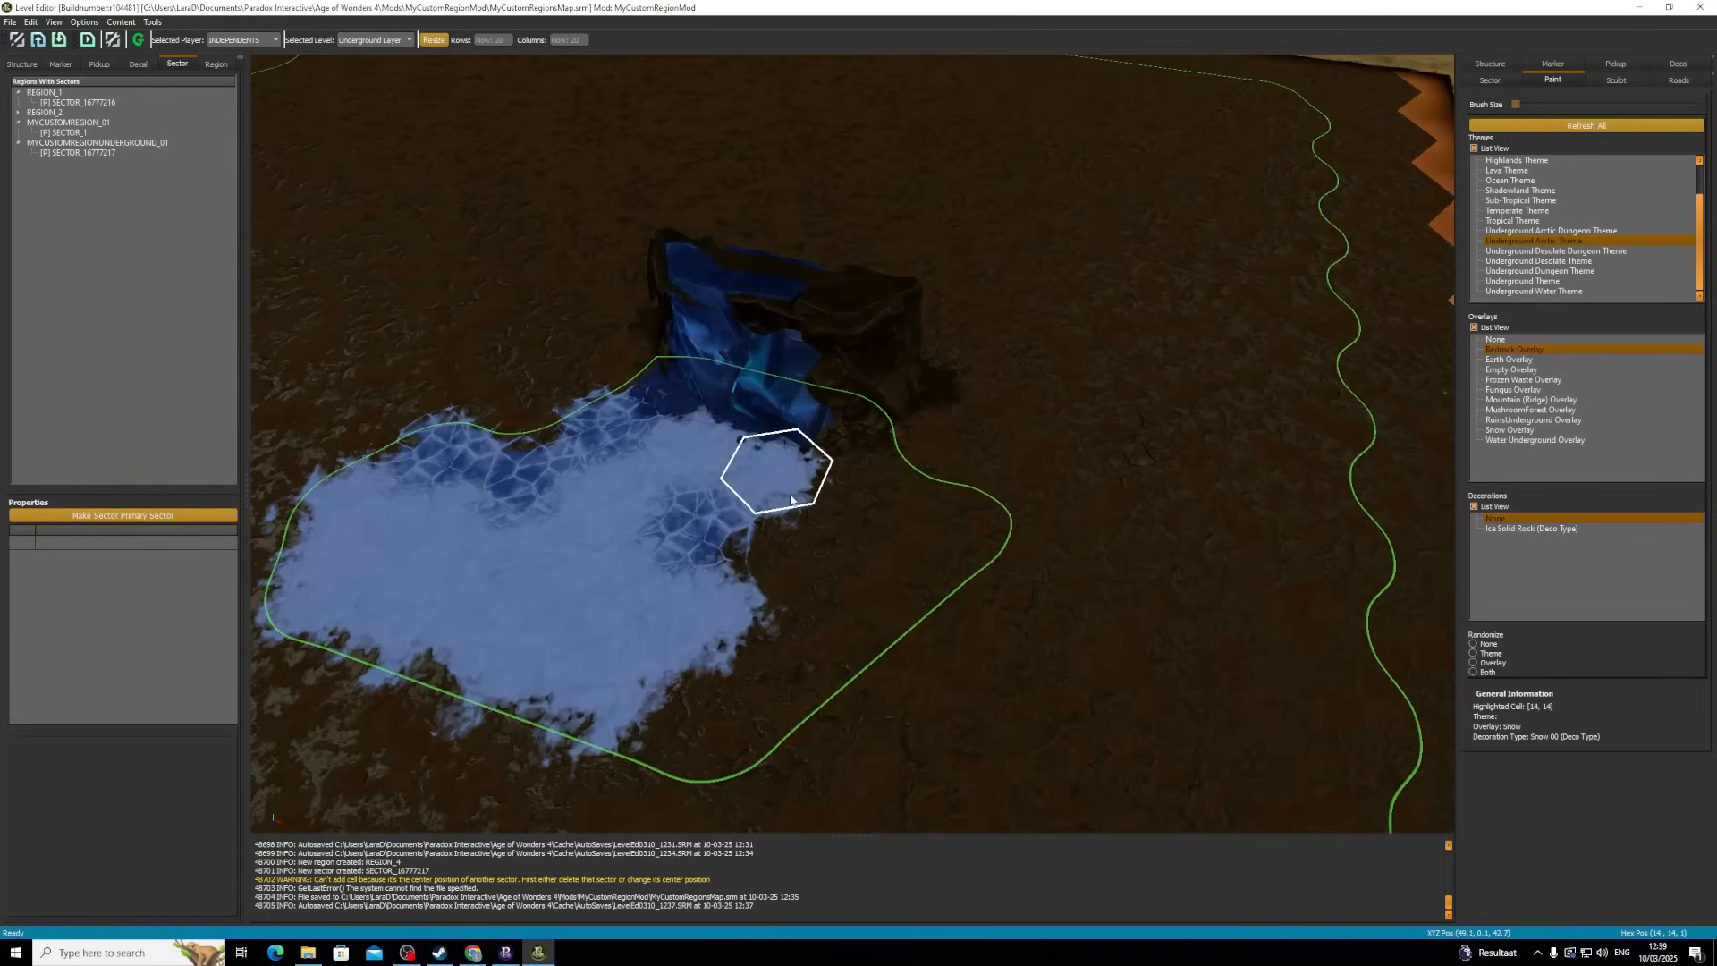
{"action": "left_click", "coordinate": [871, 463]}
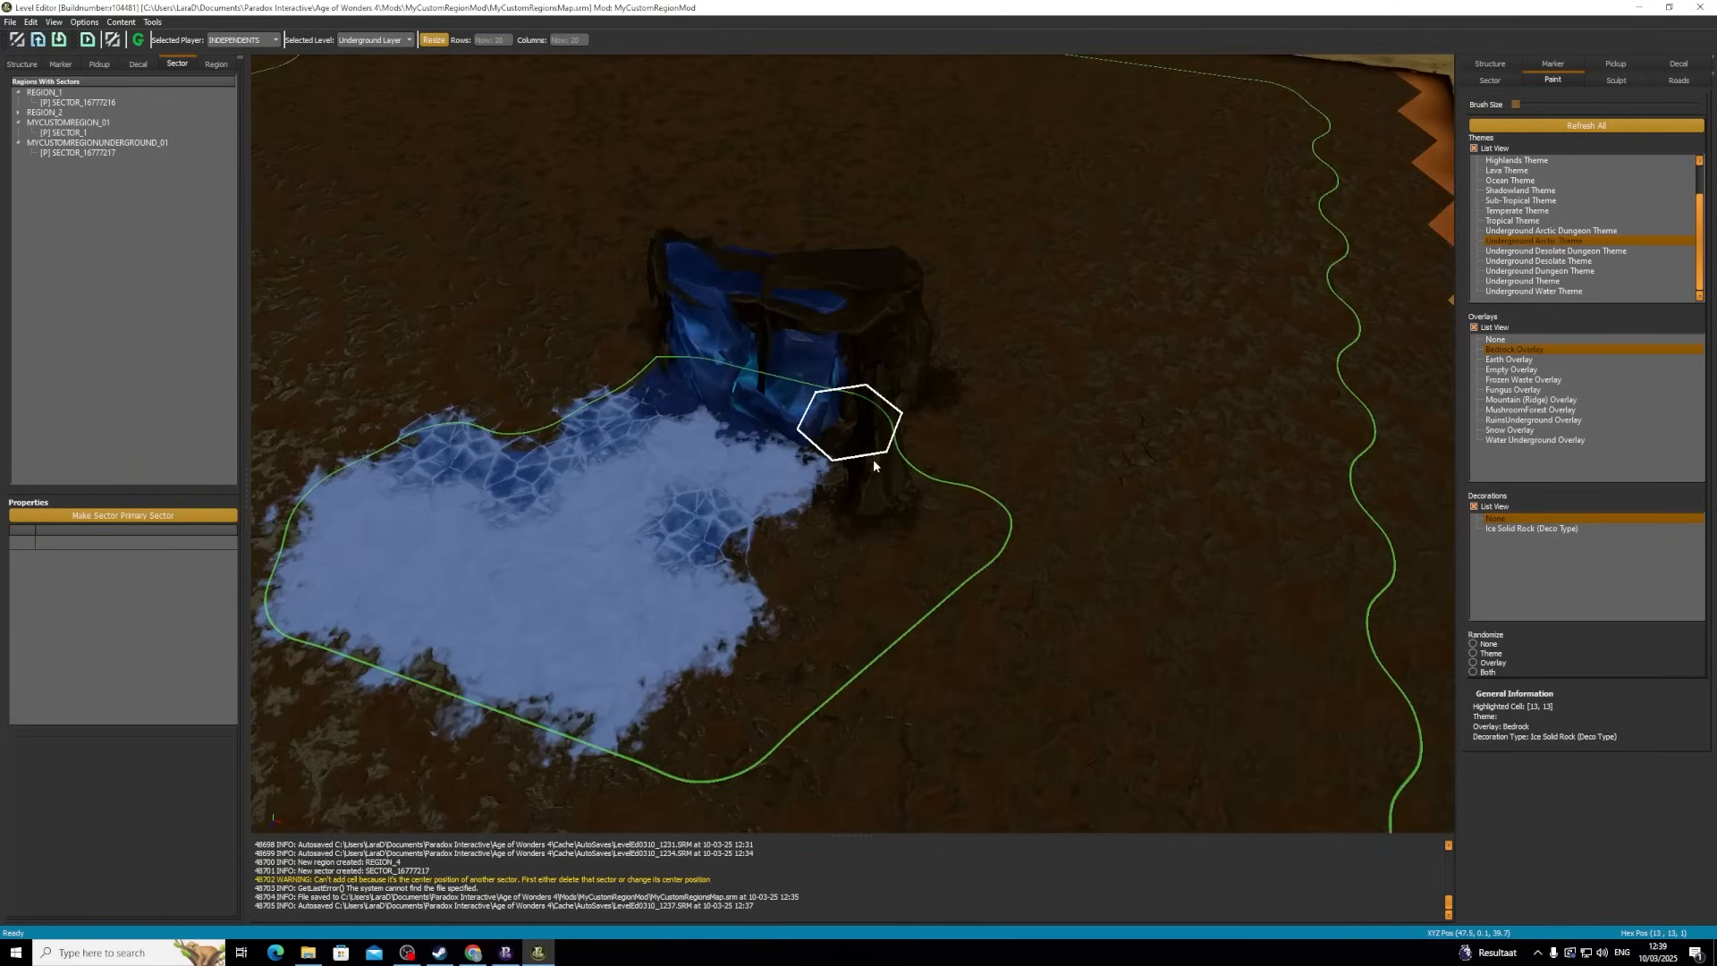
{"action": "scroll", "coordinate": [924, 411], "scroll_direction": "down", "scroll_amount": 2}
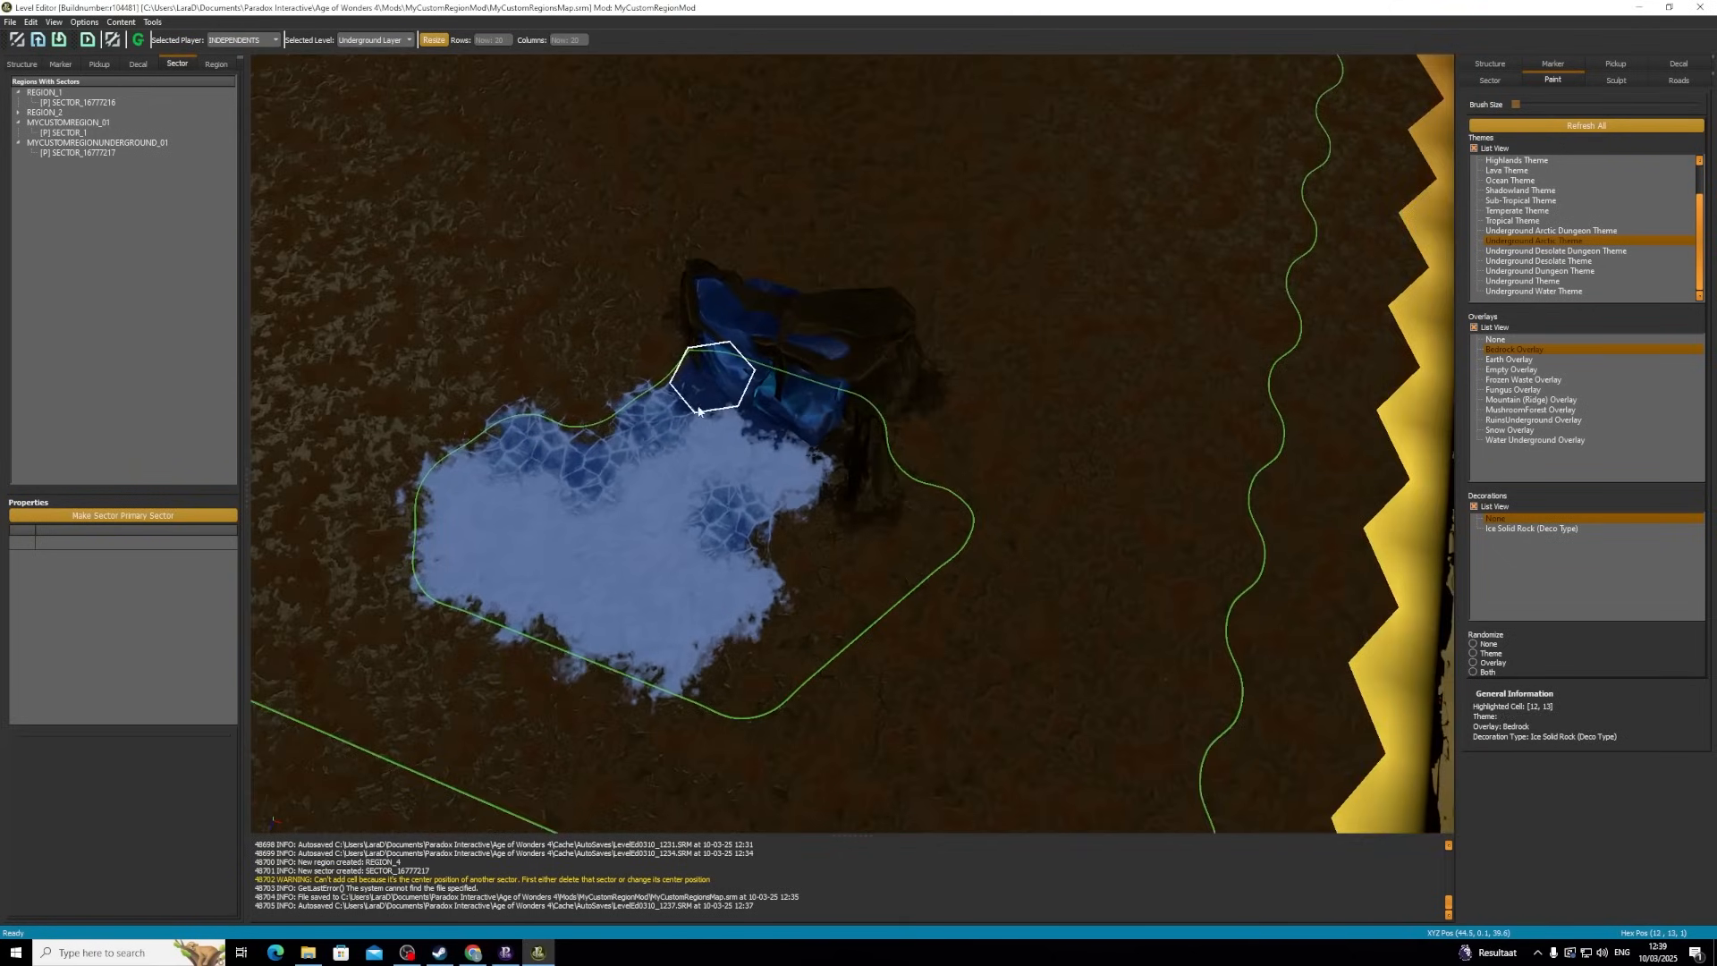
{"action": "mouse_move", "coordinate": [1038, 482]}
{"action": "middle_mouse_down"}
{"action": "mouse_move", "coordinate": [995, 484]}
{"action": "mouse_move", "coordinate": [644, 380]}
{"action": "mouse_move", "coordinate": [1172, 356]}
{"action": "mouse_move", "coordinate": [795, 569]}
{"action": "middle_mouse_up"}
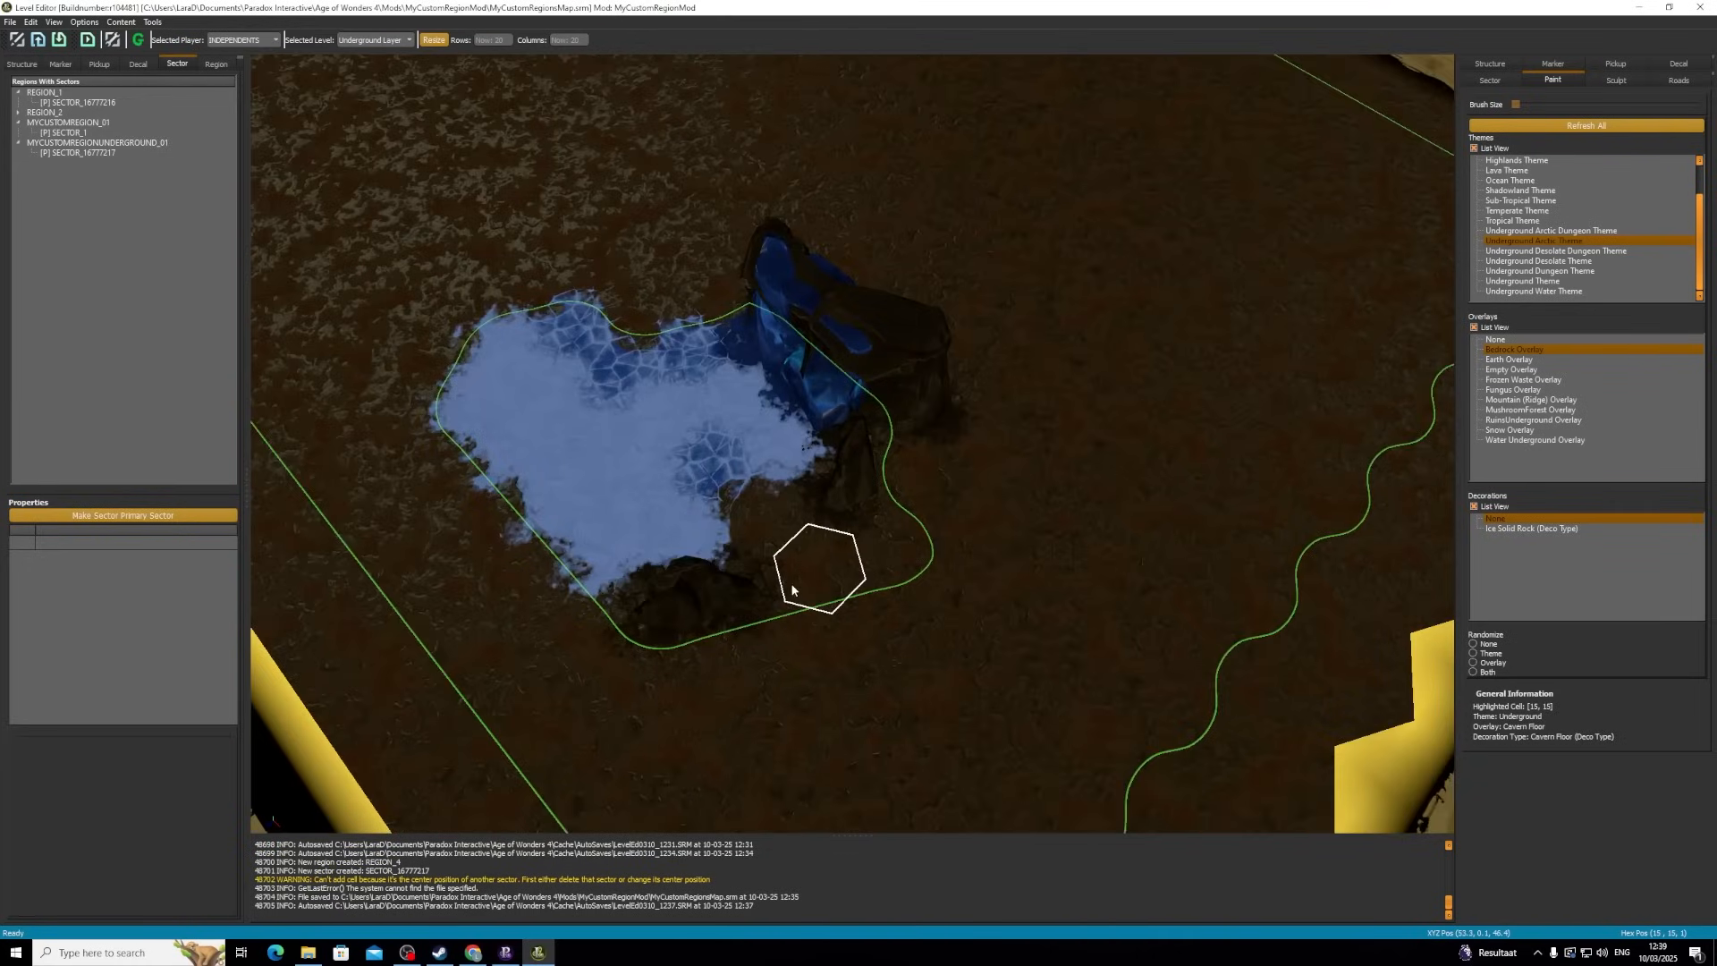
{"action": "middle_click_drag", "start_coordinate": [695, 601], "coordinate": [1052, 490]}
{"action": "scroll", "coordinate": [812, 583], "scroll_direction": "up", "scroll_amount": 3}
{"action": "scroll", "coordinate": [901, 611], "scroll_direction": "down", "scroll_amount": 2}
{"action": "middle_click_drag", "start_coordinate": [912, 598], "coordinate": [1058, 550]}
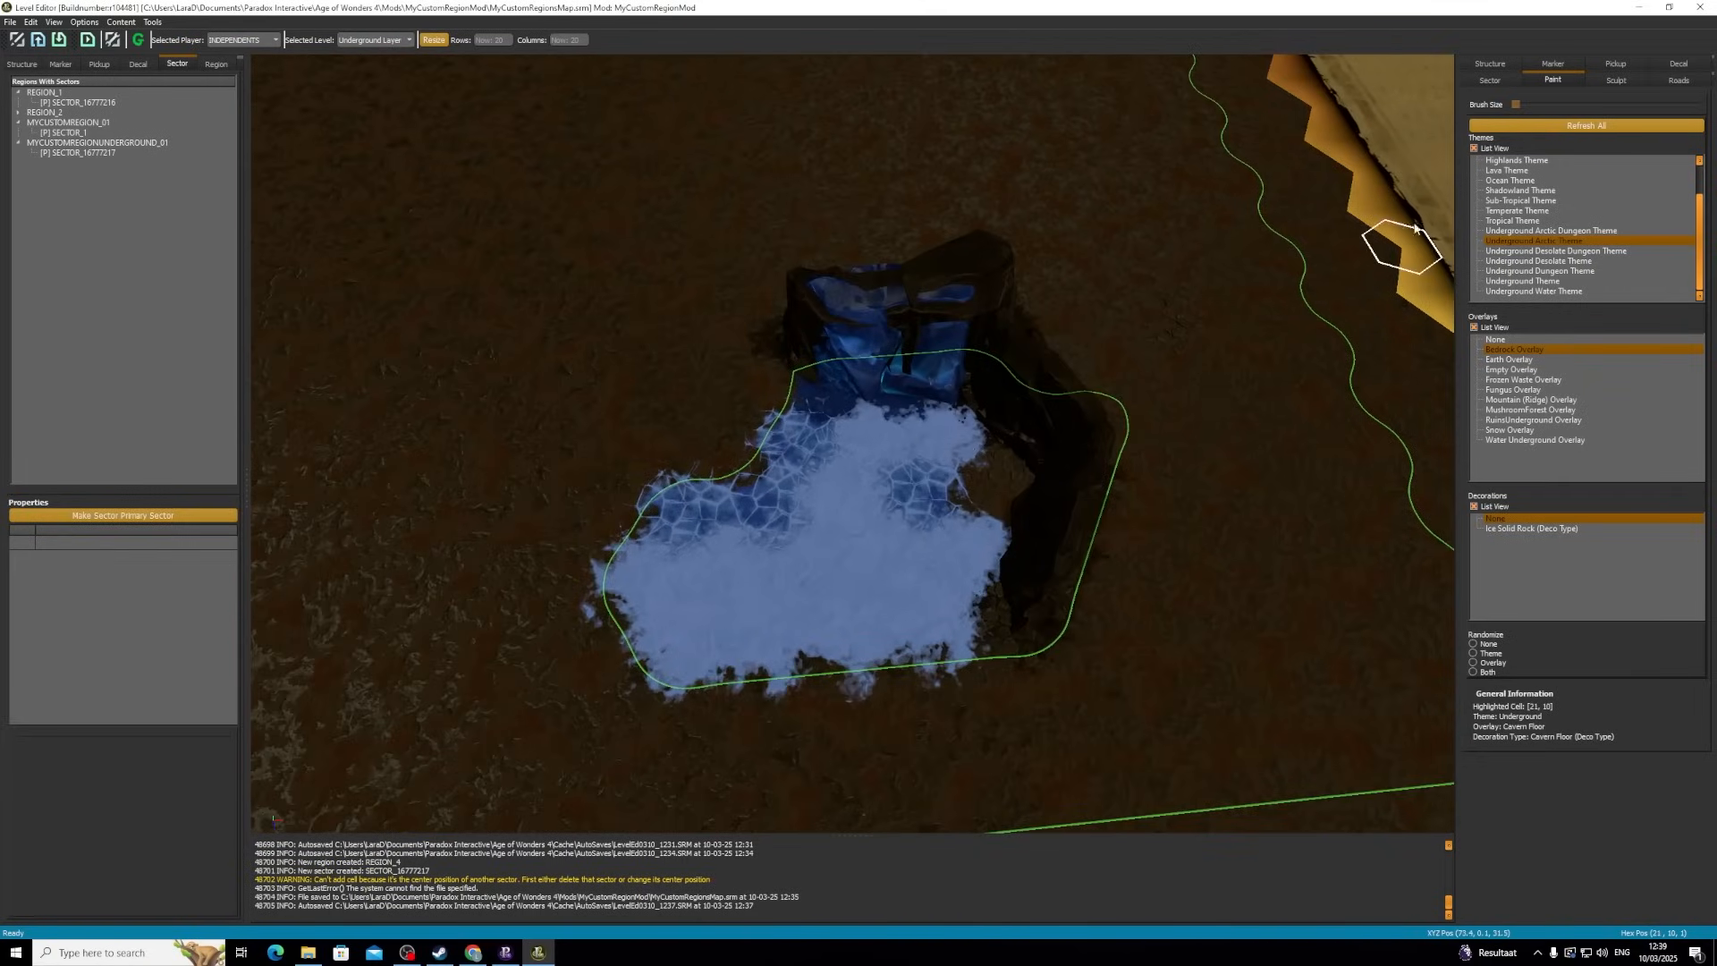
- Paint the Frozen Waste Overlay over the rock walls and around the sector's border, and the Snow Overlay across its interior
{"action": "left_click", "coordinate": [1526, 381]}
{"action": "mouse_move", "coordinate": [845, 383]}
{"action": "left_mouse_down"}
{"action": "mouse_move", "coordinate": [906, 378]}
{"action": "mouse_move", "coordinate": [1000, 483]}
{"action": "mouse_move", "coordinate": [1078, 447]}
{"action": "mouse_move", "coordinate": [894, 268]}
{"action": "mouse_move", "coordinate": [1092, 394]}
{"action": "mouse_move", "coordinate": [1037, 572]}
{"action": "mouse_move", "coordinate": [1132, 464]}
{"action": "mouse_move", "coordinate": [901, 628]}
{"action": "mouse_move", "coordinate": [739, 644]}
{"action": "mouse_move", "coordinate": [563, 632]}
{"action": "mouse_move", "coordinate": [1051, 688]}
{"action": "left_mouse_up"}
{"action": "left_click", "coordinate": [1510, 431]}
{"action": "mouse_move", "coordinate": [948, 582]}
{"action": "left_mouse_down"}
{"action": "mouse_move", "coordinate": [1054, 540]}
{"action": "mouse_move", "coordinate": [1095, 461]}
{"action": "left_mouse_up"}
- Paint Fungus Overlay patches inside the sector and add MushroomForest Overlay hexes among the snow and ice
{"action": "left_click", "coordinate": [1514, 390]}
{"action": "mouse_move", "coordinate": [908, 528]}
{"action": "left_mouse_down"}
{"action": "mouse_move", "coordinate": [709, 616]}
{"action": "mouse_move", "coordinate": [943, 430]}
{"action": "mouse_move", "coordinate": [978, 373]}
{"action": "mouse_move", "coordinate": [1019, 421]}
{"action": "mouse_move", "coordinate": [1064, 421]}
{"action": "left_mouse_up"}
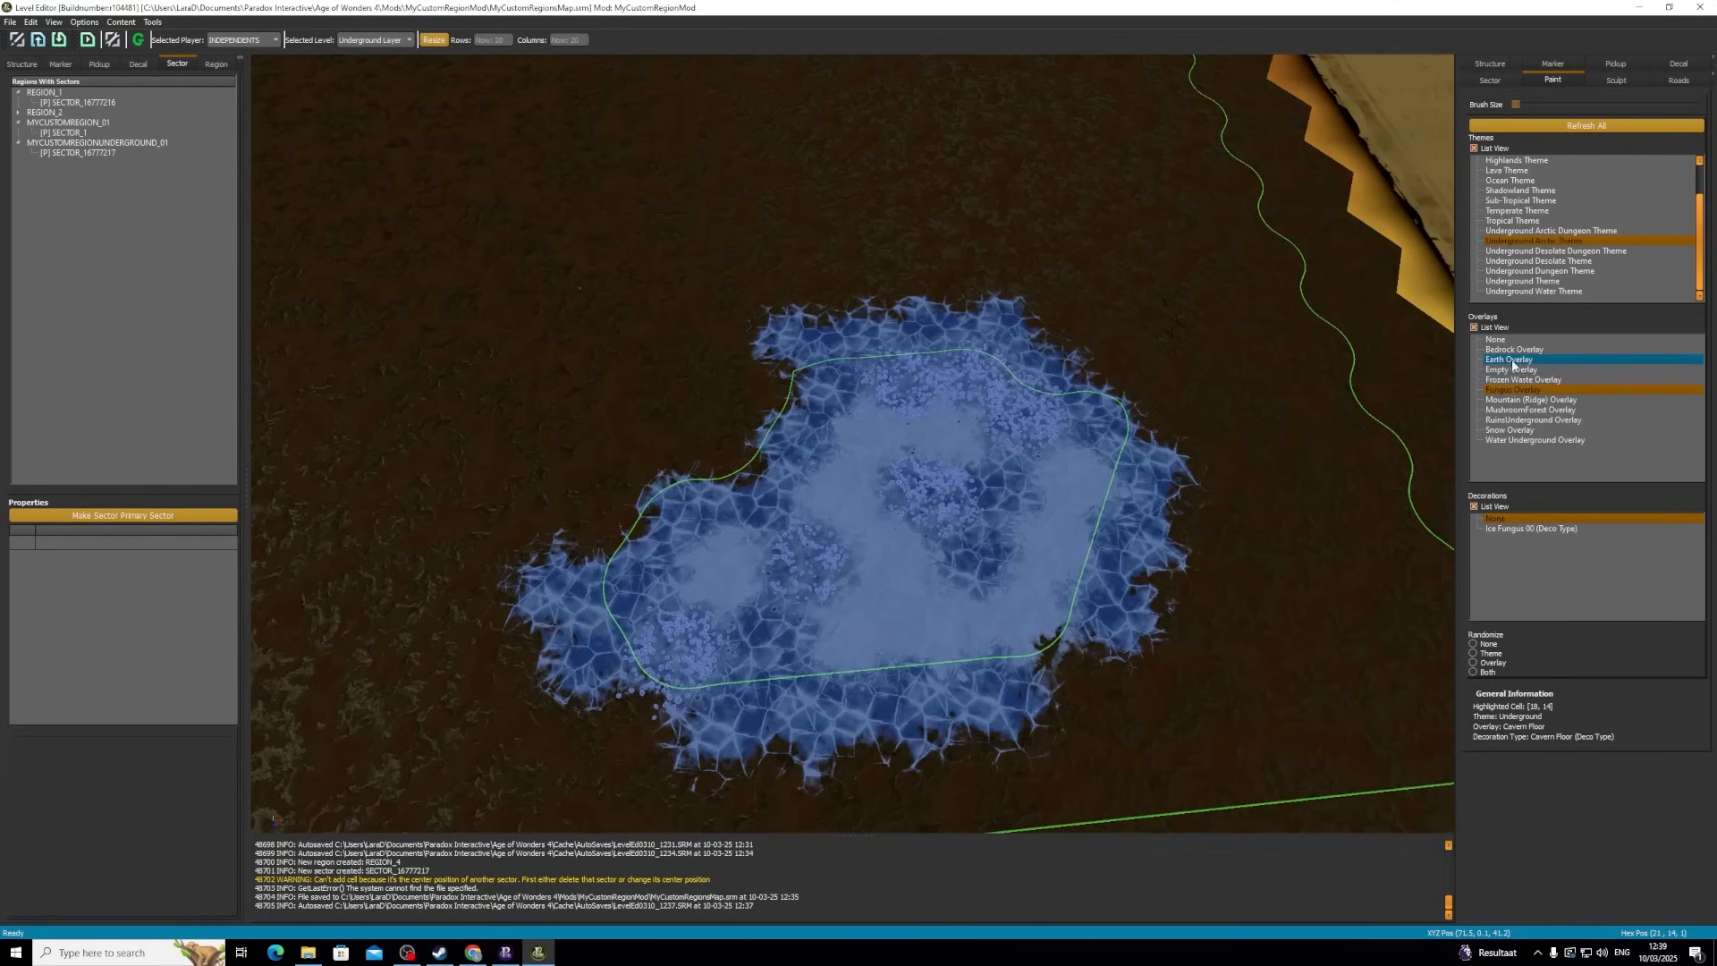
{"action": "left_click", "coordinate": [1532, 413]}
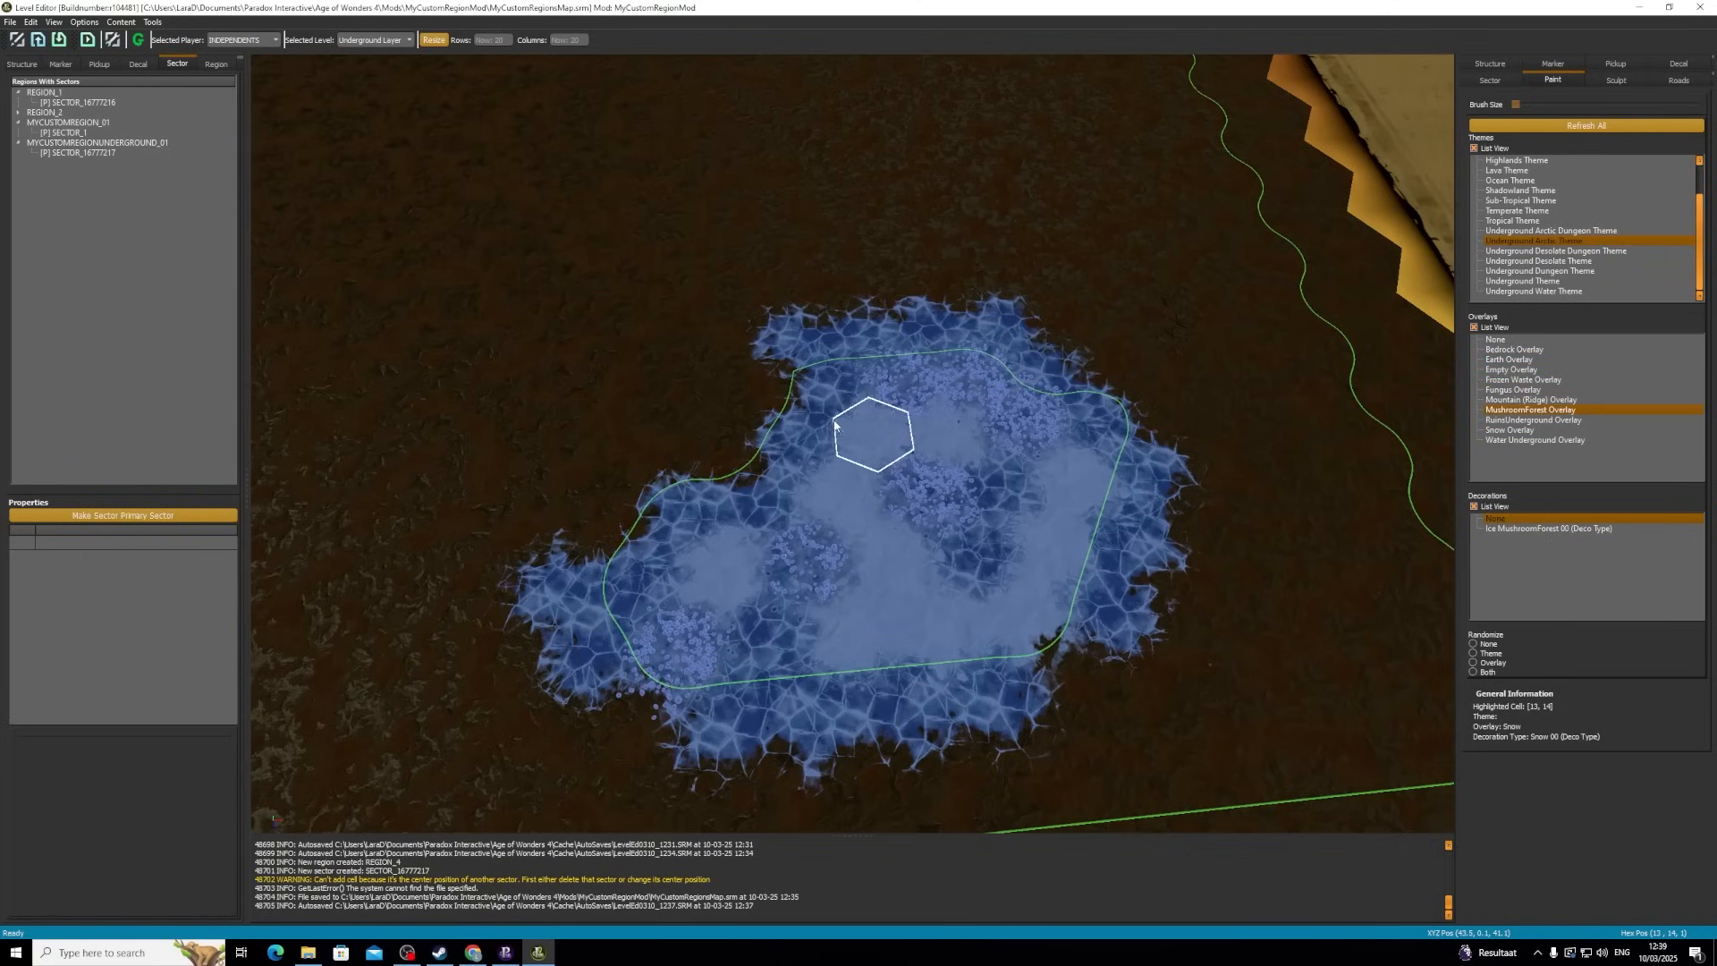
{"action": "left_click", "coordinate": [874, 431]}
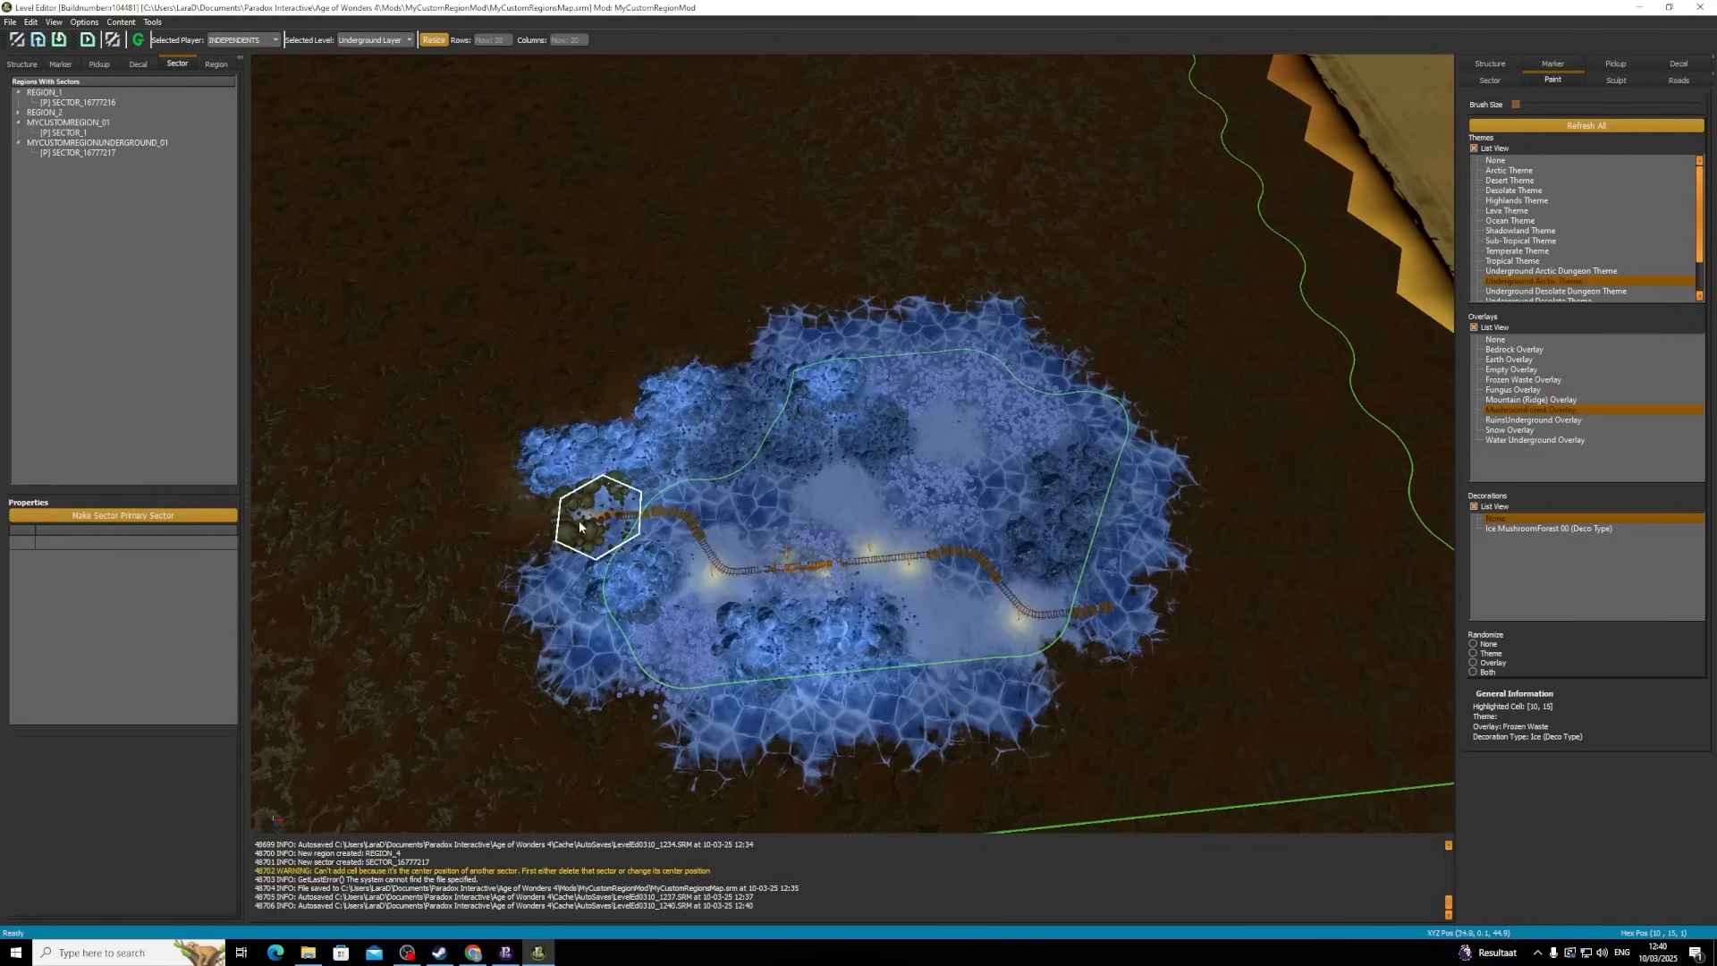
- Paint five scattered hexes of the sector with the Water Underground Overlay and the Ice Water Rocky Underground decoration
{"action": "left_click", "coordinate": [1523, 439]}
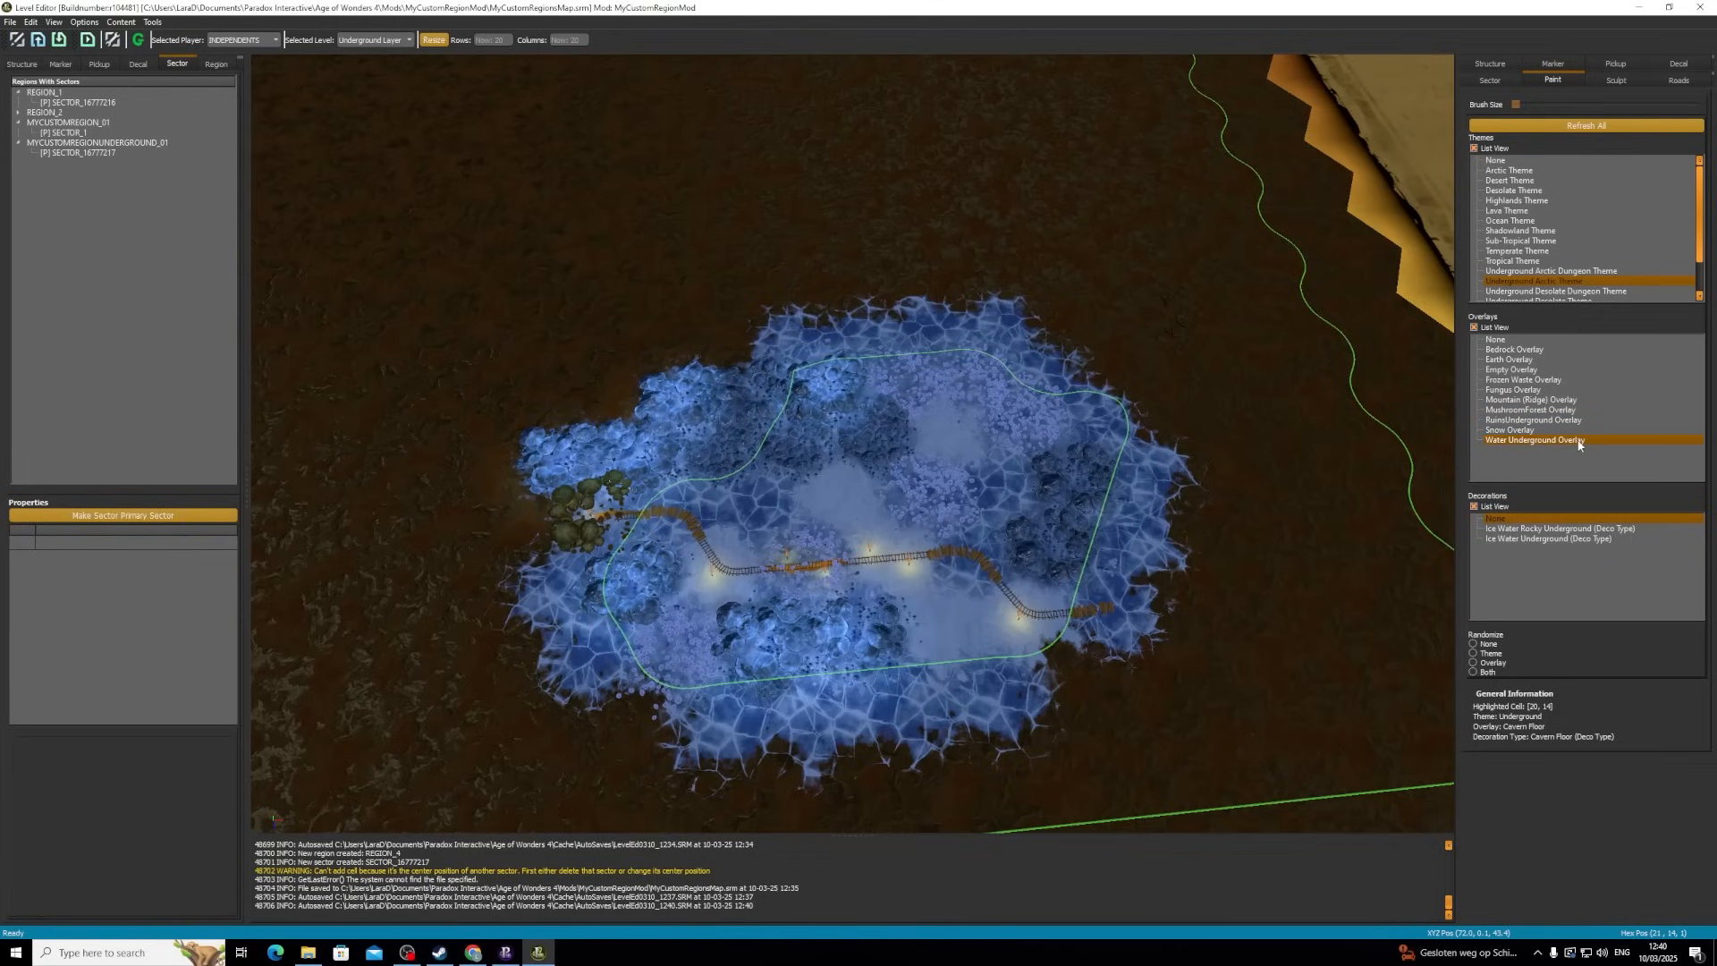
{"action": "left_click", "coordinate": [1518, 530]}
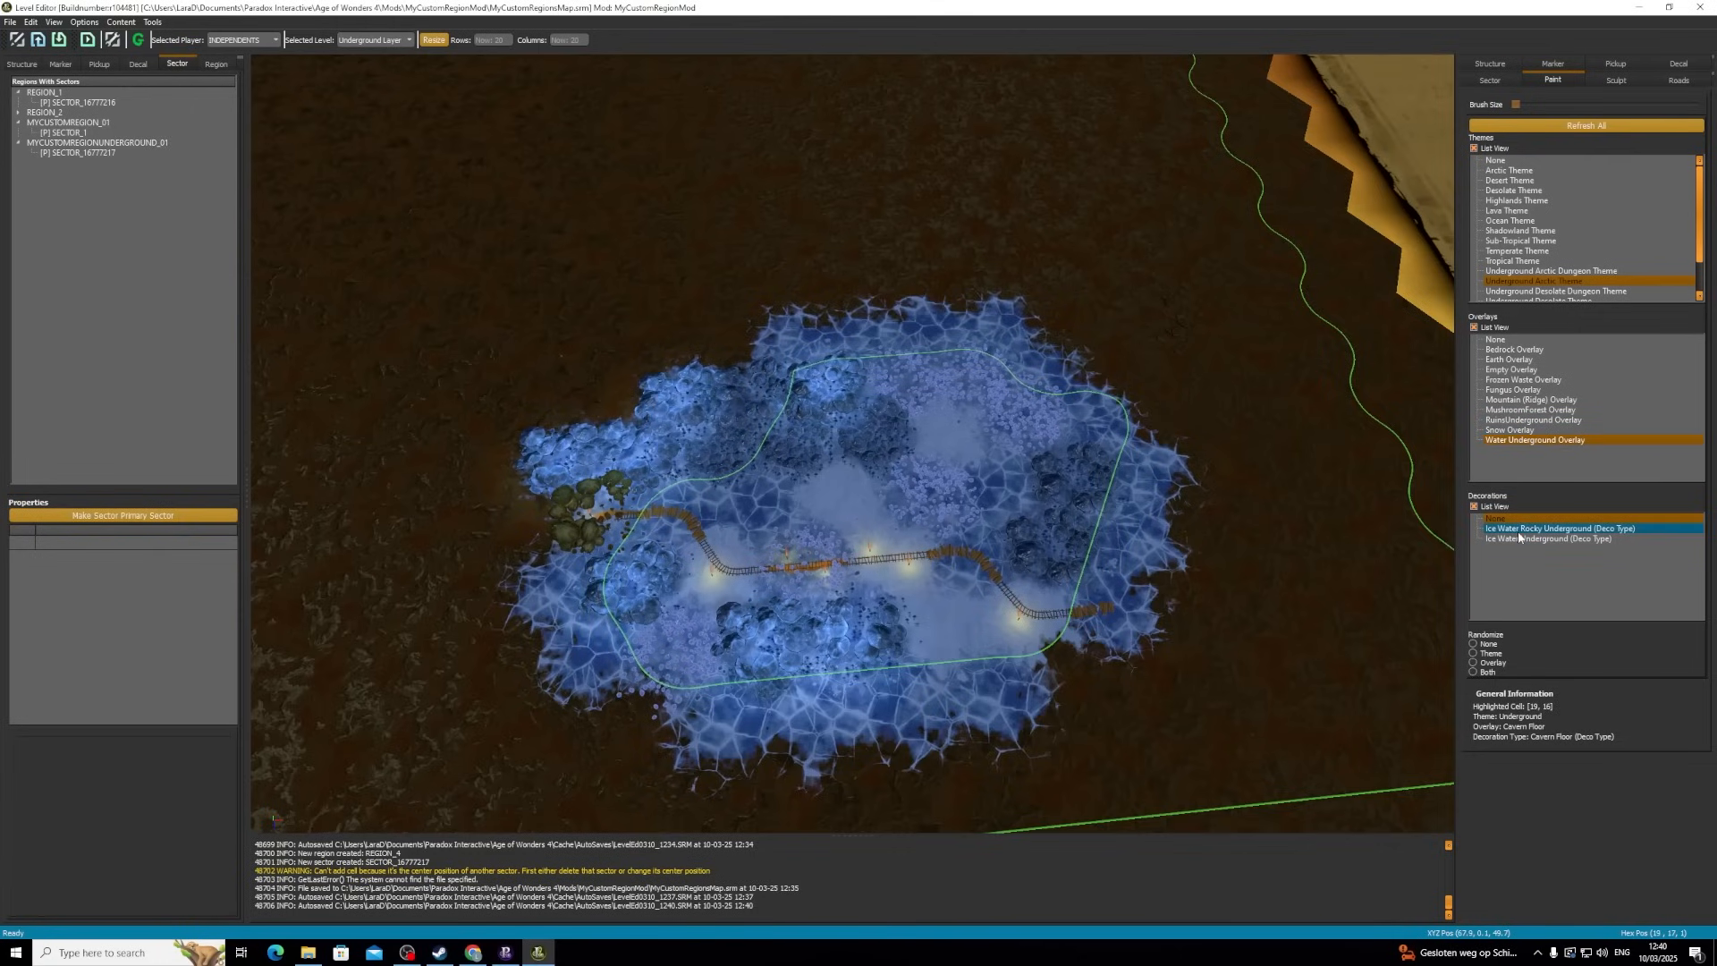
{"action": "left_click", "coordinate": [950, 428]}
{"action": "left_click", "coordinate": [839, 494]}
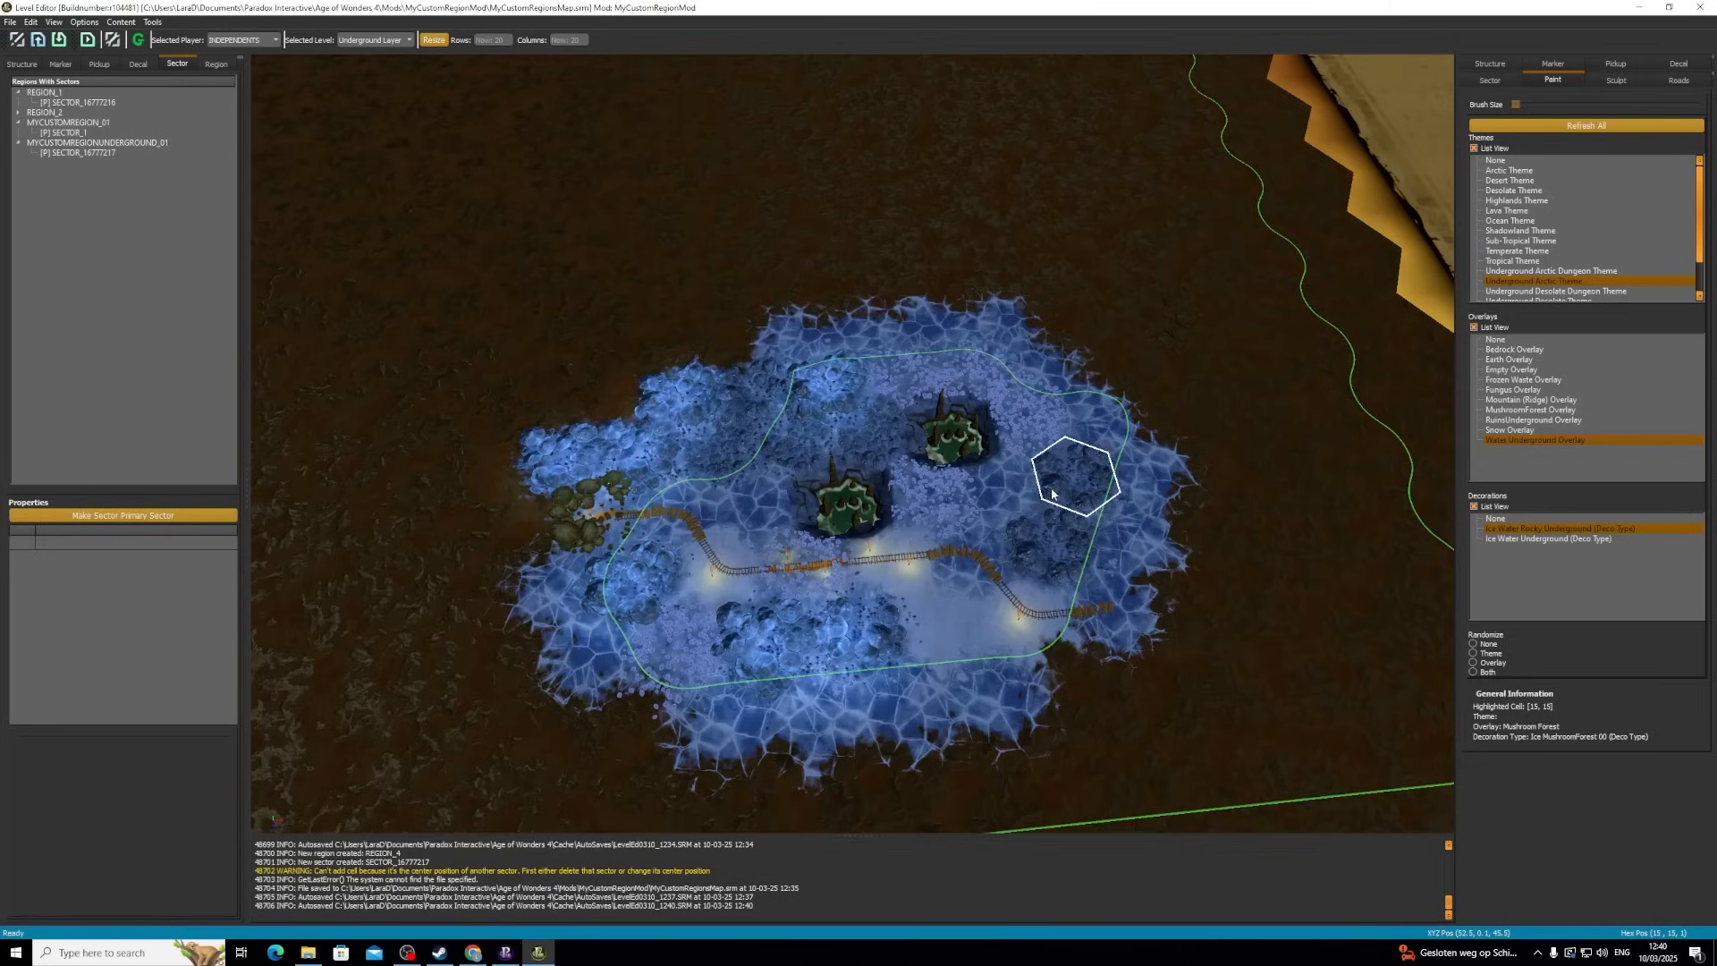
{"action": "left_click", "coordinate": [1052, 493]}
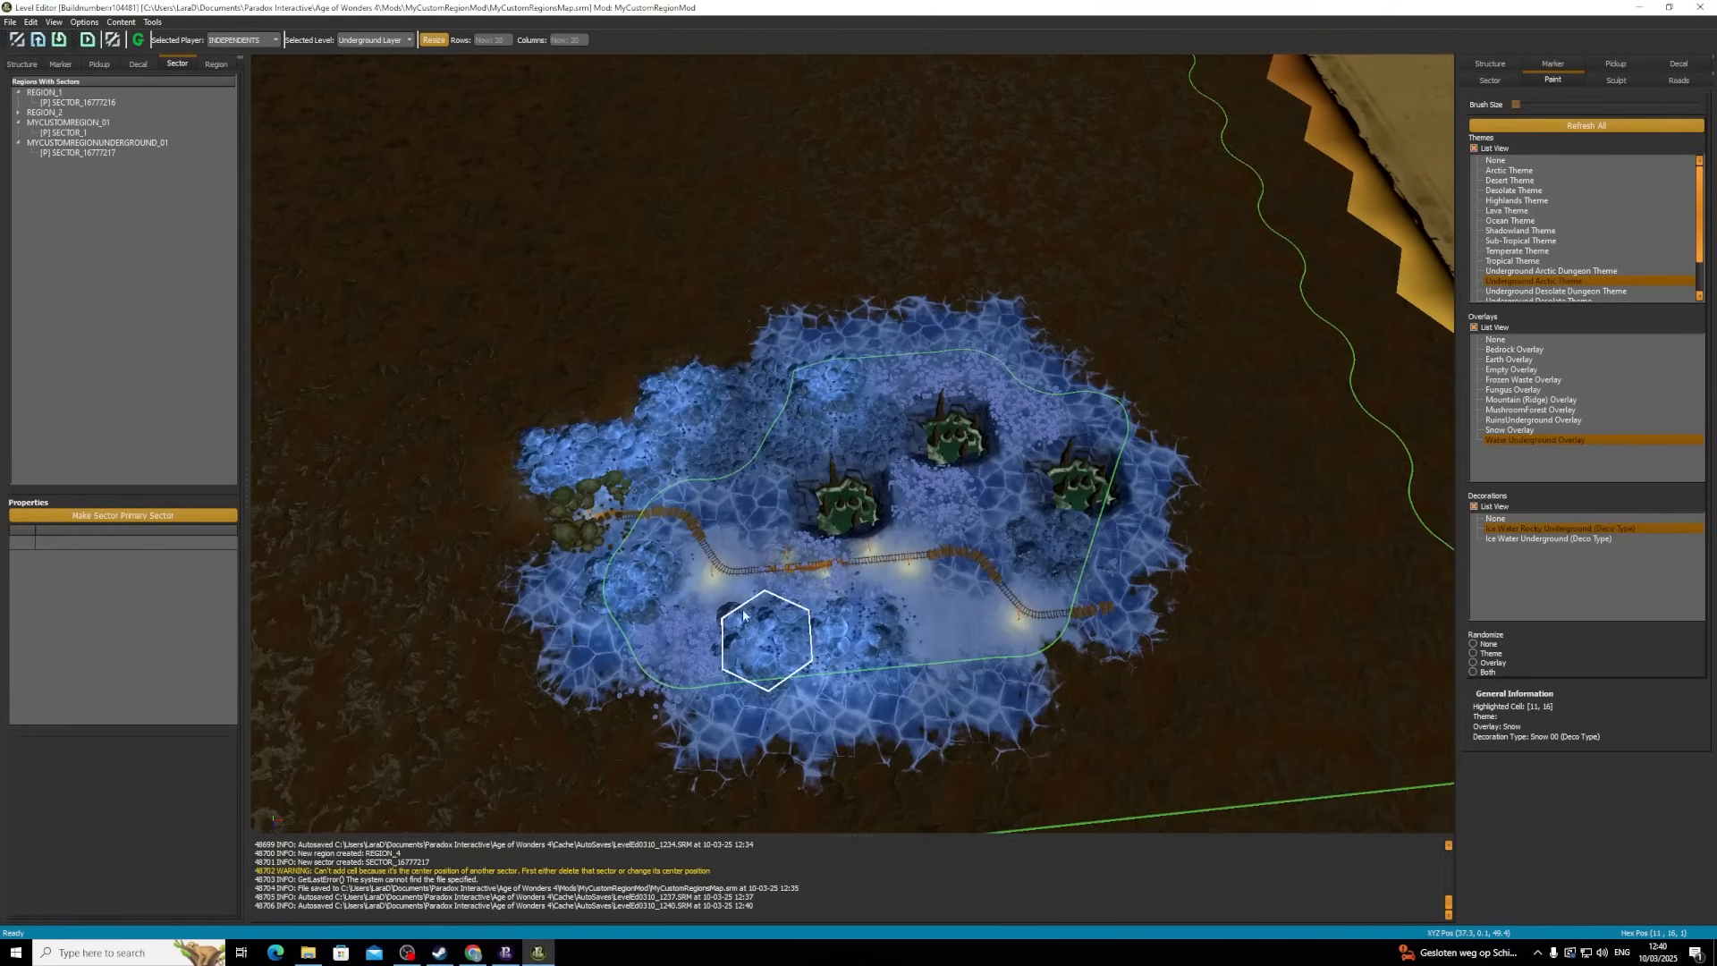
{"action": "left_click", "coordinate": [944, 617]}
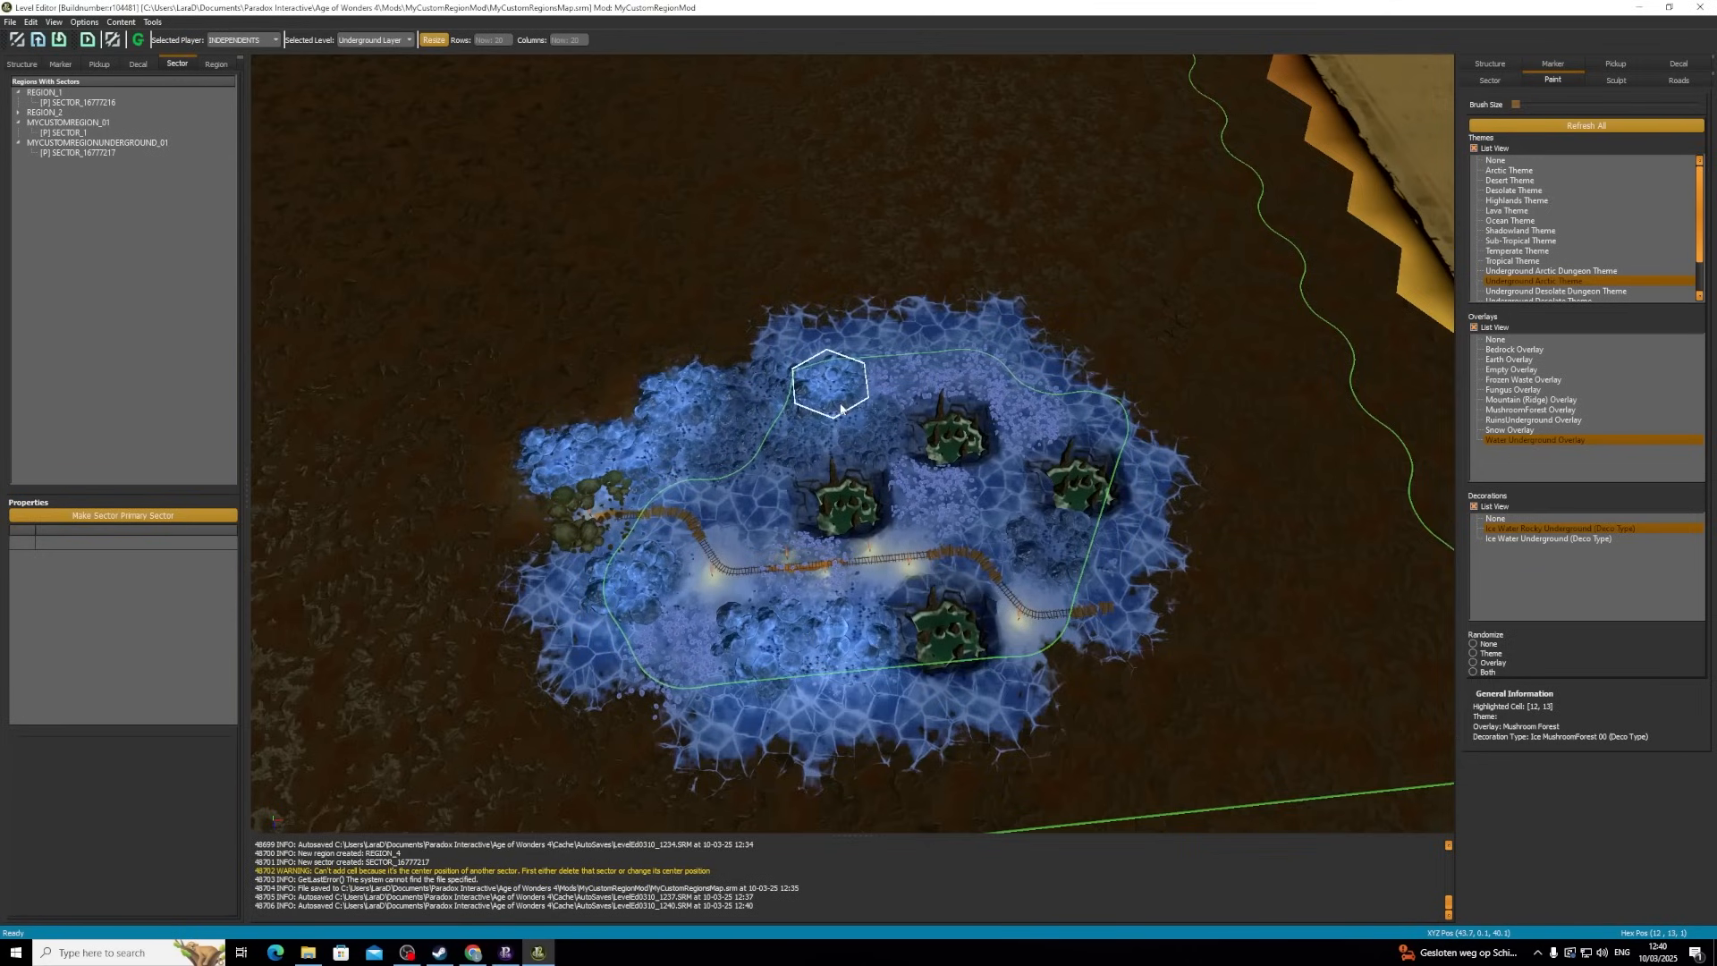
{"action": "left_click", "coordinate": [839, 410]}
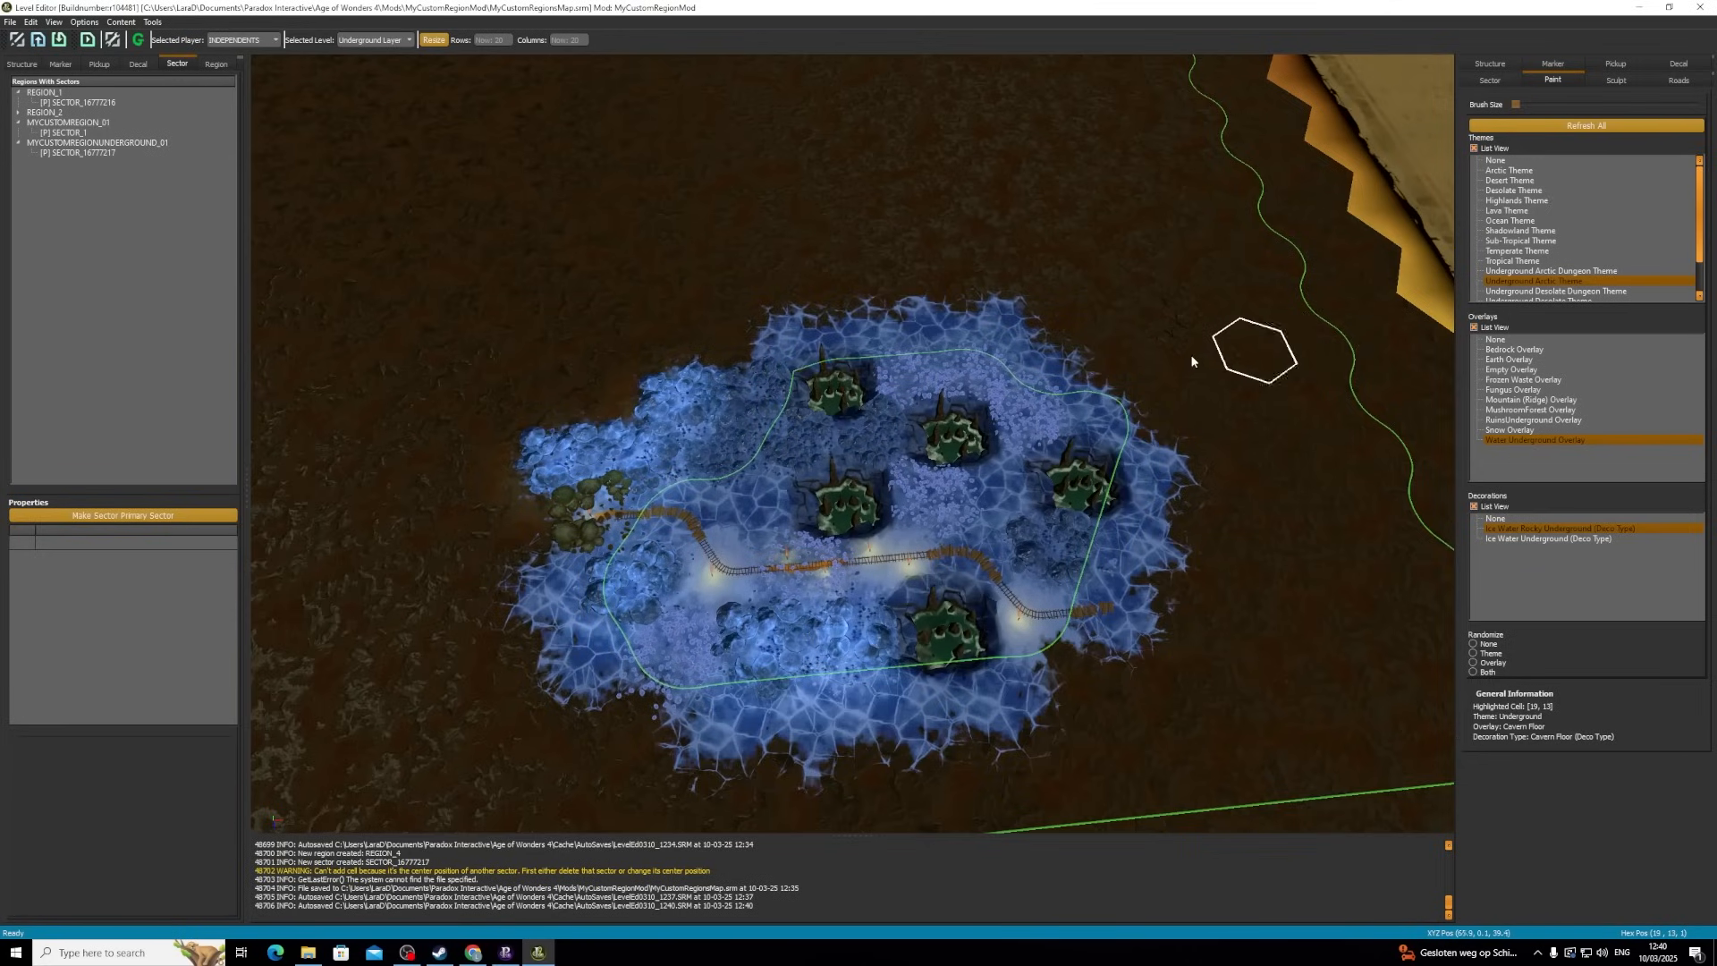
- Examine the overlays offered by the Underground Water Theme and the Underground Arctic Dungeon Theme
{"action": "scroll", "coordinate": [1539, 250], "scroll_direction": "down", "scroll_amount": 1}
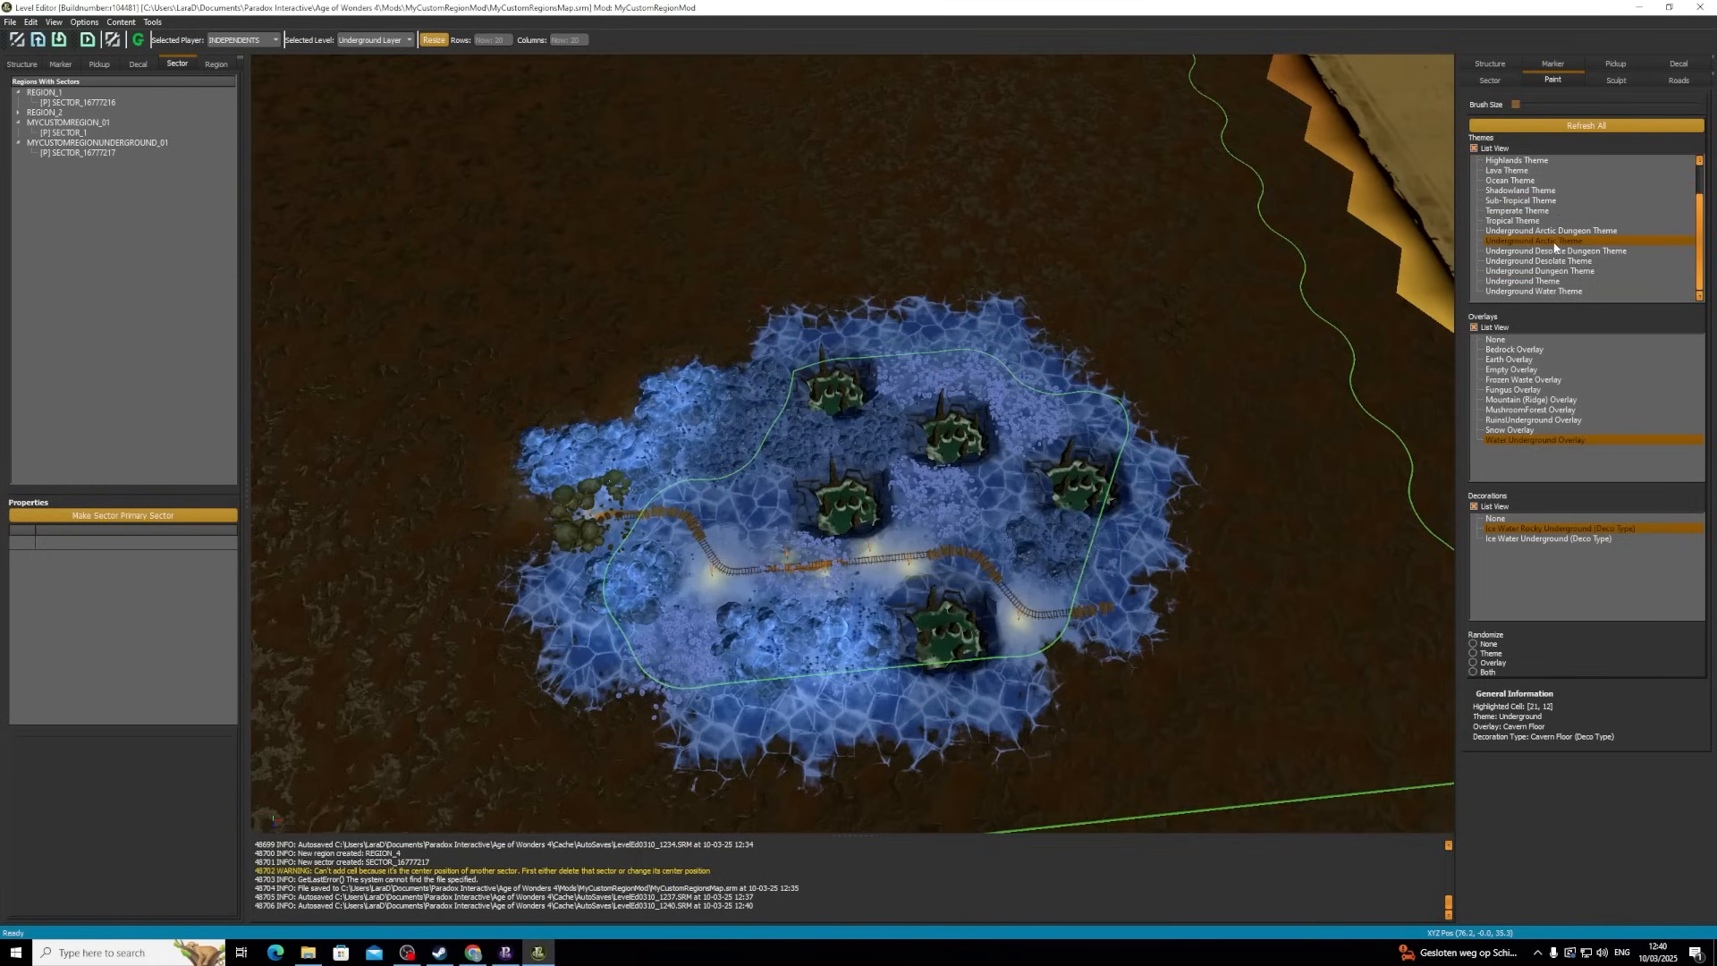
{"action": "left_click", "coordinate": [1569, 293]}
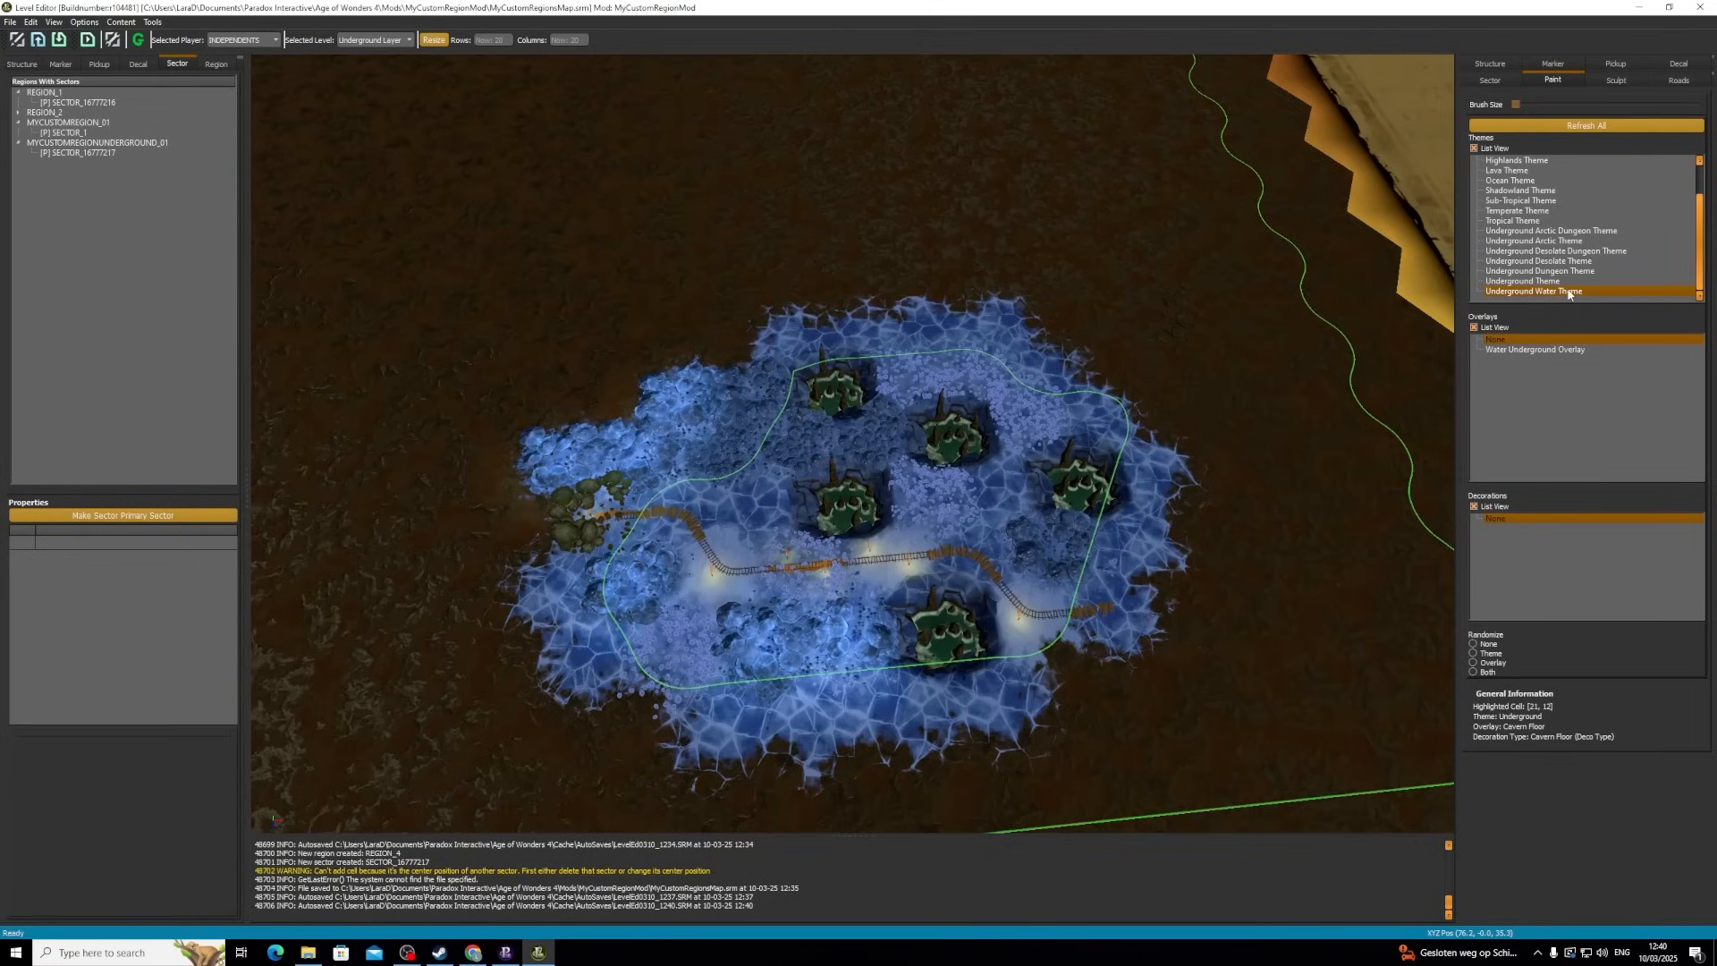
{"action": "left_click", "coordinate": [1552, 231], "text": "ctrl"}
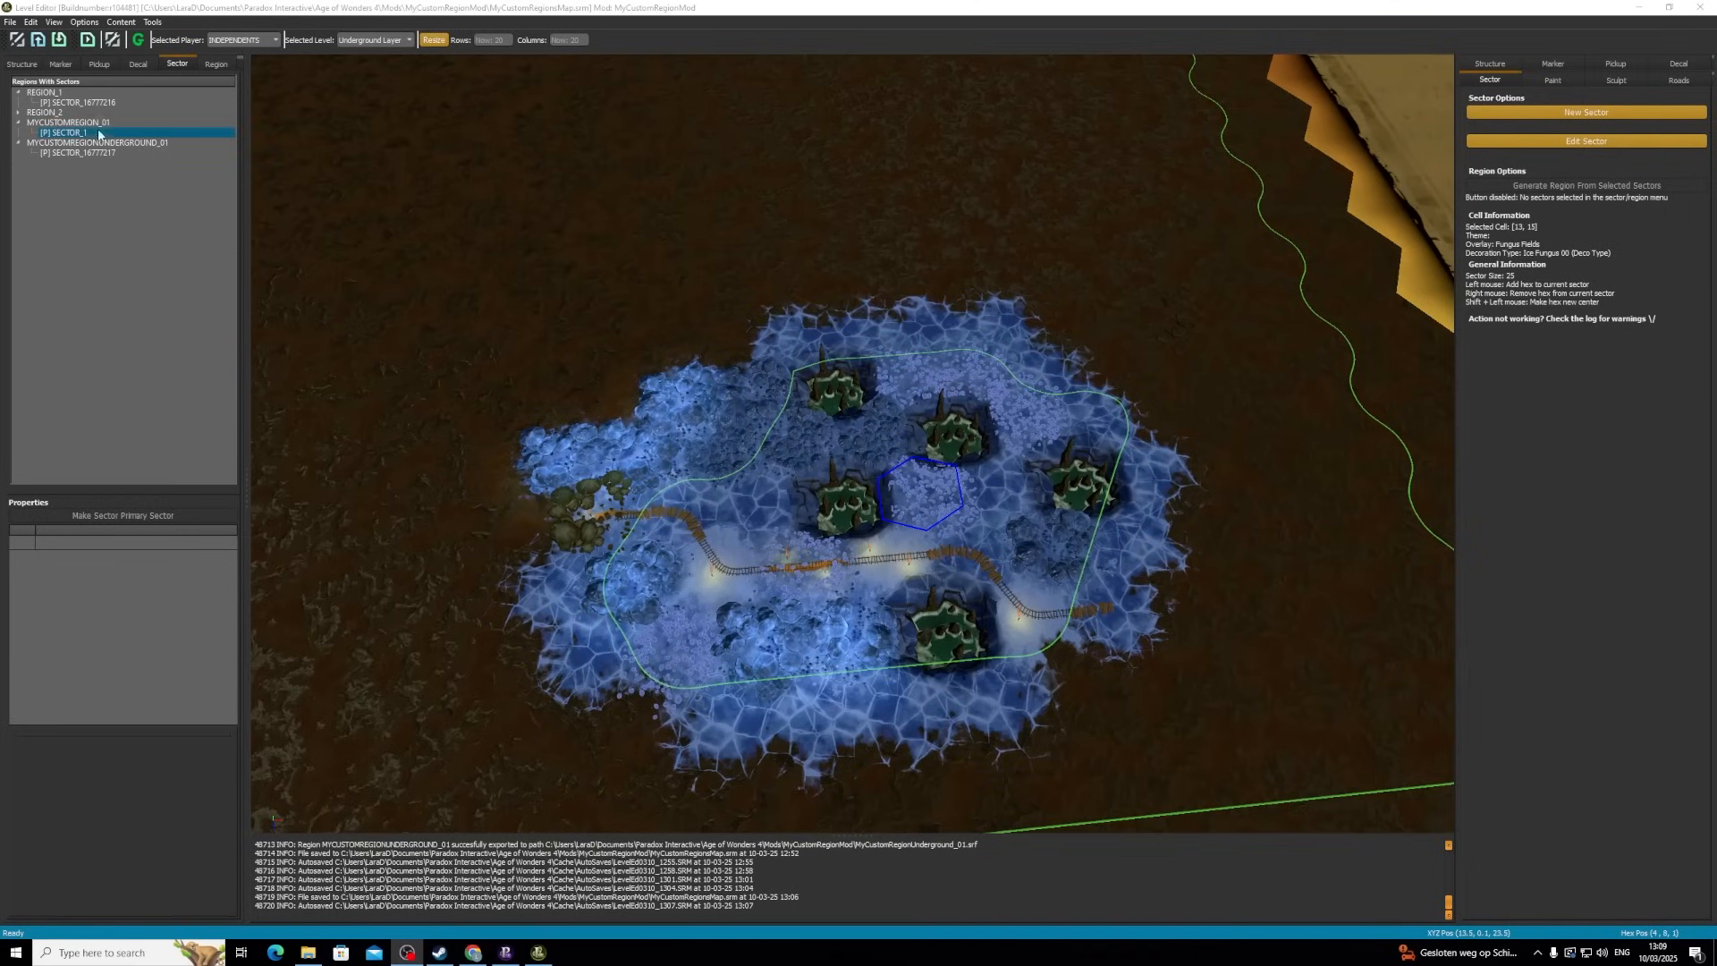
- Export the region MYCUSTOMREGION_01 to the MyCustomRegionMod folder as the SRF file MyCustomRegion_01
{"action": "left_click", "coordinate": [218, 65]}
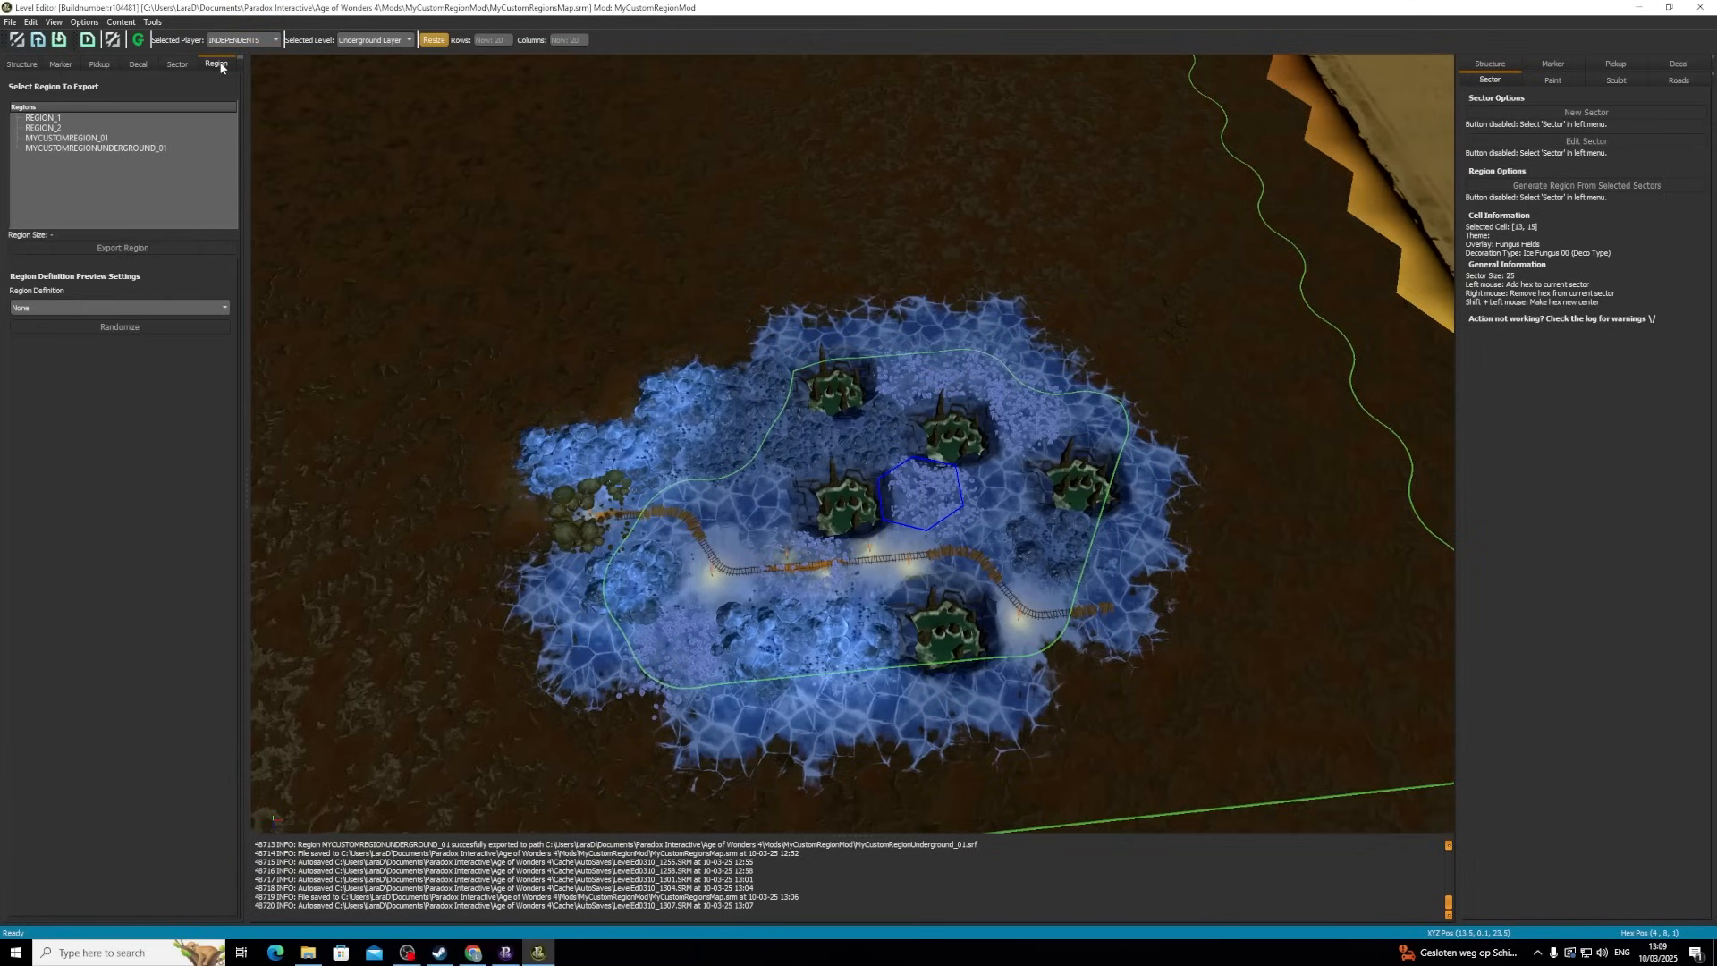
{"action": "left_click", "coordinate": [81, 141]}
{"action": "left_click", "coordinate": [139, 249]}
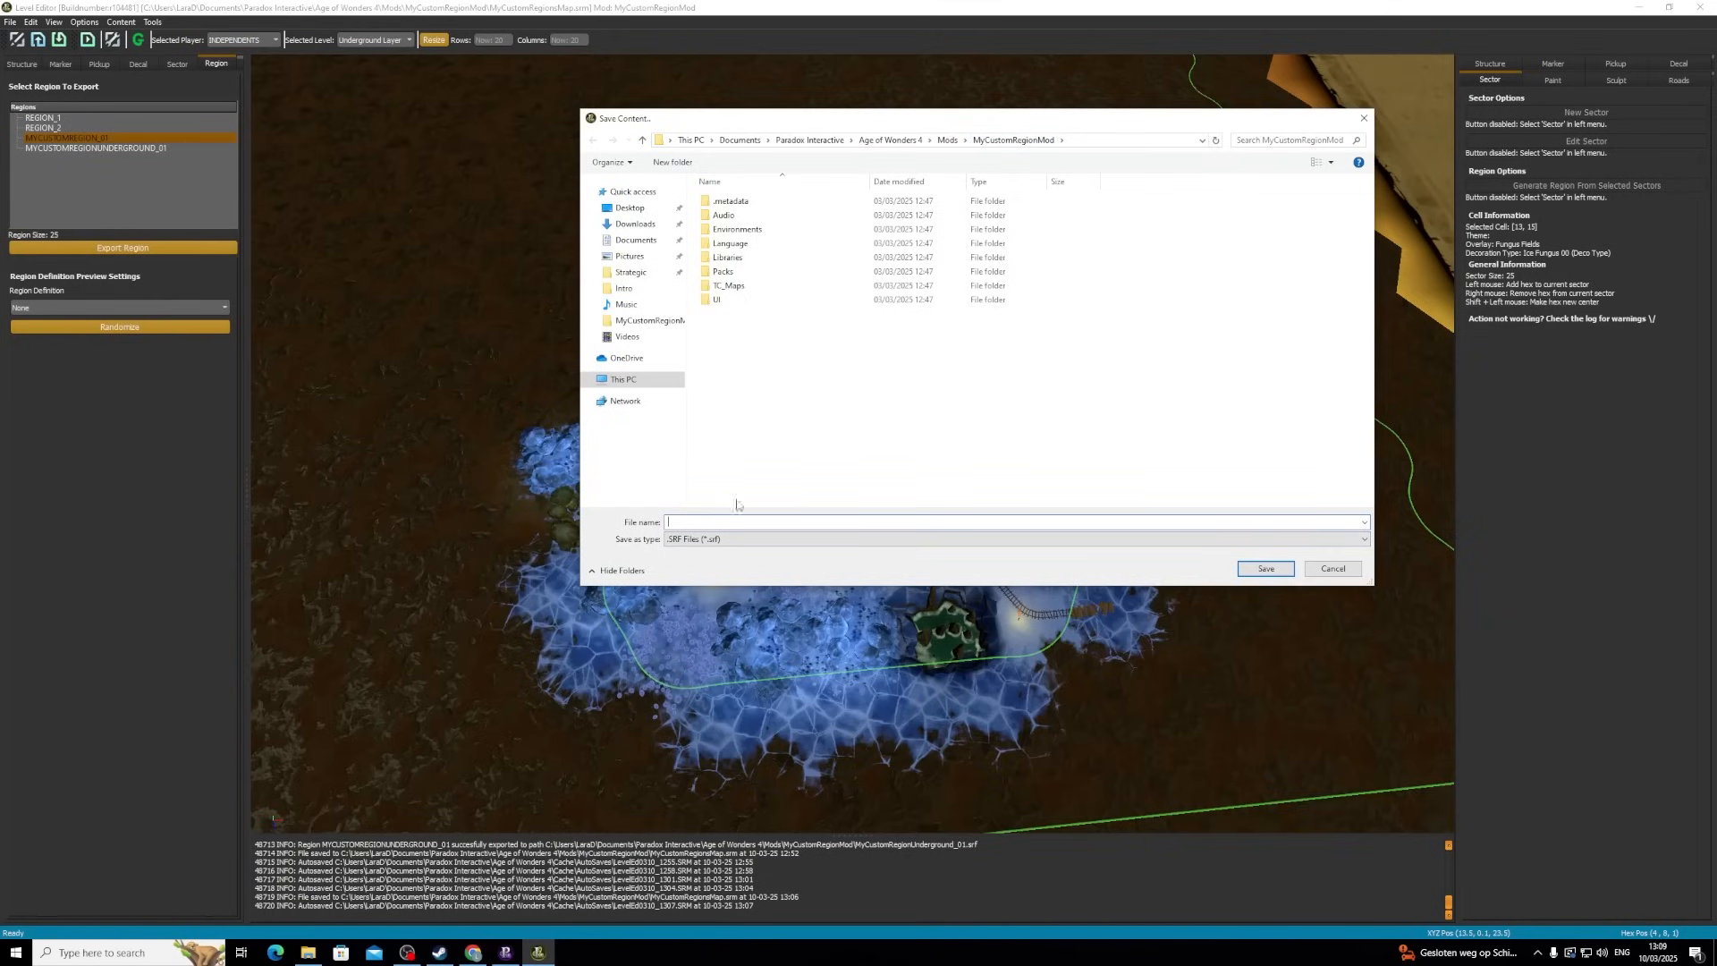
{"action": "type", "text": "MyCustomRegion_01"}
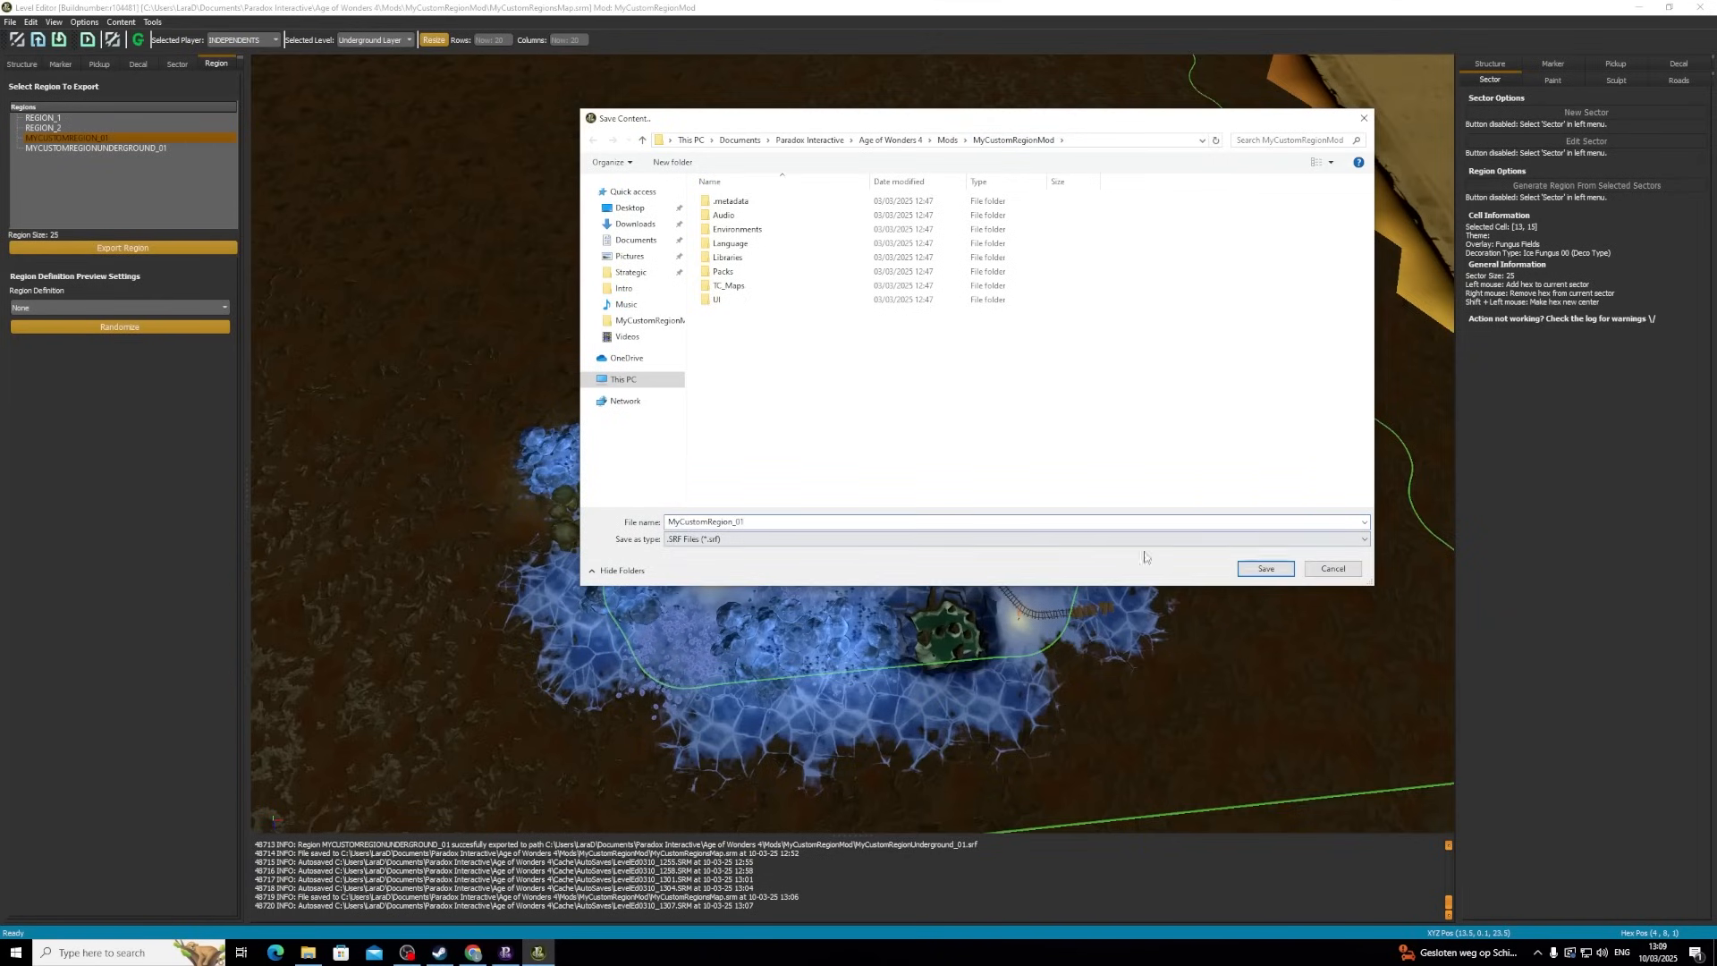
{"action": "left_click", "coordinate": [1267, 569]}
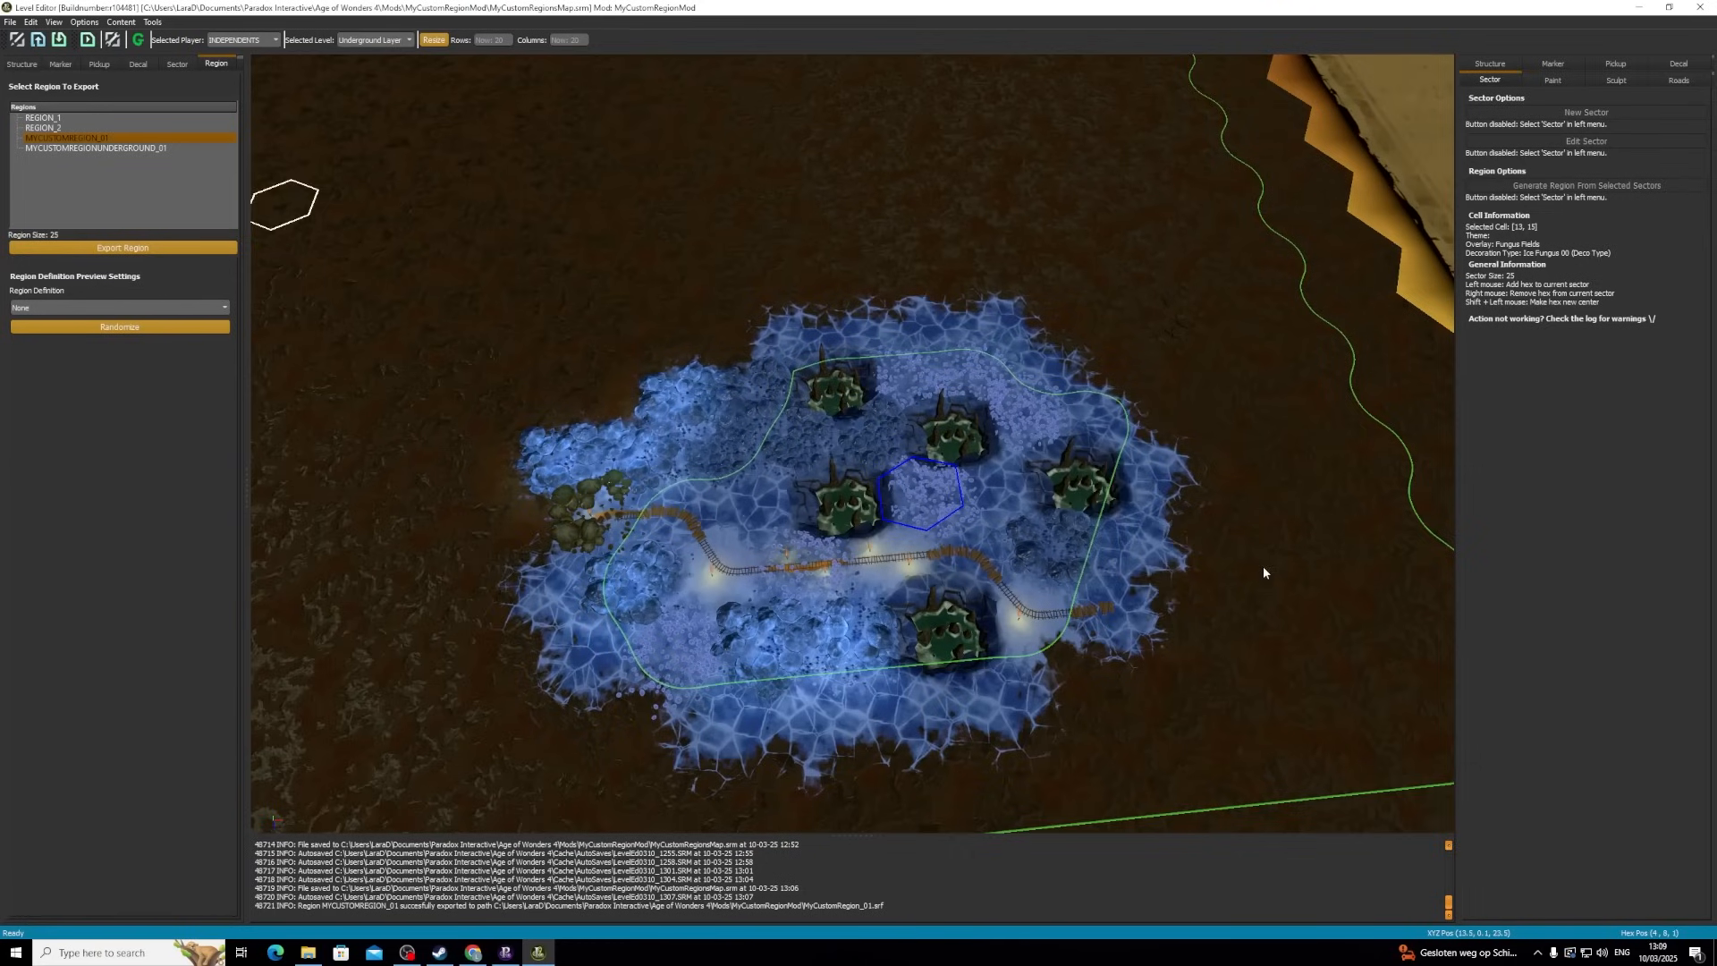
- Export the region MYCUSTOMREGIONUNDERGROUND_01 as the SRF file MyCustomRegionUnderground_01 and save the map
{"action": "left_click", "coordinate": [96, 148]}
{"action": "left_click", "coordinate": [132, 247]}
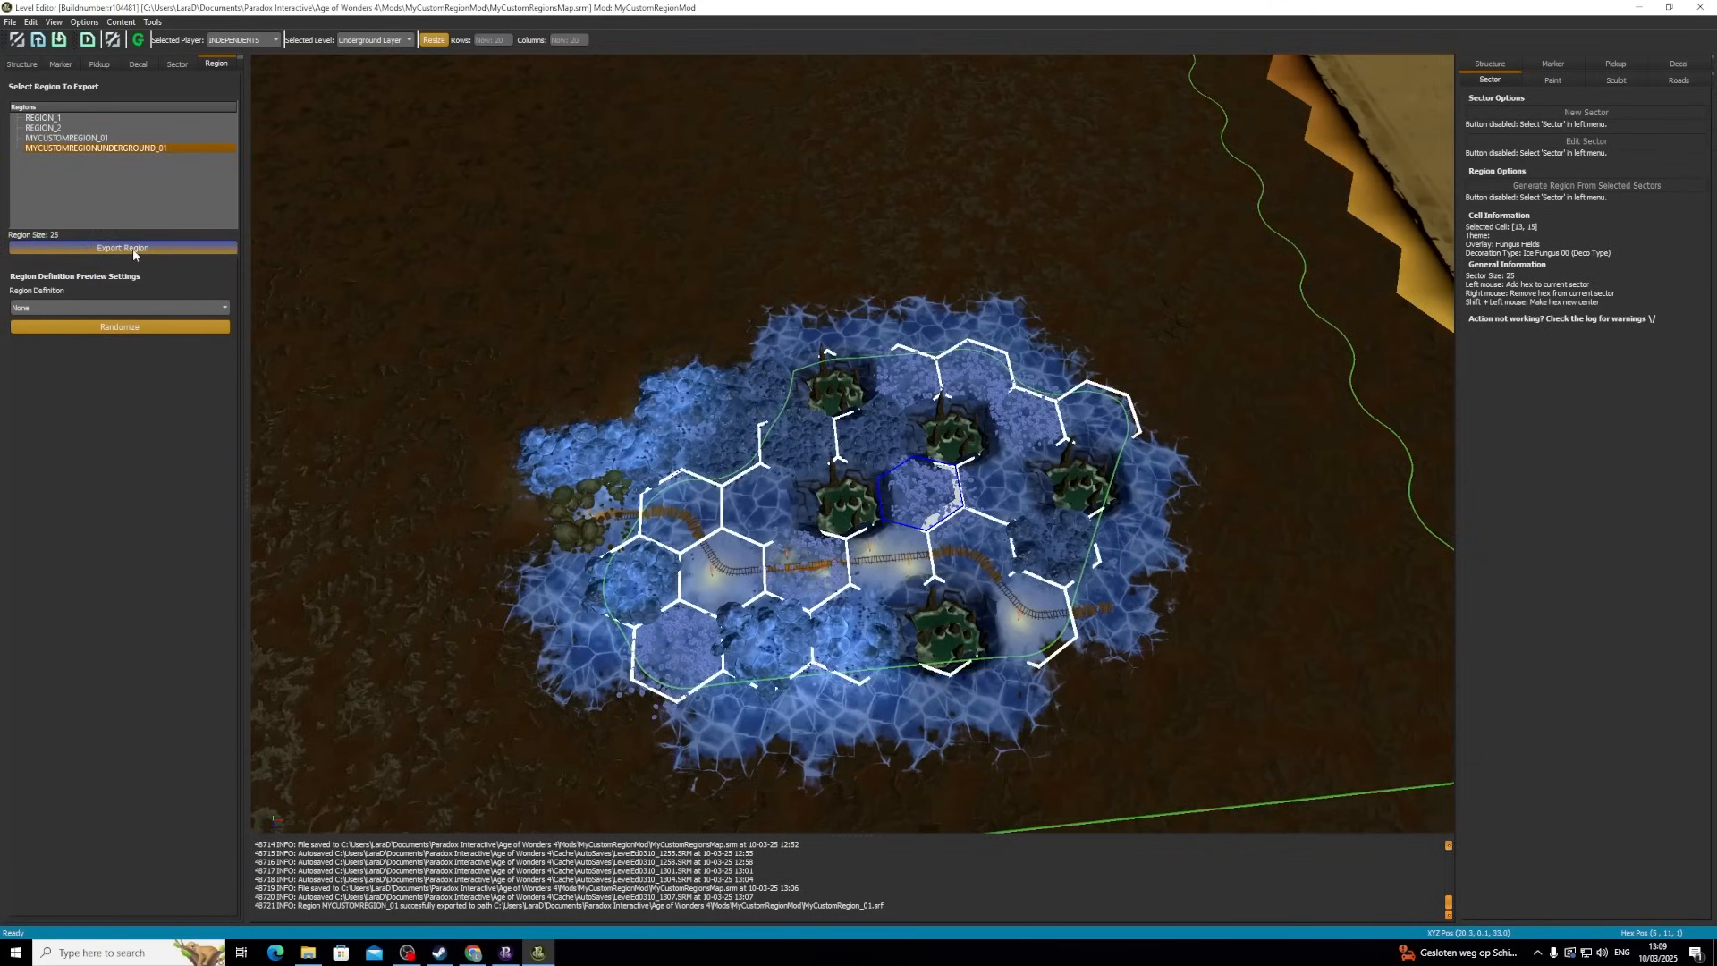
{"action": "left_click", "coordinate": [752, 313]}
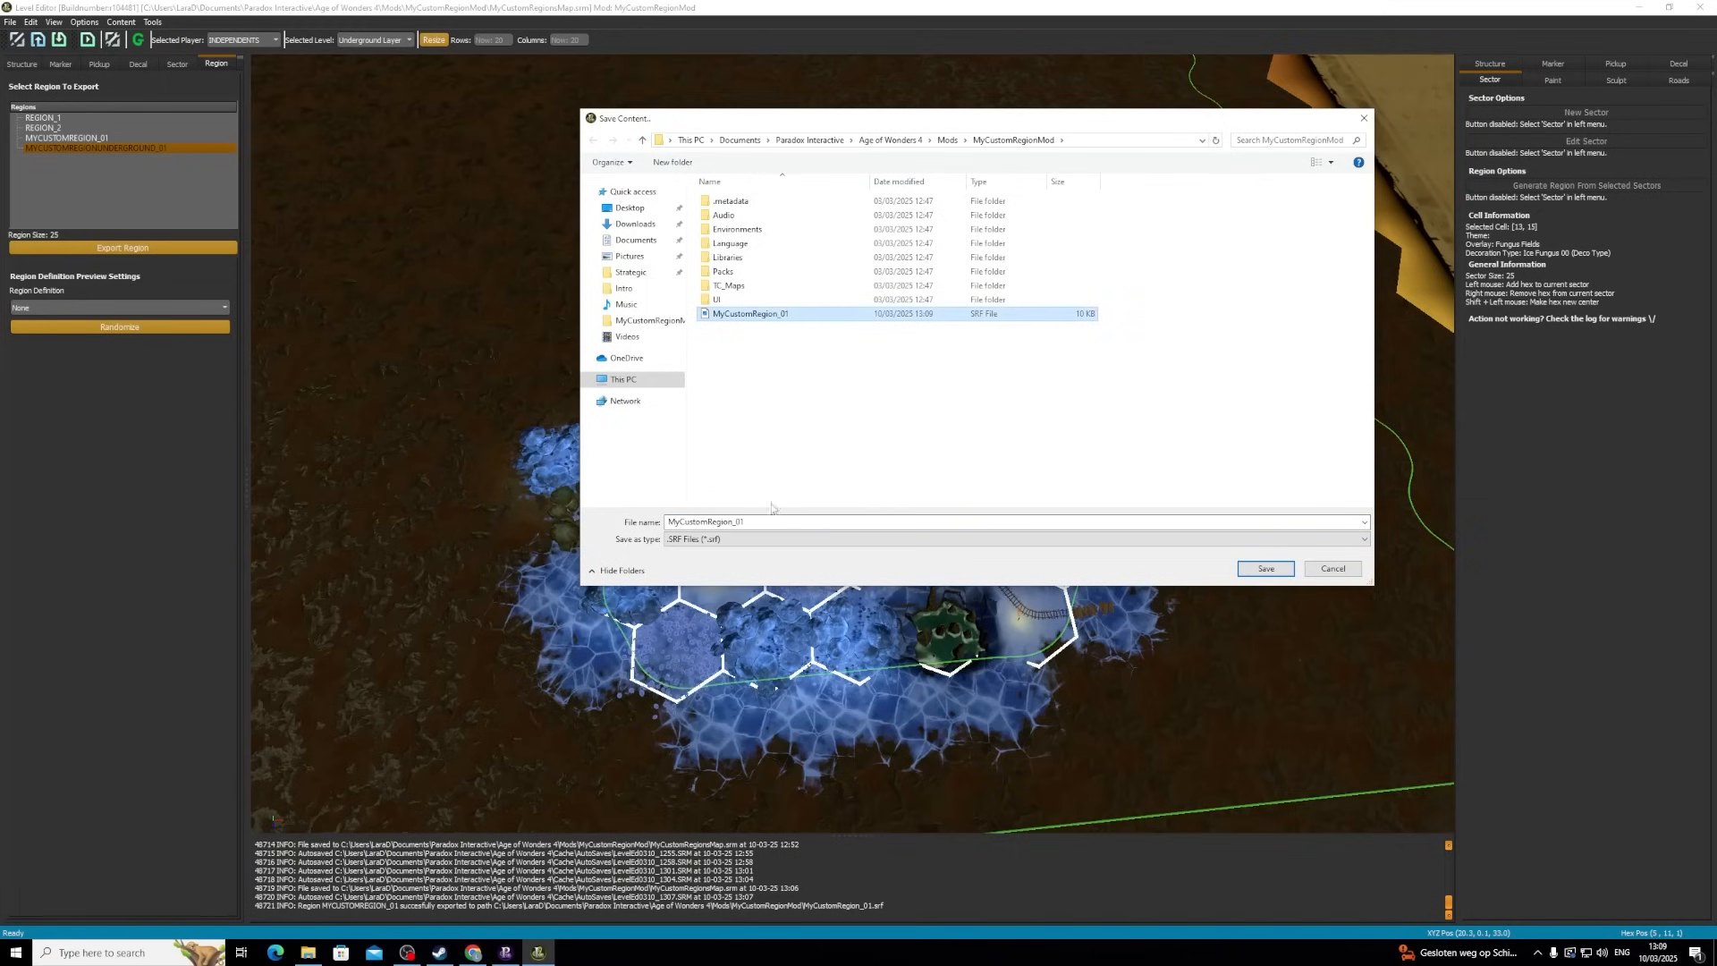
{"action": "left_click", "coordinate": [748, 521]}
{"action": "type", "text": "Underground"}
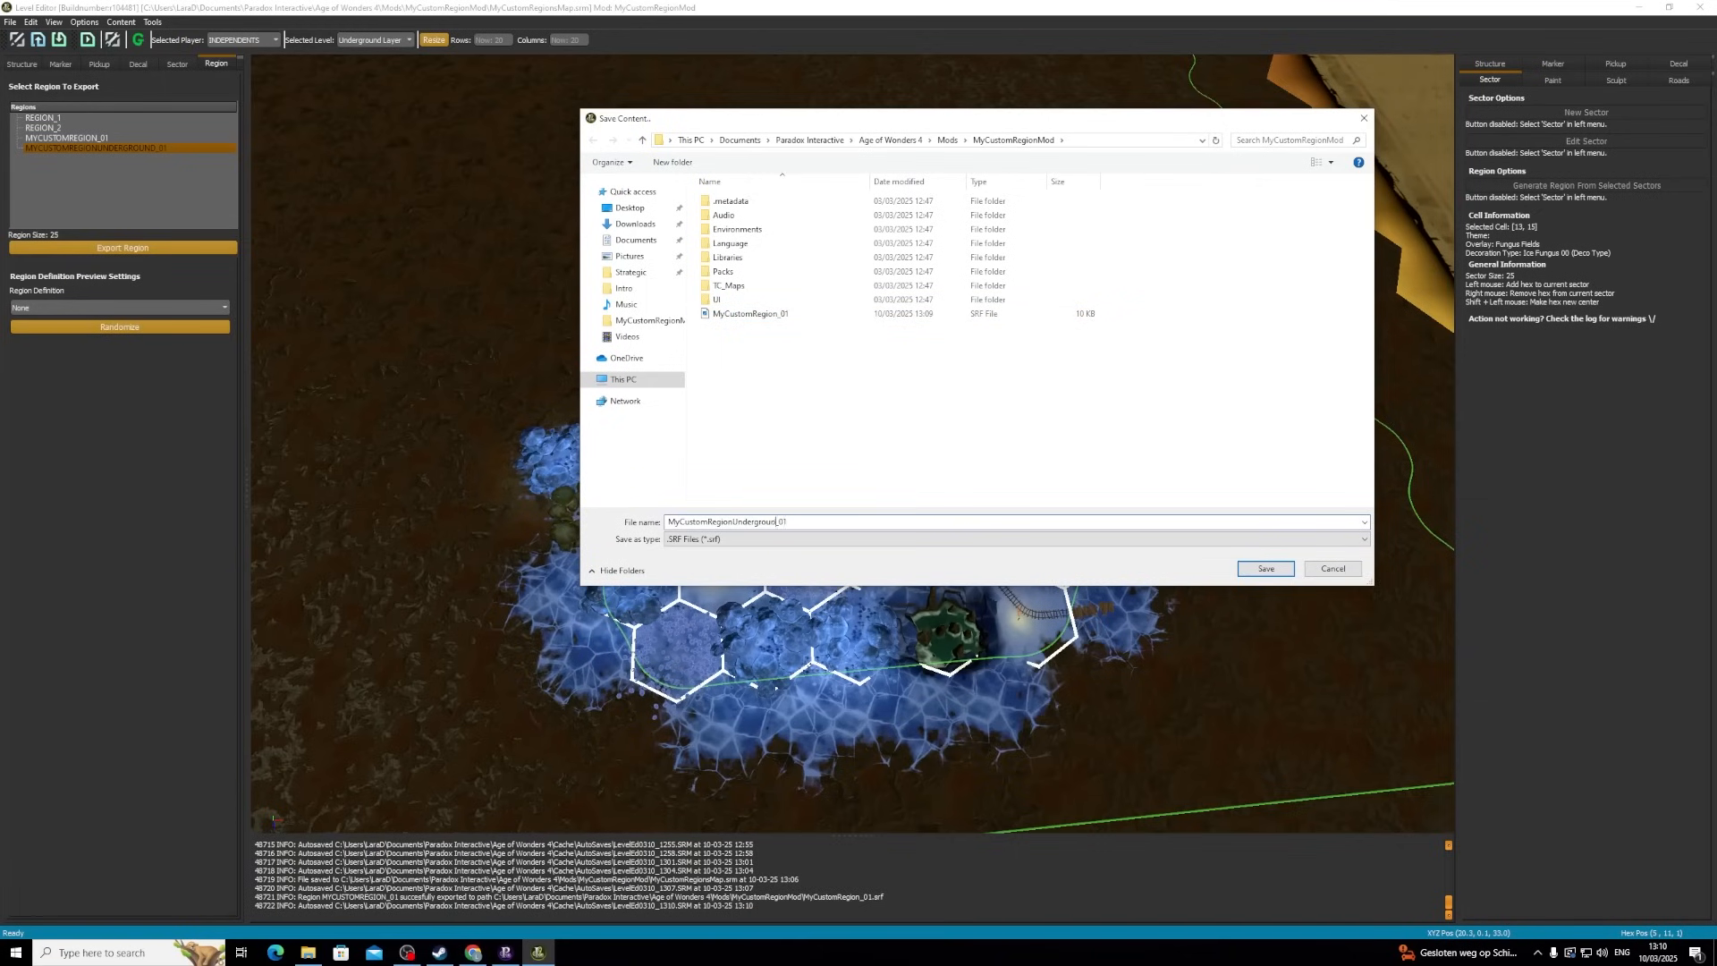
{"action": "left_click", "coordinate": [1270, 570]}
{"action": "left_click", "coordinate": [10, 23]}
{"action": "left_click", "coordinate": [32, 69]}
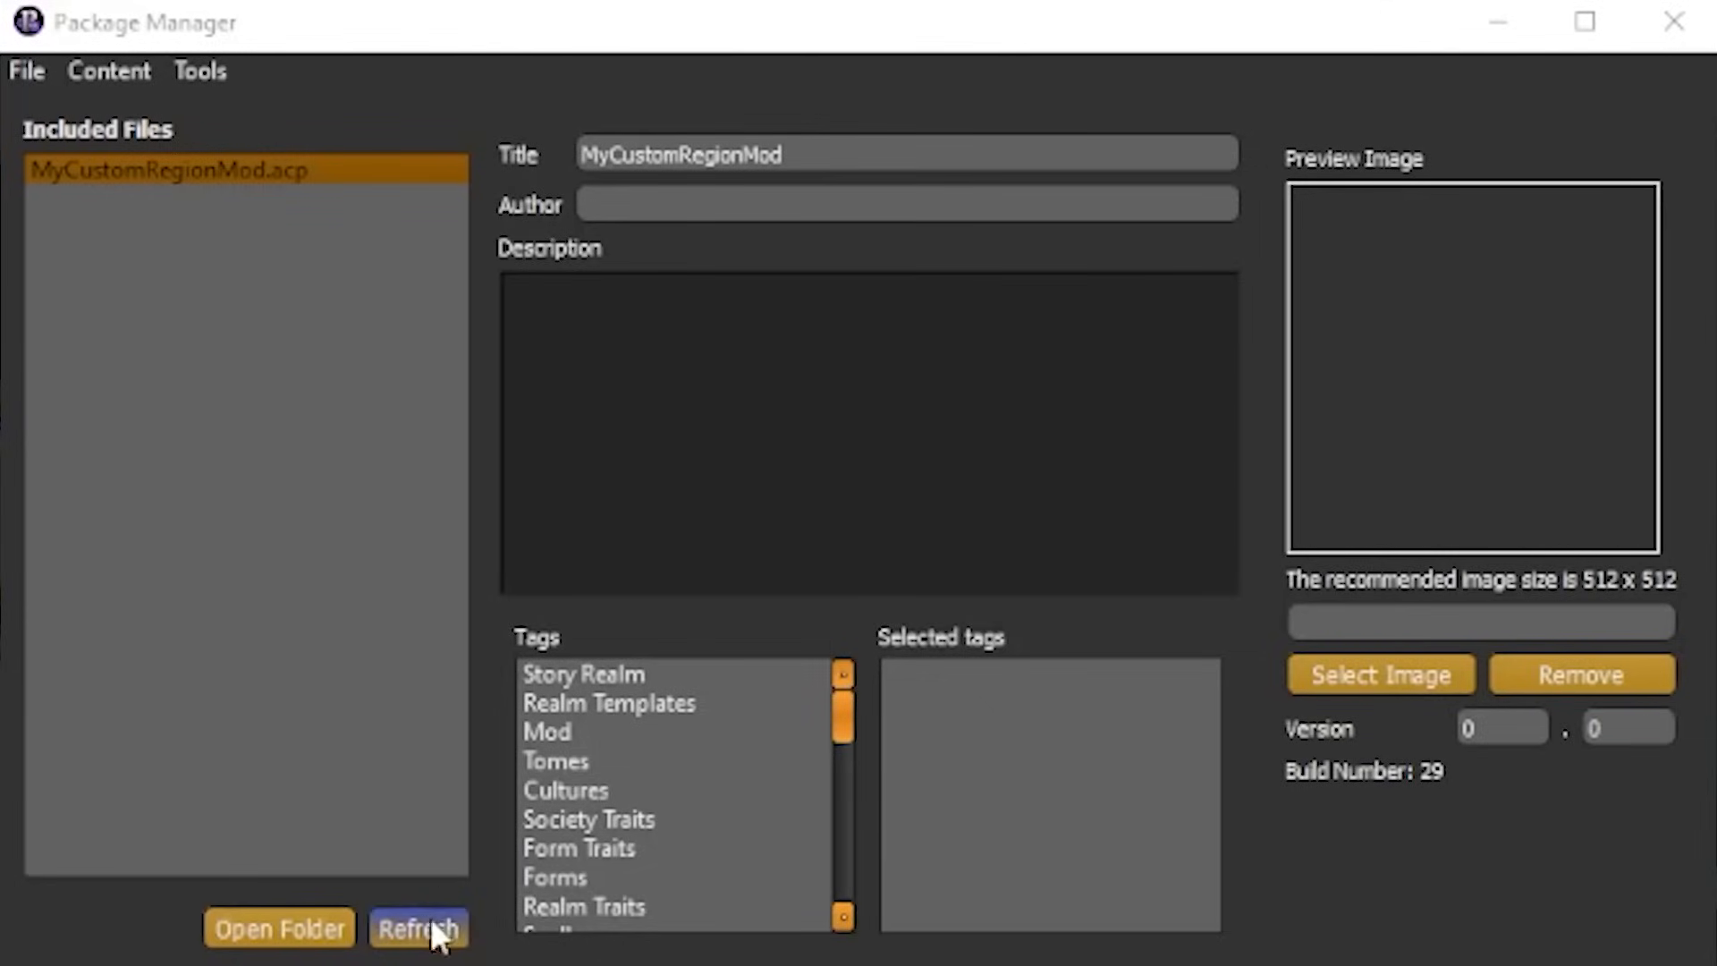
- Switch to the Package Manager, refresh the mod's included files and launch the Resource Editor
{"action": "left_click", "coordinate": [437, 930]}
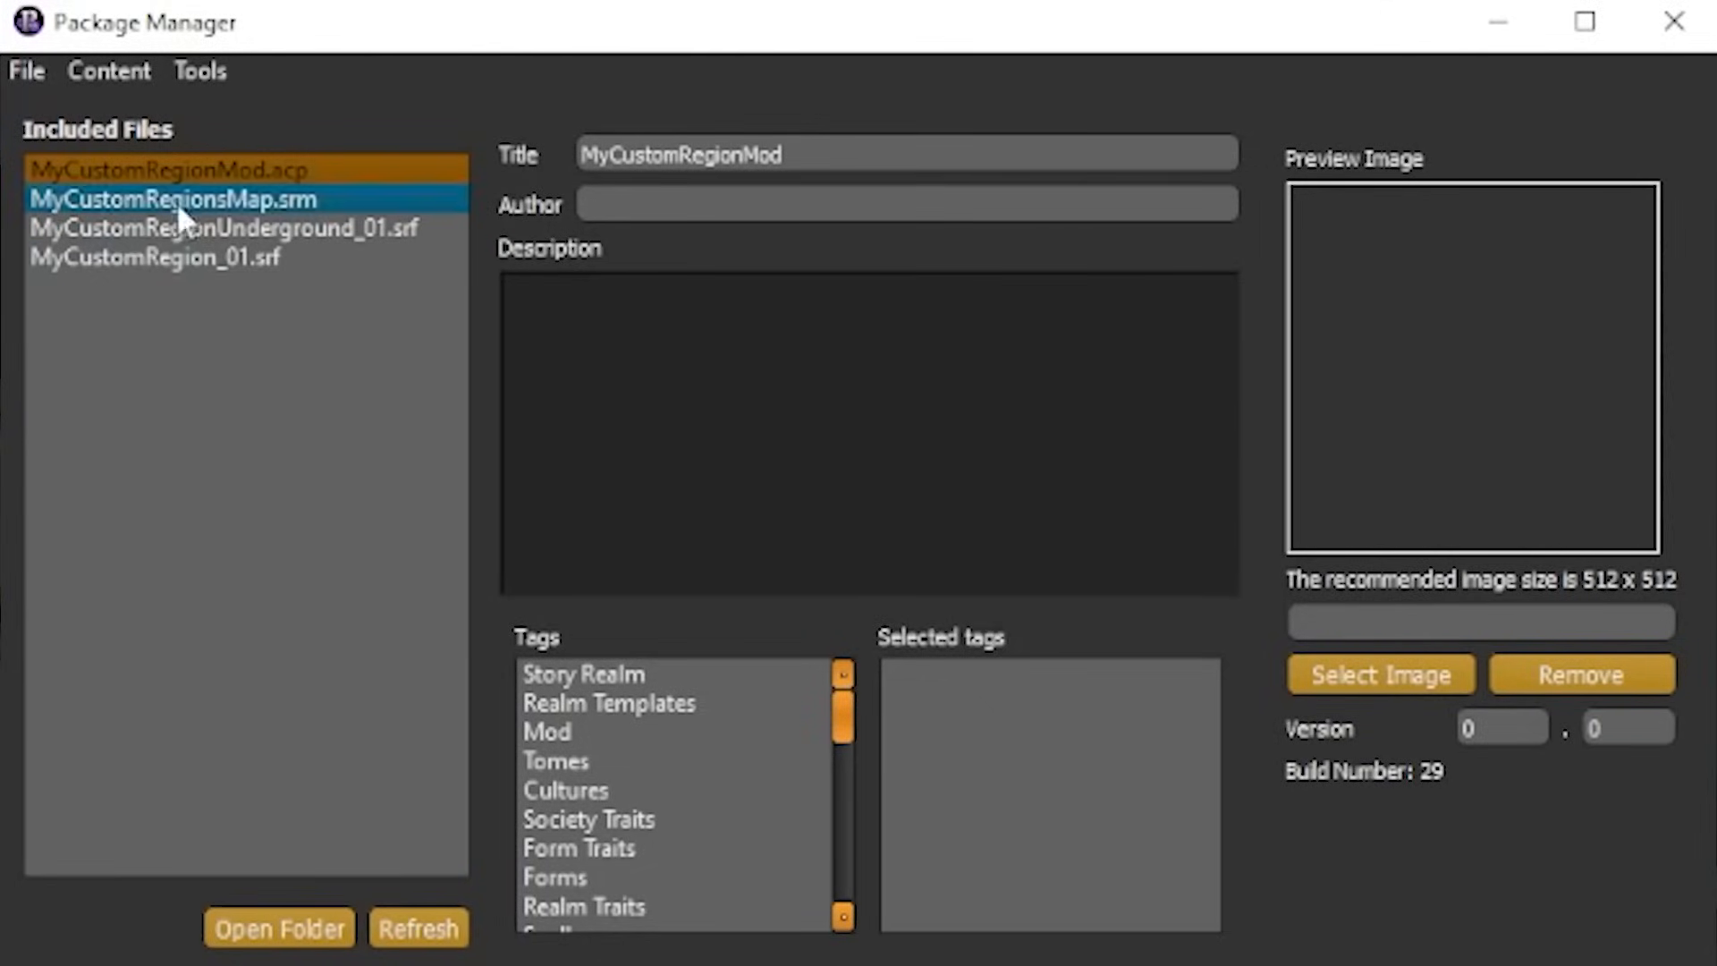
{"action": "left_click", "coordinate": [199, 72]}
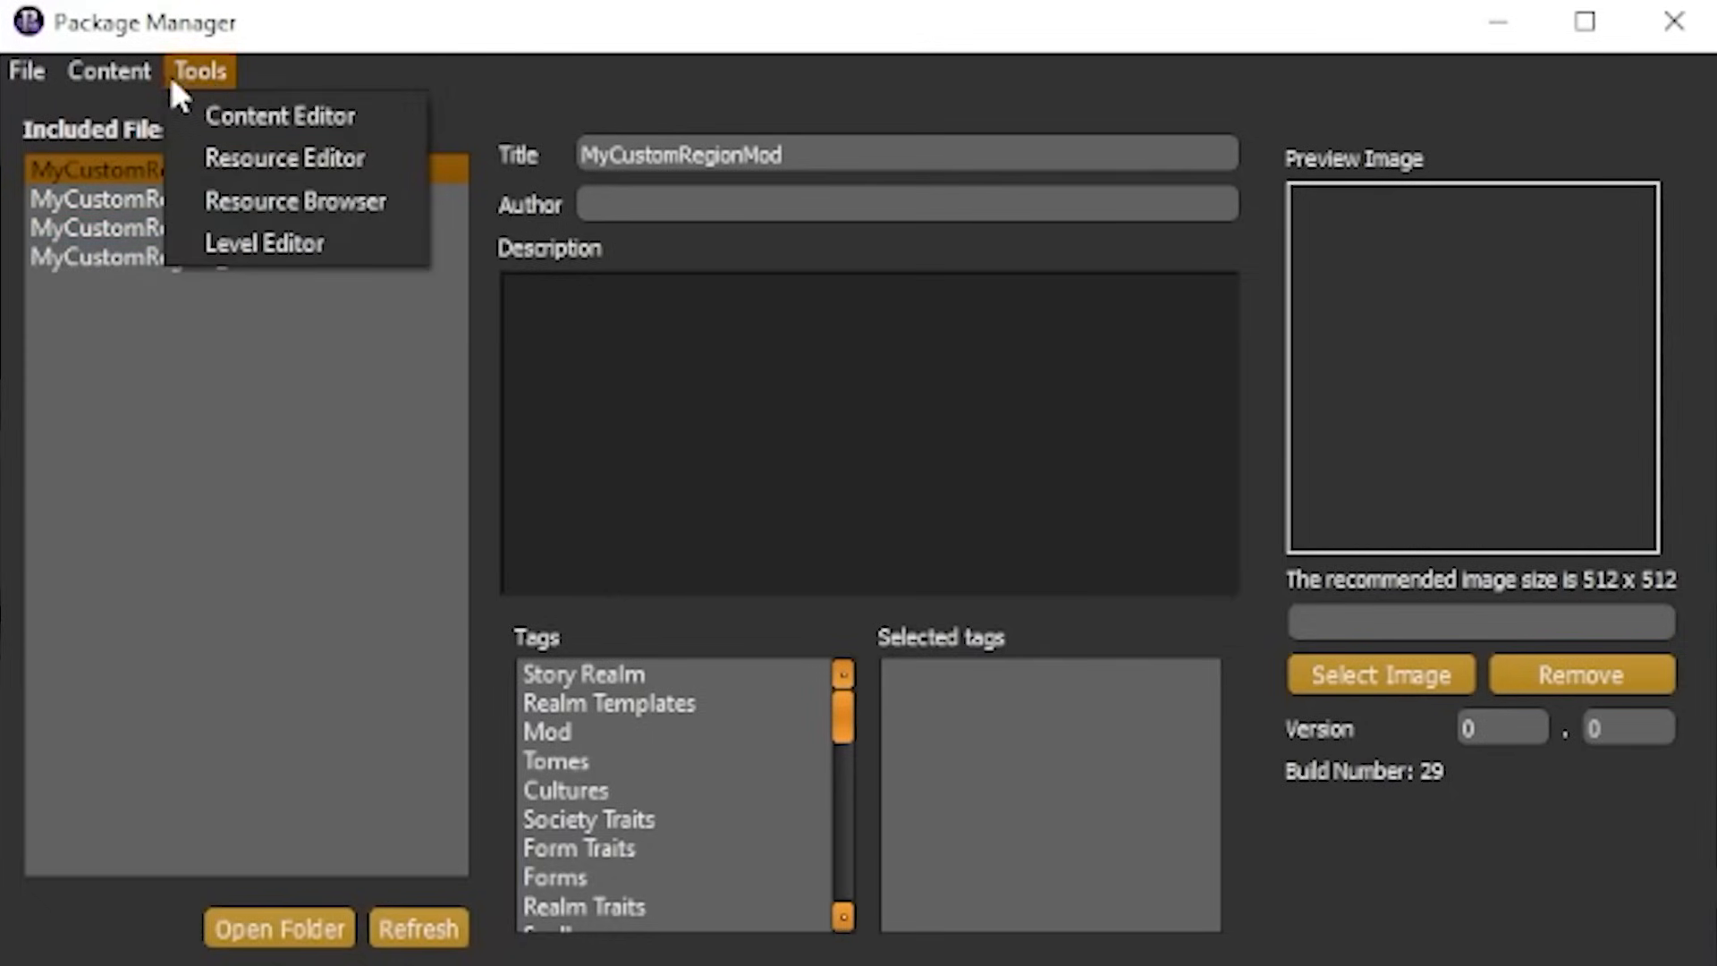
{"action": "left_click", "coordinate": [306, 160]}
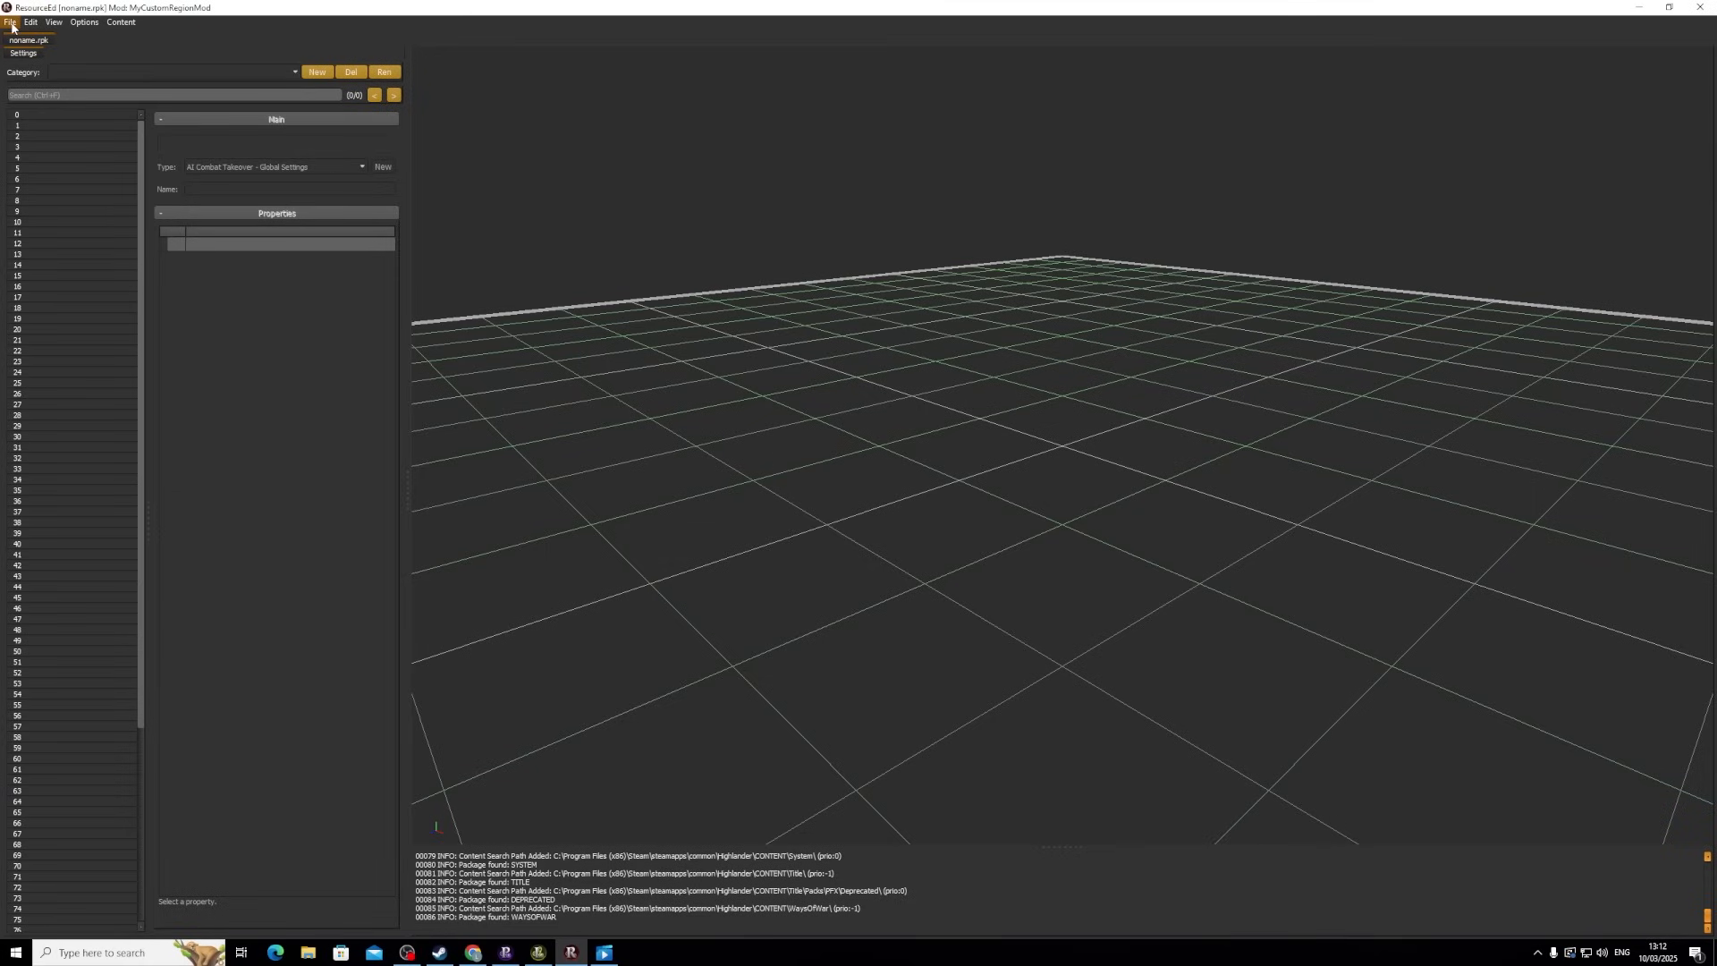
- Save the resource pack as MyCustomRegionPack in the MyCustomRegionMod folder
{"action": "left_click", "coordinate": [12, 23]}
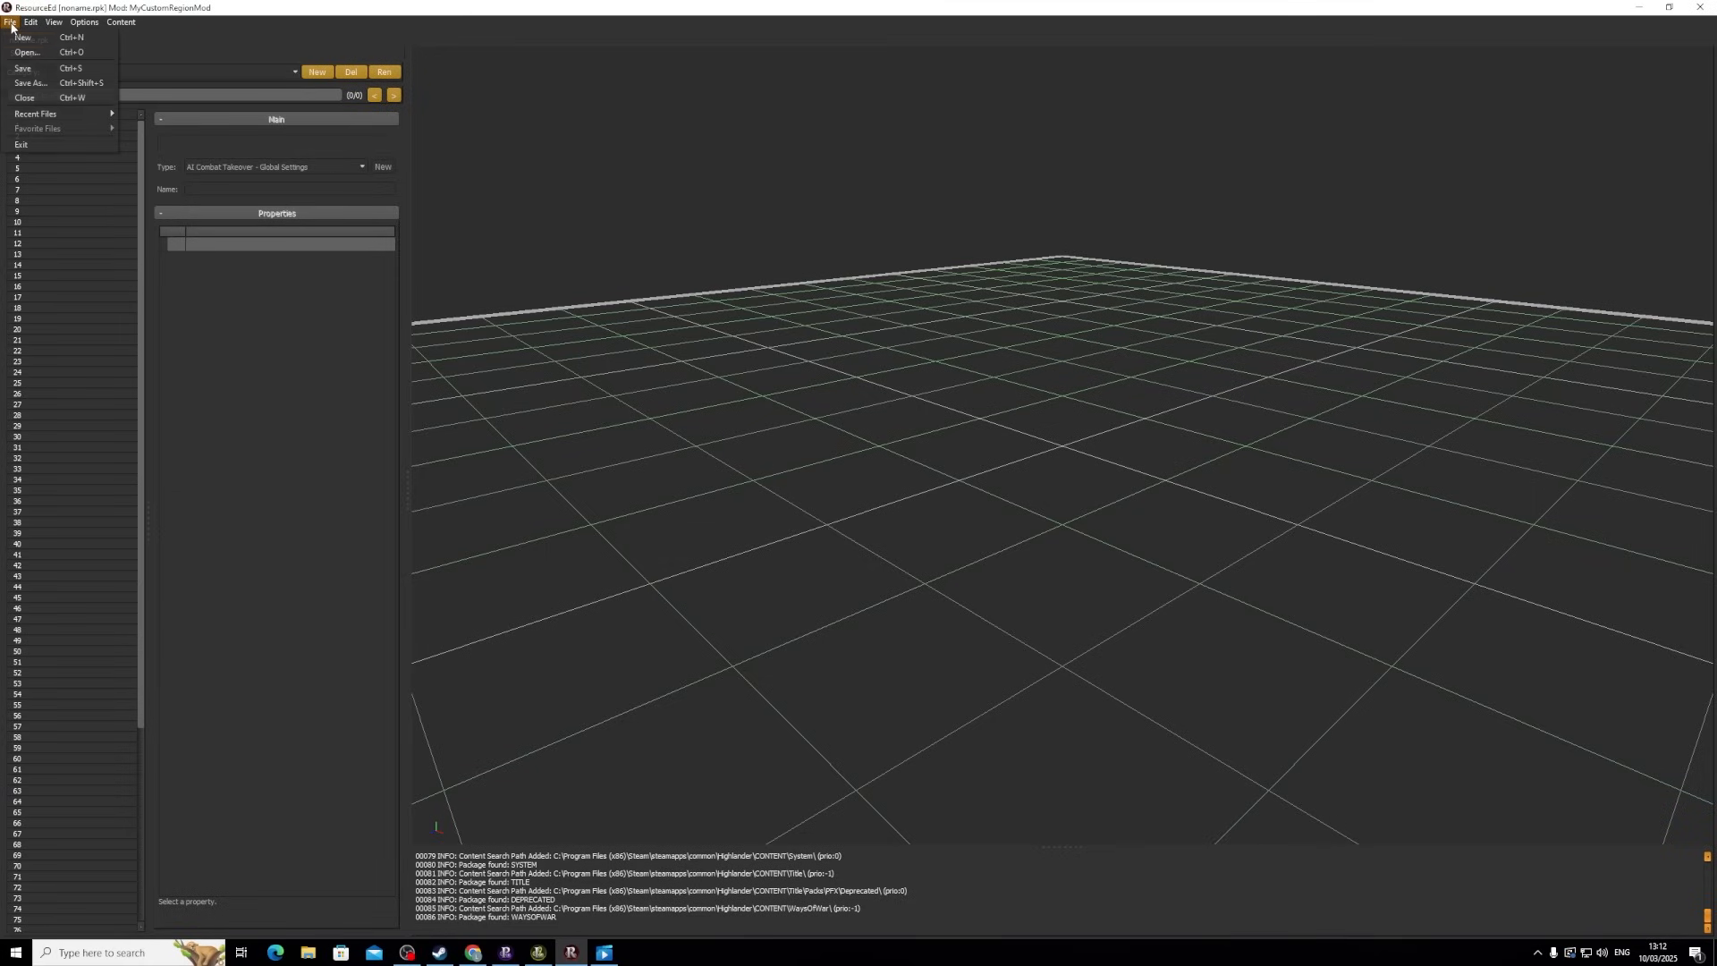
{"action": "left_click", "coordinate": [25, 68]}
{"action": "left_click_drag", "start_coordinate": [375, 31], "coordinate": [977, 227]}
{"action": "type", "text": "My"}
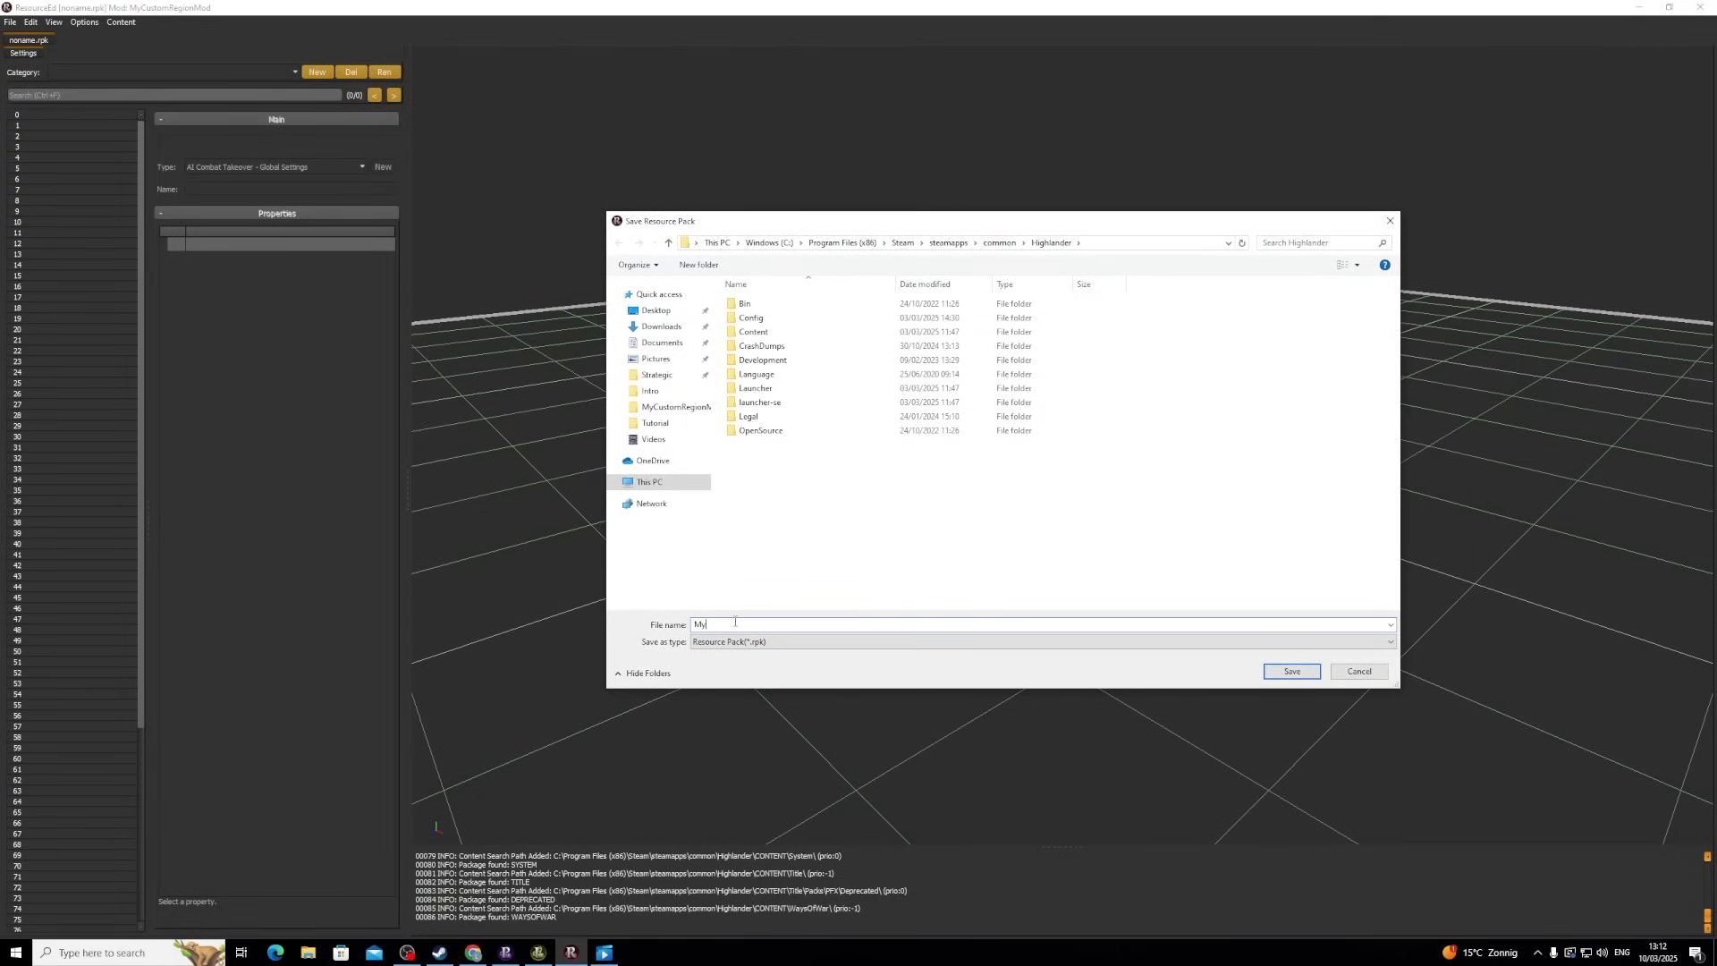
{"action": "double_click", "coordinate": [714, 628]}
{"action": "key", "text": "BackSpace"}
{"action": "left_click", "coordinate": [663, 410]}
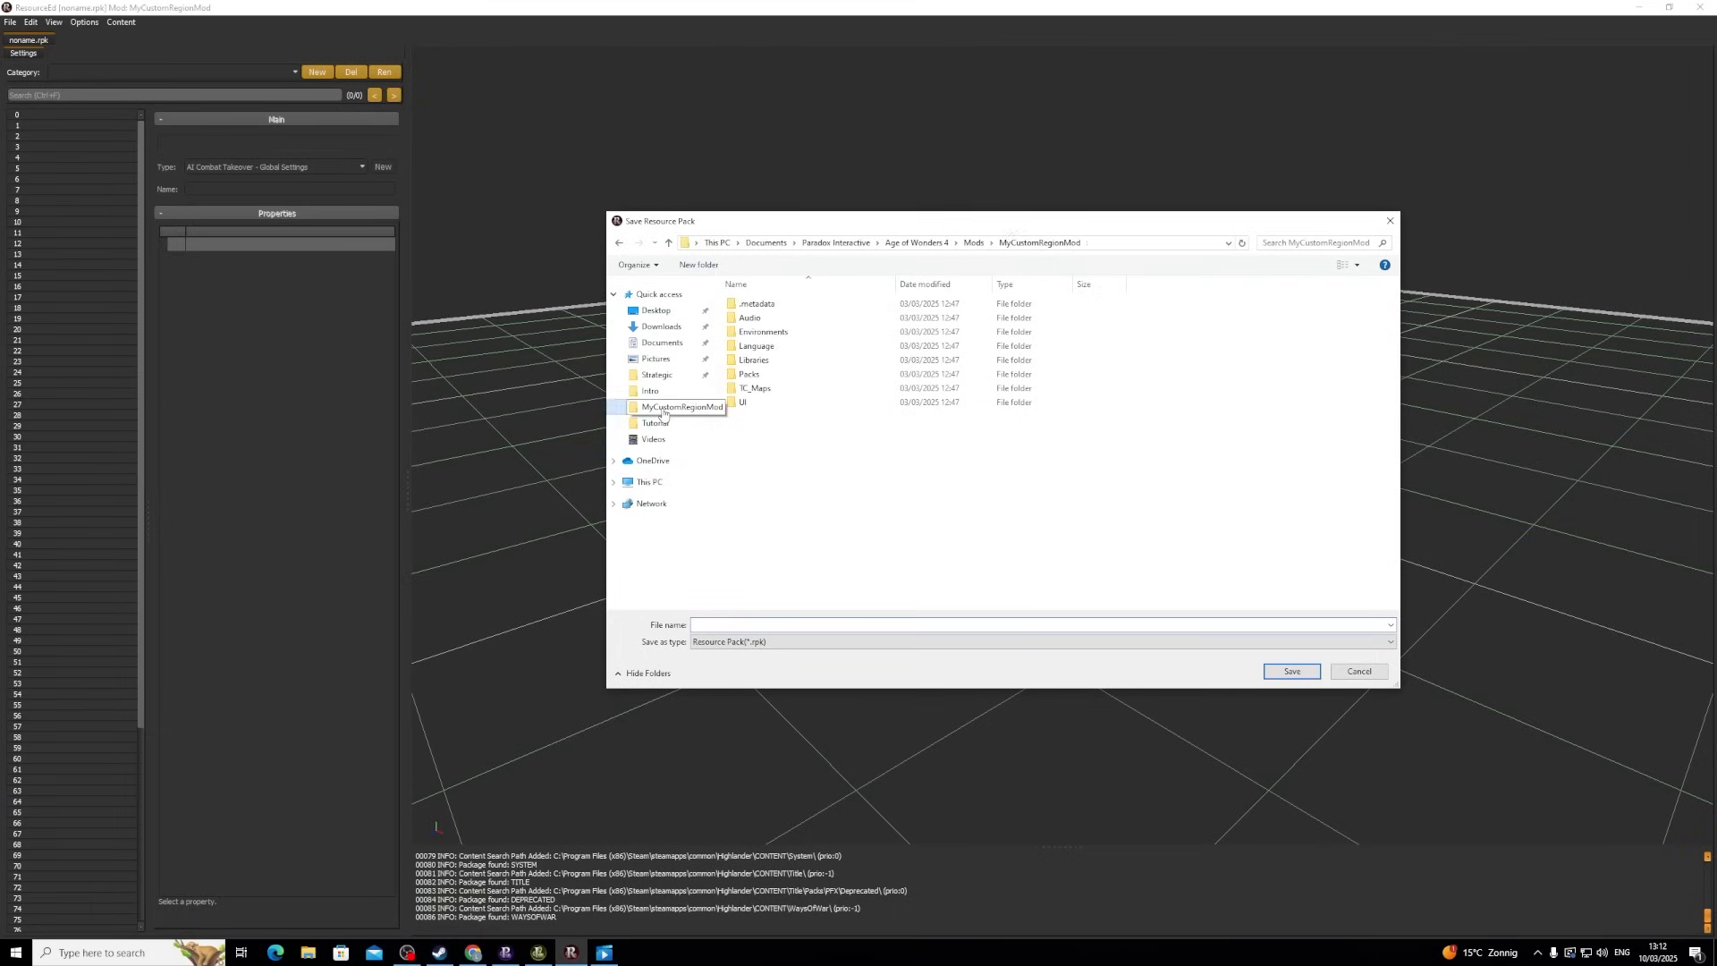
{"action": "left_click", "coordinate": [835, 624]}
{"action": "type", "text": "MyCustomRegion"}
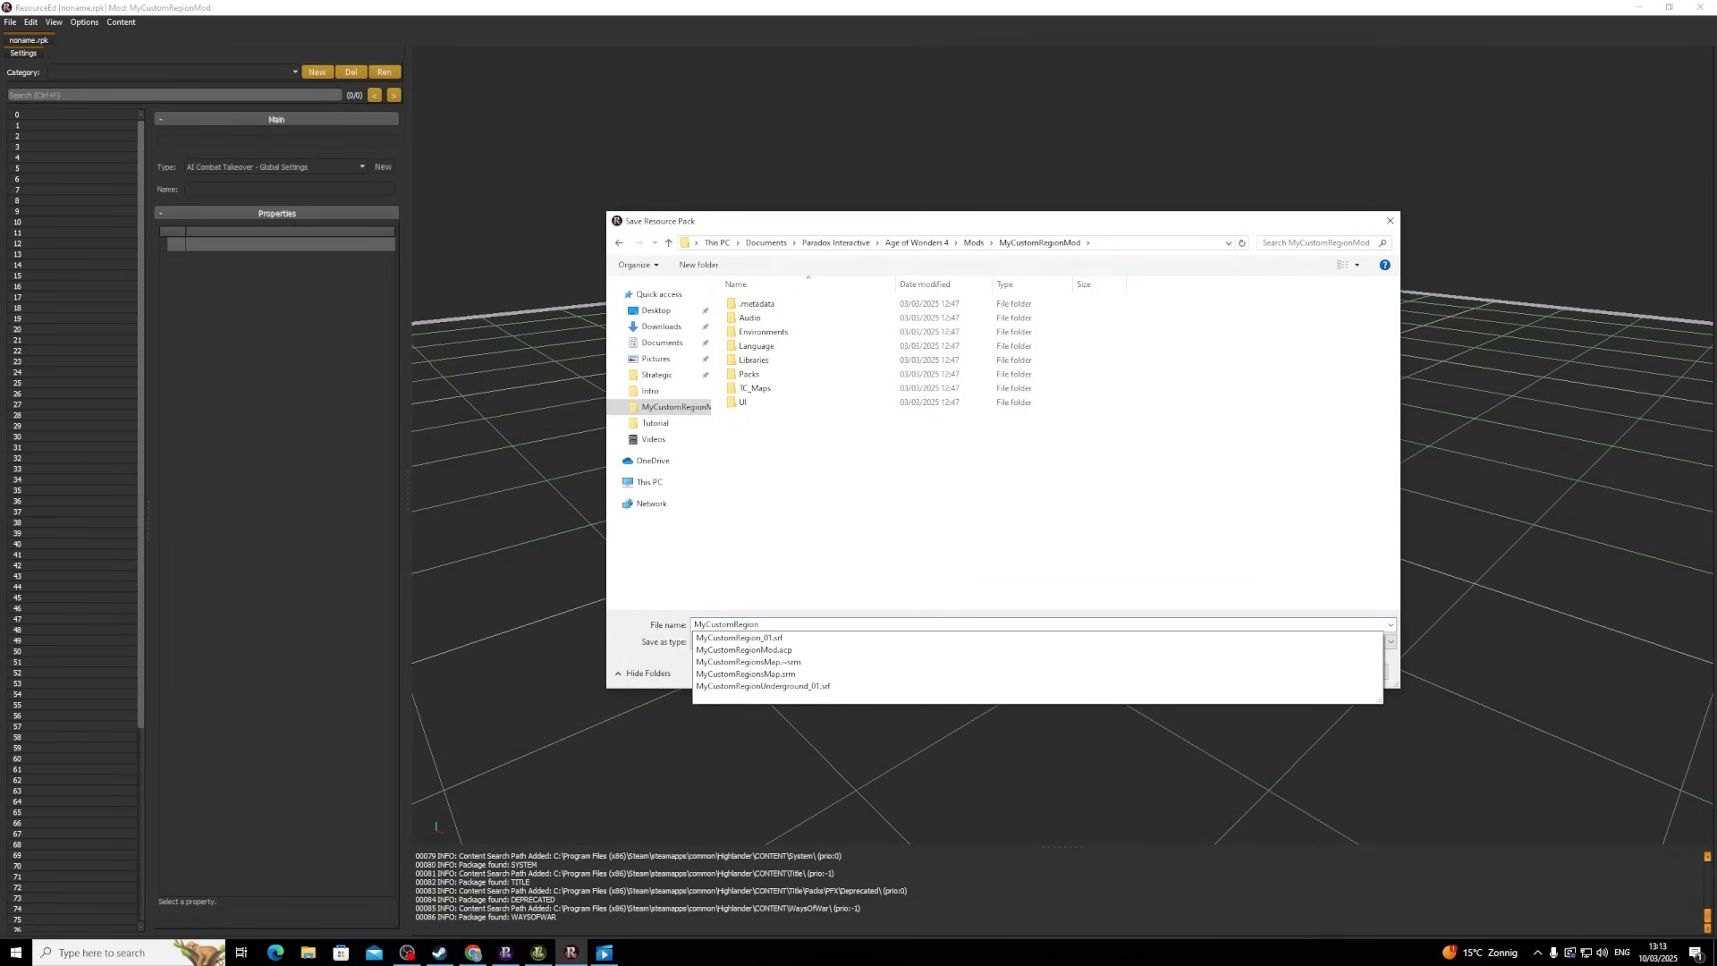
{"action": "type", "text": "Pack"}
{"action": "key", "text": "Return"}
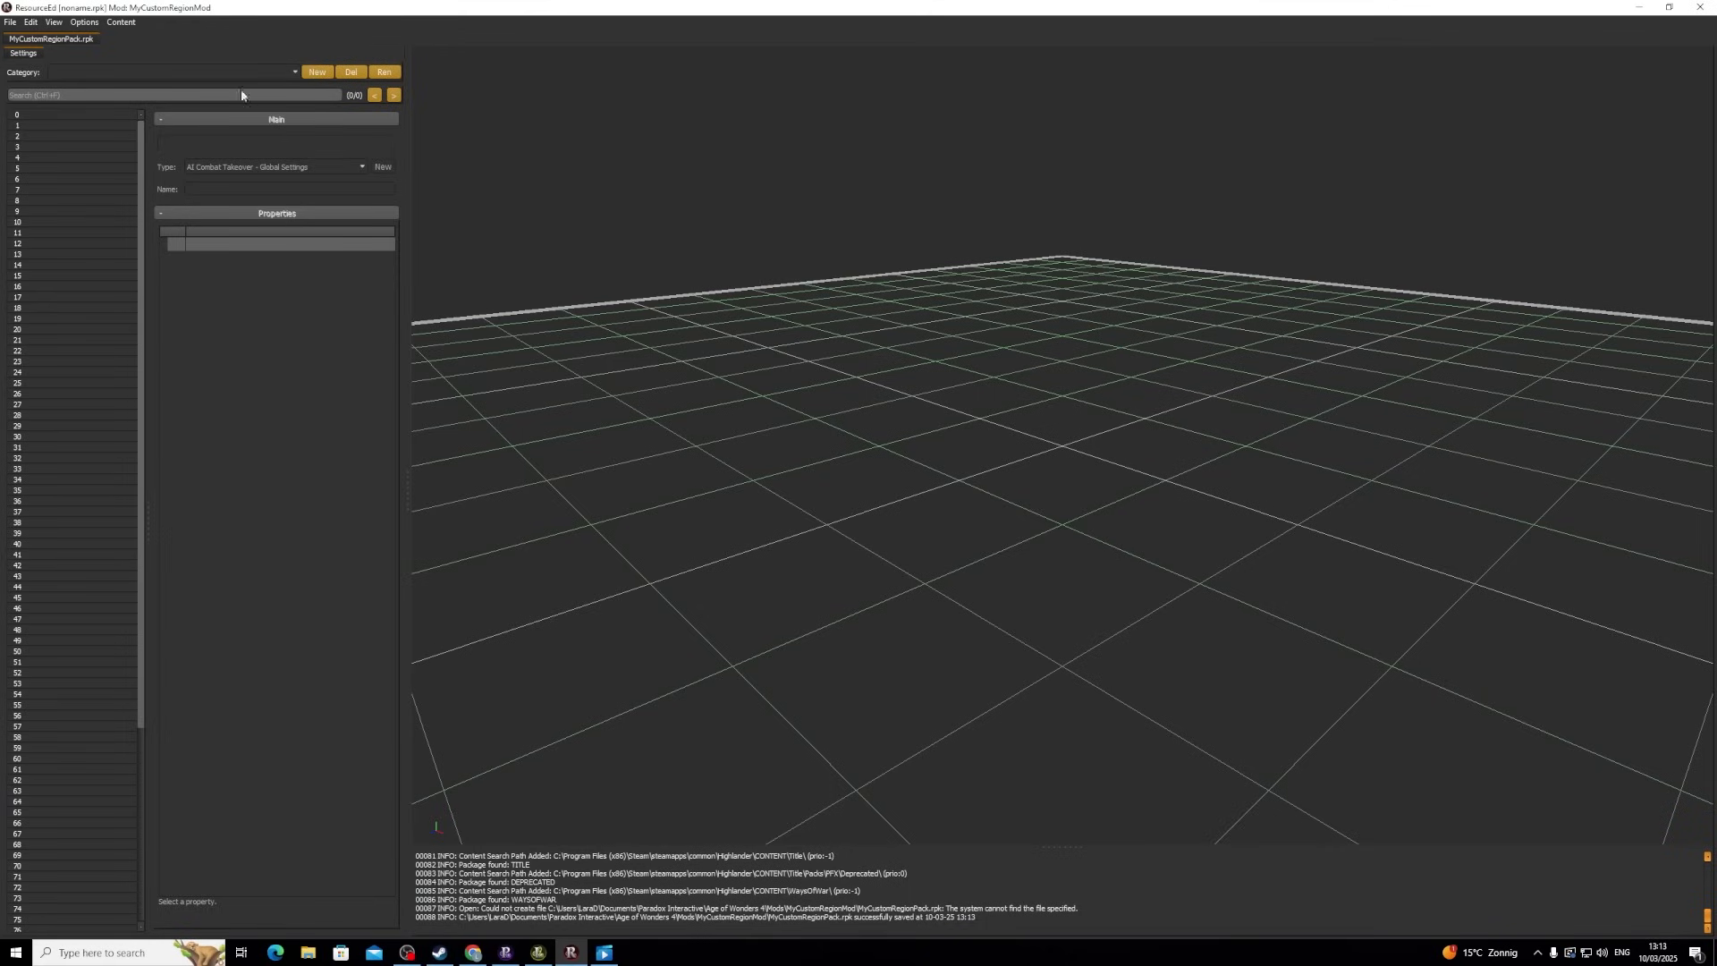
- Add the region files MyCustomRegion_01 and MyCustomRegionUnderground_01 to the pack's required regions
{"action": "left_click", "coordinate": [122, 23]}
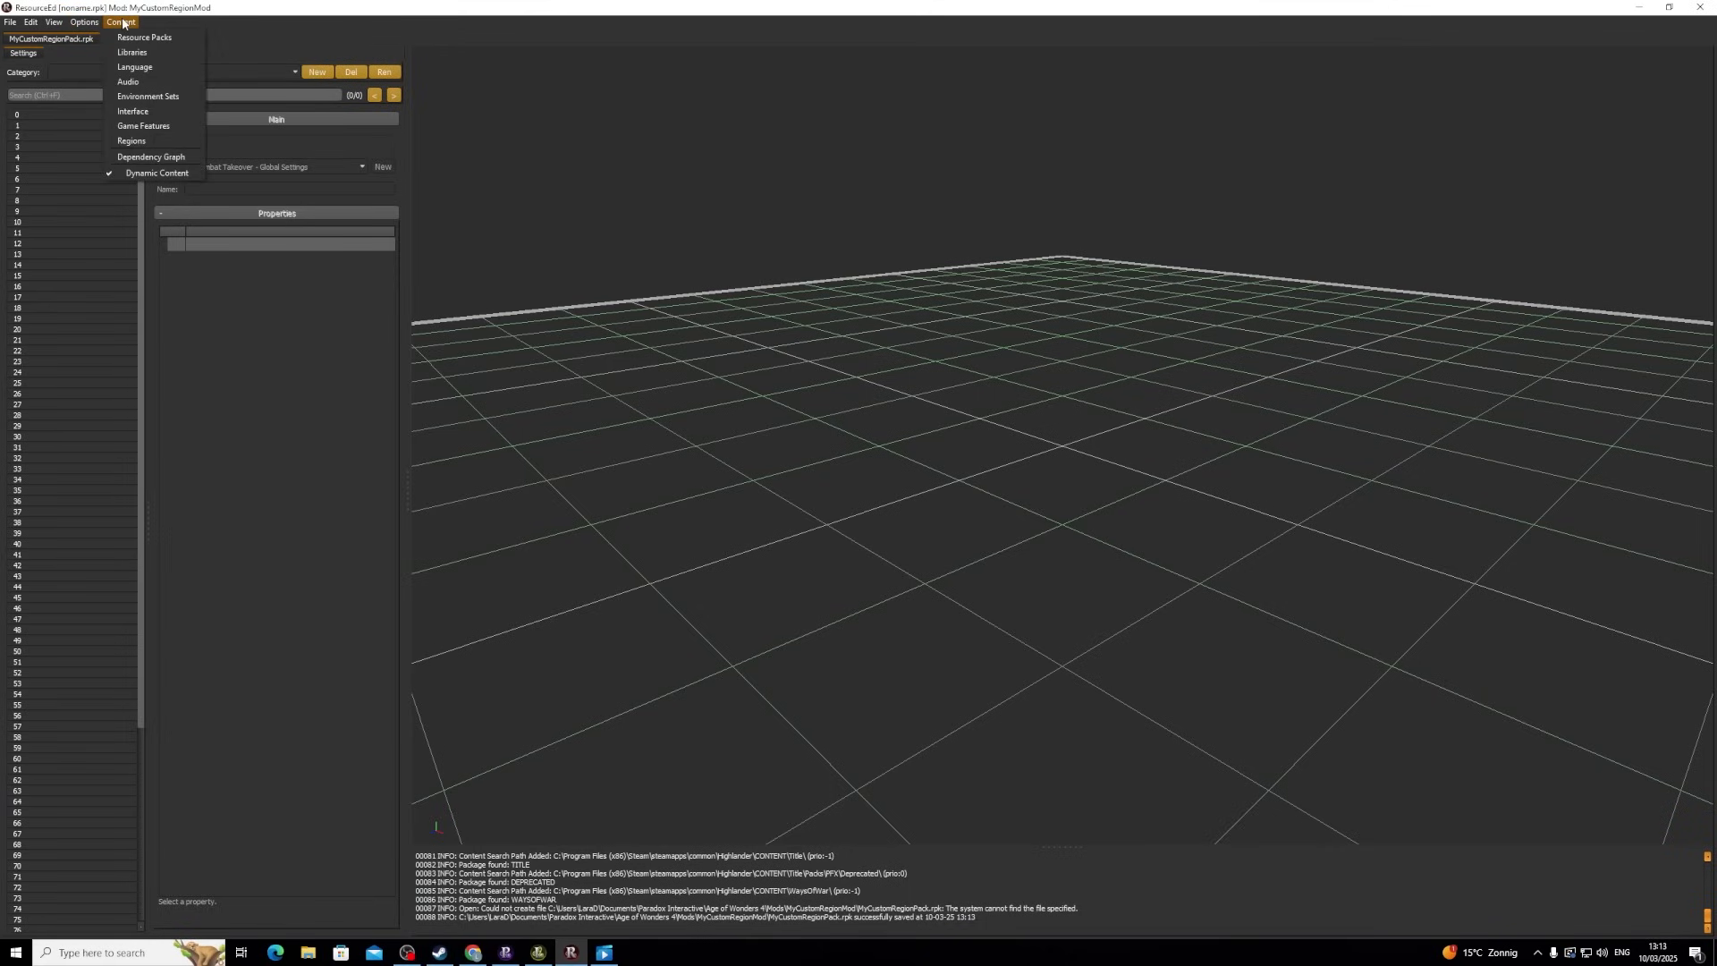
{"action": "left_click", "coordinate": [148, 140]}
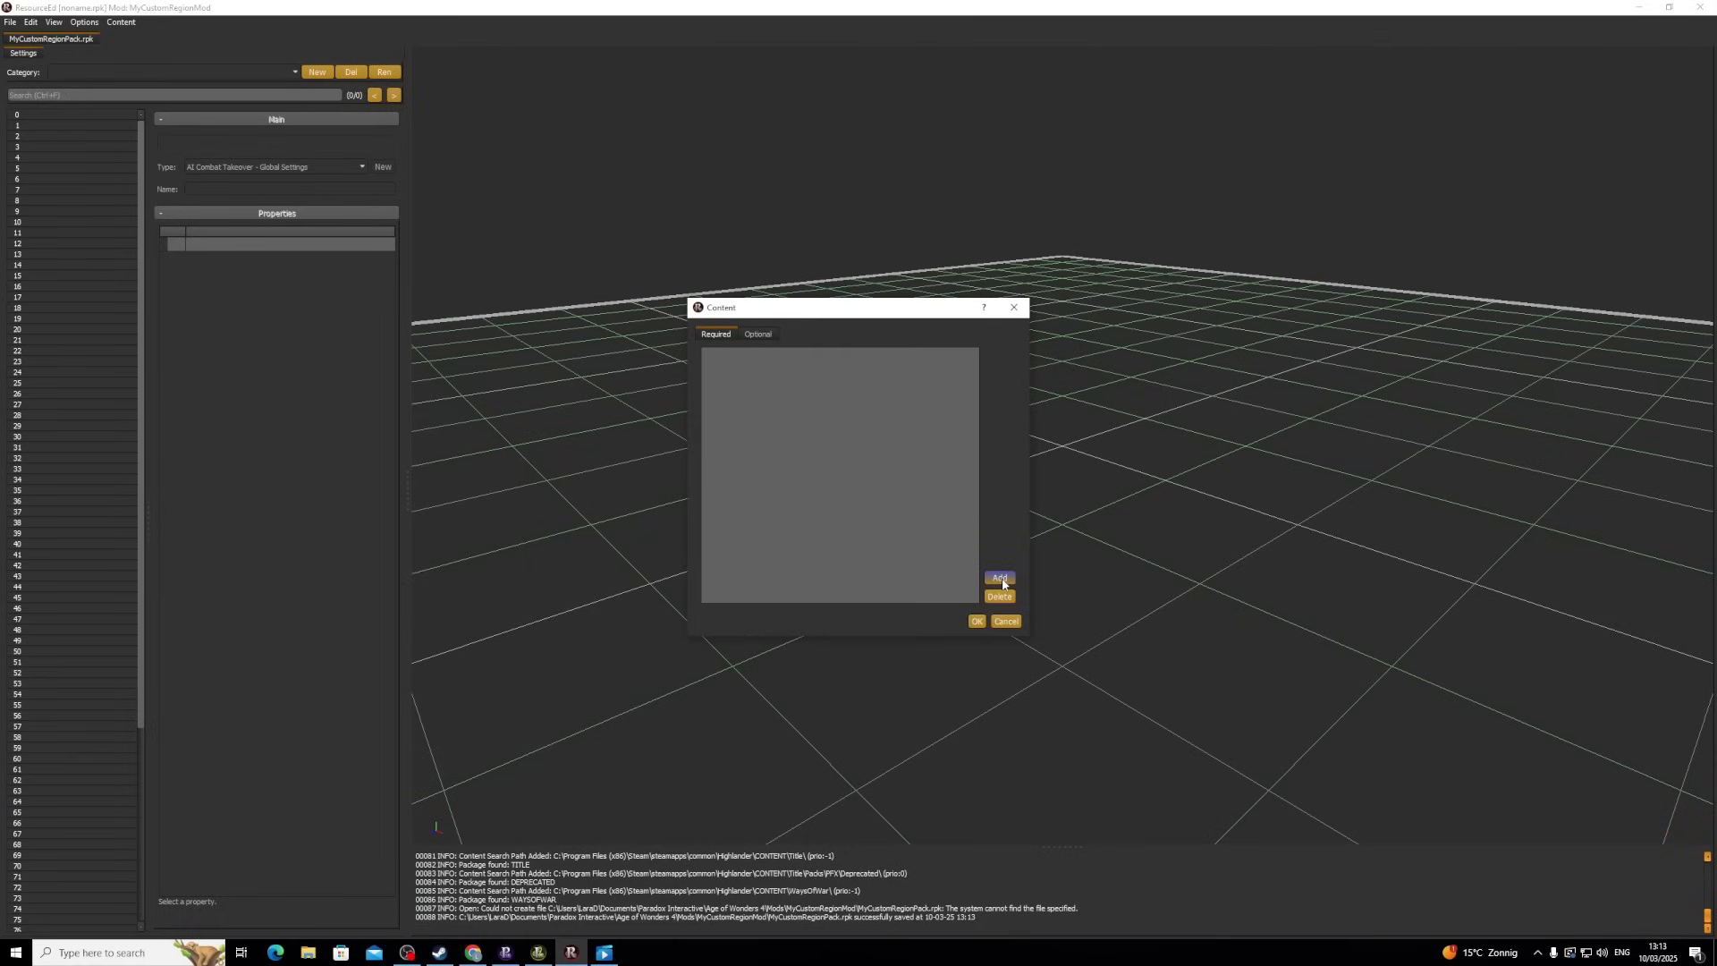
{"action": "left_click", "coordinate": [1001, 579]}
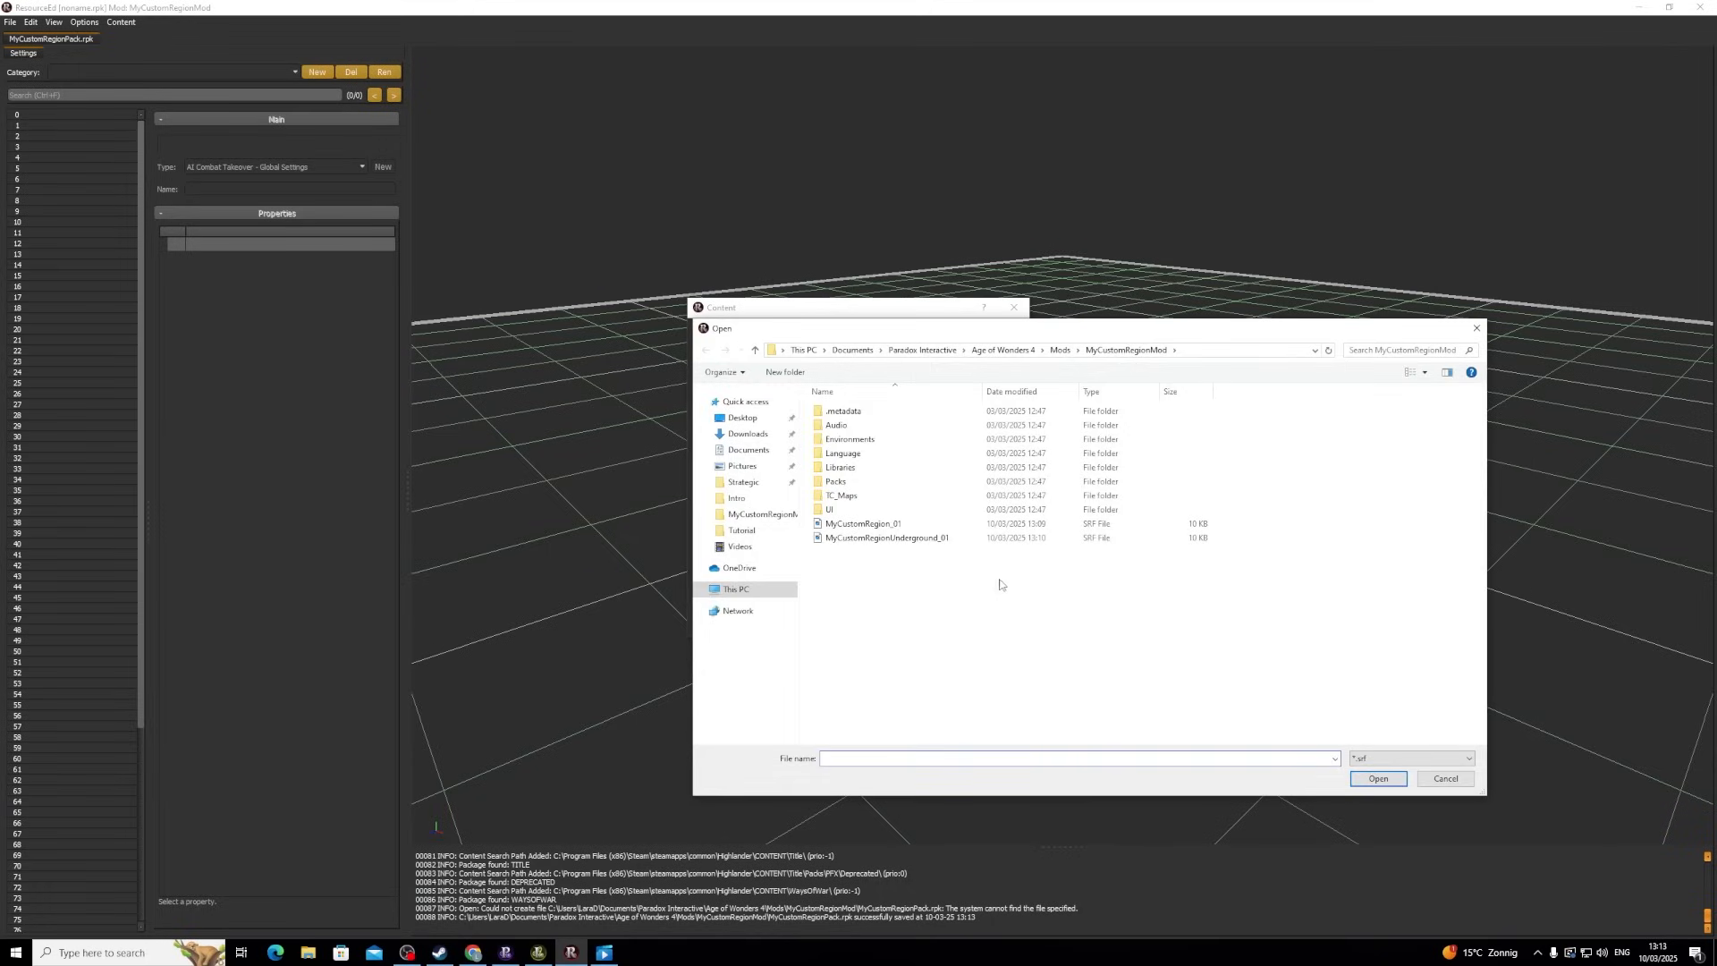
{"action": "left_click", "coordinate": [848, 526]}
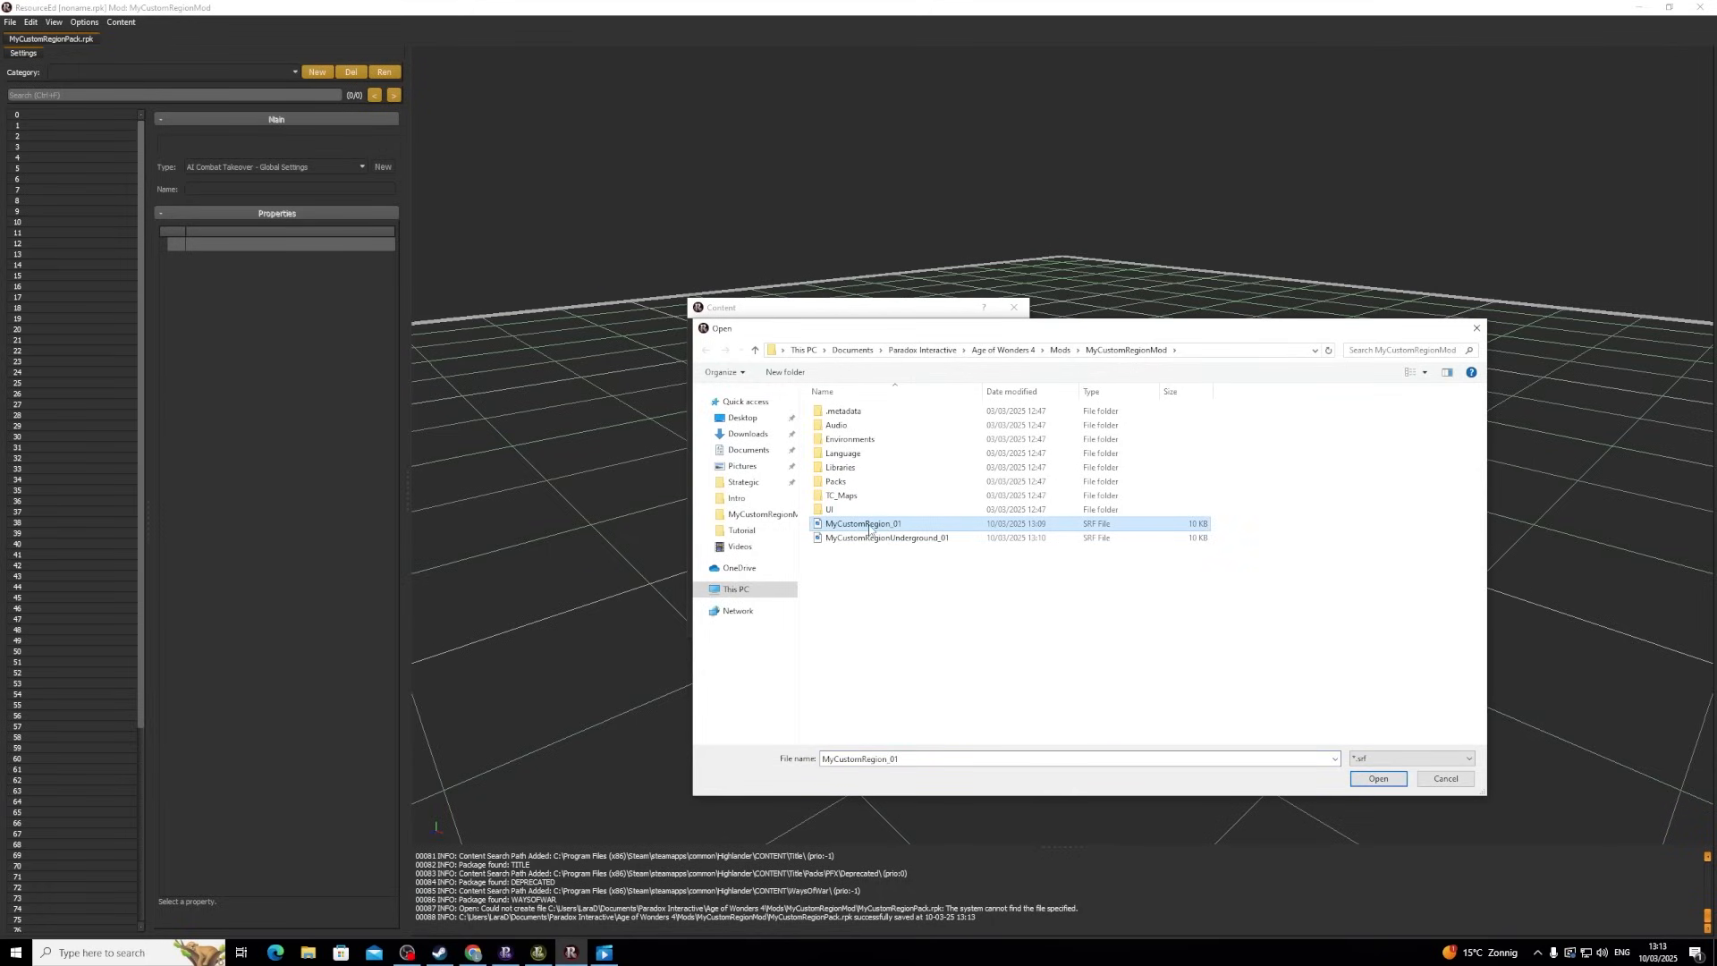
{"action": "left_click", "coordinate": [1382, 779]}
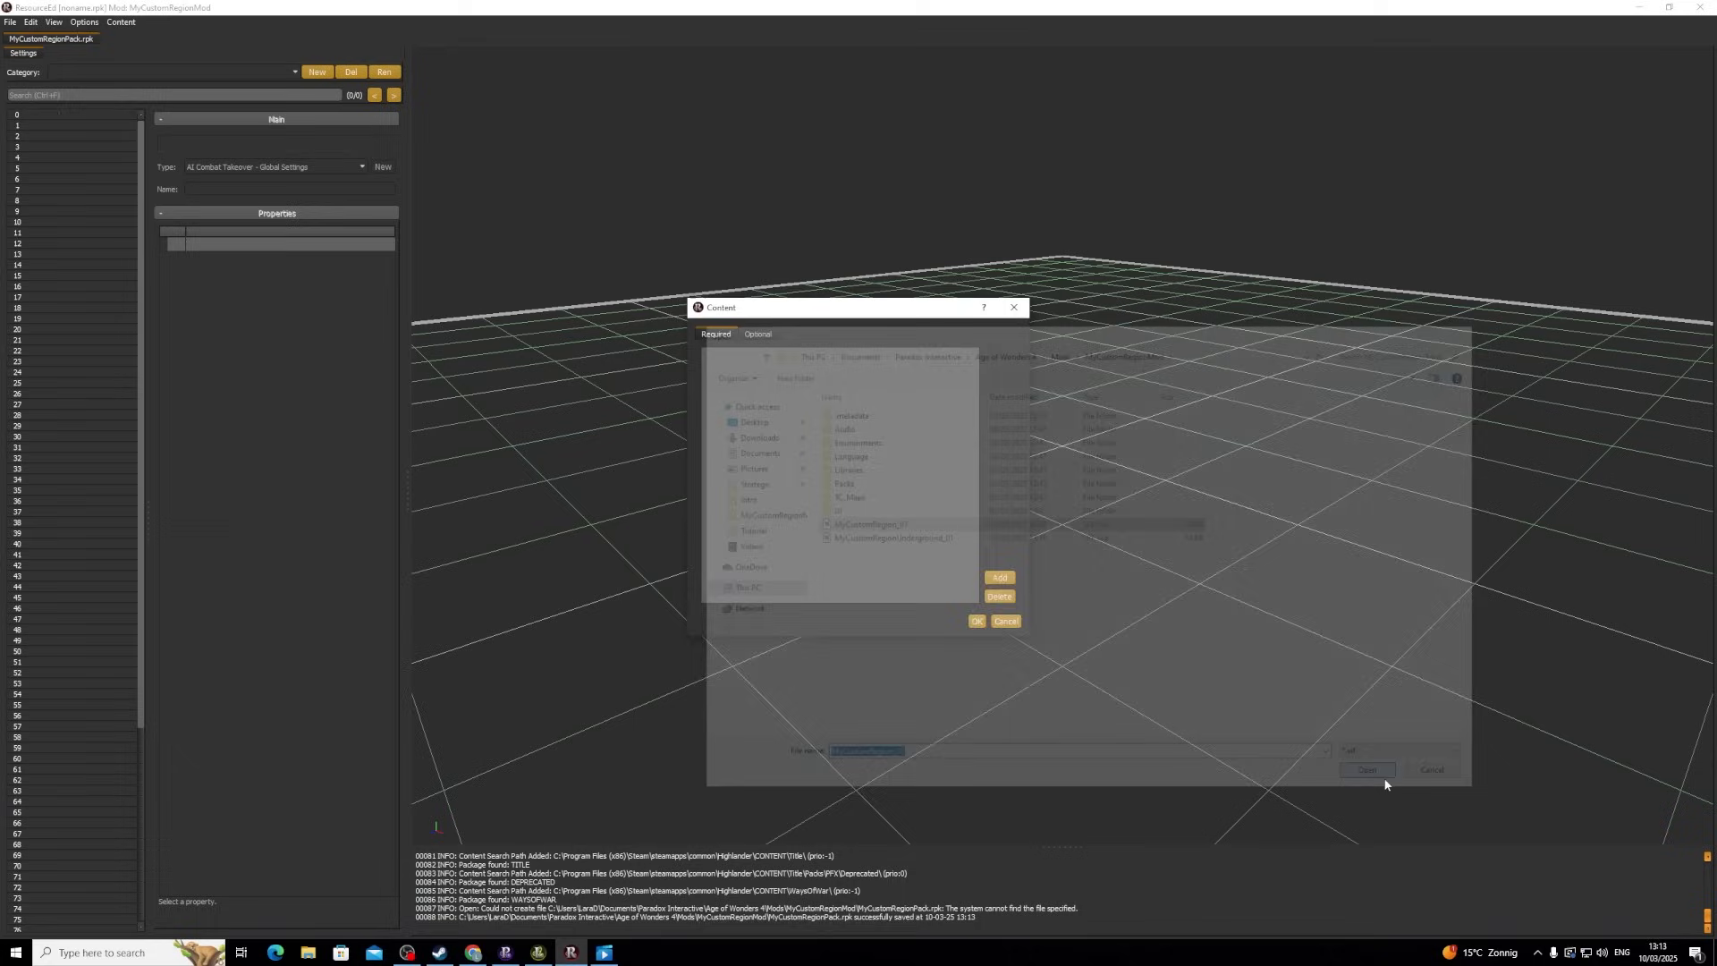
{"action": "left_click", "coordinate": [1002, 578]}
{"action": "left_click", "coordinate": [887, 538]}
{"action": "left_click", "coordinate": [1377, 781]}
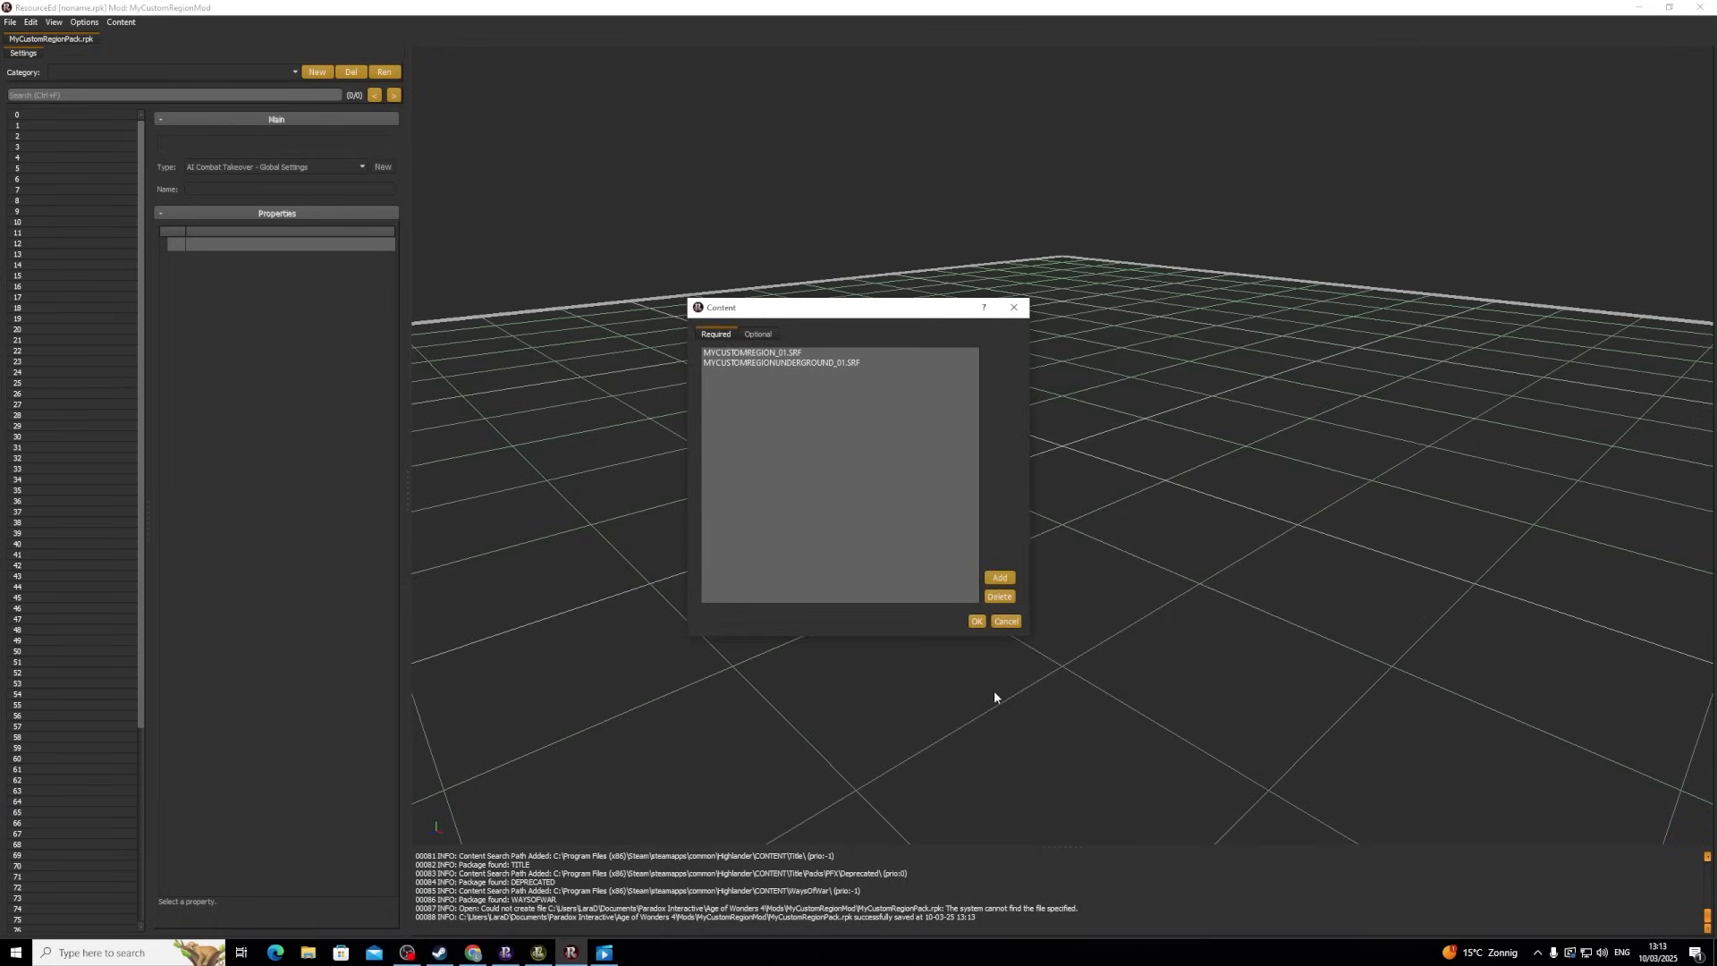
{"action": "left_click", "coordinate": [976, 622]}
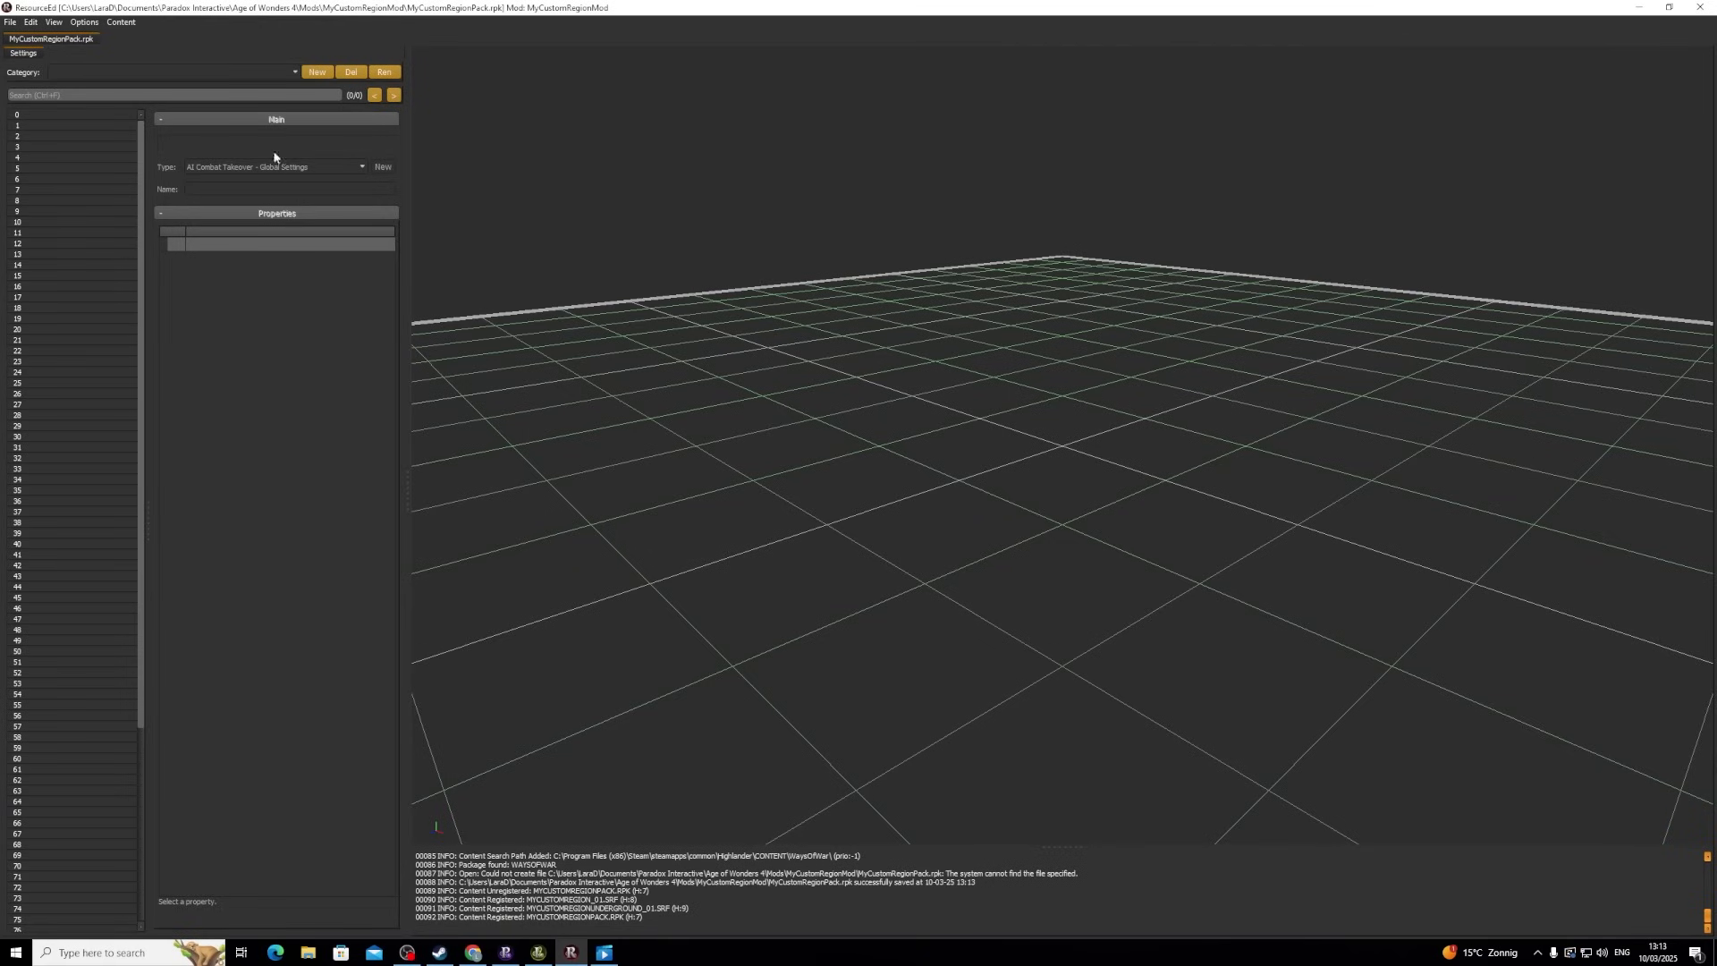
- Find RMG_Sectors_Strategic.rpk in the game's Strategic packs folder and add it to the required resource packs
{"action": "left_click", "coordinate": [113, 22]}
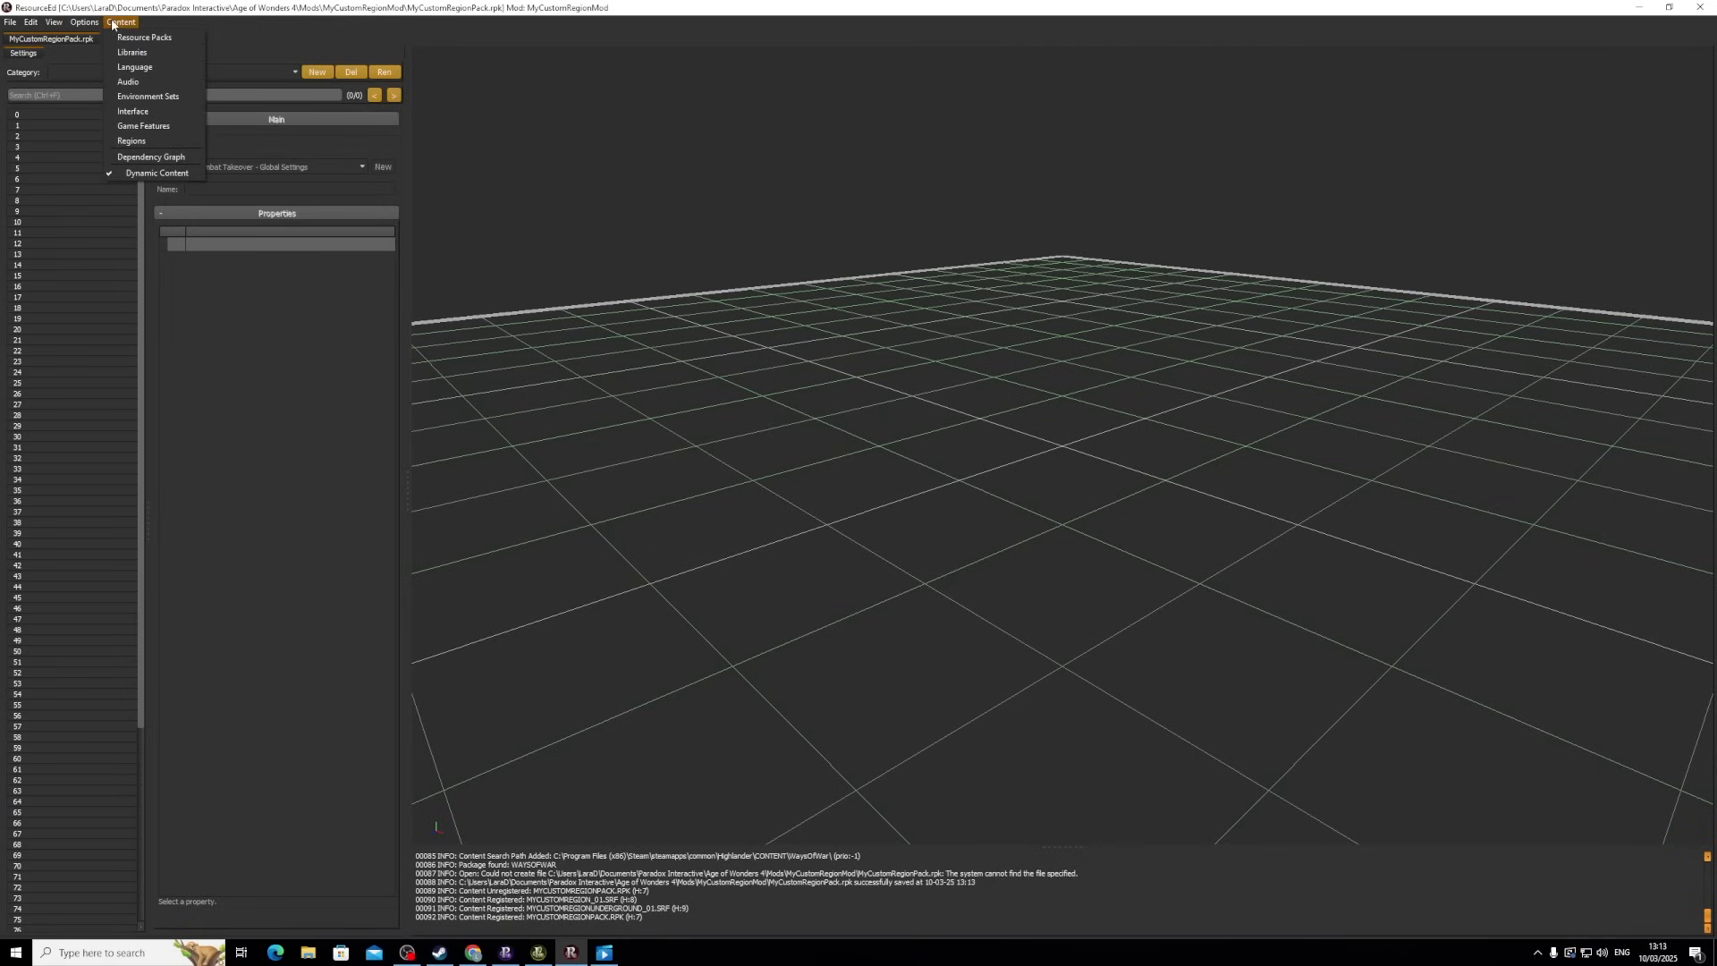
{"action": "left_click", "coordinate": [130, 37]}
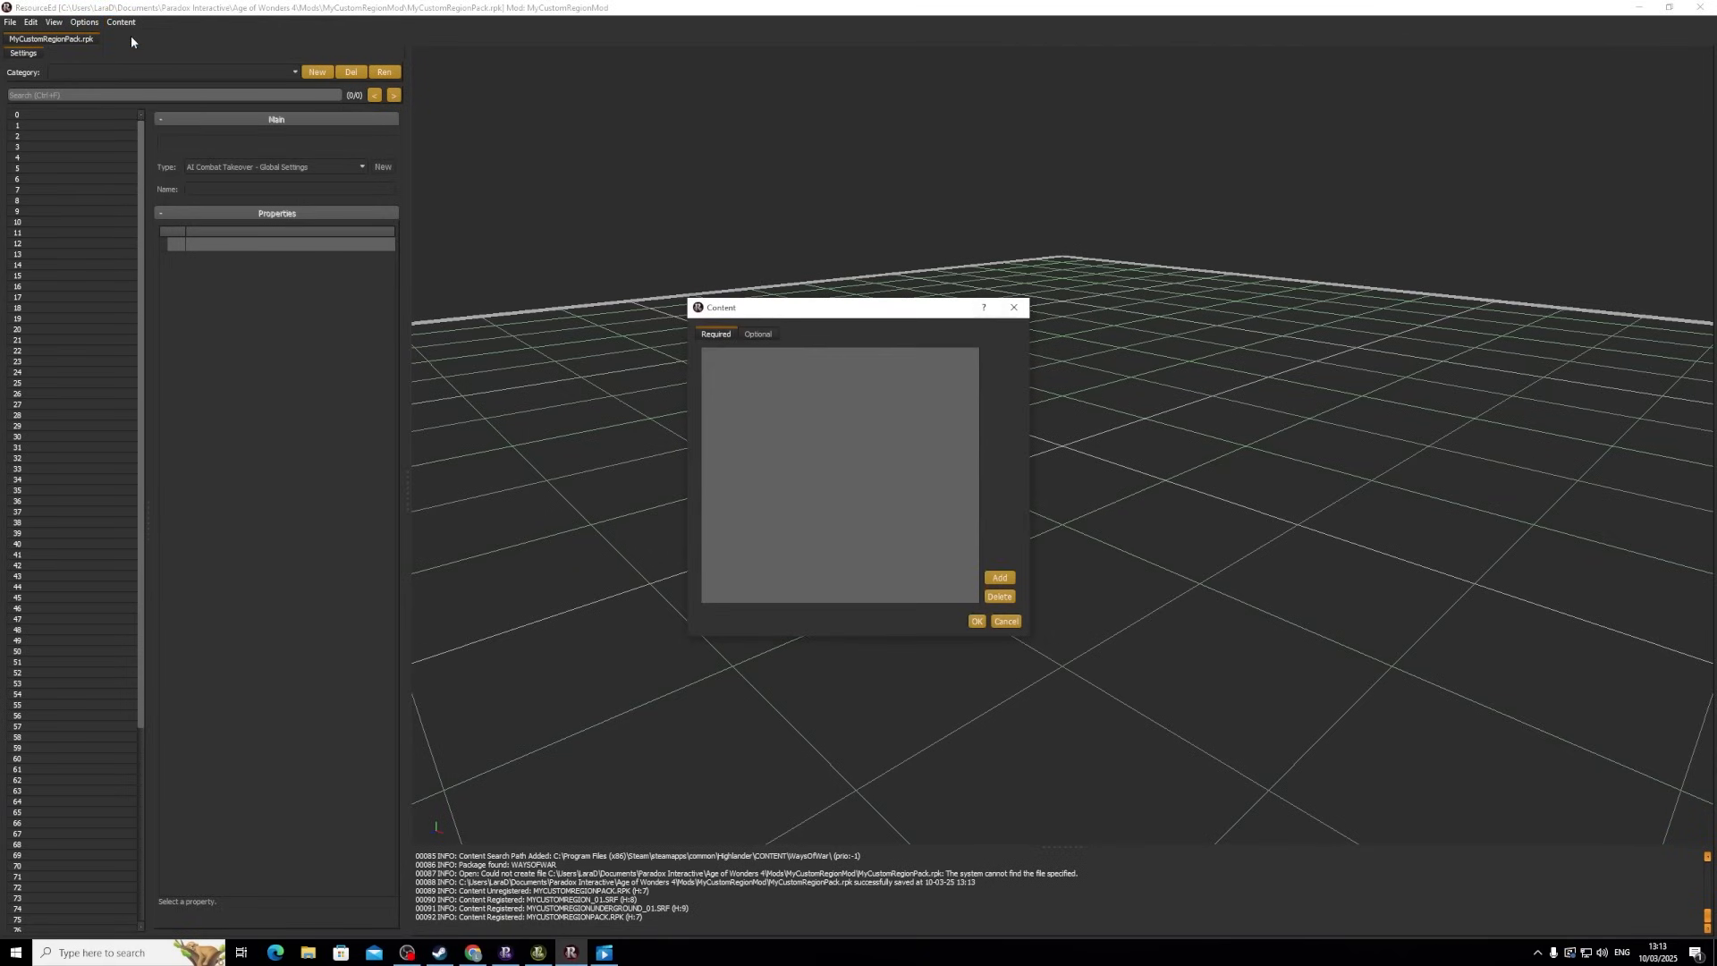
{"action": "left_click", "coordinate": [999, 578]}
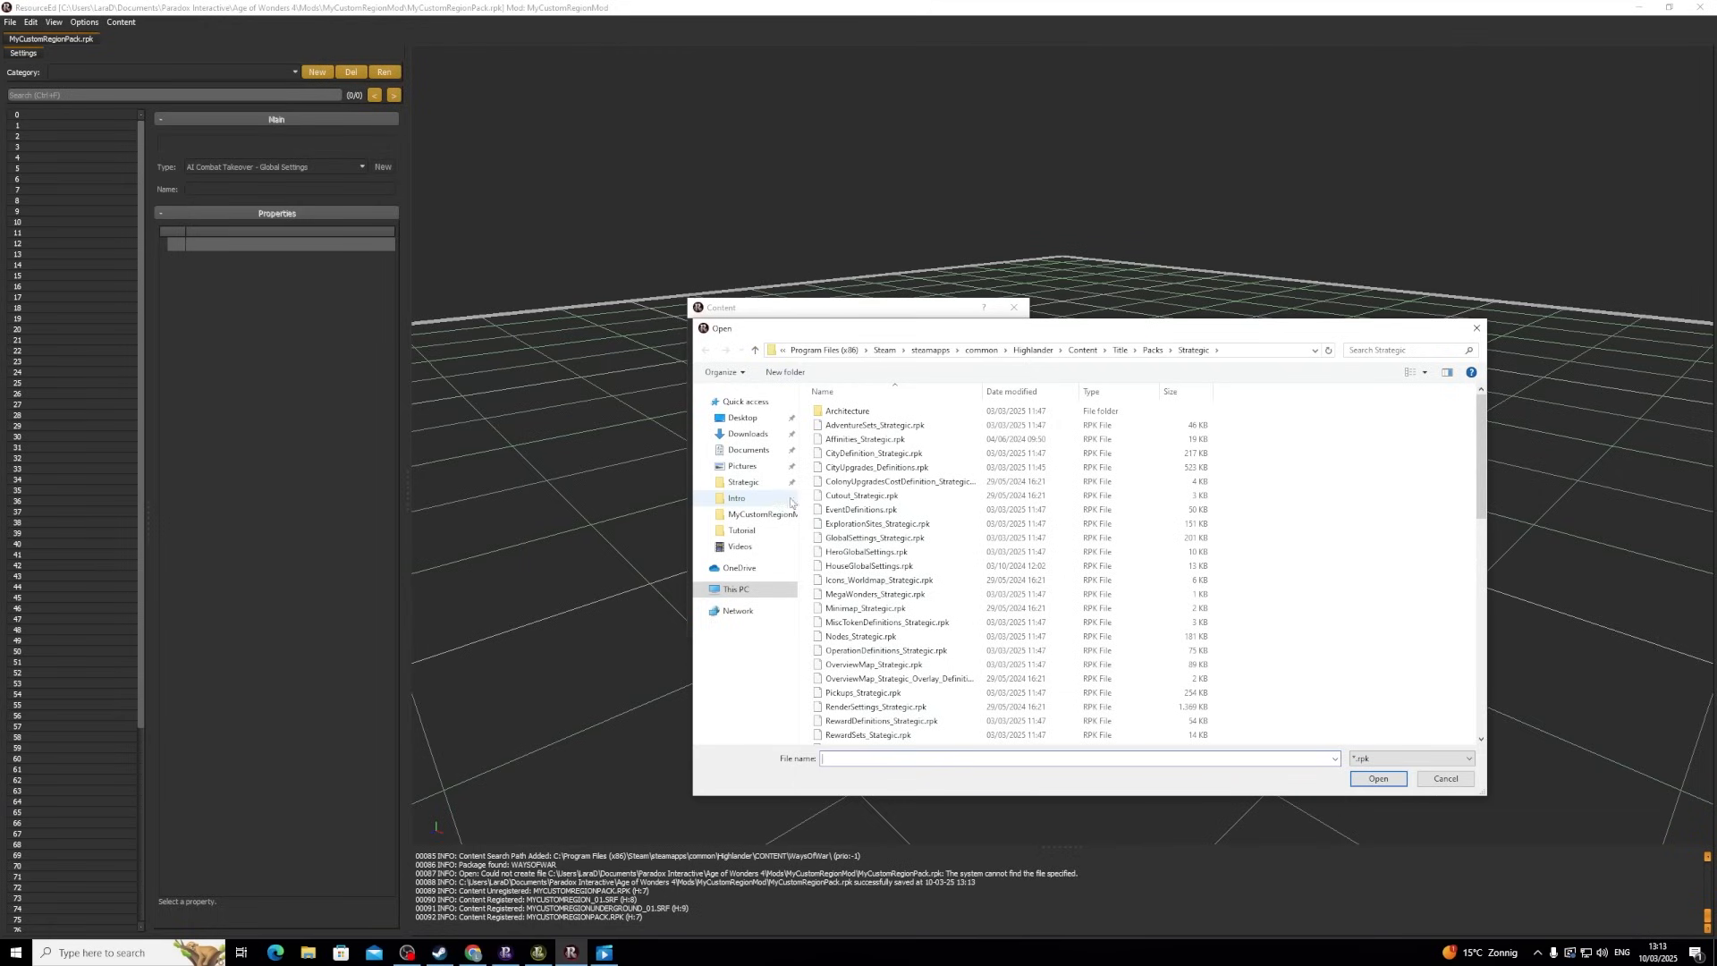
{"action": "left_click", "coordinate": [748, 485]}
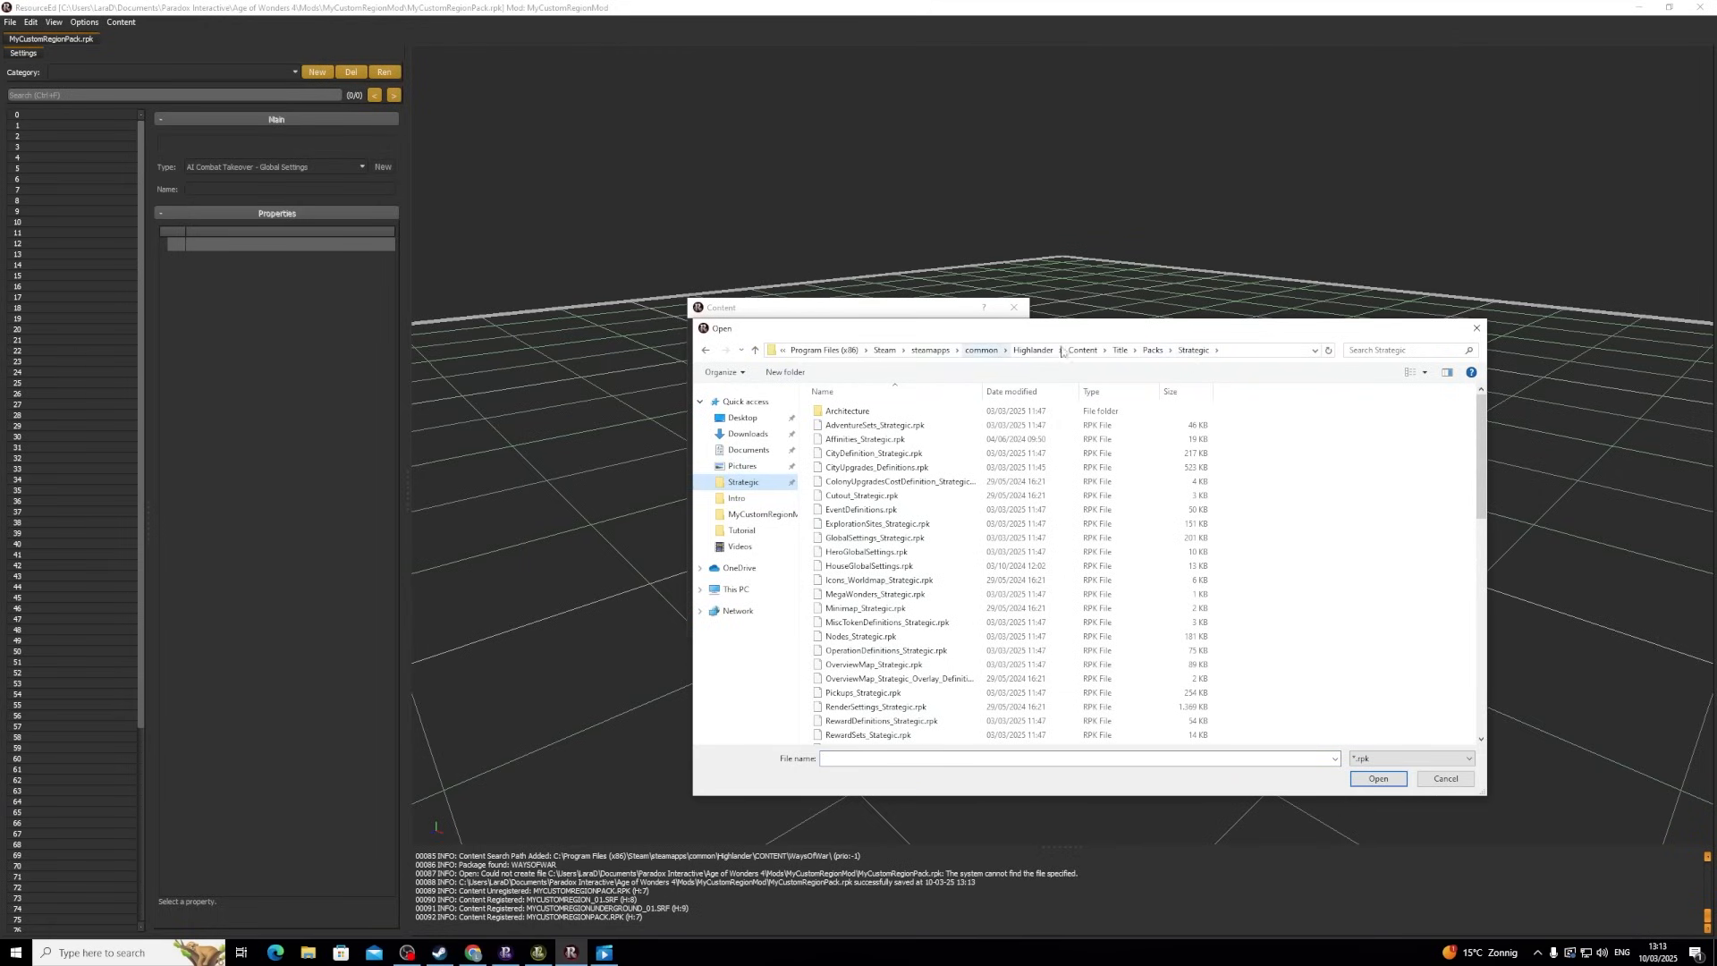
{"action": "left_click", "coordinate": [1379, 350]}
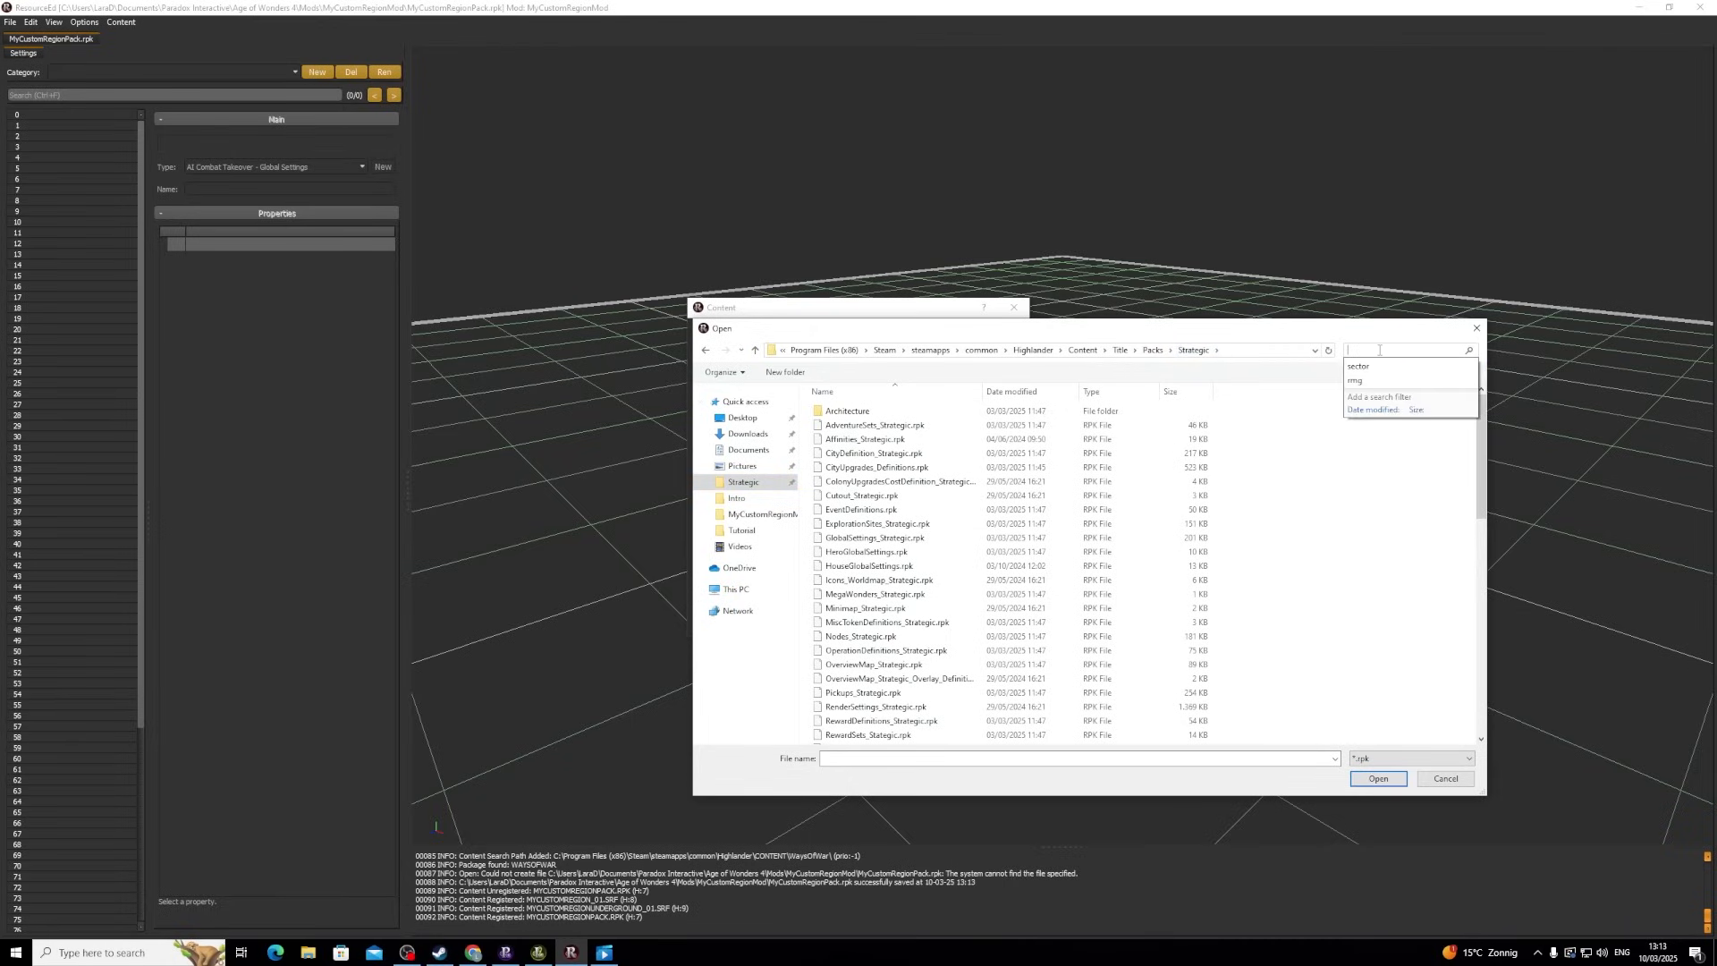
{"action": "type", "text": "secto"}
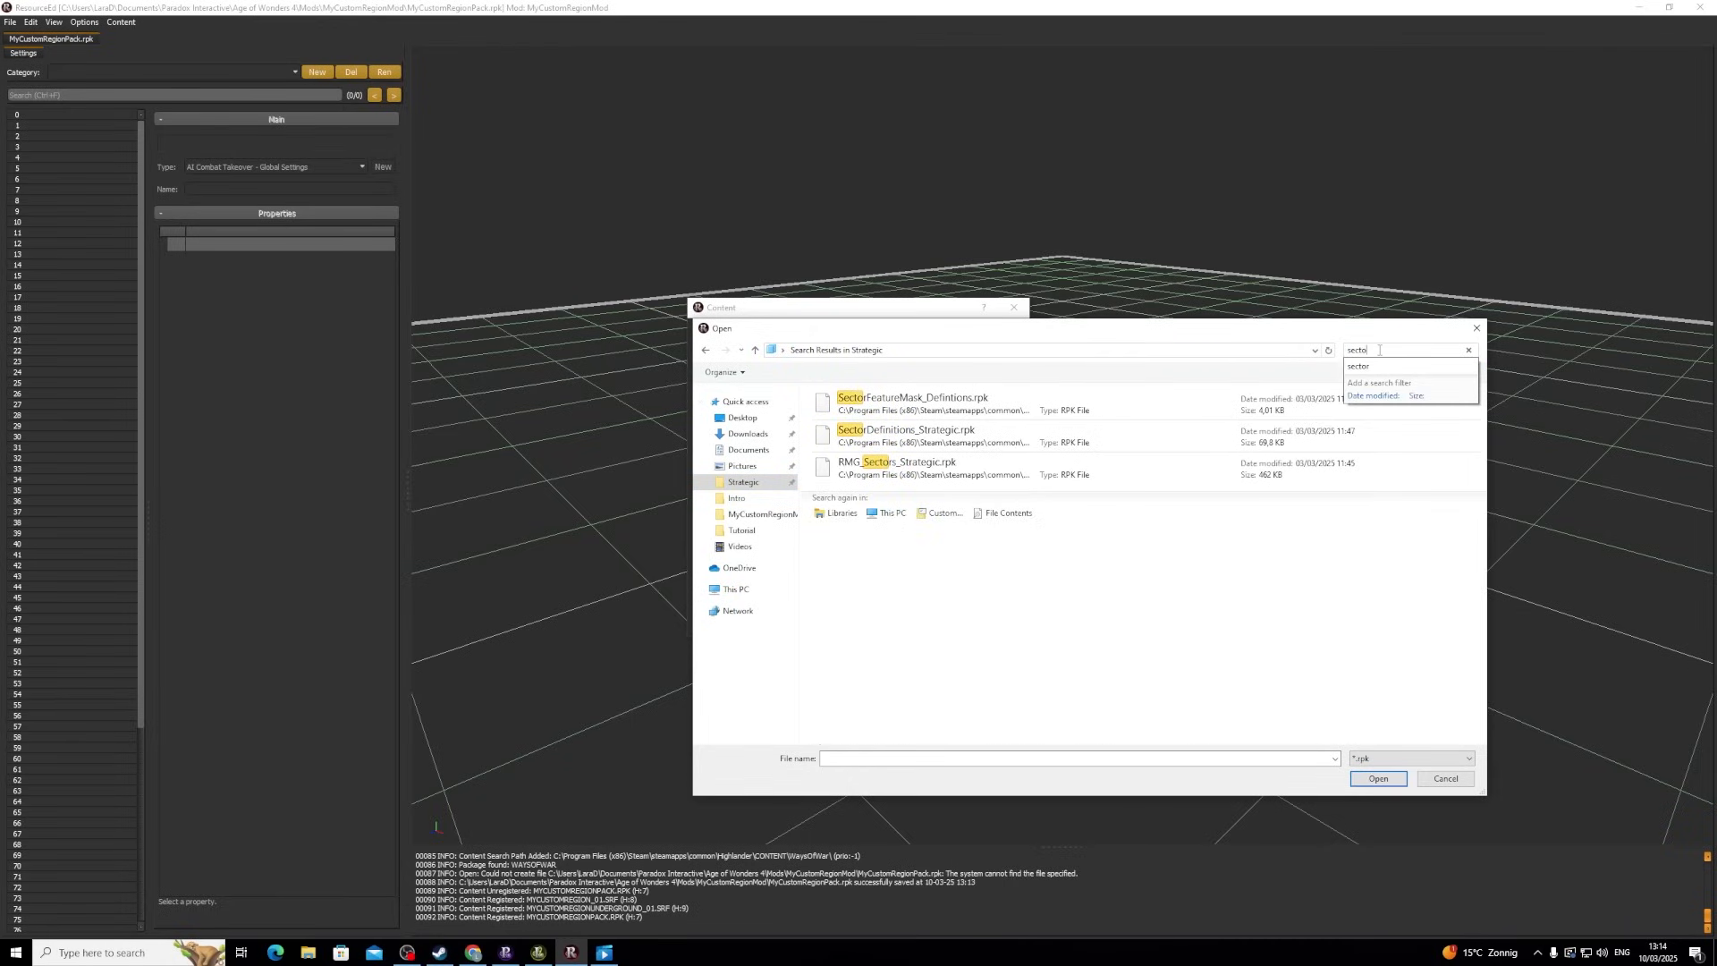
{"action": "left_click", "coordinate": [928, 473]}
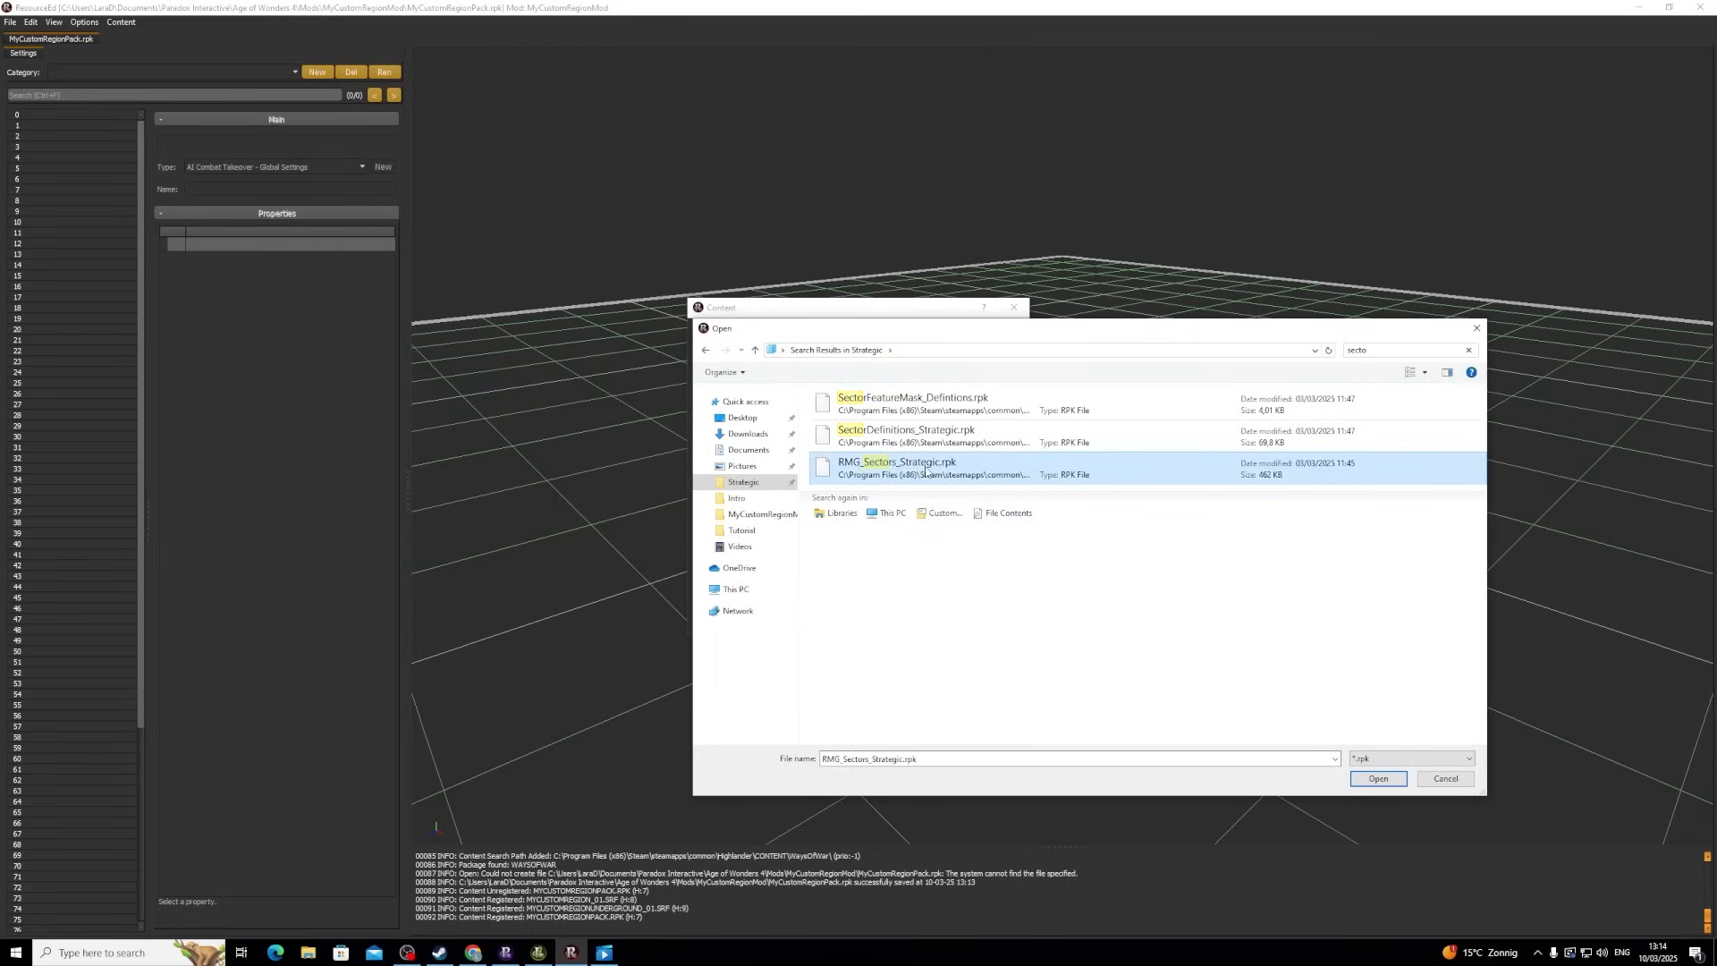
{"action": "left_click", "coordinate": [1371, 784]}
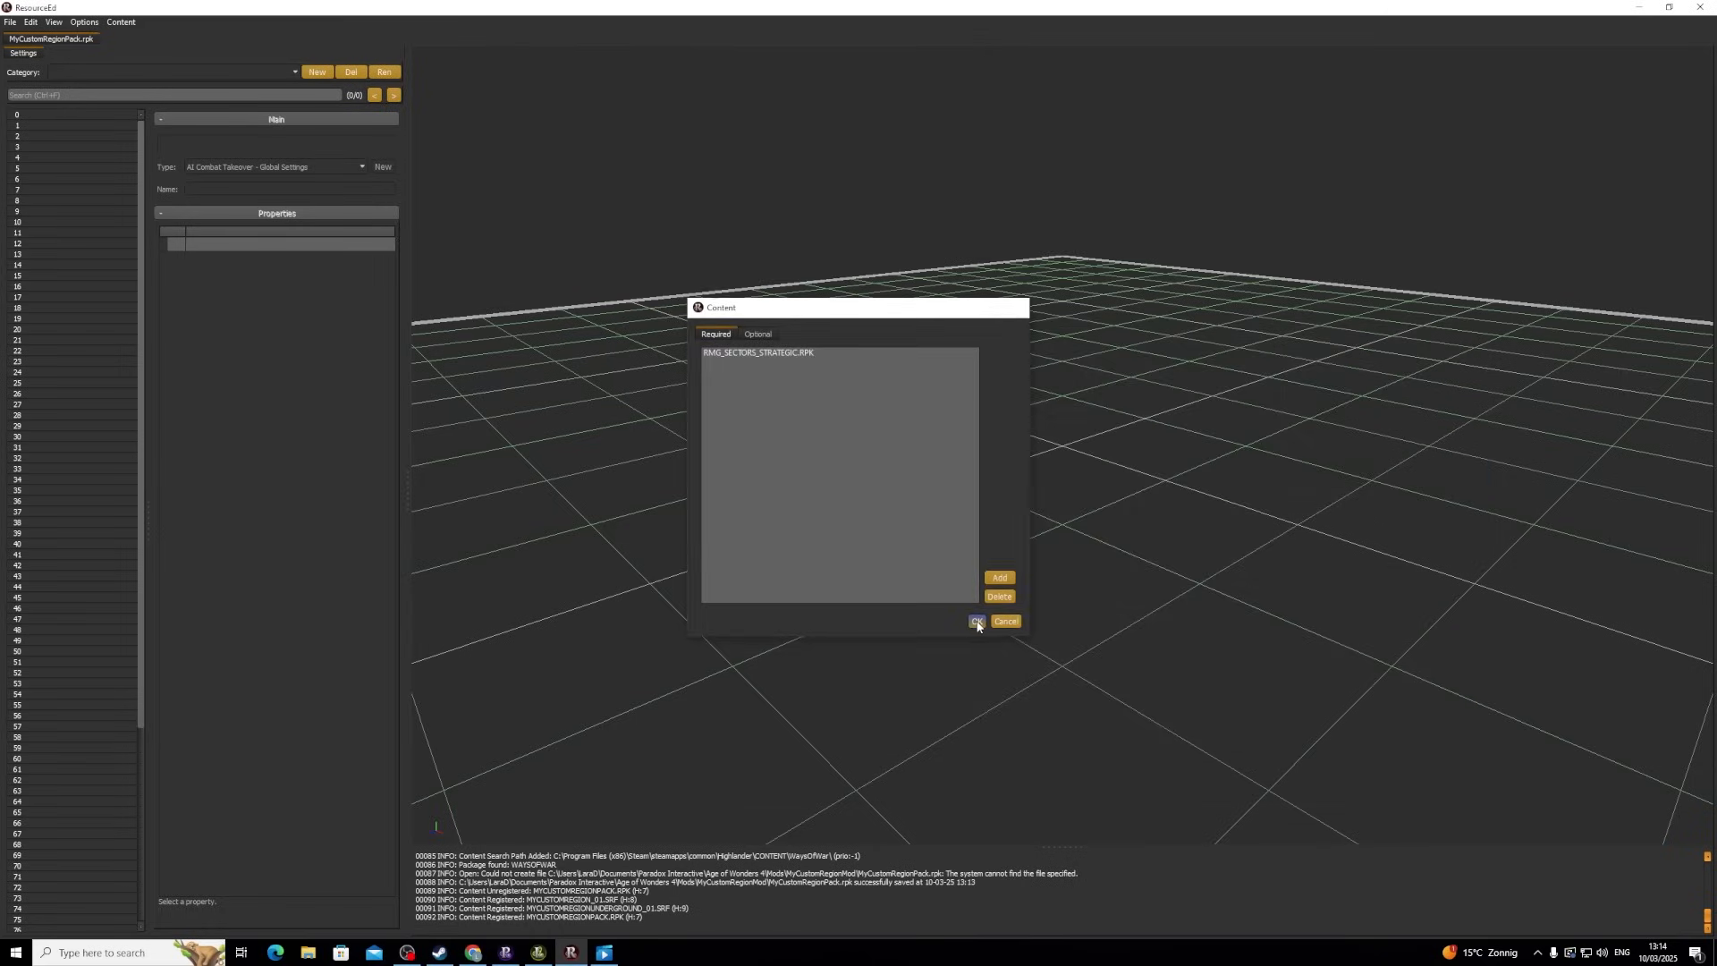
{"action": "left_click", "coordinate": [976, 621]}
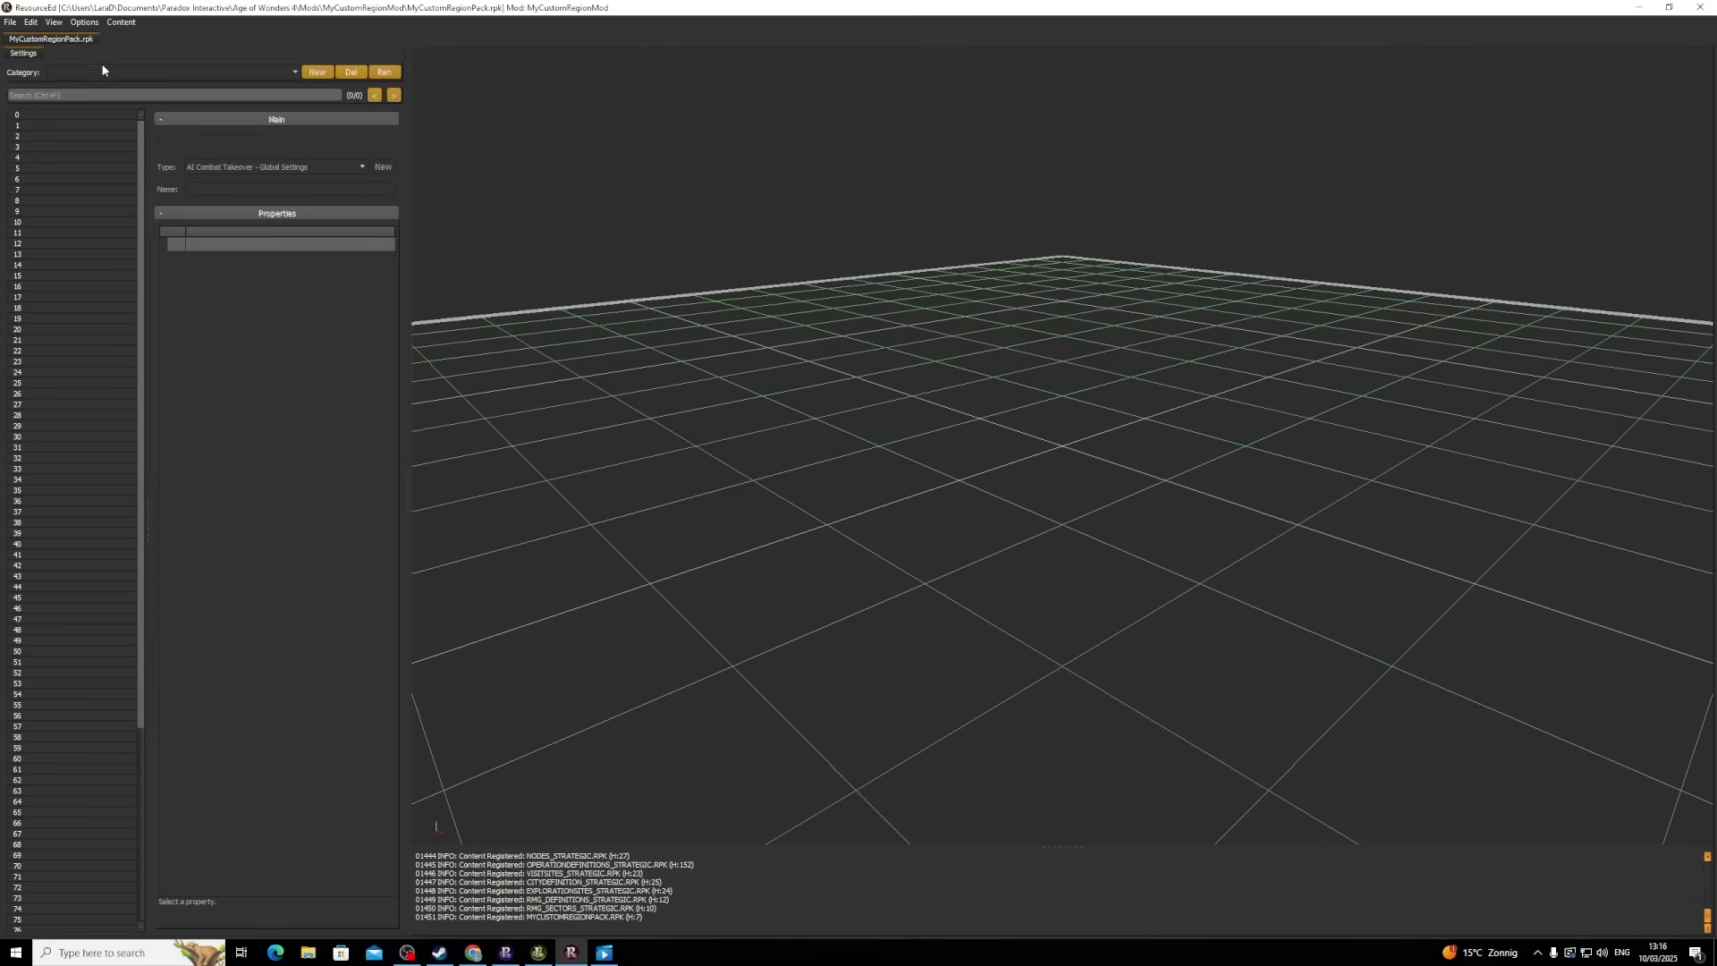
- Create a category and correct its name to MyCustomRegions Category
{"action": "left_click", "coordinate": [305, 74]}
{"action": "type", "text": "MyCsutomRegions"}
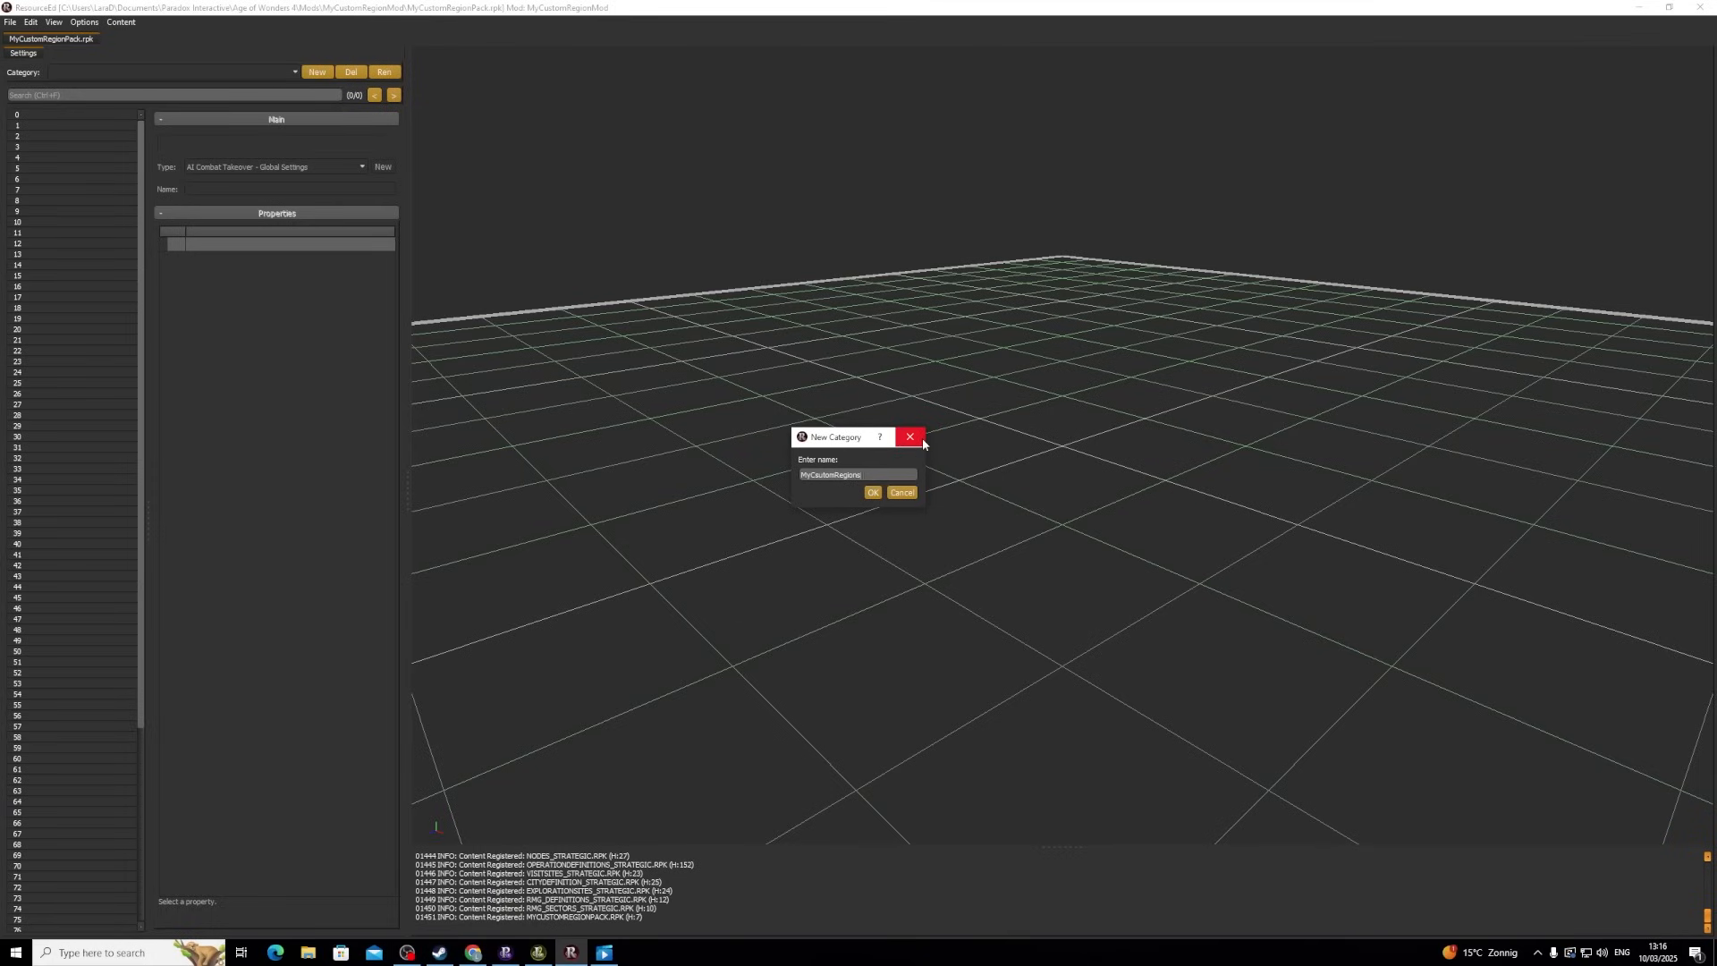
{"action": "type", "text": " Category"}
{"action": "left_click", "coordinate": [874, 492]}
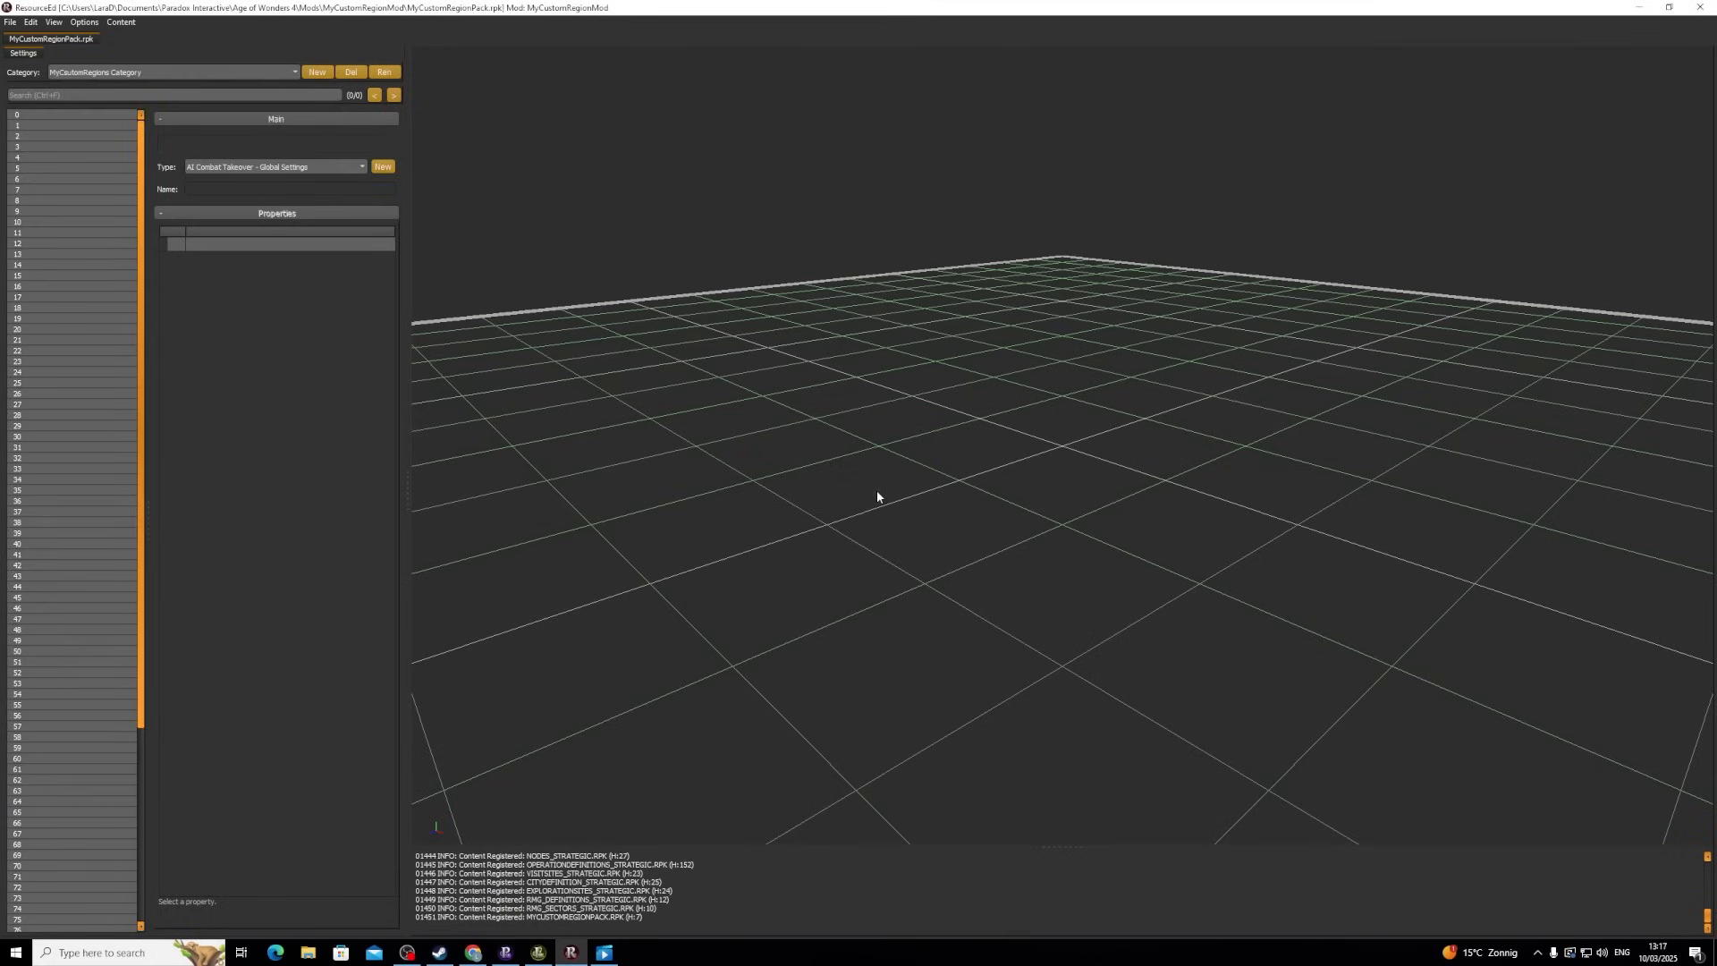
{"action": "left_click", "coordinate": [383, 72]}
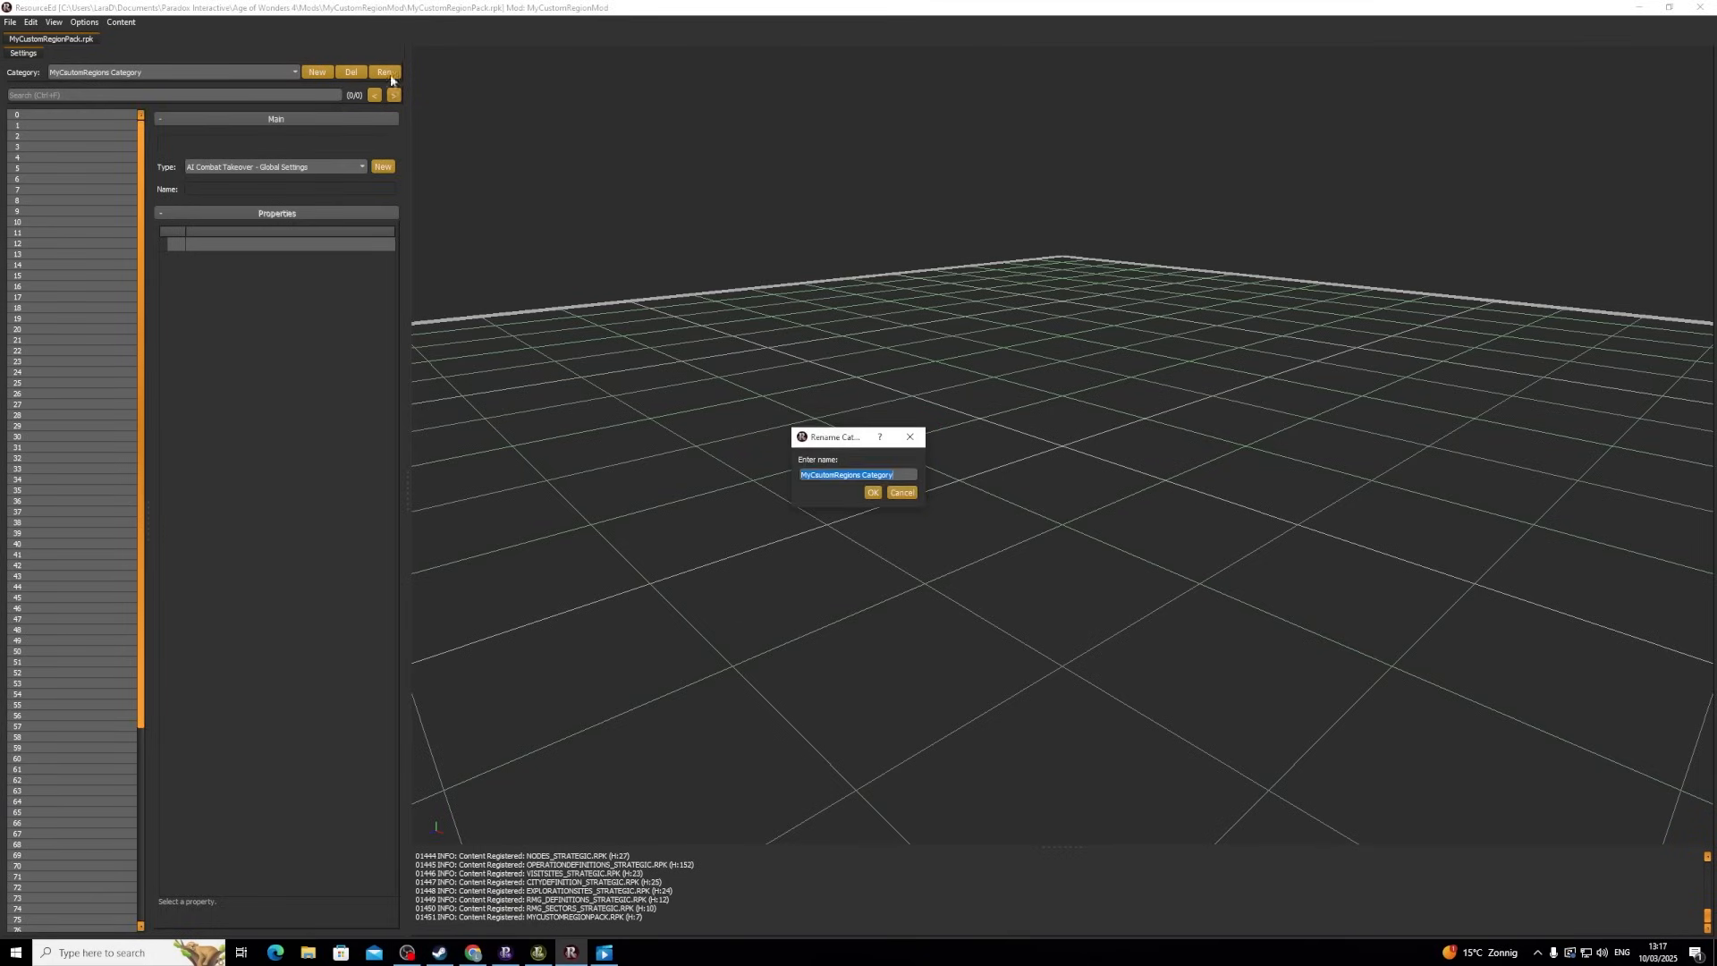
{"action": "left_click", "coordinate": [823, 475]}
{"action": "left_click", "coordinate": [873, 493]}
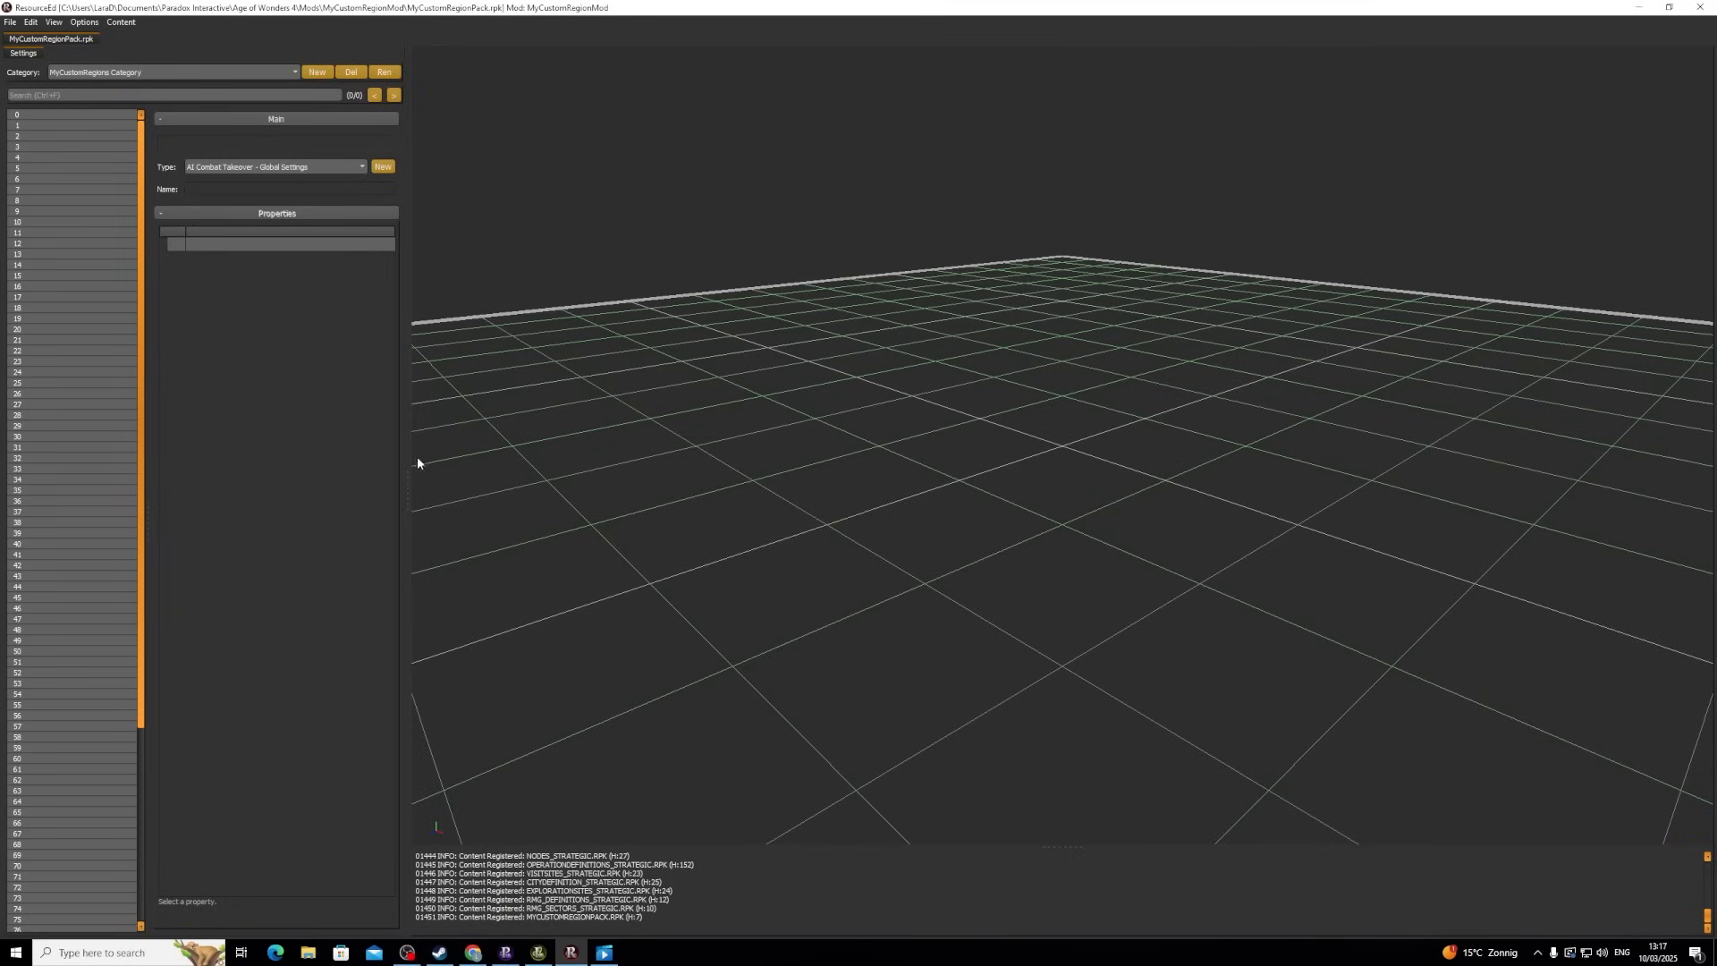
- Create an RMG Region Definition in slot 2, named "Region Definition - My Custom Region 01"
{"action": "left_click_drag", "start_coordinate": [406, 483], "coordinate": [644, 483]}
{"action": "left_click", "coordinate": [104, 127]}
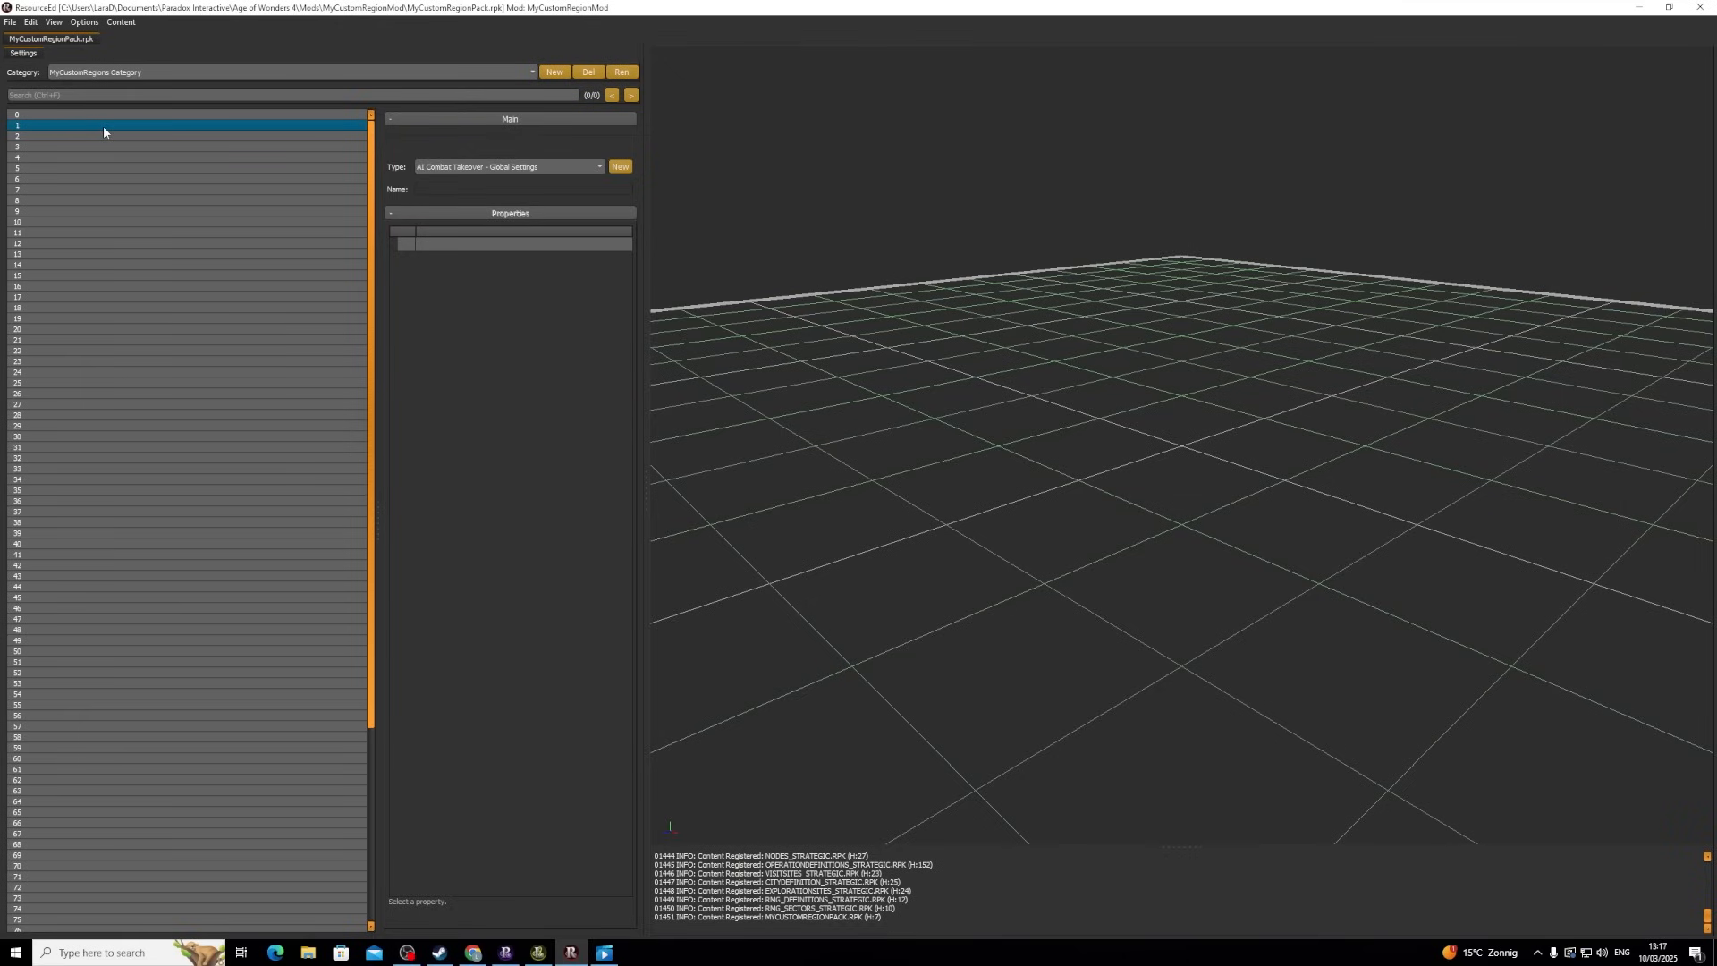
{"action": "left_click", "coordinate": [111, 139]}
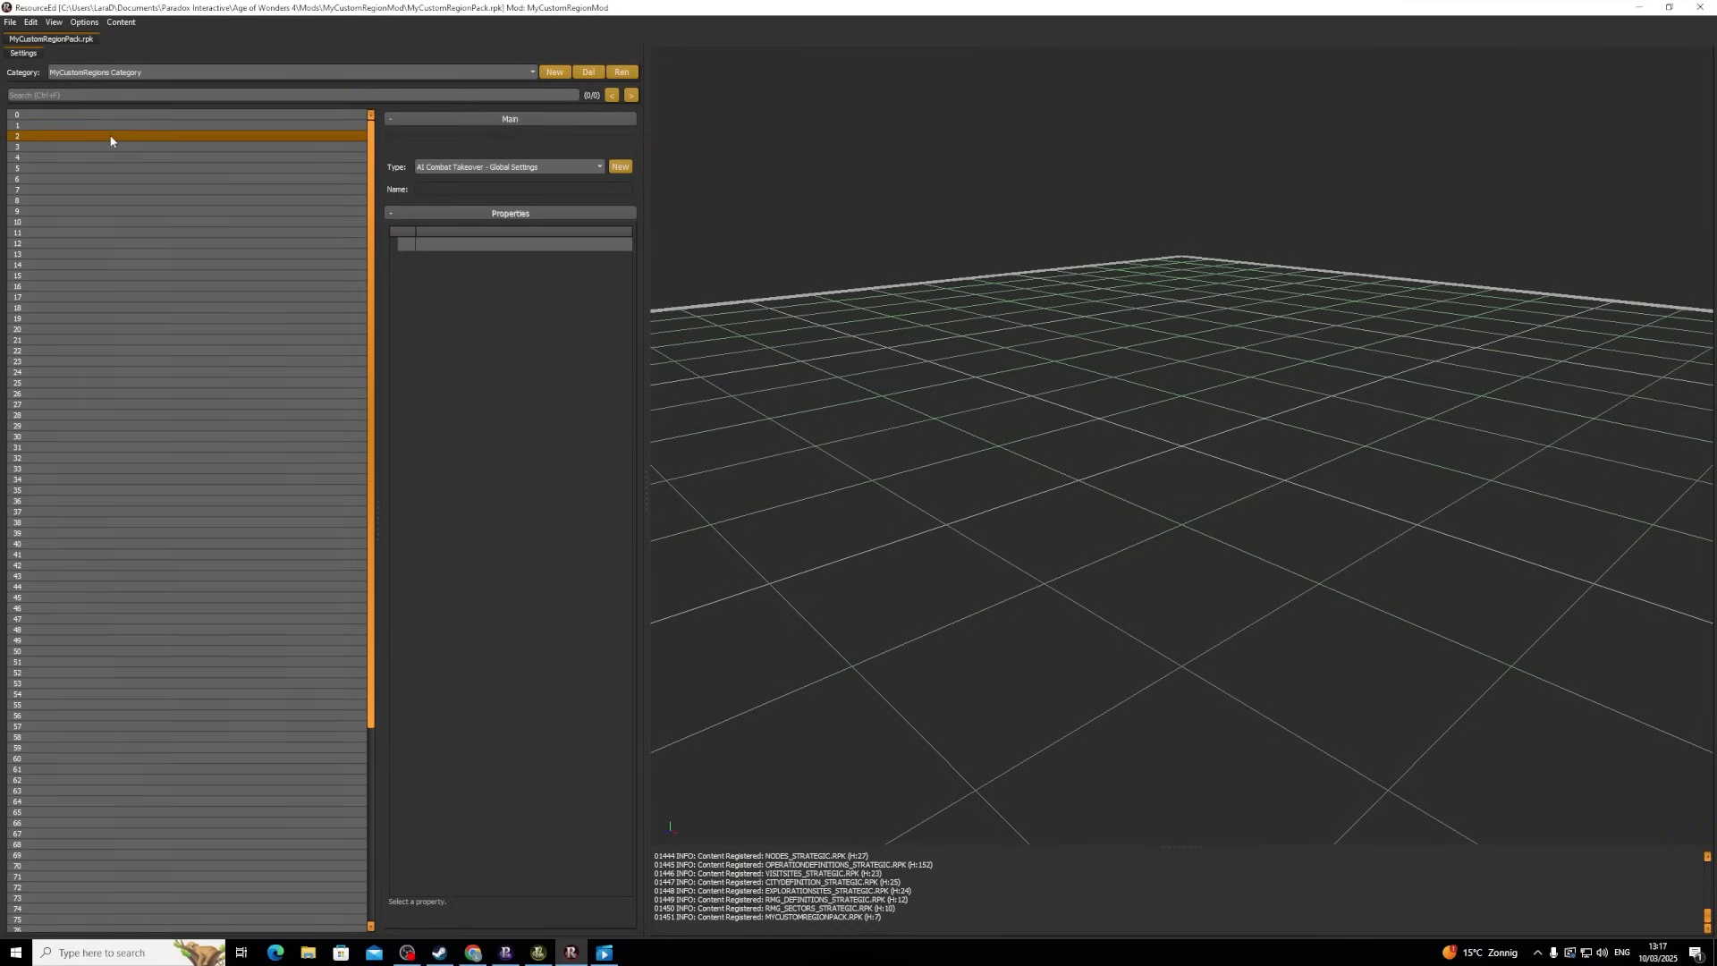
{"action": "left_click", "coordinate": [549, 168]}
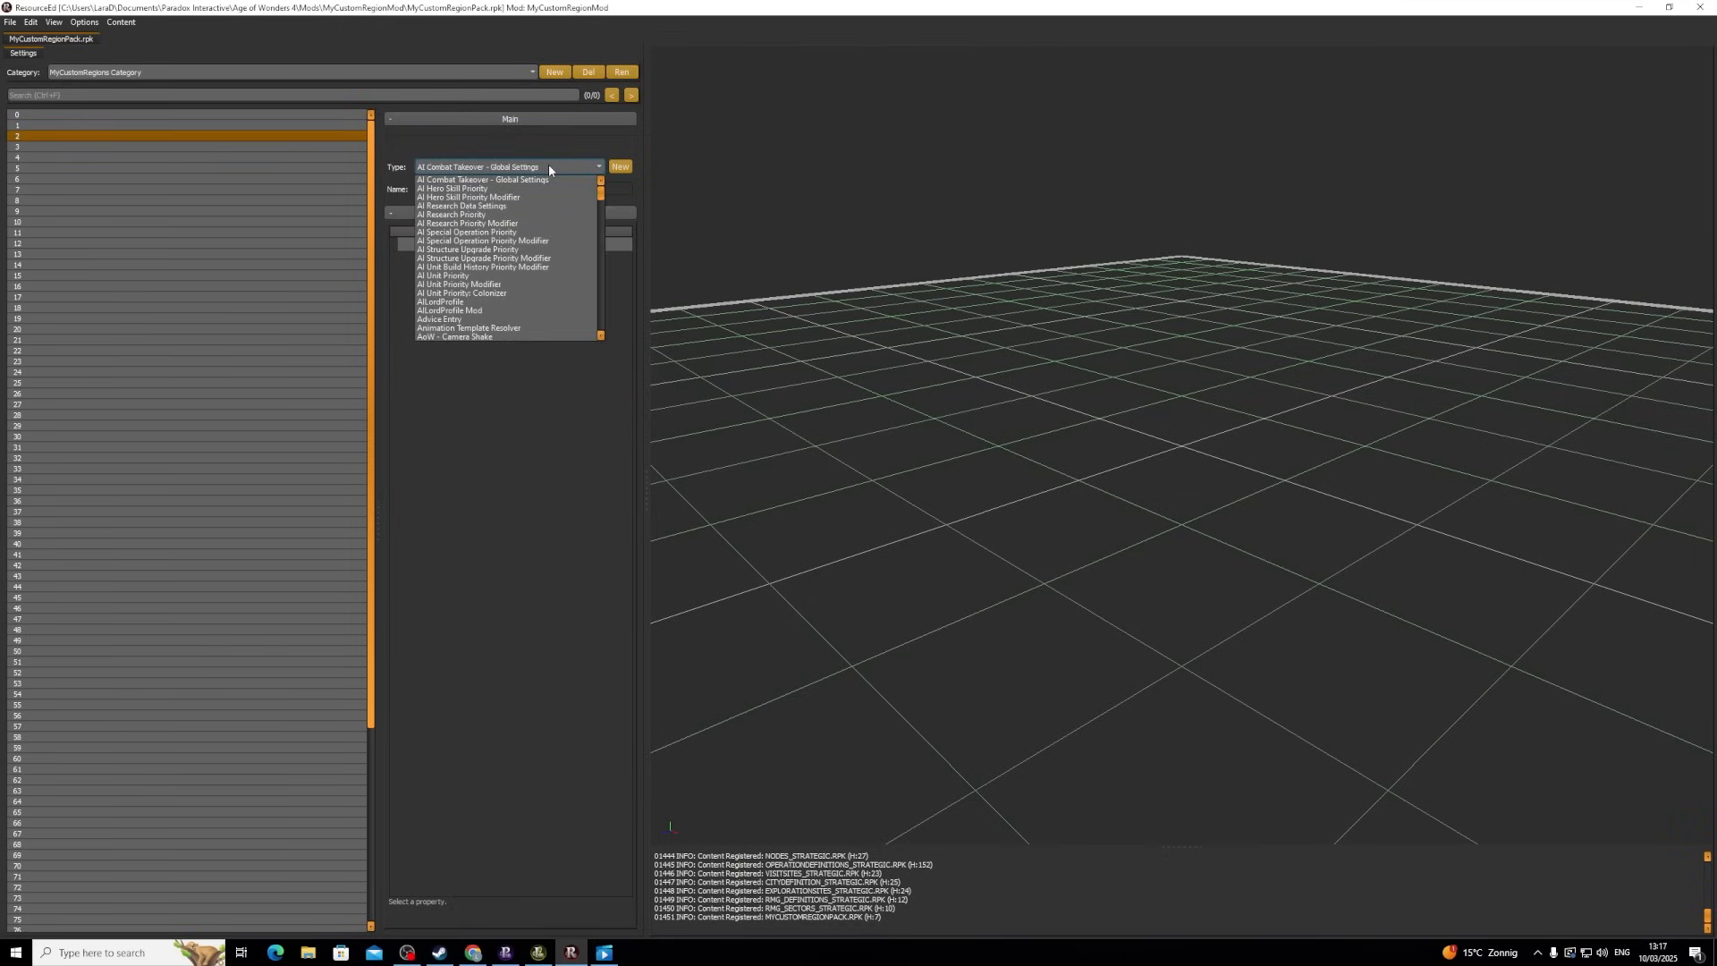
{"action": "left_click", "coordinate": [549, 168]}
{"action": "type", "text": "regi"}
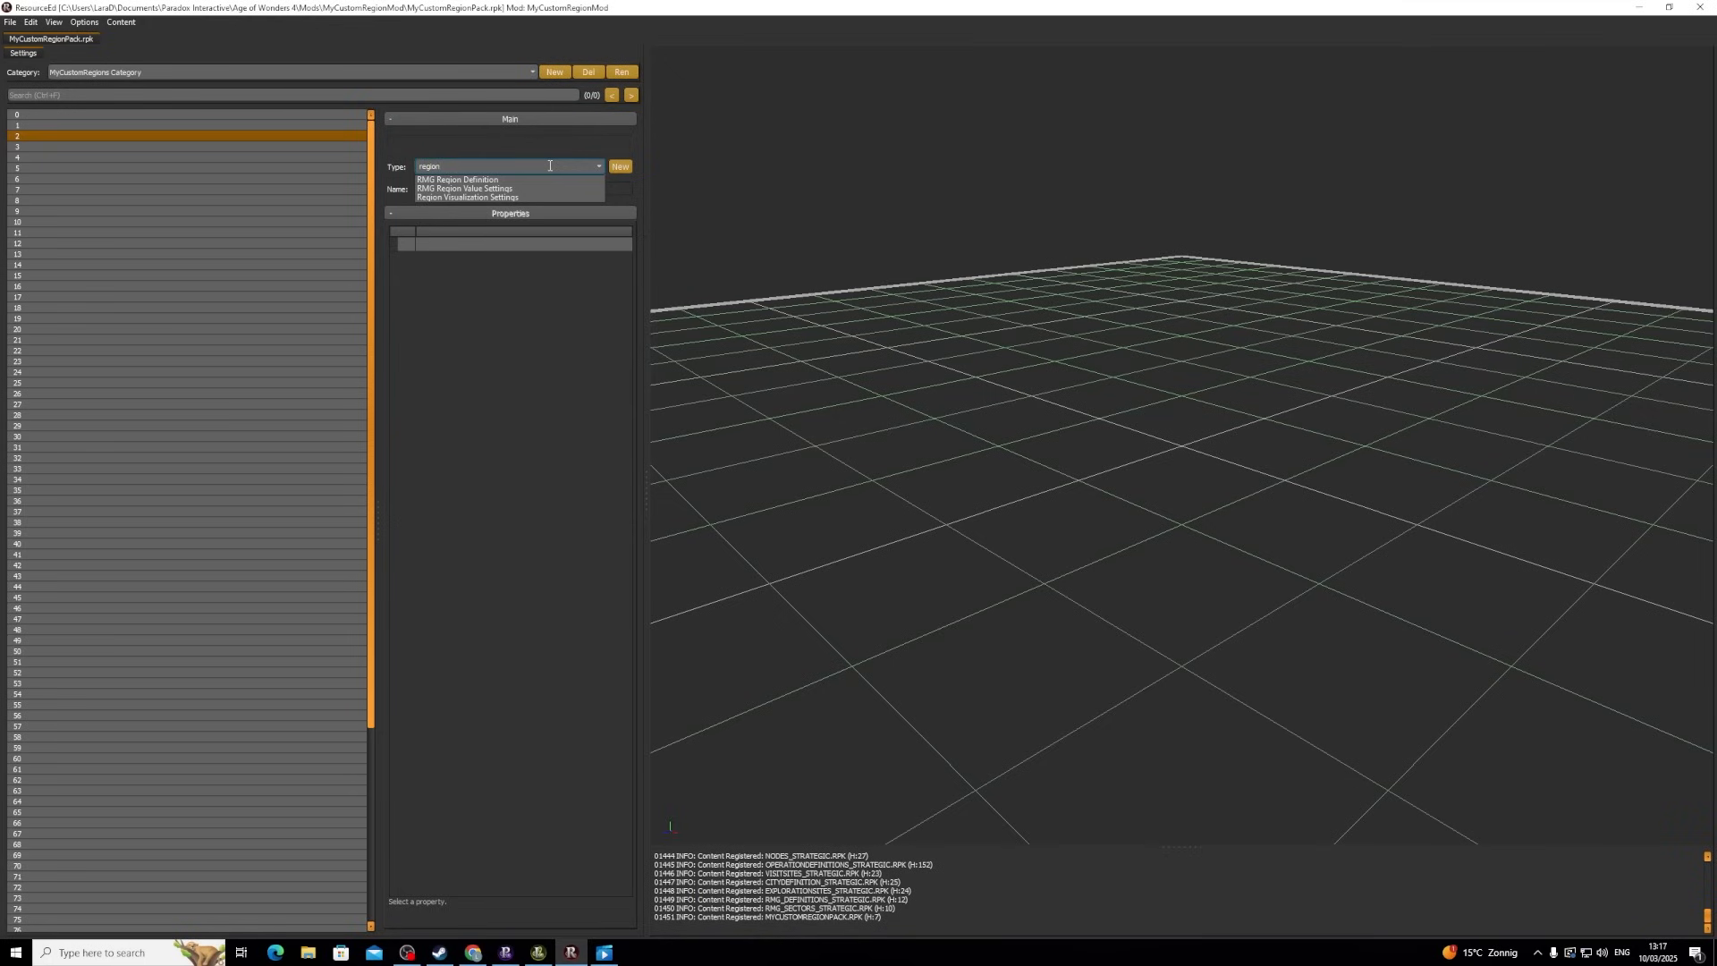
{"action": "type", "text": "on"}
{"action": "left_click", "coordinate": [512, 178]}
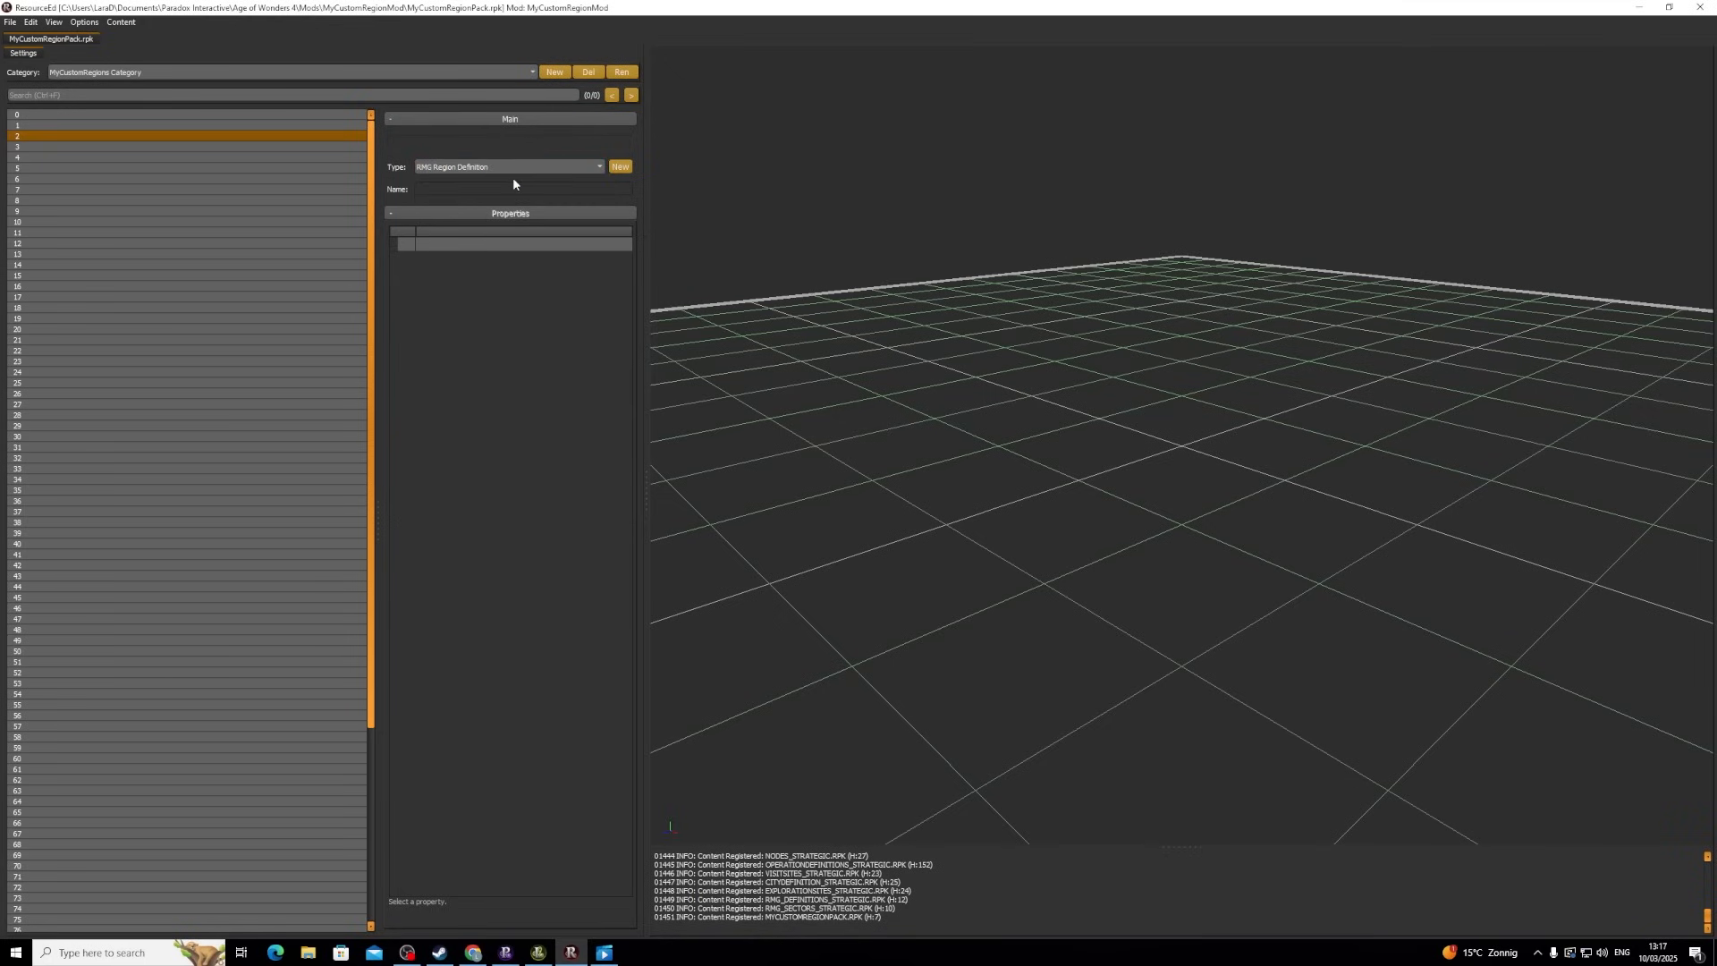
{"action": "left_click", "coordinate": [619, 166]}
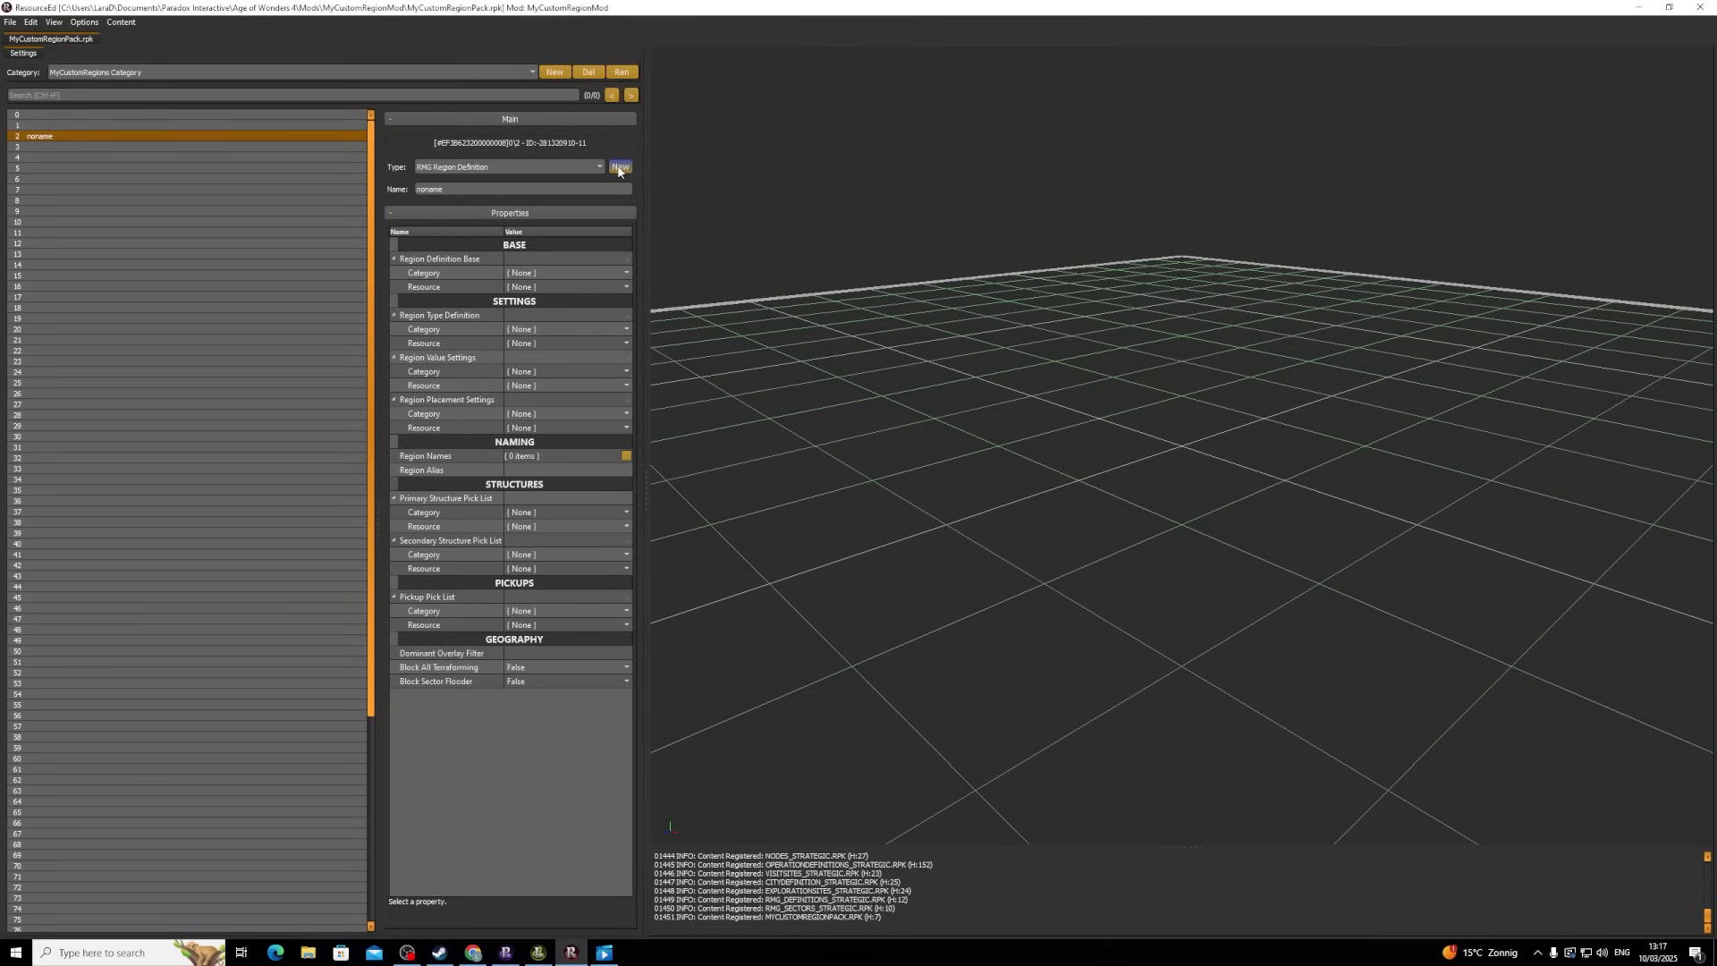
{"action": "type", "text": "Region Definition - My Custom Region 01"}
{"action": "key", "text": "Return"}
- Copy the region definition into slot 3 and rename the copy "Region Definition - My Custom Region Underground 01"
{"action": "key", "text": "ctrl+c"}
{"action": "left_click", "coordinate": [152, 148]}
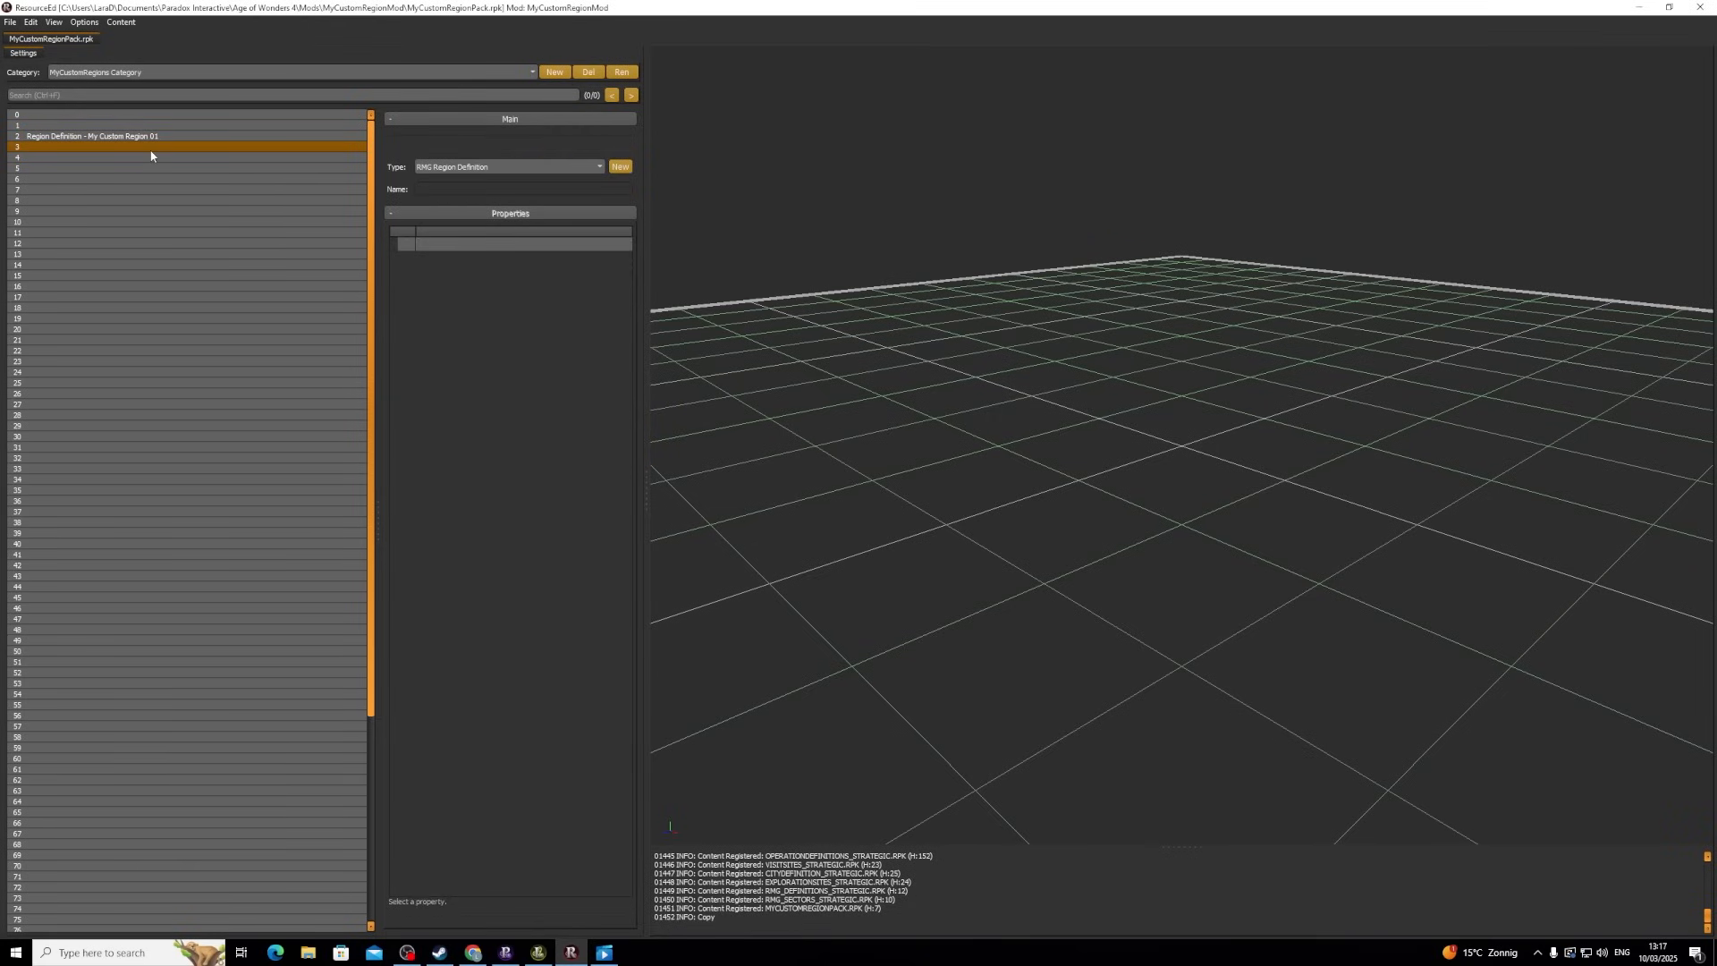
{"action": "key", "text": "ctrl+v"}
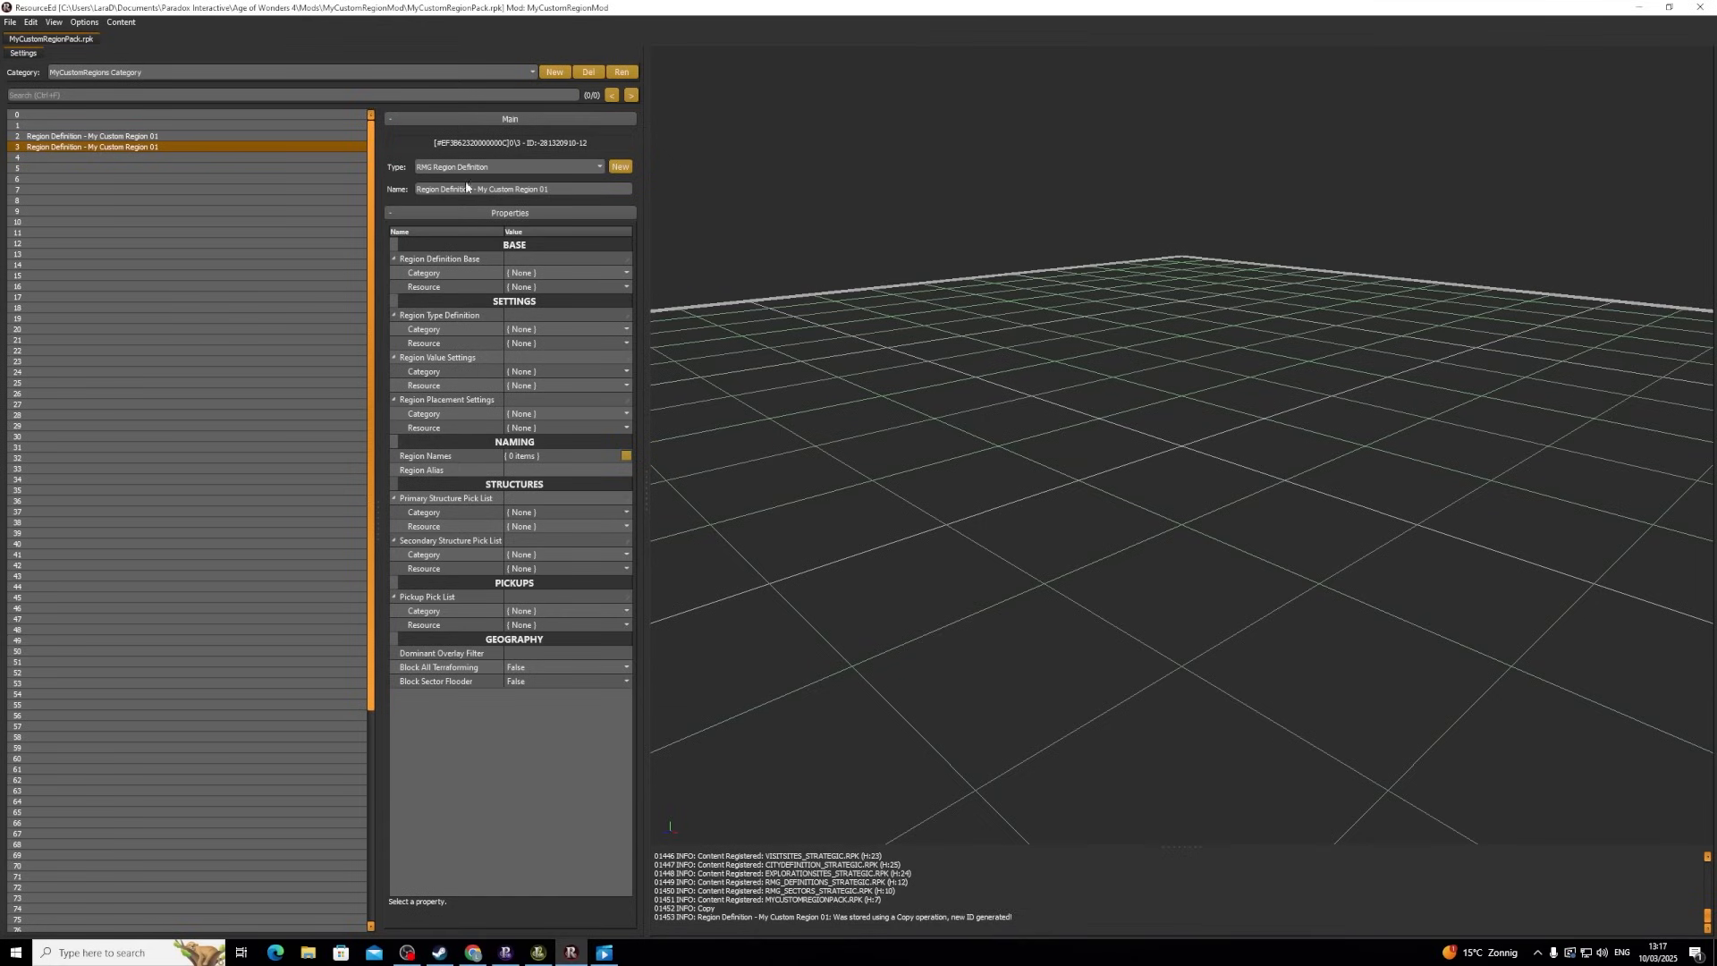
{"action": "left_click", "coordinate": [541, 189]}
{"action": "type", "text": "Underground"}
{"action": "left_click", "coordinate": [137, 166]}
{"action": "left_click", "coordinate": [154, 148]}
- Create an RMG Sector Type Definition in slot 5, named "Sector Type - My Sector Type"
{"action": "left_click", "coordinate": [144, 171]}
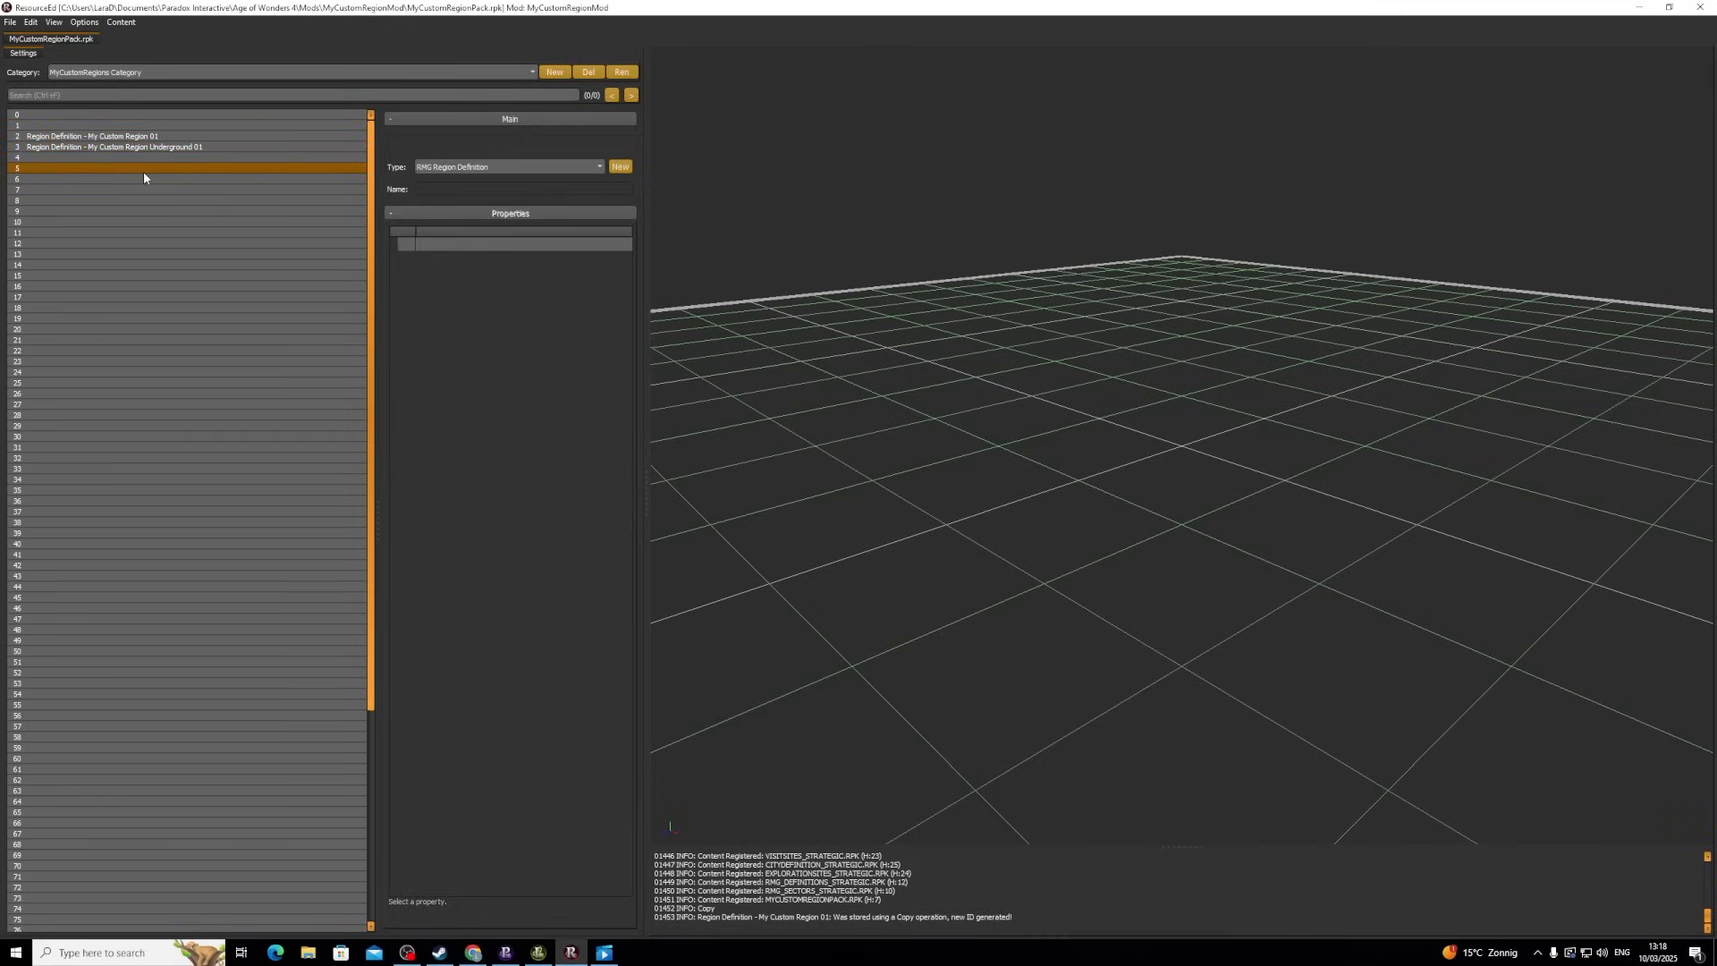
{"action": "left_click", "coordinate": [549, 168]}
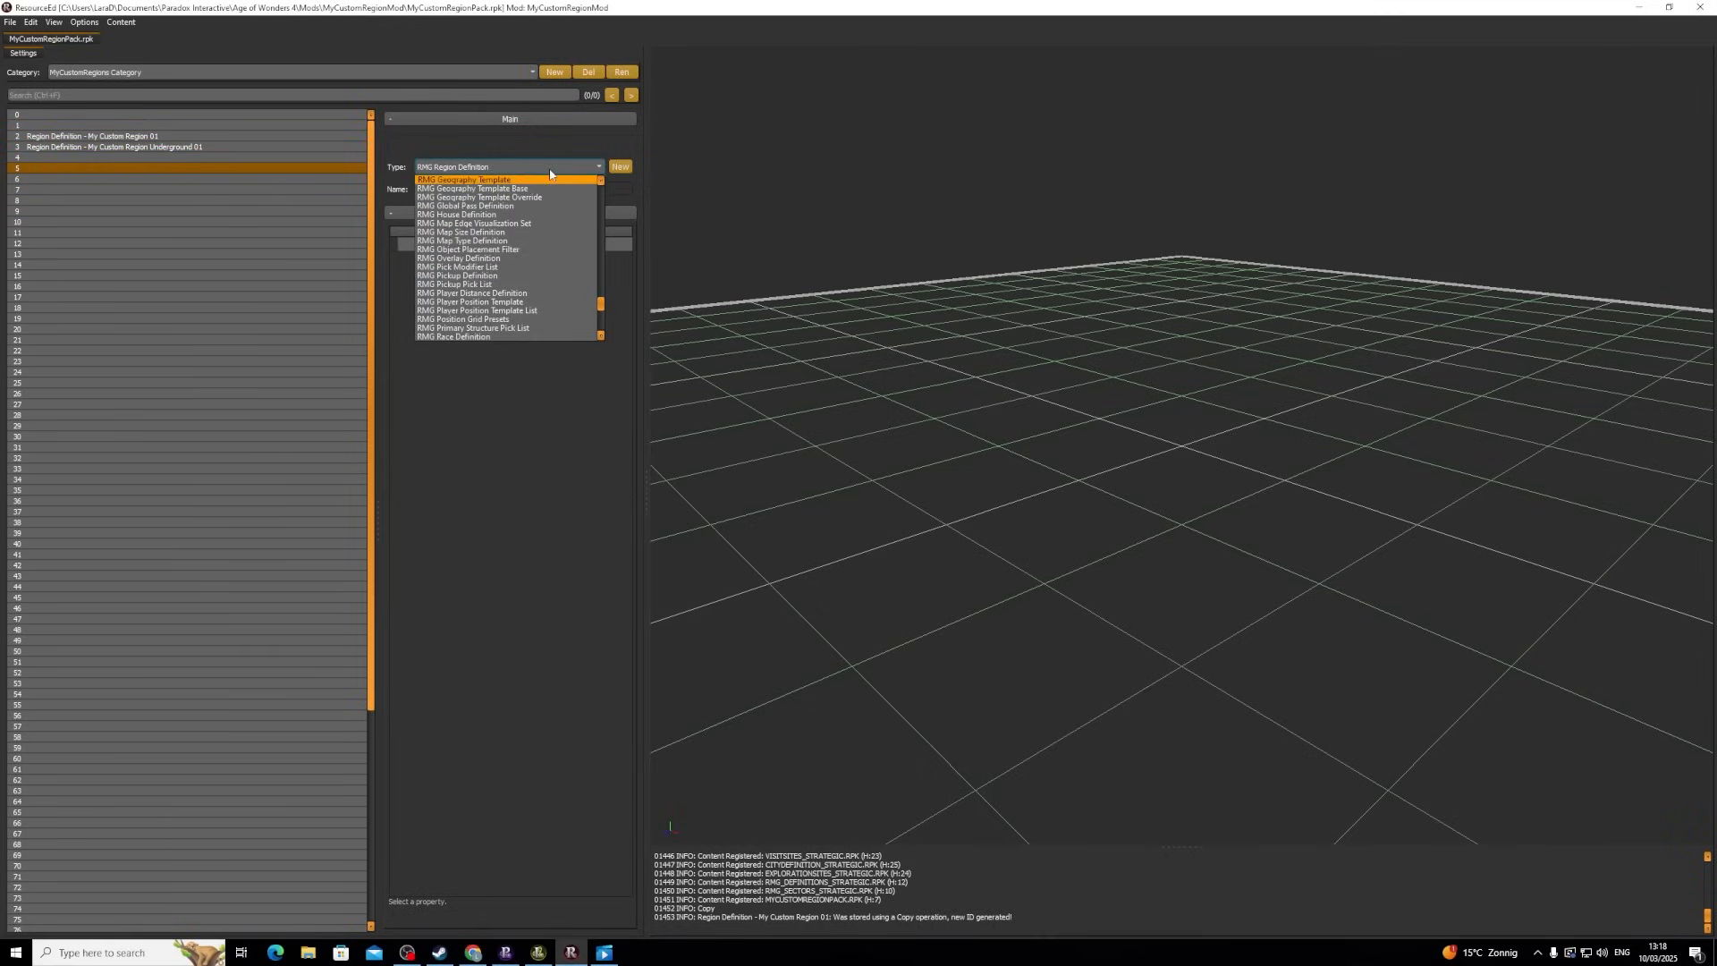
{"action": "type", "text": "sector typ"}
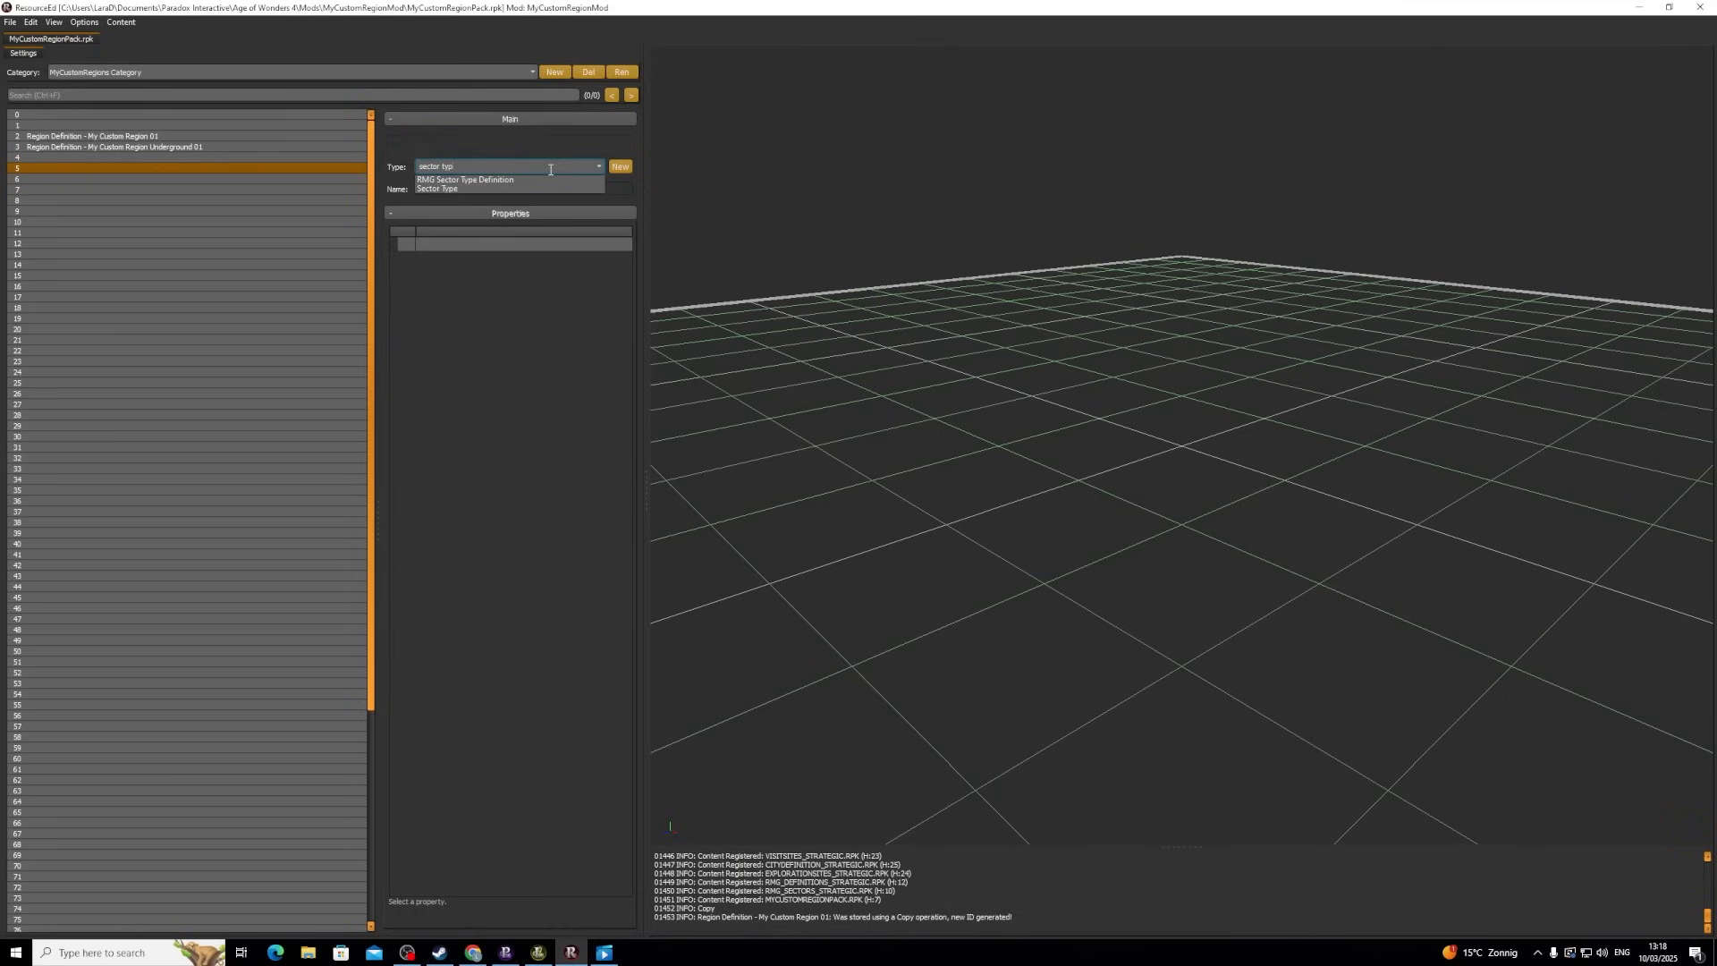
{"action": "left_click", "coordinate": [503, 181]}
{"action": "left_click", "coordinate": [621, 167]}
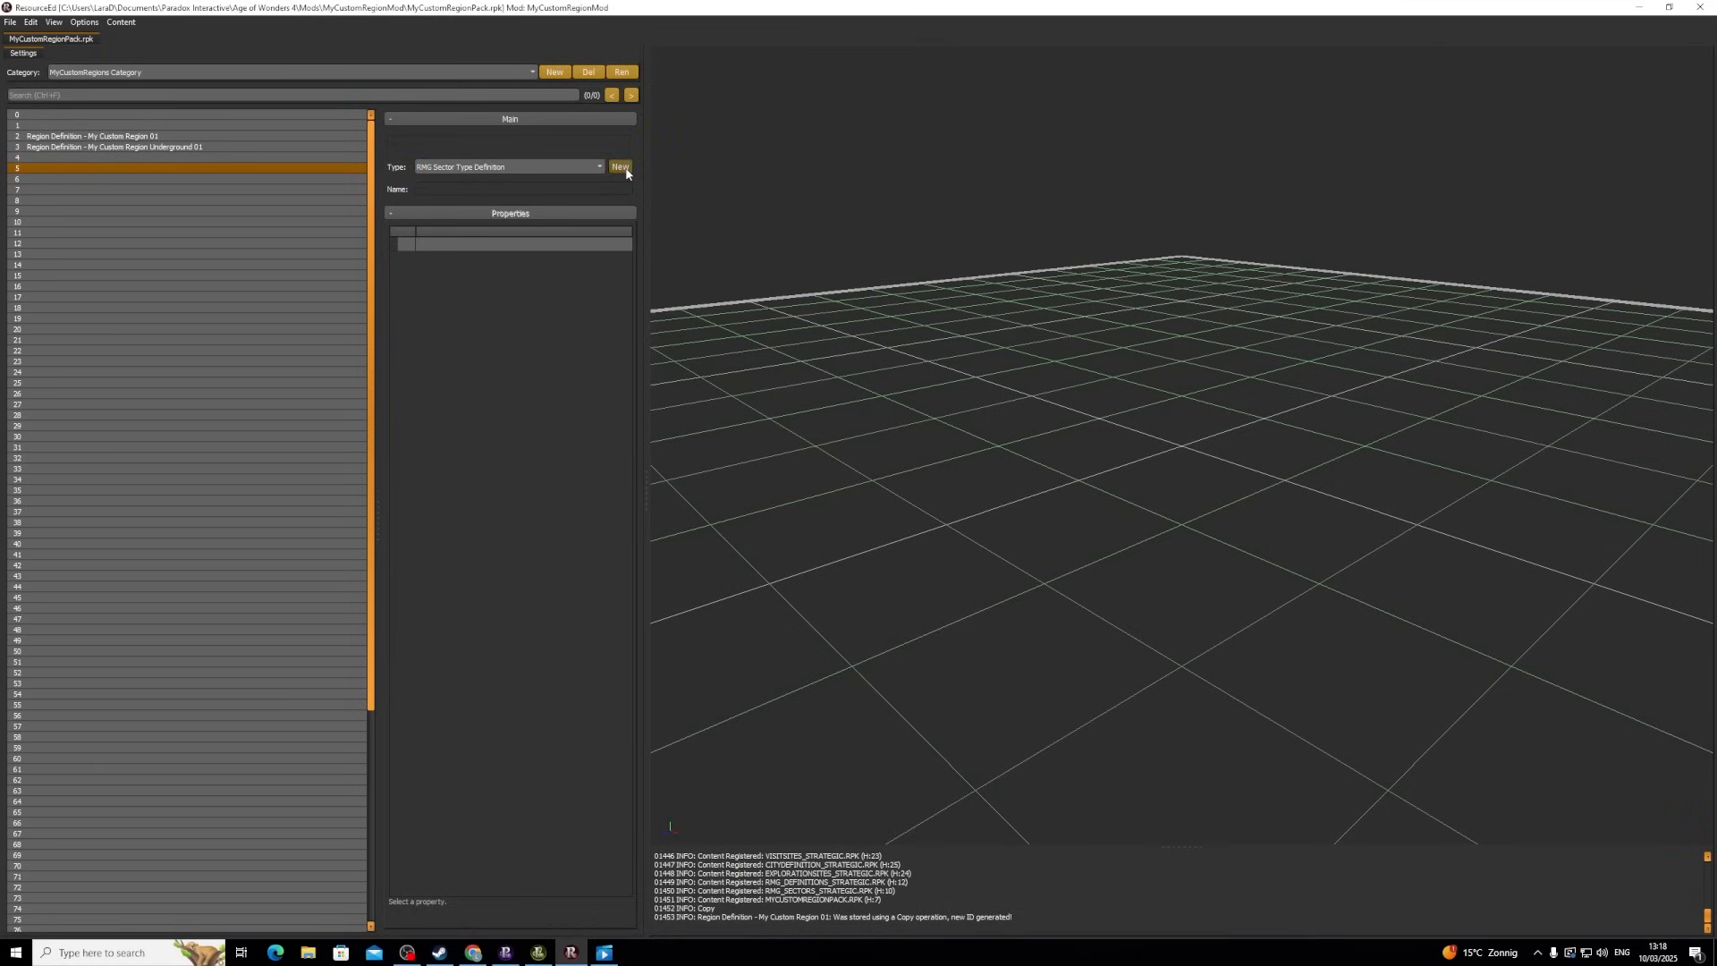
{"action": "double_click", "coordinate": [474, 188]}
{"action": "type", "text": "Sector Type - My Sector Type"}
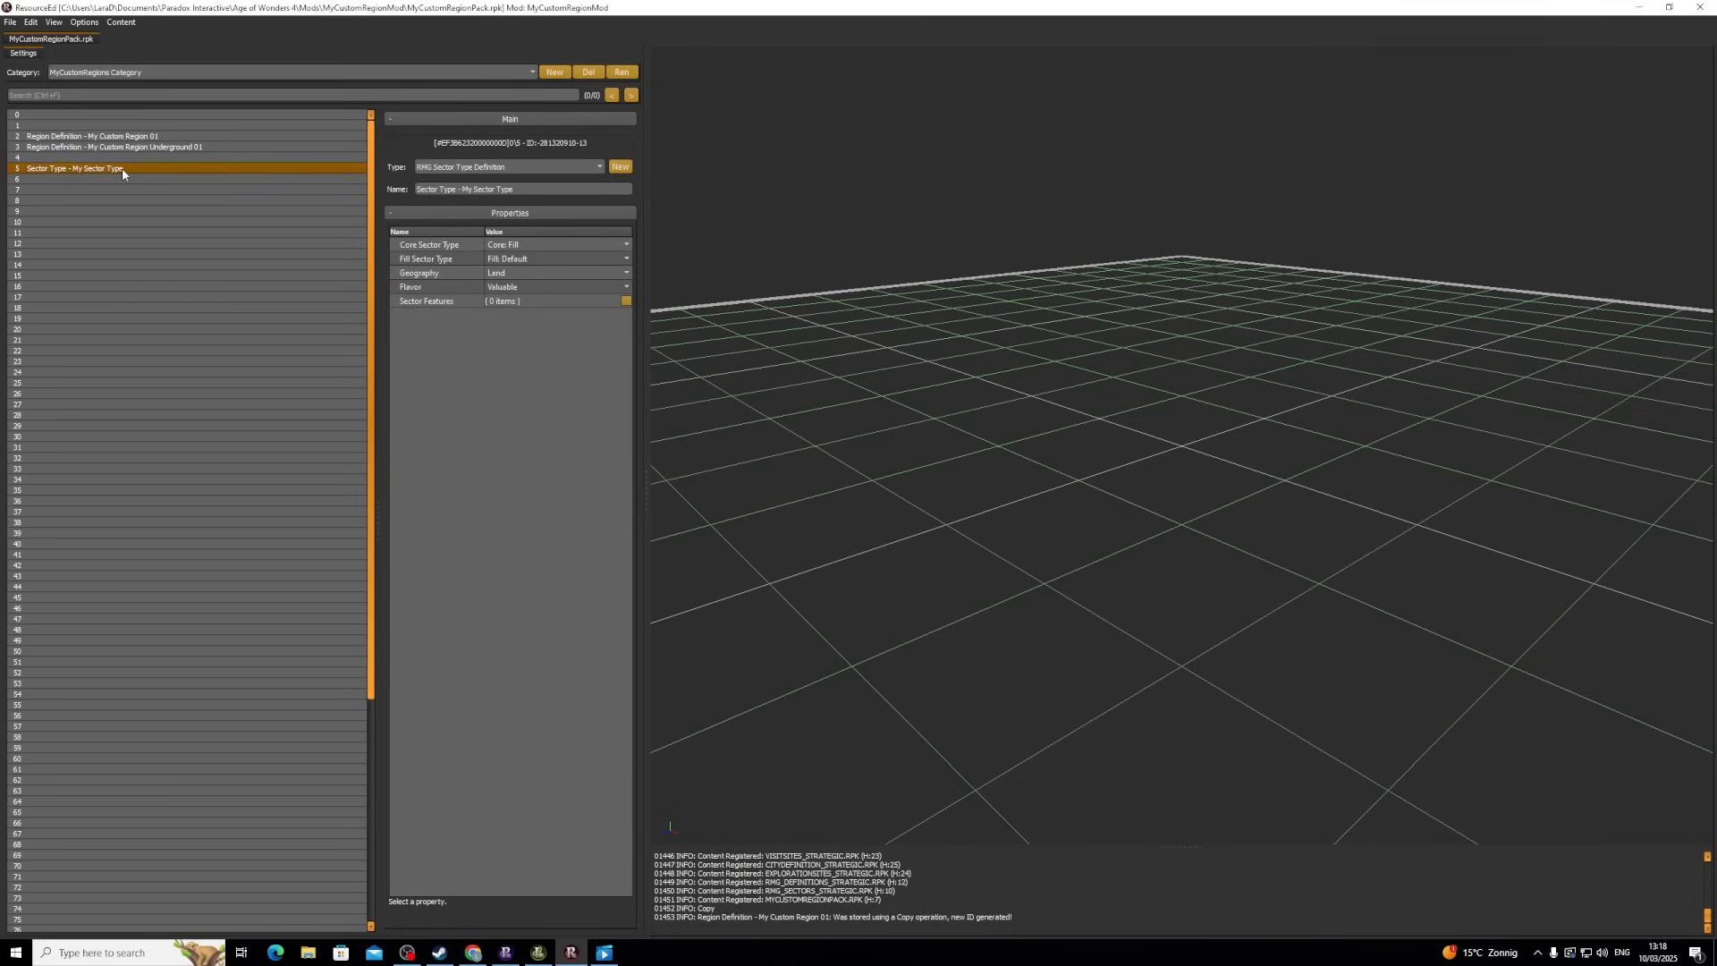
- Copy the sector type into slot 6 and rename the copy "Sector Type - My Sector Type (Underground)"
{"action": "key", "text": "ctrl+c"}
{"action": "left_click", "coordinate": [122, 179]}
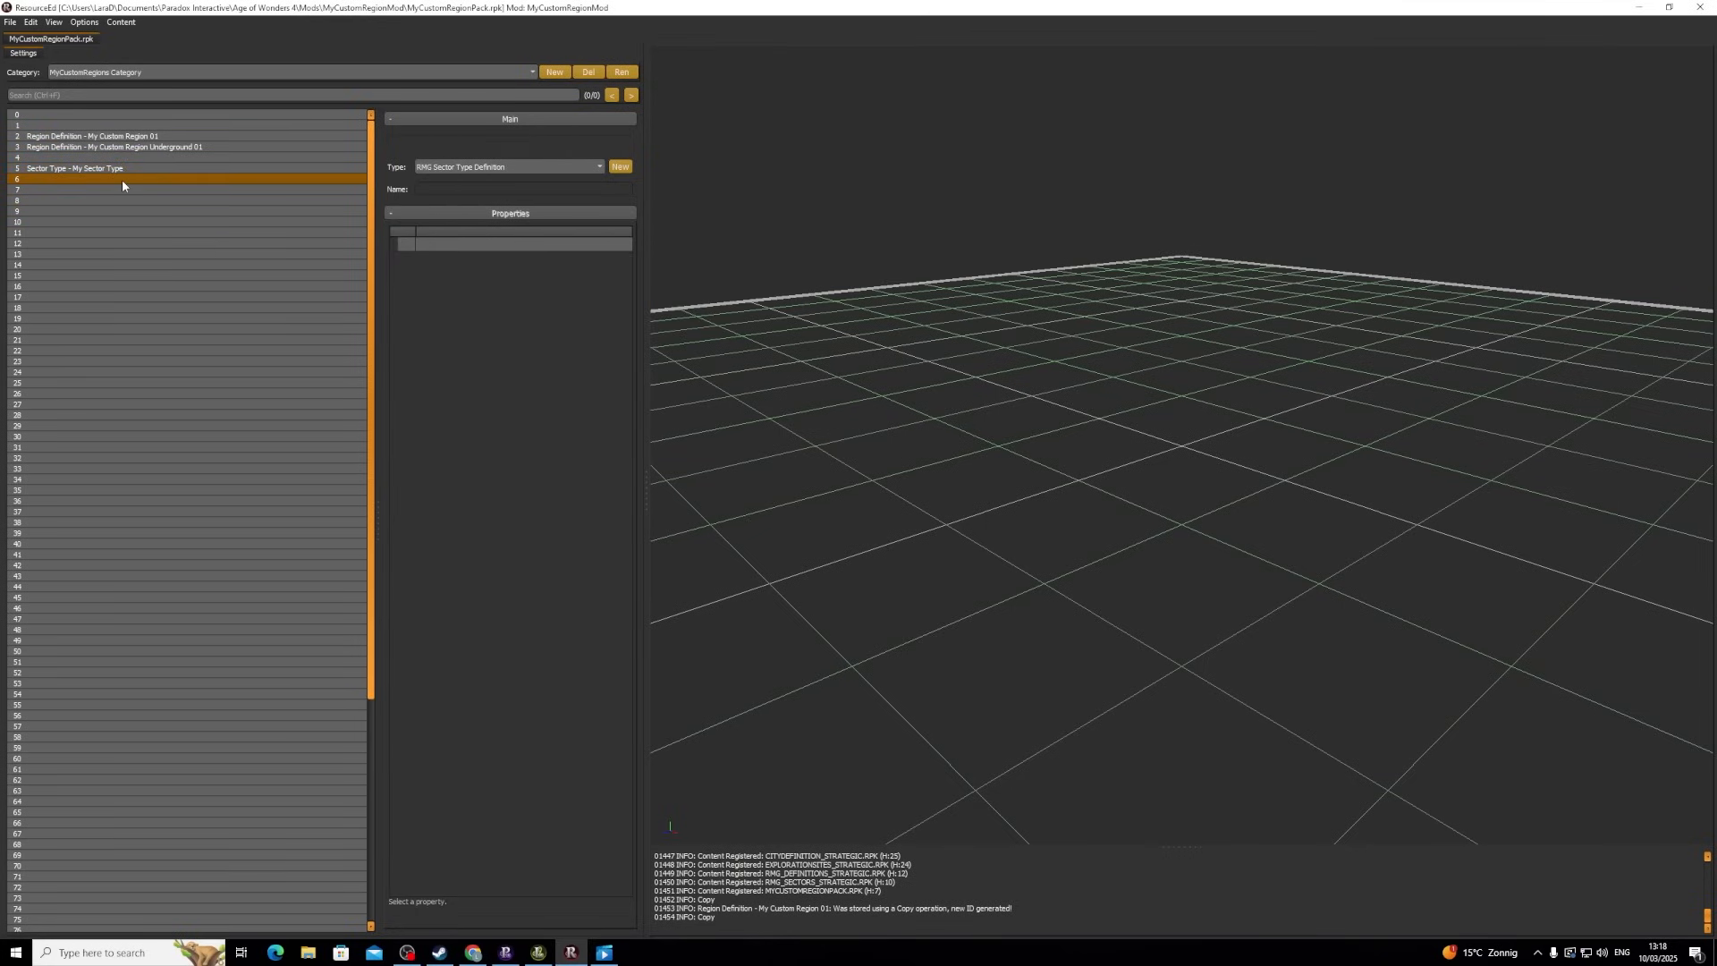
{"action": "key", "text": "ctrl+v"}
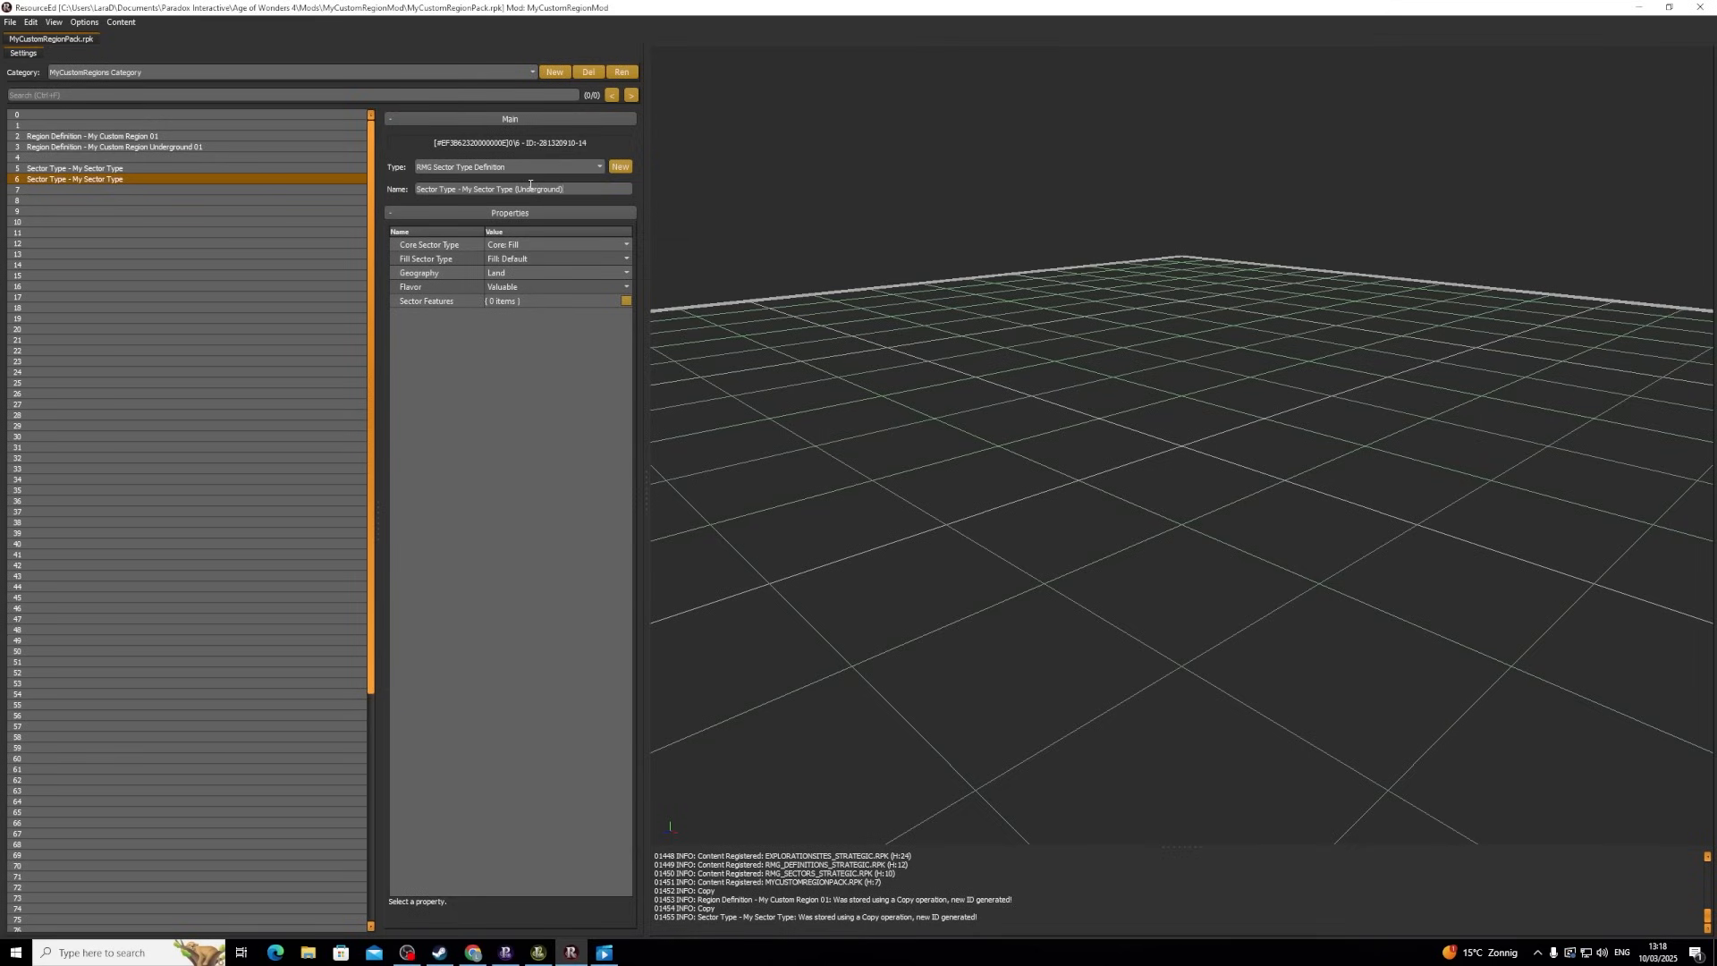
- Create an RMG Sector Definition List in slot 8, named "Sector List - My List"
{"action": "left_click", "coordinate": [169, 201]}
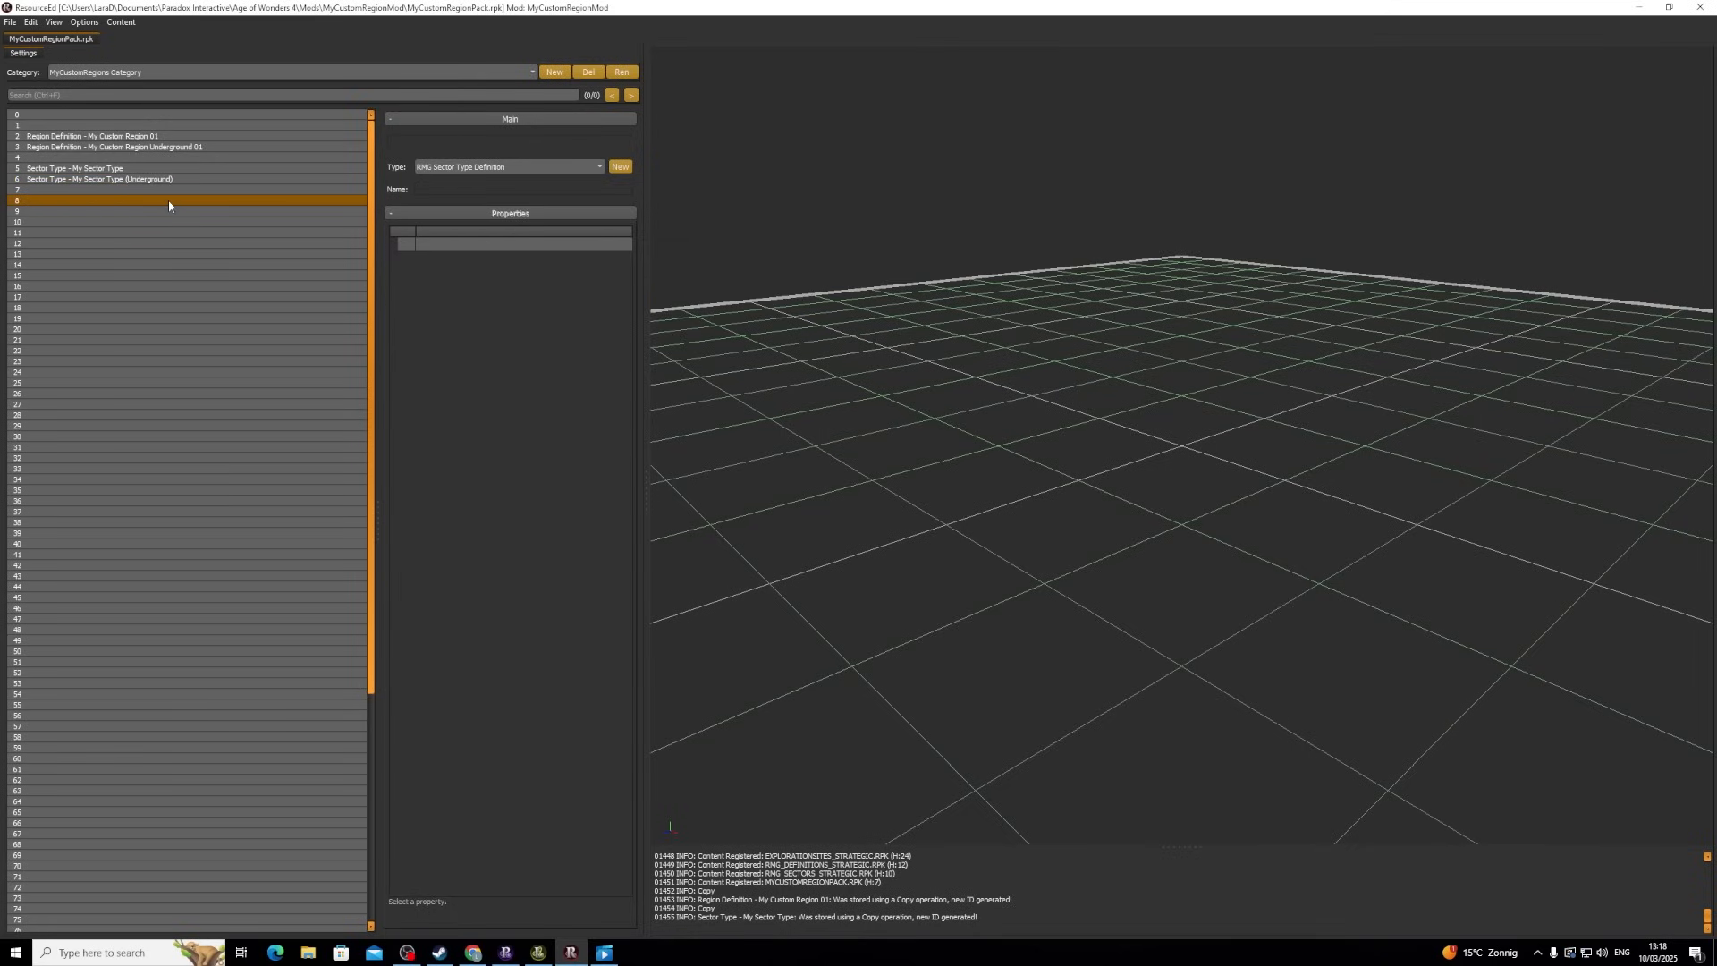
{"action": "left_click", "coordinate": [531, 167]}
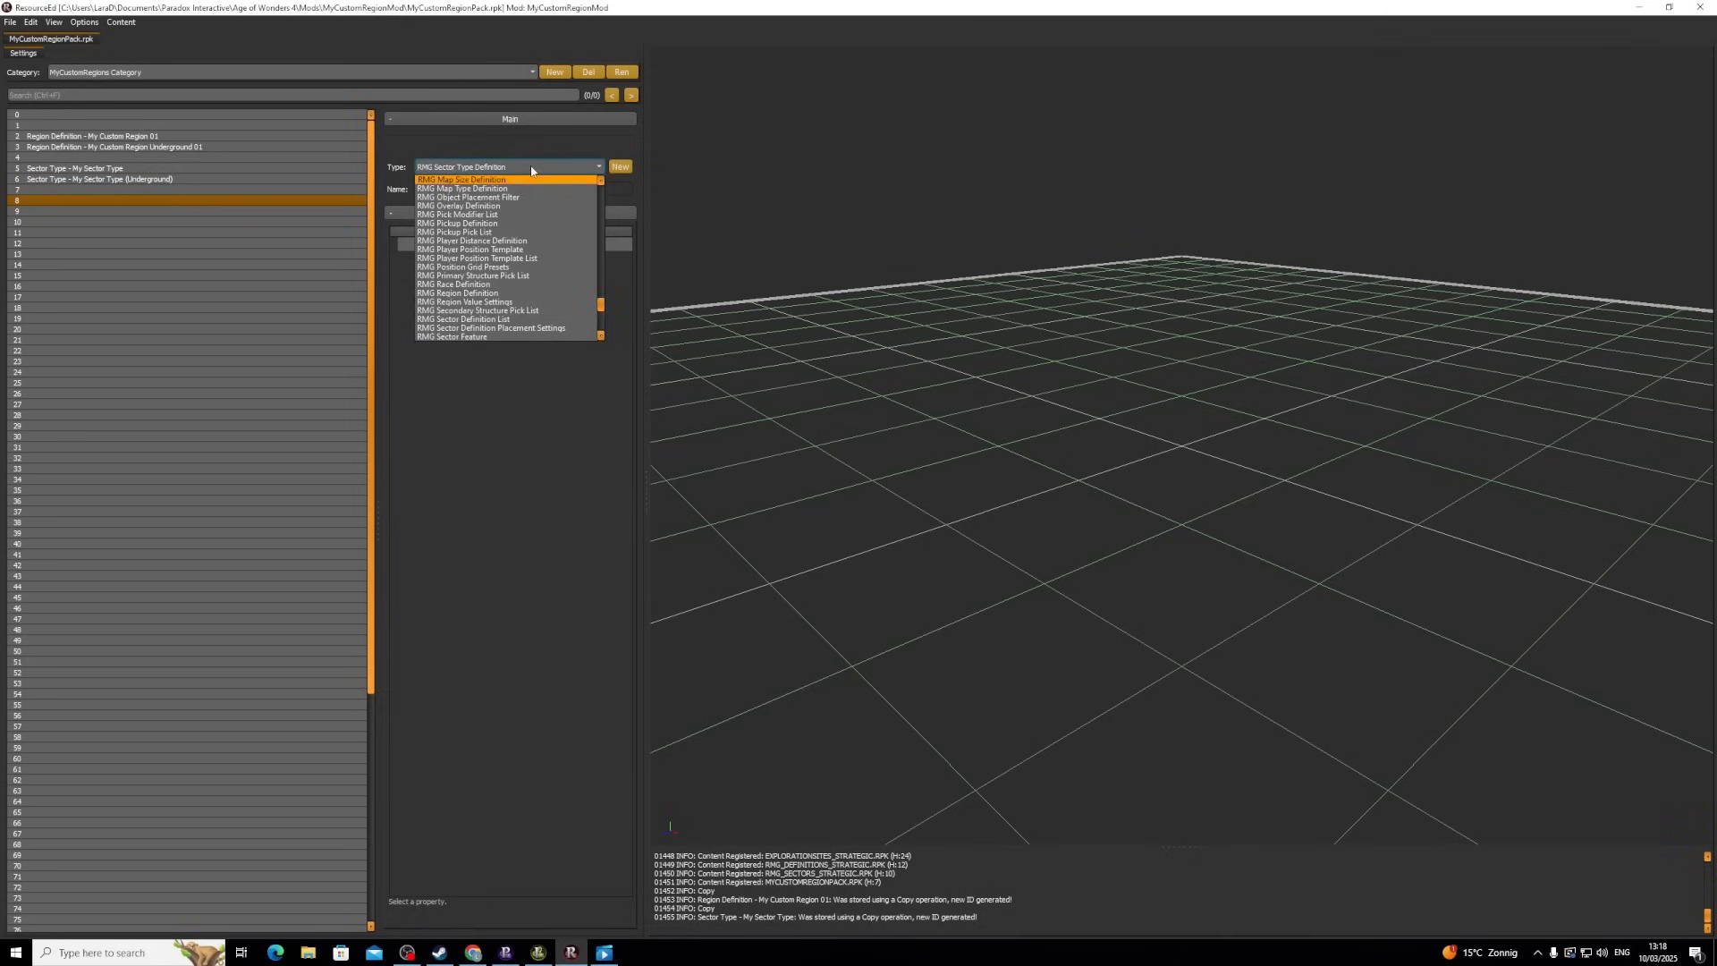
{"action": "type", "text": "sector "}
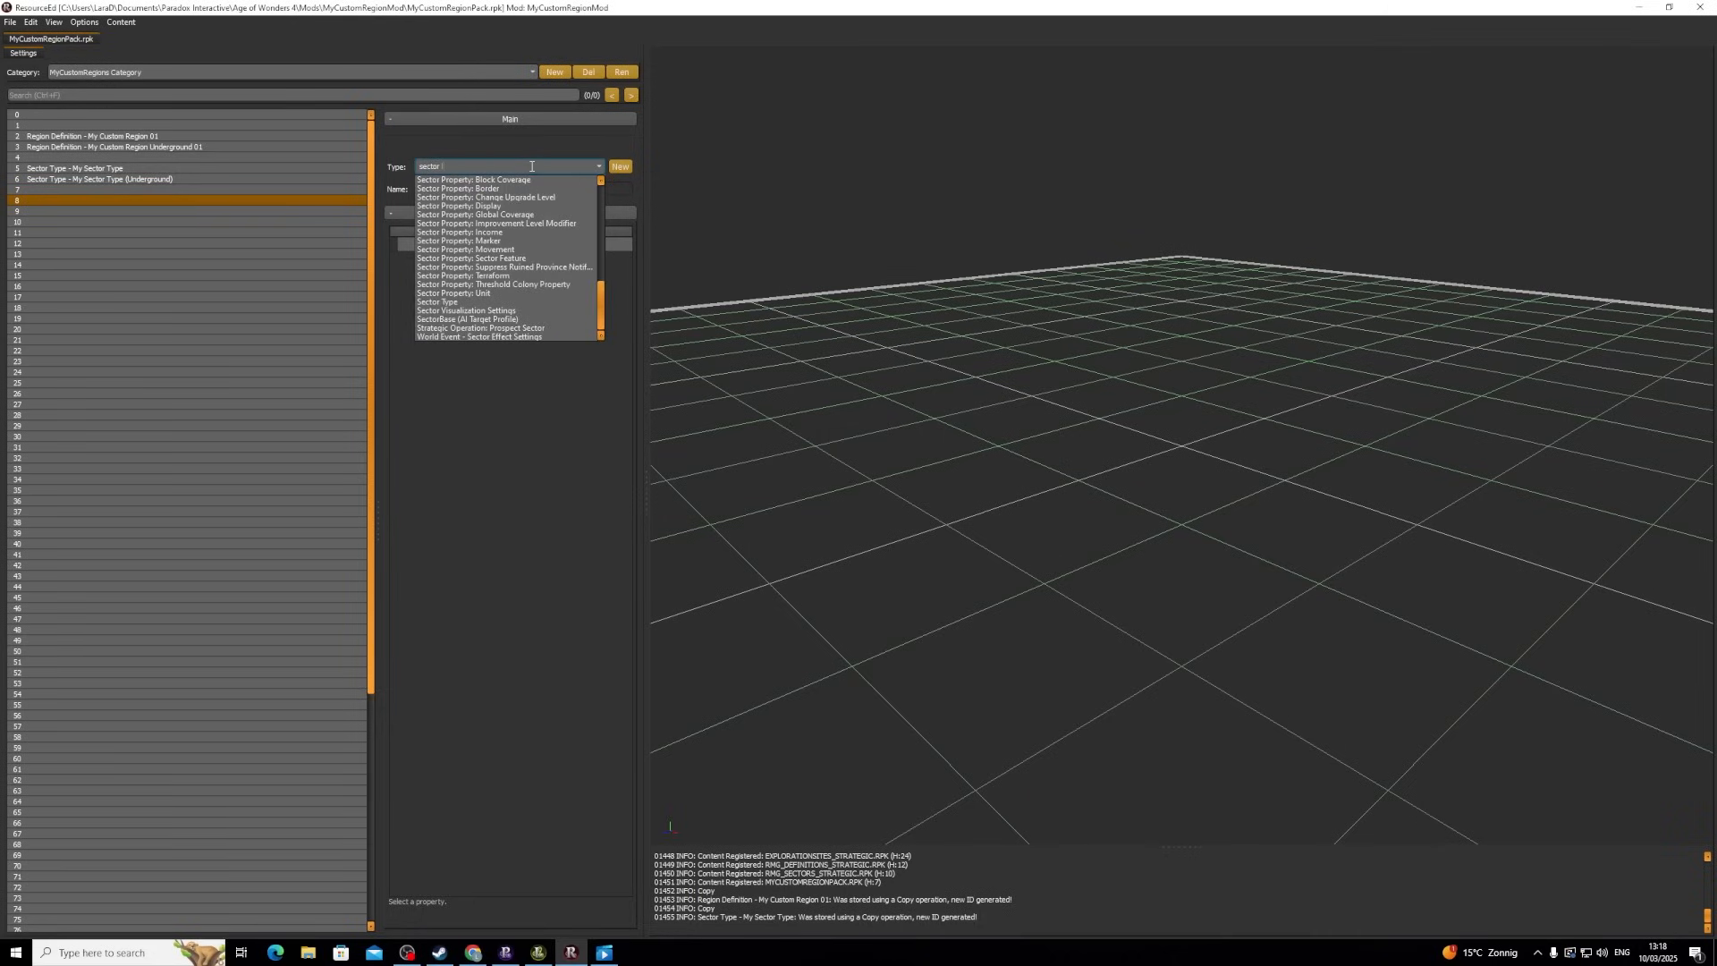
{"action": "type", "text": "list"}
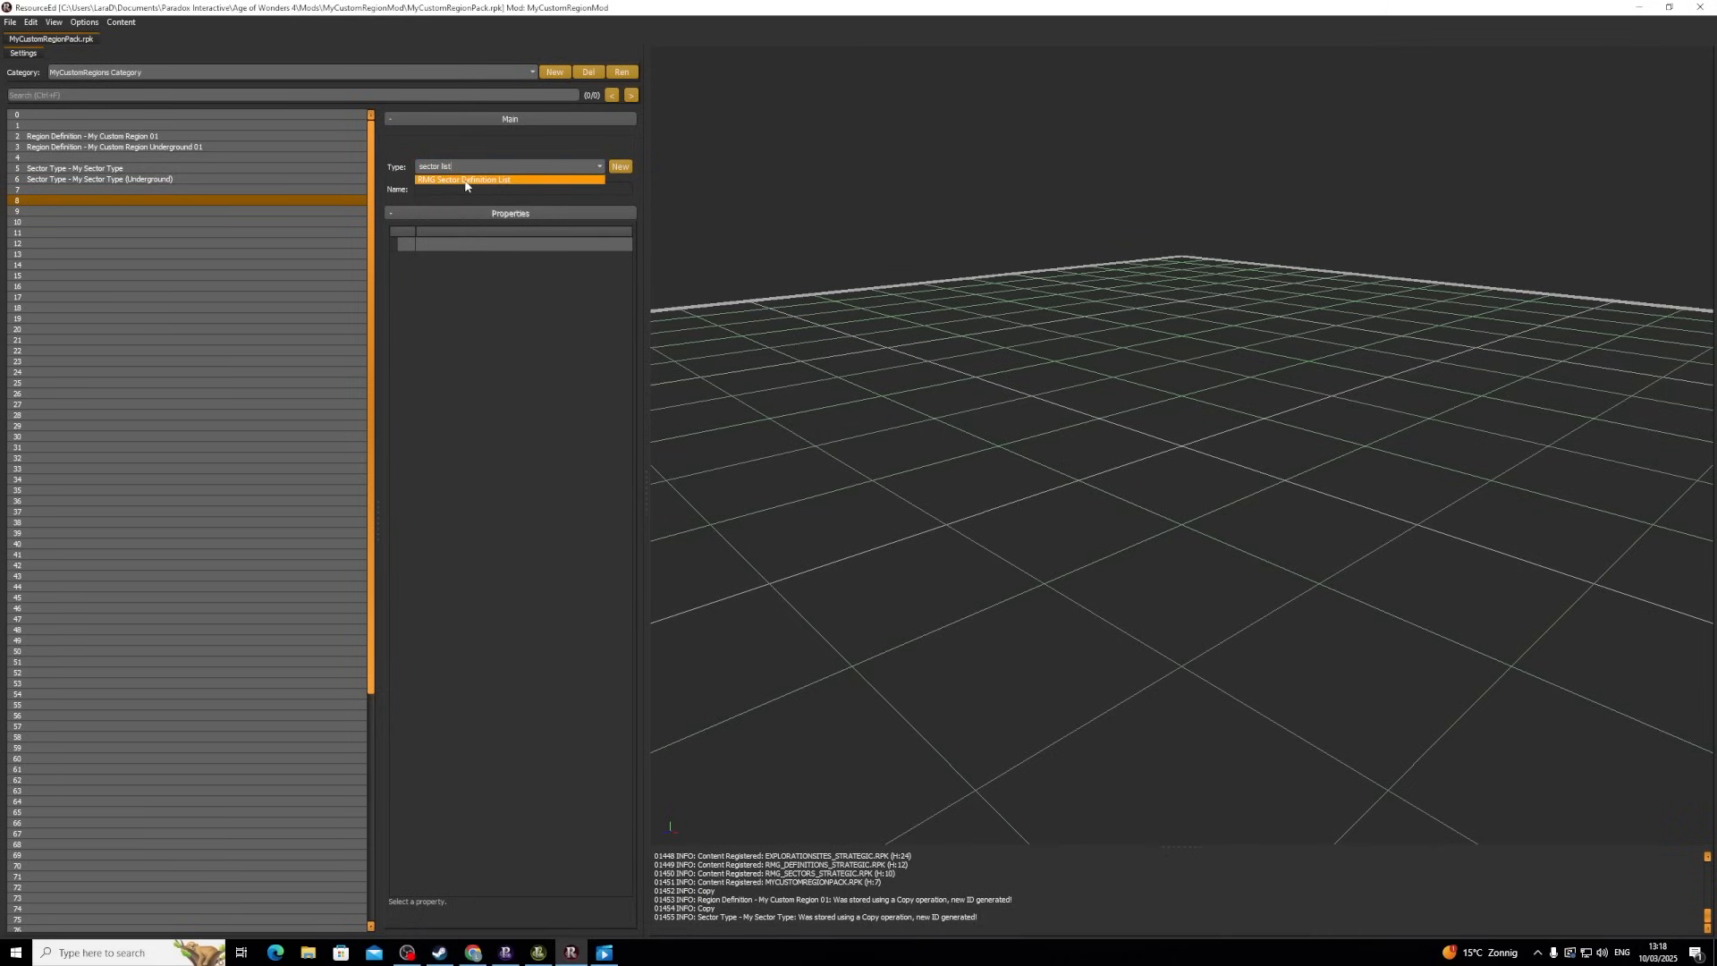
{"action": "left_click", "coordinate": [469, 180]}
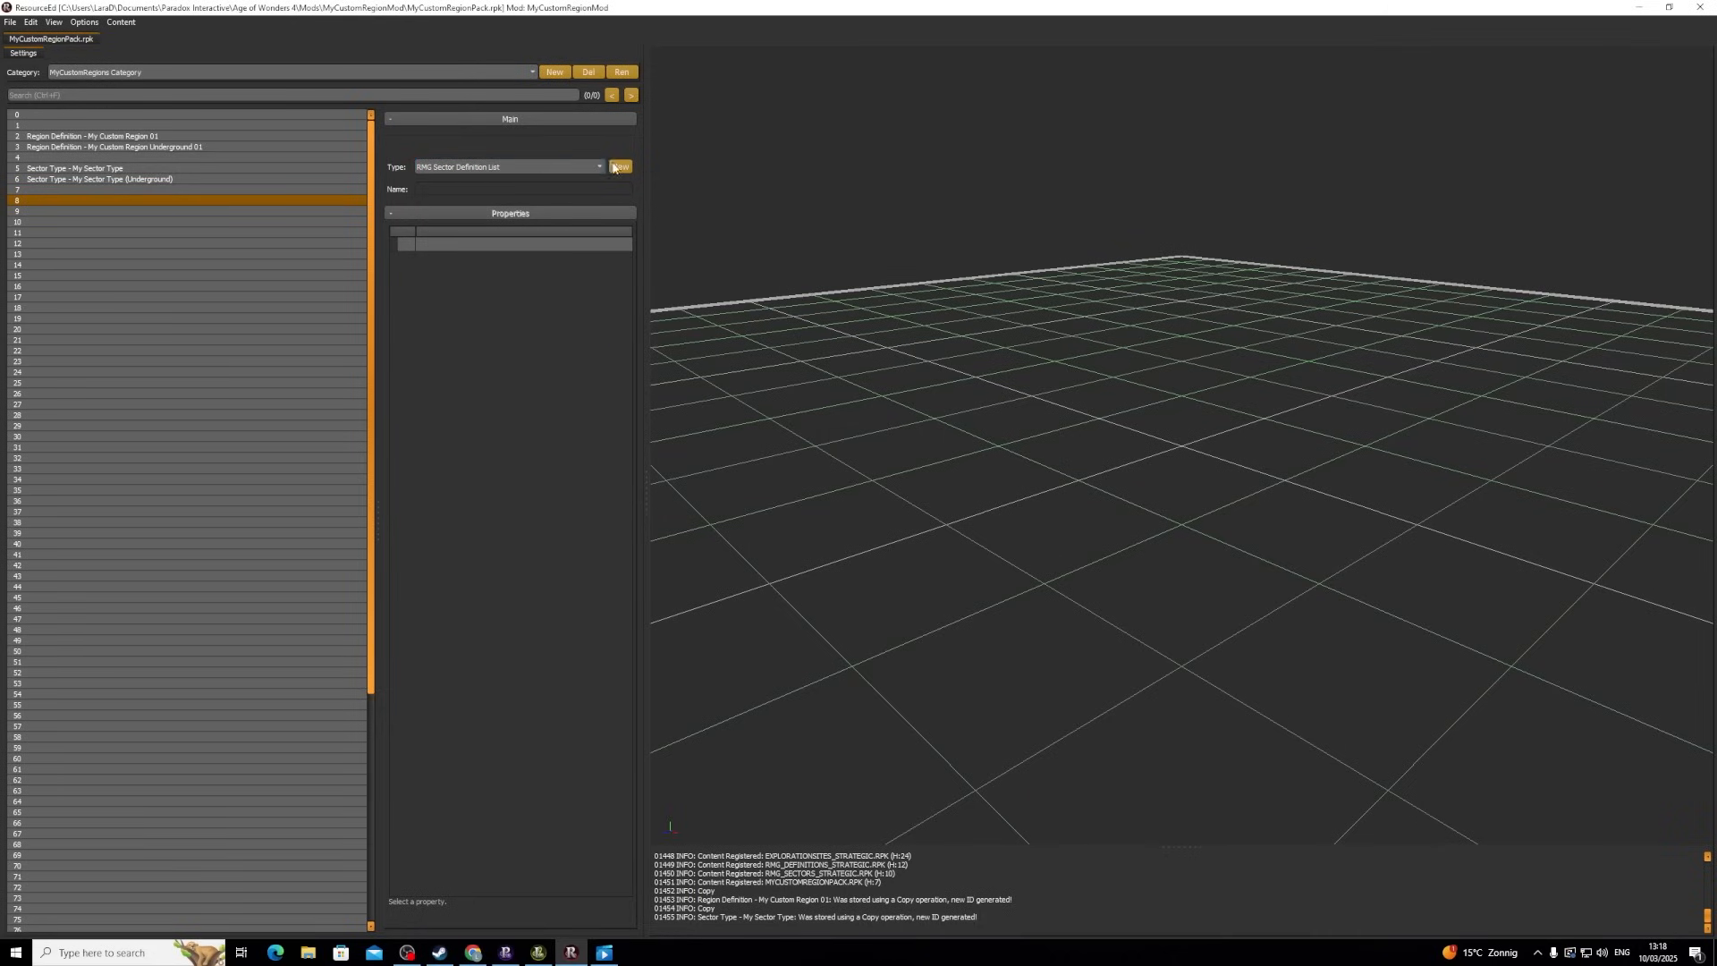
{"action": "left_click", "coordinate": [613, 167]}
{"action": "double_click", "coordinate": [481, 188]}
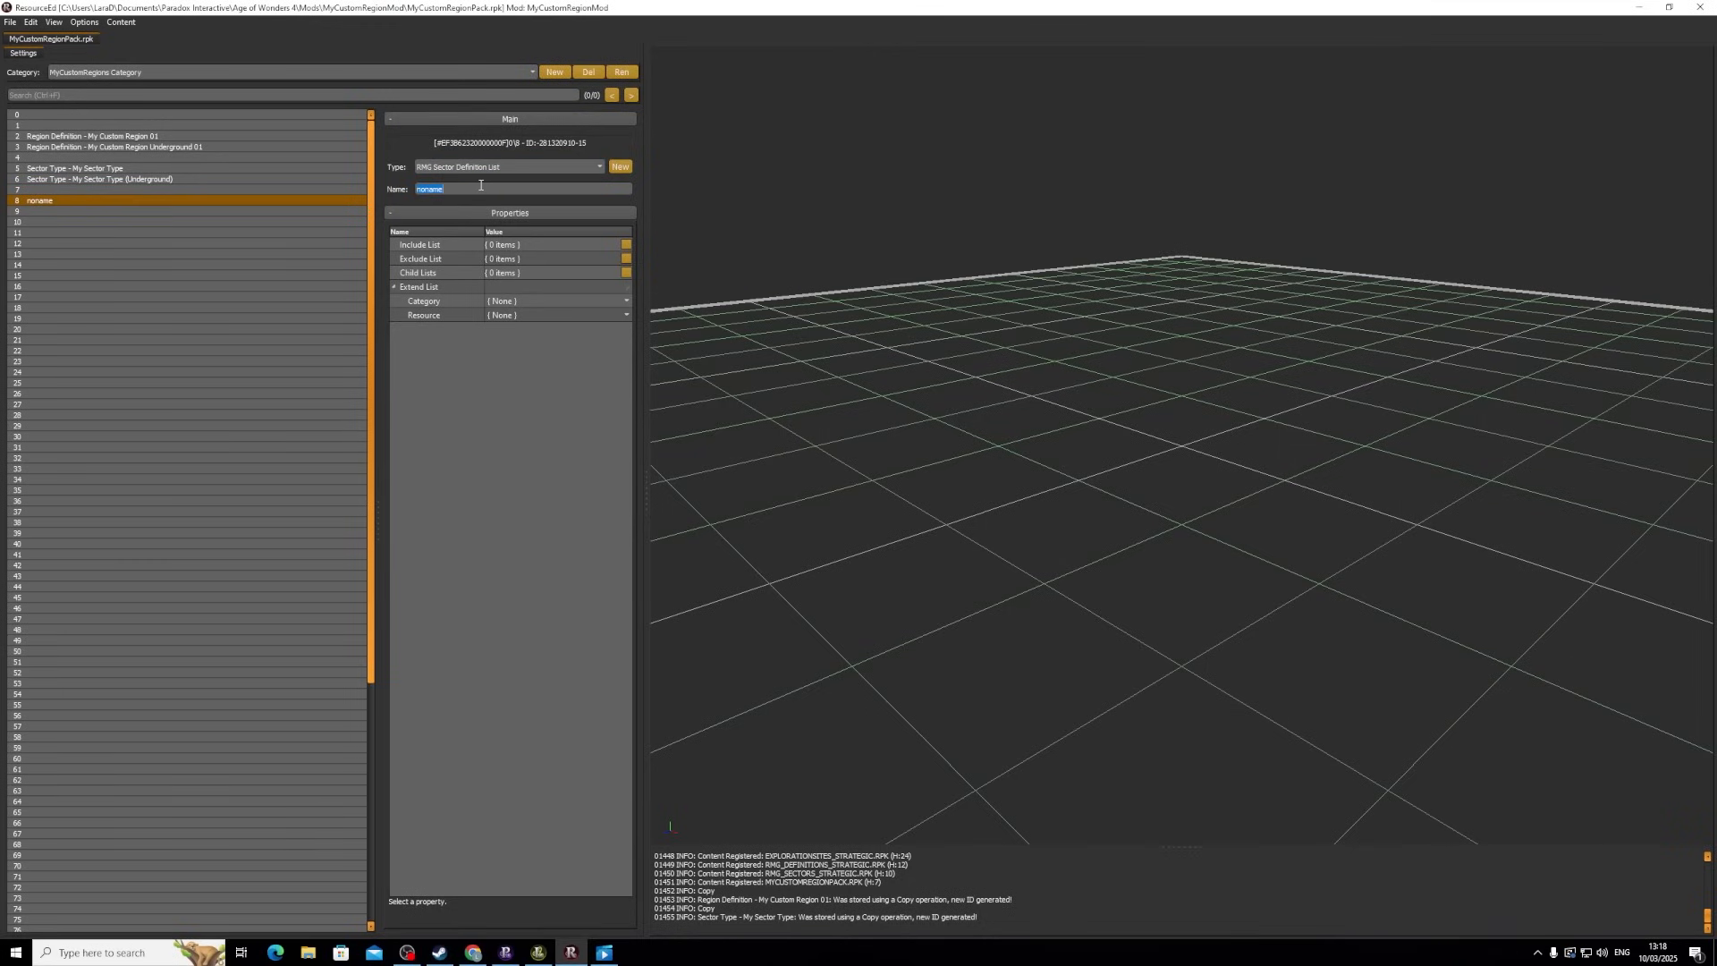
{"action": "type", "text": "Sector List - My List"}
{"action": "key", "text": "Return"}
- Set the first sector type's Core Sector Type to Core: Natural Story and its Flavor to Empty
{"action": "left_click", "coordinate": [121, 170]}
{"action": "left_click_drag", "start_coordinate": [648, 476], "coordinate": [768, 492]}
{"action": "left_click", "coordinate": [533, 243]}
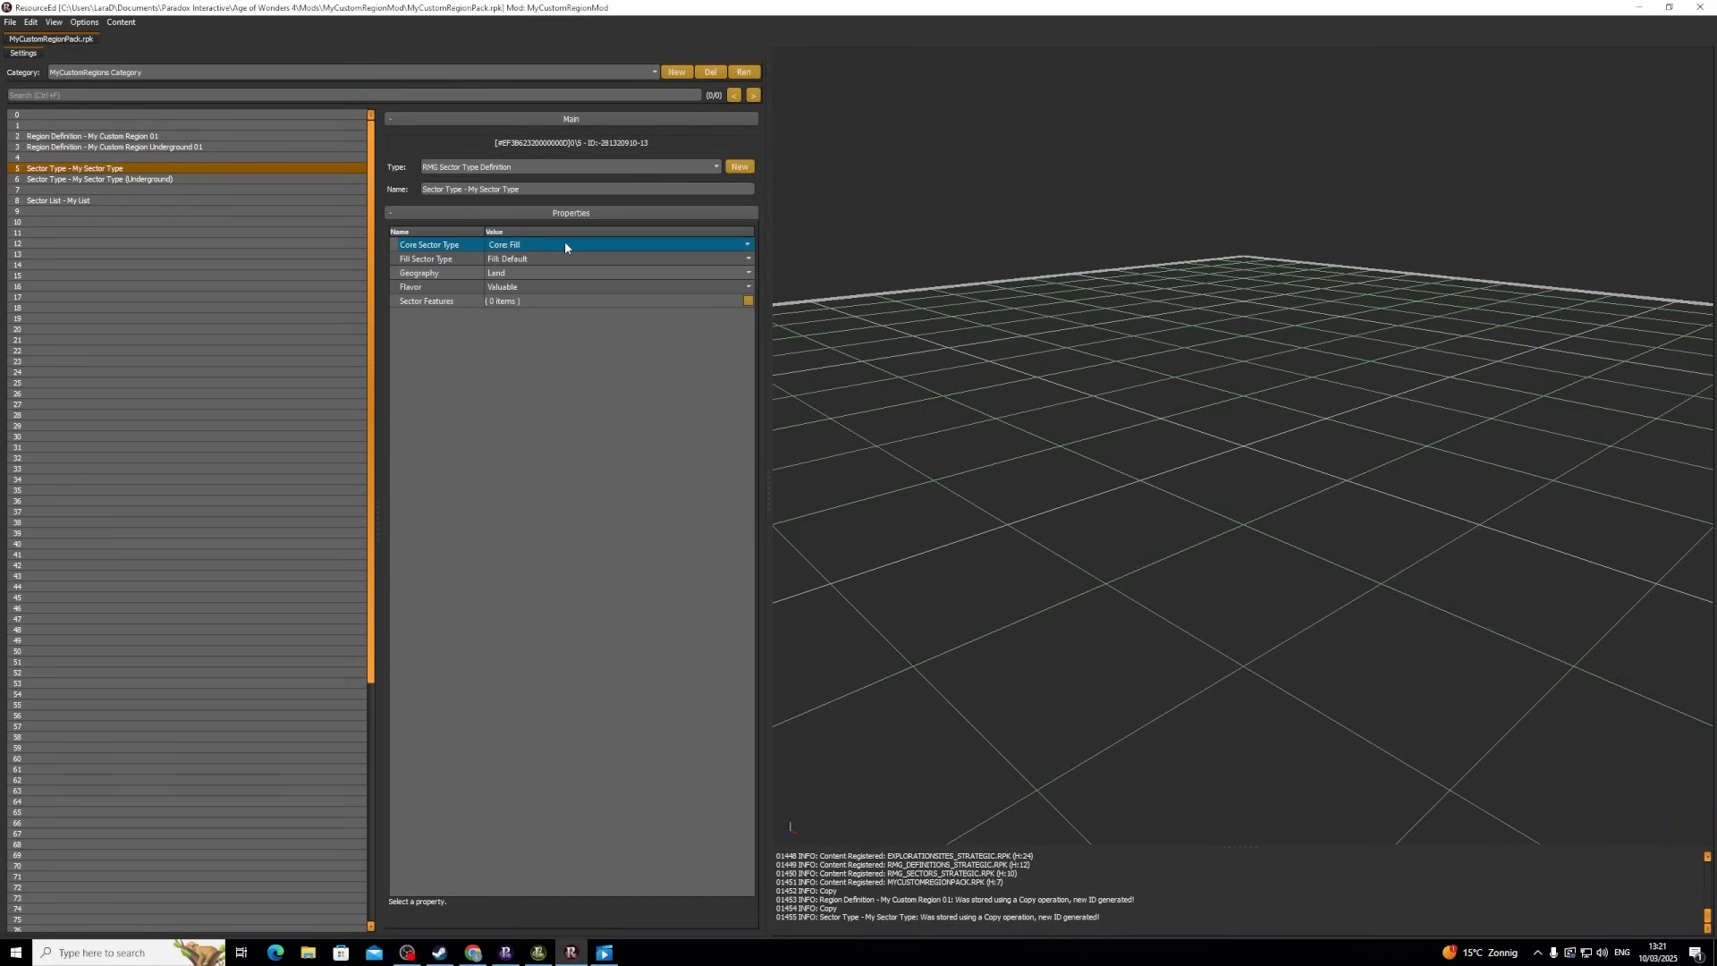
{"action": "left_click", "coordinate": [565, 246]}
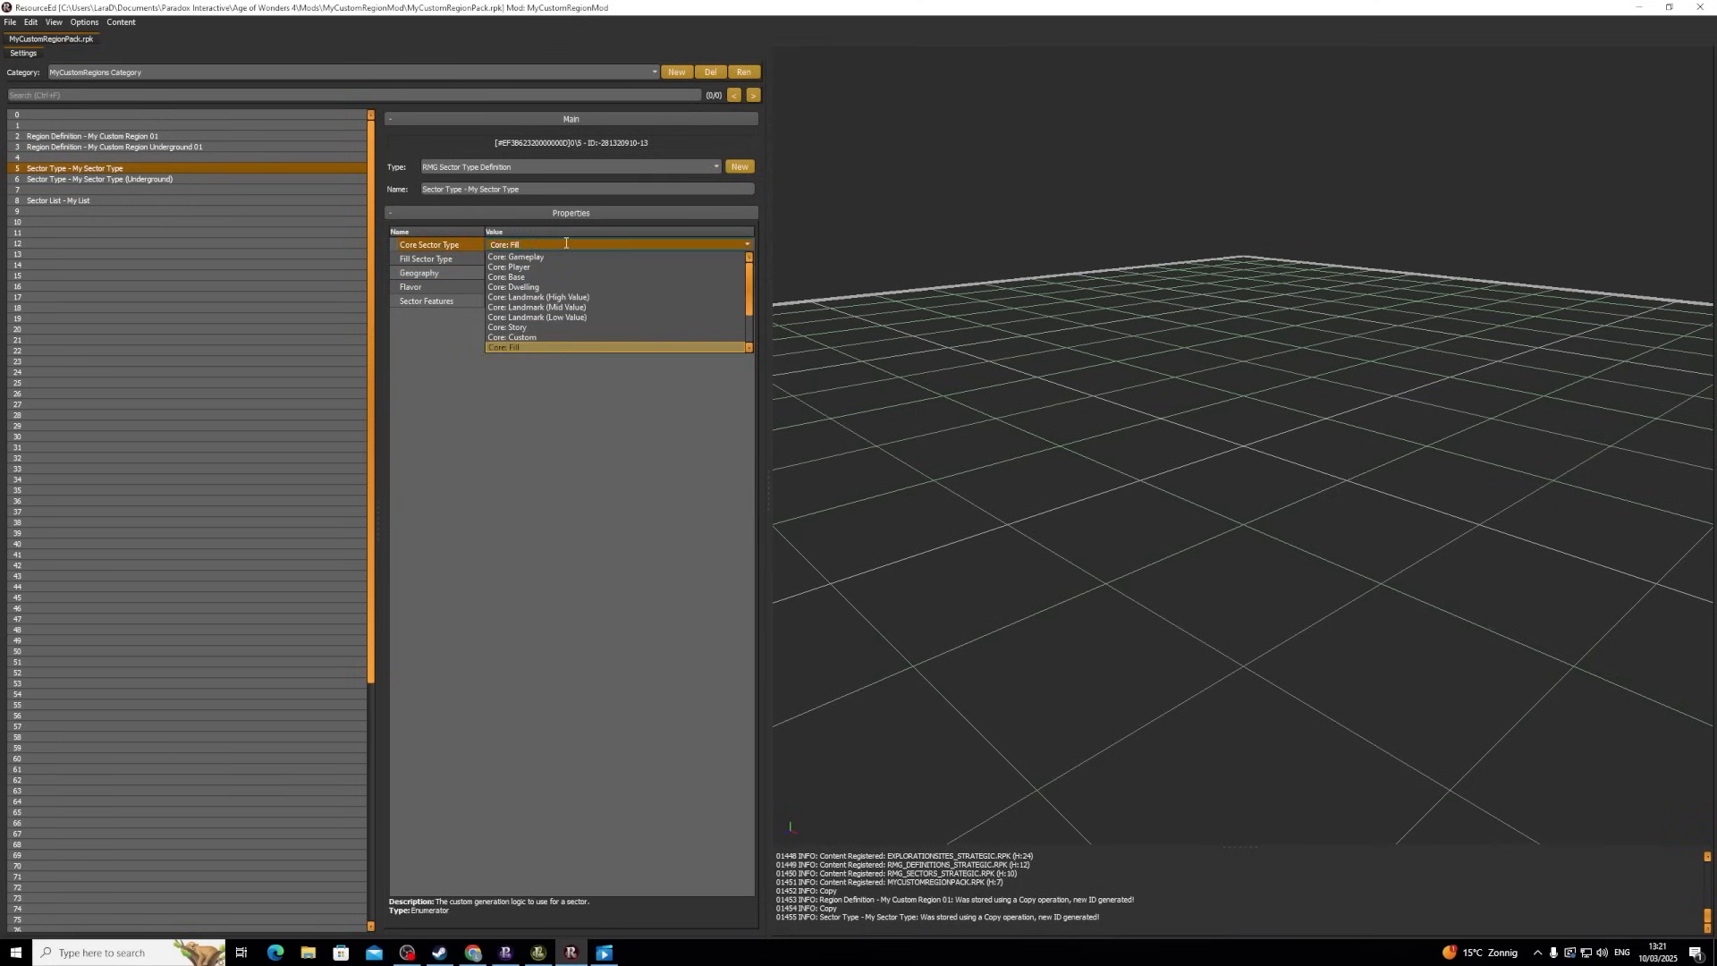
{"action": "type", "text": "core na"}
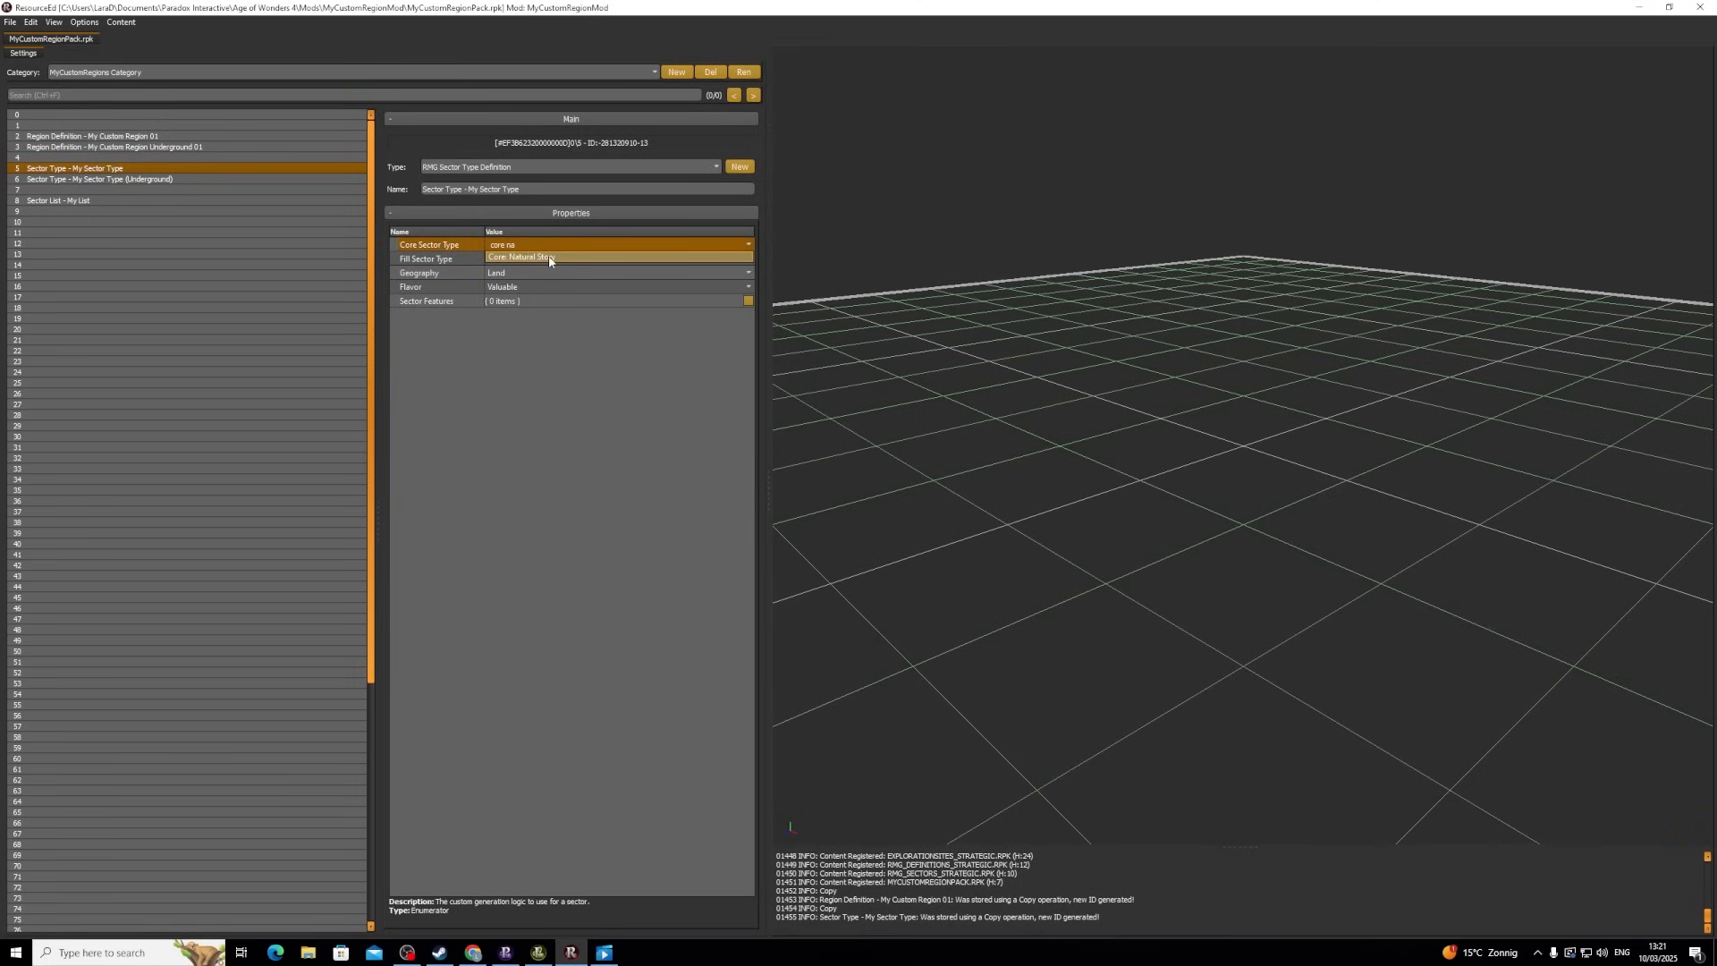
{"action": "left_click", "coordinate": [549, 257]}
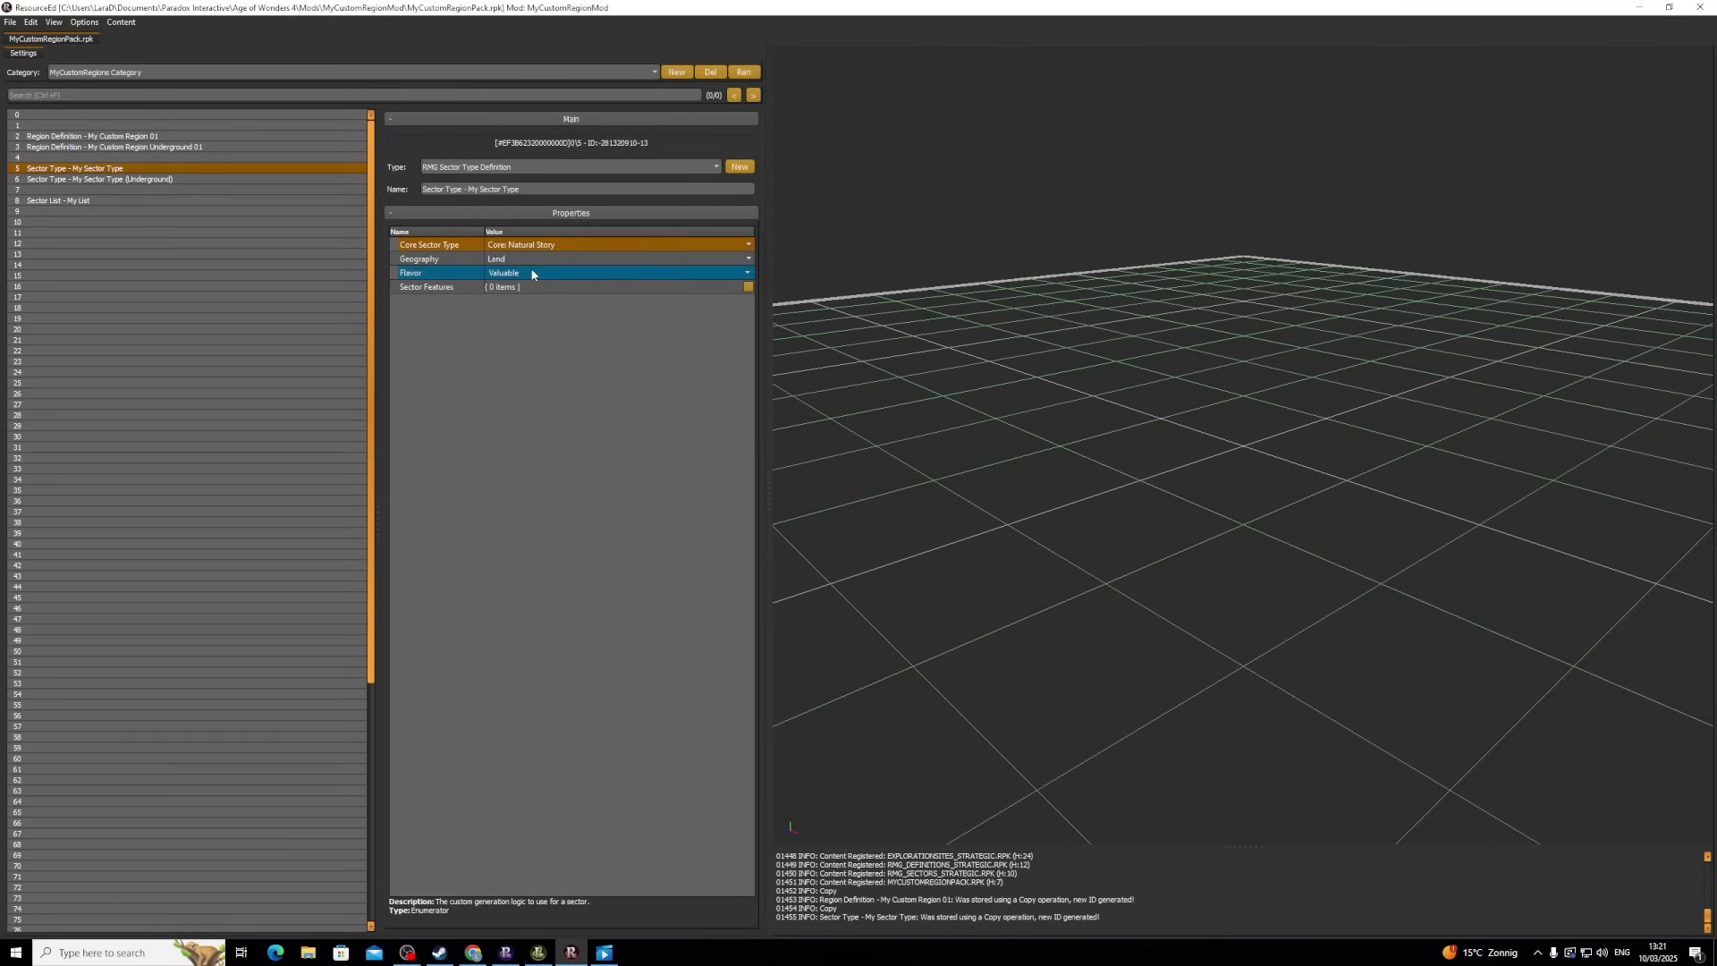
{"action": "left_click", "coordinate": [532, 274]}
{"action": "left_click", "coordinate": [538, 283]}
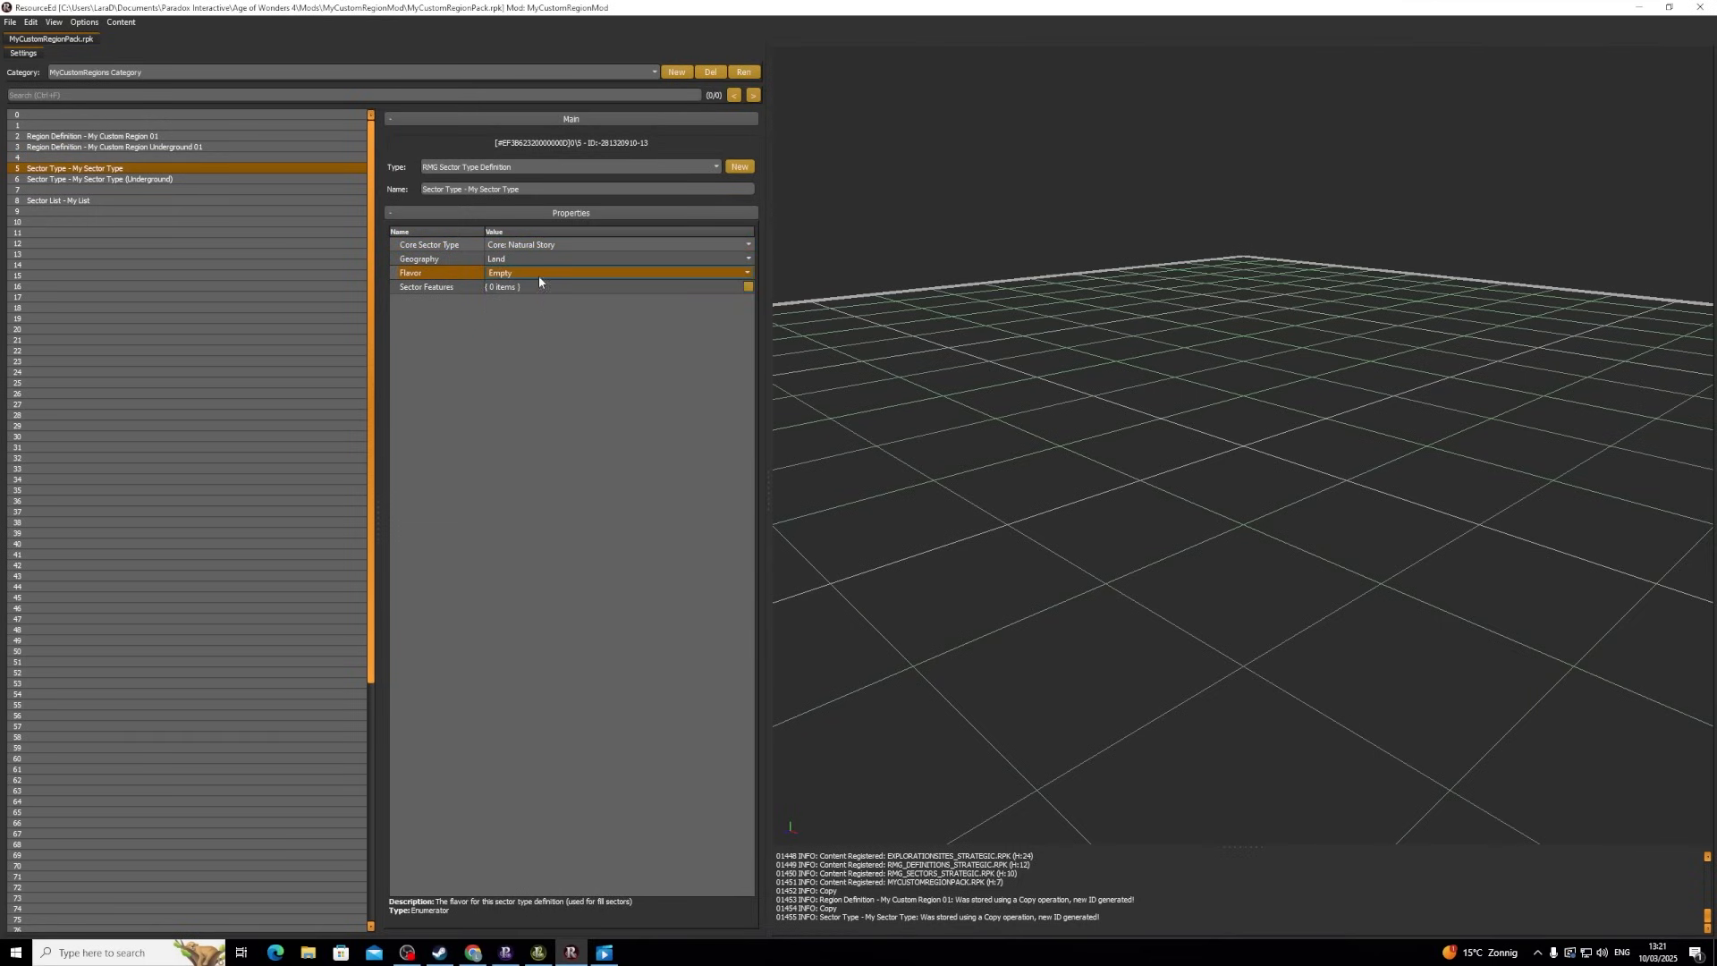
- Set the underground sector type's Core Sector Type to Core: Underground and its Underground Sector Type to Underground: Natural Story
{"action": "left_click", "coordinate": [152, 177]}
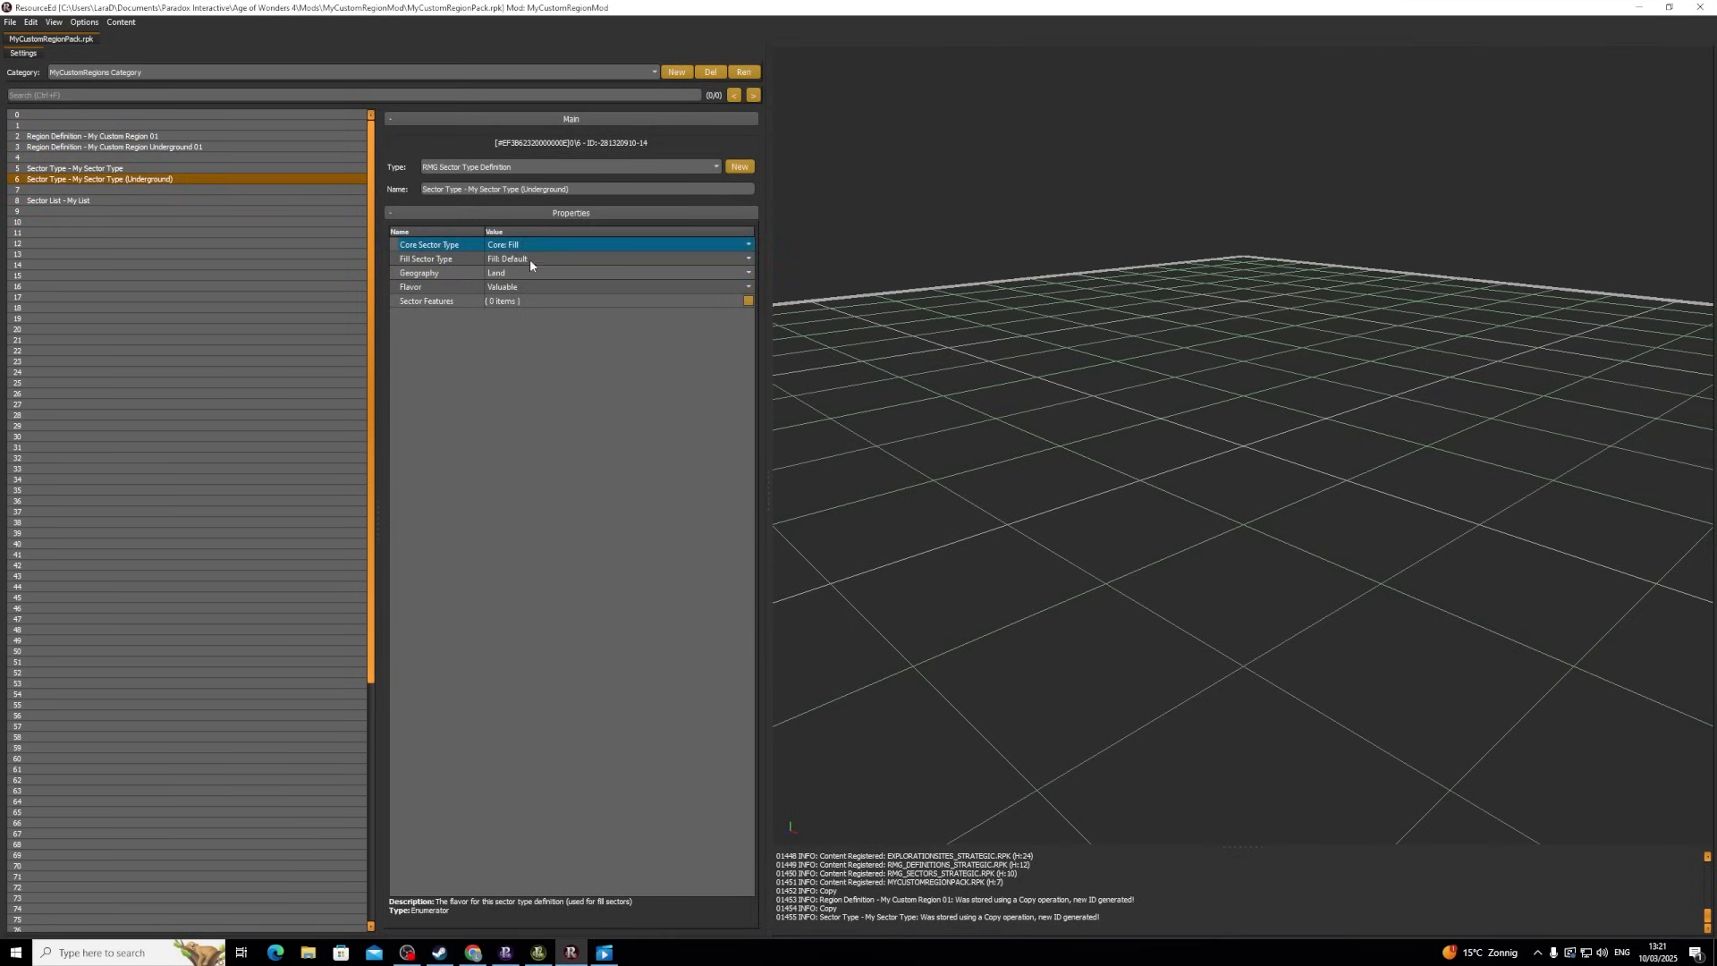
{"action": "left_click", "coordinate": [554, 246]}
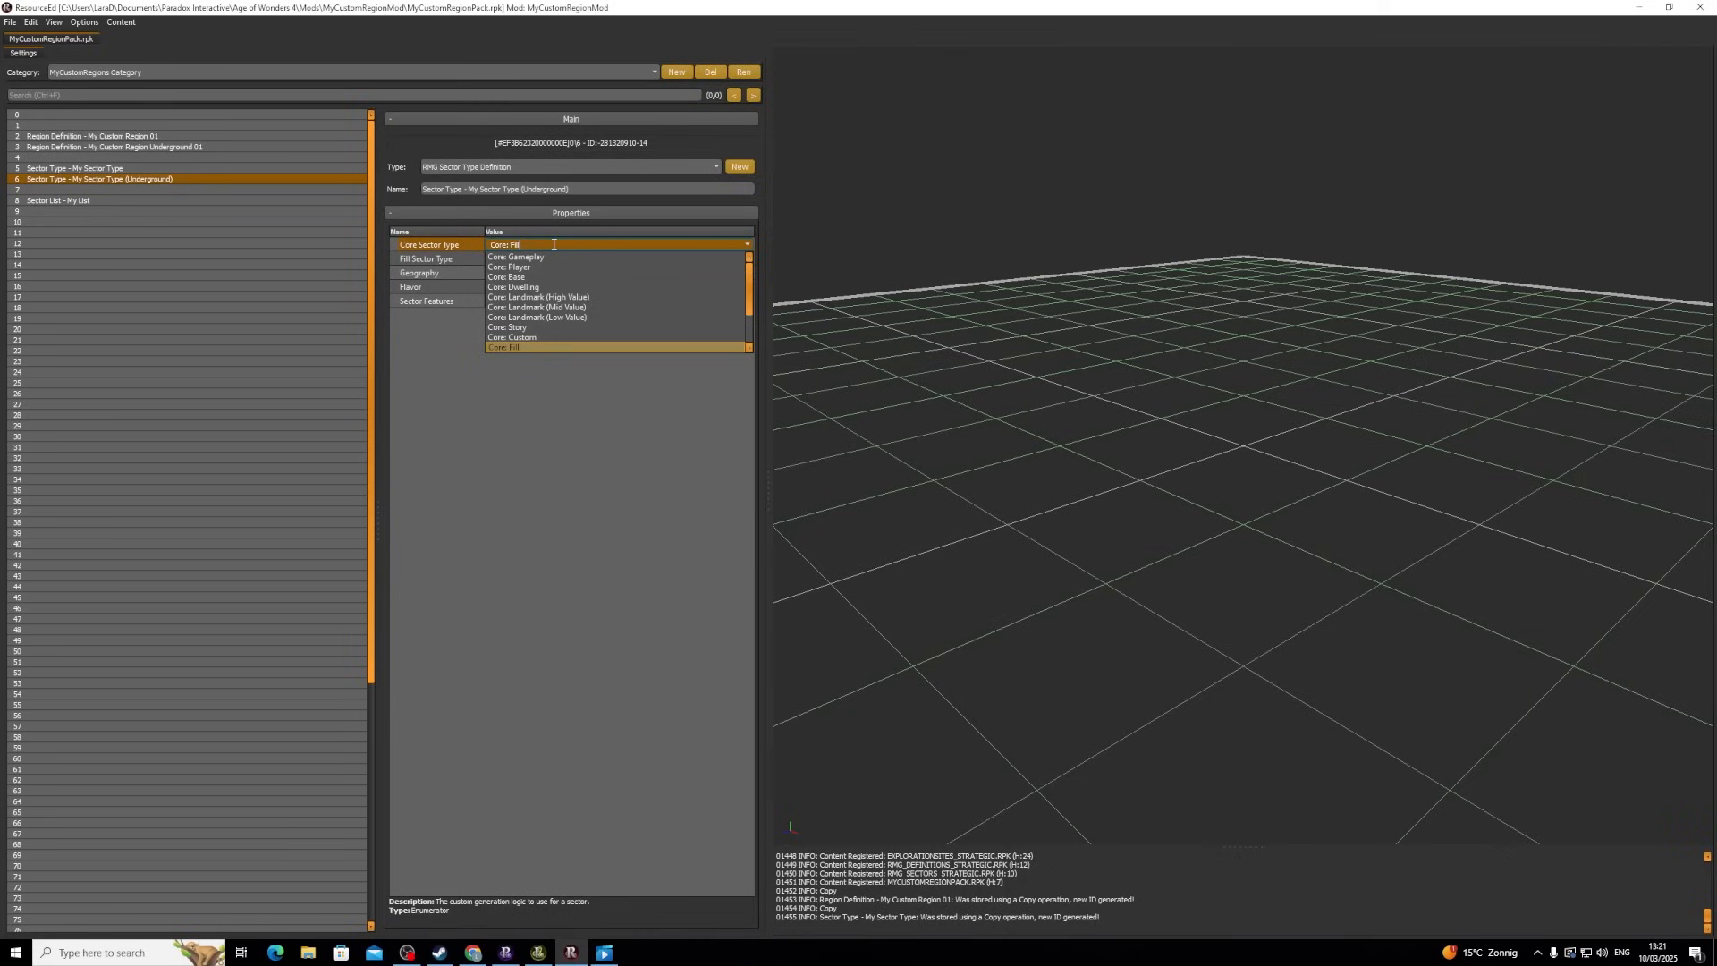
{"action": "type", "text": "core un"}
{"action": "left_click", "coordinate": [562, 257]}
{"action": "left_click", "coordinate": [563, 260]}
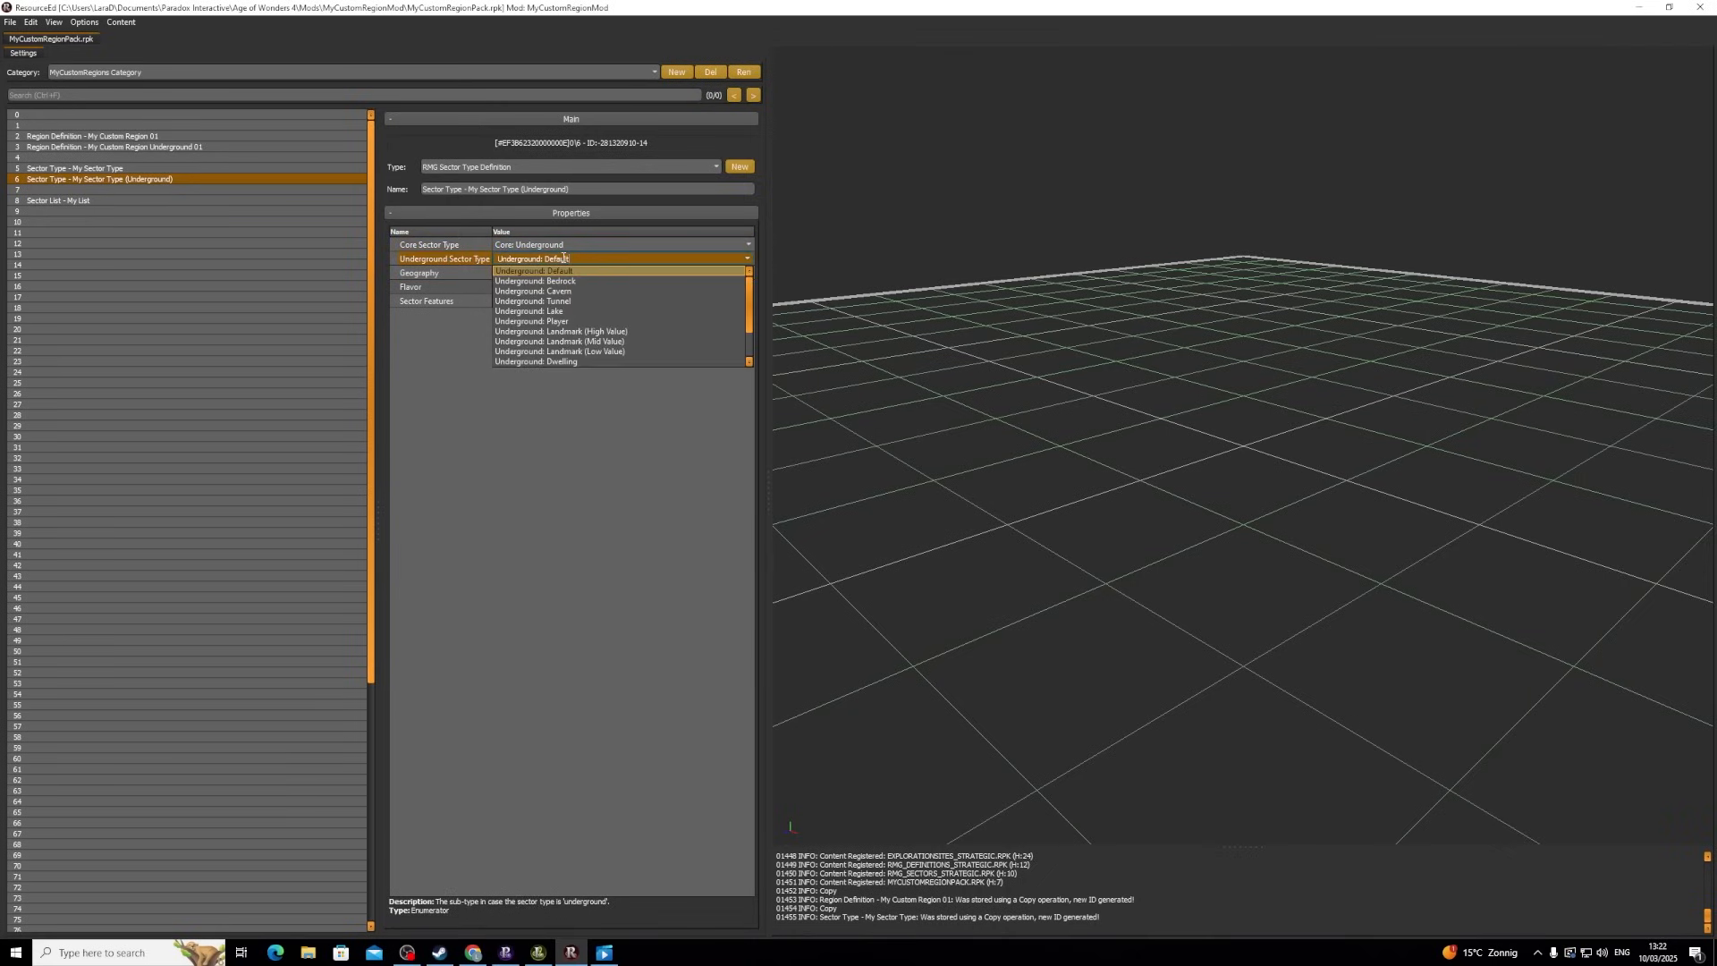
{"action": "type", "text": "underground na"}
{"action": "left_click", "coordinate": [576, 271]}
{"action": "left_click", "coordinate": [577, 273]}
- Set the underground sector type's Flavor to Empty and save the resource pack
{"action": "left_click", "coordinate": [516, 285]}
{"action": "left_click", "coordinate": [510, 301]}
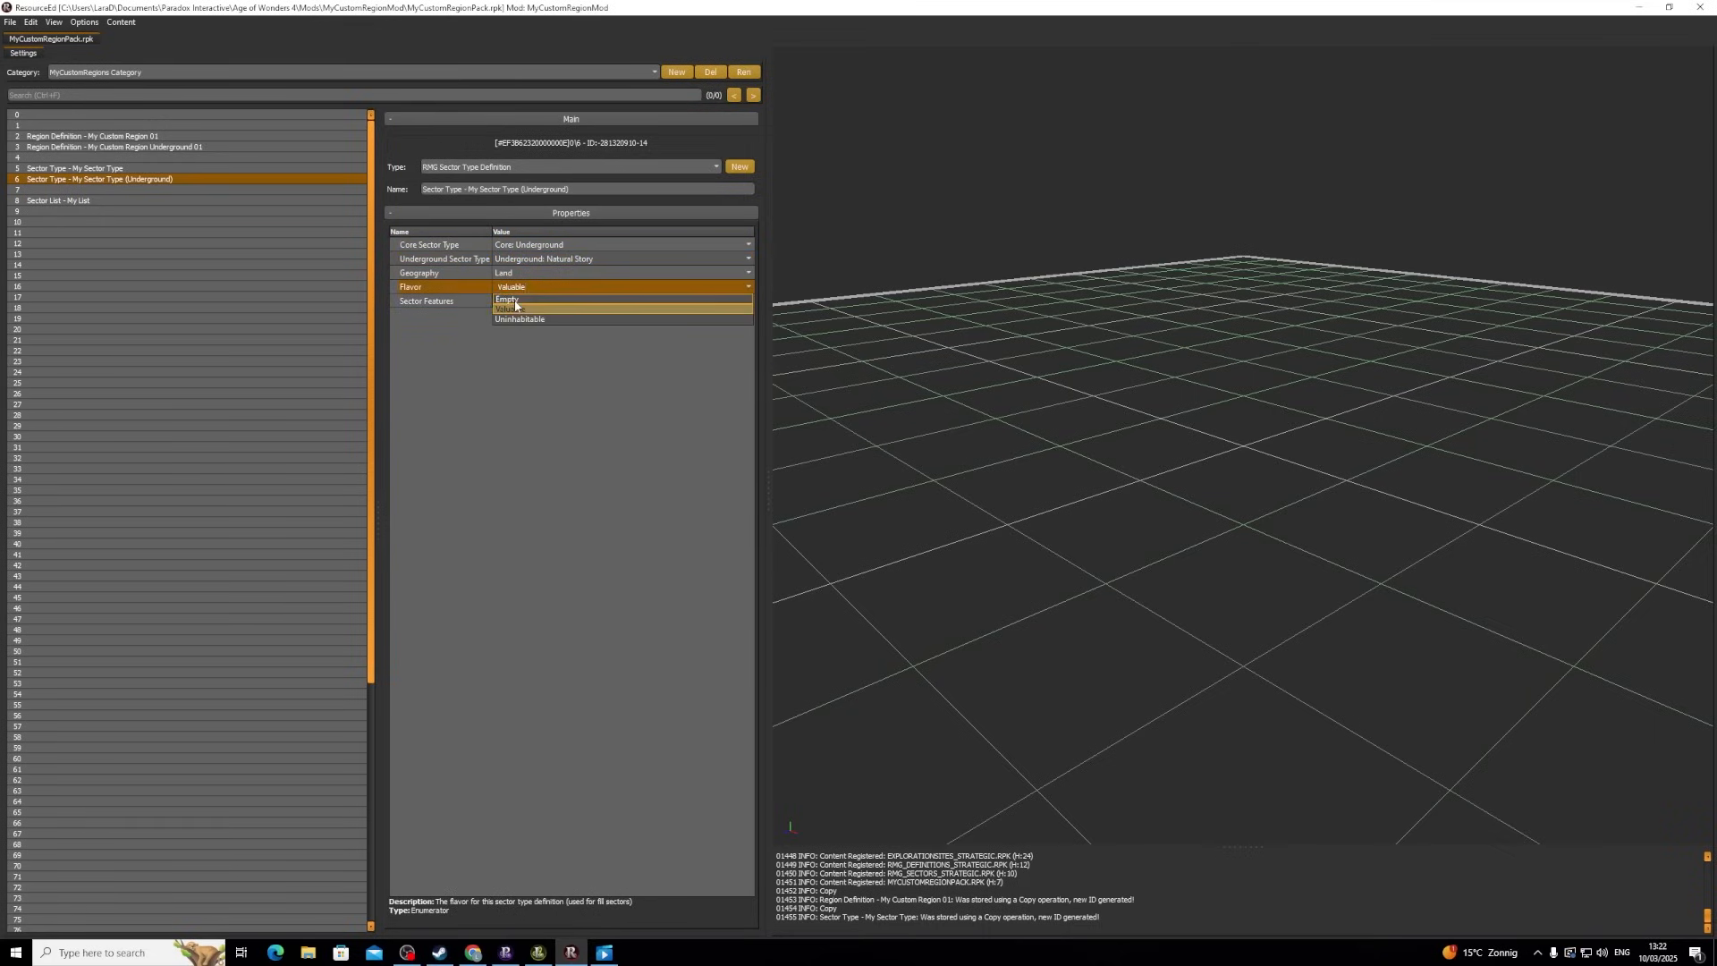
{"action": "left_click", "coordinate": [10, 21]}
{"action": "left_click", "coordinate": [17, 84]}
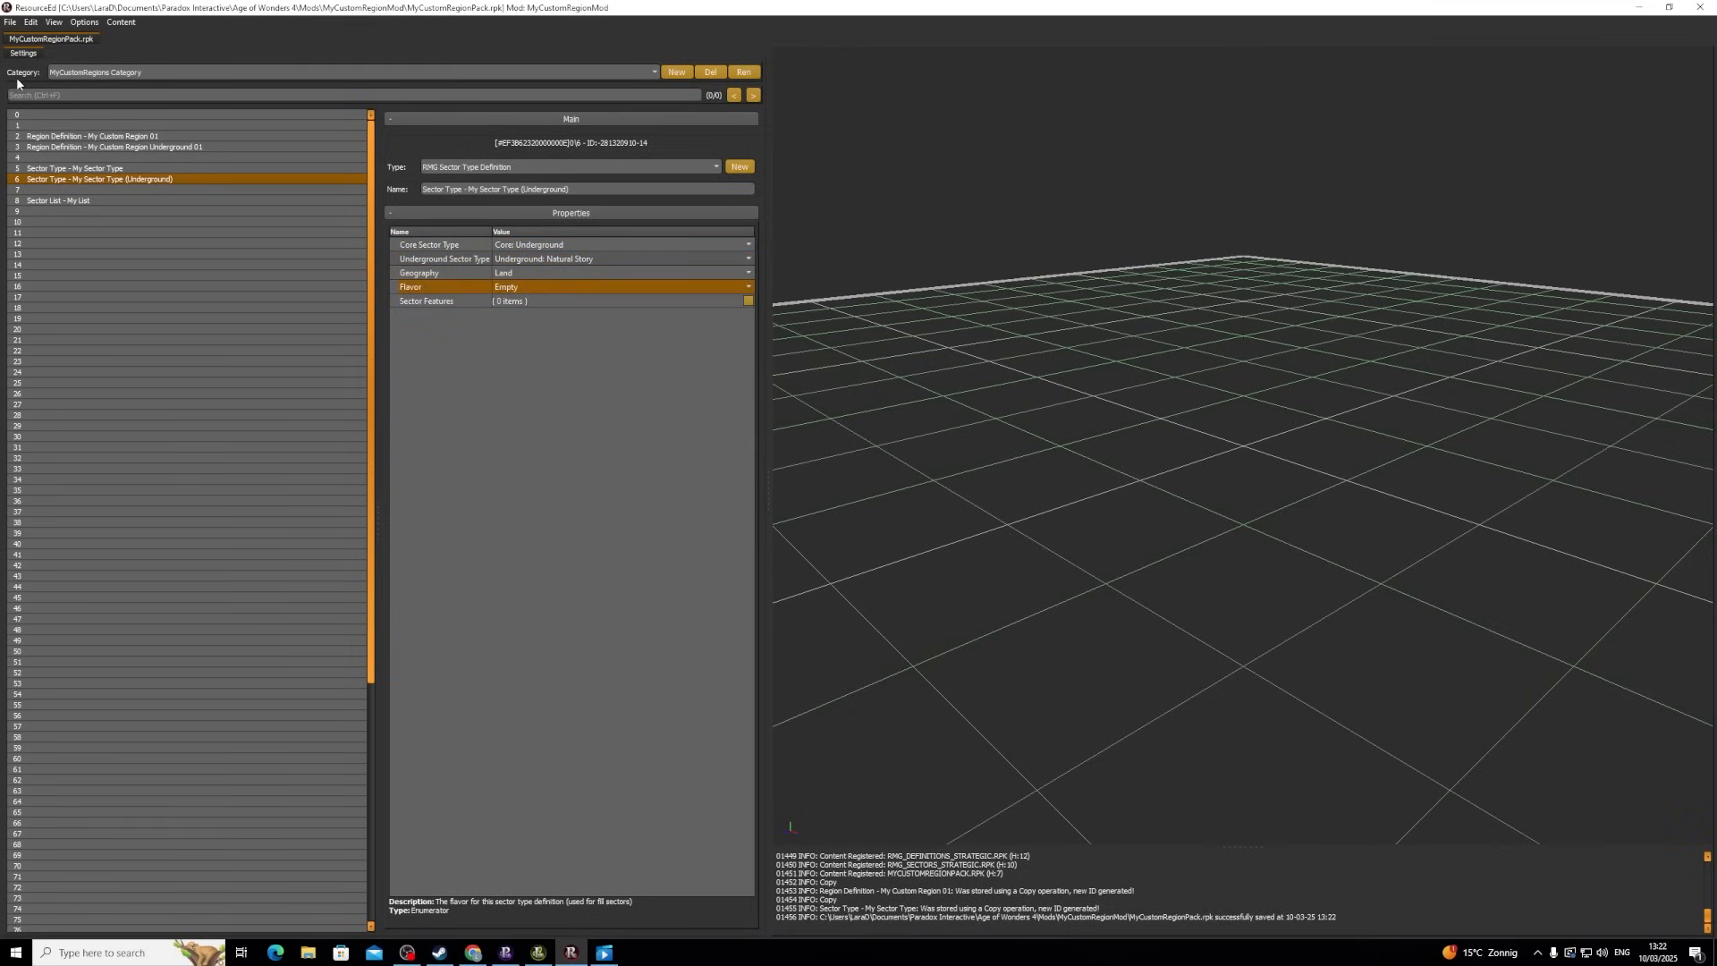
- Set My Custom Region 01's Region Type Definition to "Sector Type - My Sector Type" from MyCustomRegions Category
{"action": "left_click", "coordinate": [115, 139]}
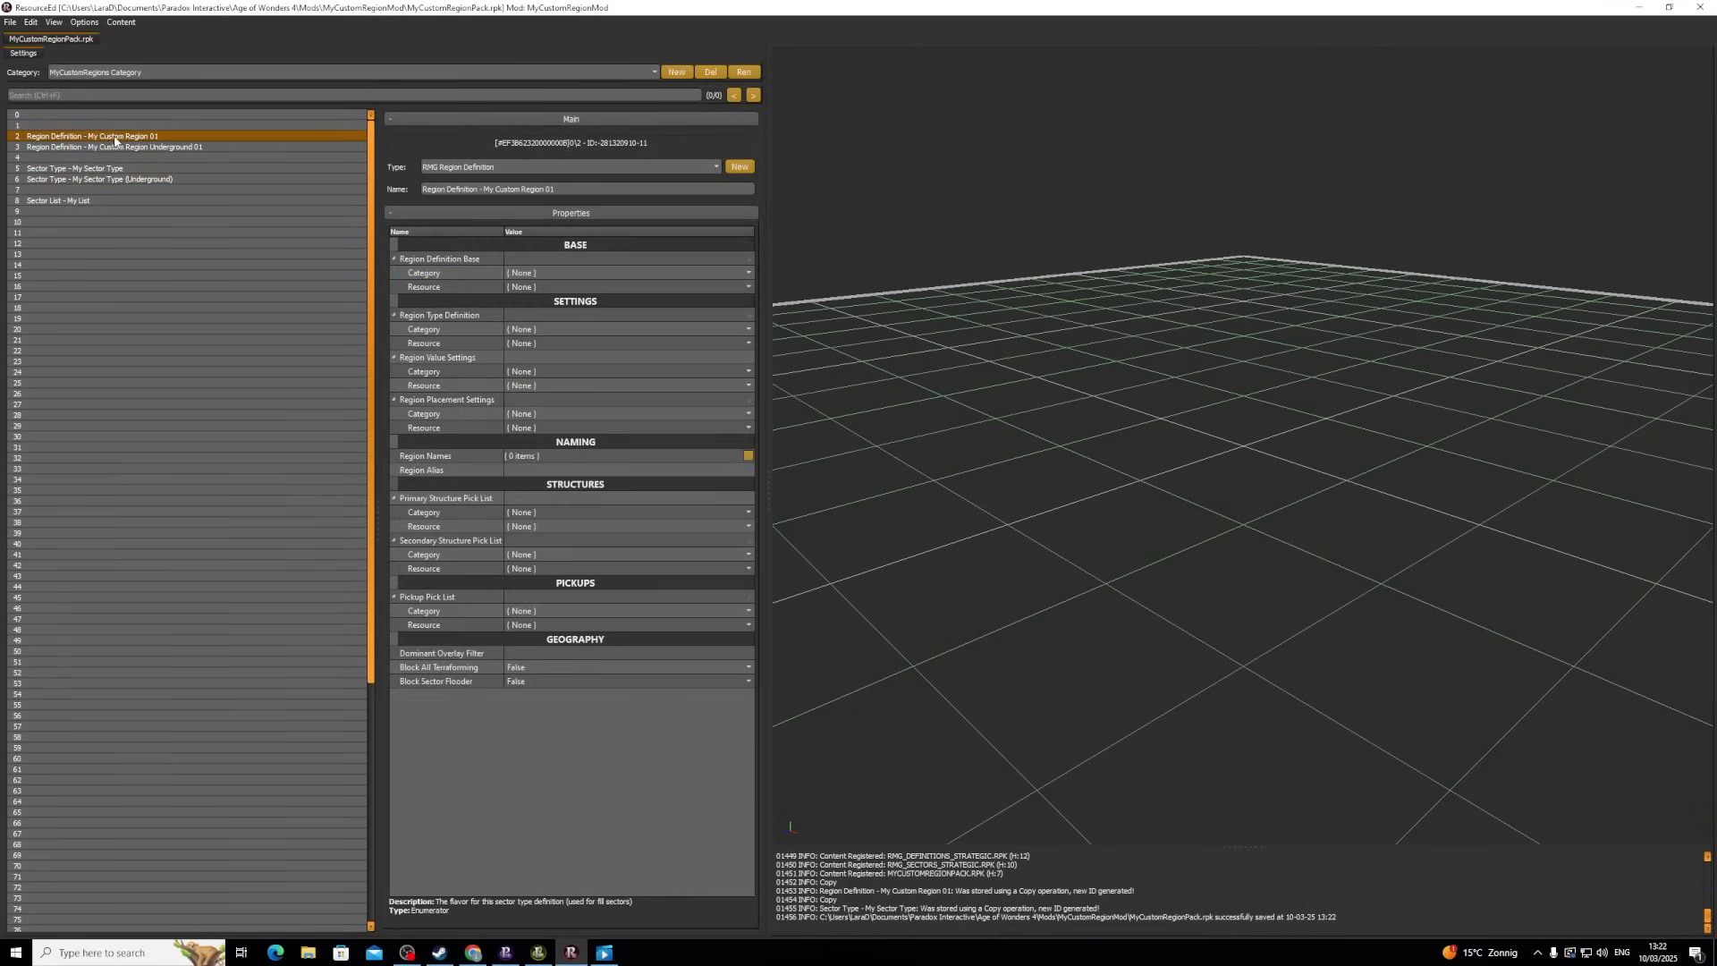
{"action": "left_click", "coordinate": [105, 139]}
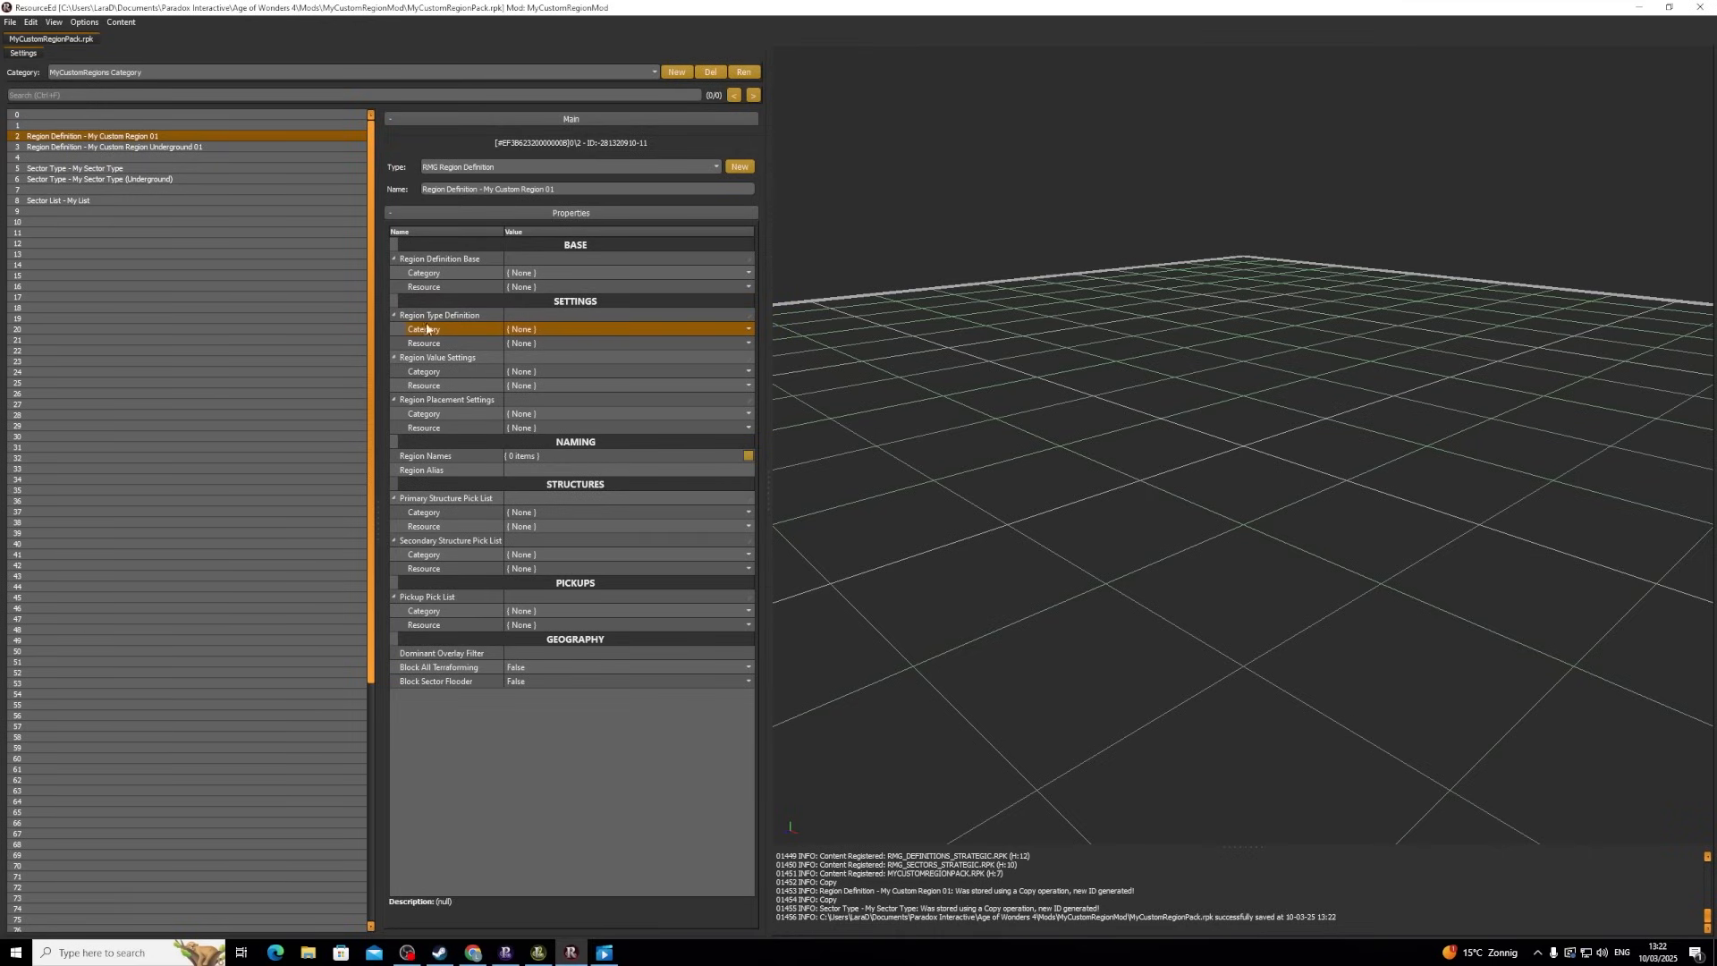
{"action": "left_click", "coordinate": [700, 331]}
{"action": "left_click", "coordinate": [735, 331]}
{"action": "left_click", "coordinate": [608, 352]}
{"action": "left_click", "coordinate": [583, 342]}
{"action": "left_click", "coordinate": [585, 343]}
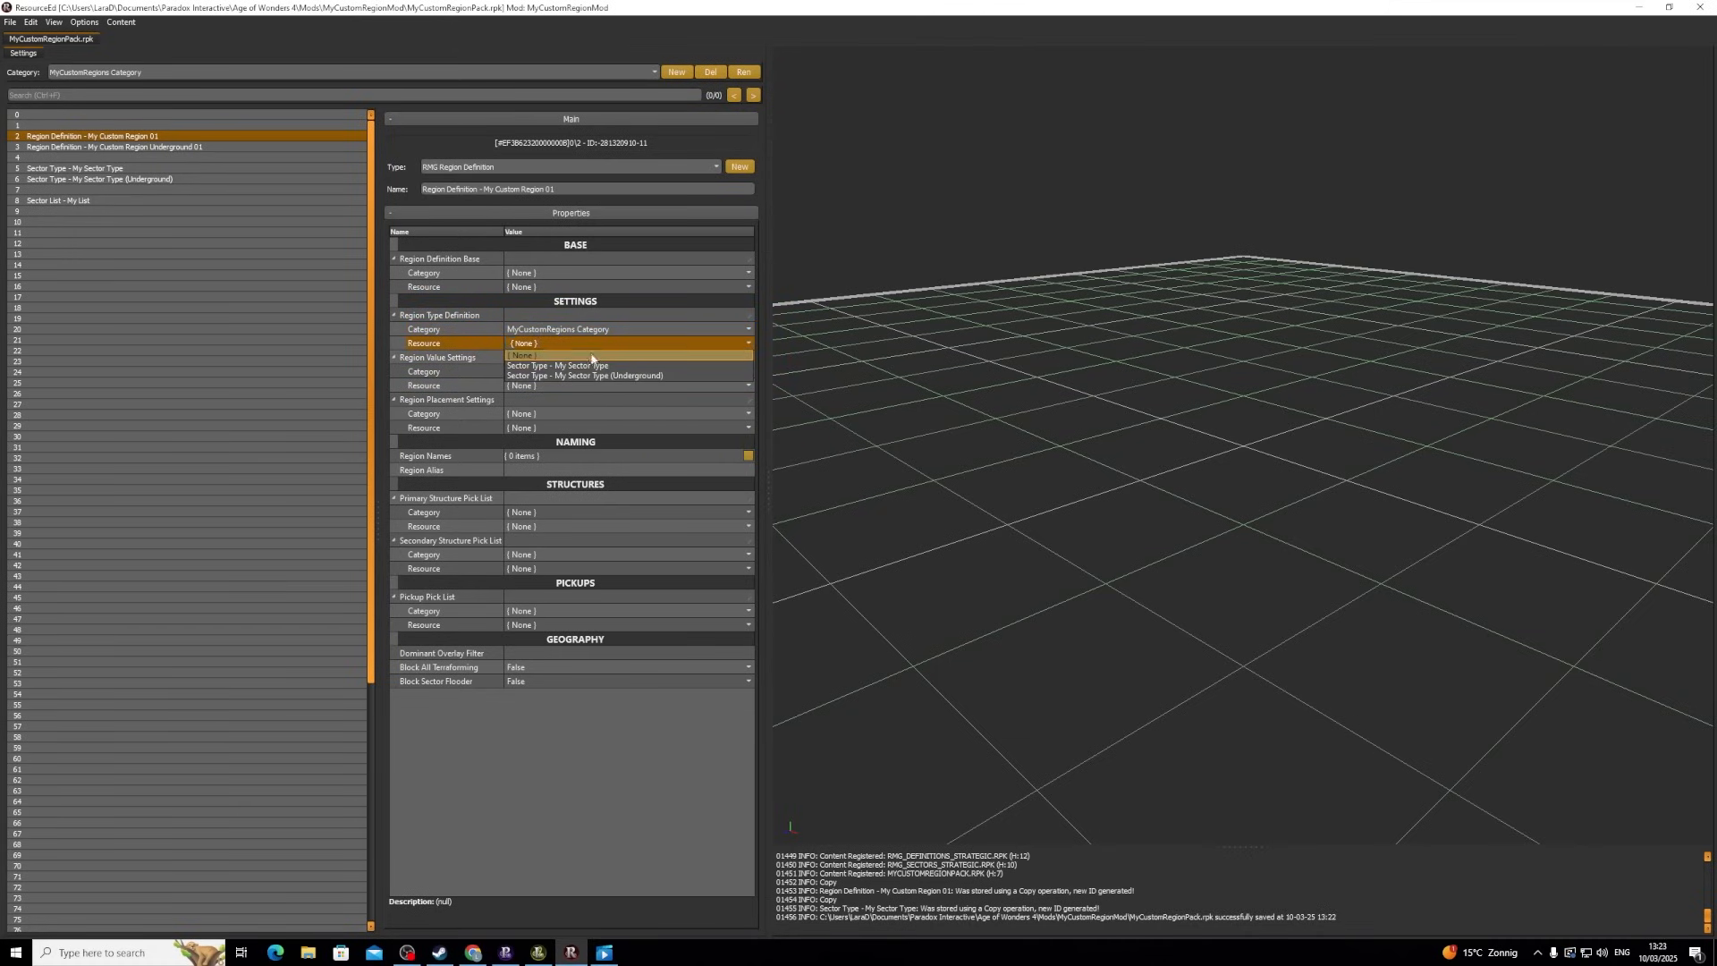
{"action": "left_click", "coordinate": [593, 366]}
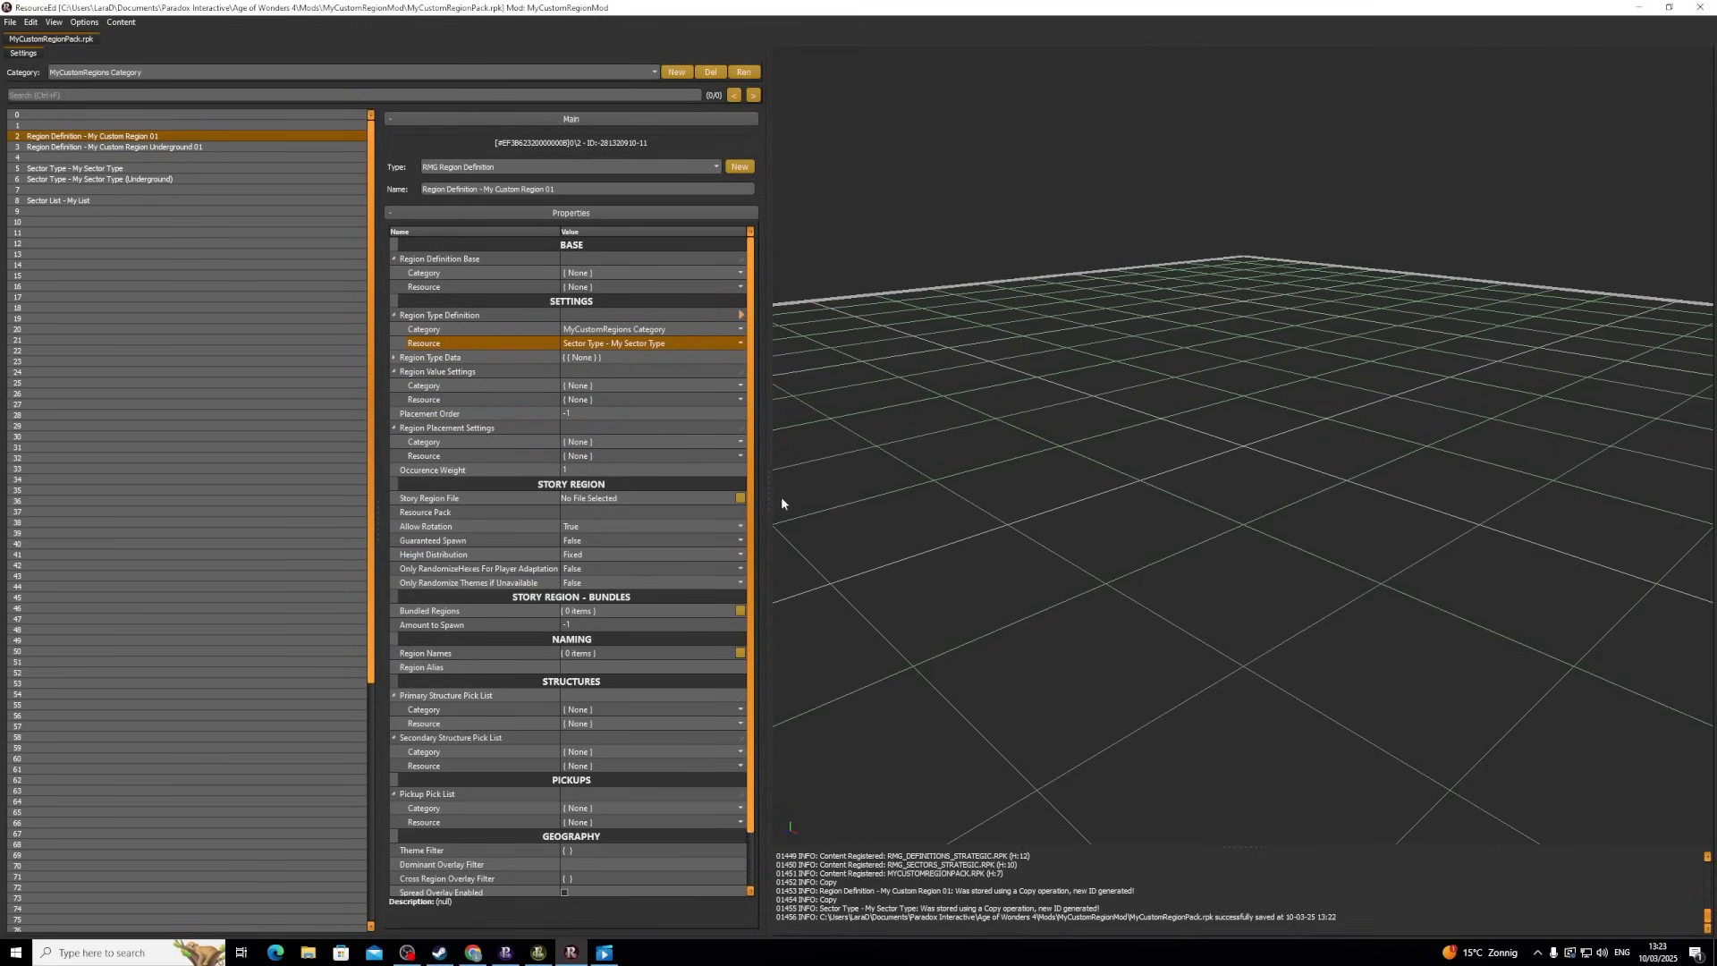
- Assign MYCUSTOMREGION_01.SRF as the Story Region File of My Custom Region 01 and save the resource pack
{"action": "left_click_drag", "start_coordinate": [769, 496], "coordinate": [866, 495]}
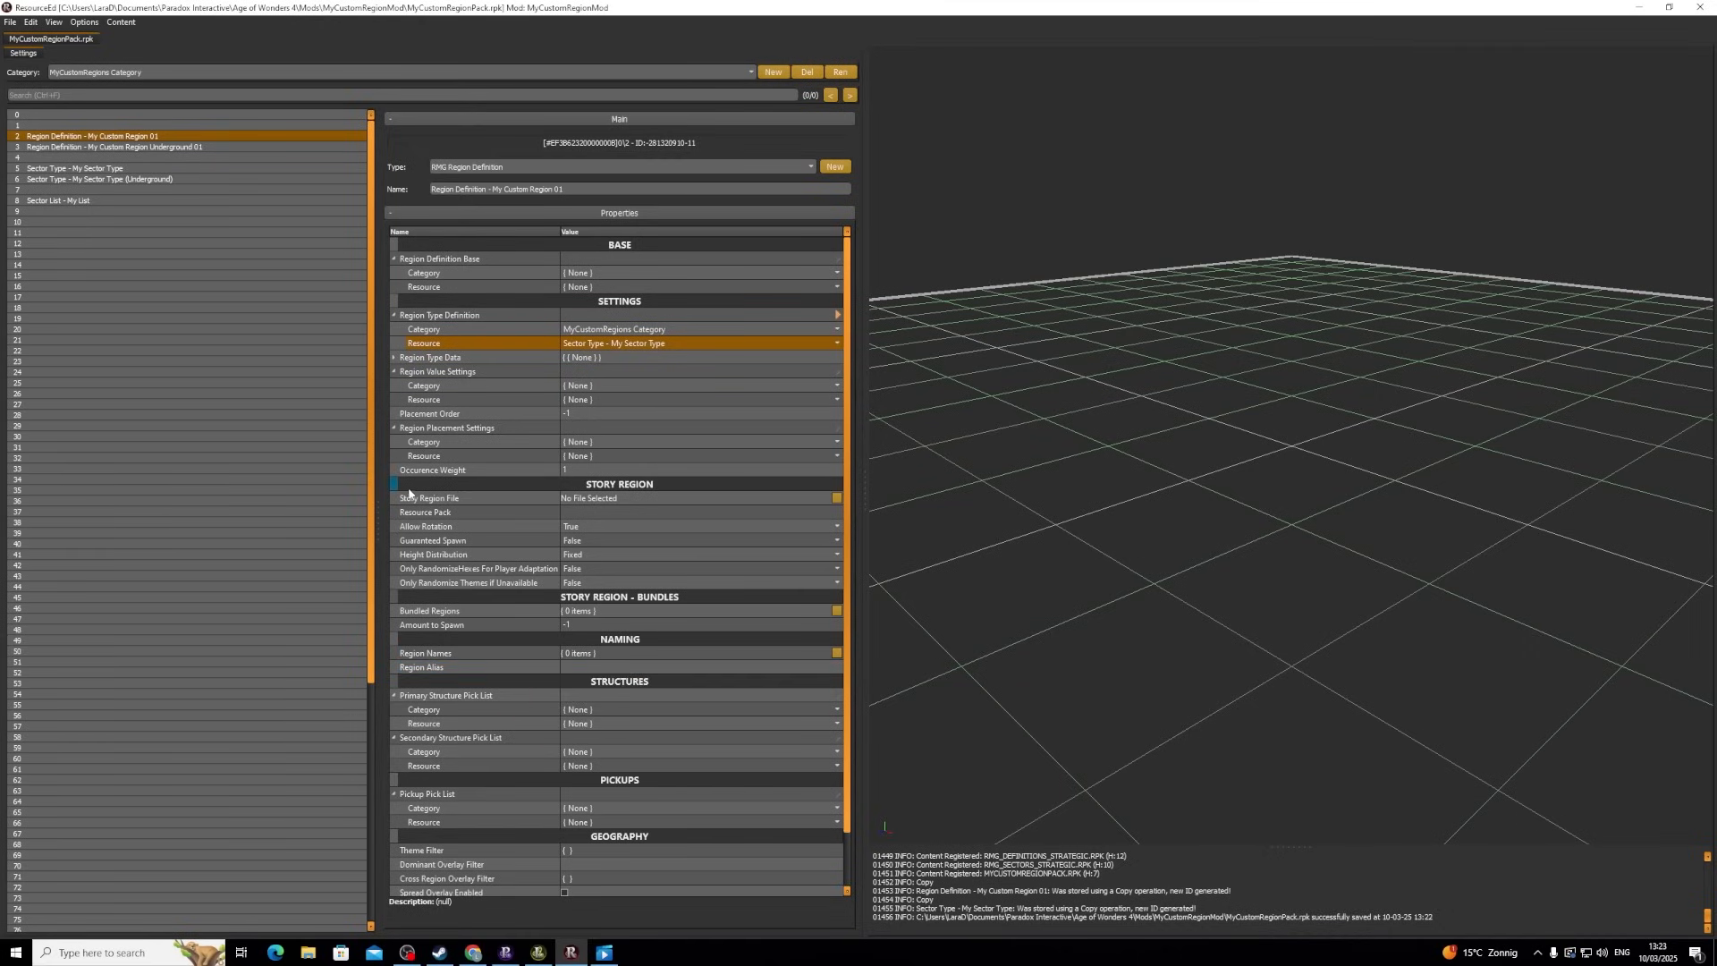
{"action": "left_click", "coordinate": [838, 498]}
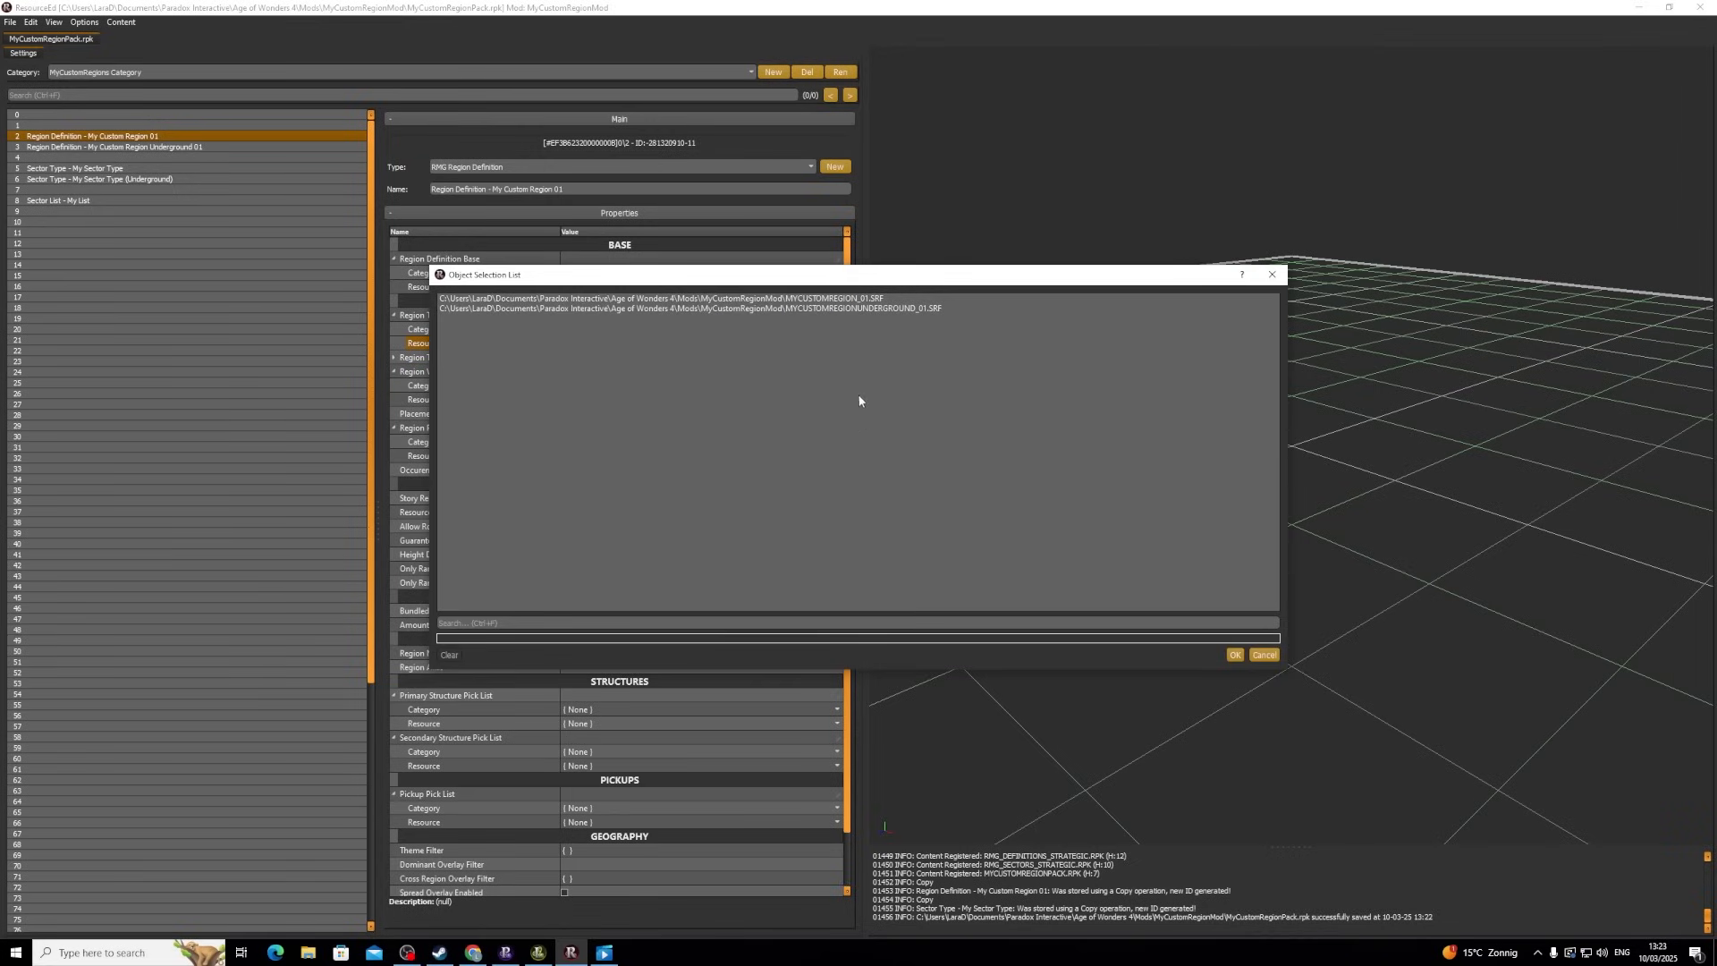
{"action": "left_click", "coordinate": [712, 300]}
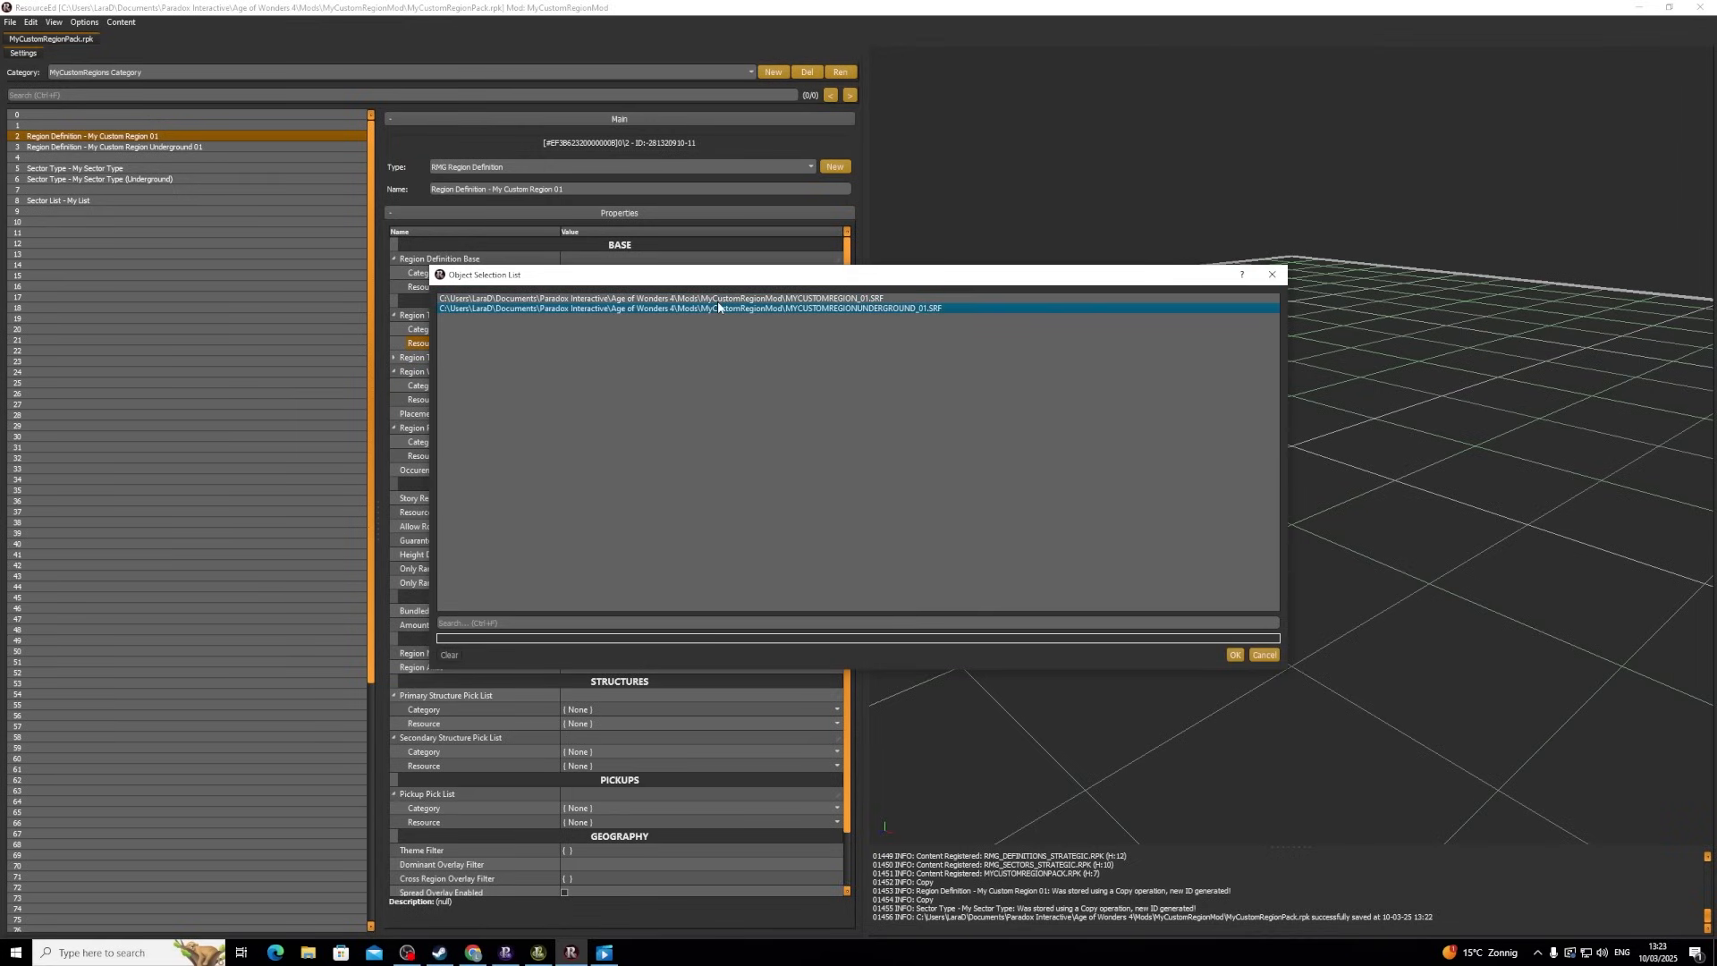
{"action": "left_click", "coordinate": [723, 299]}
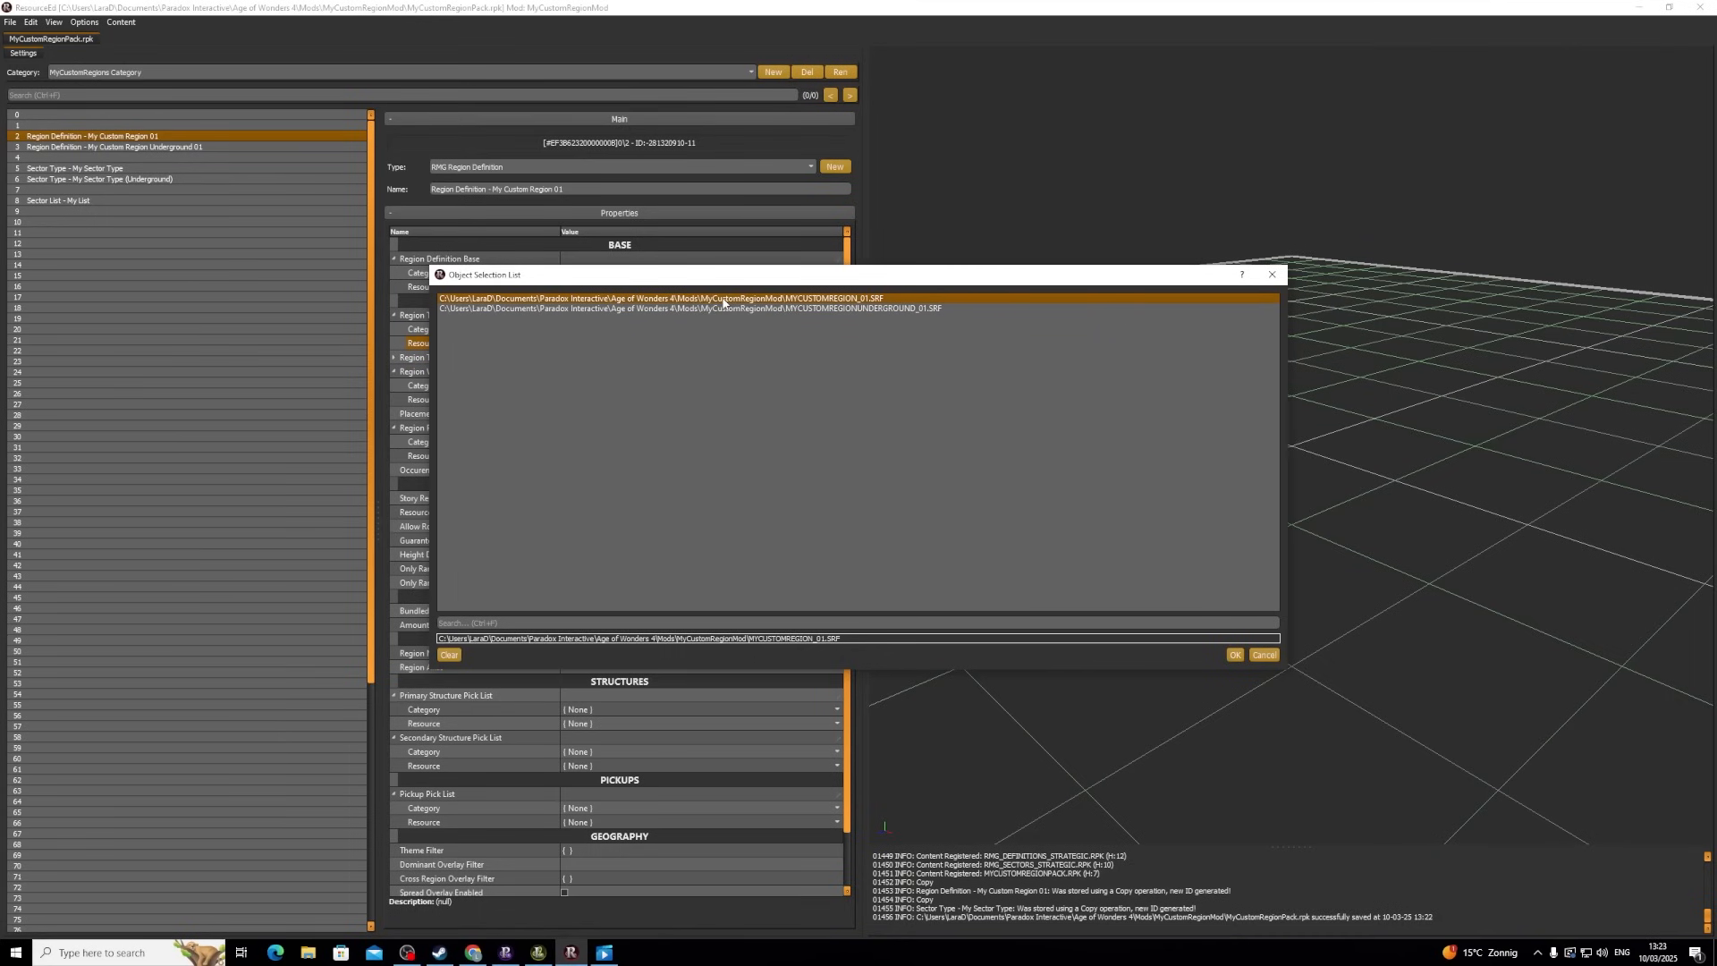
{"action": "left_click", "coordinate": [1235, 655]}
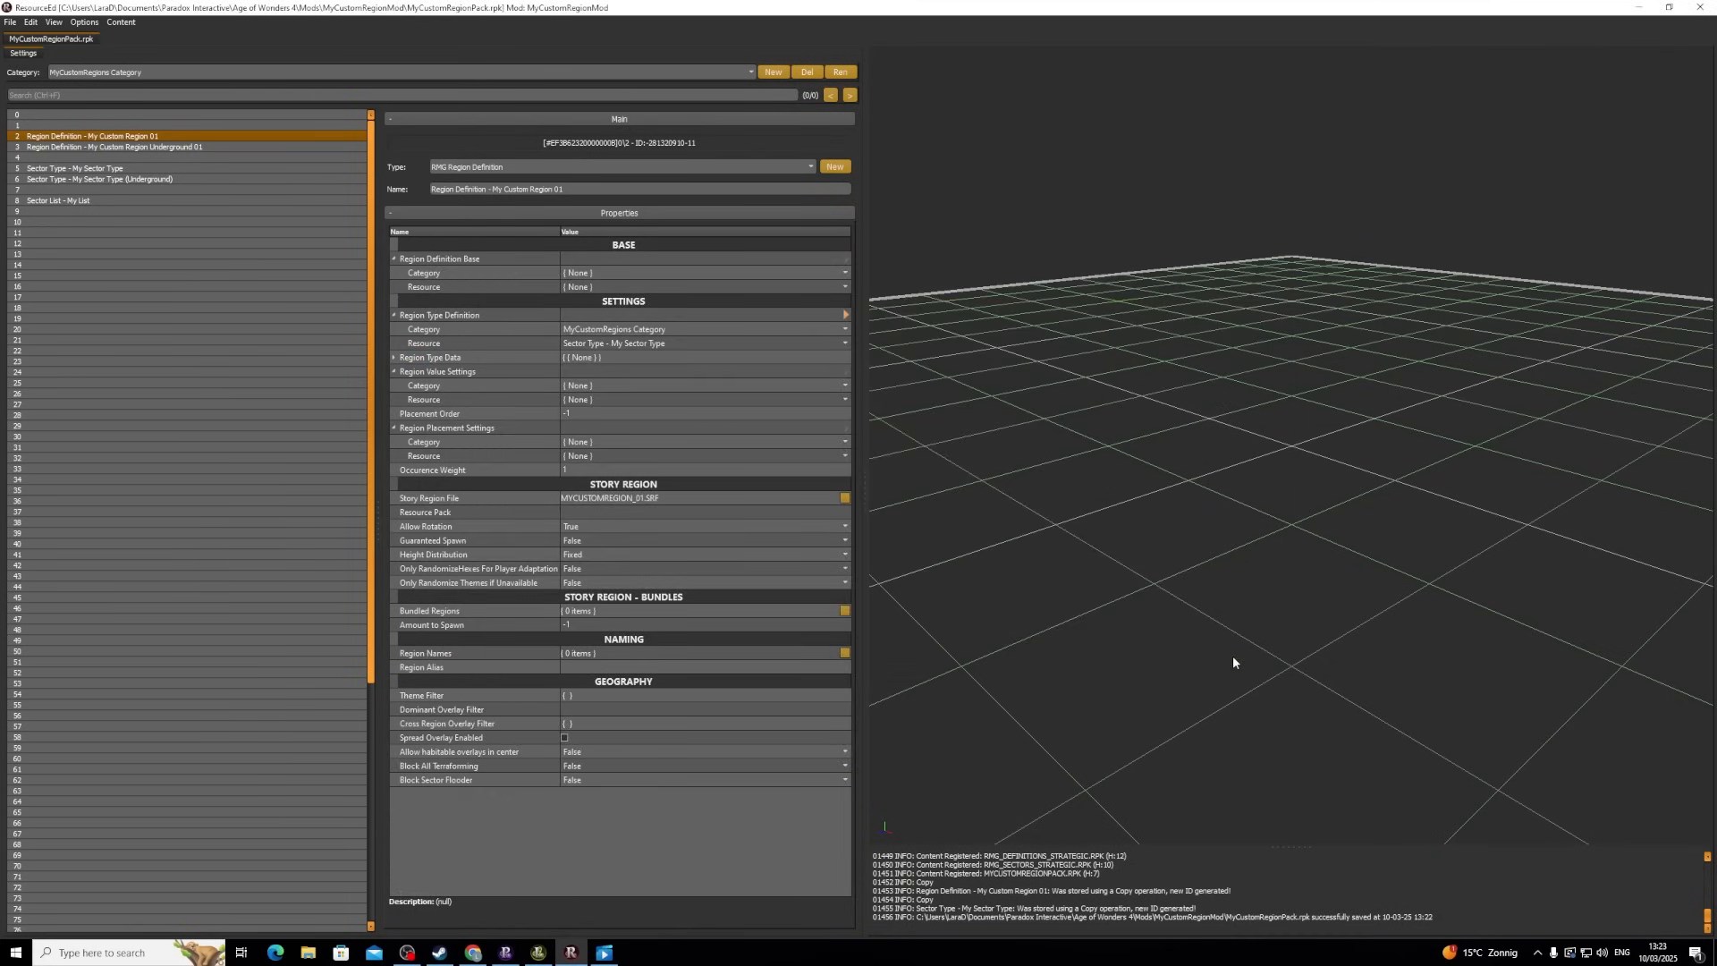
{"action": "left_click", "coordinate": [10, 22]}
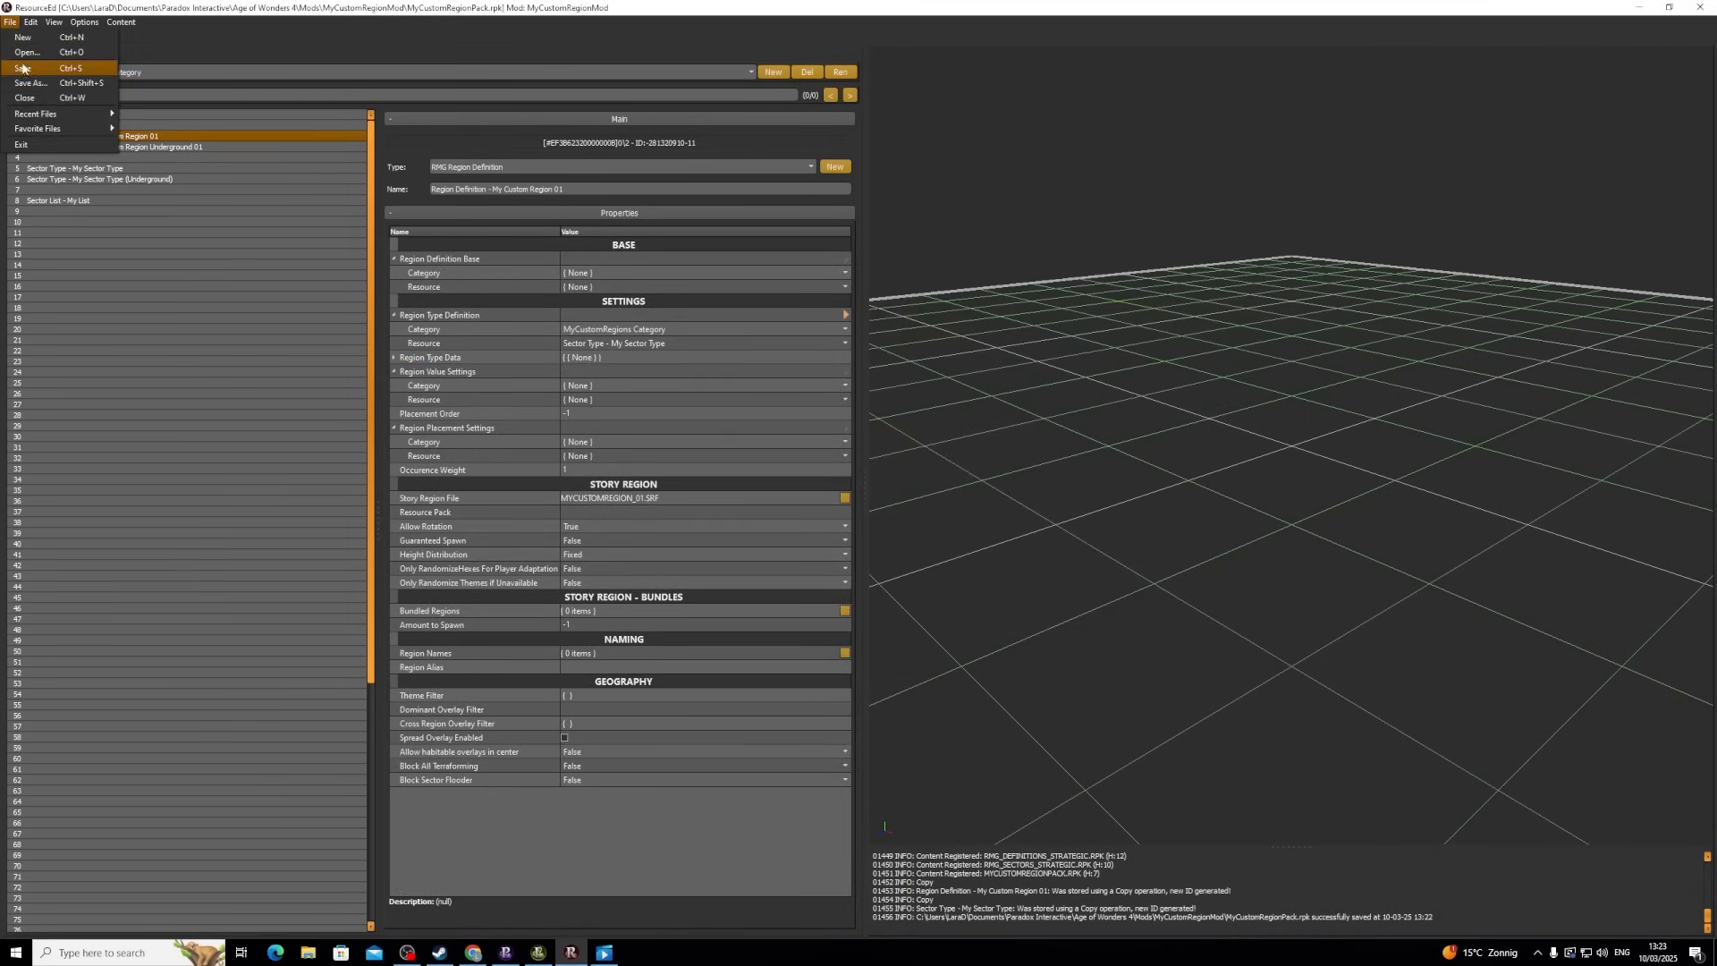
{"action": "left_click", "coordinate": [27, 70]}
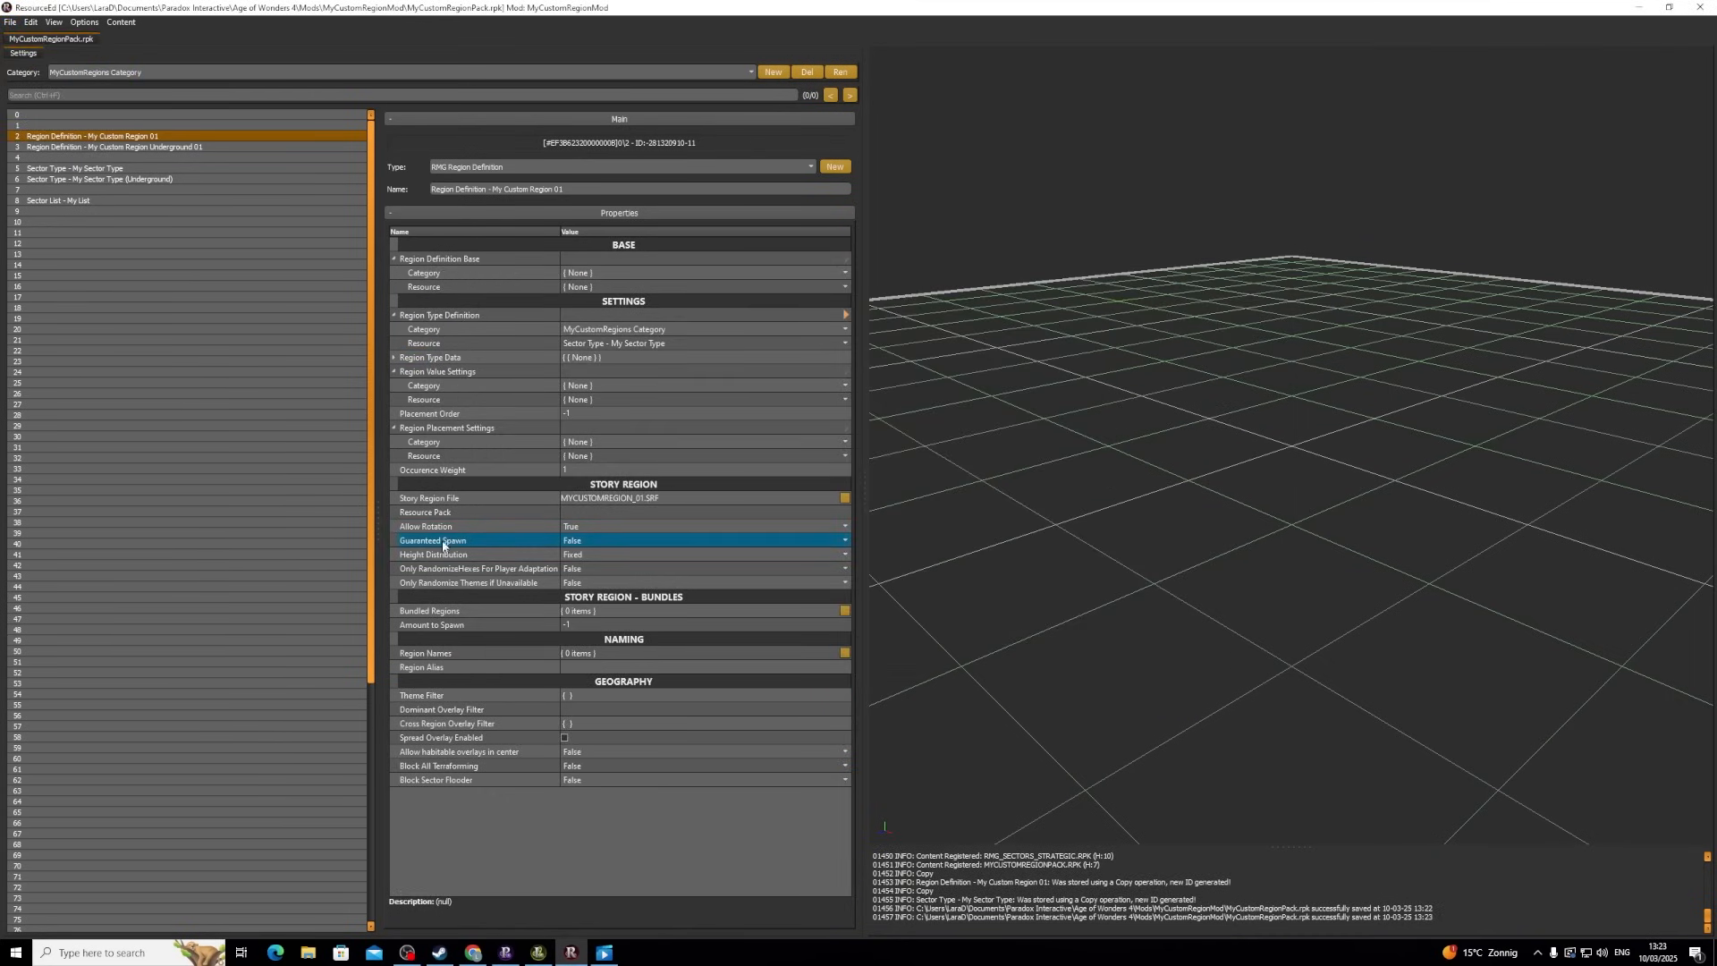
- Set Guaranteed Spawn to True for the region definition My Custom Region 01
{"action": "left_click", "coordinate": [569, 541]}
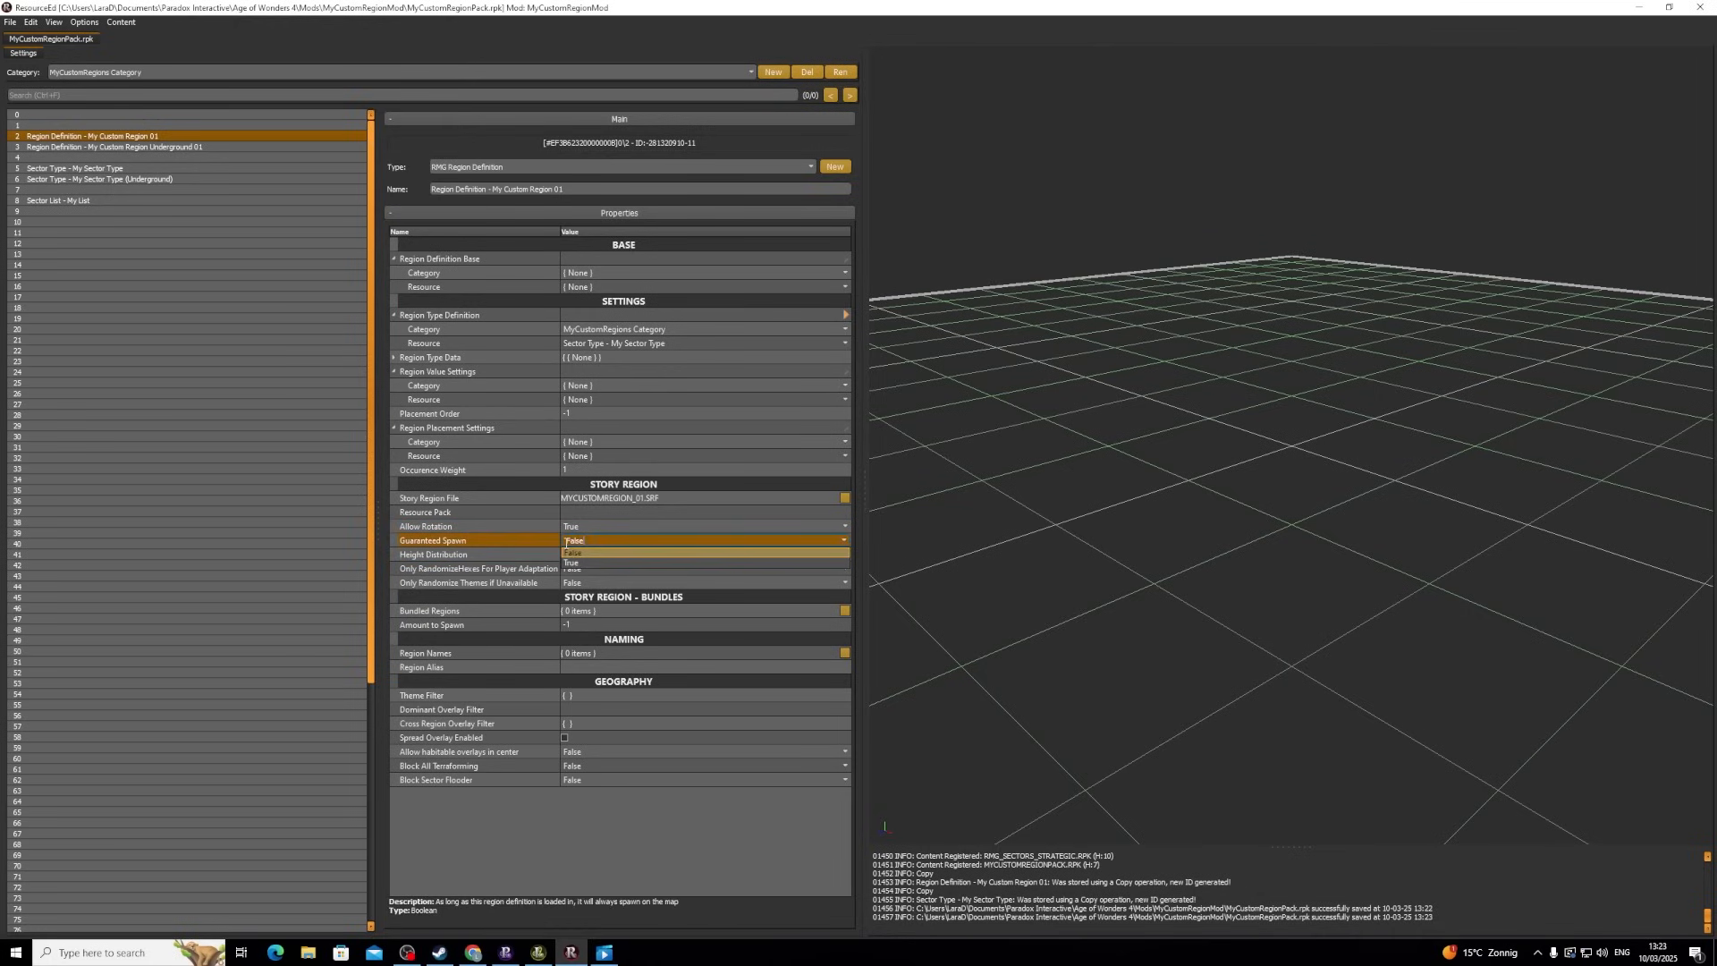
{"action": "left_click", "coordinate": [576, 561]}
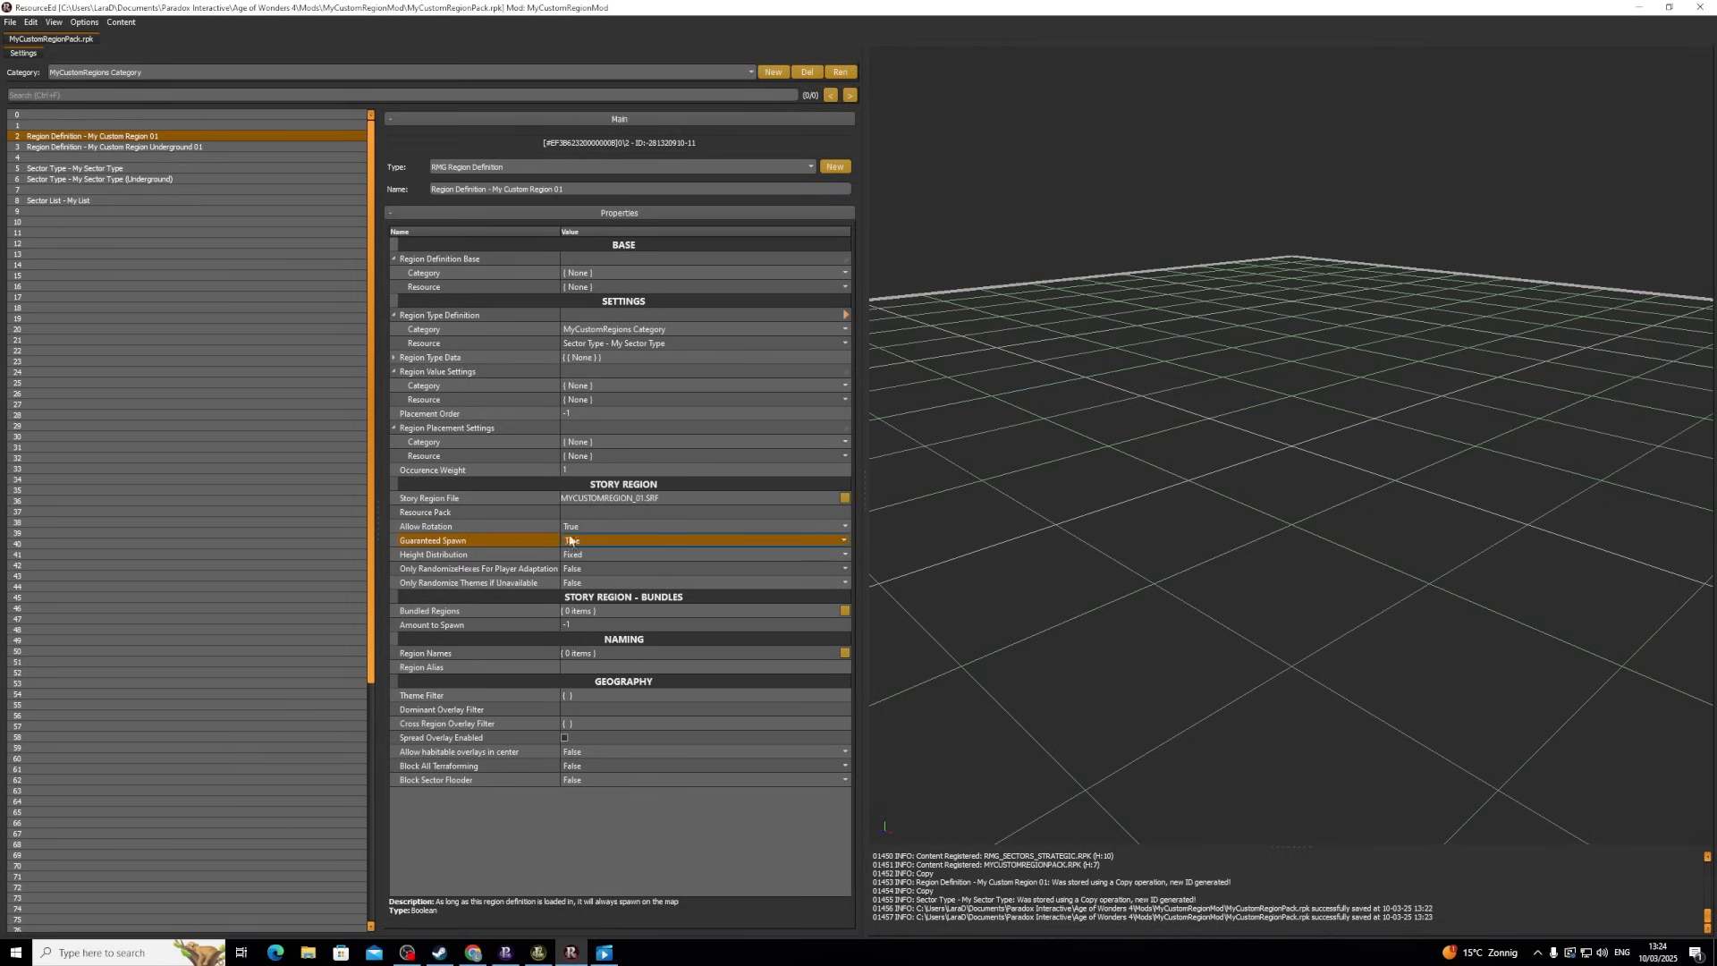
{"action": "mouse_move", "coordinate": [452, 473]}
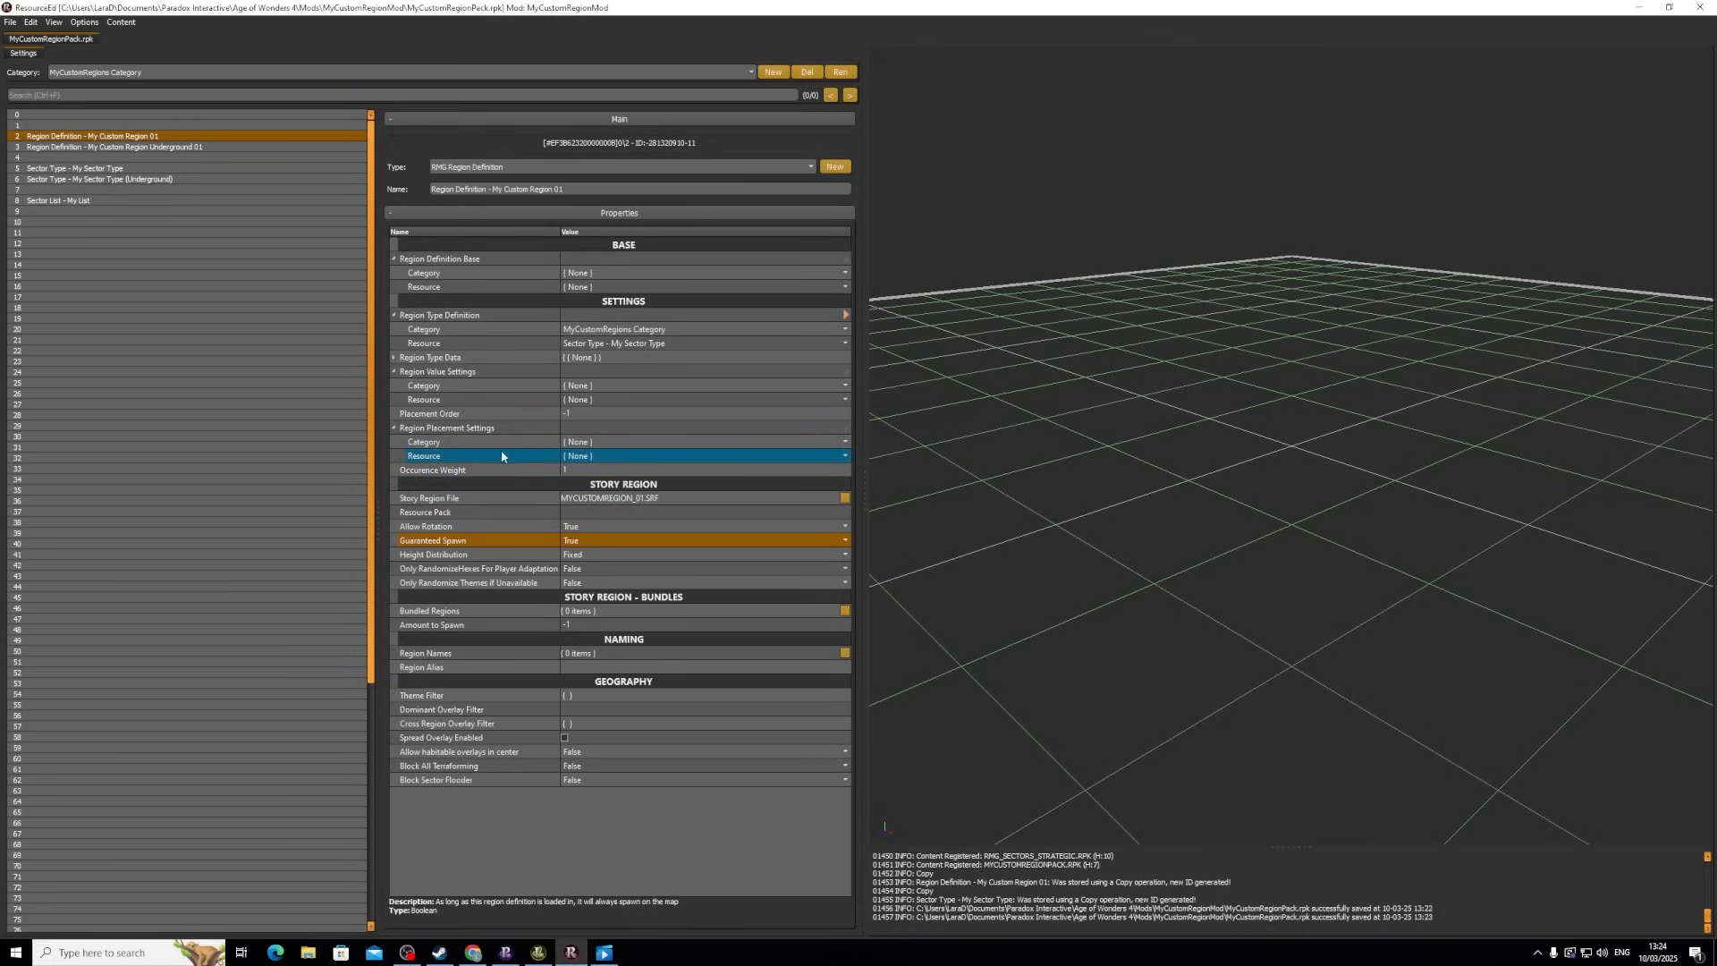
- Set My Custom Region Underground 01's Region Type Definition to "Sector Type - My Sector Type (Underground)" from MyCustomRegions Category
{"action": "left_click", "coordinate": [105, 148]}
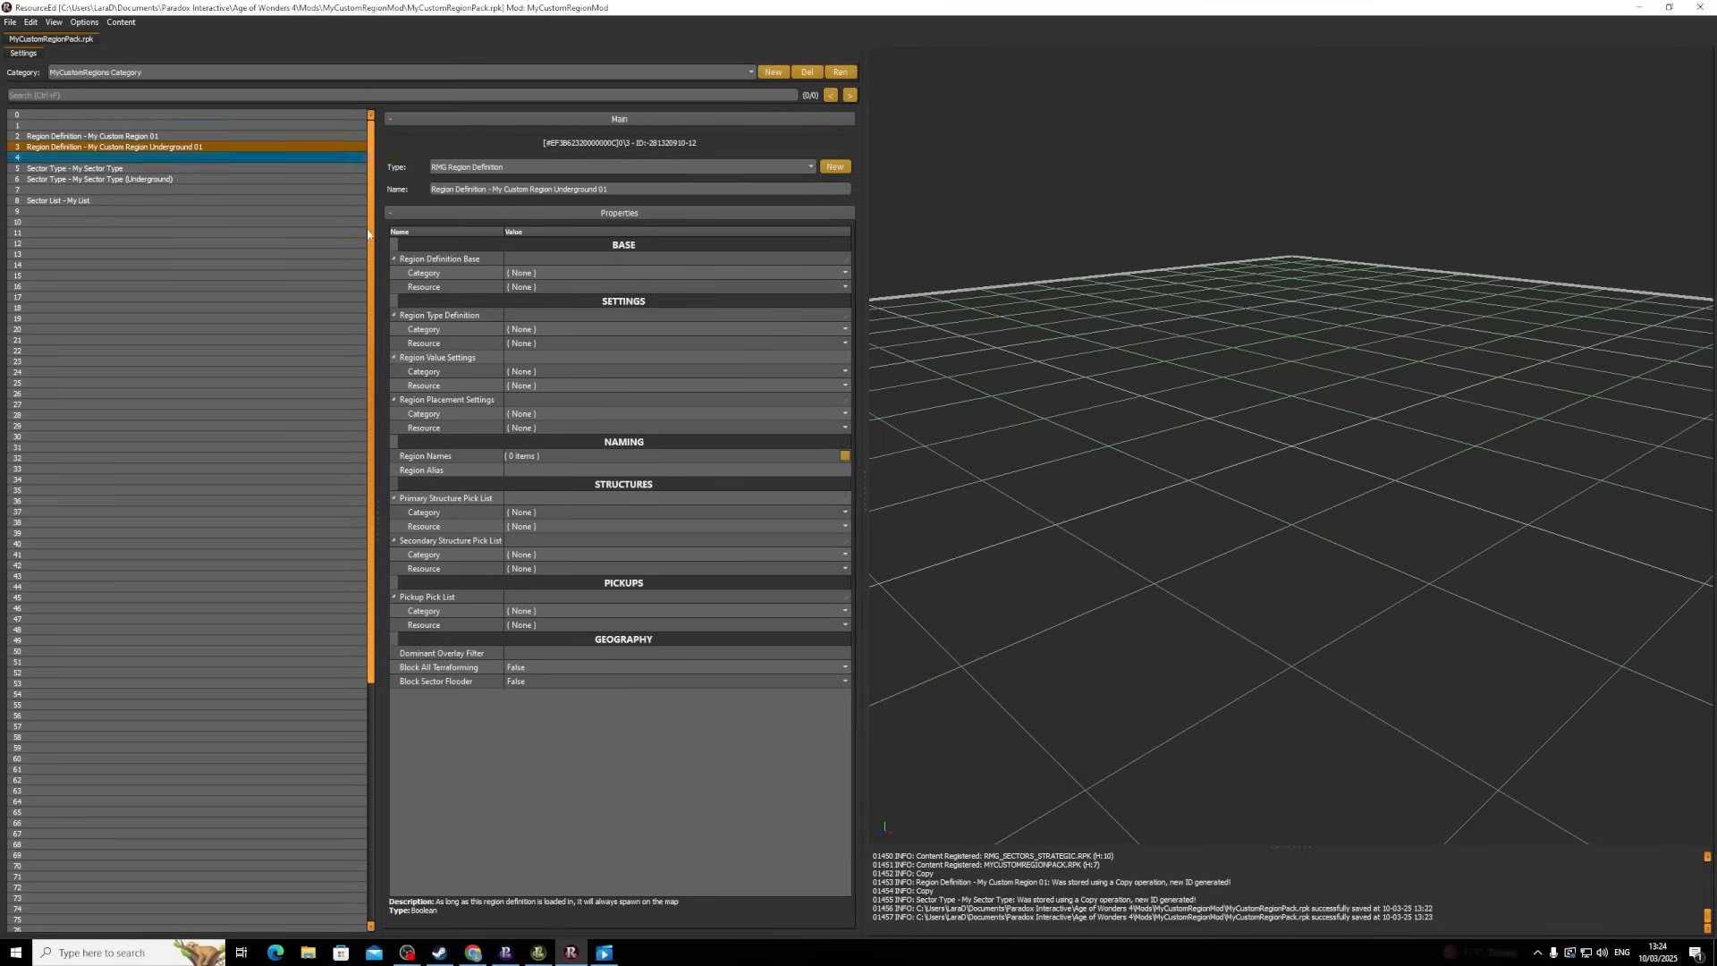
{"action": "left_click", "coordinate": [545, 329]}
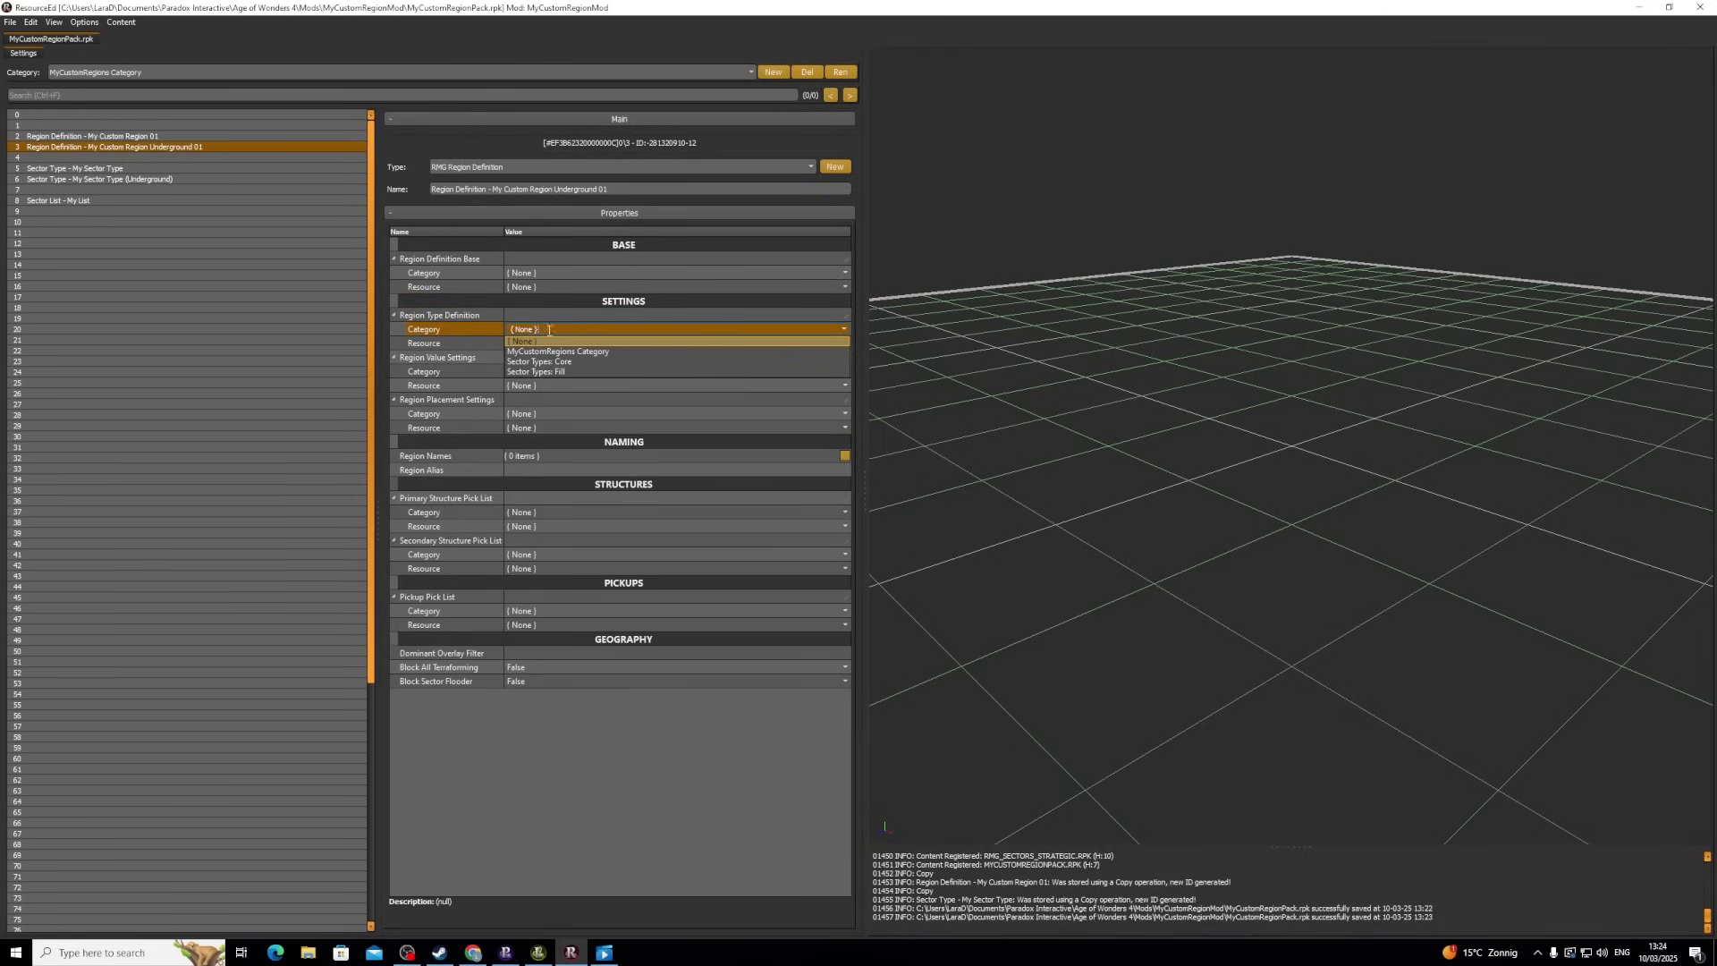
{"action": "left_click", "coordinate": [562, 357]}
{"action": "left_click", "coordinate": [551, 342]}
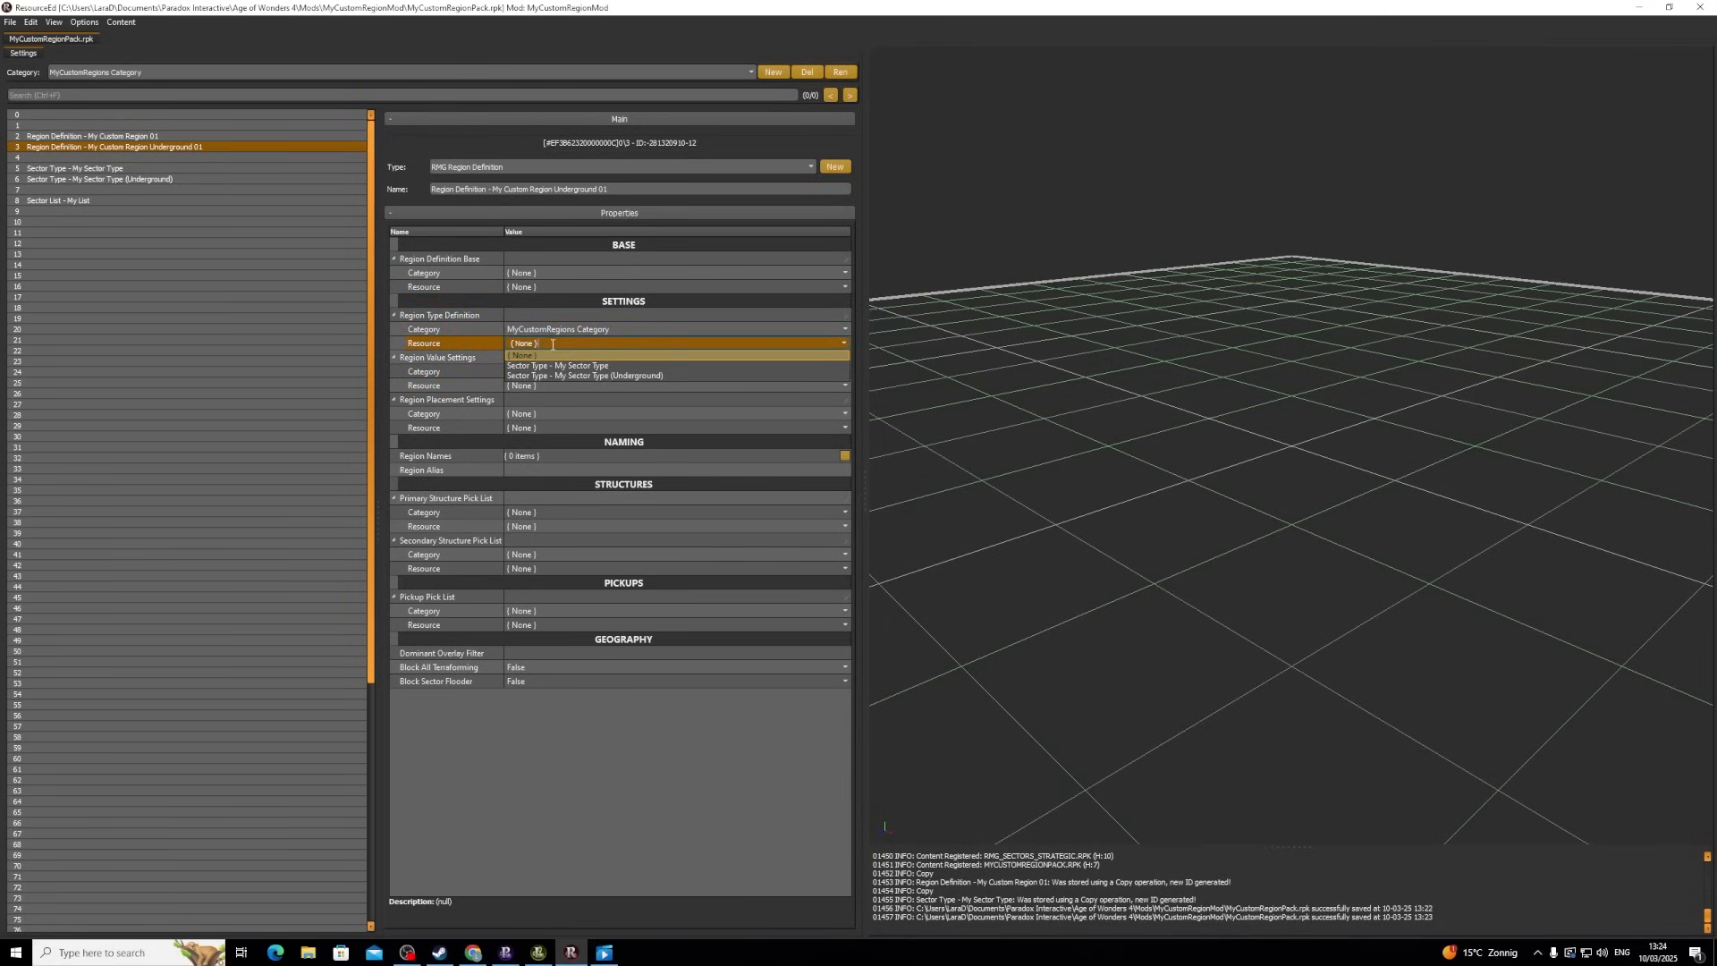
{"action": "left_click", "coordinate": [577, 376]}
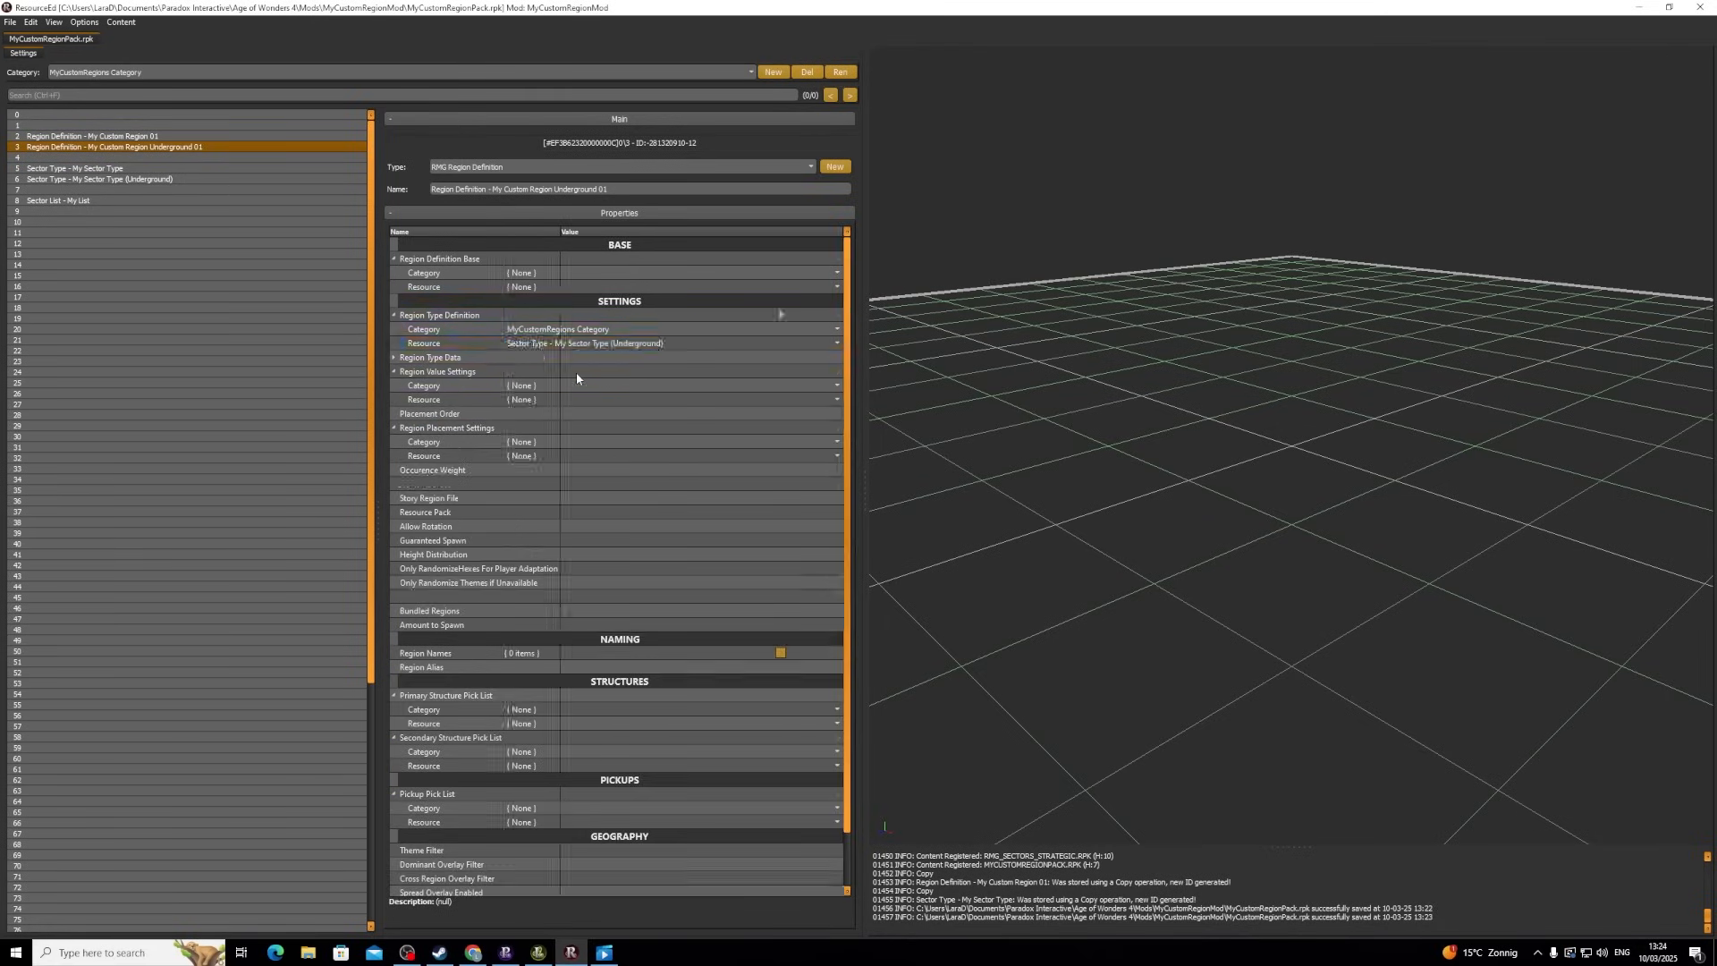
- Assign MYCUSTOMREGIONUNDERGROUND_01.SRF as the Story Region File of My Custom Region Underground 01
{"action": "left_click", "coordinate": [710, 501]}
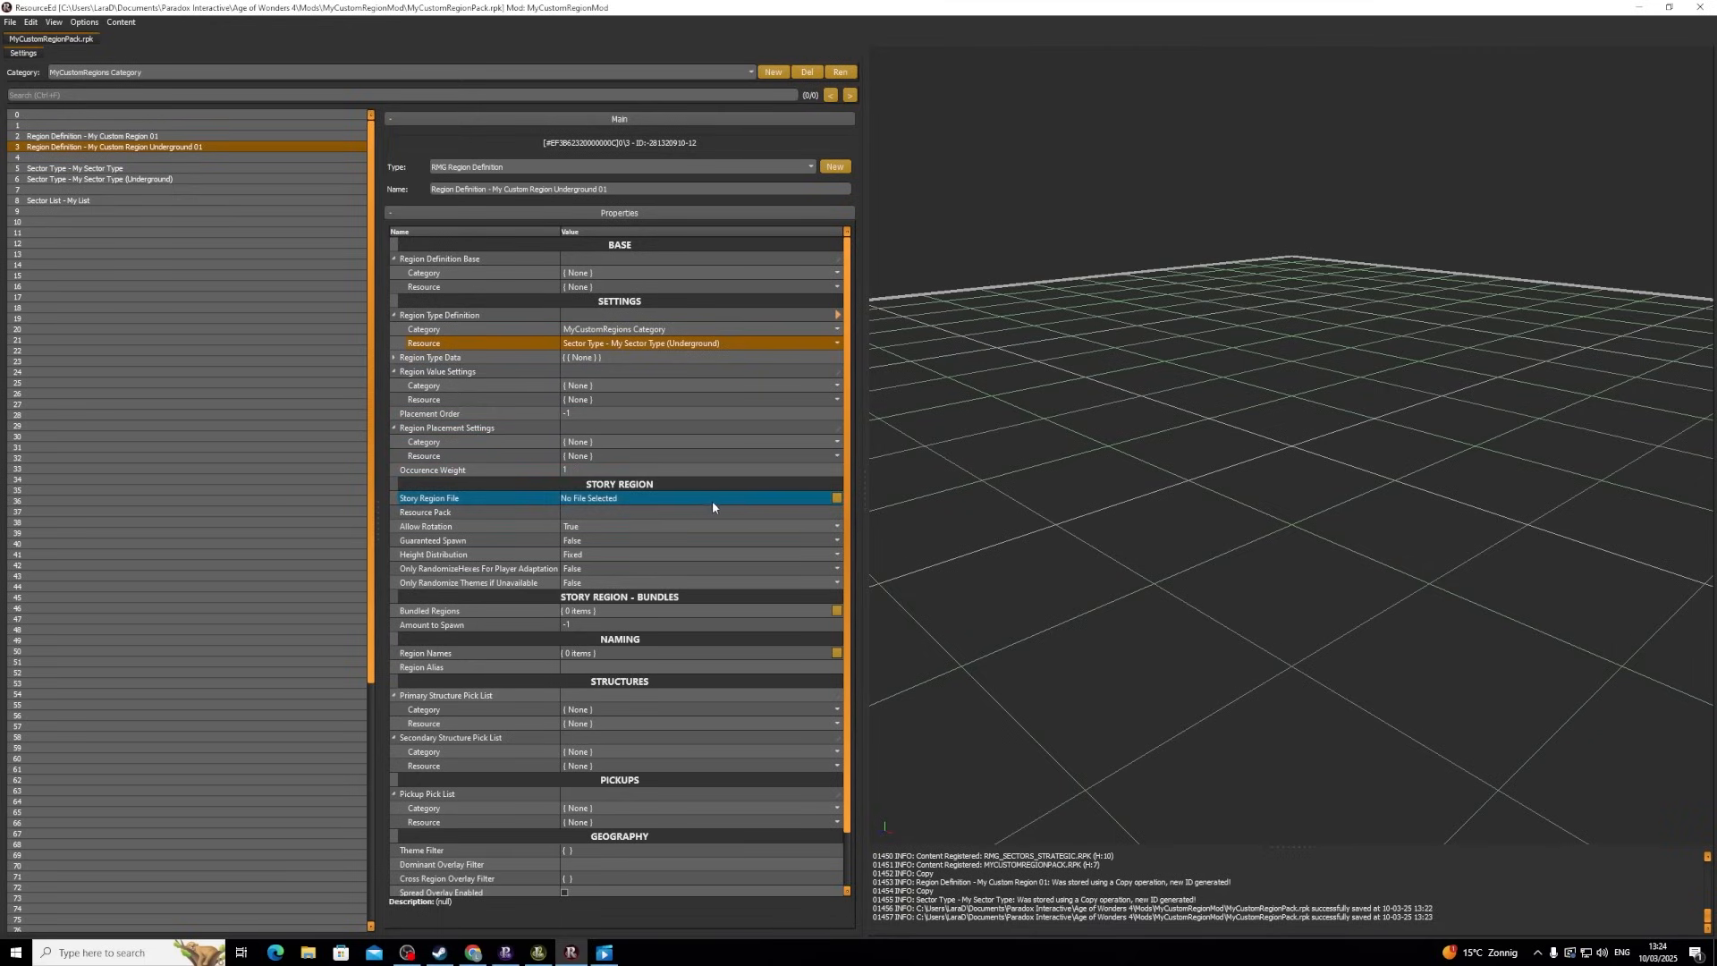
{"action": "left_click", "coordinate": [836, 498]}
{"action": "left_click", "coordinate": [777, 309]}
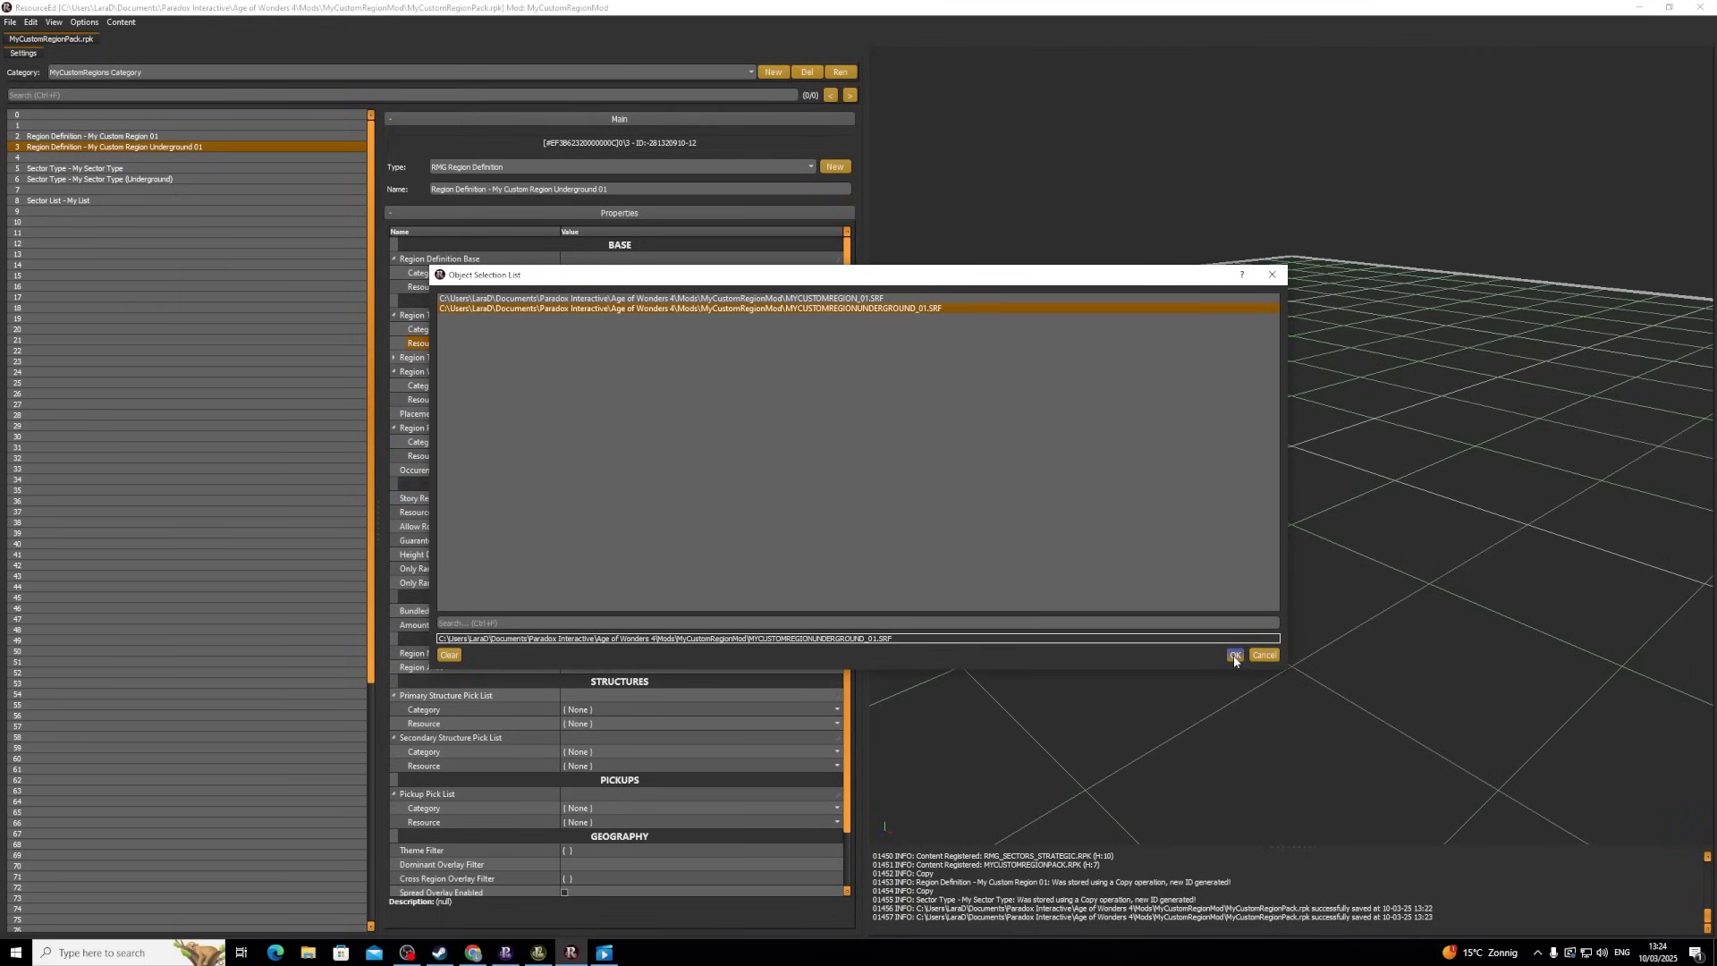
{"action": "left_click", "coordinate": [1234, 656]}
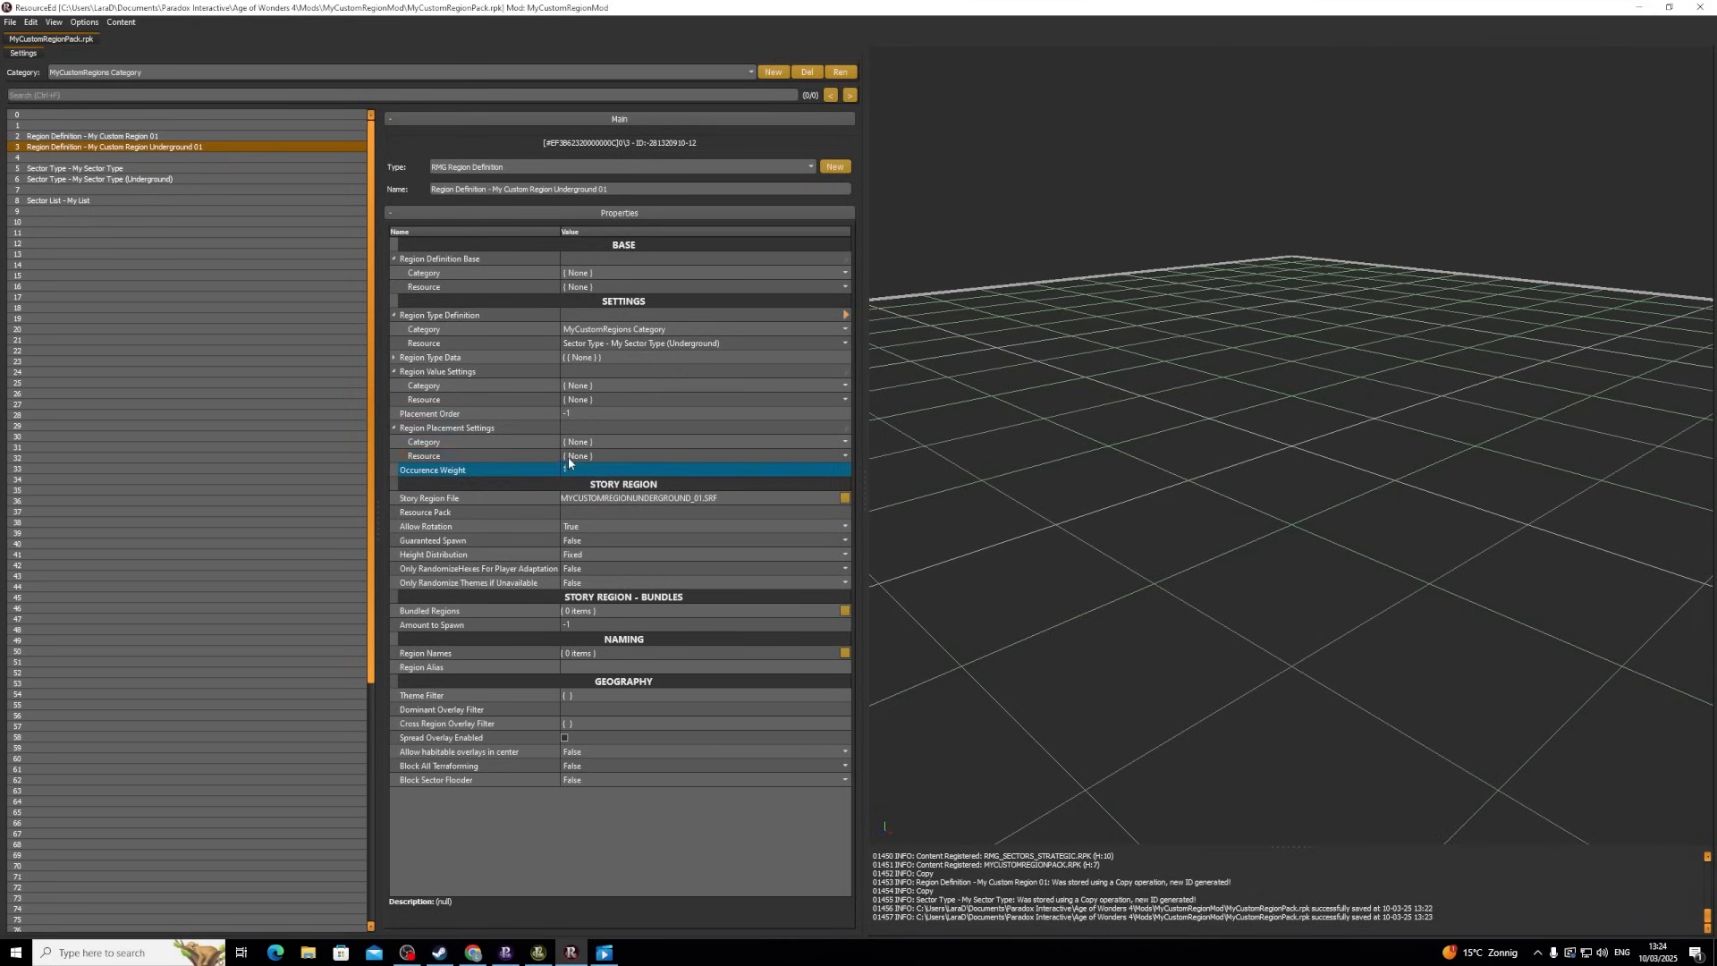
- Set Guaranteed Spawn to True for My Custom Region Underground 01 and save the resource pack
{"action": "left_click", "coordinate": [604, 540]}
{"action": "left_click", "coordinate": [594, 561]}
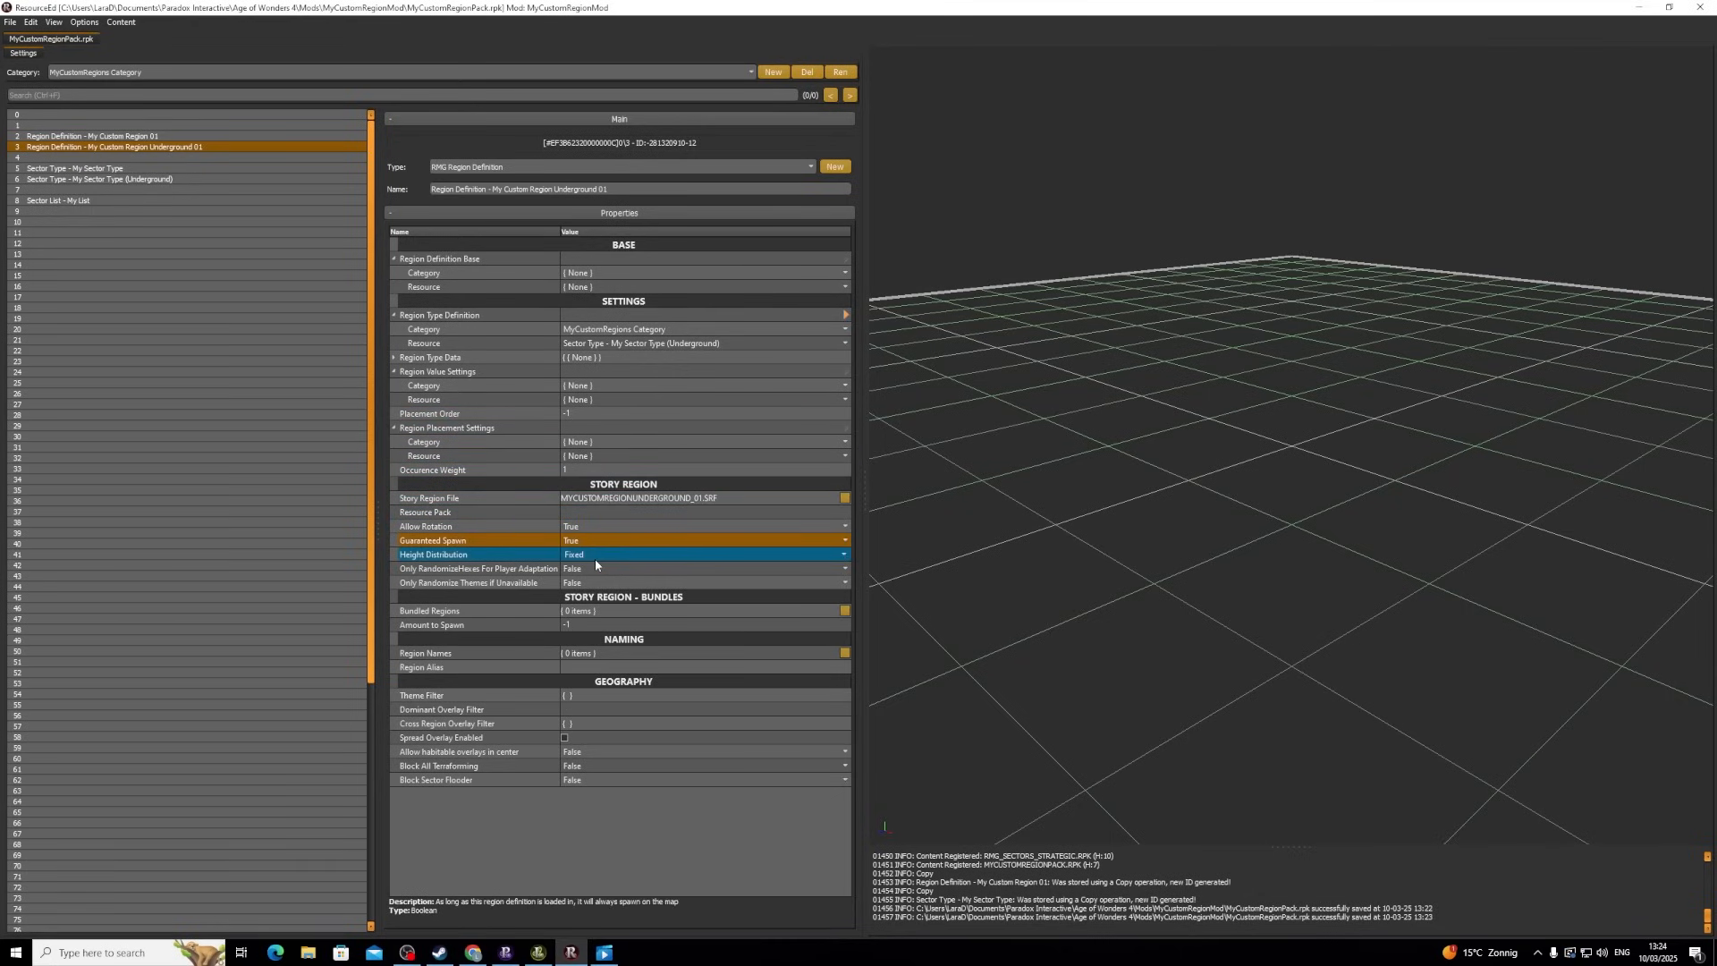
{"action": "left_click", "coordinate": [3, 21]}
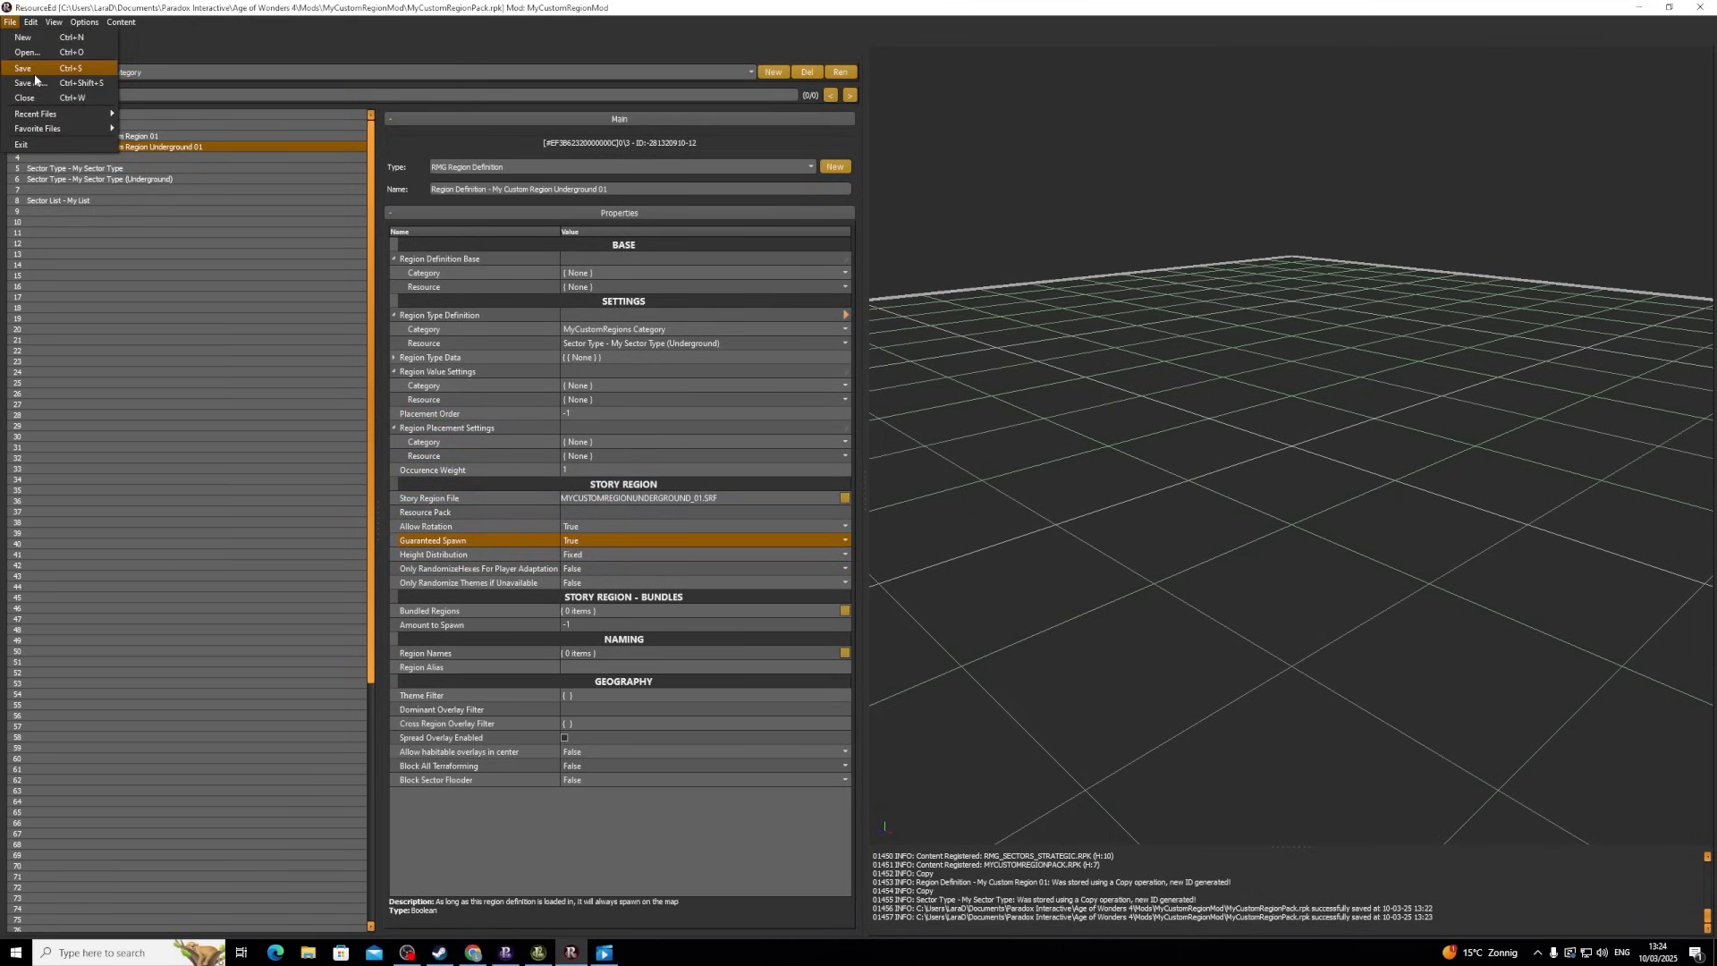
{"action": "left_click", "coordinate": [30, 79]}
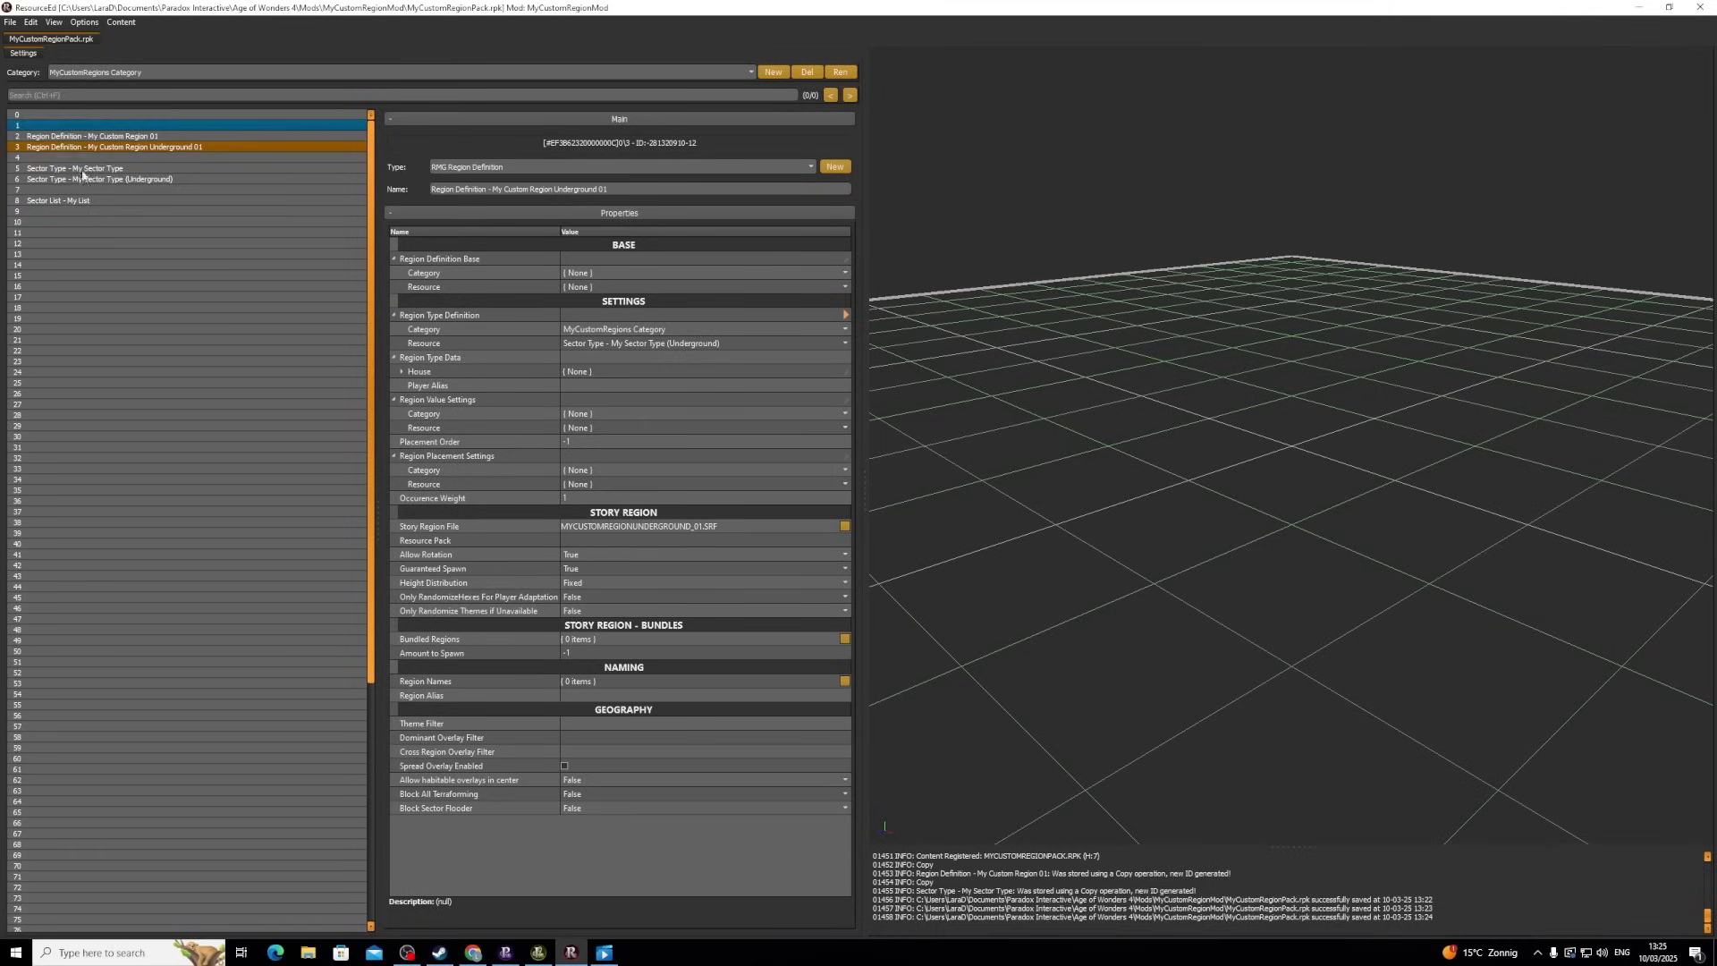
- Add My Custom Region 01 and My Custom Region Underground 01 to the Include List of "Sector List - My List" and save the resource pack
{"action": "left_click", "coordinate": [150, 201]}
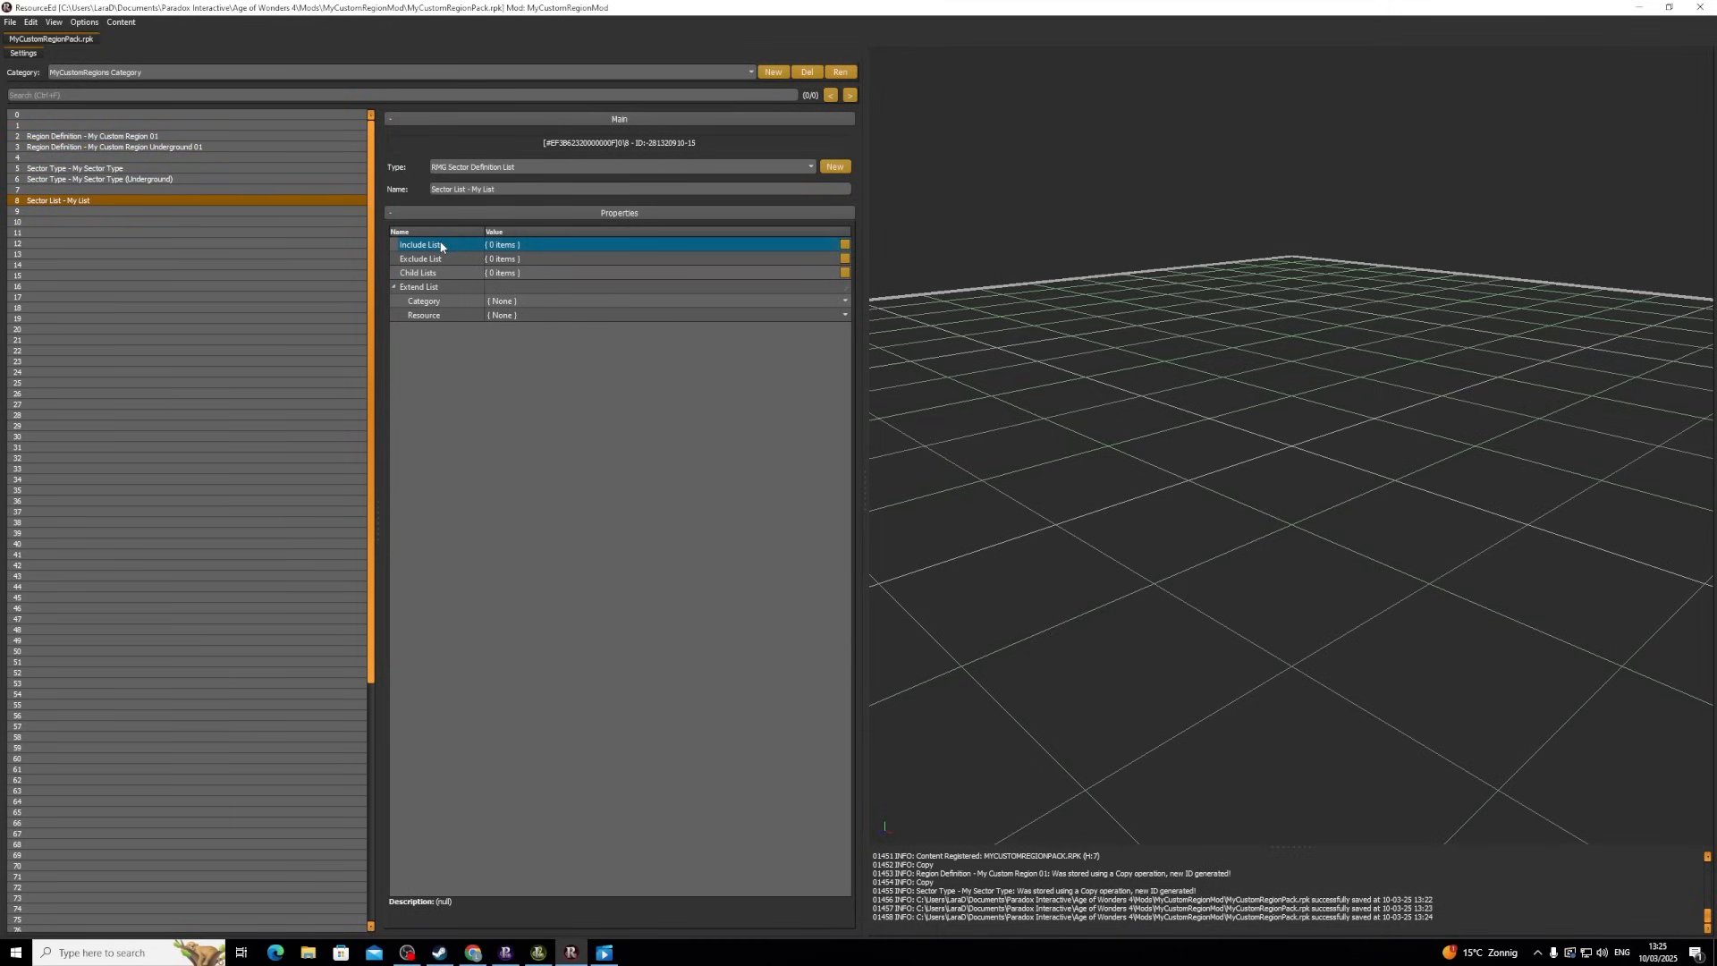
{"action": "left_click", "coordinate": [846, 244]}
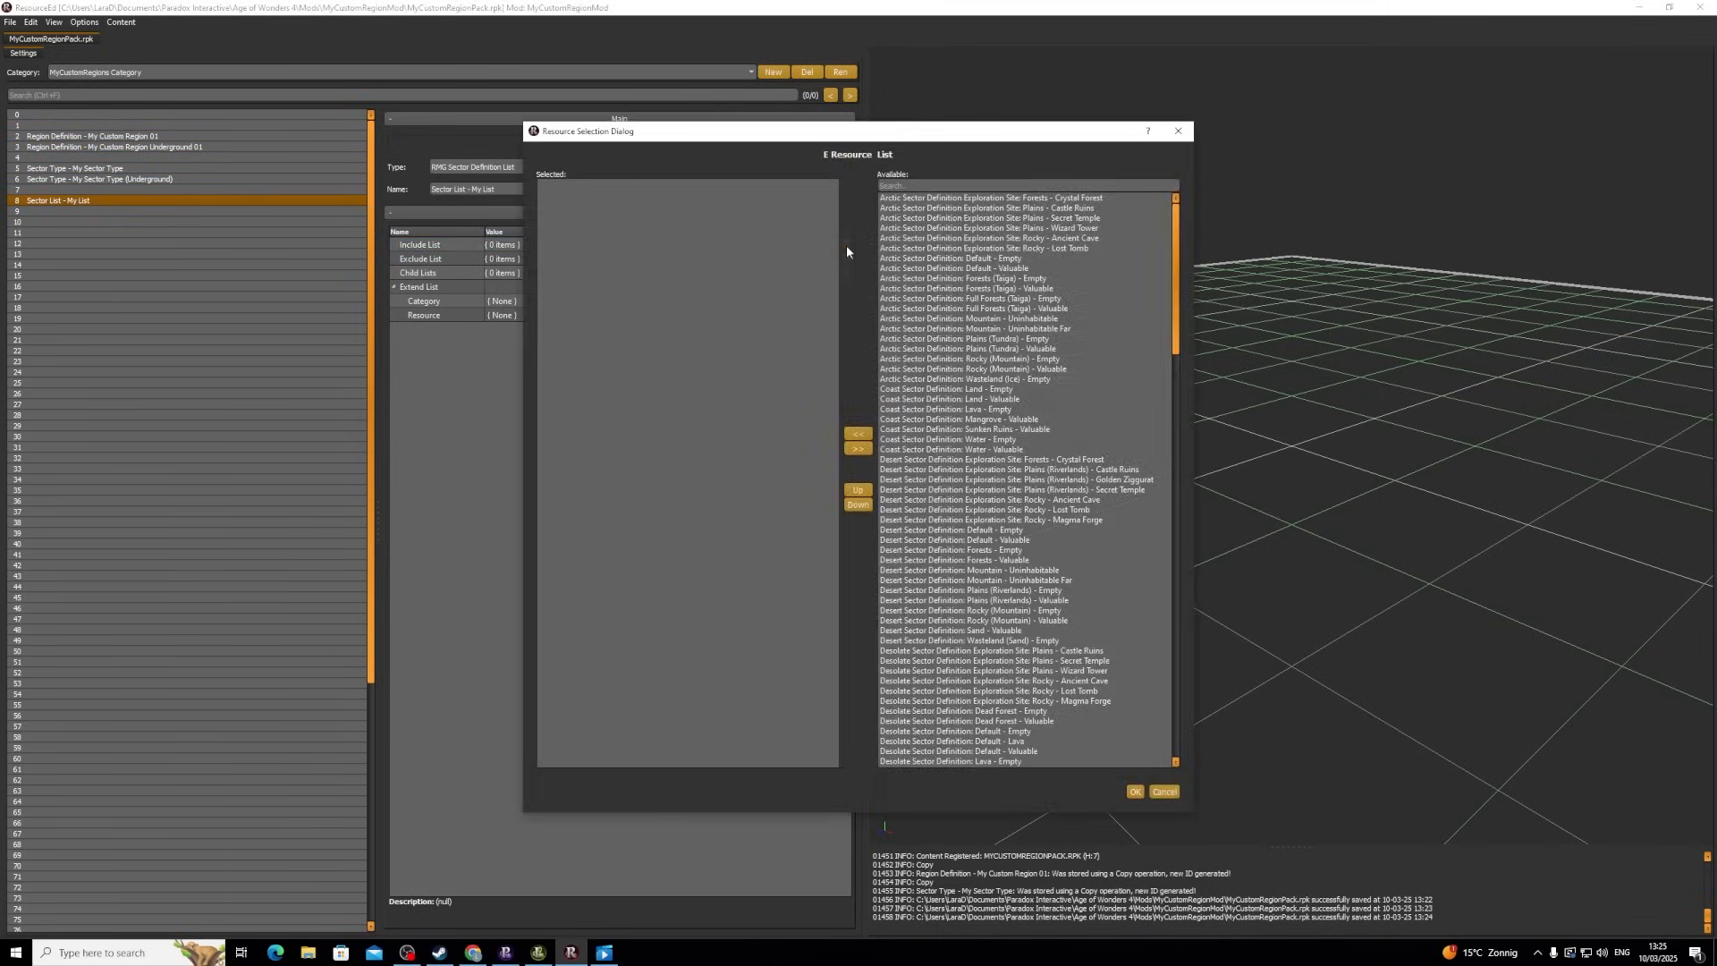
{"action": "left_click", "coordinate": [901, 185]}
{"action": "type", "text": "my cu"}
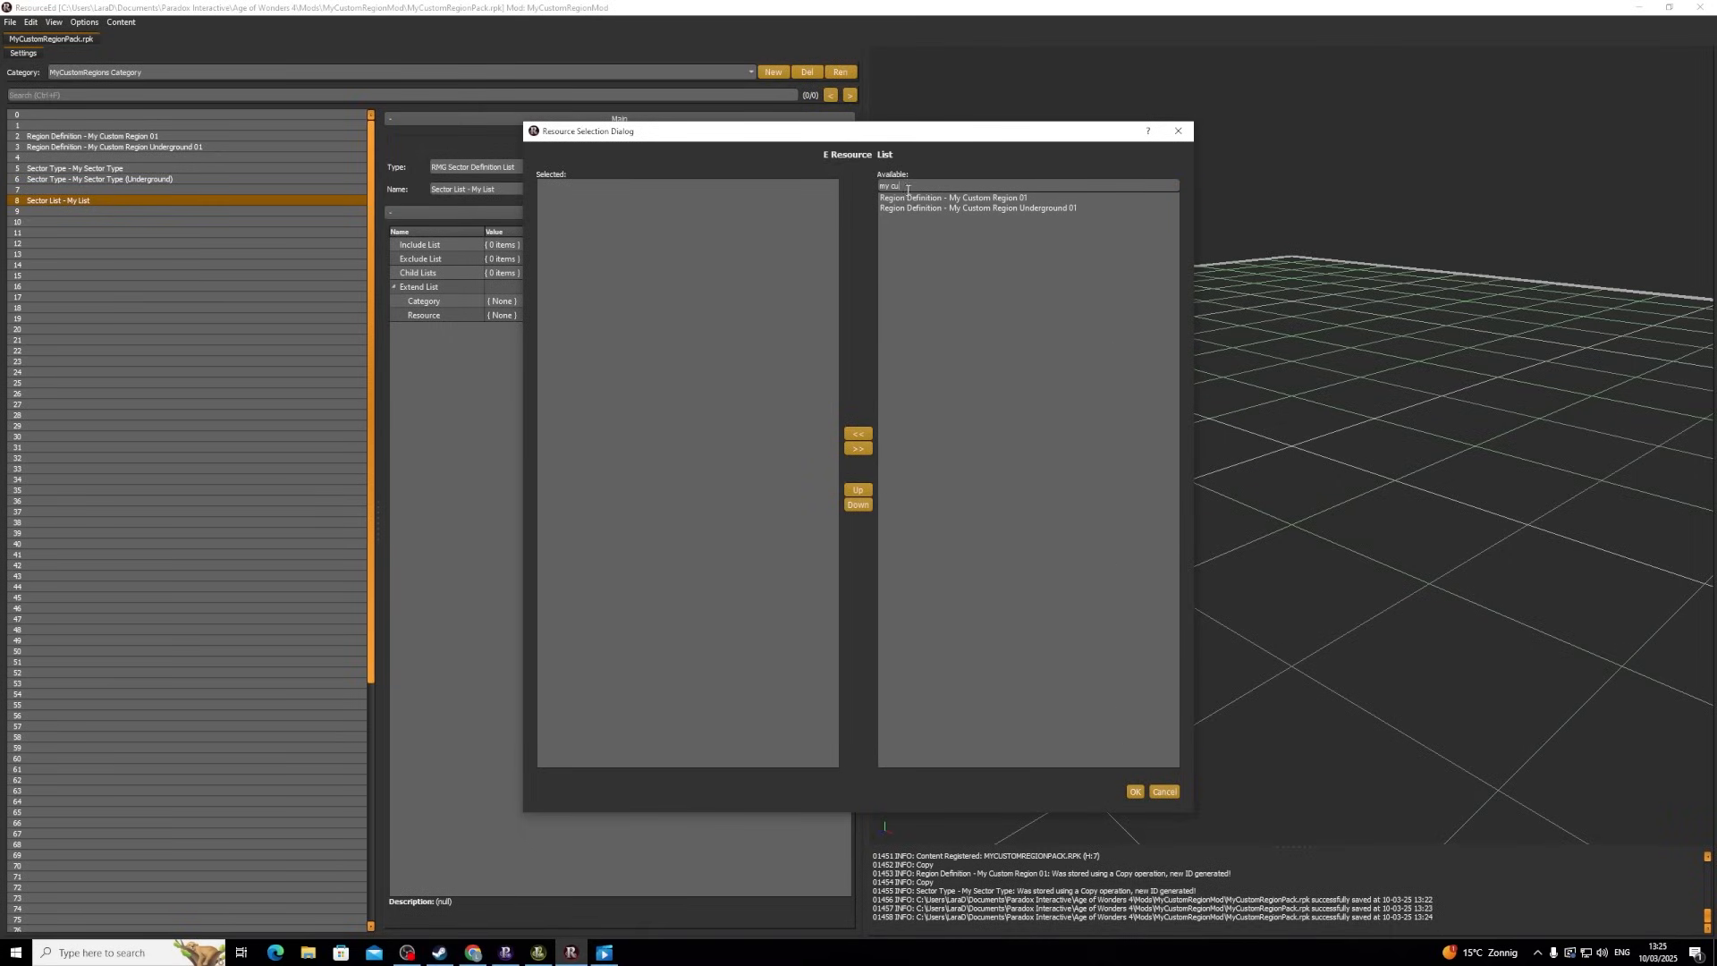
{"action": "left_click", "coordinate": [921, 199]}
{"action": "left_click", "coordinate": [906, 199]}
{"action": "double_click", "coordinate": [905, 200]}
{"action": "left_click", "coordinate": [958, 206]}
{"action": "double_click", "coordinate": [957, 206]}
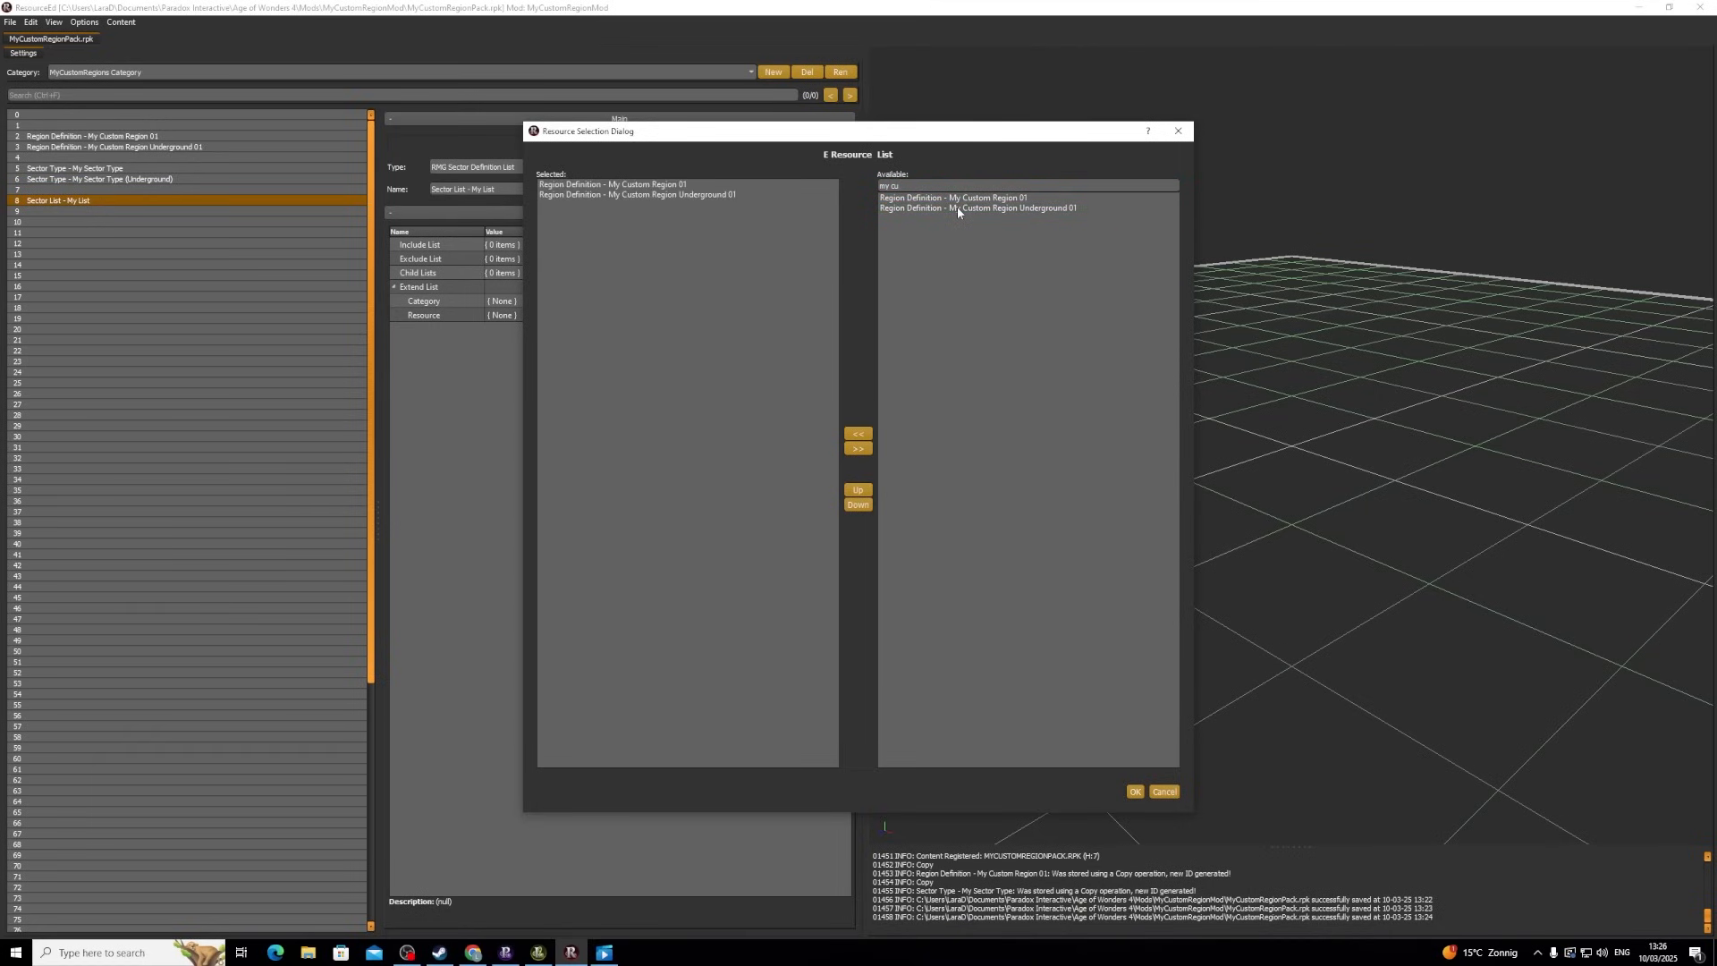
{"action": "left_click", "coordinate": [1135, 792]}
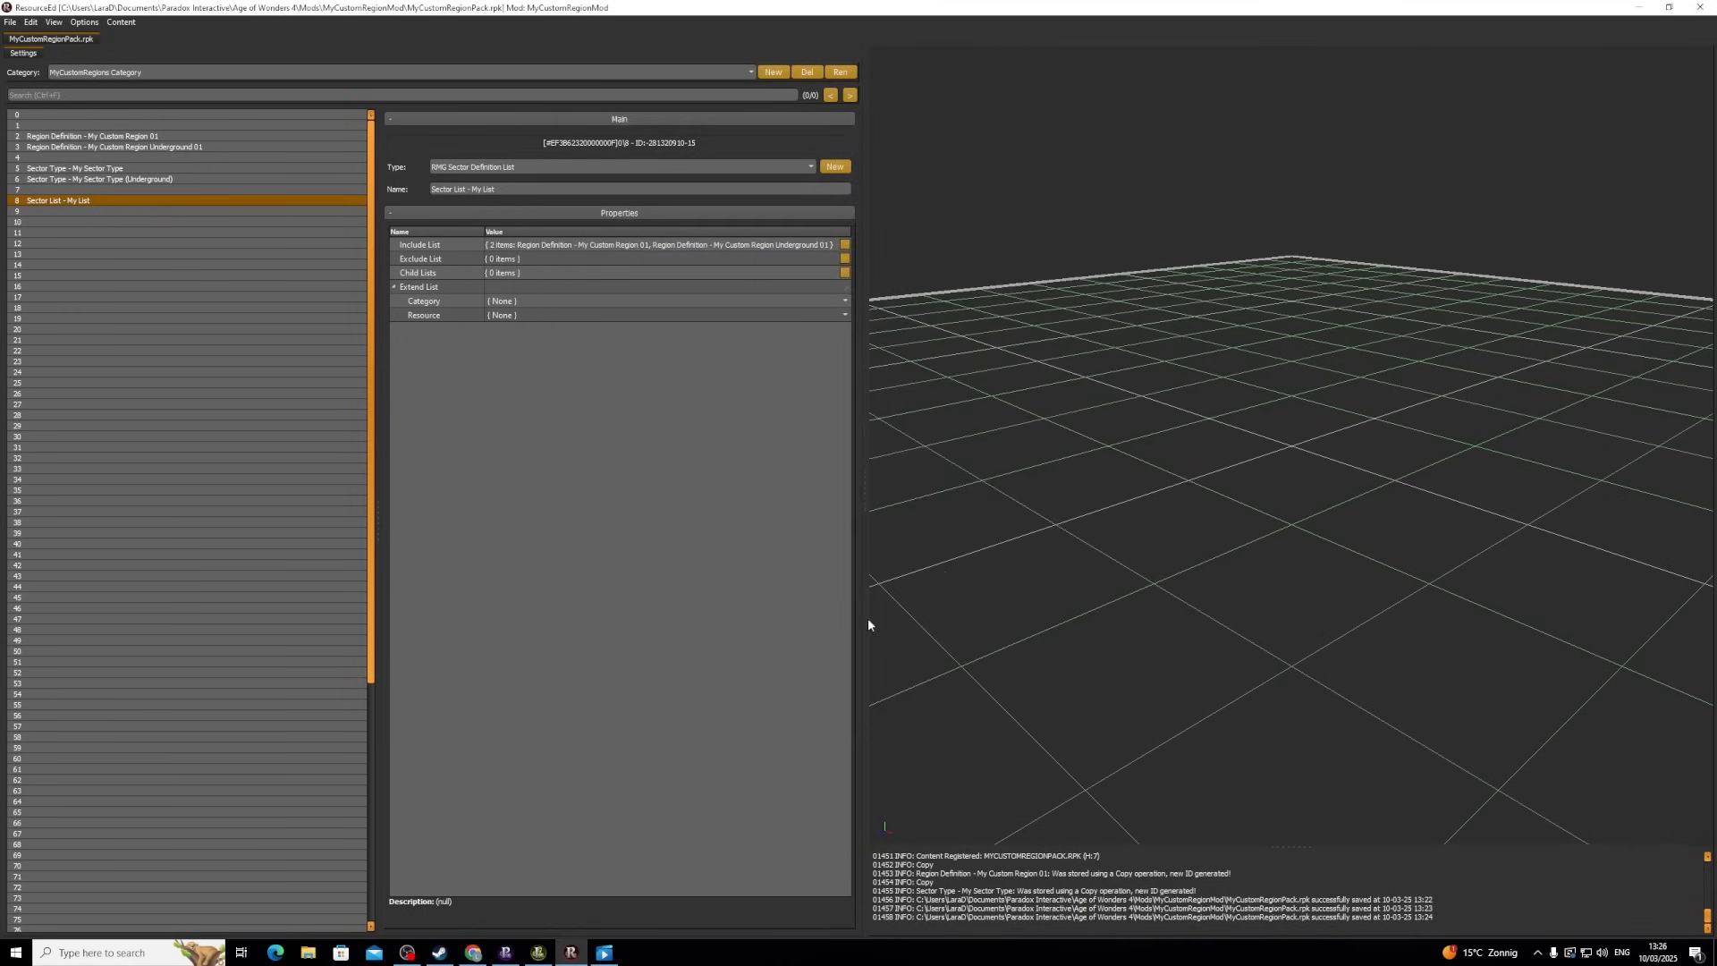
{"action": "left_click", "coordinate": [11, 22]}
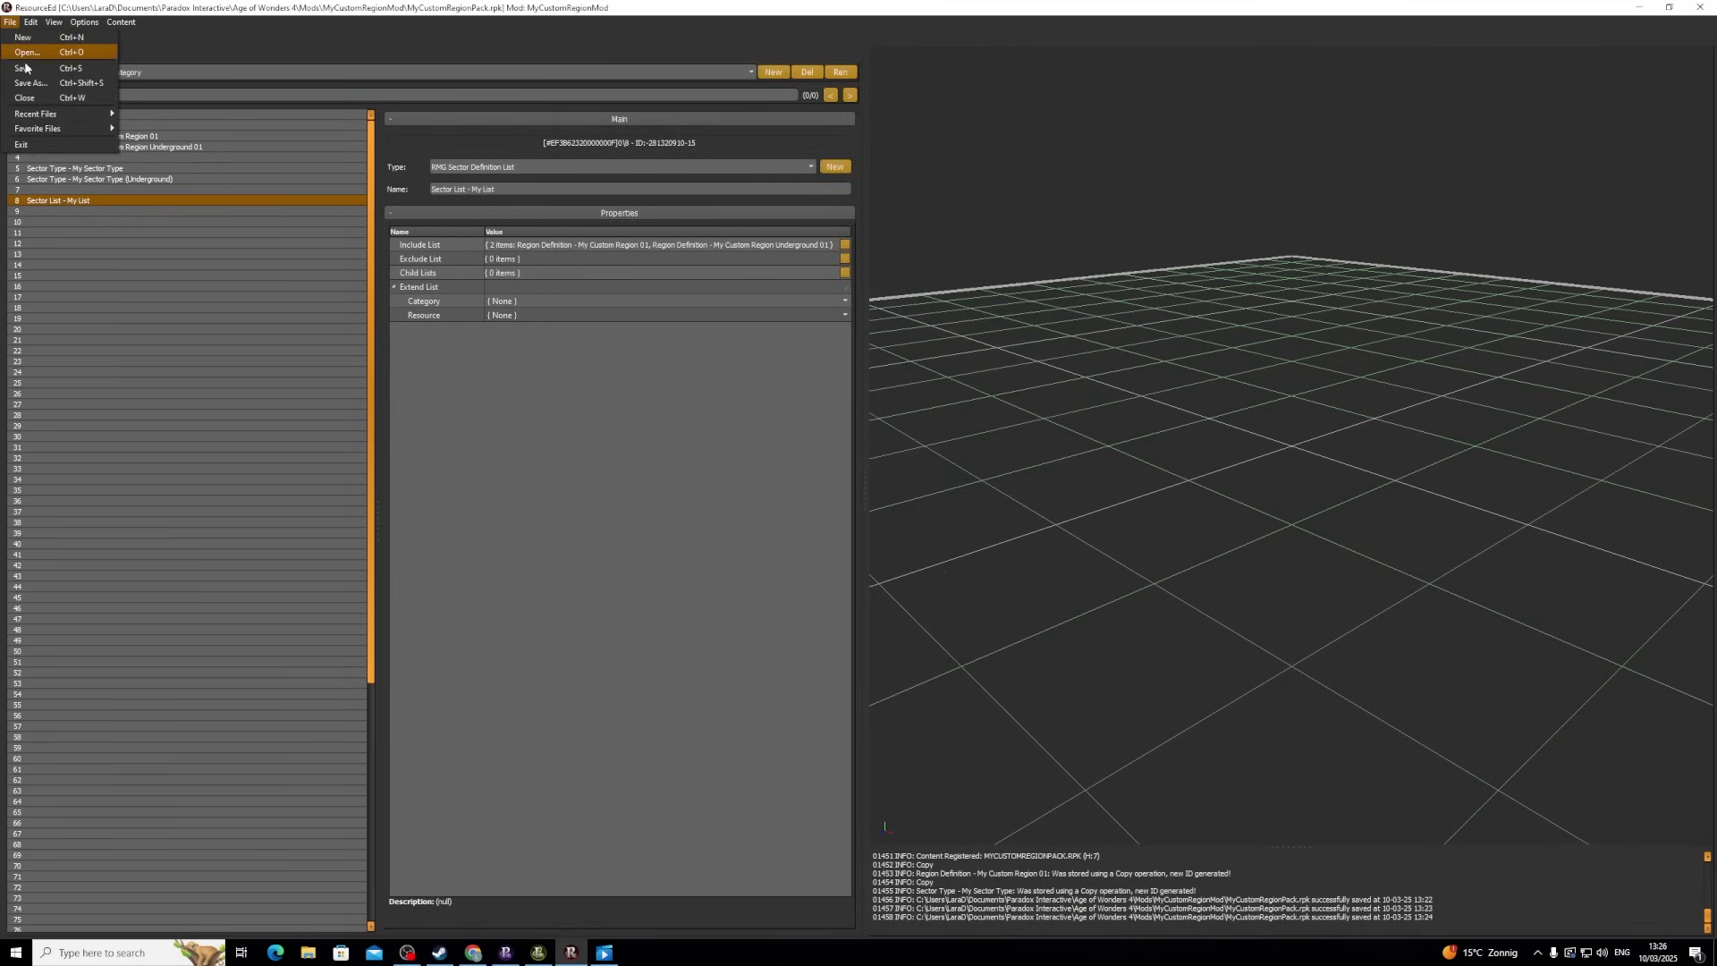
{"action": "left_click", "coordinate": [25, 67]}
- Set My List's Extend List to "Sector Definition List: All" from Sector Definition Lists and save the resource pack
{"action": "left_click", "coordinate": [483, 305]}
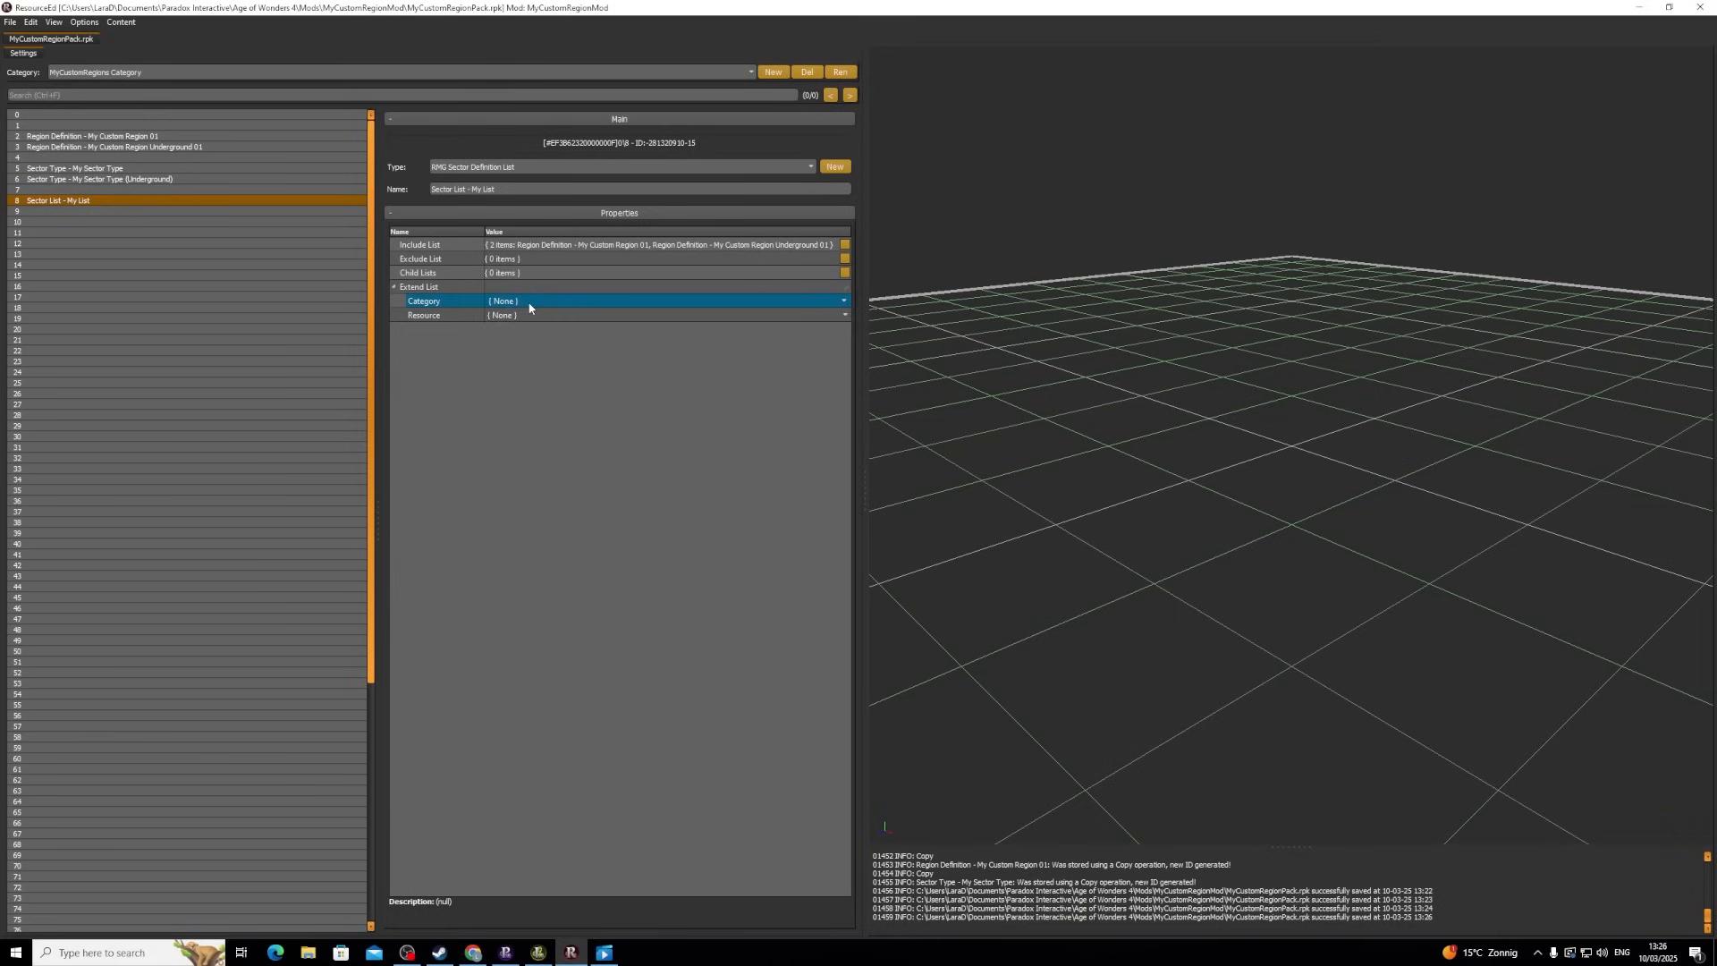
{"action": "left_click", "coordinate": [529, 305]}
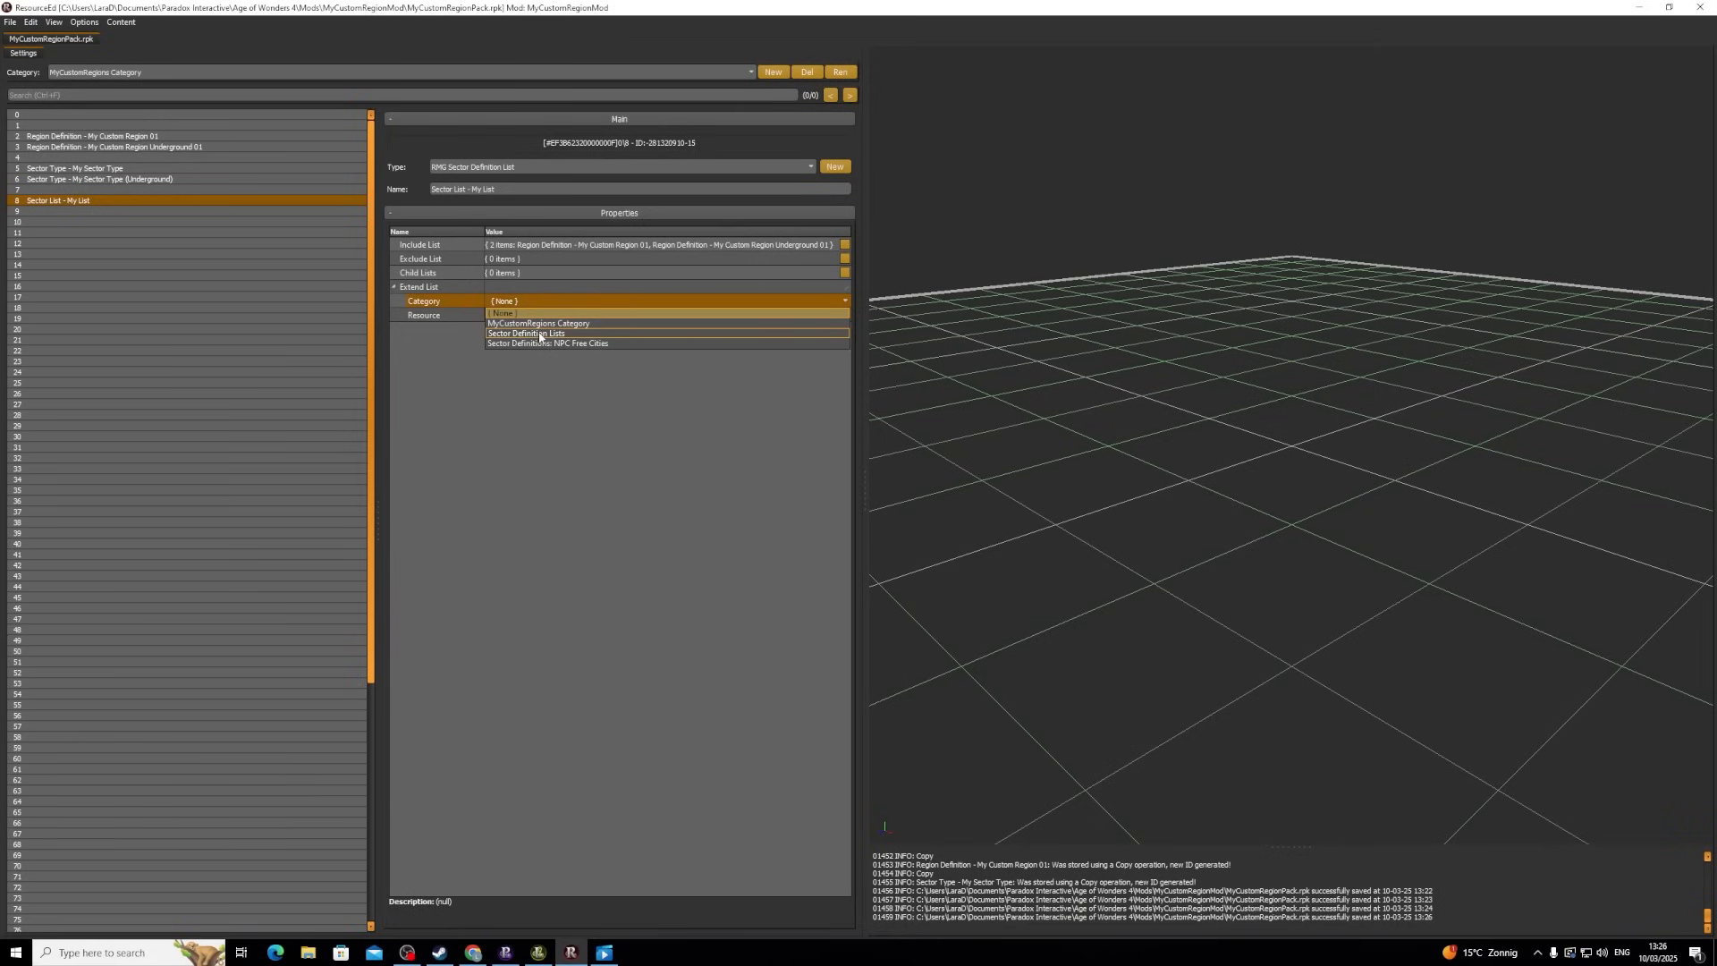
{"action": "left_click", "coordinate": [539, 335]}
{"action": "left_click", "coordinate": [540, 315]}
{"action": "left_click", "coordinate": [541, 316]}
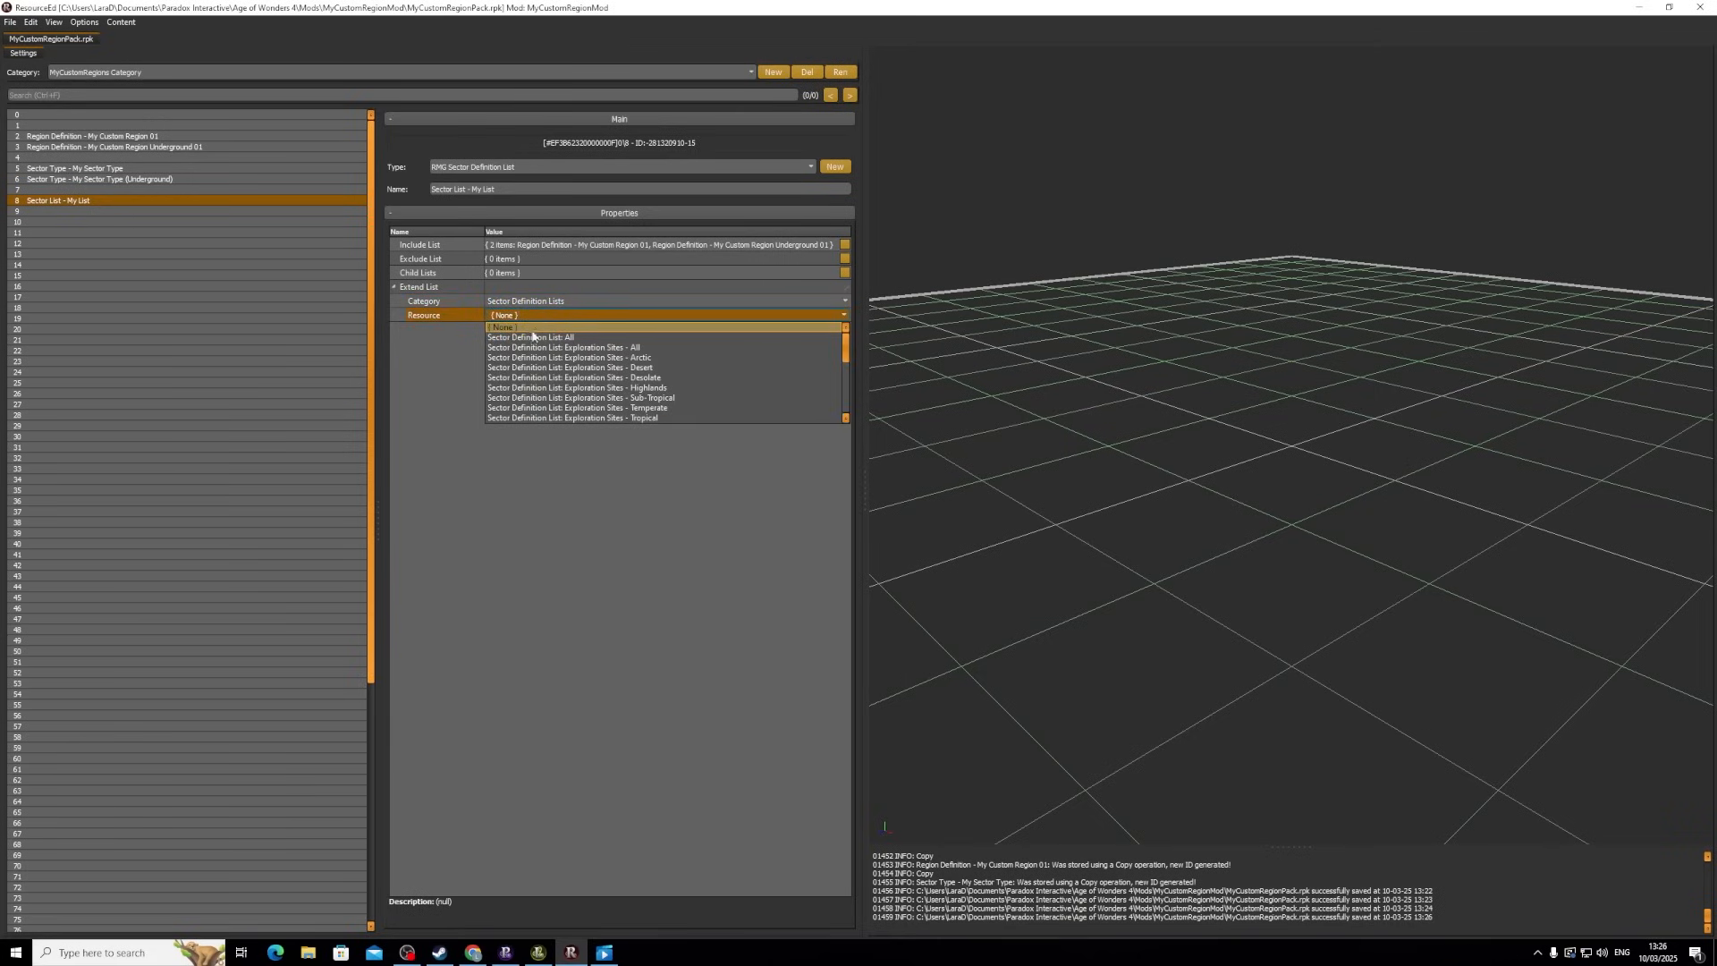
{"action": "left_click", "coordinate": [557, 339]}
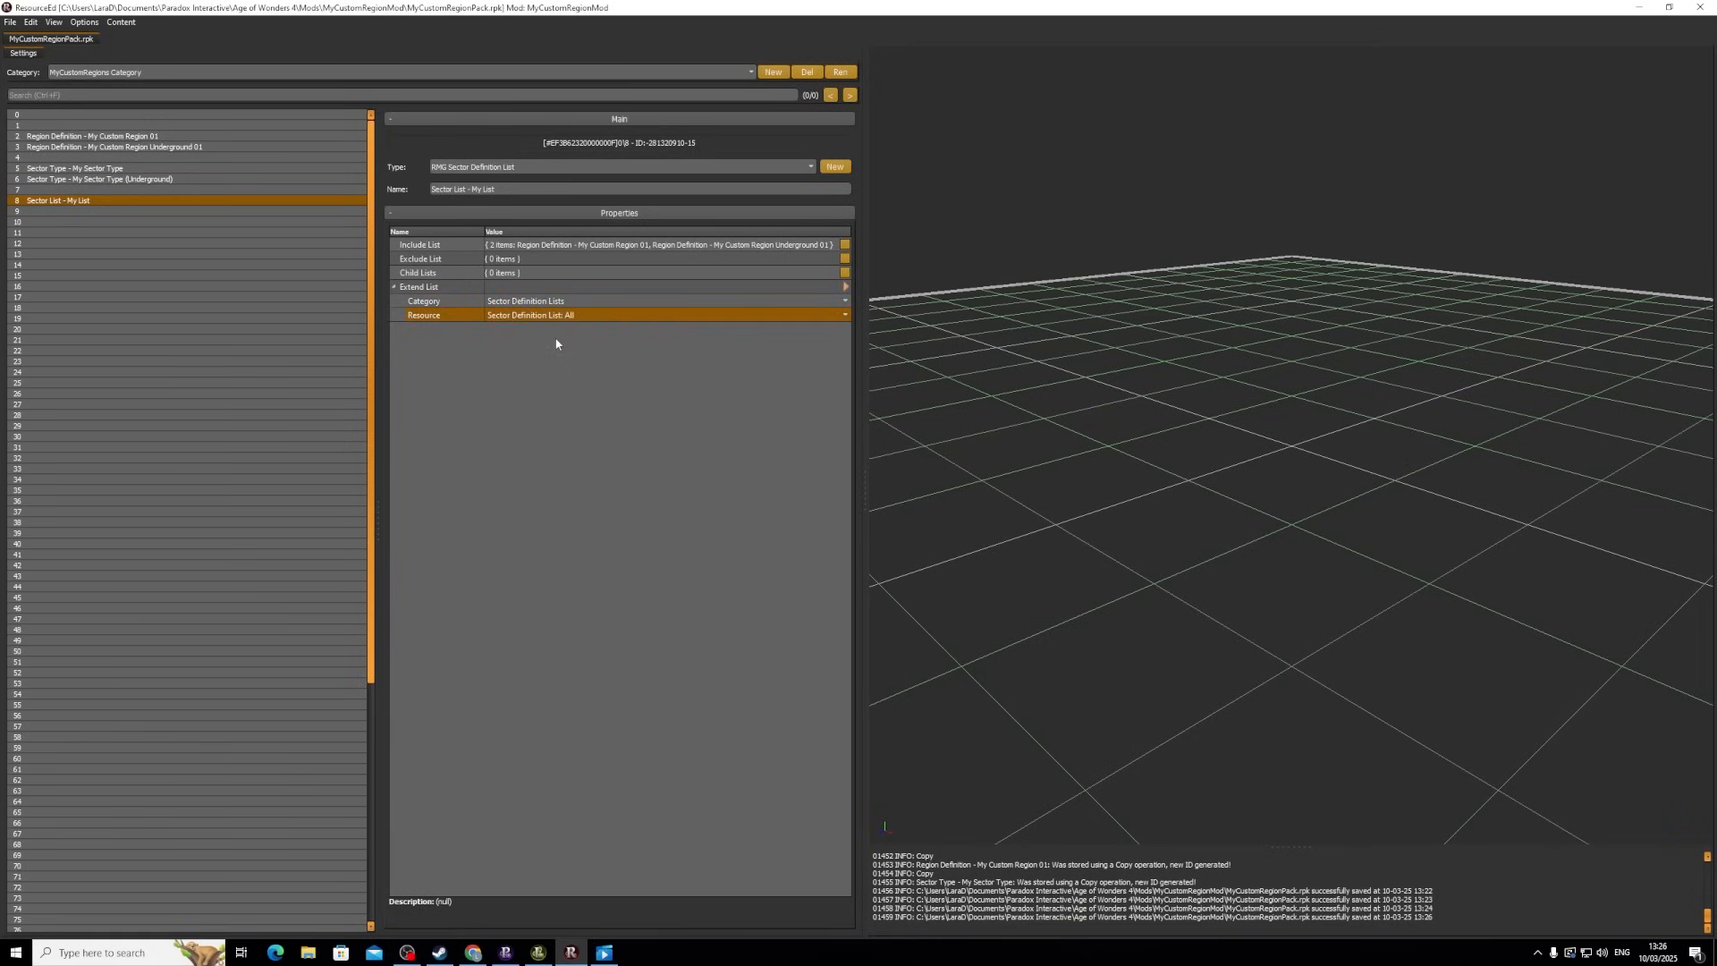
{"action": "left_click", "coordinate": [11, 23]}
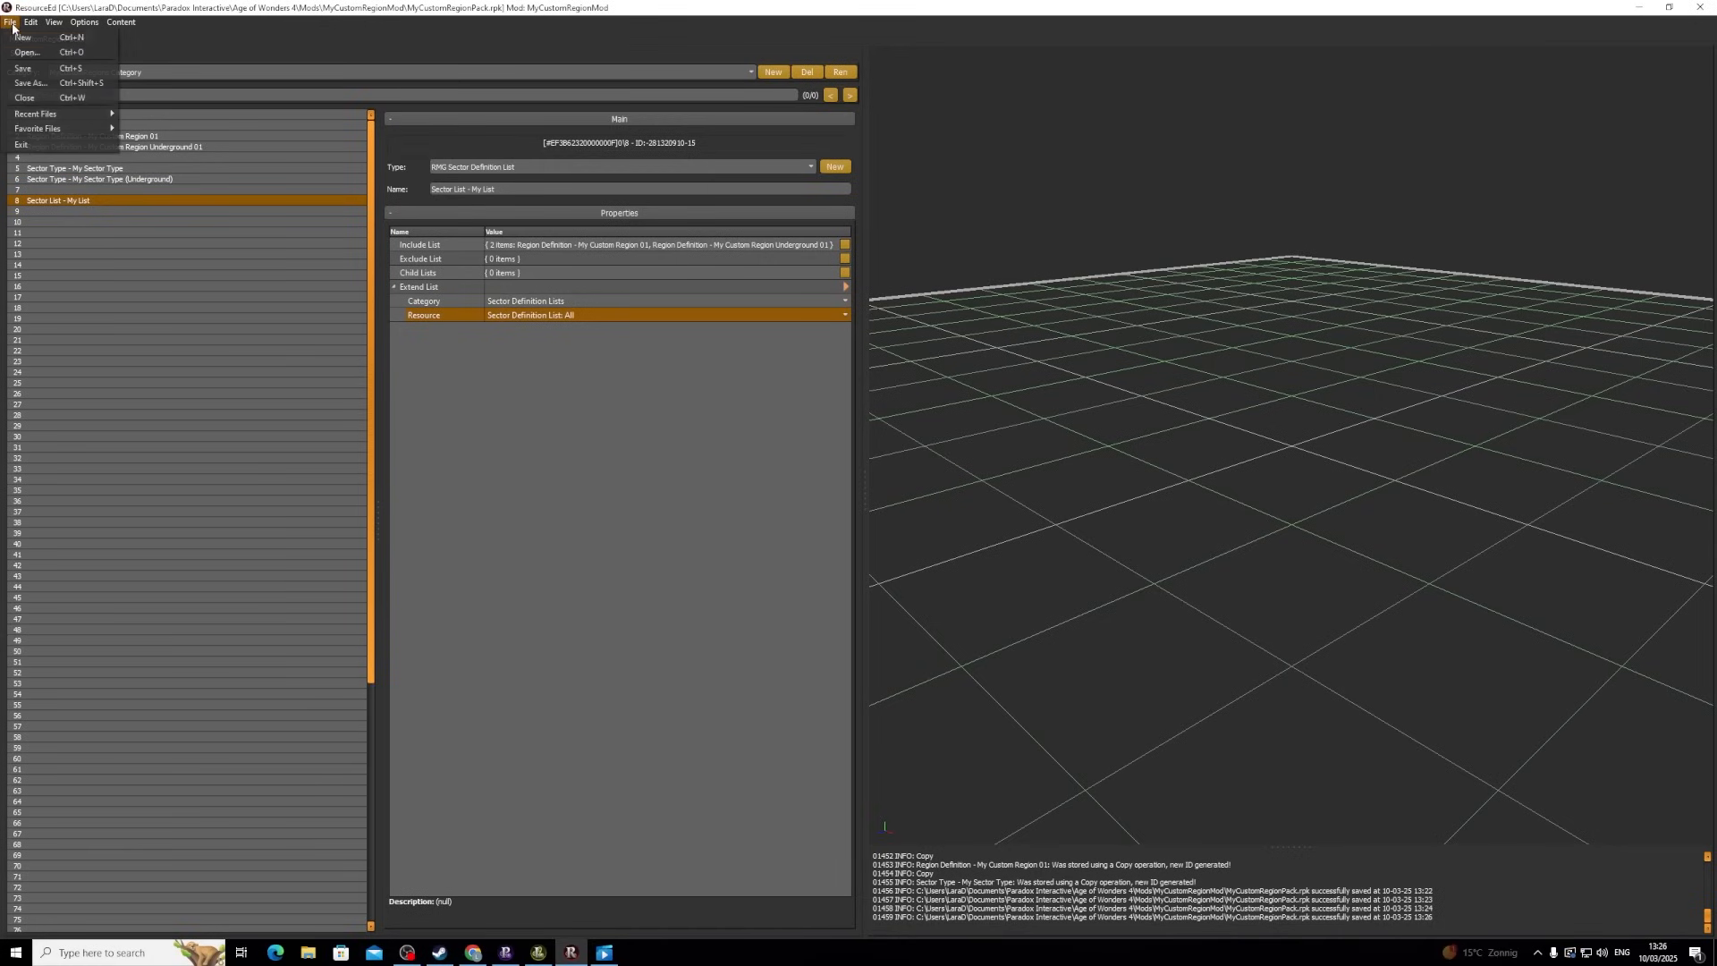
{"action": "left_click", "coordinate": [26, 70]}
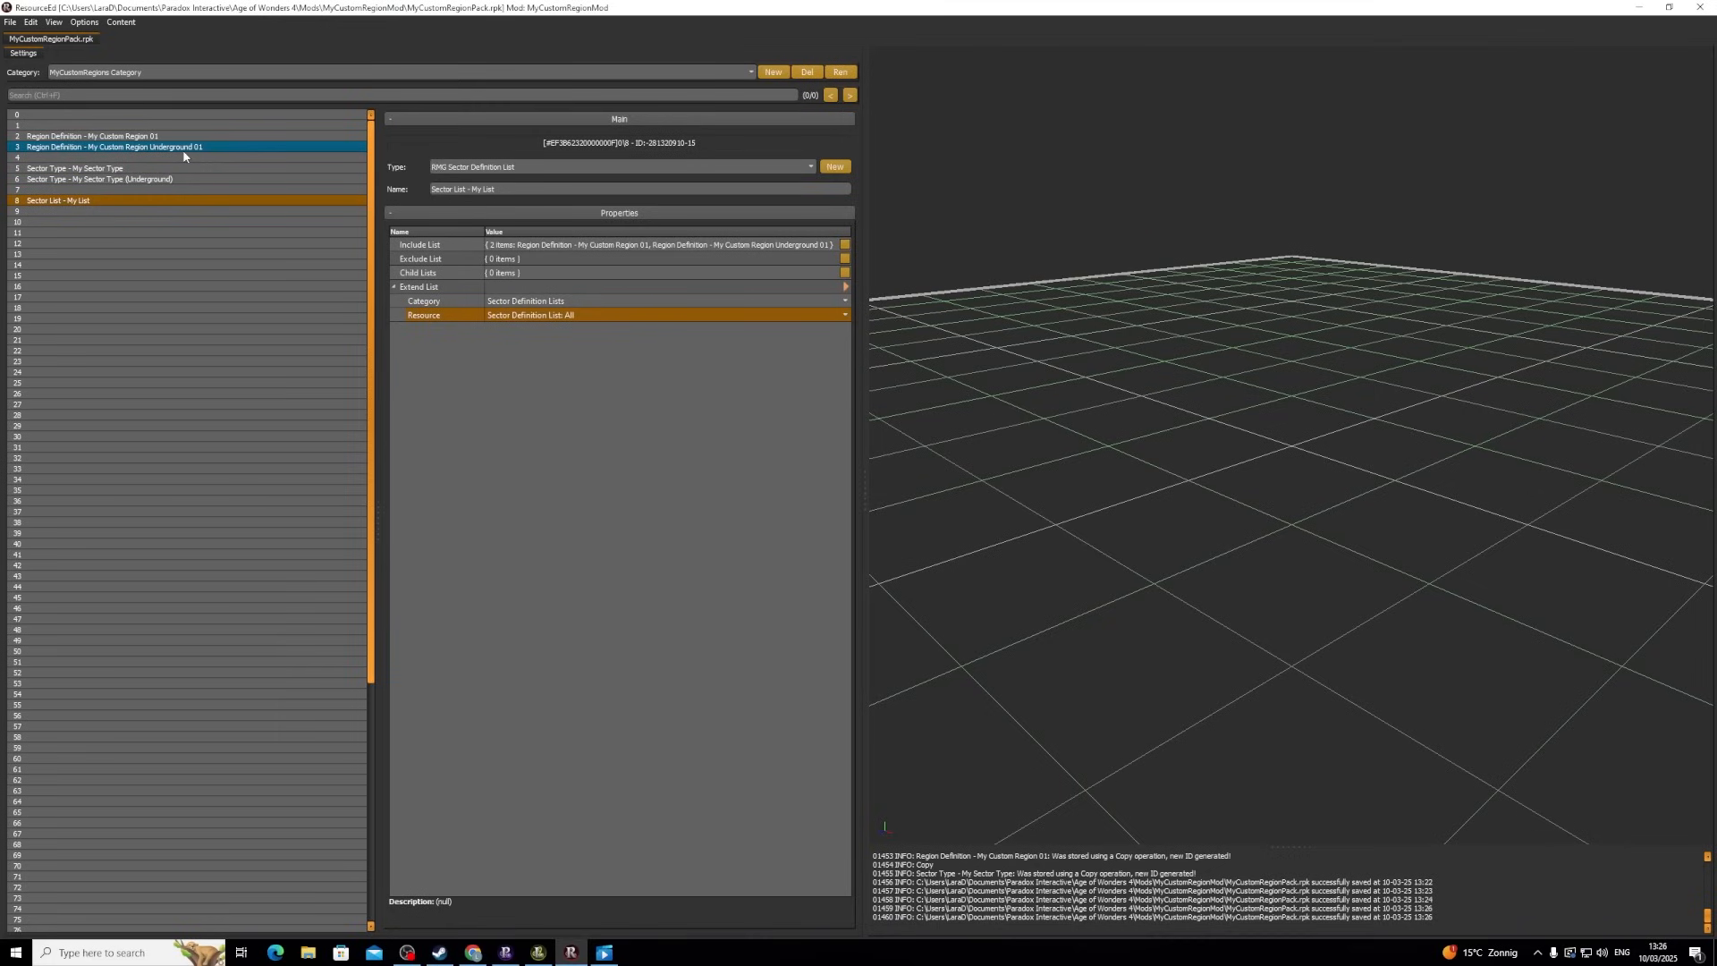
{"action": "left_click", "coordinate": [9, 24]}
{"action": "left_click", "coordinate": [32, 69]}
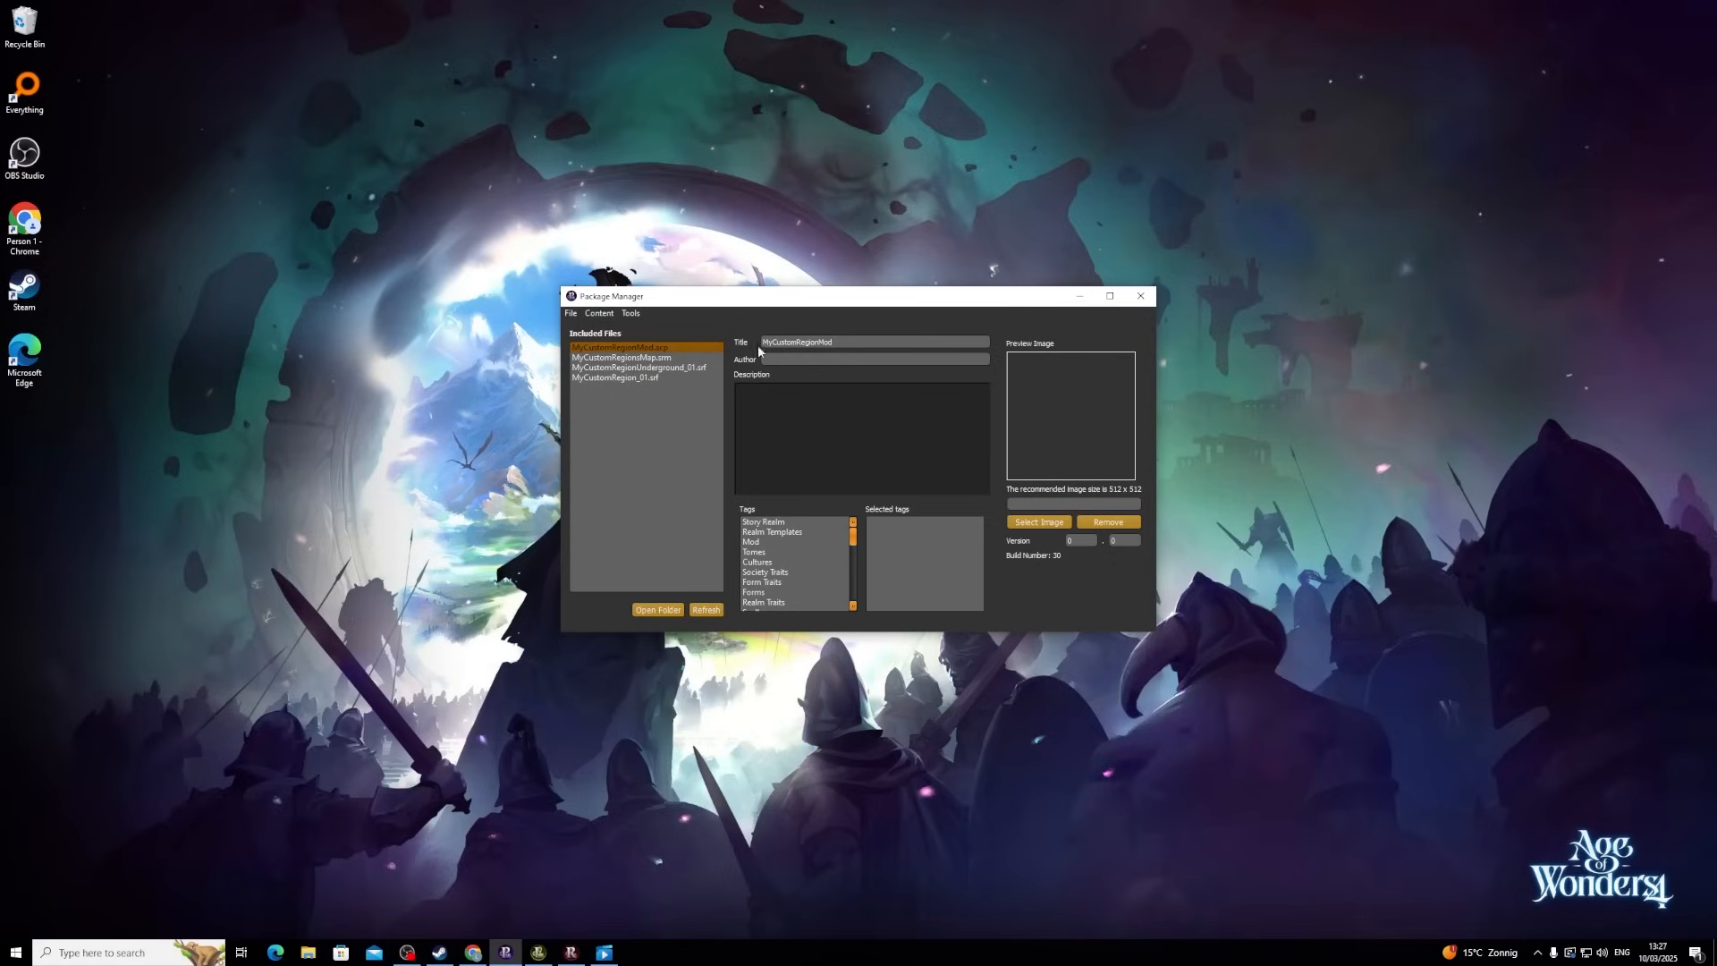
- In Package Manager, refresh the included files, add MyCustomRegionPack.rpk as a required resource pack, and save the mod
{"action": "left_click", "coordinate": [710, 608]}
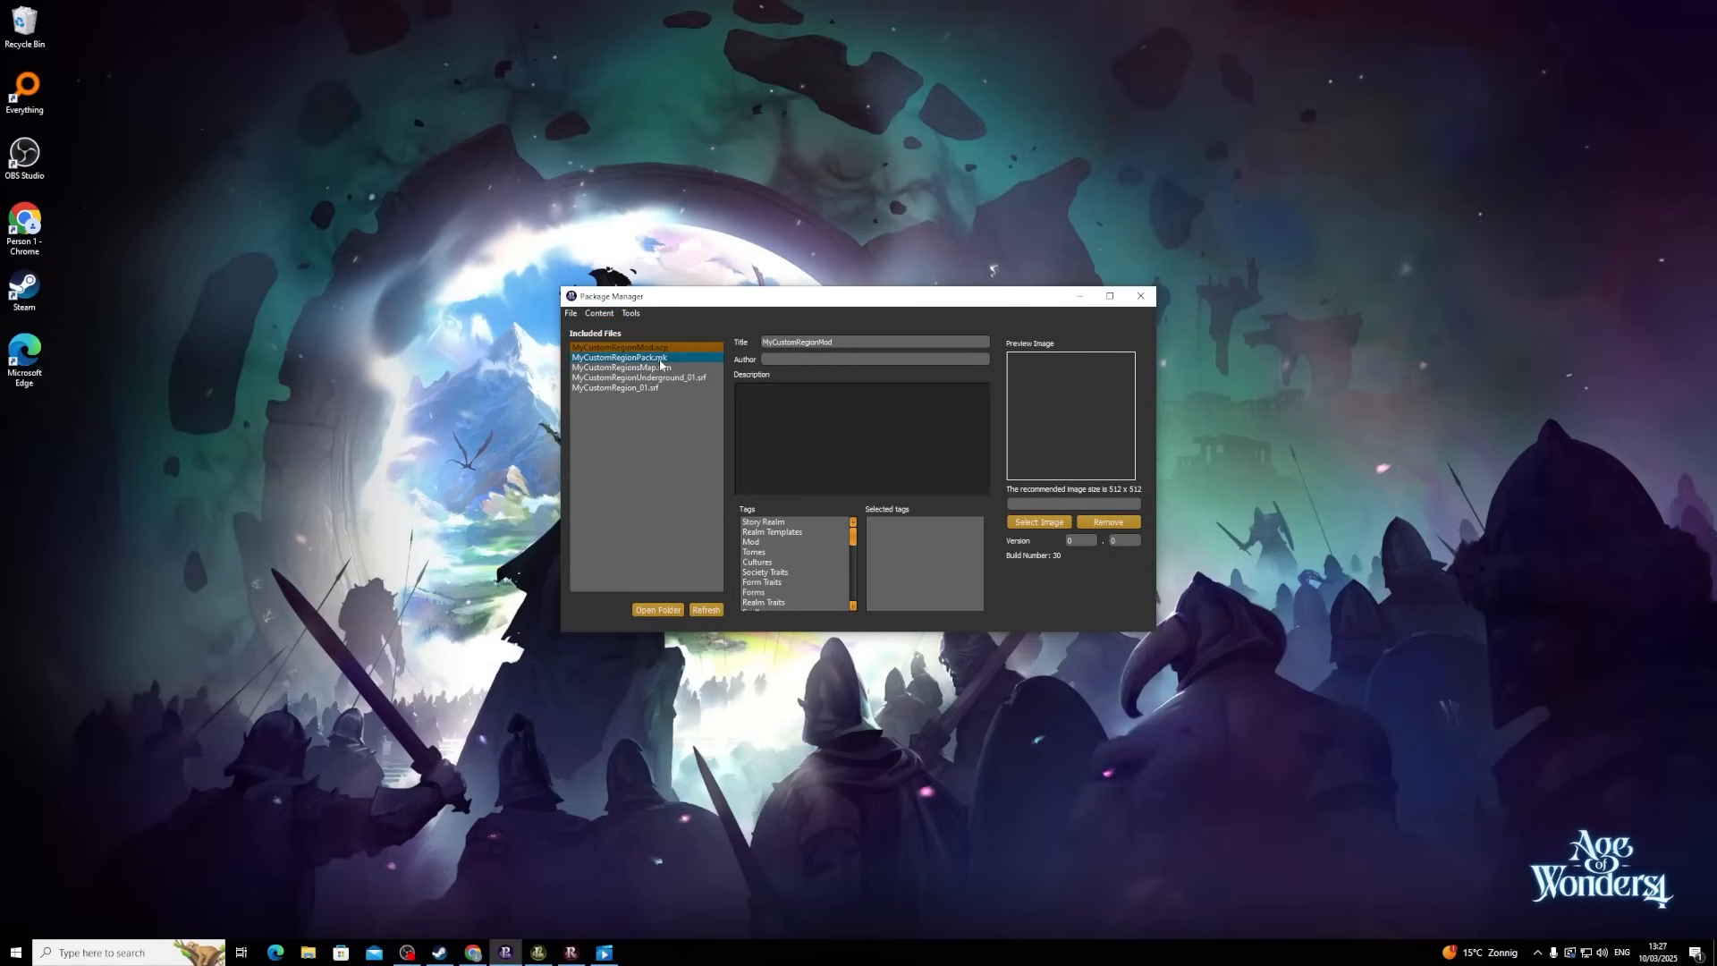
{"action": "left_click", "coordinate": [600, 314]}
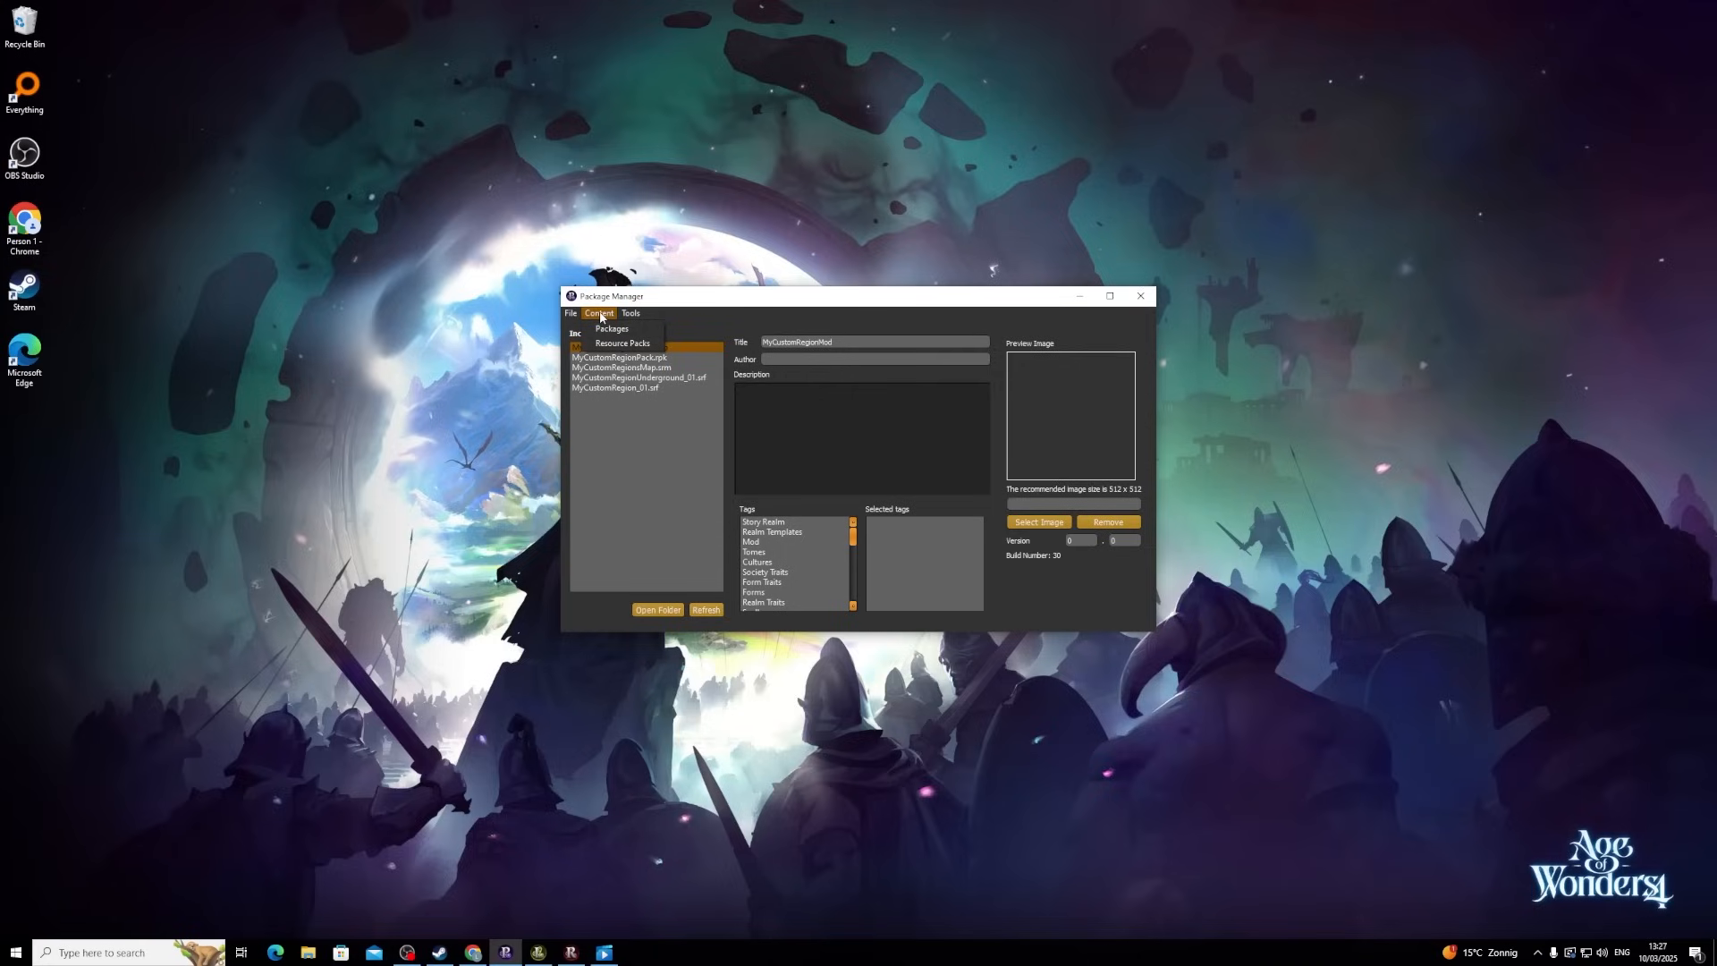
{"action": "left_click", "coordinate": [628, 346]}
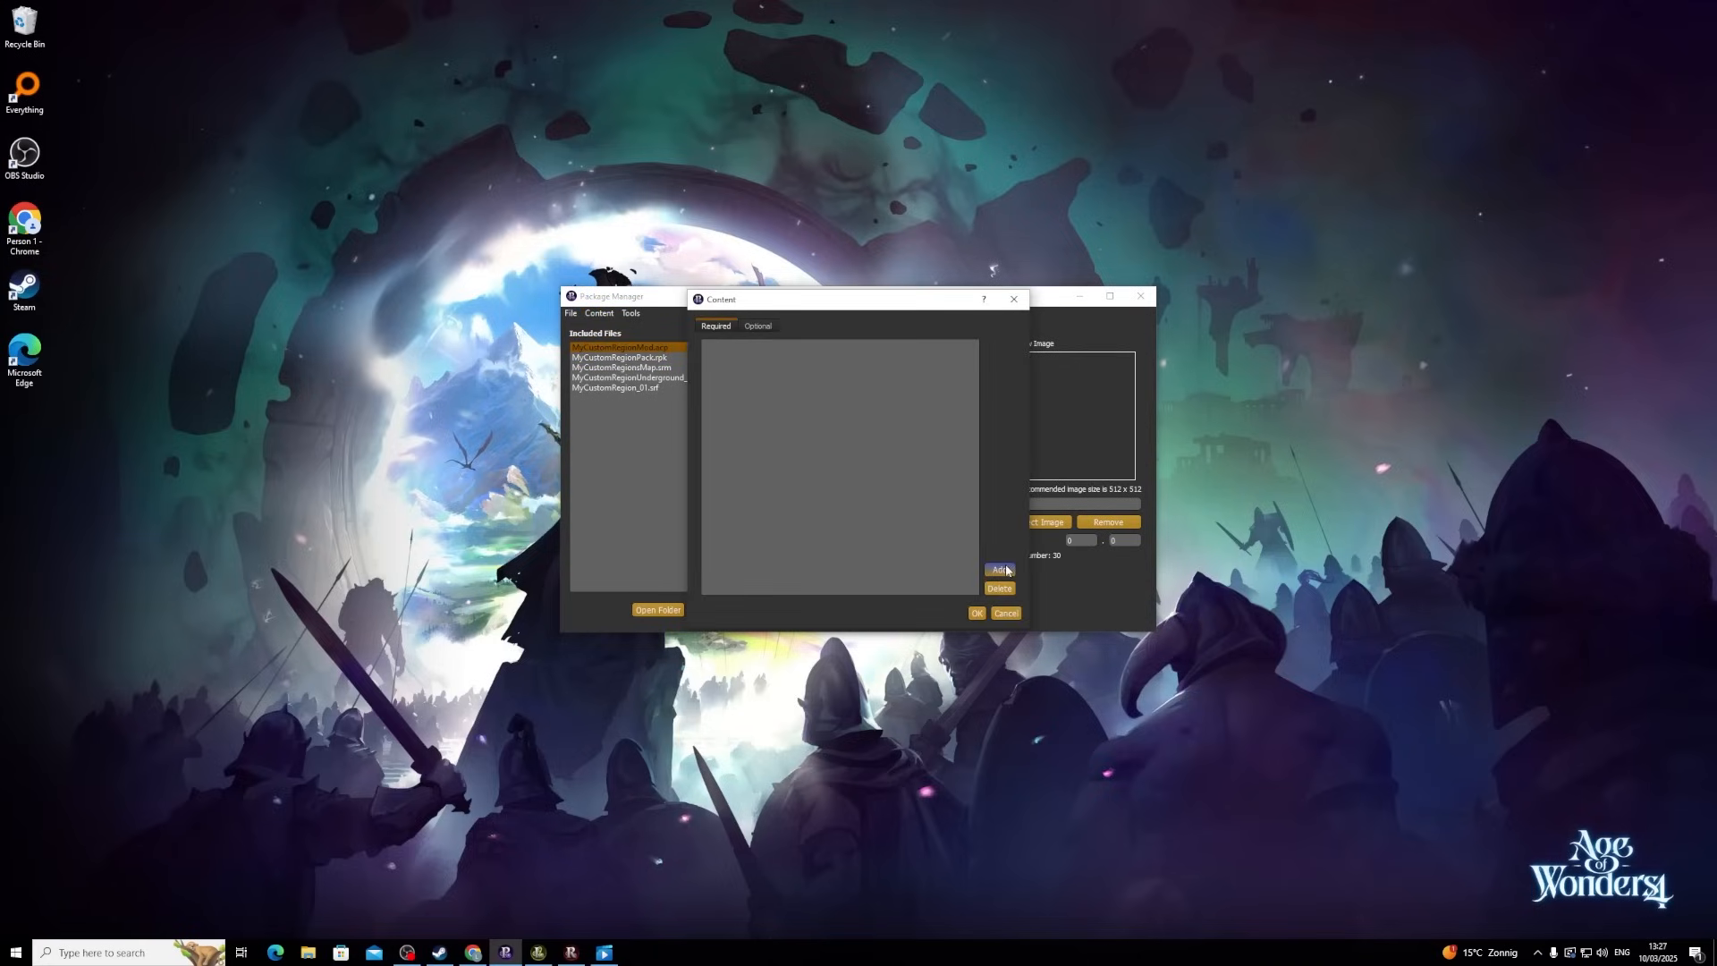
{"action": "left_click", "coordinate": [1001, 570]}
{"action": "left_click", "coordinate": [899, 526]}
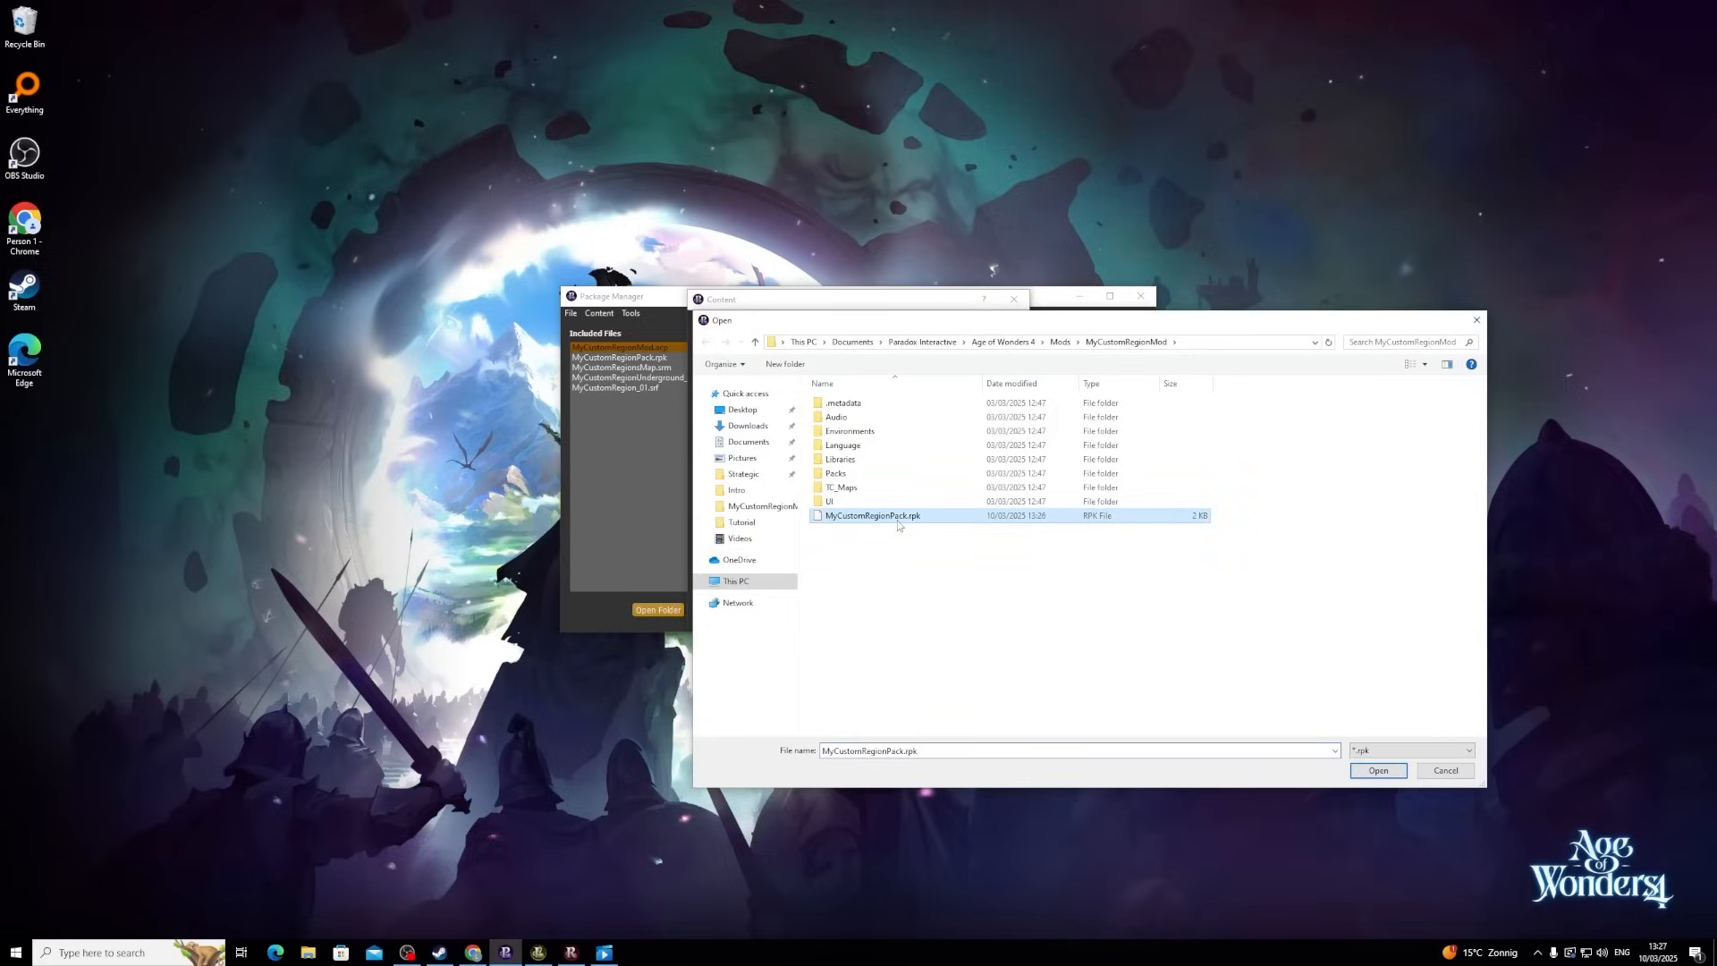
{"action": "left_click", "coordinate": [1378, 771]}
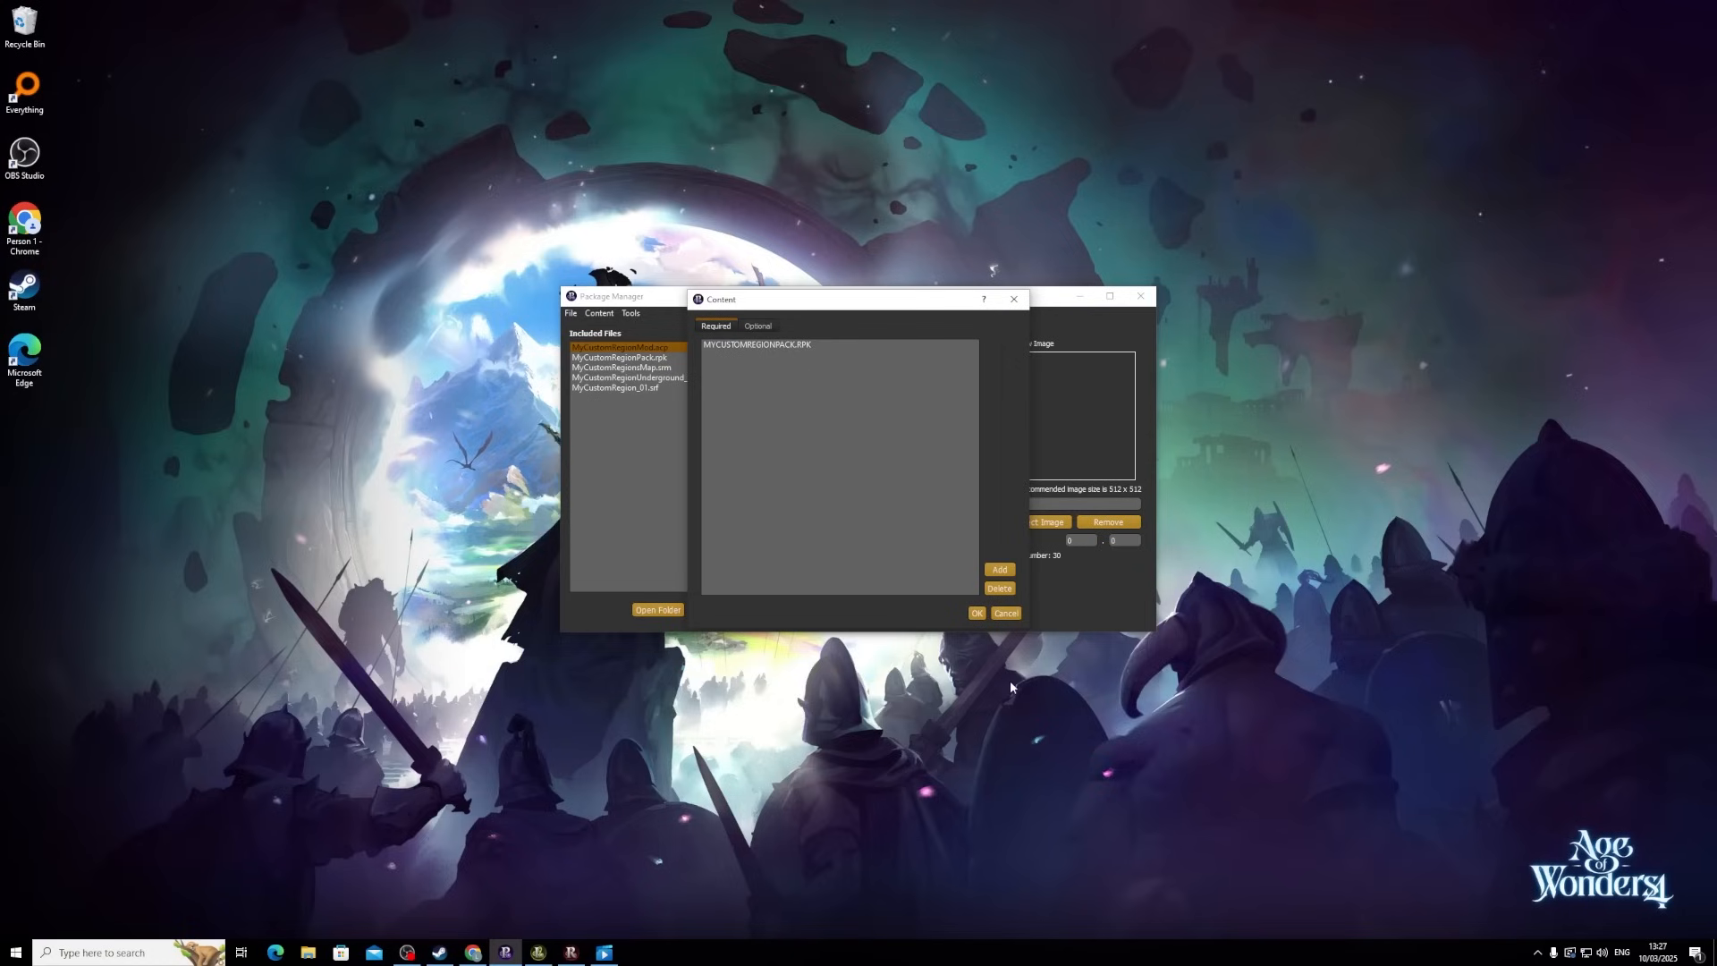
{"action": "left_click", "coordinate": [976, 614]}
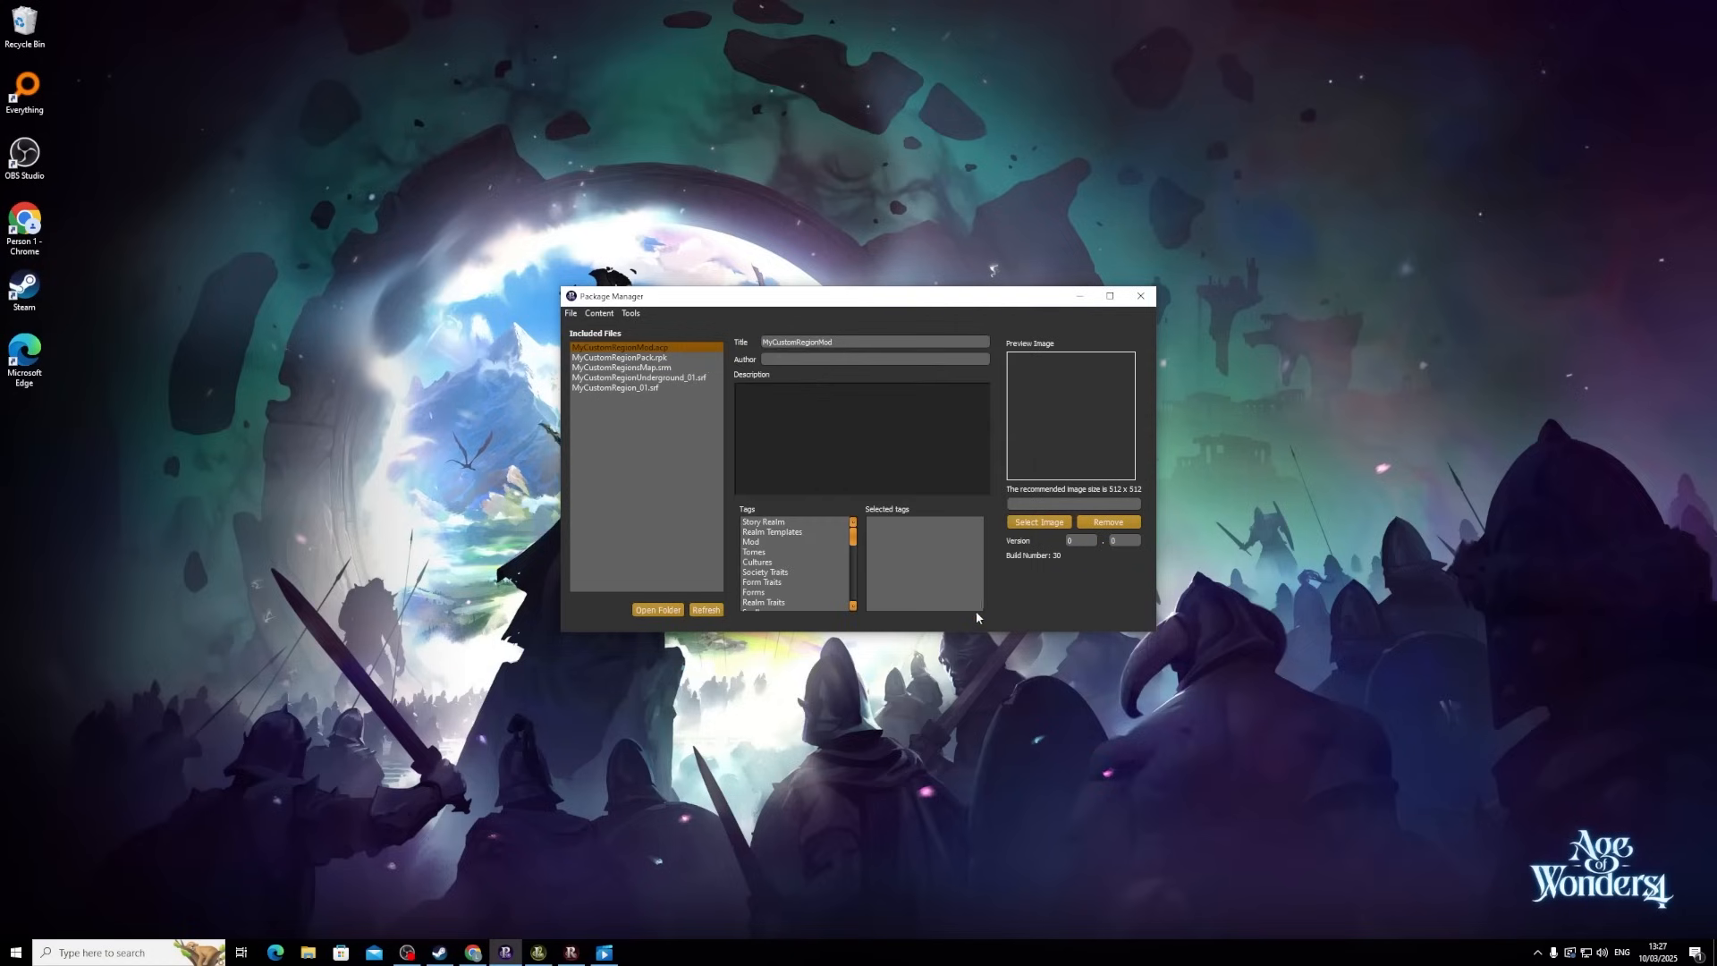
{"action": "left_click", "coordinate": [571, 313]}
{"action": "left_click", "coordinate": [596, 374]}
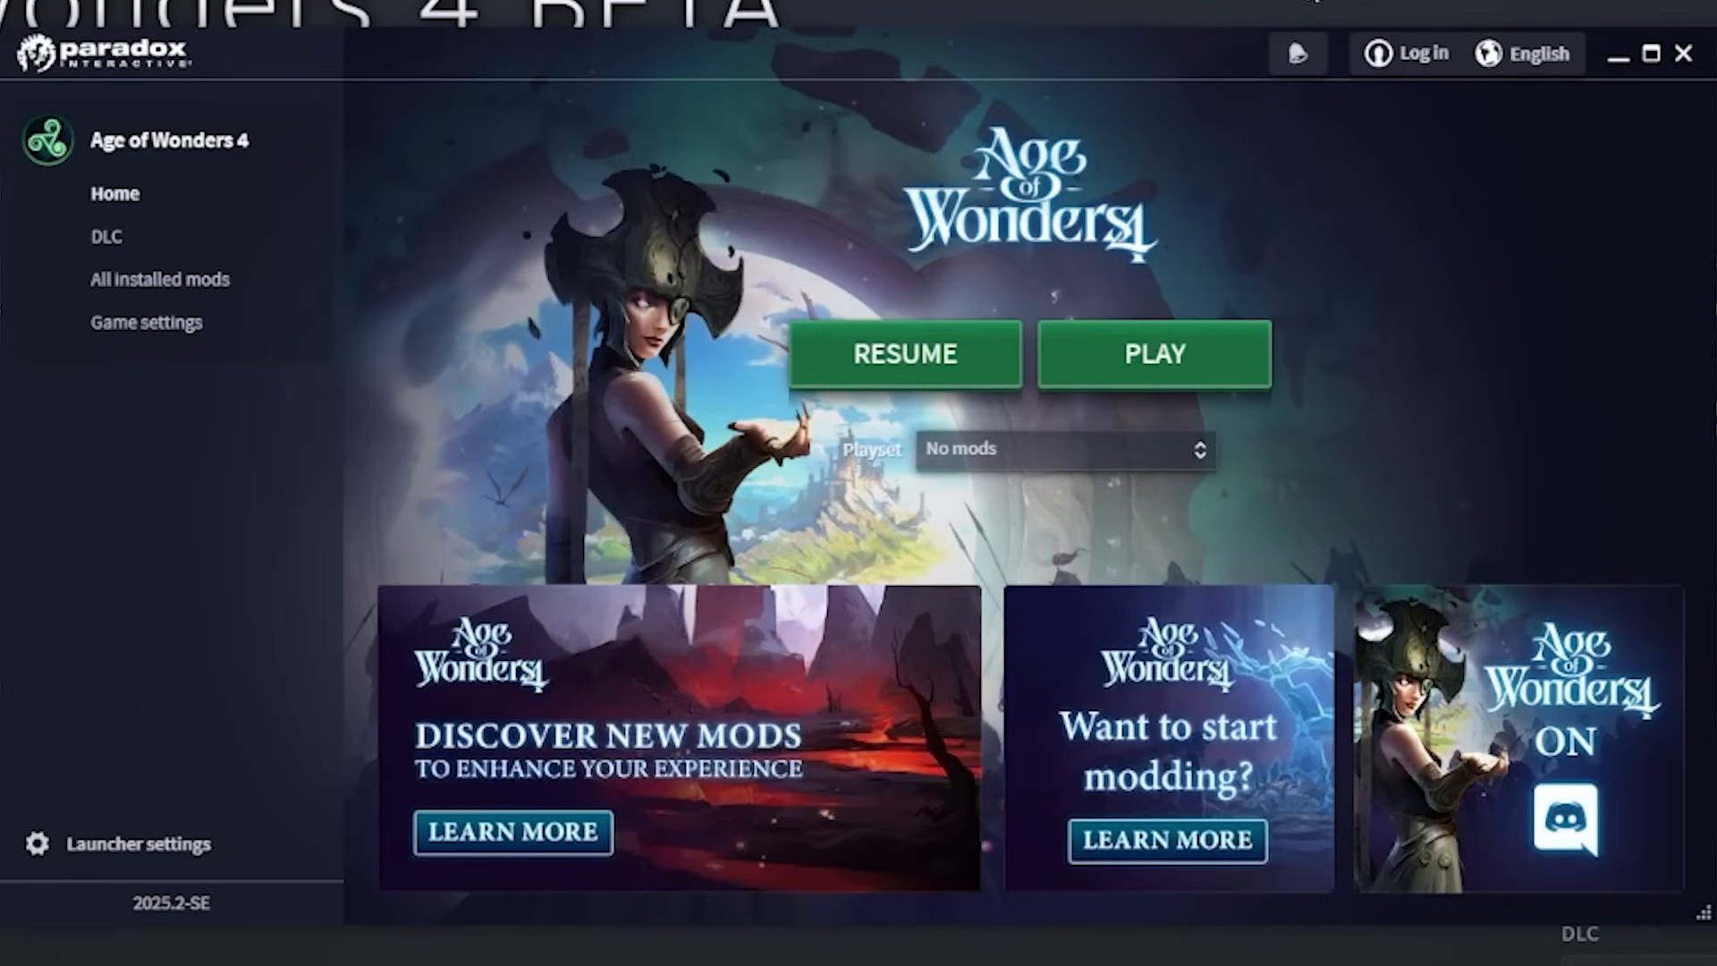
- In the Paradox launcher, check all installed mods for MyCustomRegionMod and return to the home page
{"action": "left_click", "coordinate": [134, 288]}
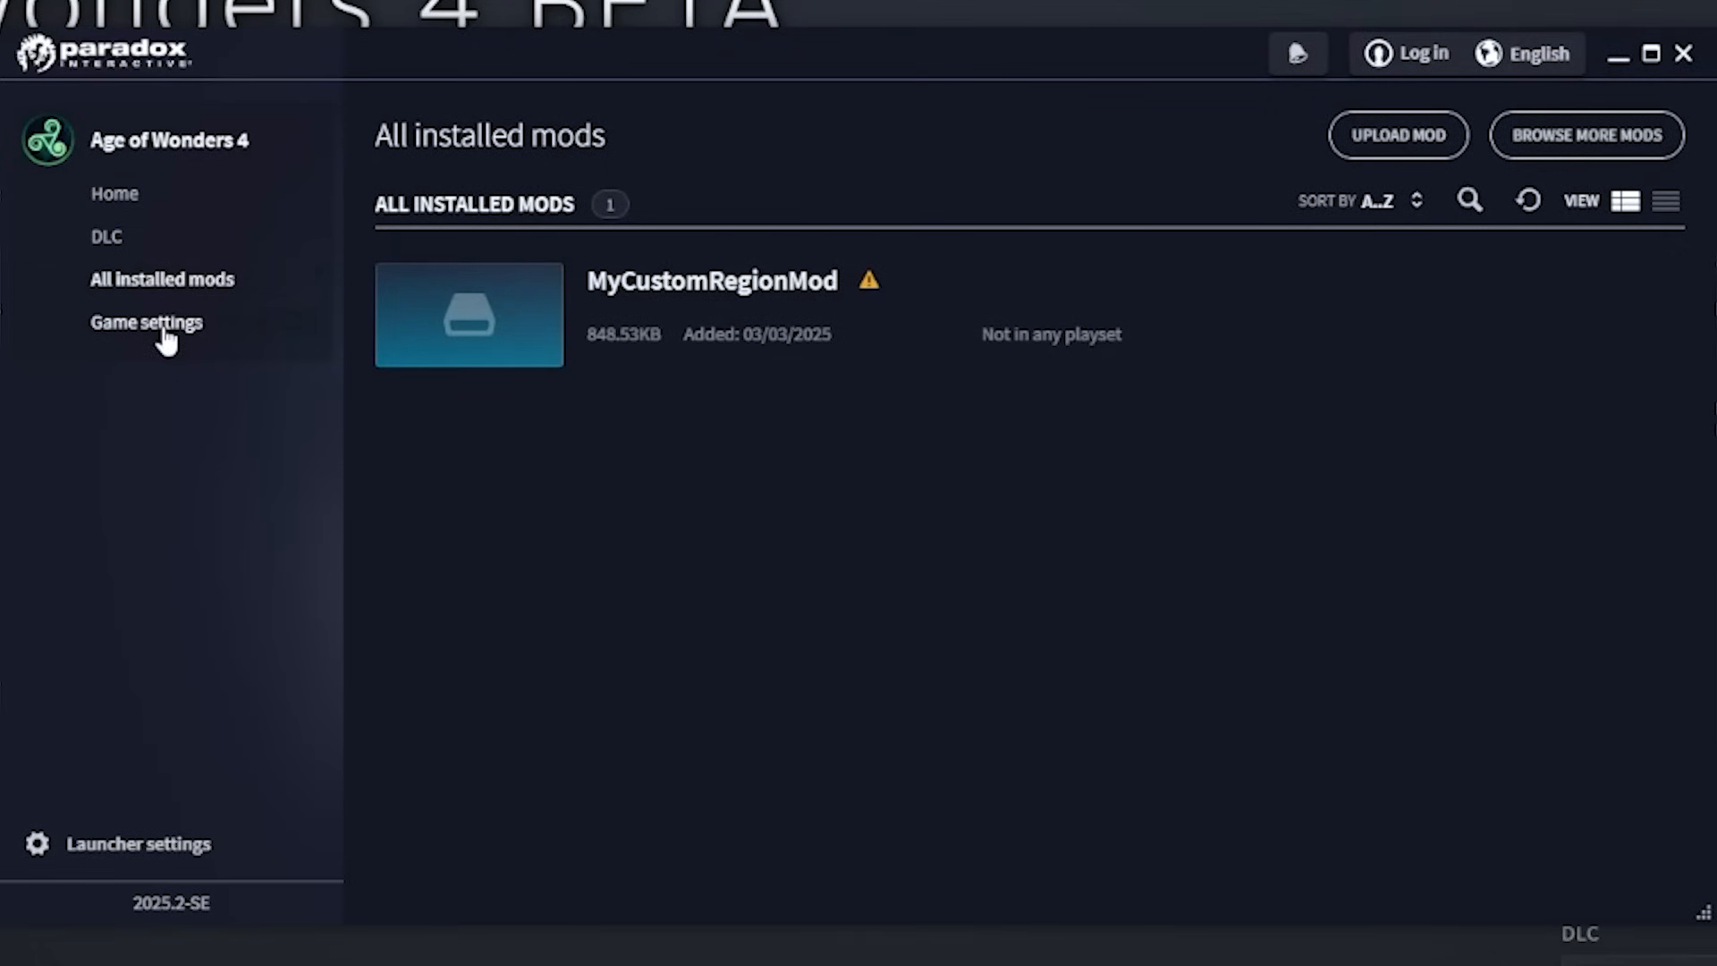
{"action": "left_click", "coordinate": [91, 197]}
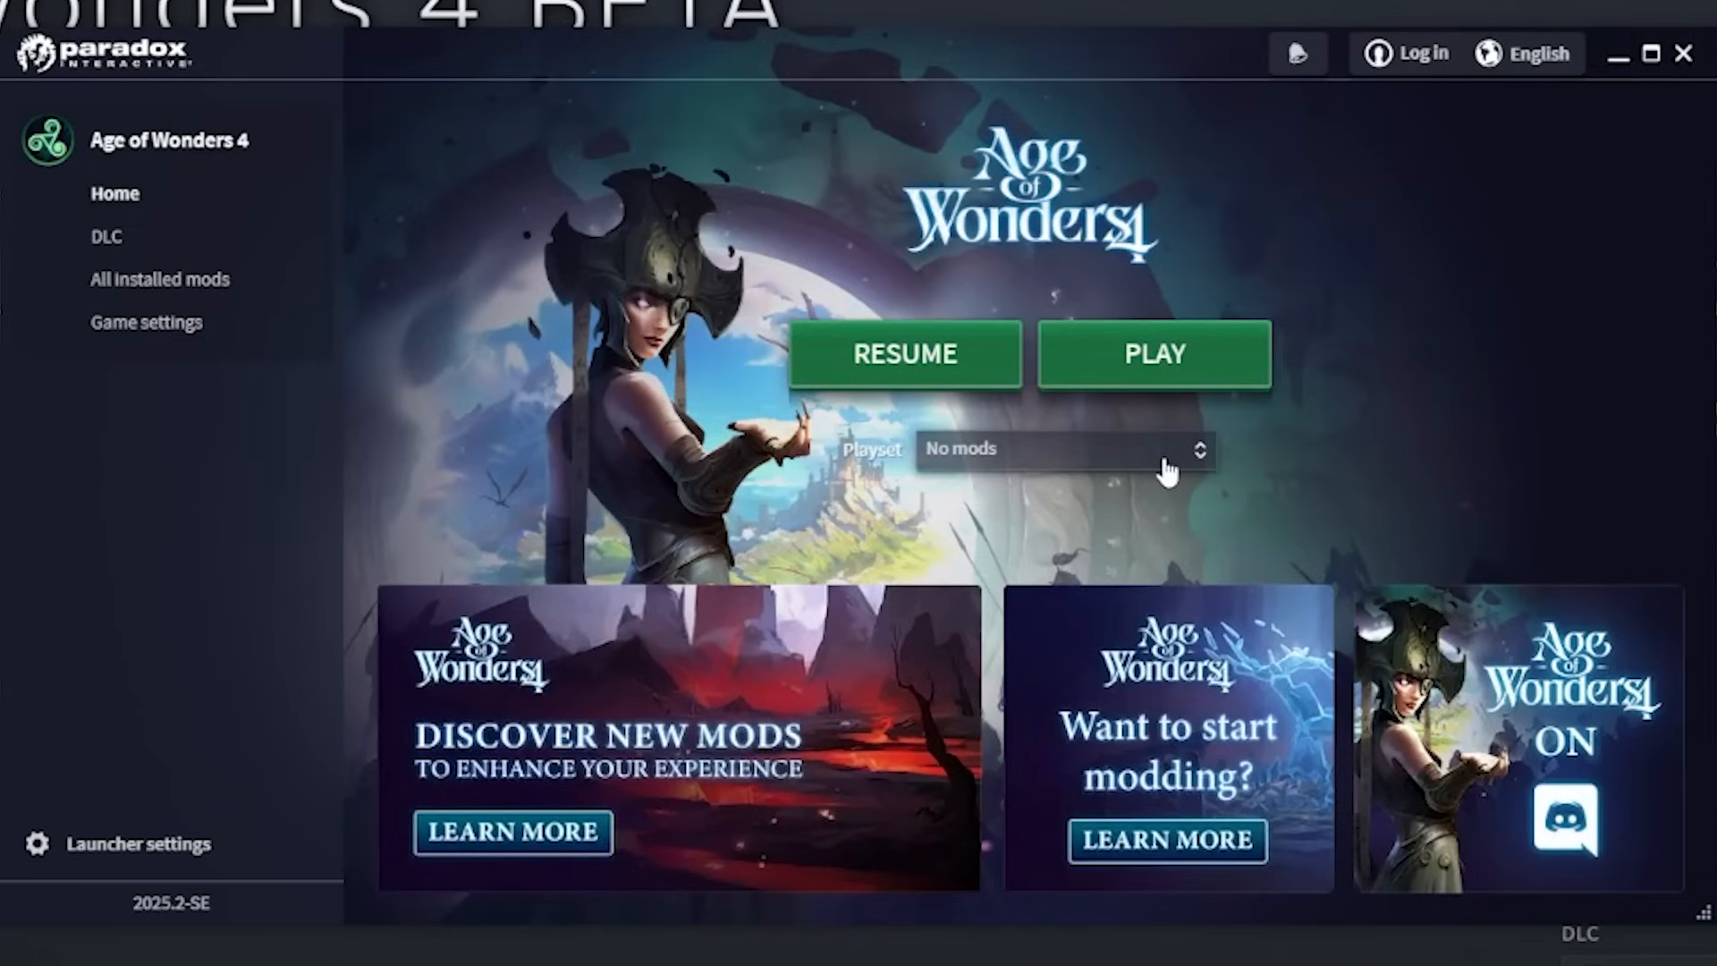
- Create a new launcher playset named MyCustomRegionsMOD
{"action": "left_click", "coordinate": [1167, 469]}
{"action": "left_click", "coordinate": [989, 496]}
{"action": "left_click", "coordinate": [929, 498]}
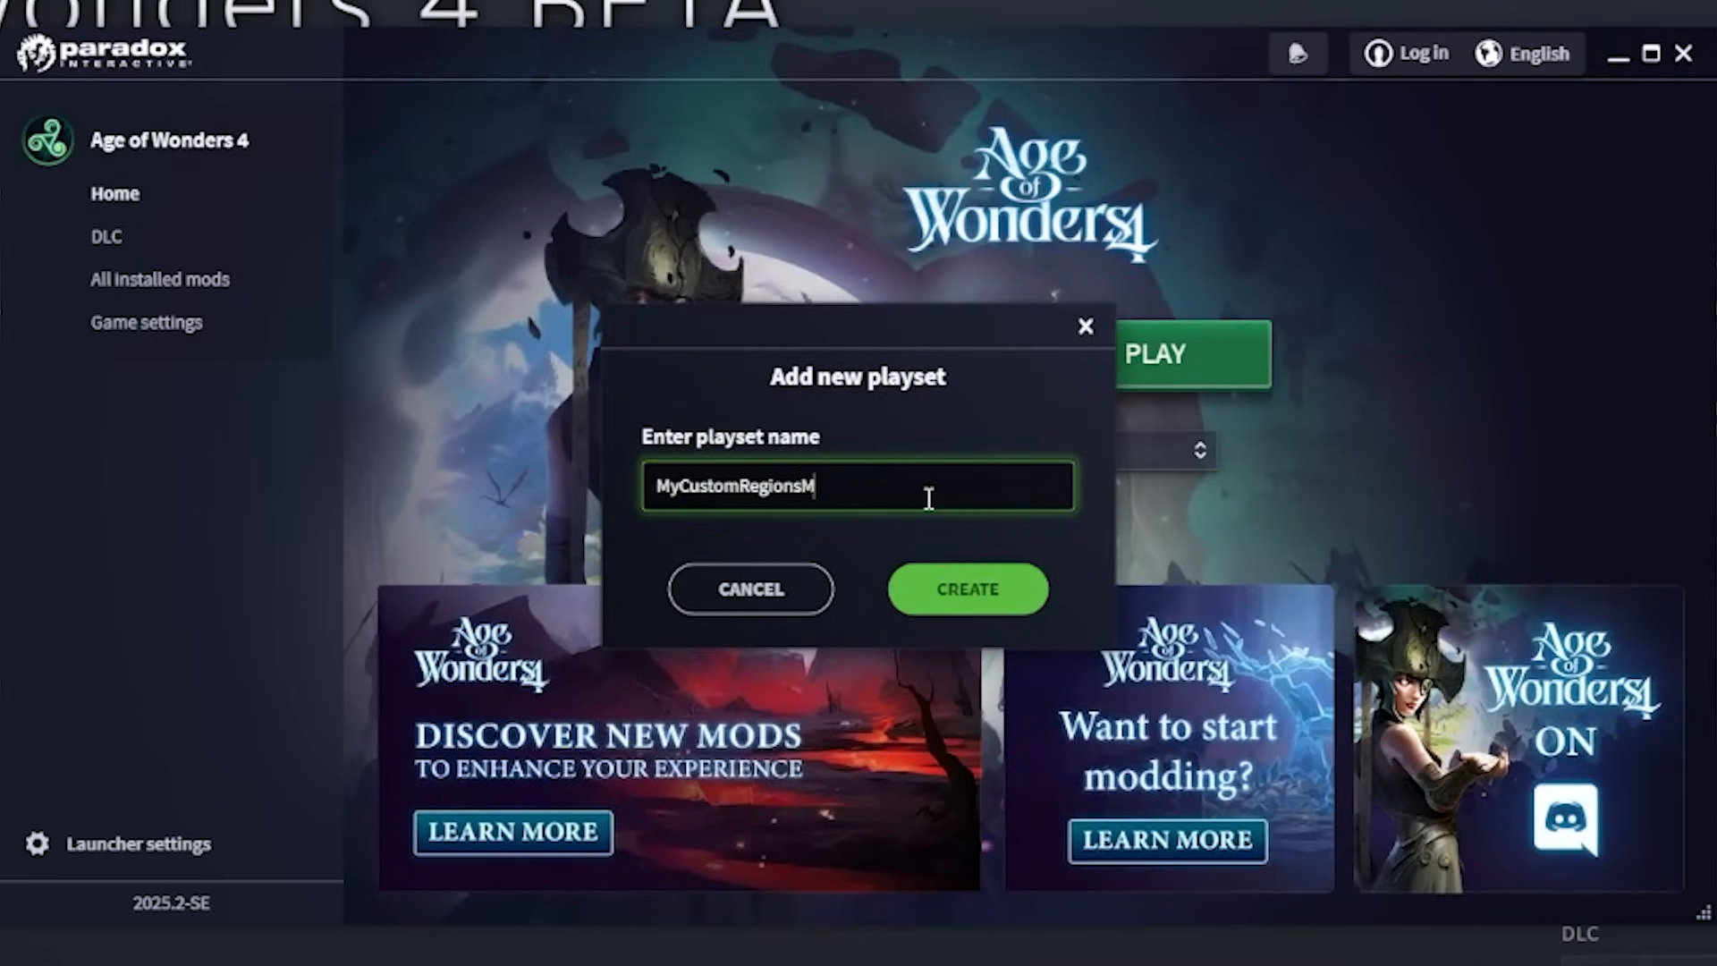
{"action": "left_click", "coordinate": [969, 589]}
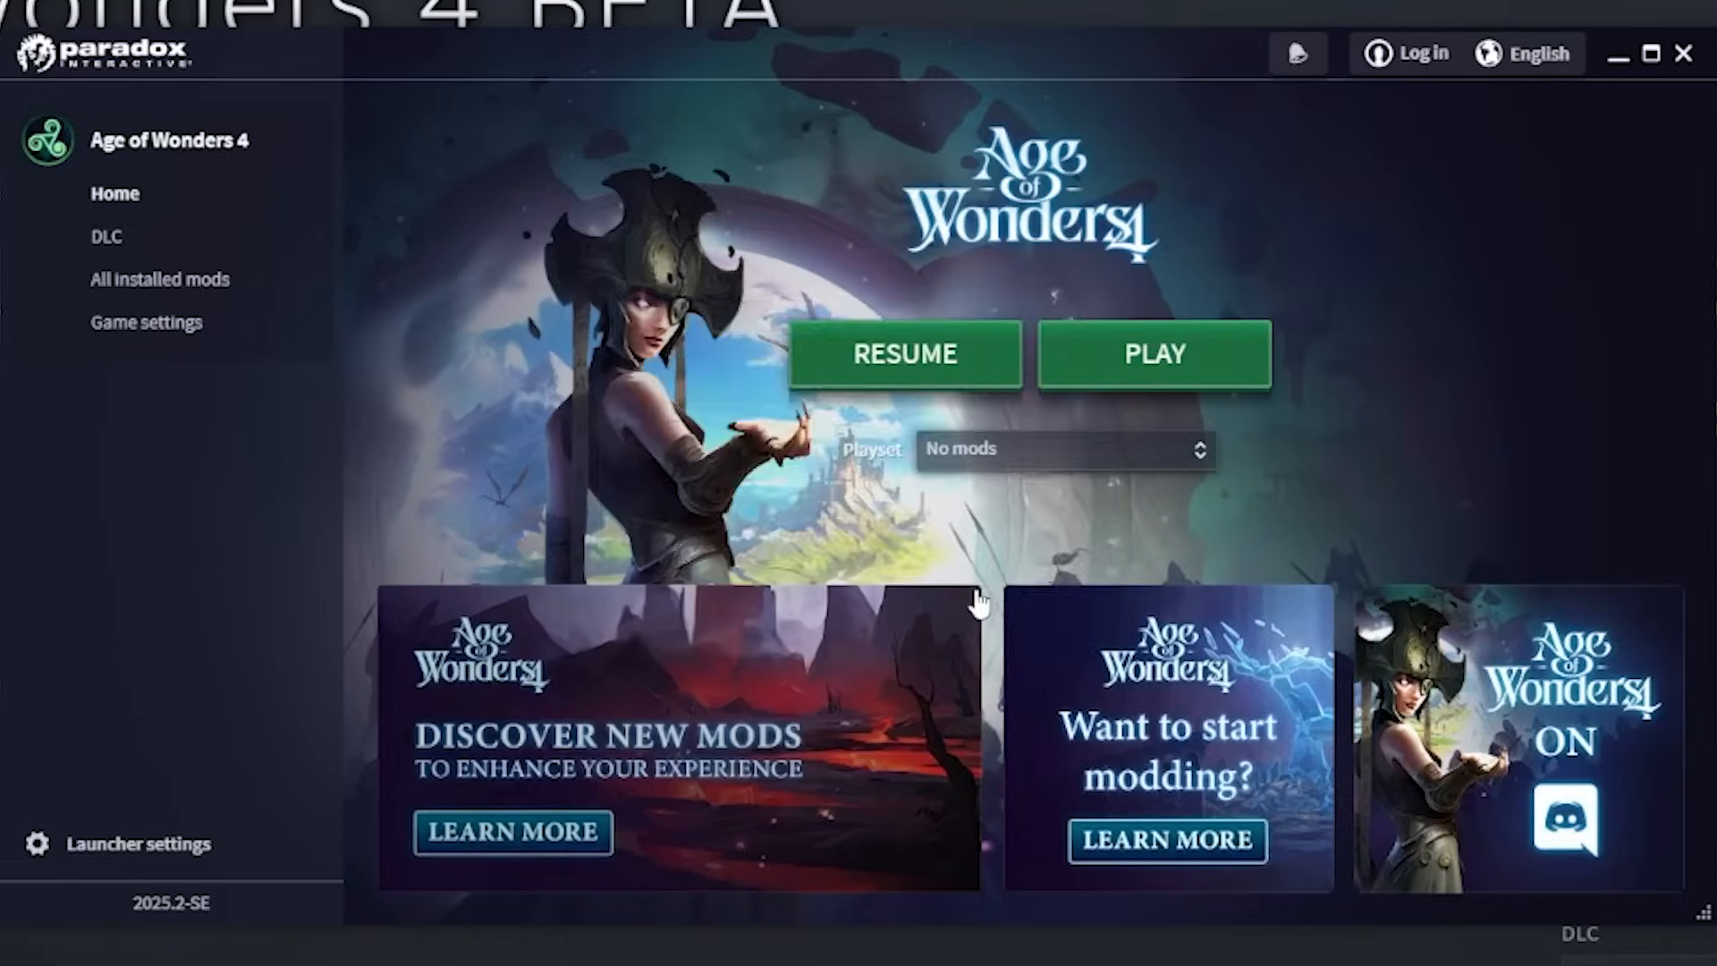
- Add the installed MyCustomRegionMod to the new playset and return to the launcher's home page
{"action": "left_click", "coordinate": [1034, 603]}
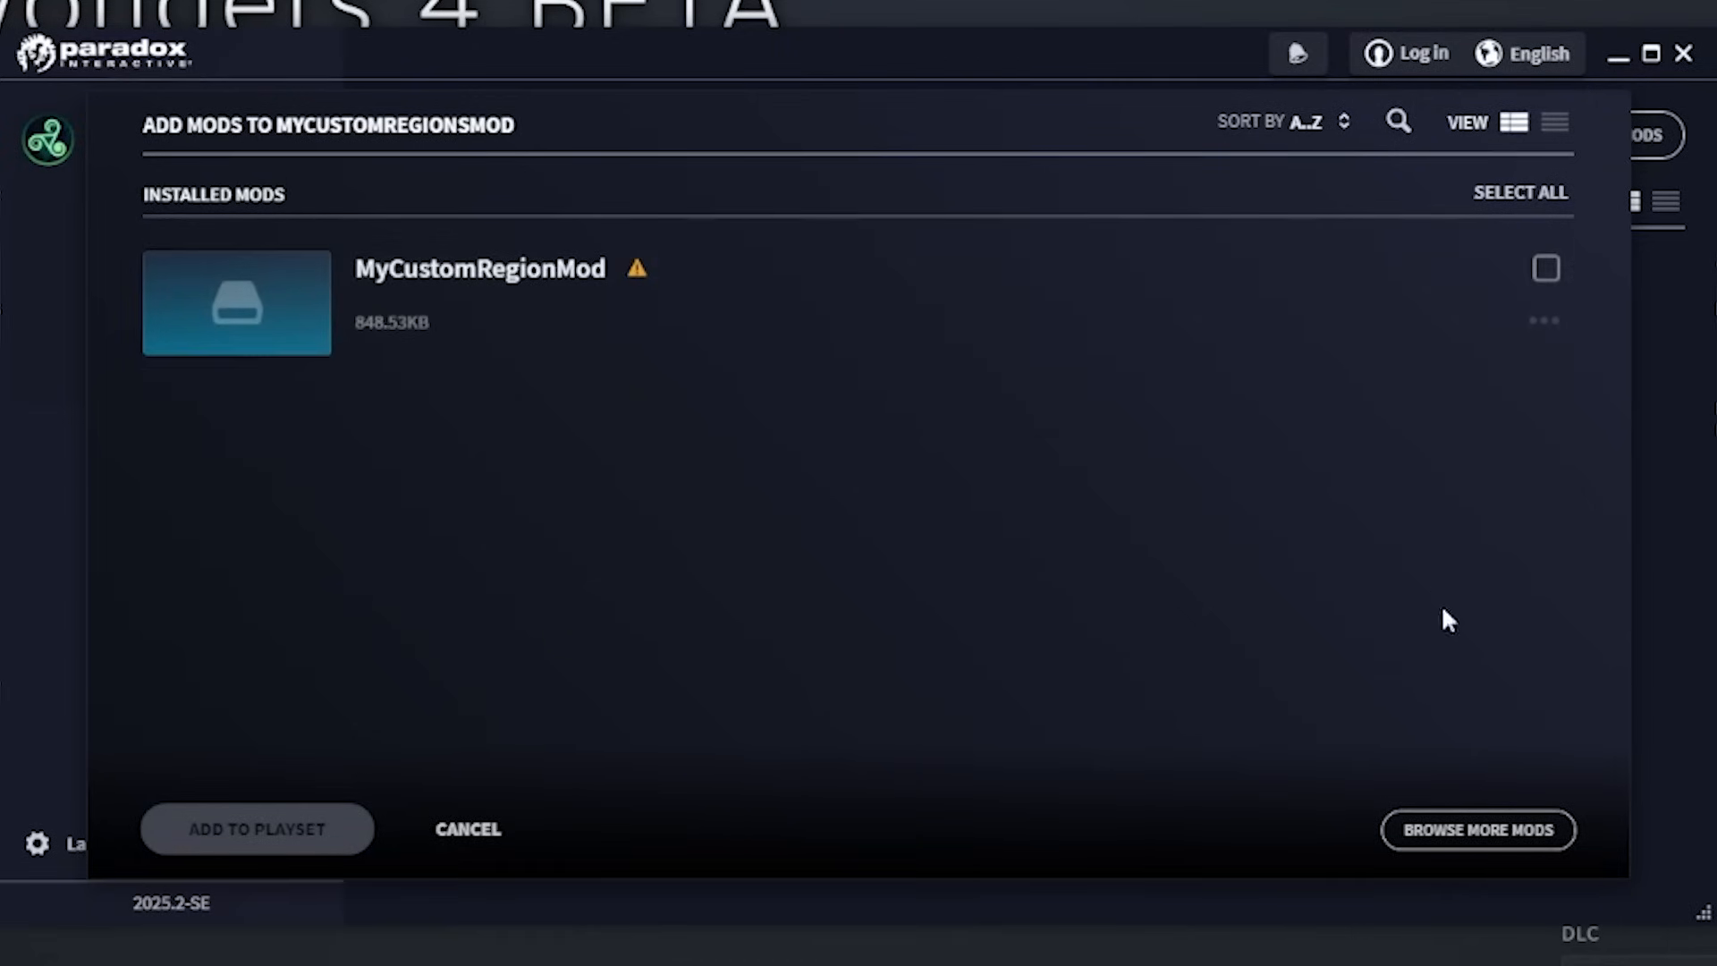
{"action": "left_click", "coordinate": [1547, 268]}
{"action": "left_click", "coordinate": [315, 836]}
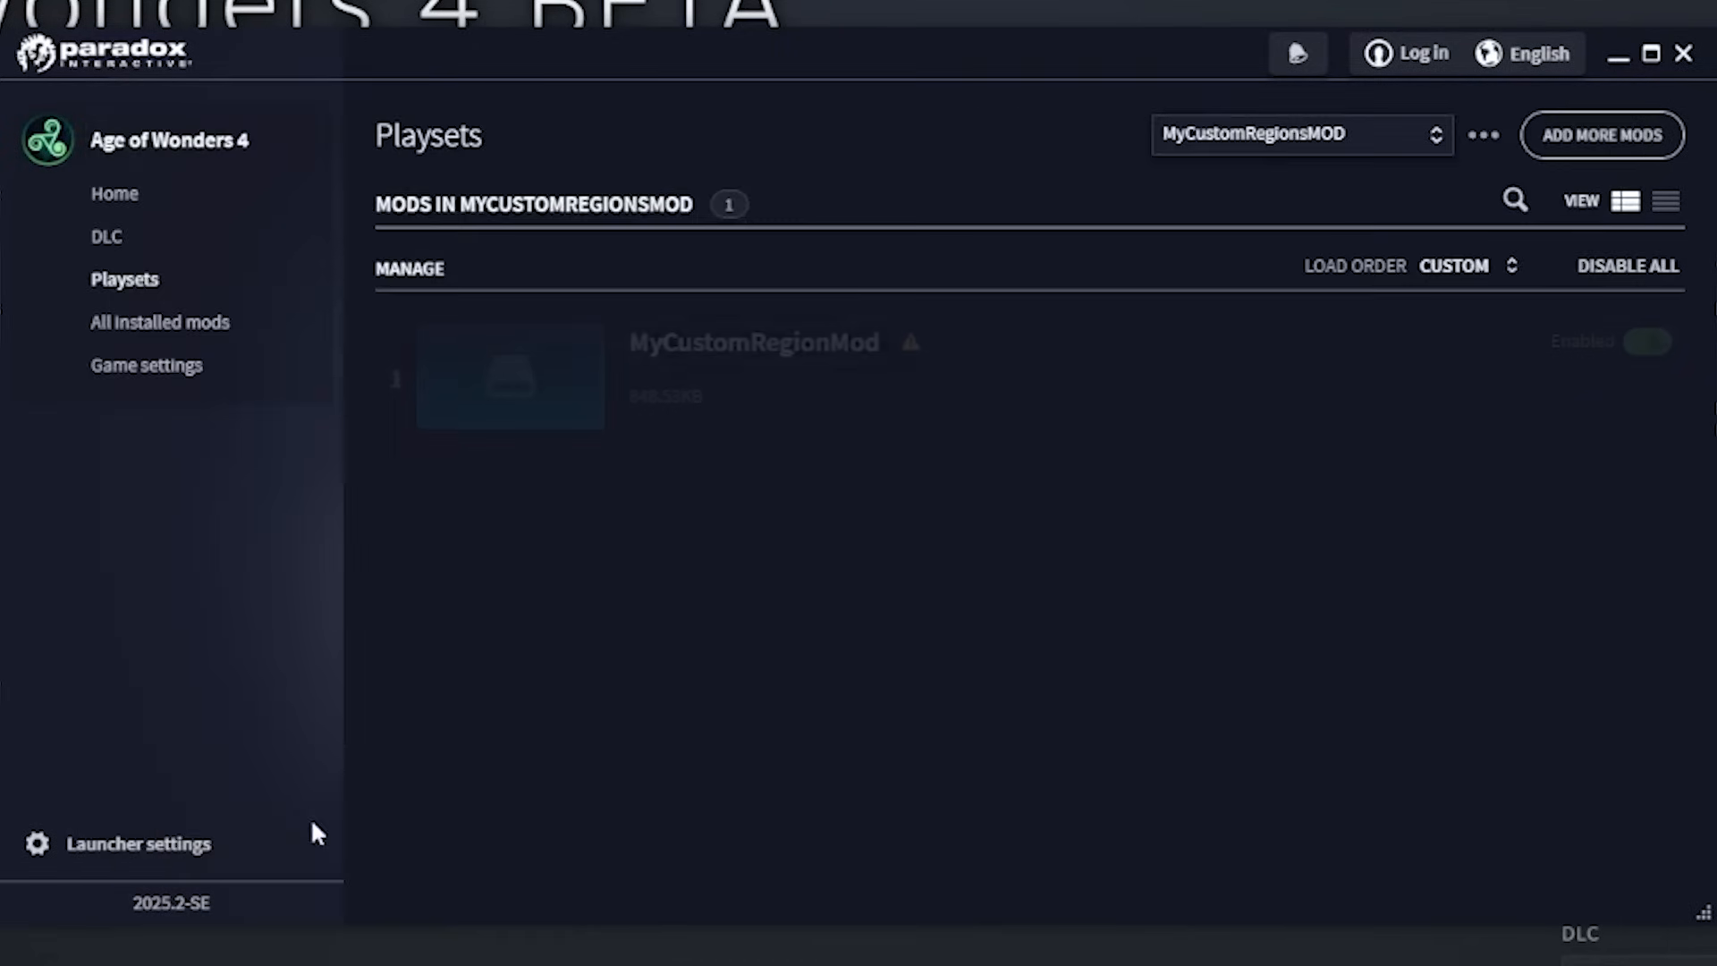
{"action": "left_click", "coordinate": [109, 207]}
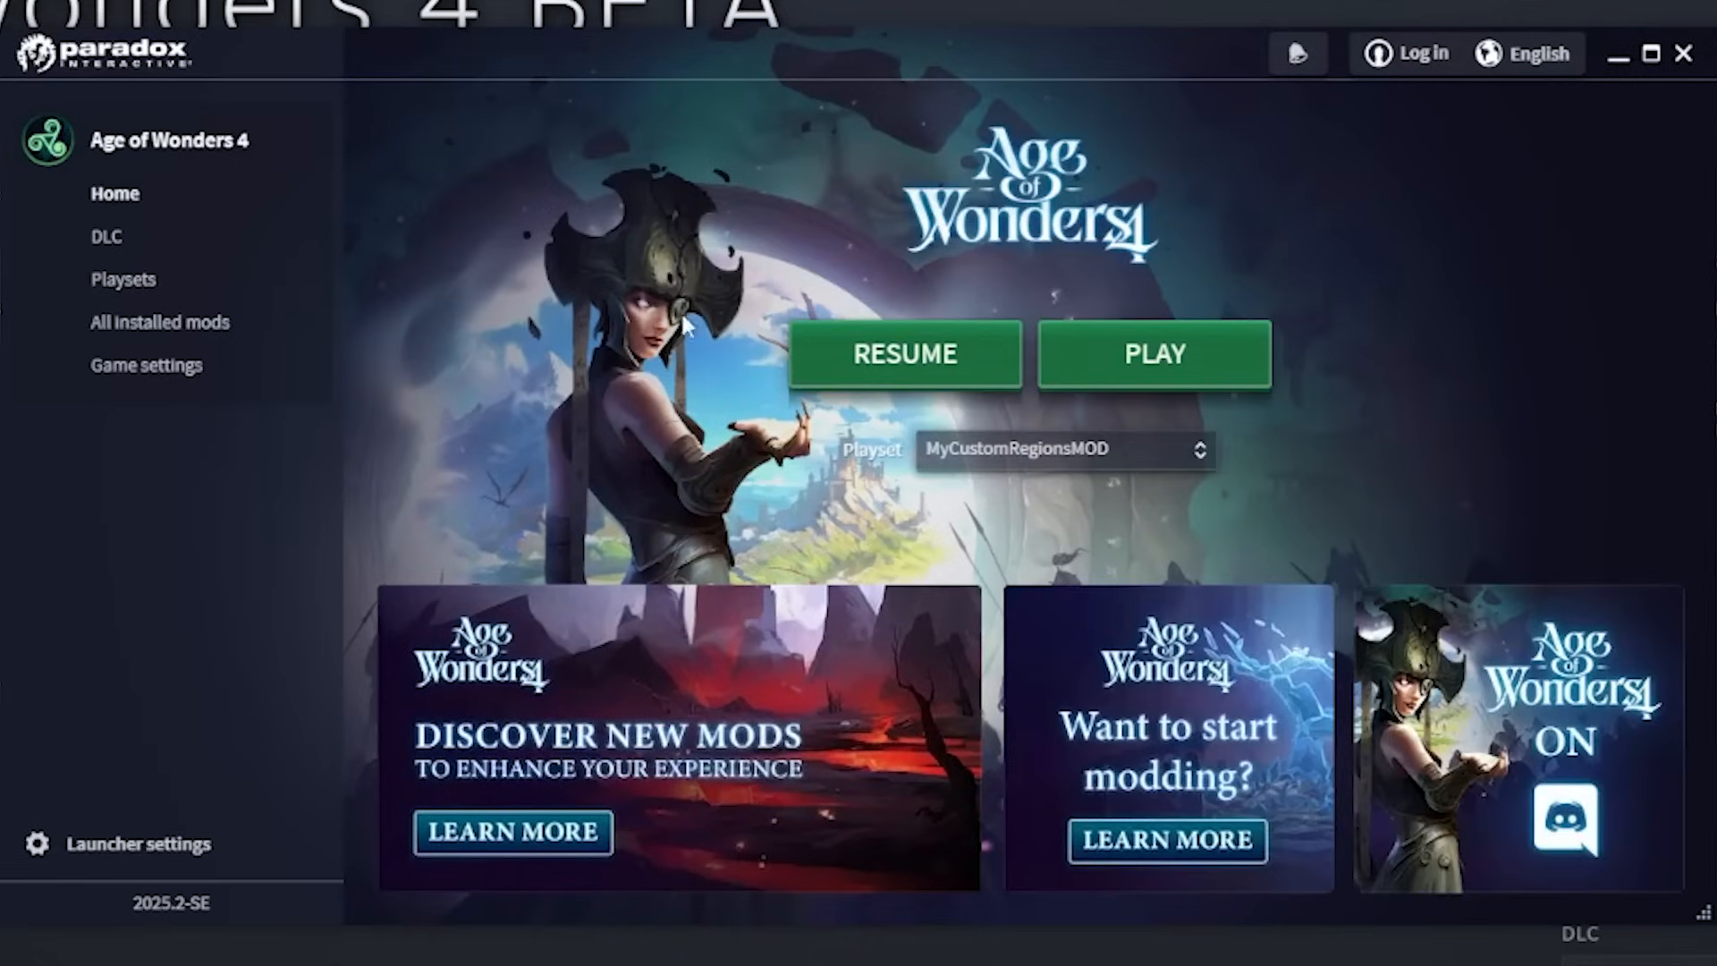
- Choose the MyCustomRegionsMOD playset and launch Age of Wonders 4 with it
{"action": "left_click", "coordinate": [1062, 452]}
{"action": "left_click", "coordinate": [1064, 644]}
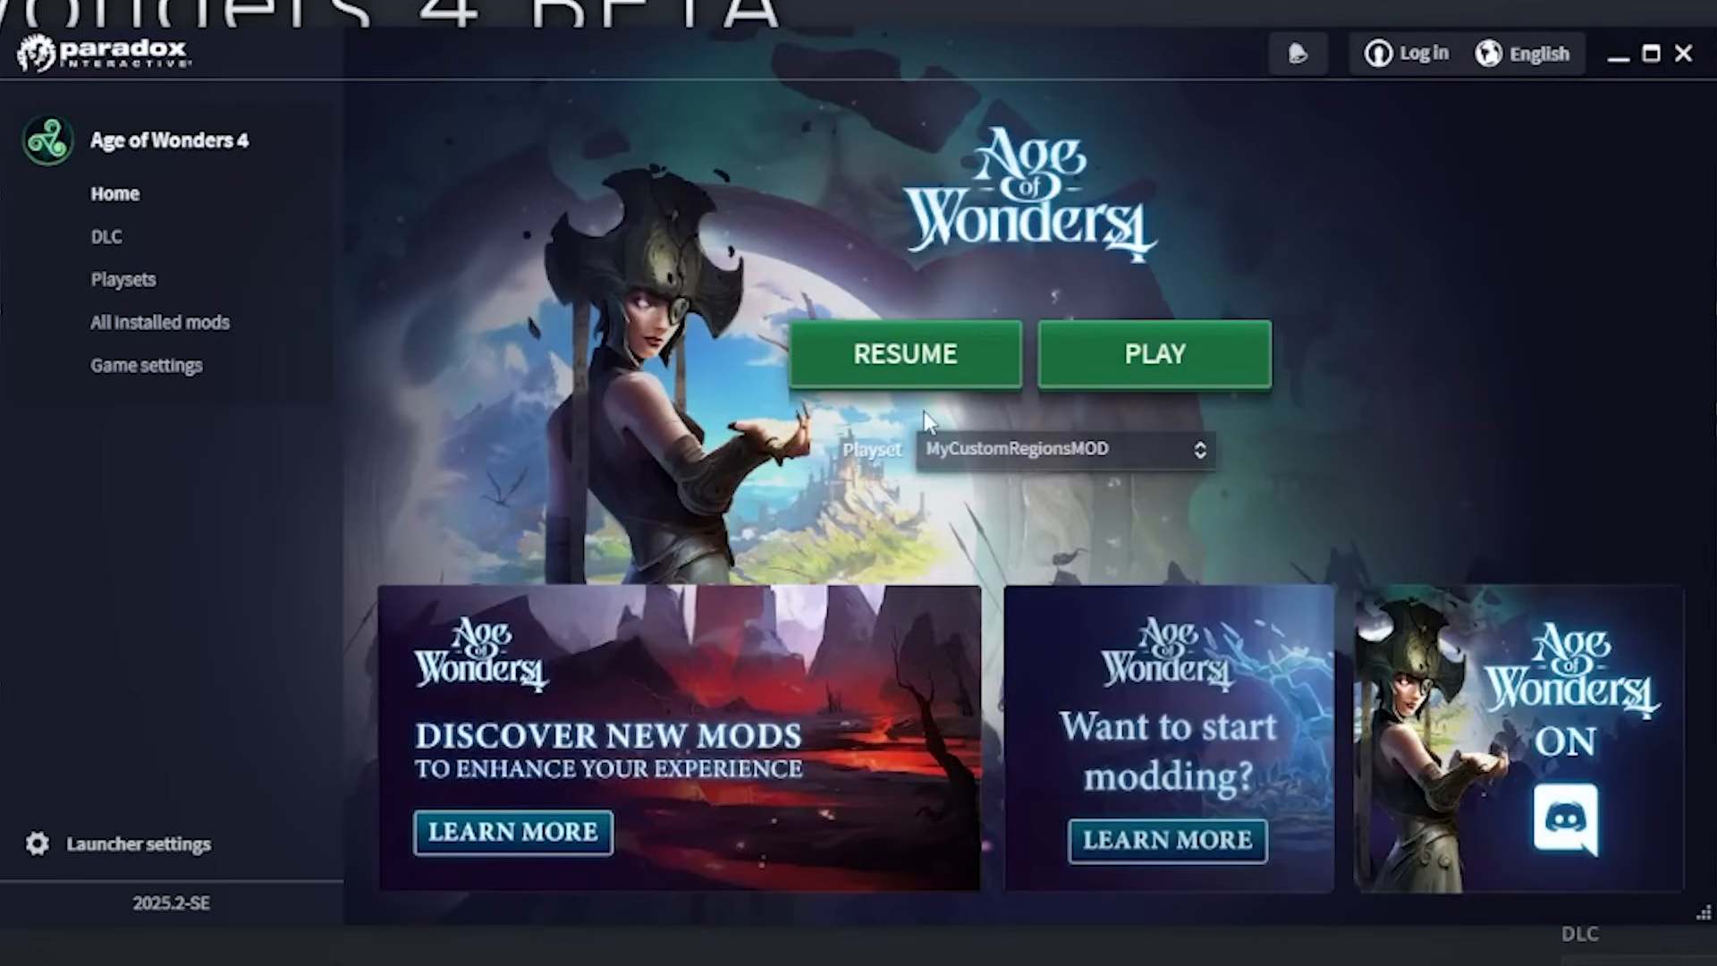
{"action": "left_click", "coordinate": [1146, 382]}
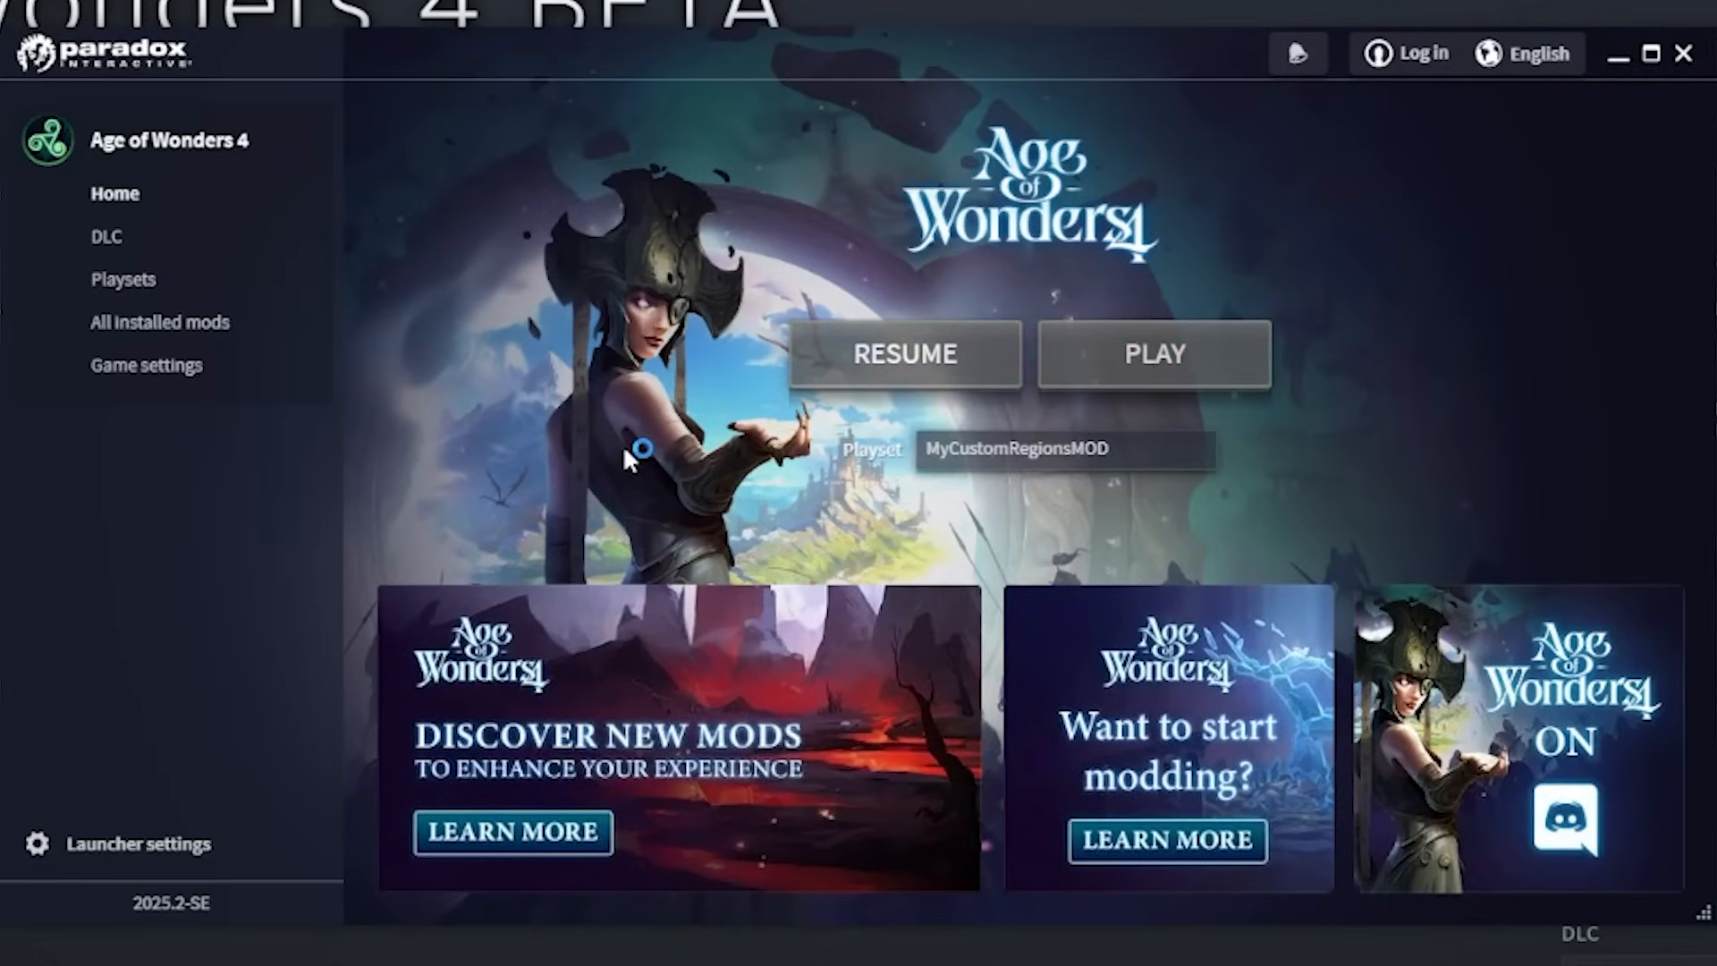
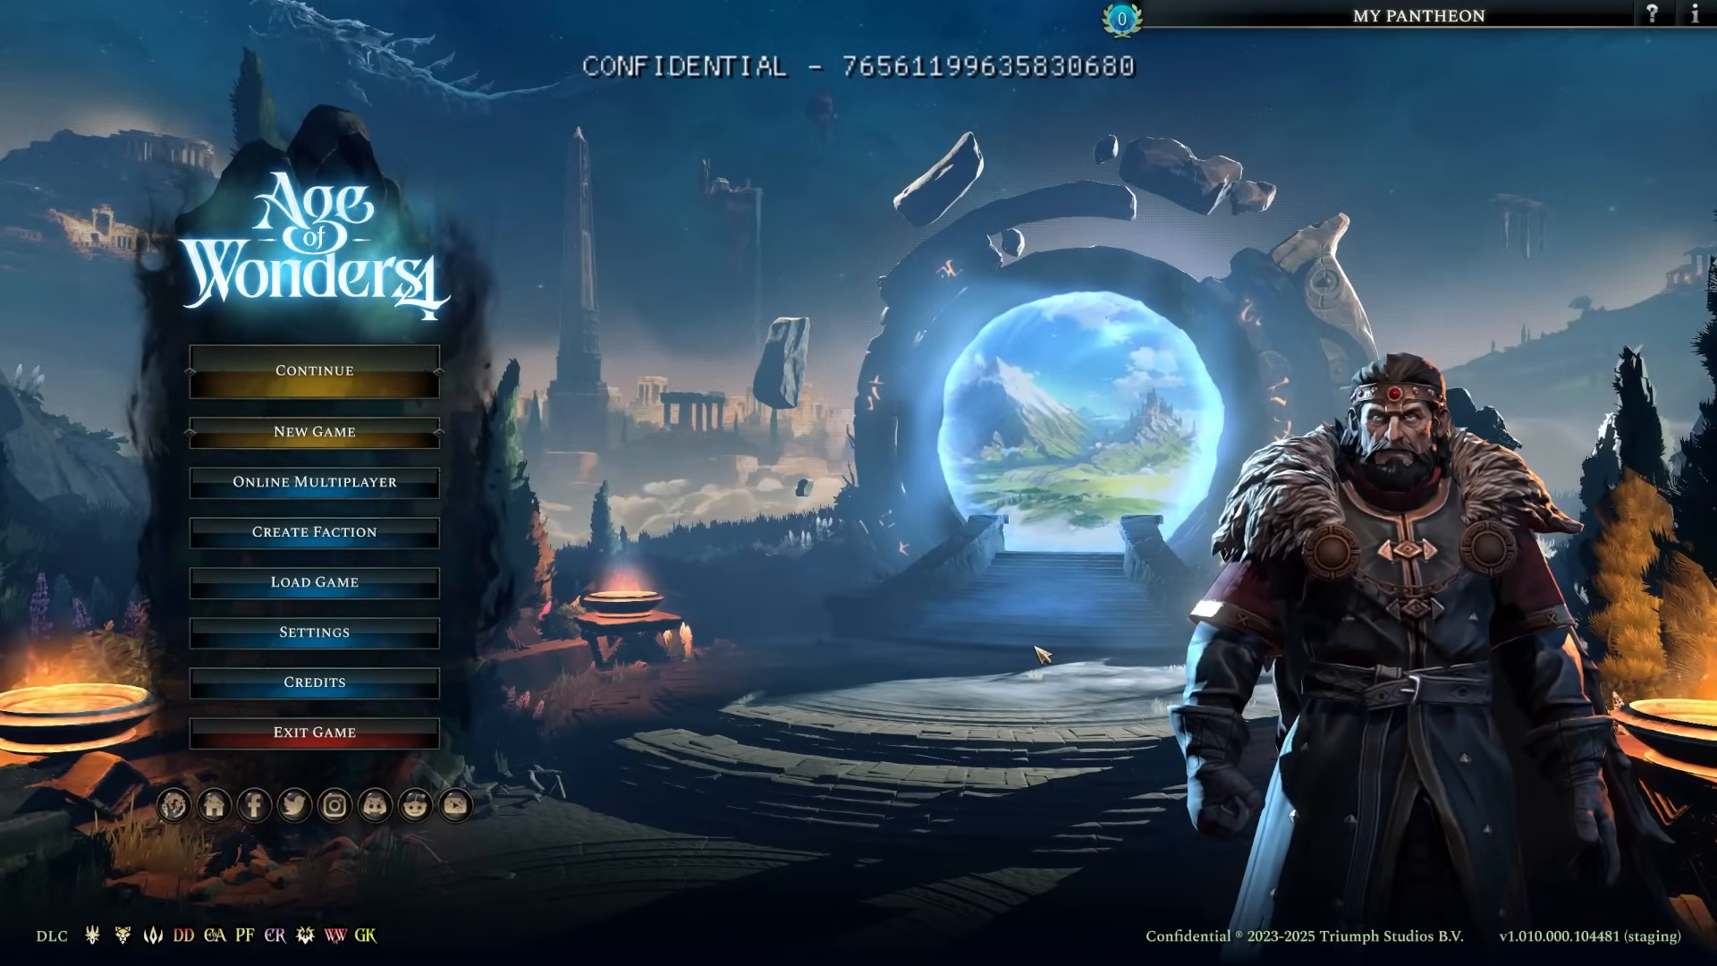
- Start a new game, pick a realm and accept its default setup
{"action": "left_click", "coordinate": [273, 438]}
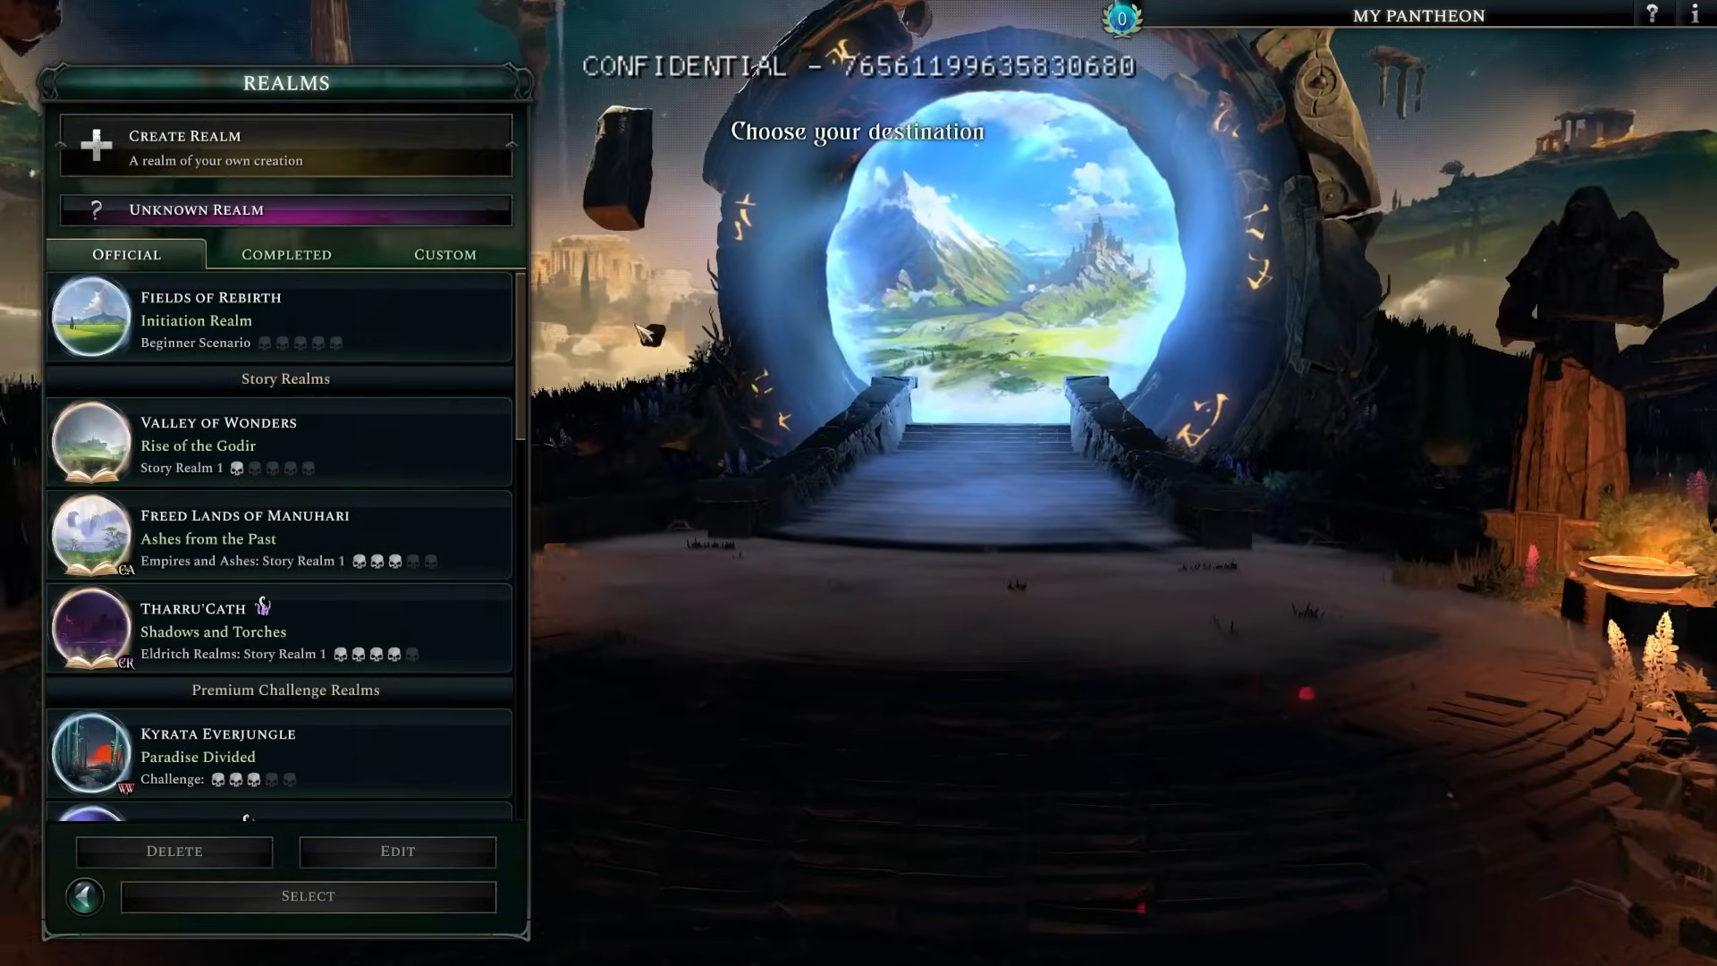
{"action": "double_click", "coordinate": [436, 315]}
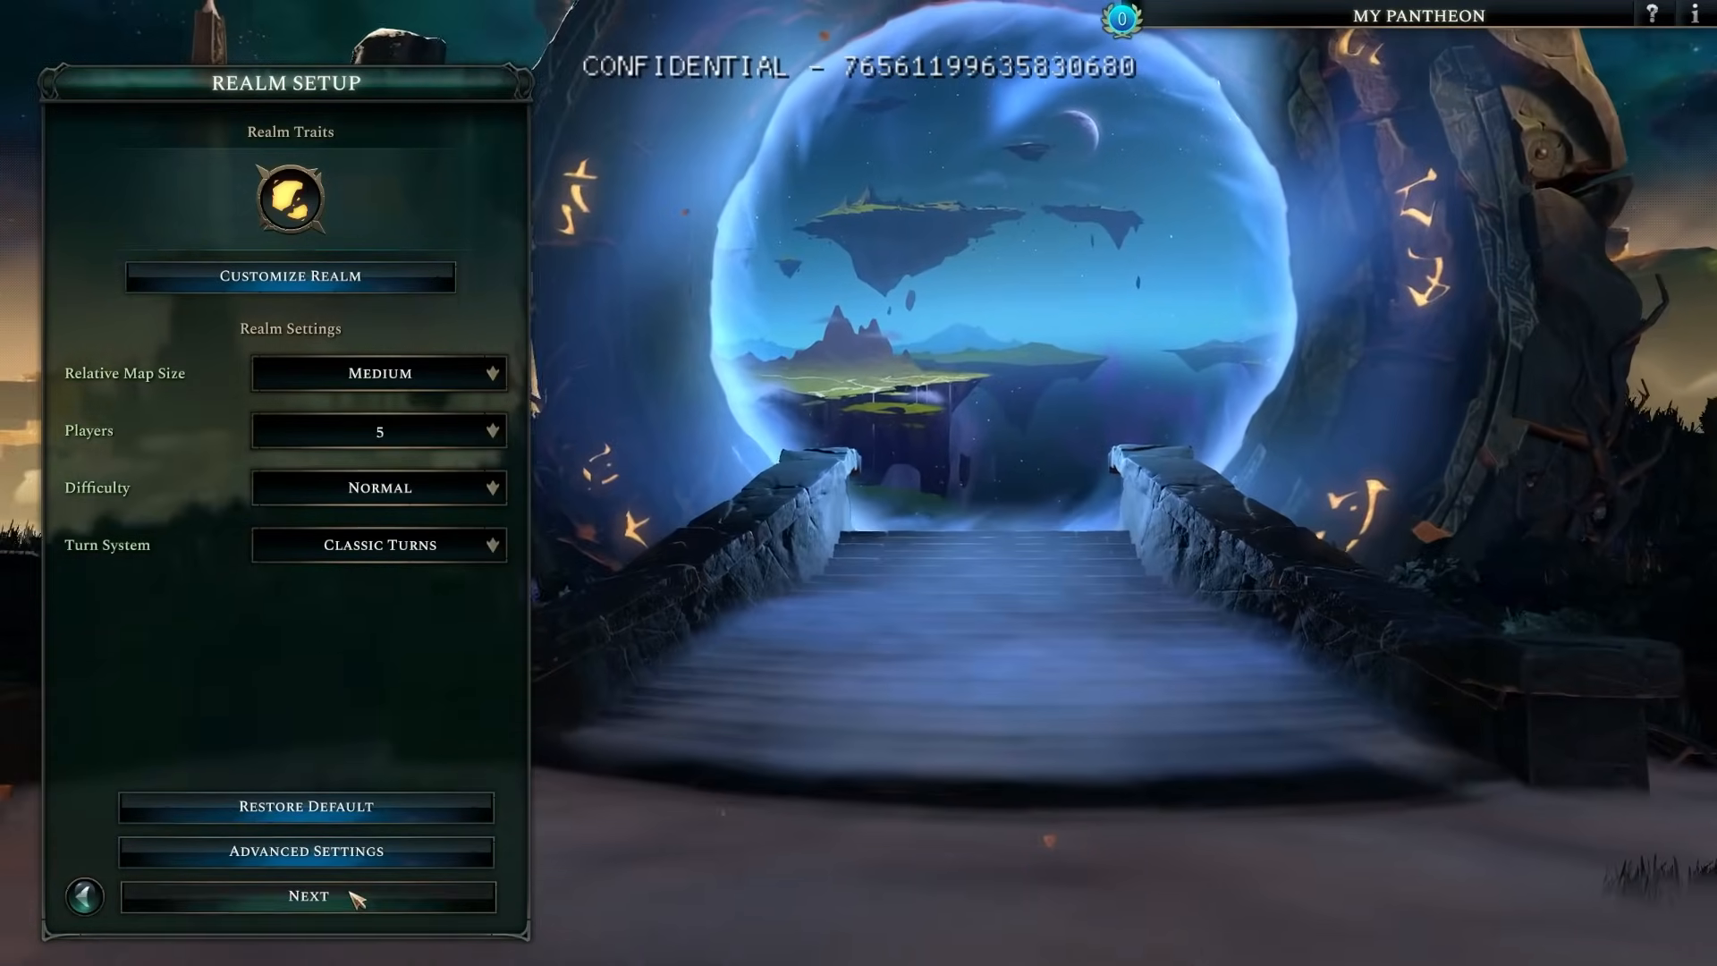
{"action": "left_click", "coordinate": [353, 897]}
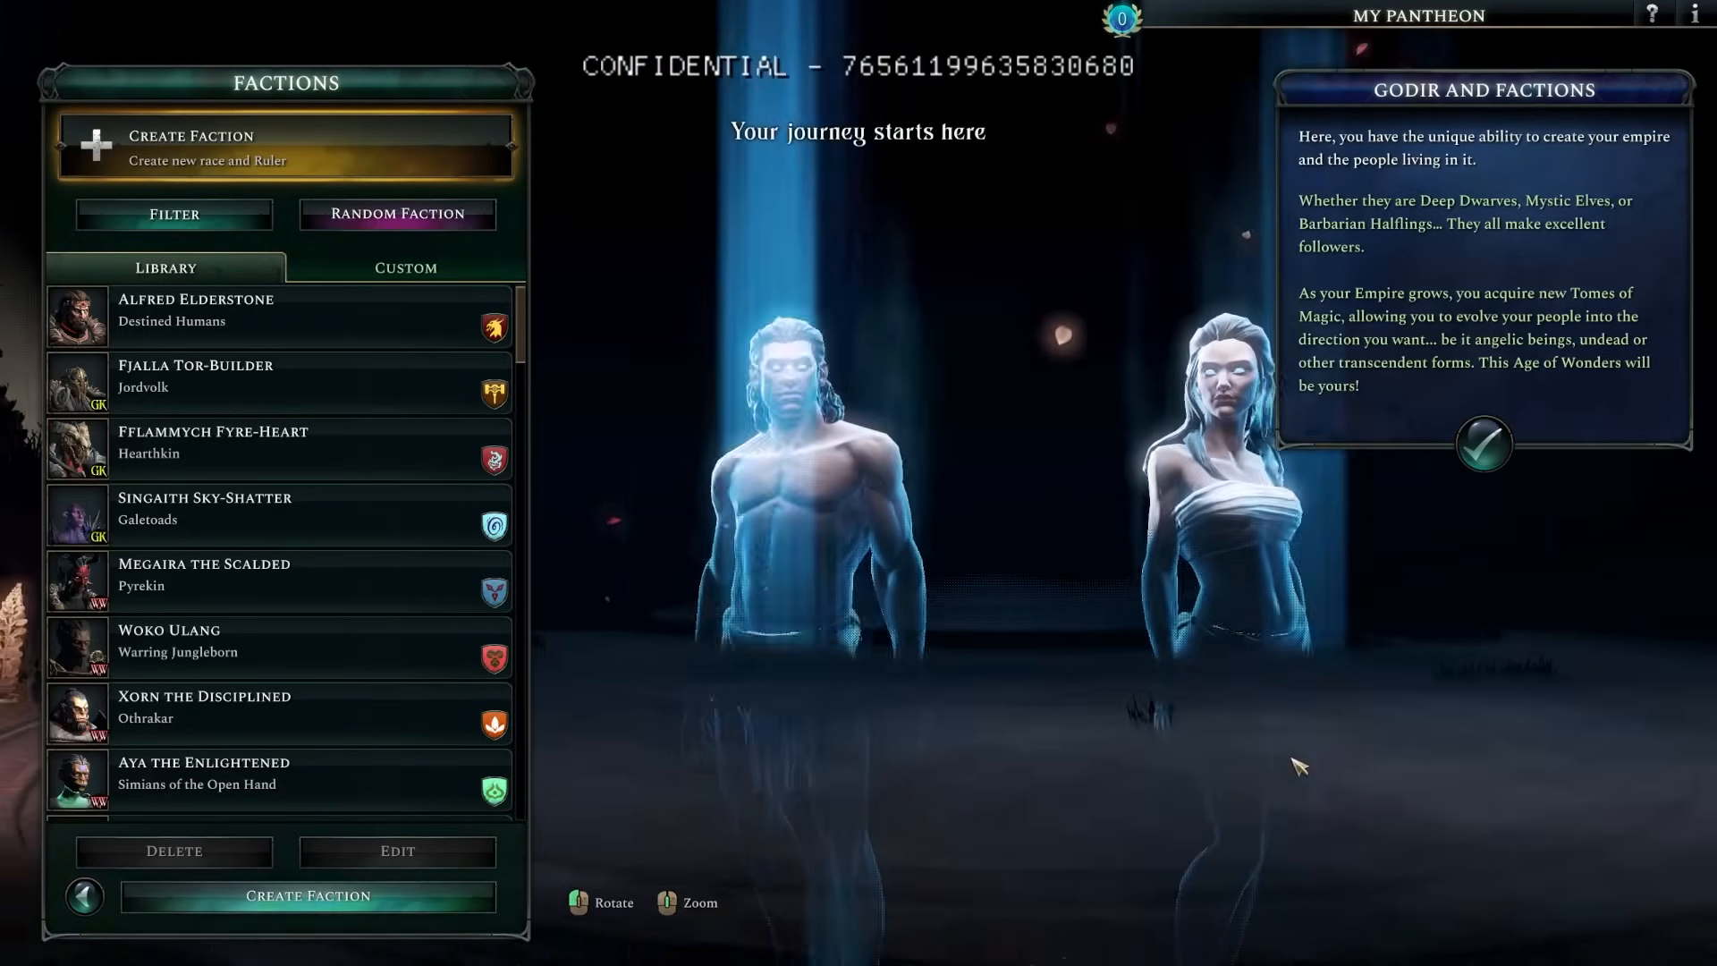
- Choose the Alfred Elderstone faction from the library, start the match and dismiss the ruler introduction
{"action": "left_click", "coordinate": [269, 317]}
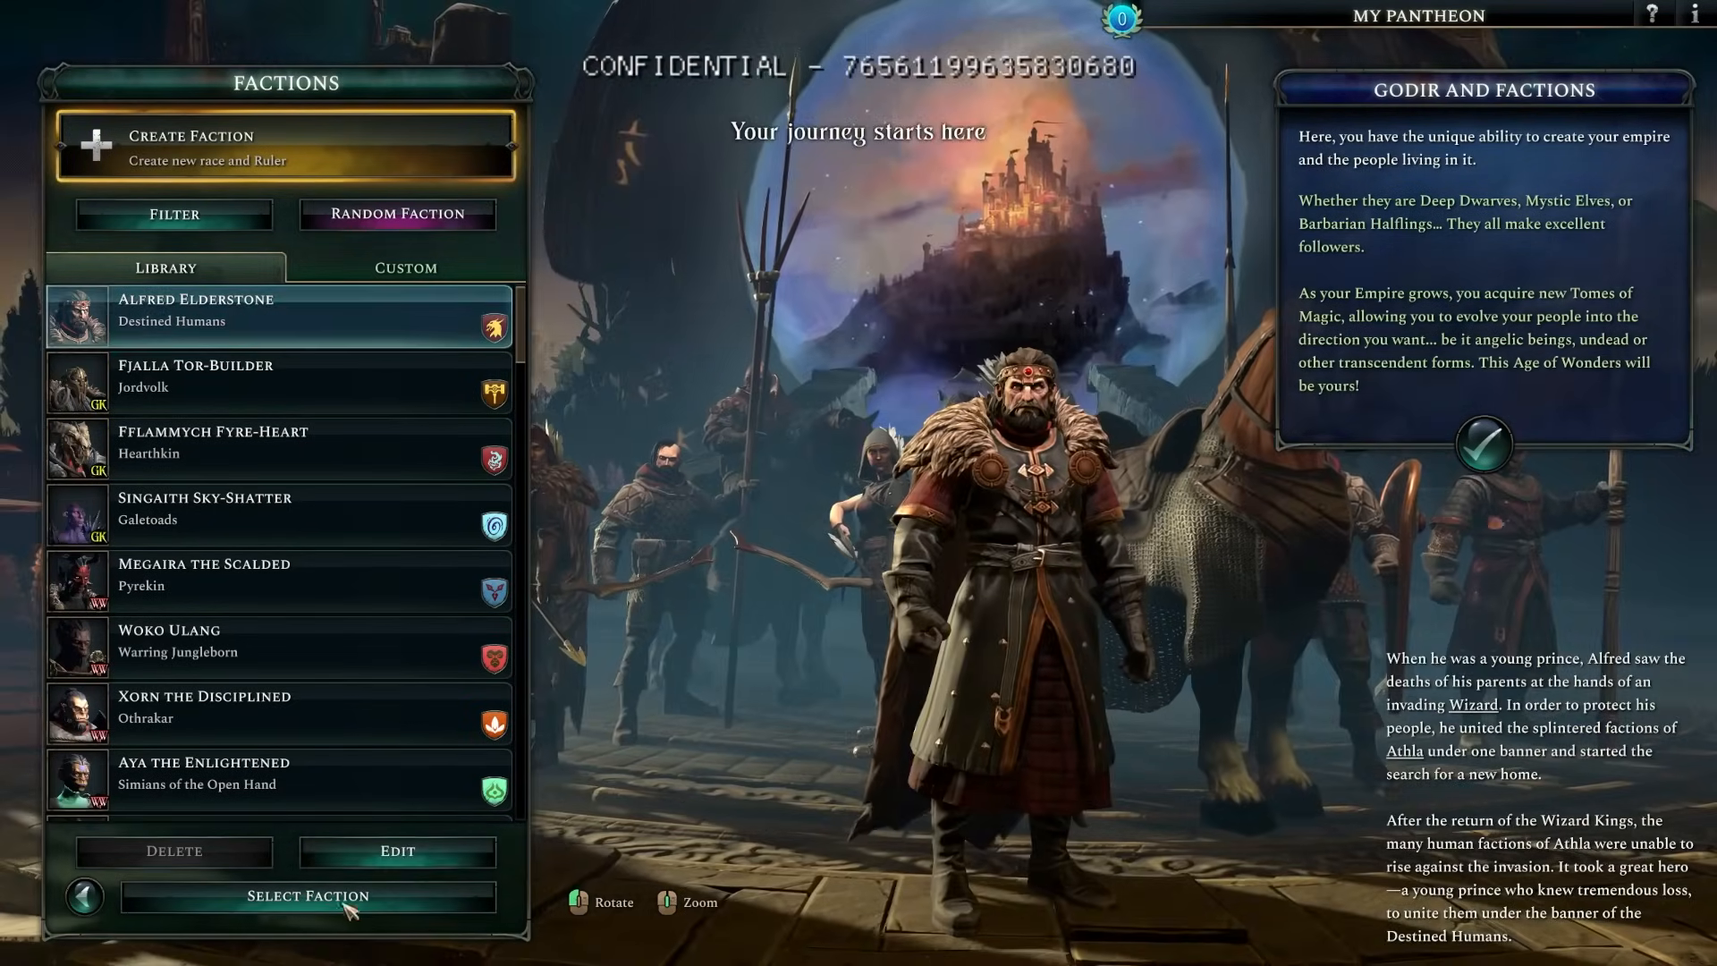
{"action": "left_click", "coordinate": [356, 914]}
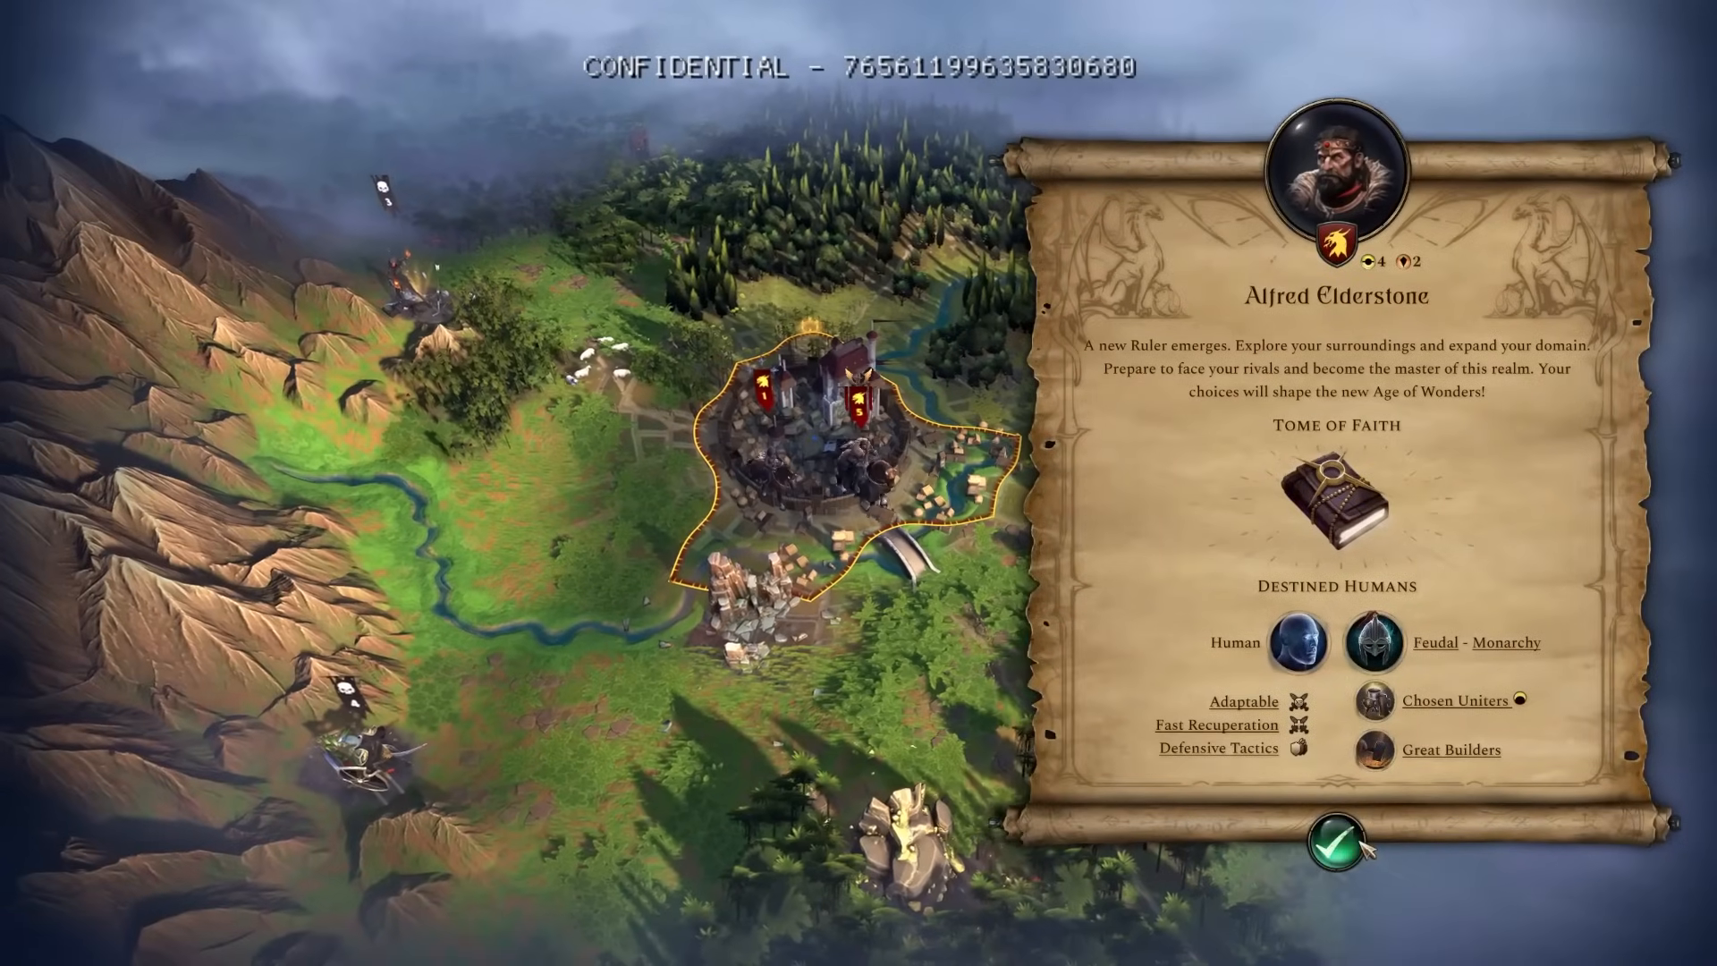
{"action": "left_click", "coordinate": [1359, 843]}
{"action": "left_click", "coordinate": [1344, 844]}
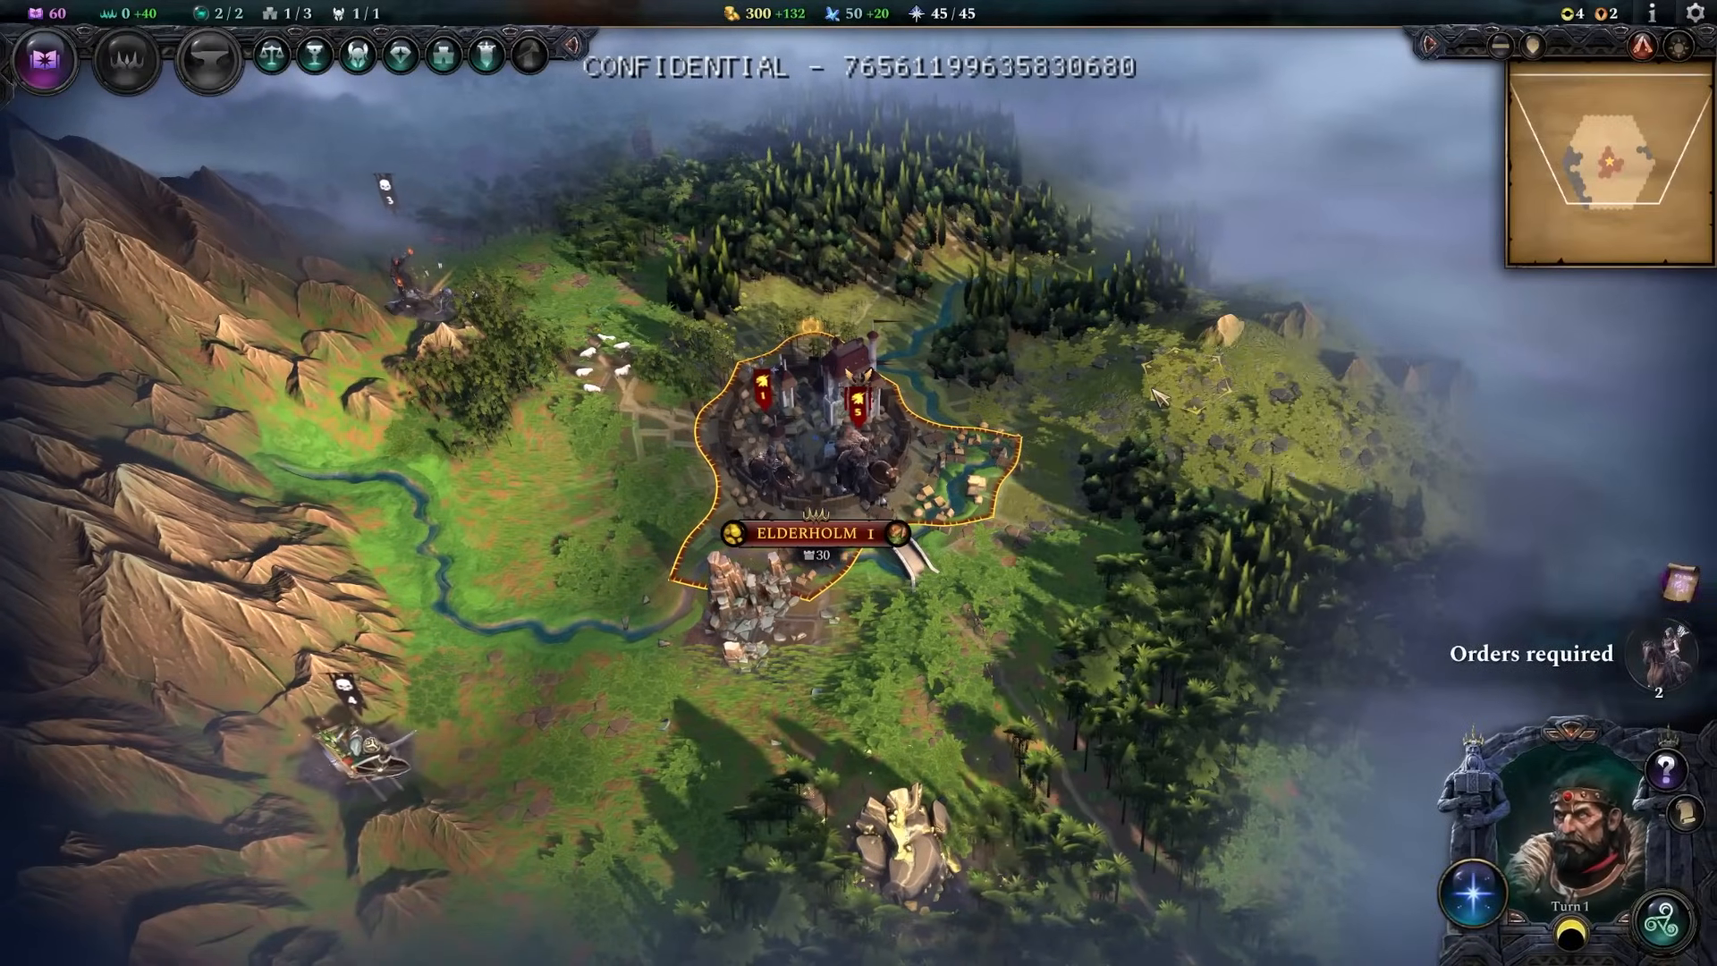
- Run the BARENTZ cheat to explore and reveal the entire map
{"action": "key", "text": "w"}
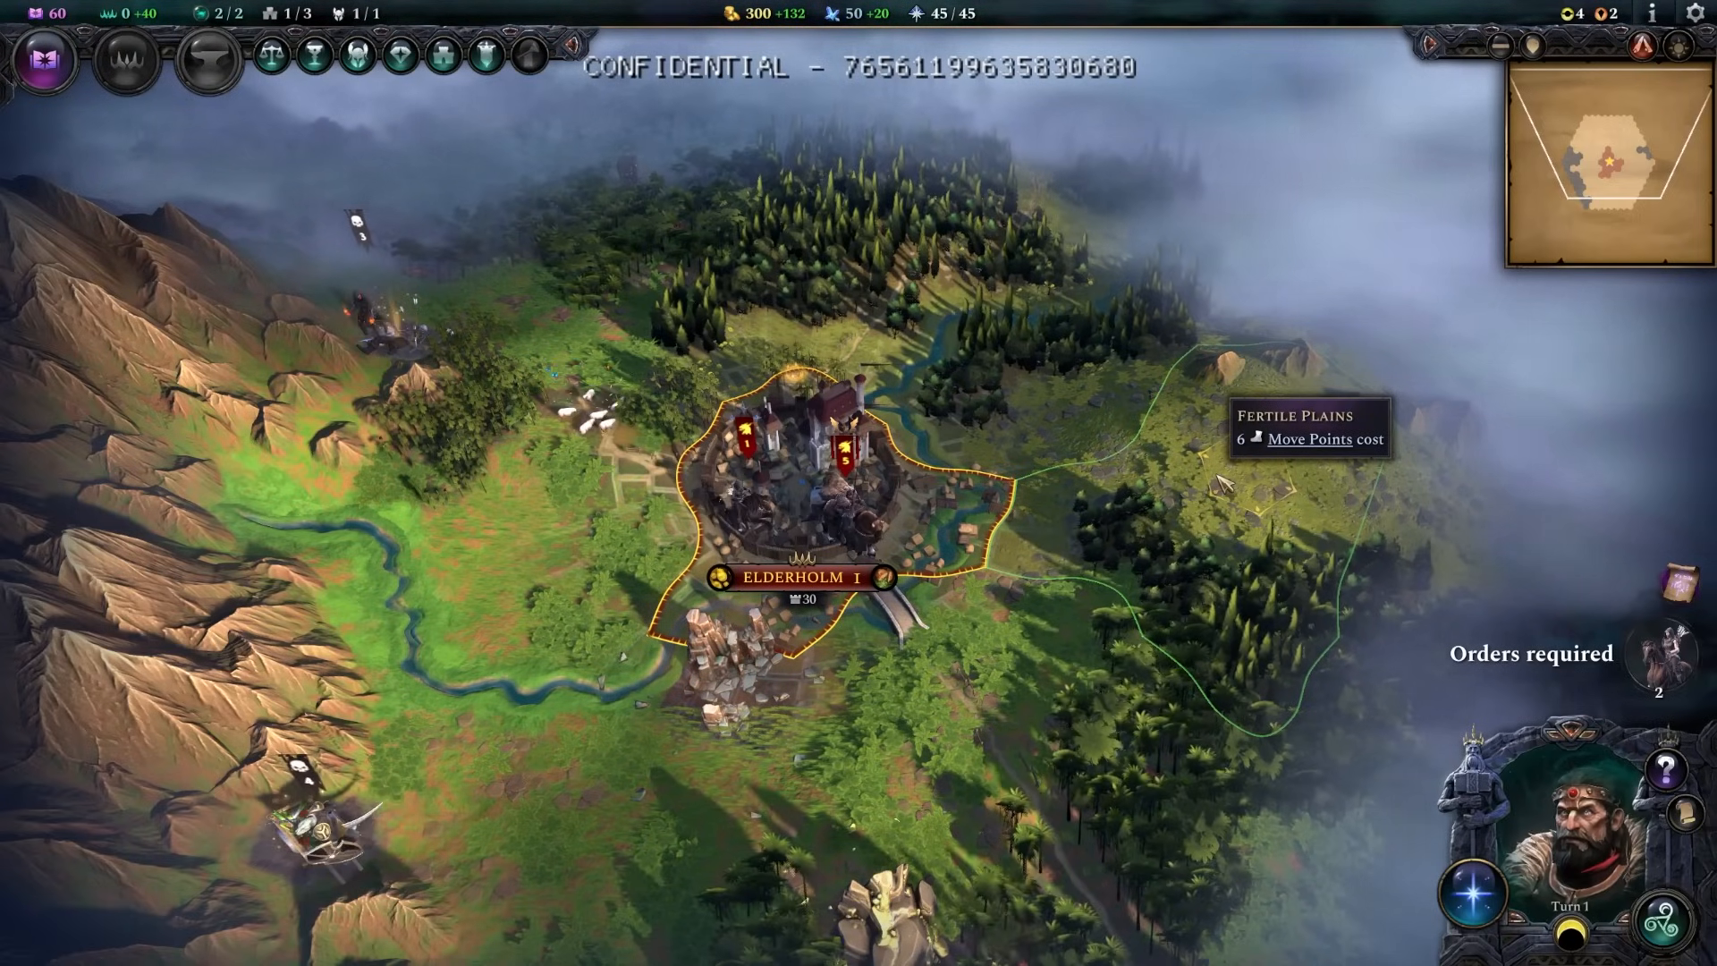
{"action": "key", "text": "ctrl+shift+c"}
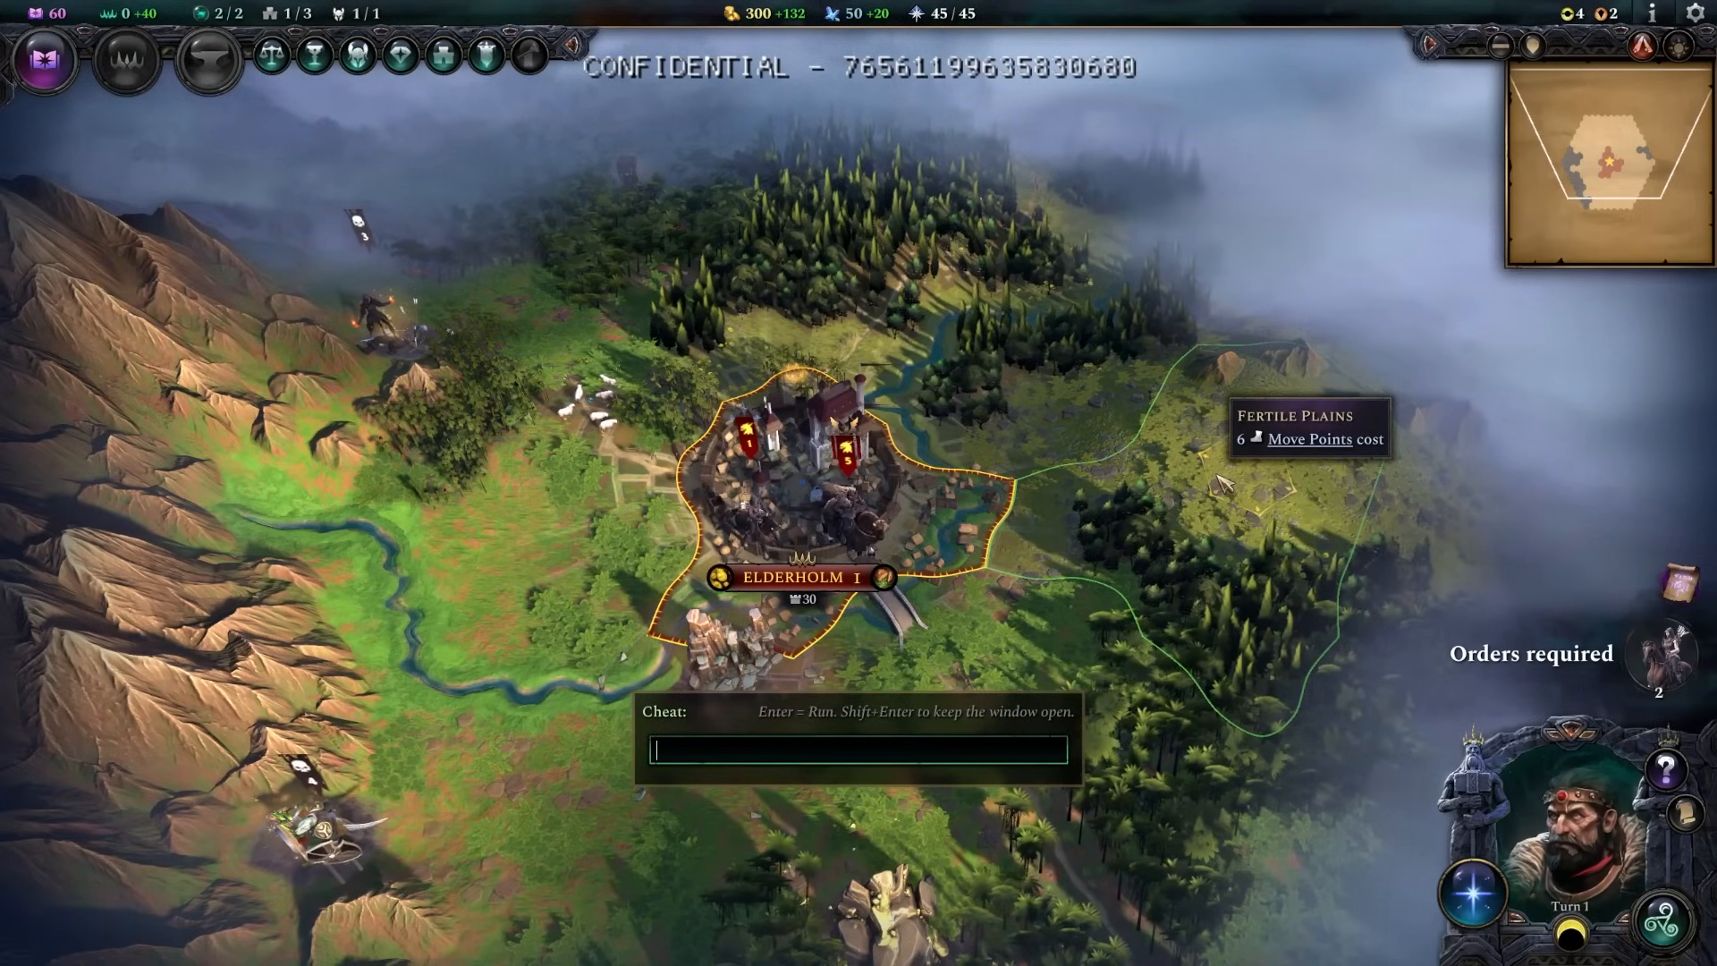
{"action": "type", "text": "b"}
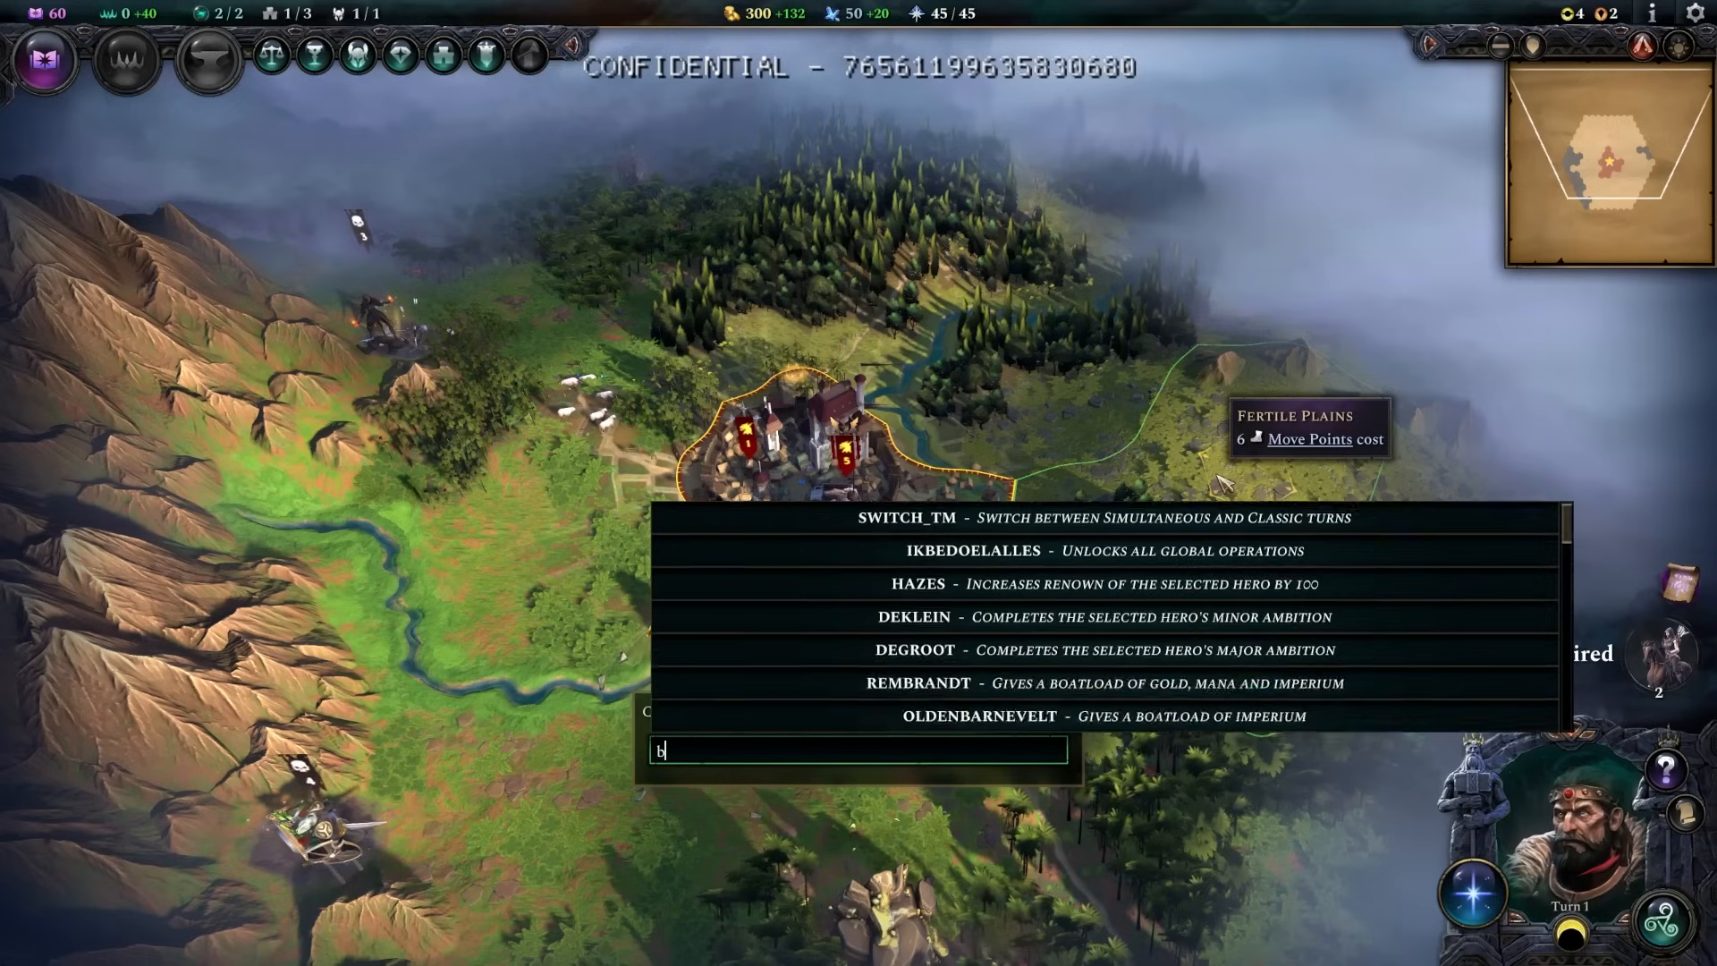
{"action": "type", "text": "are"}
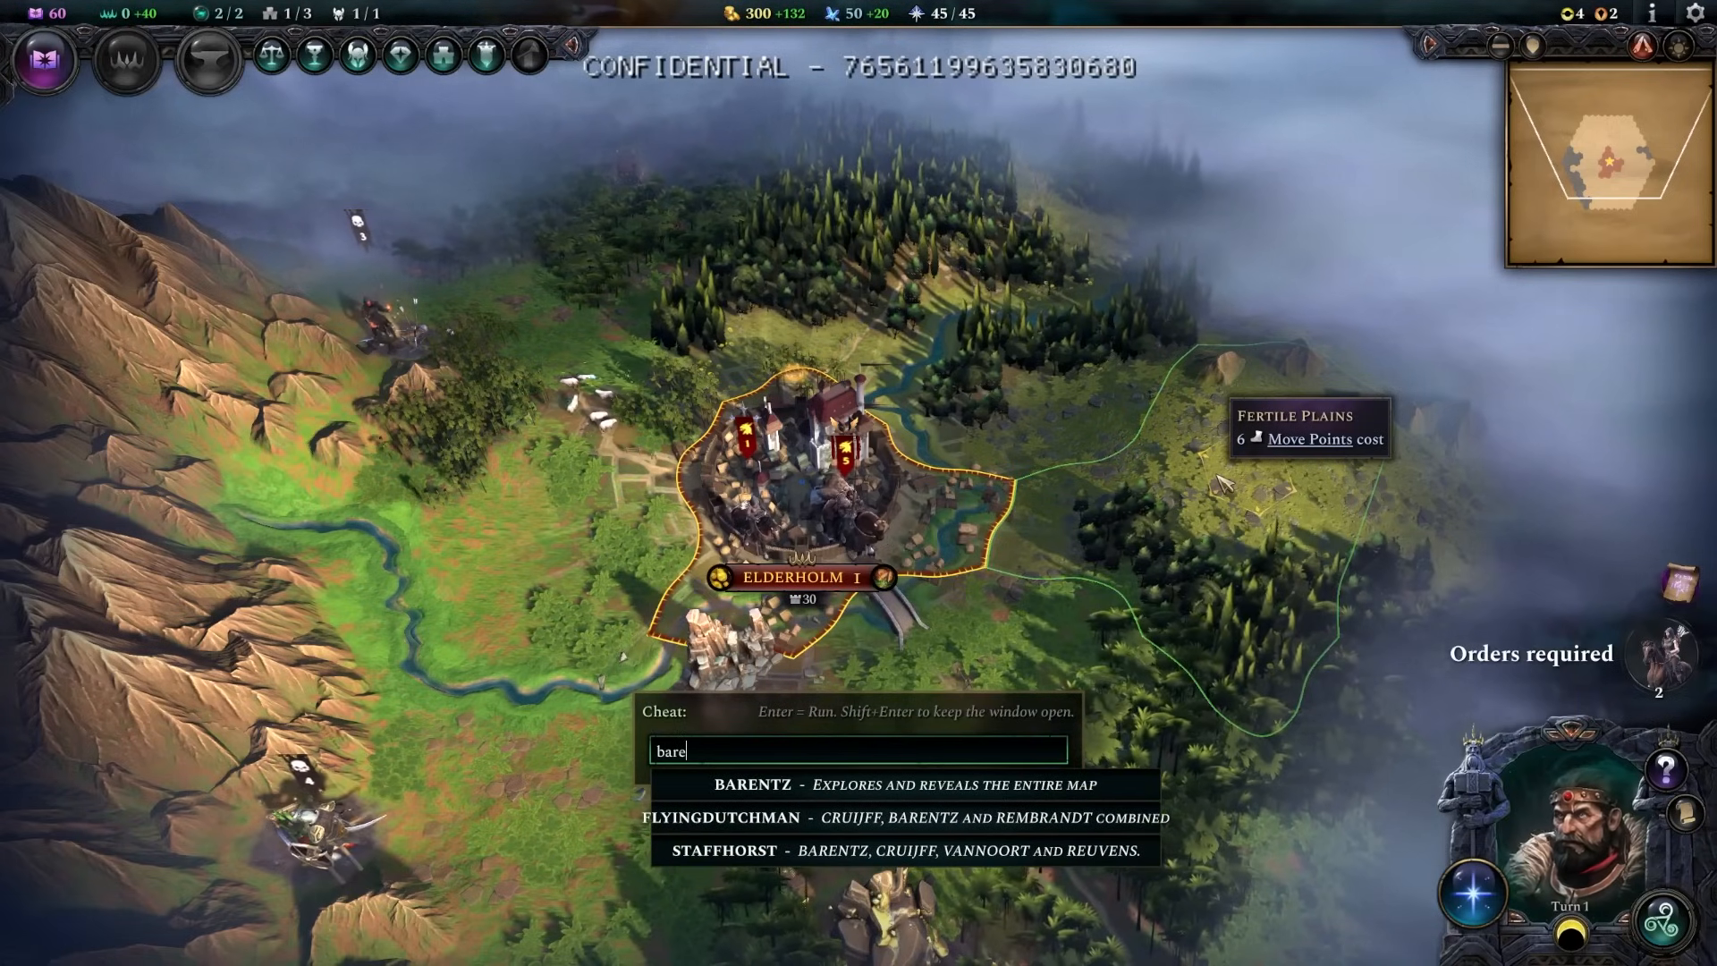
{"action": "left_click", "coordinate": [1058, 787]}
{"action": "key", "text": "Return"}
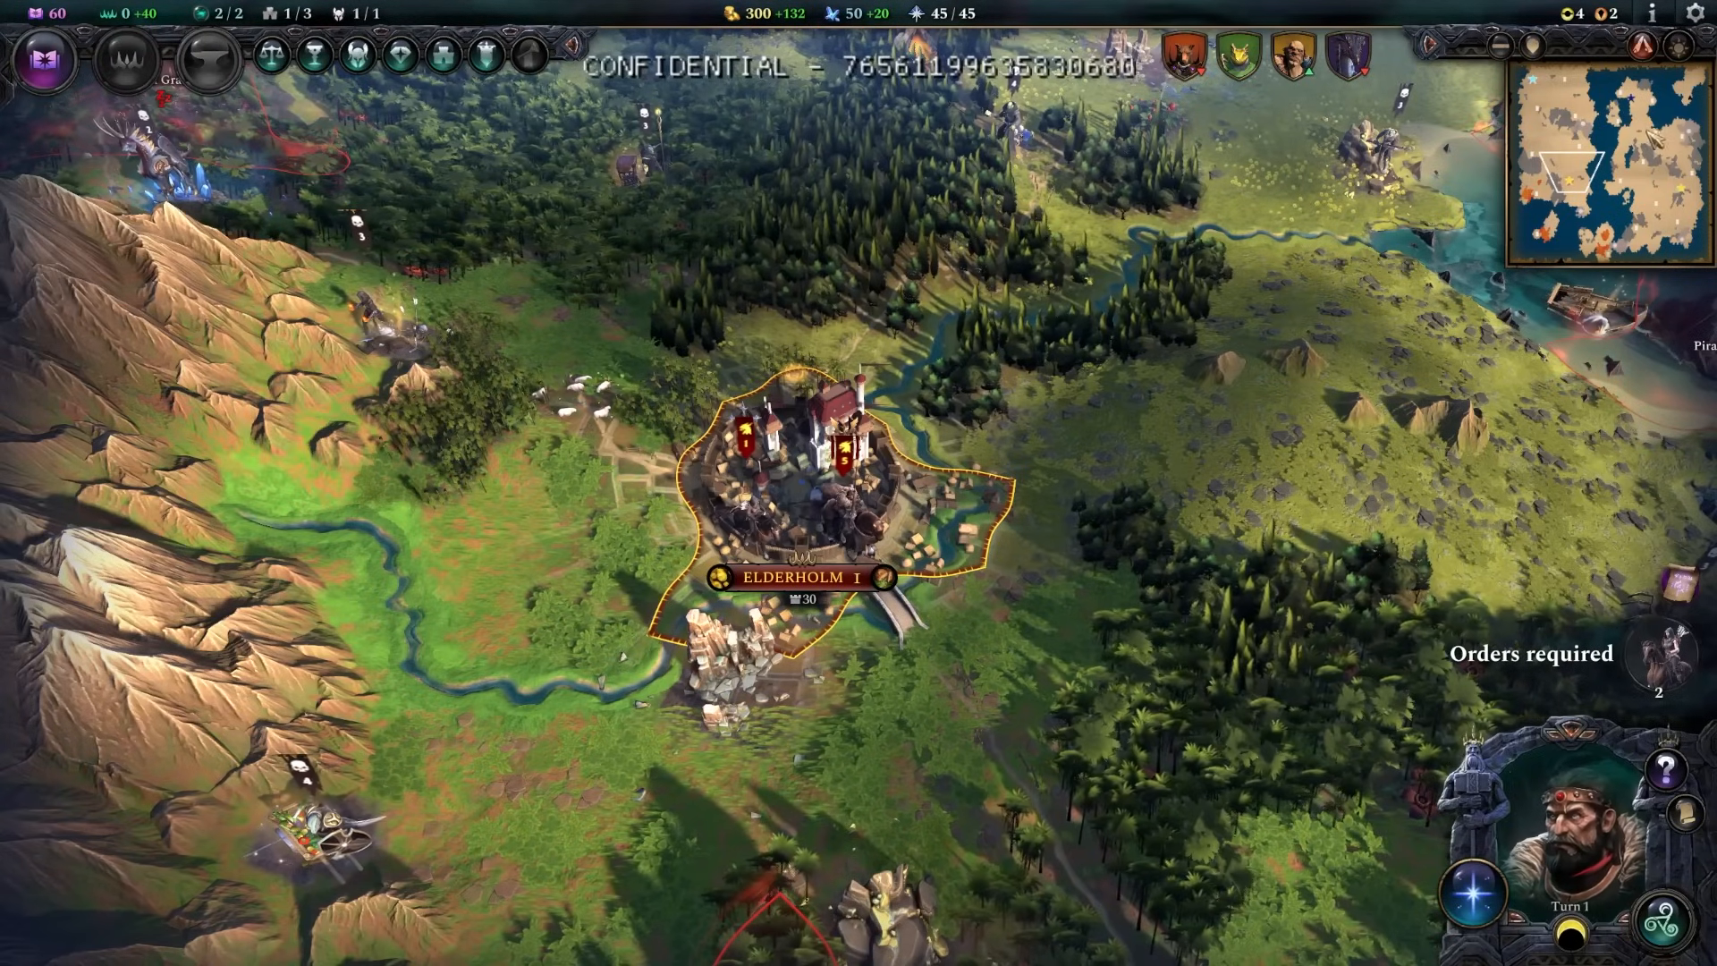
- Examine the revealed surface map for the custom region and switch to the underground layer at the same location
{"action": "left_click", "coordinate": [1691, 109]}
{"action": "middle_click_drag", "start_coordinate": [944, 458], "coordinate": [854, 410]}
{"action": "left_click_drag", "start_coordinate": [1131, 154], "coordinate": [1120, 205]}
{"action": "middle_click_drag", "start_coordinate": [492, 587], "coordinate": [796, 574]}
{"action": "left_click_drag", "start_coordinate": [1169, 671], "coordinate": [1449, 716]}
{"action": "middle_click_drag", "start_coordinate": [1252, 747], "coordinate": [995, 757]}
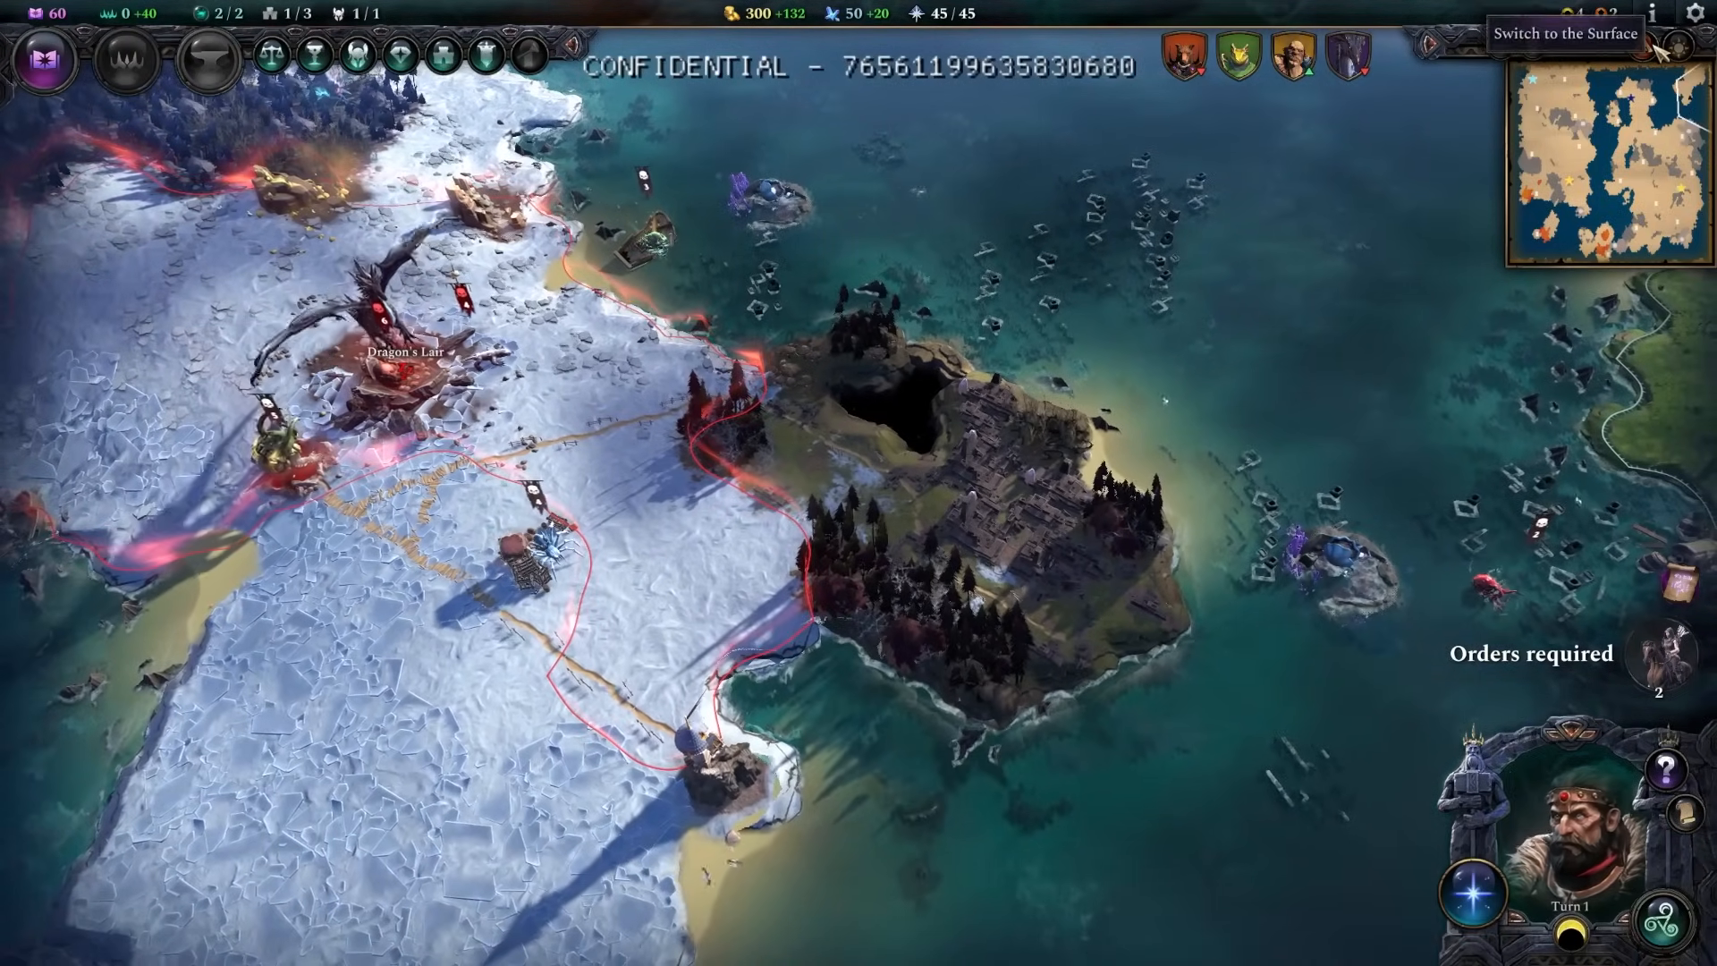
{"action": "left_click", "coordinate": [1655, 47]}
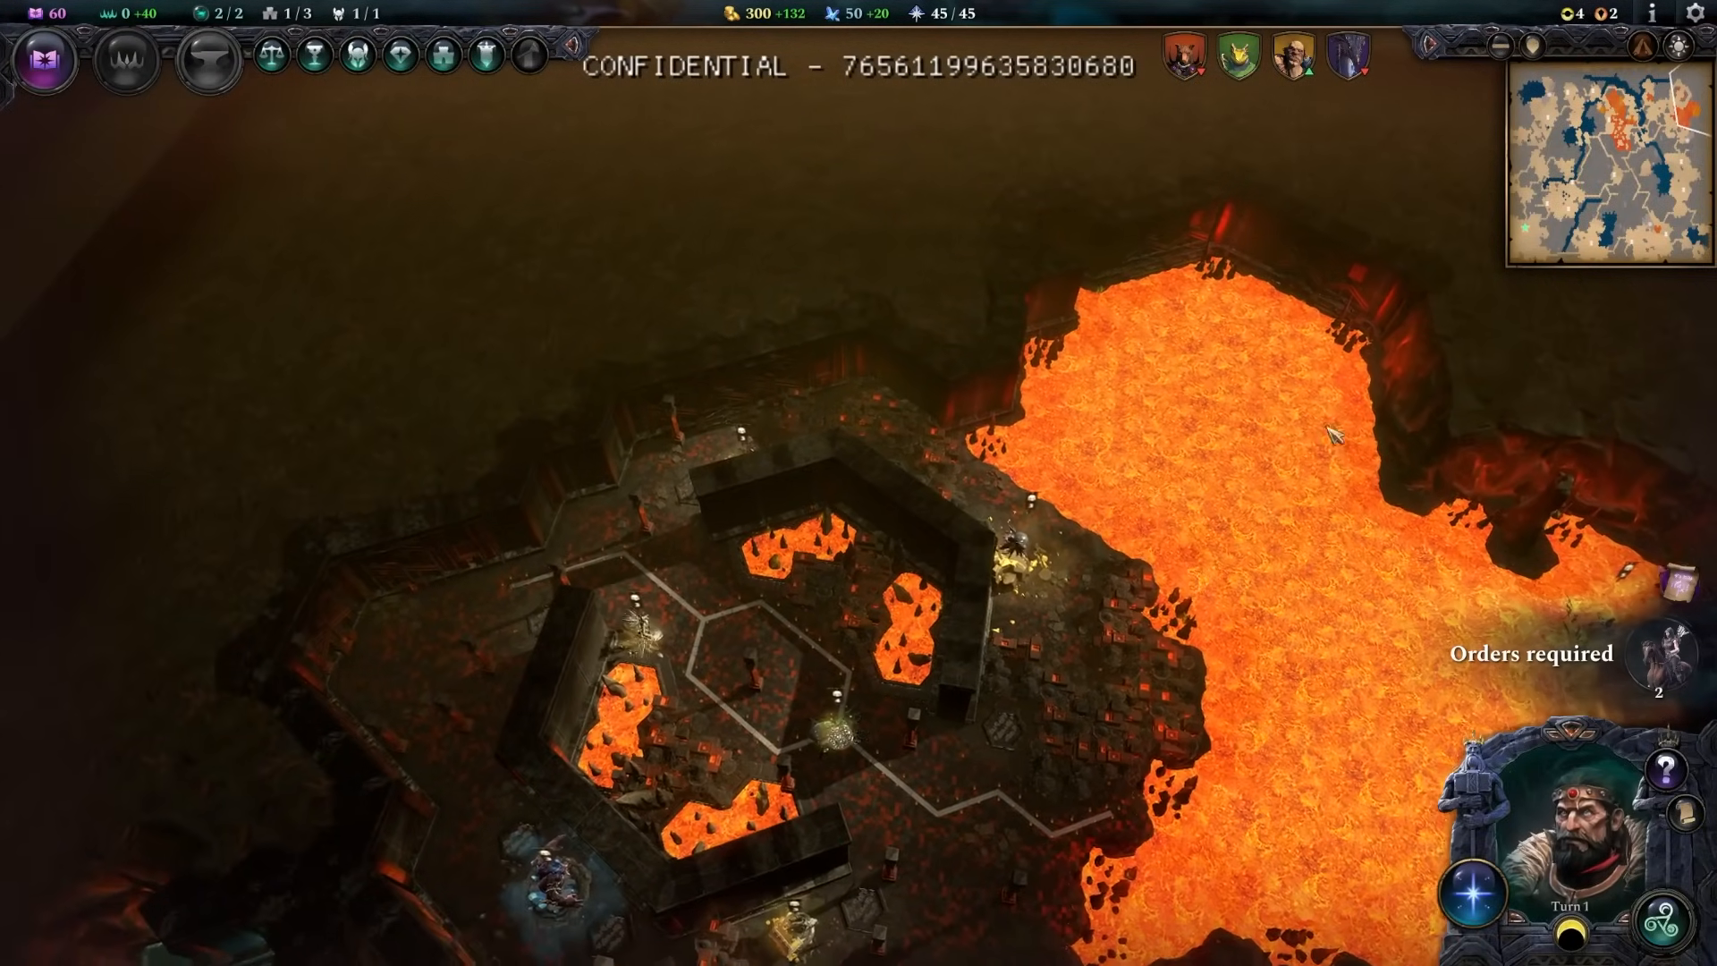
- Examine the frozen underground area and mushroom forest between Clawmark Cave and Cursed Barrows on the world map
{"action": "left_click", "coordinate": [1566, 200]}
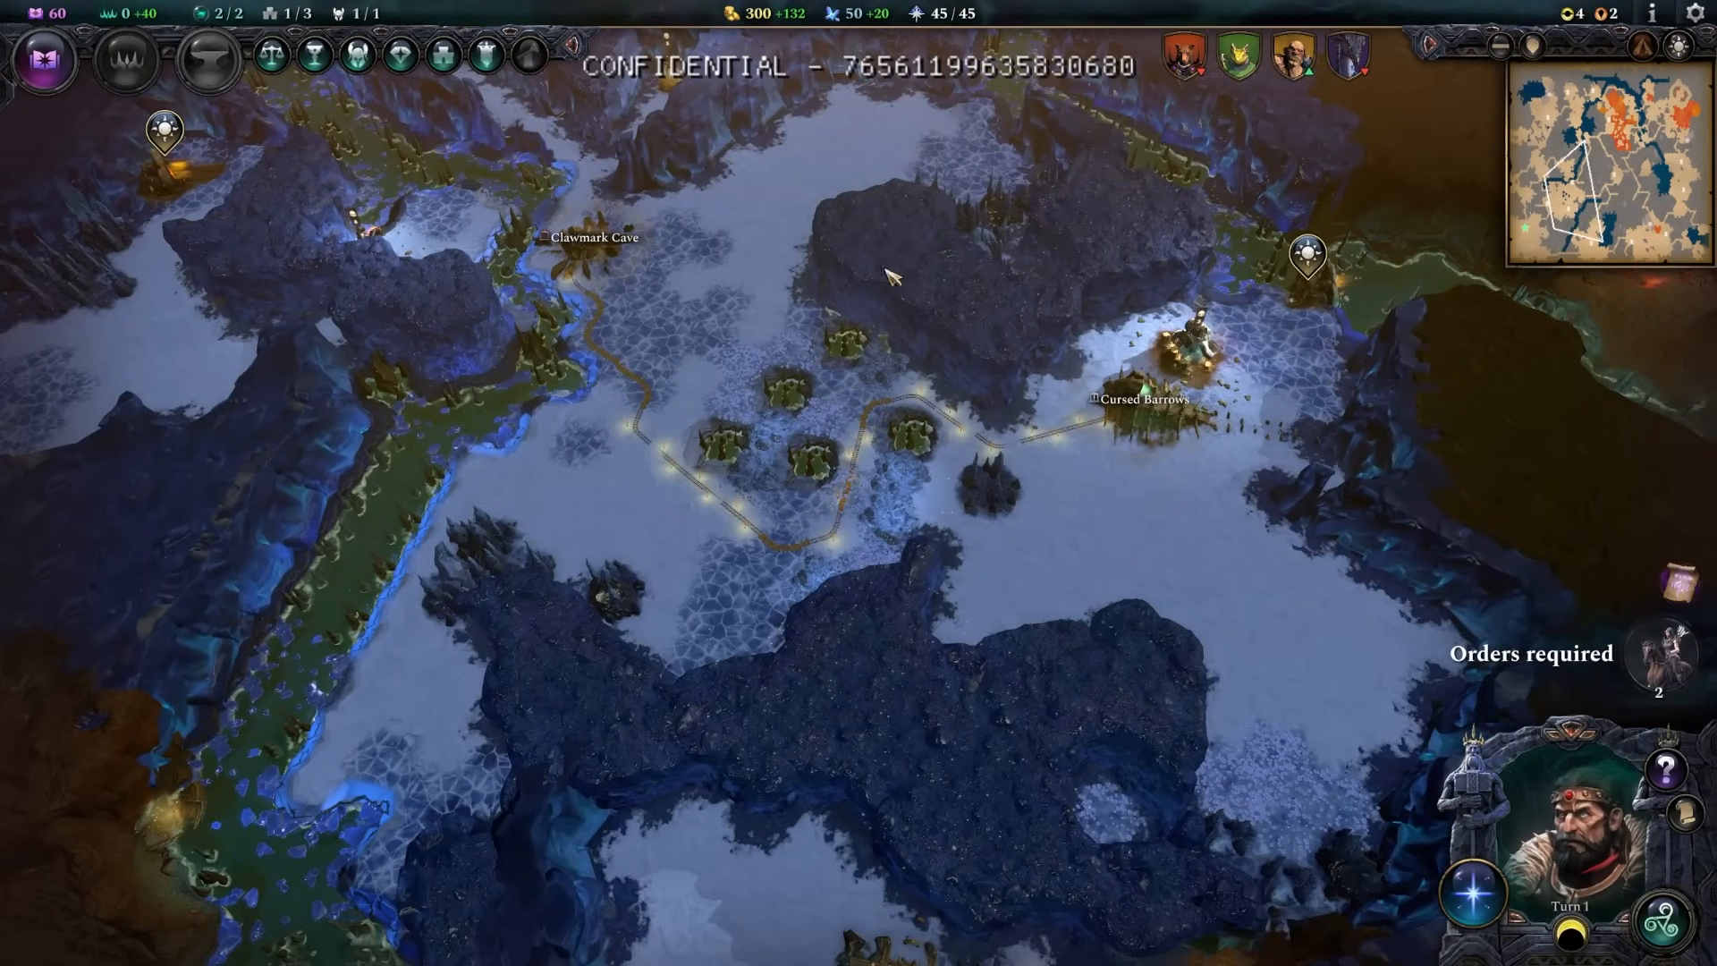
{"action": "scroll", "coordinate": [851, 367], "scroll_direction": "up", "scroll_amount": 5}
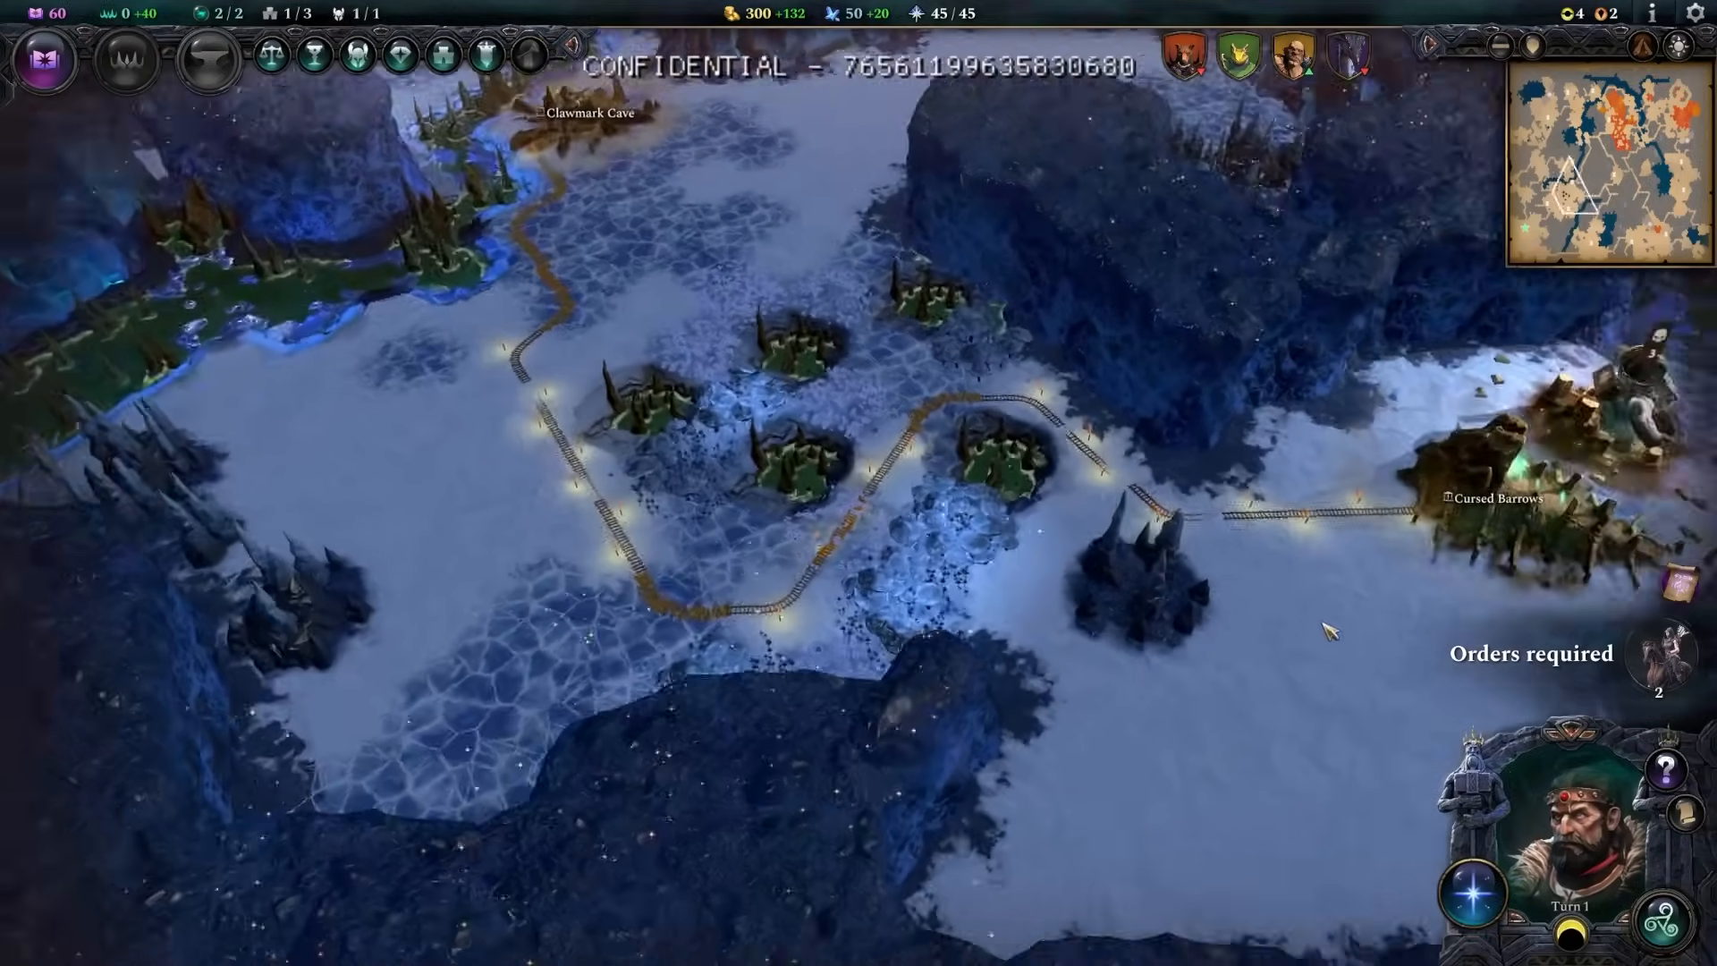
{"action": "middle_click_drag", "start_coordinate": [1329, 631], "coordinate": [1143, 623]}
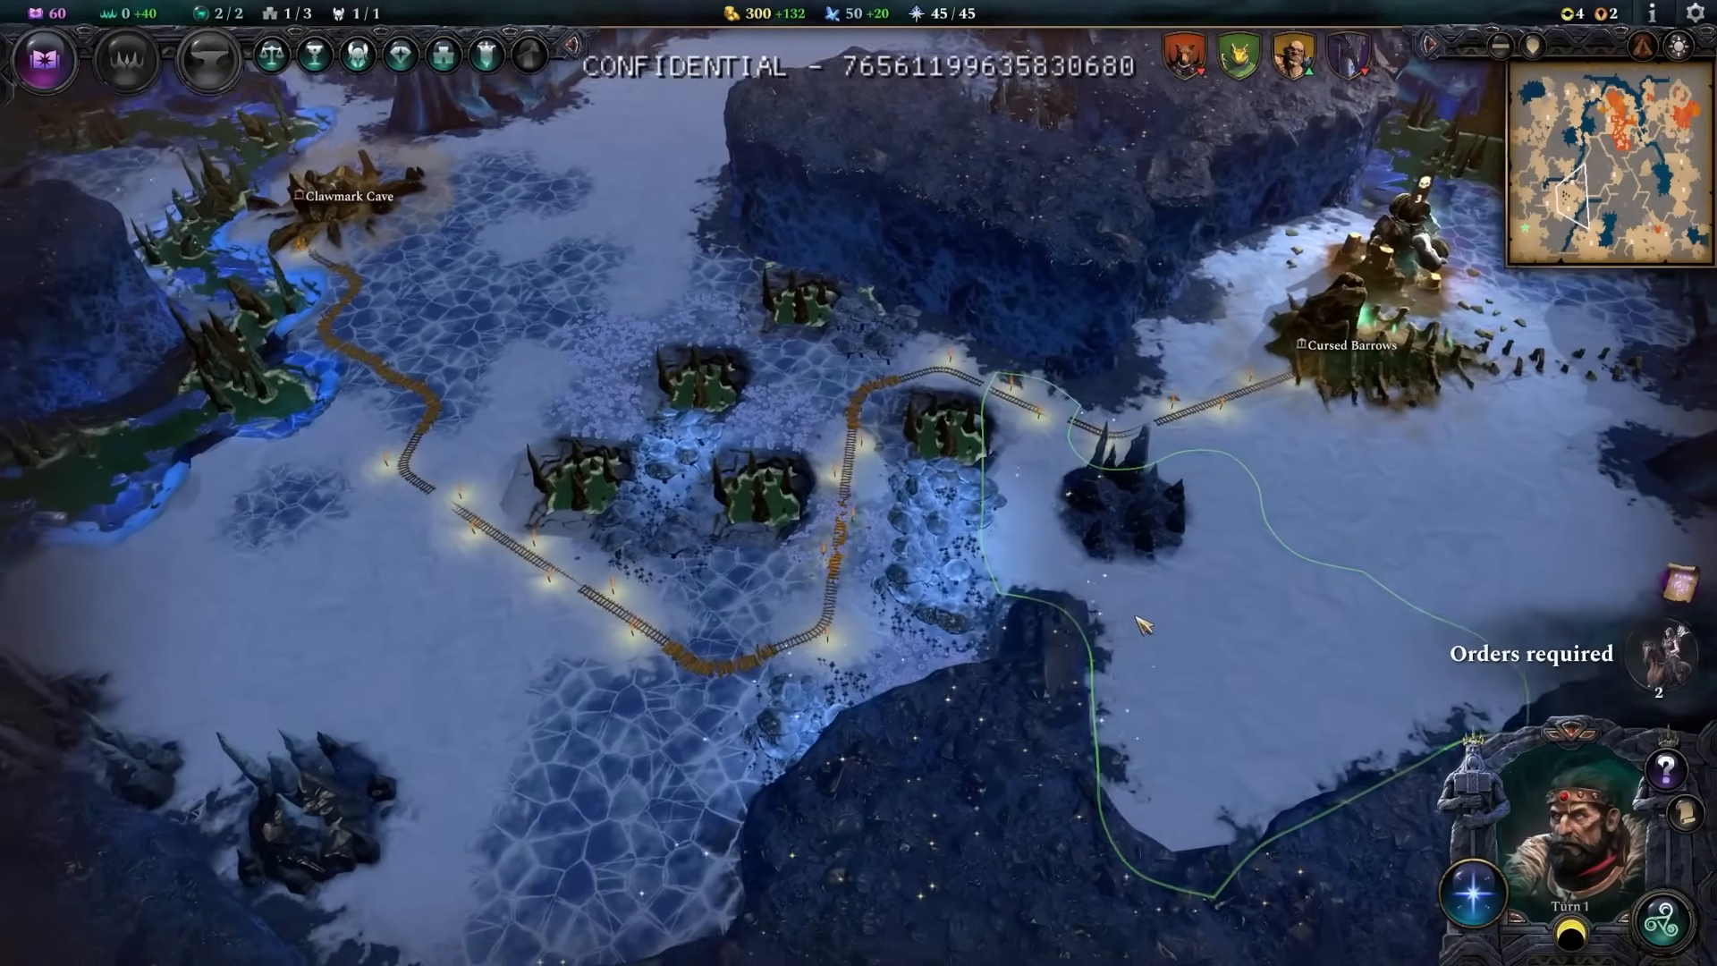
{"action": "scroll", "coordinate": [1068, 566], "scroll_direction": "down", "scroll_amount": 3}
{"action": "middle_click_drag", "start_coordinate": [1037, 567], "coordinate": [958, 557]}
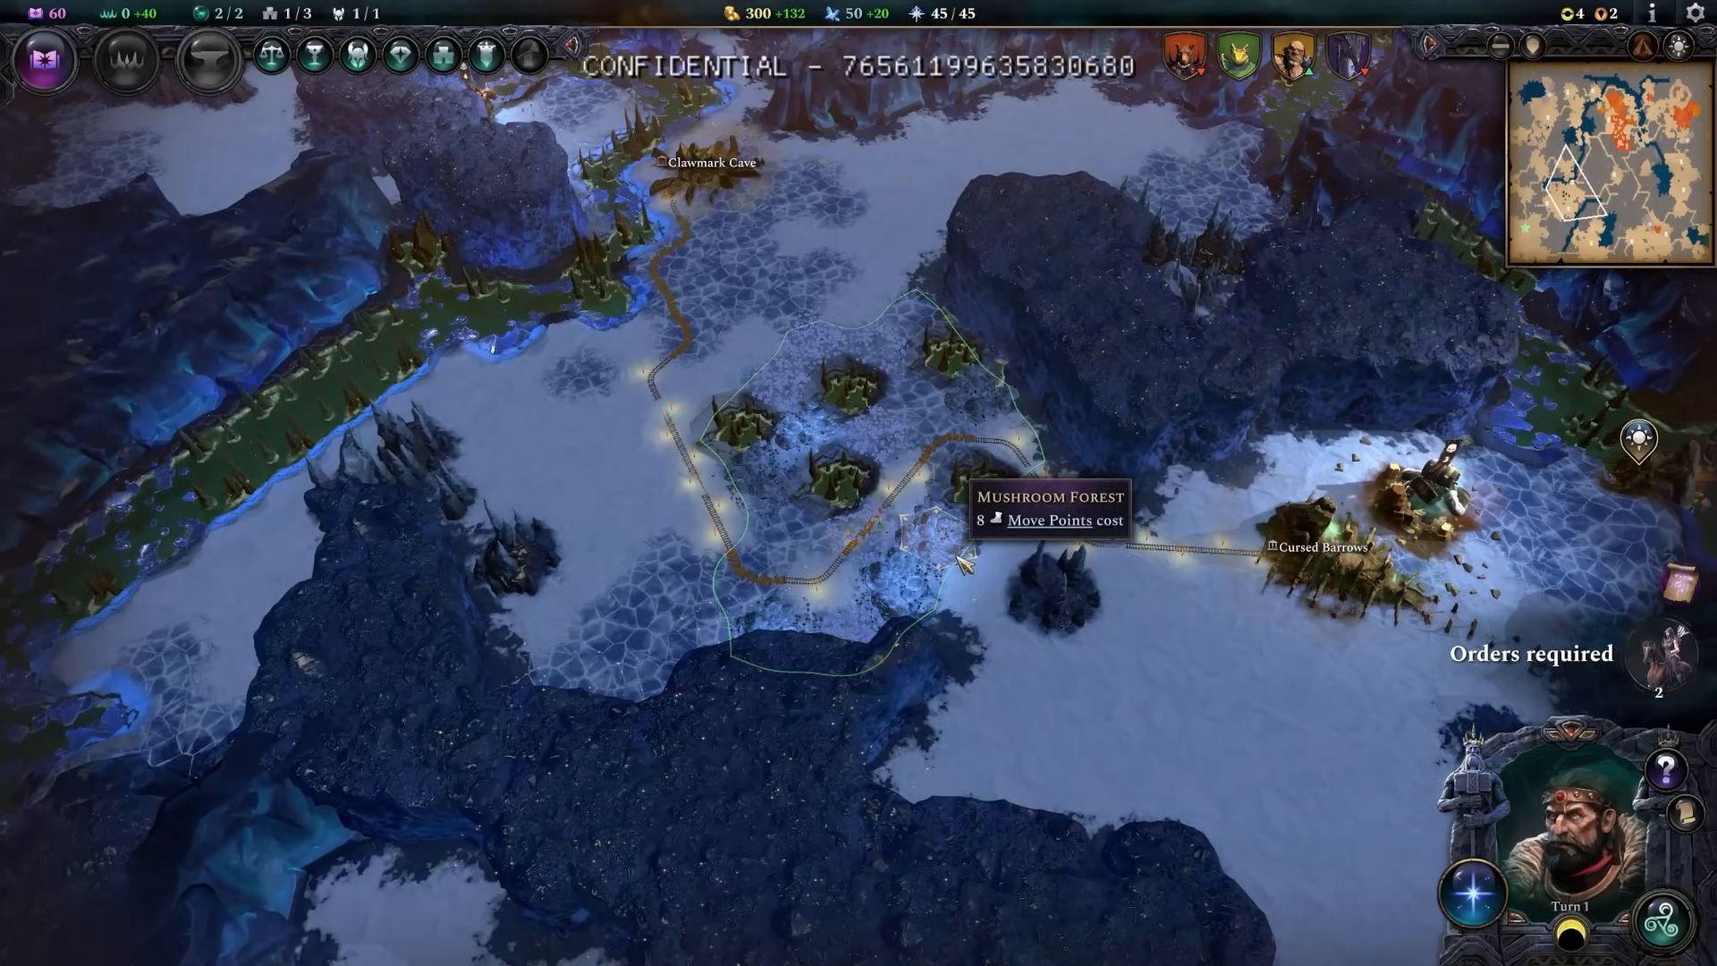
{"action": "left_click_drag", "start_coordinate": [1085, 324], "coordinate": [1042, 380]}
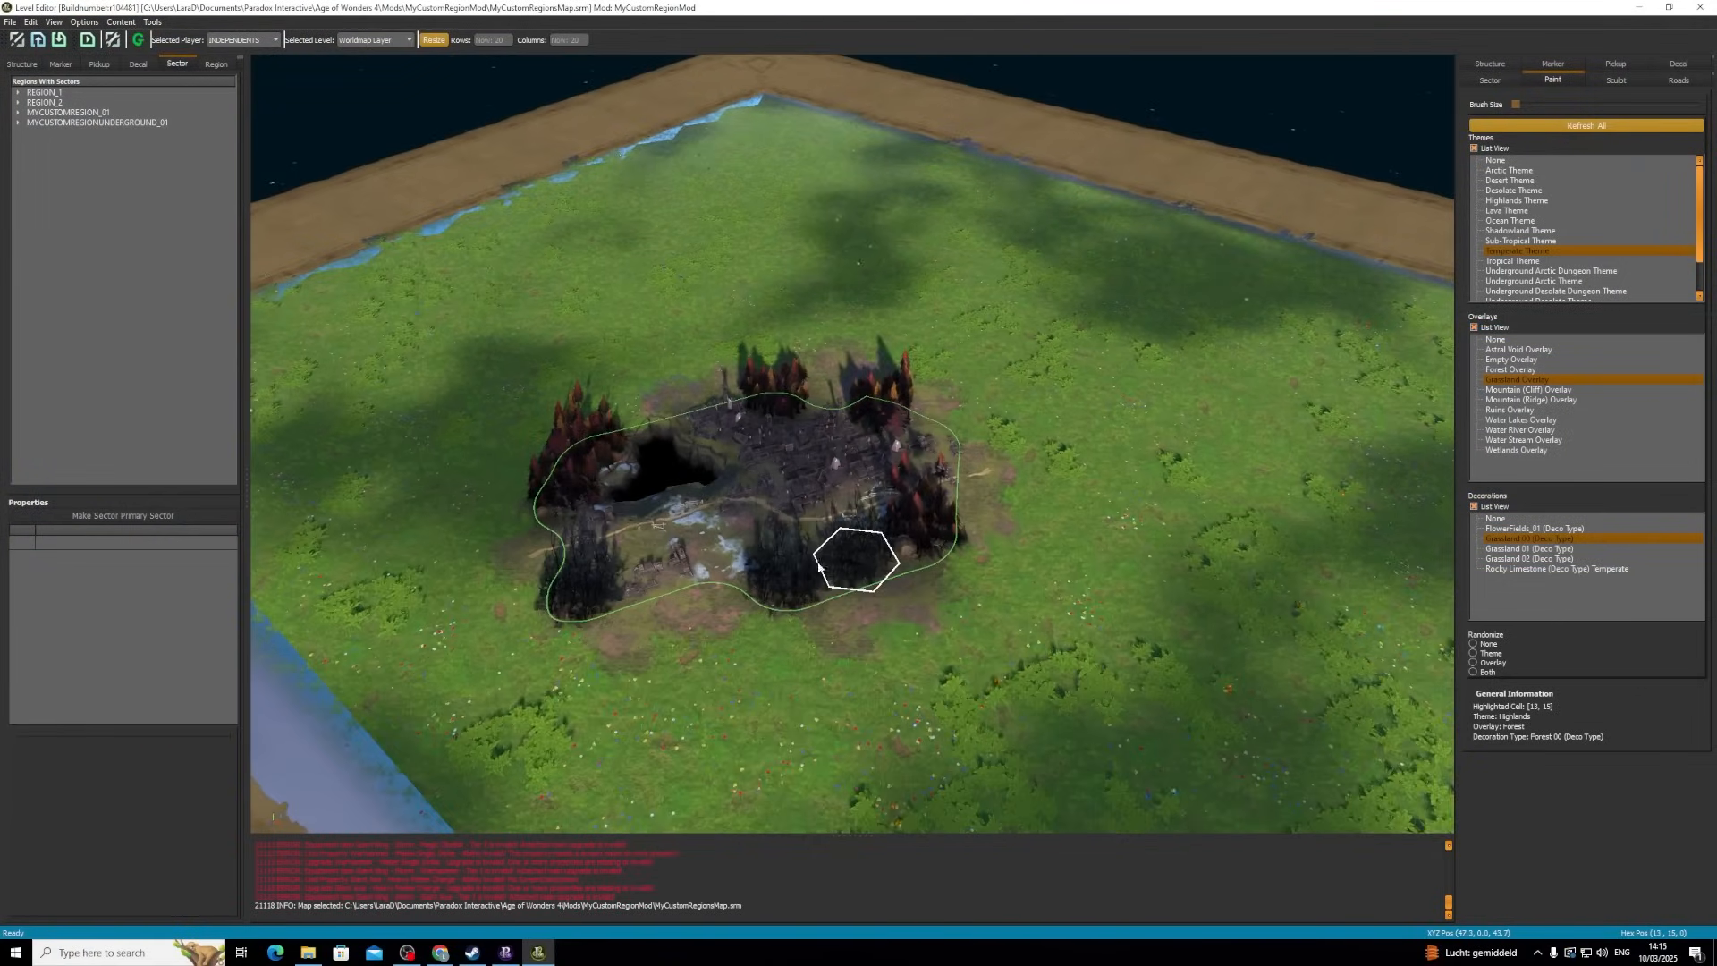
- In the Level Editor, create a new sector centred on cell [7, 12] beside the ruined area and move it into MYCUSTOMREGION_01
{"action": "middle_click_drag", "start_coordinate": [818, 567], "coordinate": [1050, 618]}
{"action": "scroll", "coordinate": [1141, 619], "scroll_direction": "up", "scroll_amount": 1}
{"action": "scroll", "coordinate": [1139, 615], "scroll_direction": "up", "scroll_amount": 1}
{"action": "scroll", "coordinate": [1139, 615], "scroll_direction": "down", "scroll_amount": 1}
{"action": "scroll", "coordinate": [1065, 615], "scroll_direction": "up", "scroll_amount": 1}
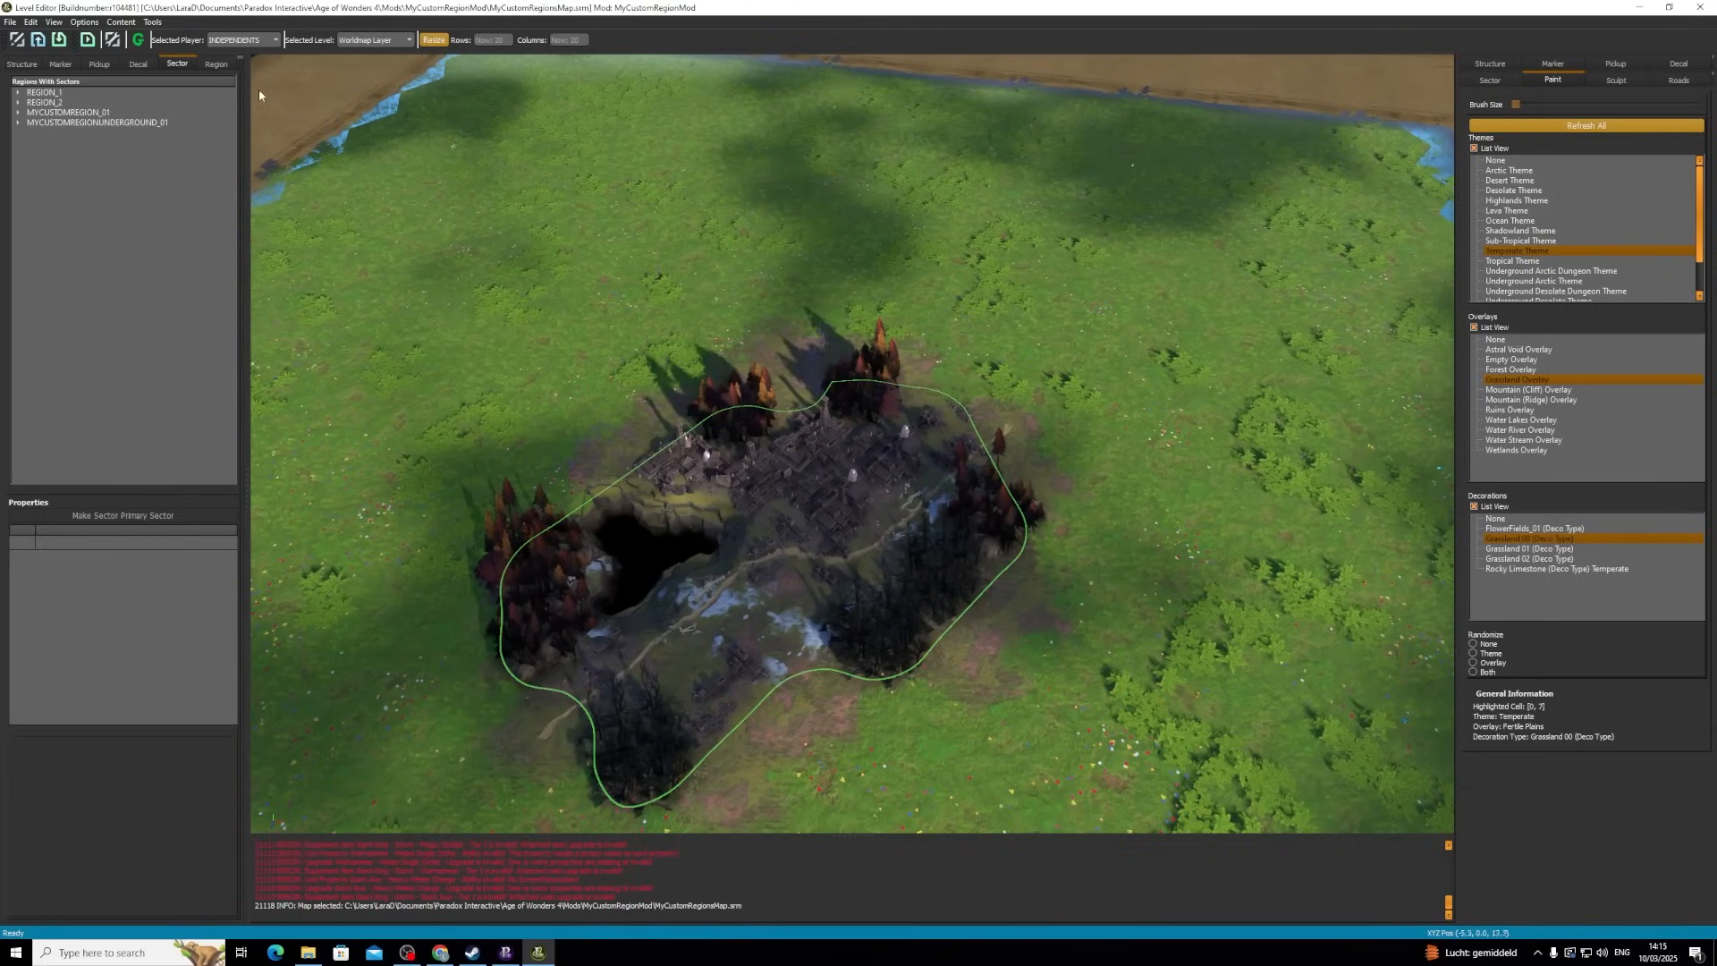
{"action": "left_click", "coordinate": [213, 65]}
{"action": "left_click", "coordinate": [177, 64]}
{"action": "left_click", "coordinate": [77, 114]}
{"action": "left_click", "coordinate": [99, 115]}
{"action": "left_click", "coordinate": [549, 367]}
{"action": "left_click", "coordinate": [1586, 112]}
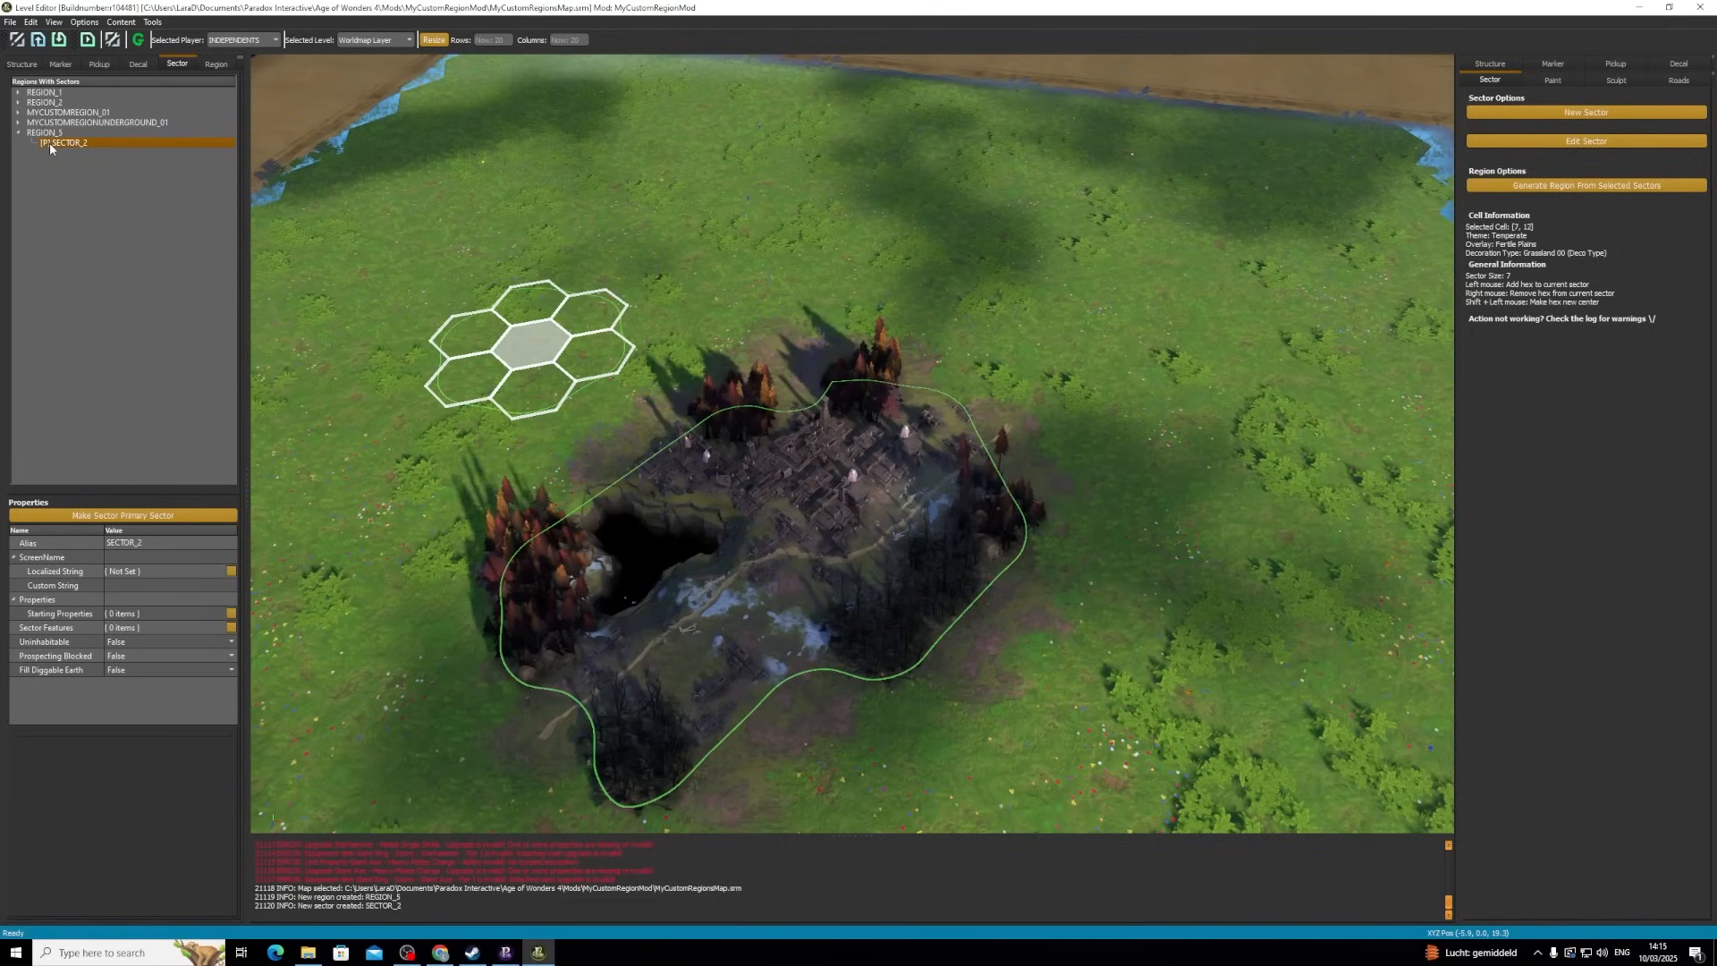
{"action": "left_click_drag", "start_coordinate": [54, 125], "coordinate": [53, 114]}
{"action": "left_click", "coordinate": [53, 114]}
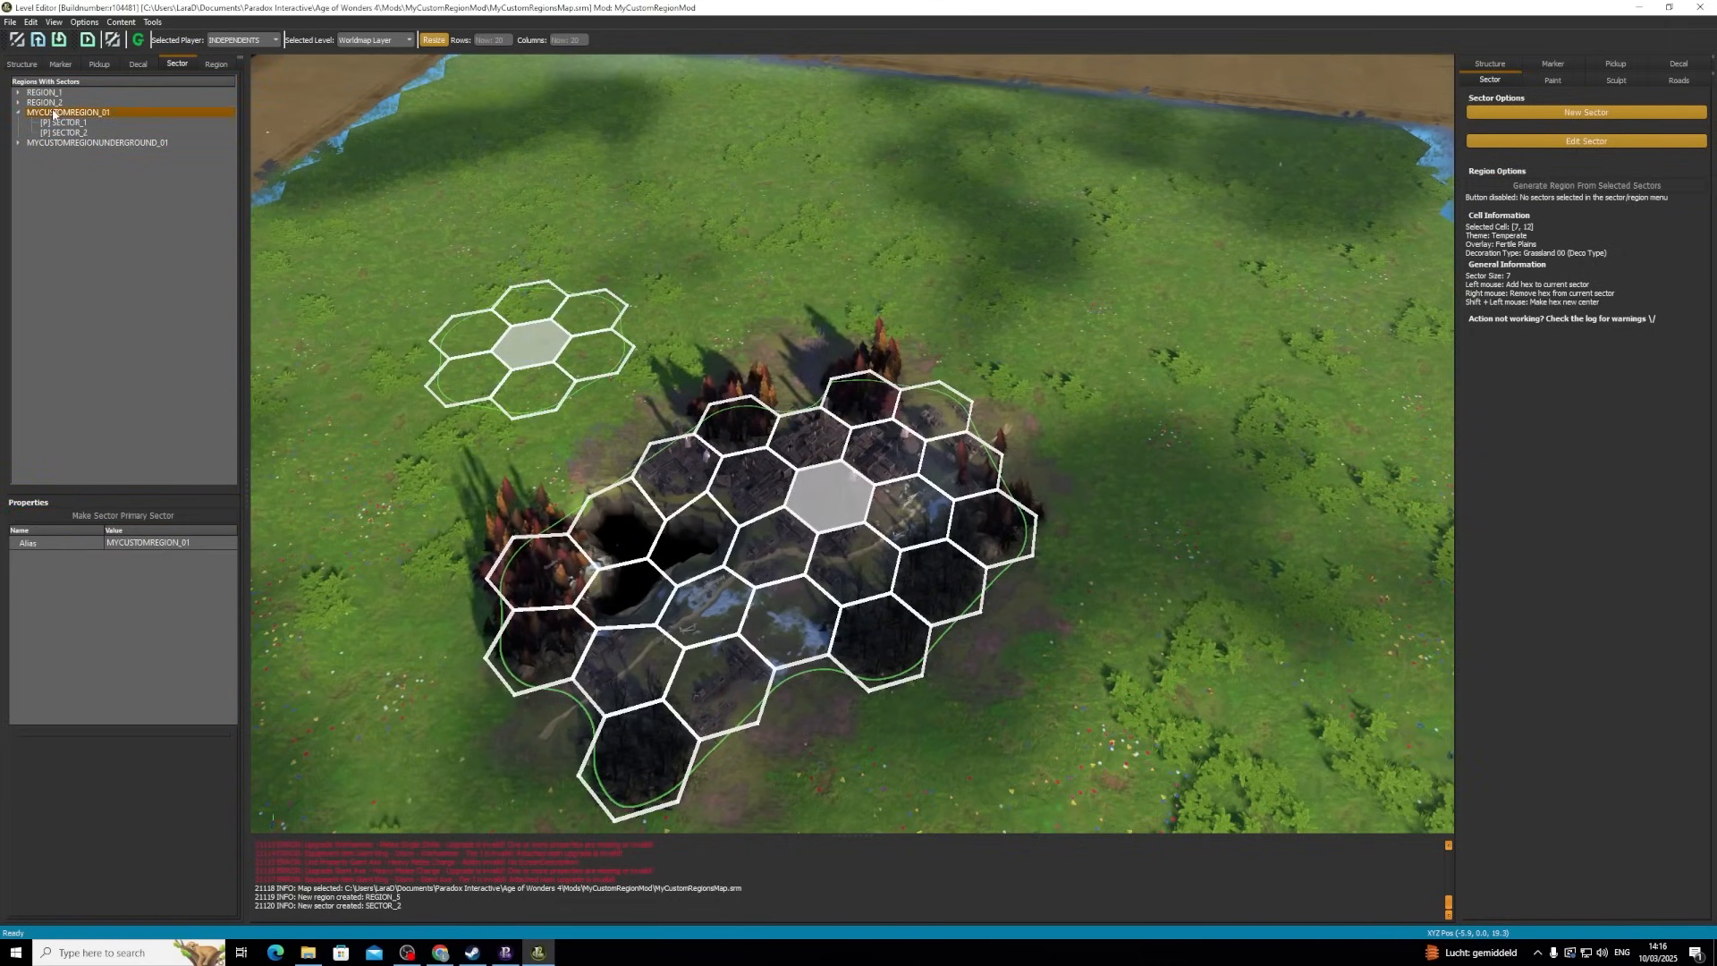
- Create four more sectors around the ruined area, centred on cells [12, 9], [16, 12], [13, 18] and [8, 18]
{"action": "left_click", "coordinate": [908, 311]}
{"action": "left_click", "coordinate": [1646, 113]}
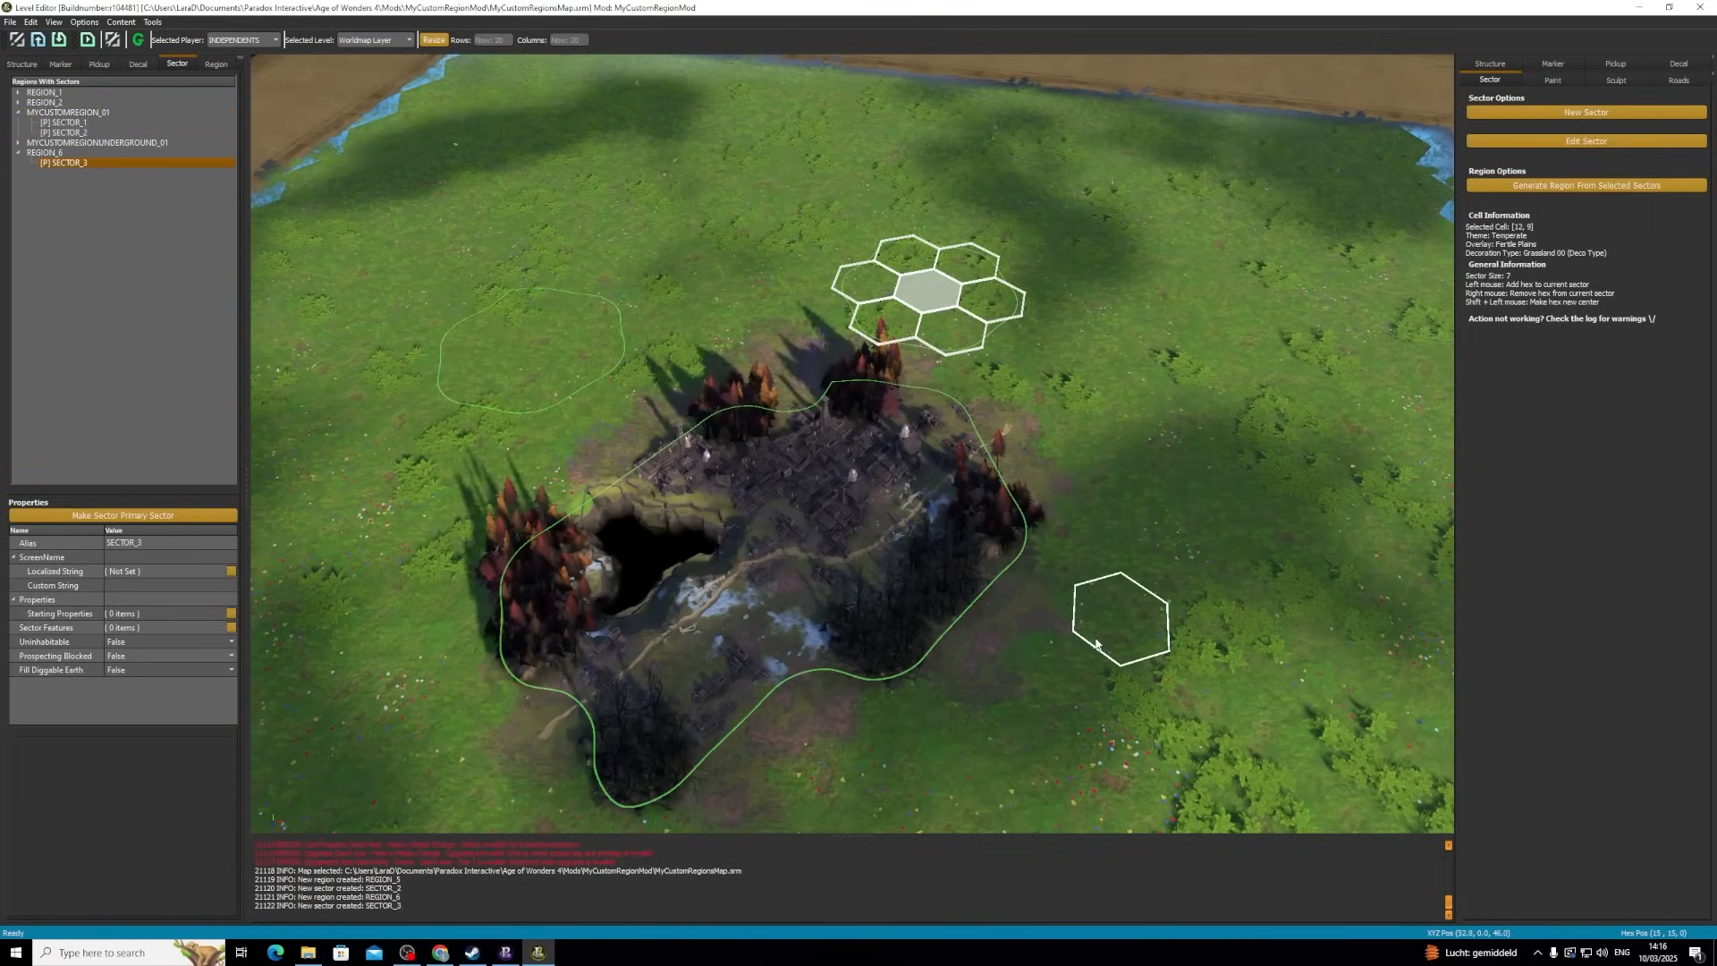
{"action": "left_click", "coordinate": [1160, 453]}
{"action": "left_click", "coordinate": [1592, 111]}
{"action": "key", "text": "a"}
{"action": "key", "text": "s"}
{"action": "left_click", "coordinate": [1005, 590]}
{"action": "left_click", "coordinate": [1587, 112]}
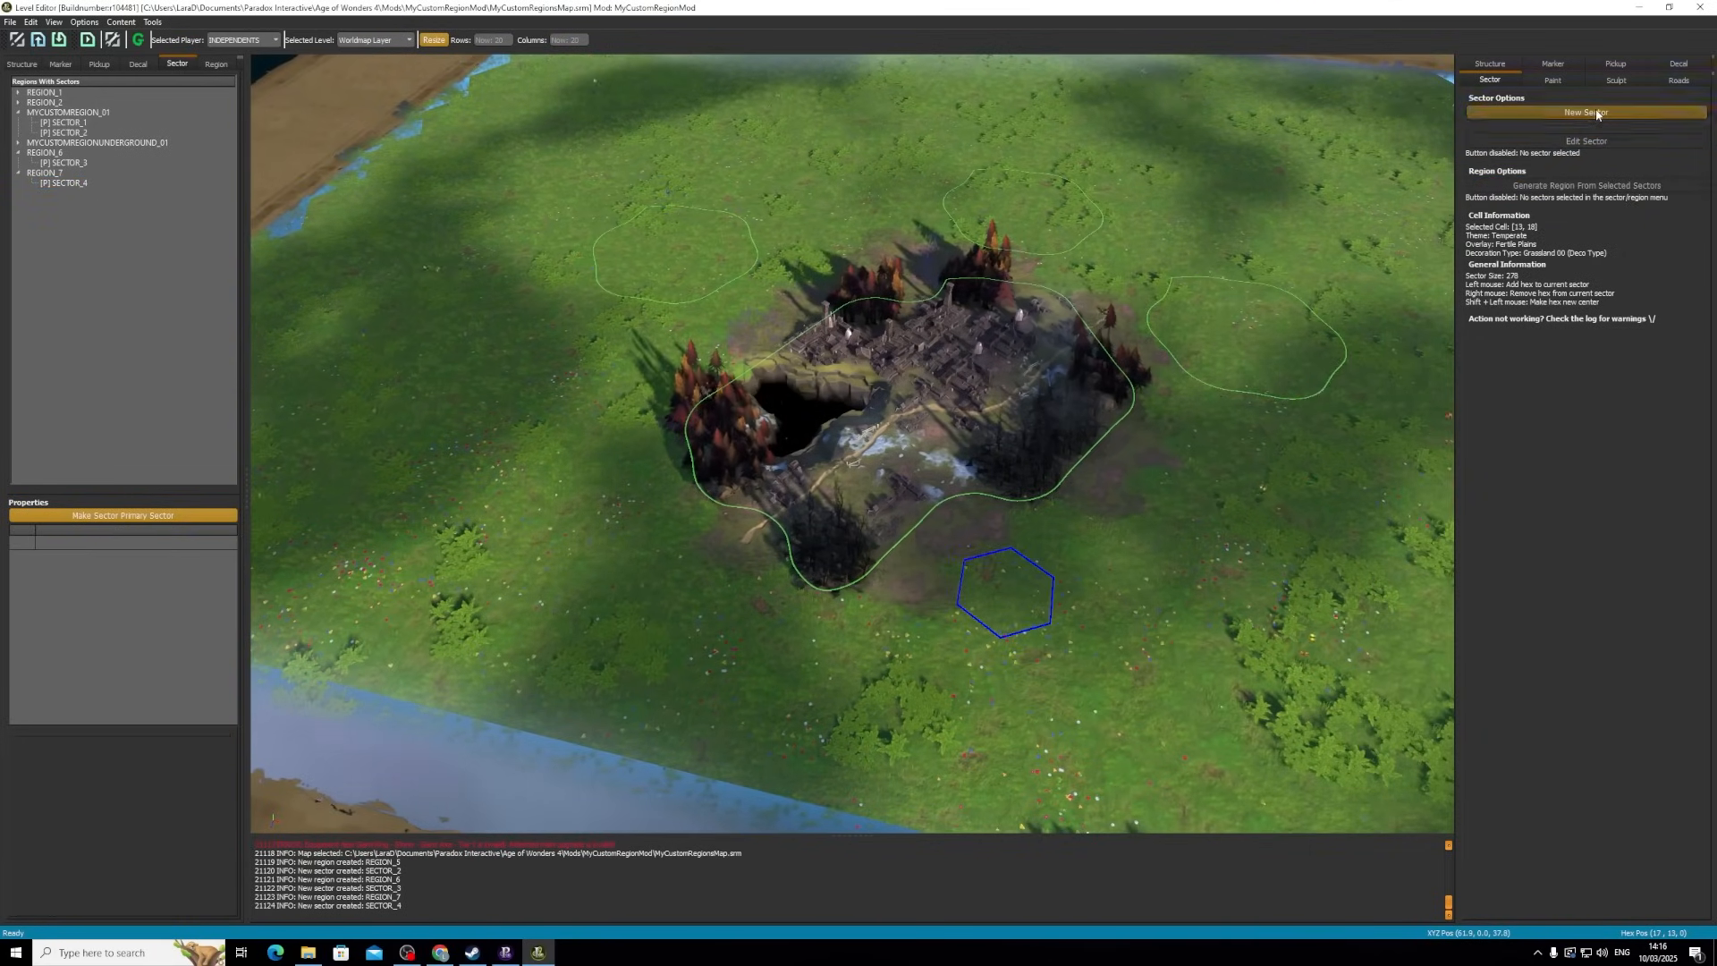
{"action": "left_click", "coordinate": [597, 523]}
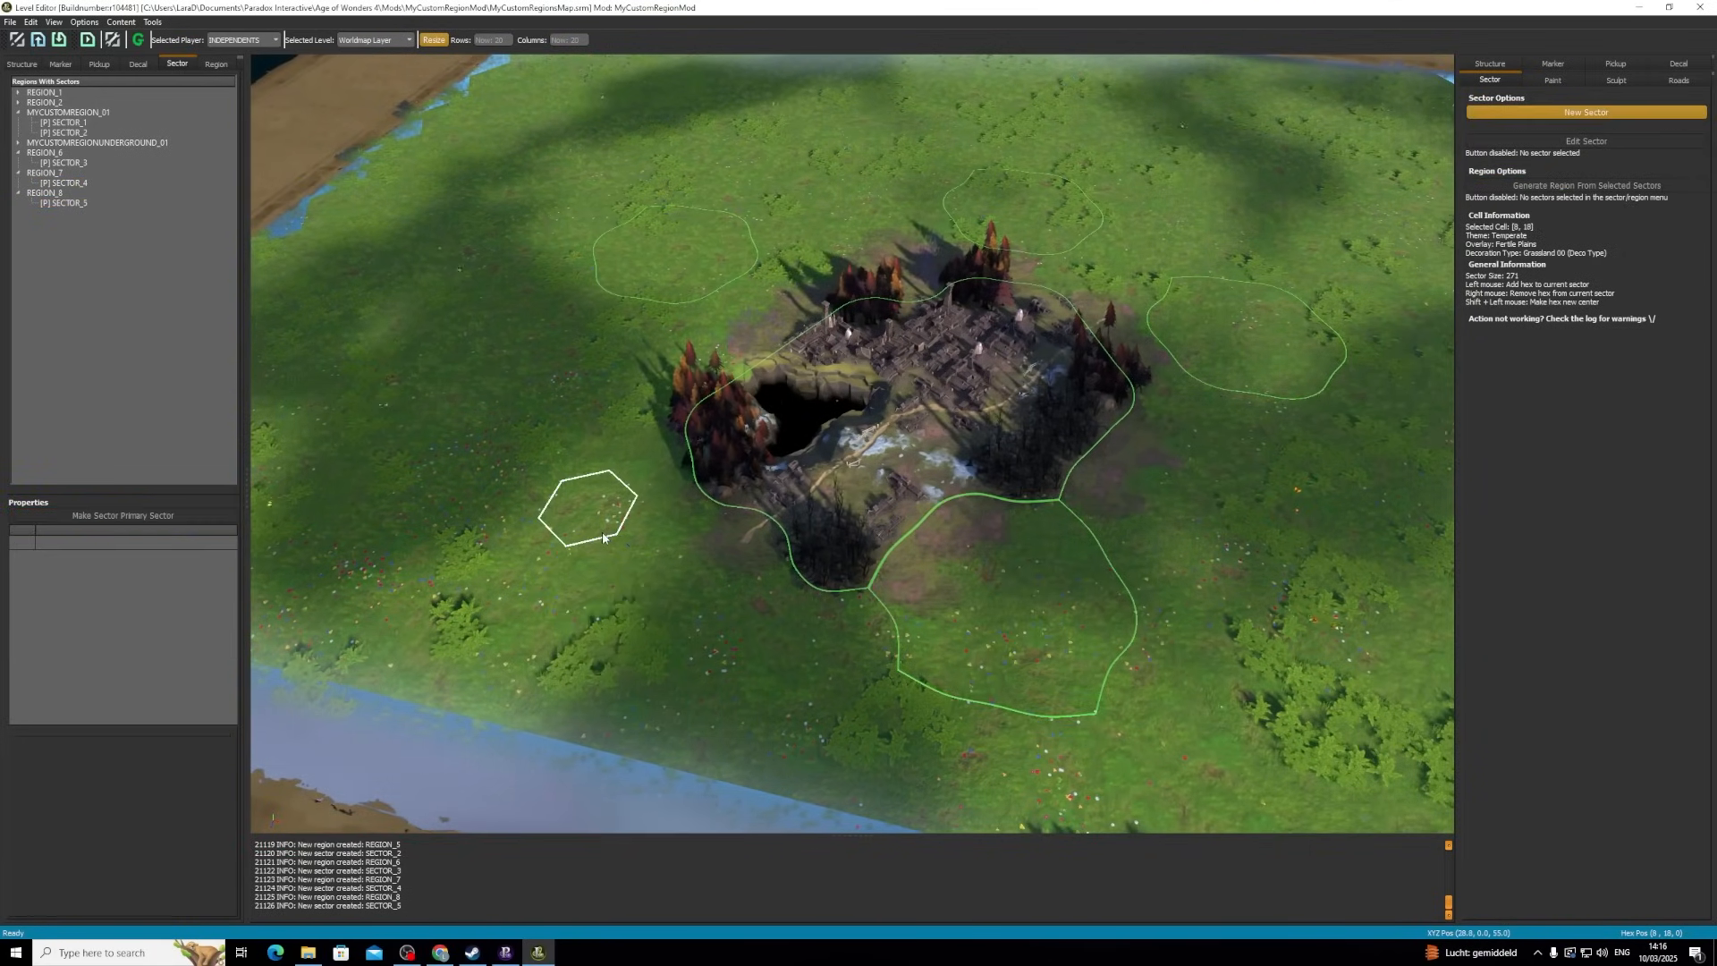
{"action": "left_click", "coordinate": [1568, 113]}
- Move the four newly created sectors into MYCUSTOMREGION_01
{"action": "left_click_drag", "start_coordinate": [49, 224], "coordinate": [49, 114]}
{"action": "left_click_drag", "start_coordinate": [58, 173], "coordinate": [50, 114]}
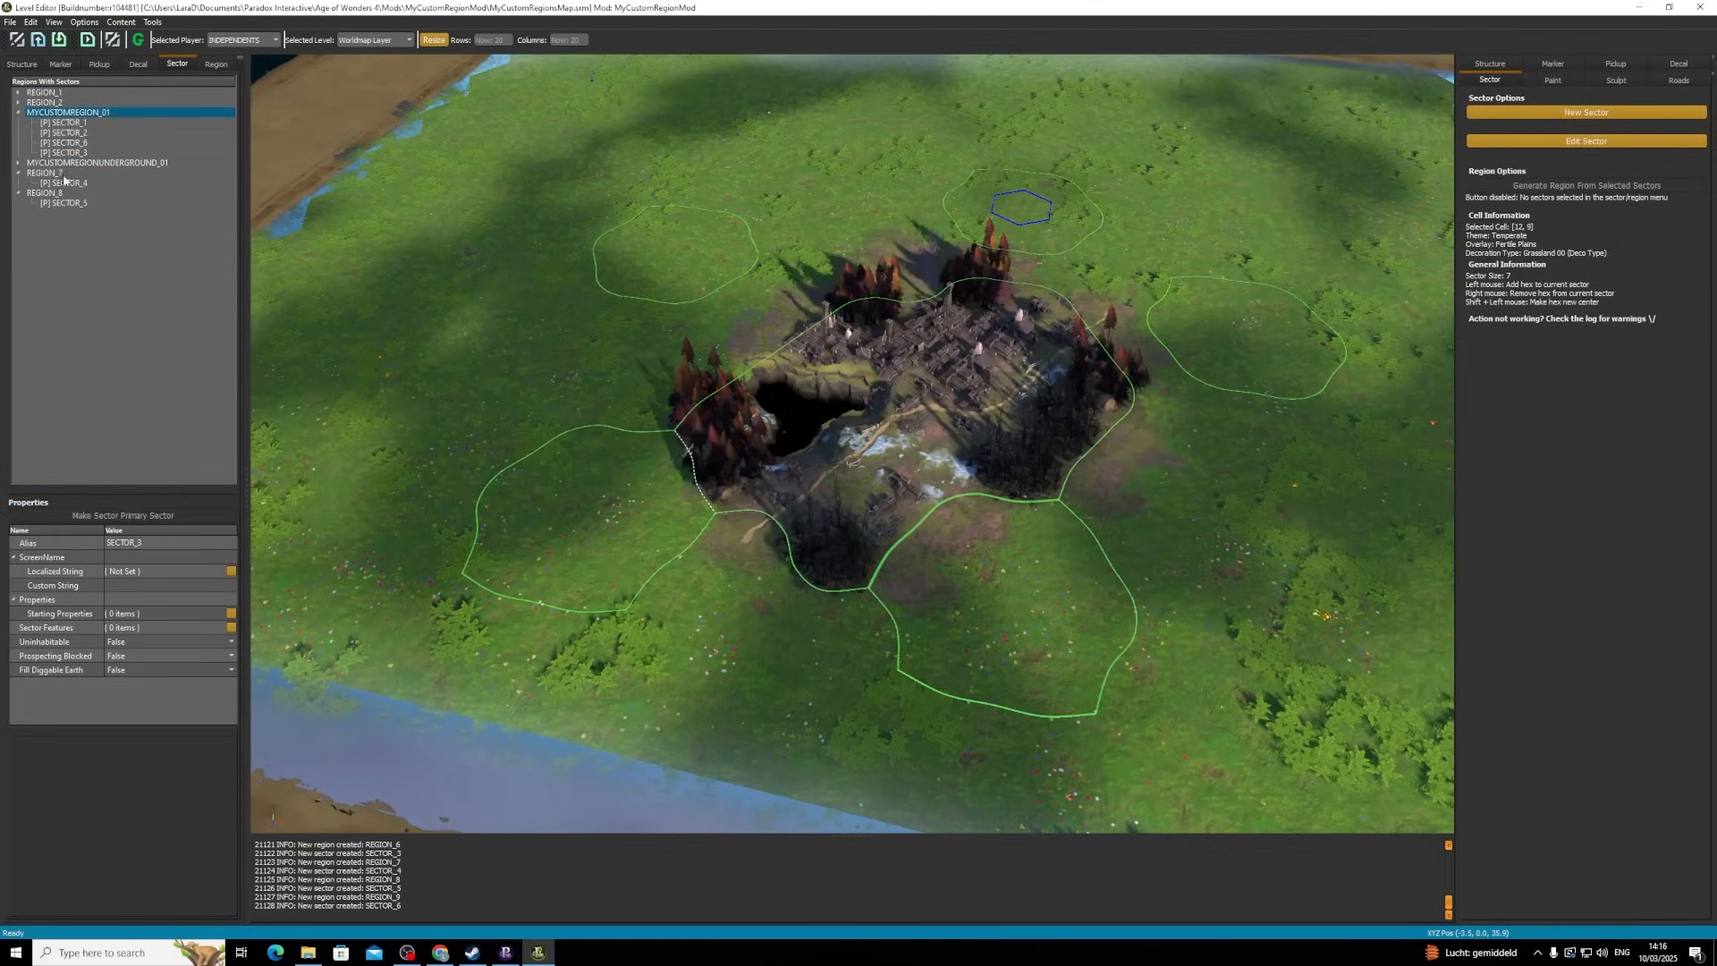
{"action": "left_click", "coordinate": [64, 183]}
{"action": "left_click_drag", "start_coordinate": [63, 187], "coordinate": [55, 113]}
{"action": "left_click", "coordinate": [49, 173]}
{"action": "left_click_drag", "start_coordinate": [48, 174], "coordinate": [63, 115]}
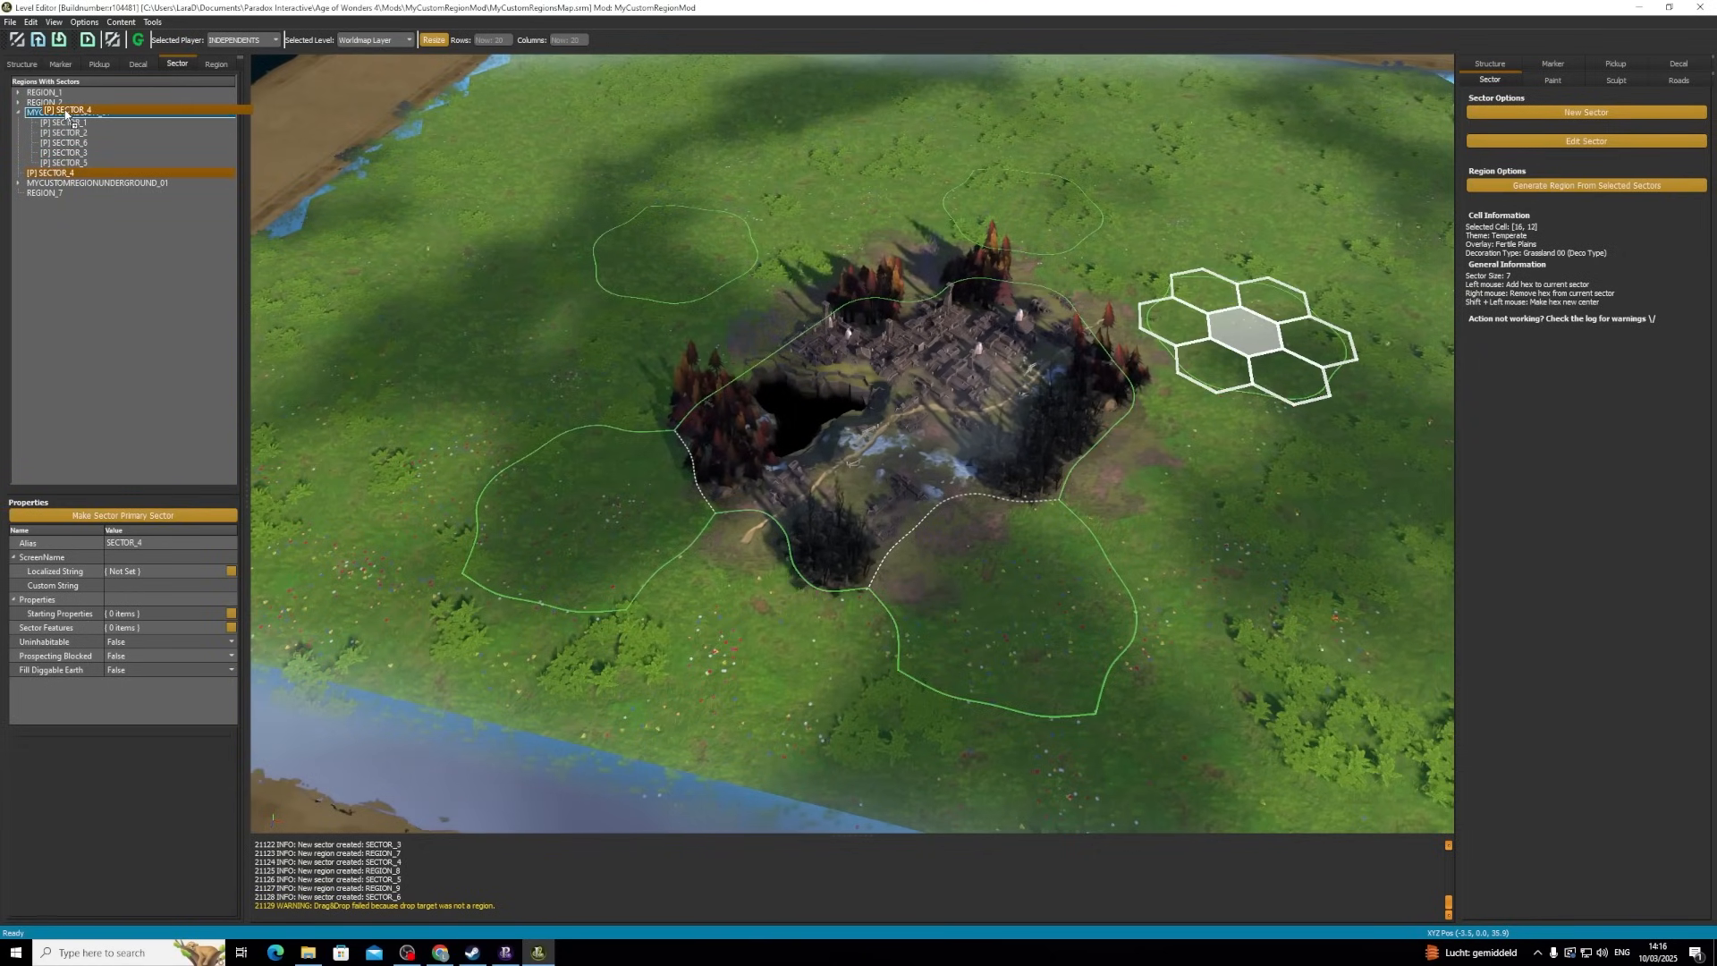
{"action": "left_click", "coordinate": [63, 114]}
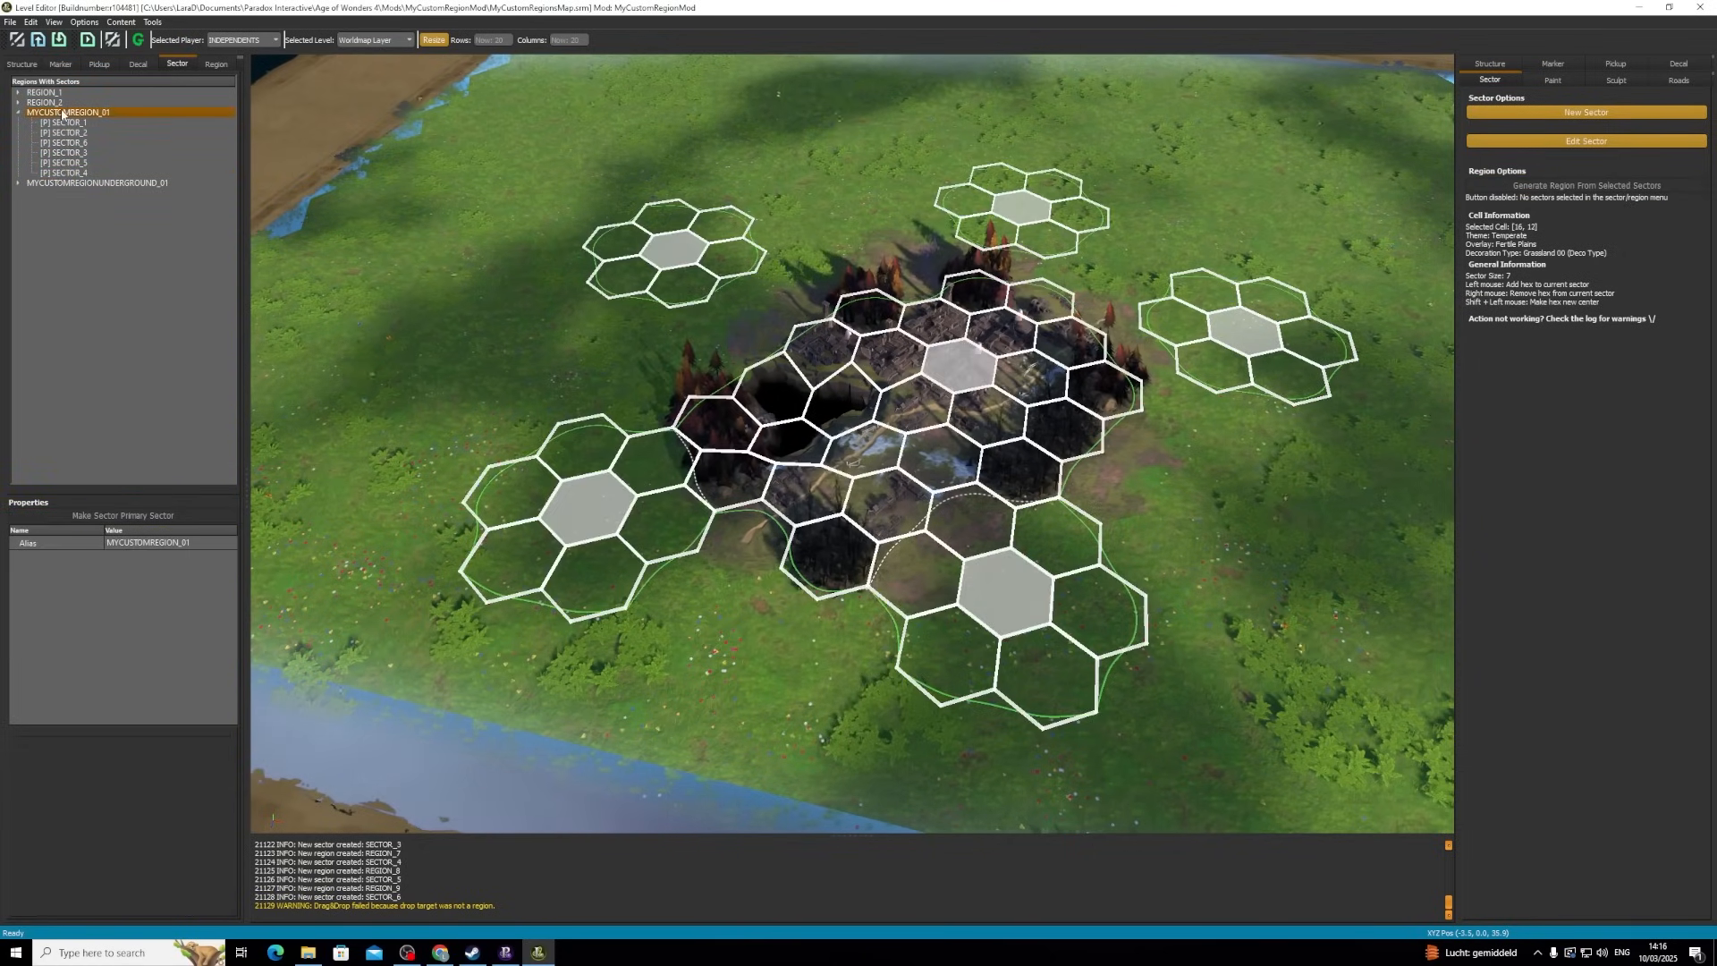
- Switch to editing existing sectors and extend SECTOR_2 with hexes along the central sector's border and toward SECTOR_6
{"action": "left_click", "coordinate": [1596, 143]}
{"action": "left_click", "coordinate": [971, 397]}
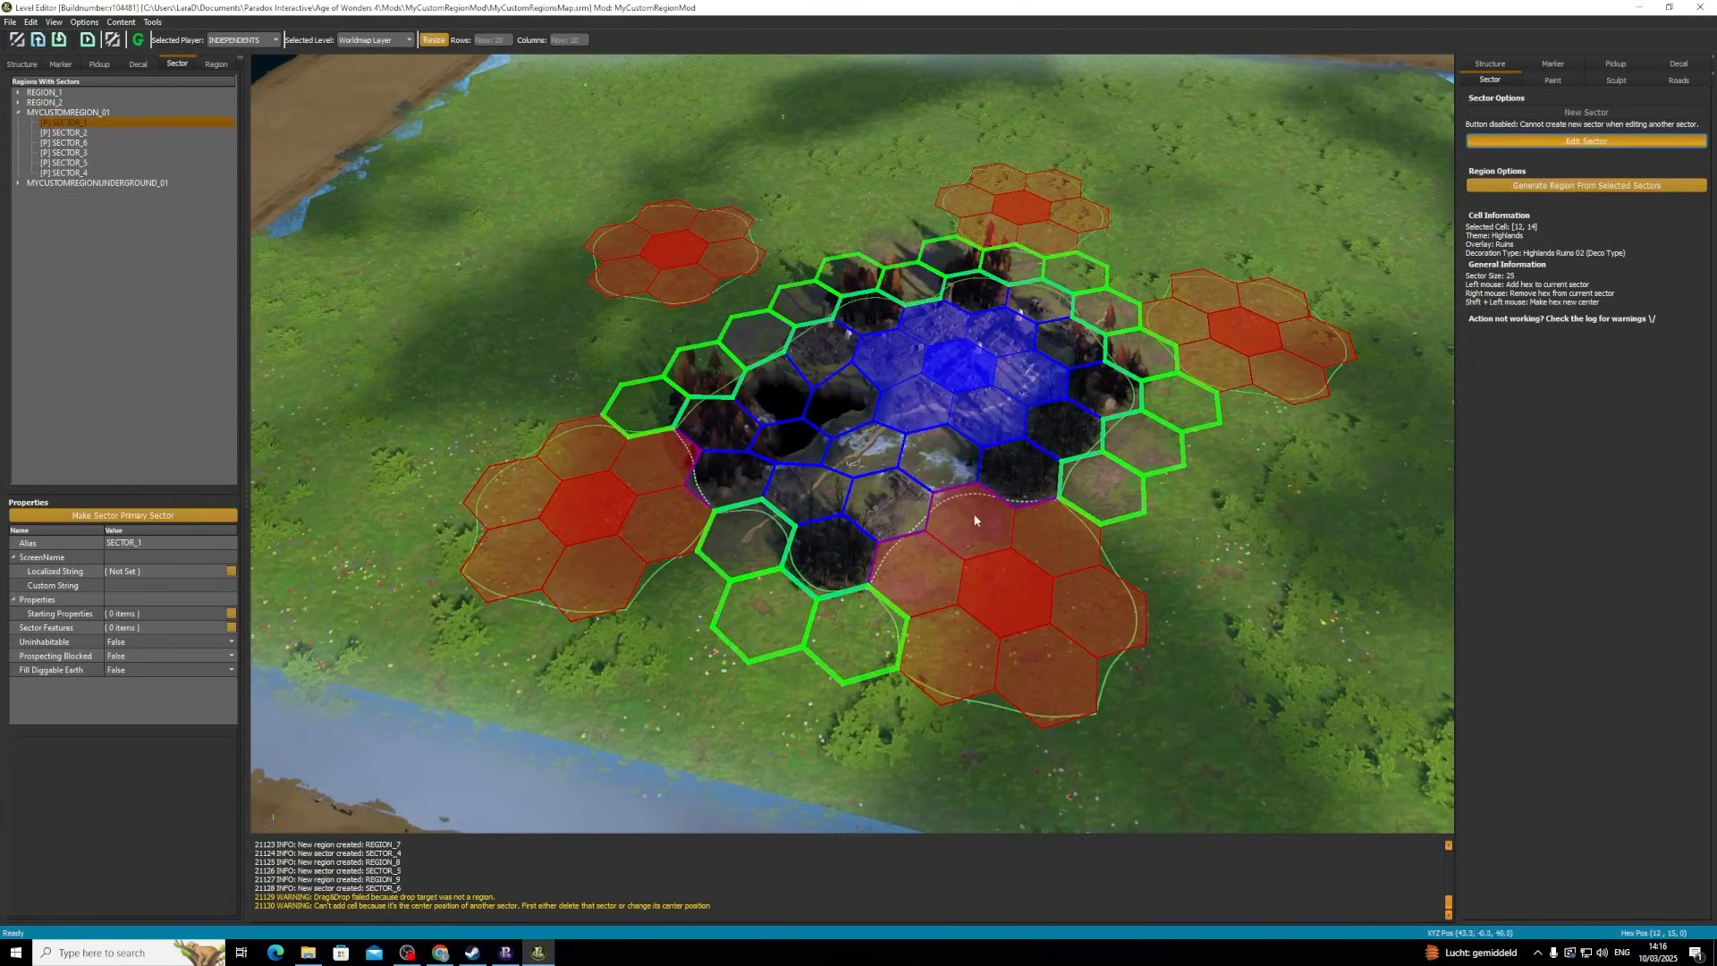
{"action": "left_click", "coordinate": [998, 582]}
{"action": "left_click", "coordinate": [1005, 221]}
{"action": "left_click", "coordinate": [1152, 332]}
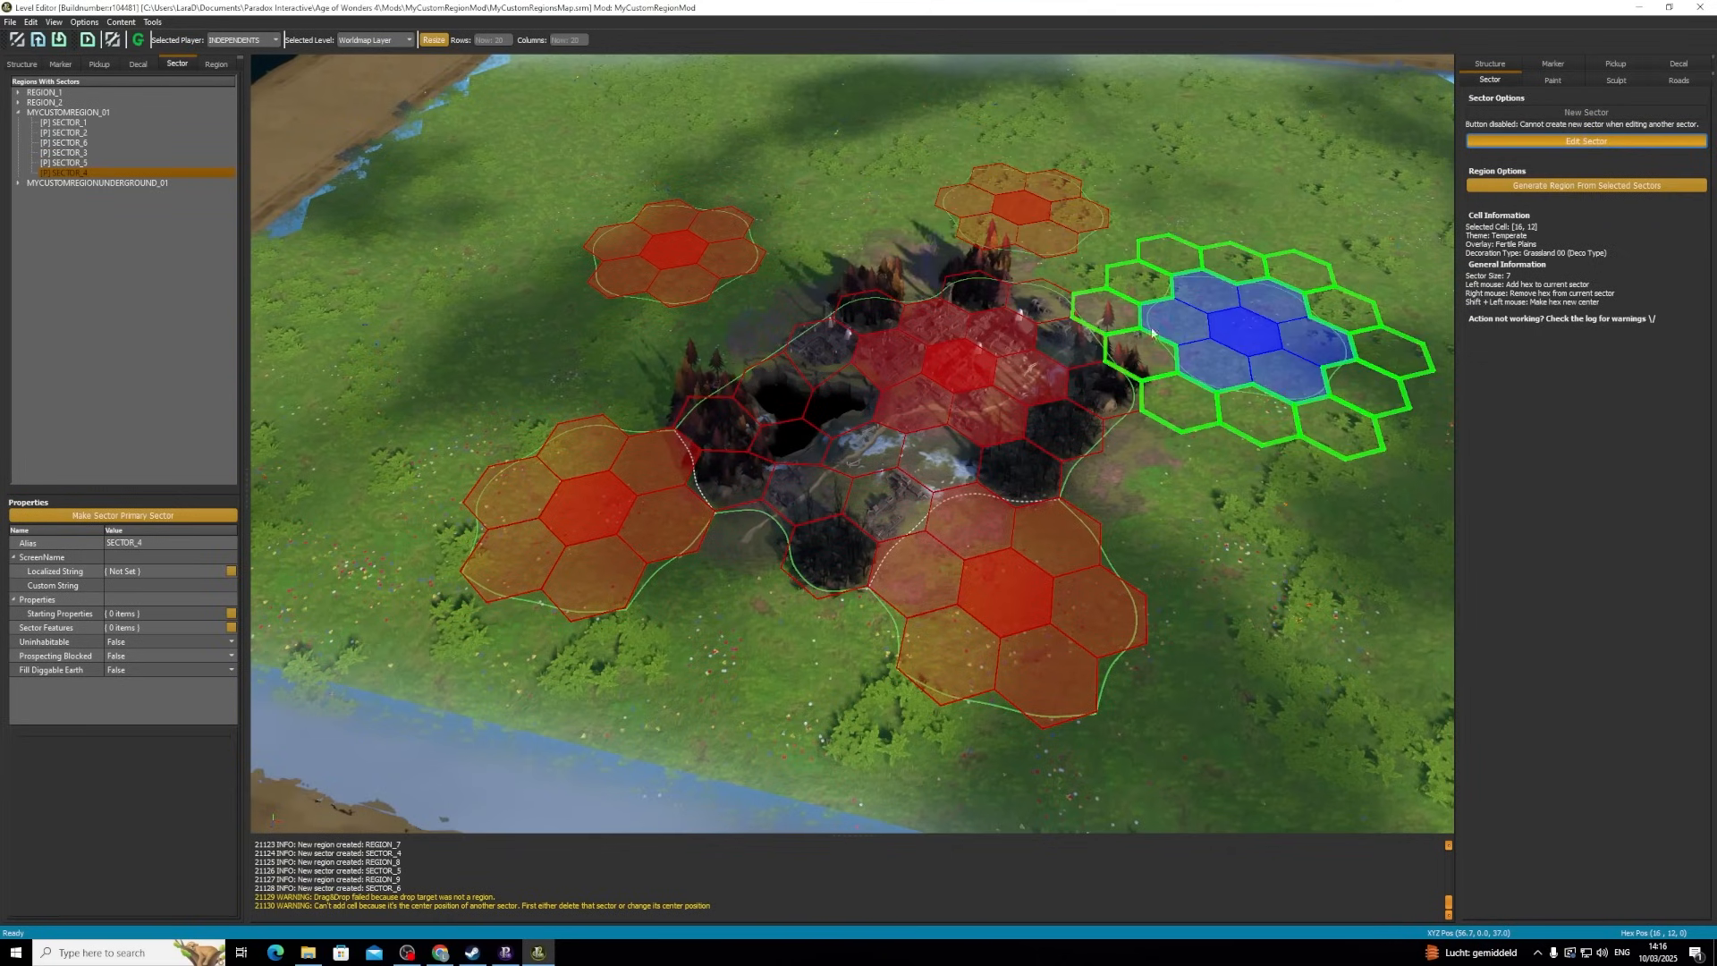
{"action": "left_click", "coordinate": [690, 261]}
{"action": "mouse_move", "coordinate": [780, 291]}
{"action": "left_mouse_down"}
{"action": "mouse_move", "coordinate": [653, 313]}
{"action": "mouse_move", "coordinate": [577, 289]}
{"action": "left_mouse_up"}
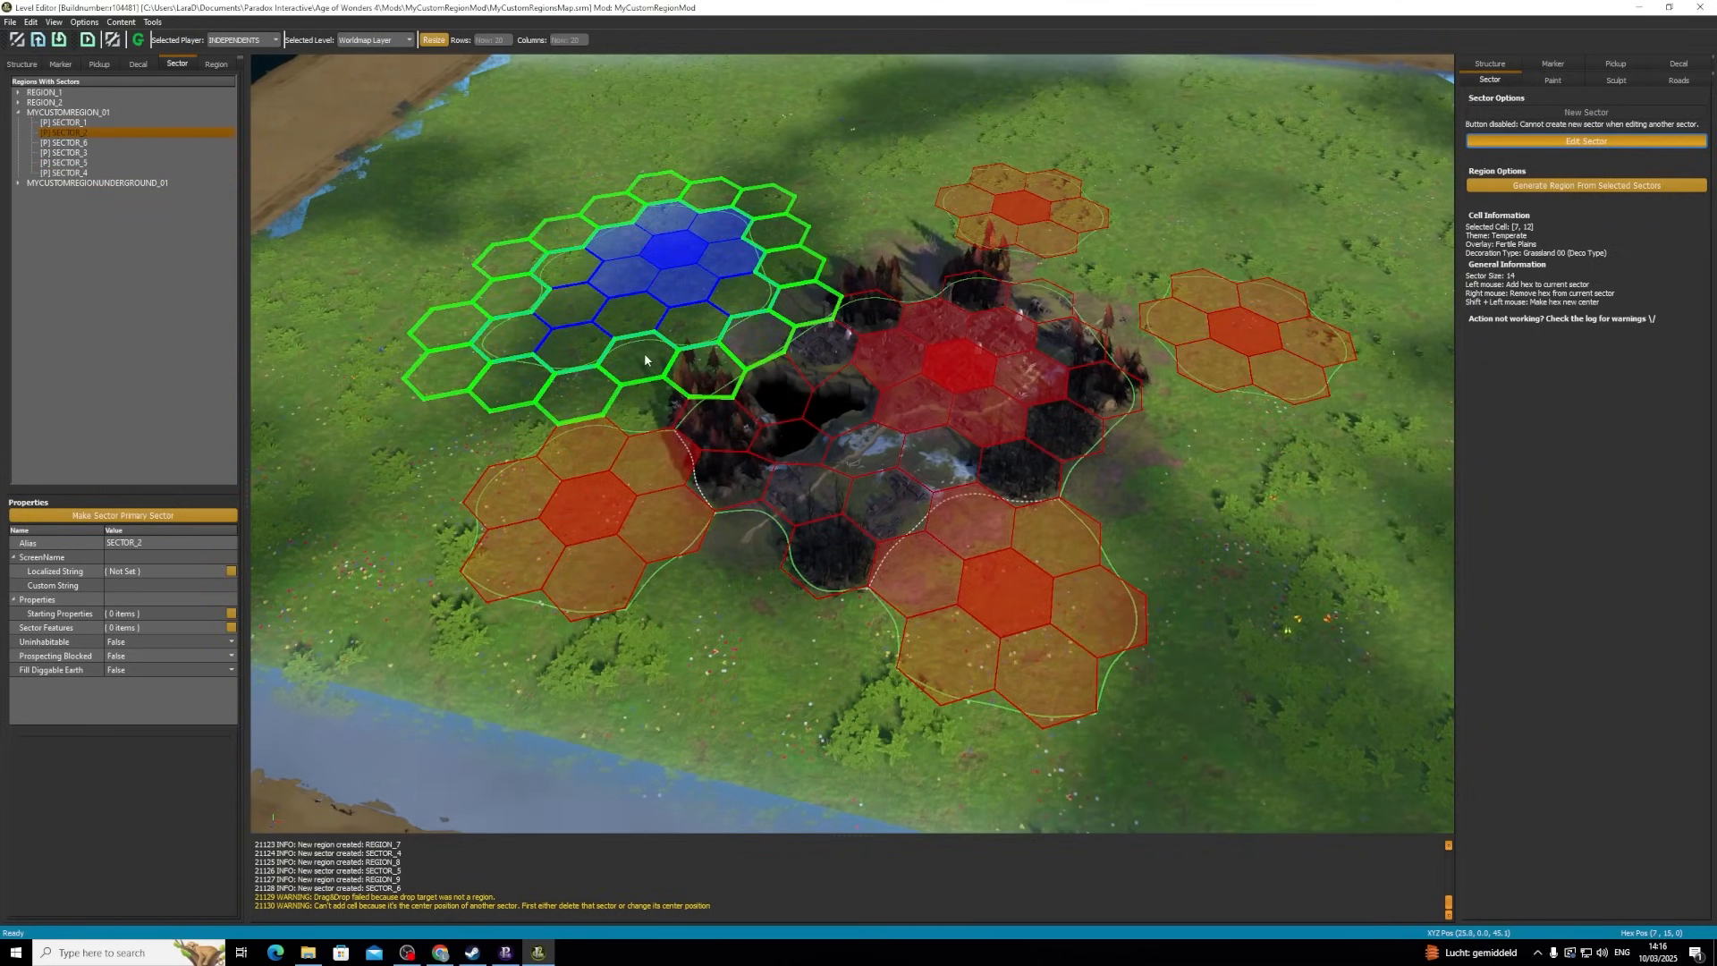
- Enlarge SECTOR_6 with hexes outward, toward SECTOR_2 and along the central sector's border
{"action": "left_click", "coordinate": [572, 483]}
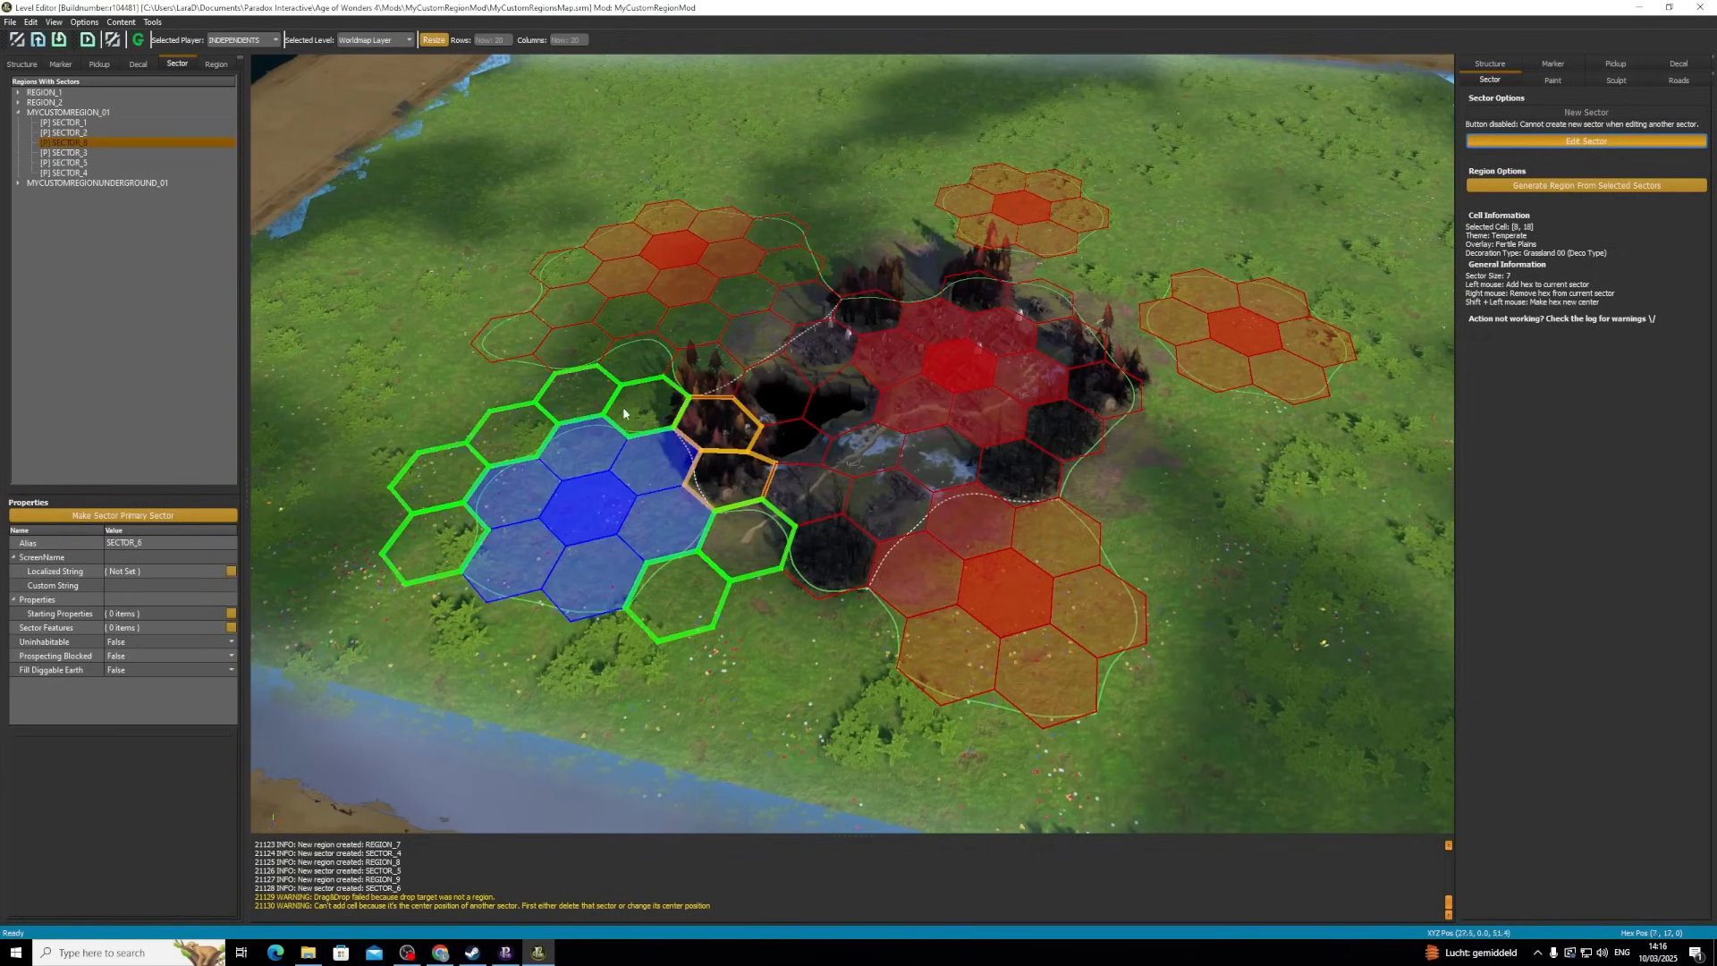
{"action": "left_click_drag", "start_coordinate": [523, 420], "coordinate": [441, 512]}
{"action": "left_click_drag", "start_coordinate": [674, 591], "coordinate": [472, 563]}
{"action": "right_click", "coordinate": [464, 559]}
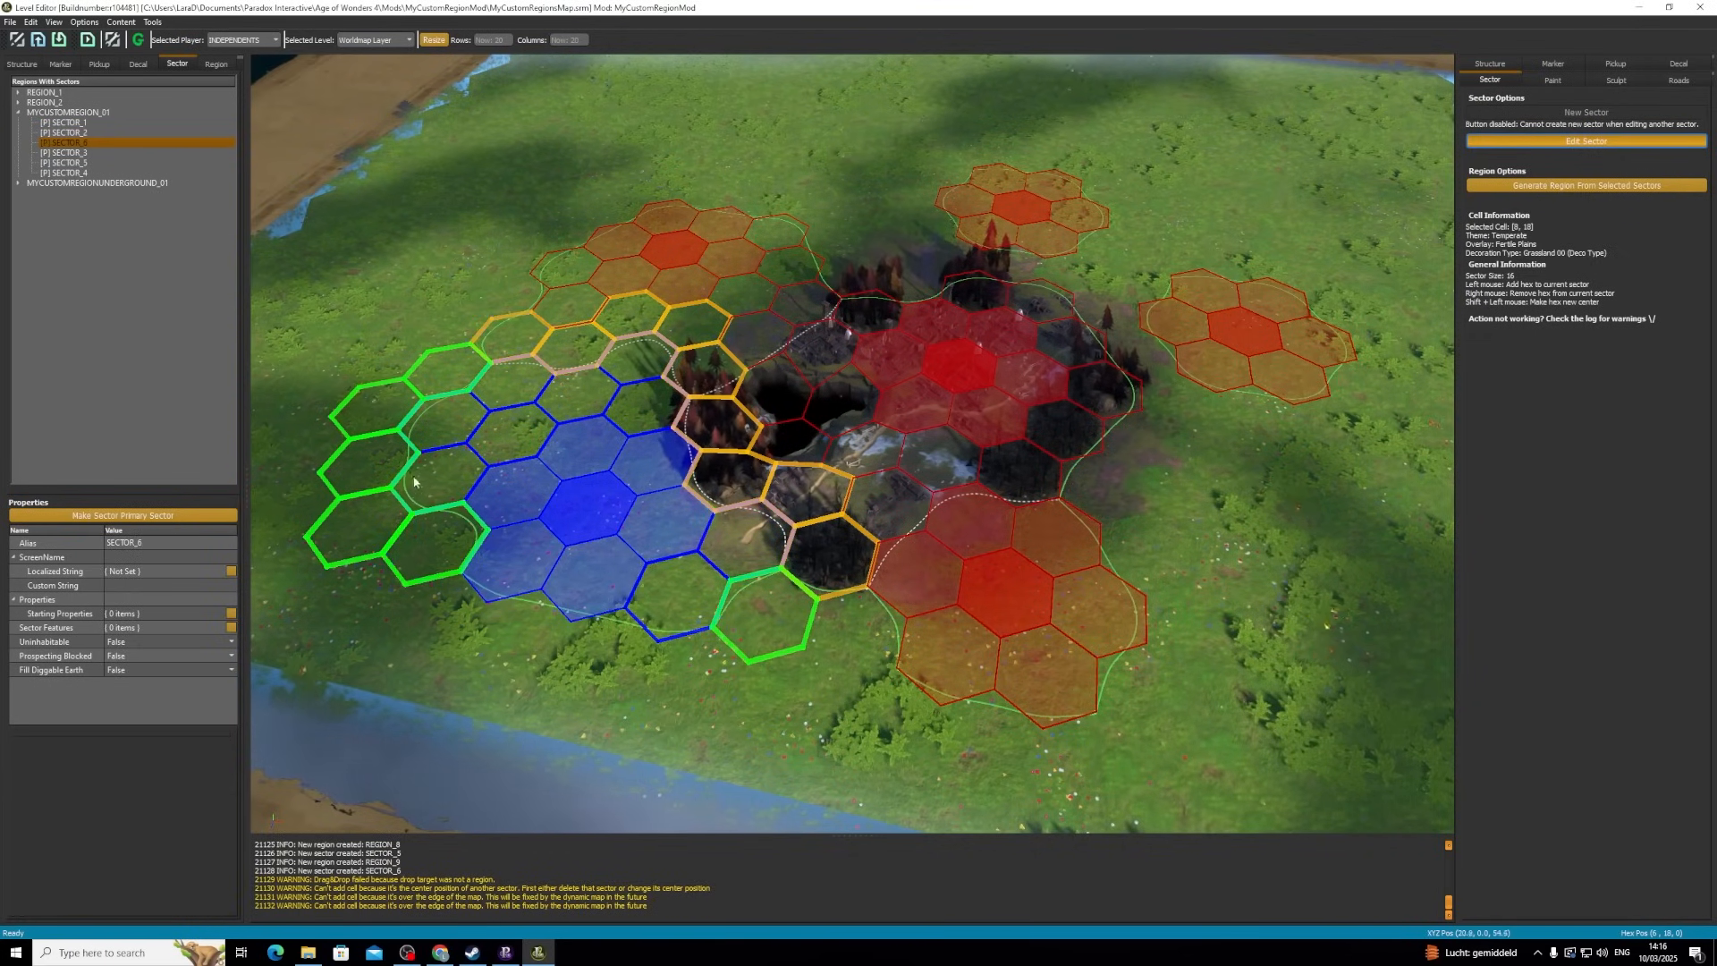
- Enlarge SECTOR_5 with hexes along the central sector's border and toward SECTOR_4
{"action": "left_click", "coordinate": [873, 642]}
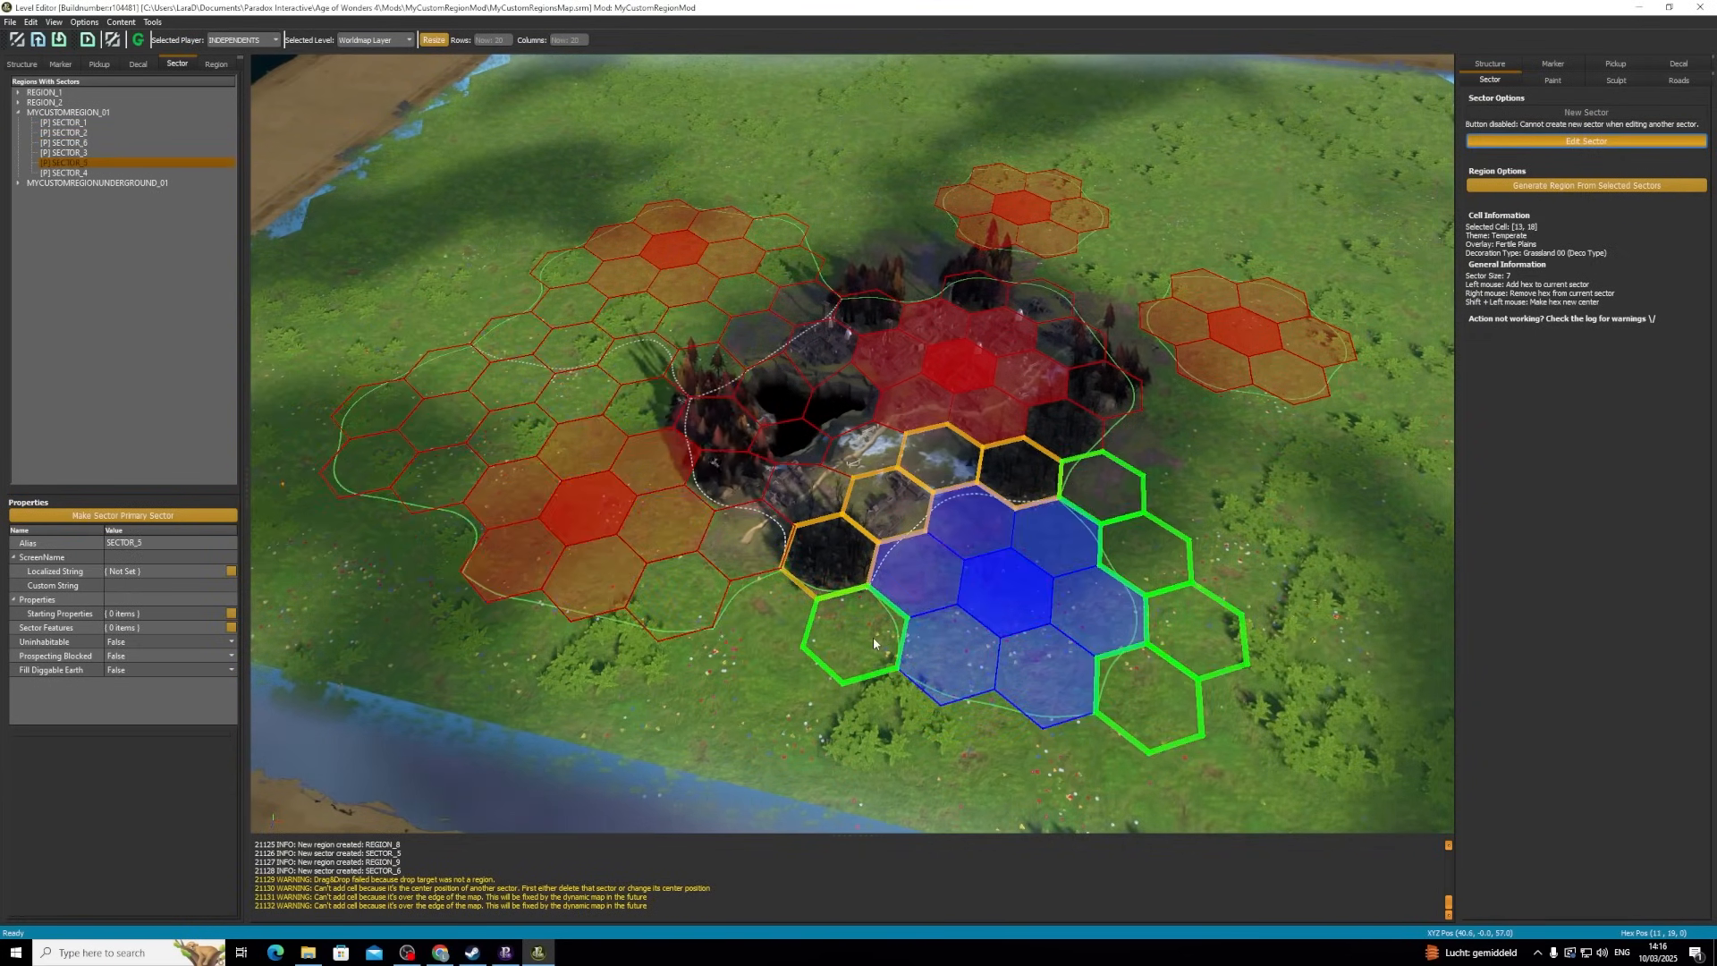
{"action": "mouse_move", "coordinate": [1109, 499]}
{"action": "left_mouse_down"}
{"action": "mouse_move", "coordinate": [1158, 567]}
{"action": "mouse_move", "coordinate": [1157, 468]}
{"action": "mouse_move", "coordinate": [1233, 585]}
{"action": "mouse_move", "coordinate": [1243, 502]}
{"action": "mouse_move", "coordinate": [1269, 530]}
{"action": "left_mouse_up"}
{"action": "left_click", "coordinate": [1146, 557], "text": "shift"}
{"action": "right_click", "coordinate": [955, 664]}
{"action": "right_click", "coordinate": [1027, 693]}
{"action": "scroll", "coordinate": [1085, 605], "scroll_direction": "down", "scroll_amount": 2}
{"action": "middle_click_drag", "start_coordinate": [1027, 692], "coordinate": [876, 603]}
{"action": "scroll", "coordinate": [877, 603], "scroll_direction": "up", "scroll_amount": 2}
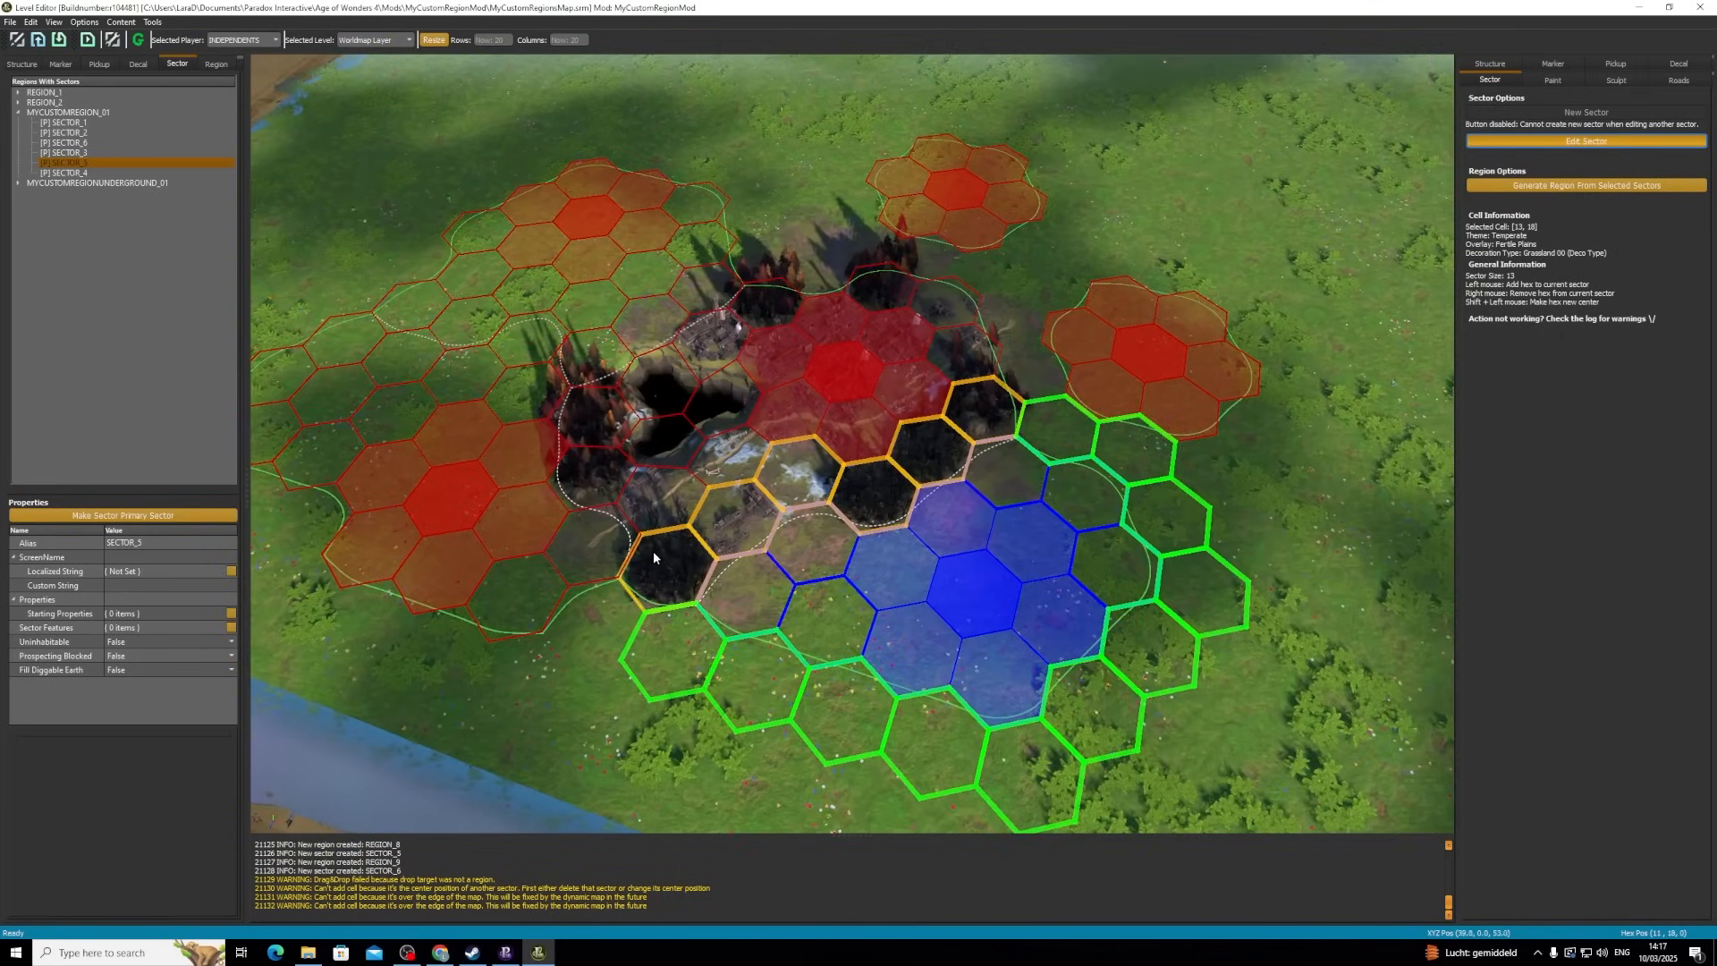
- Enlarge SECTOR_4 with hexes that fill the gaps toward the central sector, SECTOR_3 and SECTOR_5
{"action": "left_click", "coordinate": [846, 349]}
{"action": "left_click", "coordinate": [973, 550]}
{"action": "left_click", "coordinate": [1143, 338]}
{"action": "mouse_move", "coordinate": [1039, 352]}
{"action": "left_mouse_down"}
{"action": "mouse_move", "coordinate": [1148, 465]}
{"action": "mouse_move", "coordinate": [1247, 397]}
{"action": "left_mouse_up"}
{"action": "mouse_move", "coordinate": [1021, 294]}
{"action": "left_mouse_down"}
{"action": "mouse_move", "coordinate": [1045, 245]}
{"action": "mouse_move", "coordinate": [1238, 351]}
{"action": "left_mouse_up"}
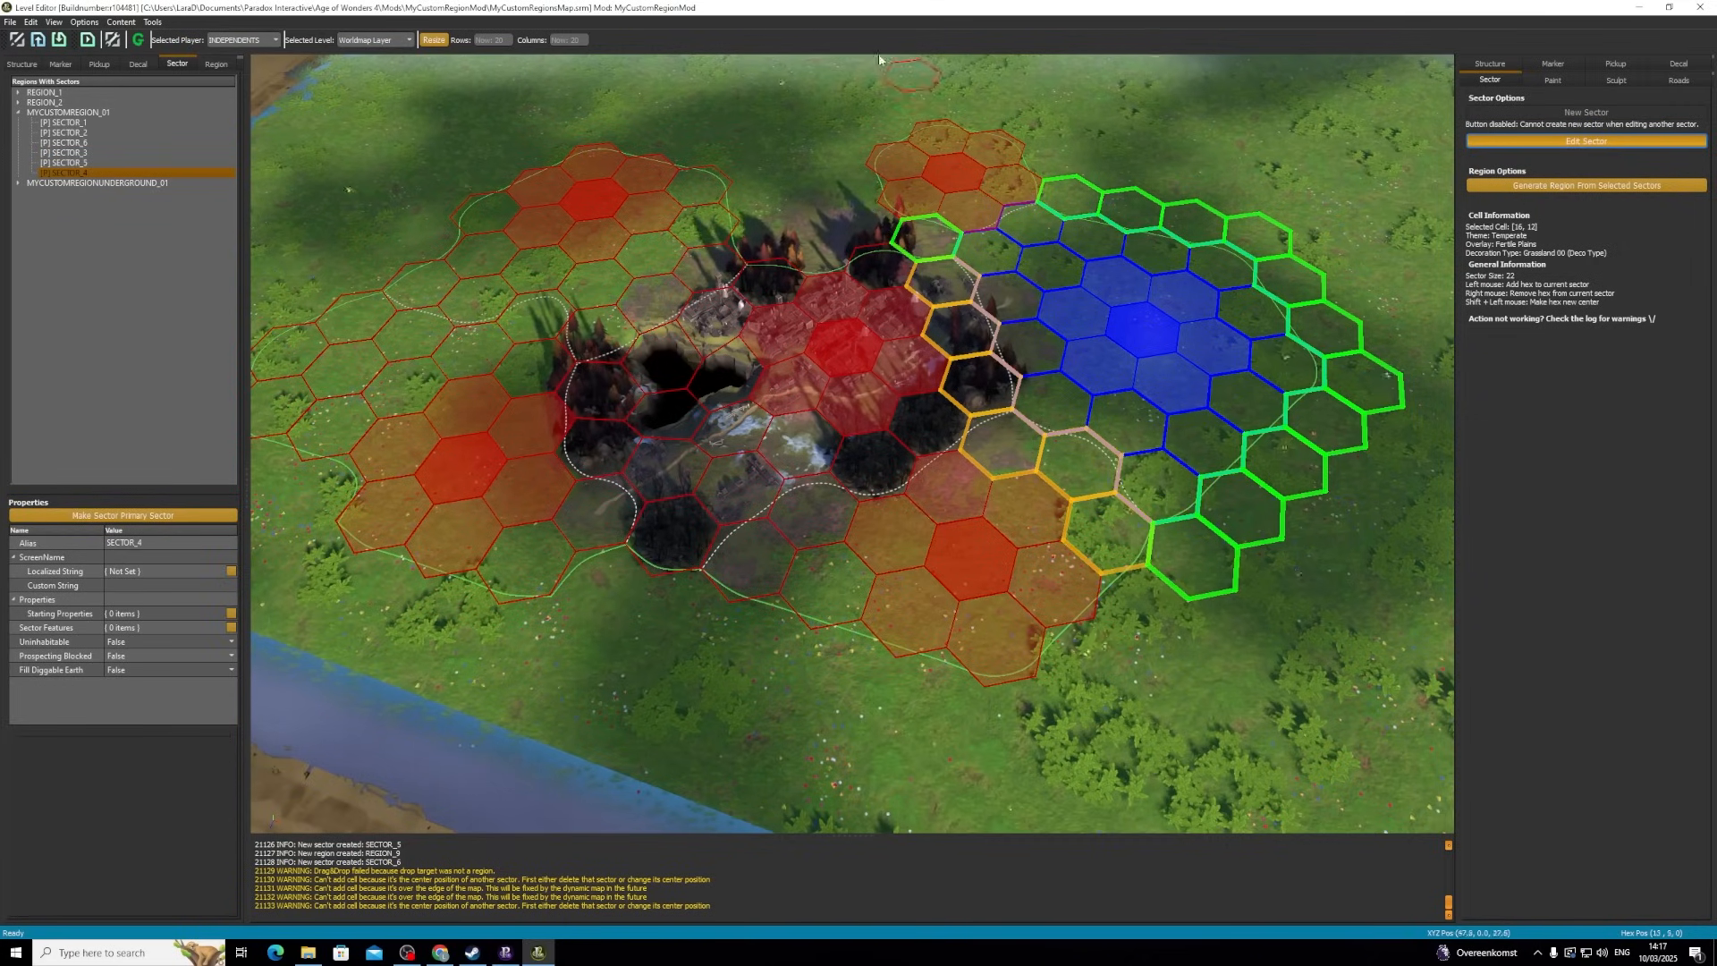
- Enlarge SECTOR_3 with hexes that fill the gaps toward SECTOR_2, SECTOR_4 and the central sector
{"action": "left_click", "coordinate": [792, 246]}
{"action": "left_click", "coordinate": [801, 246]}
{"action": "mouse_move", "coordinate": [795, 240]}
{"action": "left_mouse_down"}
{"action": "mouse_move", "coordinate": [760, 192]}
{"action": "mouse_move", "coordinate": [750, 212]}
{"action": "mouse_move", "coordinate": [769, 238]}
{"action": "left_mouse_up"}
{"action": "left_click_drag", "start_coordinate": [792, 157], "coordinate": [812, 154]}
{"action": "left_click_drag", "start_coordinate": [1077, 167], "coordinate": [1080, 195]}
{"action": "scroll", "coordinate": [1044, 331], "scroll_direction": "up", "scroll_amount": 2}
{"action": "scroll", "coordinate": [1044, 331], "scroll_direction": "down", "scroll_amount": 1}
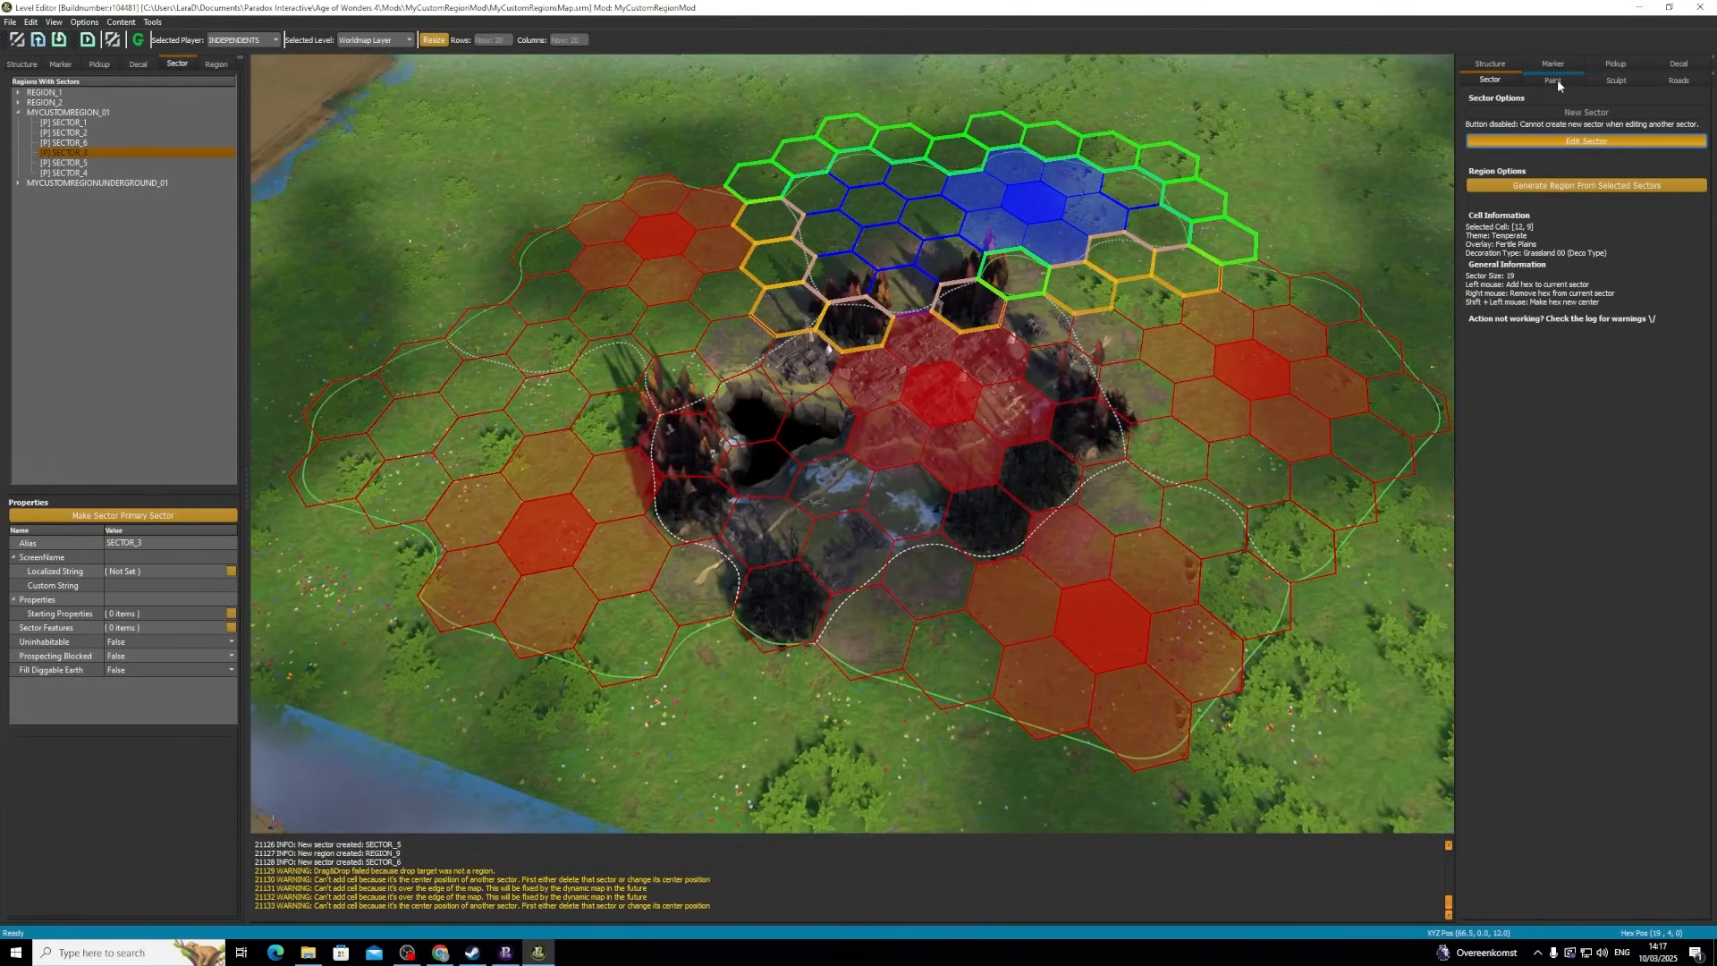
{"action": "left_click", "coordinate": [1091, 621]}
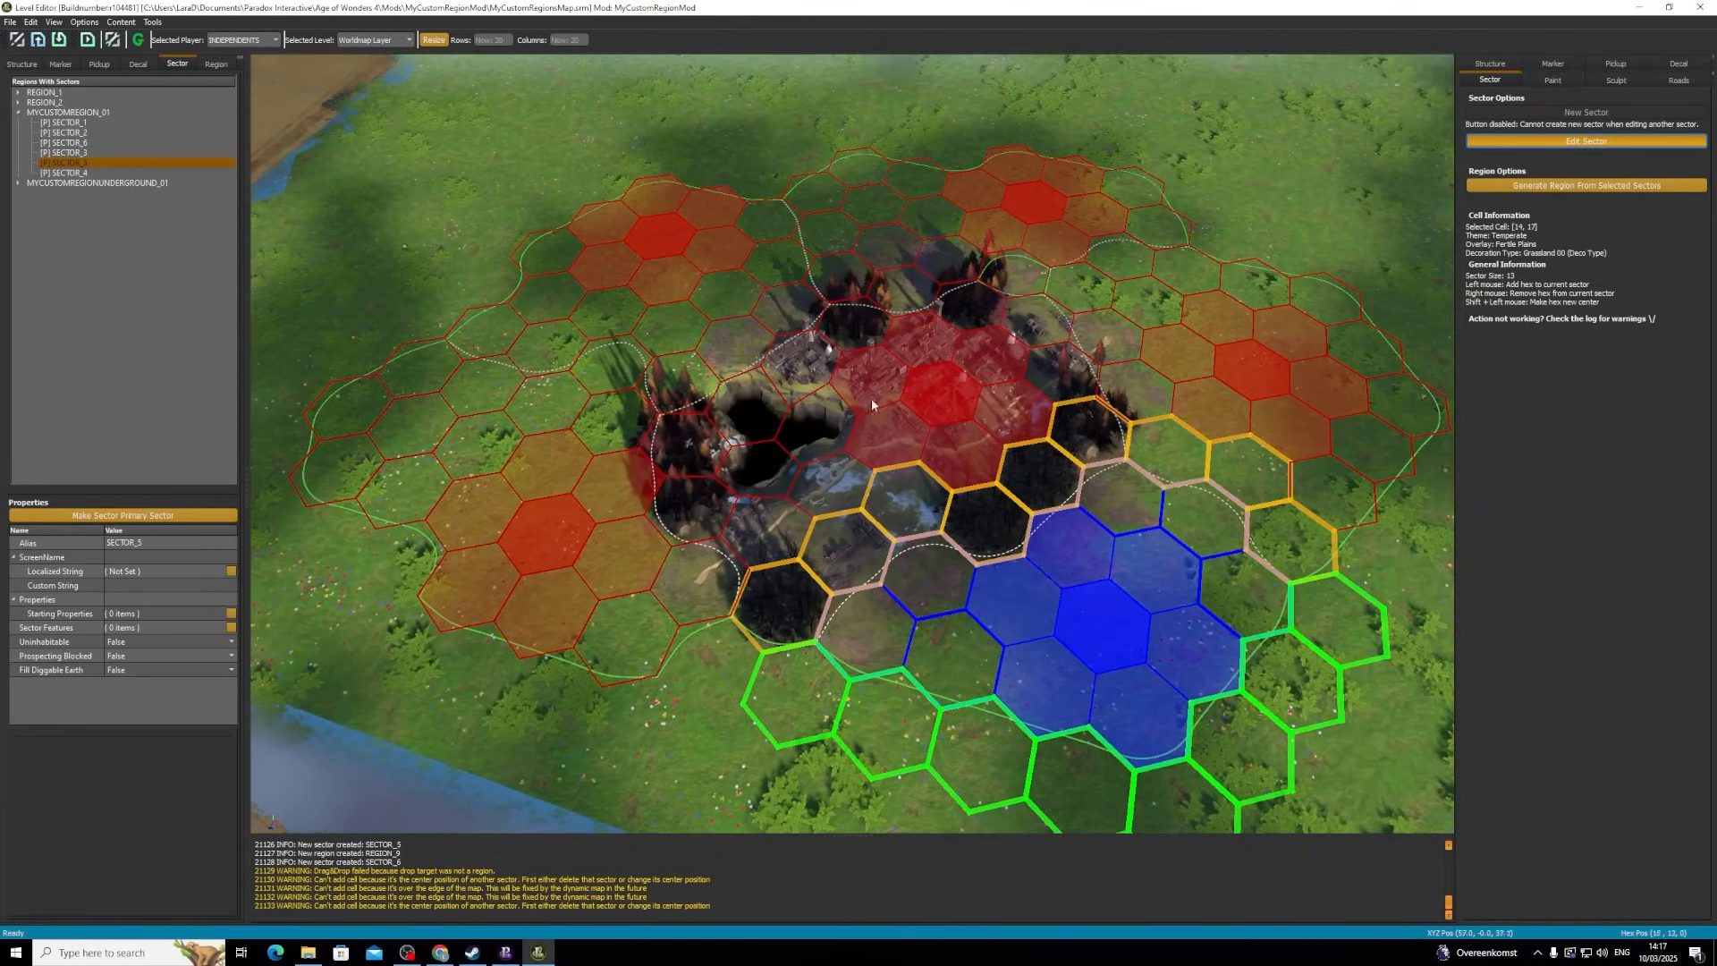
{"action": "left_click", "coordinate": [556, 515]}
- Paint the sectors around the ruins with the Highlands Theme, Grassland Overlay and Grassland 00 decoration, using a larger brush
{"action": "left_click", "coordinate": [1551, 80]}
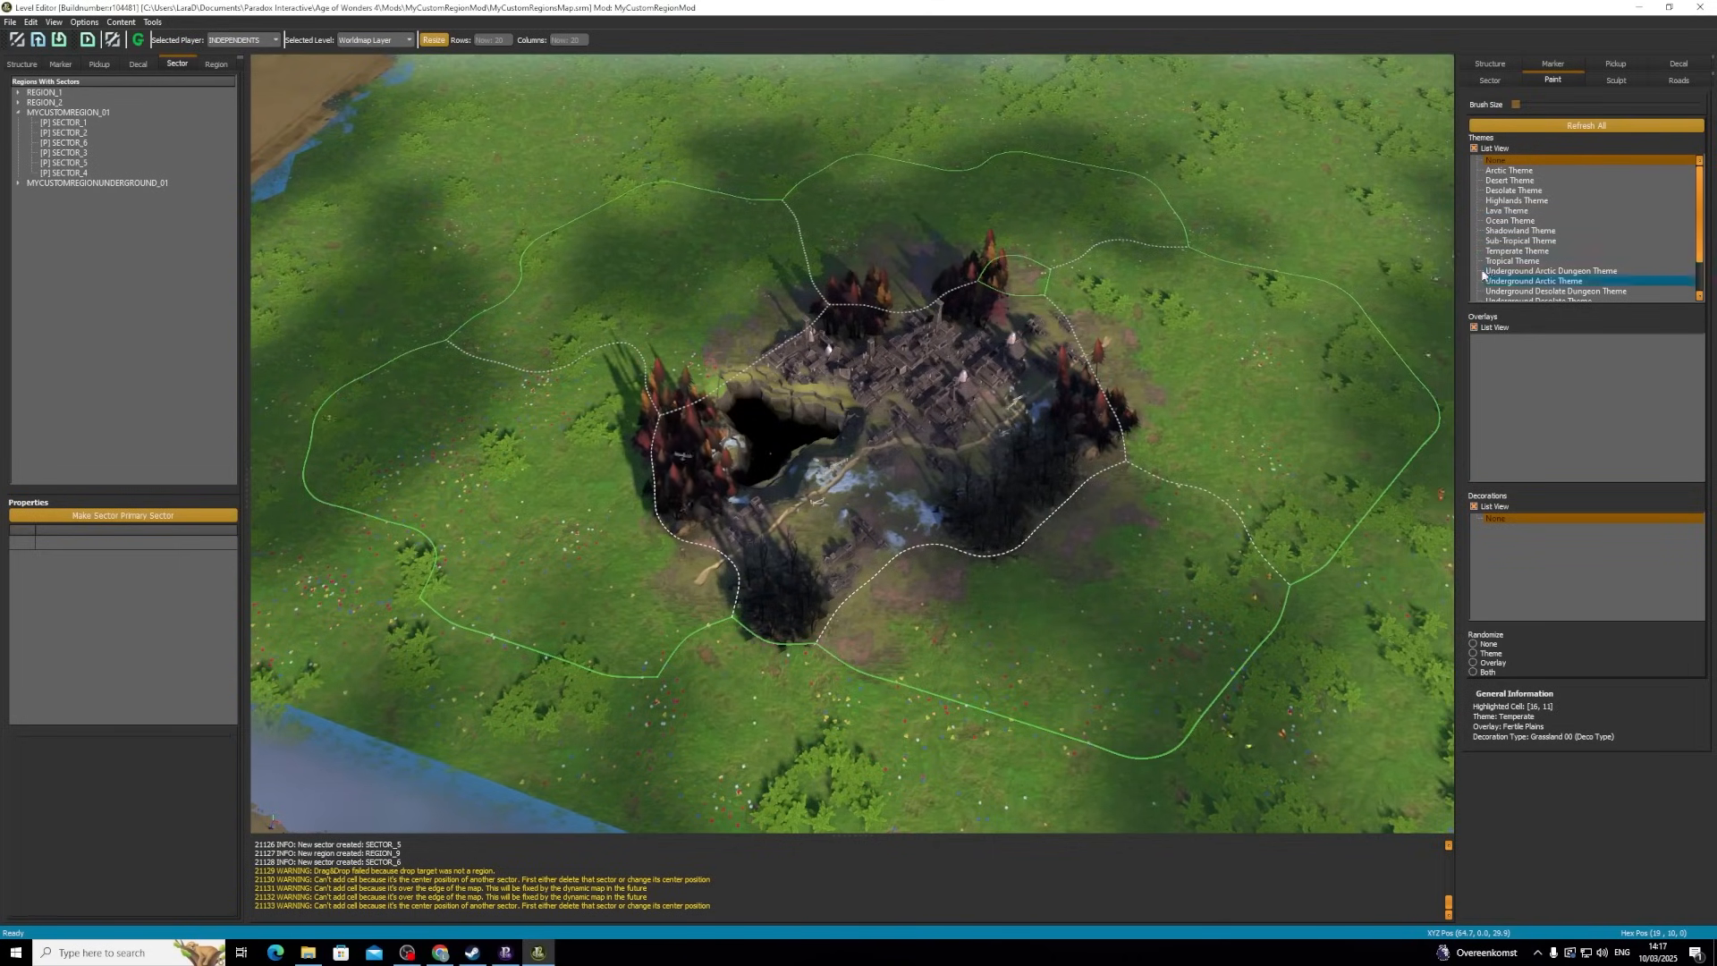
{"action": "left_click", "coordinate": [1517, 200]}
{"action": "key", "text": "d"}
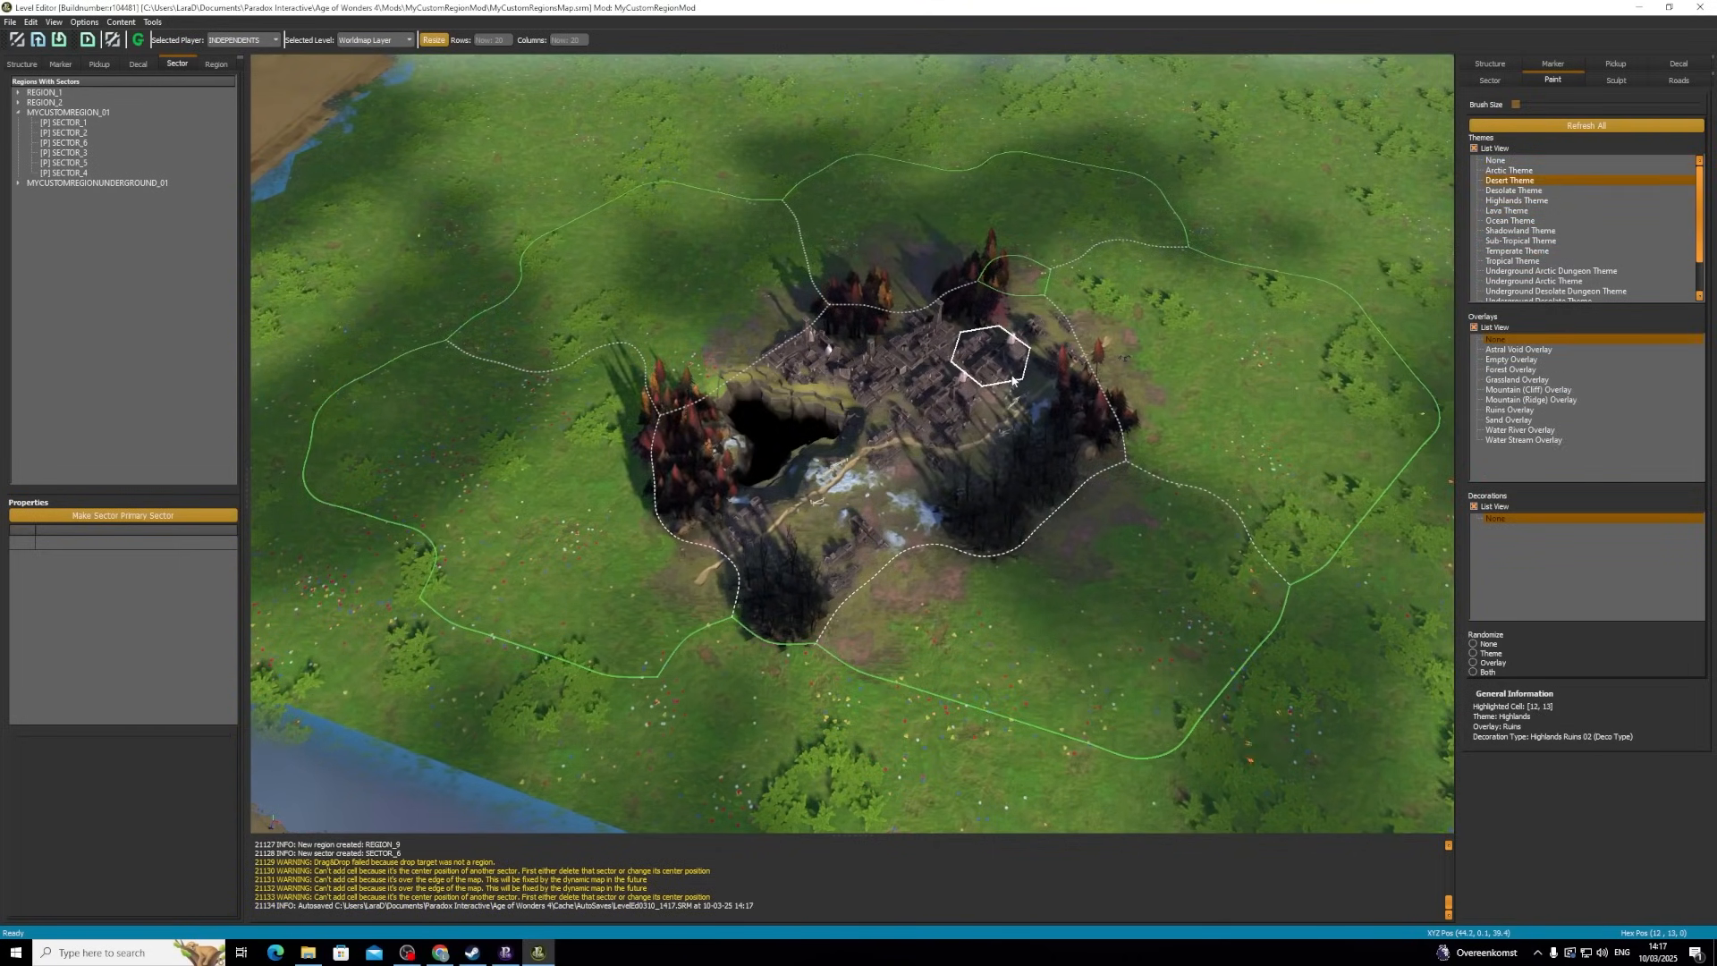
{"action": "scroll", "coordinate": [1011, 372], "scroll_direction": "up", "scroll_amount": 1}
{"action": "scroll", "coordinate": [1102, 455], "scroll_direction": "down", "scroll_amount": 1}
{"action": "key", "text": "d"}
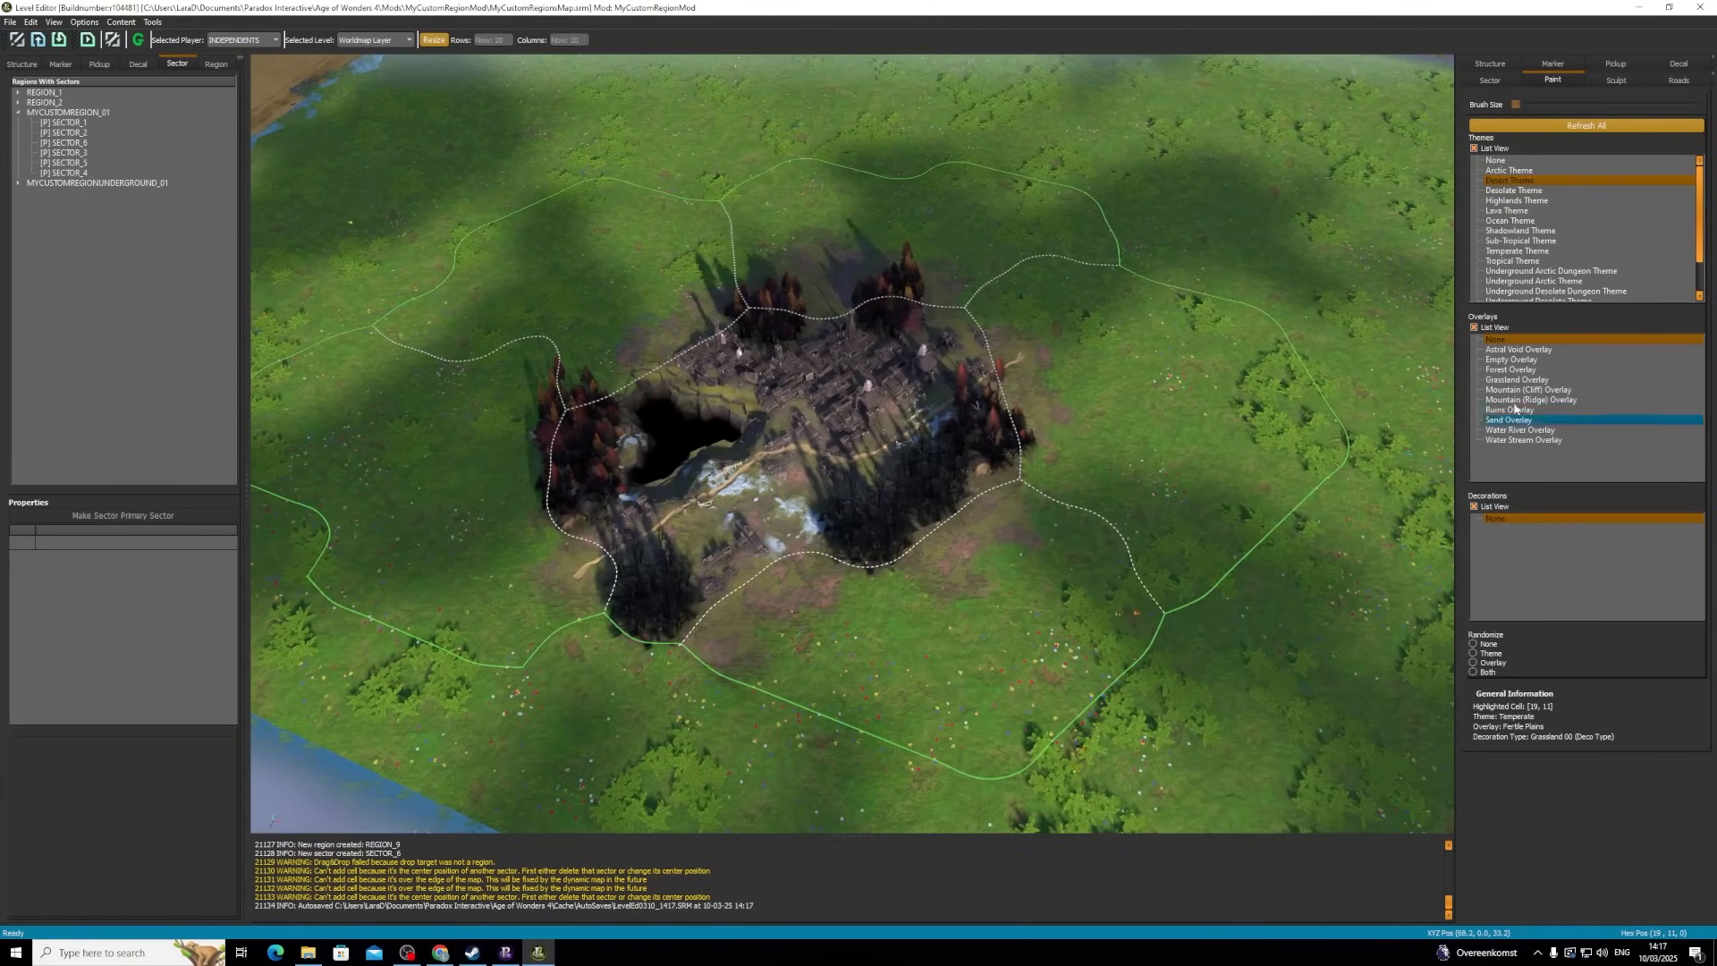
{"action": "left_click", "coordinate": [1526, 201]}
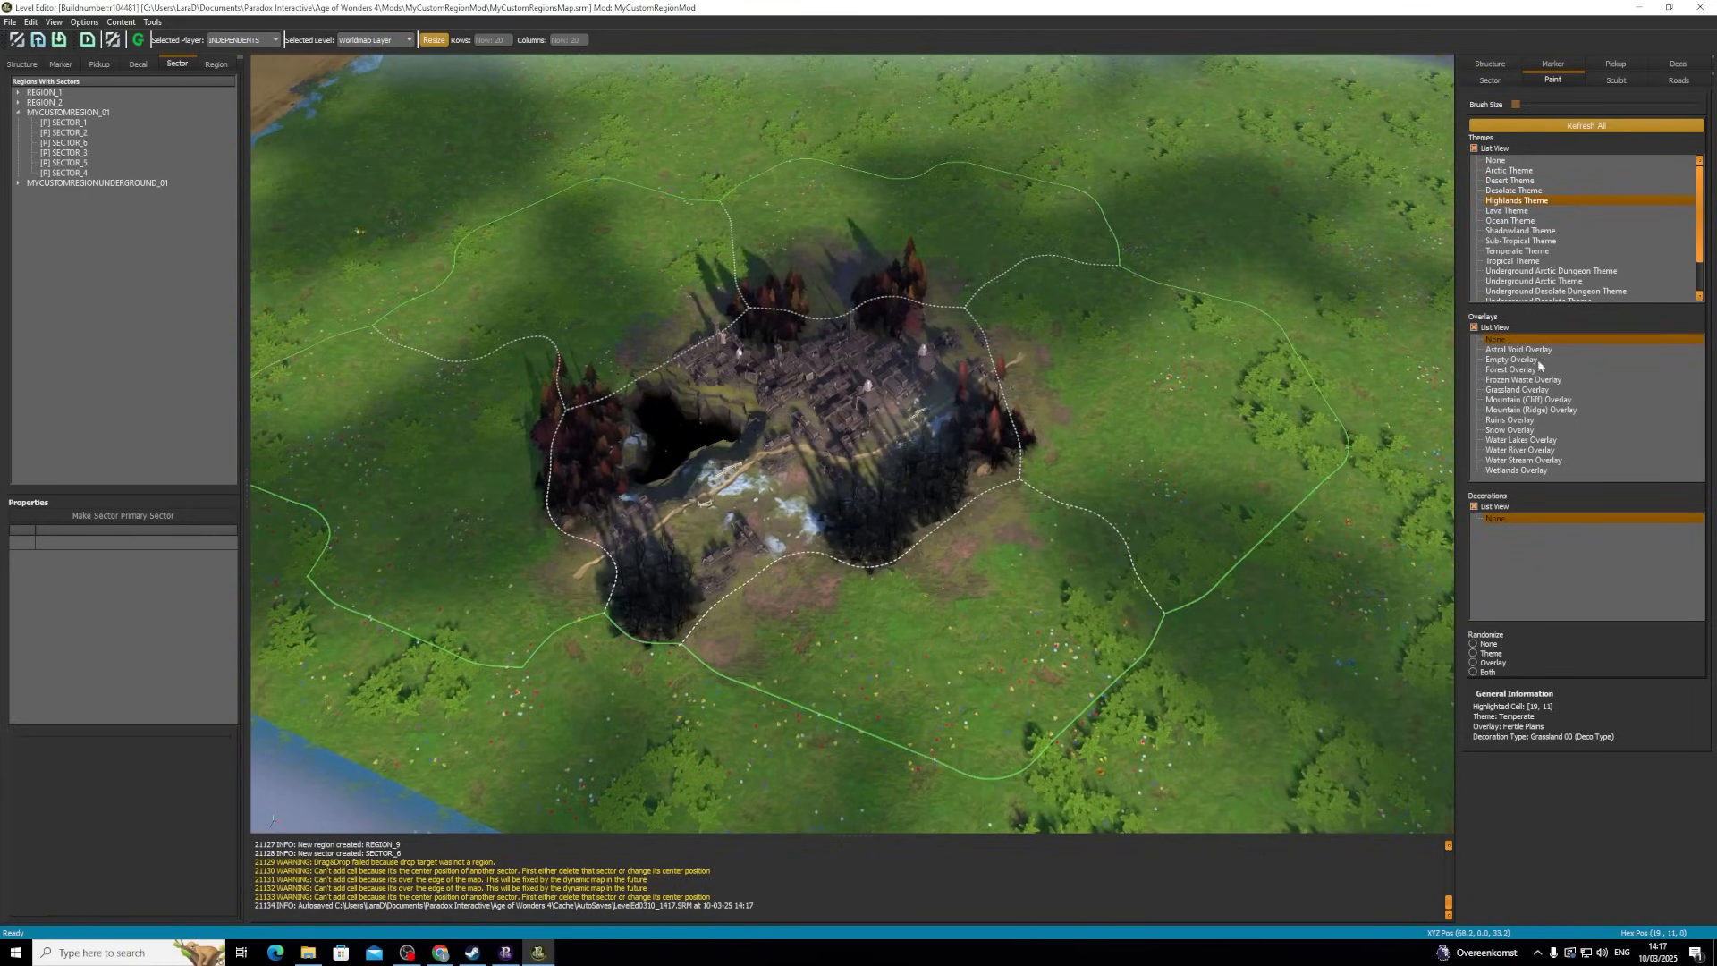
{"action": "left_click", "coordinate": [1529, 391]}
{"action": "left_click", "coordinate": [1532, 540]}
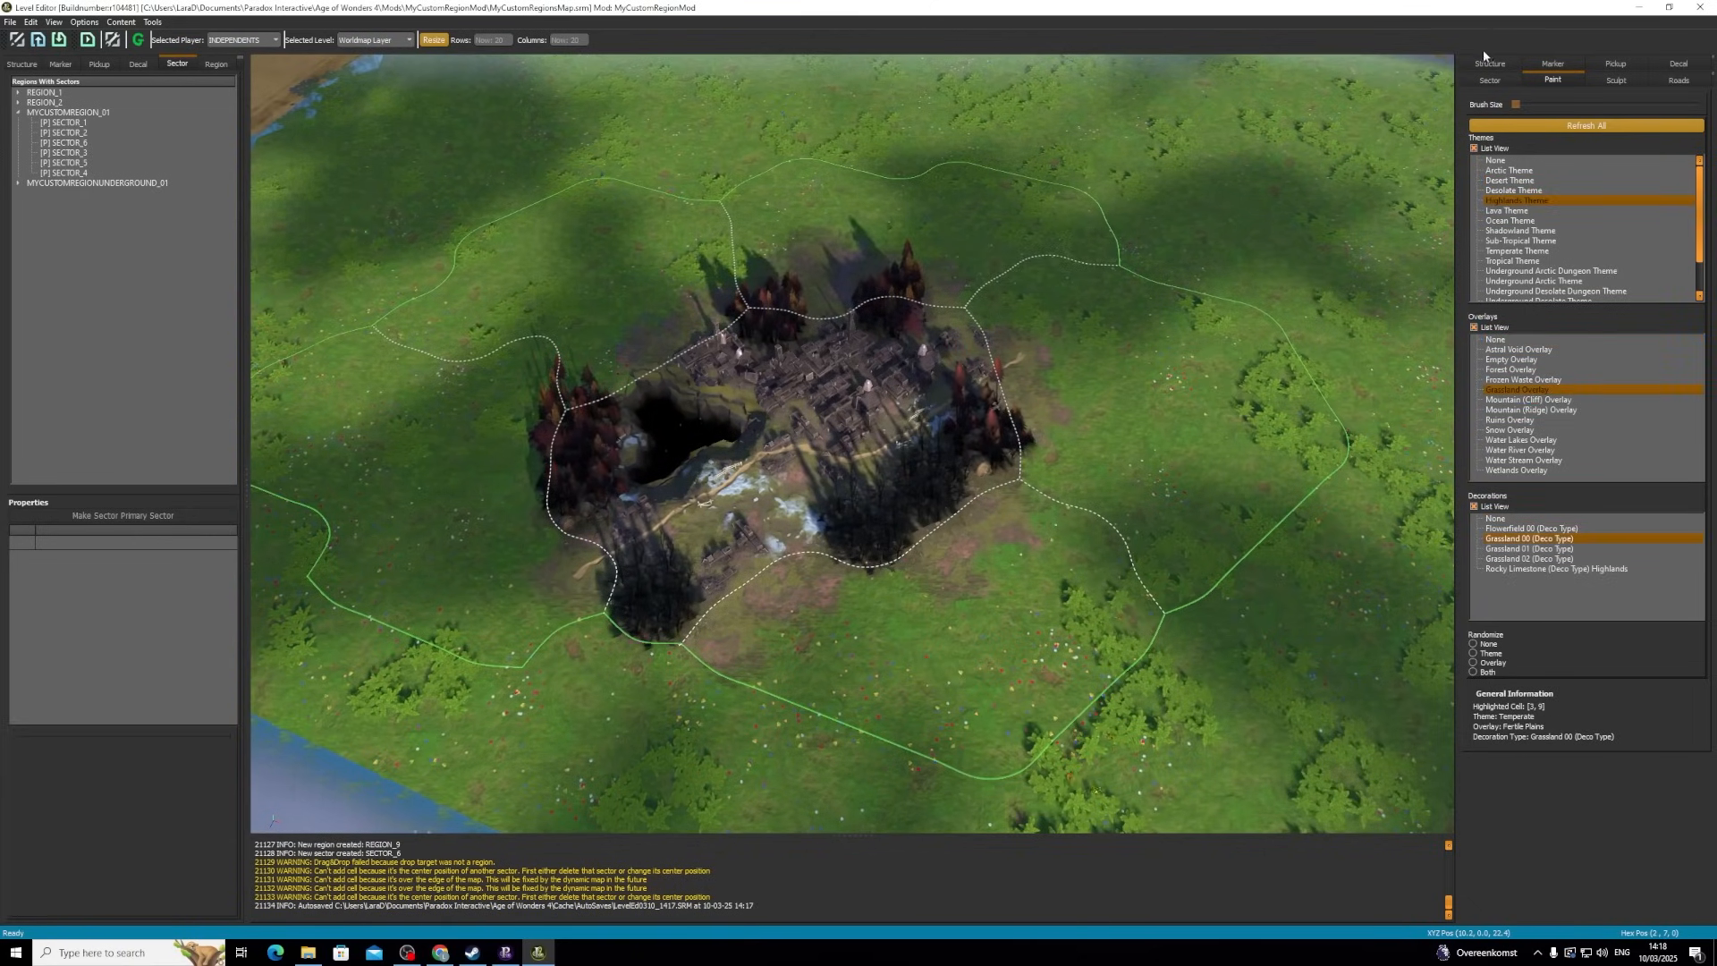
{"action": "mouse_move", "coordinate": [1207, 286]}
{"action": "left_mouse_down"}
{"action": "mouse_move", "coordinate": [1142, 395]}
{"action": "mouse_move", "coordinate": [1092, 548]}
{"action": "mouse_move", "coordinate": [885, 666]}
{"action": "mouse_move", "coordinate": [417, 608]}
{"action": "mouse_move", "coordinate": [532, 304]}
{"action": "mouse_move", "coordinate": [793, 212]}
{"action": "mouse_move", "coordinate": [1002, 201]}
{"action": "left_mouse_up"}
{"action": "middle_click_drag", "start_coordinate": [1198, 452], "coordinate": [1456, 370]}
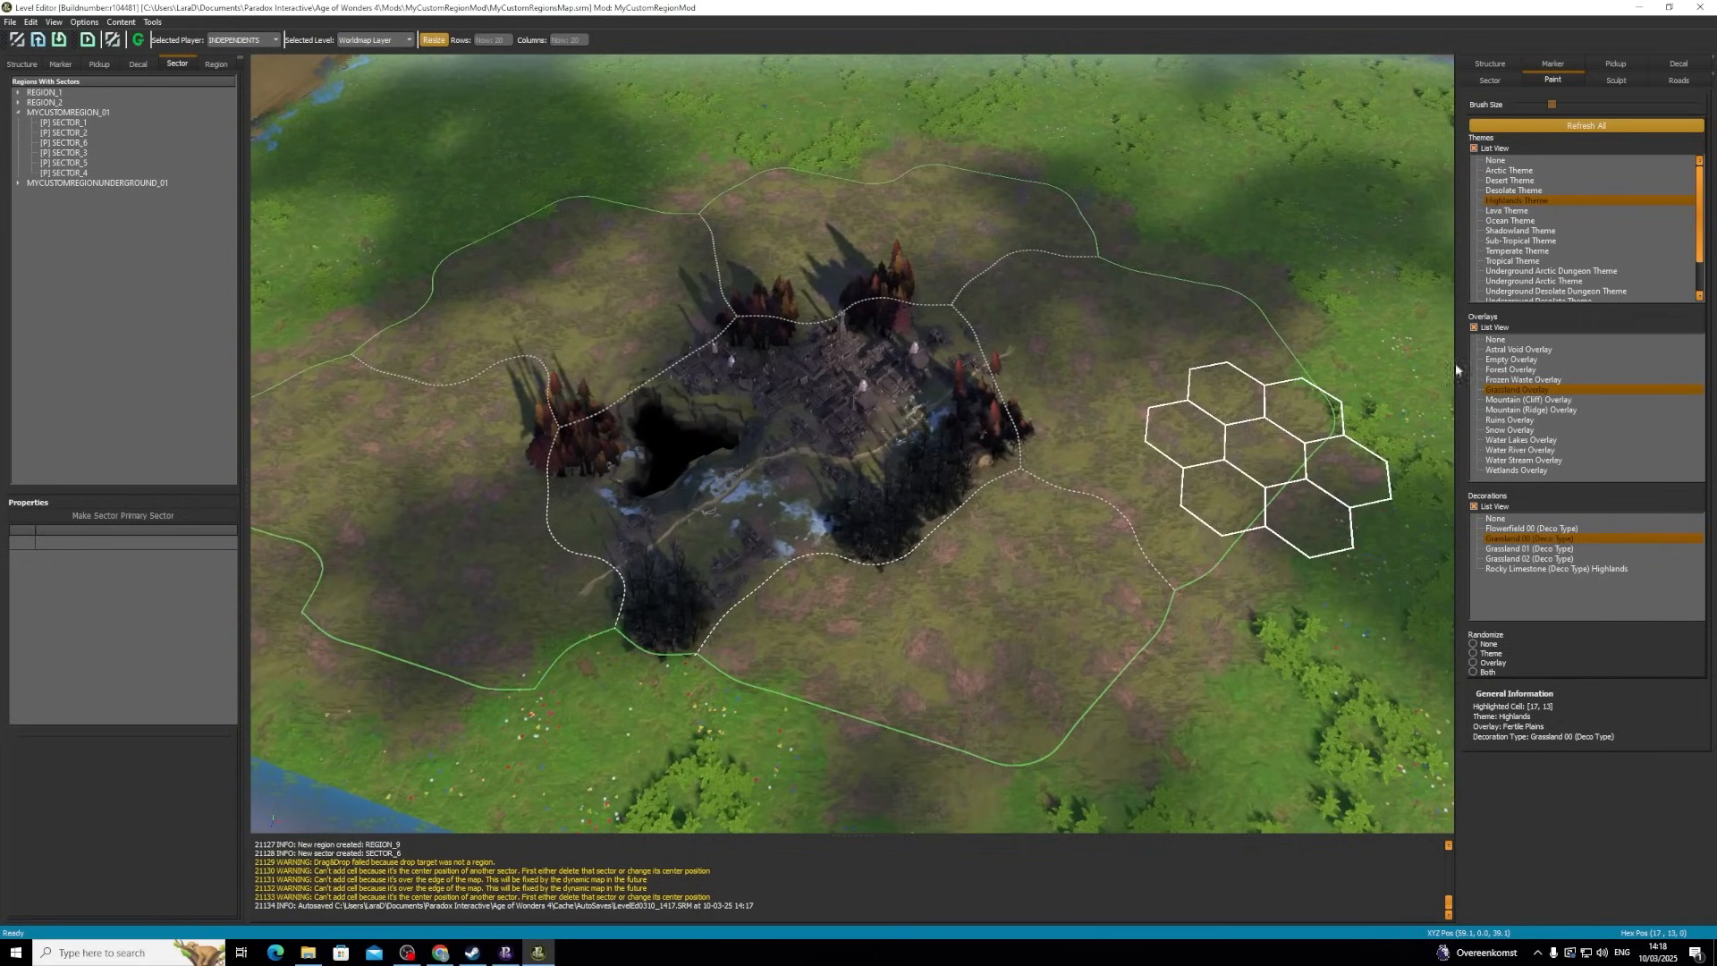
- Paint SECTOR_5 and its outer edge with the Ocean Theme and Water Sunken Ruins Overlay, using a smaller brush
{"action": "left_click", "coordinate": [1511, 220]}
{"action": "left_click_drag", "start_coordinate": [1551, 104], "coordinate": [1511, 109]}
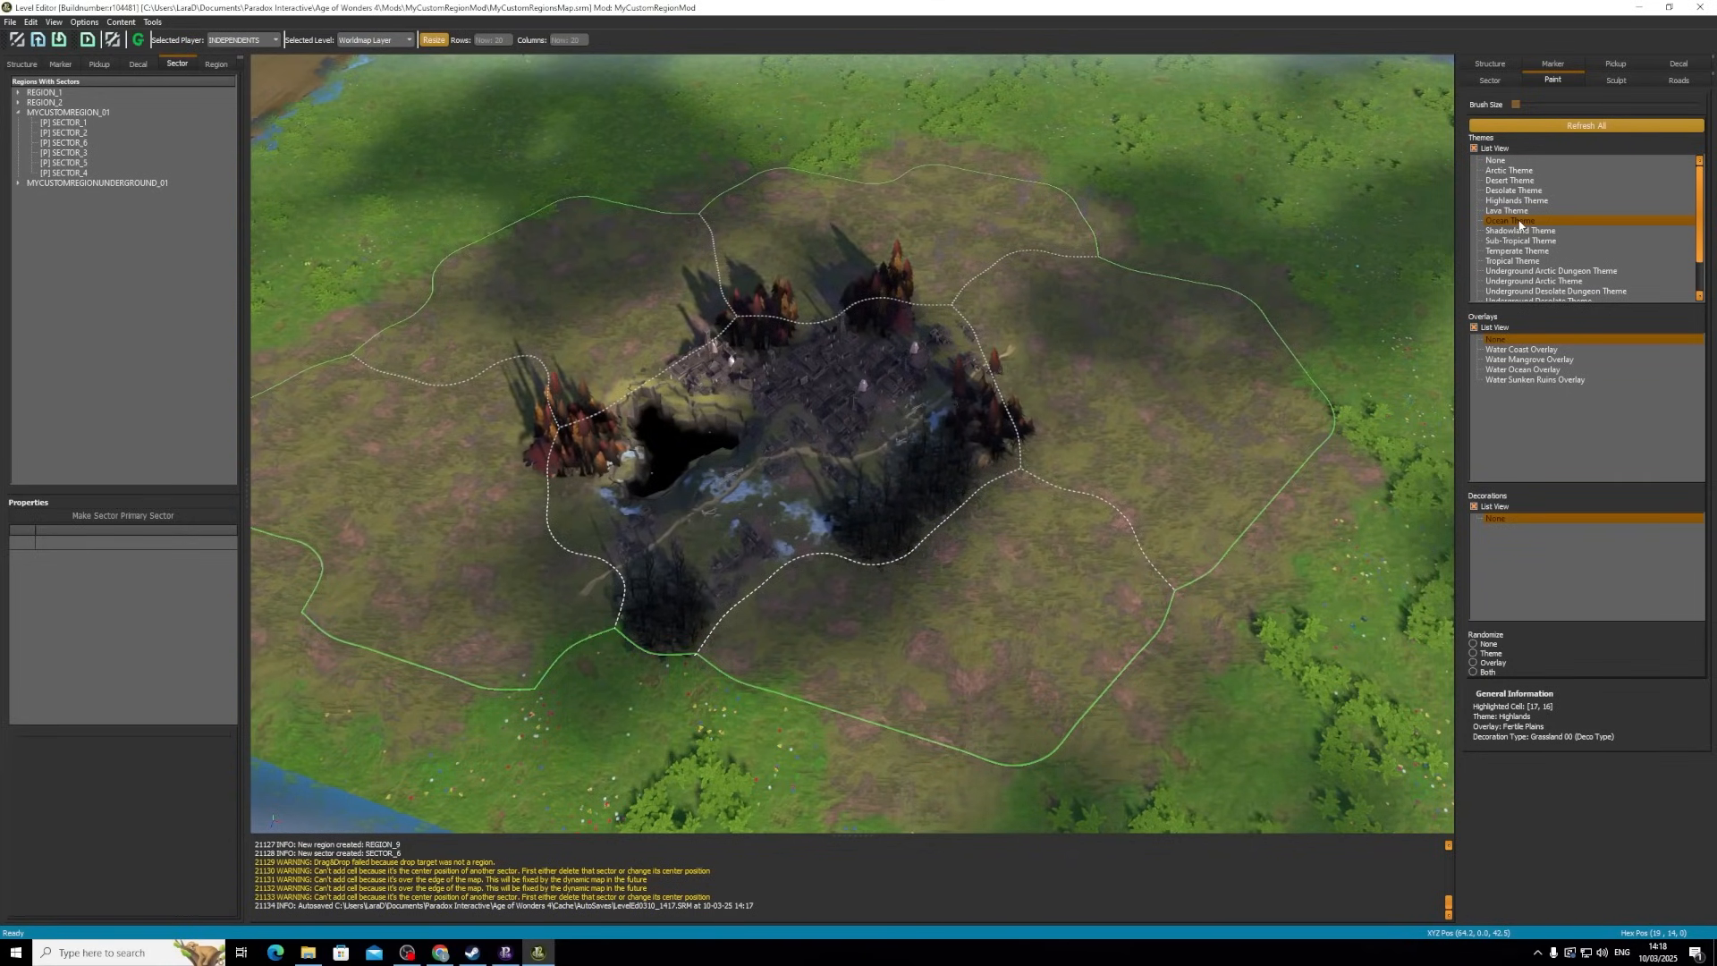
{"action": "left_click", "coordinate": [1524, 350]}
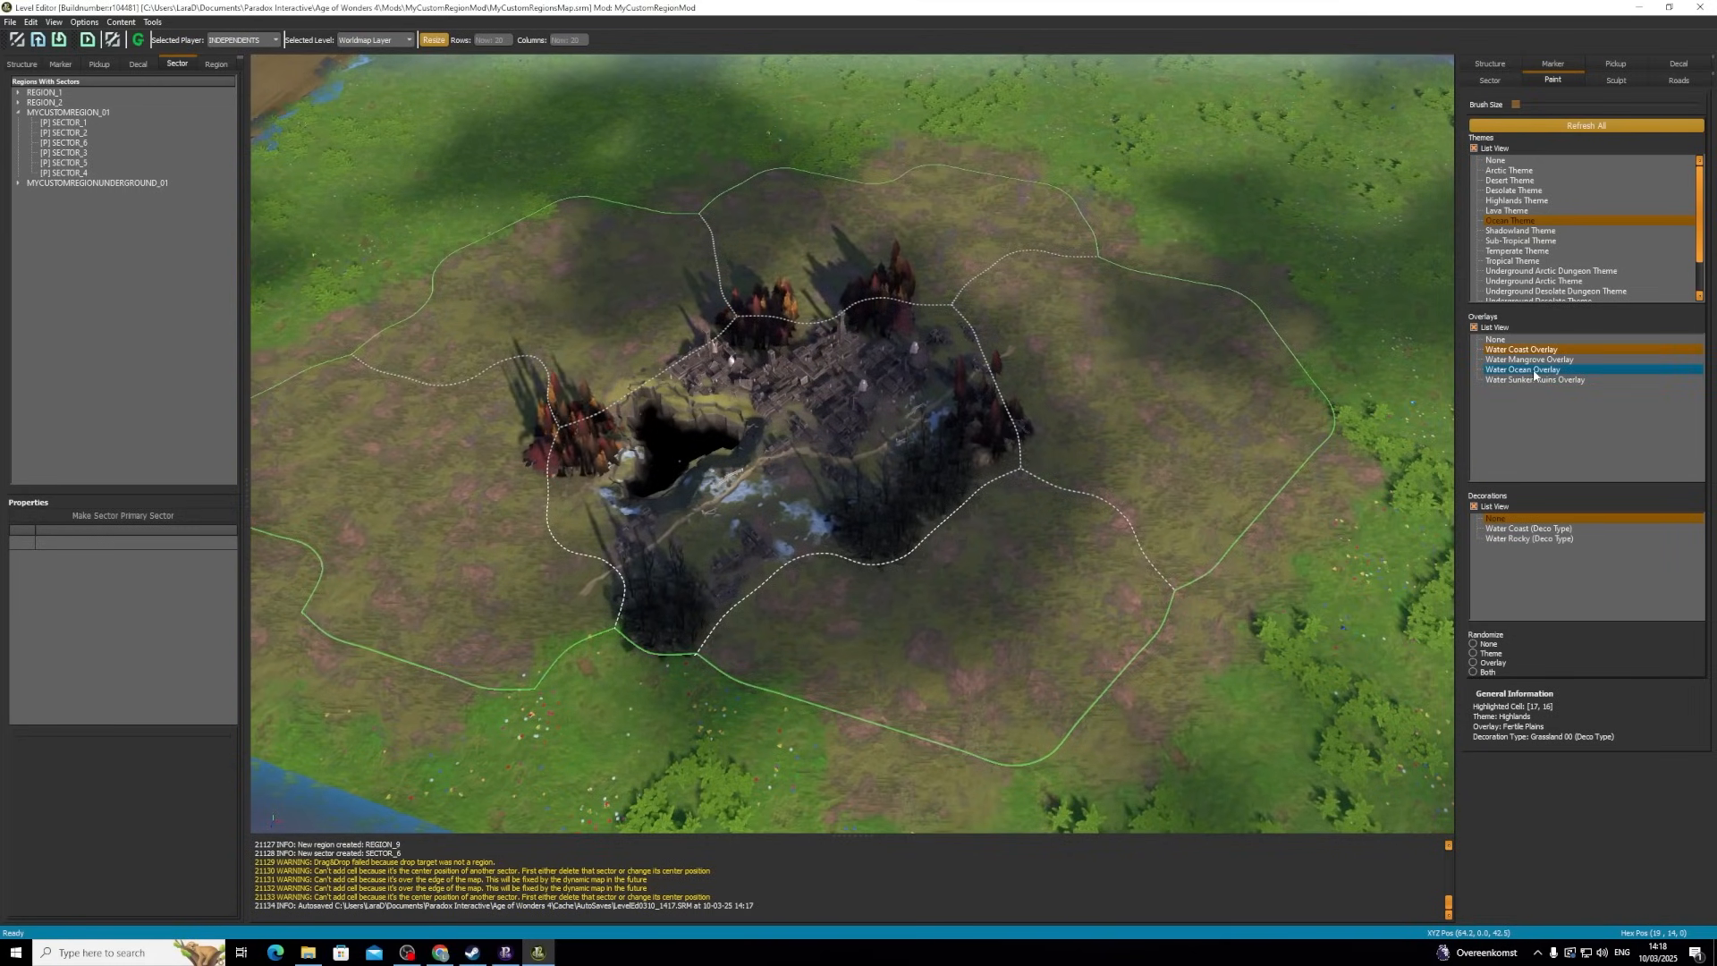
{"action": "left_click", "coordinate": [1533, 380]}
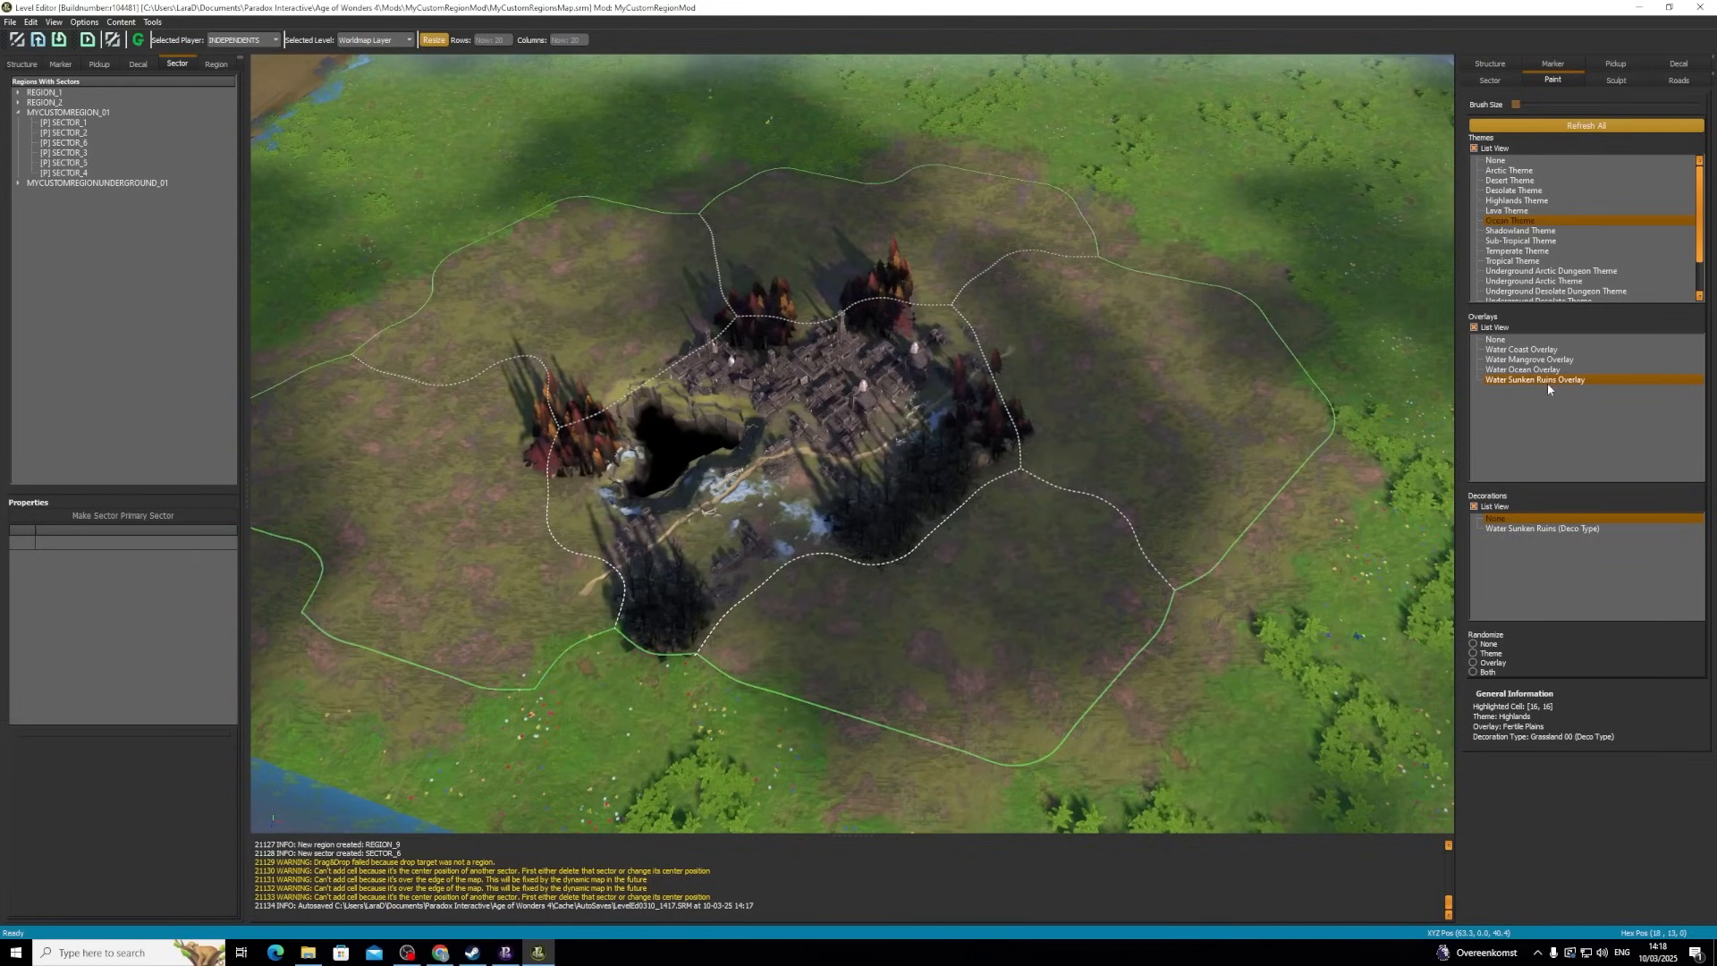
{"action": "mouse_move", "coordinate": [773, 663]}
{"action": "left_mouse_down"}
{"action": "mouse_move", "coordinate": [836, 603]}
{"action": "mouse_move", "coordinate": [921, 626]}
{"action": "mouse_move", "coordinate": [984, 550]}
{"action": "mouse_move", "coordinate": [1086, 585]}
{"action": "mouse_move", "coordinate": [1073, 659]}
{"action": "mouse_move", "coordinate": [805, 702]}
{"action": "mouse_move", "coordinate": [761, 729]}
{"action": "mouse_move", "coordinate": [740, 712]}
{"action": "mouse_move", "coordinate": [939, 764]}
{"action": "left_mouse_up"}
{"action": "mouse_move", "coordinate": [1070, 804]}
{"action": "left_mouse_down"}
{"action": "mouse_move", "coordinate": [1205, 644]}
{"action": "mouse_move", "coordinate": [1060, 639]}
{"action": "left_mouse_up"}
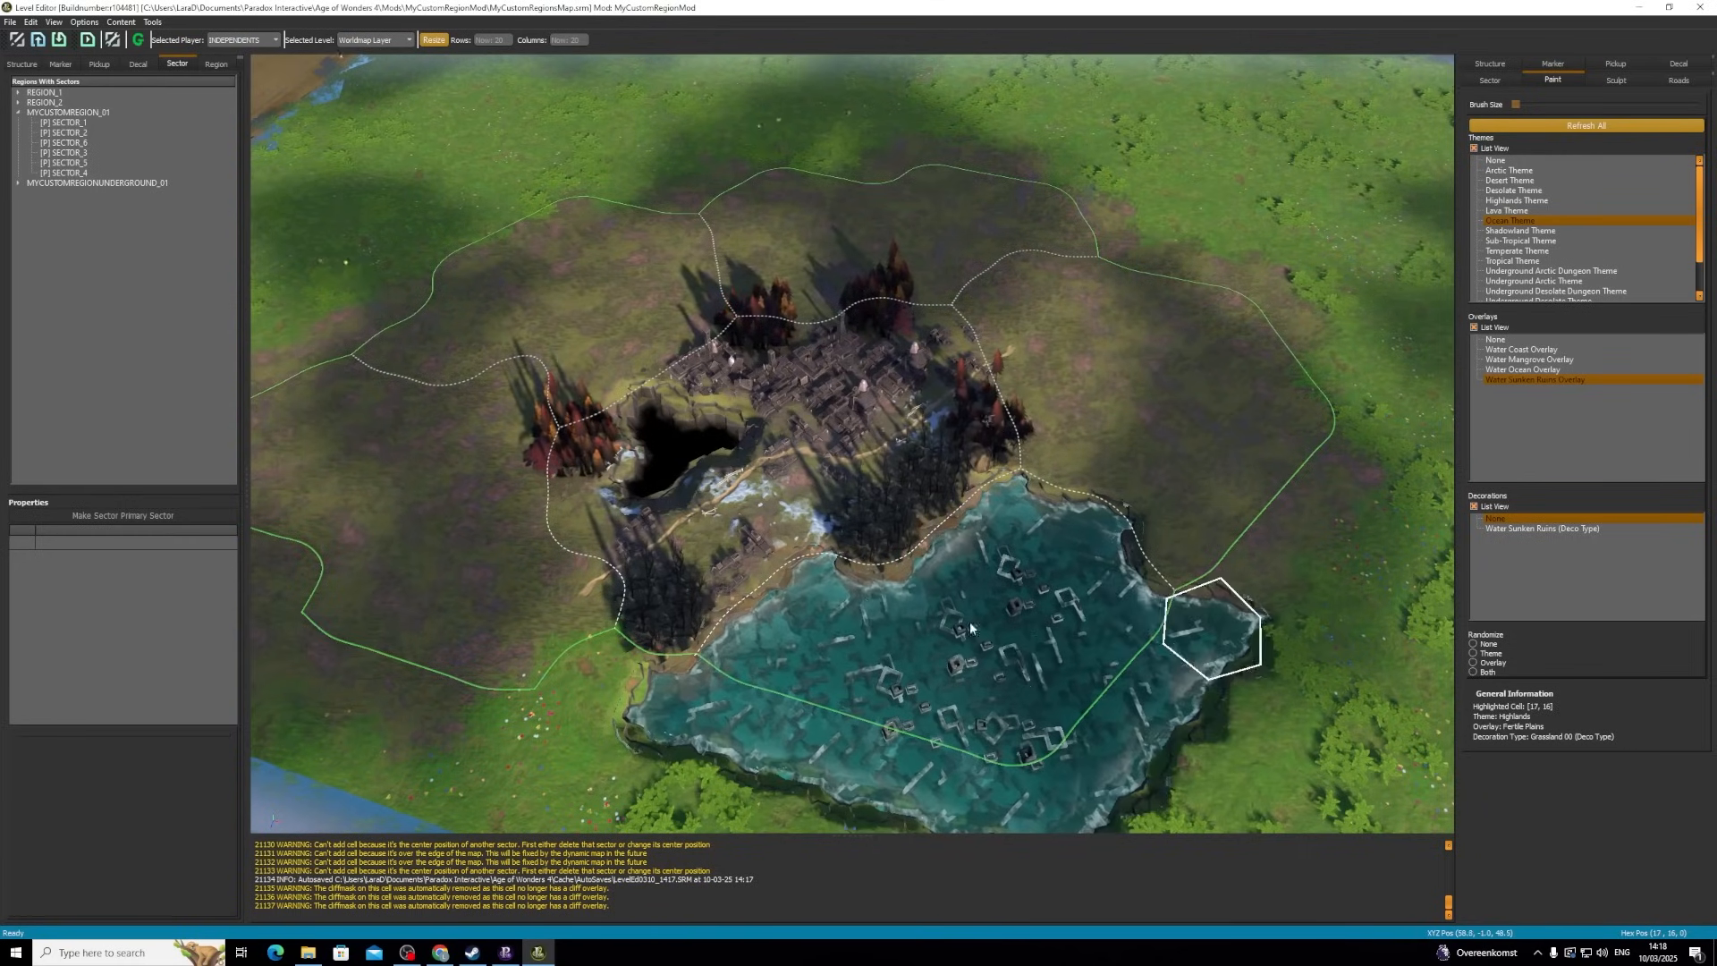
{"action": "scroll", "coordinate": [923, 573], "scroll_direction": "down", "scroll_amount": 3}
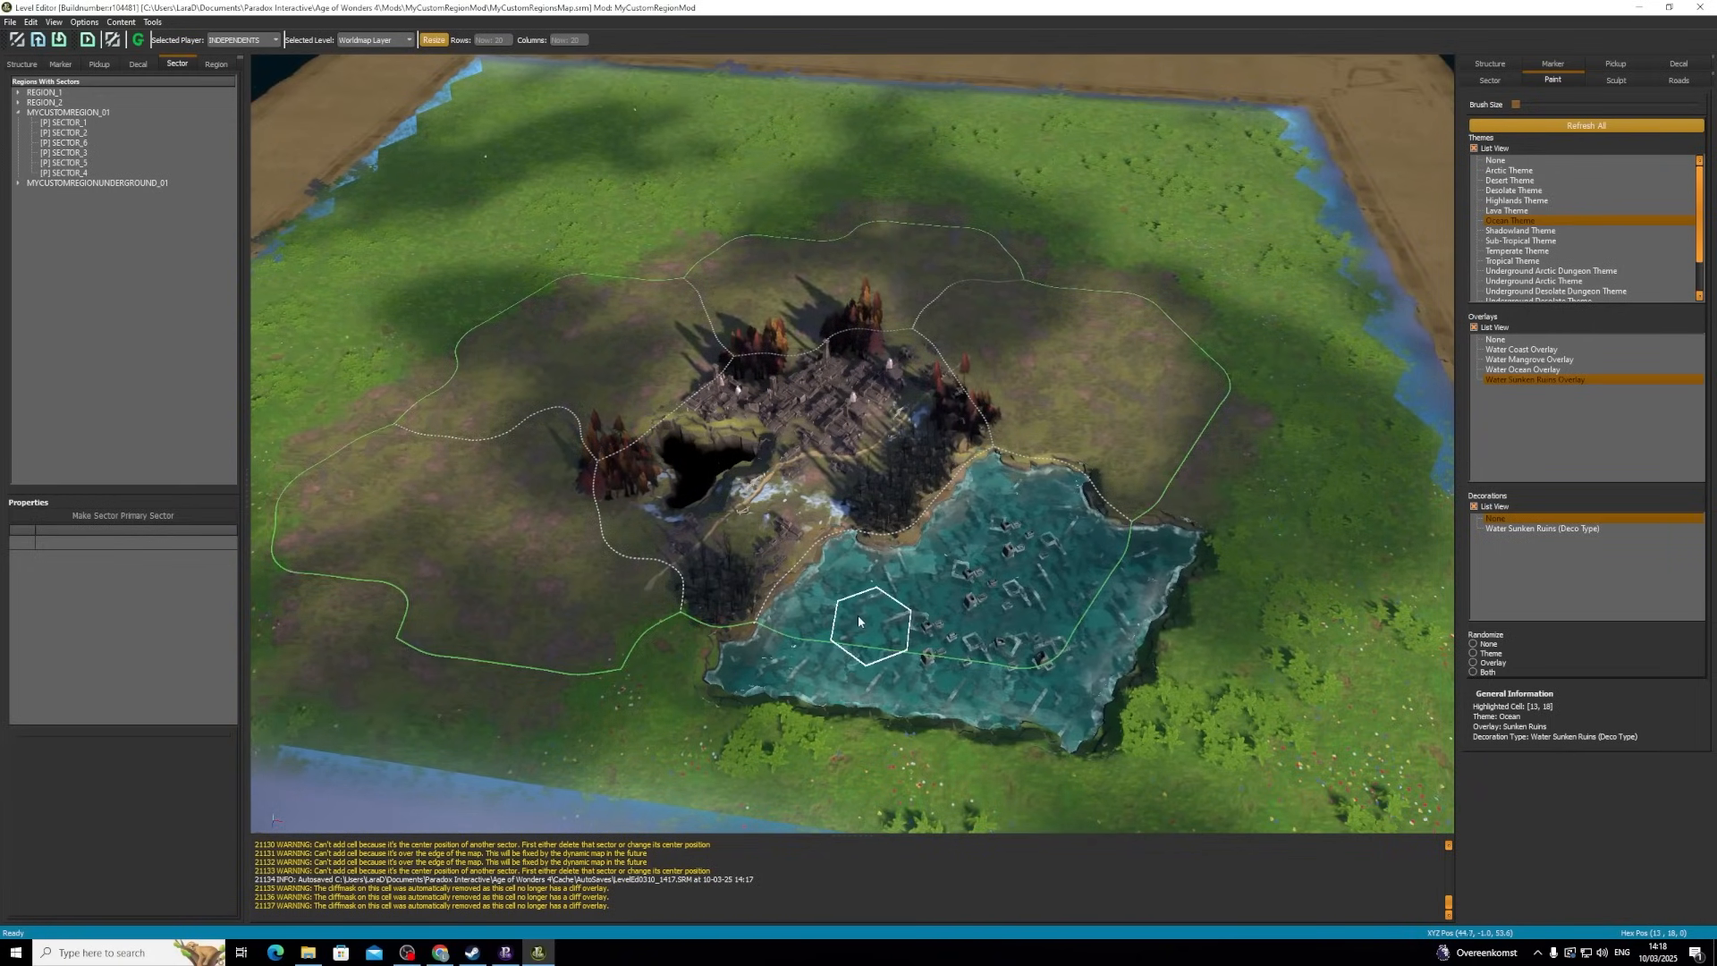
- Paint ruins across the land sectors using the Highlands Theme and Ruins Overlay with Highlands Ruins 02 and Highlands Ruins 00 decorations
{"action": "middle_click_drag", "start_coordinate": [977, 583], "coordinate": [931, 648]}
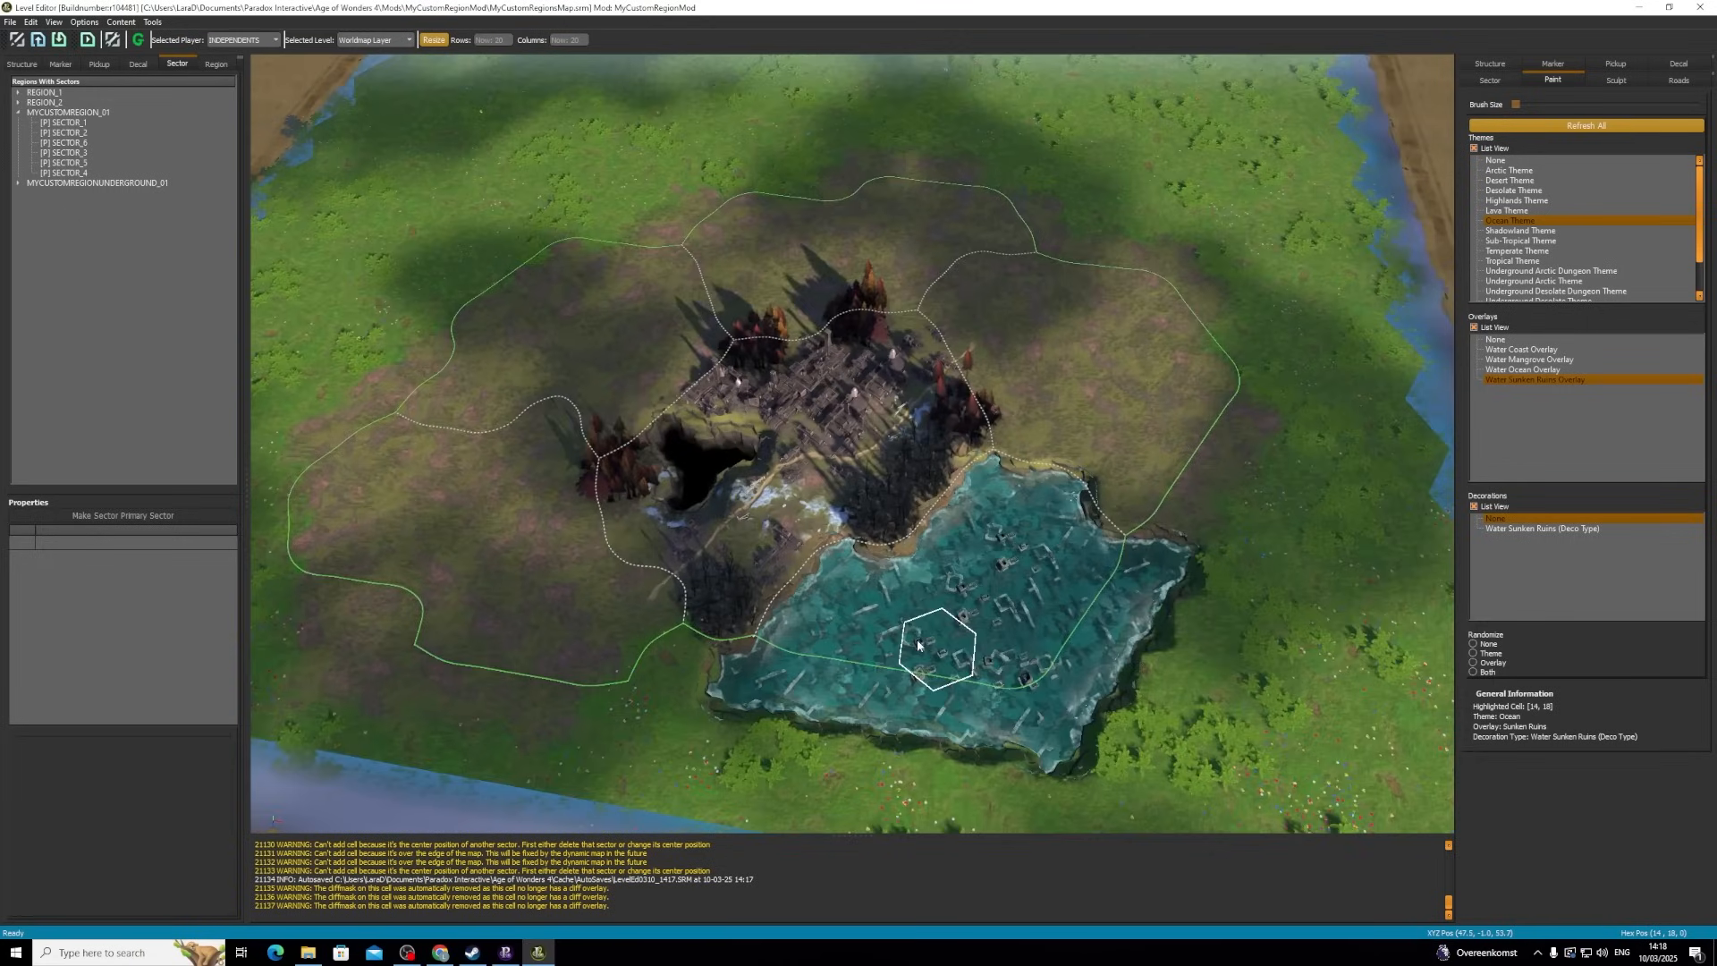
{"action": "left_click", "coordinate": [1517, 200]}
{"action": "left_click", "coordinate": [1512, 420]}
{"action": "left_click", "coordinate": [1541, 548]}
{"action": "mouse_move", "coordinate": [707, 376]}
{"action": "left_mouse_down"}
{"action": "mouse_move", "coordinate": [347, 511]}
{"action": "mouse_move", "coordinate": [682, 483]}
{"action": "mouse_move", "coordinate": [537, 364]}
{"action": "mouse_move", "coordinate": [614, 261]}
{"action": "mouse_move", "coordinate": [1001, 300]}
{"action": "left_mouse_up"}
{"action": "left_click", "coordinate": [1558, 528]}
{"action": "mouse_move", "coordinate": [1020, 429]}
{"action": "left_mouse_down"}
{"action": "mouse_move", "coordinate": [1029, 344]}
{"action": "mouse_move", "coordinate": [1157, 453]}
{"action": "mouse_move", "coordinate": [517, 623]}
{"action": "mouse_move", "coordinate": [687, 281]}
{"action": "mouse_move", "coordinate": [920, 260]}
{"action": "left_mouse_up"}
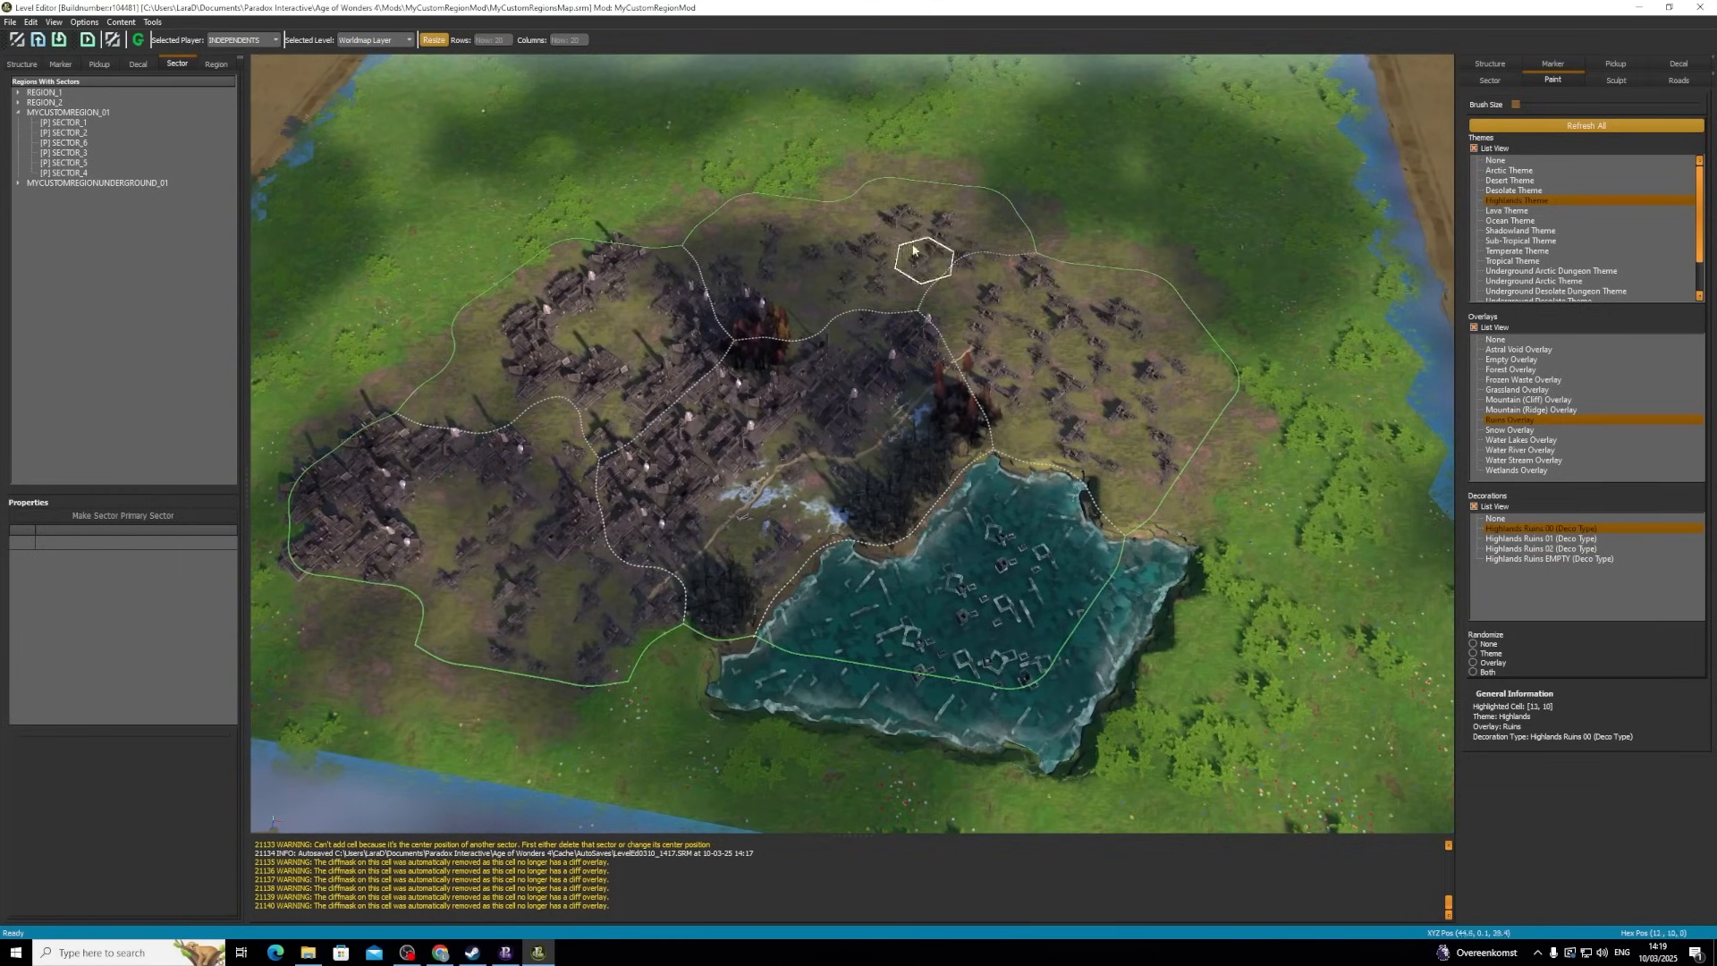
- Paint Forest Overlay patches along the outer edges and between the ruins of the Highlands sectors
{"action": "left_click", "coordinate": [1511, 370]}
{"action": "mouse_move", "coordinate": [577, 342]}
{"action": "left_mouse_down"}
{"action": "mouse_move", "coordinate": [430, 384]}
{"action": "mouse_move", "coordinate": [614, 261]}
{"action": "mouse_move", "coordinate": [384, 491]}
{"action": "mouse_move", "coordinate": [334, 505]}
{"action": "mouse_move", "coordinate": [434, 402]}
{"action": "mouse_move", "coordinate": [465, 637]}
{"action": "mouse_move", "coordinate": [456, 582]}
{"action": "mouse_move", "coordinate": [687, 624]}
{"action": "left_mouse_up"}
{"action": "mouse_move", "coordinate": [720, 562]}
{"action": "left_mouse_down"}
{"action": "mouse_move", "coordinate": [626, 519]}
{"action": "mouse_move", "coordinate": [770, 395]}
{"action": "mouse_move", "coordinate": [1028, 429]}
{"action": "mouse_move", "coordinate": [1022, 293]}
{"action": "mouse_move", "coordinate": [998, 261]}
{"action": "mouse_move", "coordinate": [1065, 268]}
{"action": "mouse_move", "coordinate": [1181, 358]}
{"action": "mouse_move", "coordinate": [934, 284]}
{"action": "left_mouse_up"}
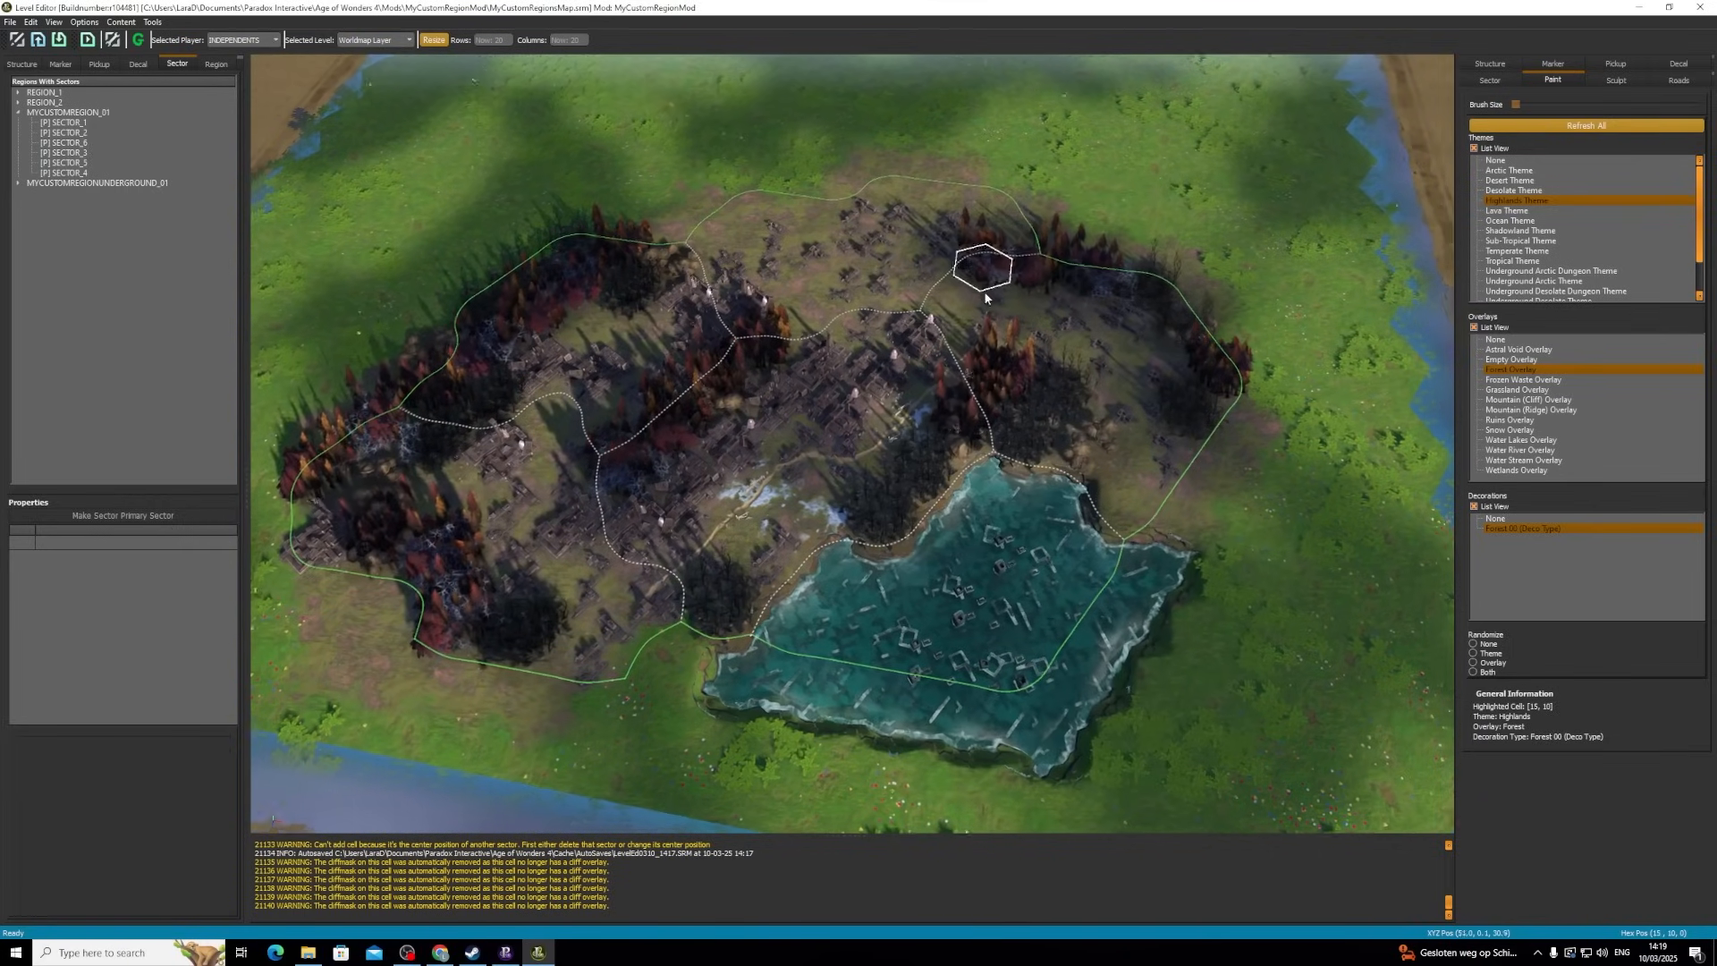
- Paint the northern sector behind the central ruins with the Mountain (Ridge) Overlay
{"action": "scroll", "coordinate": [990, 288], "scroll_direction": "up", "scroll_amount": 3}
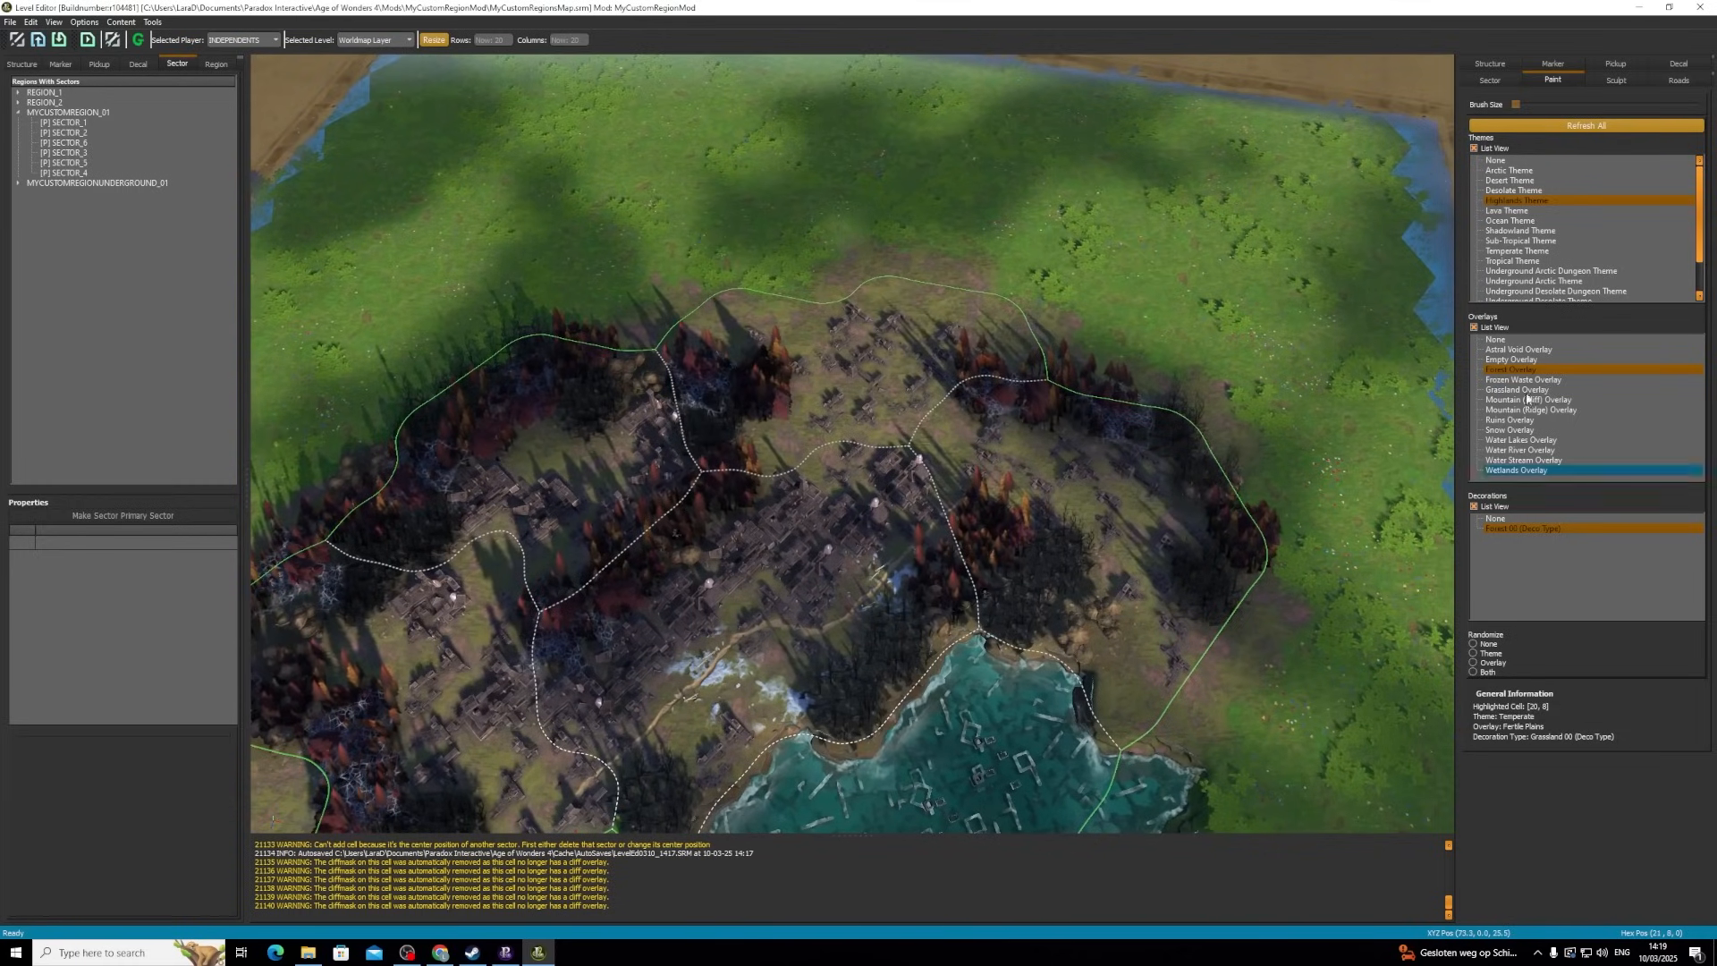
{"action": "left_click", "coordinate": [1543, 410]}
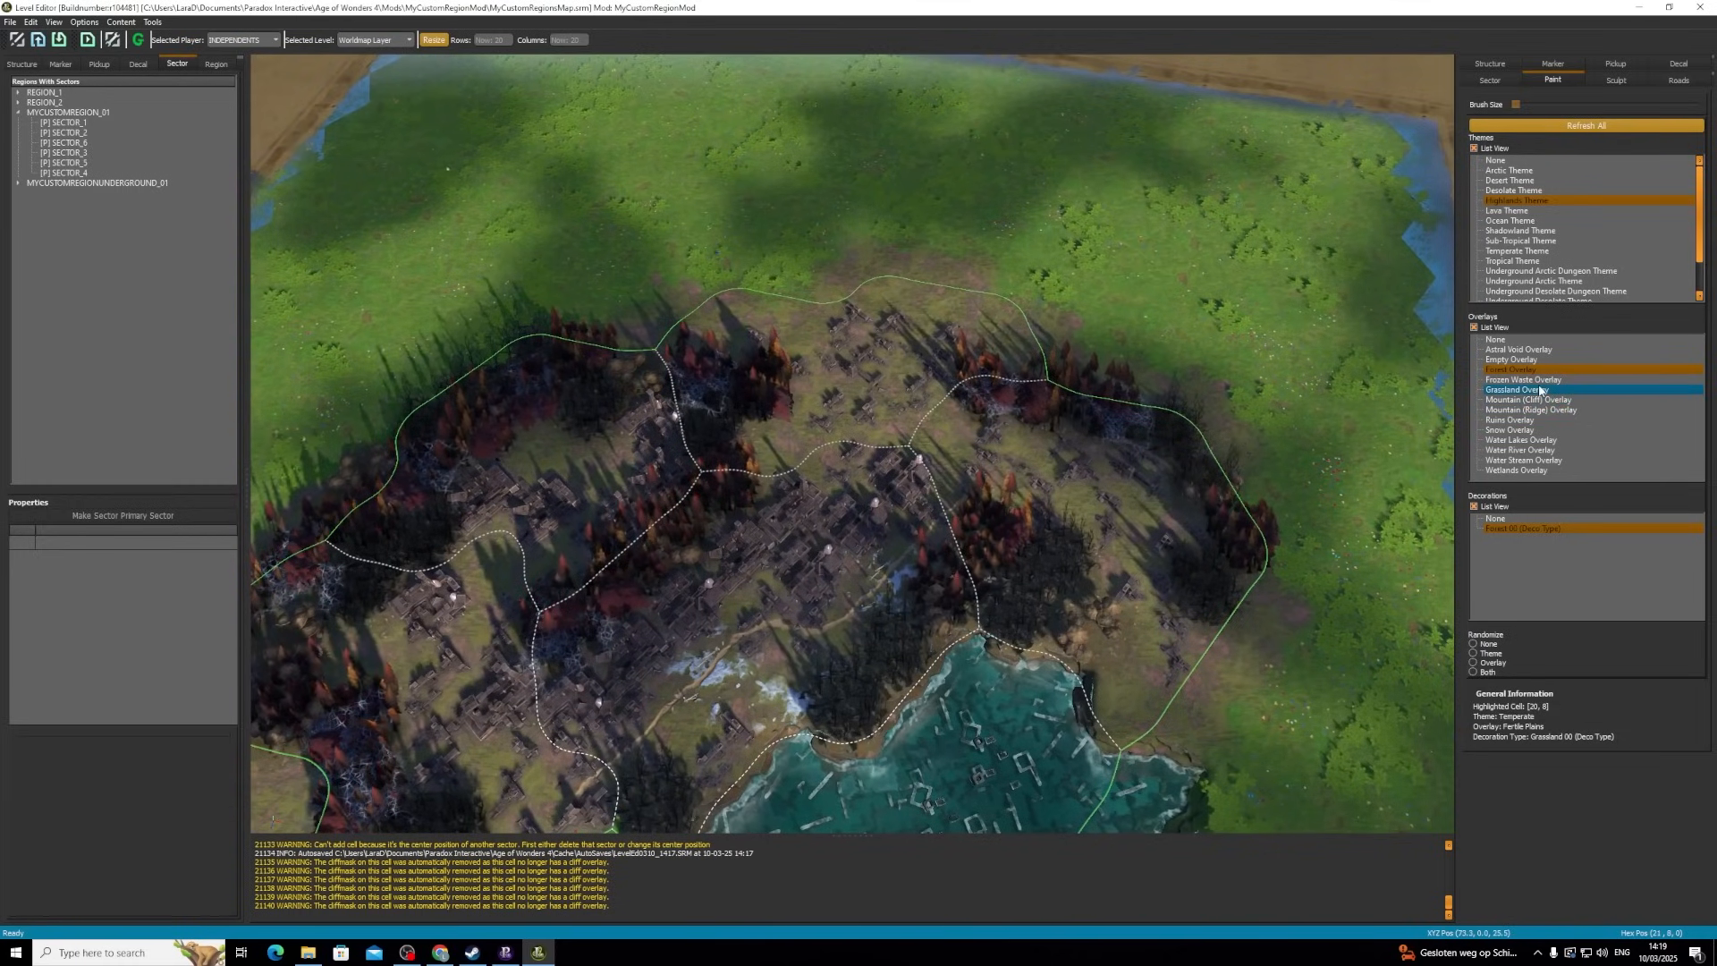
{"action": "mouse_move", "coordinate": [701, 342]}
{"action": "left_mouse_down"}
{"action": "mouse_move", "coordinate": [707, 421]}
{"action": "mouse_move", "coordinate": [862, 396]}
{"action": "mouse_move", "coordinate": [846, 370]}
{"action": "mouse_move", "coordinate": [756, 346]}
{"action": "mouse_move", "coordinate": [805, 385]}
{"action": "mouse_move", "coordinate": [984, 309]}
{"action": "mouse_move", "coordinate": [877, 421]}
{"action": "mouse_move", "coordinate": [767, 451]}
{"action": "left_mouse_up"}
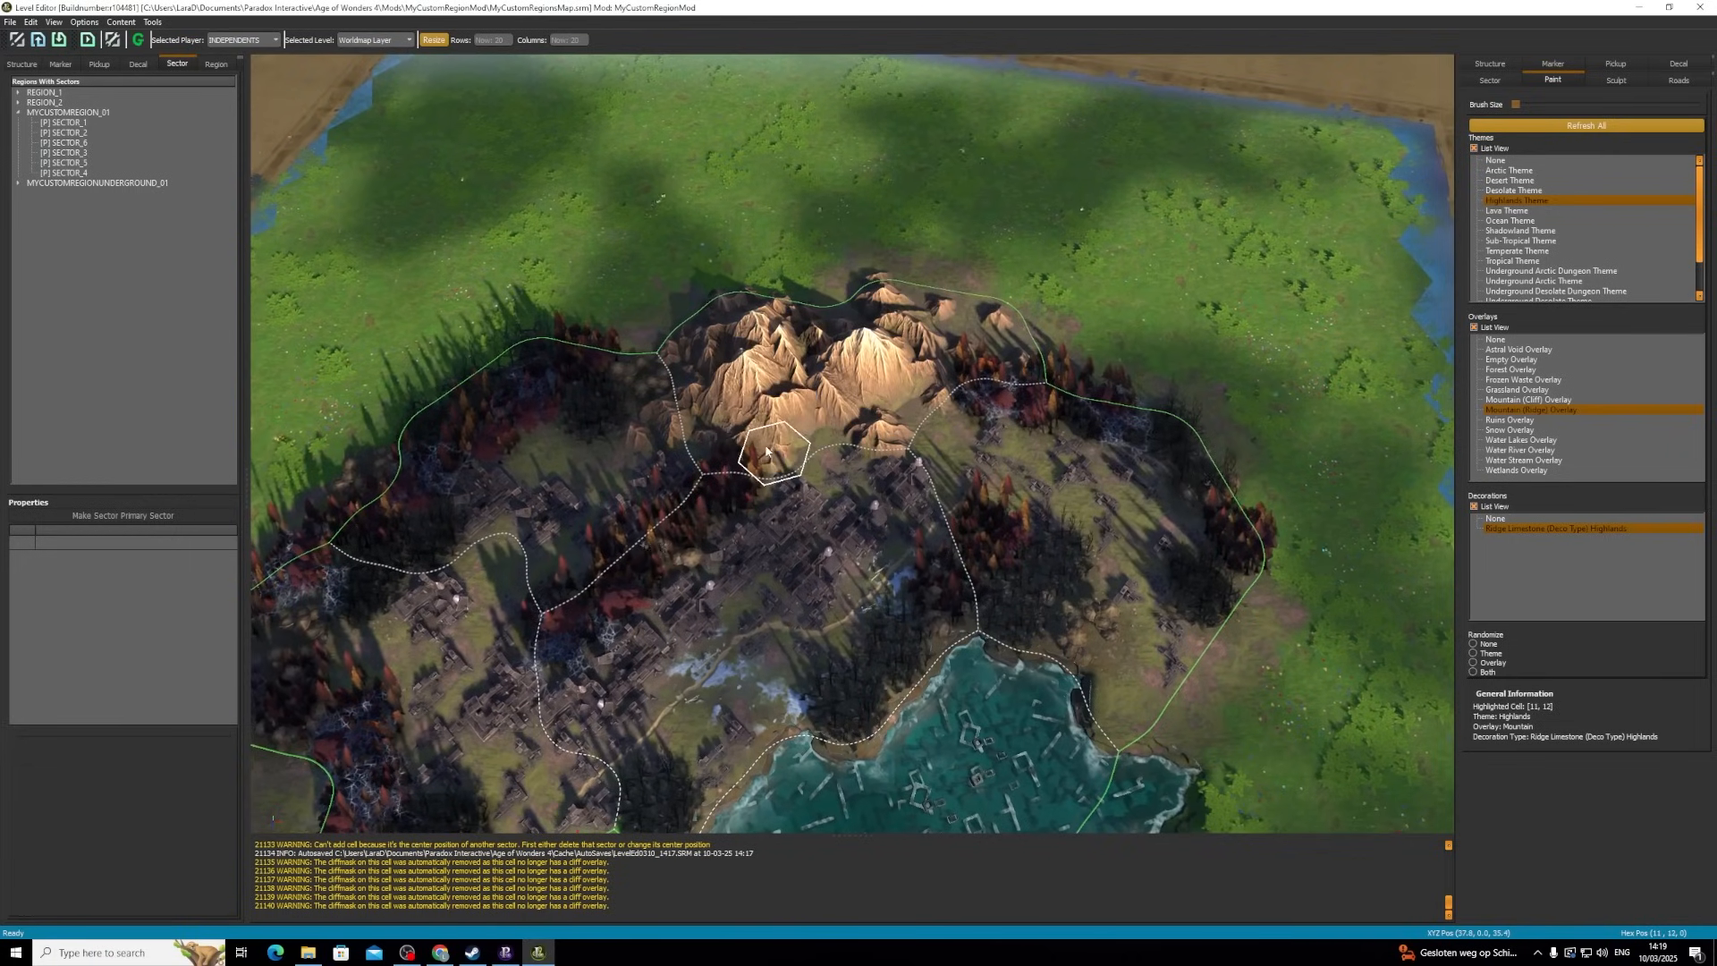
- Inspect the sectors of MYCUSTOMREGION_01 and examine the Uninhabitable property of the northern mountain sector
{"action": "left_click", "coordinate": [96, 125]}
{"action": "left_click", "coordinate": [95, 142]}
{"action": "left_click", "coordinate": [96, 164]}
{"action": "left_click", "coordinate": [96, 114]}
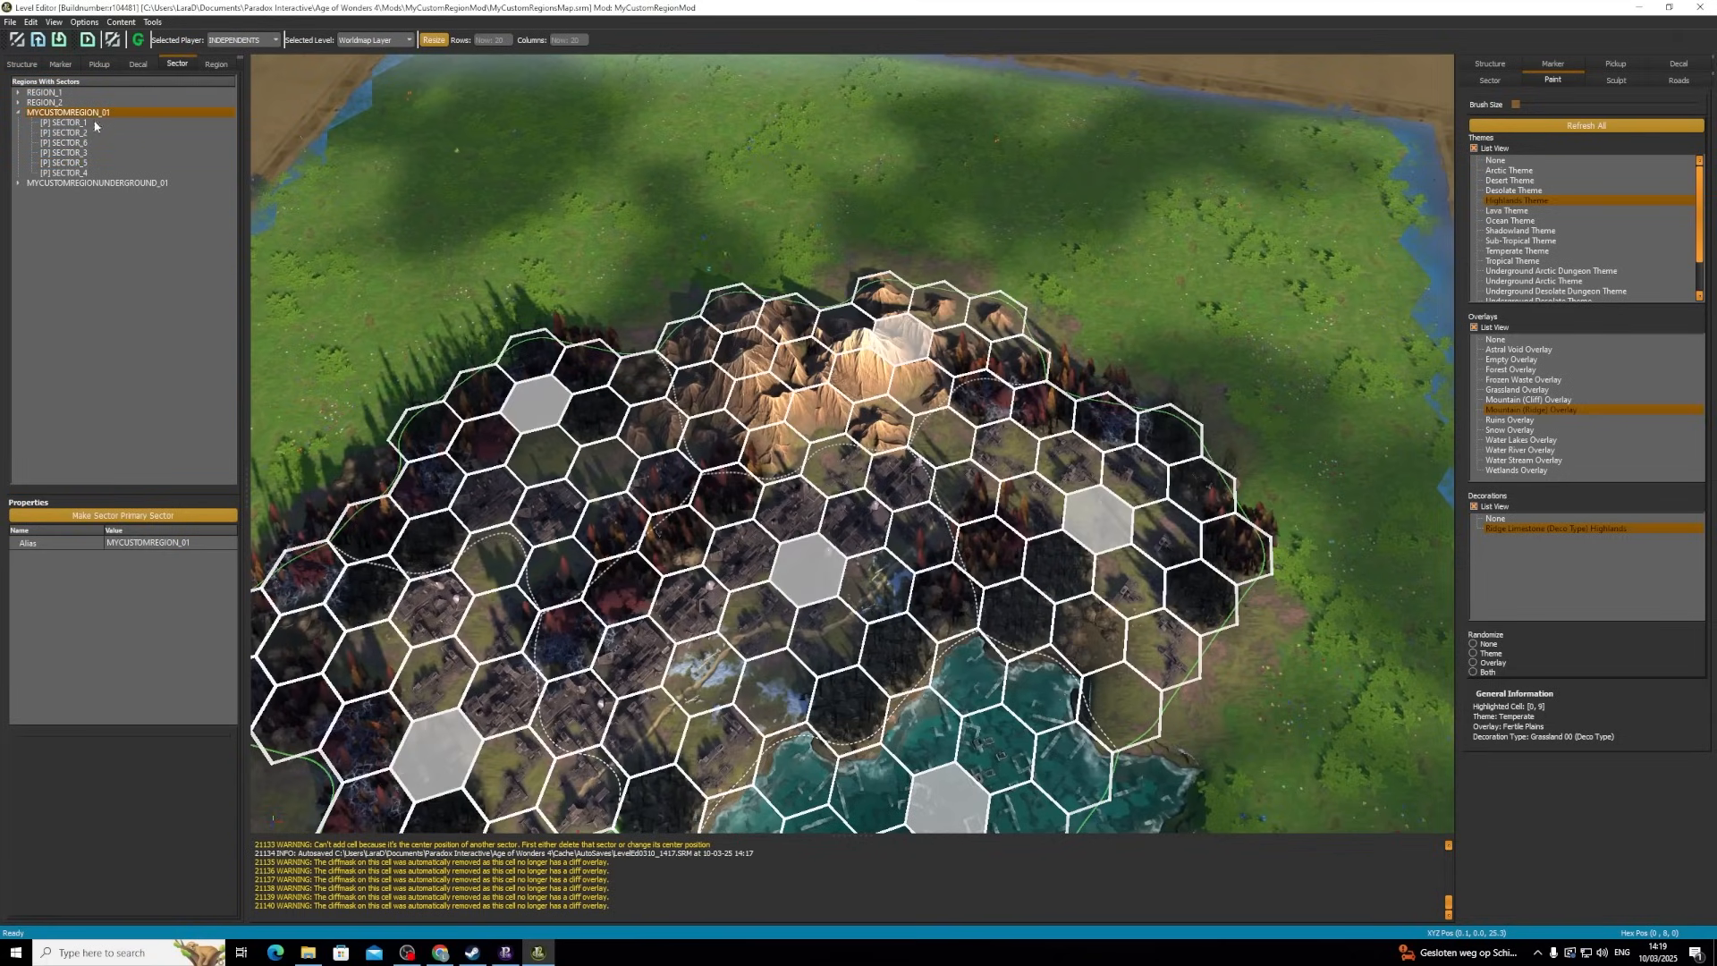
{"action": "left_click", "coordinate": [94, 122]}
{"action": "left_click", "coordinate": [88, 171]}
{"action": "left_click", "coordinate": [90, 153]}
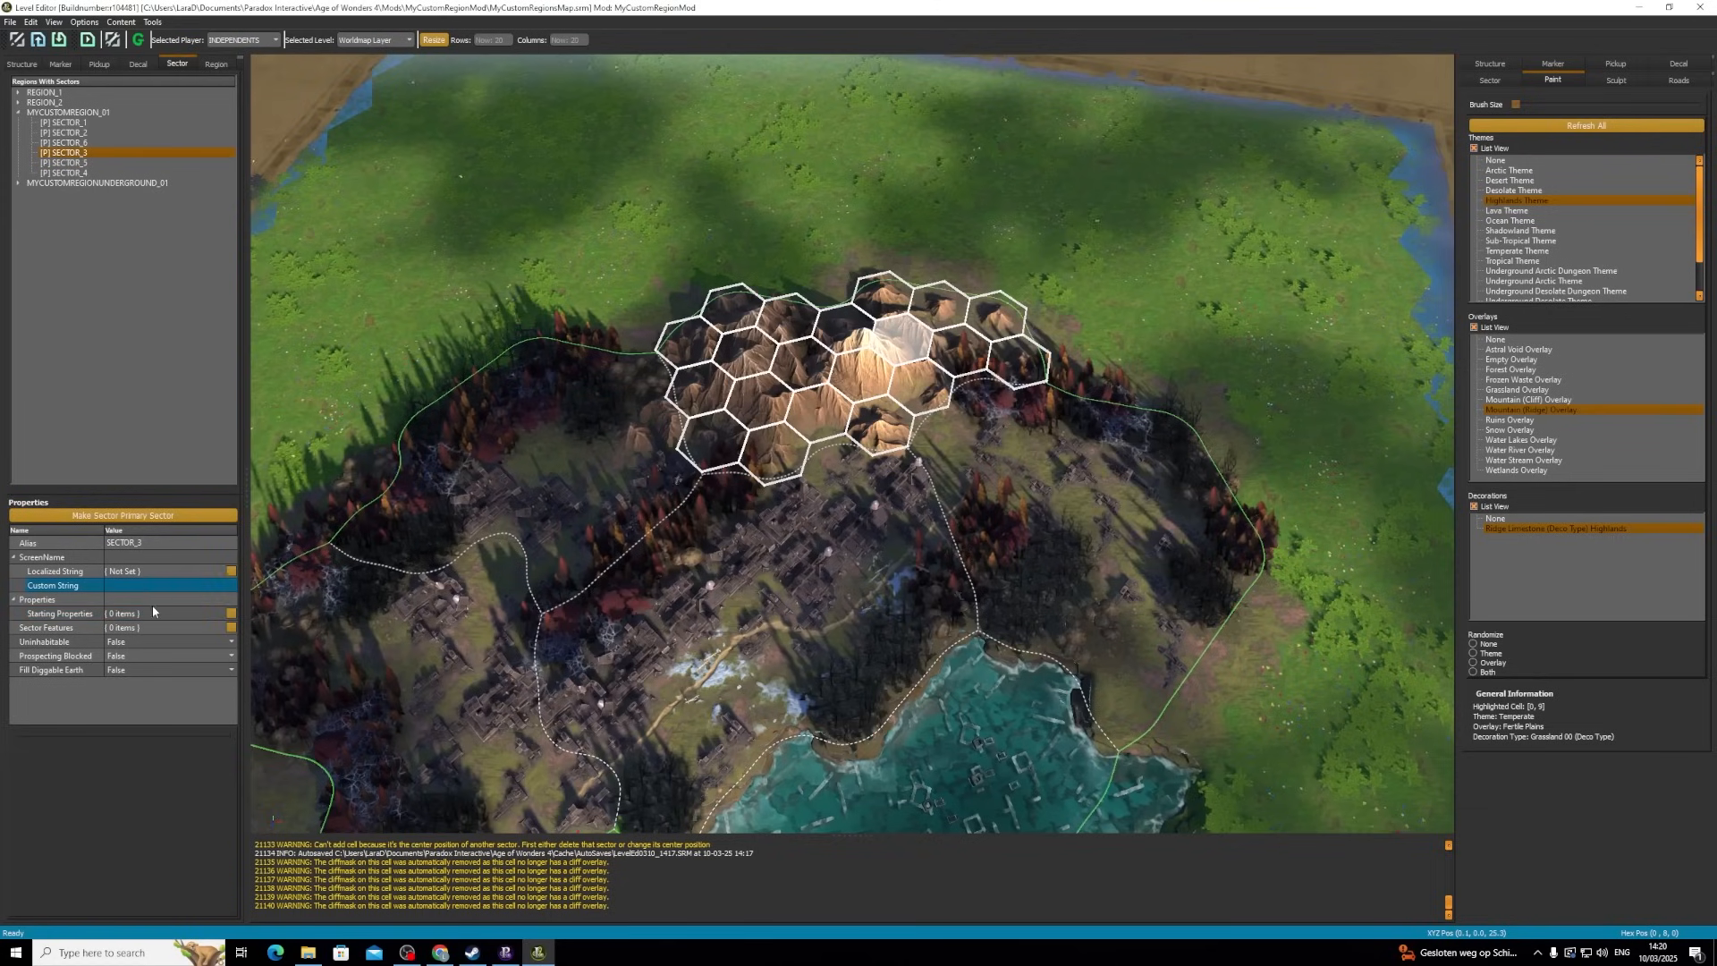
{"action": "left_click", "coordinate": [145, 641]}
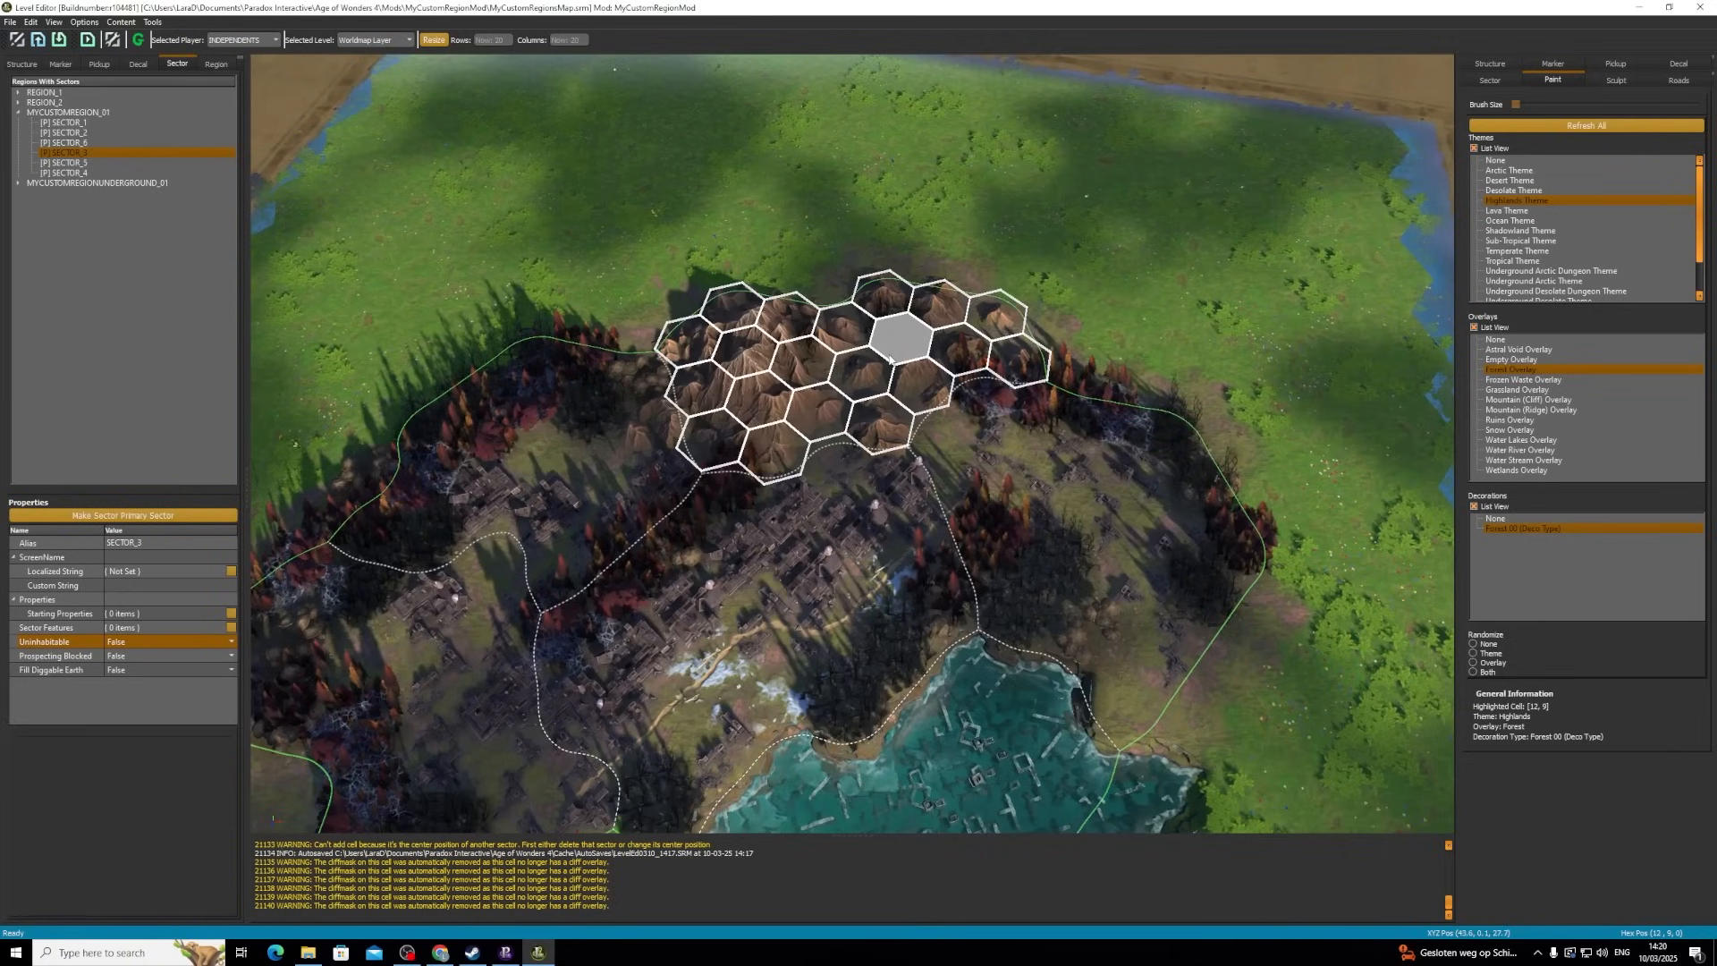
- Repaint part of the northern sector's mountains with the Forest Overlay and the Ruins Overlay using the Highlands Ruins 00 decoration
{"action": "mouse_move", "coordinate": [886, 356]}
{"action": "left_mouse_down"}
{"action": "mouse_move", "coordinate": [852, 335]}
{"action": "mouse_move", "coordinate": [925, 315]}
{"action": "mouse_move", "coordinate": [937, 383]}
{"action": "mouse_move", "coordinate": [820, 433]}
{"action": "left_mouse_up"}
{"action": "left_click", "coordinate": [779, 469]}
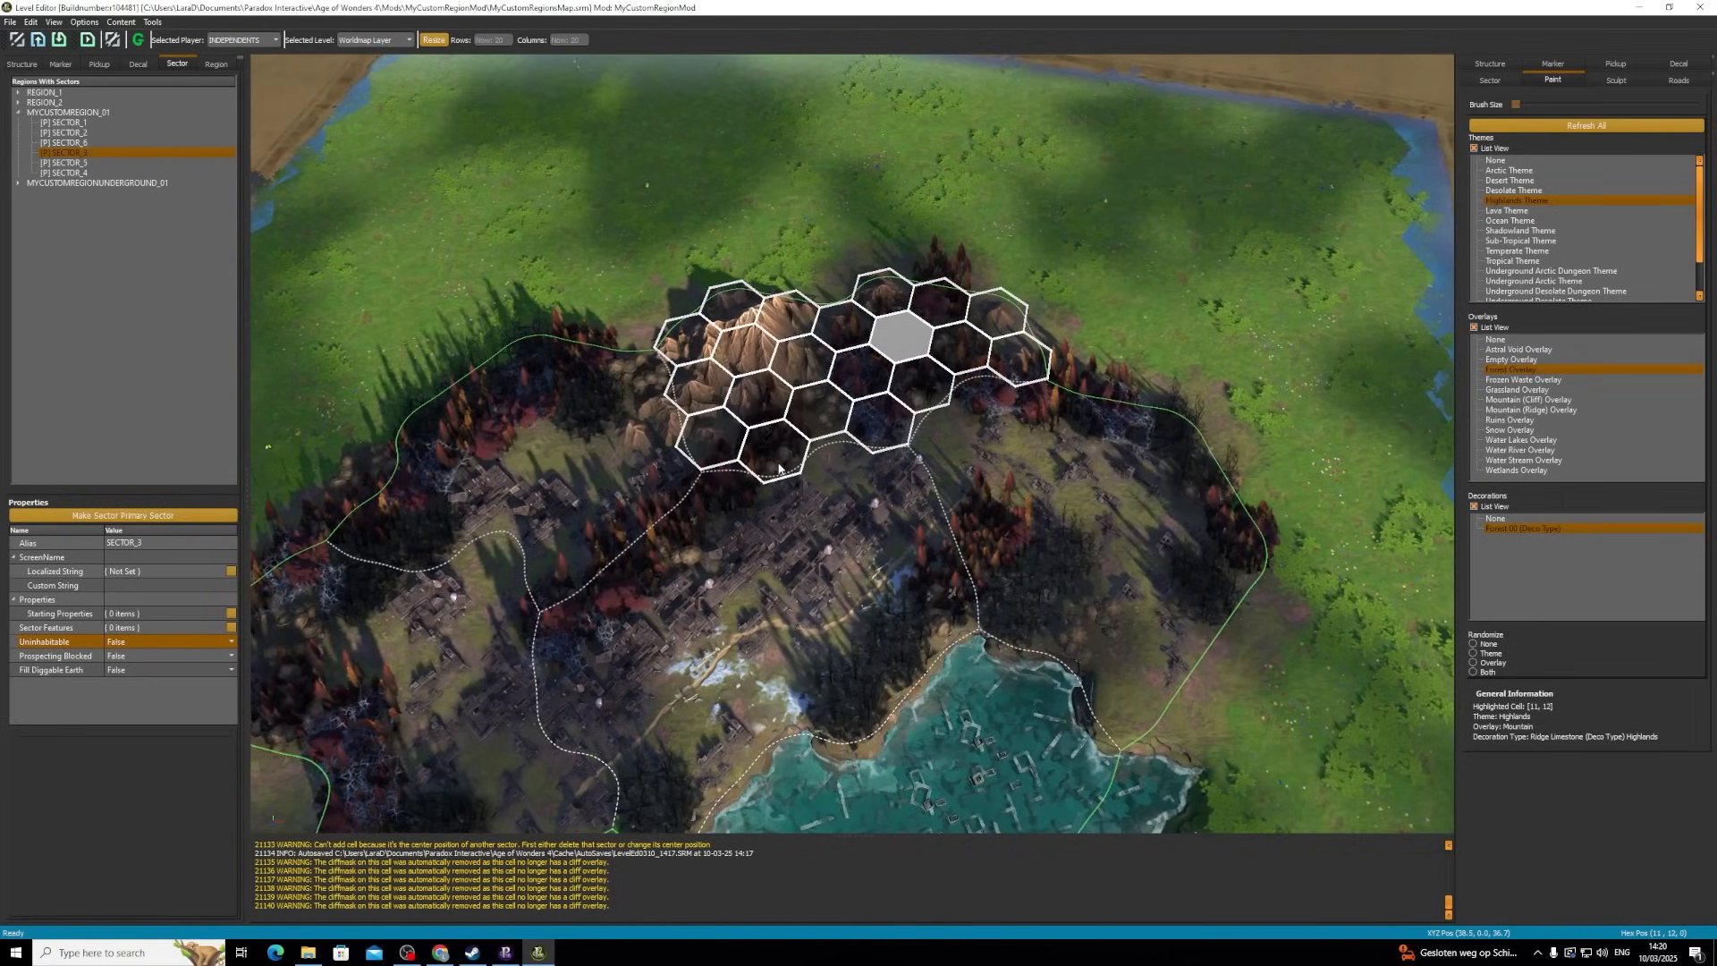
{"action": "left_click", "coordinate": [1510, 419]}
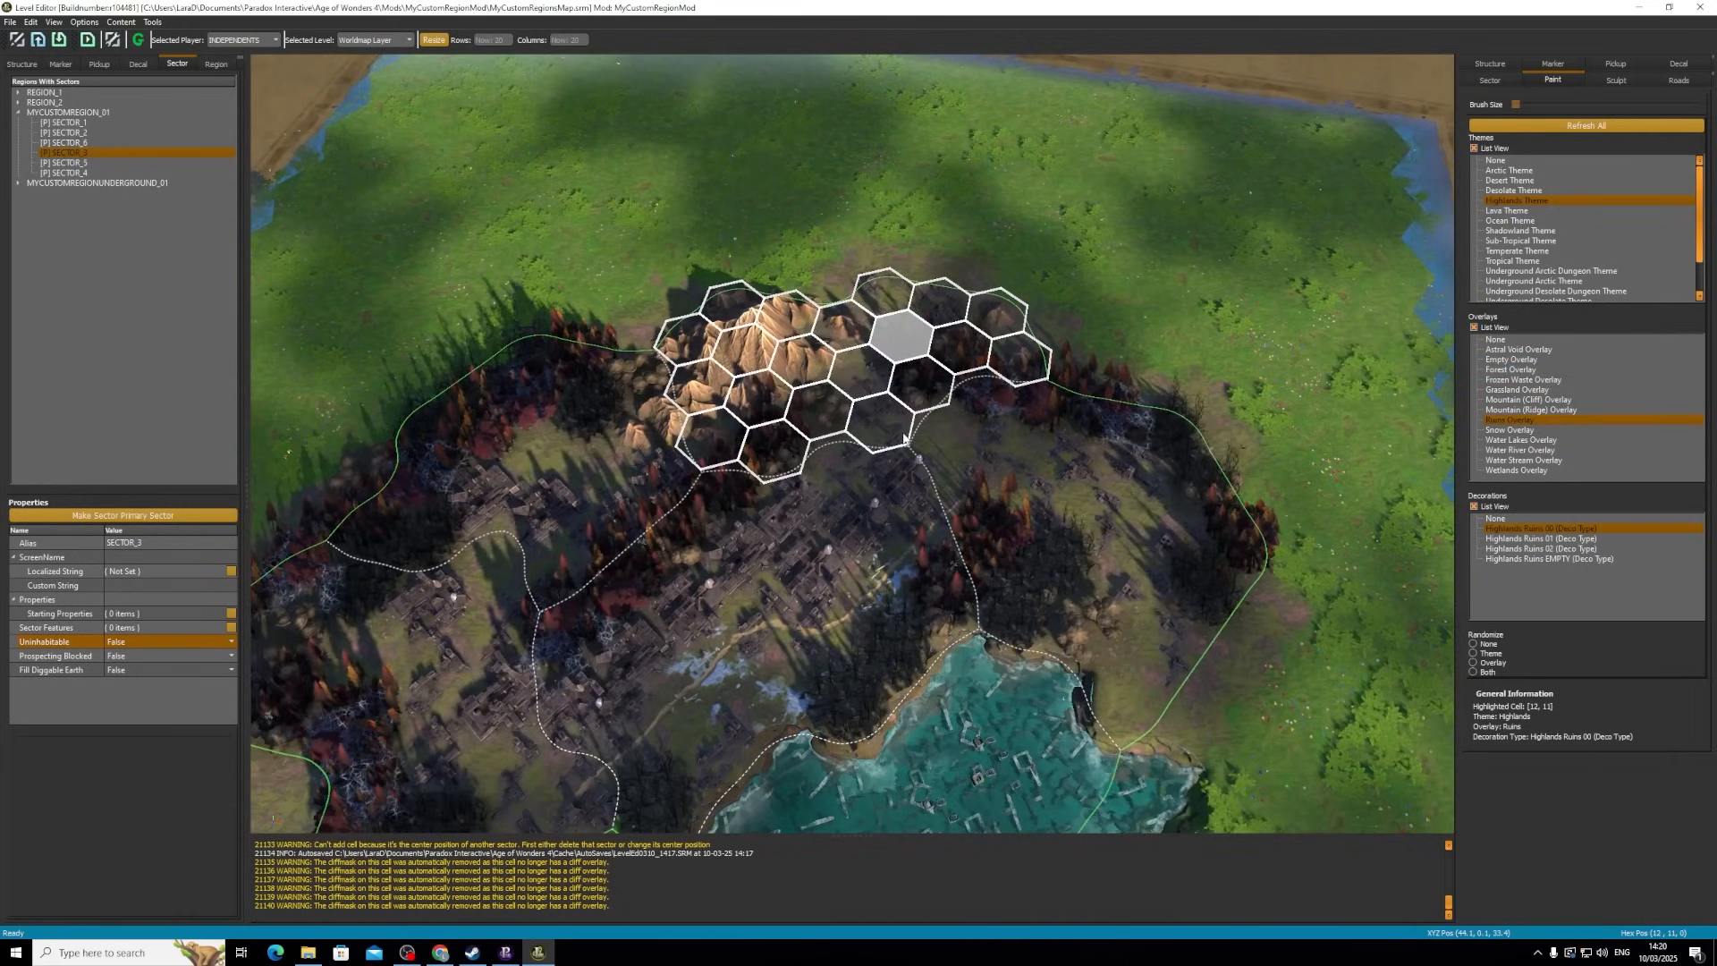
{"action": "middle_click_drag", "start_coordinate": [955, 479], "coordinate": [1020, 447]}
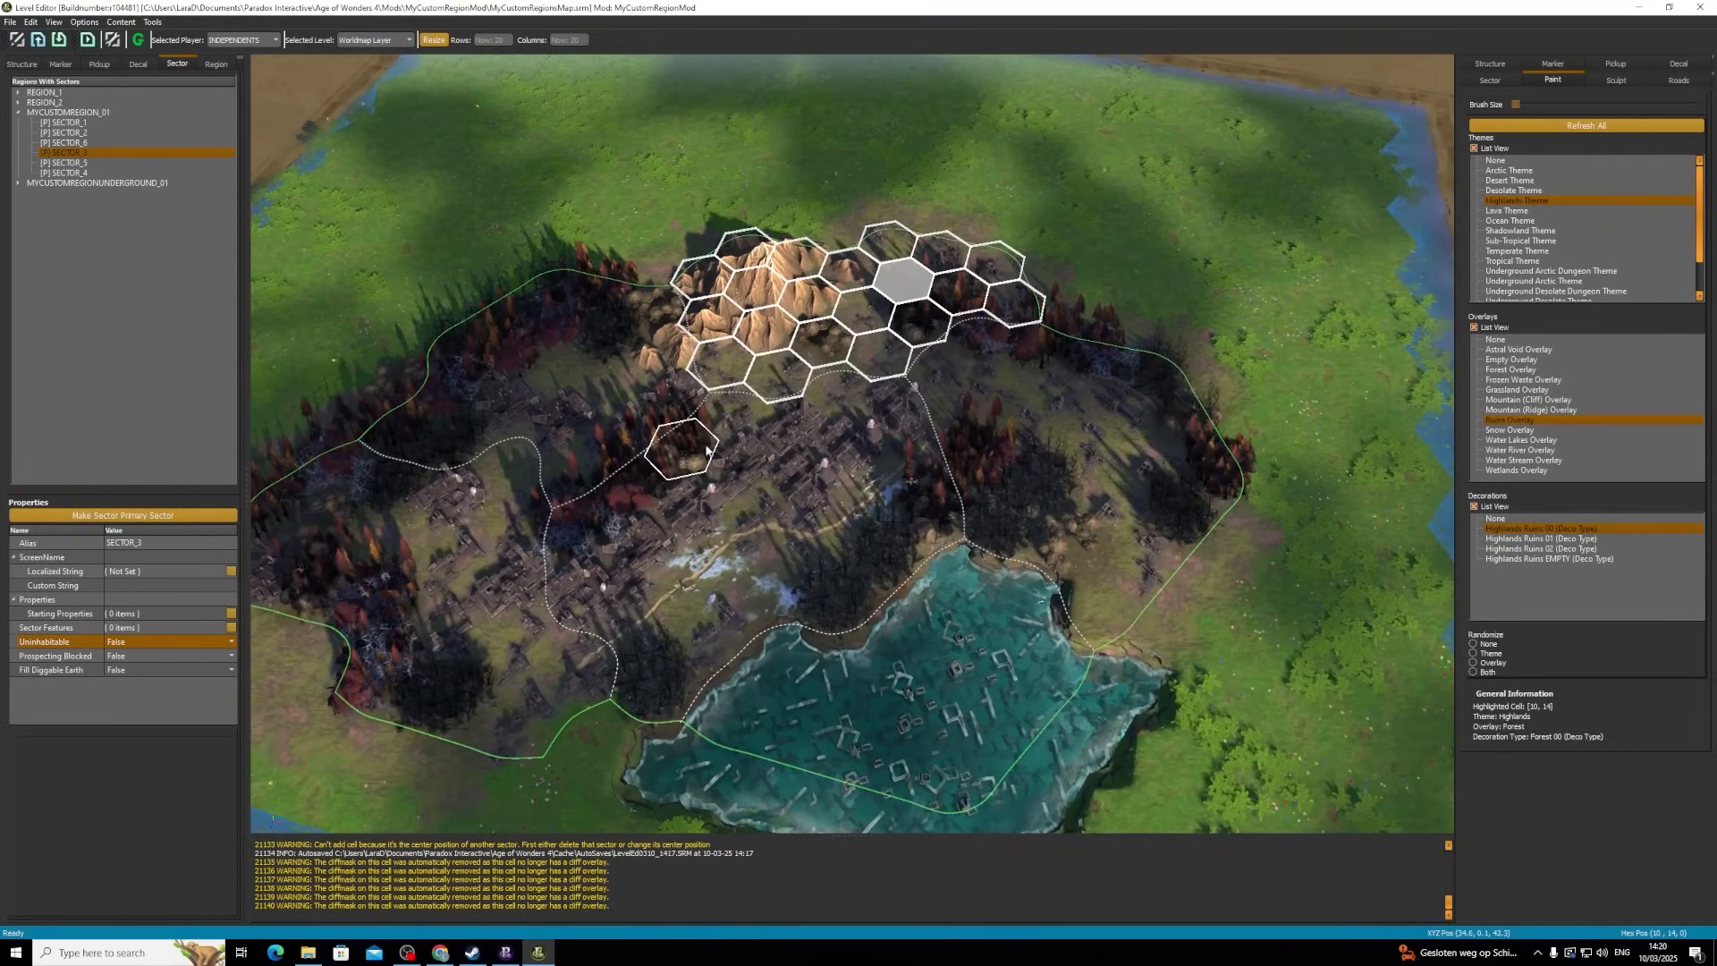
{"action": "scroll", "coordinate": [1120, 511], "scroll_direction": "down", "scroll_amount": 2}
{"action": "scroll", "coordinate": [1121, 511], "scroll_direction": "up", "scroll_amount": 1}
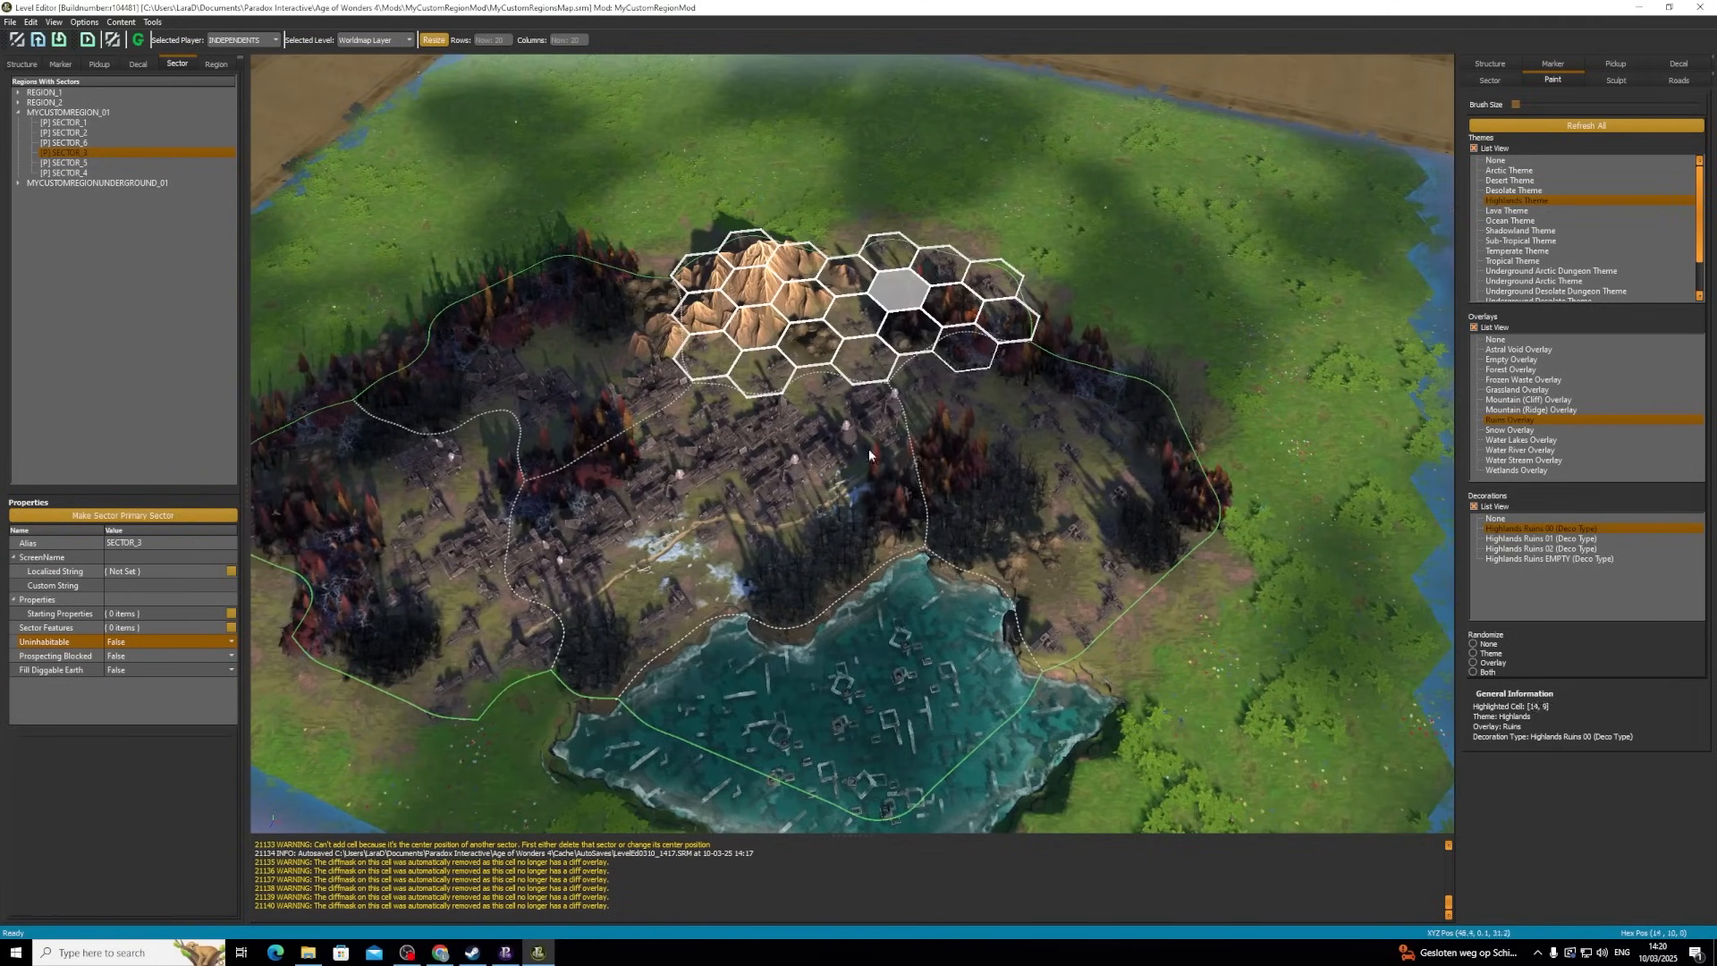
{"action": "middle_click_drag", "start_coordinate": [921, 435], "coordinate": [968, 440]}
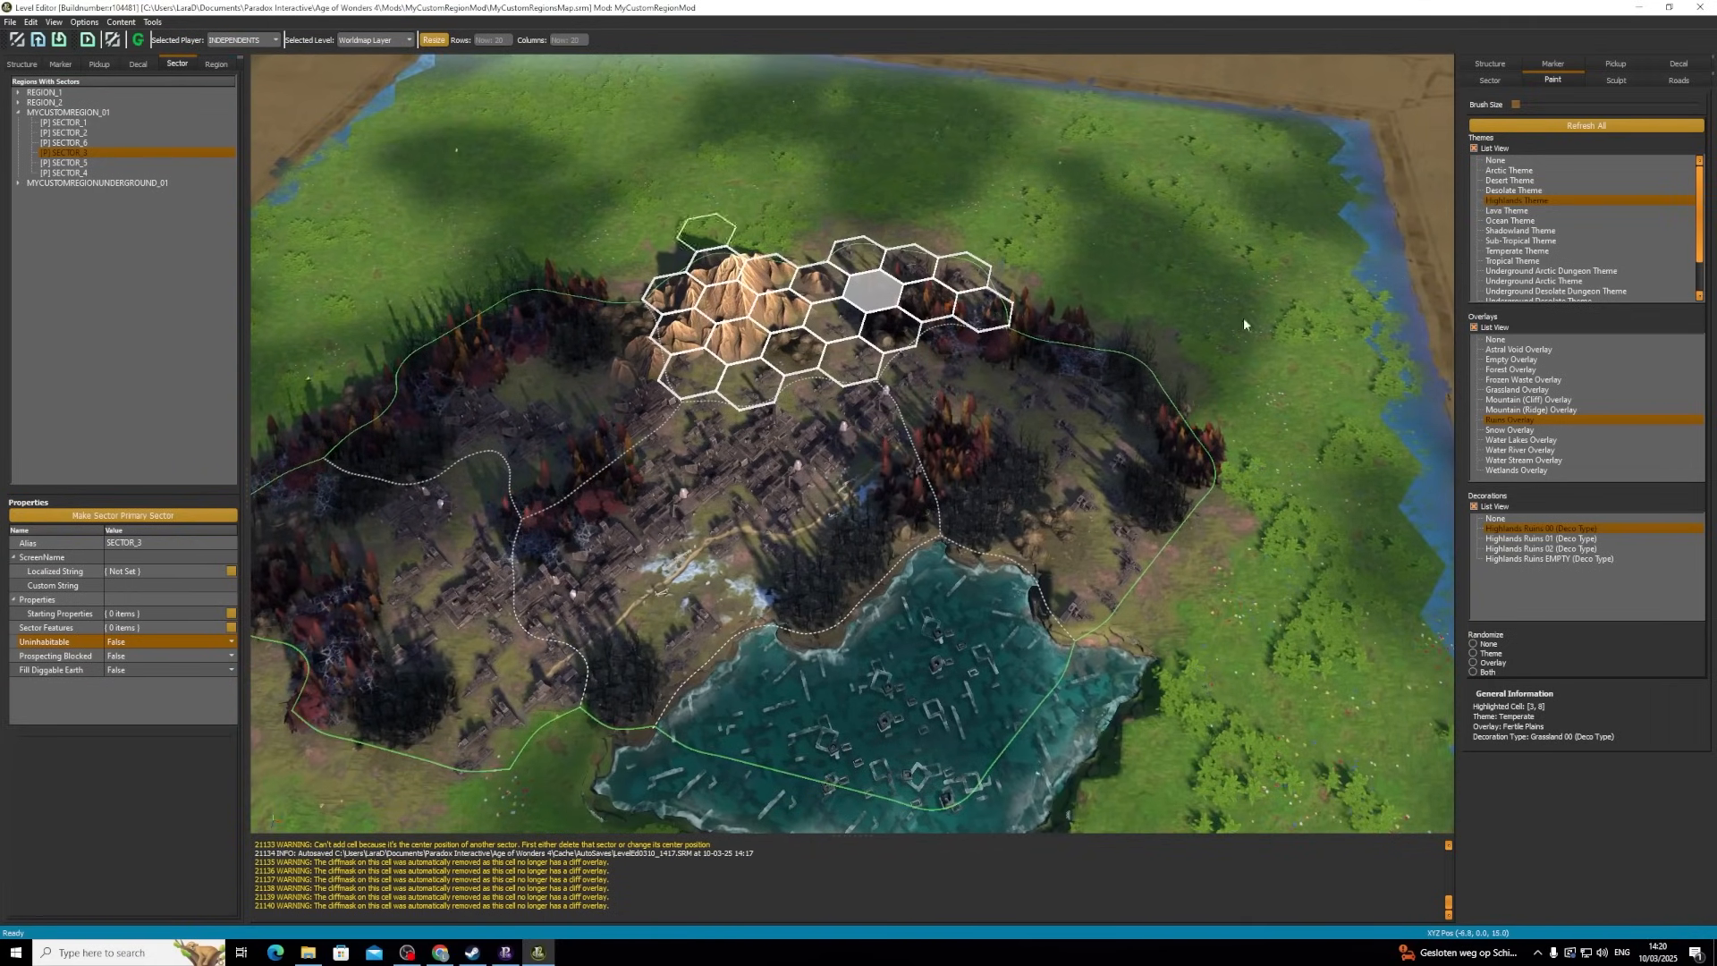
- Find the spawner structures with "spawn" and place a Ritual Spawner on the center hex of the southwestern sector
{"action": "left_click", "coordinate": [1494, 65]}
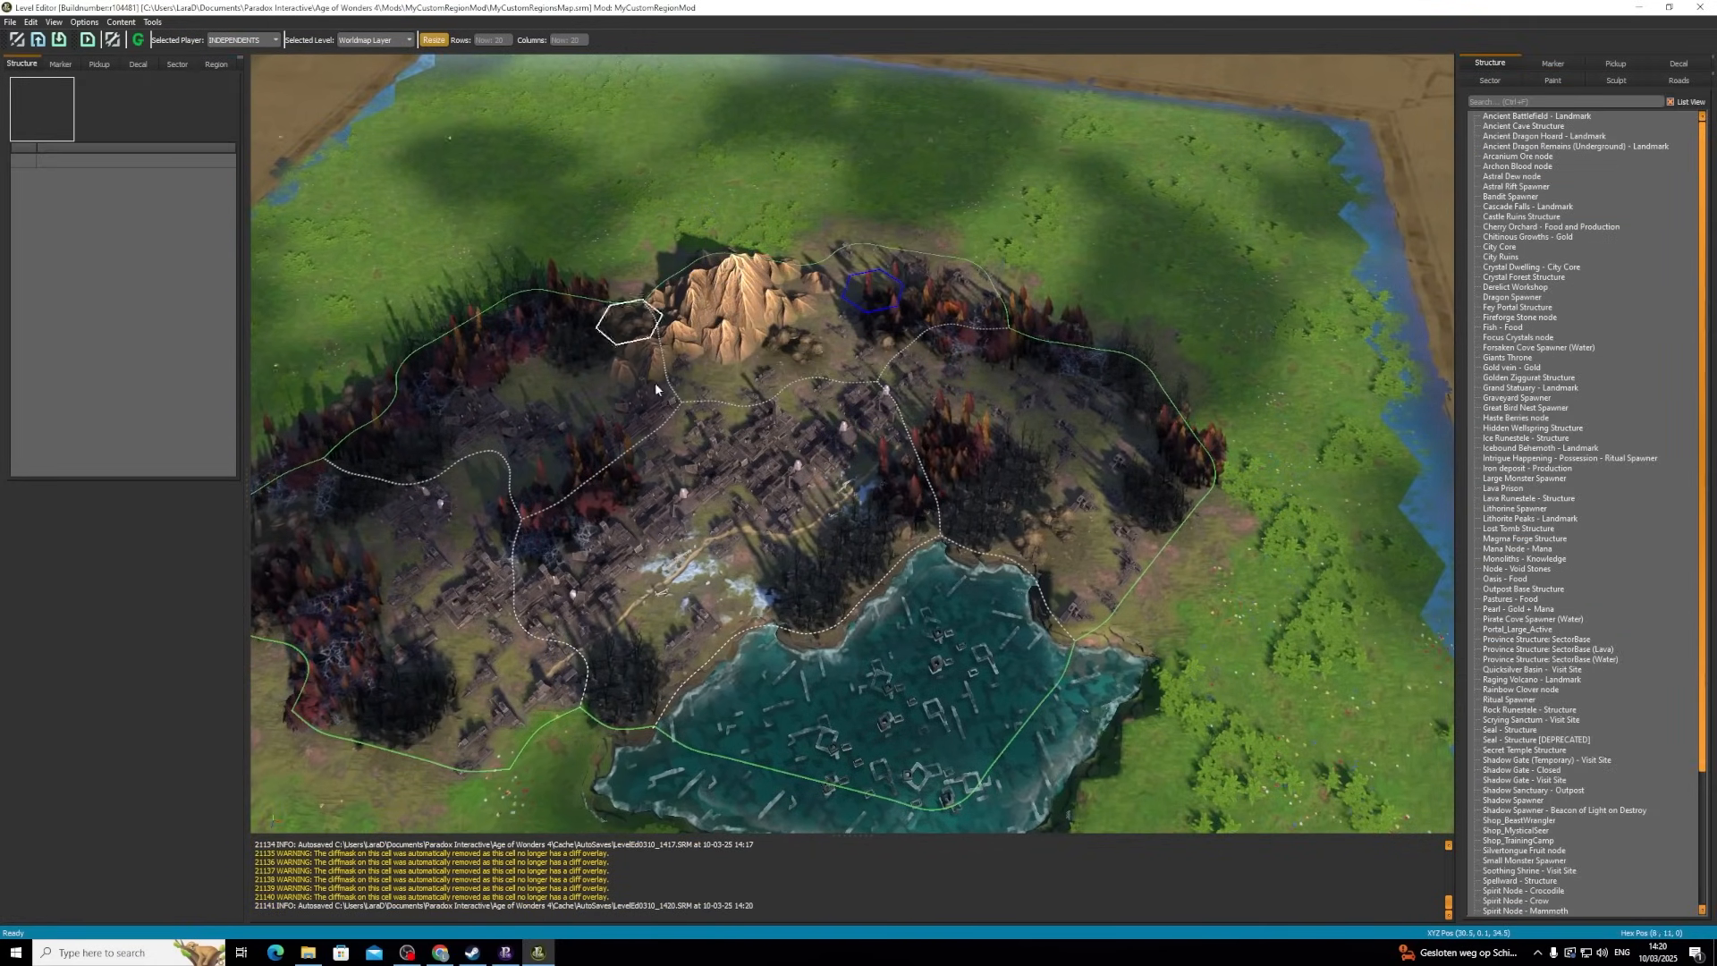
{"action": "key", "text": "a"}
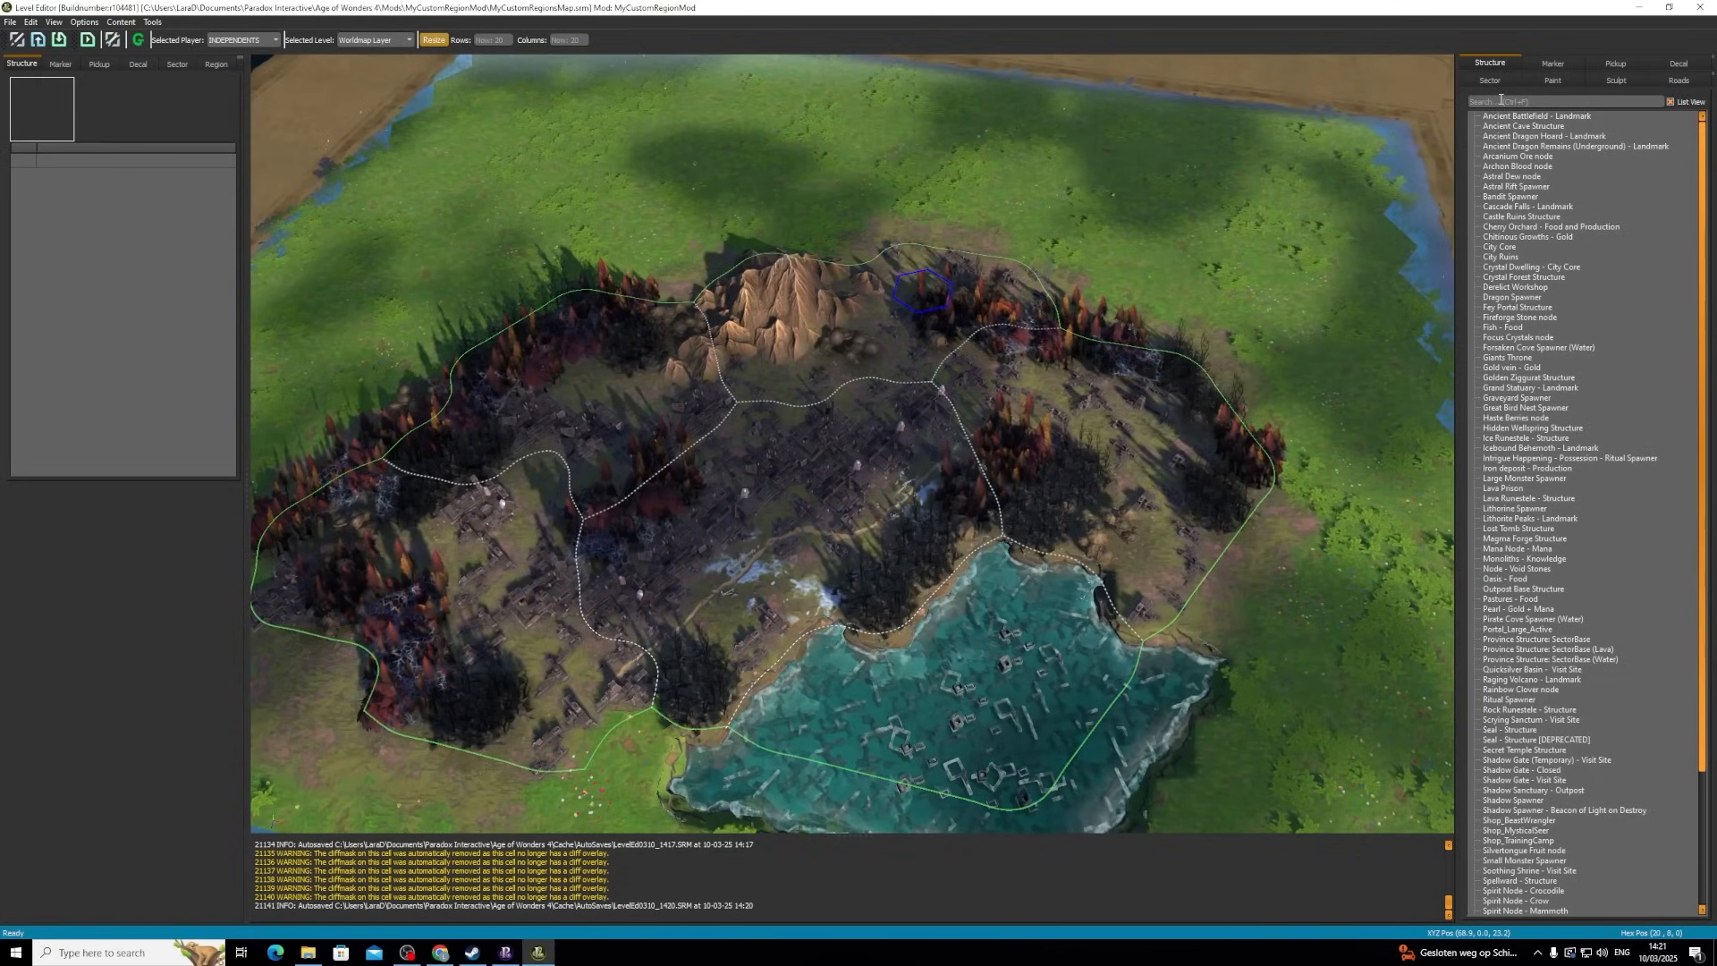
{"action": "type", "text": "spawn"}
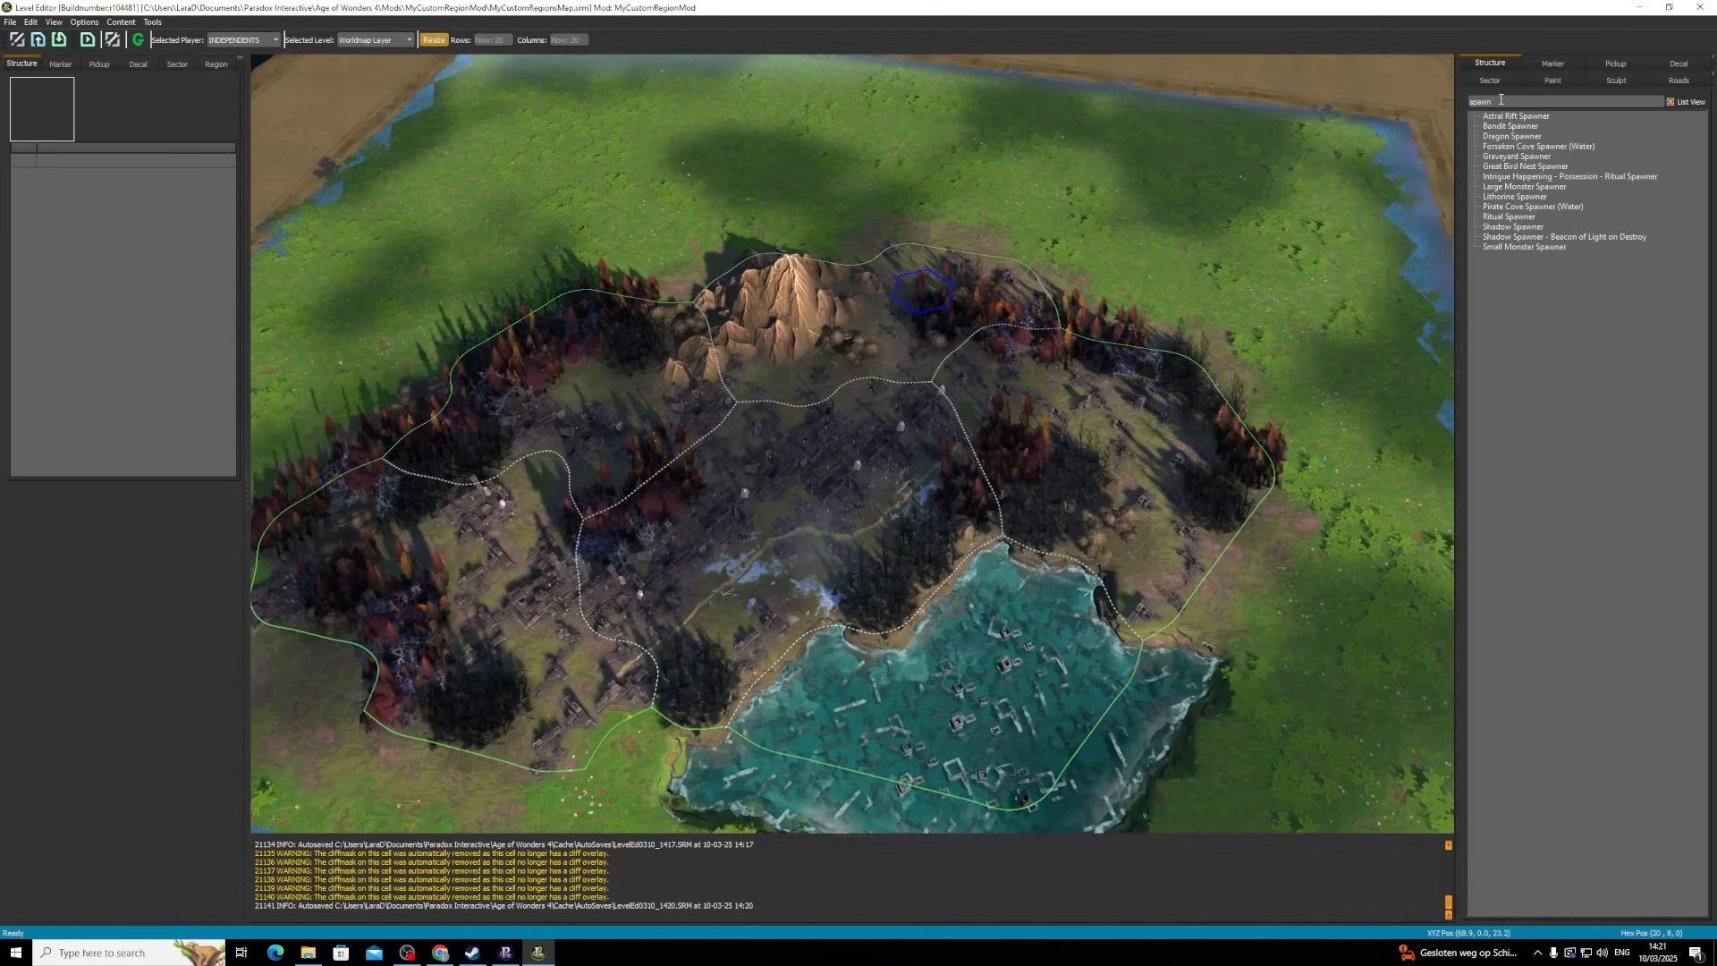
{"action": "left_click", "coordinate": [1527, 217]}
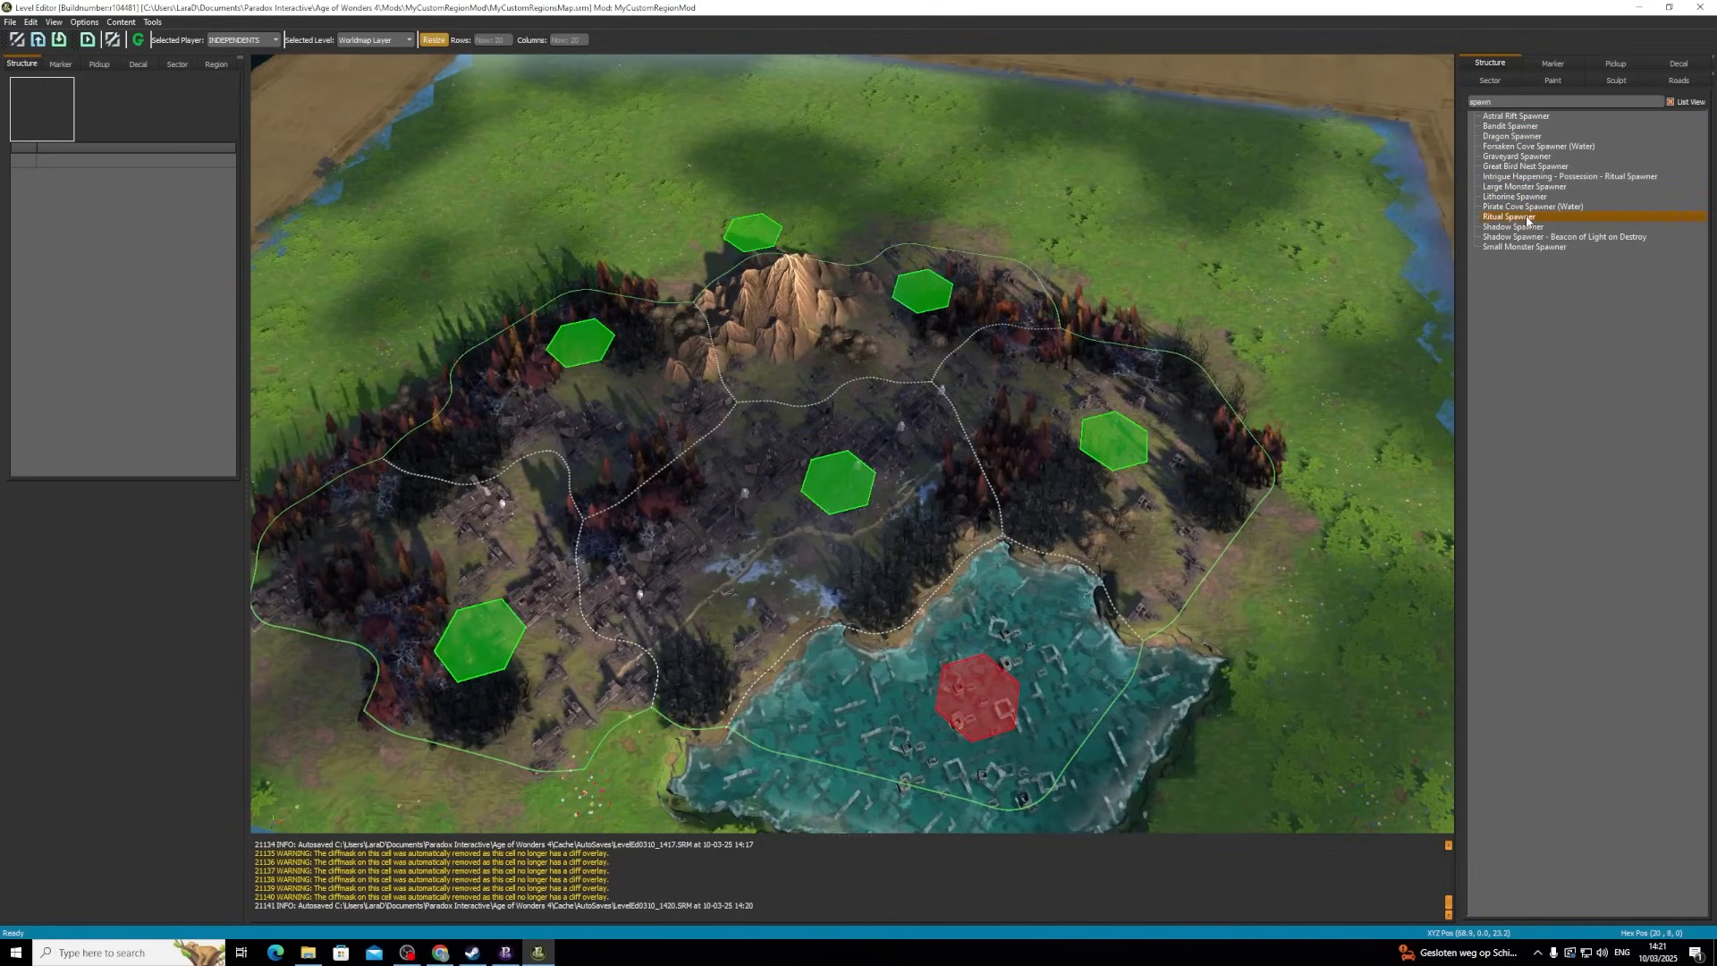
{"action": "left_click", "coordinate": [487, 628]}
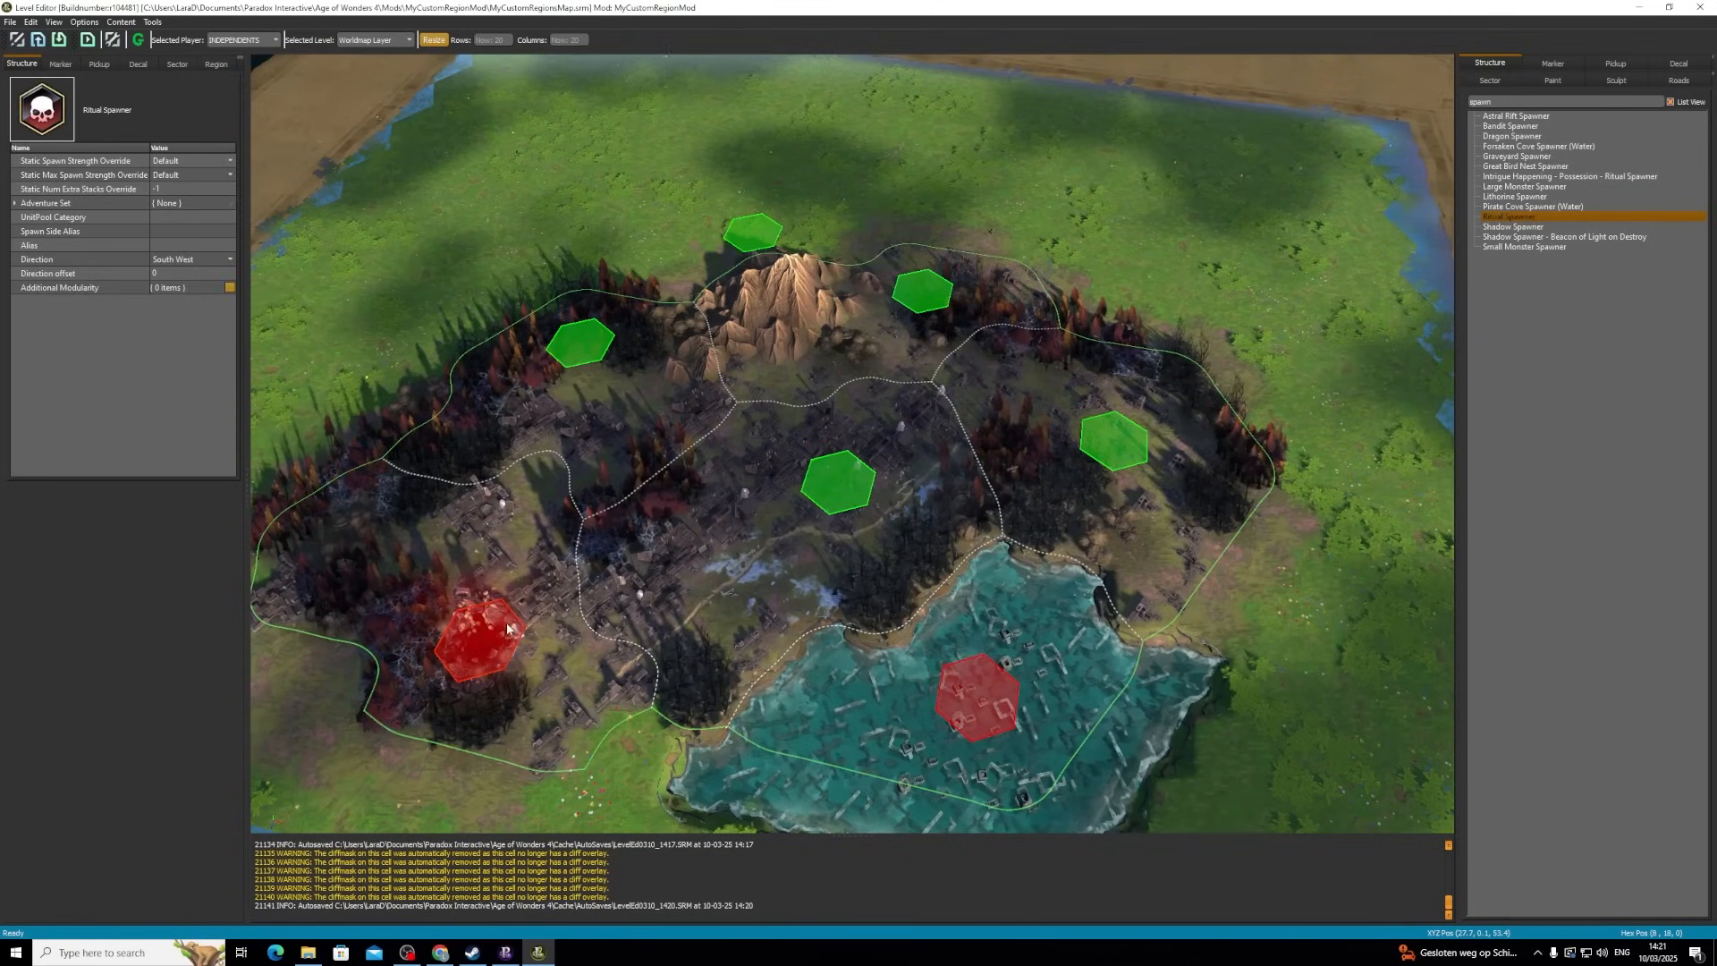
{"action": "left_click", "coordinate": [1540, 208]}
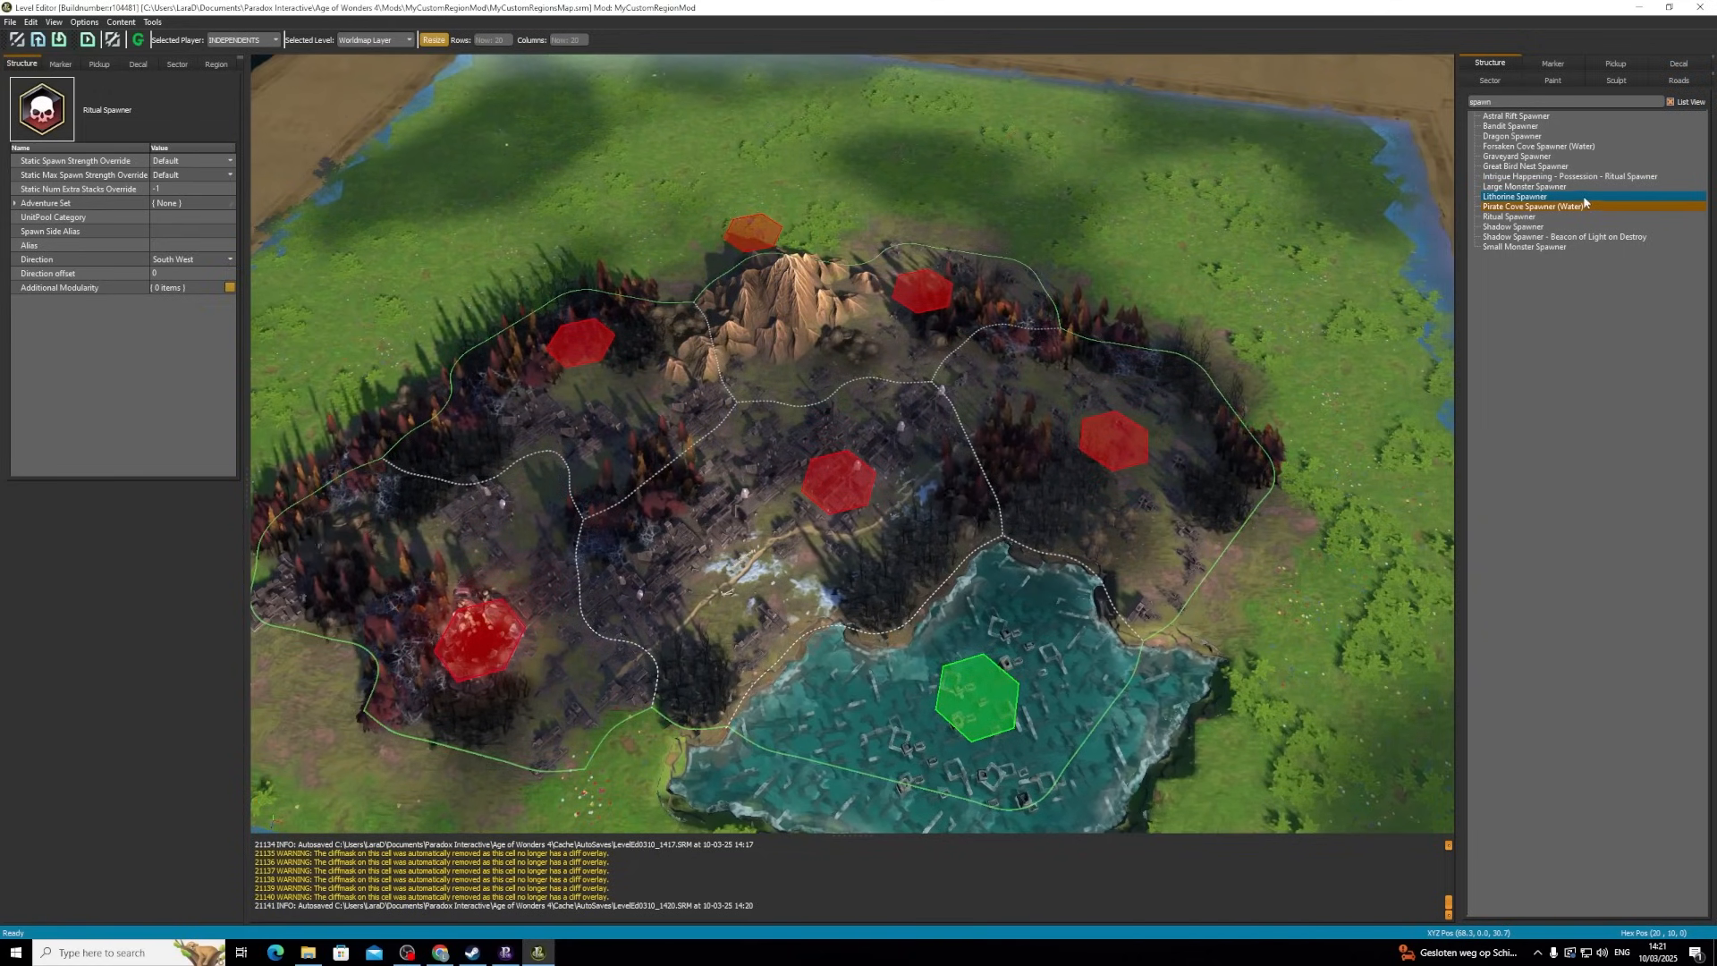
{"action": "left_click", "coordinate": [1556, 80]}
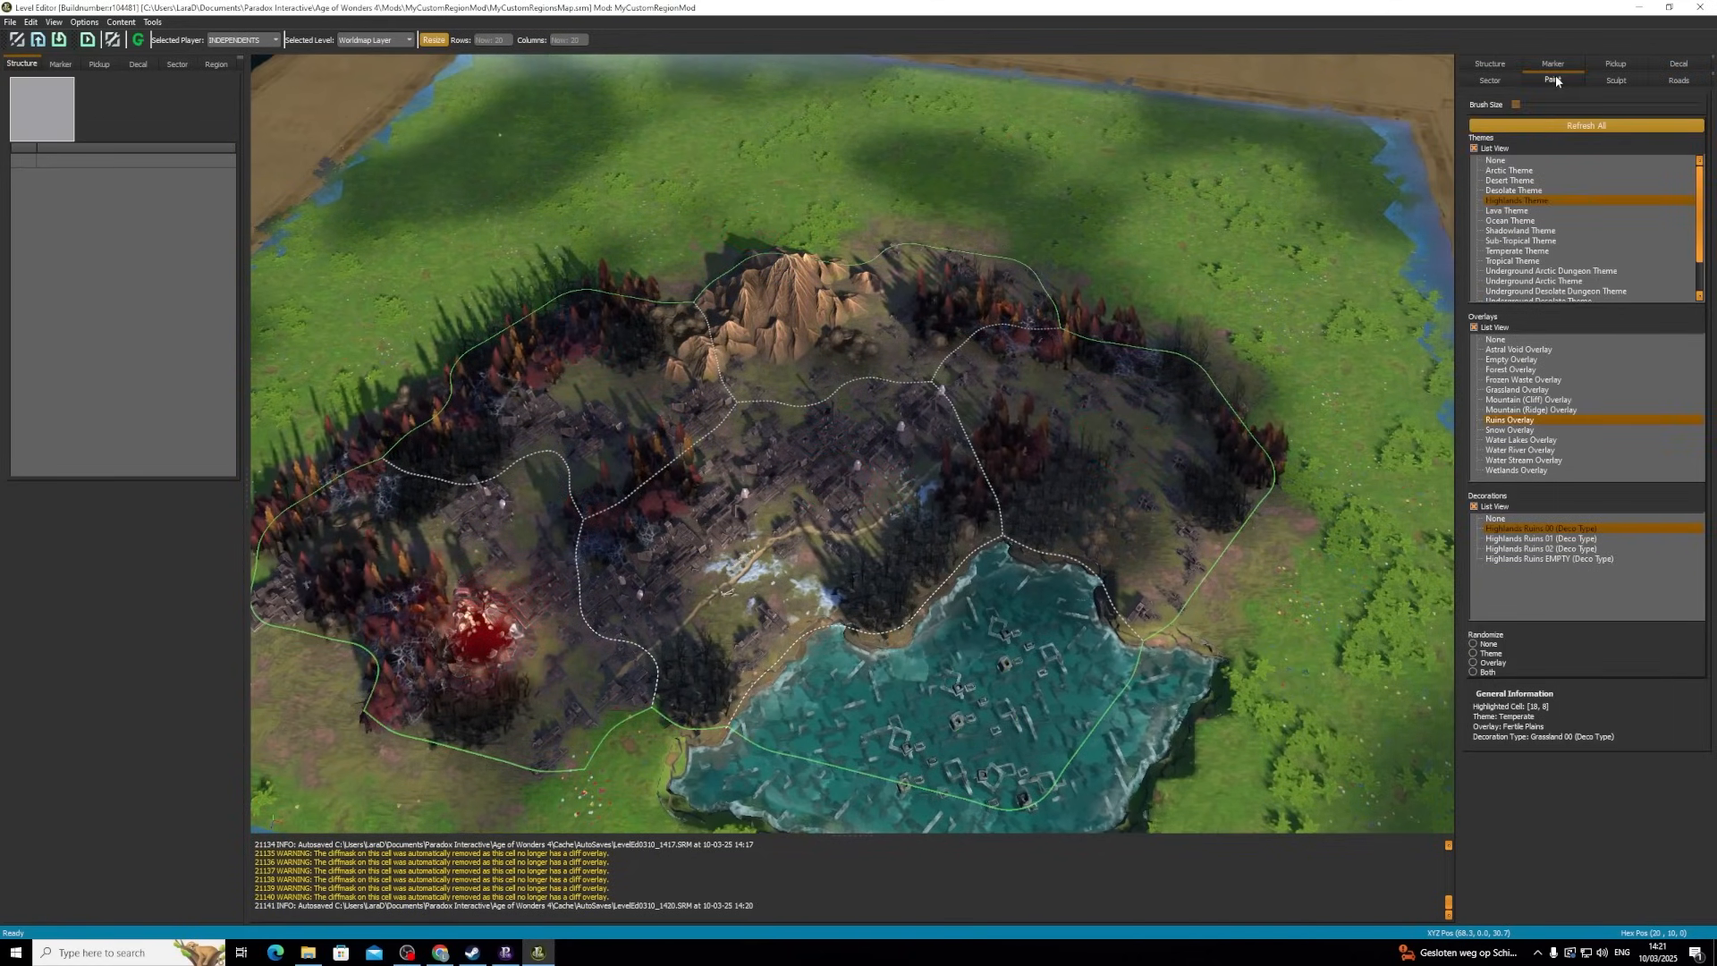
{"action": "left_click", "coordinate": [1492, 63]}
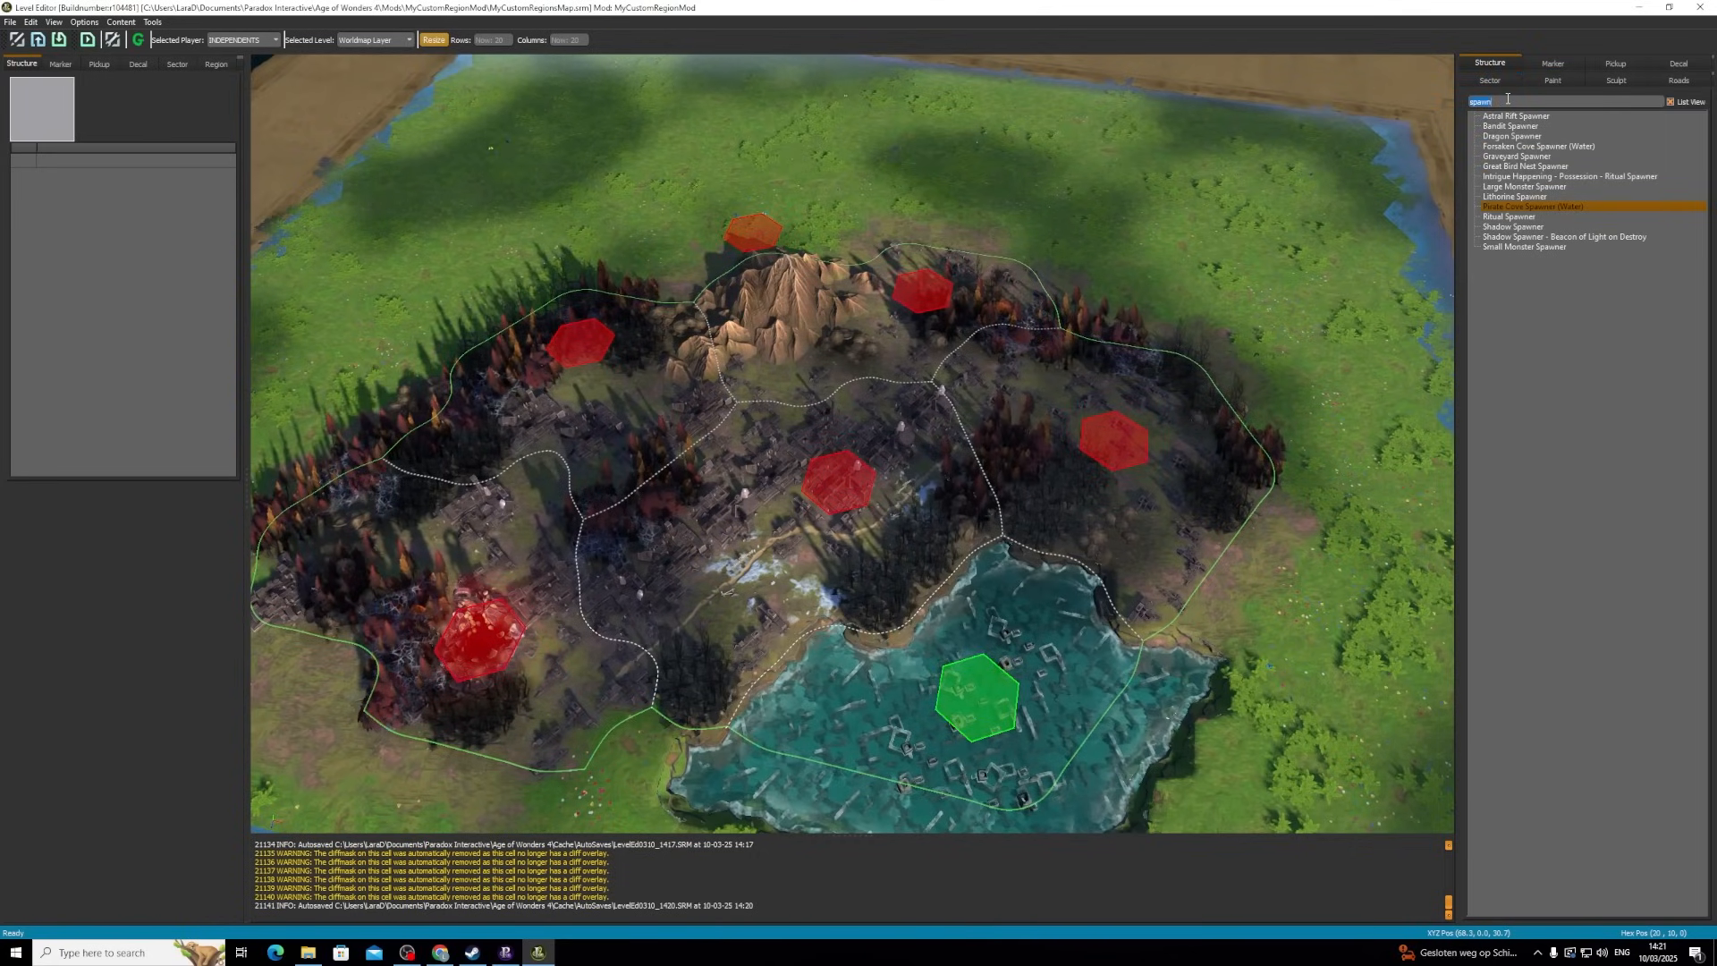
- Search the structures for "cast" and place a Castle Ruins Structure on the center hex of the eastern land sector
{"action": "key", "text": "BackSpace"}
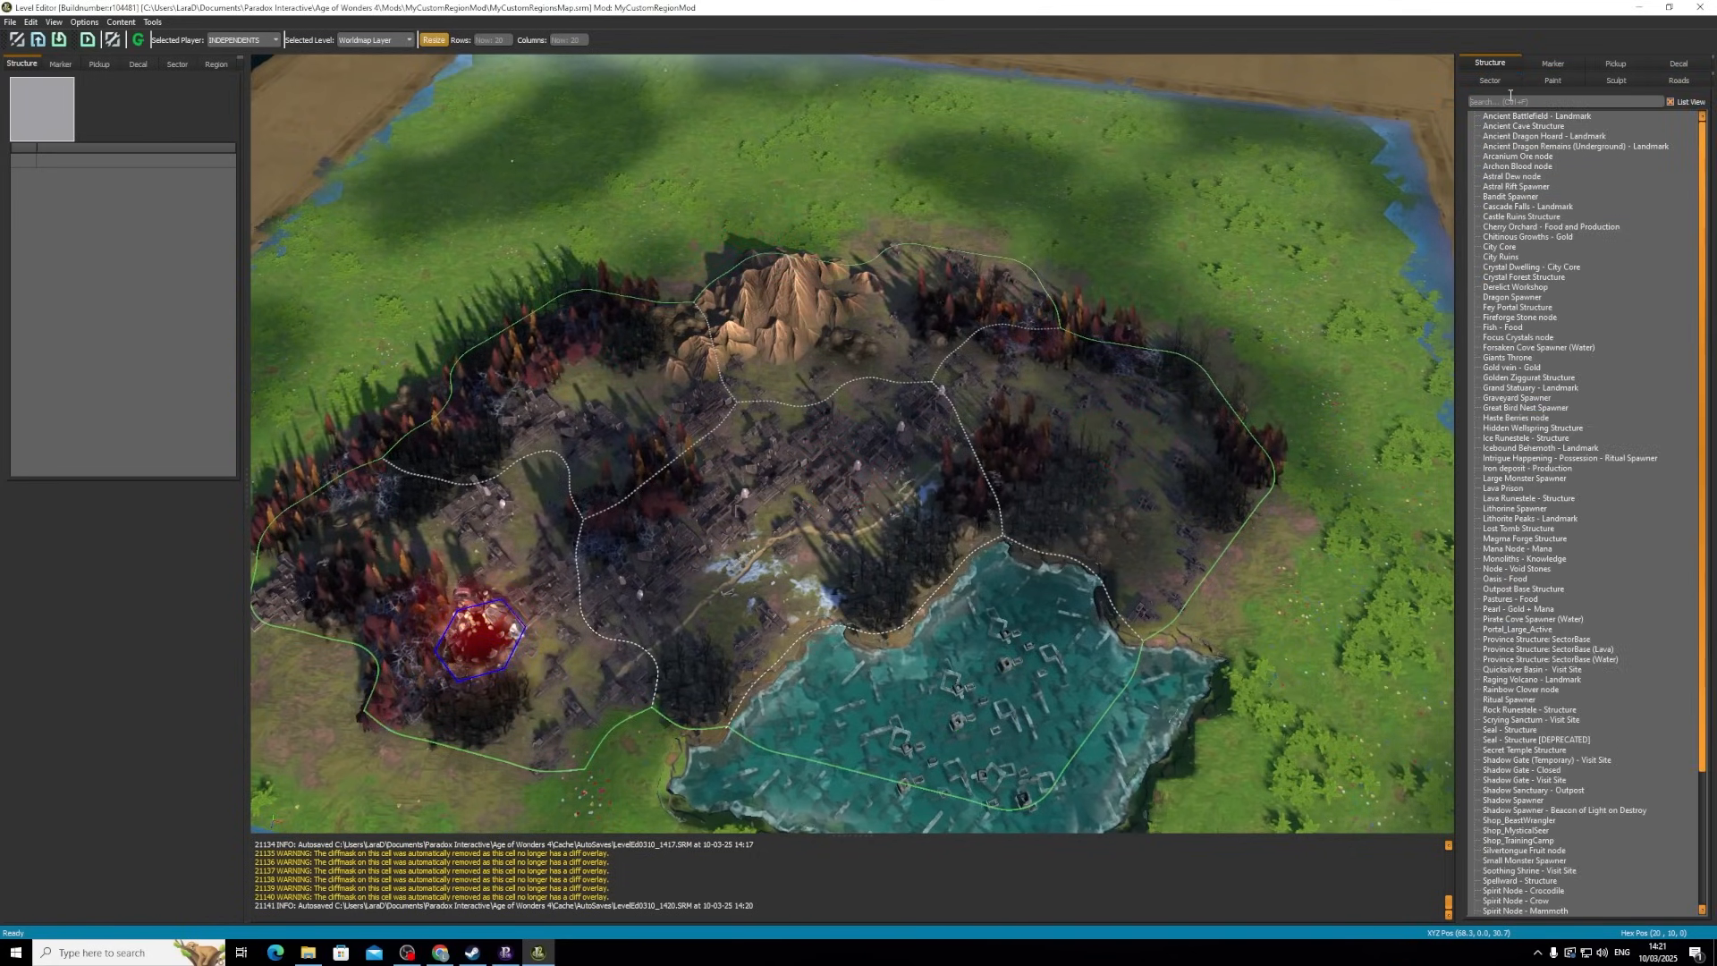
{"action": "type", "text": "cast"}
{"action": "left_click", "coordinate": [1520, 116]}
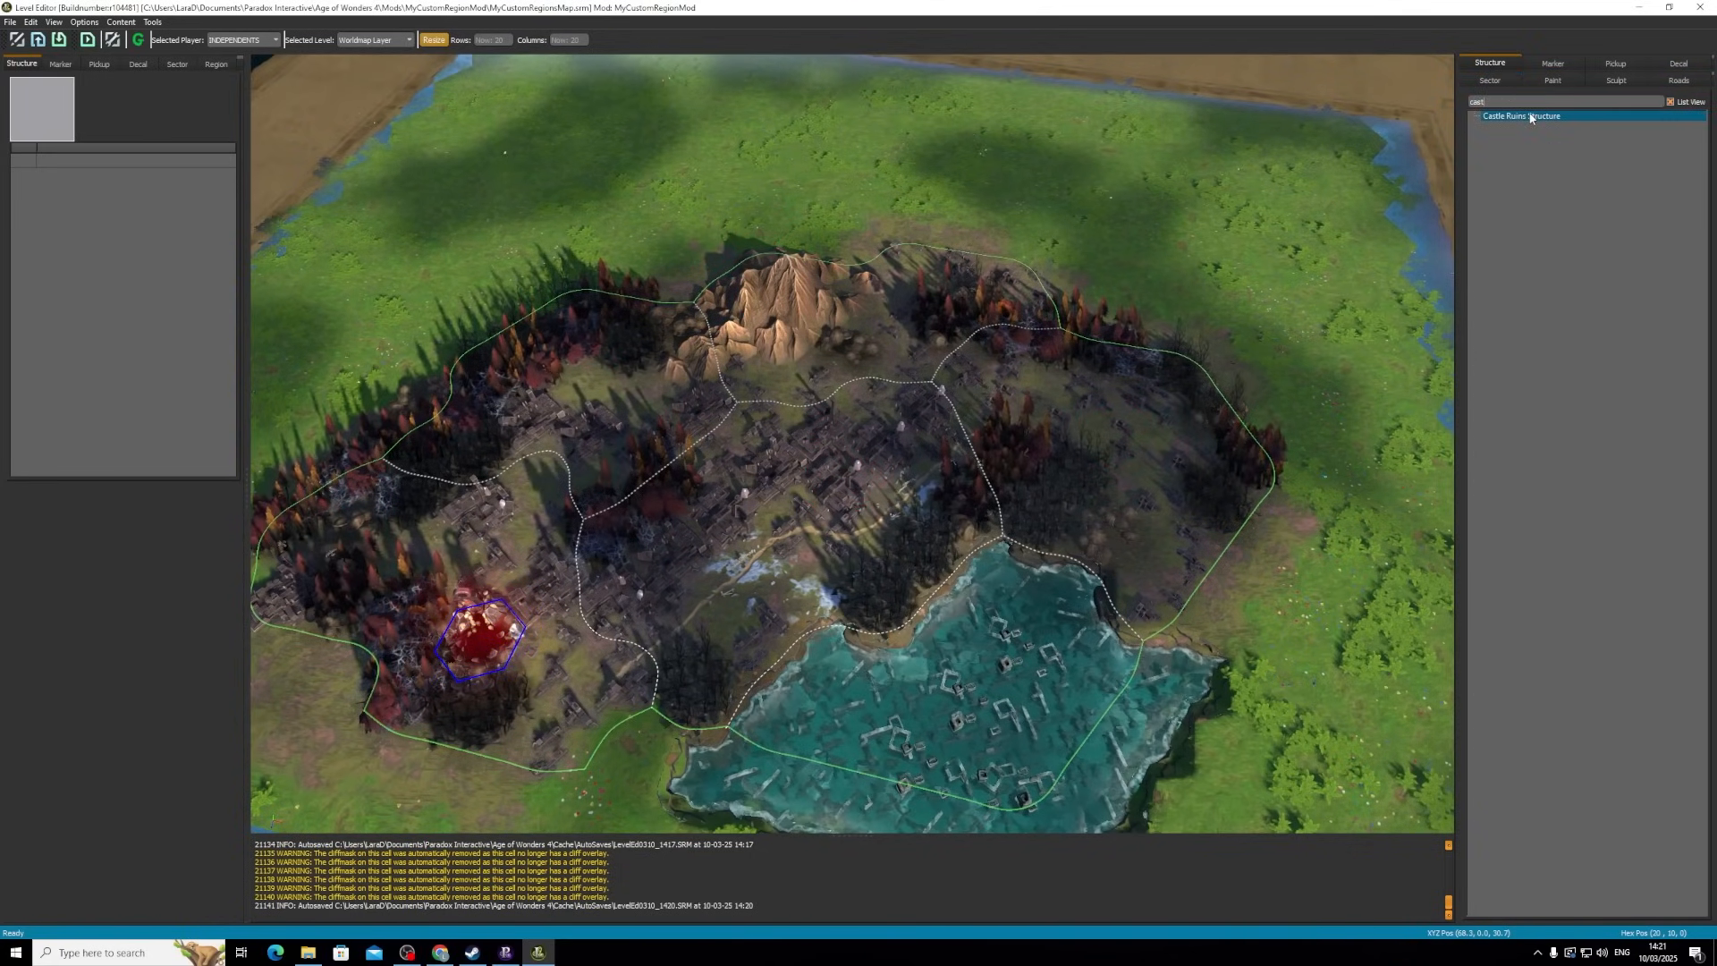
{"action": "left_click", "coordinate": [1099, 445]}
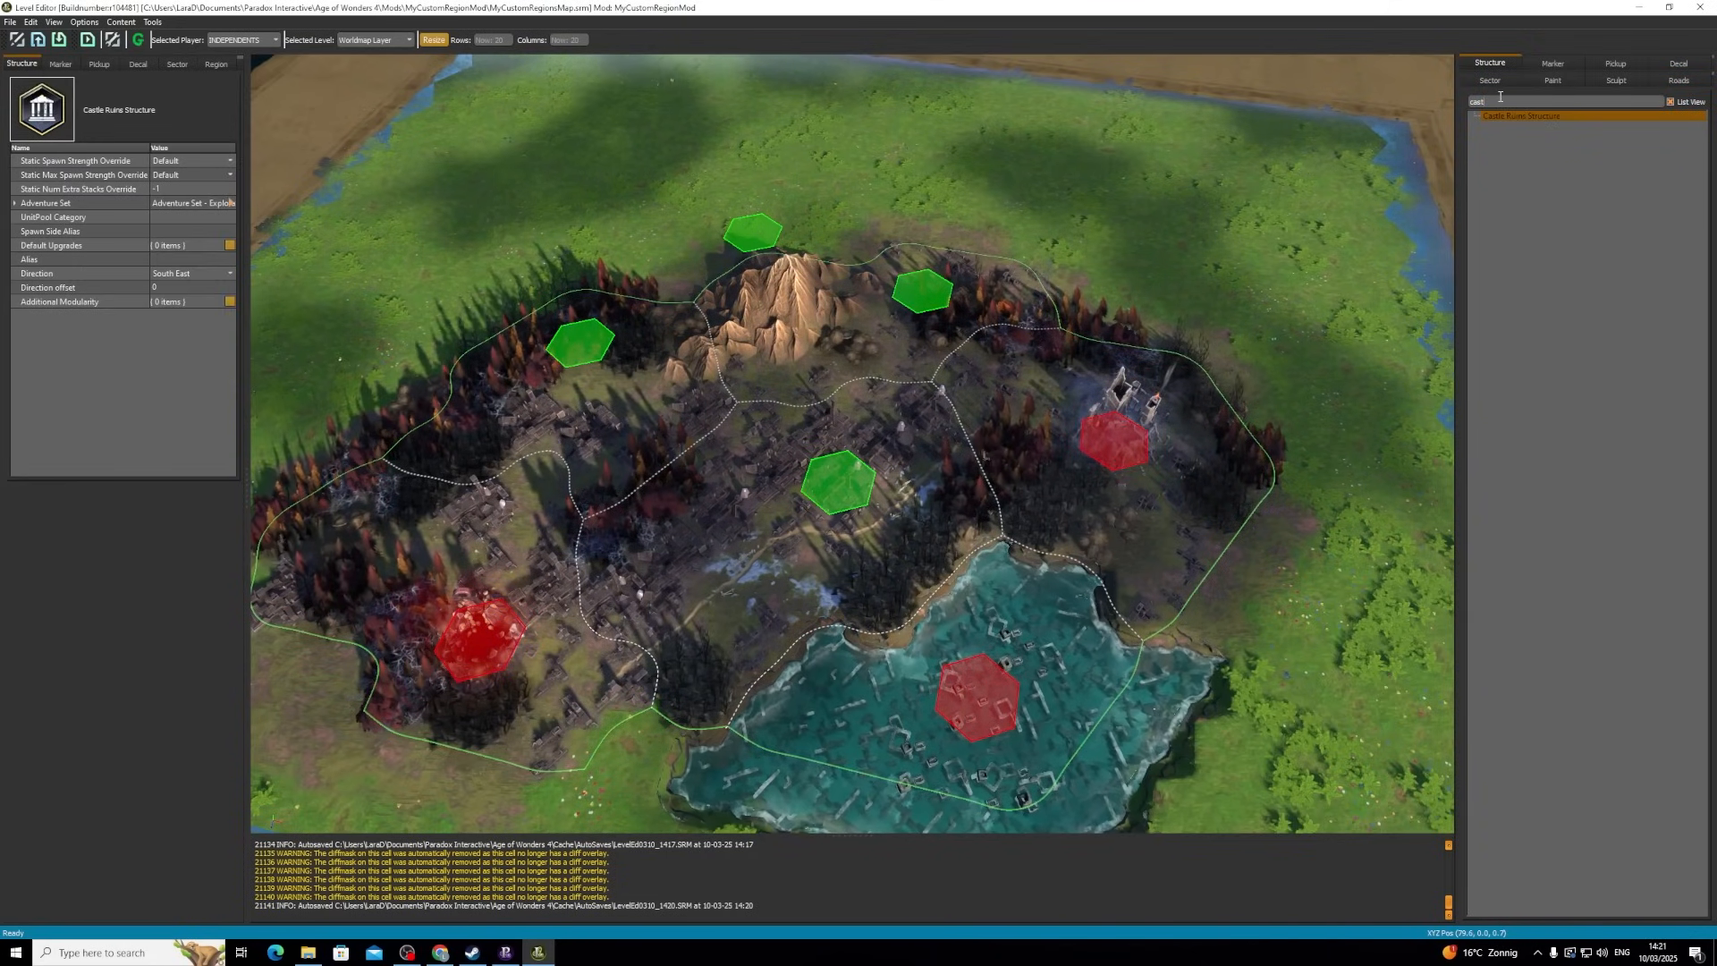
- Replace the castle ruins in the eastern land sector with the City Ruins structure
{"action": "type", "text": "city"}
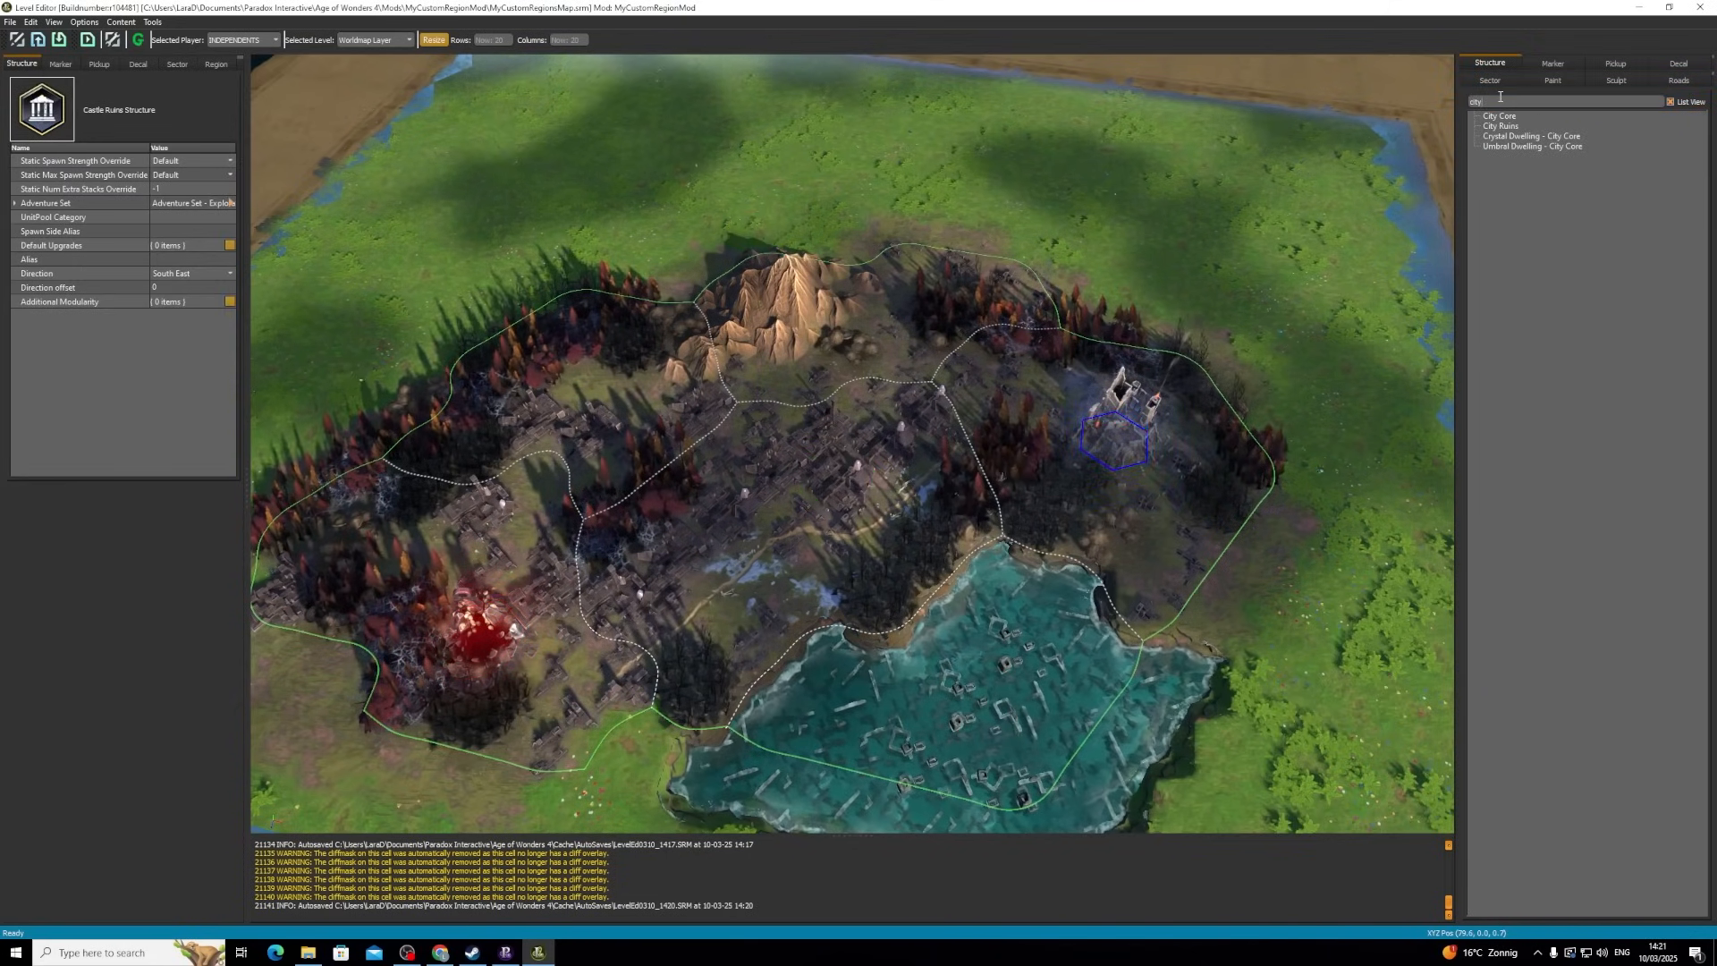
{"action": "left_click", "coordinate": [1501, 125]}
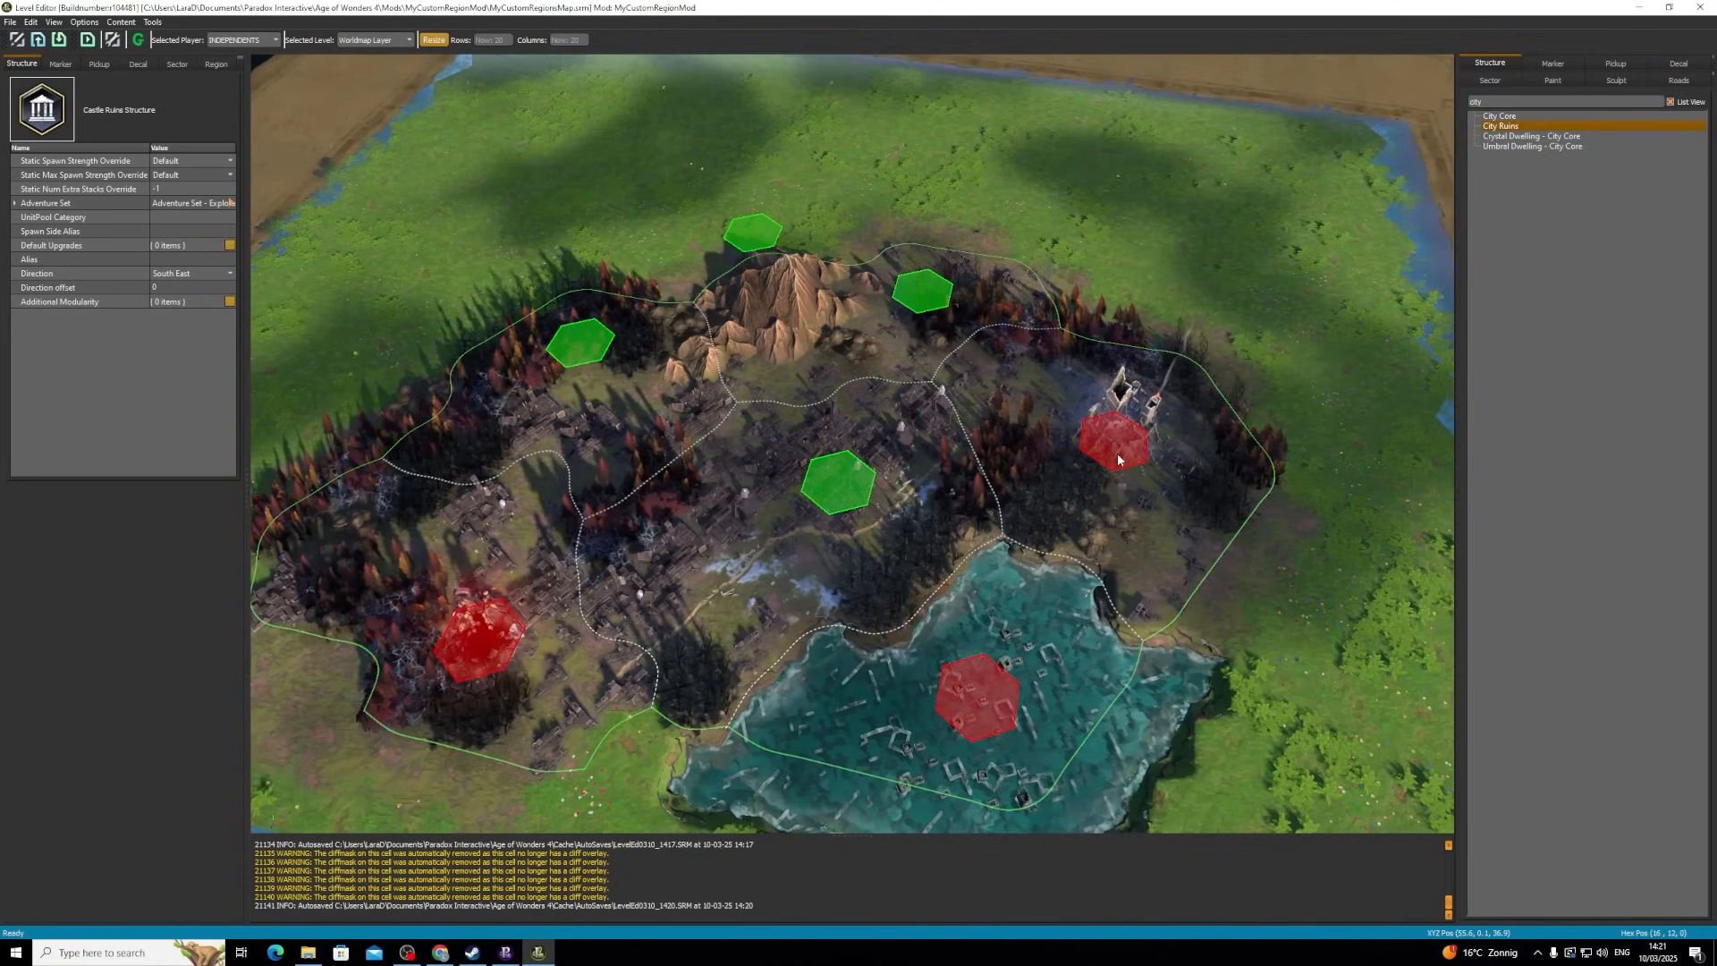
{"action": "key", "text": "Escape"}
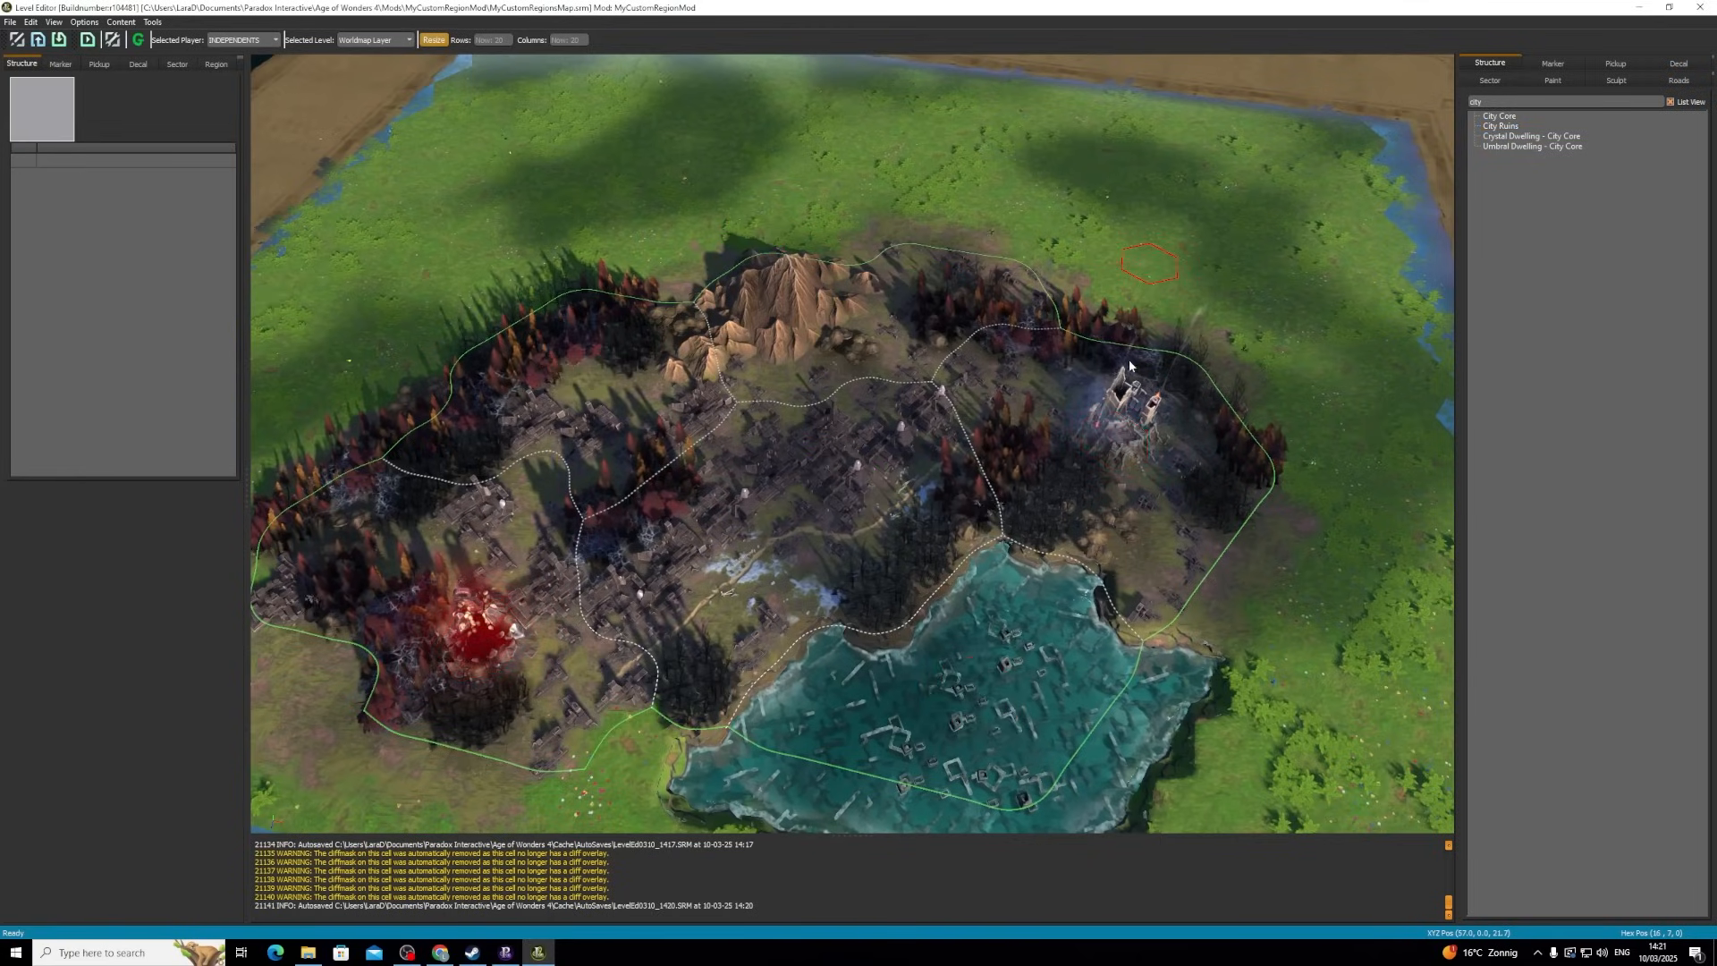
{"action": "left_click", "coordinate": [1119, 443]}
{"action": "key", "text": "Delete"}
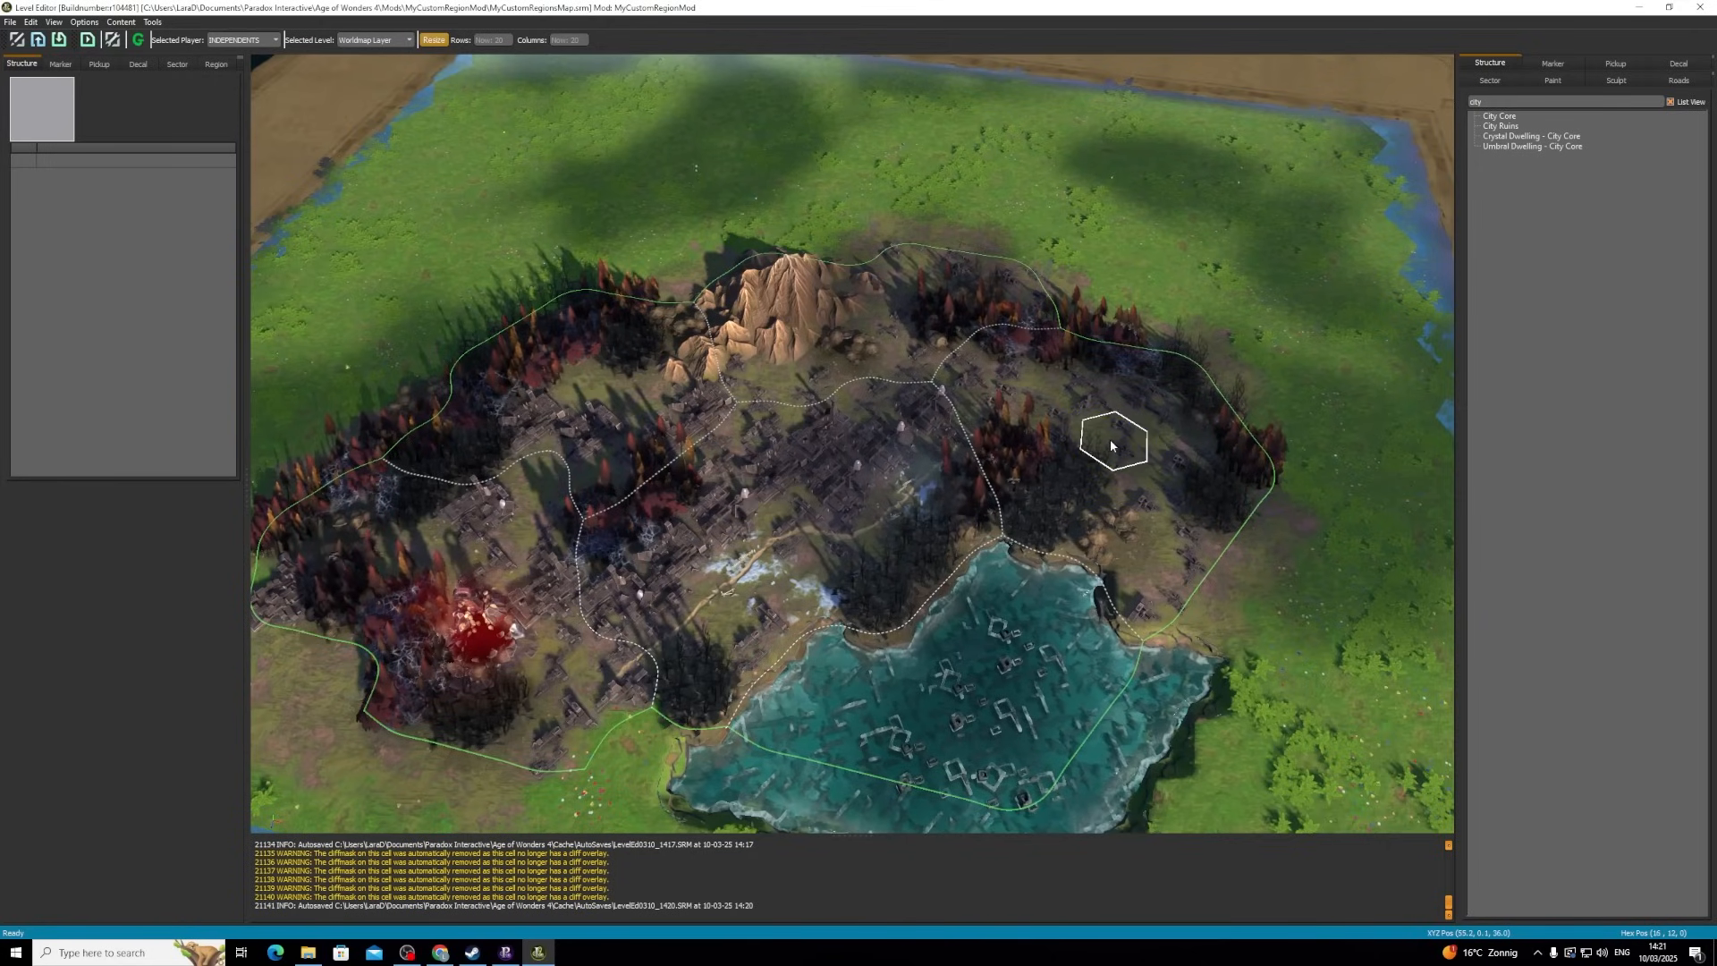
{"action": "left_click", "coordinate": [1511, 127]}
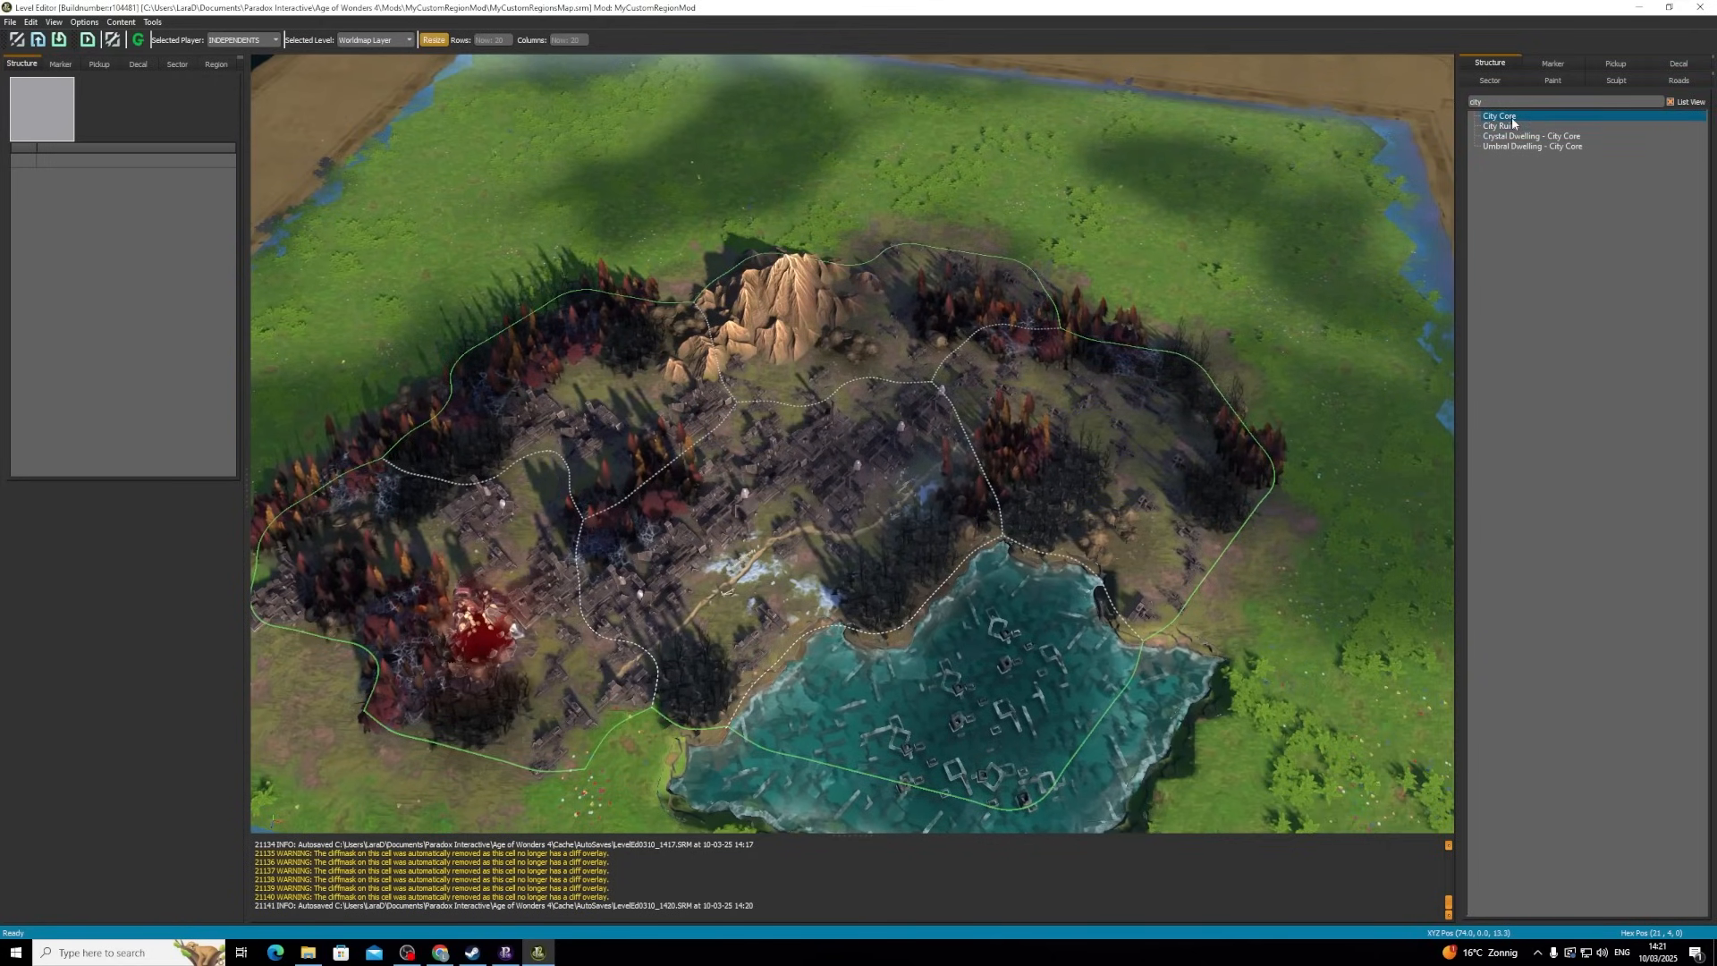
{"action": "left_click", "coordinate": [1522, 128]}
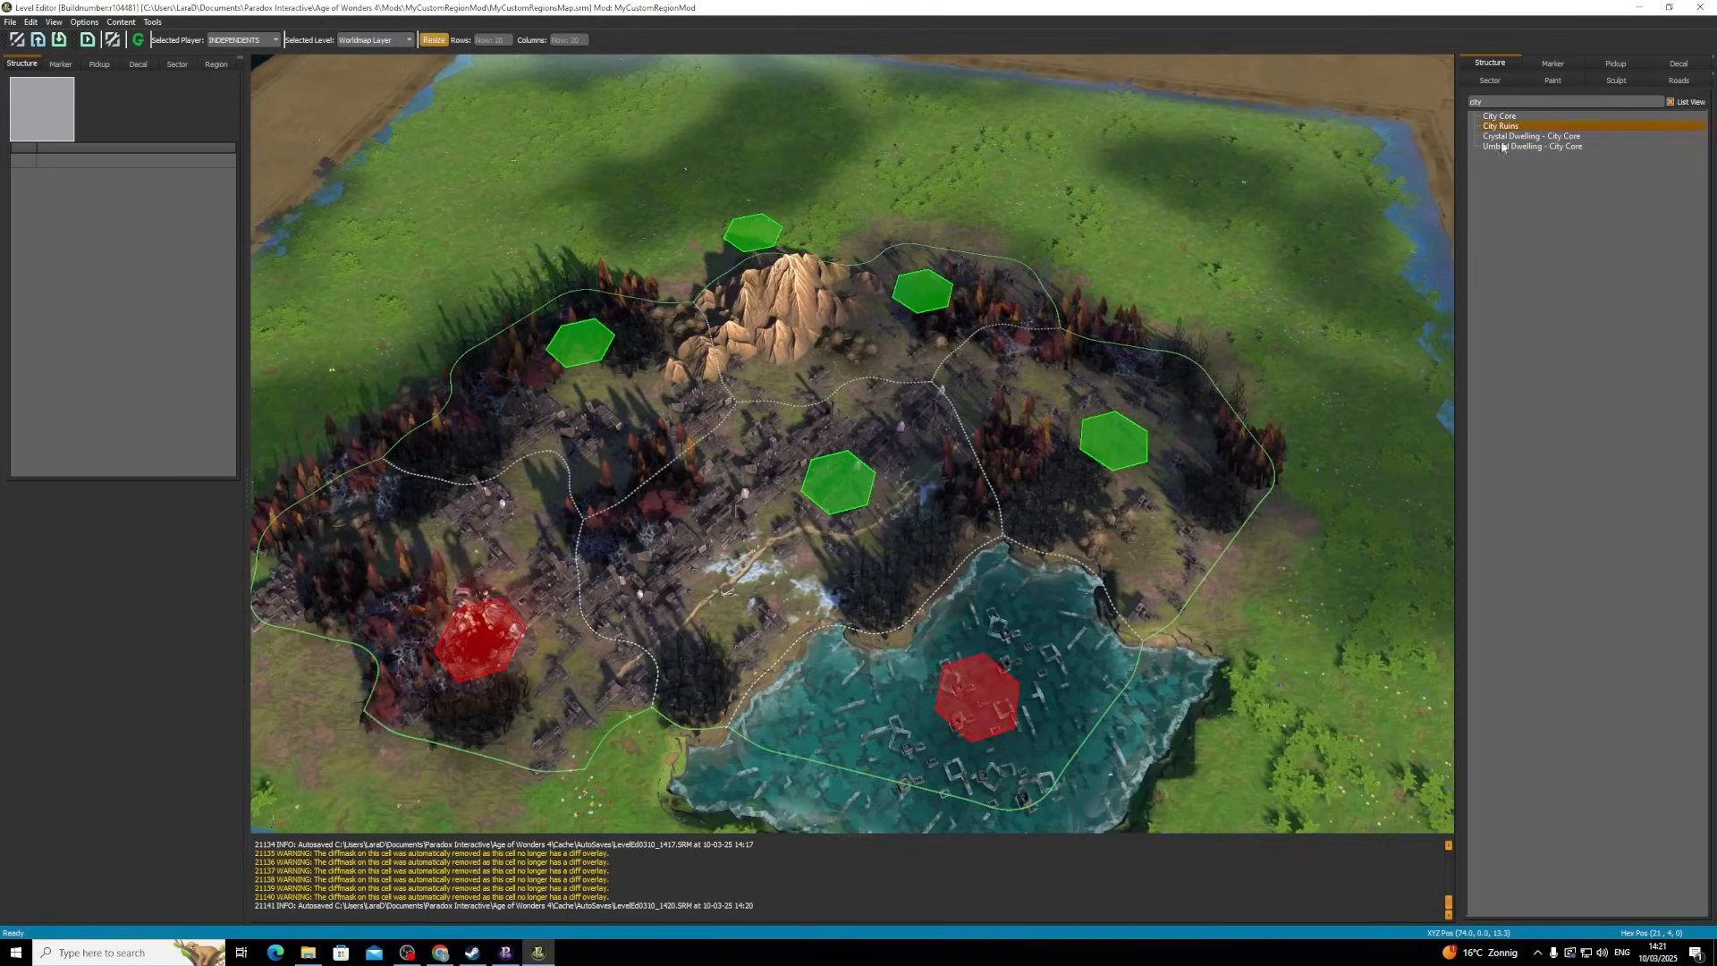
{"action": "left_click", "coordinate": [1109, 450]}
- Delete the City Ruins from the eastern land sector
{"action": "right_click", "coordinate": [1231, 284]}
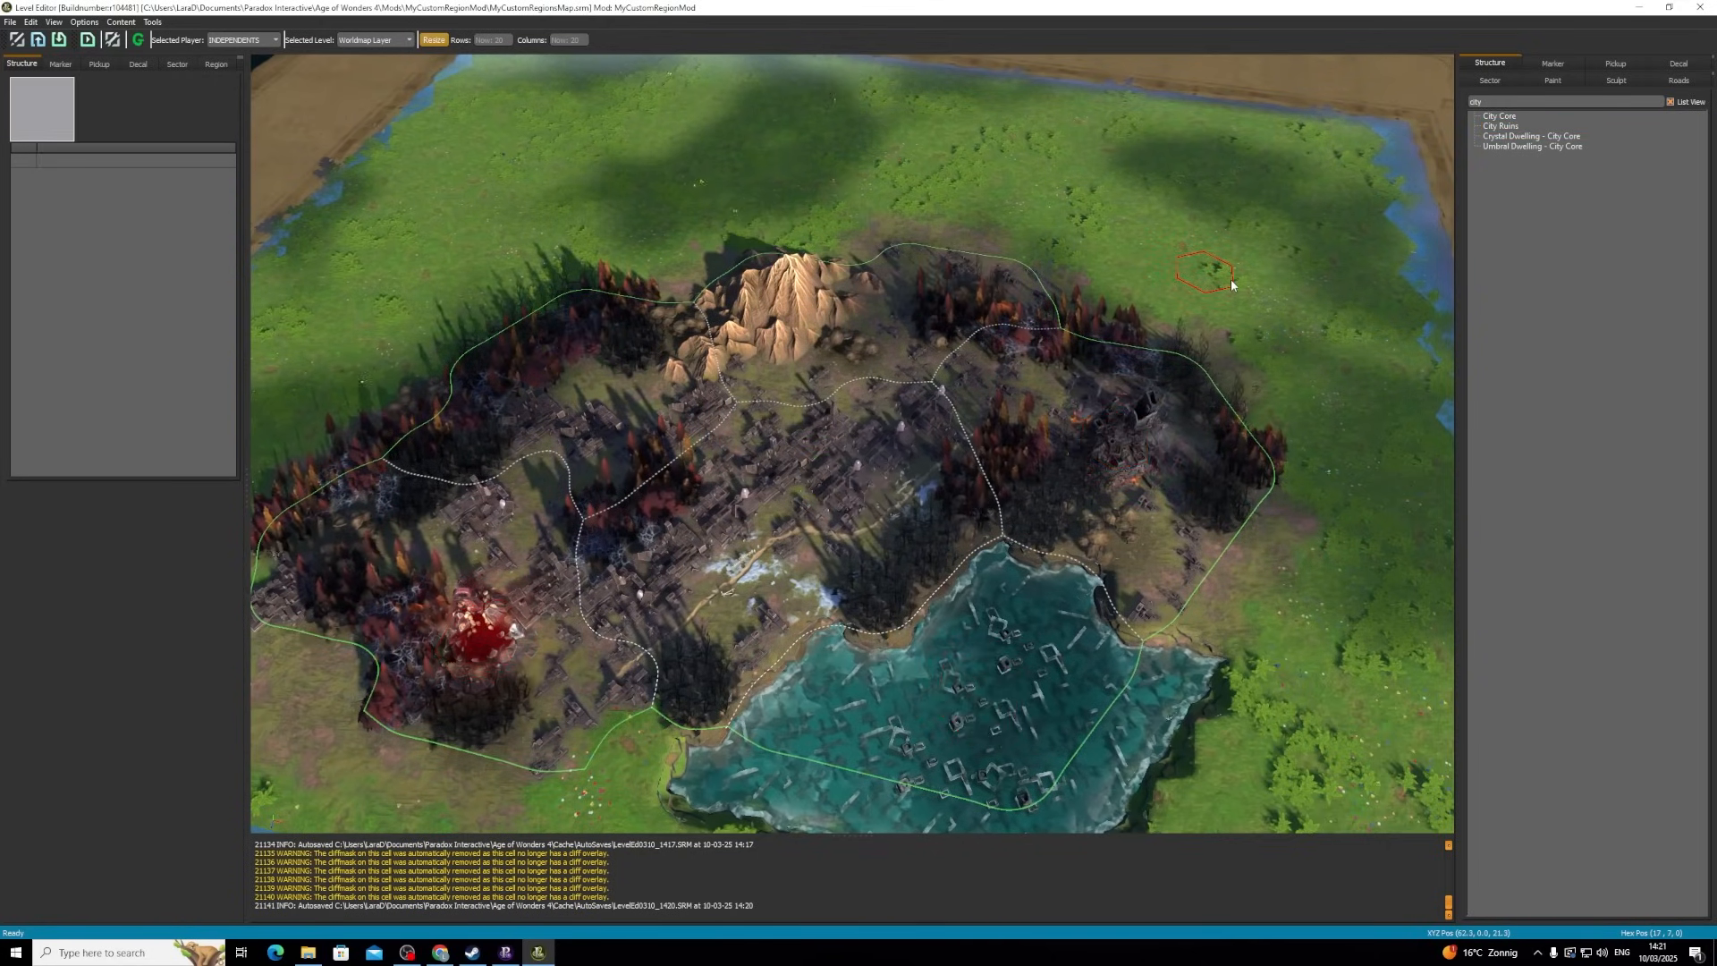
{"action": "left_click", "coordinate": [1134, 452]}
{"action": "key", "text": "Delete"}
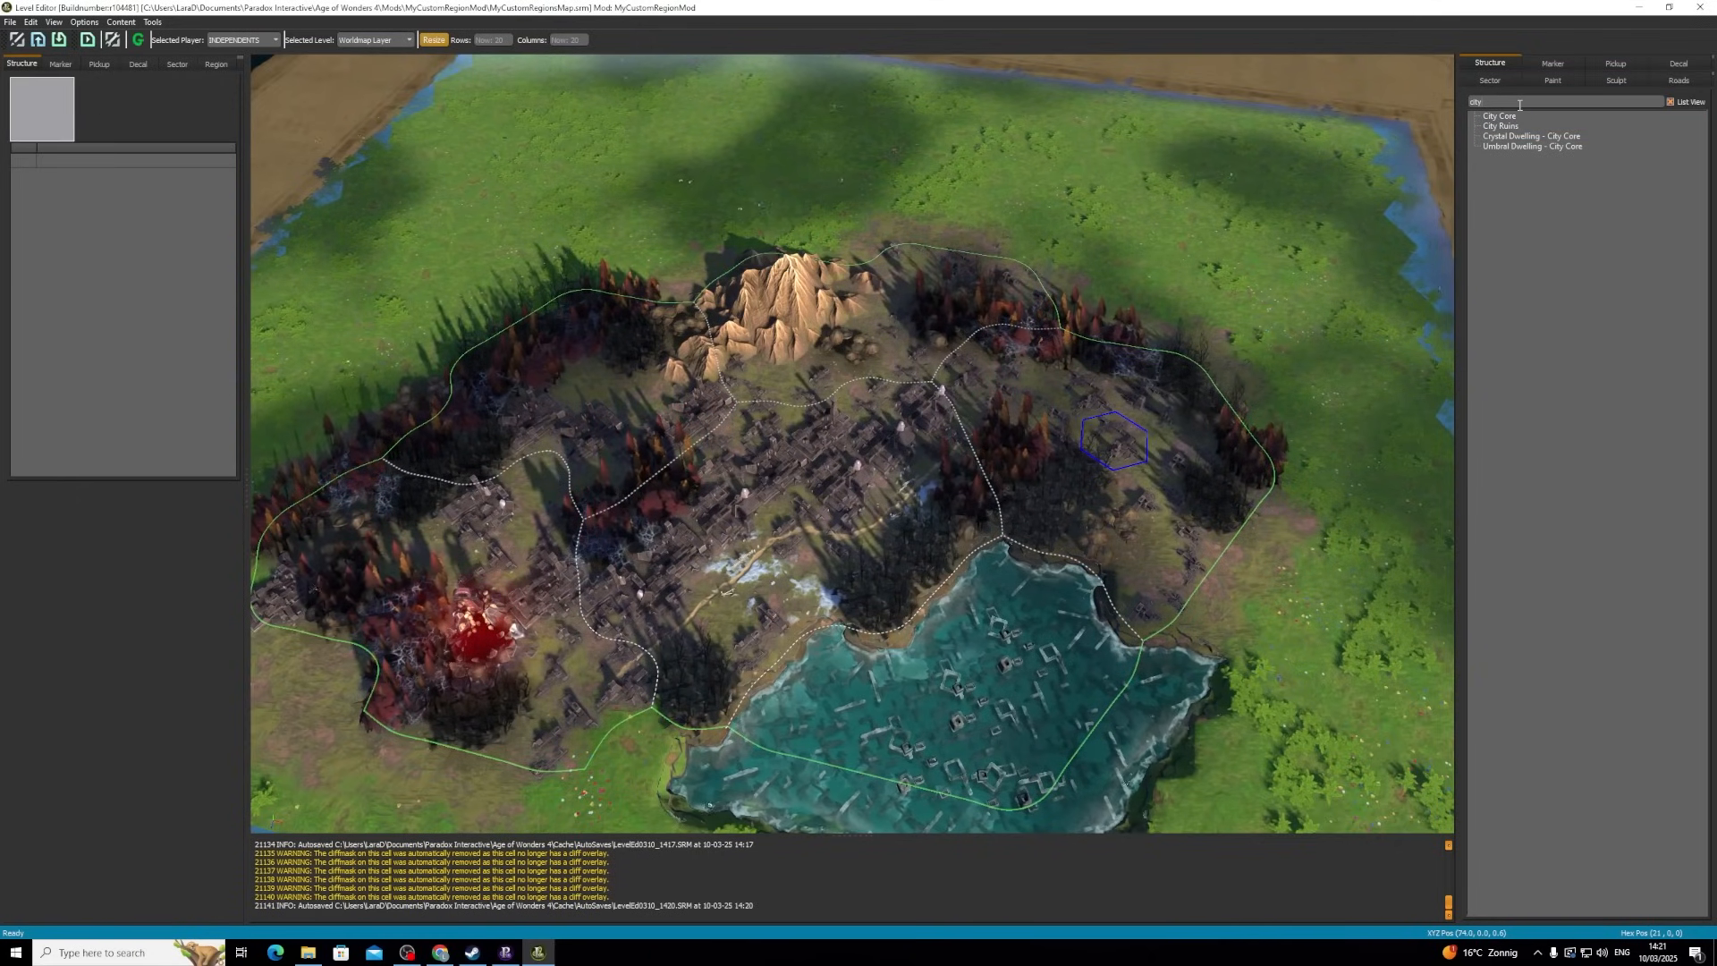
- Place the Castle Ruins Structure on the empty center hex of the eastern land sector
{"action": "type", "text": "cast"}
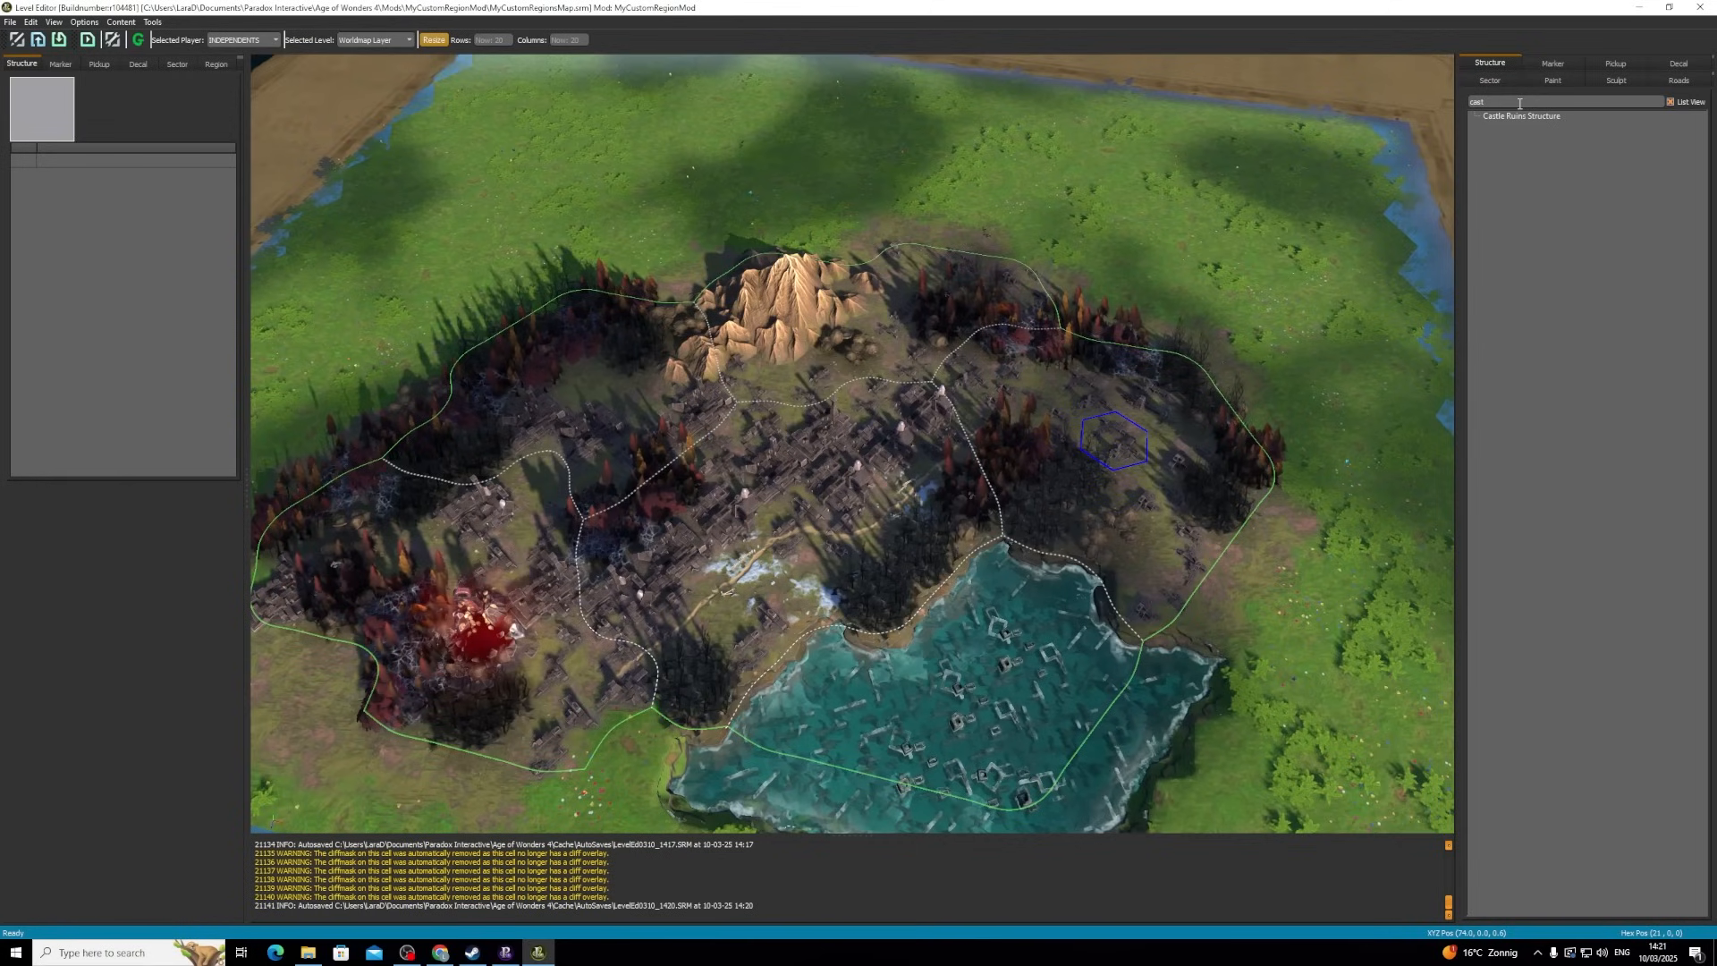
{"action": "left_click", "coordinate": [1523, 116]}
{"action": "left_click", "coordinate": [1125, 433]}
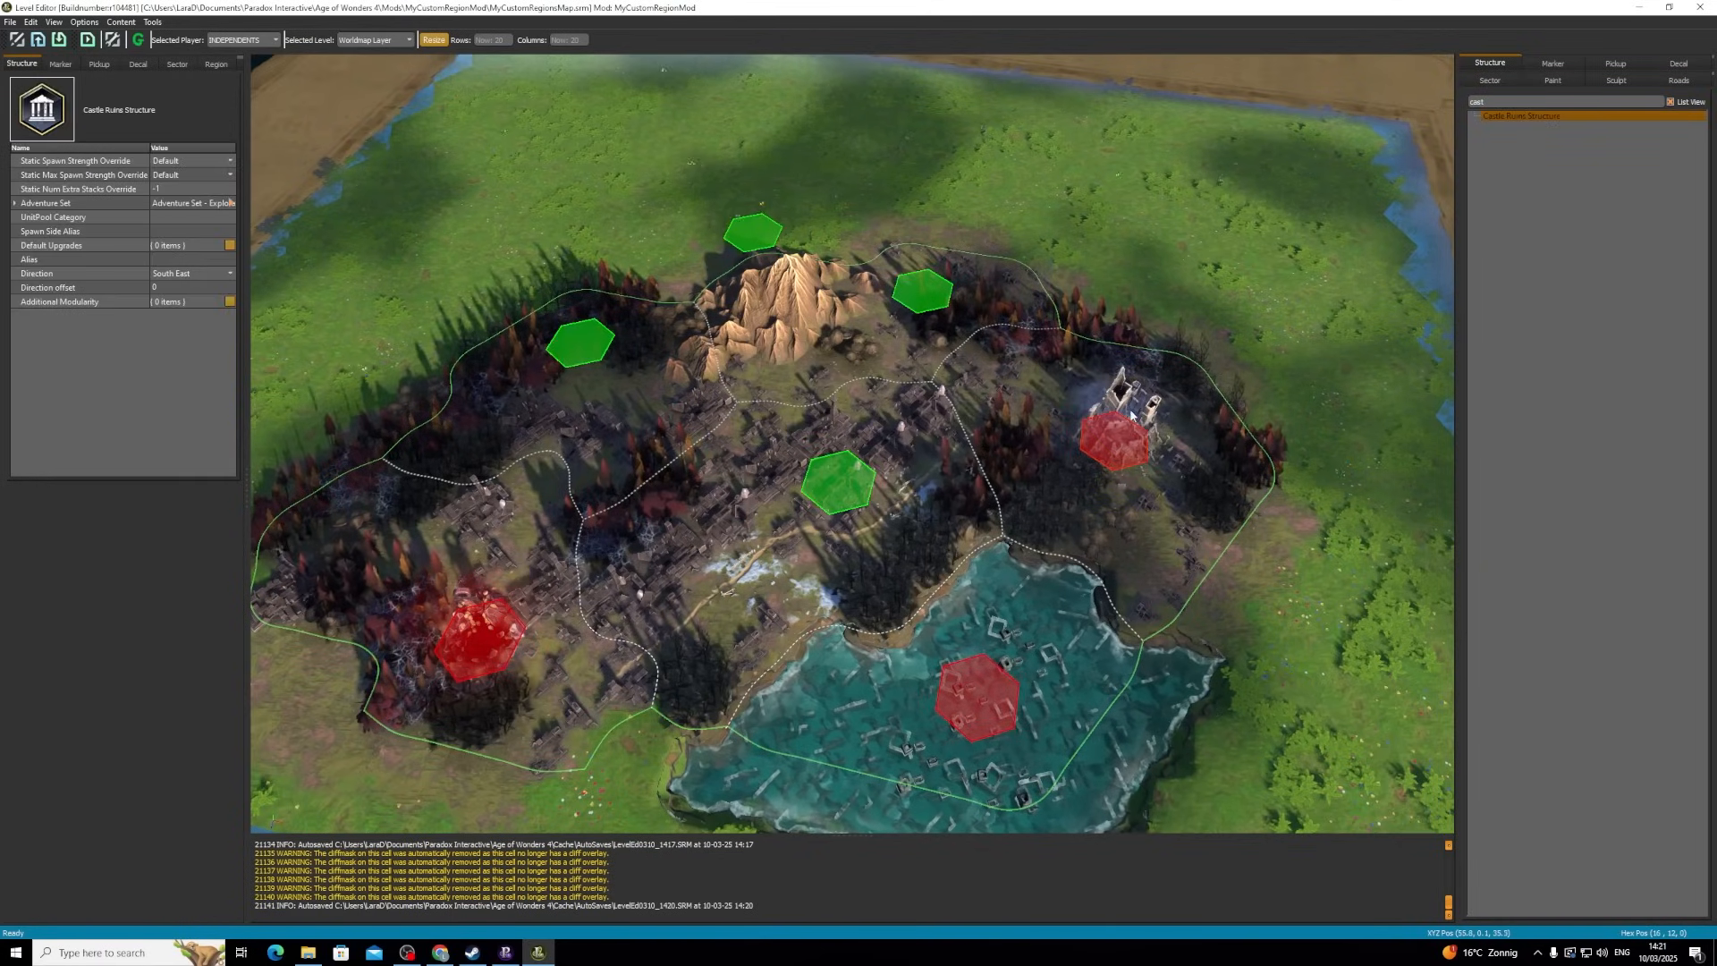
- Search the structures for "node" and place a Mana Node - Mana in the western land sector, just south of its forest
{"action": "right_click", "coordinate": [1192, 273]}
{"action": "scroll", "coordinate": [916, 369], "scroll_direction": "down", "scroll_amount": 2}
{"action": "scroll", "coordinate": [931, 358], "scroll_direction": "up", "scroll_amount": 3}
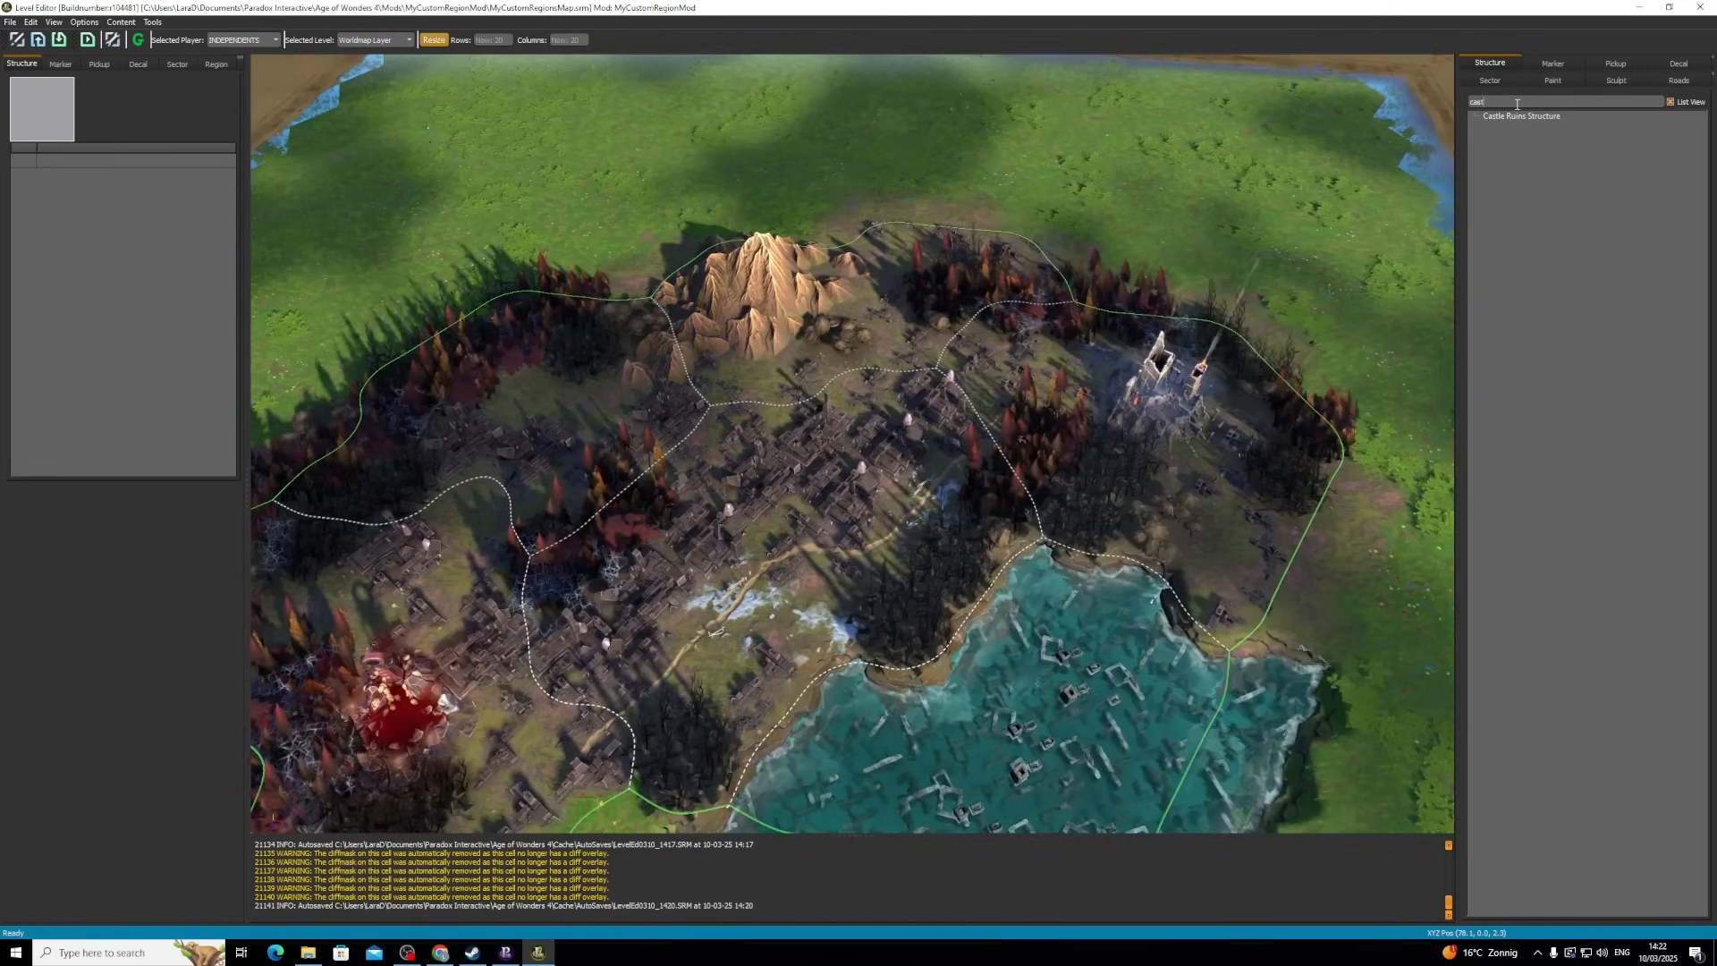
{"action": "type", "text": "node"}
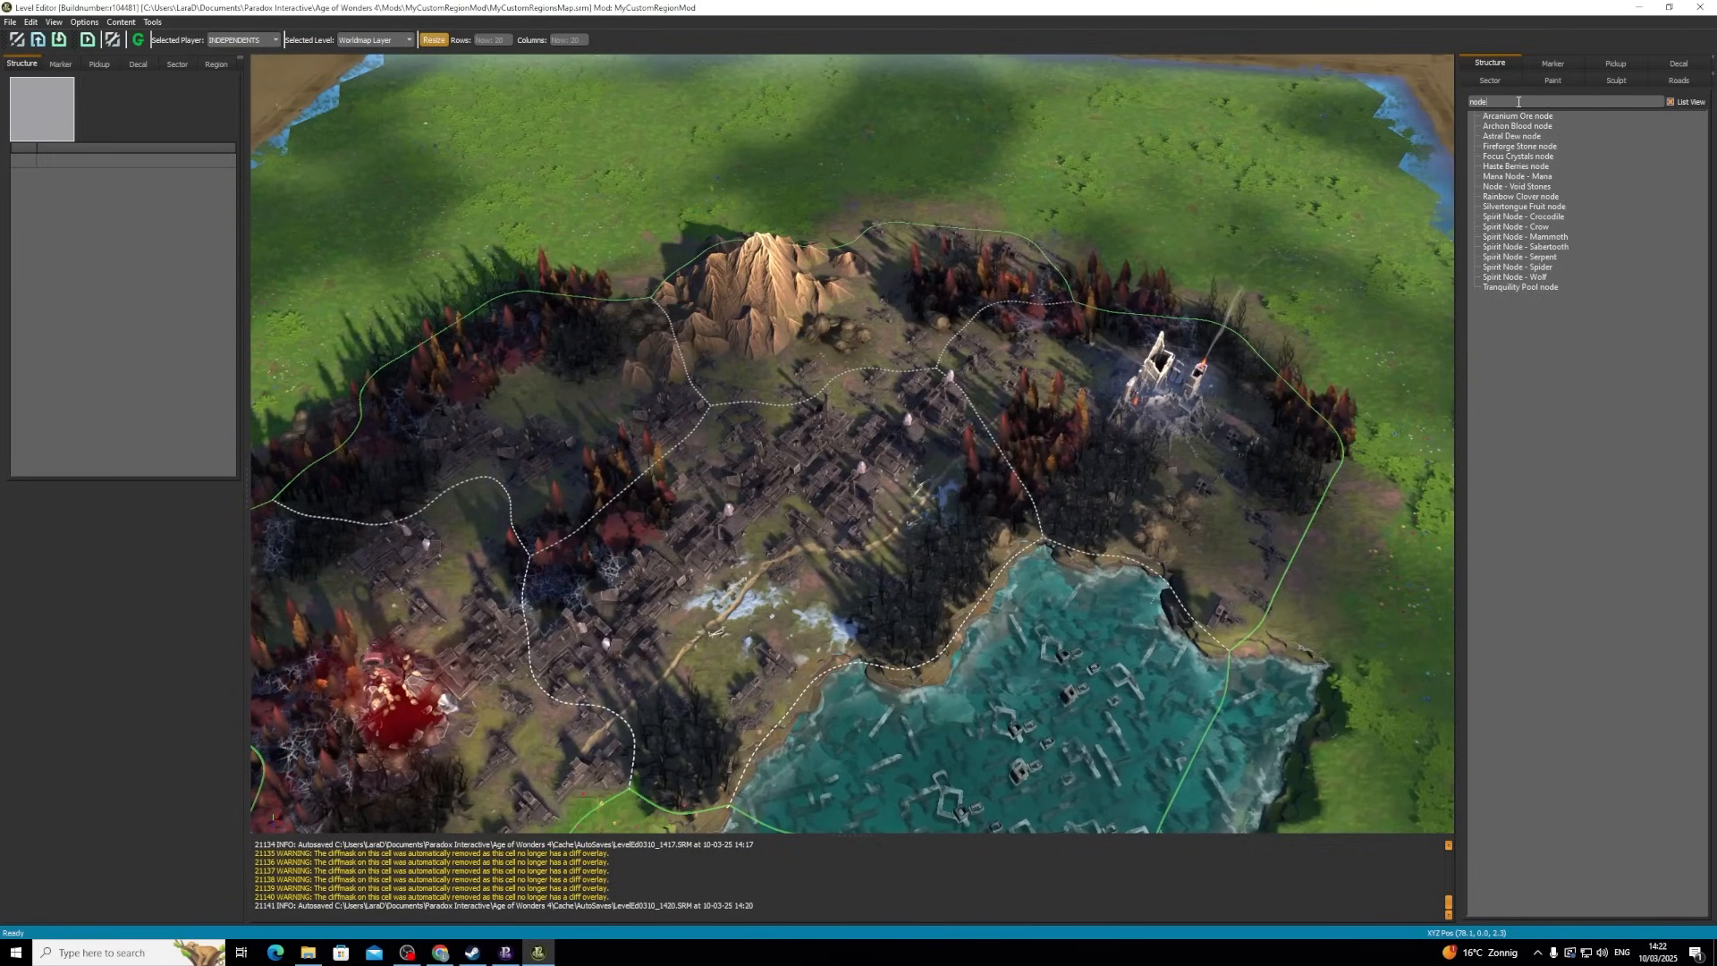
{"action": "left_click", "coordinate": [1521, 177]}
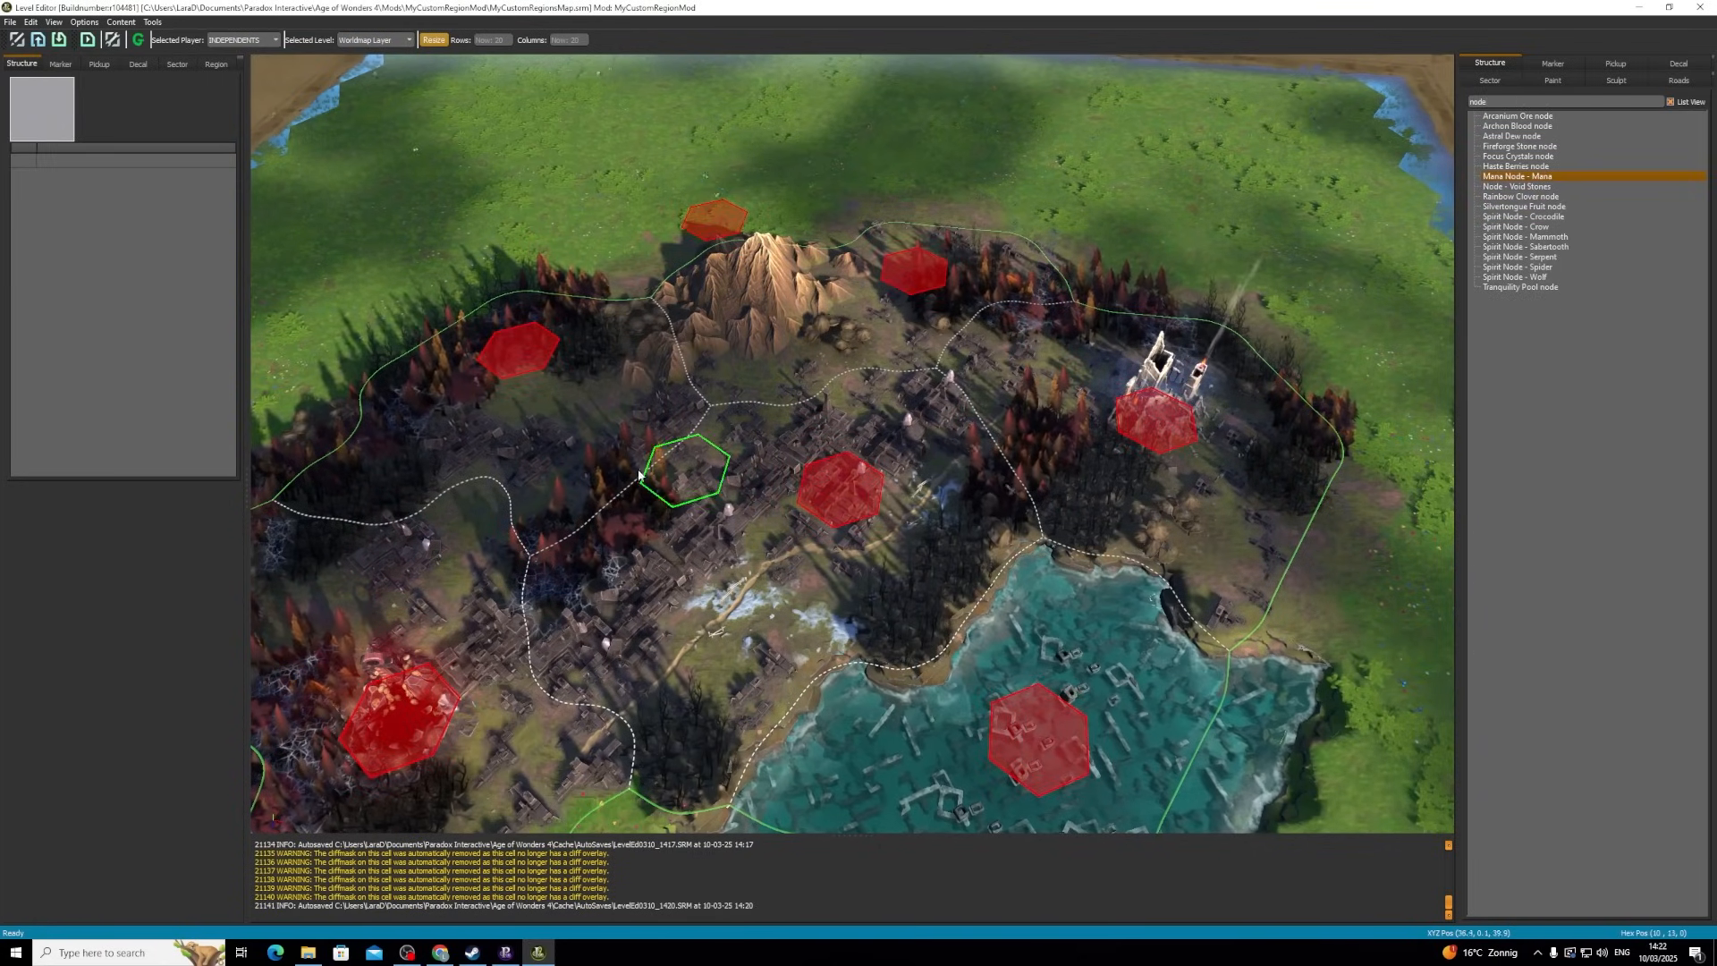
{"action": "left_click", "coordinate": [499, 516]}
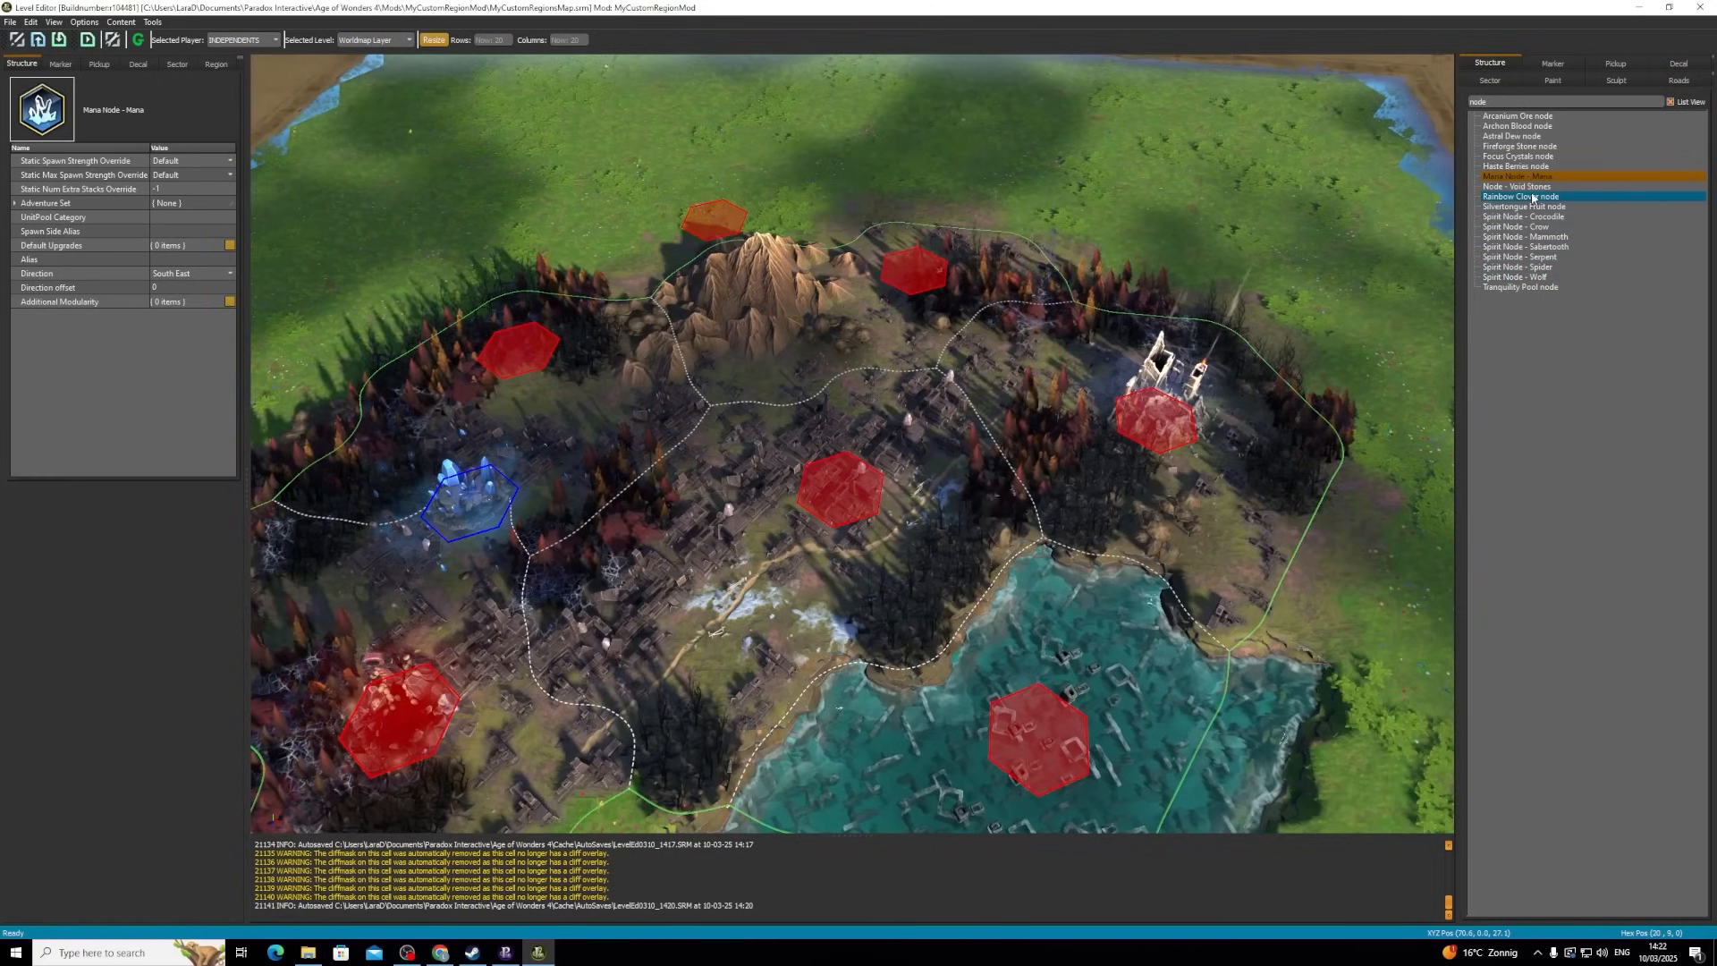
- Search the structures for "iro" and place an Iron deposit - Production at the southern foot of the mountain
{"action": "left_click", "coordinate": [1518, 101]}
{"action": "type", "text": "iro"}
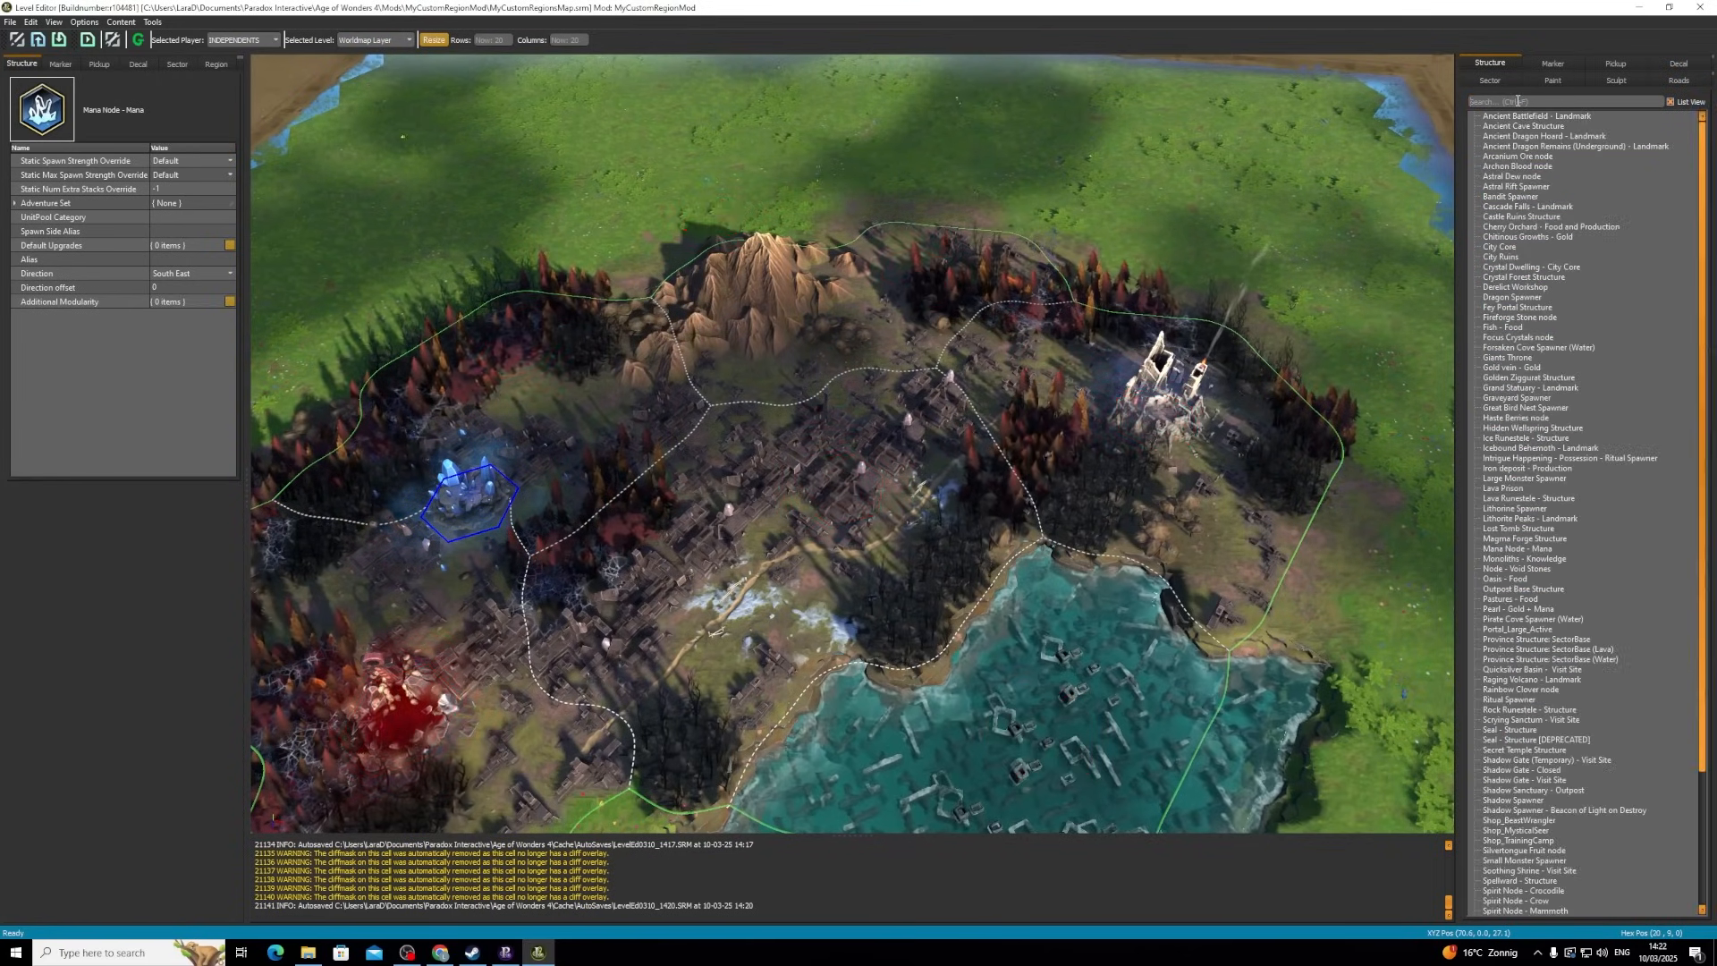
{"action": "left_click", "coordinate": [1527, 115]}
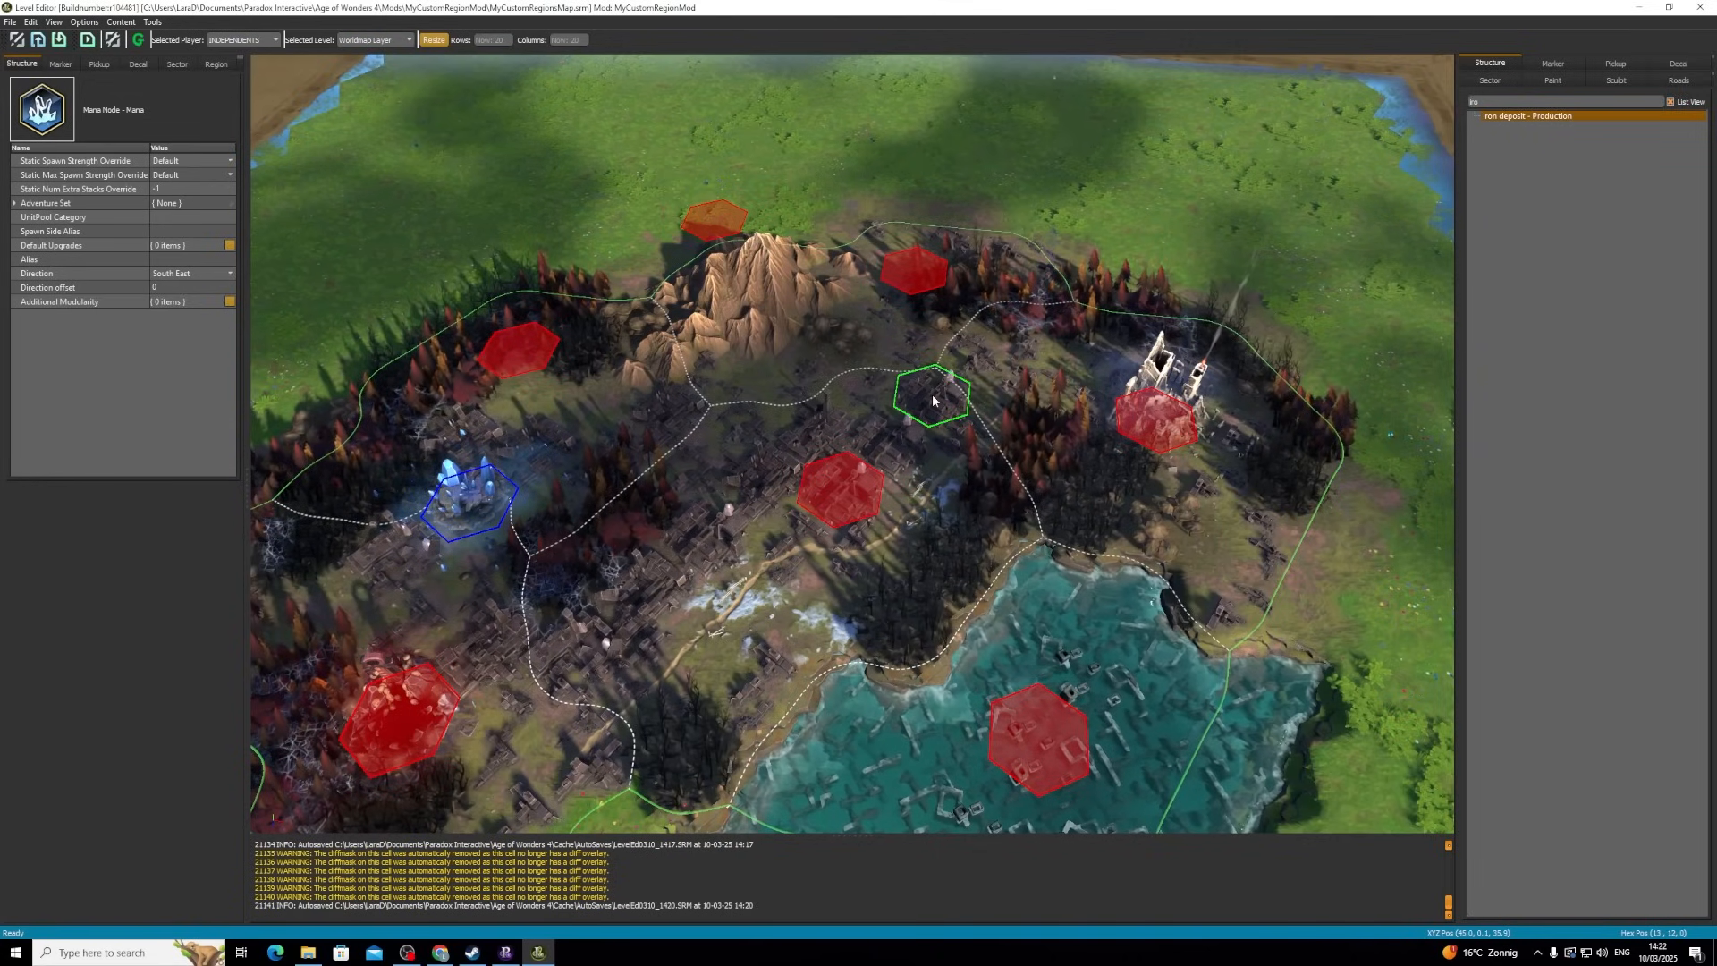
{"action": "left_click", "coordinate": [740, 384]}
{"action": "key", "text": "Escape"}
{"action": "scroll", "coordinate": [937, 375], "scroll_direction": "down", "scroll_amount": 3}
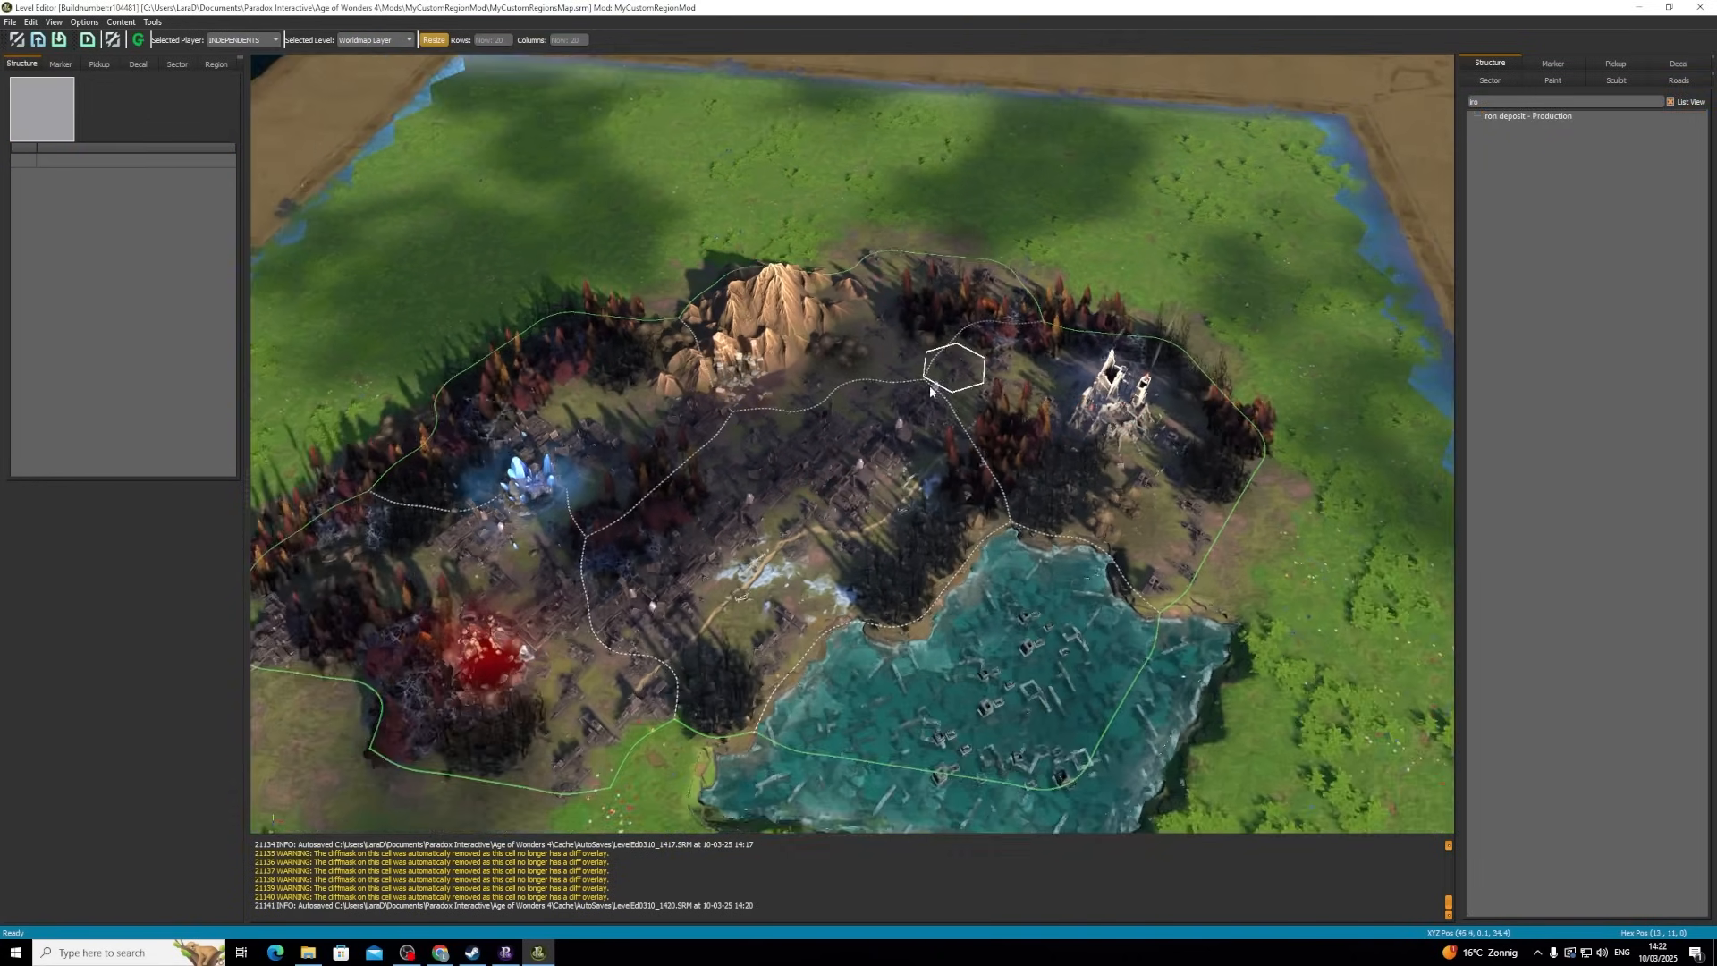
{"action": "scroll", "coordinate": [964, 385], "scroll_direction": "down", "scroll_amount": 1}
{"action": "scroll", "coordinate": [971, 375], "scroll_direction": "up", "scroll_amount": 3}
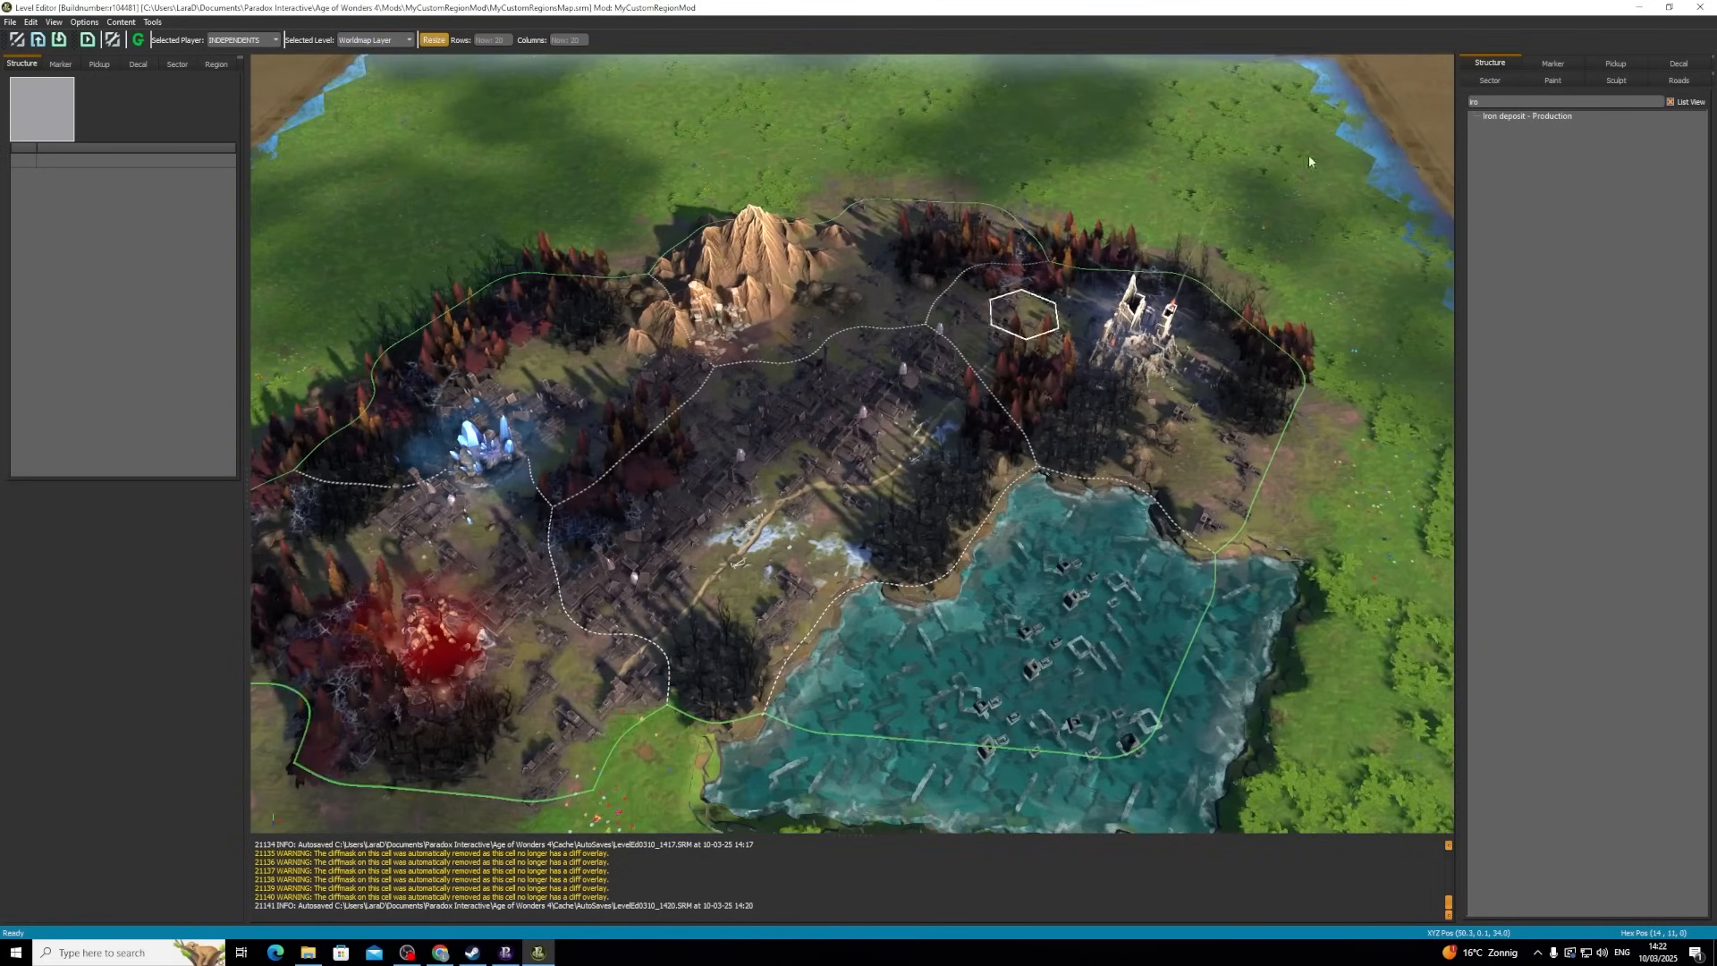
- List the available pickups and place a Chest - Equipment Pickup beside the road in the central sector
{"action": "left_click", "coordinate": [1622, 64]}
{"action": "left_click", "coordinate": [1671, 102]}
{"action": "left_click", "coordinate": [1671, 101]}
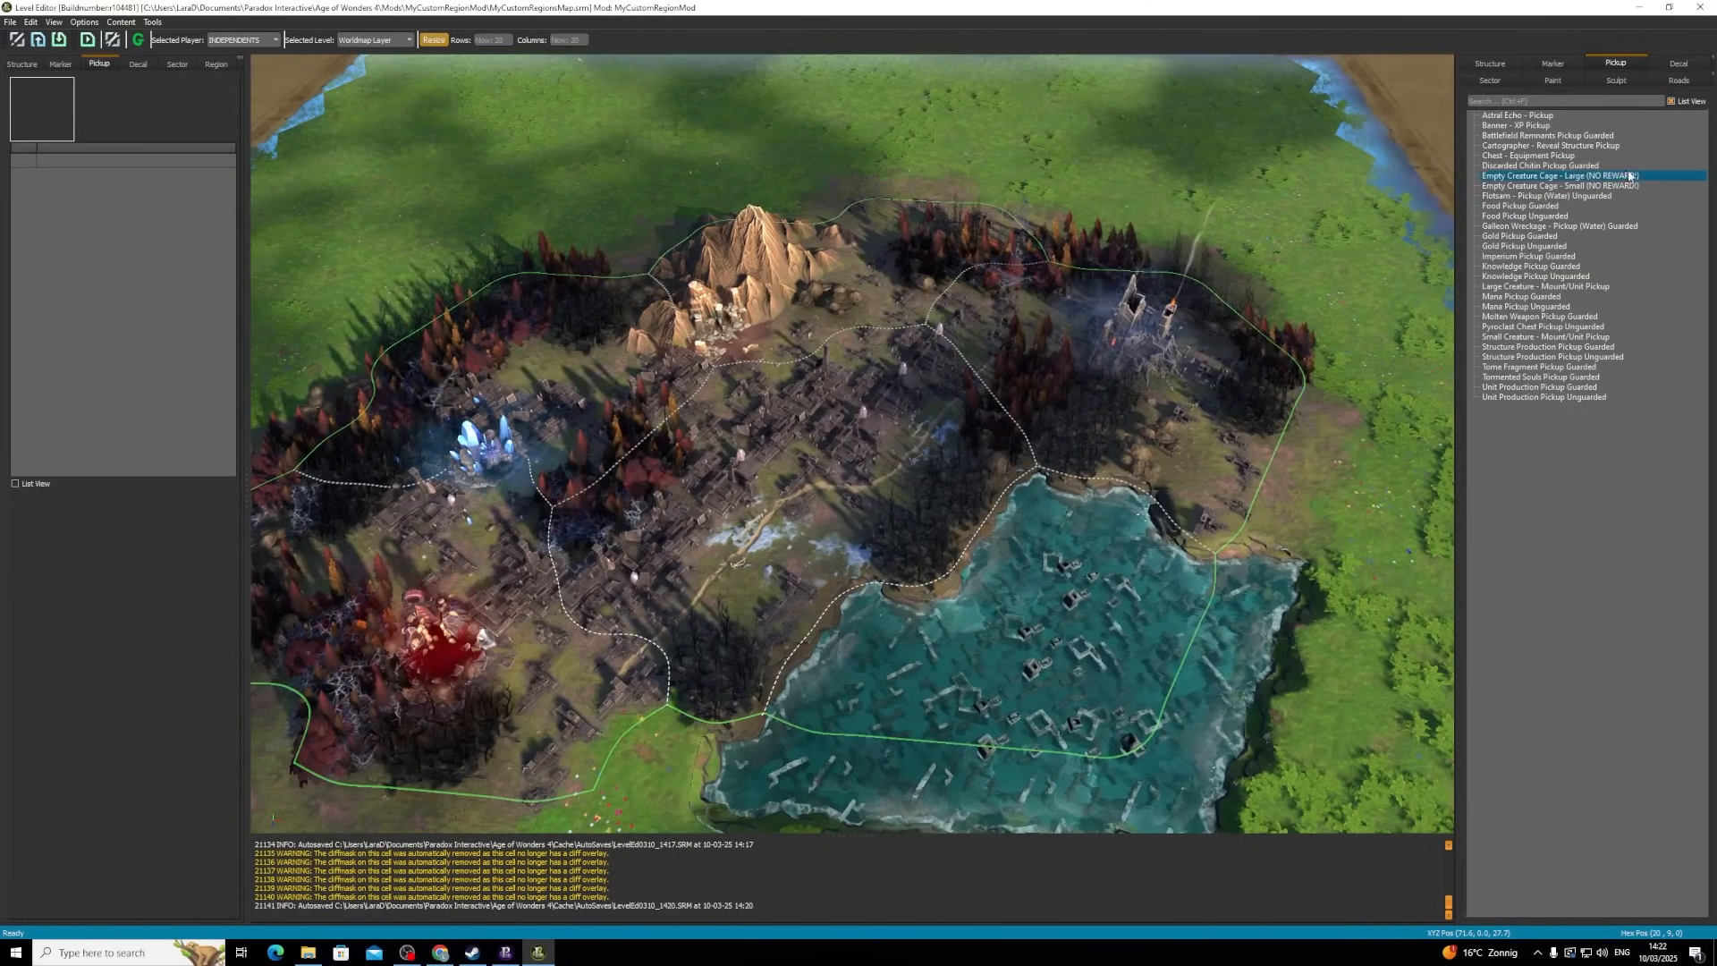
{"action": "left_click", "coordinate": [1520, 156]}
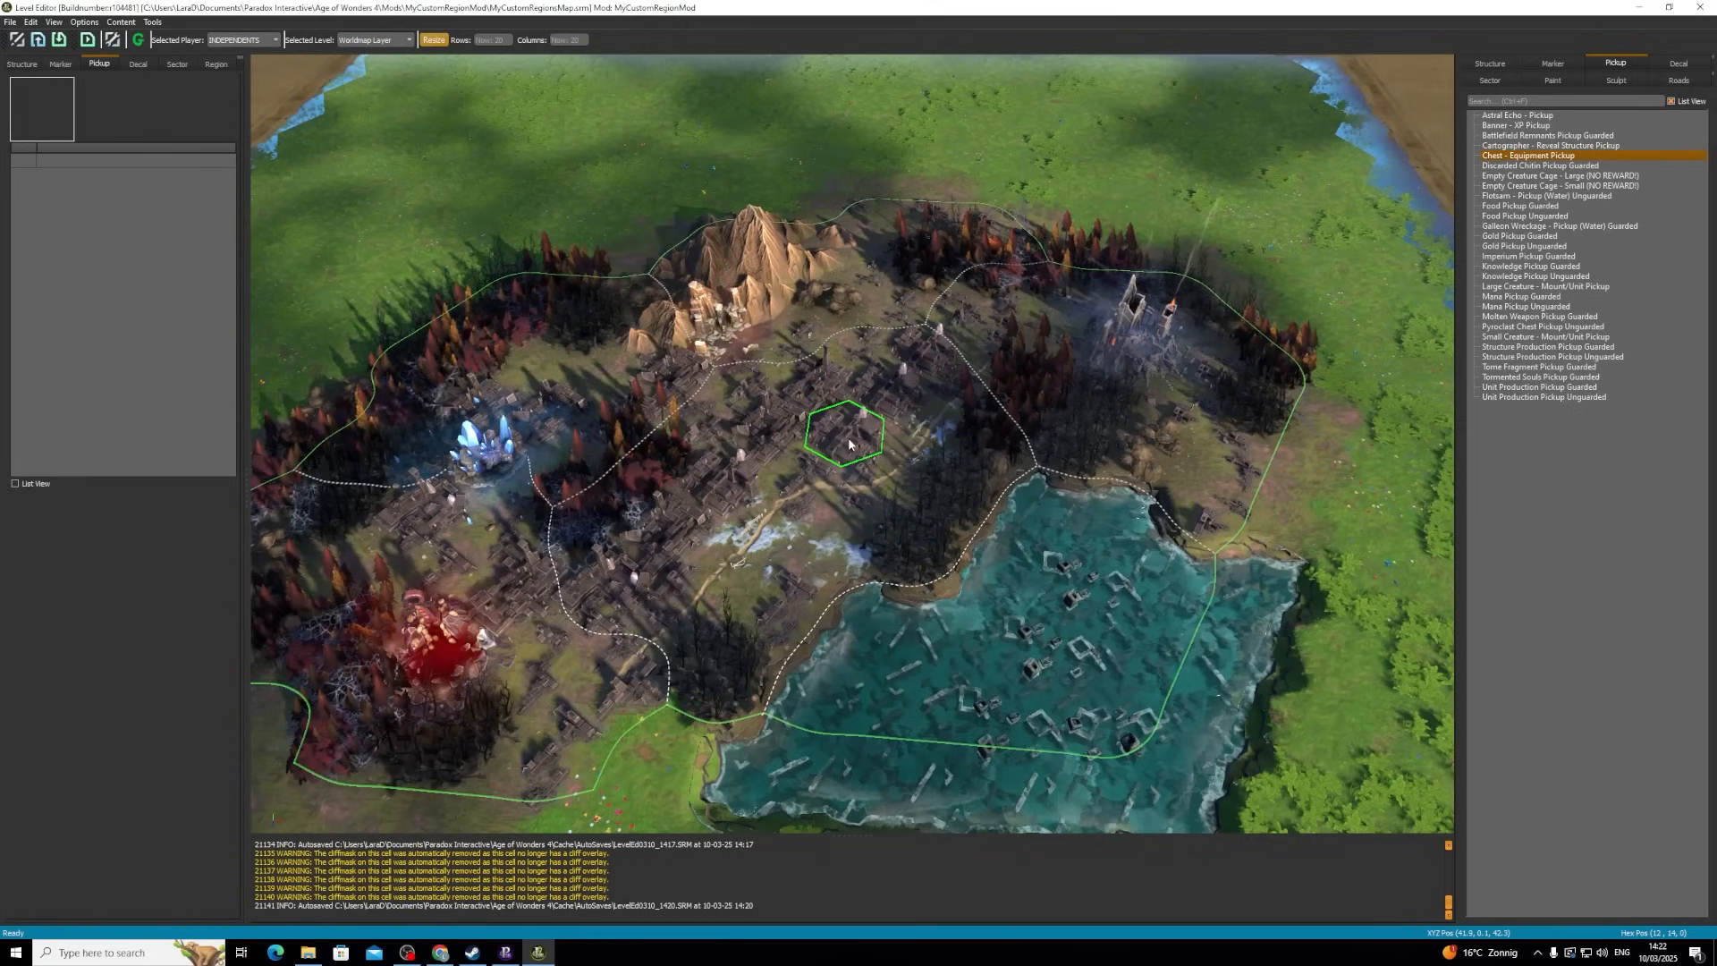
{"action": "left_click", "coordinate": [800, 472]}
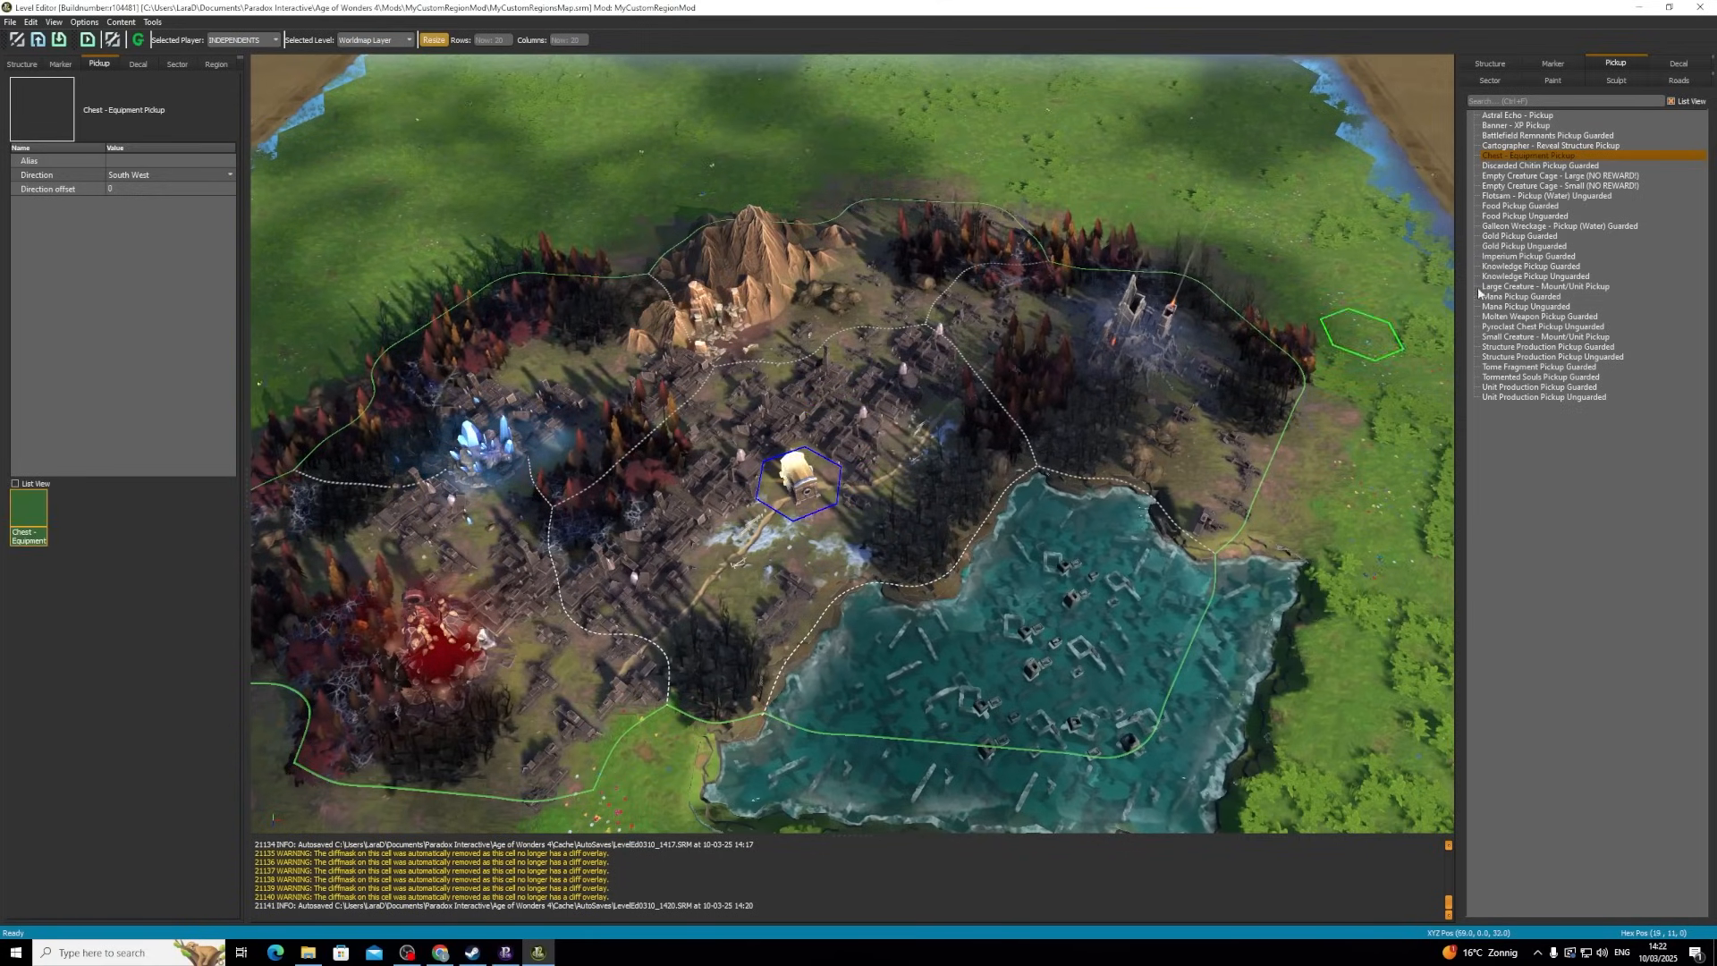
- Place a Battlefield Remnants Pickup Guarded in the eastern land sector, southeast of the castle ruins
{"action": "left_click", "coordinate": [1542, 137]}
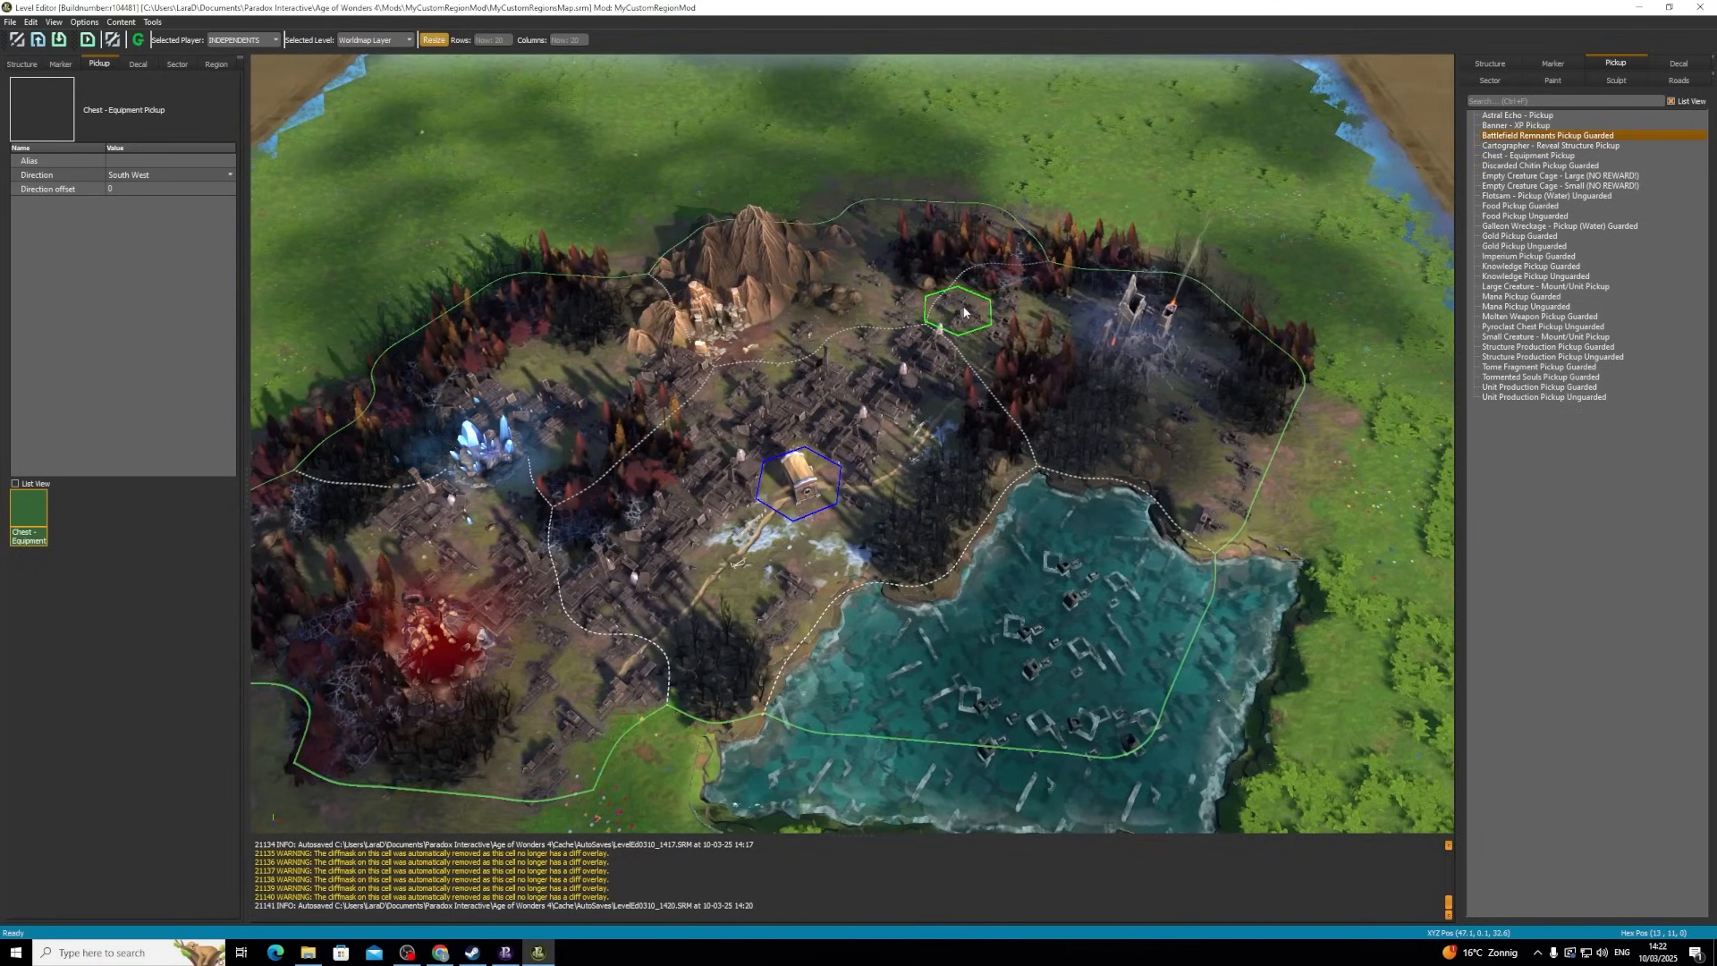
{"action": "left_click", "coordinate": [1216, 443]}
{"action": "left_click", "coordinate": [1214, 447]}
{"action": "right_click", "coordinate": [1287, 275]}
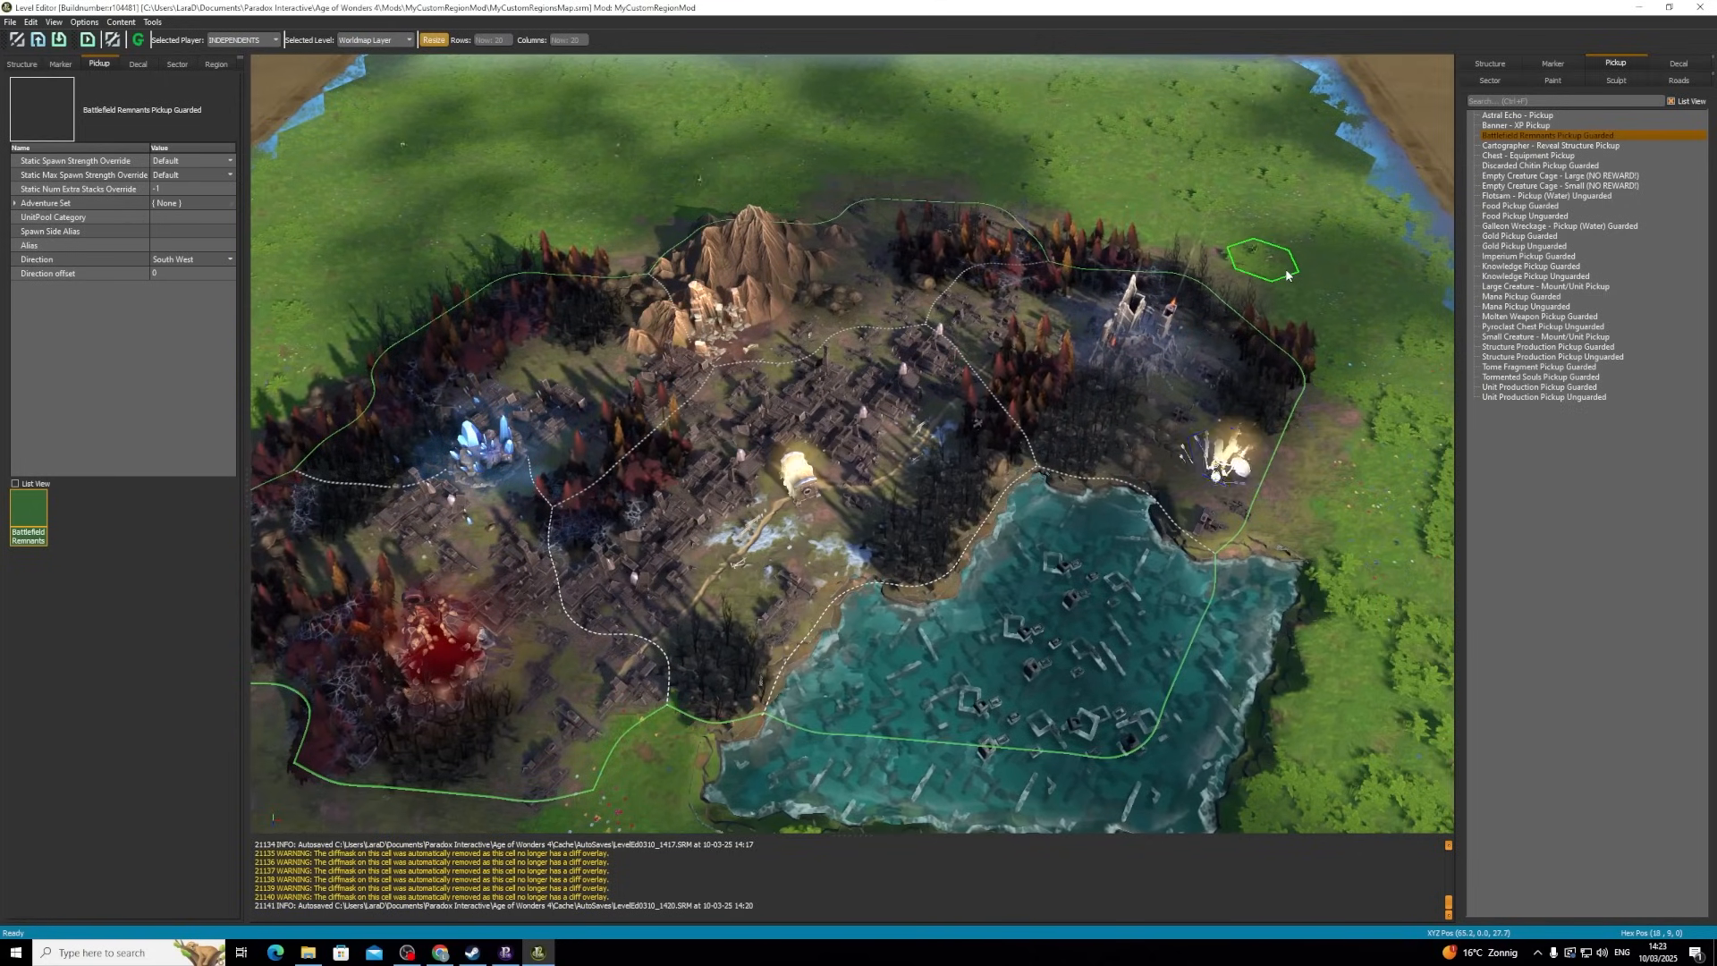
- Search the markers for "pil" and place Pillar_01, Pillar_04 and Pillar_02 markers around the northeastern forest and castle ruins
{"action": "left_click", "coordinate": [1553, 63]}
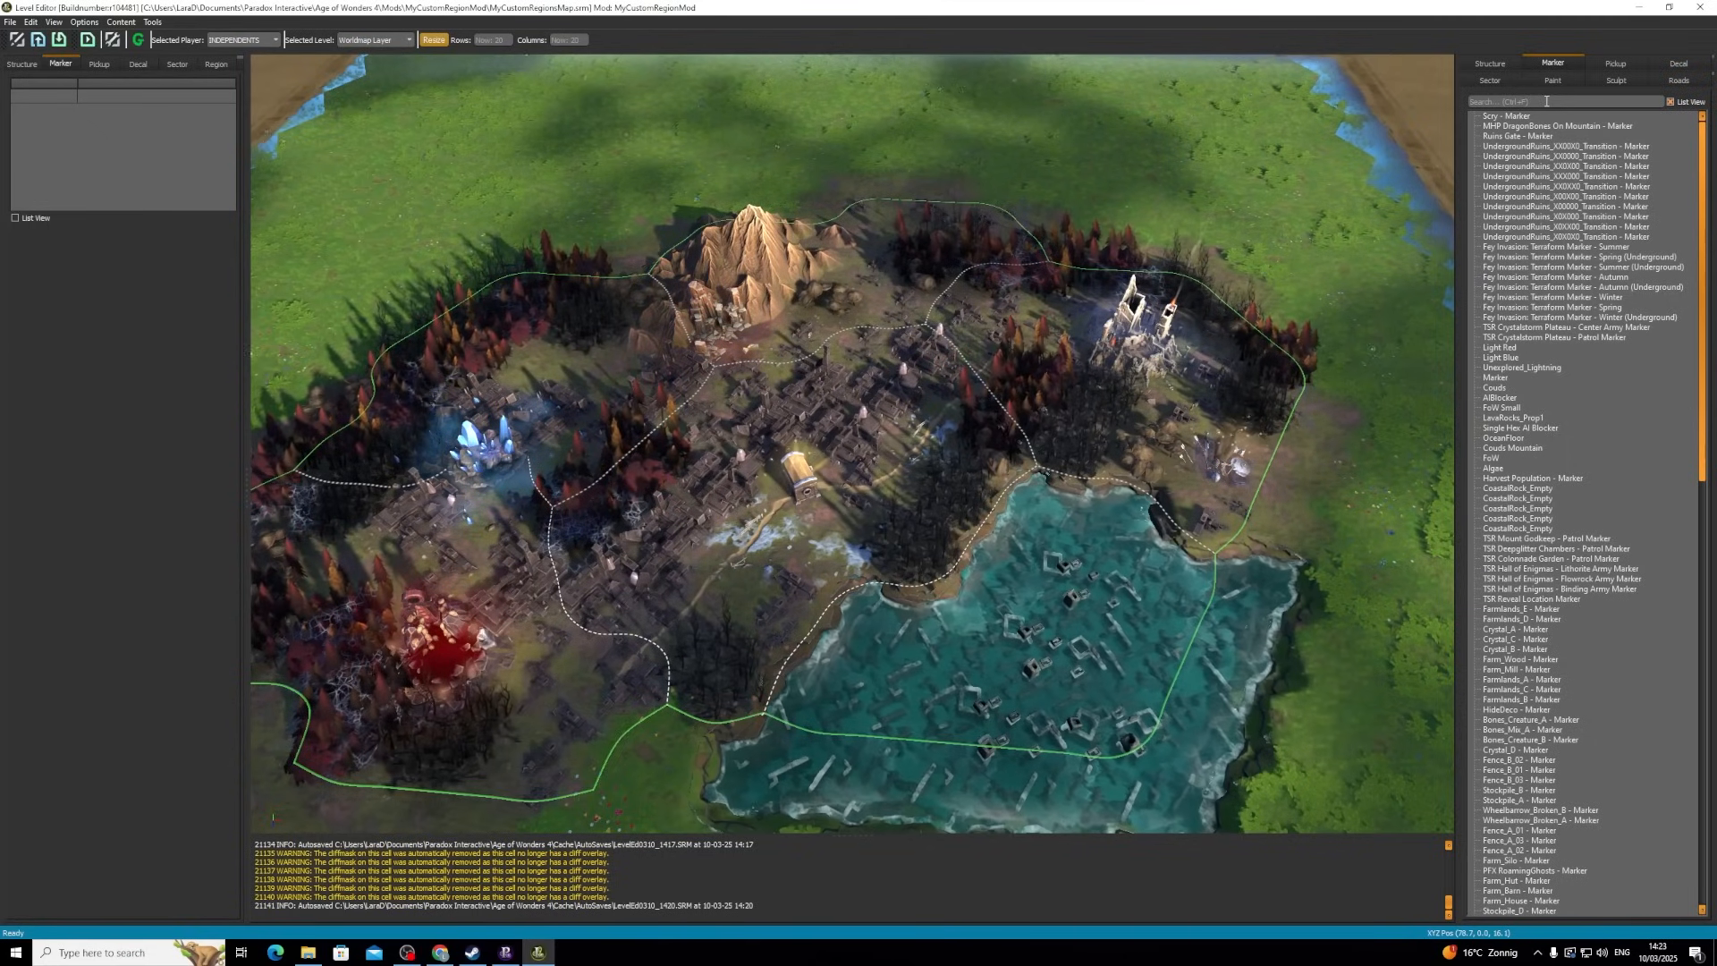
{"action": "type", "text": "pil"}
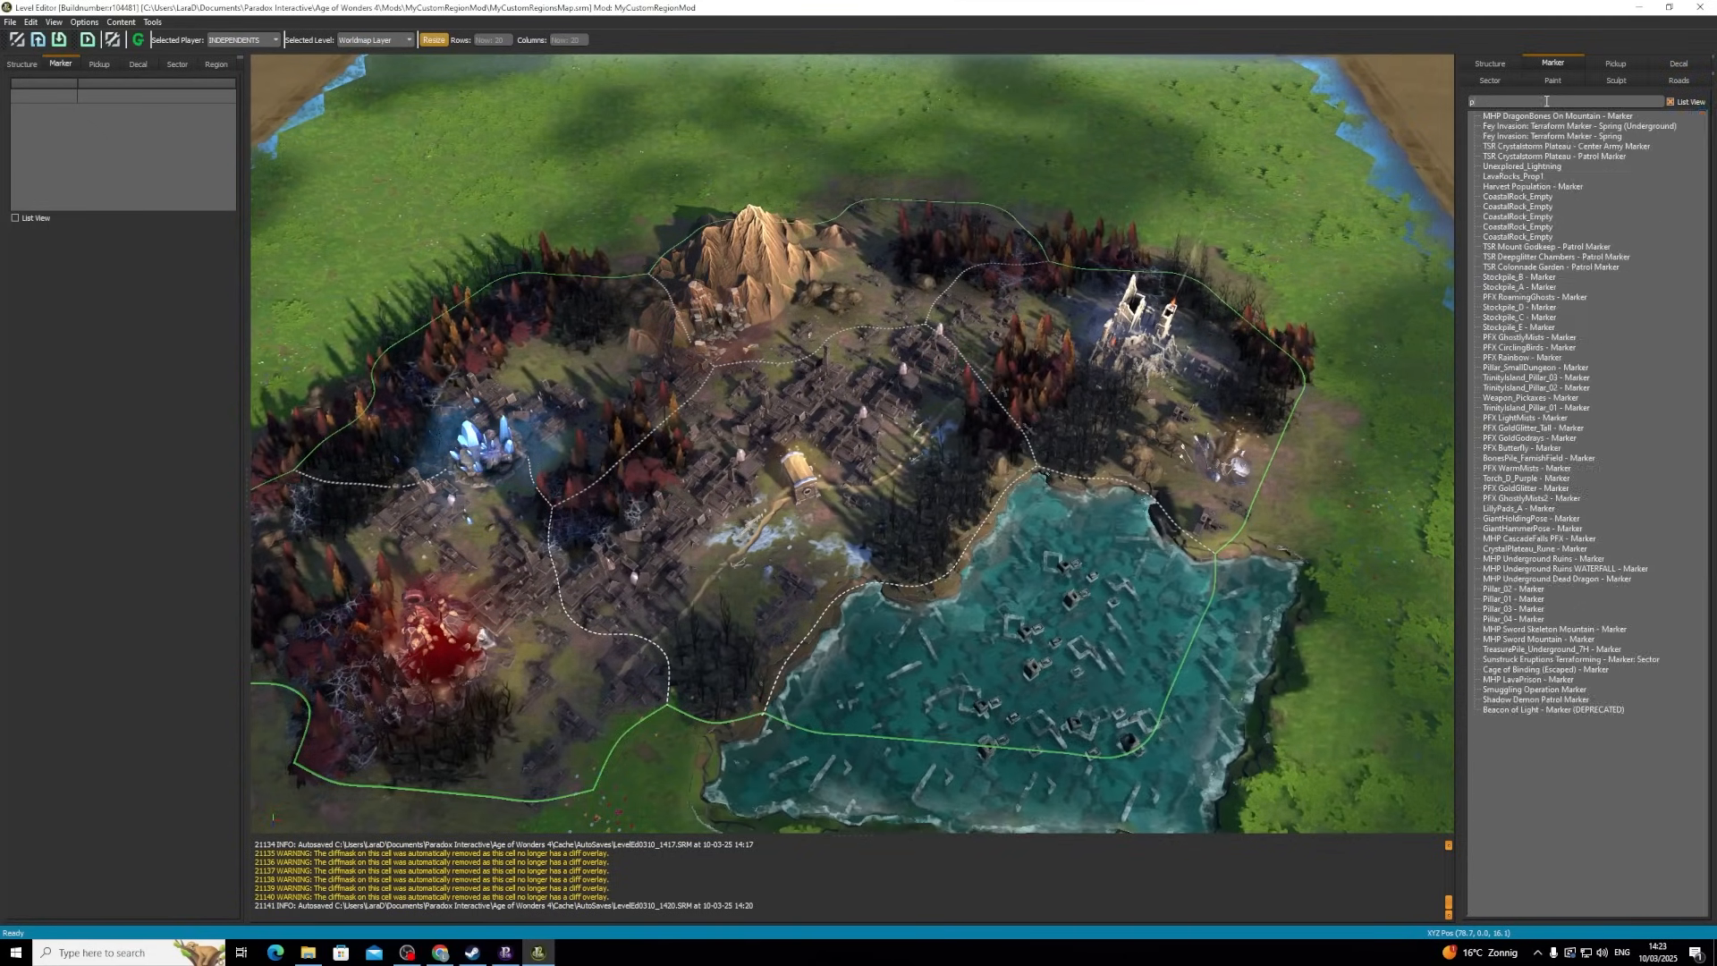
{"action": "left_click", "coordinate": [1532, 227]}
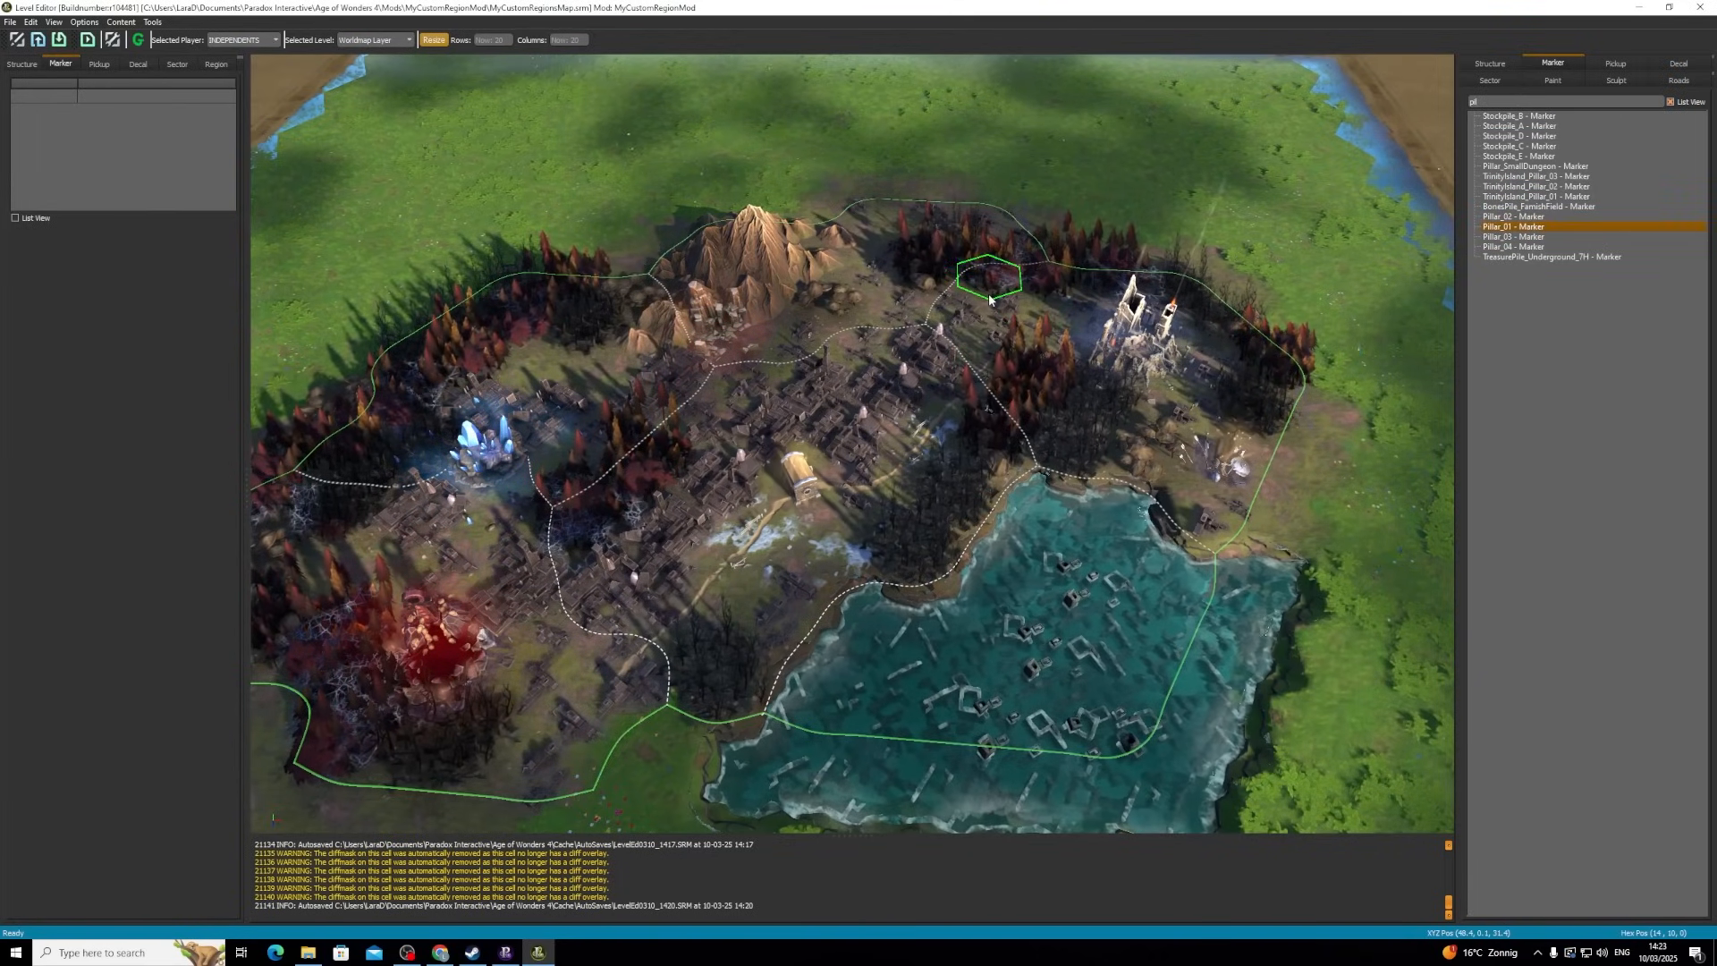
{"action": "left_click", "coordinate": [990, 293]}
{"action": "left_click", "coordinate": [1532, 248]}
{"action": "left_click", "coordinate": [1078, 291]}
{"action": "left_click", "coordinate": [1575, 217]}
{"action": "left_click", "coordinate": [1234, 381]}
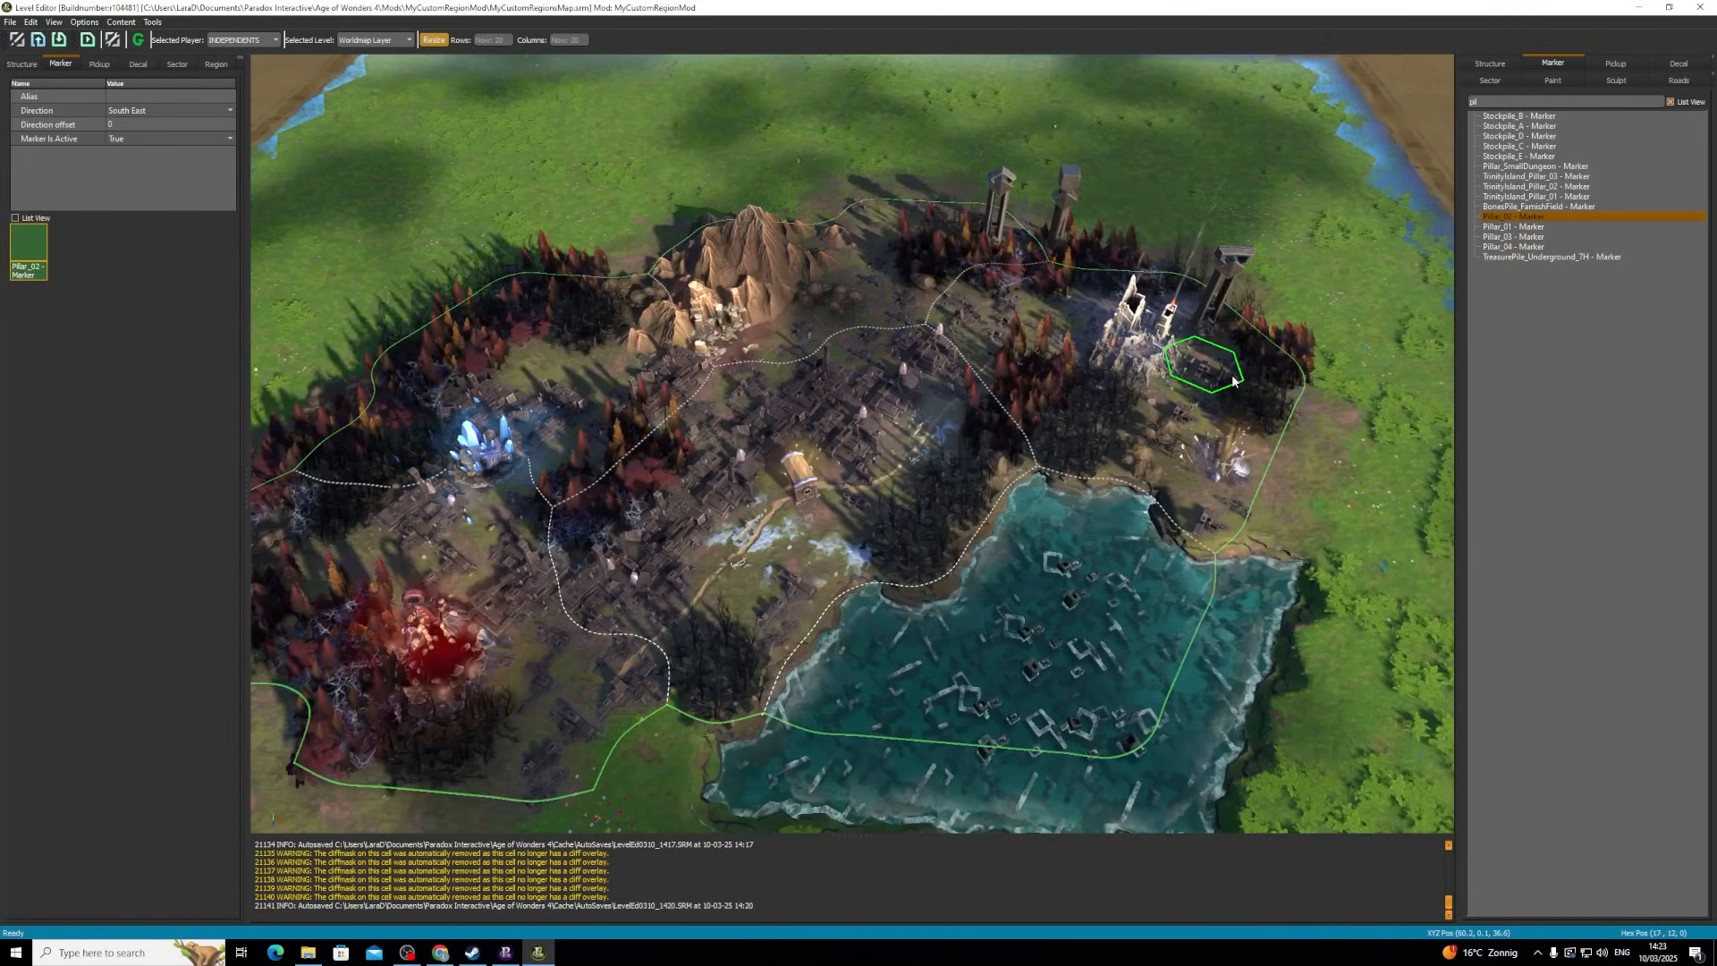
{"action": "key", "text": "Escape"}
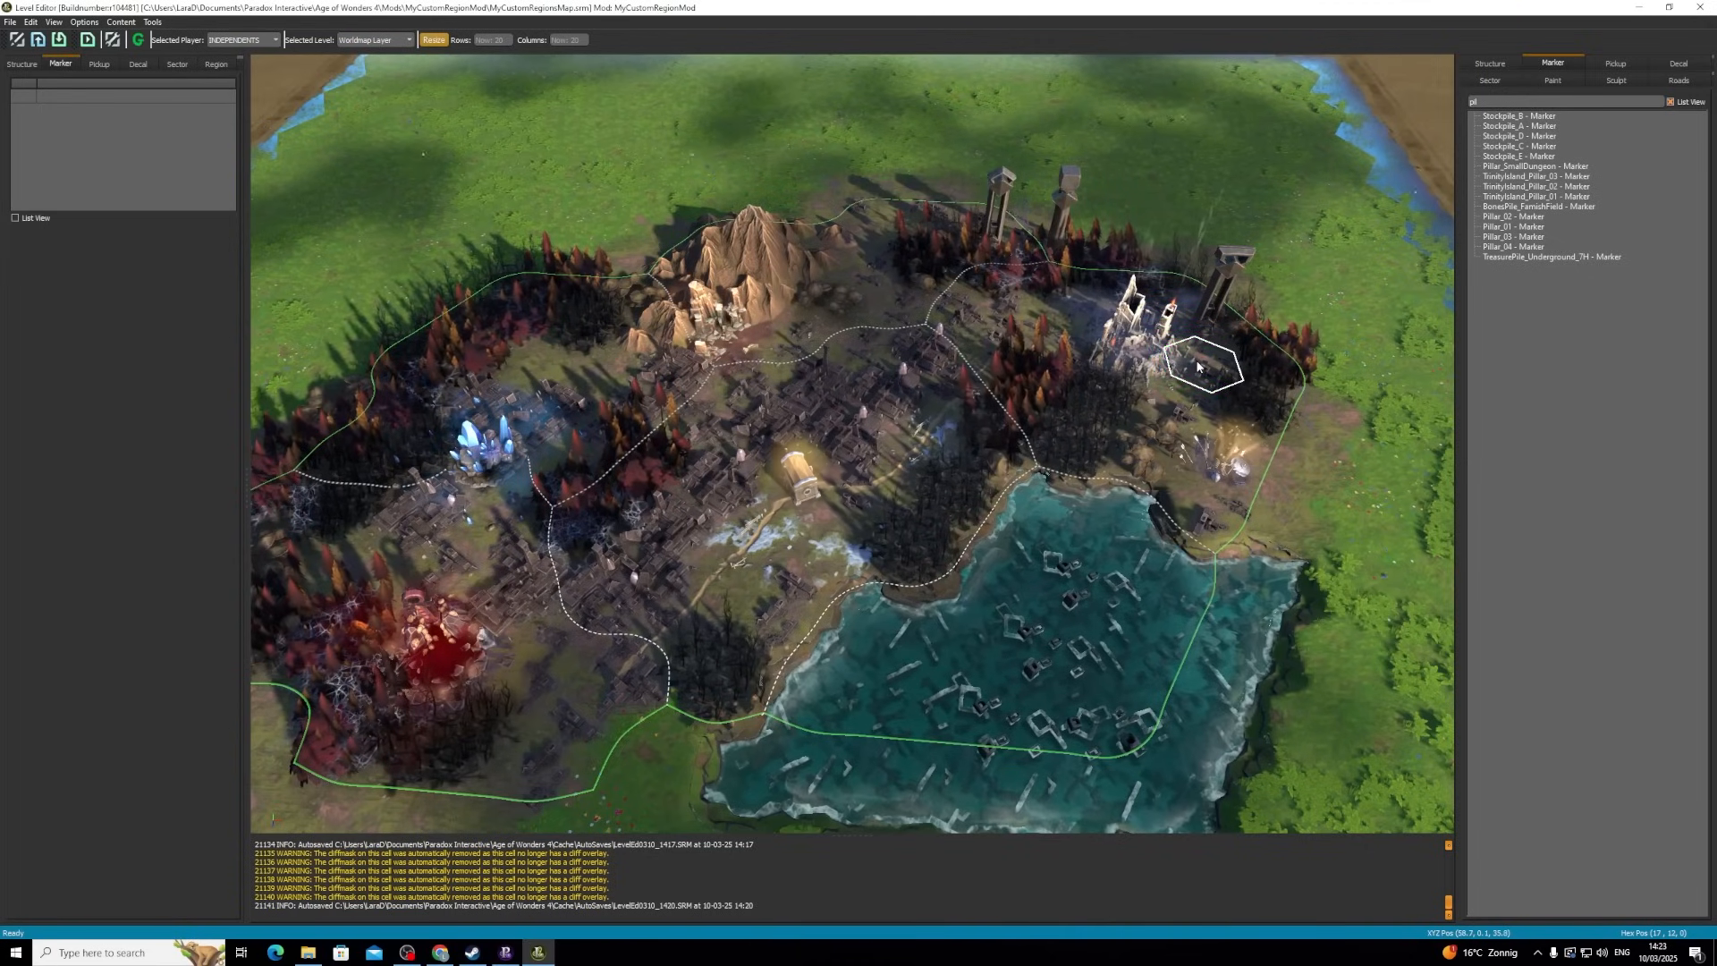
- Set the direction of the Pillar_02 marker beside the castle ruins to South West
{"action": "left_click", "coordinate": [1198, 367]}
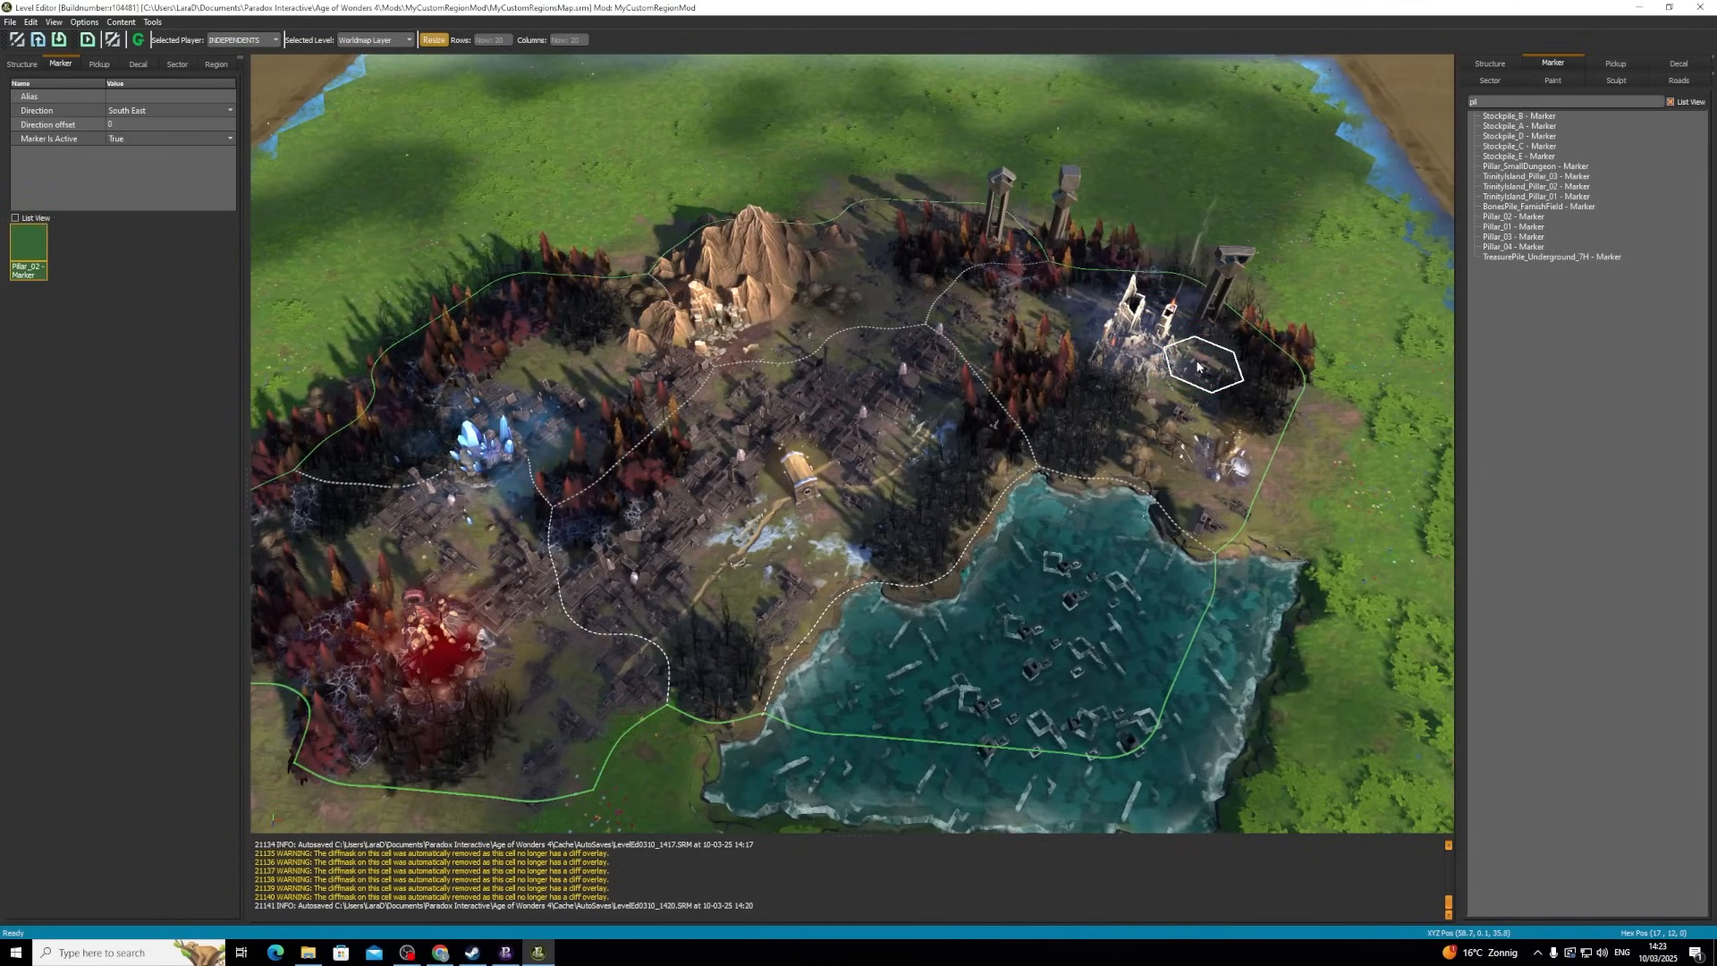
{"action": "left_click", "coordinate": [142, 110]}
{"action": "left_click", "coordinate": [147, 152]}
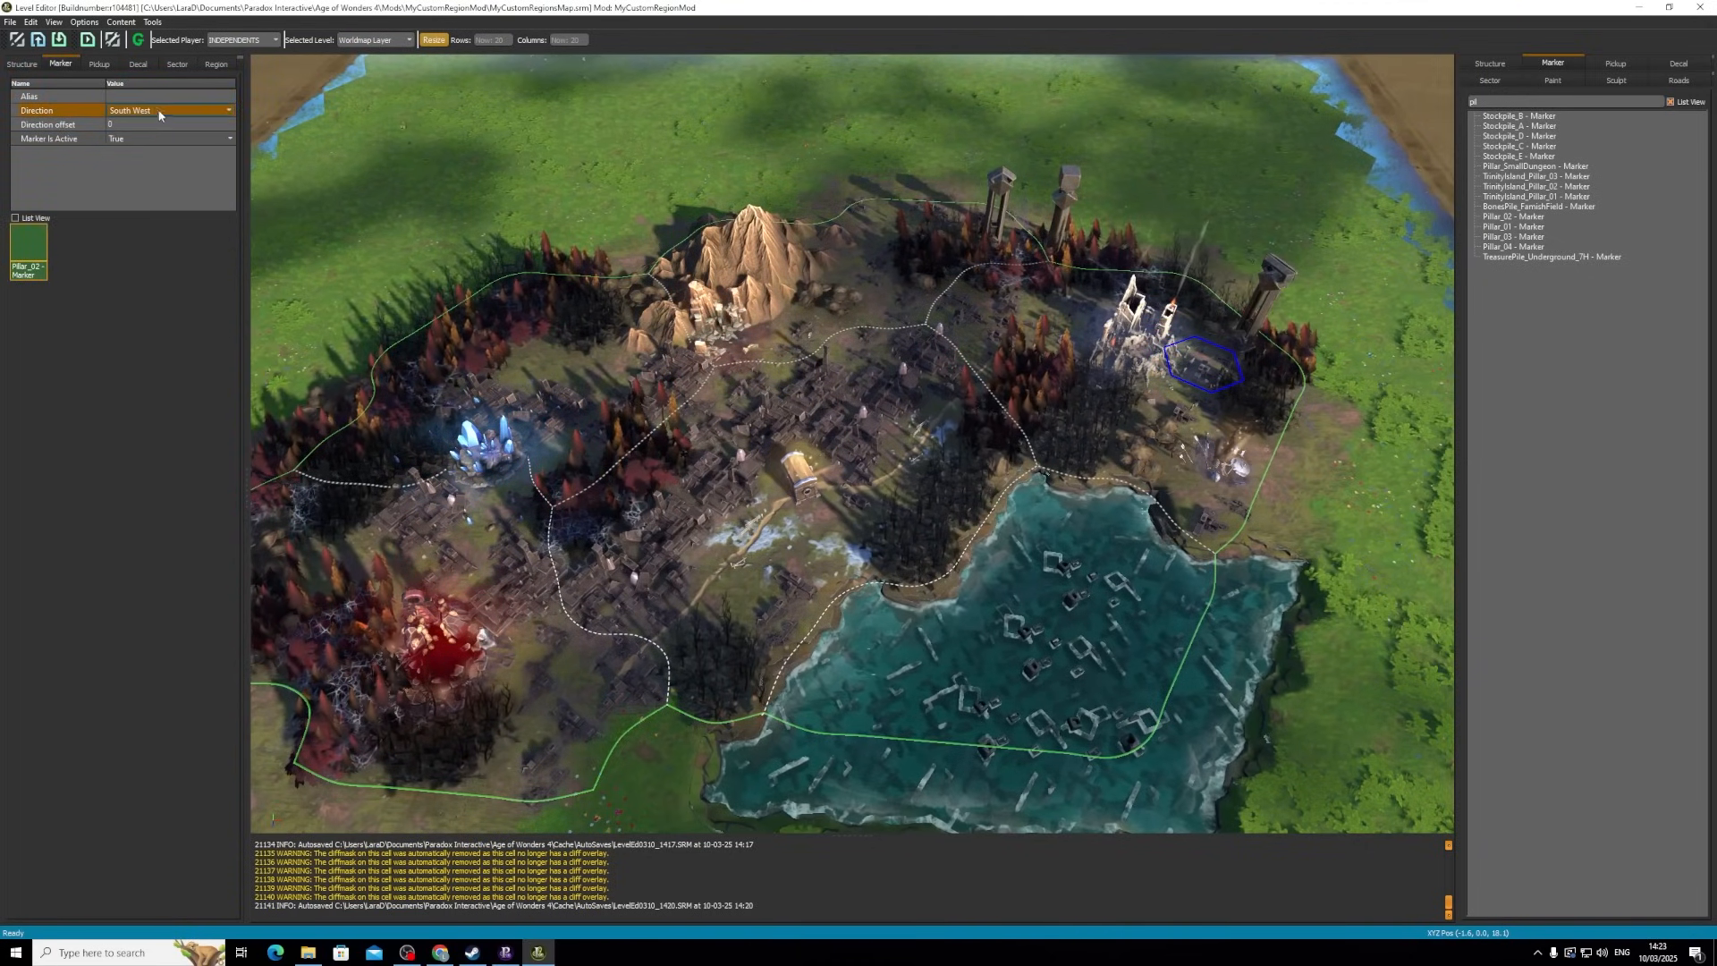
{"action": "left_click", "coordinate": [1215, 377]}
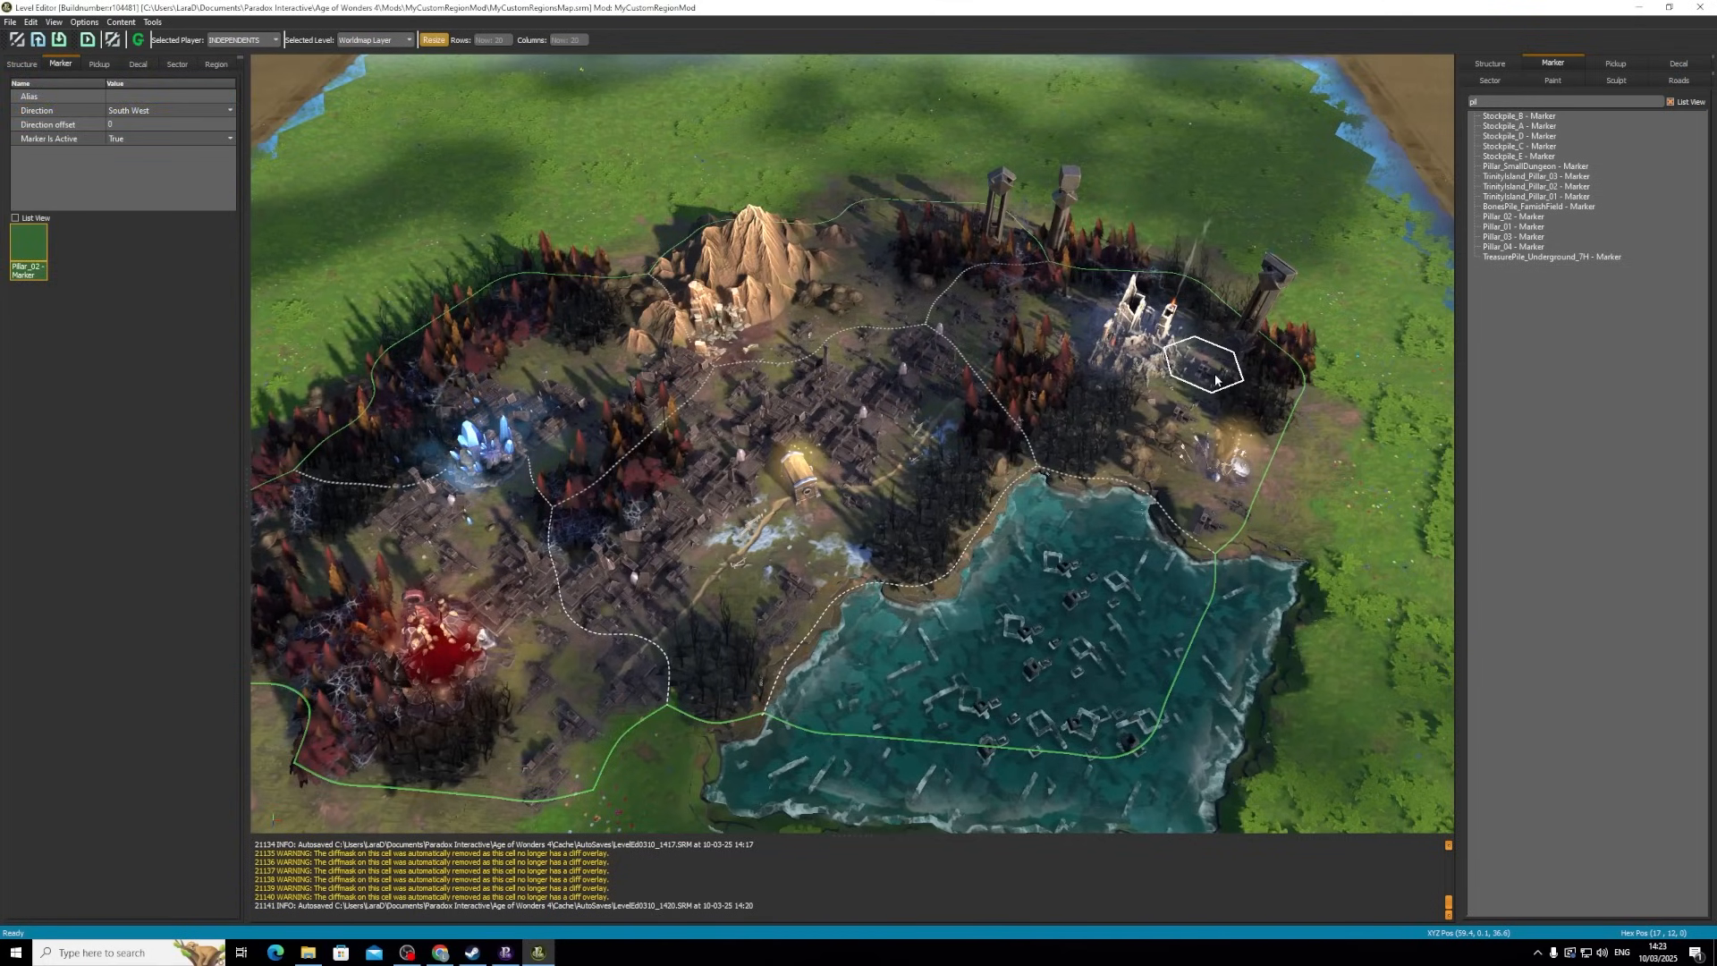
{"action": "left_click", "coordinate": [1215, 380]}
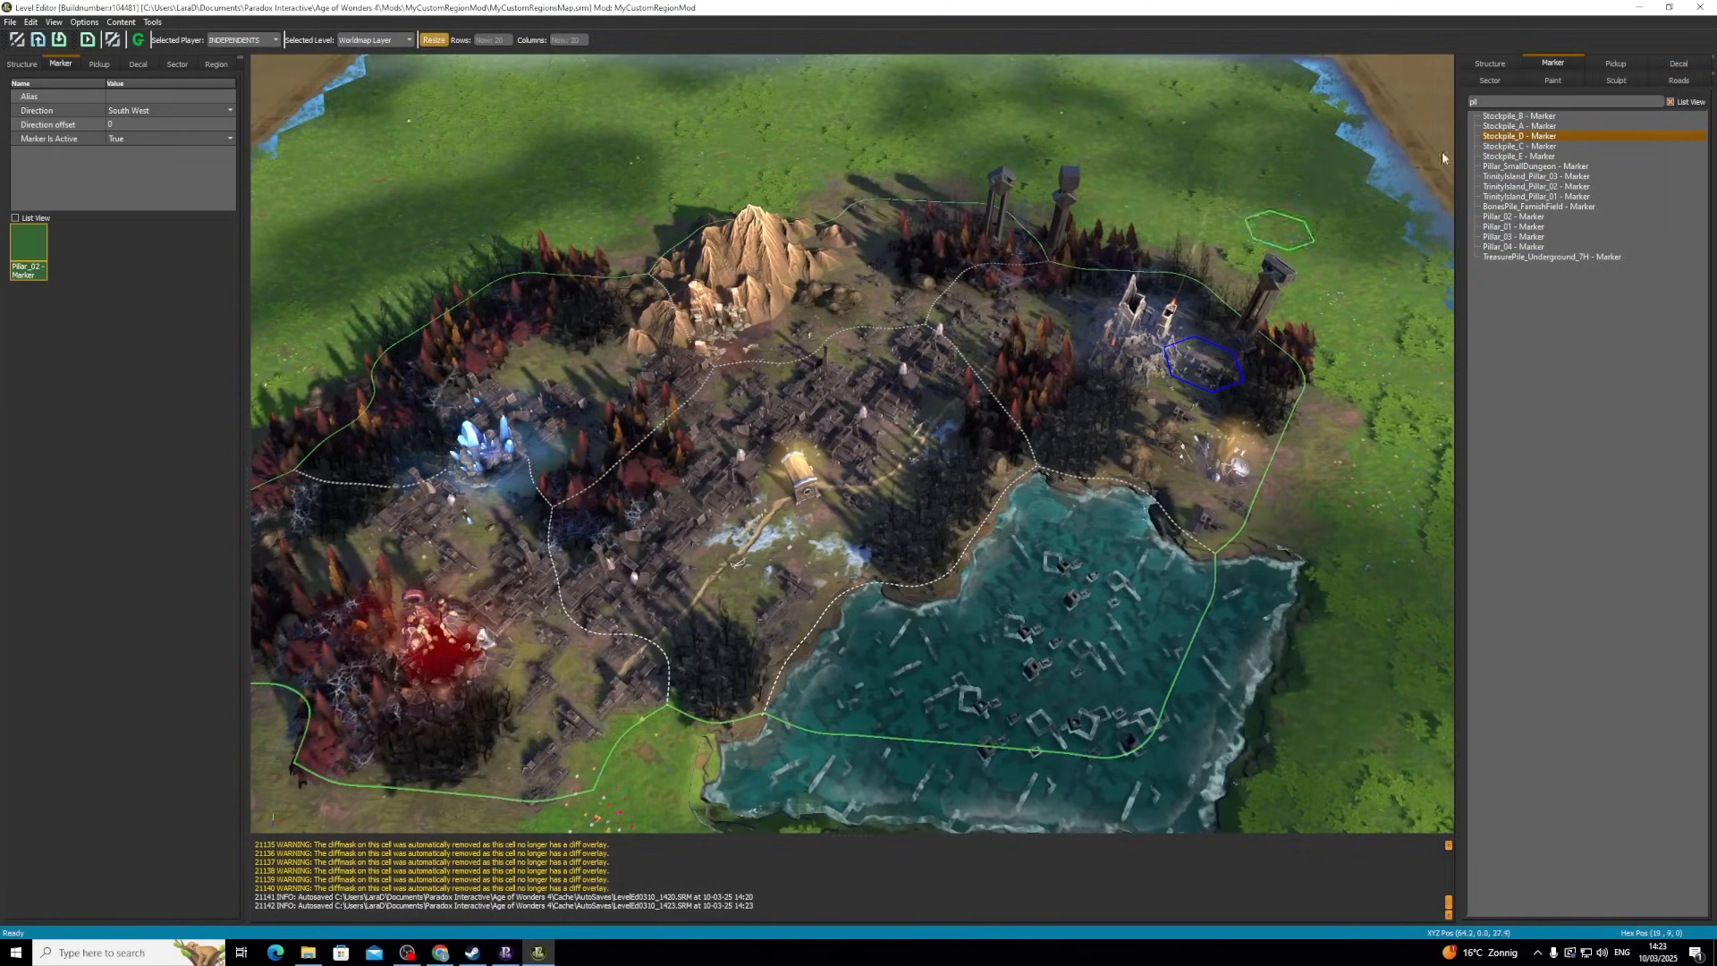
- Place a Pillar_04 marker on the hex just southeast of the mountain
{"action": "left_click", "coordinate": [1513, 246]}
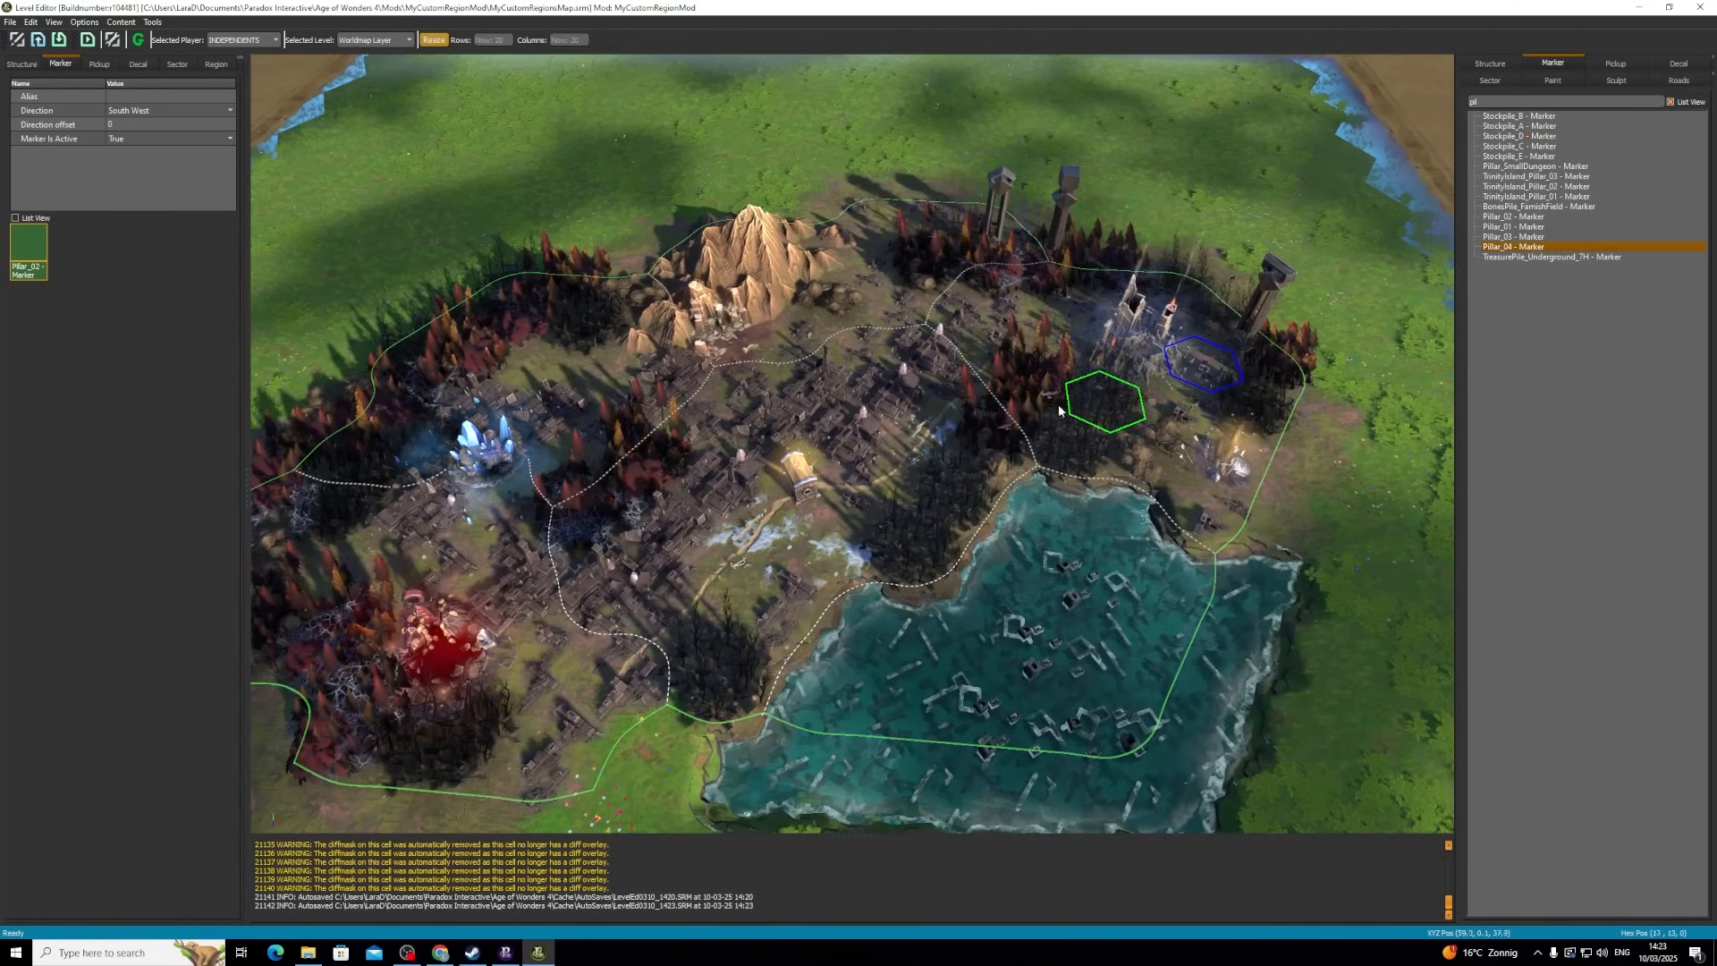
{"action": "left_click", "coordinate": [795, 341]}
{"action": "right_click", "coordinate": [795, 339]}
{"action": "left_click", "coordinate": [795, 339]}
{"action": "right_click_drag", "start_coordinate": [796, 339], "coordinate": [822, 375]}
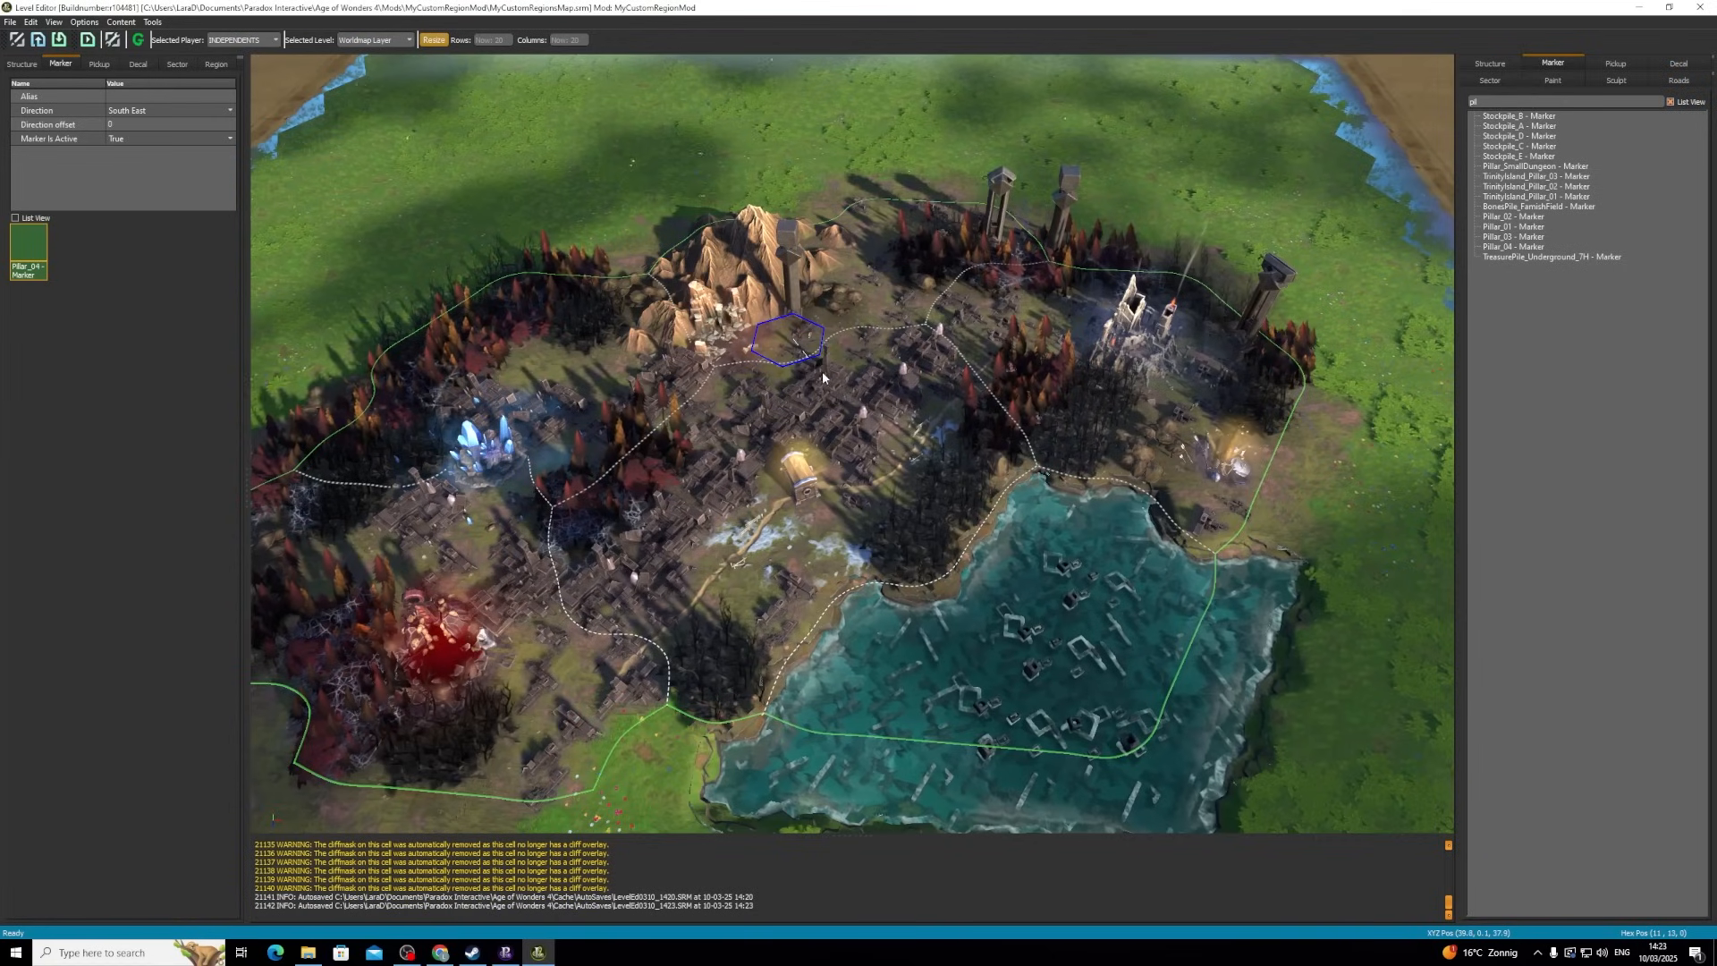
- Try a Pillar_01 marker on the northern hex of the water sector and delete it
{"action": "left_click", "coordinate": [1536, 218]}
{"action": "left_click", "coordinate": [1538, 228]}
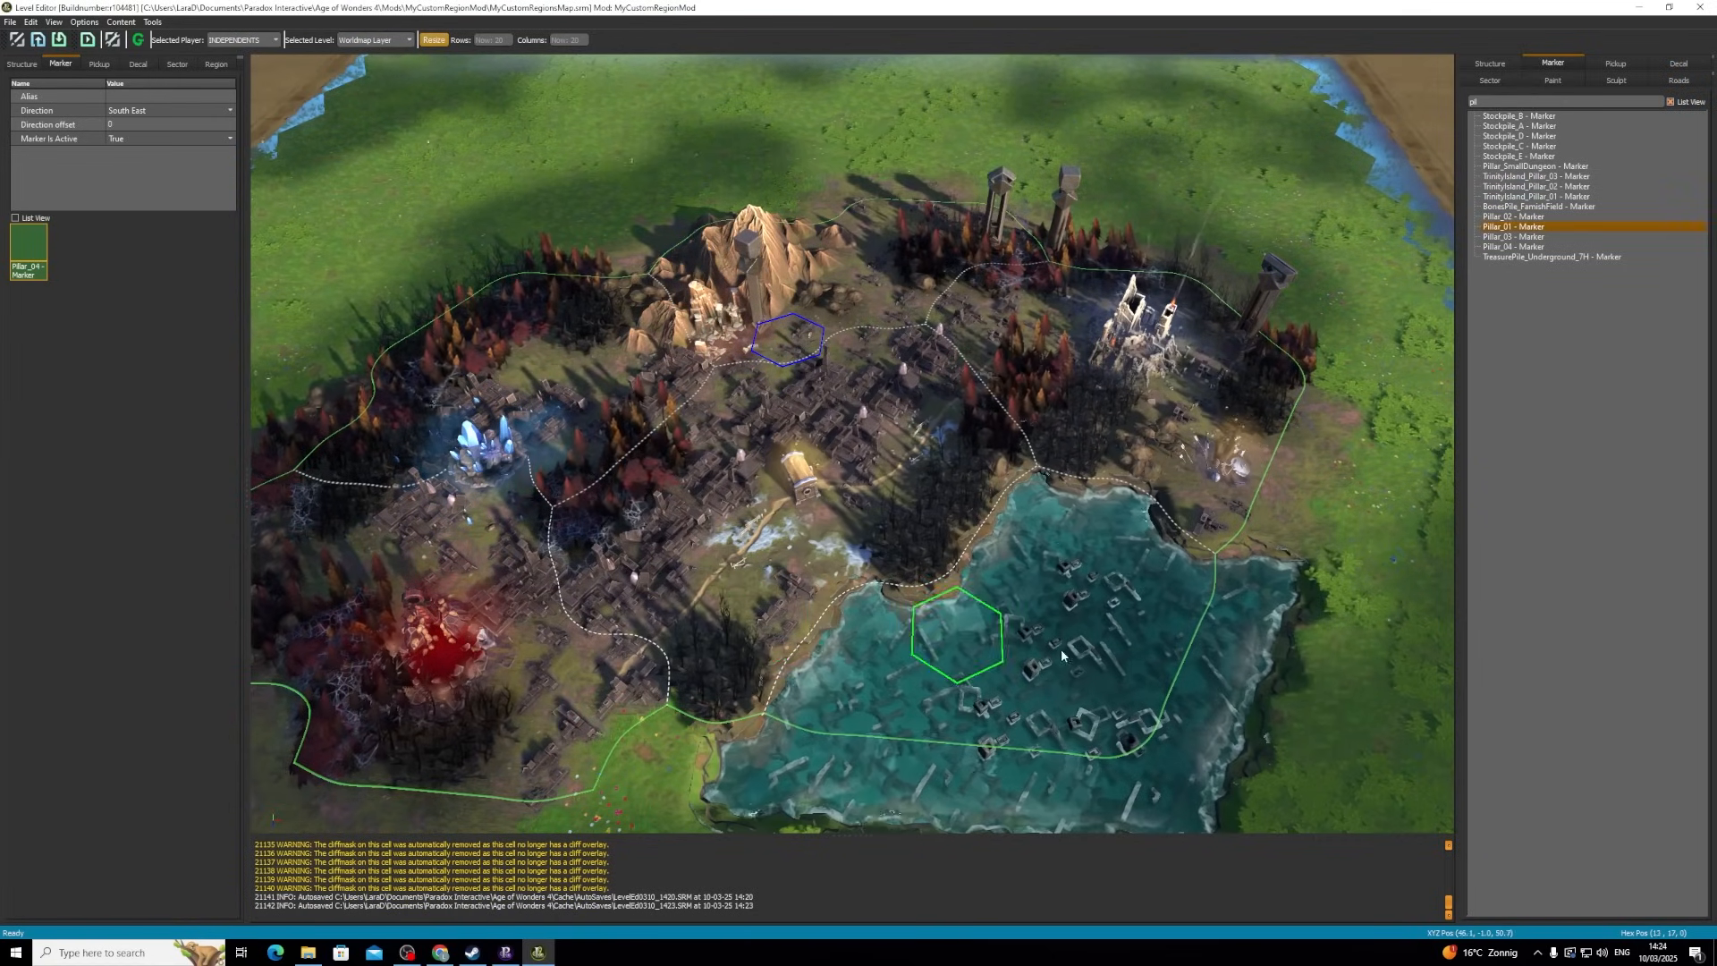
{"action": "left_click", "coordinate": [1078, 562]}
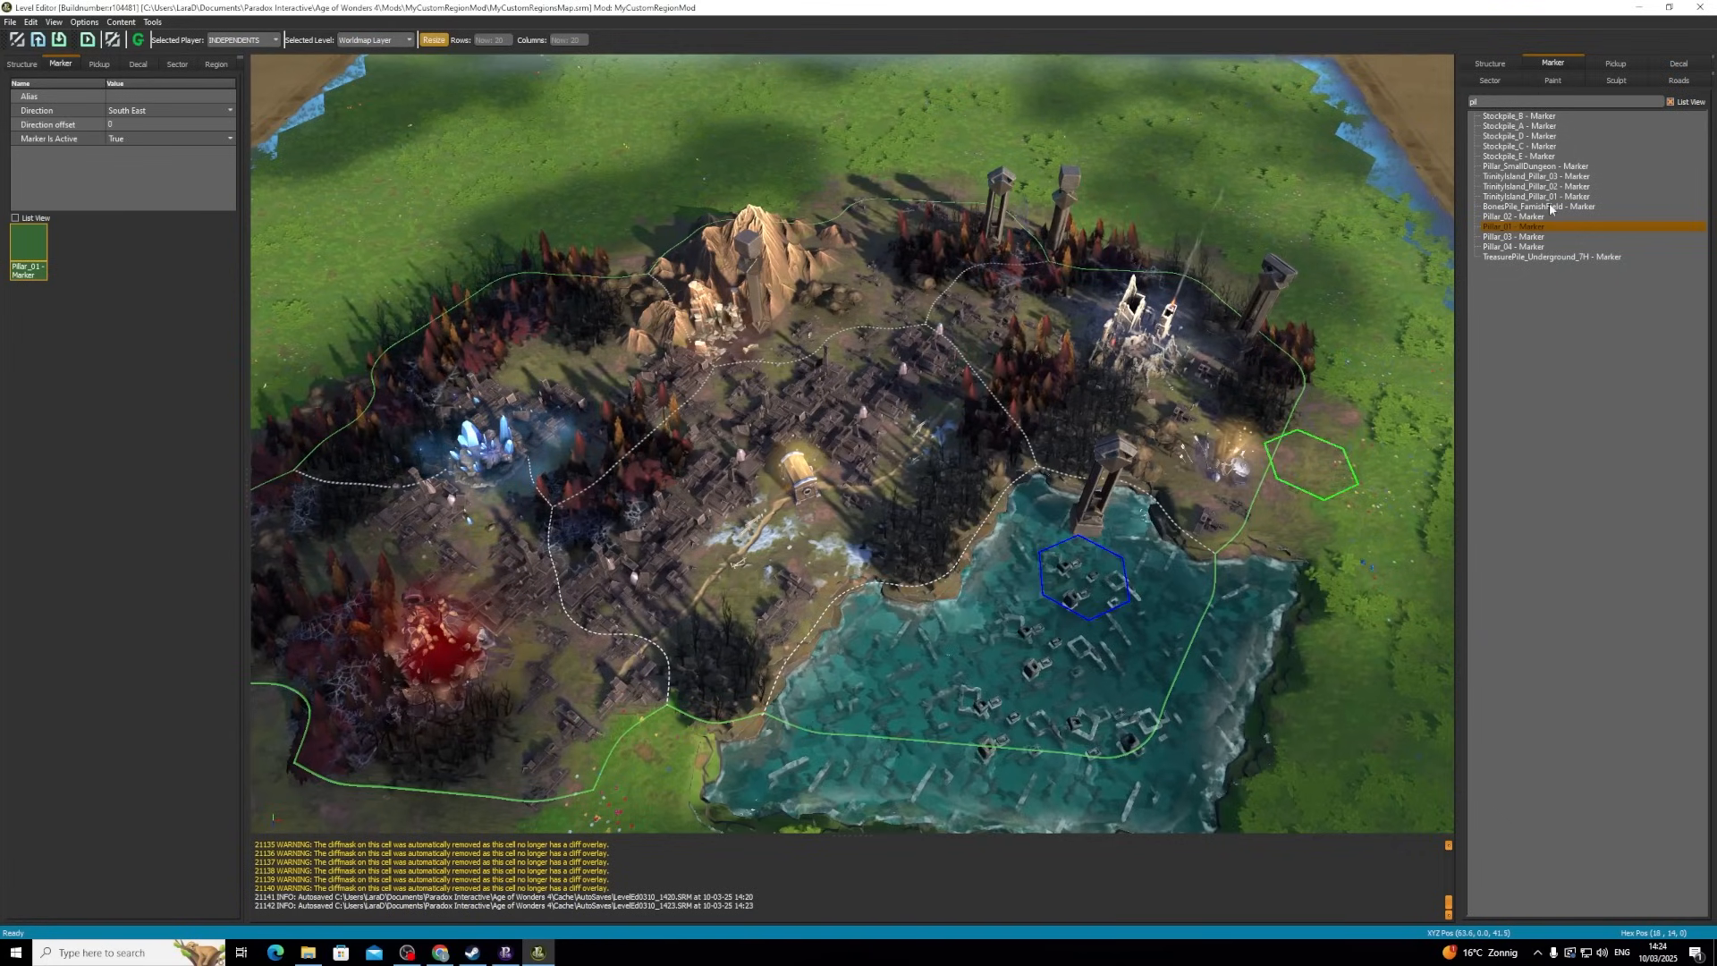
{"action": "left_click", "coordinate": [1521, 247]}
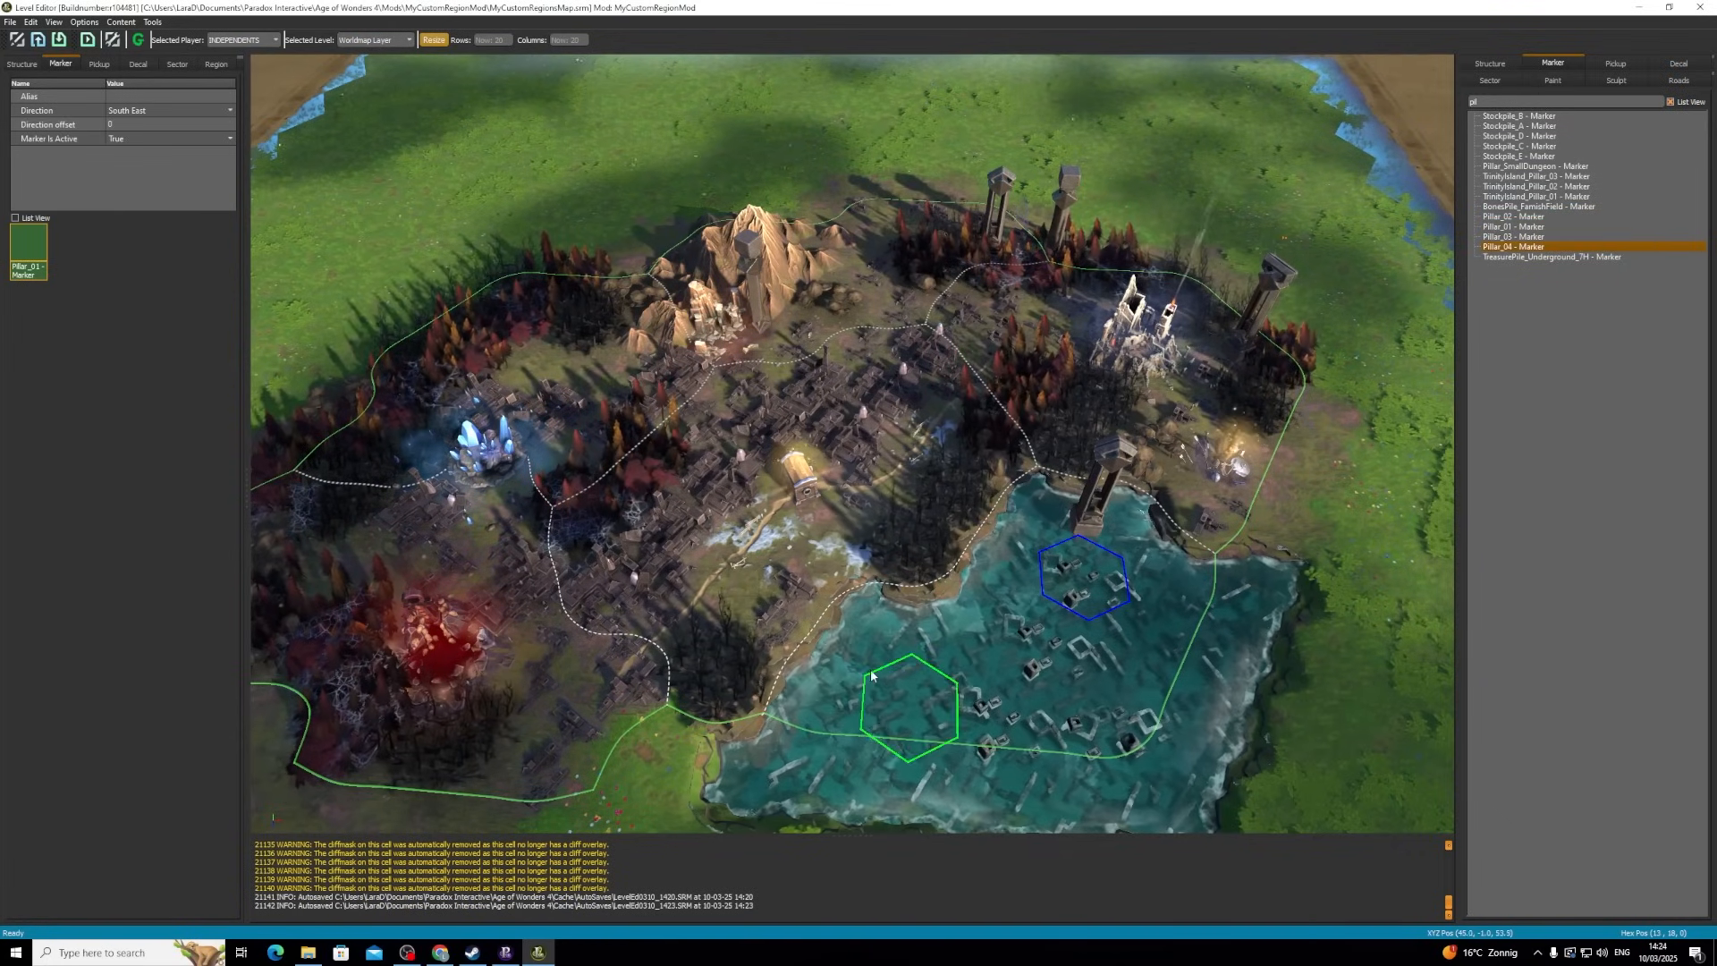
{"action": "left_click", "coordinate": [1080, 563]}
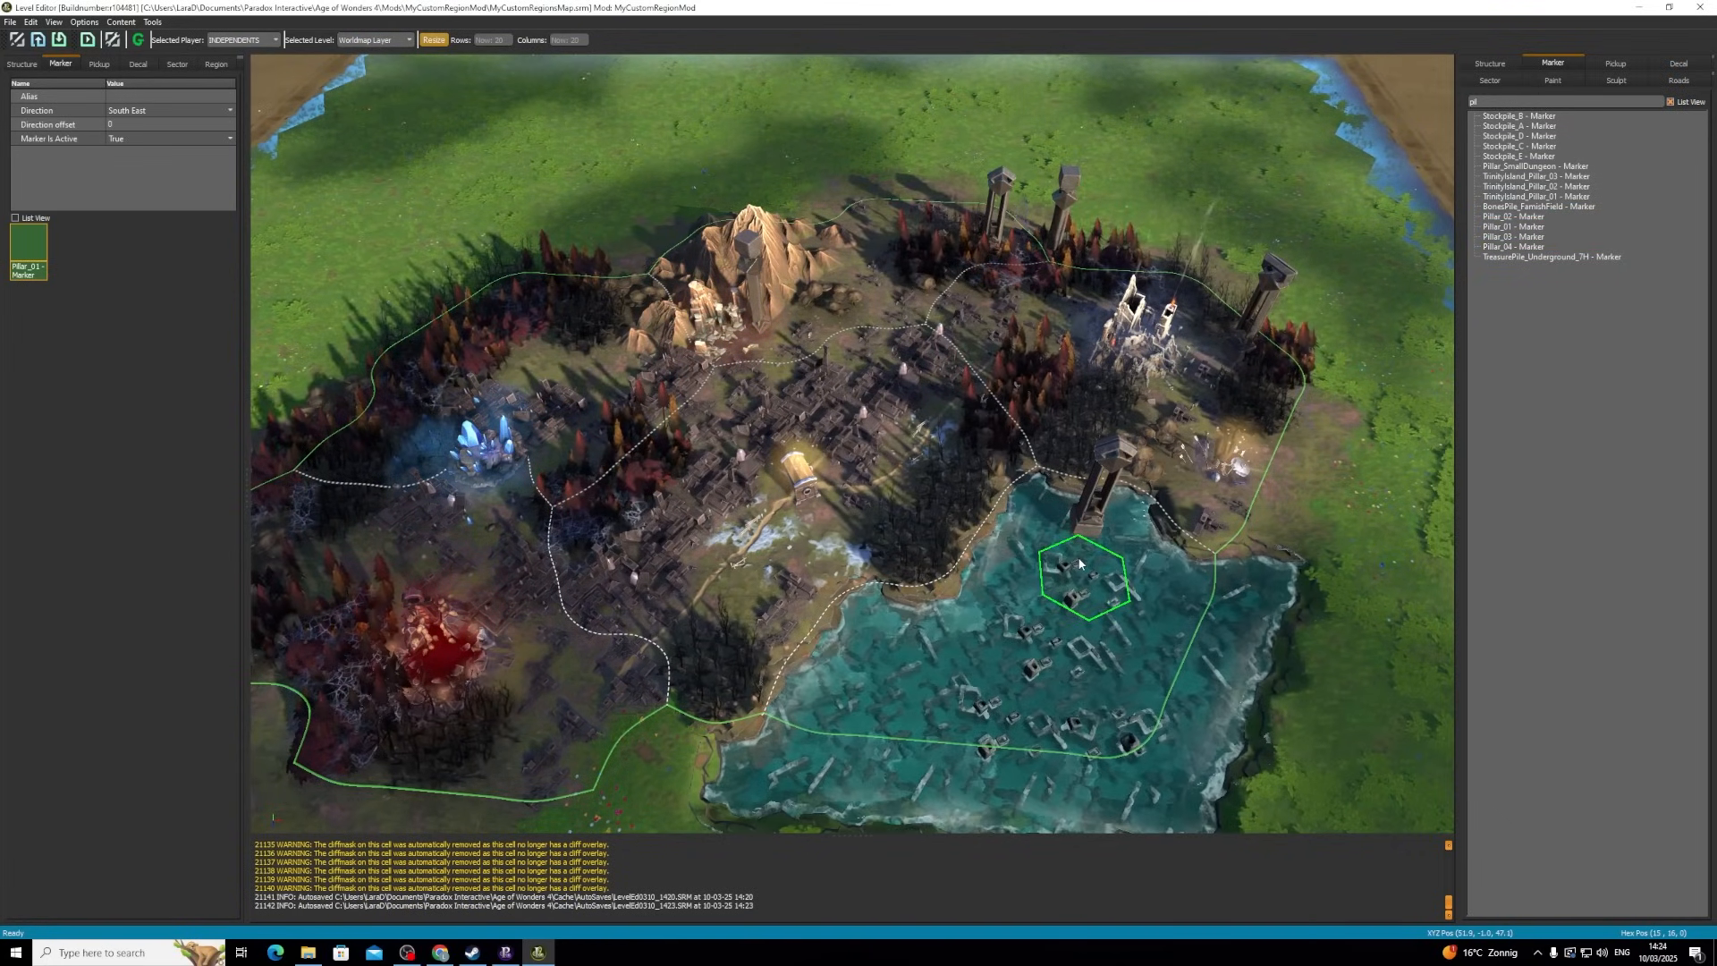
{"action": "key", "text": "Delete"}
- Search the markers for "stat" and place a GiantBrokenStatue marker on the western side of the water sector
{"action": "left_click", "coordinate": [1541, 67]}
{"action": "double_click", "coordinate": [1511, 98]}
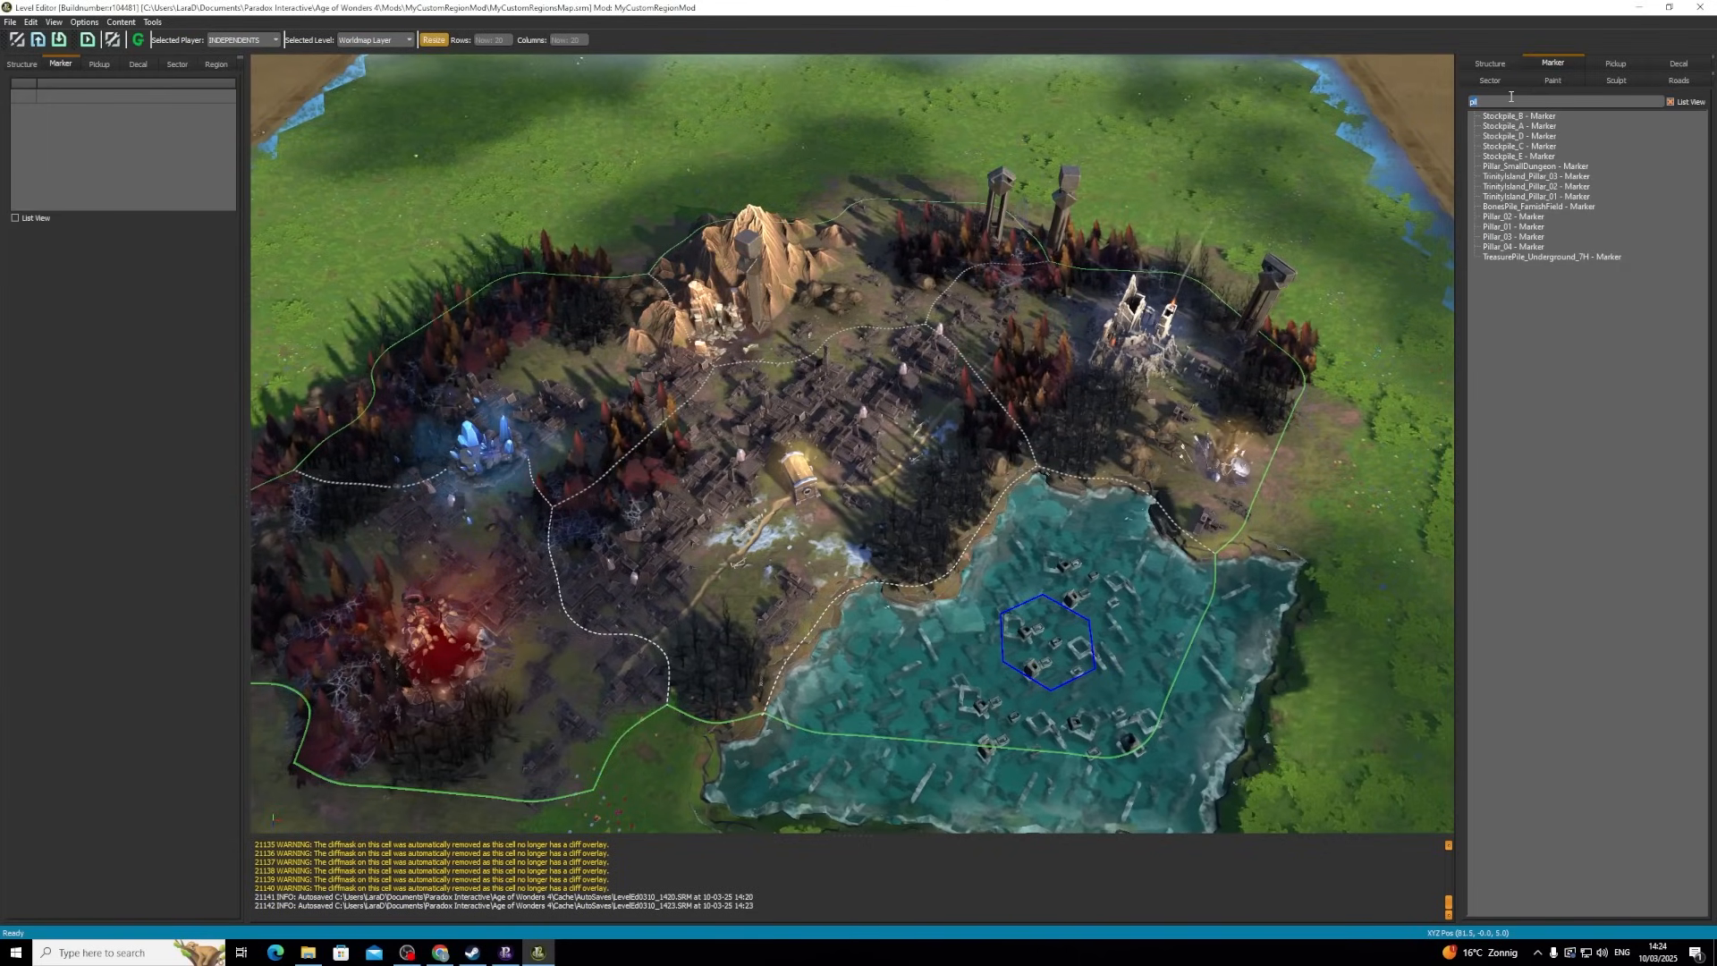
{"action": "type", "text": "stat"}
{"action": "left_click", "coordinate": [1533, 146]}
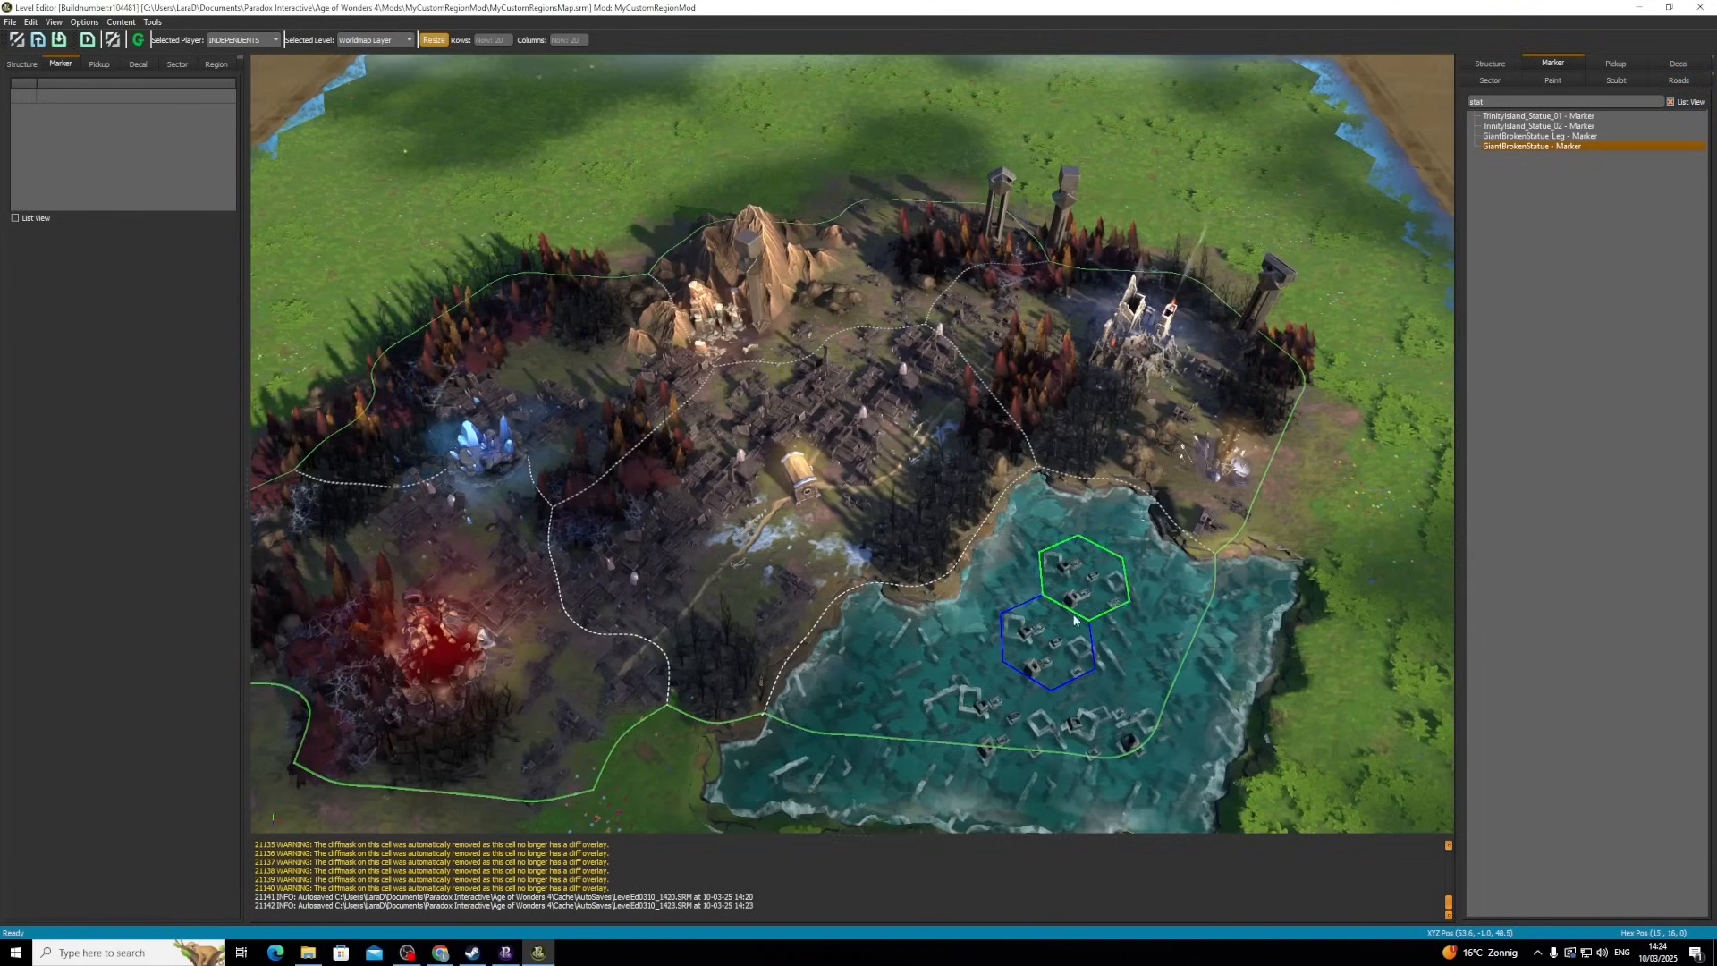
{"action": "left_click", "coordinate": [908, 703]}
- Search the markers for "gian" and place a GiantHoldingPose marker on the northern hex of the water sector
{"action": "double_click", "coordinate": [1492, 101]}
{"action": "type", "text": "gian"}
{"action": "left_click", "coordinate": [1525, 146]}
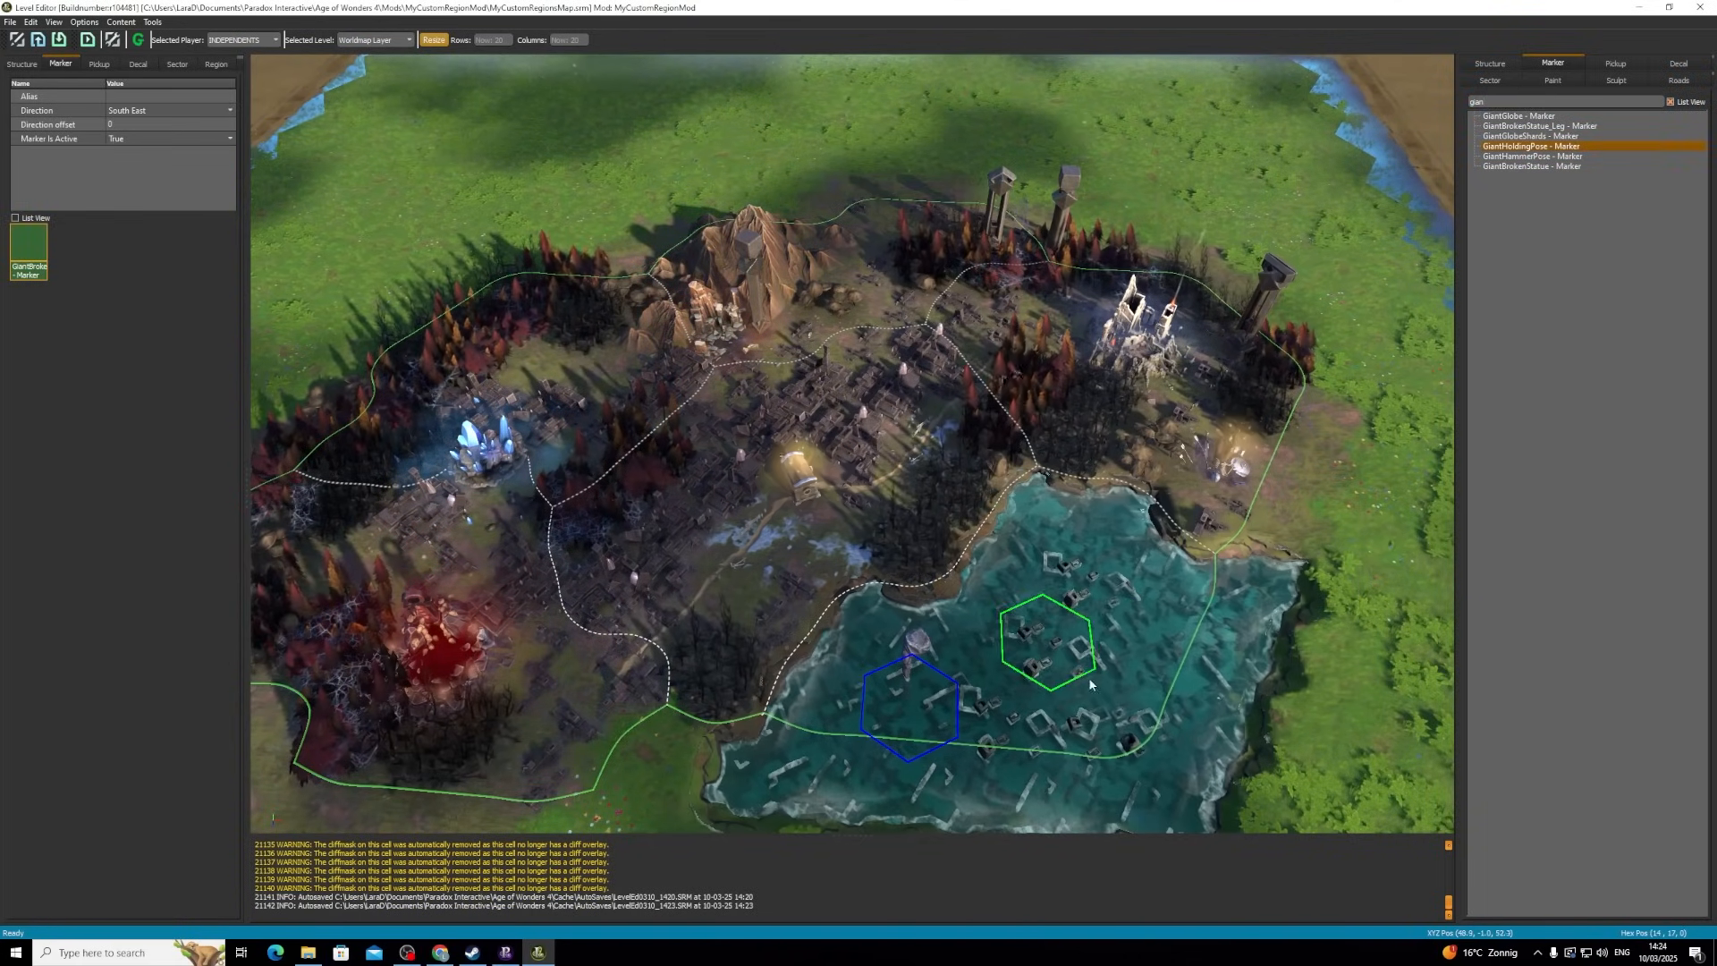
{"action": "left_click", "coordinate": [1072, 579]}
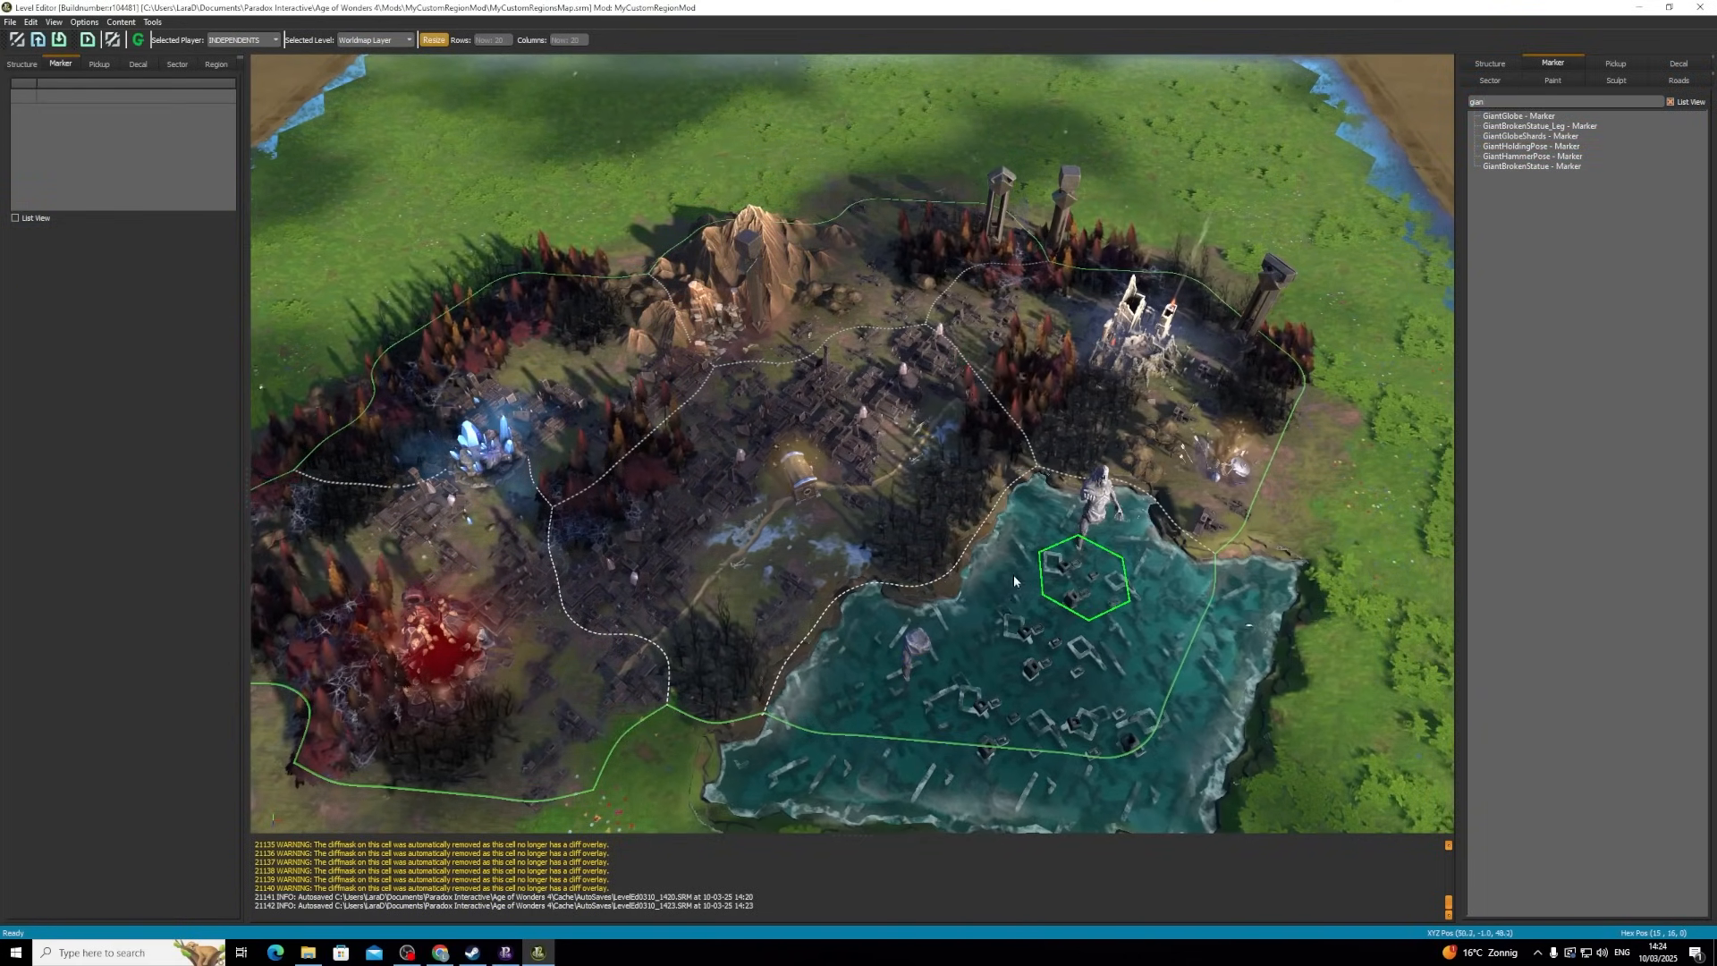
- Search for "pill", place a Pillar_03 marker just east of the central sector's chest, and open its marker properties
{"action": "double_click", "coordinate": [1517, 102]}
{"action": "type", "text": "pill"}
{"action": "left_click", "coordinate": [1513, 176]}
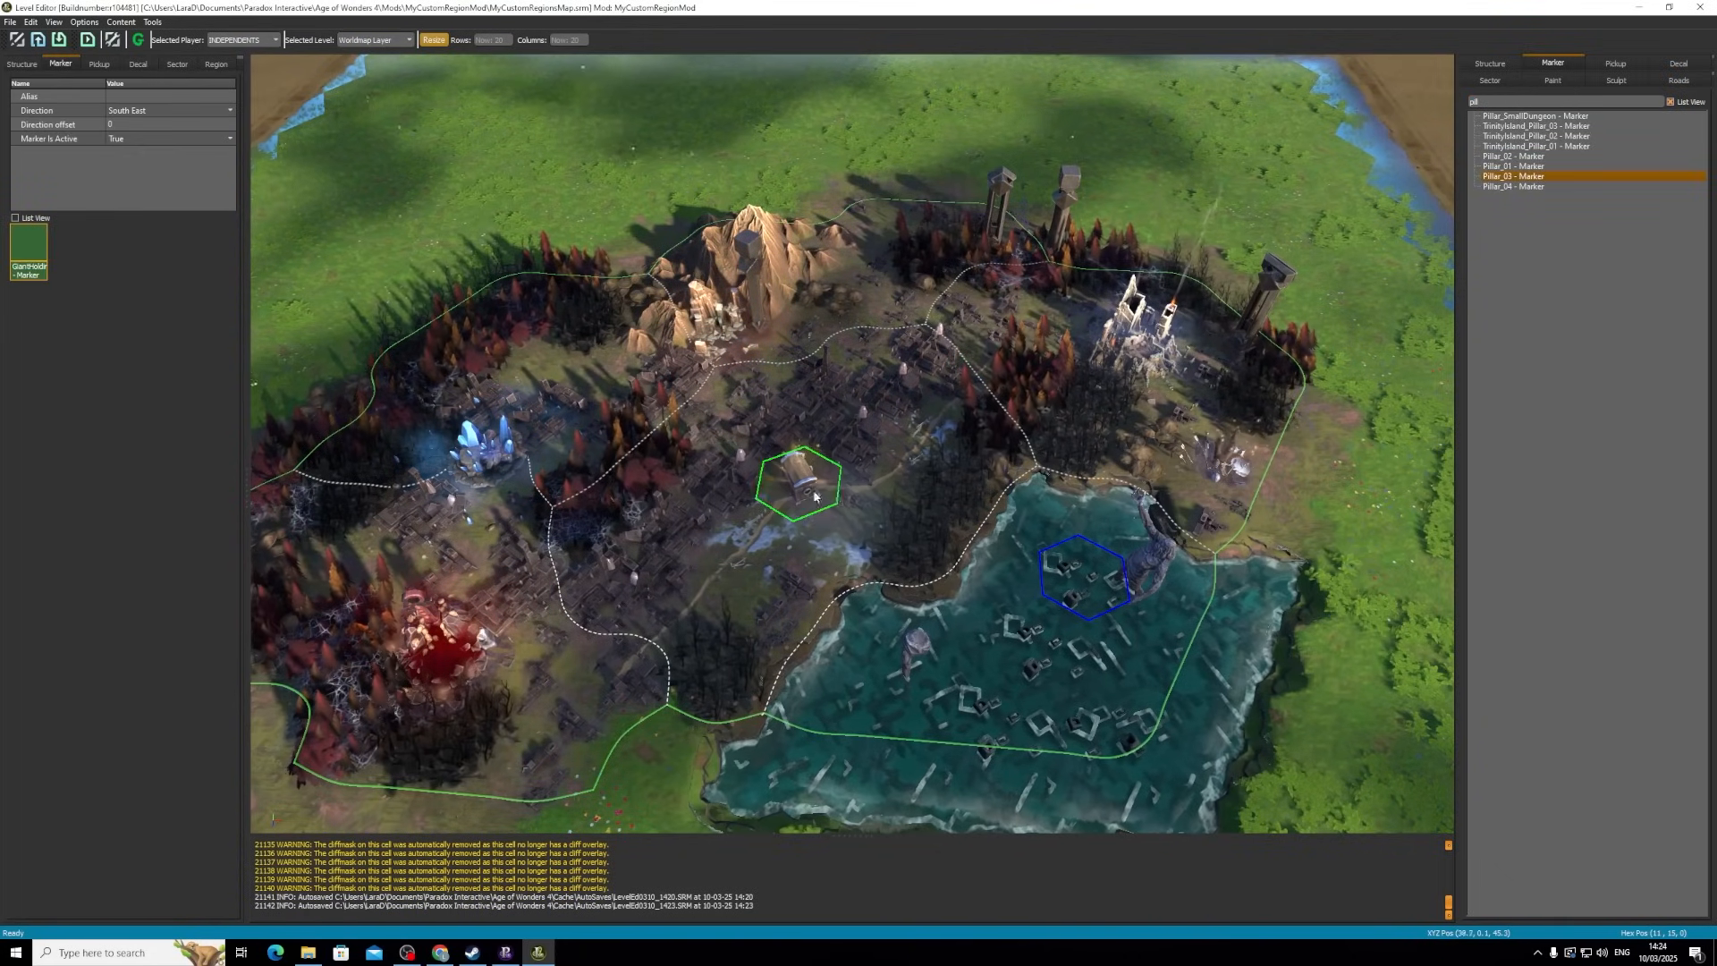
{"action": "right_click", "coordinate": [884, 484]}
{"action": "left_click", "coordinate": [883, 483]}
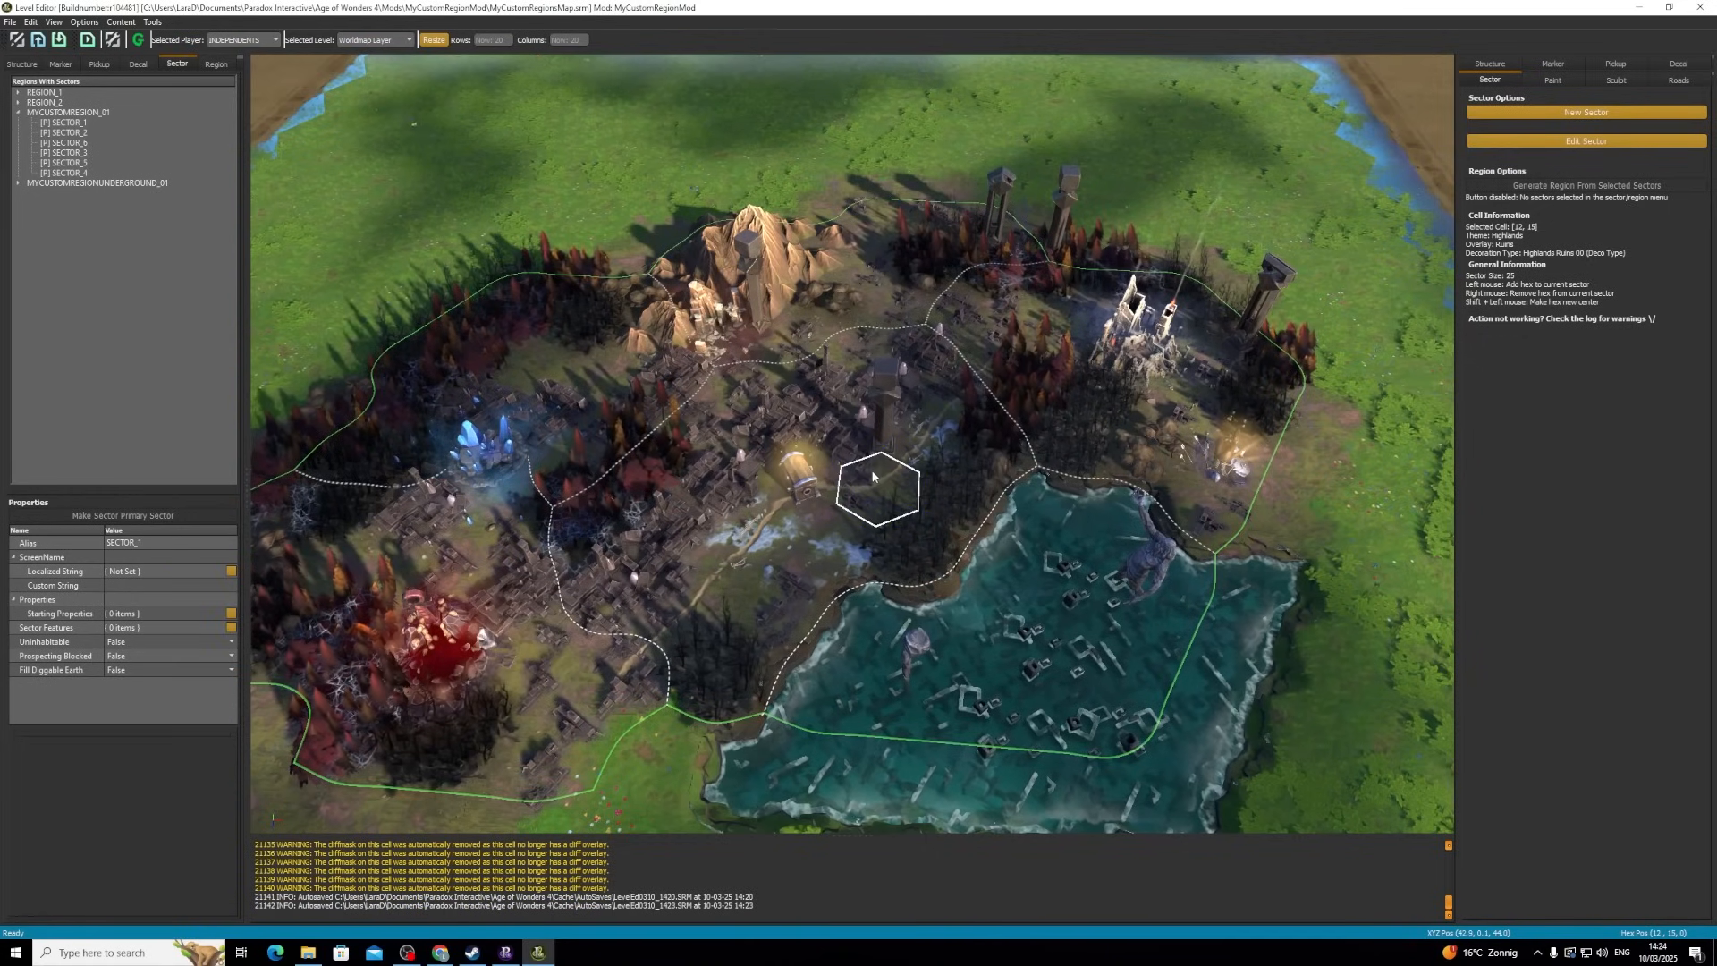
{"action": "left_click", "coordinate": [61, 63]}
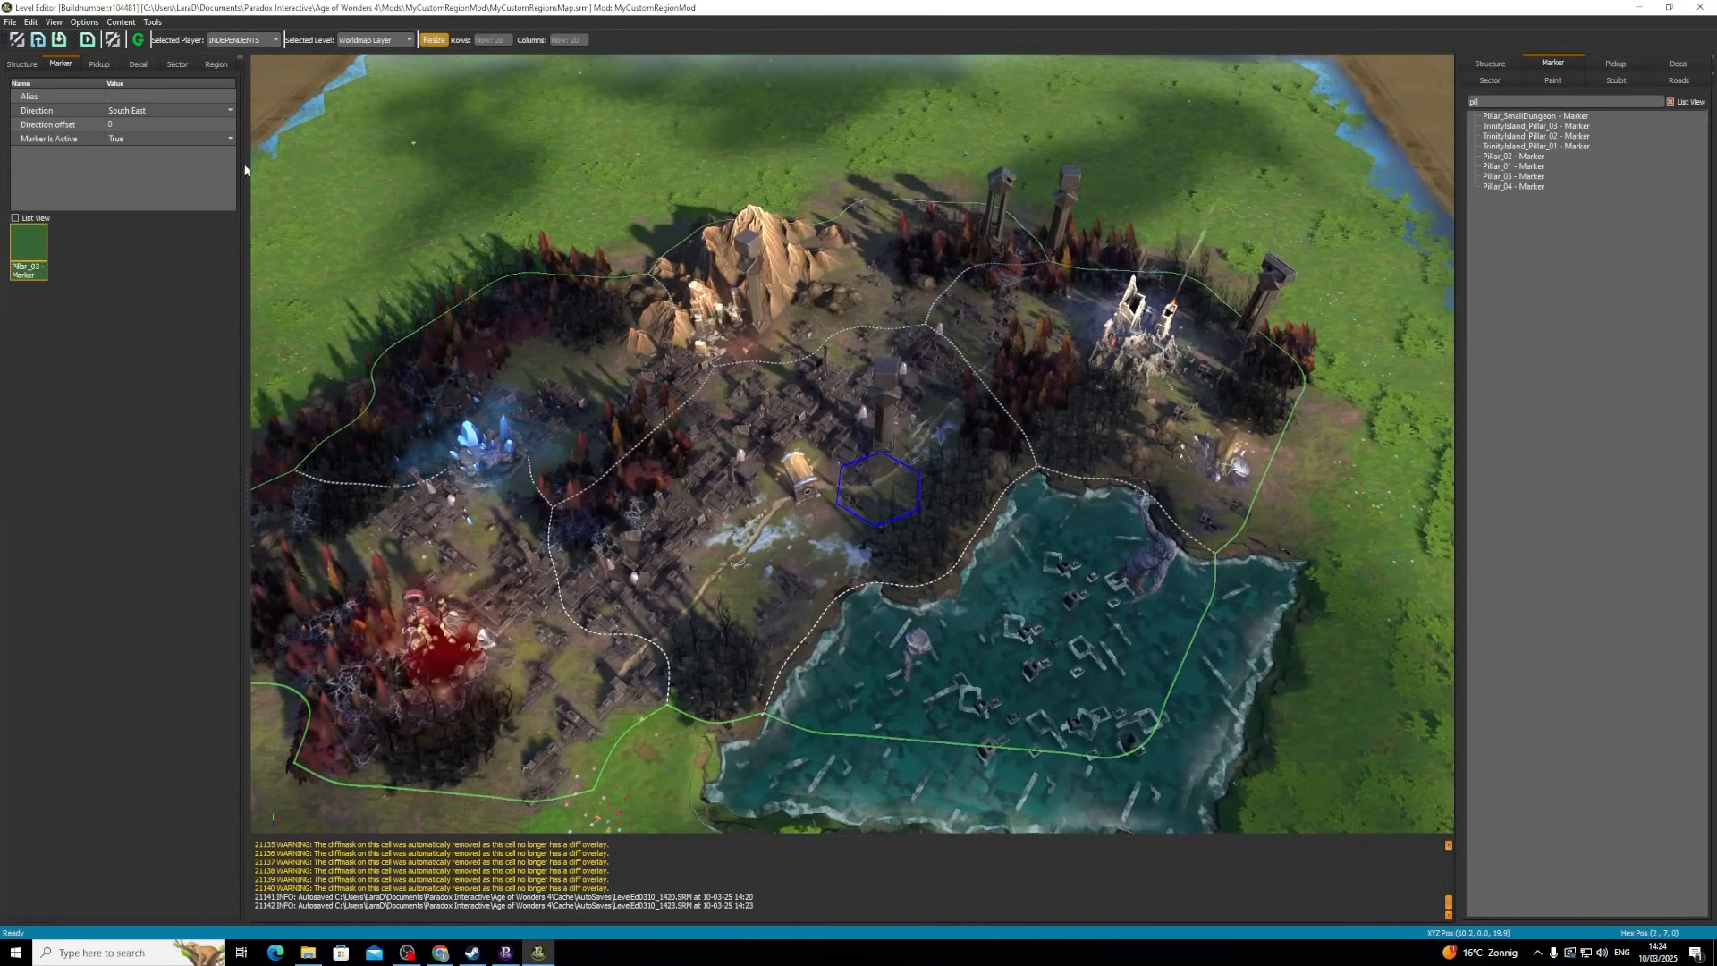
- Search the markers for "pfx" and place PFX LightMists markers on three hexes around the ruined castle in the northeastern sector
{"action": "left_click", "coordinate": [872, 480]}
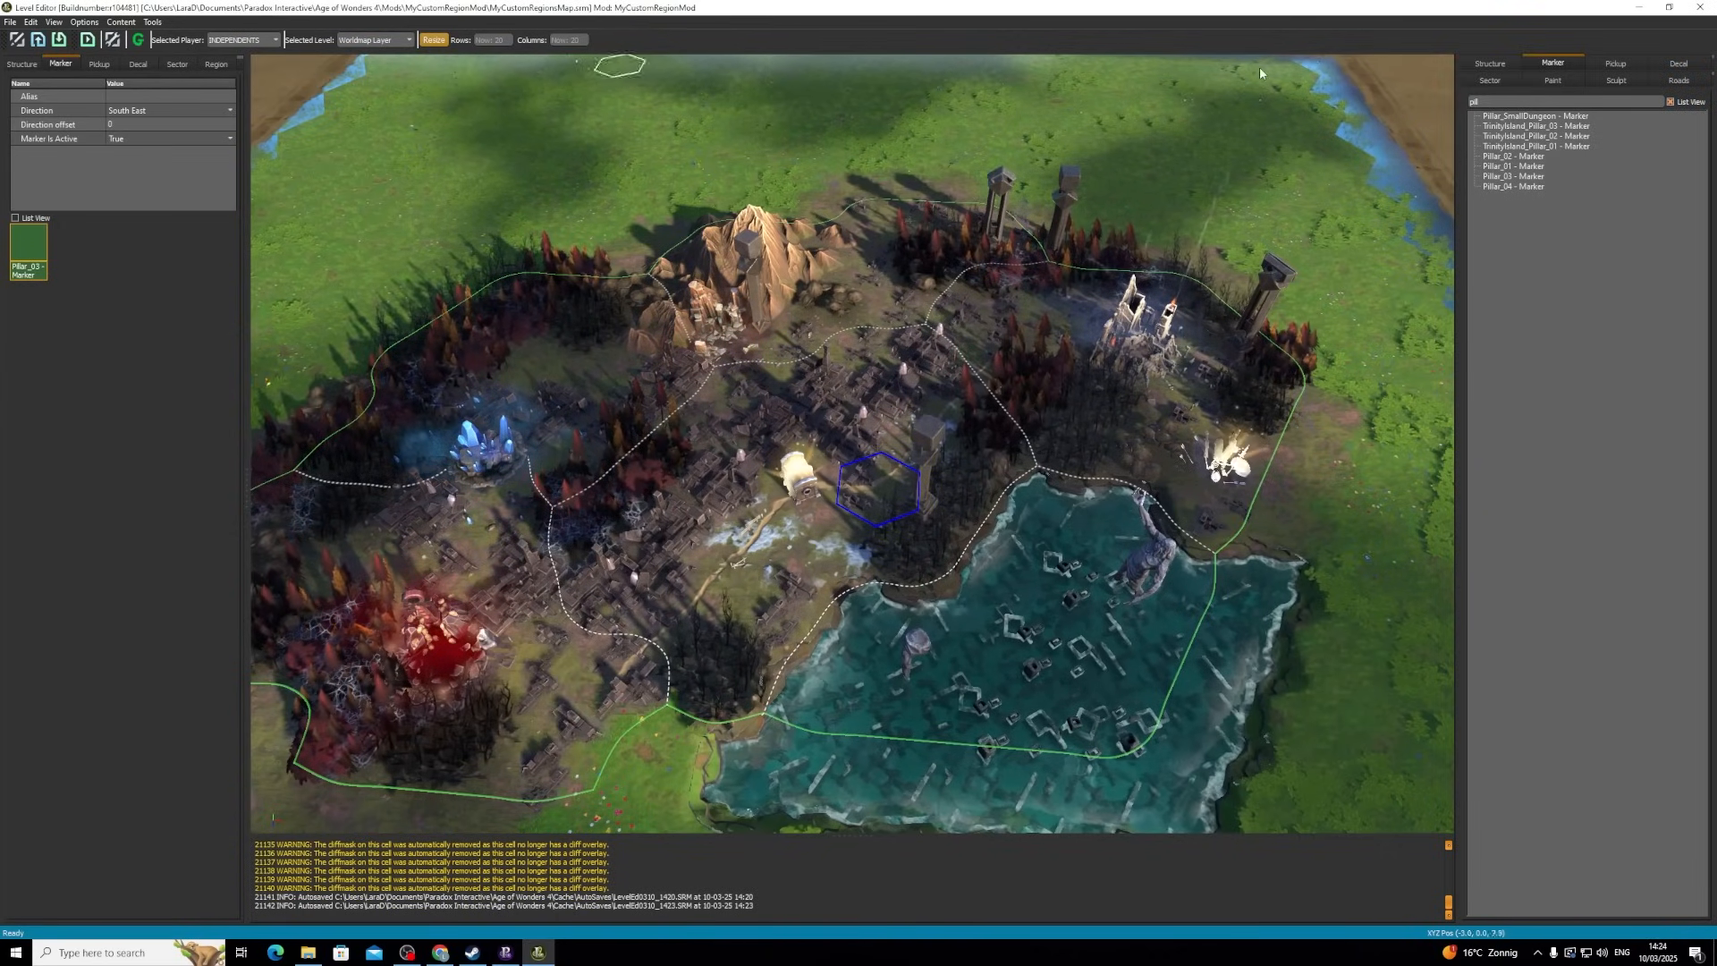
{"action": "type", "text": "pfx"}
{"action": "left_click", "coordinate": [1528, 127]}
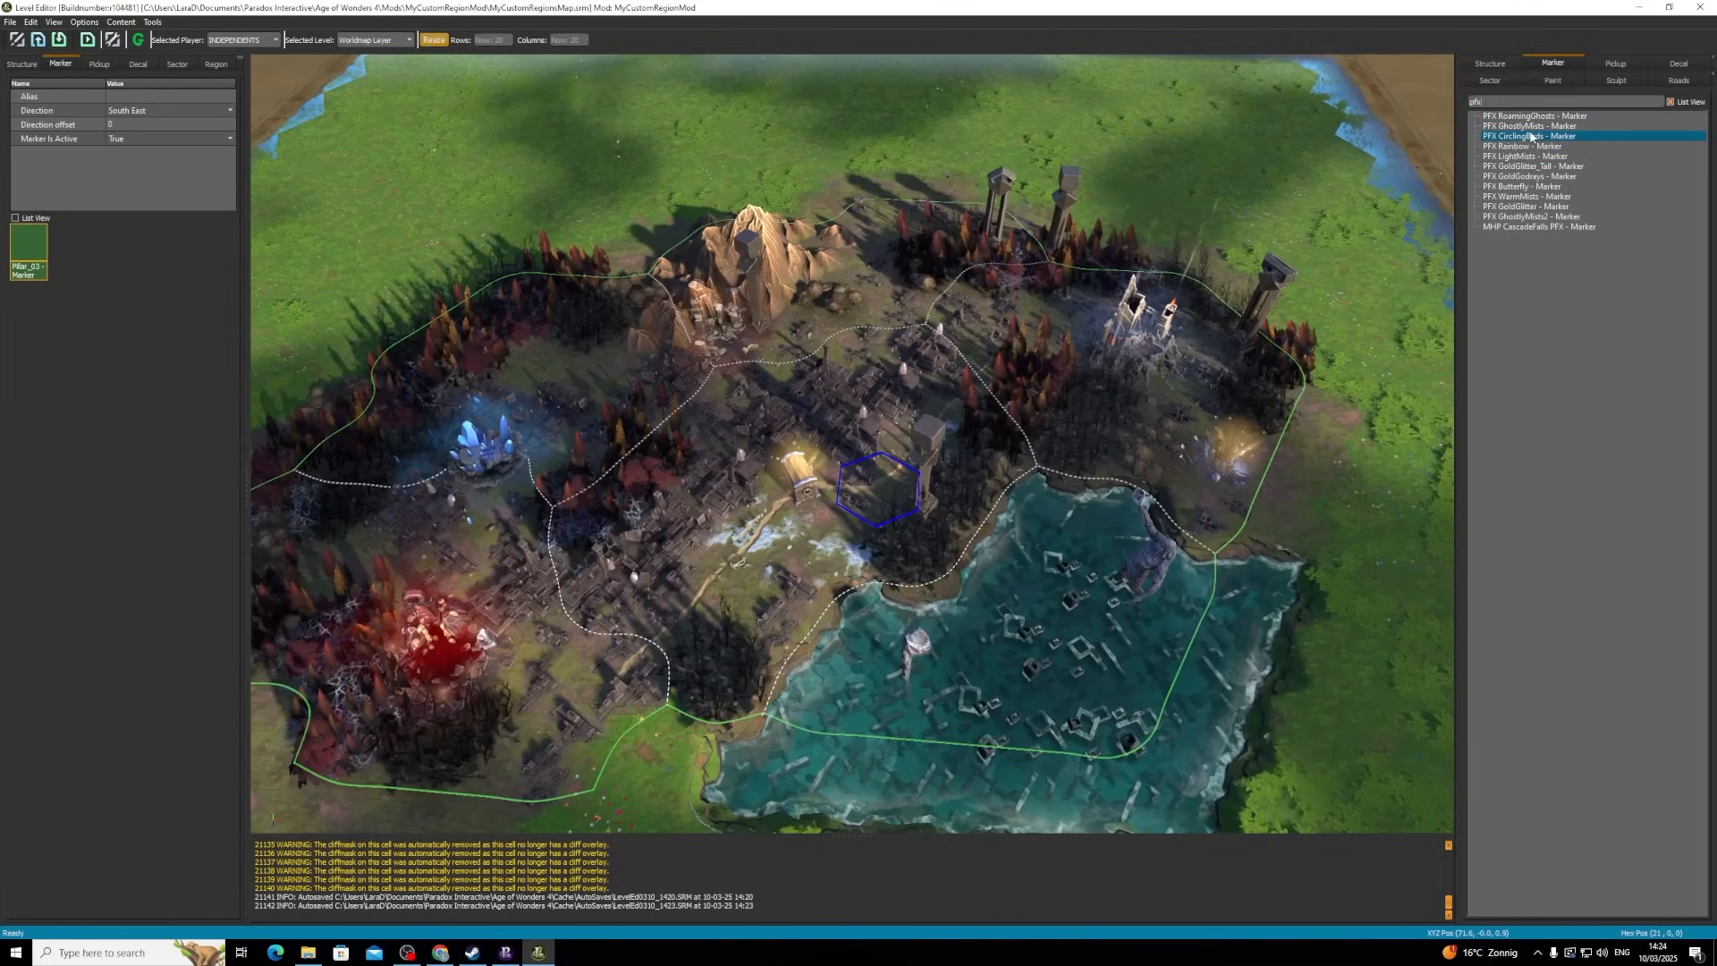
{"action": "left_click", "coordinate": [1525, 157]}
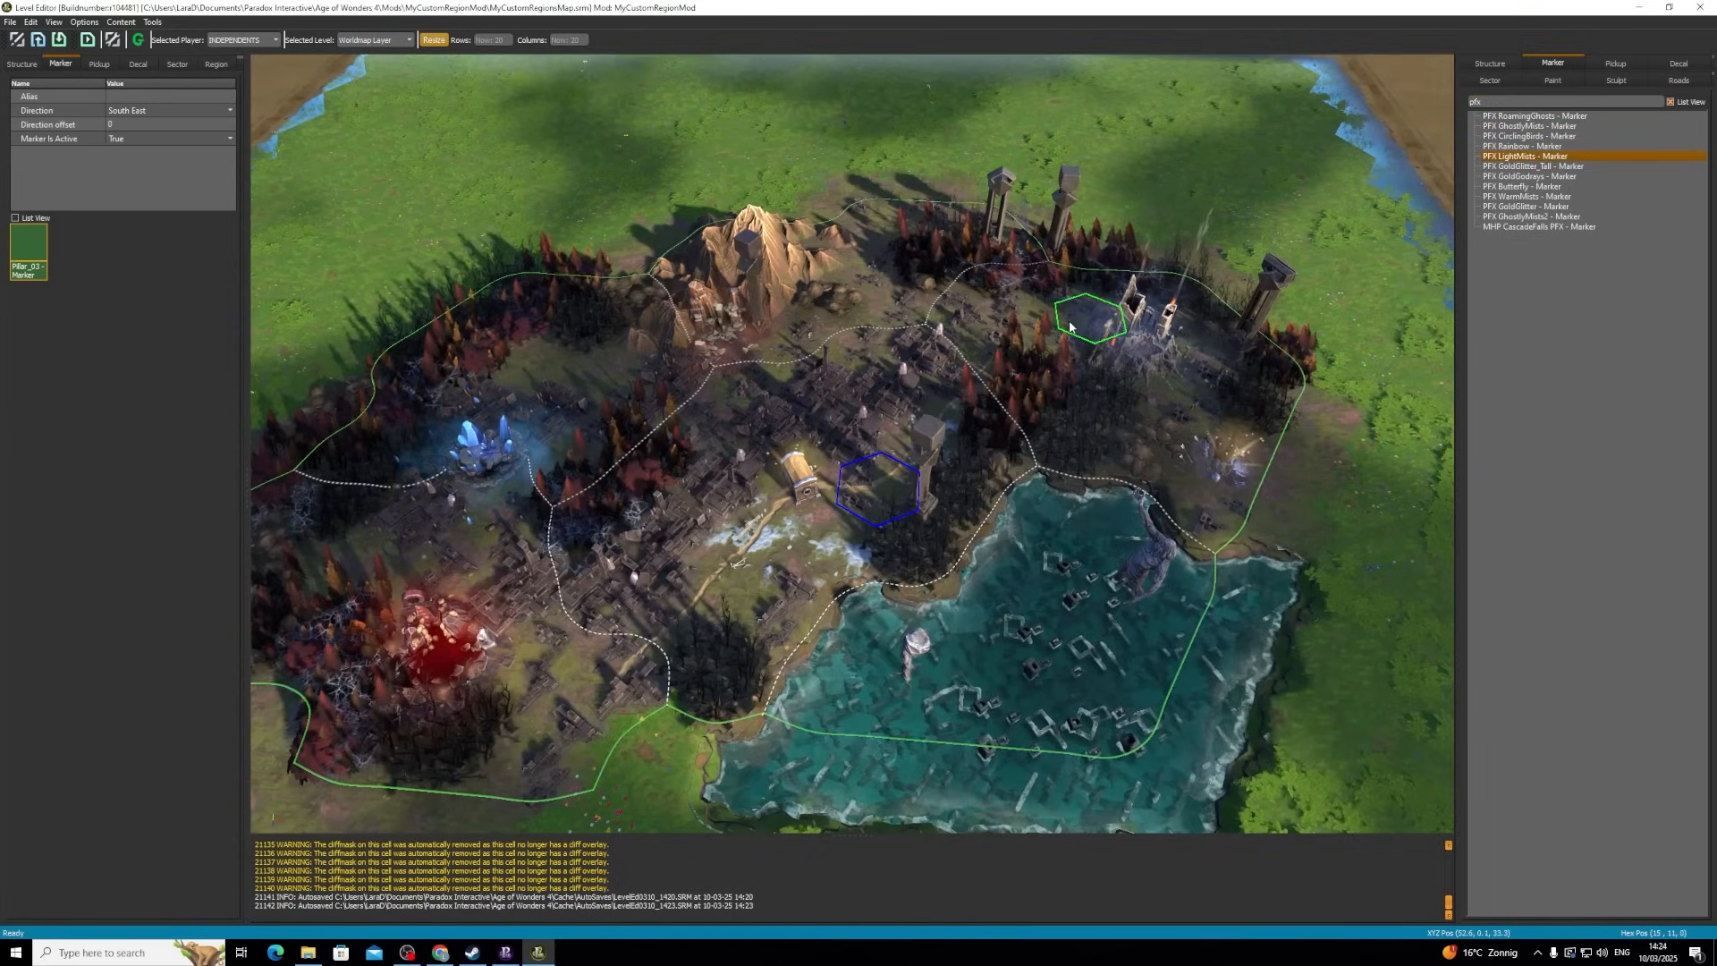
{"action": "left_click", "coordinate": [1226, 326]}
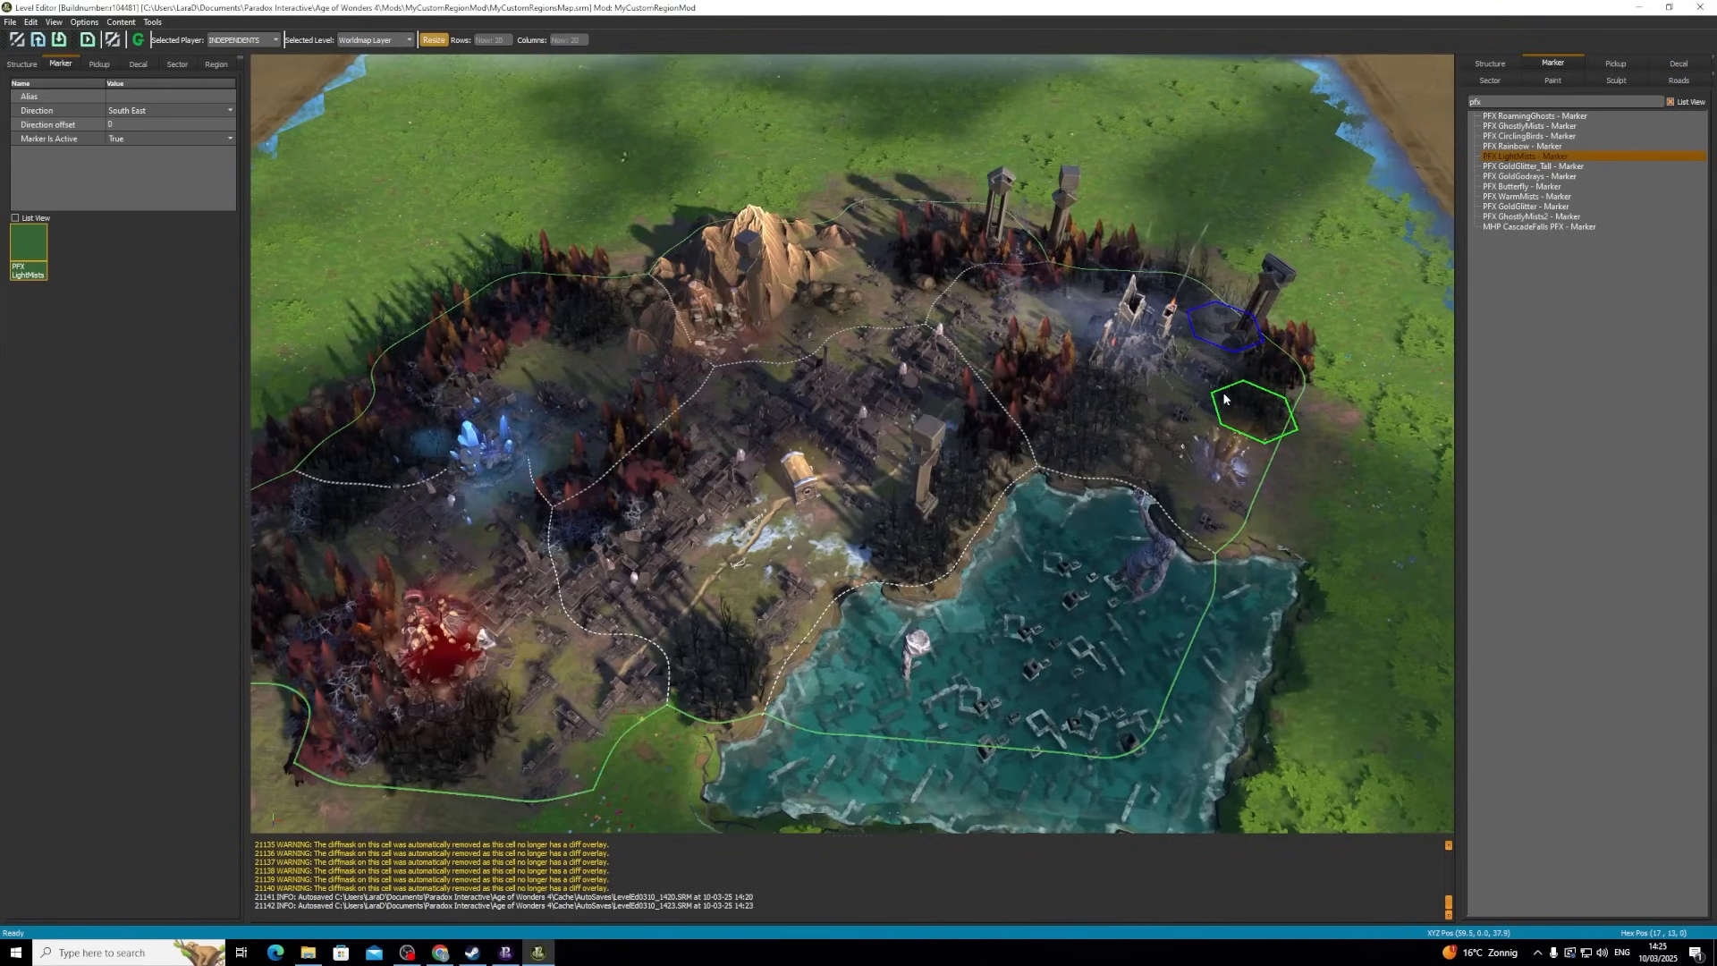
{"action": "left_click", "coordinate": [1177, 404]}
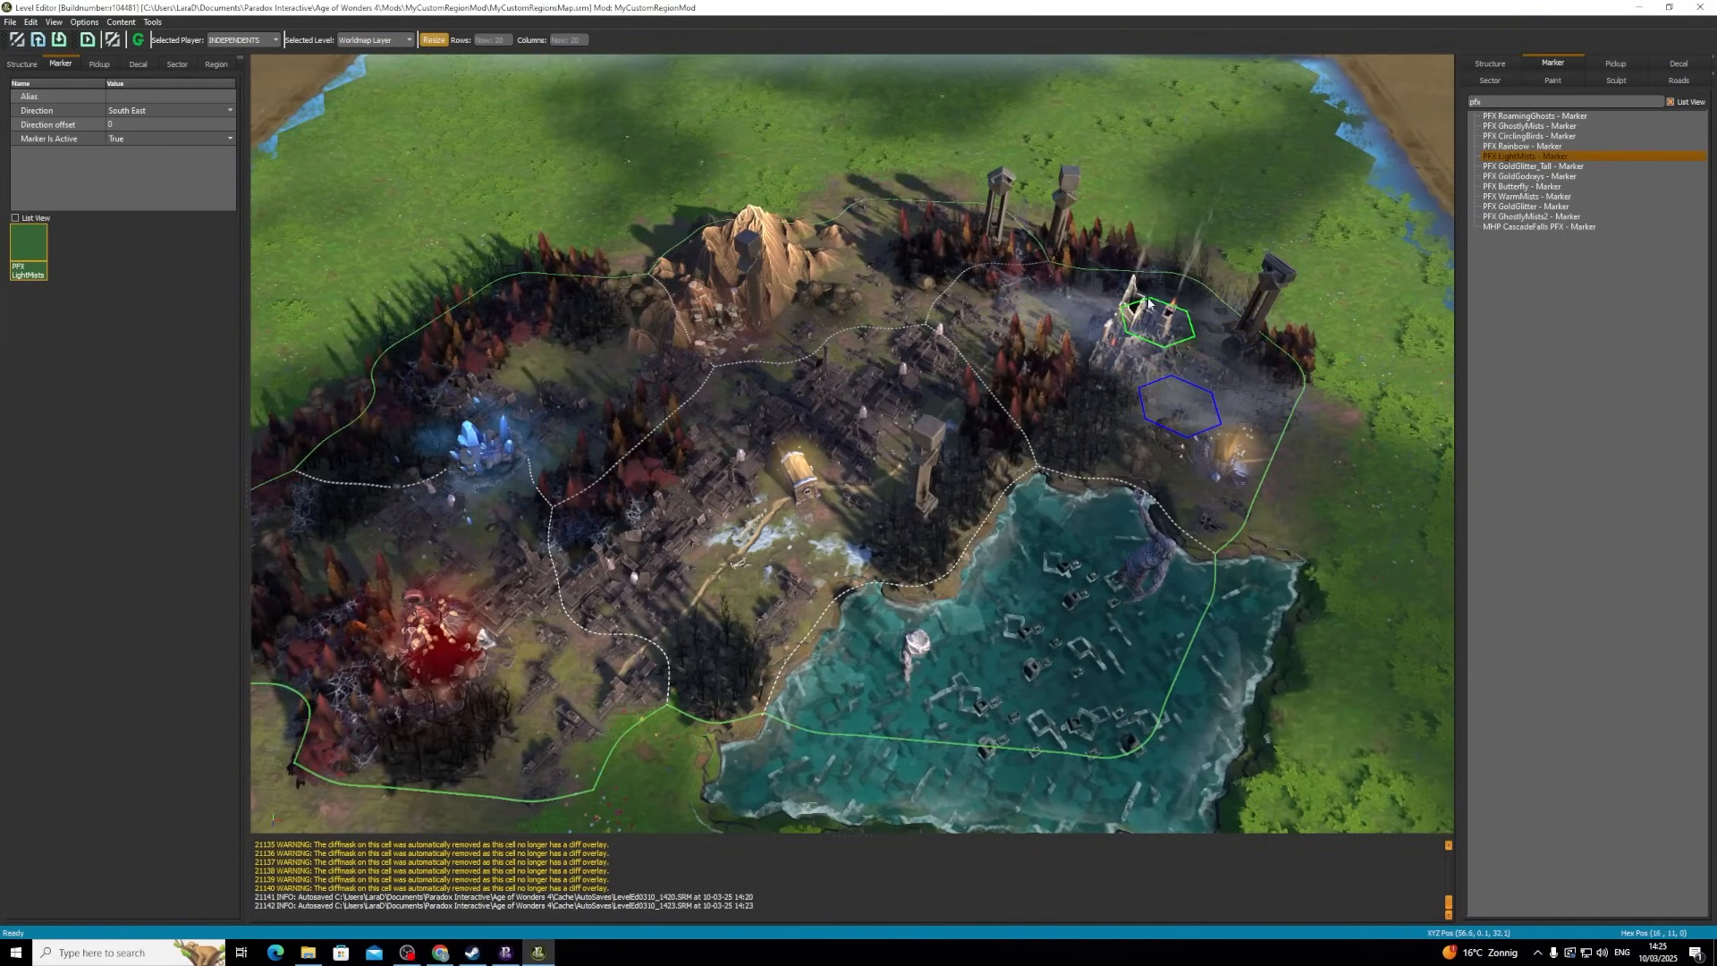
{"action": "left_click", "coordinate": [984, 279]}
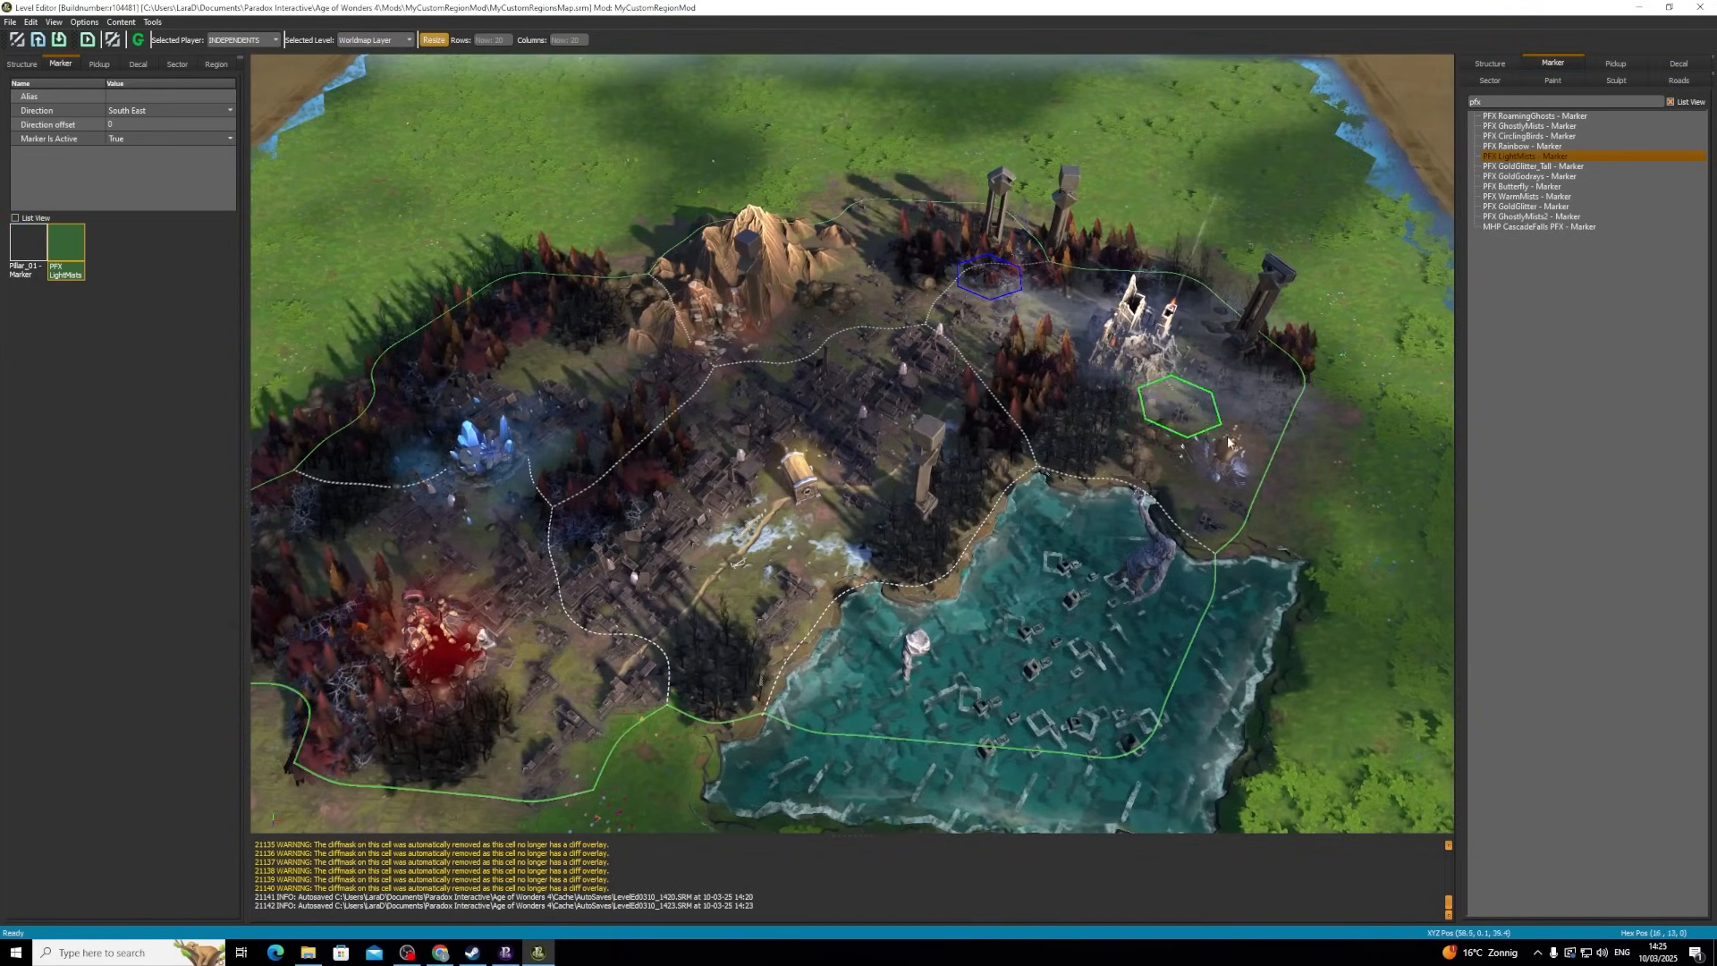
{"action": "scroll", "coordinate": [1199, 427], "scroll_direction": "down", "scroll_amount": 2}
{"action": "scroll", "coordinate": [1204, 427], "scroll_direction": "up", "scroll_amount": 3}
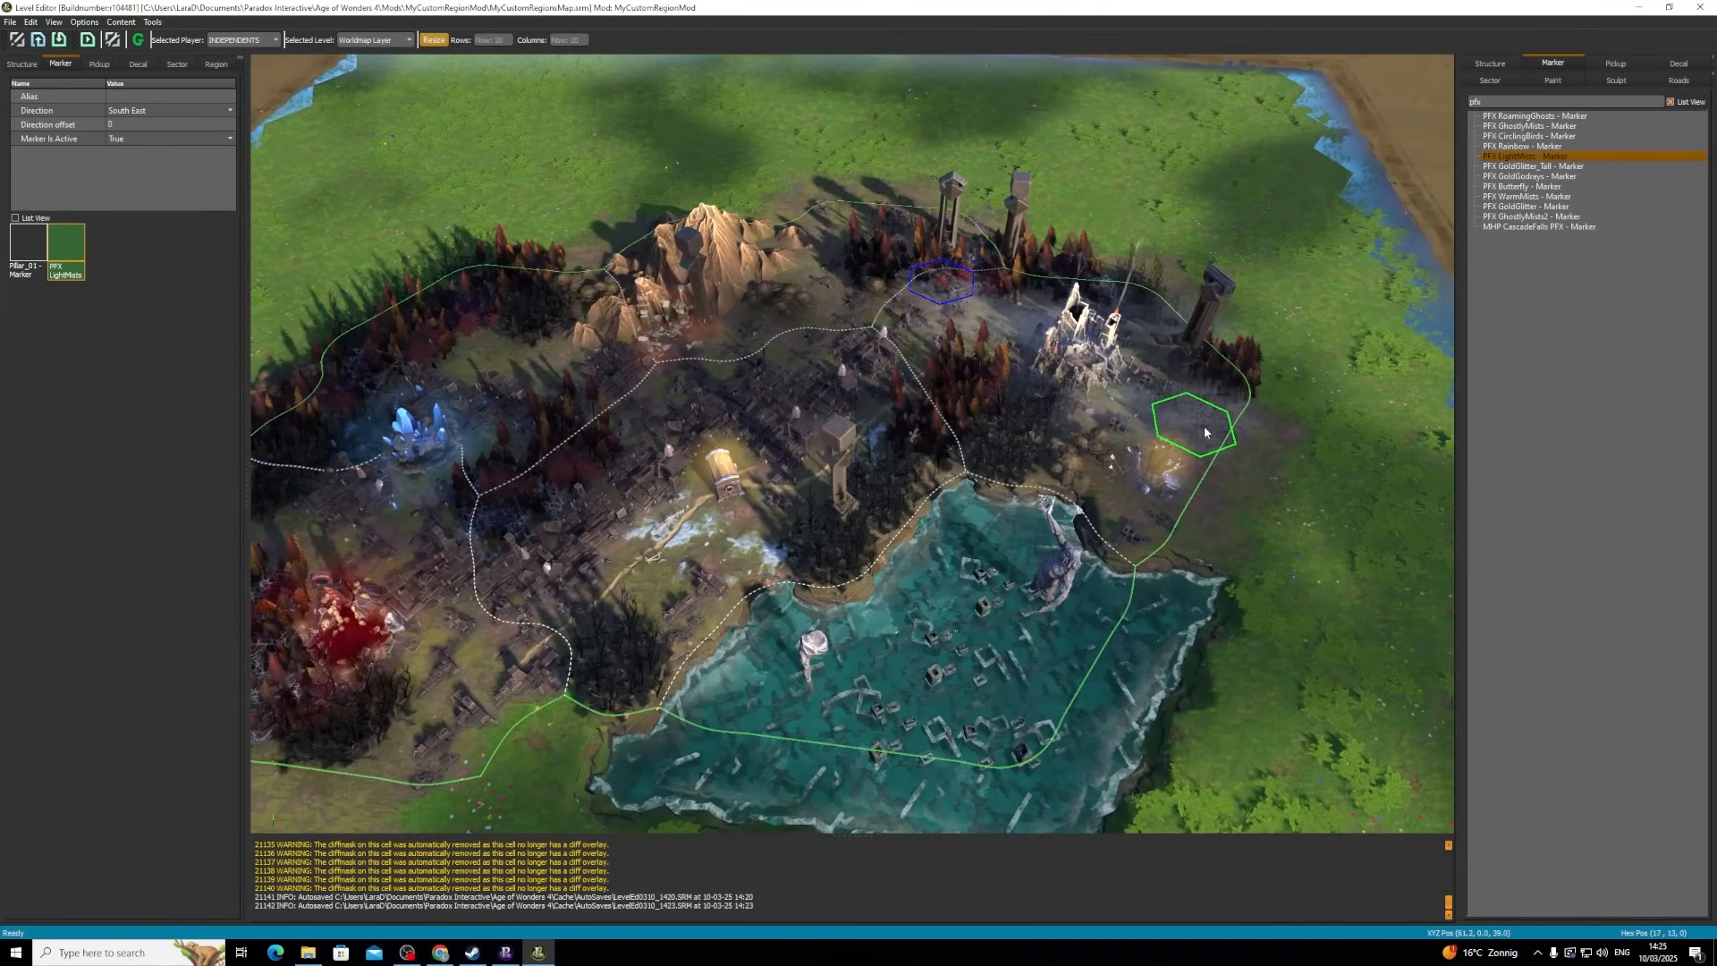
- Sculpt the terrain around the northeastern sector's ruined castle with Raise, trying a larger brush and returning to the smallest size
{"action": "left_click", "coordinate": [1621, 80]}
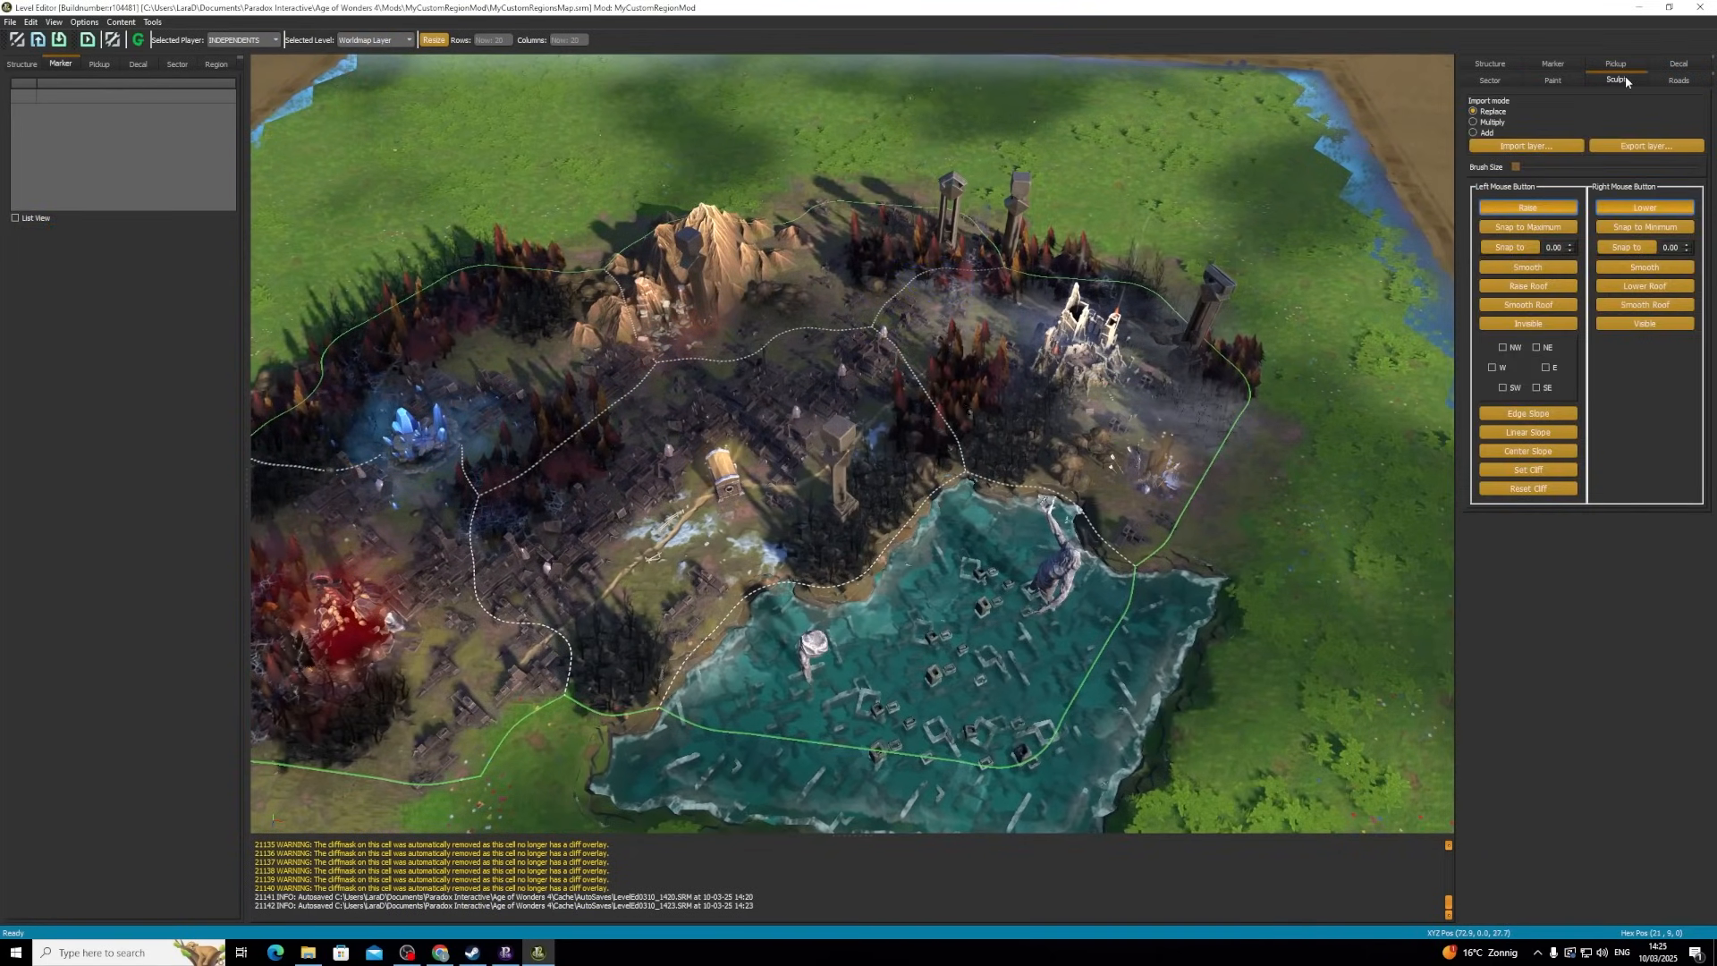
{"action": "scroll", "coordinate": [1041, 371], "scroll_direction": "up", "scroll_amount": 3}
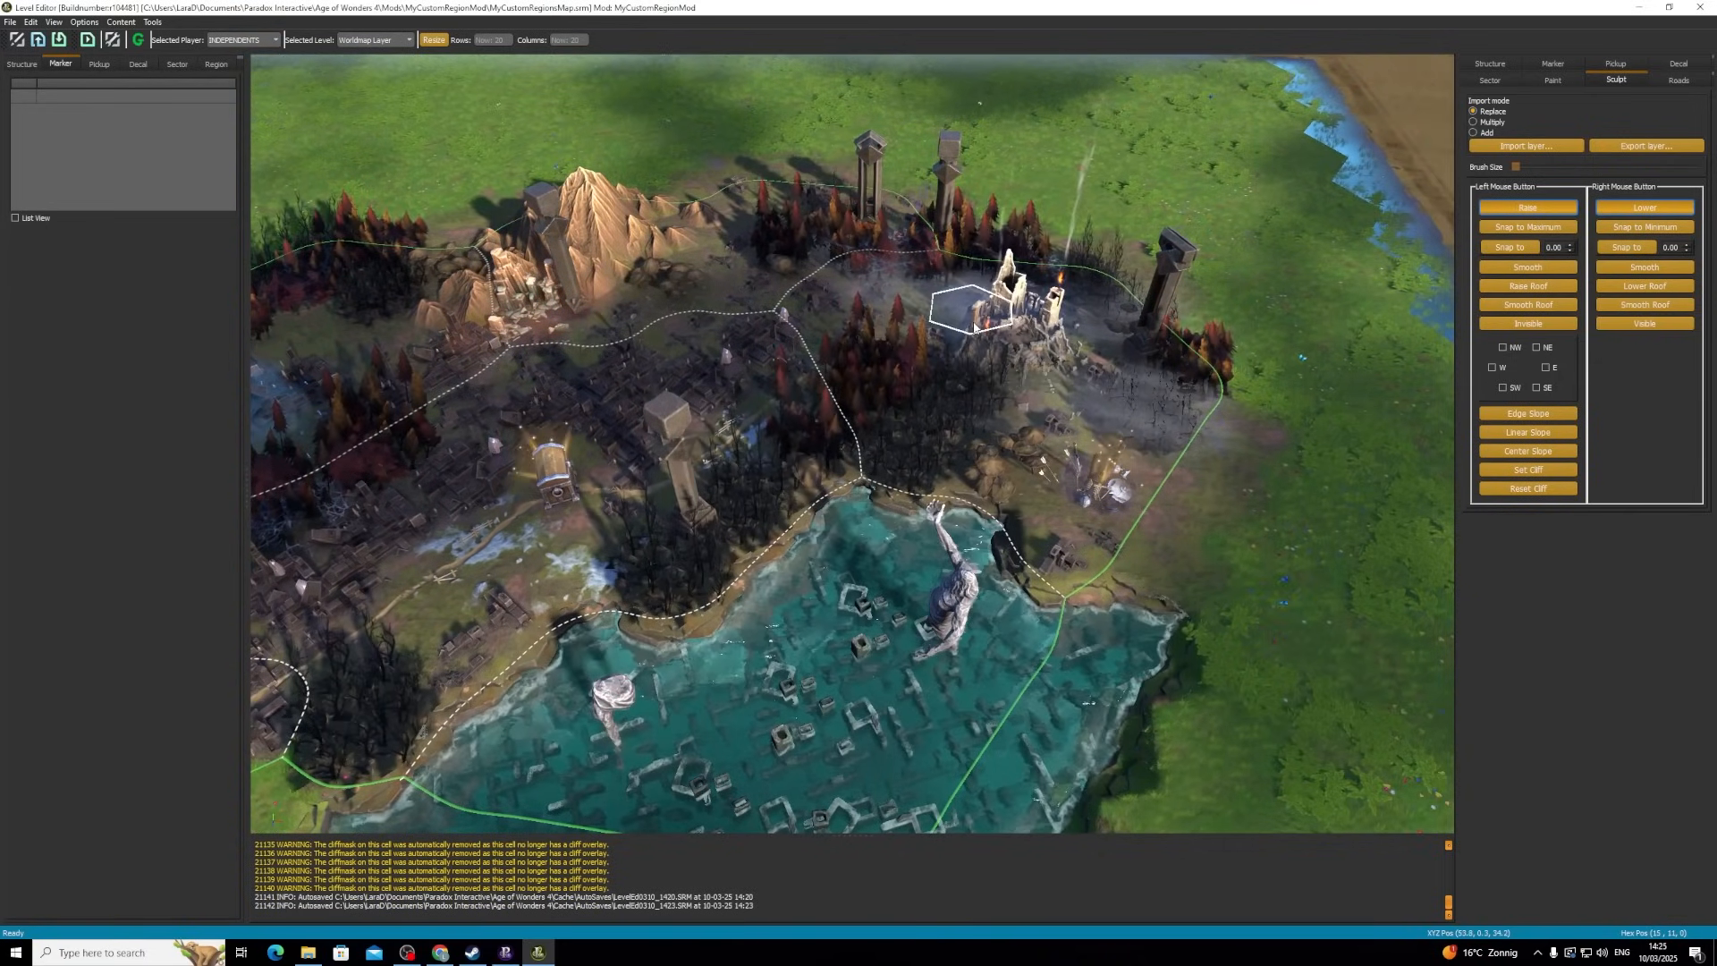
{"action": "left_click_drag", "start_coordinate": [1516, 168], "coordinate": [1551, 167]}
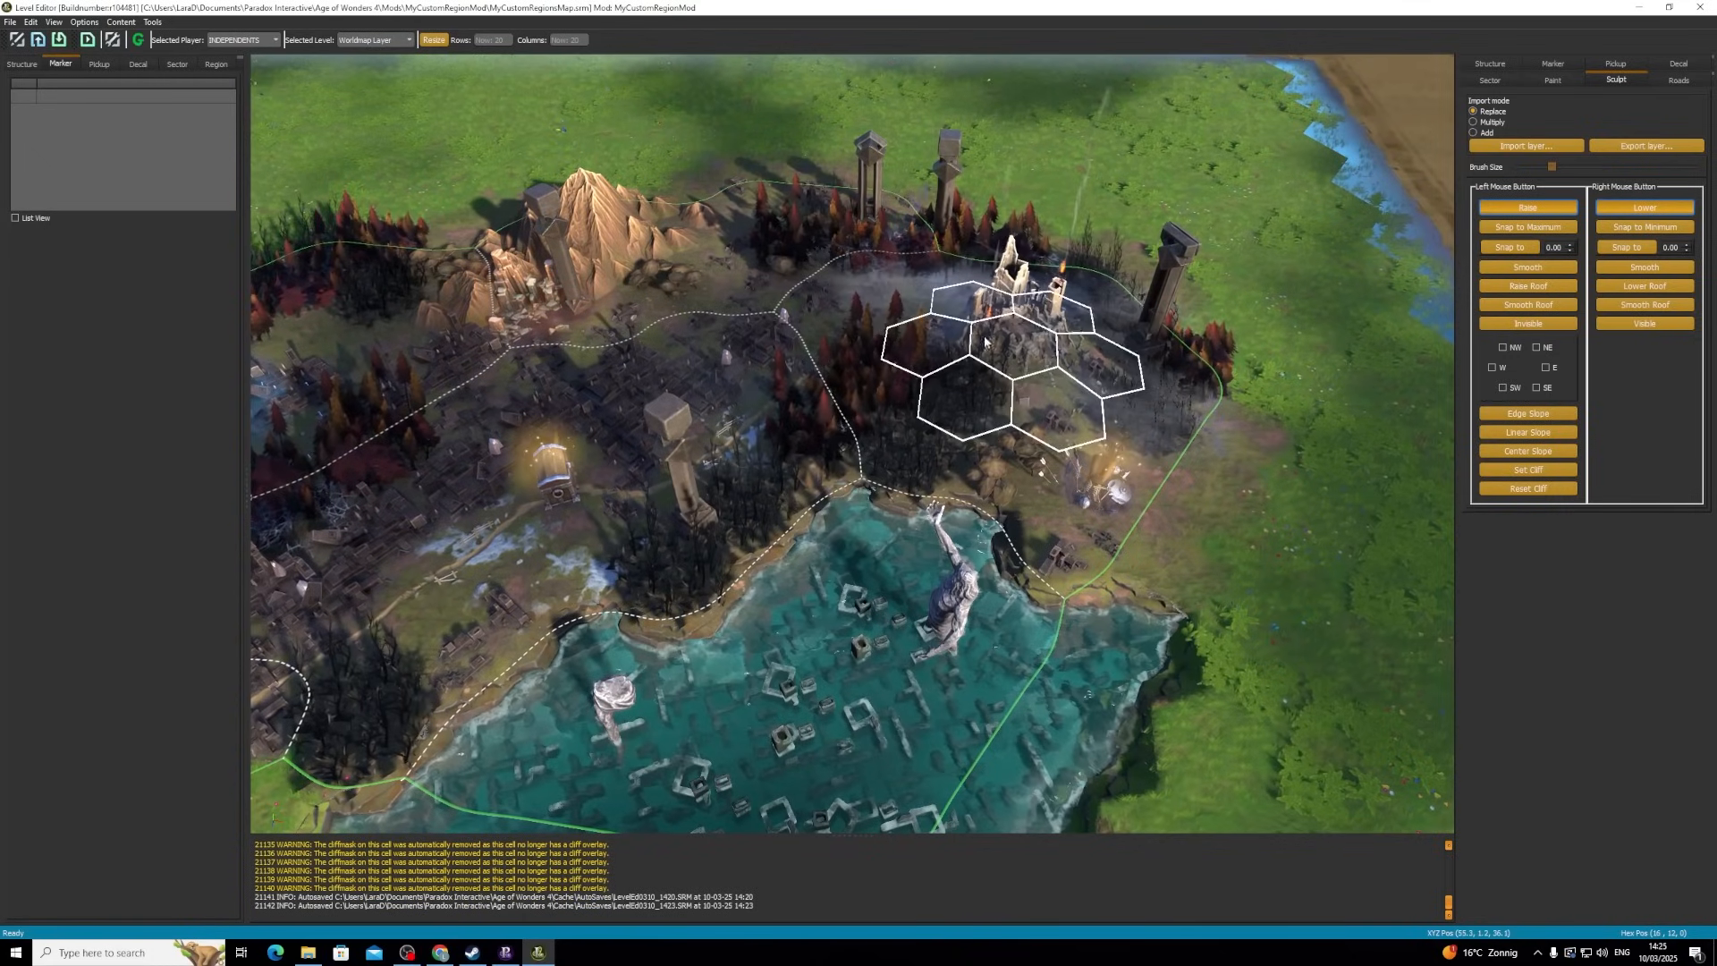
{"action": "left_click_drag", "start_coordinate": [1551, 167], "coordinate": [1516, 168]}
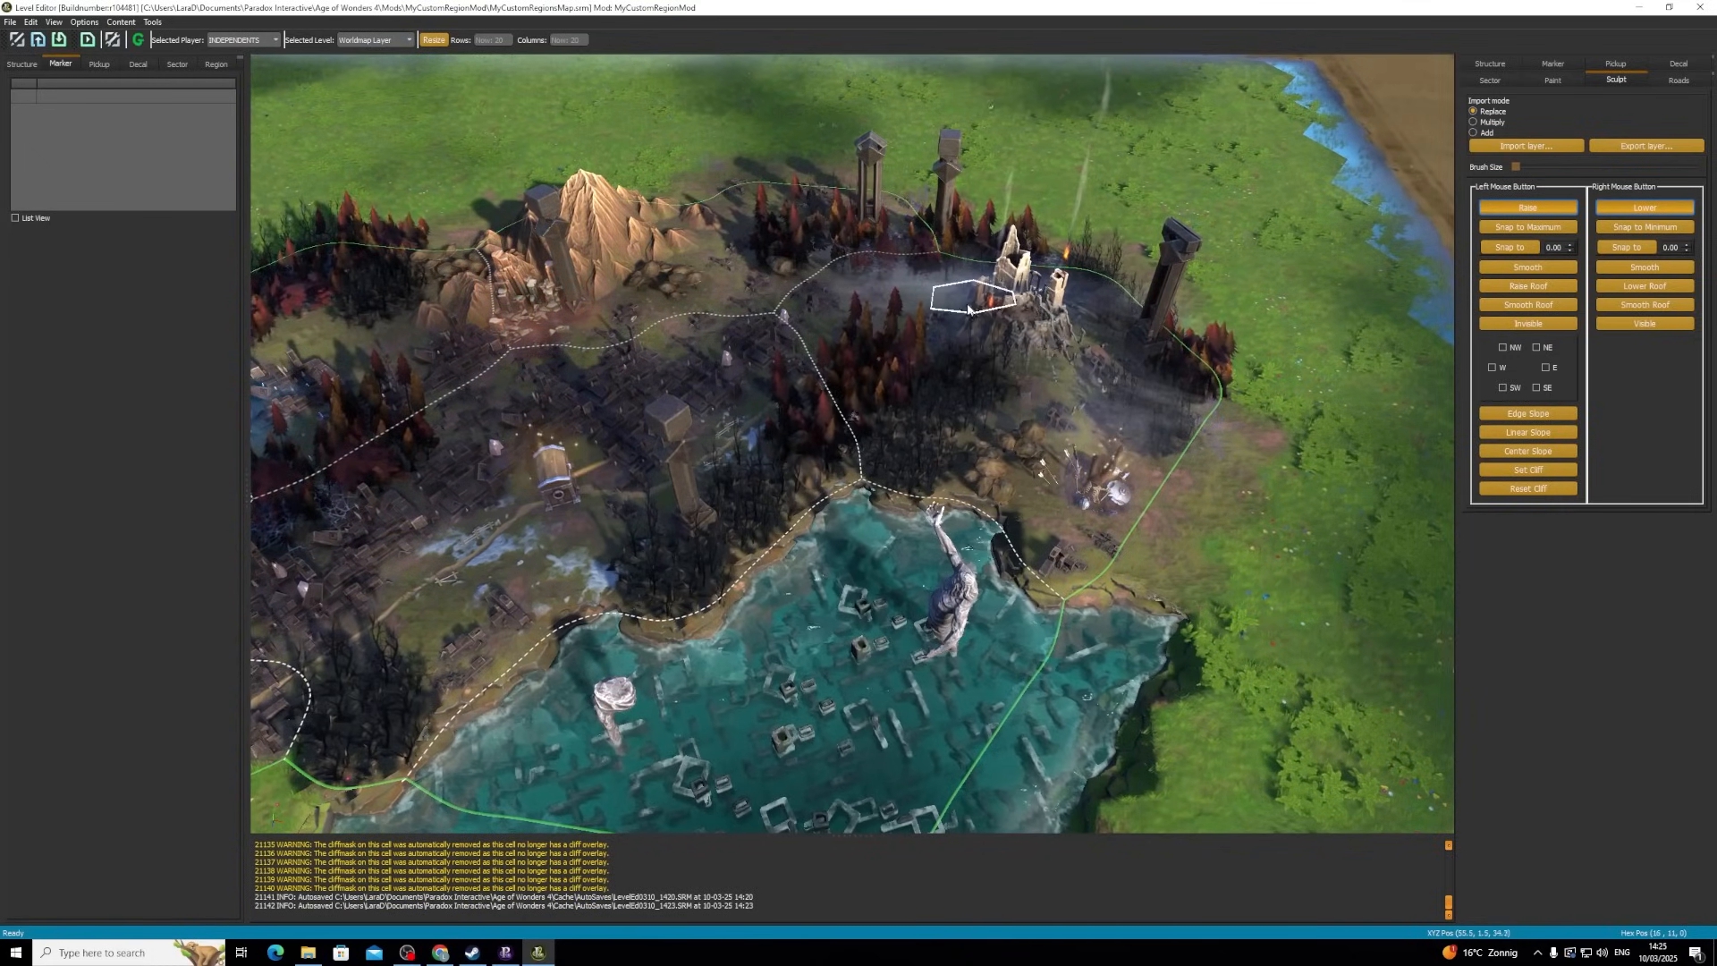
{"action": "scroll", "coordinate": [1002, 402], "scroll_direction": "up", "scroll_amount": 2}
{"action": "middle_click_drag", "start_coordinate": [1001, 404], "coordinate": [841, 526]}
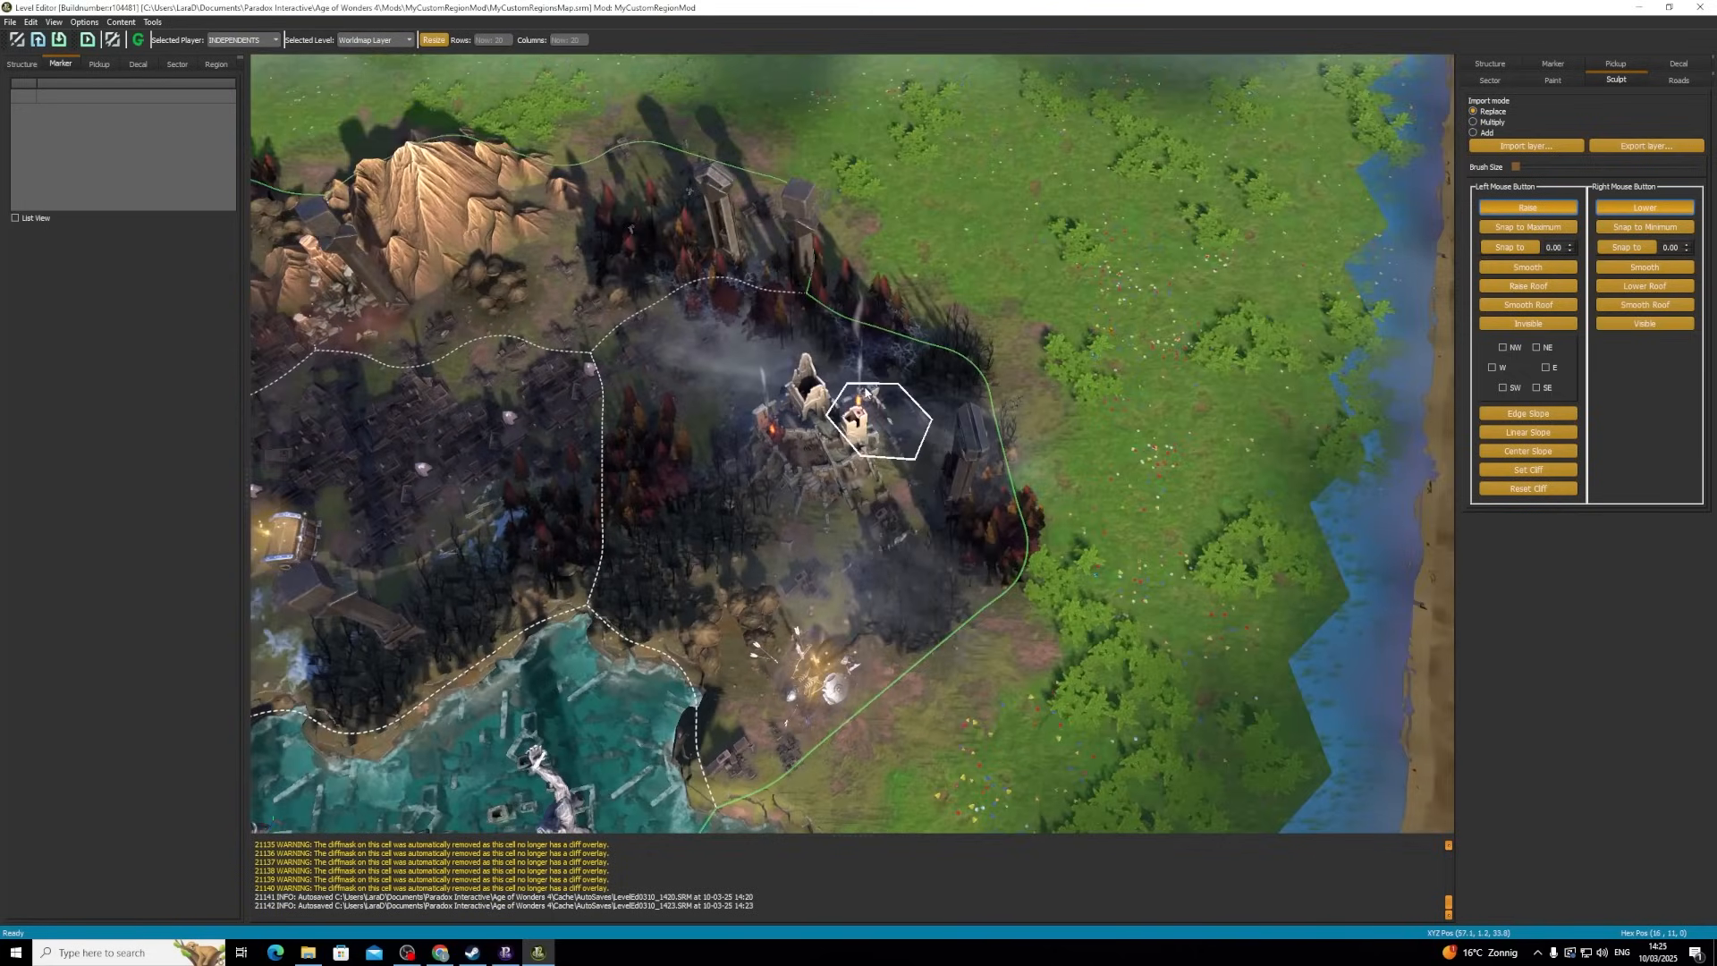
{"action": "scroll", "coordinate": [842, 531], "scroll_direction": "down", "scroll_amount": 3}
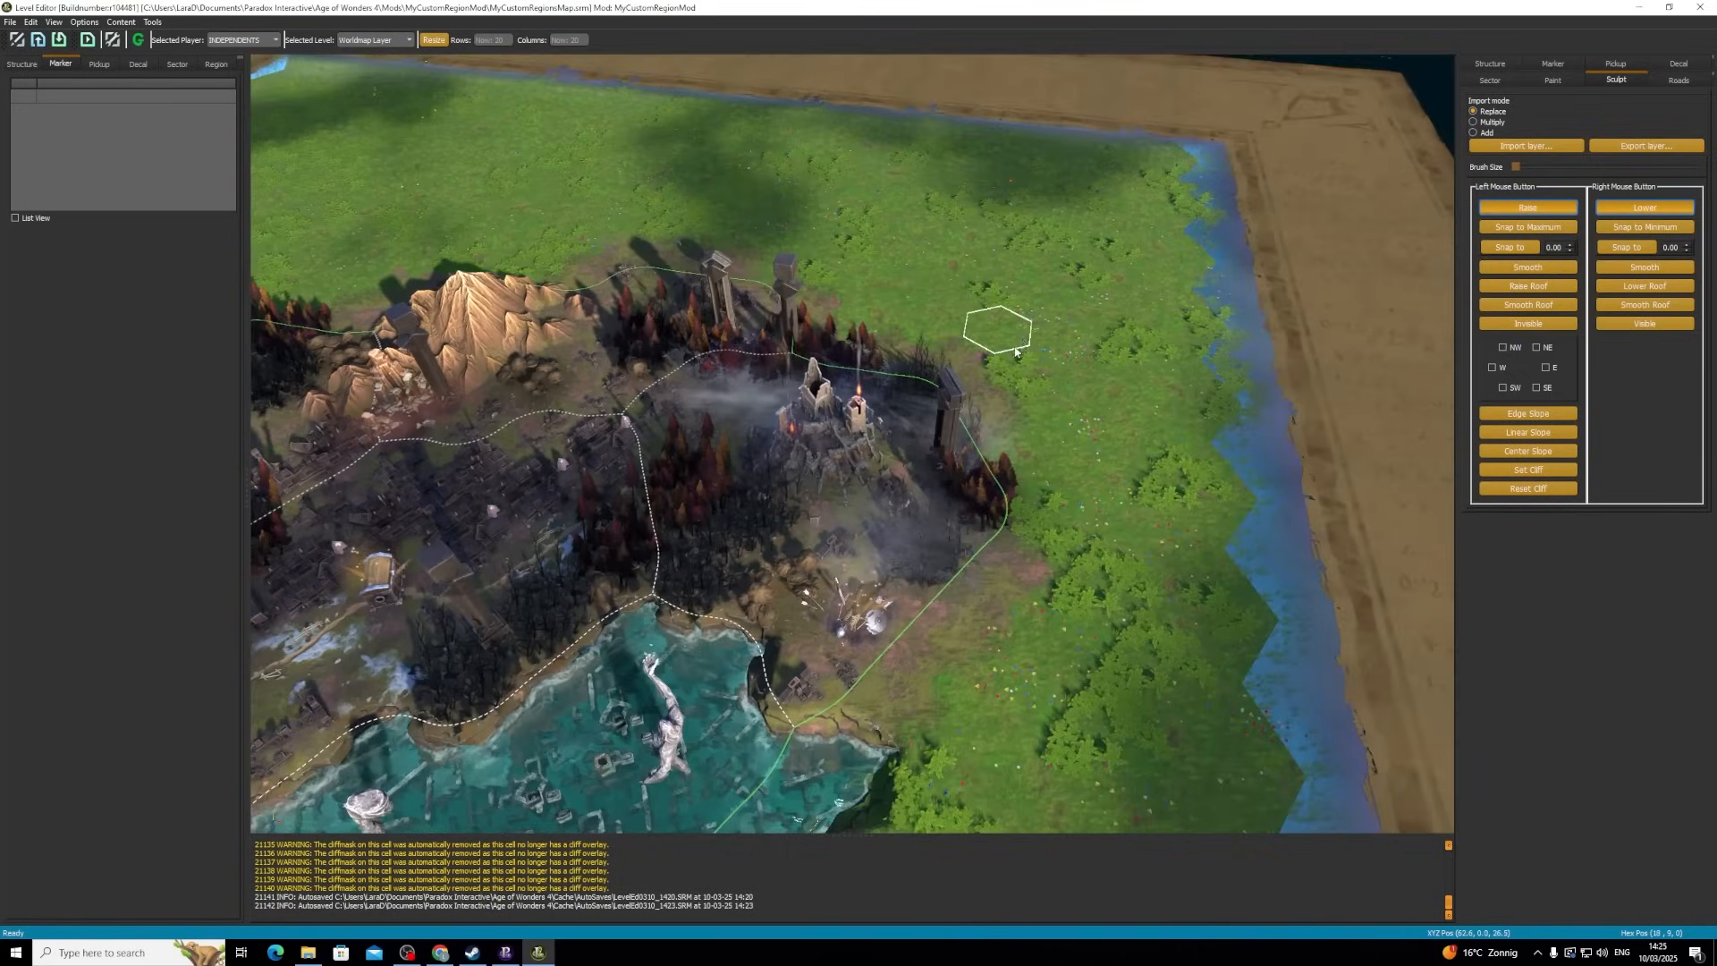
{"action": "scroll", "coordinate": [854, 483], "scroll_direction": "up", "scroll_amount": 2}
{"action": "scroll", "coordinate": [853, 483], "scroll_direction": "up", "scroll_amount": 2}
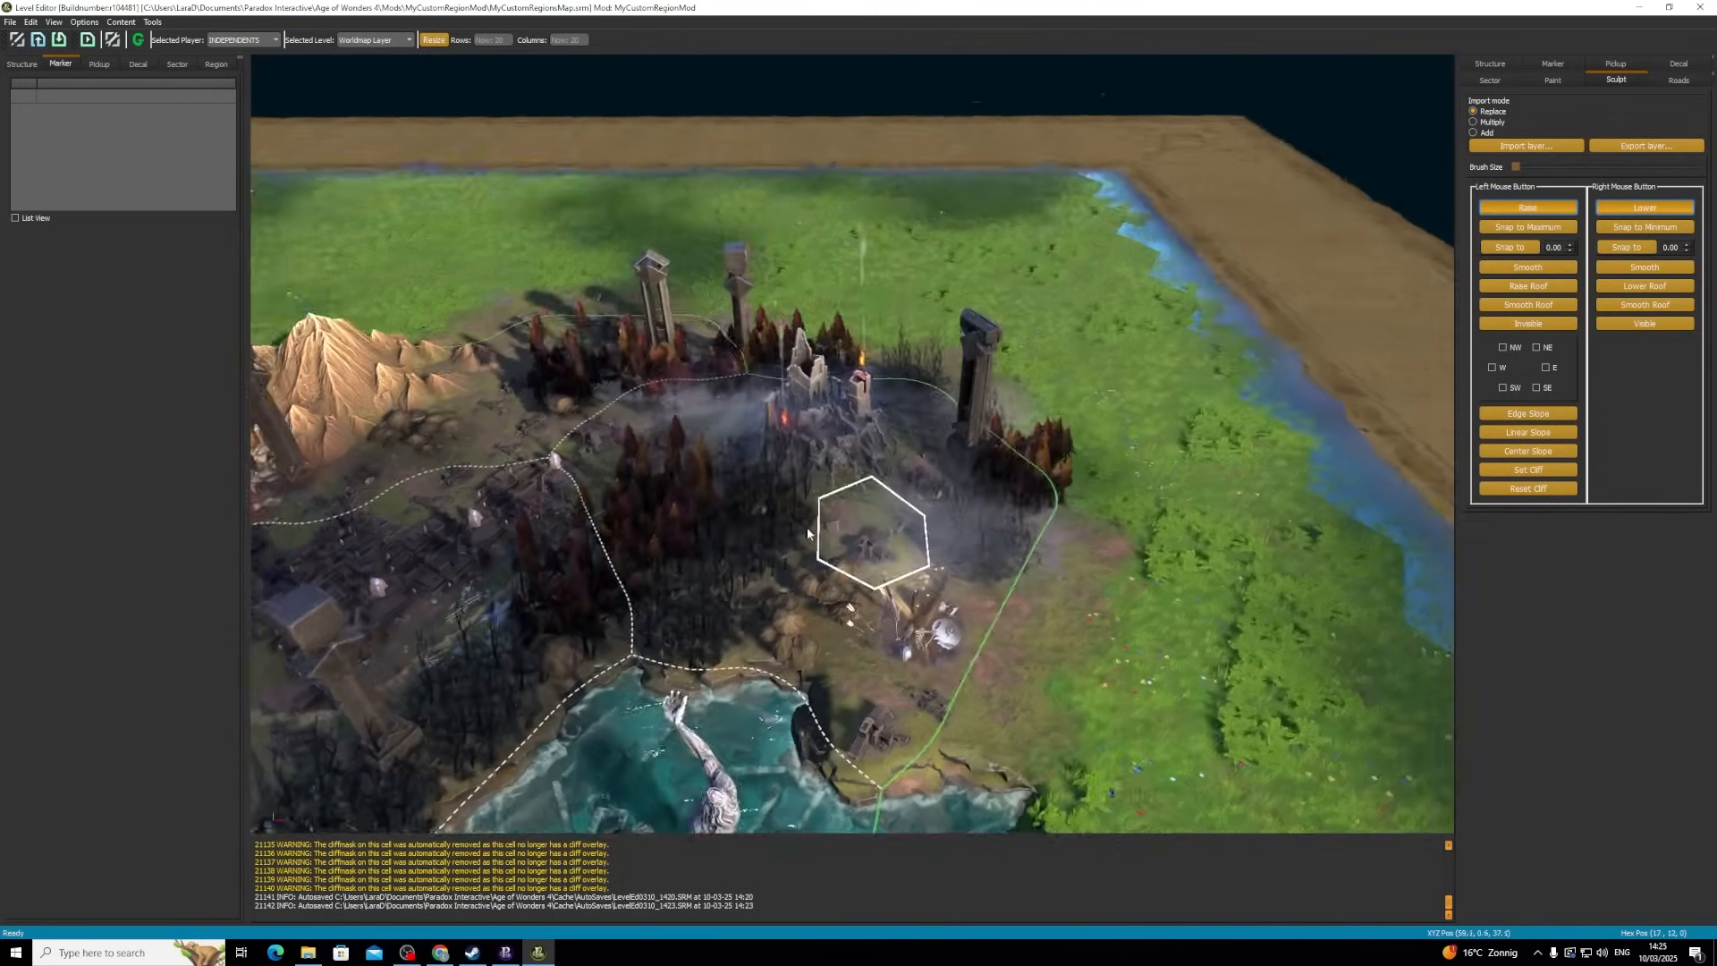
{"action": "scroll", "coordinate": [845, 496], "scroll_direction": "down", "scroll_amount": 3}
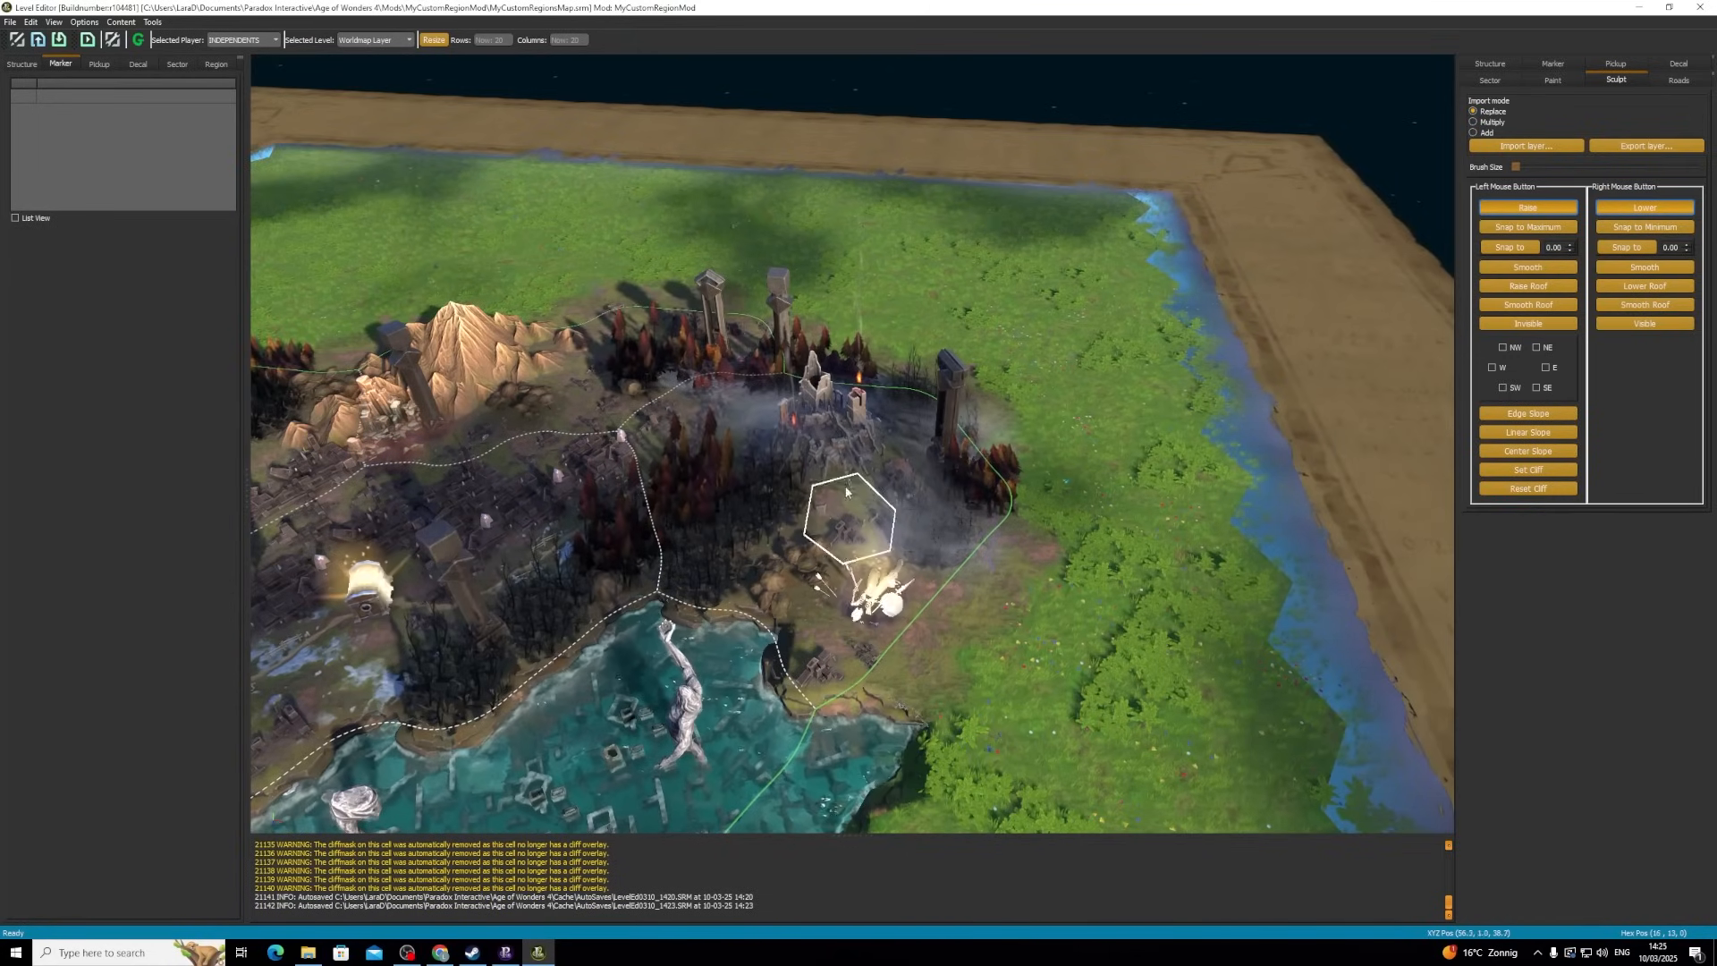
{"action": "scroll", "coordinate": [843, 555], "scroll_direction": "up", "scroll_amount": 4}
{"action": "middle_click_drag", "start_coordinate": [841, 617], "coordinate": [892, 515]}
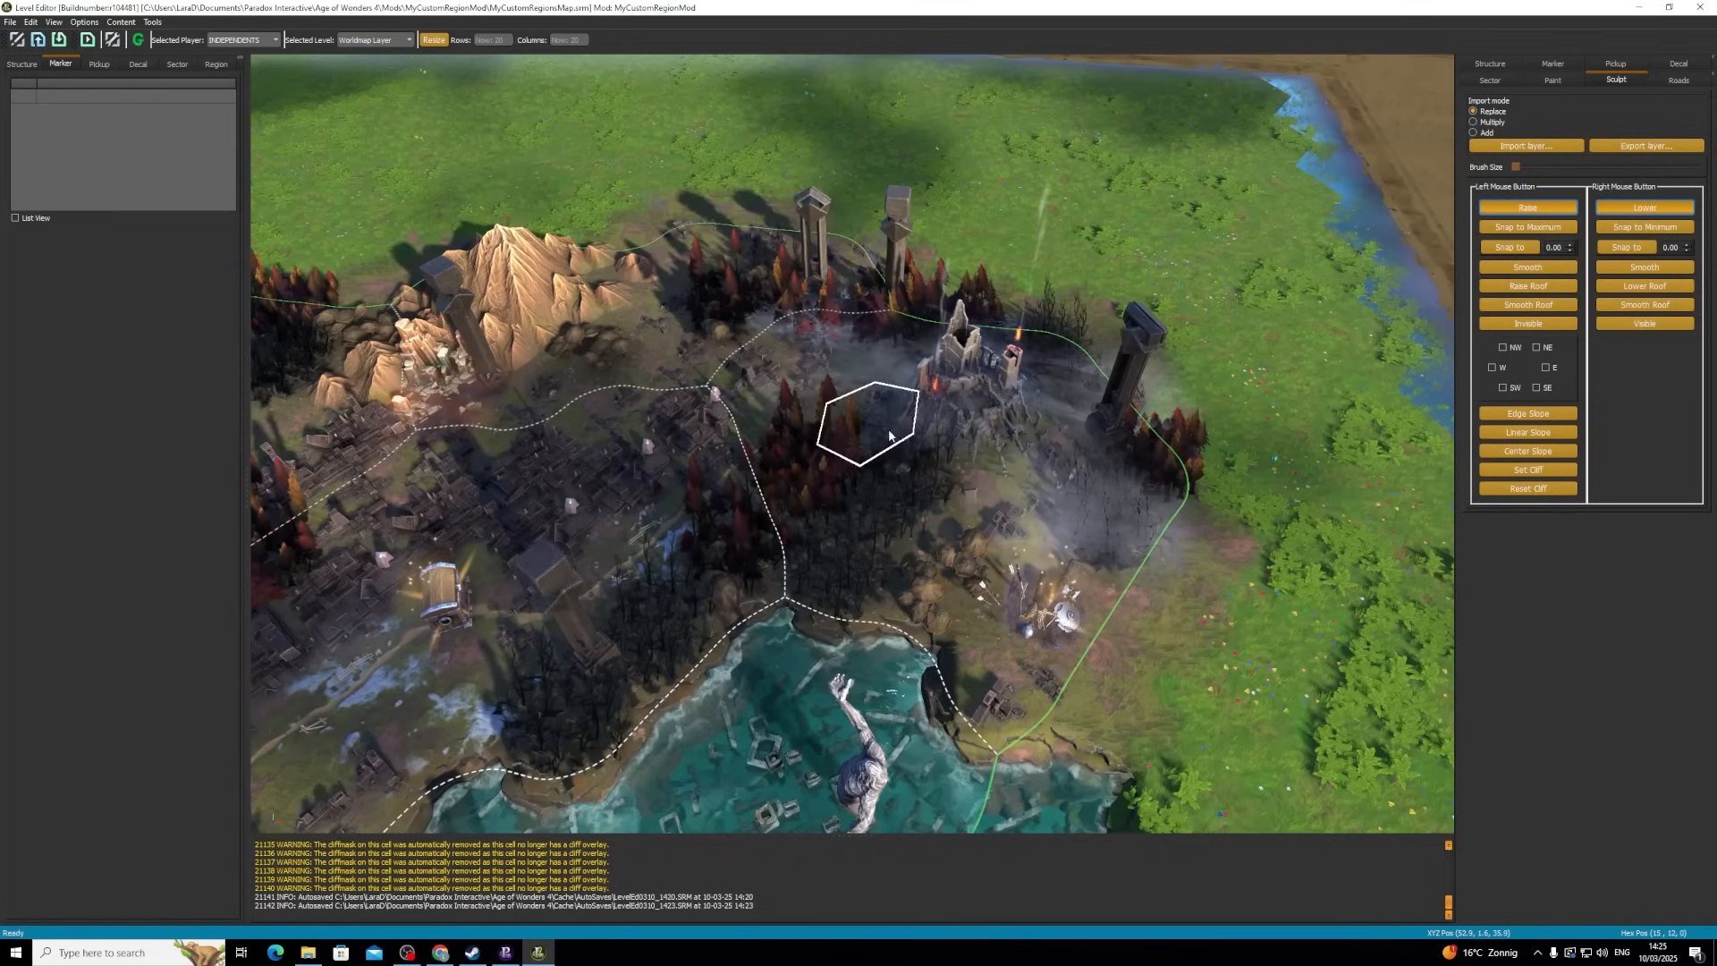
- Smooth the raised terrain around the ruined castle, and set sculpting back to Raise with a larger brush
{"action": "left_click", "coordinate": [1528, 266]}
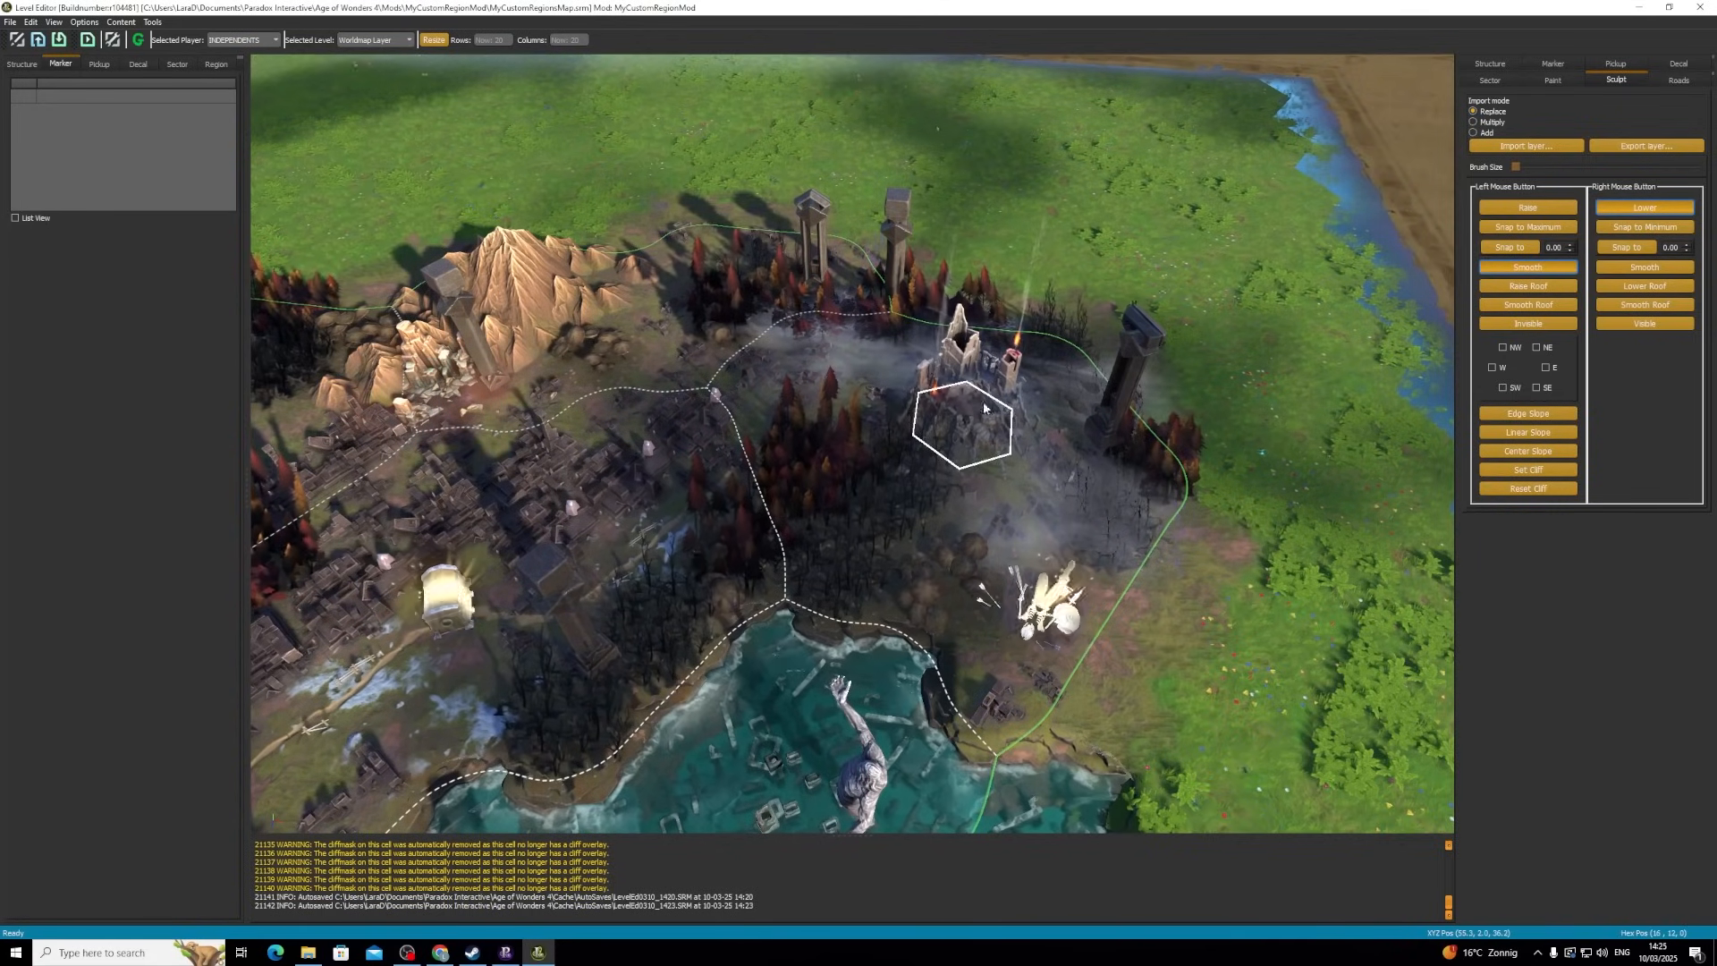
{"action": "left_click", "coordinate": [1545, 168]}
{"action": "left_click", "coordinate": [1529, 208]}
{"action": "scroll", "coordinate": [1011, 393], "scroll_direction": "down", "scroll_amount": 5}
{"action": "scroll", "coordinate": [1028, 367], "scroll_direction": "up", "scroll_amount": 3}
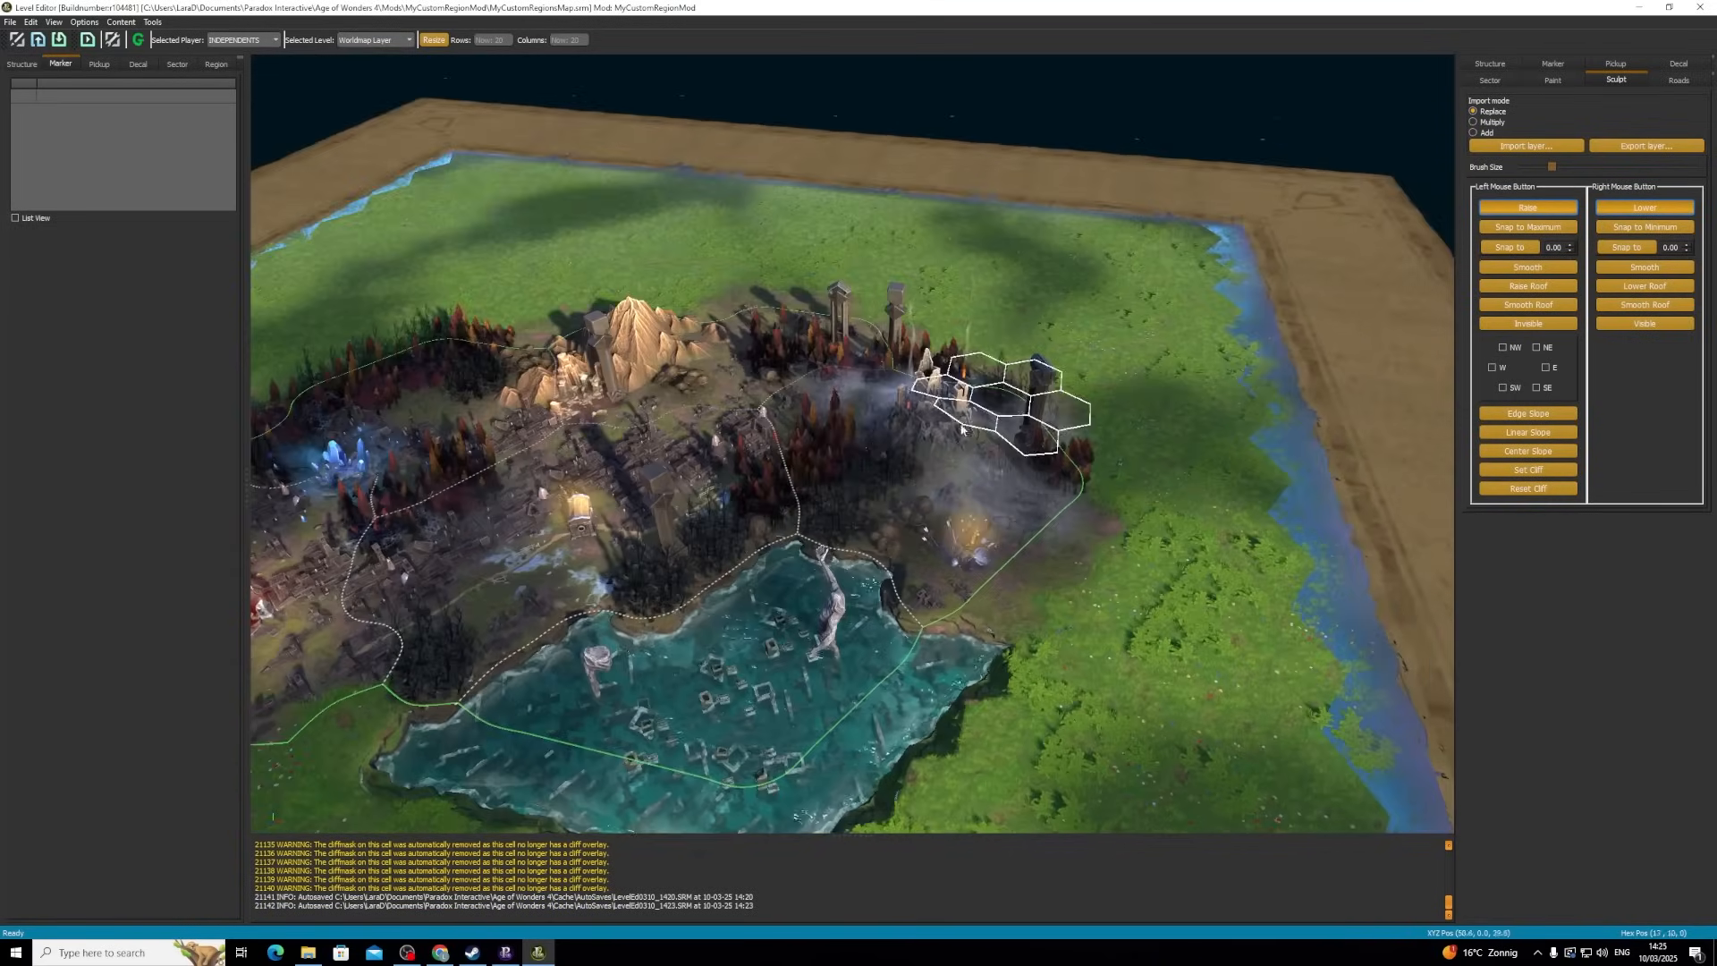
{"action": "scroll", "coordinate": [850, 452], "scroll_direction": "up", "scroll_amount": 2}
- Select the General Road type and look over the whole region from several angles
{"action": "left_click", "coordinate": [1679, 80]}
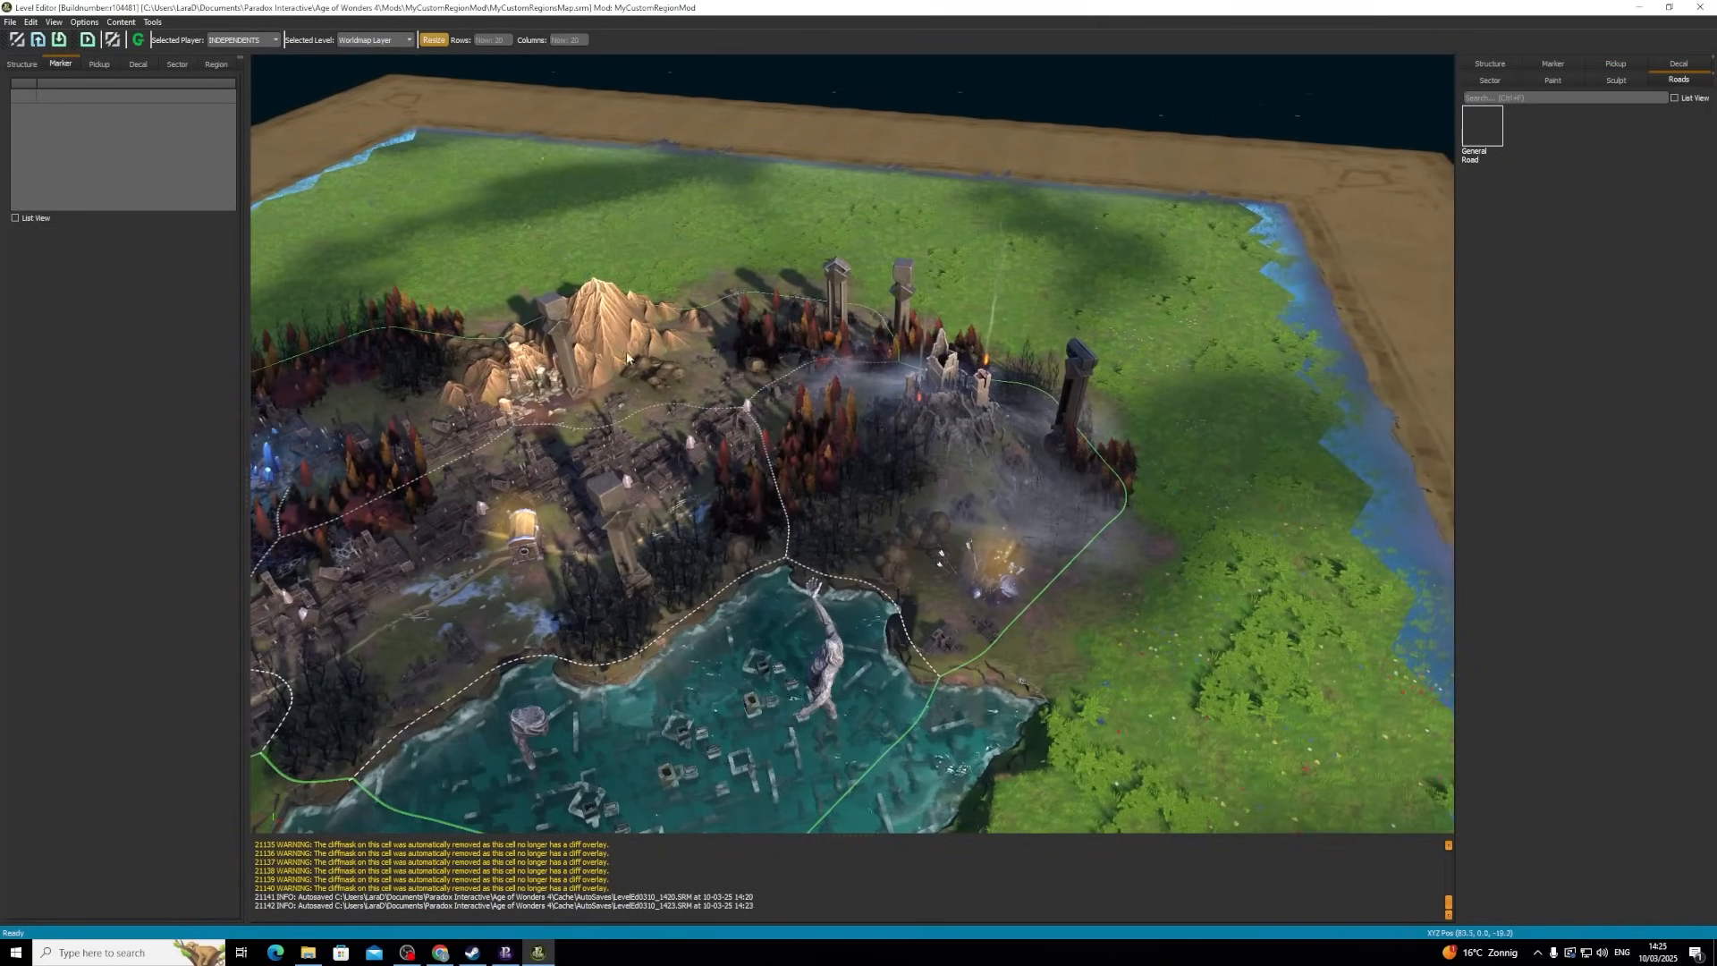
{"action": "left_click", "coordinate": [1480, 139]}
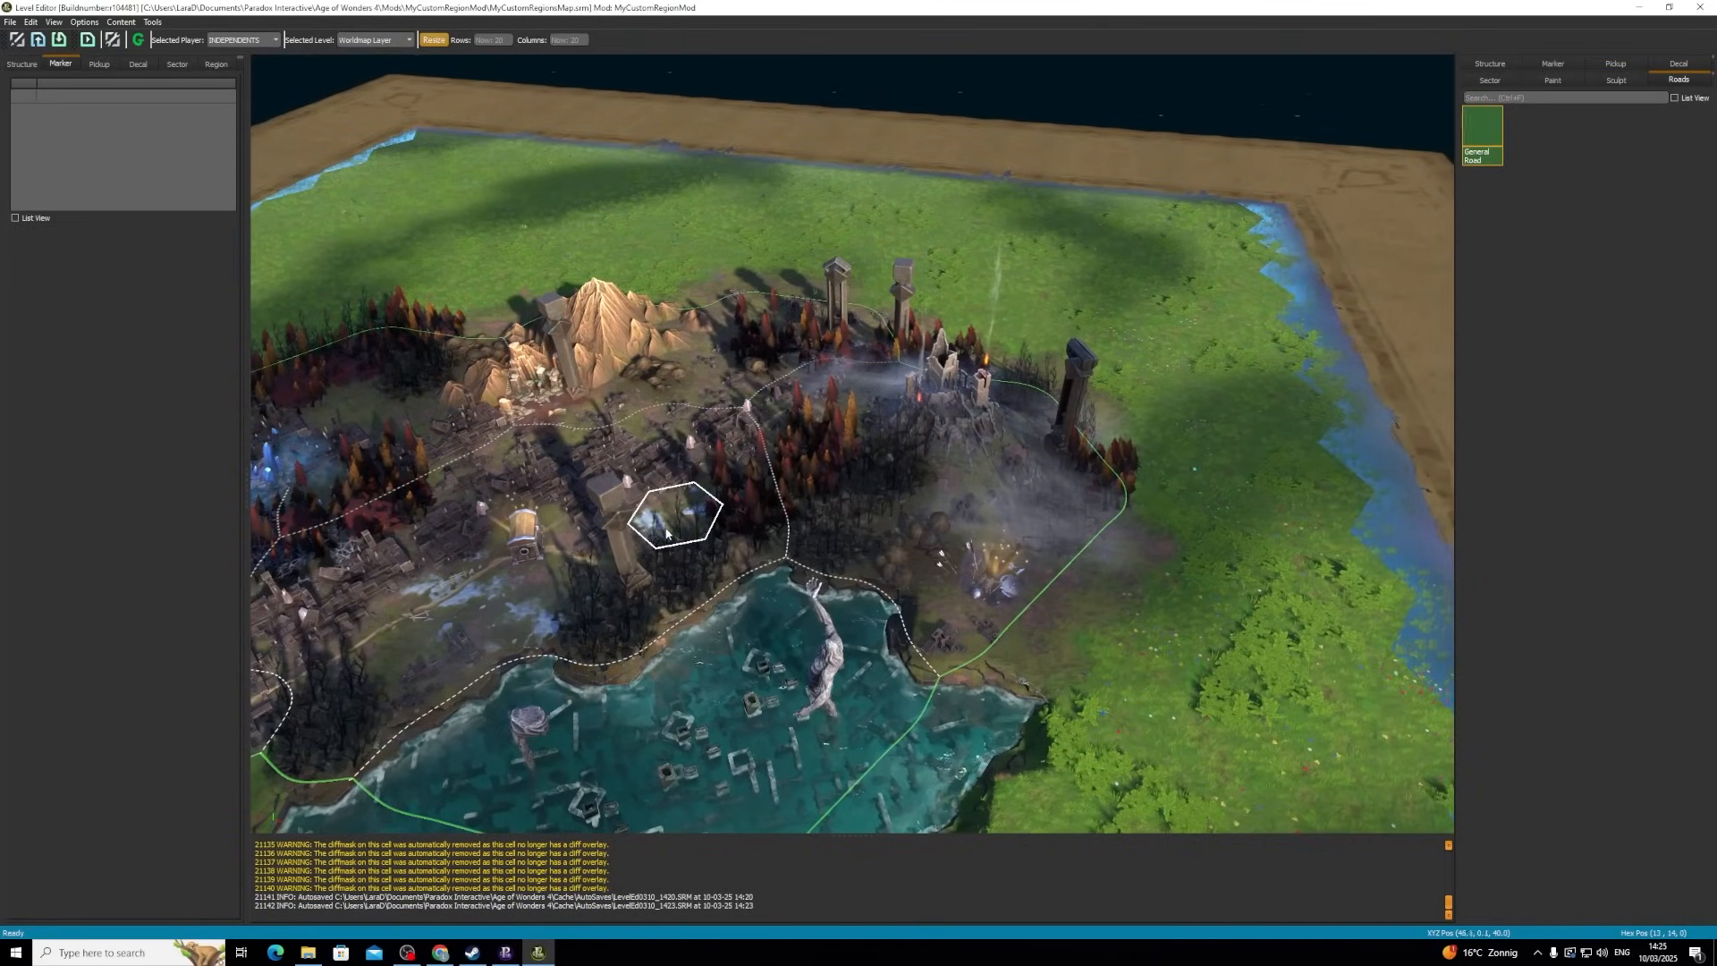
{"action": "middle_click_drag", "start_coordinate": [300, 658], "coordinate": [526, 642]}
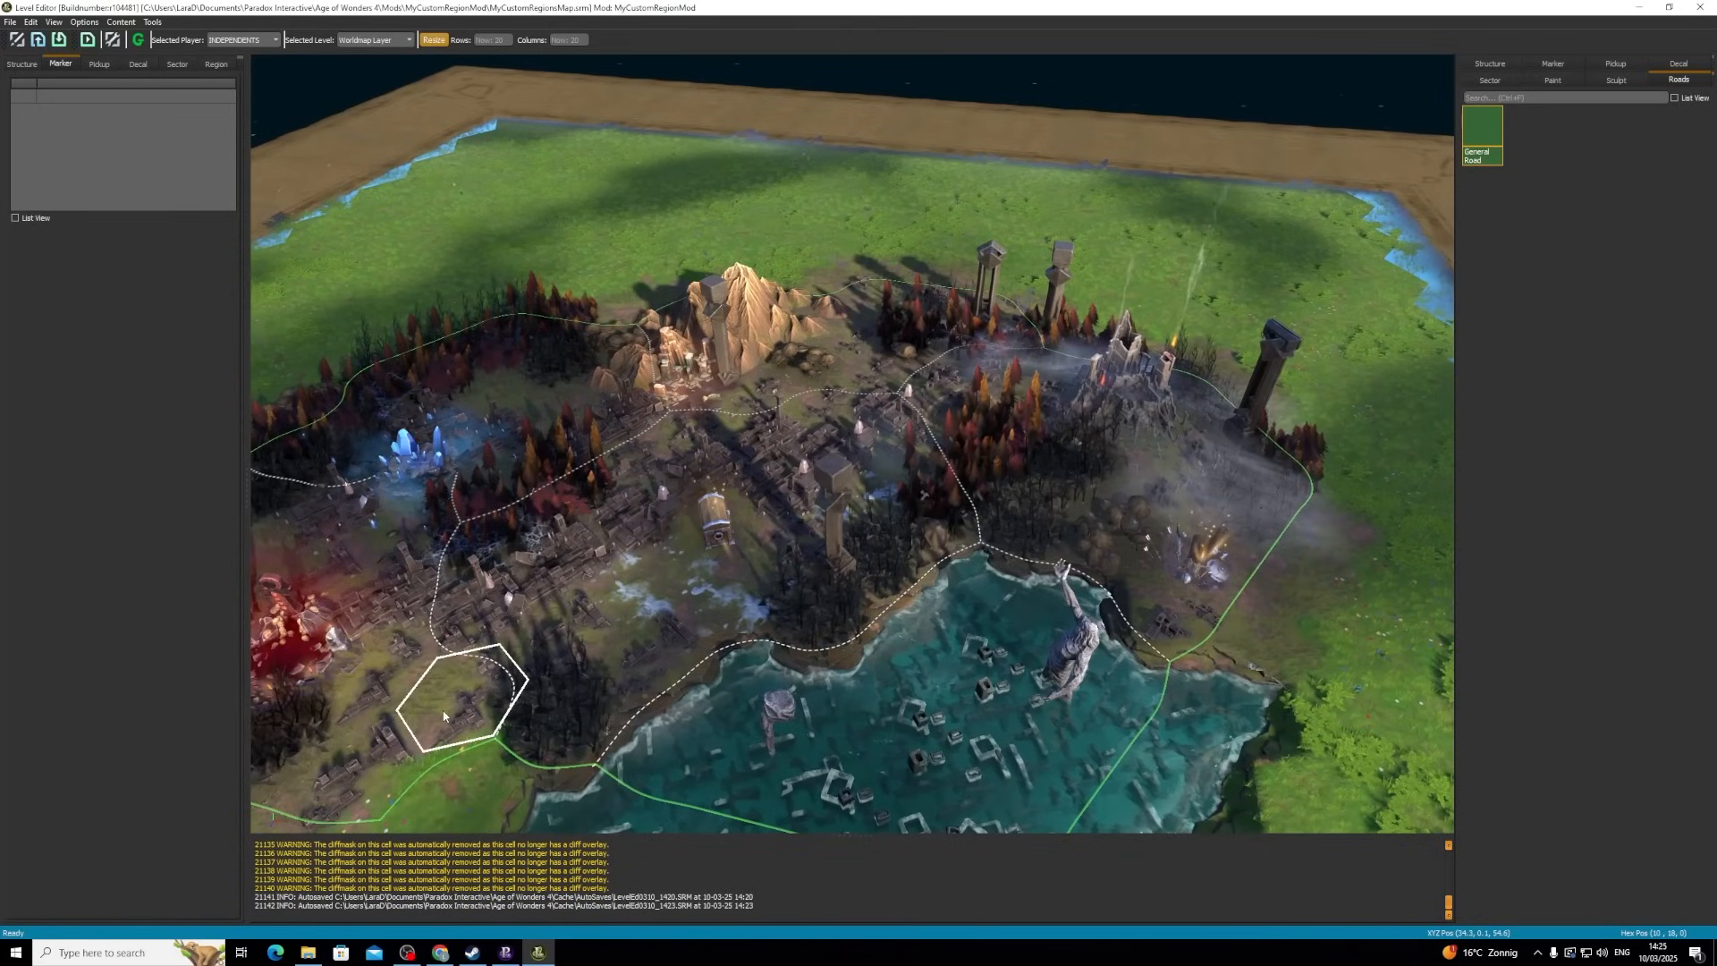
{"action": "scroll", "coordinate": [451, 770], "scroll_direction": "up", "scroll_amount": 2}
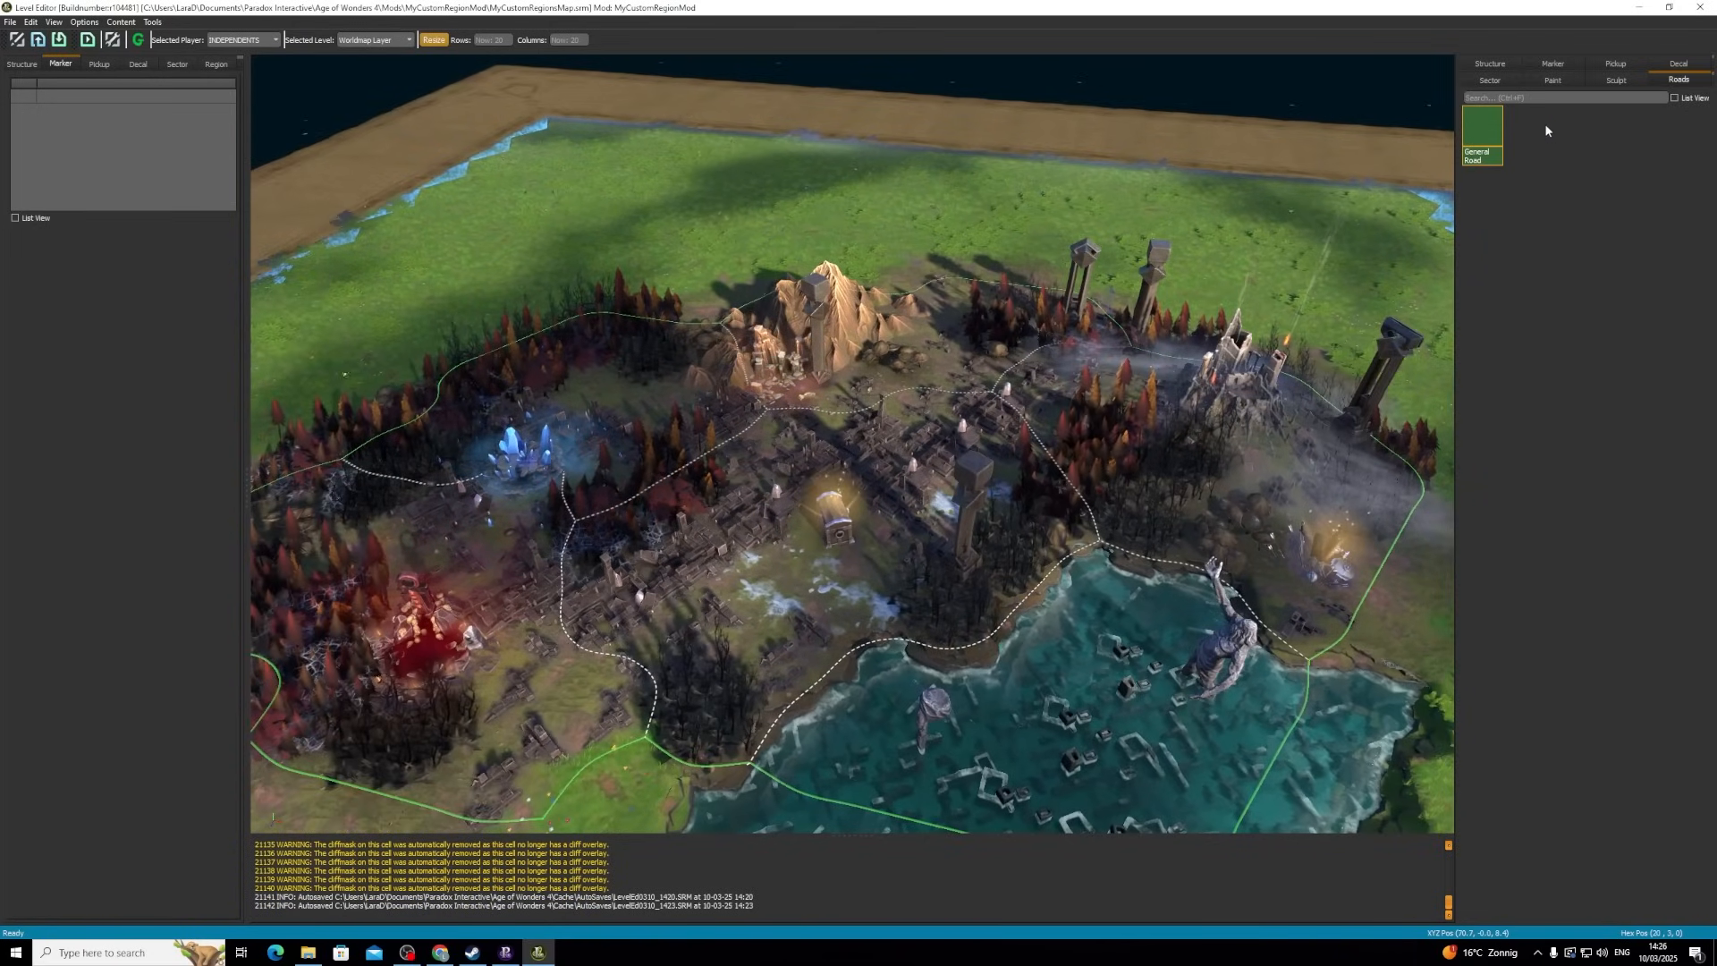
{"action": "scroll", "coordinate": [518, 582], "scroll_direction": "down", "scroll_amount": 2}
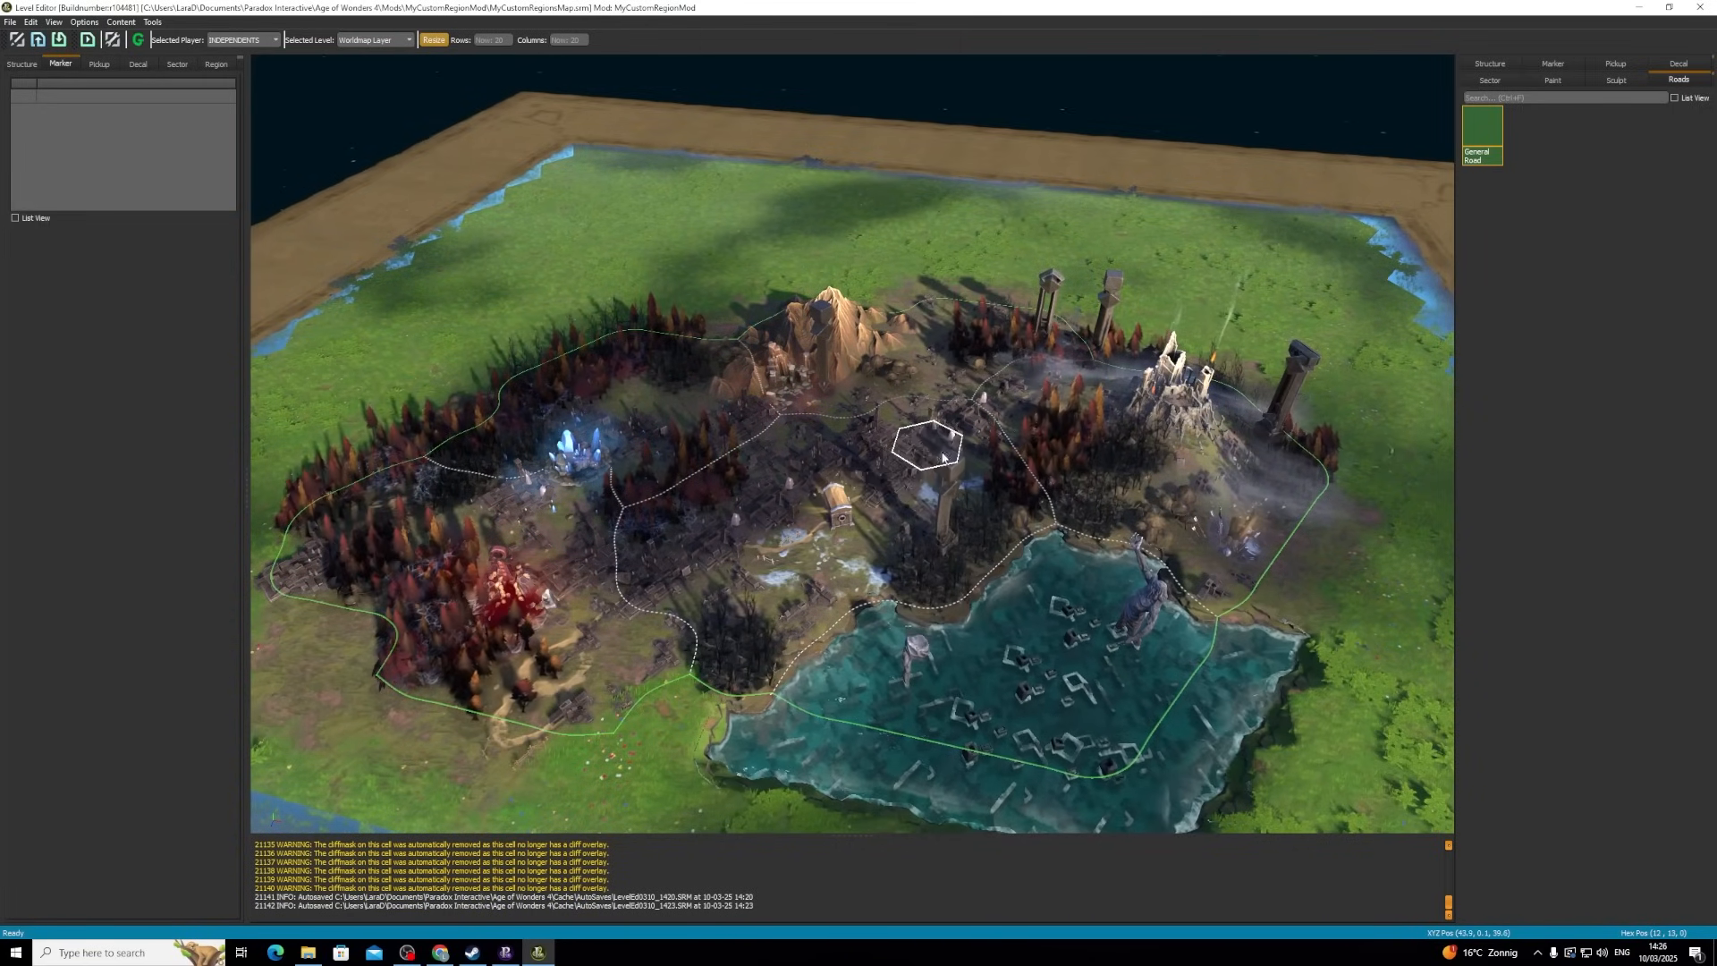
{"action": "scroll", "coordinate": [931, 447], "scroll_direction": "up", "scroll_amount": 2}
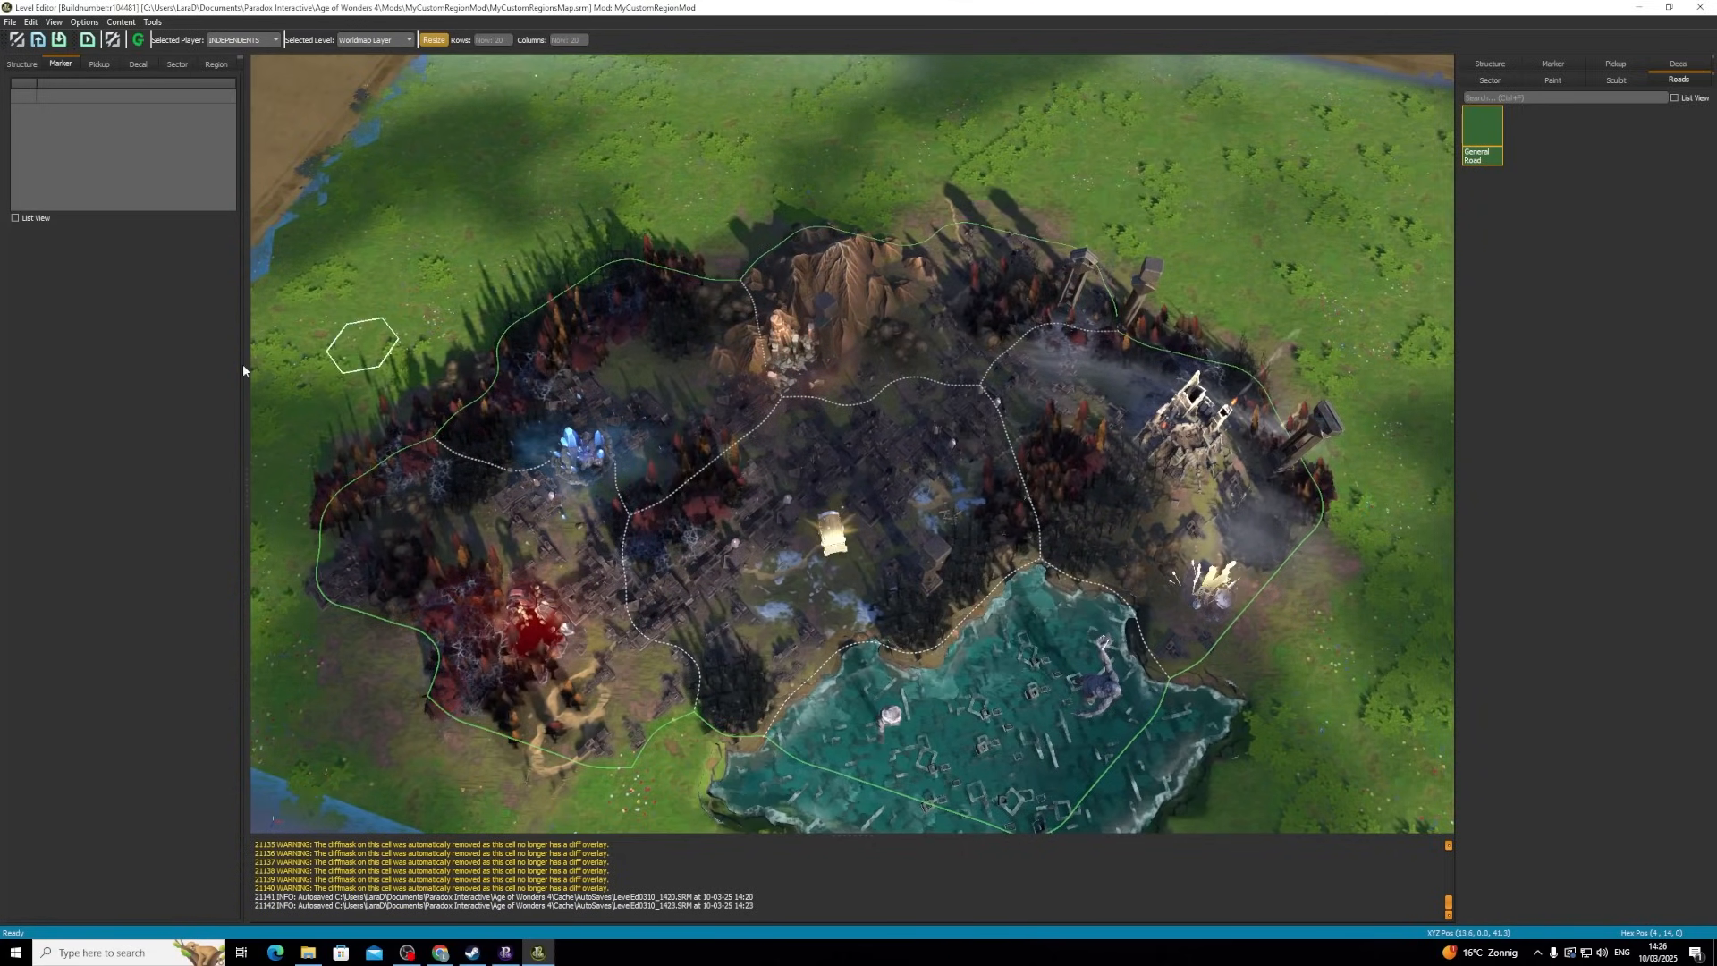
{"action": "scroll", "coordinate": [787, 565], "scroll_direction": "down", "scroll_amount": 2}
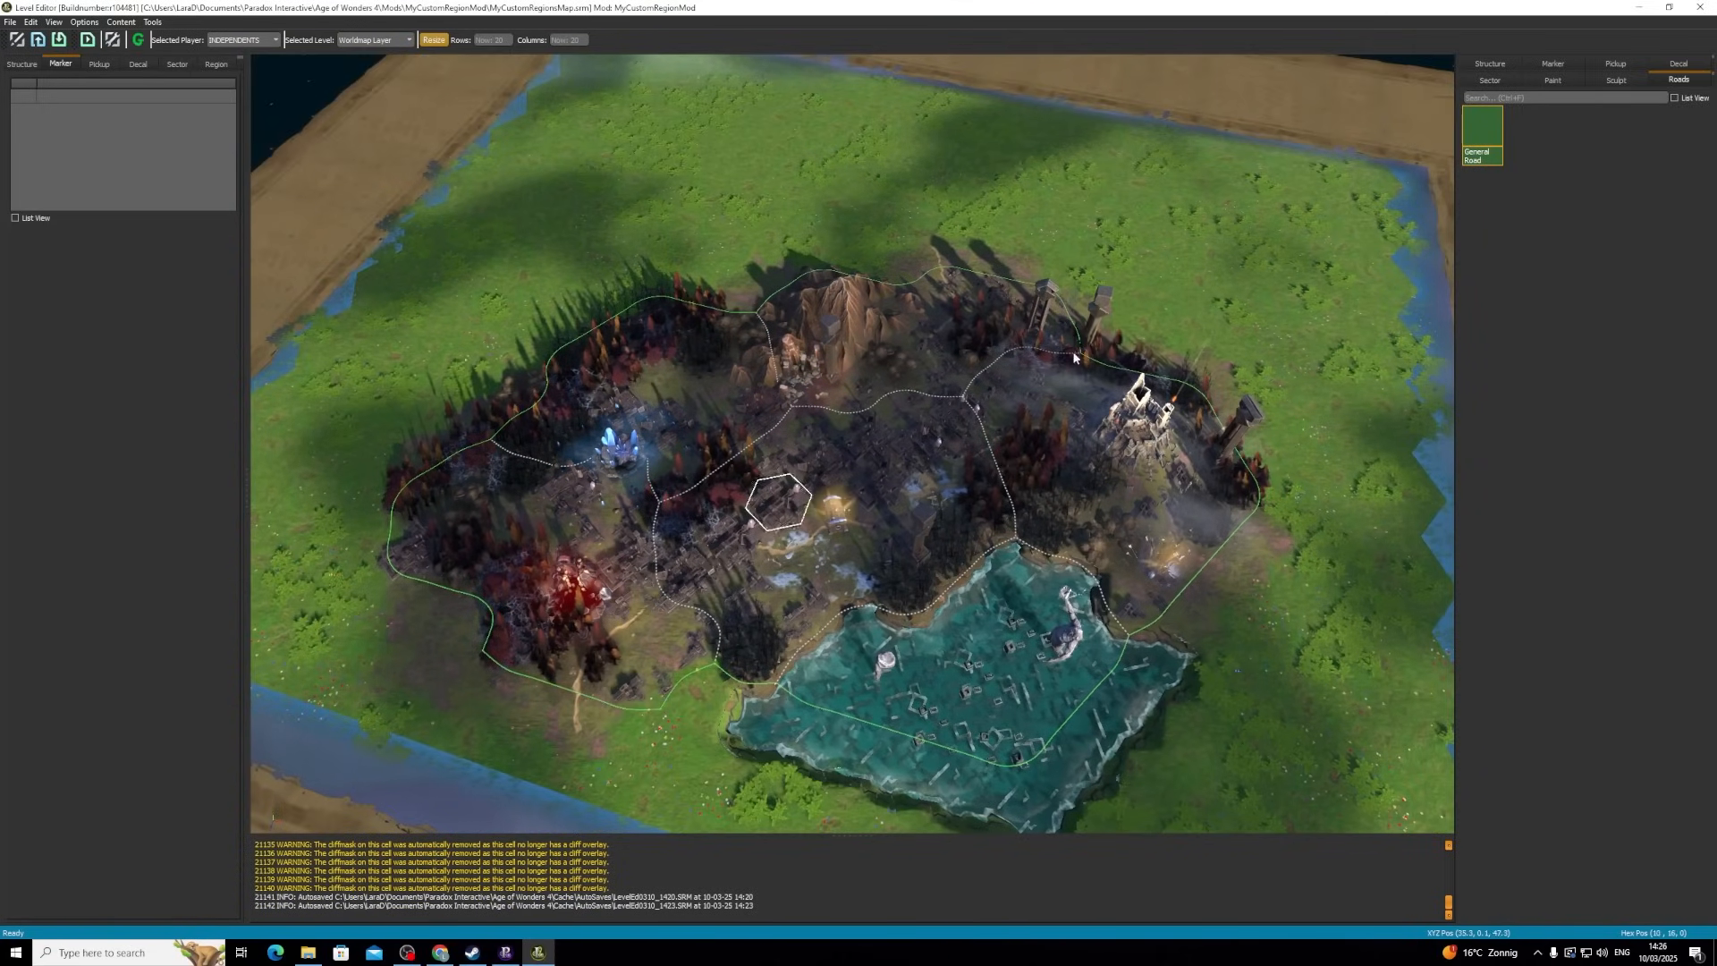
{"action": "scroll", "coordinate": [1093, 391], "scroll_direction": "up", "scroll_amount": 2}
{"action": "scroll", "coordinate": [1092, 391], "scroll_direction": "down", "scroll_amount": 1}
- Save the region map and inspect its sectors up close
{"action": "left_click", "coordinate": [10, 22]}
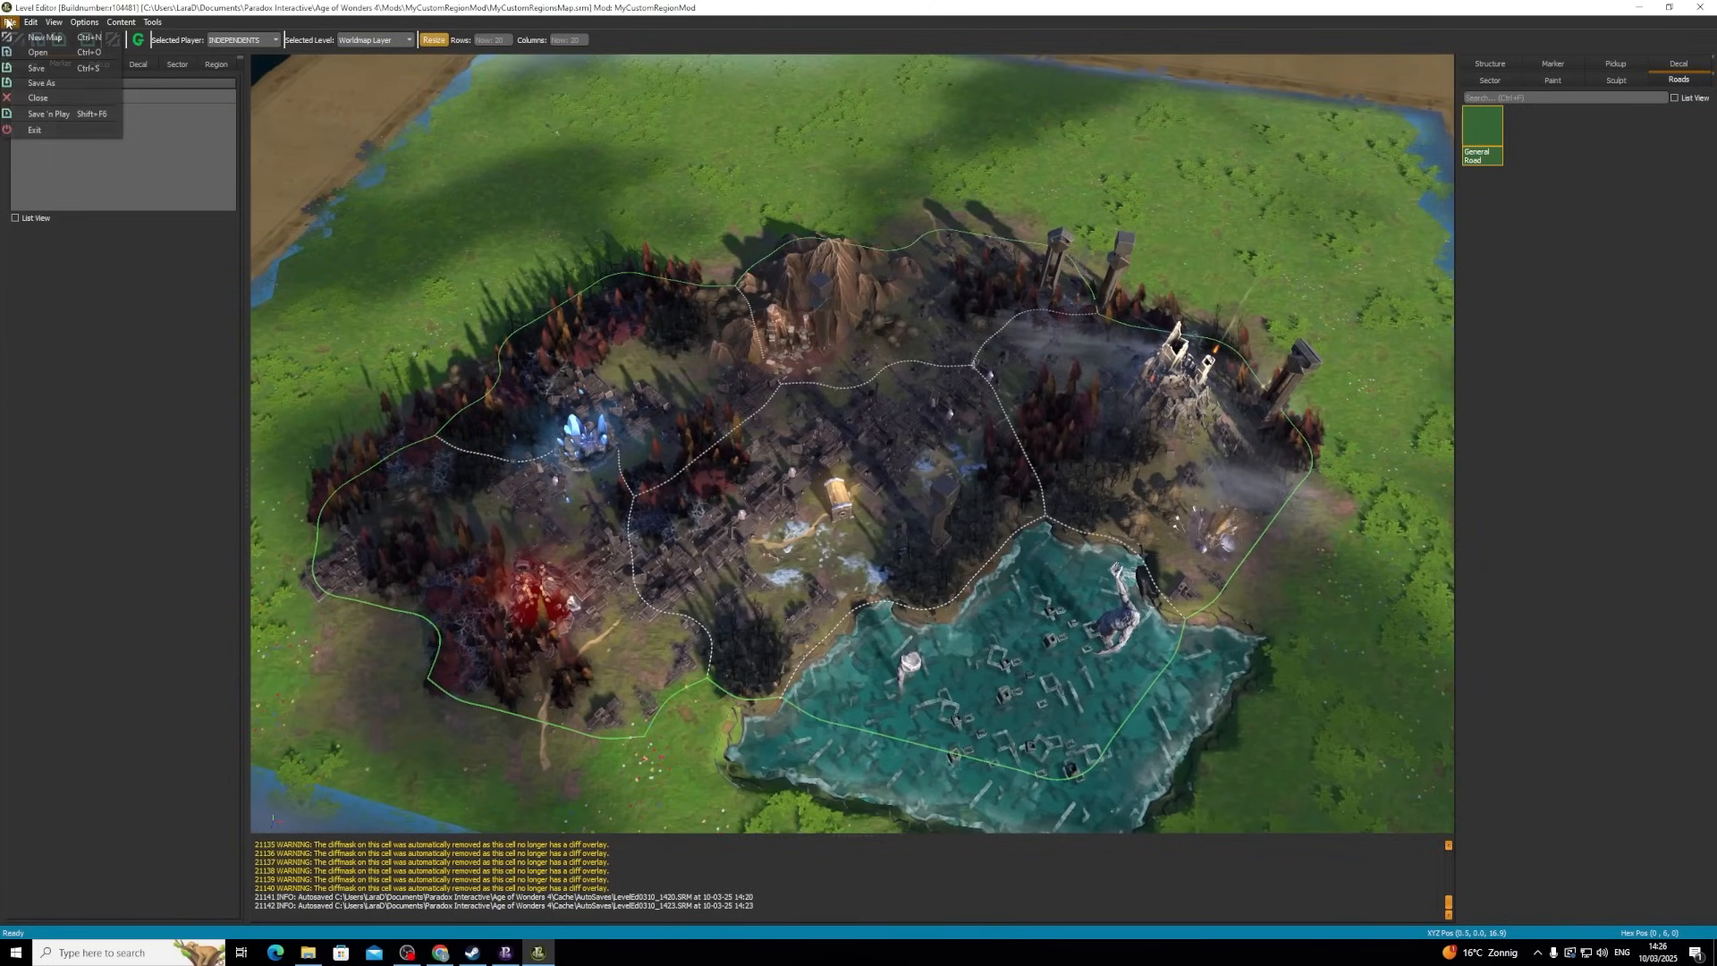
{"action": "left_click", "coordinate": [34, 69]}
{"action": "scroll", "coordinate": [1114, 418], "scroll_direction": "up", "scroll_amount": 5}
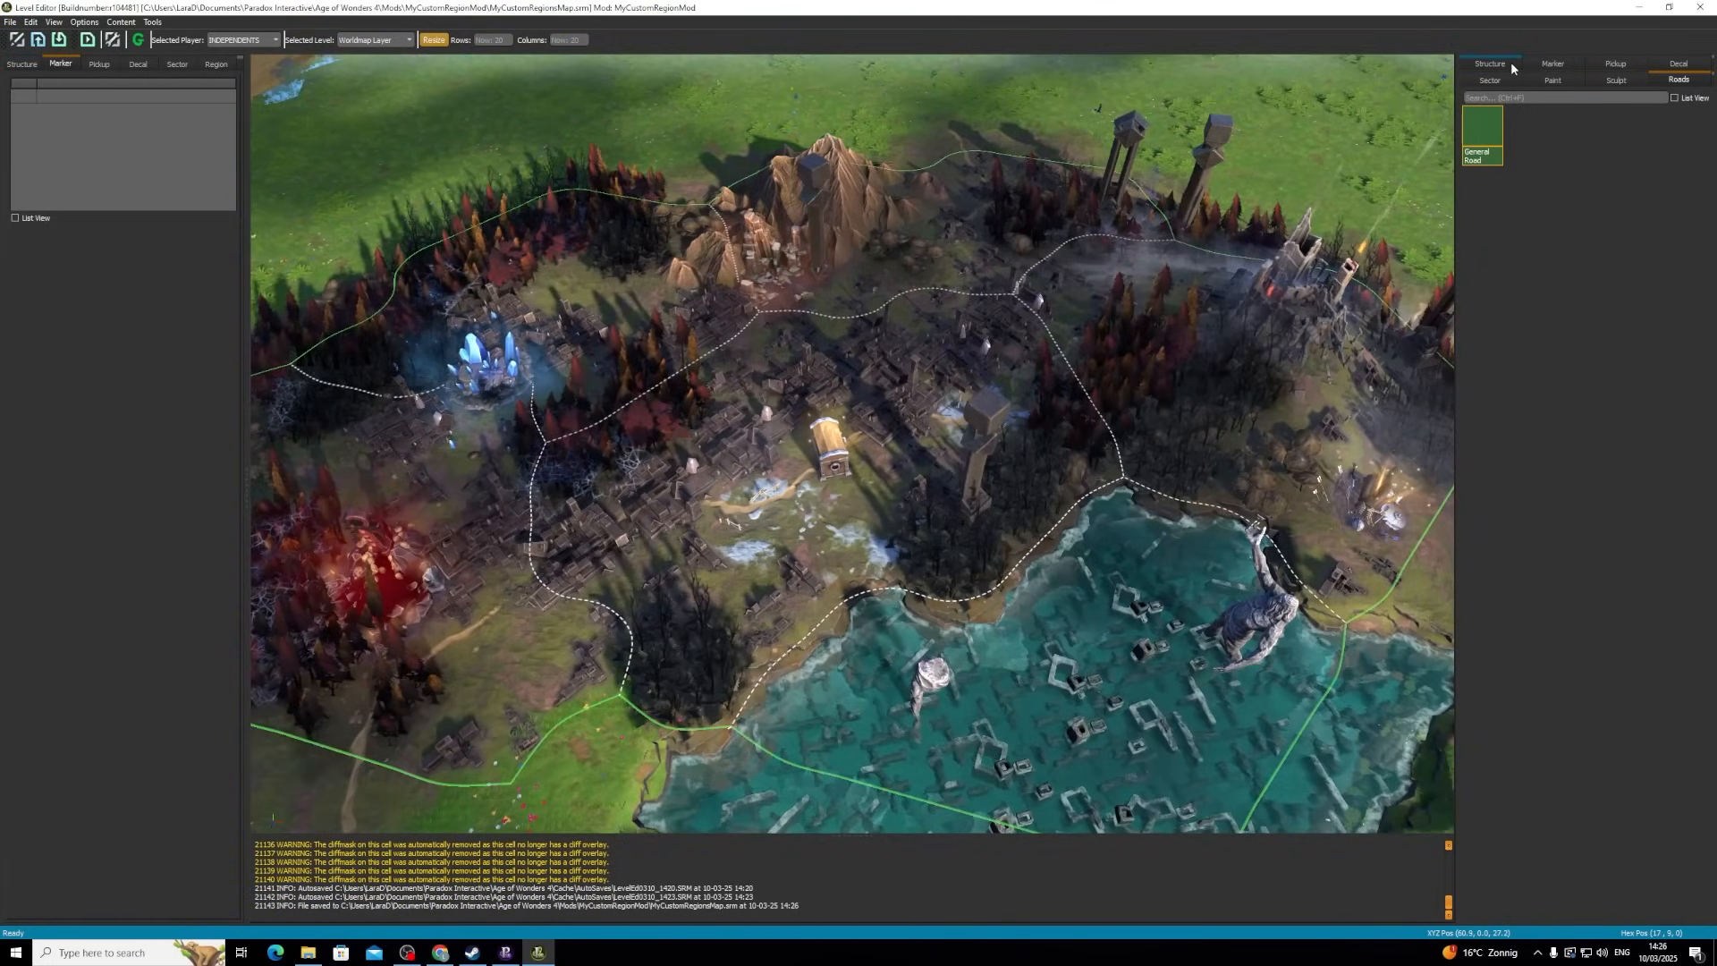
{"action": "scroll", "coordinate": [937, 433], "scroll_direction": "down", "scroll_amount": 2}
{"action": "scroll", "coordinate": [929, 439], "scroll_direction": "up", "scroll_amount": 1}
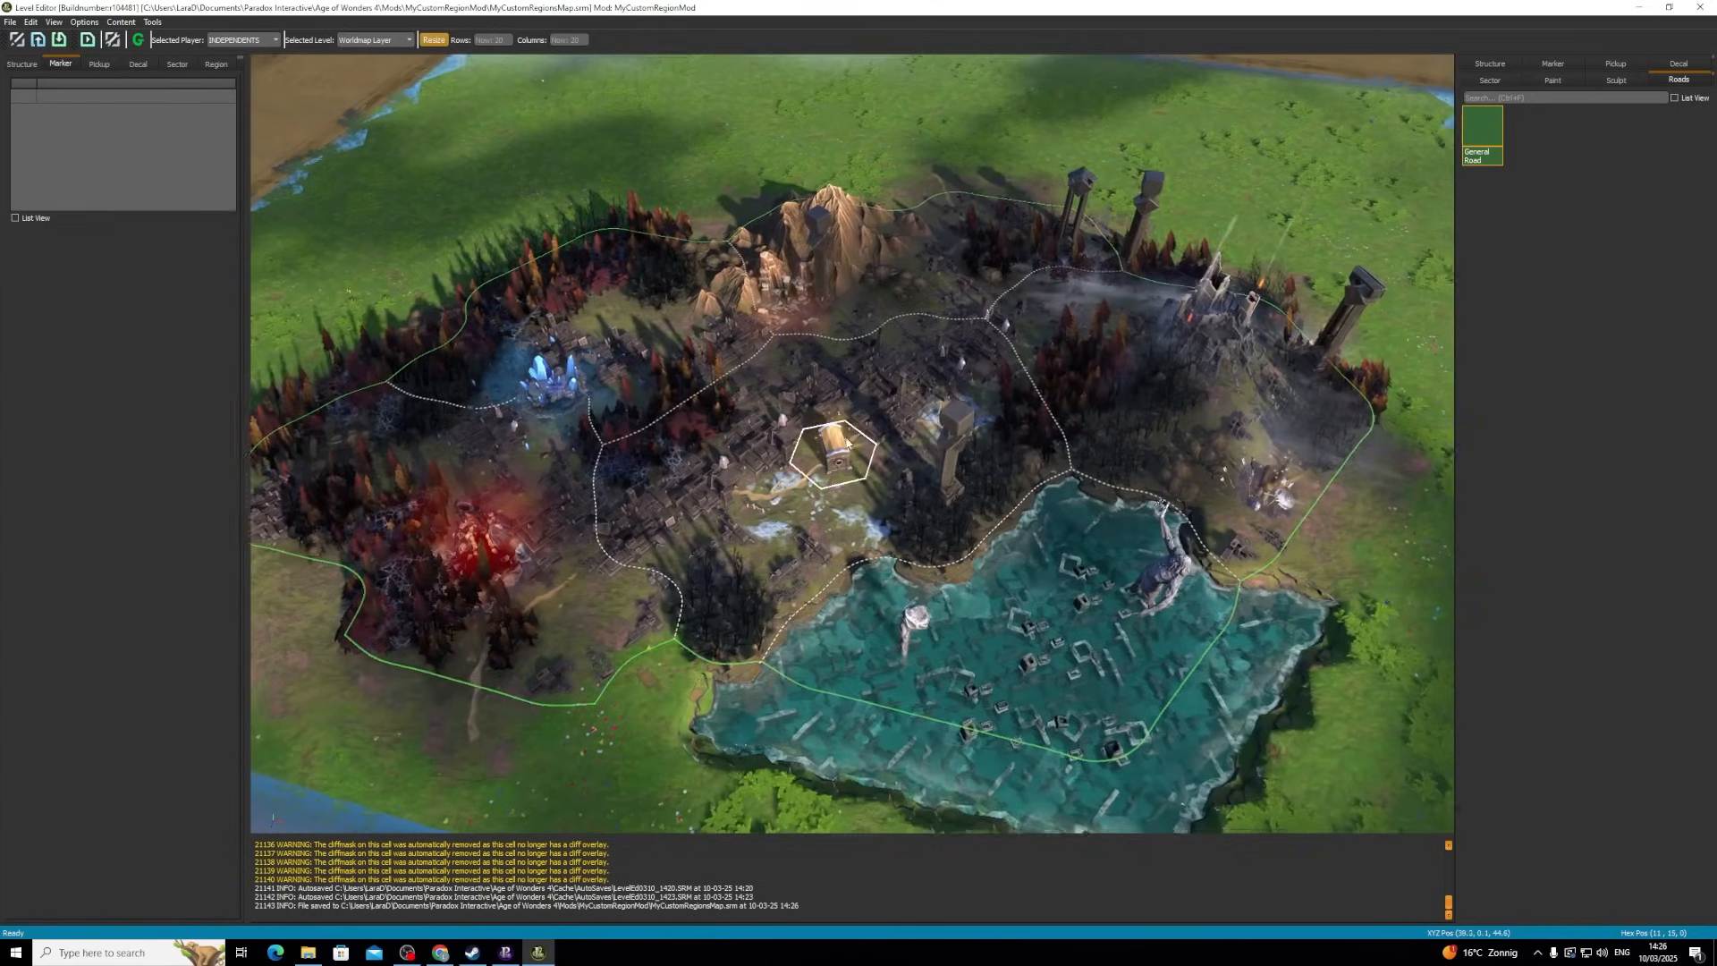
{"action": "middle_click_drag", "start_coordinate": [846, 445], "coordinate": [855, 445]}
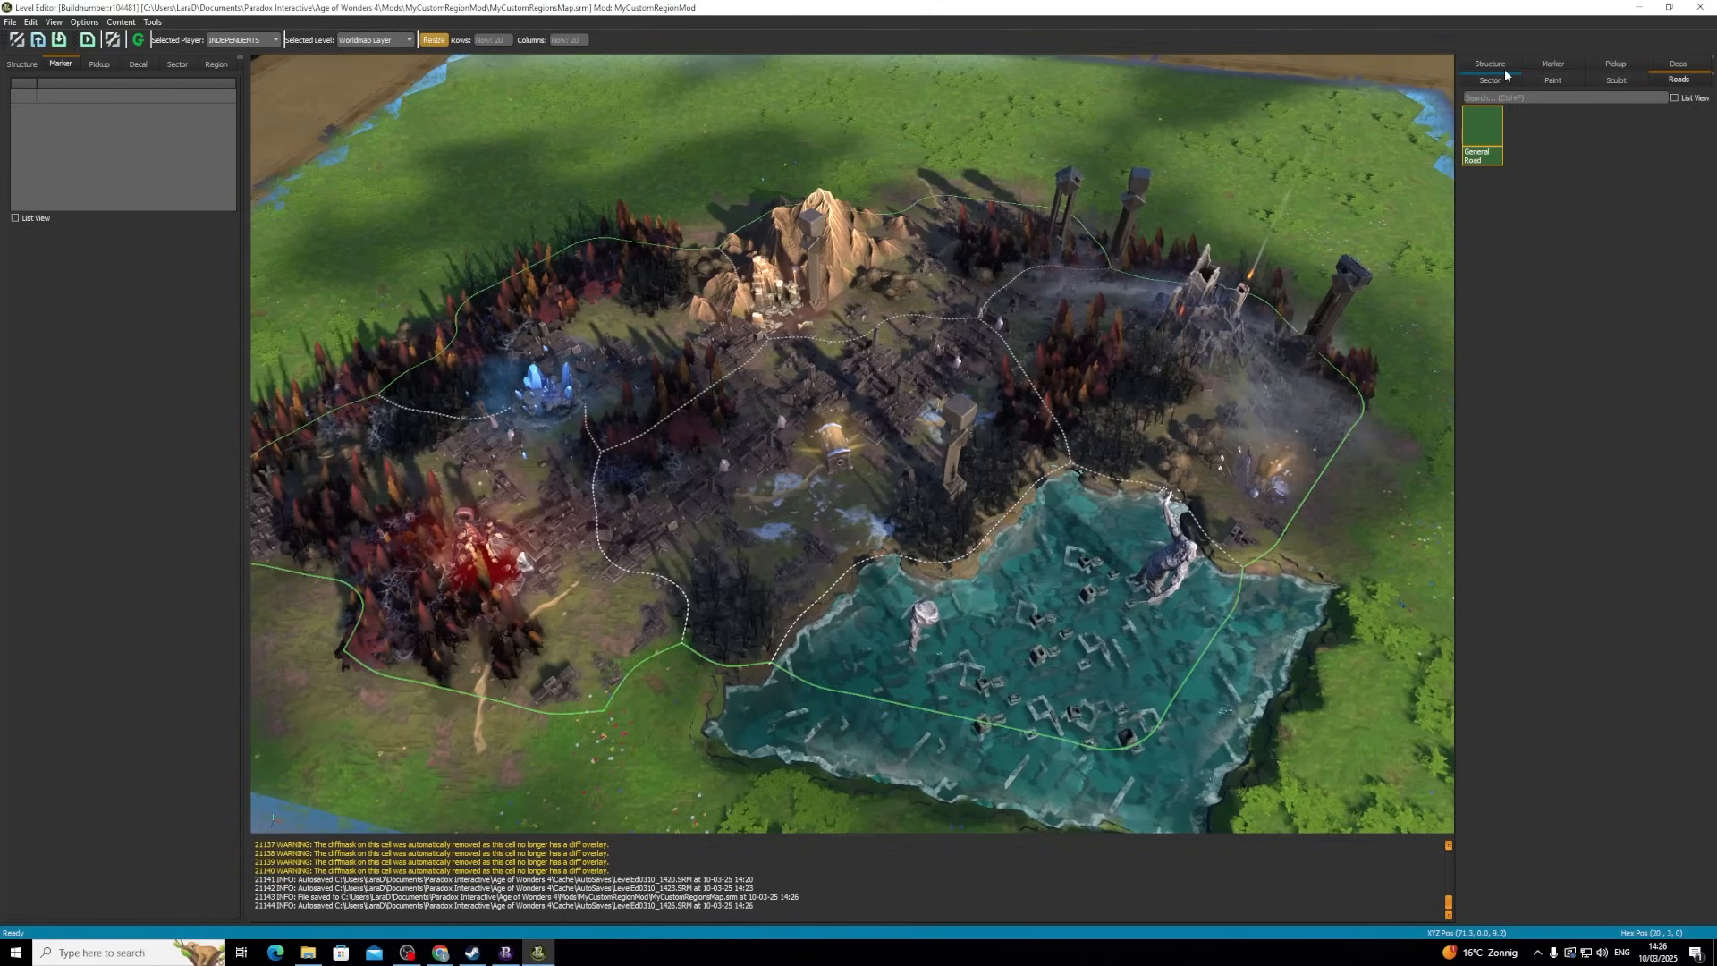
- Set paint randomization to Theme and mark the northeastern and northern sectors' hexes plus the central sector's eastern hexes
{"action": "left_click", "coordinate": [1552, 80]}
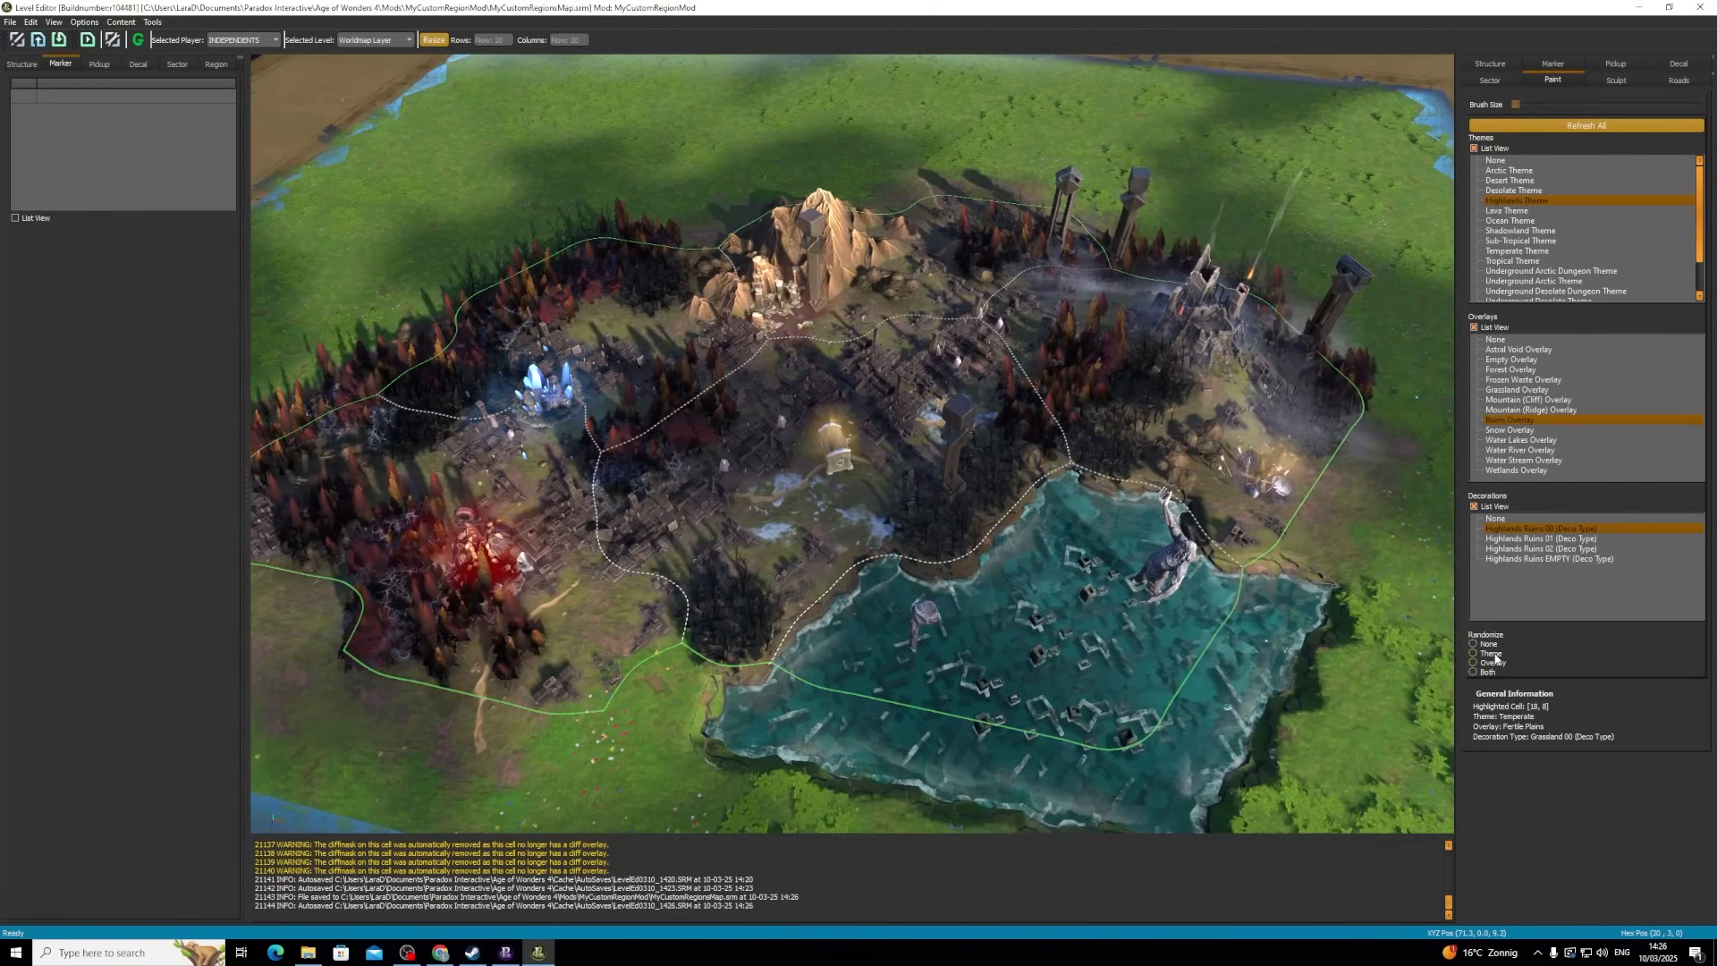
{"action": "left_click", "coordinate": [1475, 654]}
{"action": "mouse_move", "coordinate": [931, 510]}
{"action": "left_mouse_down"}
{"action": "mouse_move", "coordinate": [864, 516]}
{"action": "mouse_move", "coordinate": [931, 474]}
{"action": "mouse_move", "coordinate": [972, 478]}
{"action": "left_mouse_up"}
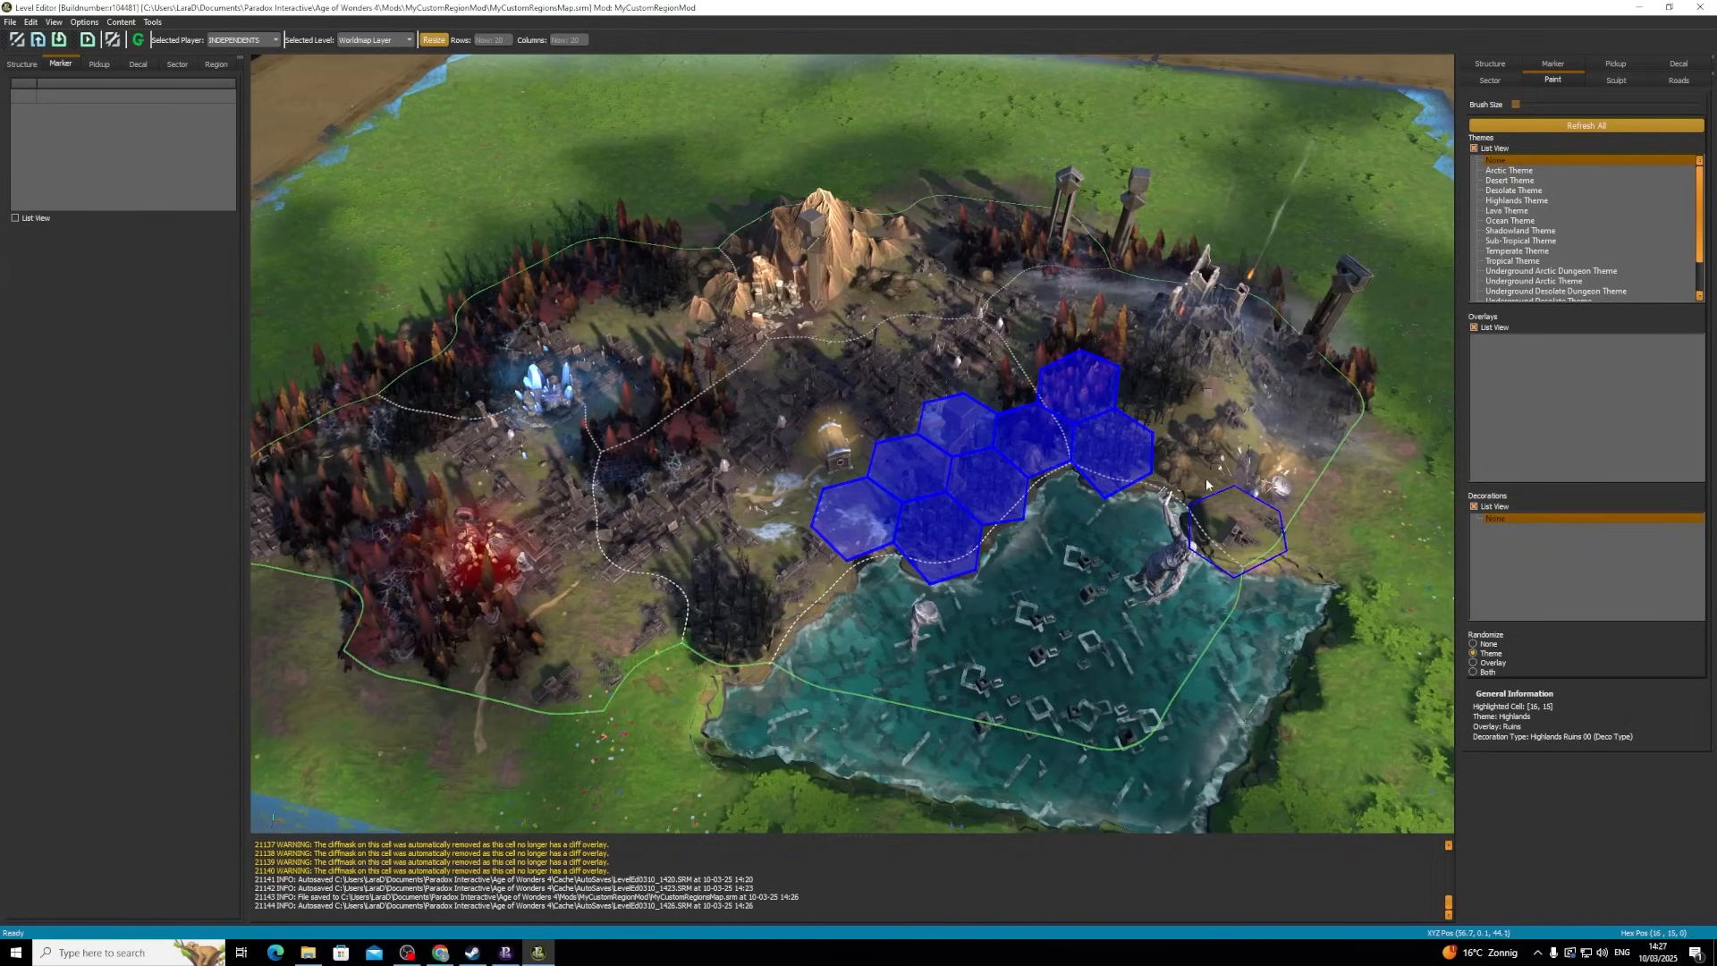
{"action": "mouse_move", "coordinate": [1172, 431]}
{"action": "left_mouse_down"}
{"action": "mouse_move", "coordinate": [1239, 413]}
{"action": "mouse_move", "coordinate": [1272, 470]}
{"action": "mouse_move", "coordinate": [1245, 534]}
{"action": "mouse_move", "coordinate": [1323, 407]}
{"action": "mouse_move", "coordinate": [1082, 327]}
{"action": "mouse_move", "coordinate": [1083, 289]}
{"action": "mouse_move", "coordinate": [1014, 239]}
{"action": "mouse_move", "coordinate": [949, 216]}
{"action": "mouse_move", "coordinate": [1041, 253]}
{"action": "mouse_move", "coordinate": [841, 250]}
{"action": "mouse_move", "coordinate": [851, 228]}
{"action": "left_mouse_up"}
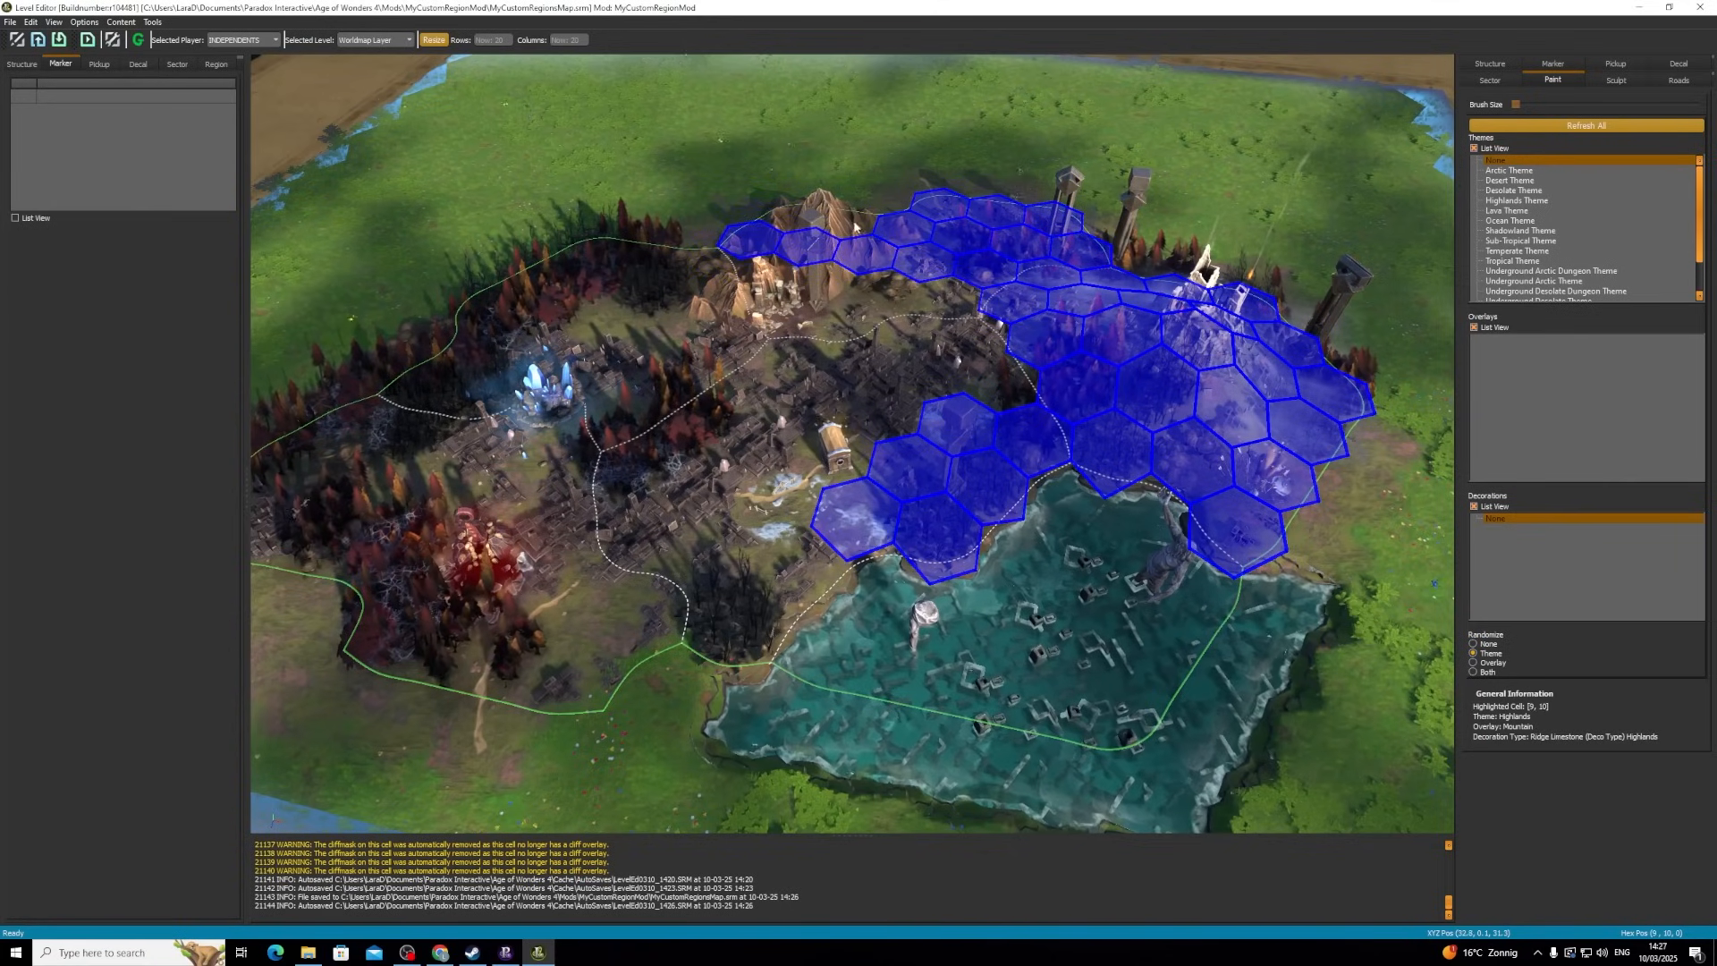
{"action": "mouse_move", "coordinate": [729, 274]}
{"action": "left_mouse_down"}
{"action": "mouse_move", "coordinate": [711, 304]}
{"action": "mouse_move", "coordinate": [804, 353]}
{"action": "mouse_move", "coordinate": [912, 385]}
{"action": "mouse_move", "coordinate": [984, 349]}
{"action": "left_mouse_up"}
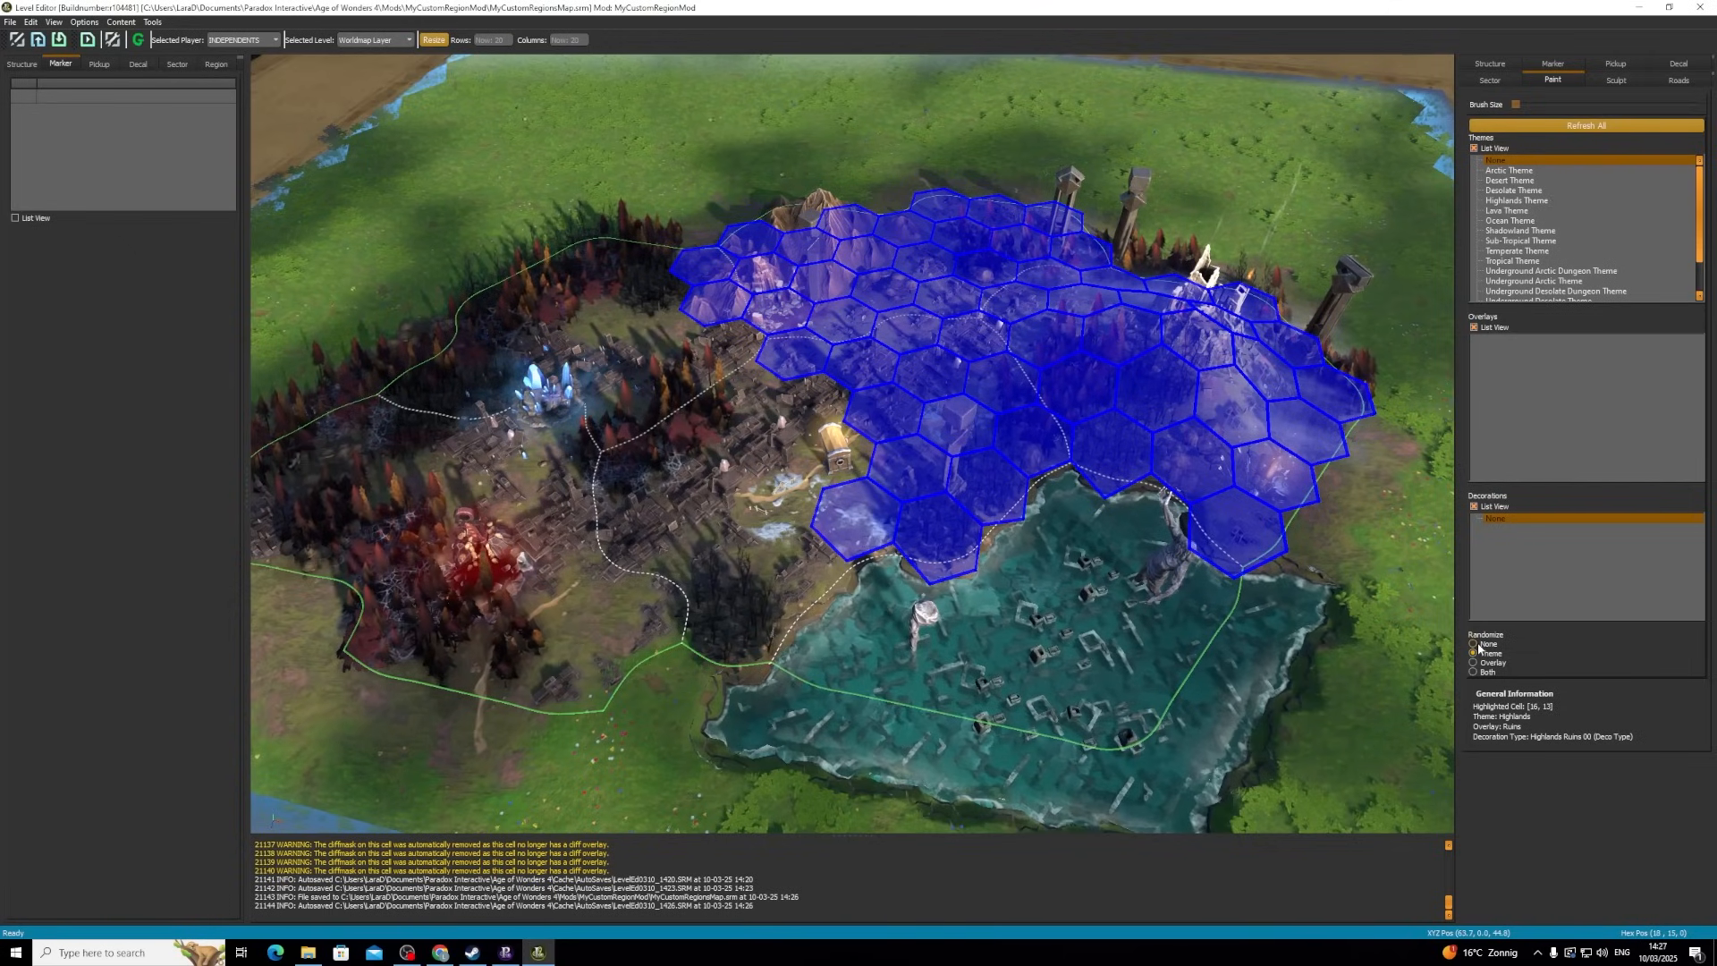
- Clear the randomization from several central sector hexes with None and mark them again with Theme
{"action": "mouse_move", "coordinate": [942, 412]}
{"action": "left_mouse_down"}
{"action": "mouse_move", "coordinate": [928, 369]}
{"action": "mouse_move", "coordinate": [864, 365]}
{"action": "left_mouse_up"}
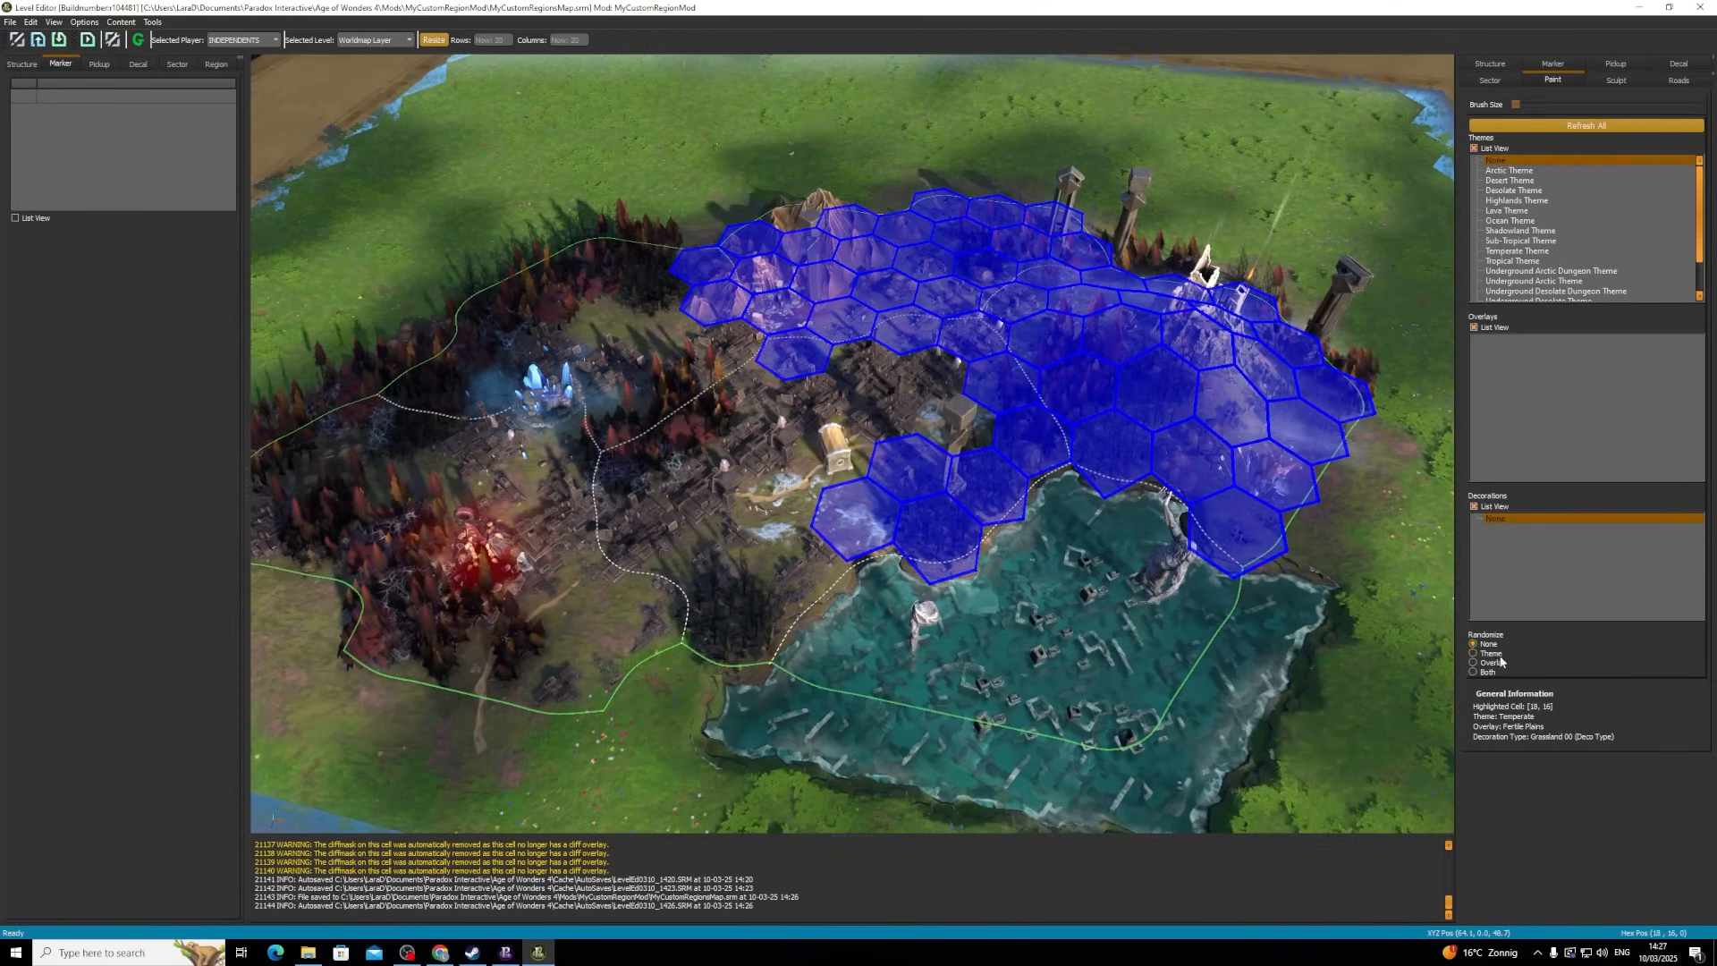
{"action": "mouse_move", "coordinate": [975, 425]}
{"action": "left_mouse_down"}
{"action": "mouse_move", "coordinate": [859, 362]}
{"action": "mouse_move", "coordinate": [886, 402]}
{"action": "mouse_move", "coordinate": [926, 386]}
{"action": "mouse_move", "coordinate": [894, 402]}
{"action": "left_mouse_up"}
{"action": "mouse_move", "coordinate": [991, 458]}
{"action": "left_mouse_down"}
{"action": "mouse_move", "coordinate": [885, 407]}
{"action": "mouse_move", "coordinate": [962, 424]}
{"action": "left_mouse_up"}
- Mark the remaining hexes of the central, northwestern and western sectors for Theme randomization
{"action": "left_click_drag", "start_coordinate": [680, 283], "coordinate": [572, 268]}
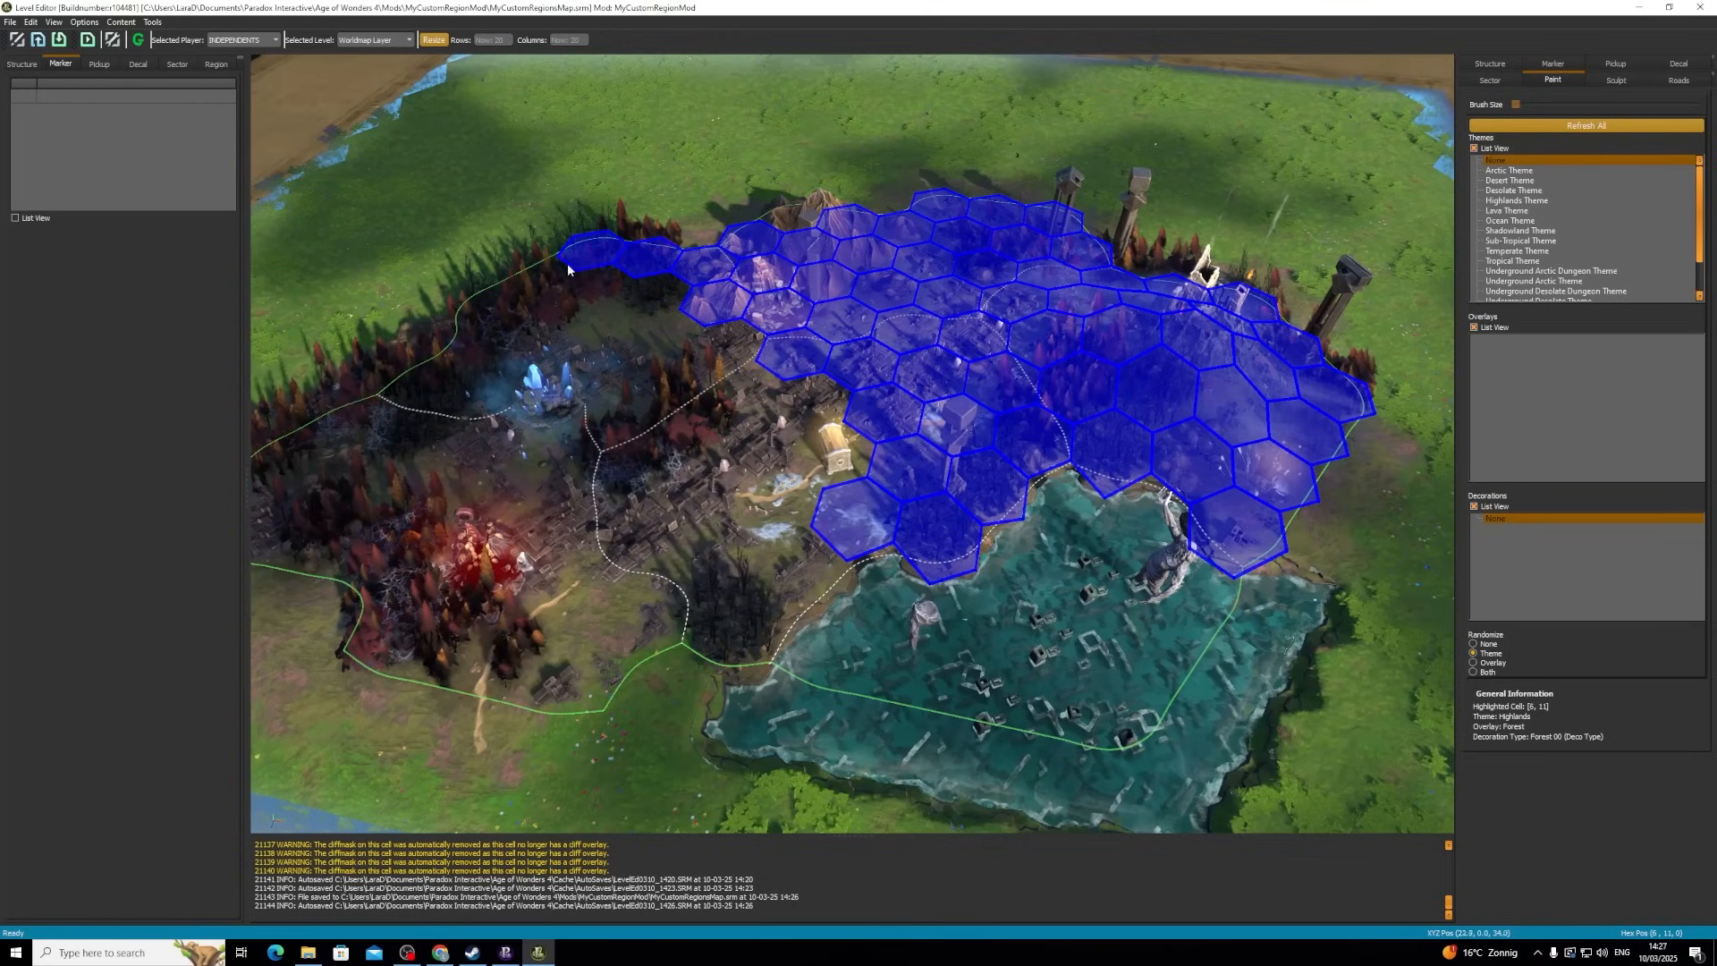
{"action": "mouse_move", "coordinate": [543, 336]}
{"action": "left_mouse_down"}
{"action": "mouse_move", "coordinate": [577, 392]}
{"action": "mouse_move", "coordinate": [483, 508]}
{"action": "mouse_move", "coordinate": [872, 436]}
{"action": "mouse_move", "coordinate": [733, 594]}
{"action": "mouse_move", "coordinate": [573, 635]}
{"action": "mouse_move", "coordinate": [394, 635]}
{"action": "mouse_move", "coordinate": [546, 533]}
{"action": "mouse_move", "coordinate": [590, 441]}
{"action": "left_mouse_up"}
{"action": "key", "text": "a"}
{"action": "left_click_drag", "start_coordinate": [618, 571], "coordinate": [557, 548]}
{"action": "key", "text": "d"}
{"action": "key", "text": "w"}
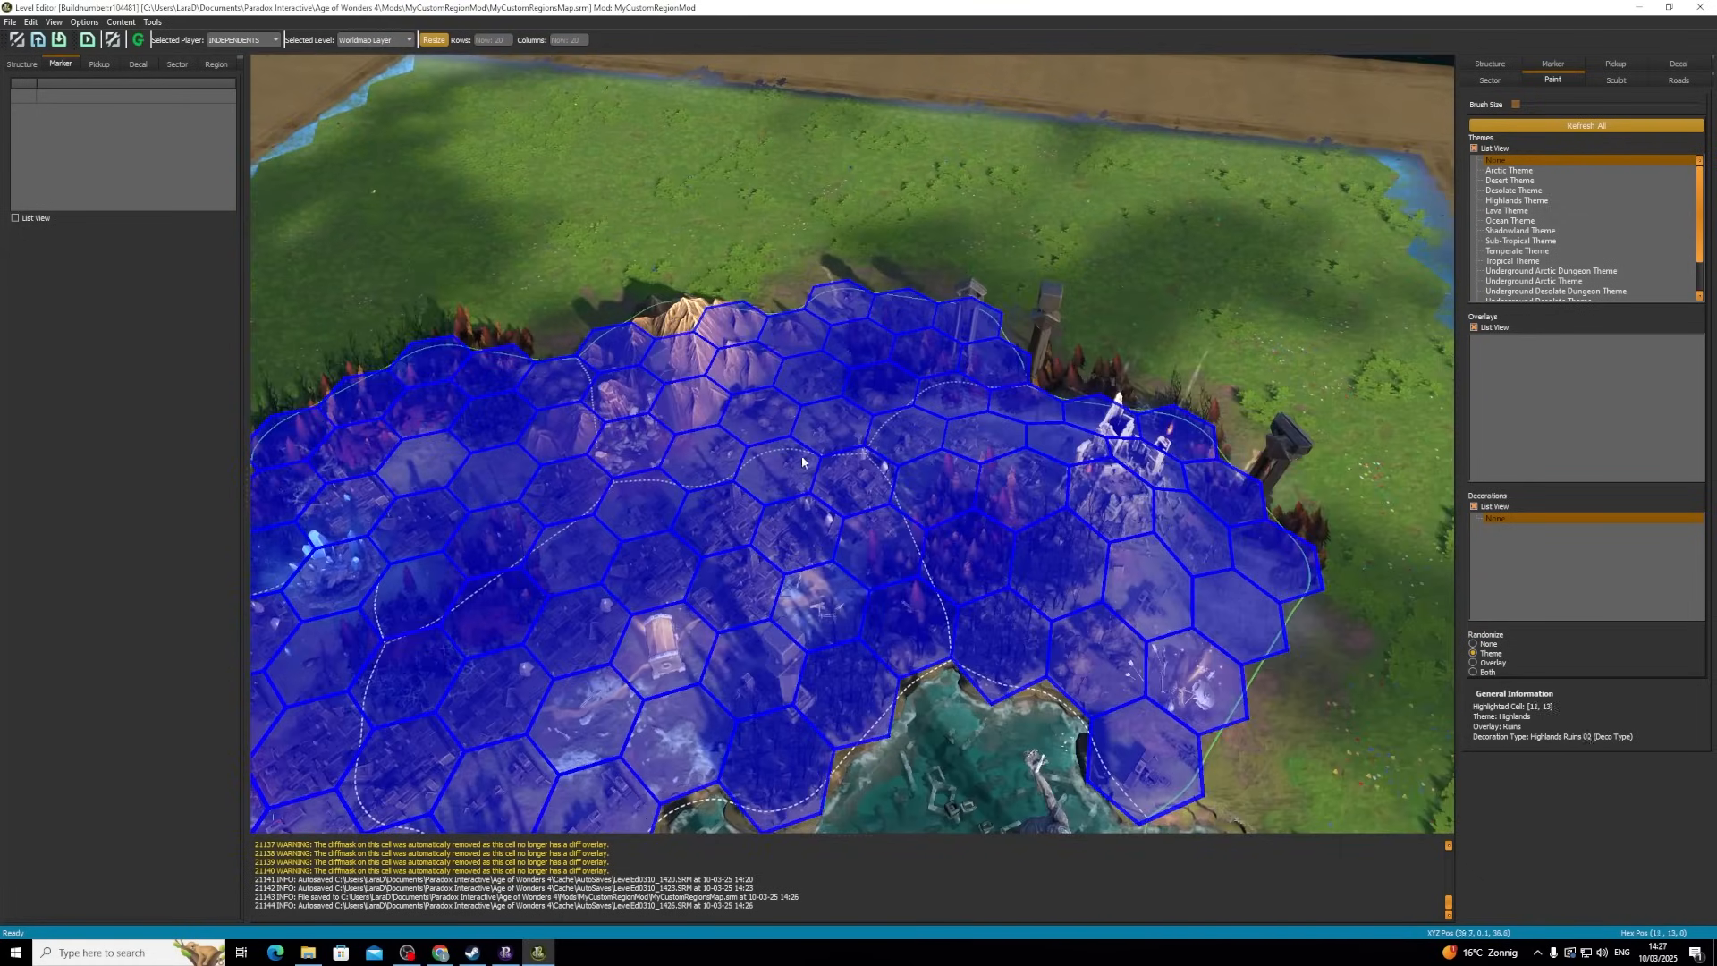
{"action": "key", "text": "s"}
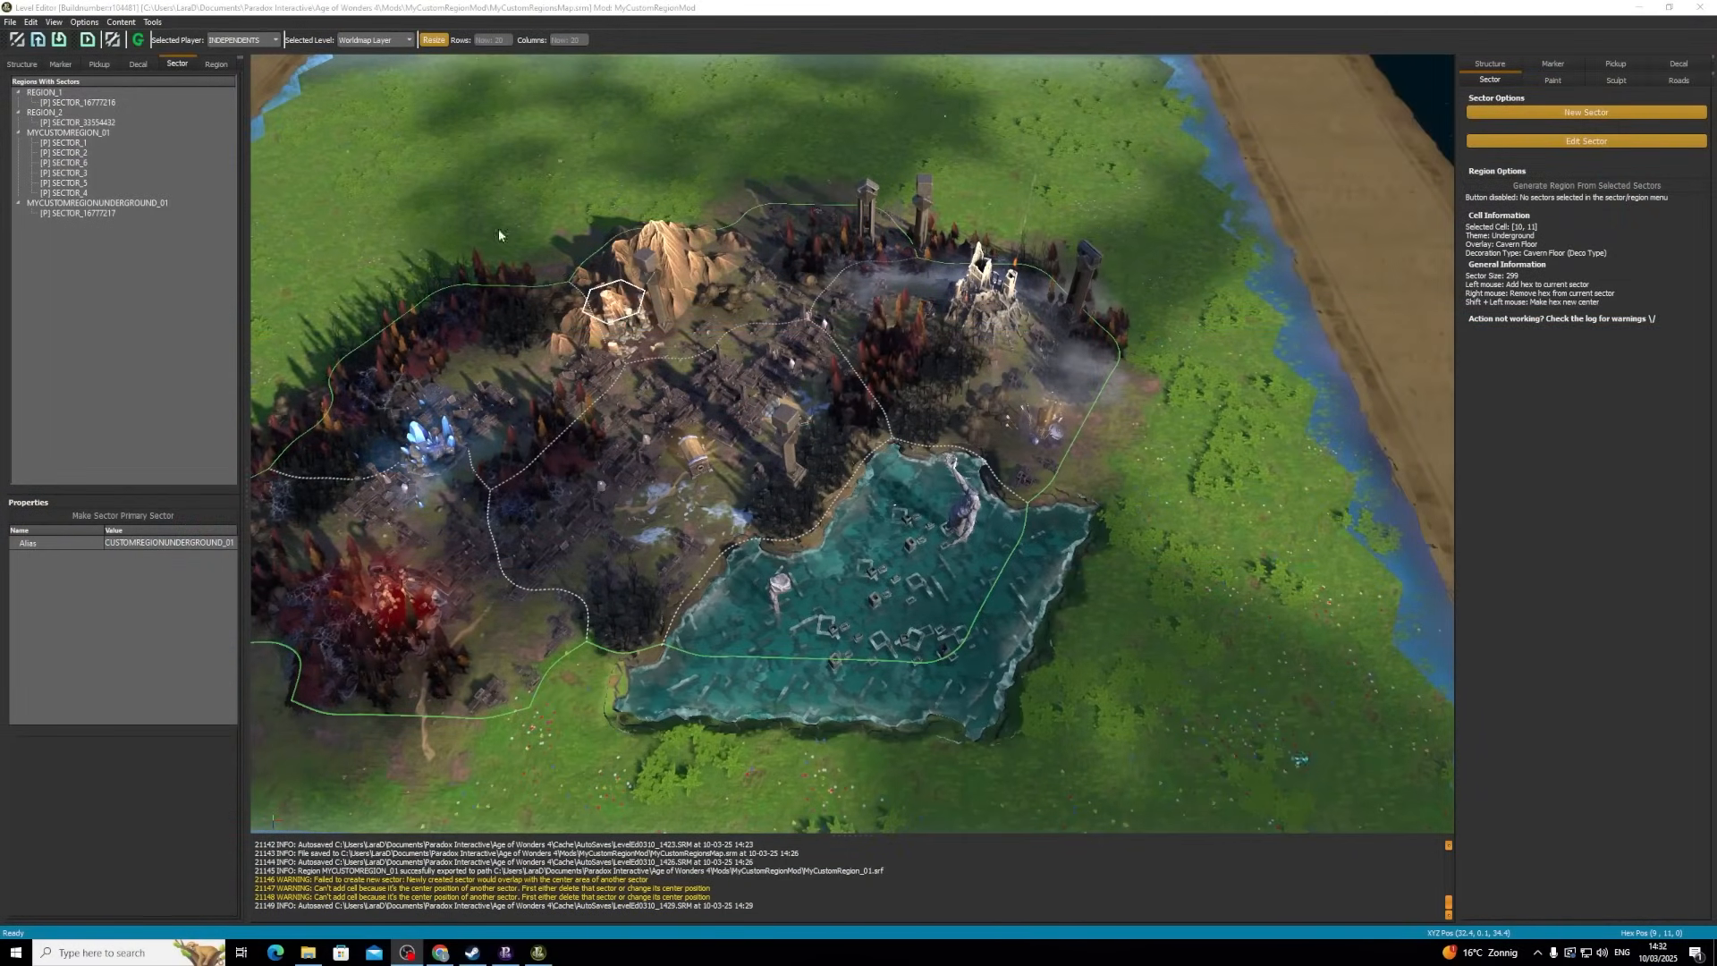
- Switch to the Underground Layer and select the existing sector of MYCUSTOMREGIONUNDERGROUND_01
{"action": "left_click", "coordinate": [379, 40]}
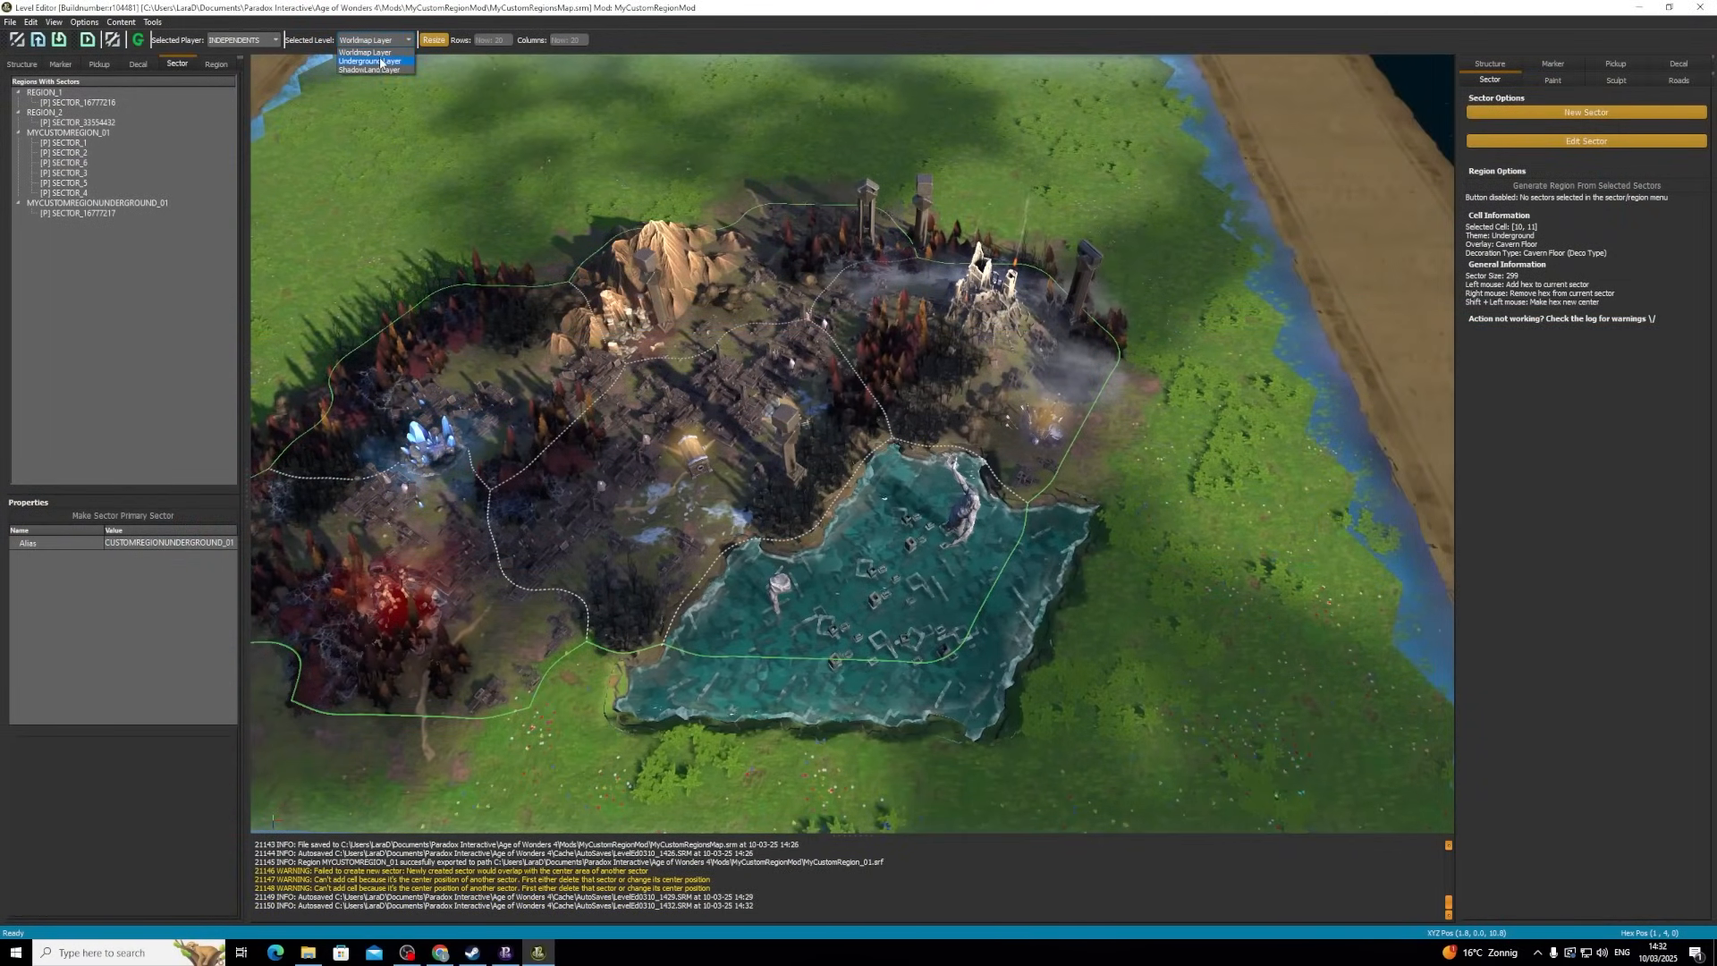
{"action": "left_click", "coordinate": [383, 61]}
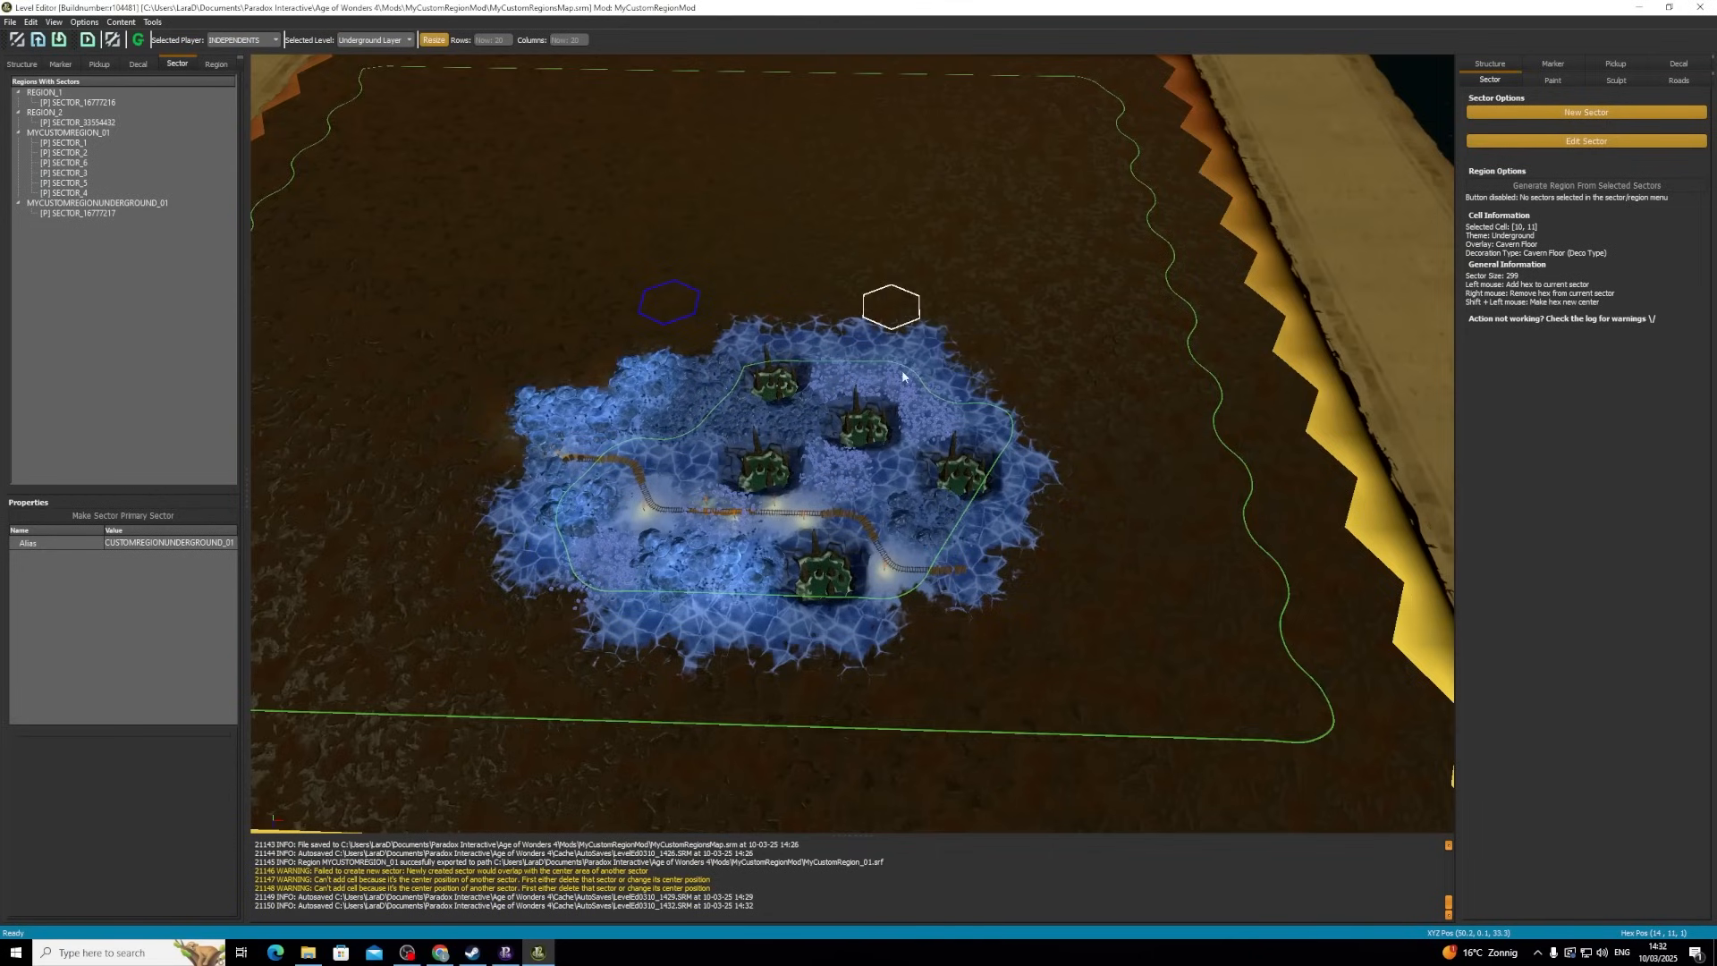
{"action": "scroll", "coordinate": [867, 318], "scroll_direction": "up", "scroll_amount": 5}
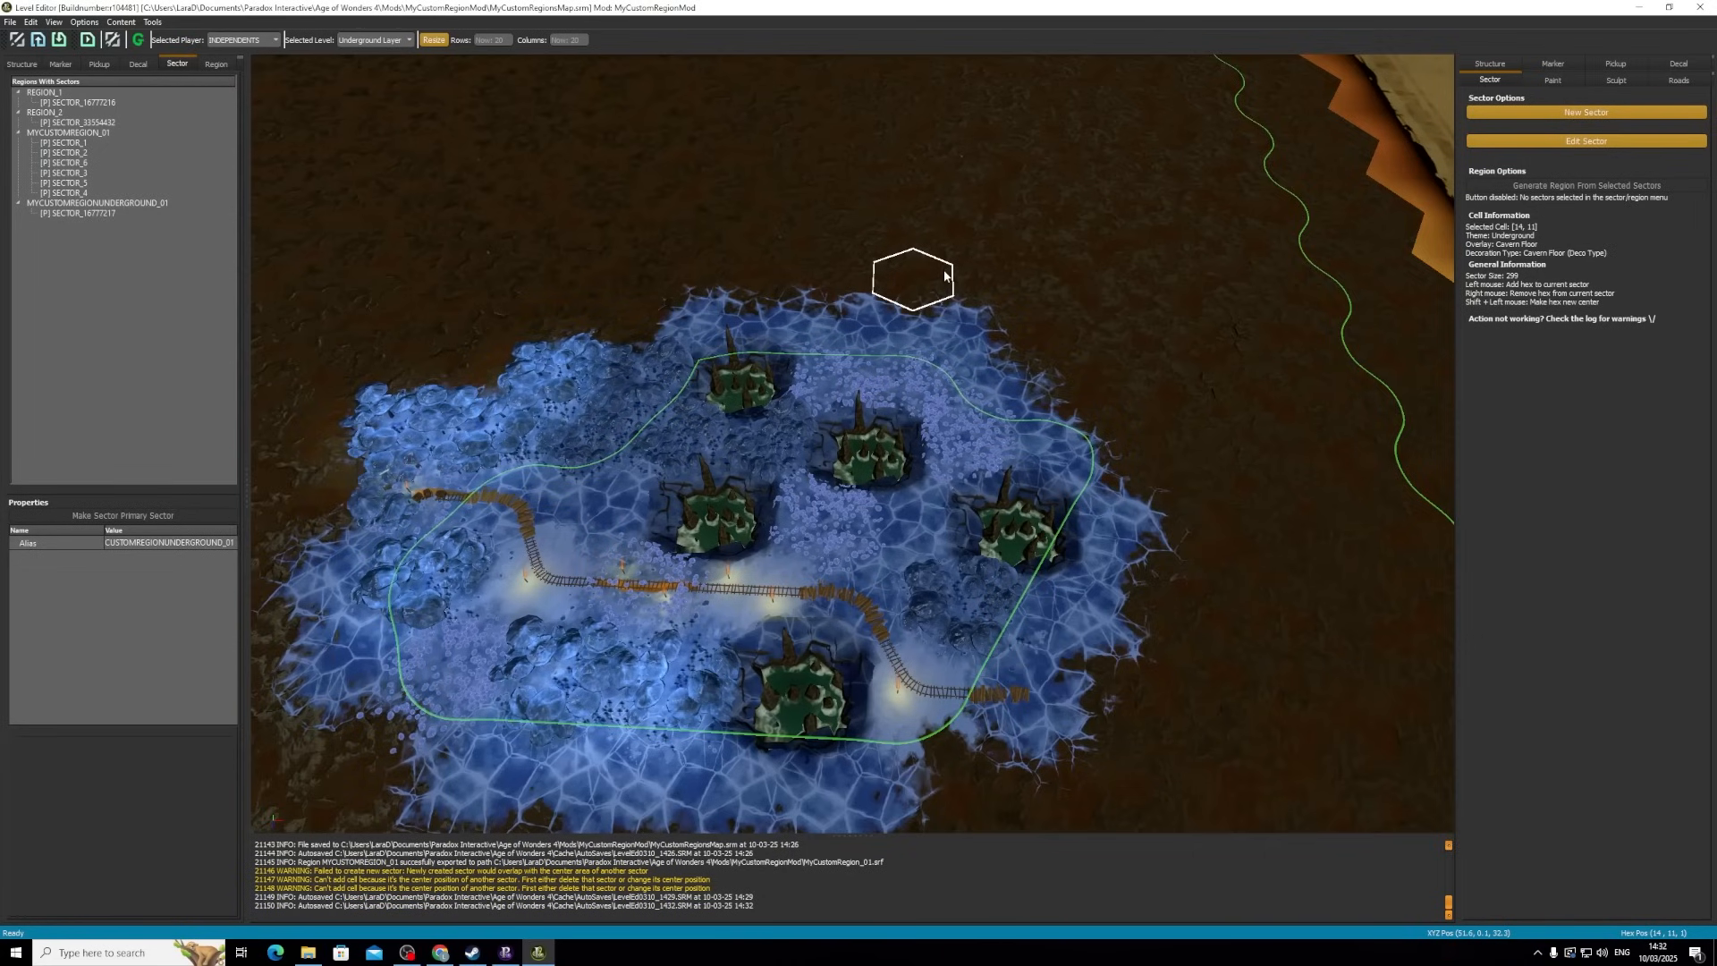
{"action": "left_click", "coordinate": [93, 214]}
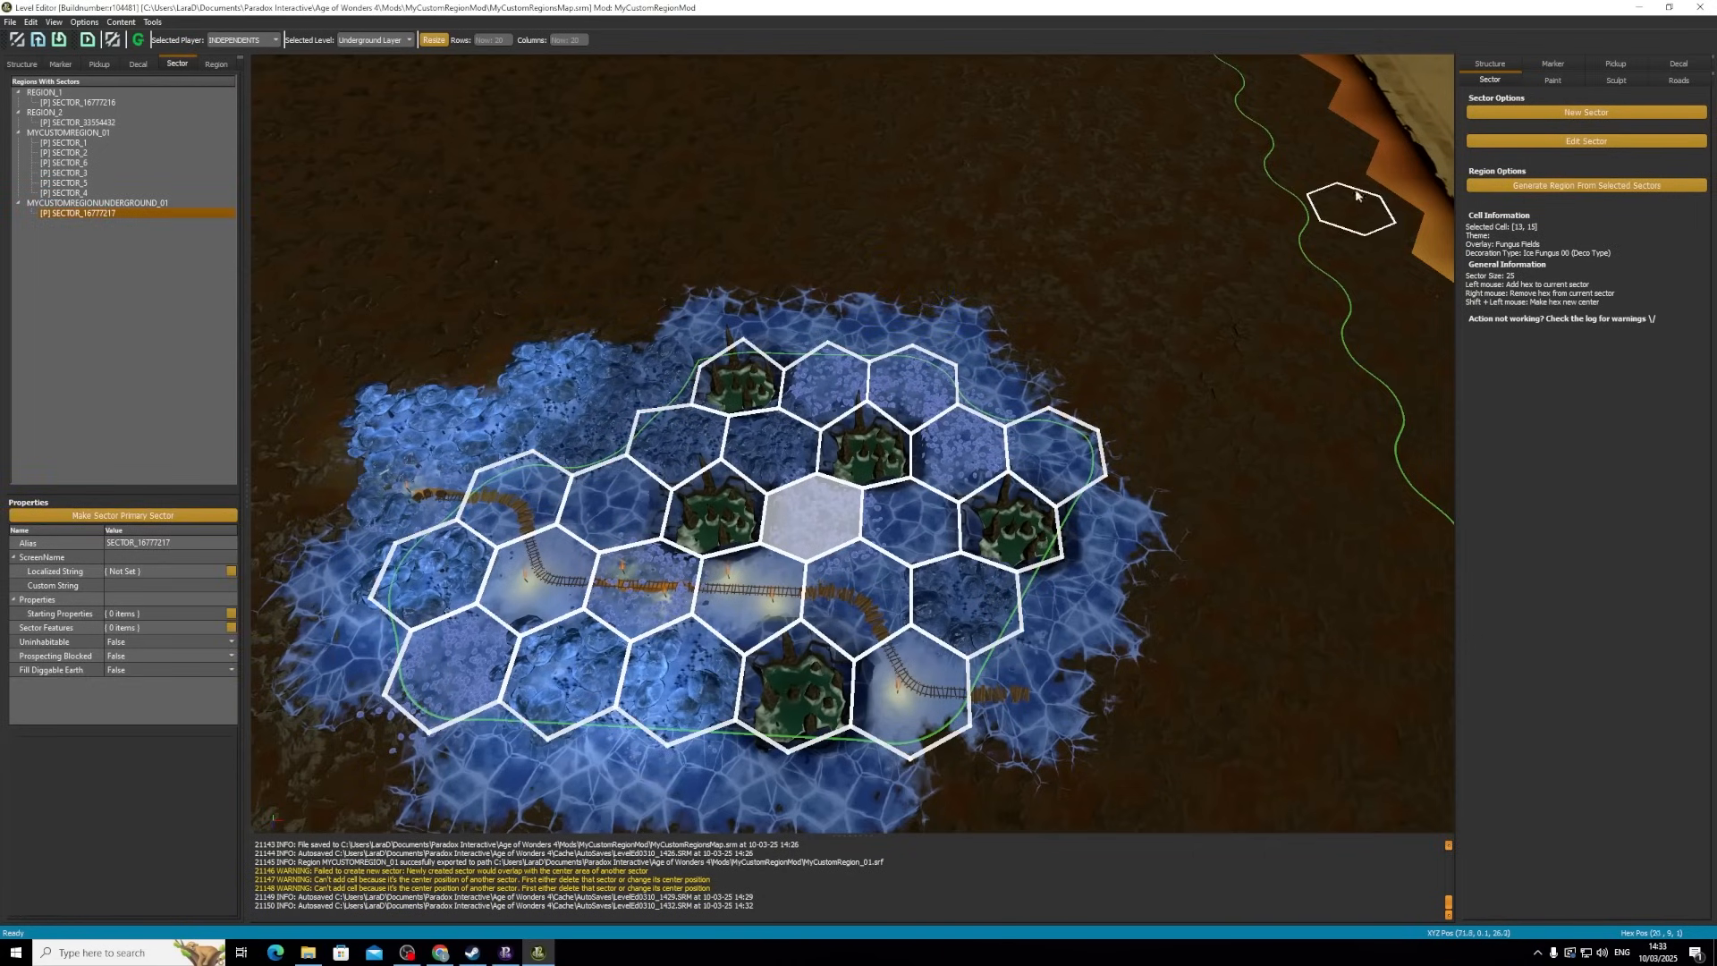
- Create a new sector northeast of the existing underground sector and move it into MYCUSTOMREGIONUNDERGROUND_01
{"action": "left_click", "coordinate": [1582, 113]}
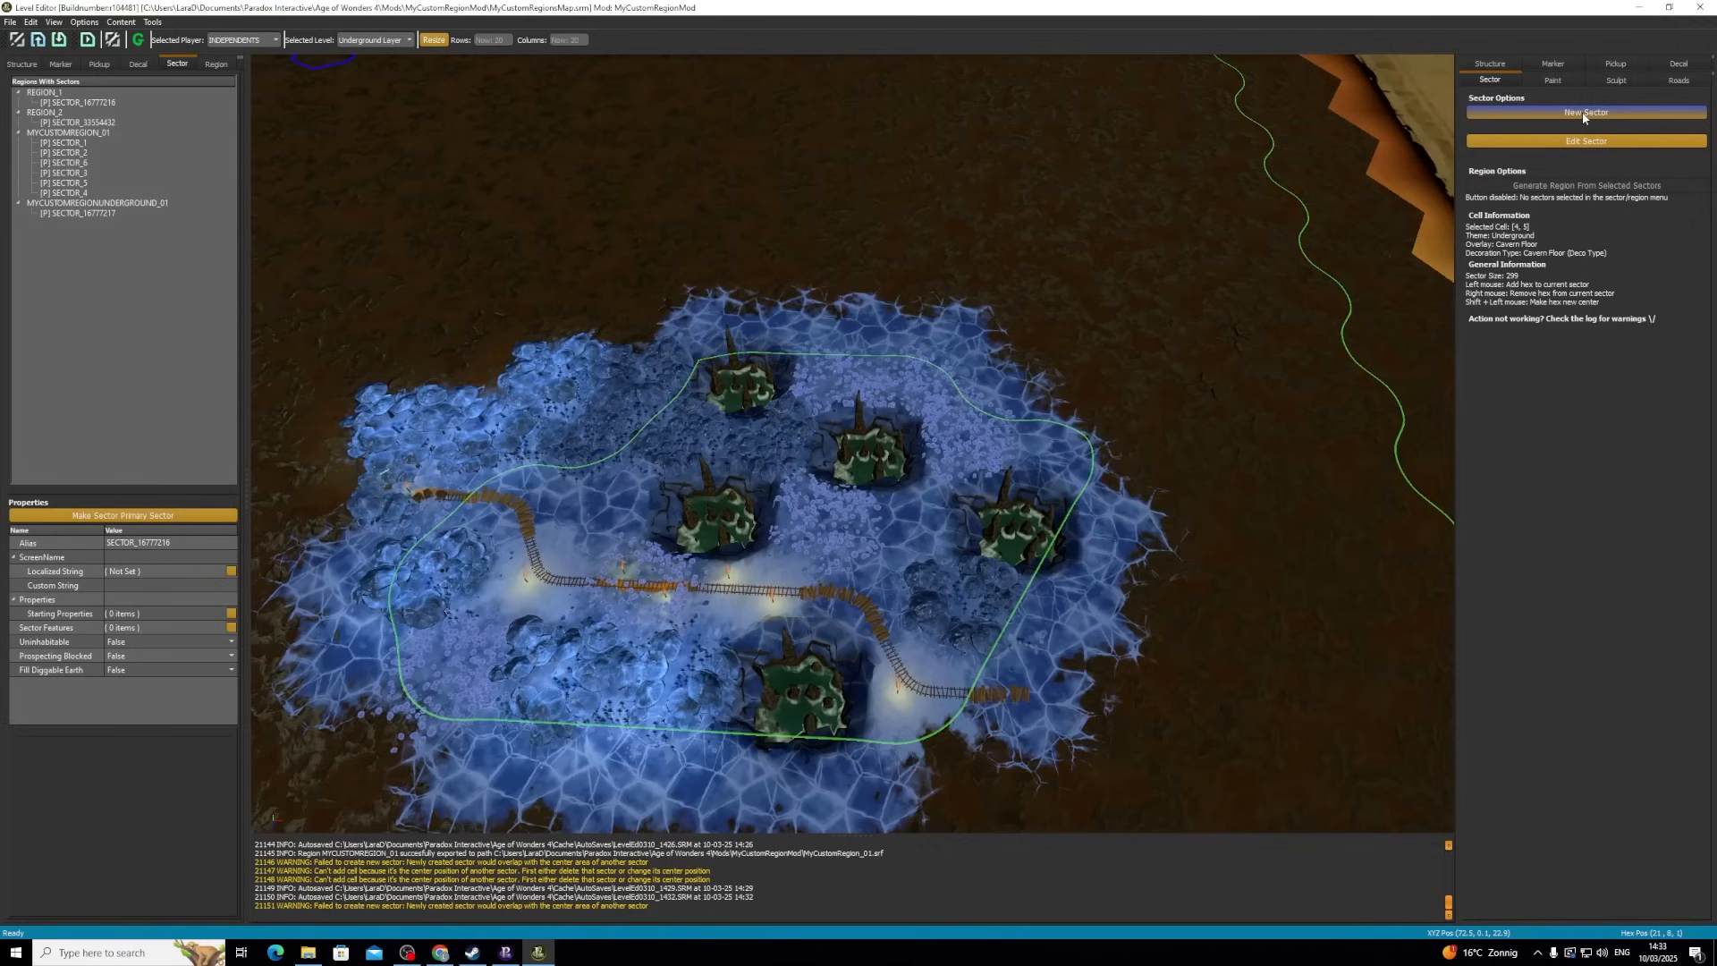
{"action": "left_click", "coordinate": [951, 235]}
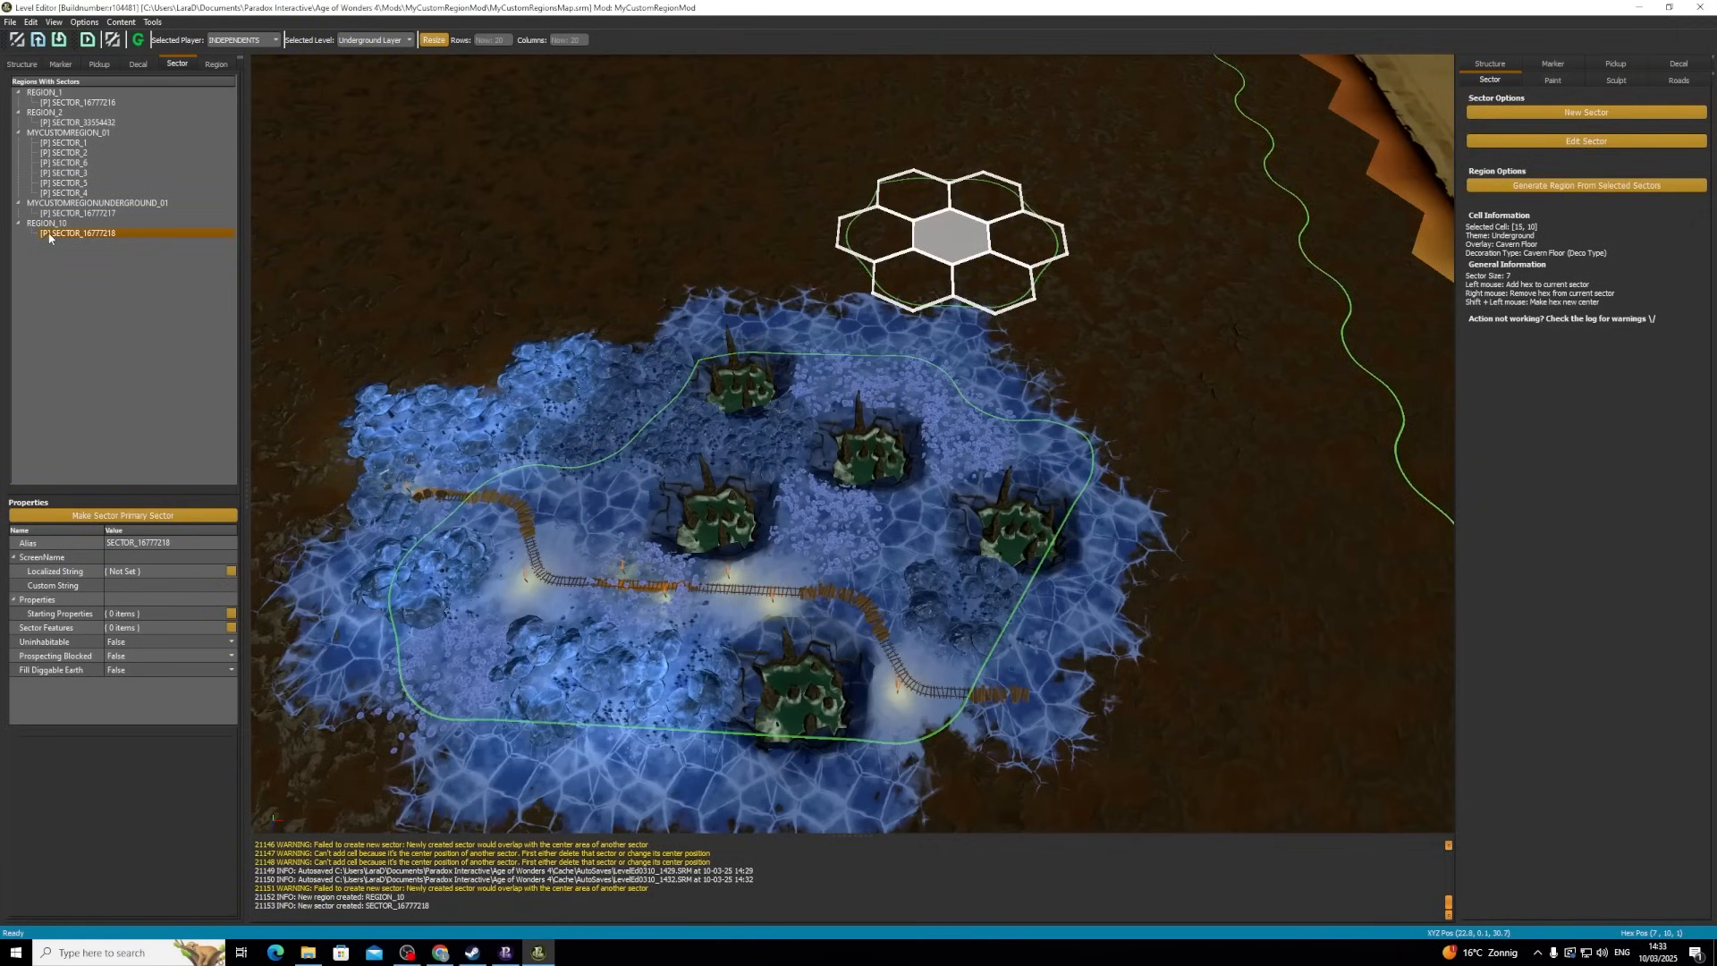
{"action": "left_click_drag", "start_coordinate": [59, 205], "coordinate": [60, 205]}
{"action": "left_click", "coordinate": [102, 223]}
- Extend the northeastern underground sector down to the existing sector's border and eastward, trimming the surplus hexes on its western and southern edges
{"action": "left_click", "coordinate": [1561, 142]}
{"action": "mouse_move", "coordinate": [874, 313]}
{"action": "left_mouse_down"}
{"action": "mouse_move", "coordinate": [750, 314]}
{"action": "mouse_move", "coordinate": [718, 265]}
{"action": "mouse_move", "coordinate": [848, 179]}
{"action": "mouse_move", "coordinate": [1154, 219]}
{"action": "mouse_move", "coordinate": [1026, 337]}
{"action": "left_mouse_up"}
{"action": "left_click", "coordinate": [1026, 336]}
{"action": "scroll", "coordinate": [1026, 336], "scroll_direction": "down", "scroll_amount": 2}
{"action": "mouse_move", "coordinate": [977, 394]}
{"action": "left_mouse_down"}
{"action": "mouse_move", "coordinate": [1035, 404]}
{"action": "mouse_move", "coordinate": [1109, 313]}
{"action": "left_mouse_up"}
{"action": "mouse_move", "coordinate": [729, 256]}
{"action": "right_mouse_down"}
{"action": "mouse_move", "coordinate": [719, 300]}
{"action": "mouse_move", "coordinate": [737, 344]}
{"action": "mouse_move", "coordinate": [790, 347]}
{"action": "right_mouse_up"}
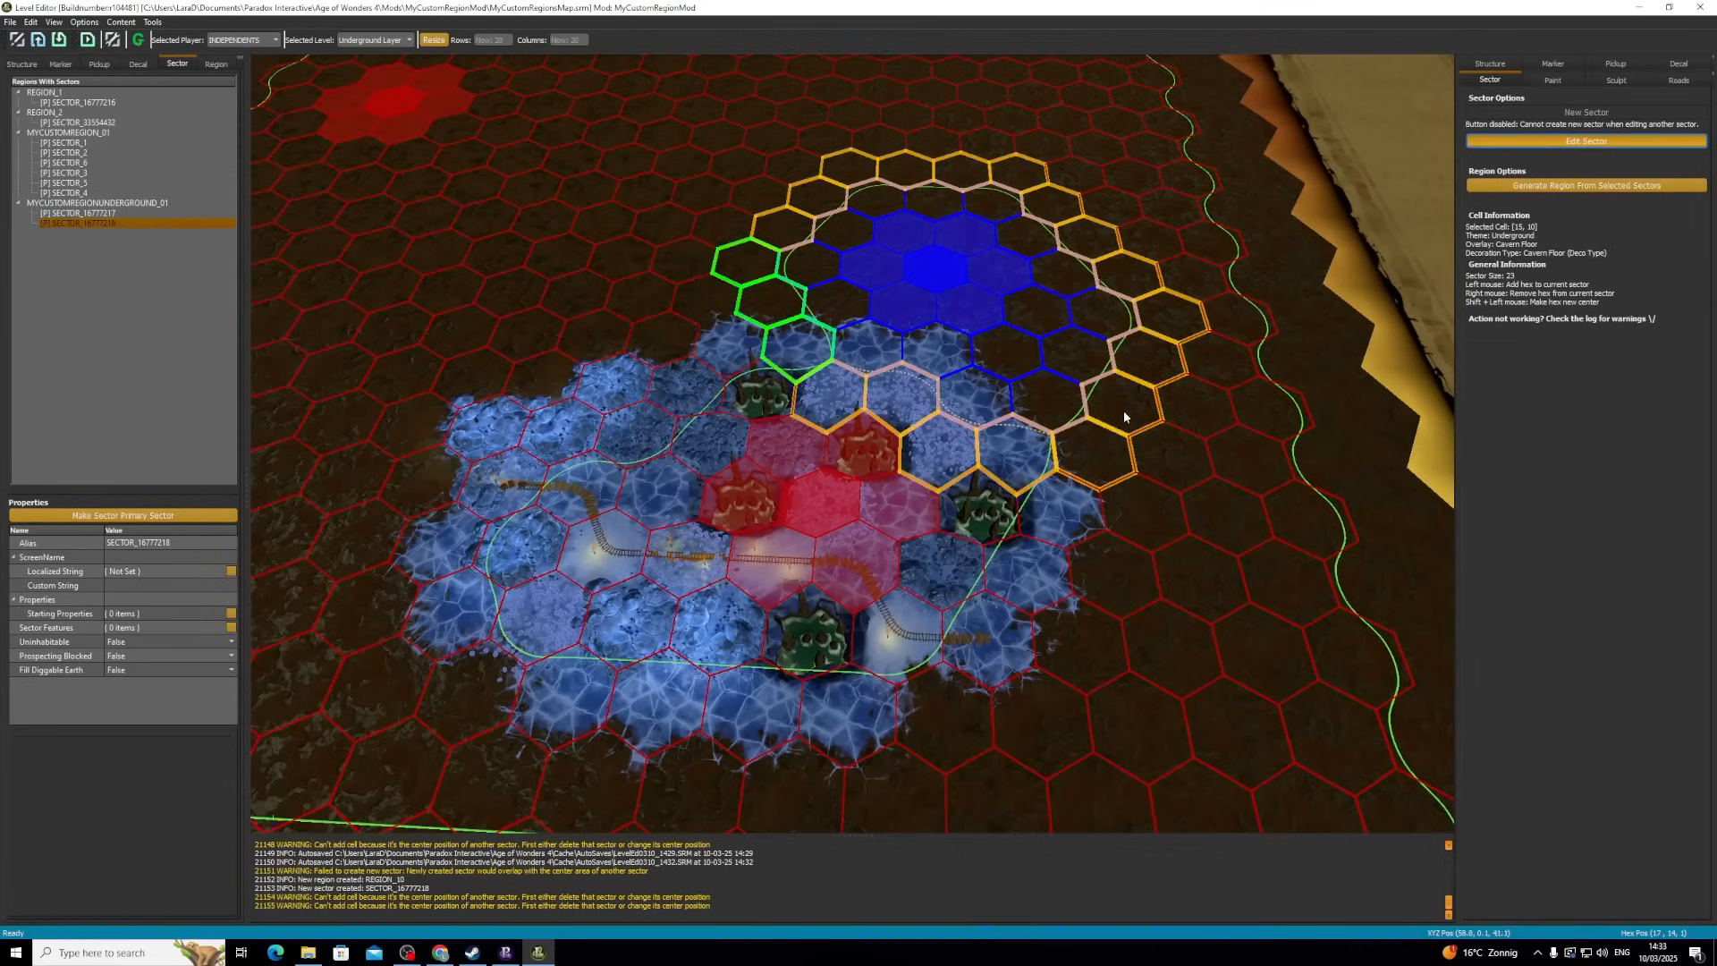
{"action": "left_click_drag", "start_coordinate": [1104, 431], "coordinate": [1149, 365]}
{"action": "right_click", "coordinate": [1113, 451]}
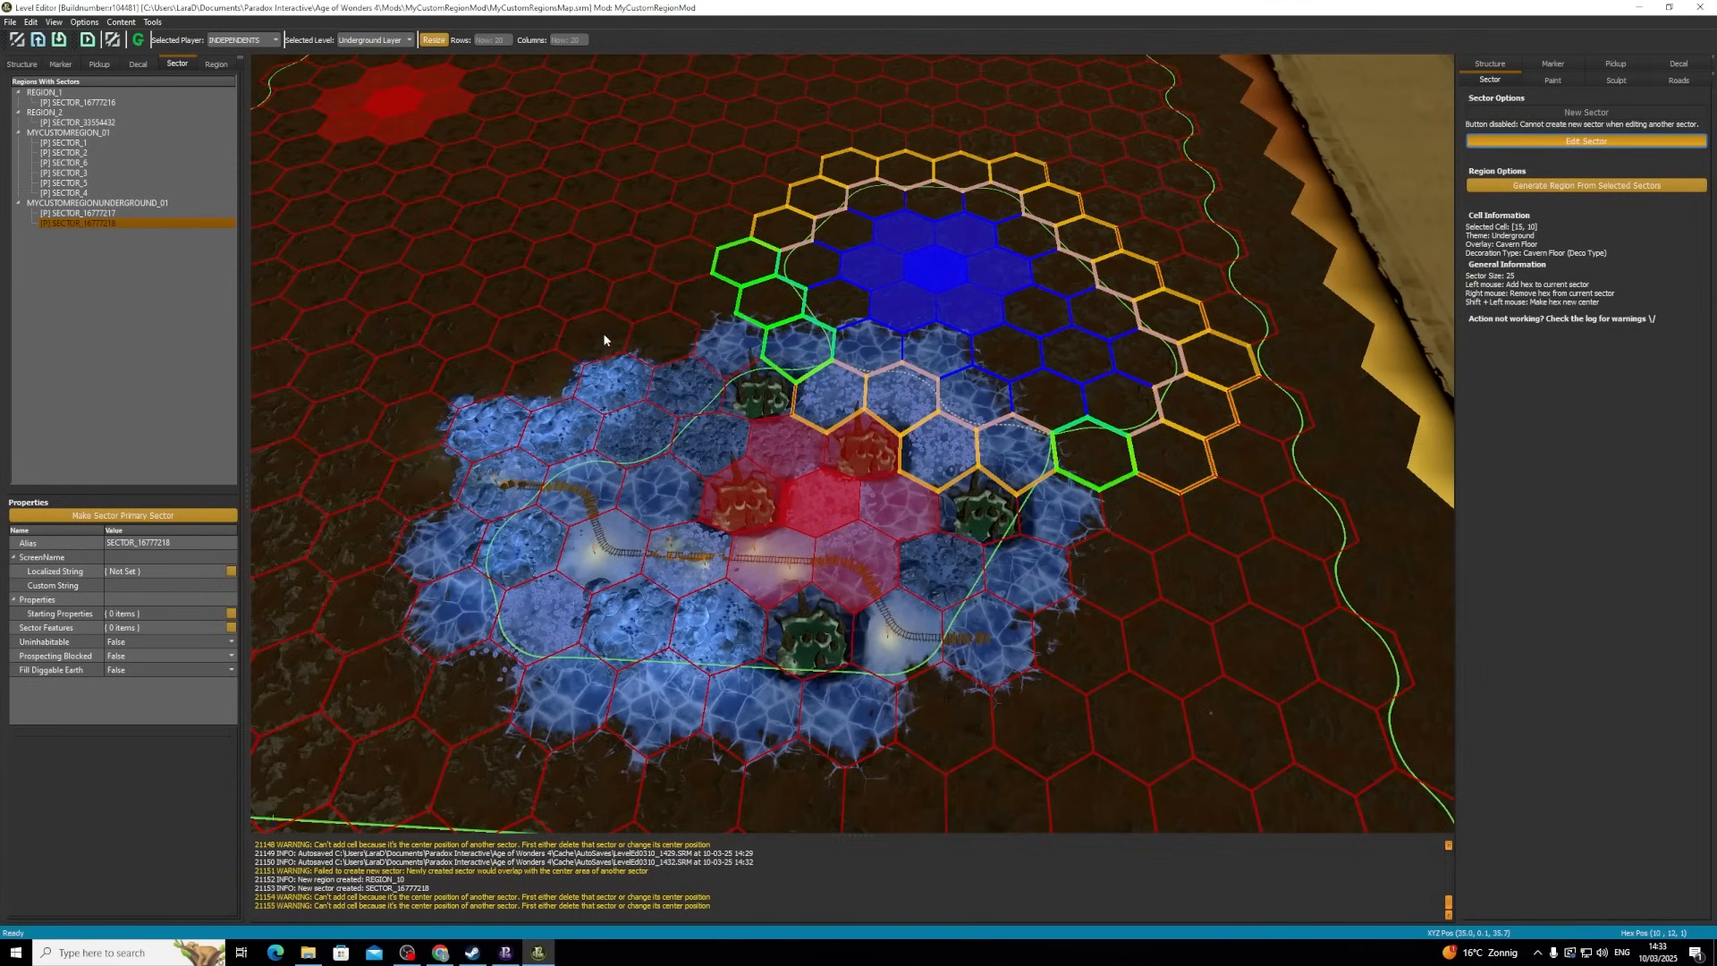
{"action": "left_click", "coordinate": [1588, 142]}
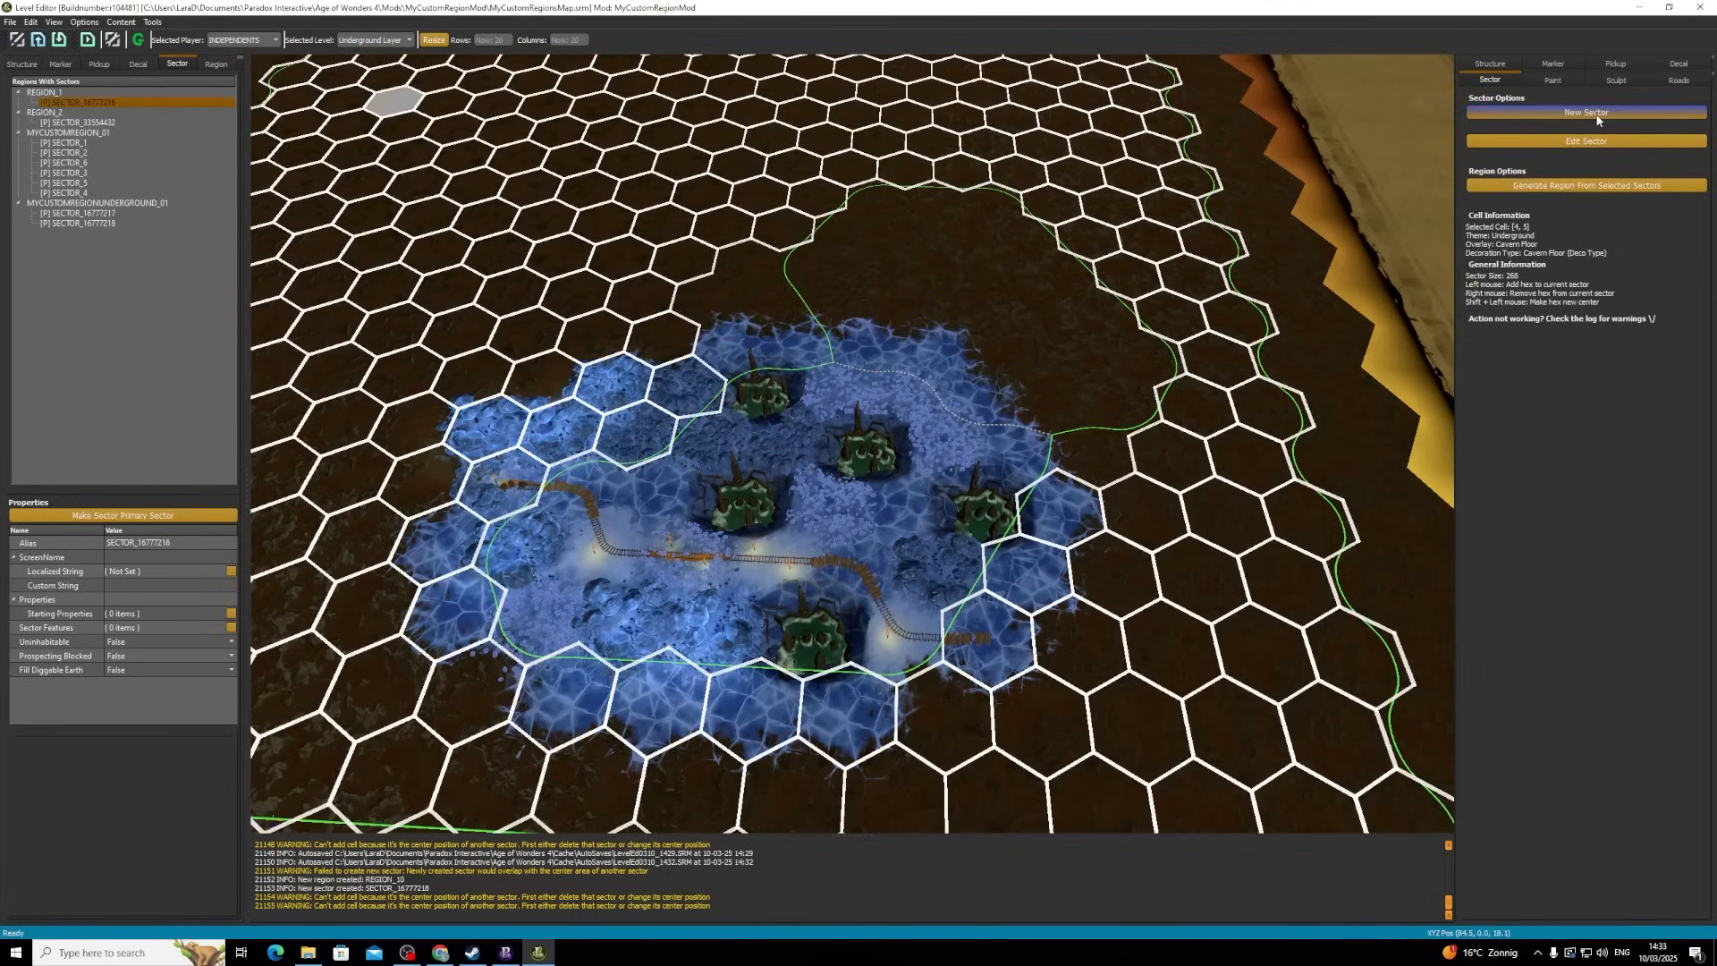
- Add a third sector northwest of the existing one to MYCUSTOMREGIONUNDERGROUND_01 and extend it along the northern and western border
{"action": "left_click", "coordinate": [1599, 119]}
{"action": "left_click", "coordinate": [661, 339]}
{"action": "left_click", "coordinate": [1589, 140]}
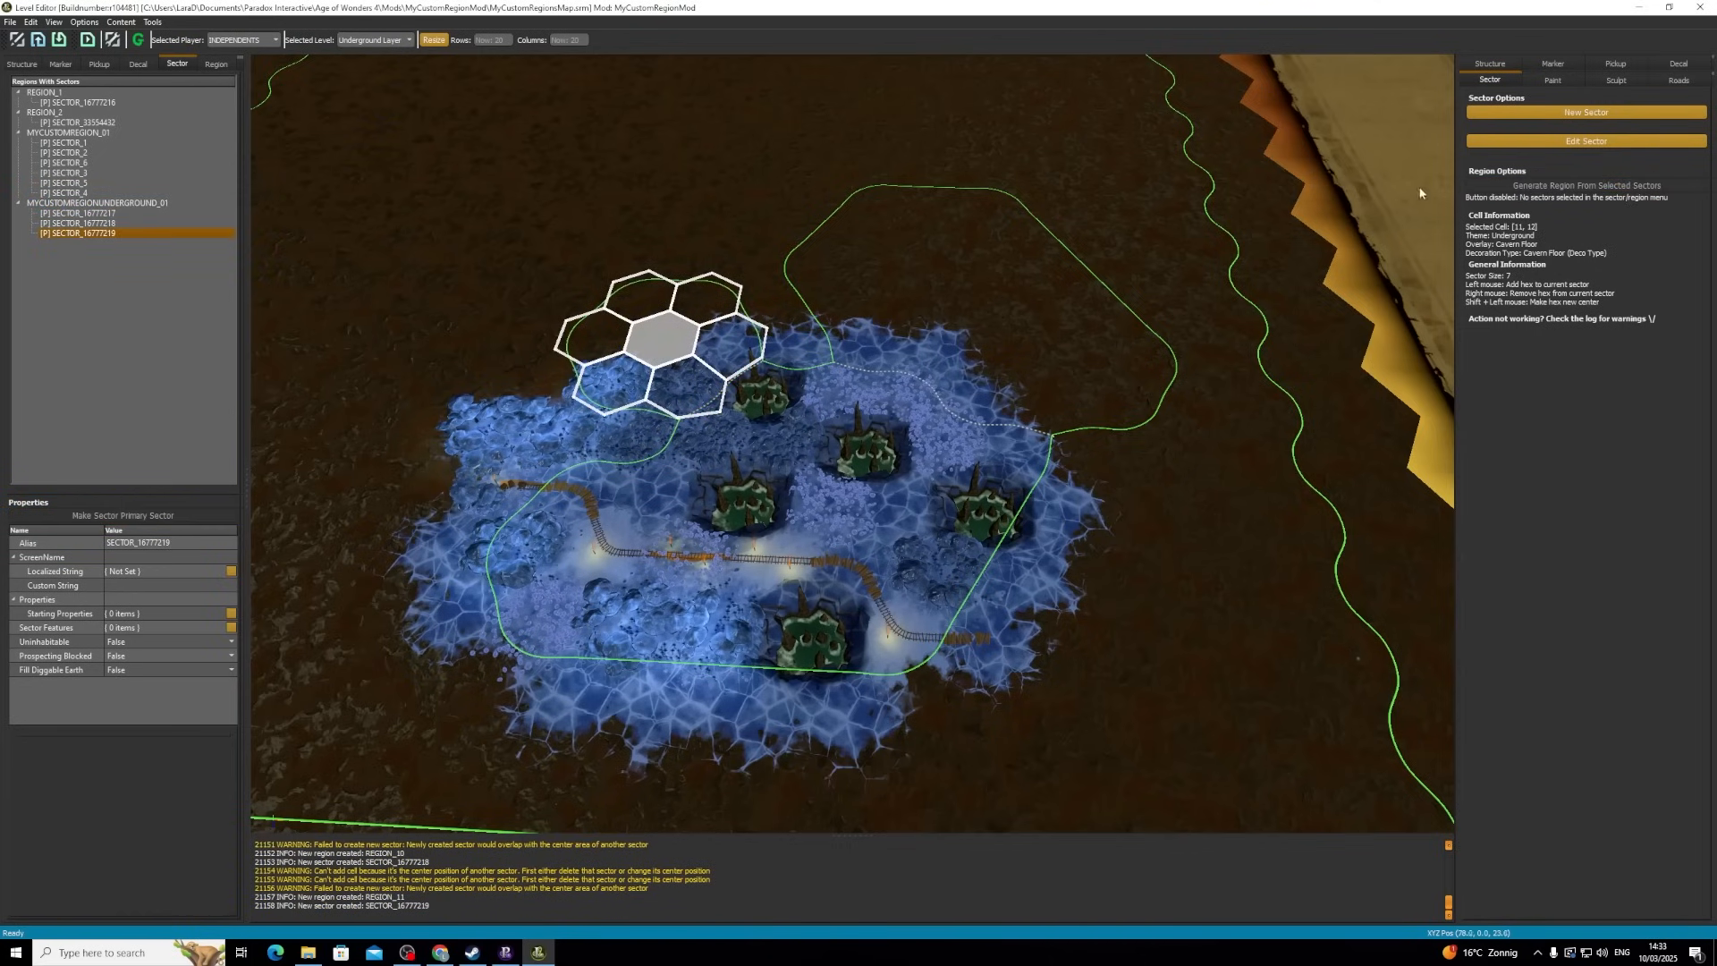
{"action": "left_click", "coordinate": [1556, 141]}
{"action": "mouse_move", "coordinate": [747, 266]}
{"action": "left_mouse_down"}
{"action": "mouse_move", "coordinate": [803, 346]}
{"action": "mouse_move", "coordinate": [634, 433]}
{"action": "mouse_move", "coordinate": [550, 358]}
{"action": "mouse_move", "coordinate": [420, 429]}
{"action": "mouse_move", "coordinate": [403, 528]}
{"action": "mouse_move", "coordinate": [463, 351]}
{"action": "mouse_move", "coordinate": [581, 268]}
{"action": "mouse_move", "coordinate": [501, 410]}
{"action": "left_mouse_up"}
{"action": "right_click", "coordinate": [369, 491]}
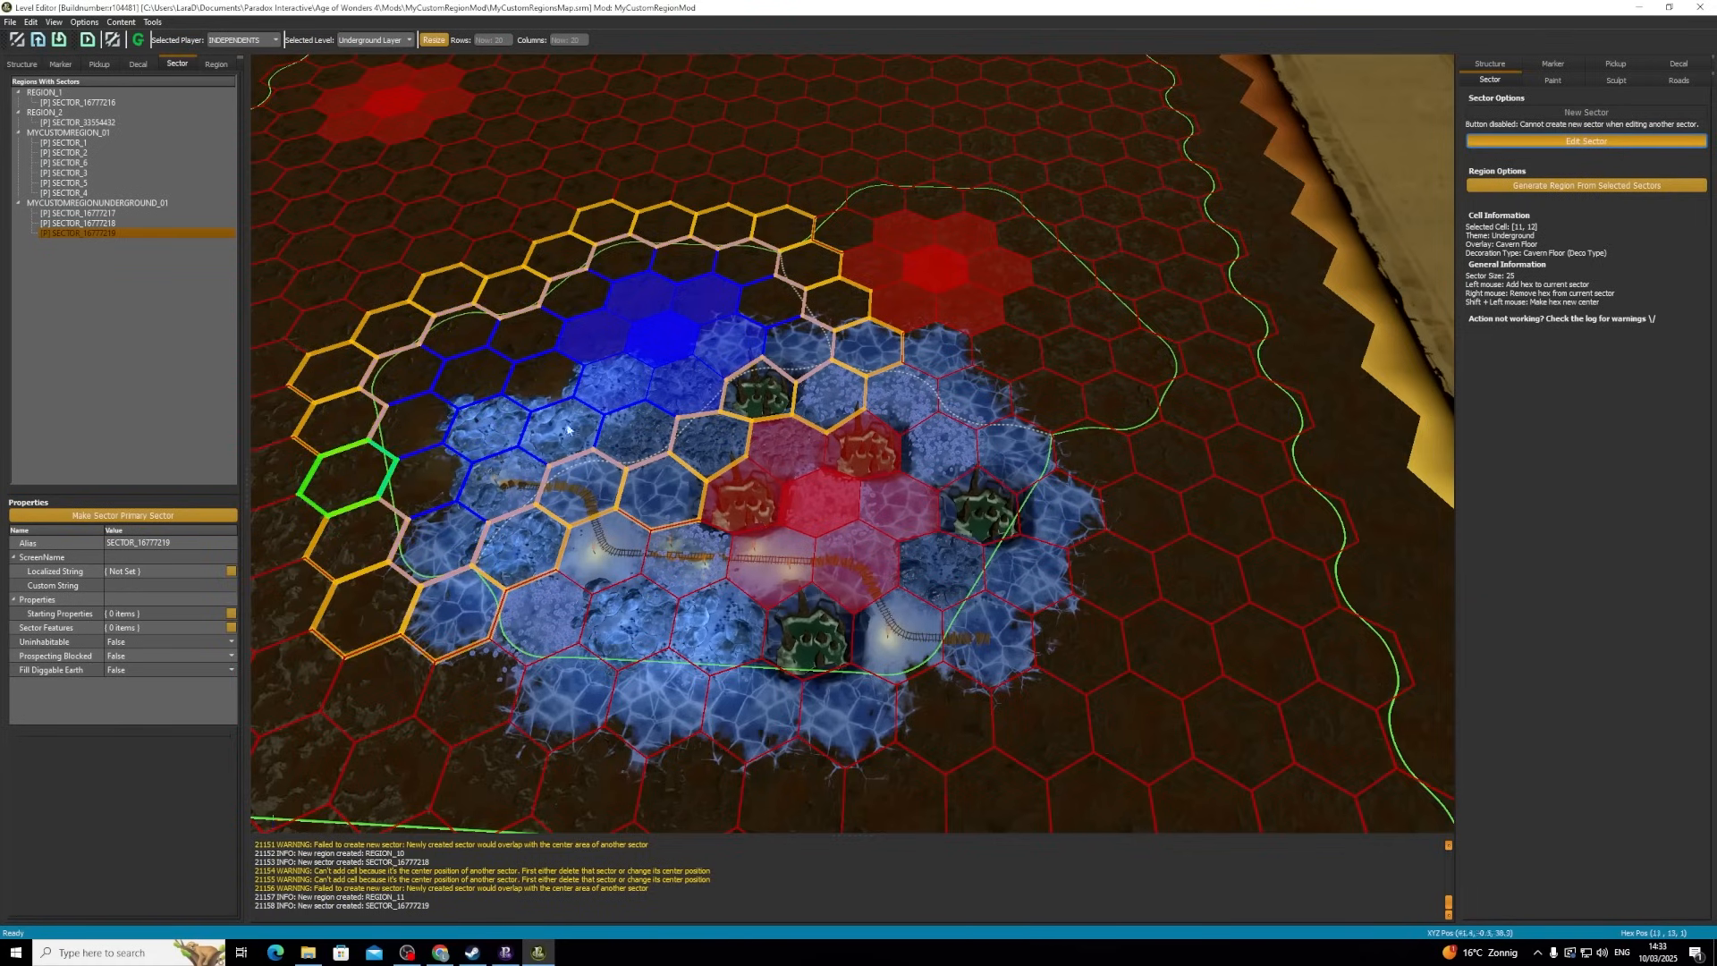
- Paint both new underground sectors with the Underground Arctic Theme and Snow Overlay
{"action": "left_click", "coordinate": [1554, 80]}
{"action": "scroll", "coordinate": [785, 326], "scroll_direction": "up", "scroll_amount": 3}
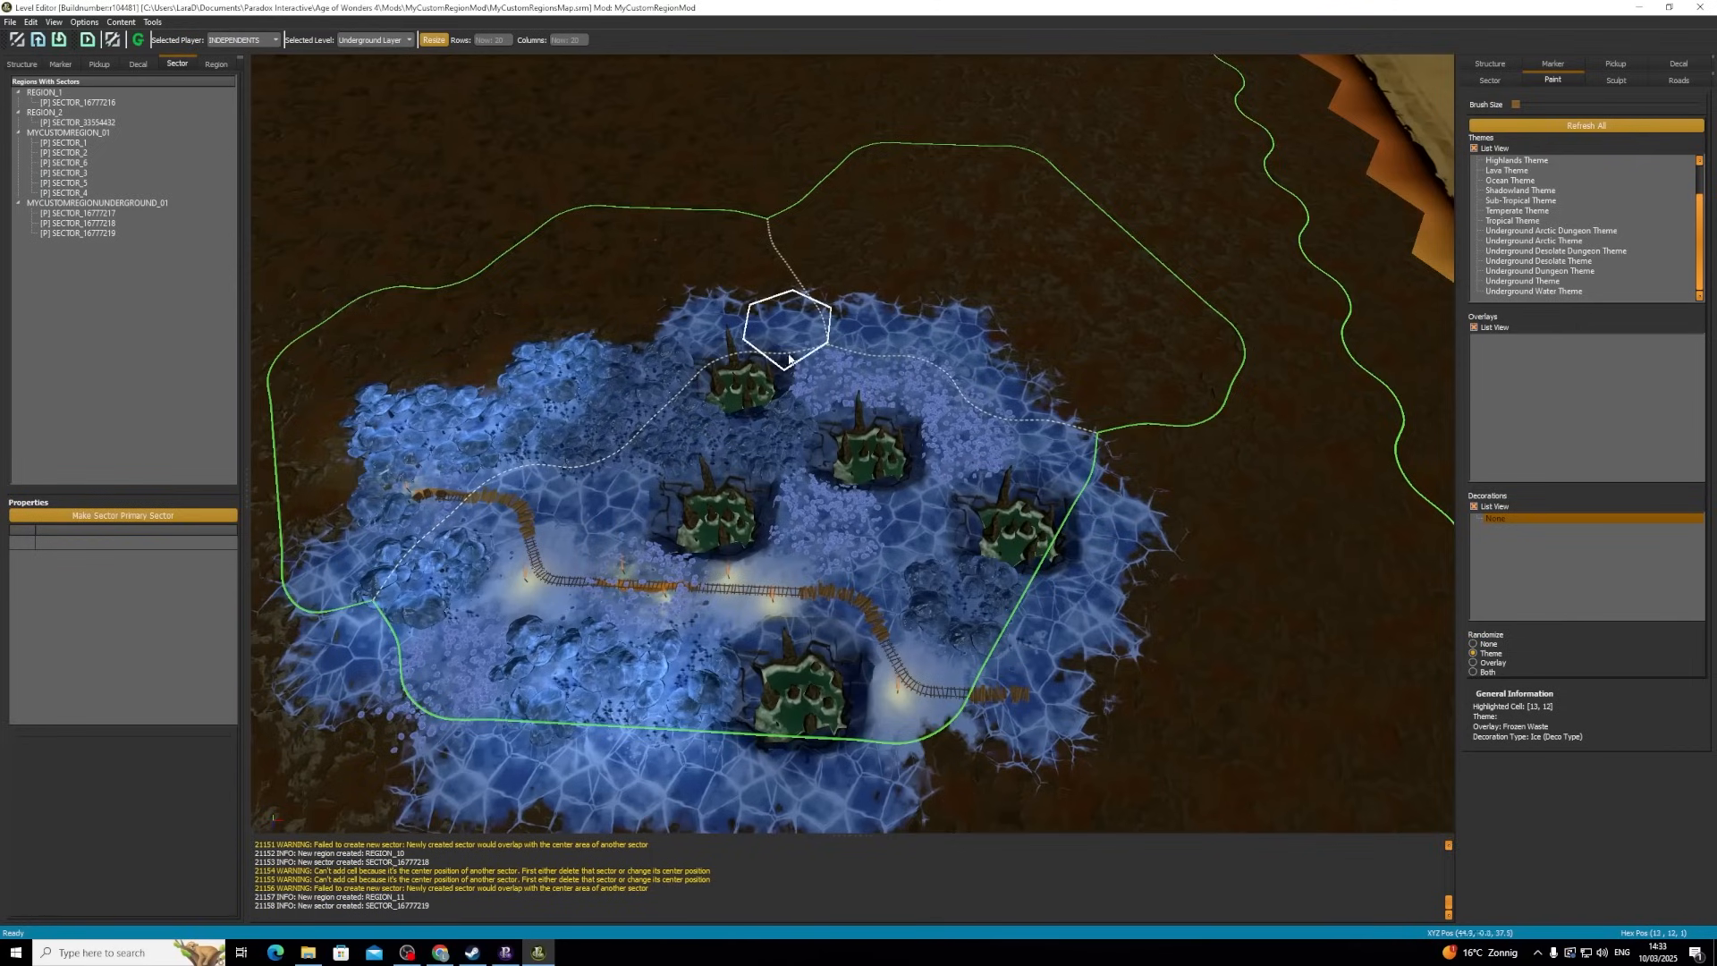
{"action": "left_click", "coordinate": [1544, 281]}
{"action": "left_click", "coordinate": [1563, 241]}
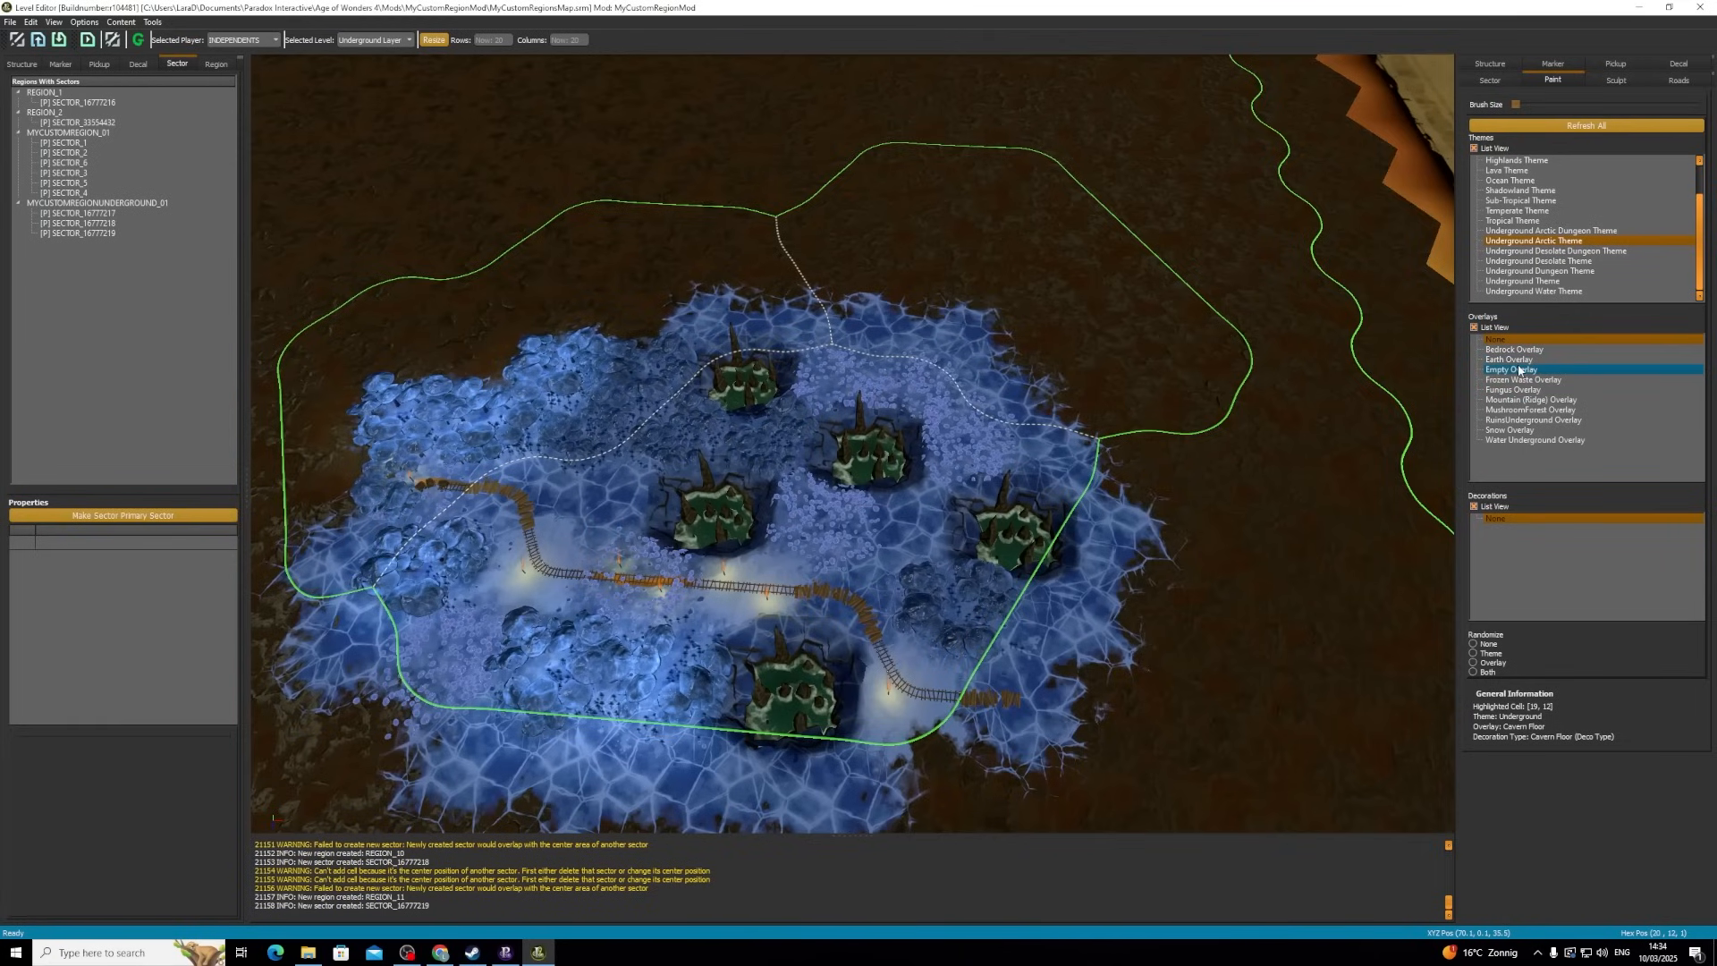
{"action": "left_click", "coordinate": [1530, 360]}
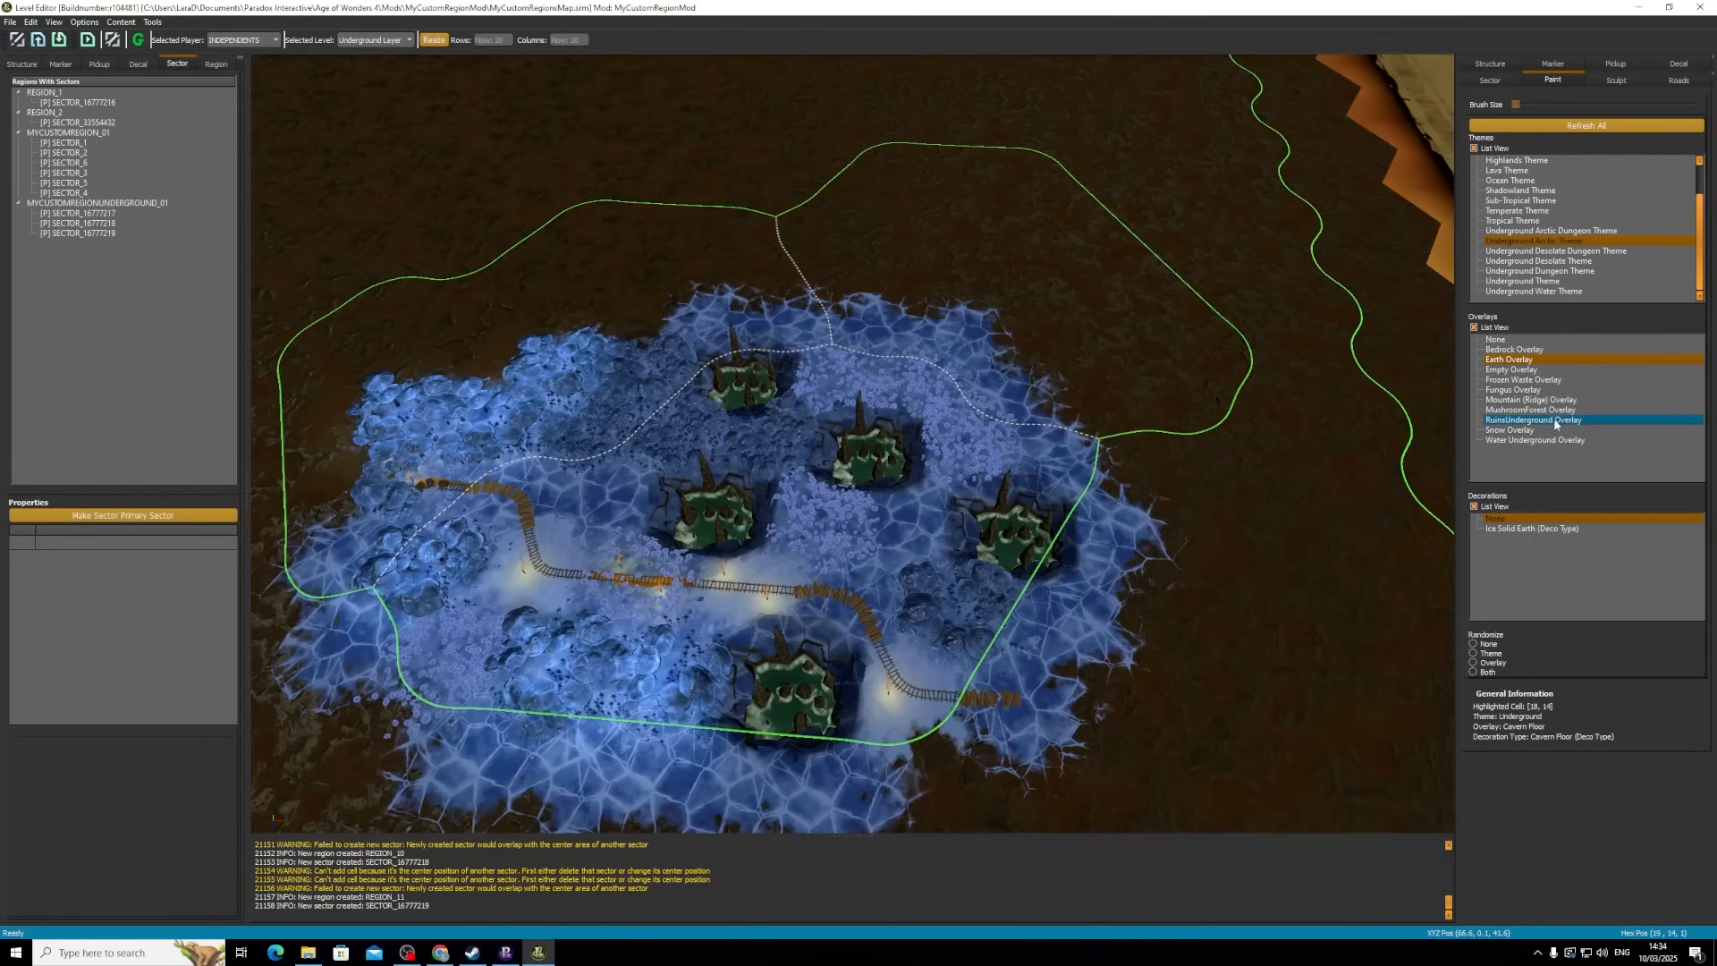
{"action": "left_click", "coordinate": [1510, 431]}
{"action": "mouse_move", "coordinate": [527, 372]}
{"action": "left_mouse_down"}
{"action": "mouse_move", "coordinate": [335, 479]}
{"action": "mouse_move", "coordinate": [593, 235]}
{"action": "mouse_move", "coordinate": [286, 572]}
{"action": "mouse_move", "coordinate": [394, 519]}
{"action": "mouse_move", "coordinate": [398, 257]}
{"action": "mouse_move", "coordinate": [631, 221]}
{"action": "mouse_move", "coordinate": [675, 178]}
{"action": "mouse_move", "coordinate": [775, 186]}
{"action": "mouse_move", "coordinate": [613, 179]}
{"action": "mouse_move", "coordinate": [934, 223]}
{"action": "mouse_move", "coordinate": [958, 188]}
{"action": "mouse_move", "coordinate": [1076, 337]}
{"action": "mouse_move", "coordinate": [1145, 223]}
{"action": "mouse_move", "coordinate": [802, 150]}
{"action": "left_mouse_up"}
- Find the Underground Passage structure with the search term "und" and place it at the rail track's western end
{"action": "left_click", "coordinate": [1496, 65]}
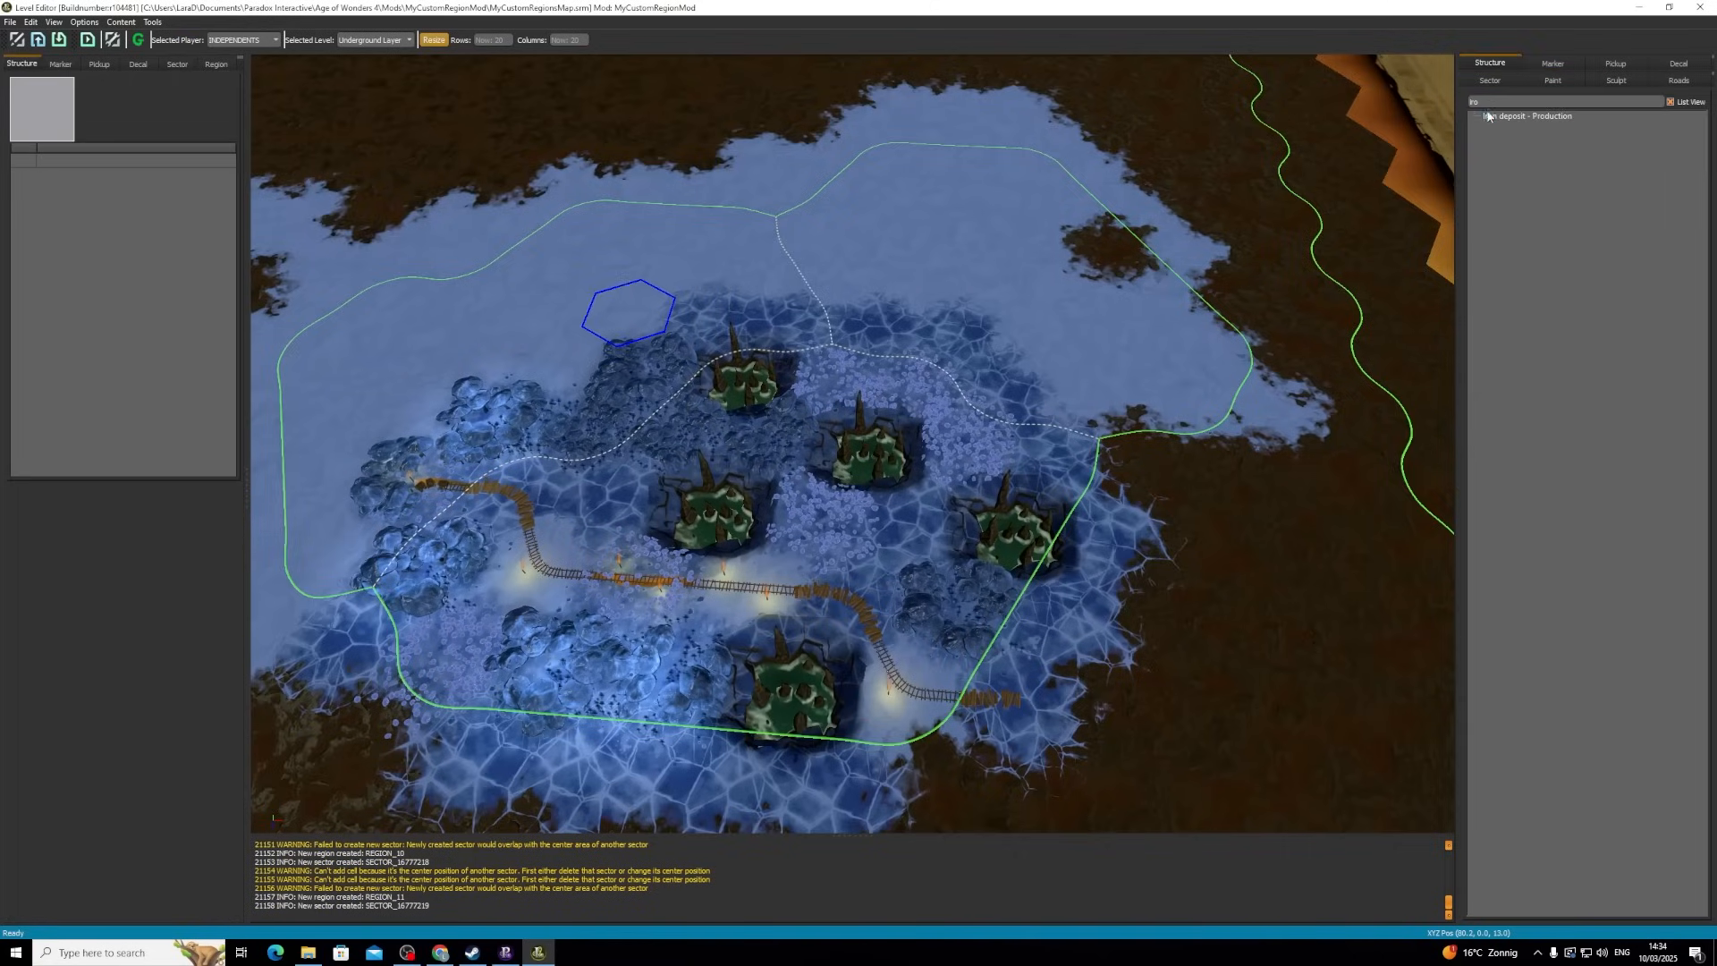
{"action": "key", "text": "BackSpace"}
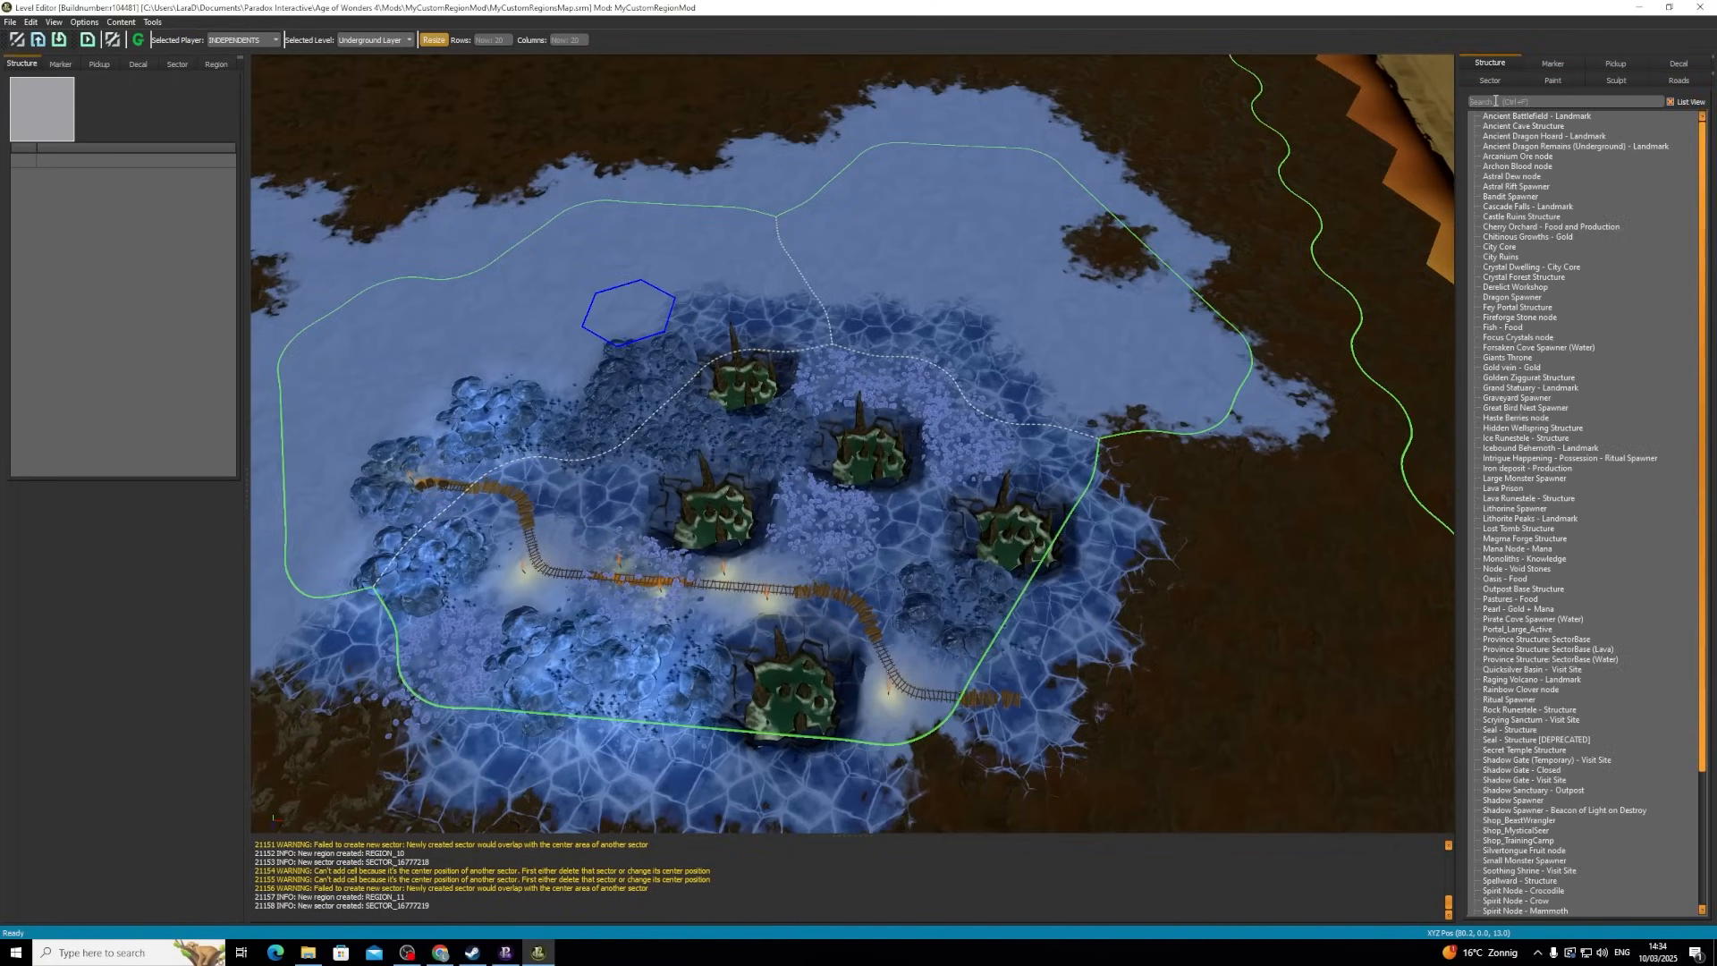
{"action": "type", "text": "und"}
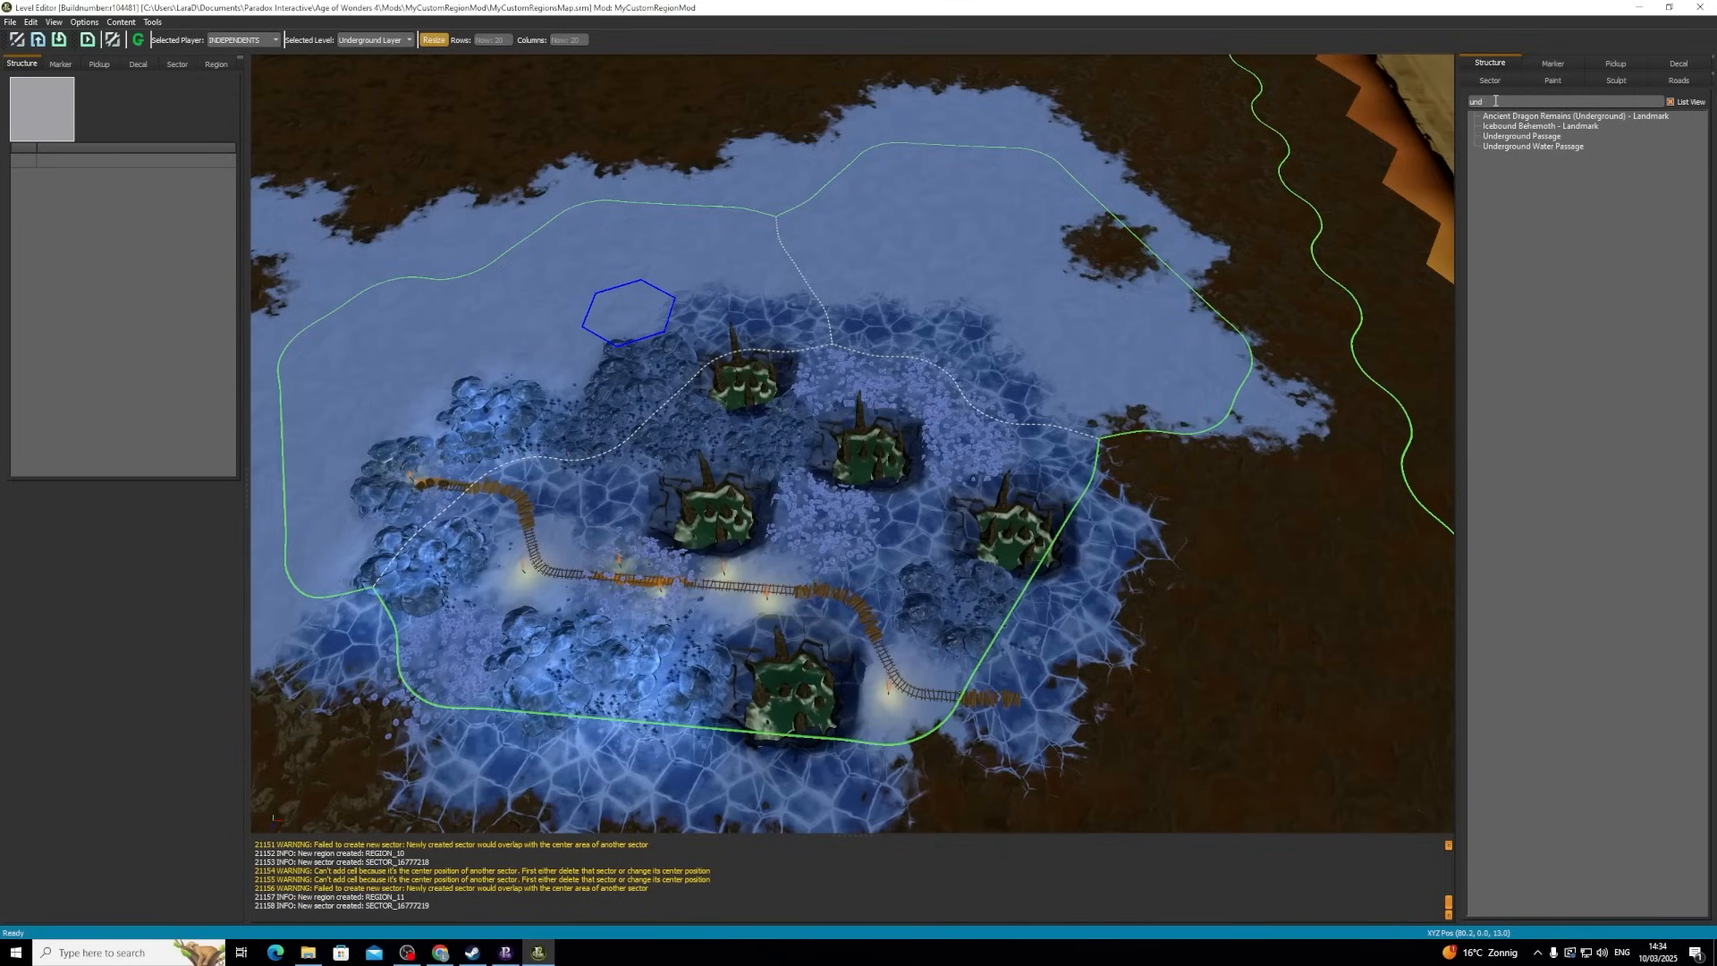
{"action": "left_click", "coordinate": [1534, 138]}
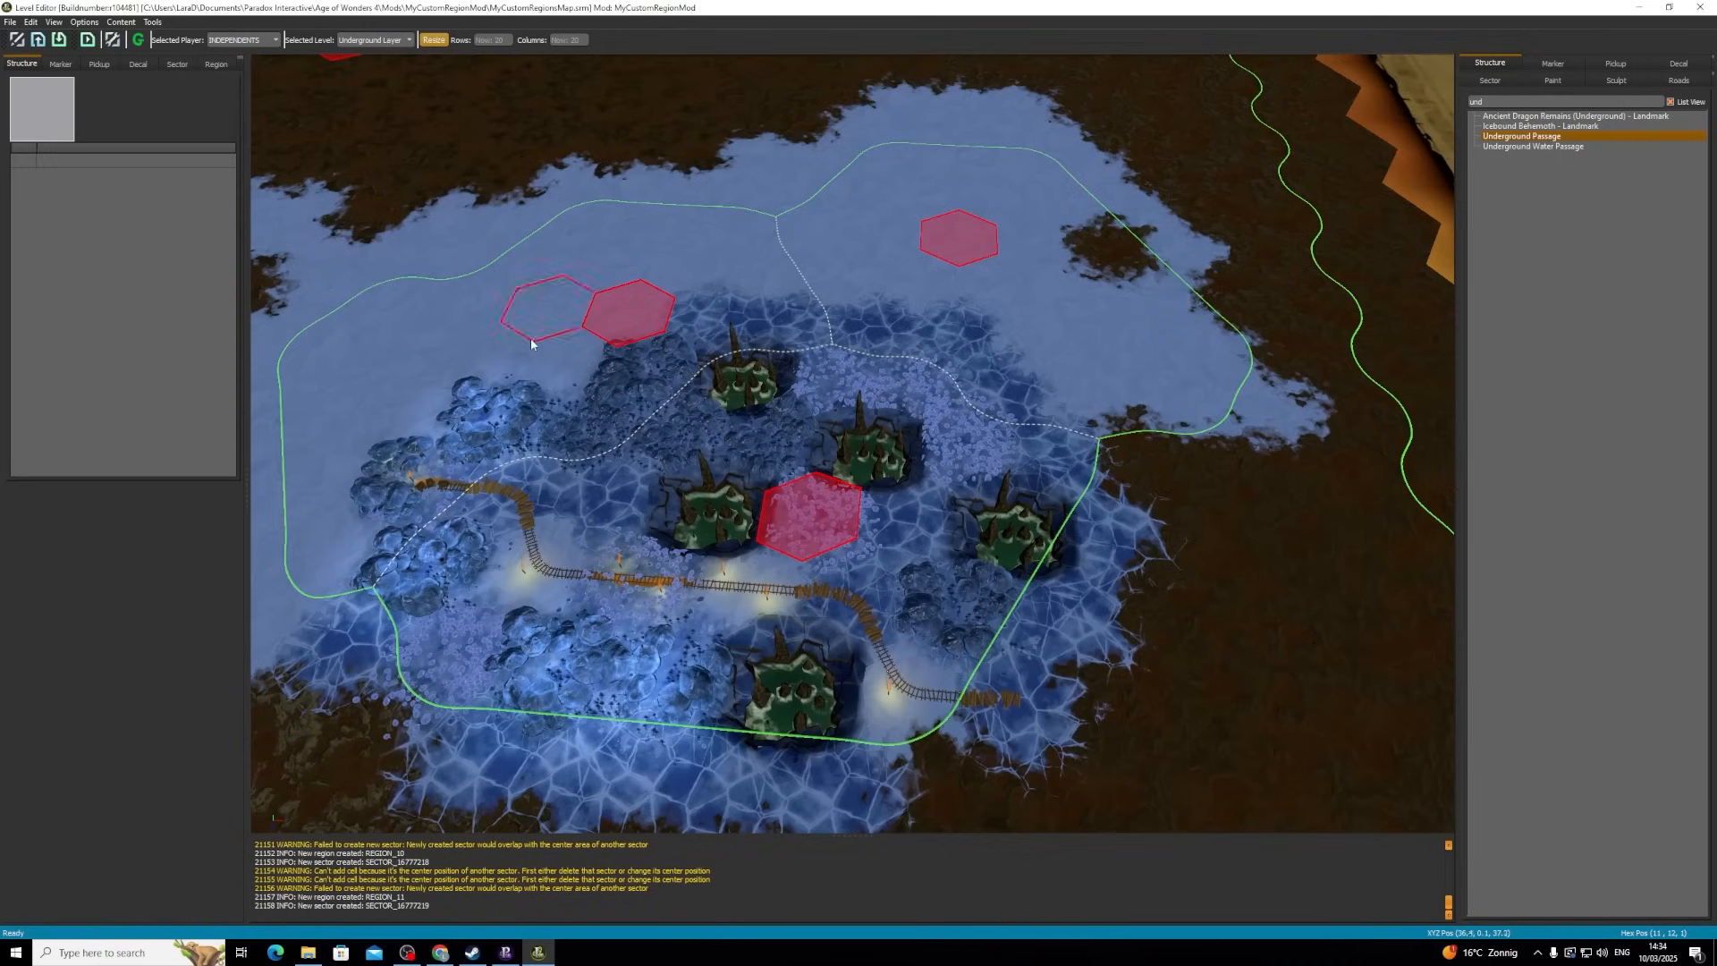
{"action": "left_click", "coordinate": [397, 401]}
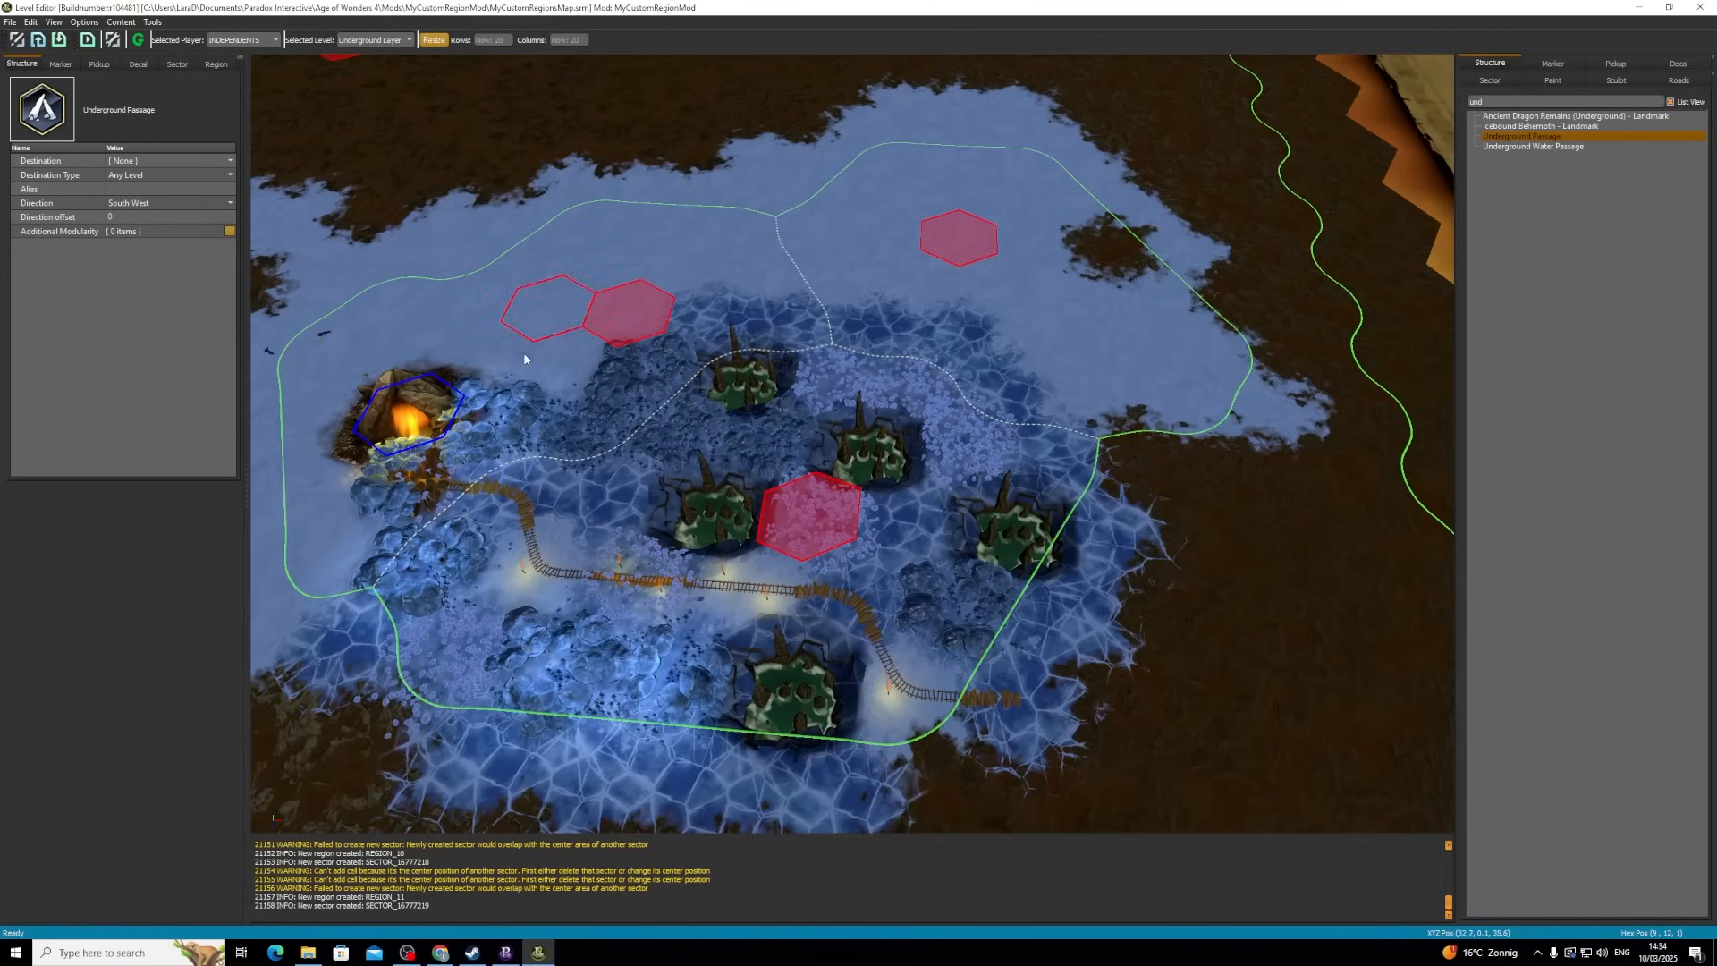
- Paint the Mountain (Ridge) Overlay along the northwestern sector's outer border behind the underground passage
{"action": "left_click", "coordinate": [1553, 81]}
{"action": "left_click", "coordinate": [1537, 400]}
{"action": "mouse_move", "coordinate": [389, 308]}
{"action": "left_mouse_down"}
{"action": "mouse_move", "coordinate": [316, 347]}
{"action": "mouse_move", "coordinate": [337, 494]}
{"action": "mouse_move", "coordinate": [461, 310]}
{"action": "mouse_move", "coordinate": [534, 256]}
{"action": "left_mouse_up"}
- Paint patches of Frozen Waste Overlay across the snow in the two new underground sectors
{"action": "left_click", "coordinate": [1508, 432]}
{"action": "left_click", "coordinate": [1520, 382]}
{"action": "mouse_move", "coordinate": [838, 393]}
{"action": "left_mouse_down"}
{"action": "mouse_move", "coordinate": [680, 264]}
{"action": "mouse_move", "coordinate": [984, 197]}
{"action": "mouse_move", "coordinate": [1204, 349]}
{"action": "mouse_move", "coordinate": [973, 223]}
{"action": "left_mouse_up"}
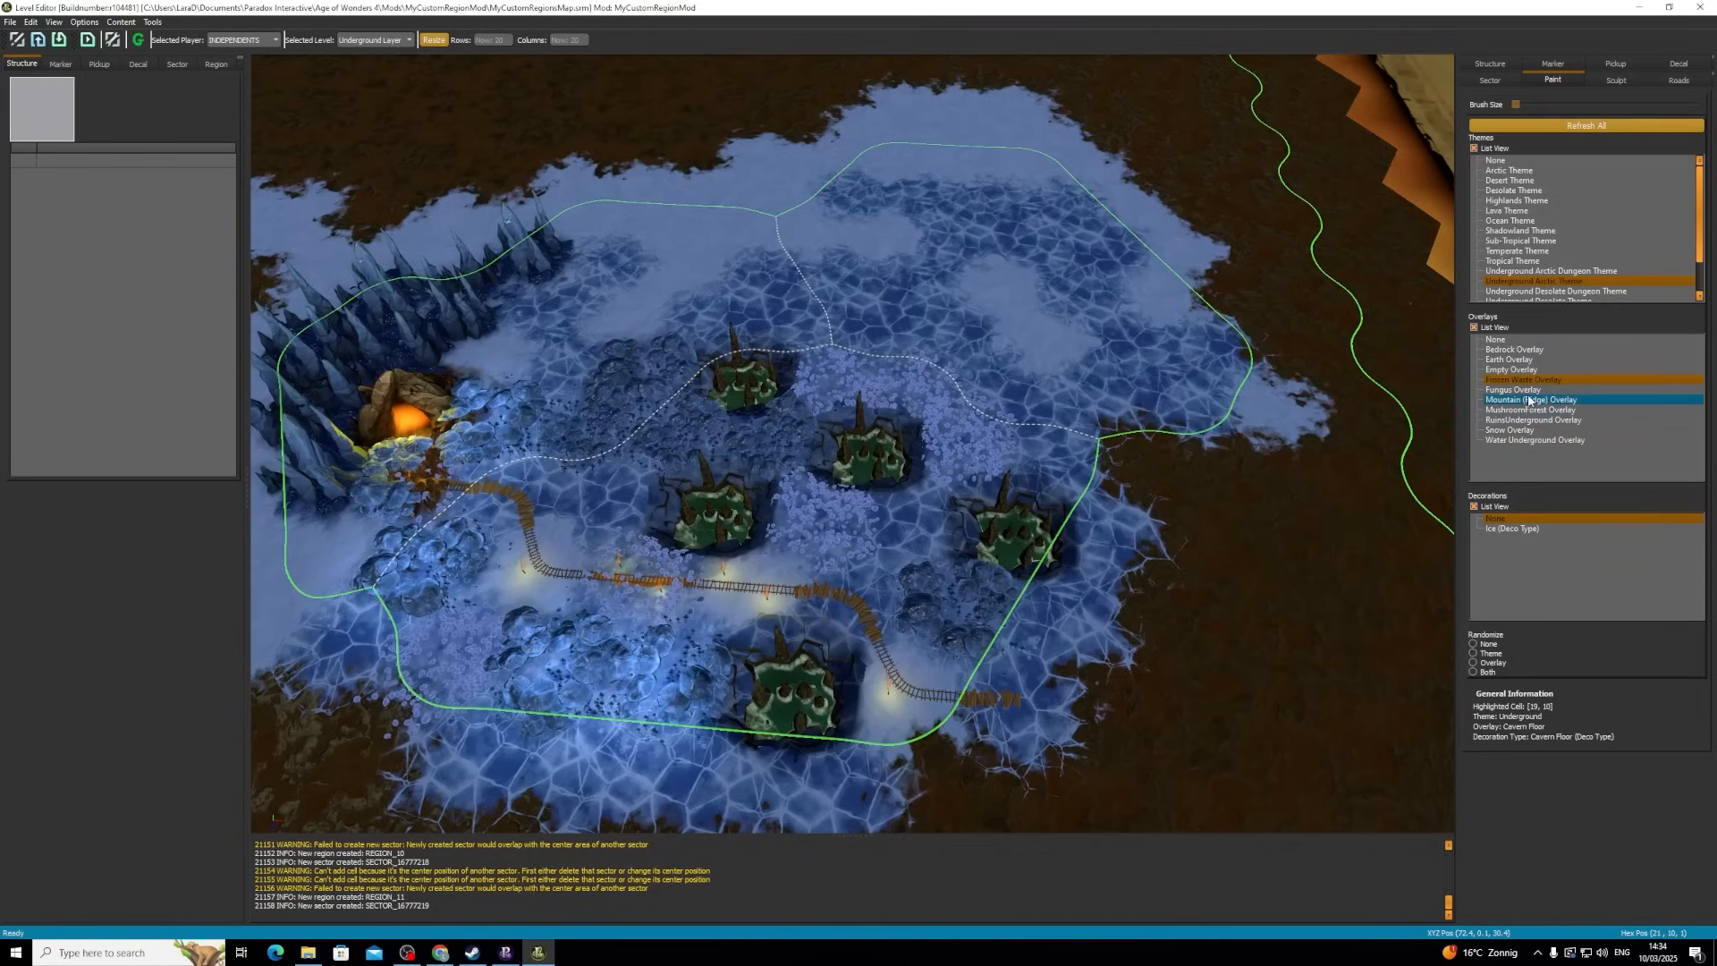
- Paint a Water Underground Overlay lake where the three sectors meet and surround it with Fungus and MushroomForest Overlay
{"action": "left_click", "coordinate": [1535, 440]}
{"action": "mouse_move", "coordinate": [818, 393]}
{"action": "left_mouse_down"}
{"action": "mouse_move", "coordinate": [787, 331]}
{"action": "mouse_move", "coordinate": [748, 372]}
{"action": "mouse_move", "coordinate": [770, 454]}
{"action": "mouse_move", "coordinate": [915, 374]}
{"action": "mouse_move", "coordinate": [889, 395]}
{"action": "mouse_move", "coordinate": [912, 395]}
{"action": "mouse_move", "coordinate": [964, 472]}
{"action": "mouse_move", "coordinate": [985, 344]}
{"action": "mouse_move", "coordinate": [836, 268]}
{"action": "mouse_move", "coordinate": [701, 326]}
{"action": "mouse_move", "coordinate": [679, 432]}
{"action": "mouse_move", "coordinate": [653, 364]}
{"action": "mouse_move", "coordinate": [740, 357]}
{"action": "left_mouse_up"}
{"action": "left_click", "coordinate": [1518, 390]}
{"action": "left_click", "coordinate": [1010, 529]}
{"action": "left_click", "coordinate": [1533, 410]}
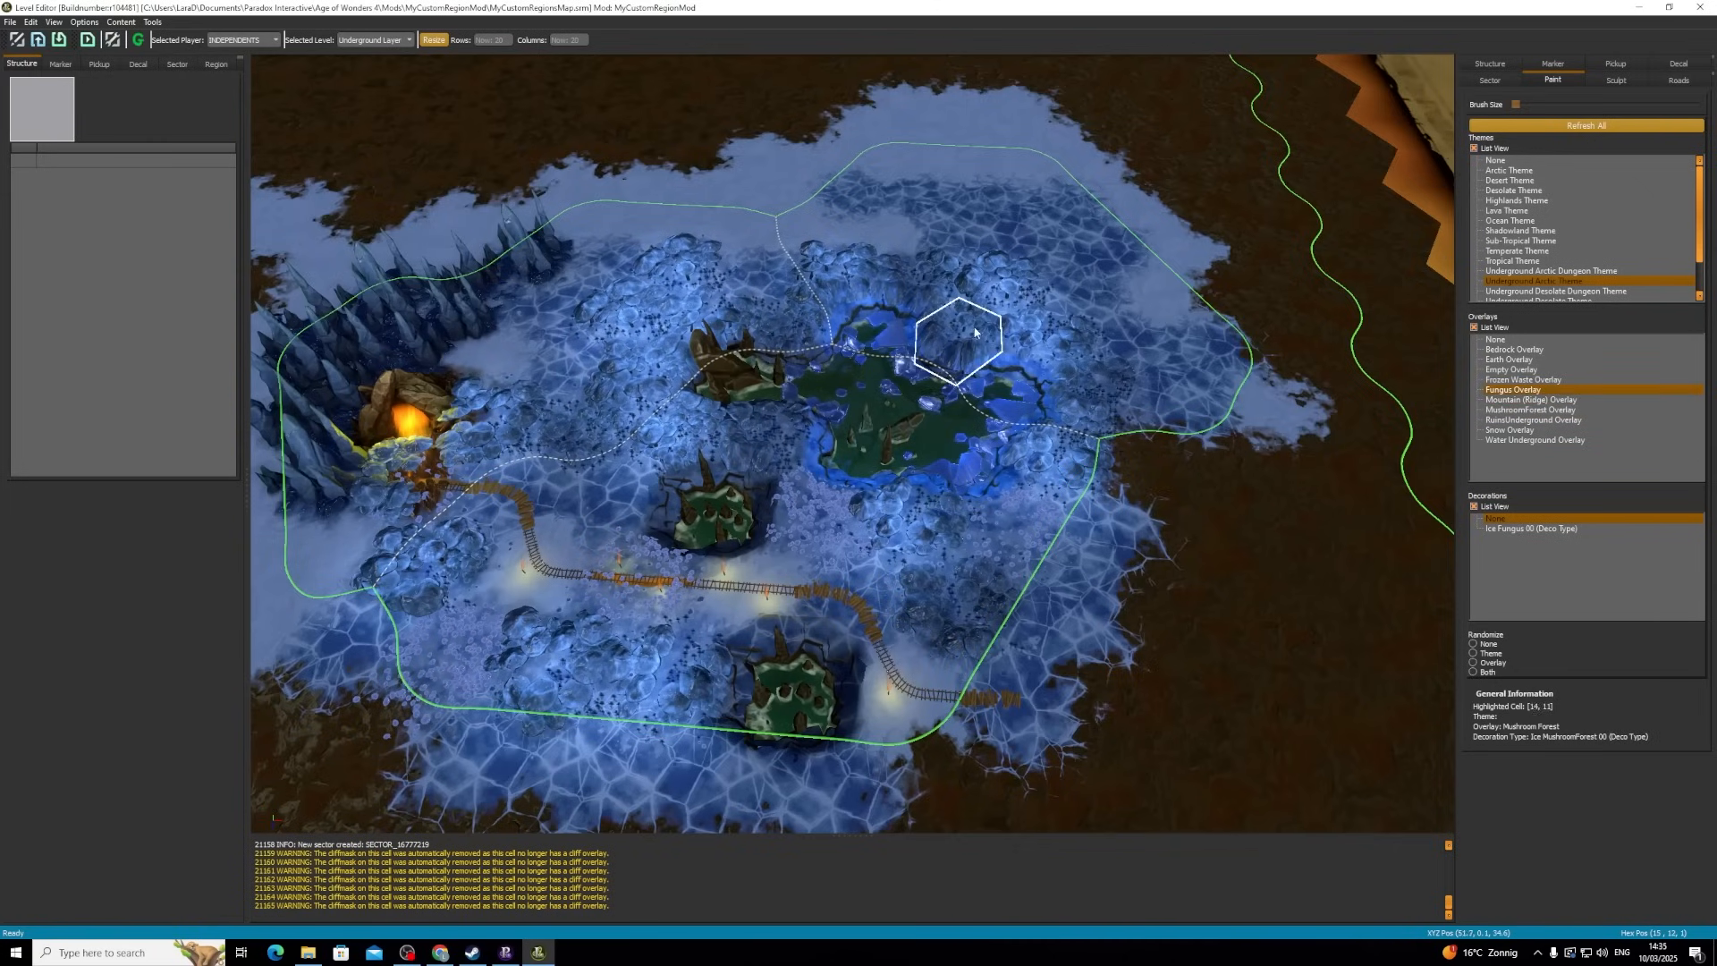
- Extend the lake west and south with the Water Underground Overlay, using the Ice Water Underground decoration
{"action": "left_click", "coordinate": [1535, 440]}
{"action": "mouse_move", "coordinate": [827, 313]}
{"action": "left_mouse_down"}
{"action": "mouse_move", "coordinate": [709, 299]}
{"action": "mouse_move", "coordinate": [652, 364]}
{"action": "left_mouse_up"}
{"action": "mouse_move", "coordinate": [752, 380]}
{"action": "left_mouse_down"}
{"action": "mouse_move", "coordinate": [1005, 397]}
{"action": "mouse_move", "coordinate": [665, 414]}
{"action": "mouse_move", "coordinate": [760, 454]}
{"action": "left_mouse_up"}
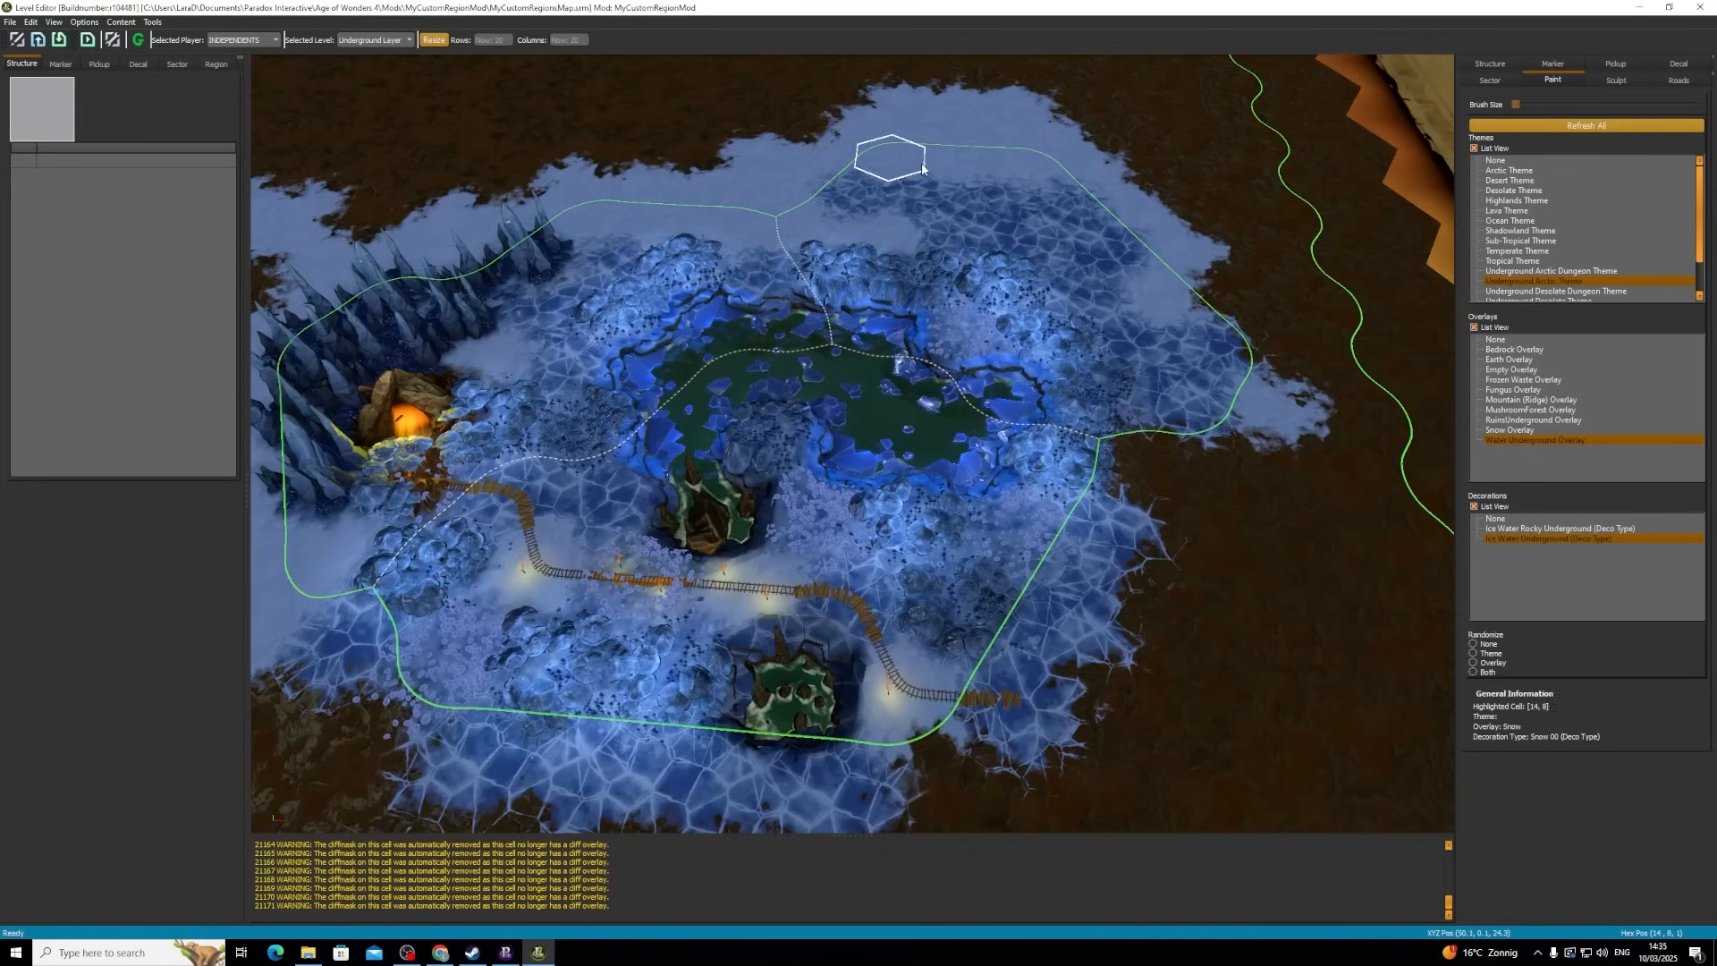
{"action": "left_click", "coordinate": [713, 510]}
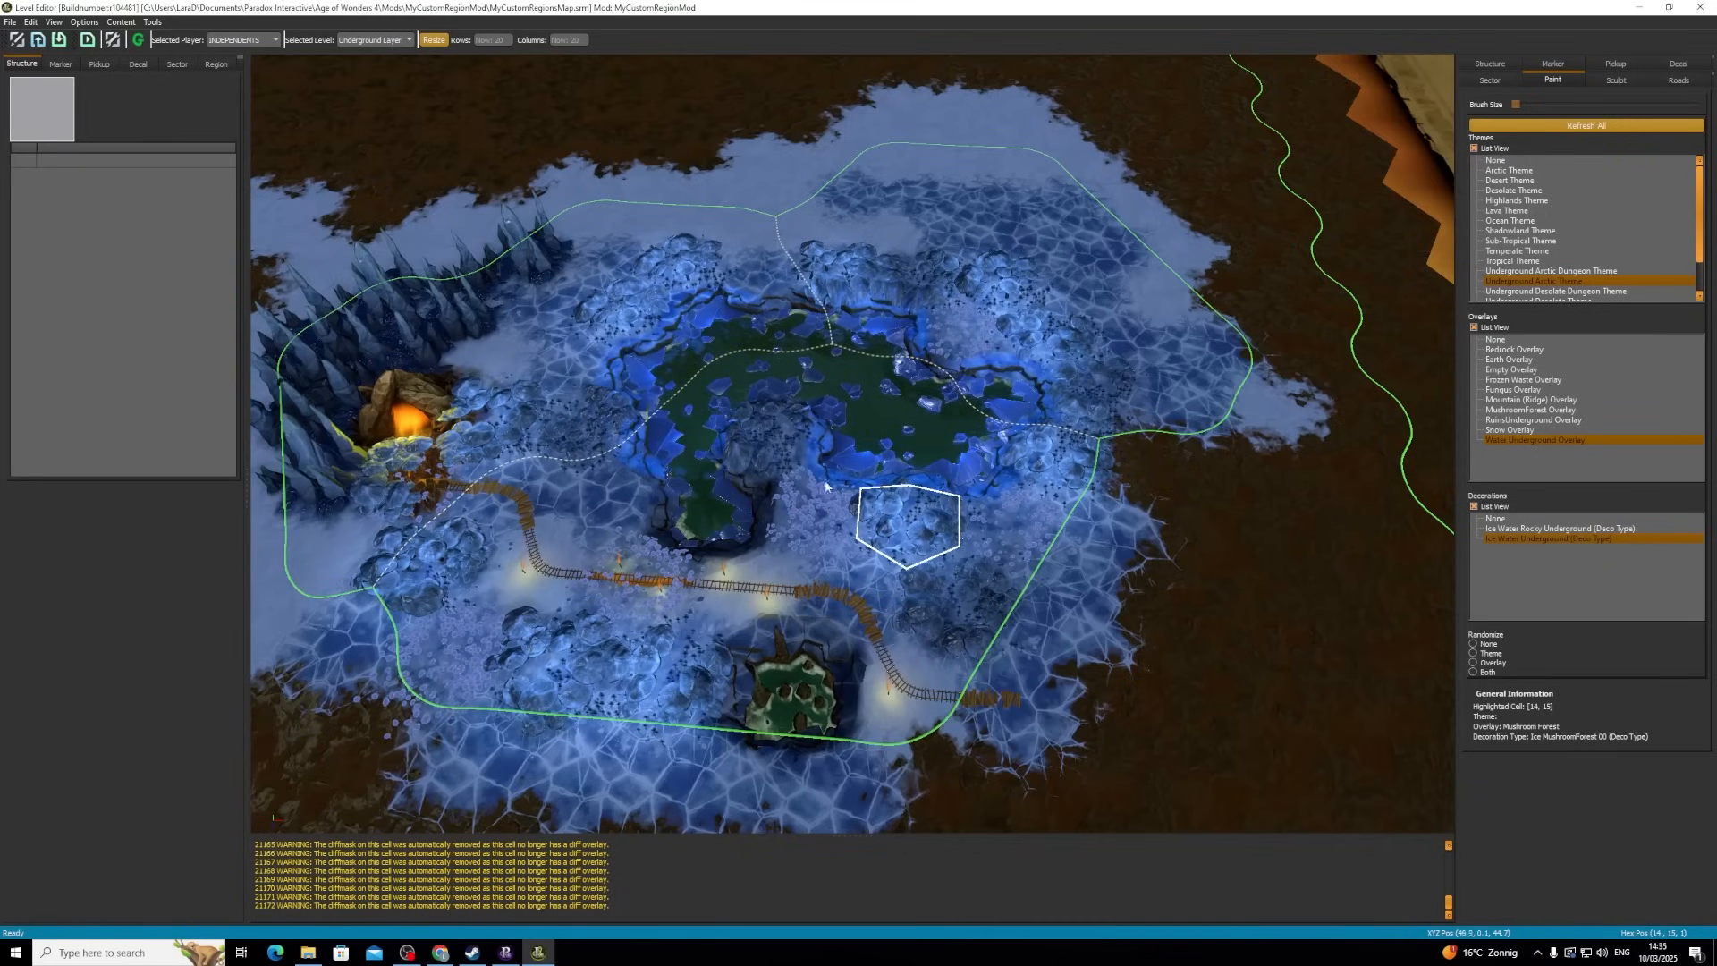
- Check the extent of MYCUSTOMREGIONUNDERGROUND_01 and move the southern sector's center one hex southeast, away from the lake
{"action": "left_click", "coordinate": [217, 64]}
{"action": "left_click", "coordinate": [113, 148]}
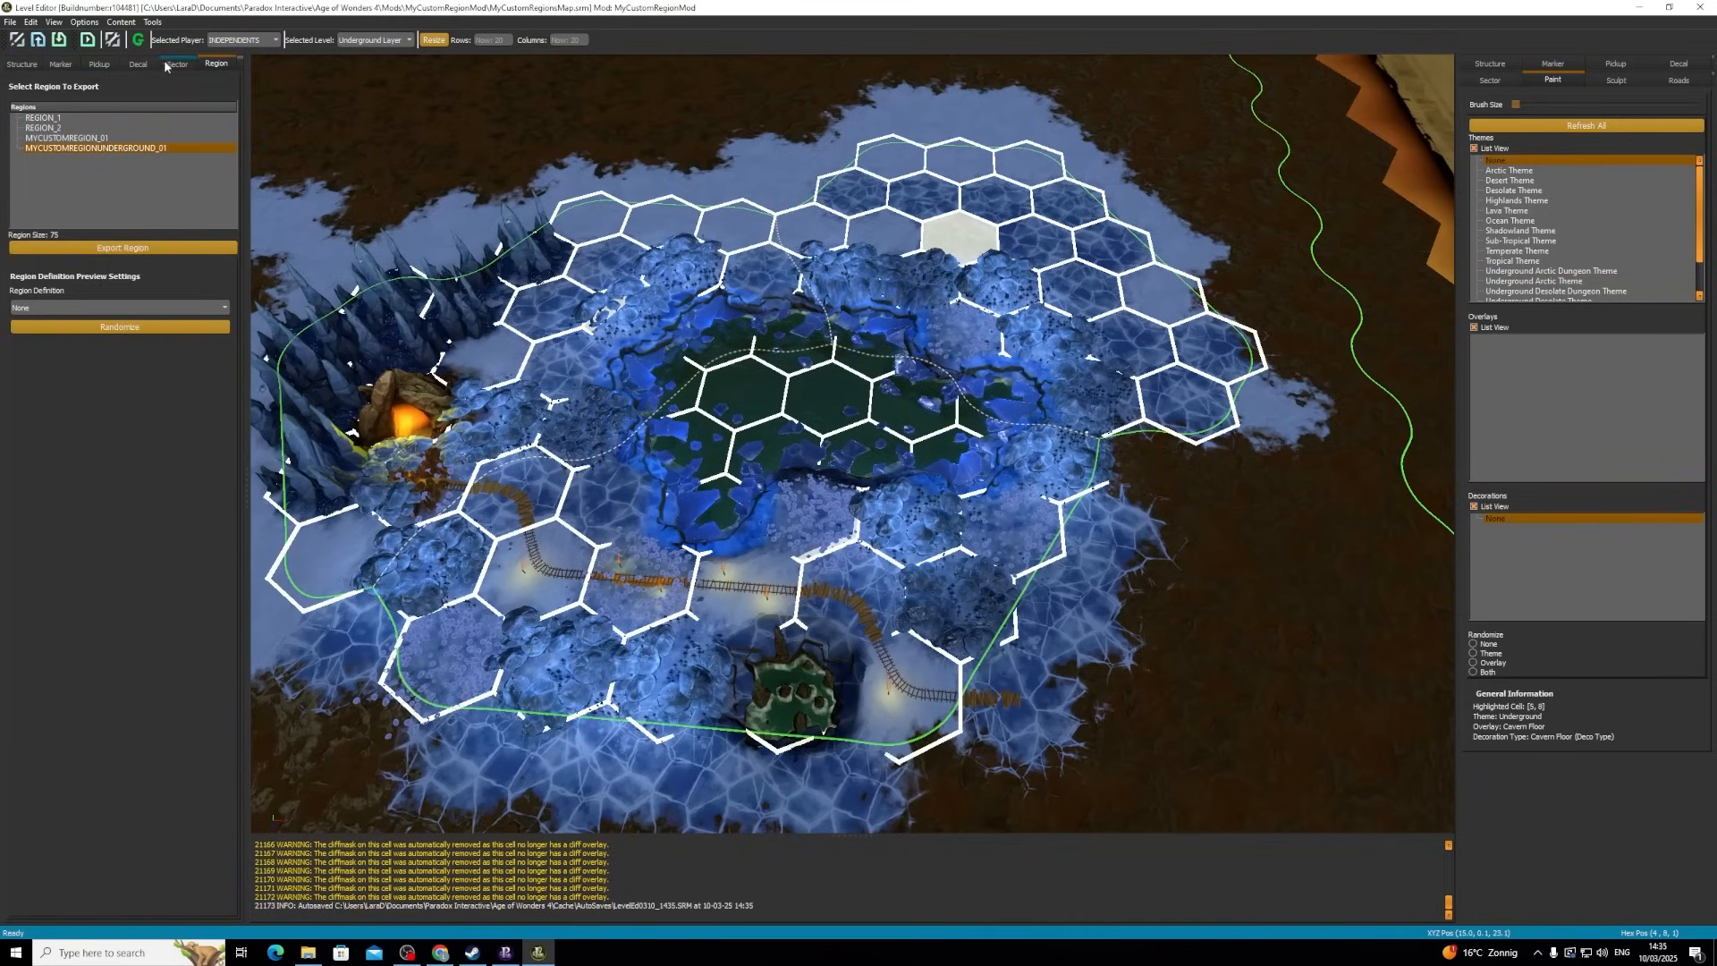
{"action": "left_click", "coordinate": [167, 63]}
{"action": "left_click", "coordinate": [1587, 141]}
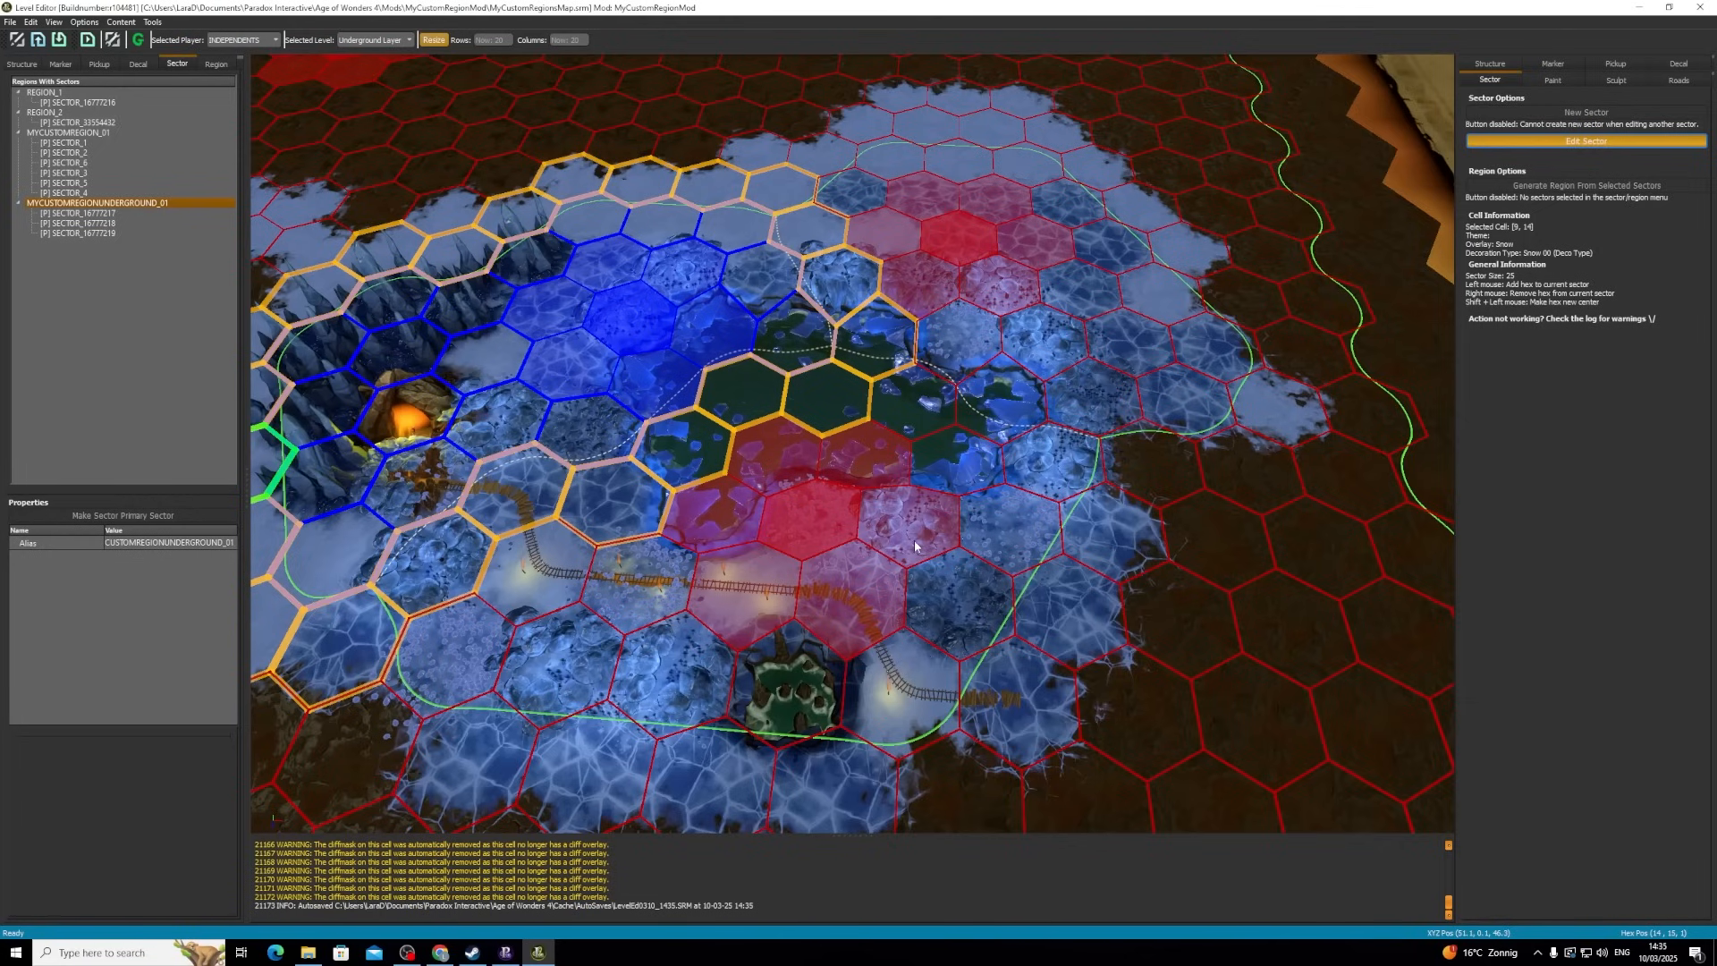
{"action": "left_click", "coordinate": [814, 506]}
{"action": "left_click", "coordinate": [873, 580], "text": "shift"}
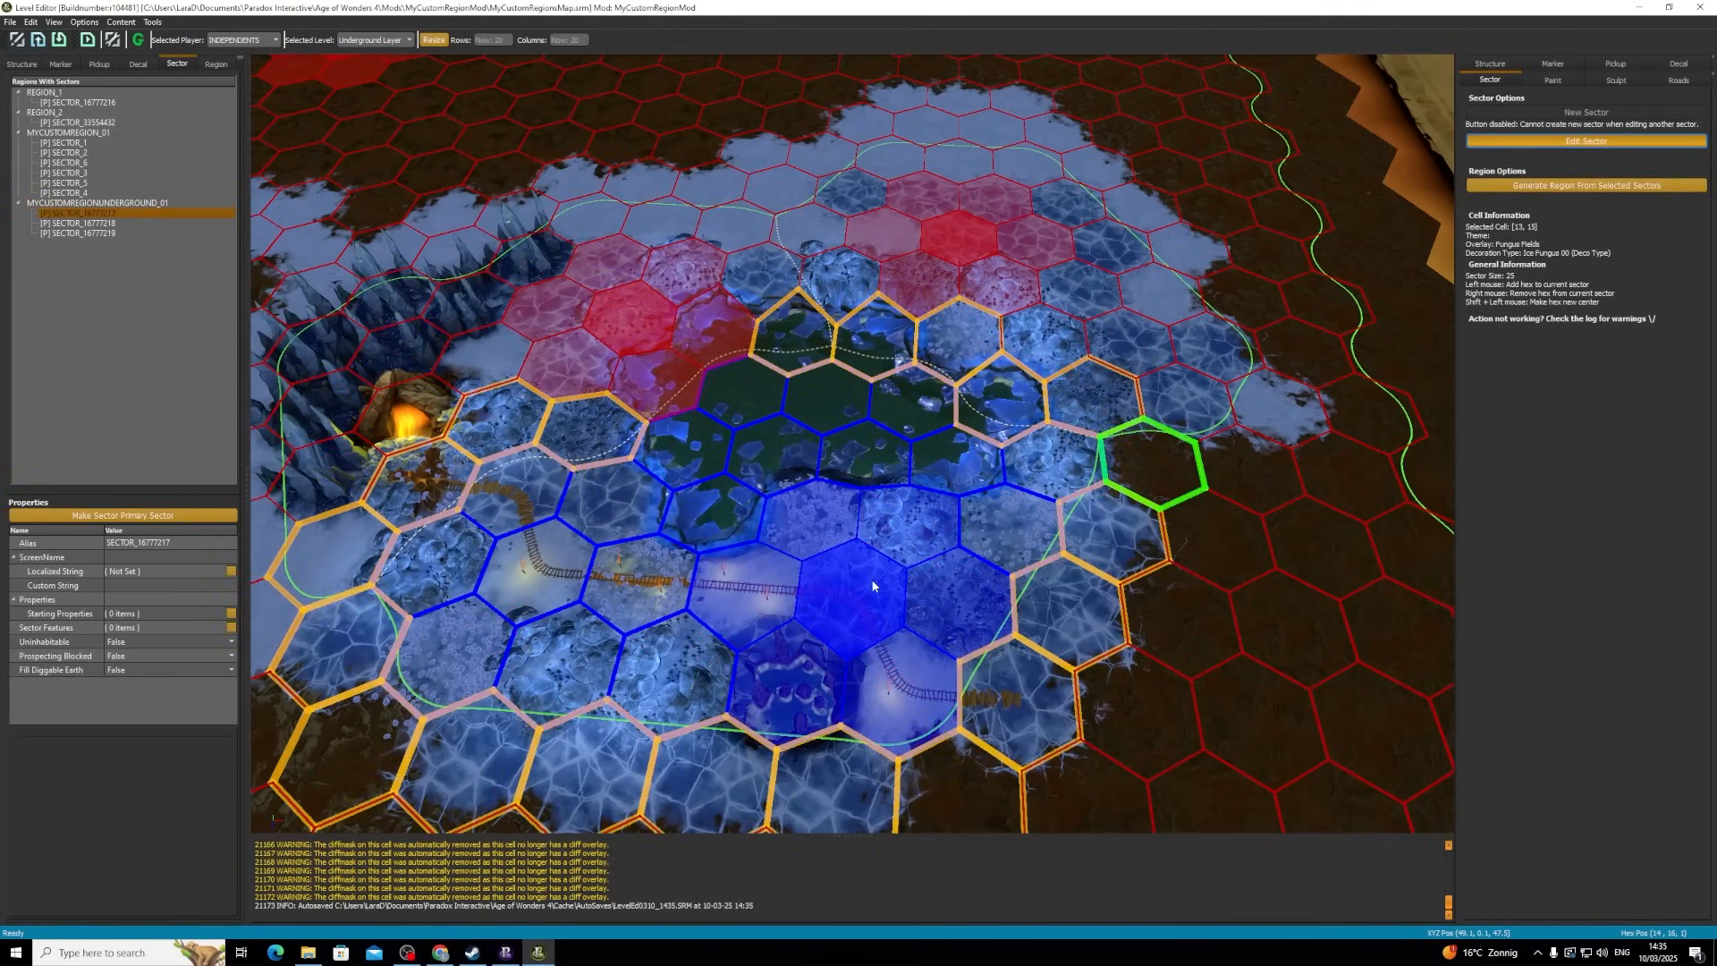
- Inspect the hexes and centers of the northwestern, northeastern and southern underground sectors
{"action": "left_click", "coordinate": [628, 320]}
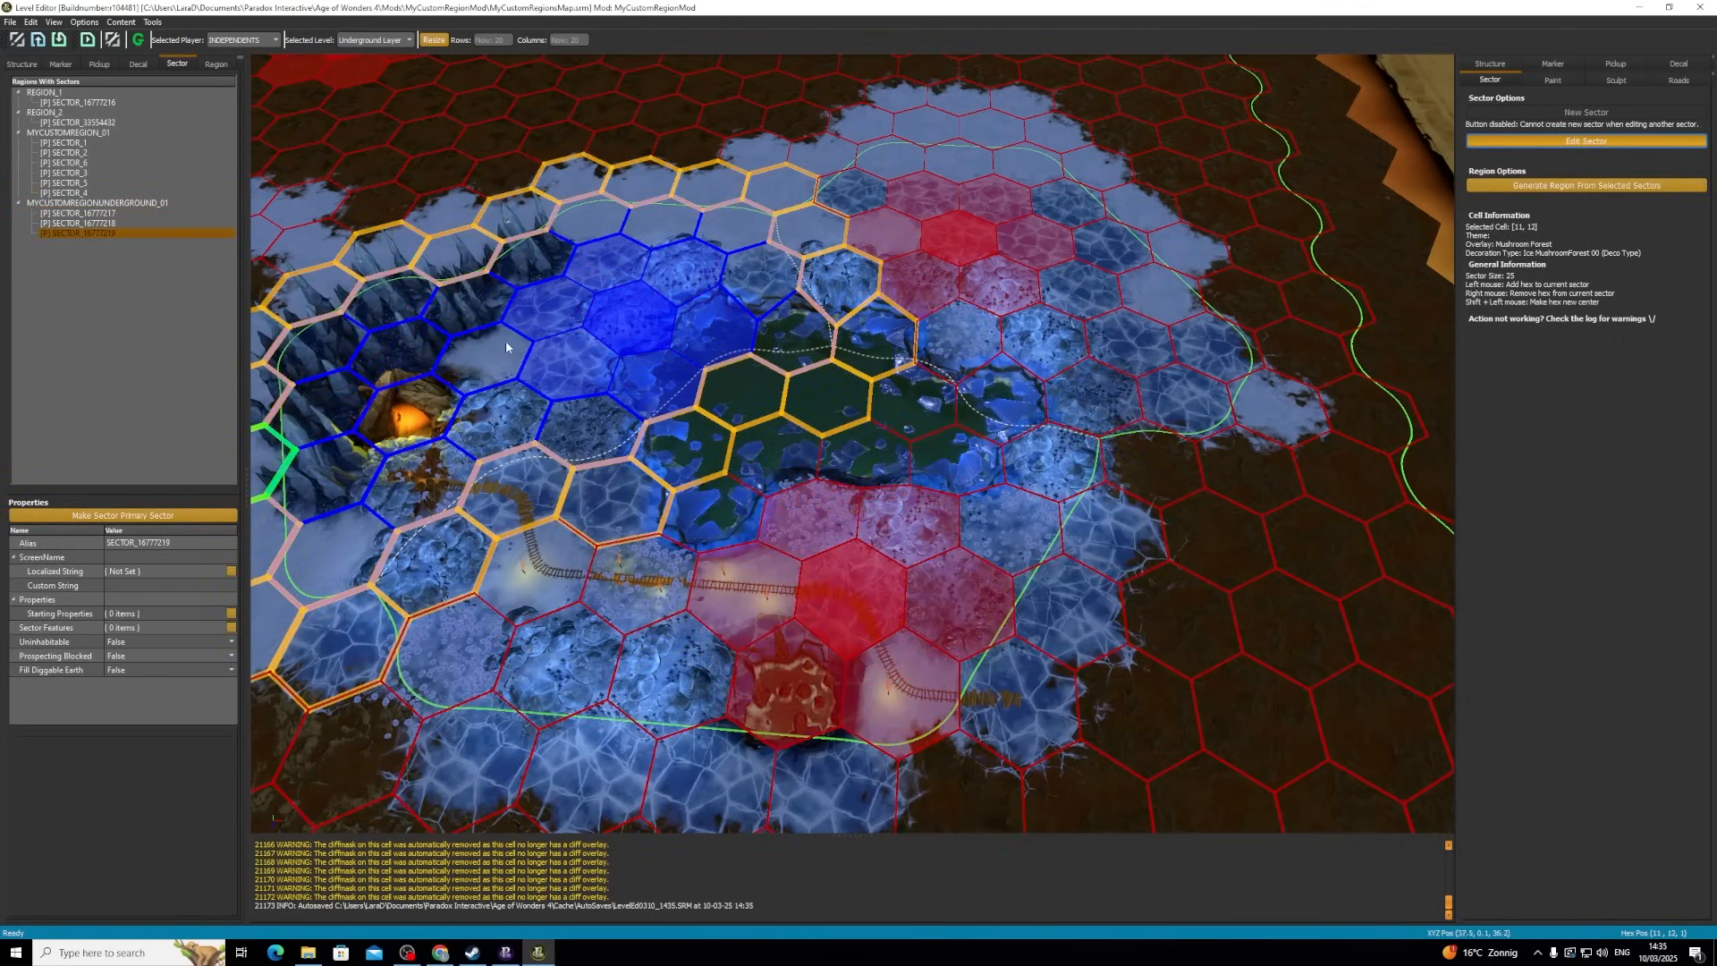
{"action": "left_click", "coordinate": [974, 234]}
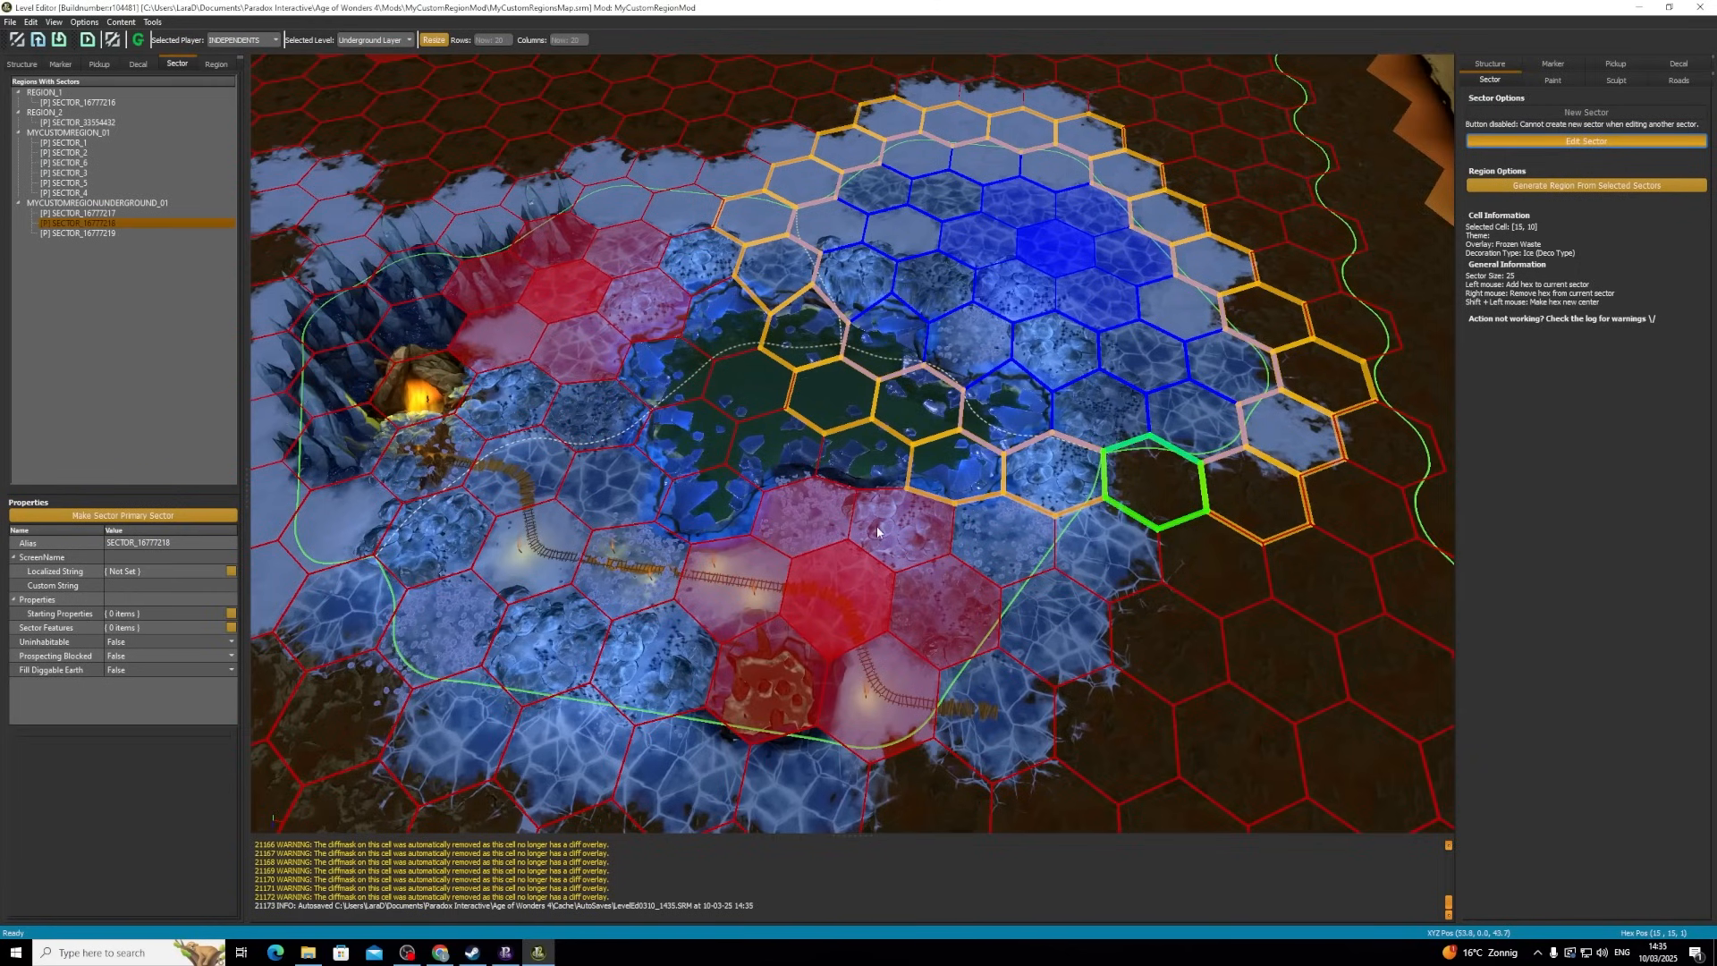
{"action": "left_click", "coordinate": [837, 585]}
- Cover the southern pond with Underground Arctic Snow Overlay and paint Mountain (Ridge) Overlay on the northern border and eastern corner
{"action": "left_click", "coordinate": [1554, 80]}
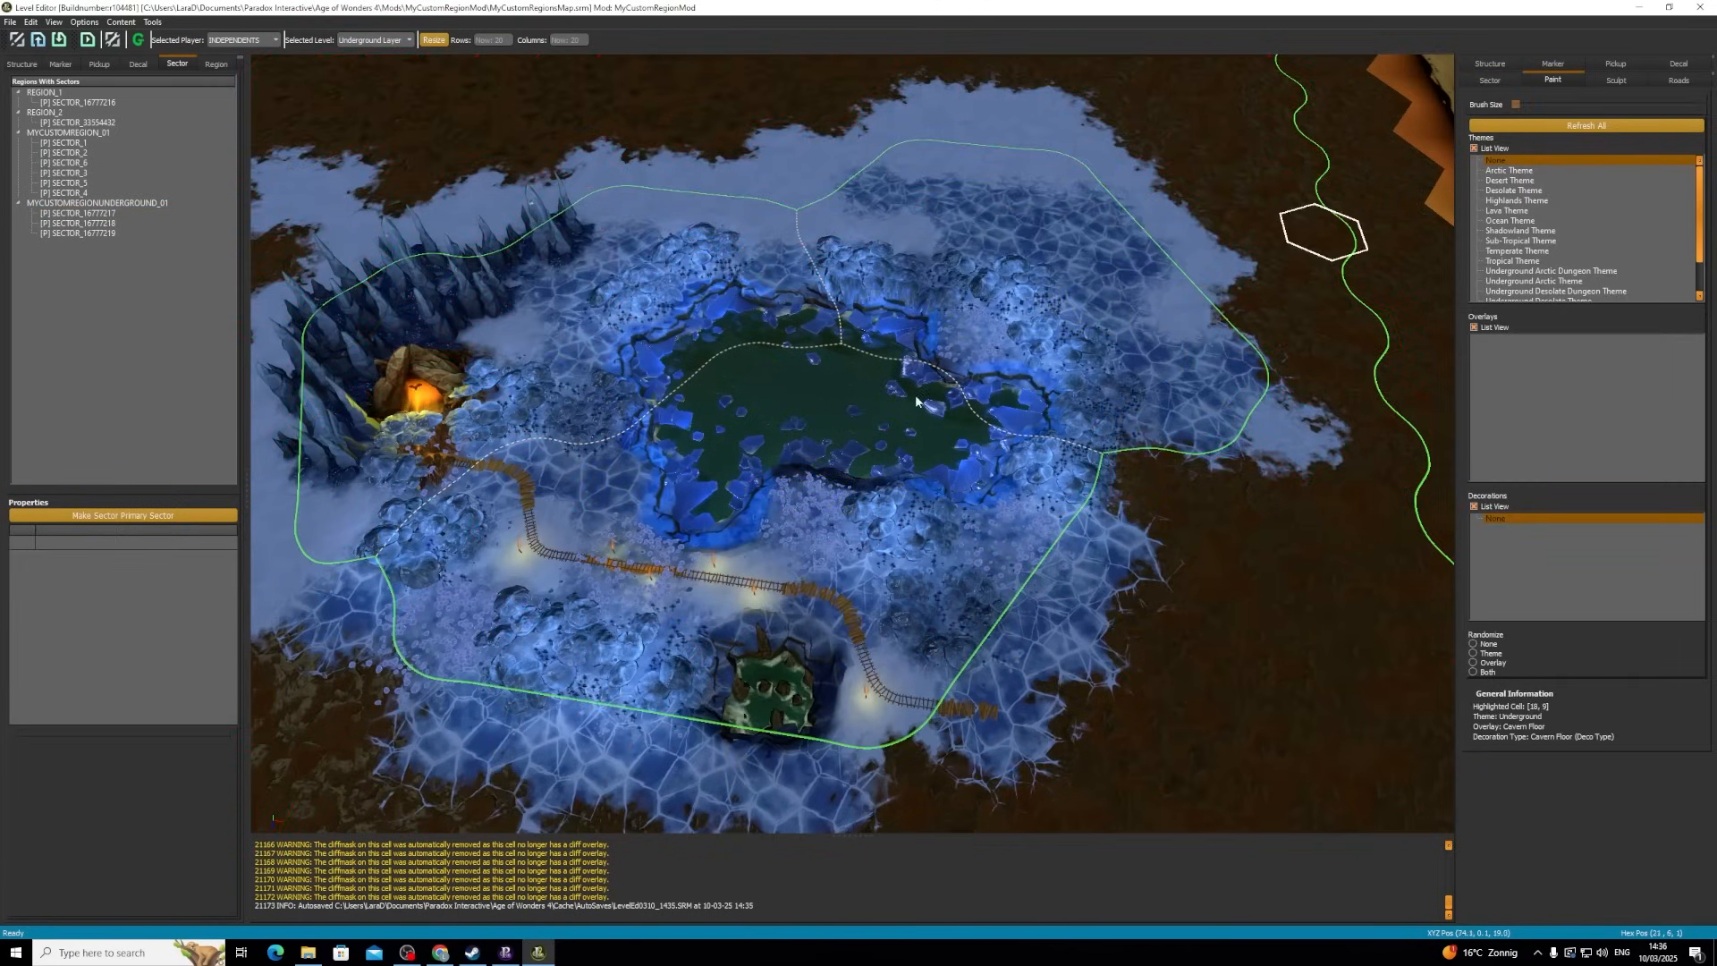
{"action": "left_click", "coordinate": [1549, 252]}
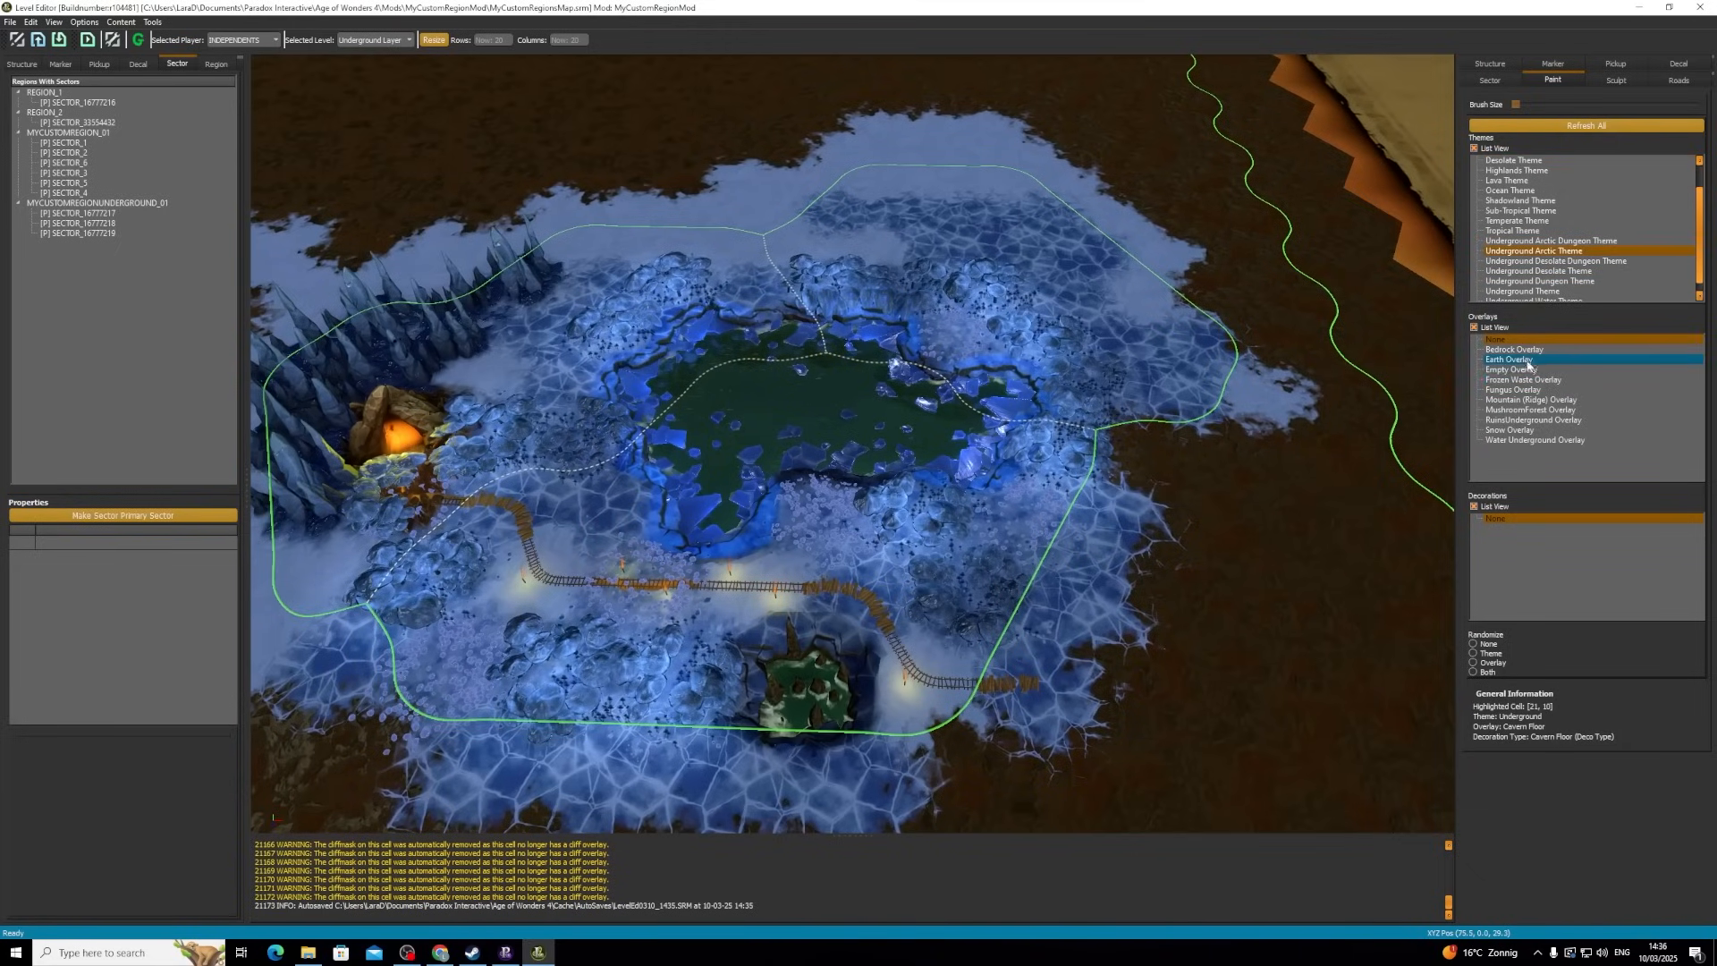
{"action": "left_click", "coordinate": [805, 676]}
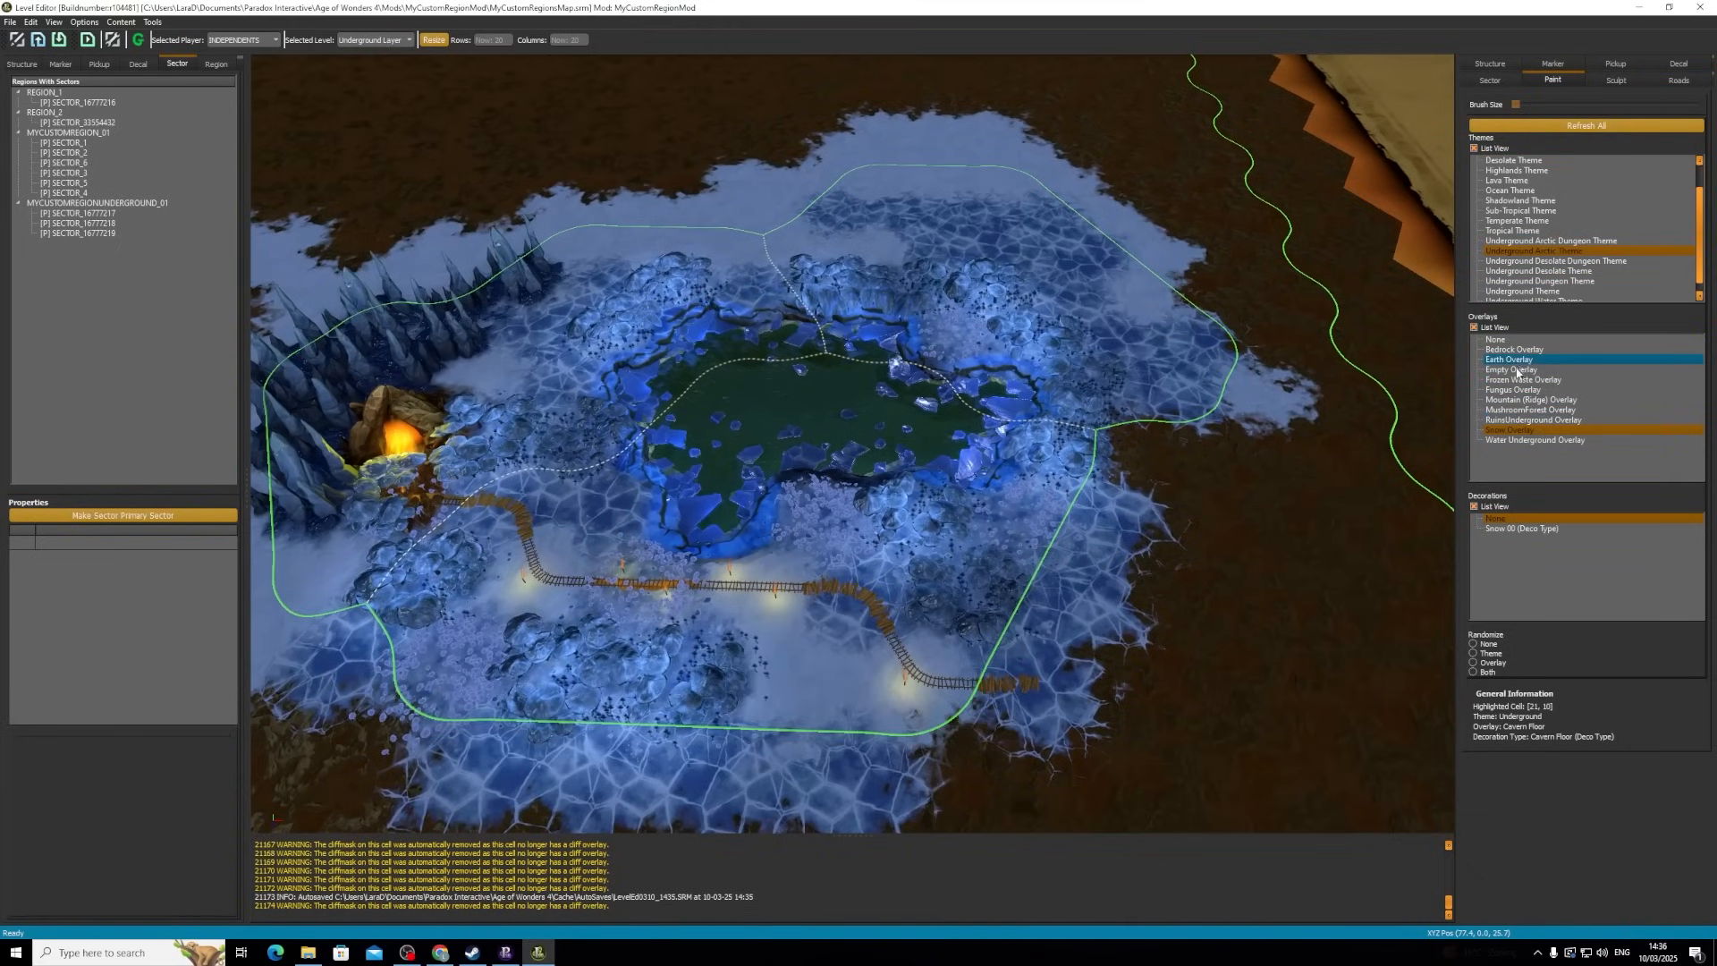
{"action": "left_click", "coordinate": [1526, 402]}
{"action": "mouse_move", "coordinate": [797, 246]}
{"action": "left_mouse_down"}
{"action": "mouse_move", "coordinate": [836, 213]}
{"action": "mouse_move", "coordinate": [794, 243]}
{"action": "mouse_move", "coordinate": [727, 245]}
{"action": "left_mouse_up"}
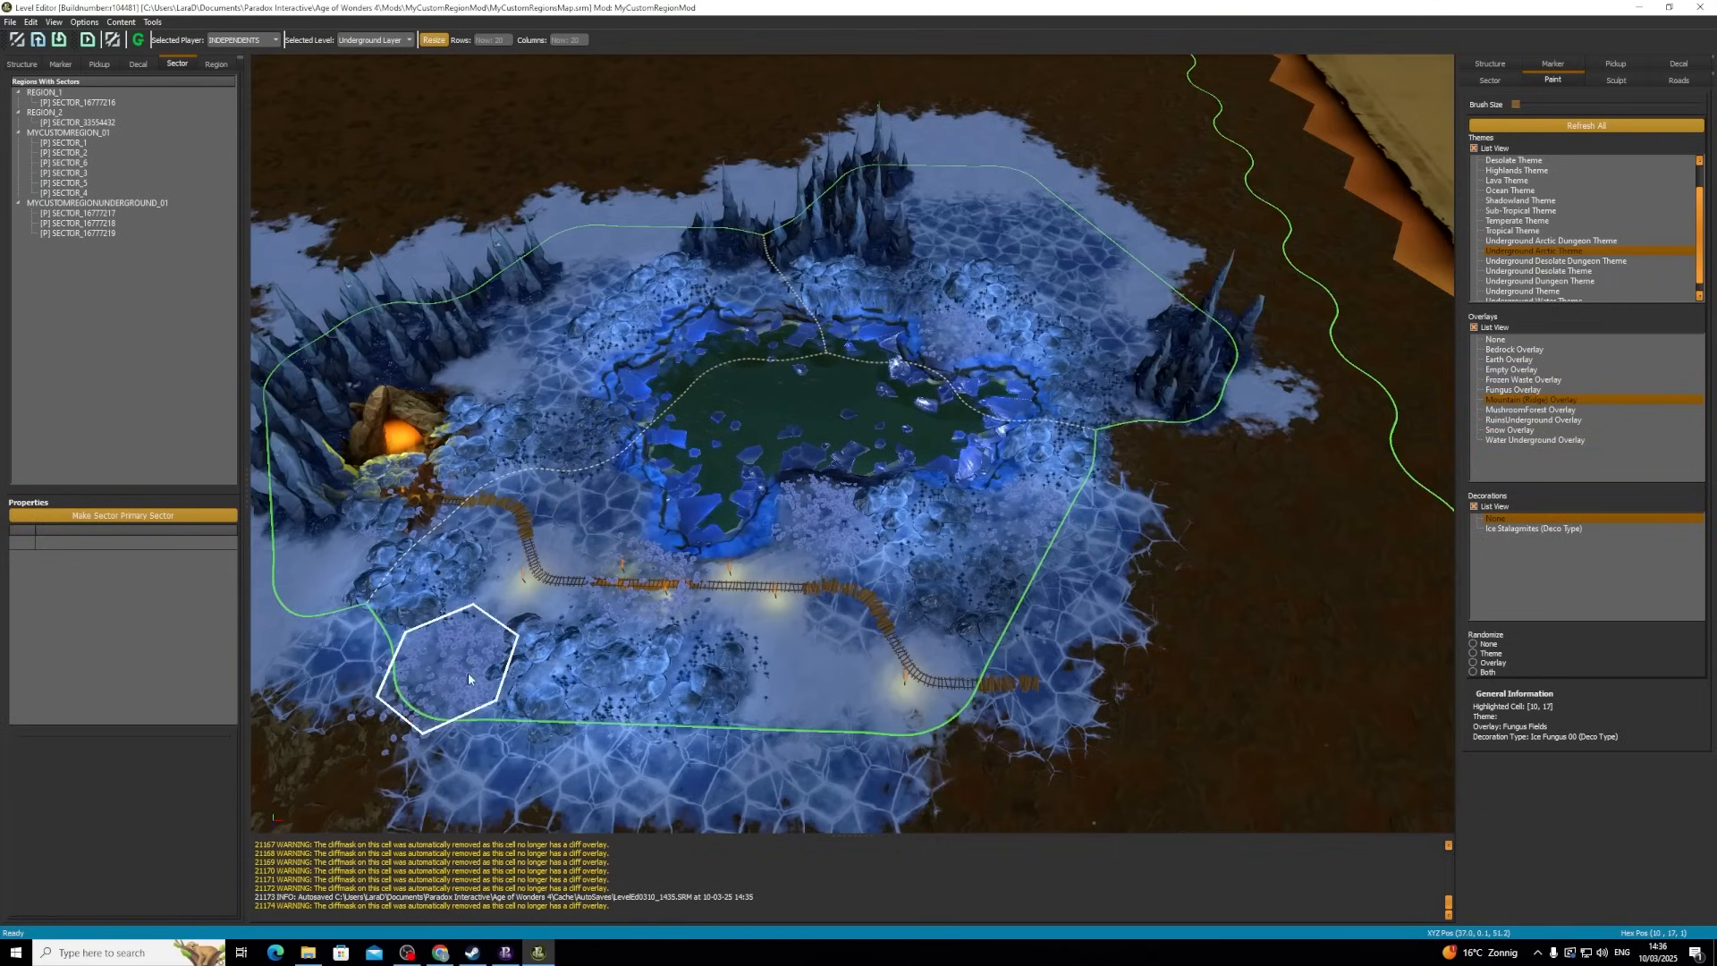
- Place an iron deposit on the northwestern border of the underground region and a Gold vein beside the eastern mountain corner
{"action": "left_click", "coordinate": [1492, 63]}
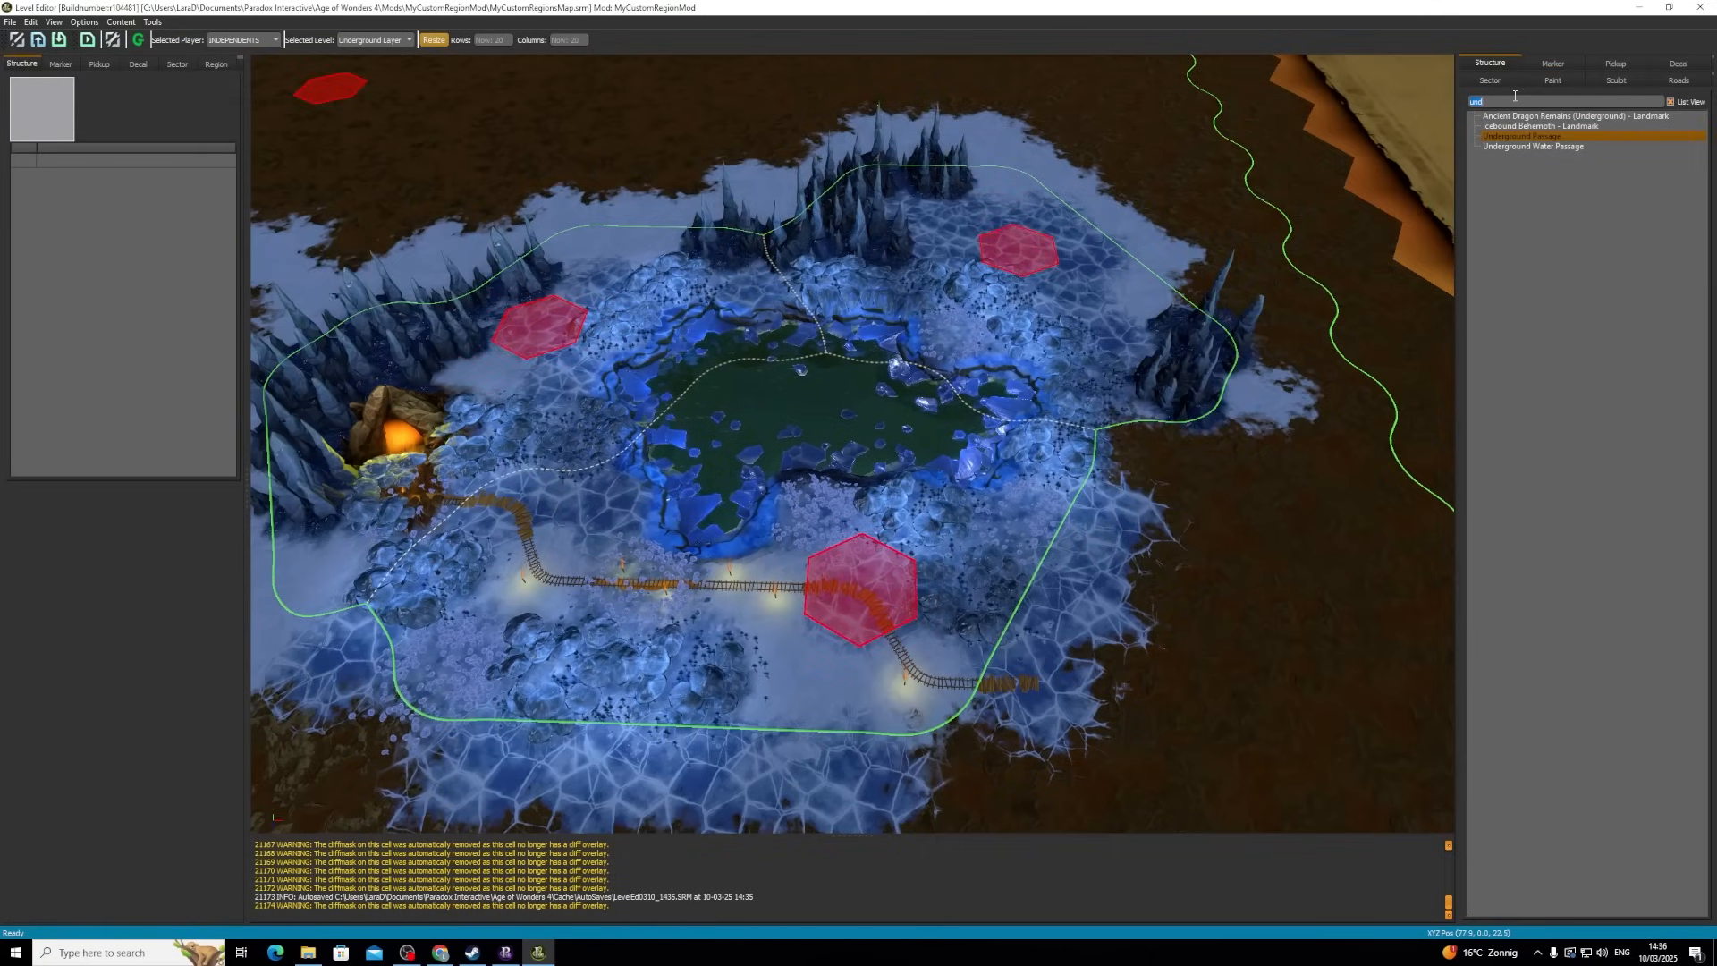
{"action": "type", "text": "Iro"}
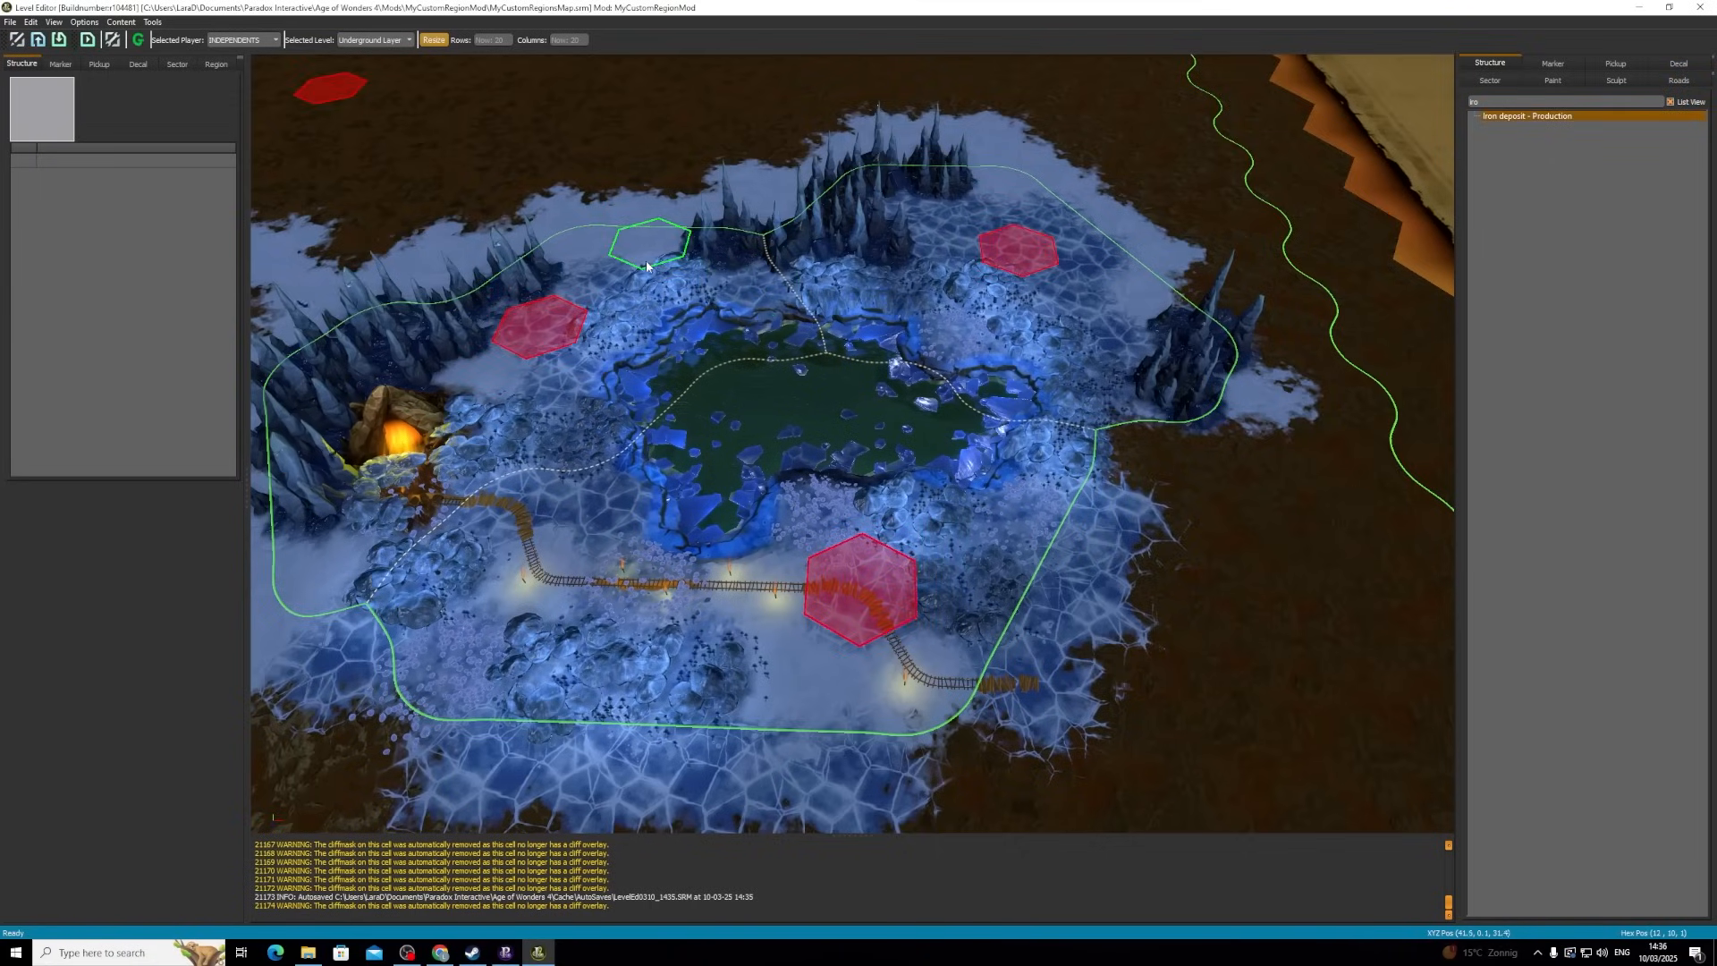
{"action": "left_click", "coordinate": [648, 266]}
{"action": "type", "text": "gold"}
{"action": "left_click", "coordinate": [1492, 126]}
{"action": "left_click", "coordinate": [1136, 359]}
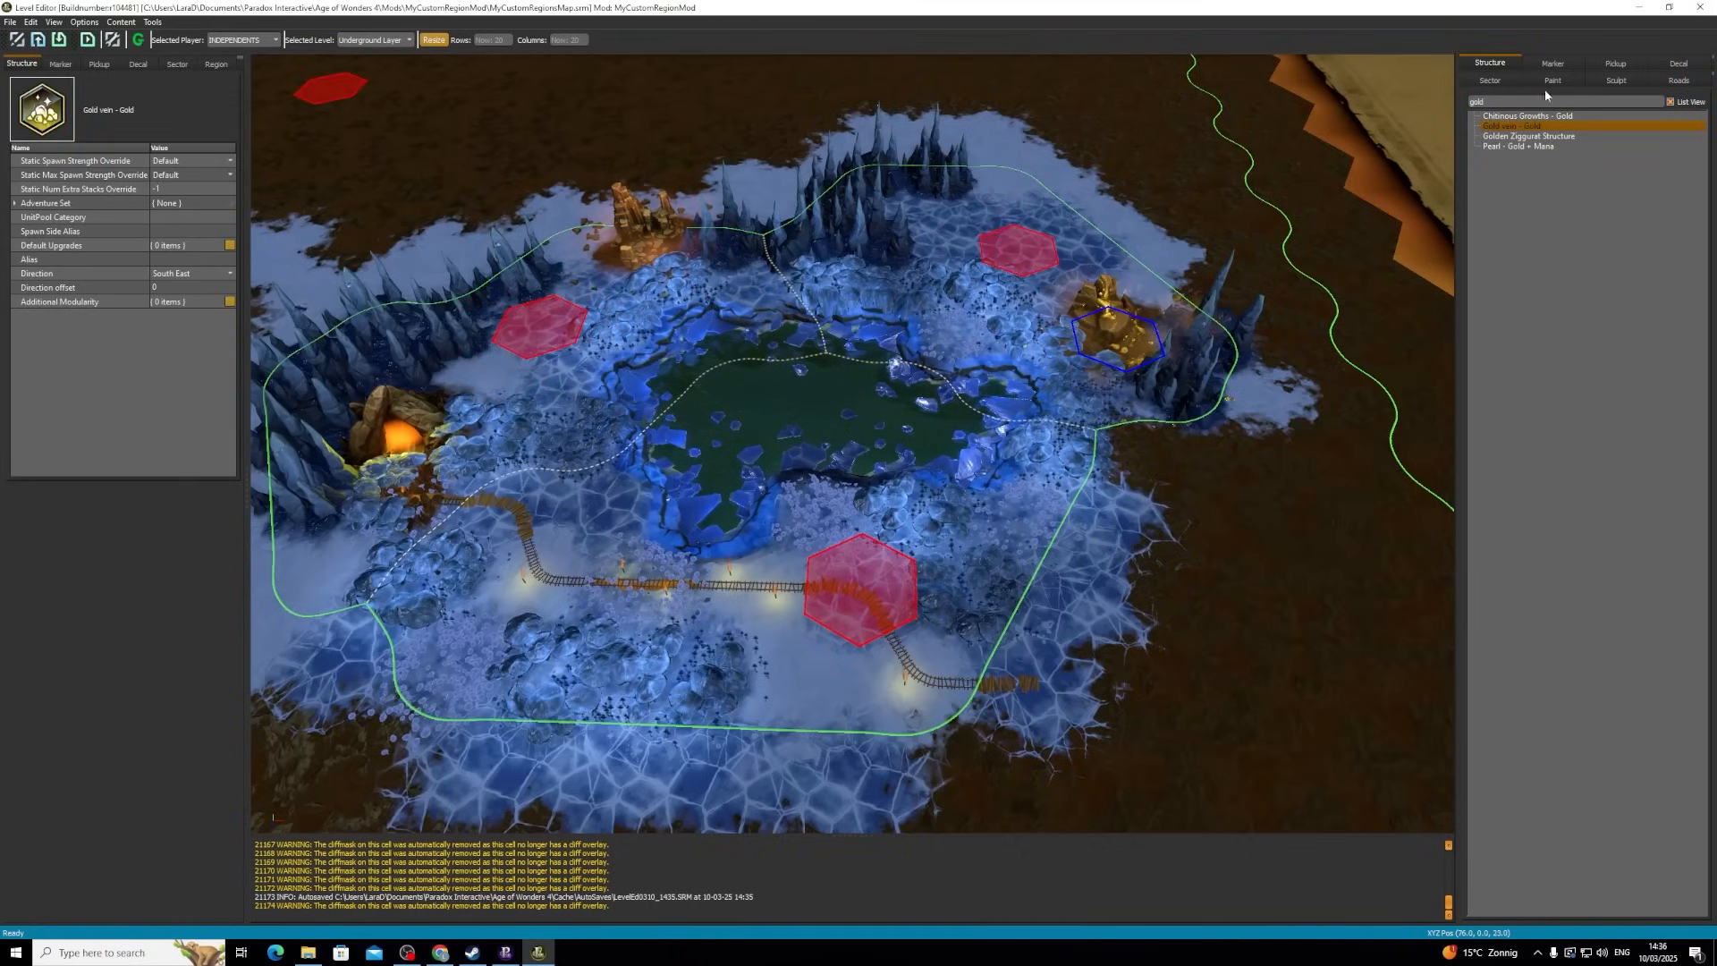
- Fill the underground lake with PFX RoamingGhosts markers and spread PFX GhostlyMists markers over the lake and its shore
{"action": "left_click", "coordinate": [1554, 66]}
{"action": "type", "text": "gho"}
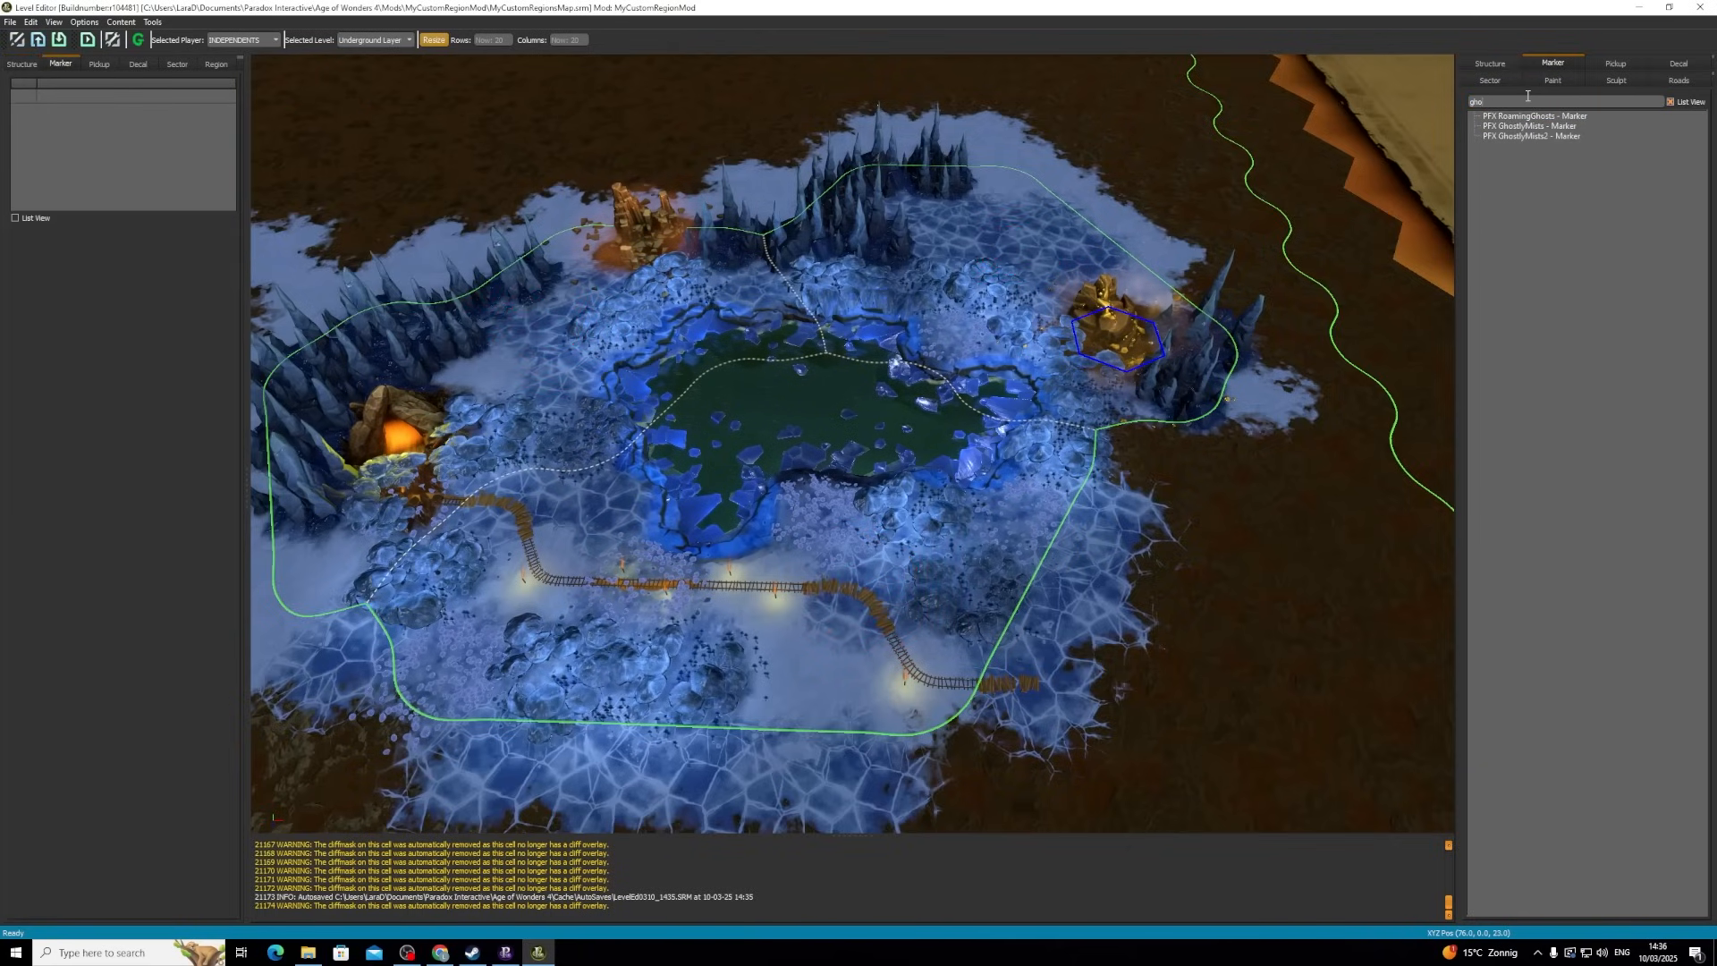
{"action": "left_click", "coordinate": [1534, 116]}
{"action": "left_click", "coordinate": [823, 403]}
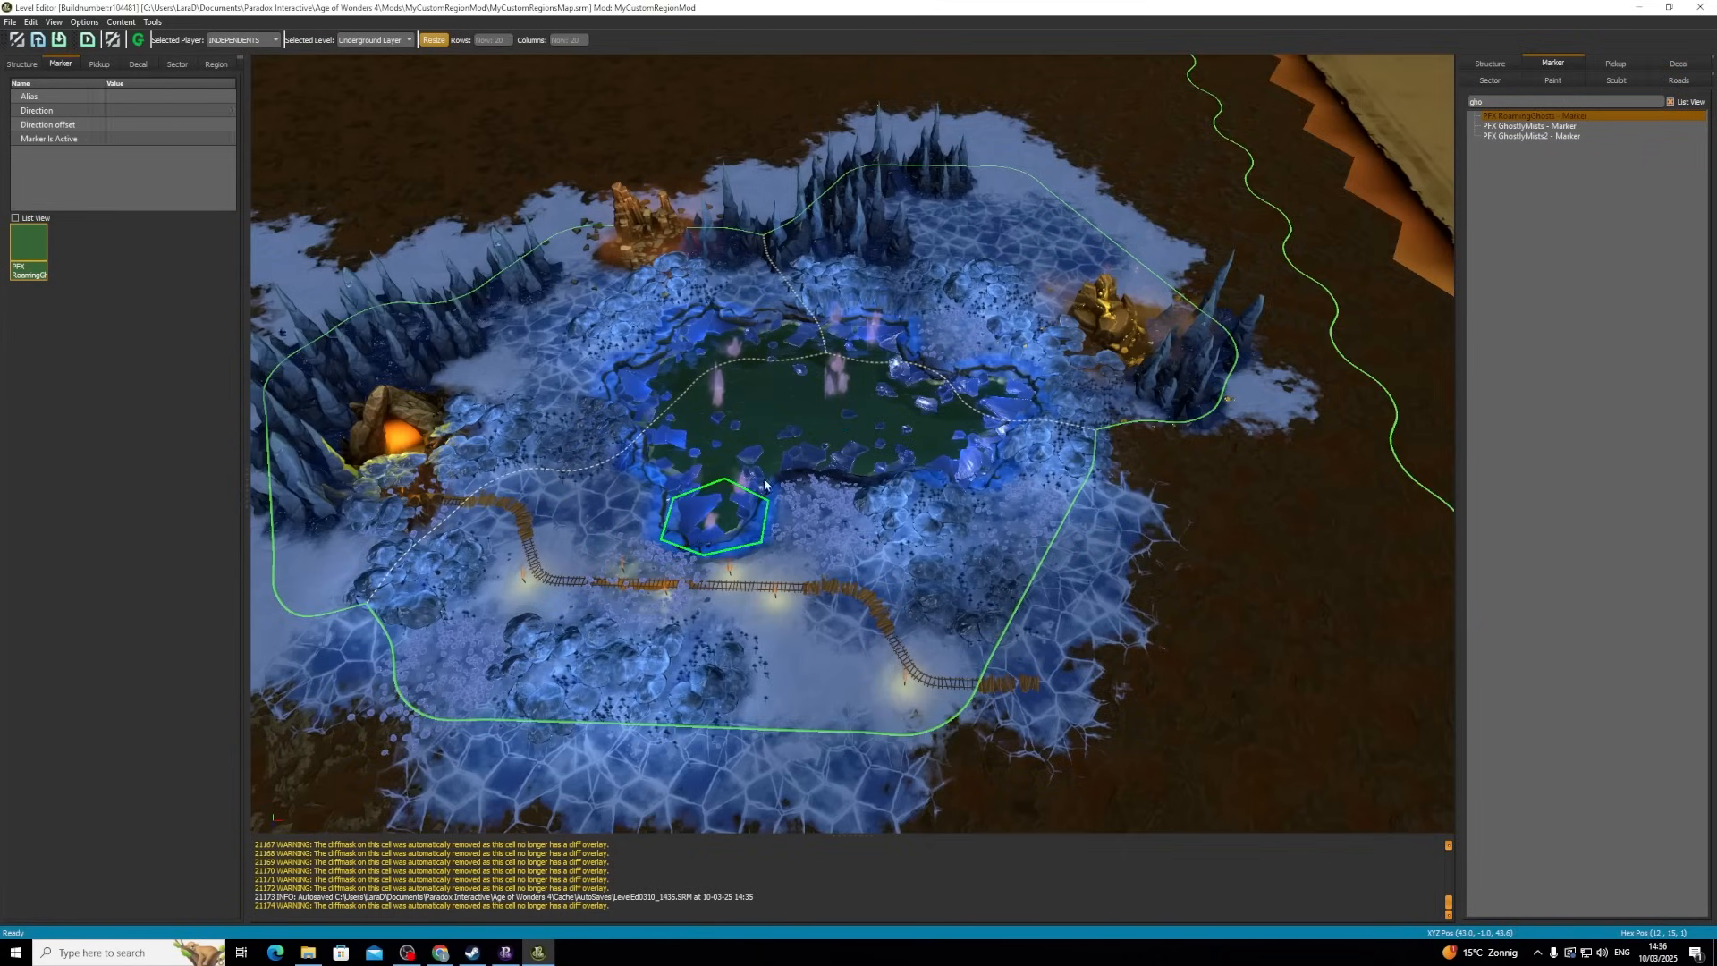
{"action": "left_click", "coordinate": [651, 397]}
{"action": "left_click", "coordinate": [1561, 126]}
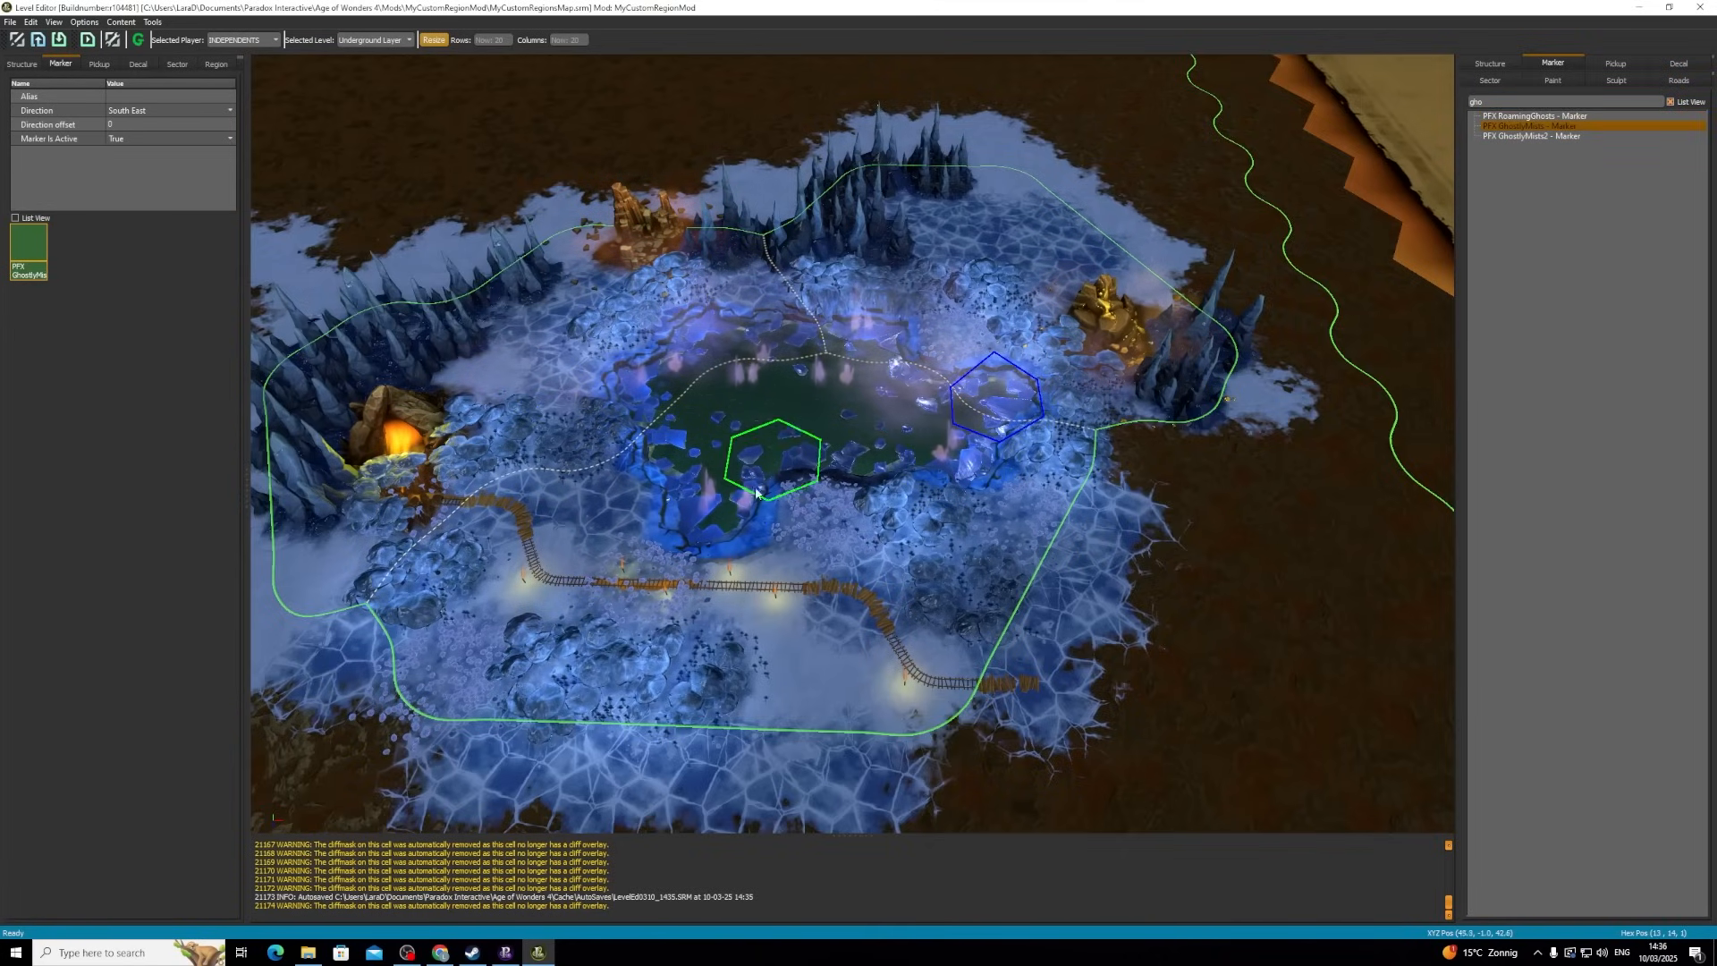
{"action": "left_click", "coordinate": [903, 528]}
{"action": "scroll", "coordinate": [948, 373], "scroll_direction": "down", "scroll_amount": 2}
{"action": "scroll", "coordinate": [948, 373], "scroll_direction": "up", "scroll_amount": 2}
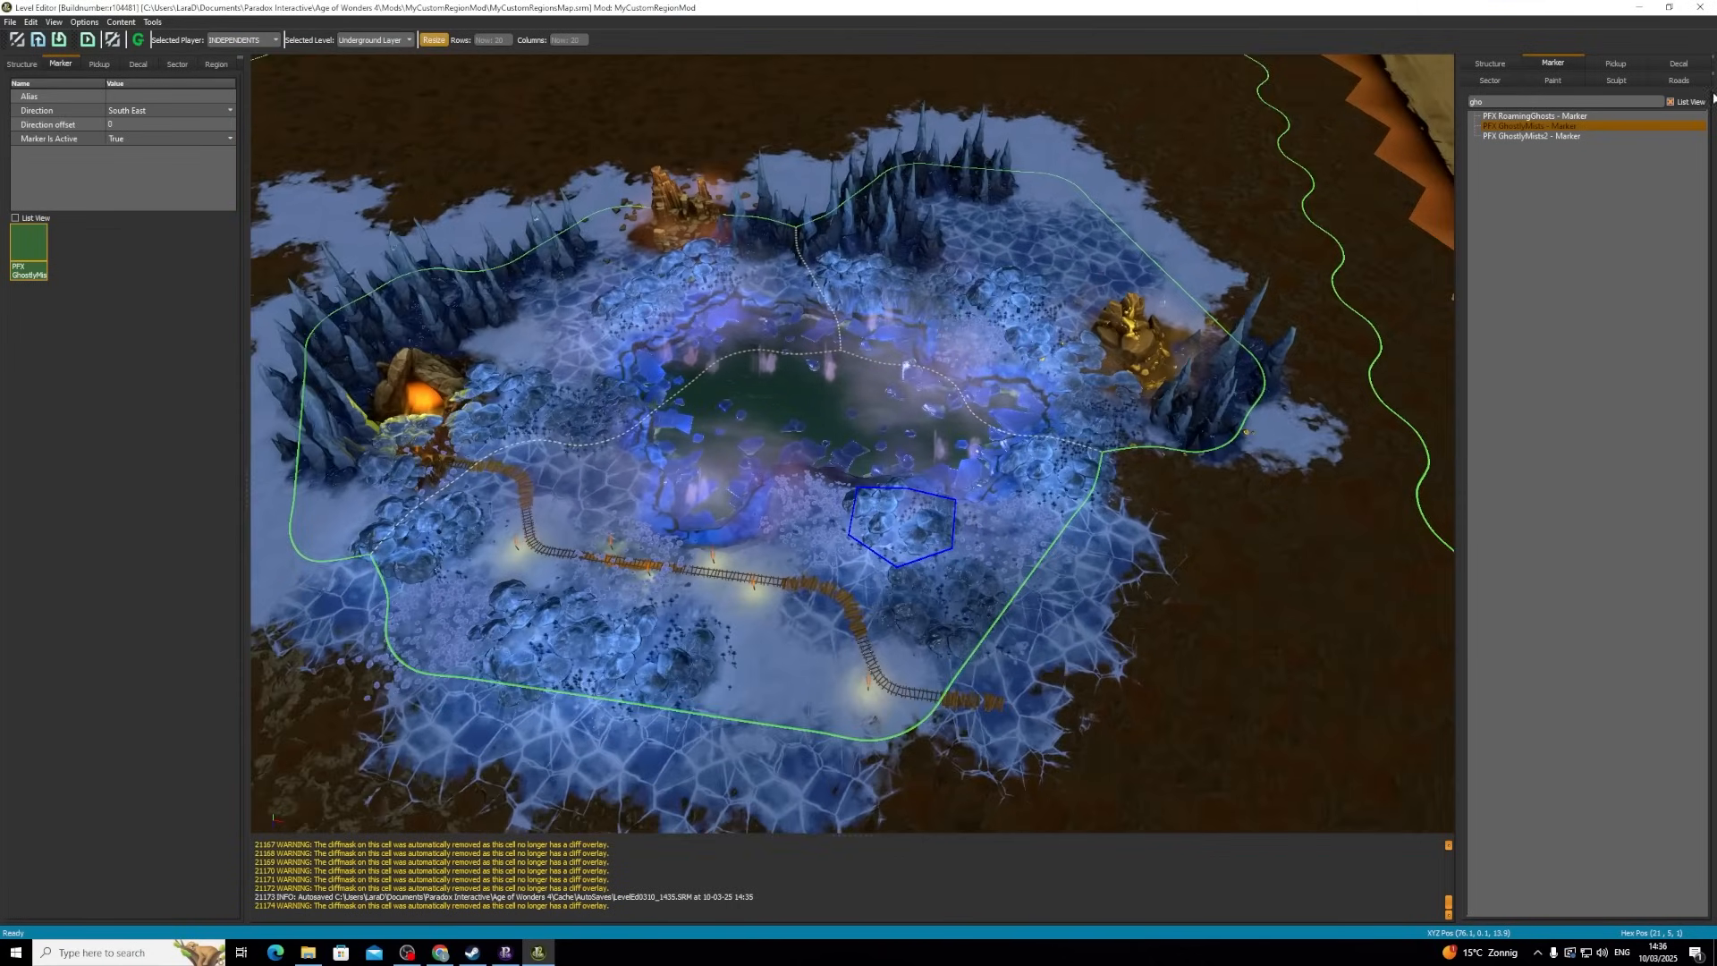
- Lay a General Road from the track near the underground passage, past the iron deposit and out across the northwestern border
{"action": "left_click", "coordinate": [1679, 80]}
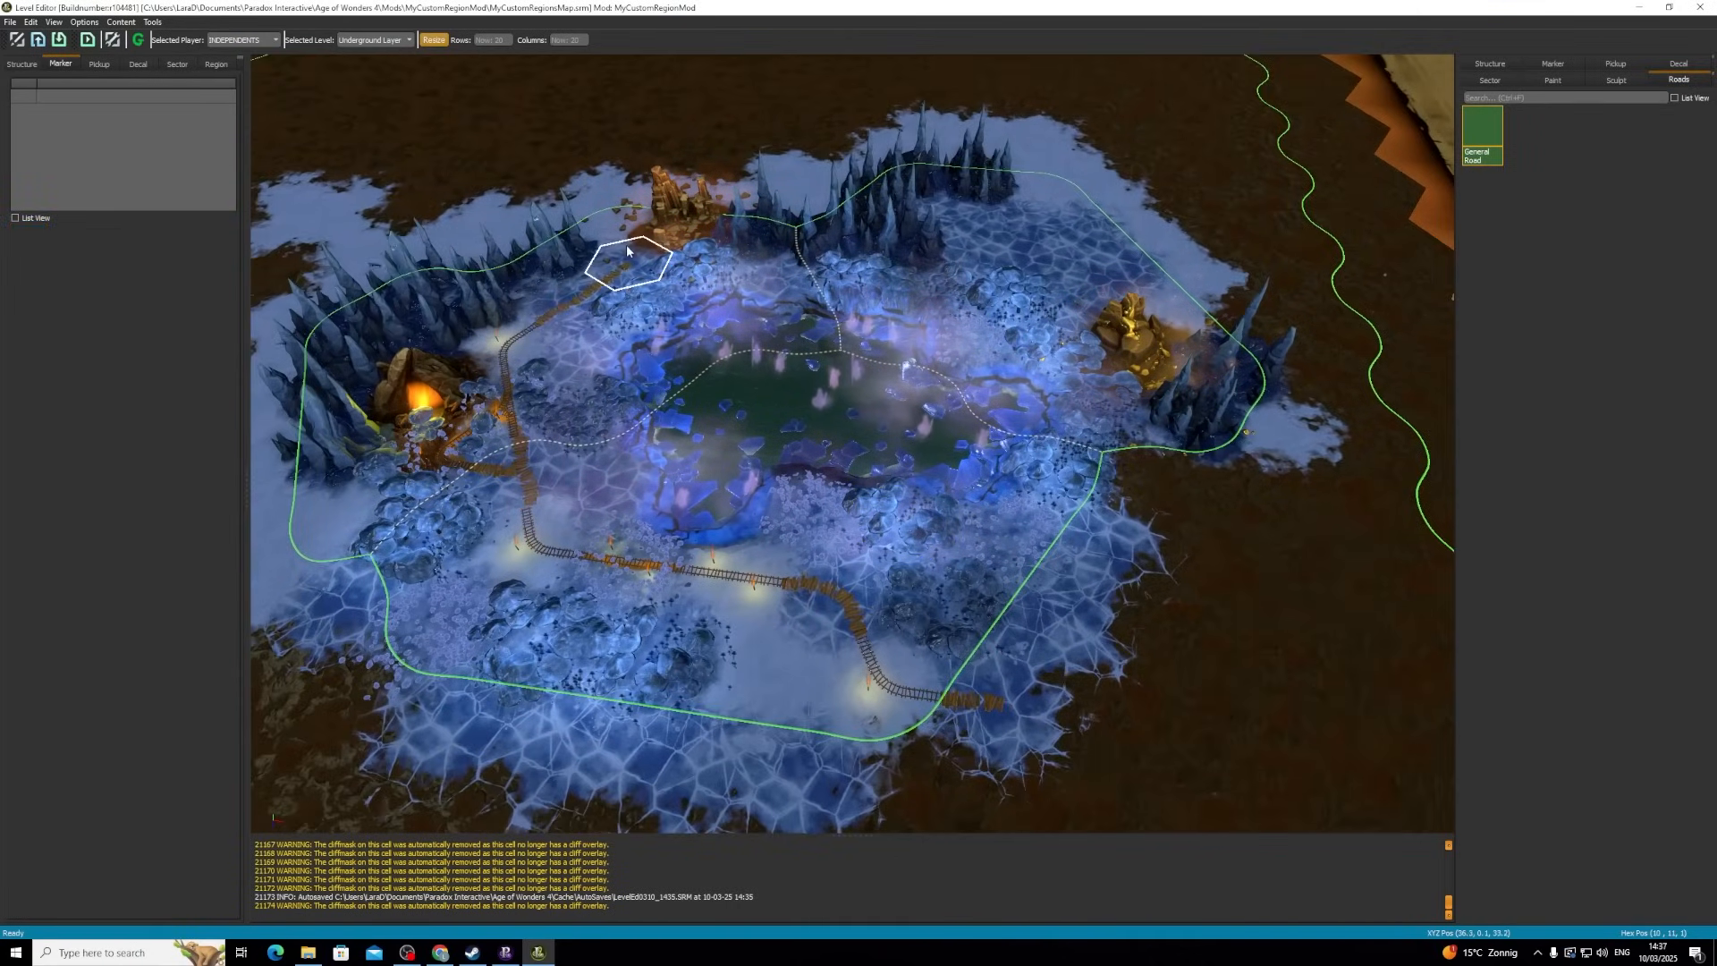
{"action": "left_click", "coordinate": [597, 187]}
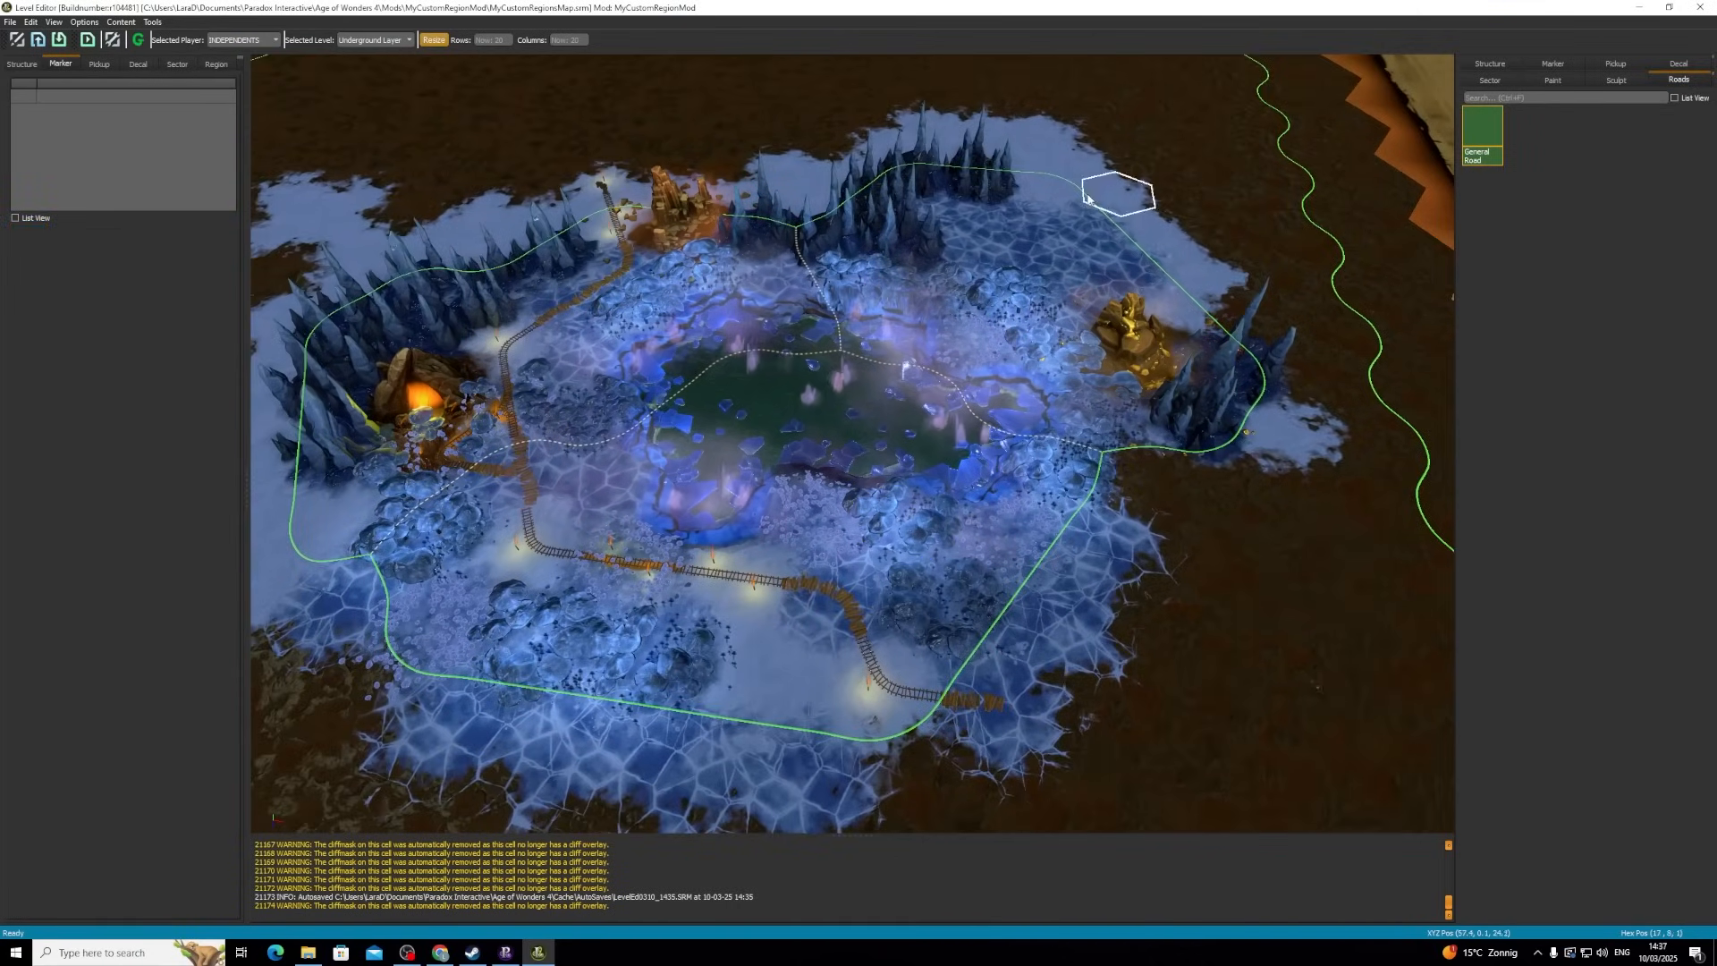
{"action": "scroll", "coordinate": [671, 286], "scroll_direction": "down", "scroll_amount": 2}
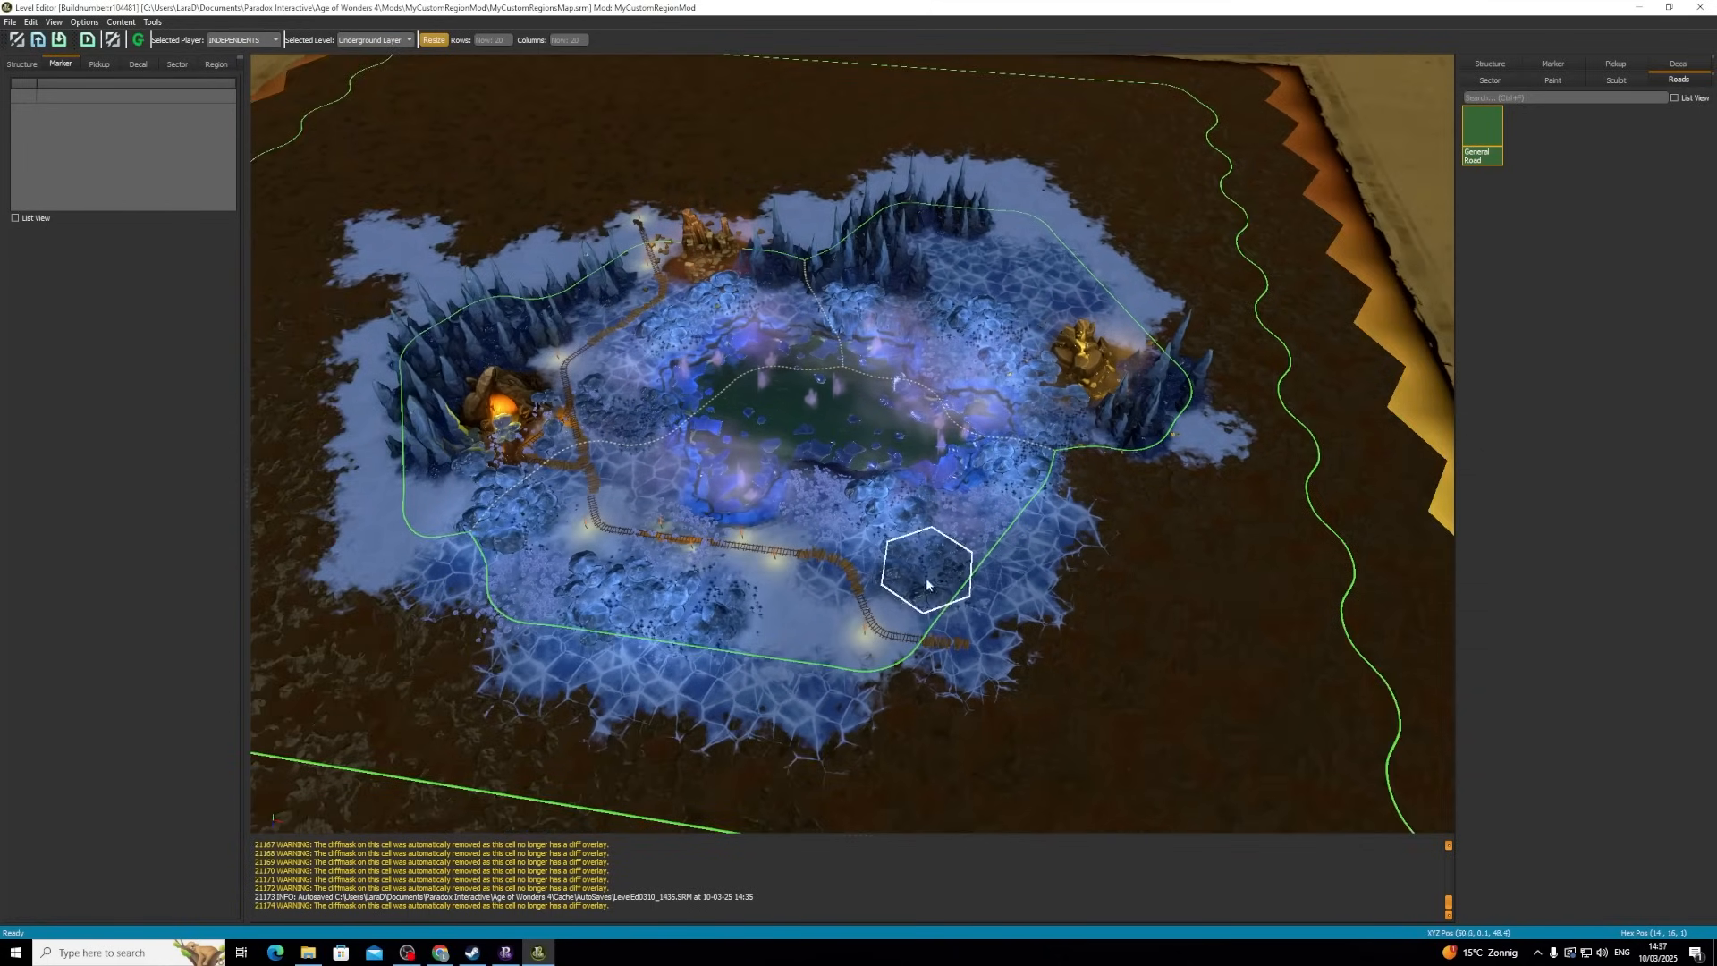
{"action": "scroll", "coordinate": [989, 195], "scroll_direction": "up", "scroll_amount": 2}
{"action": "middle_click_drag", "start_coordinate": [988, 195], "coordinate": [988, 234]}
{"action": "scroll", "coordinate": [988, 235], "scroll_direction": "down", "scroll_amount": 2}
{"action": "scroll", "coordinate": [848, 229], "scroll_direction": "up", "scroll_amount": 2}
{"action": "middle_click_drag", "start_coordinate": [848, 229], "coordinate": [968, 233]}
- Save the map and export MYCUSTOMREGIONUNDERGROUND_01, replacing the existing MyCustomRegionUnderground_01 region file in the mod folder
{"action": "left_click", "coordinate": [217, 64]}
{"action": "left_click", "coordinate": [94, 148]}
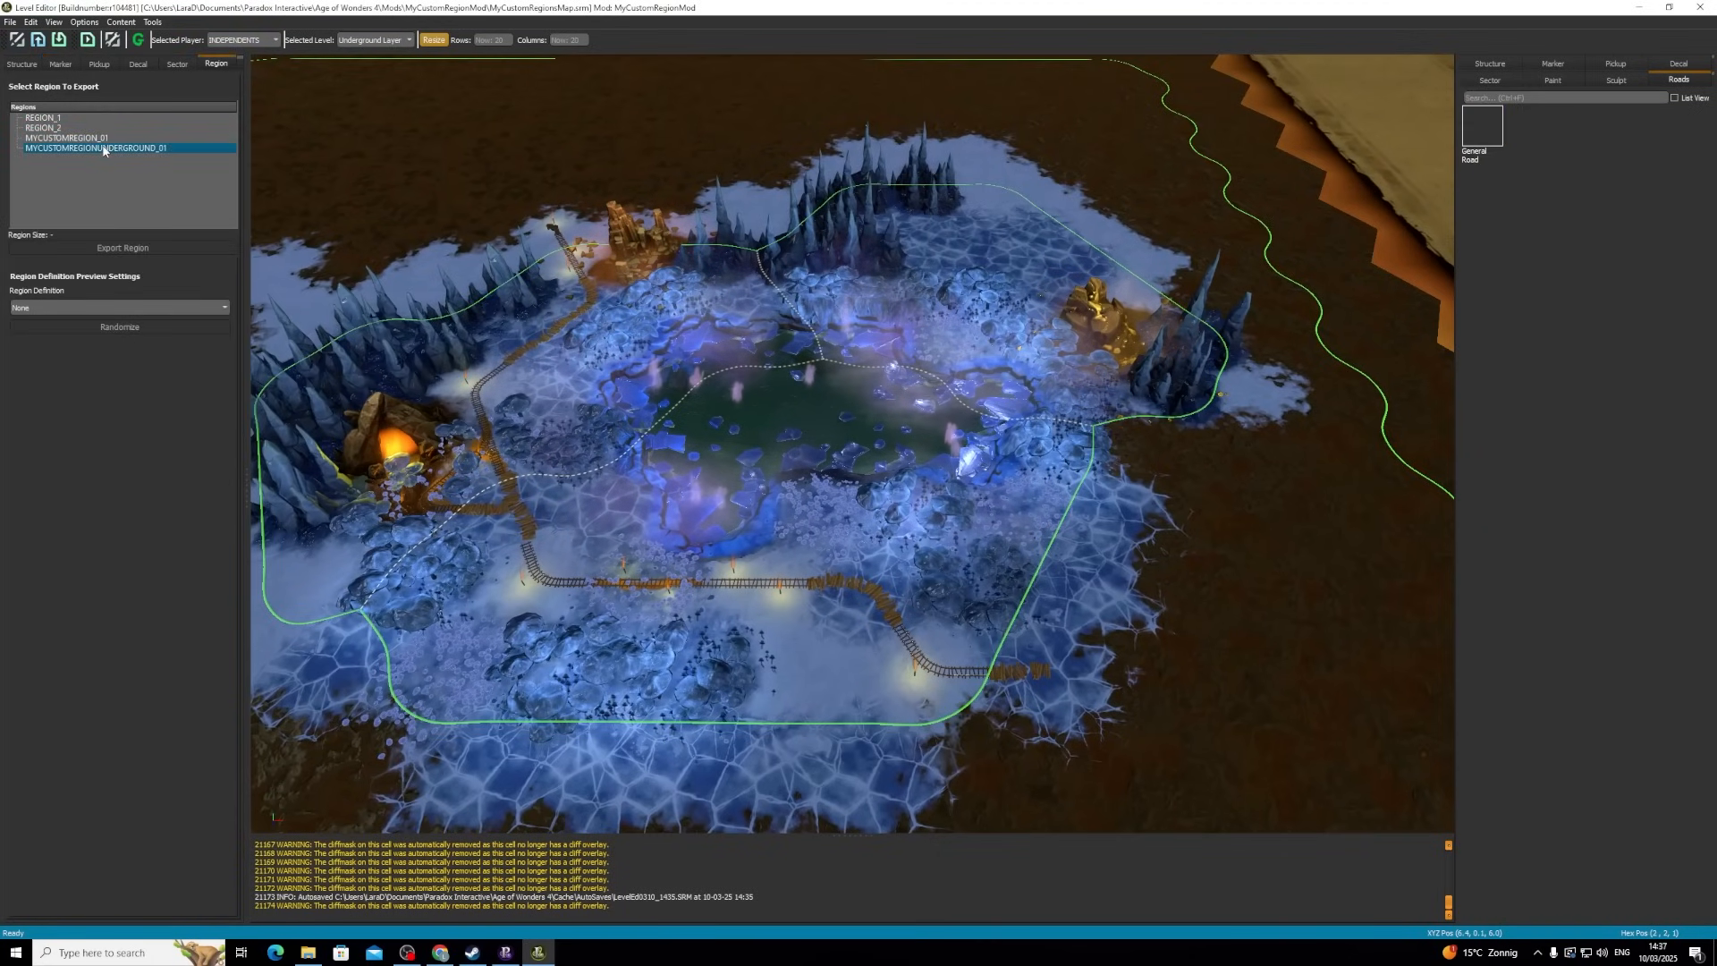
{"action": "left_click", "coordinate": [10, 22]}
{"action": "left_click", "coordinate": [34, 69]}
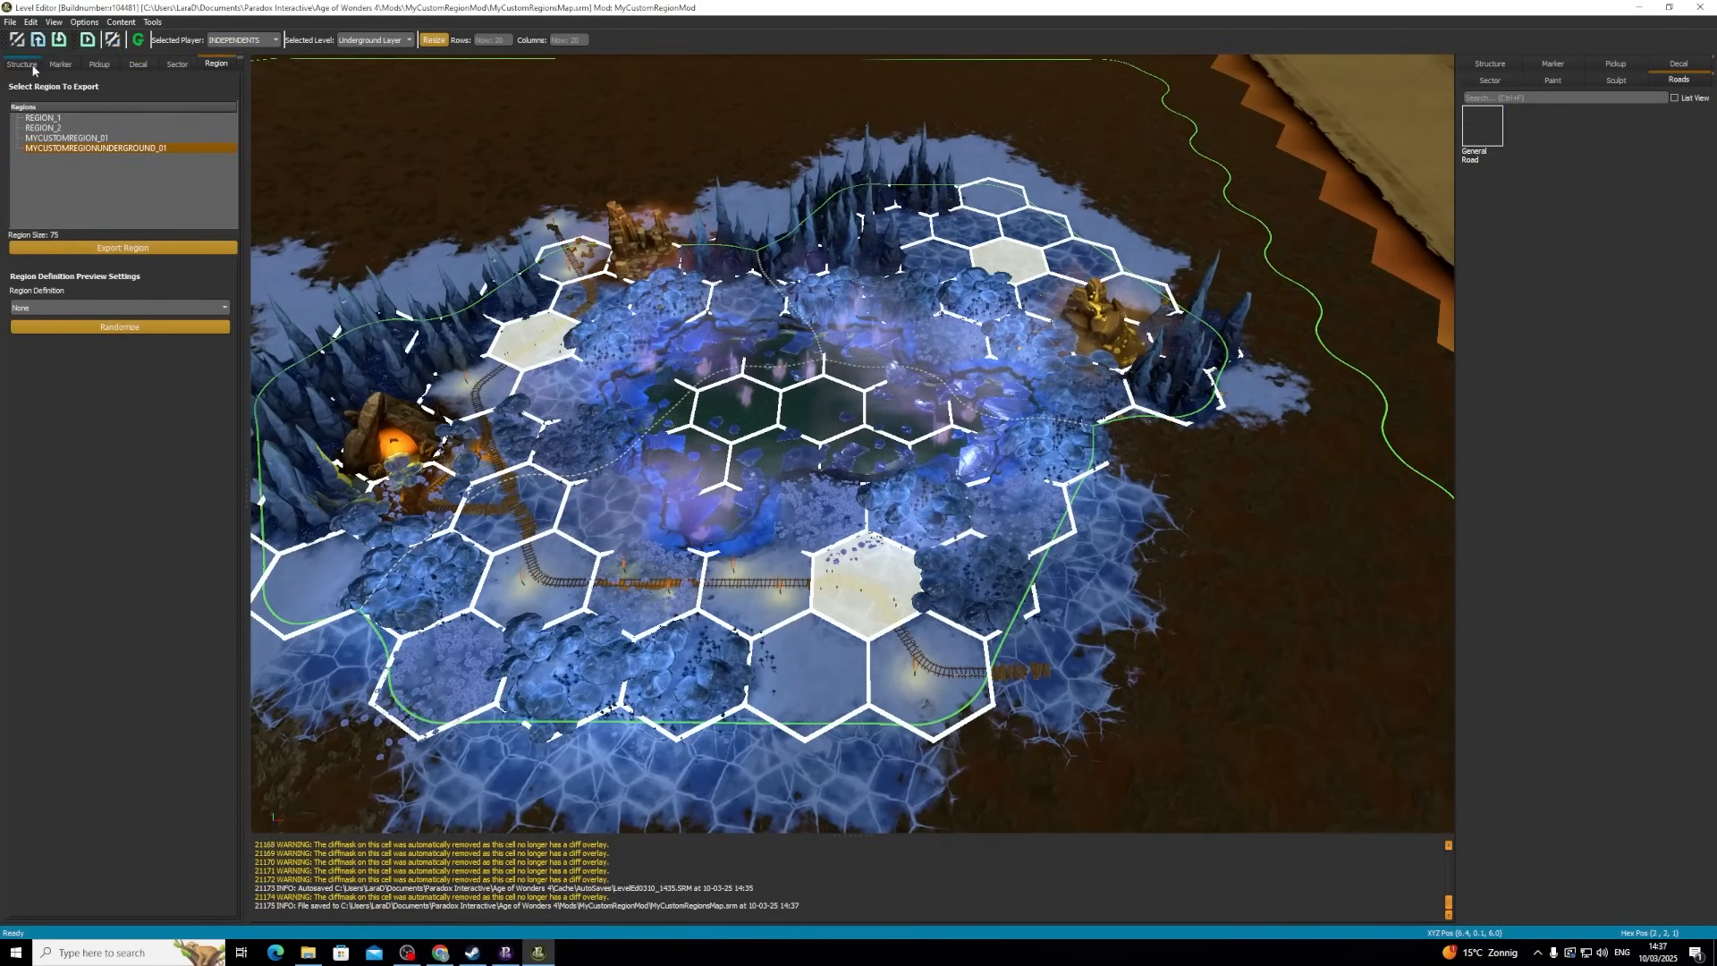
{"action": "left_click", "coordinate": [125, 250]}
{"action": "left_click", "coordinate": [127, 250]}
{"action": "left_click", "coordinate": [845, 330]}
{"action": "left_click", "coordinate": [1263, 568]}
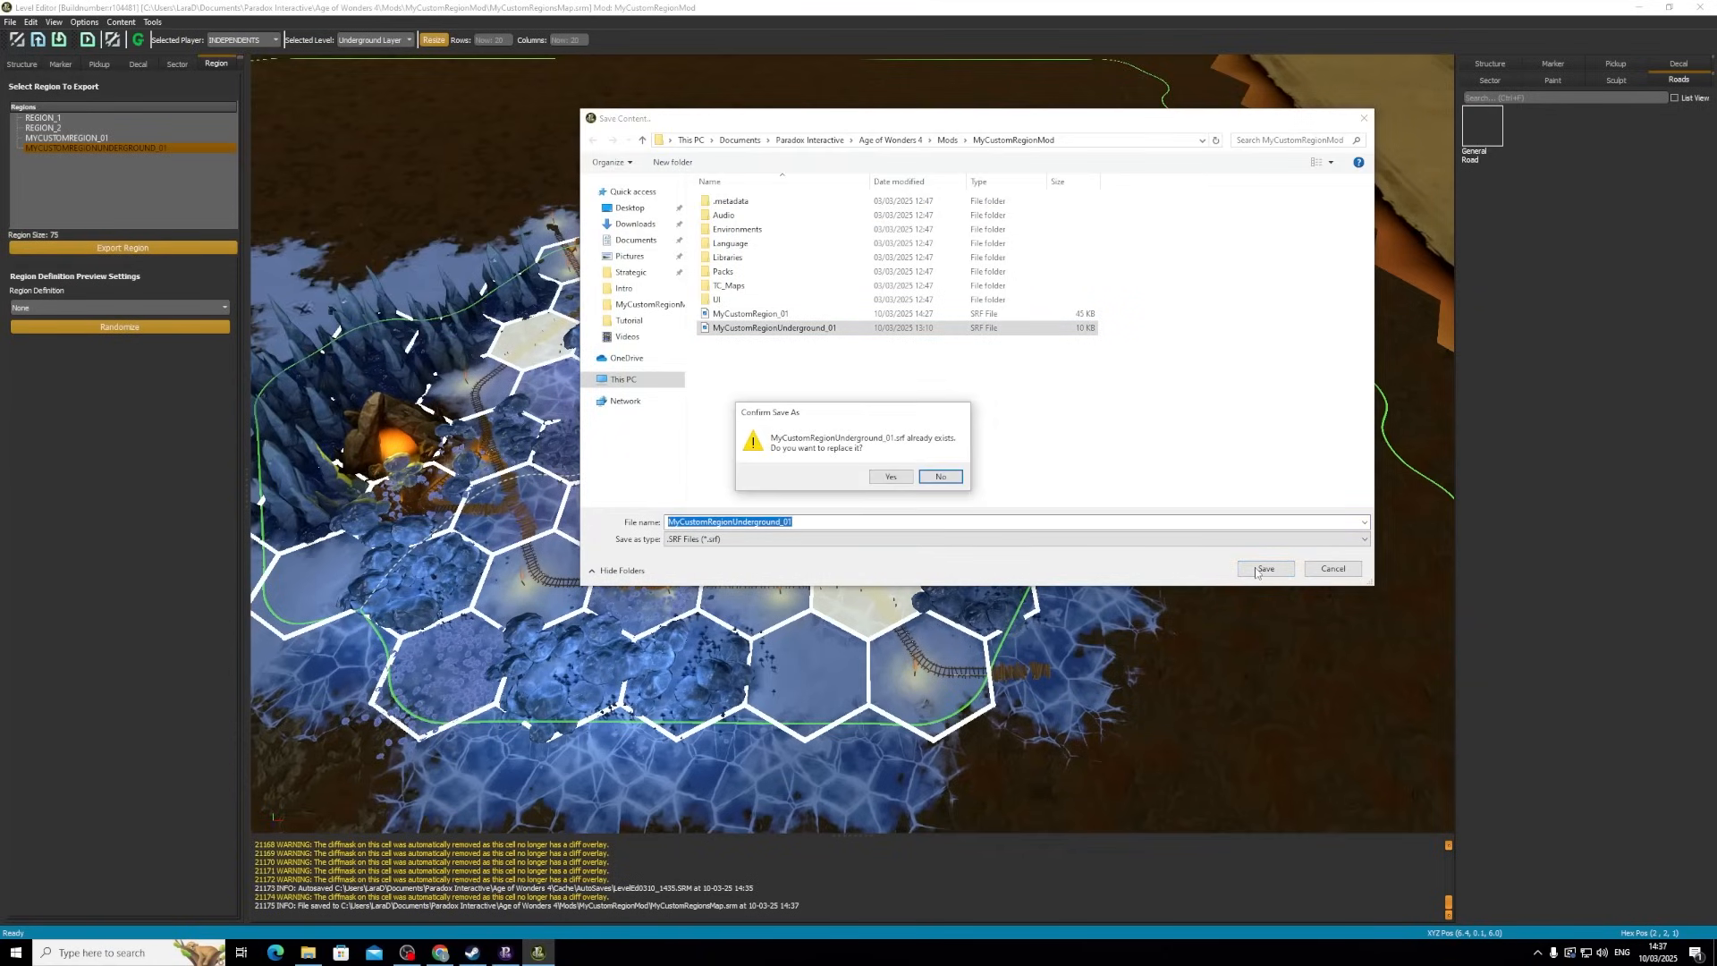
{"action": "left_click", "coordinate": [904, 480]}
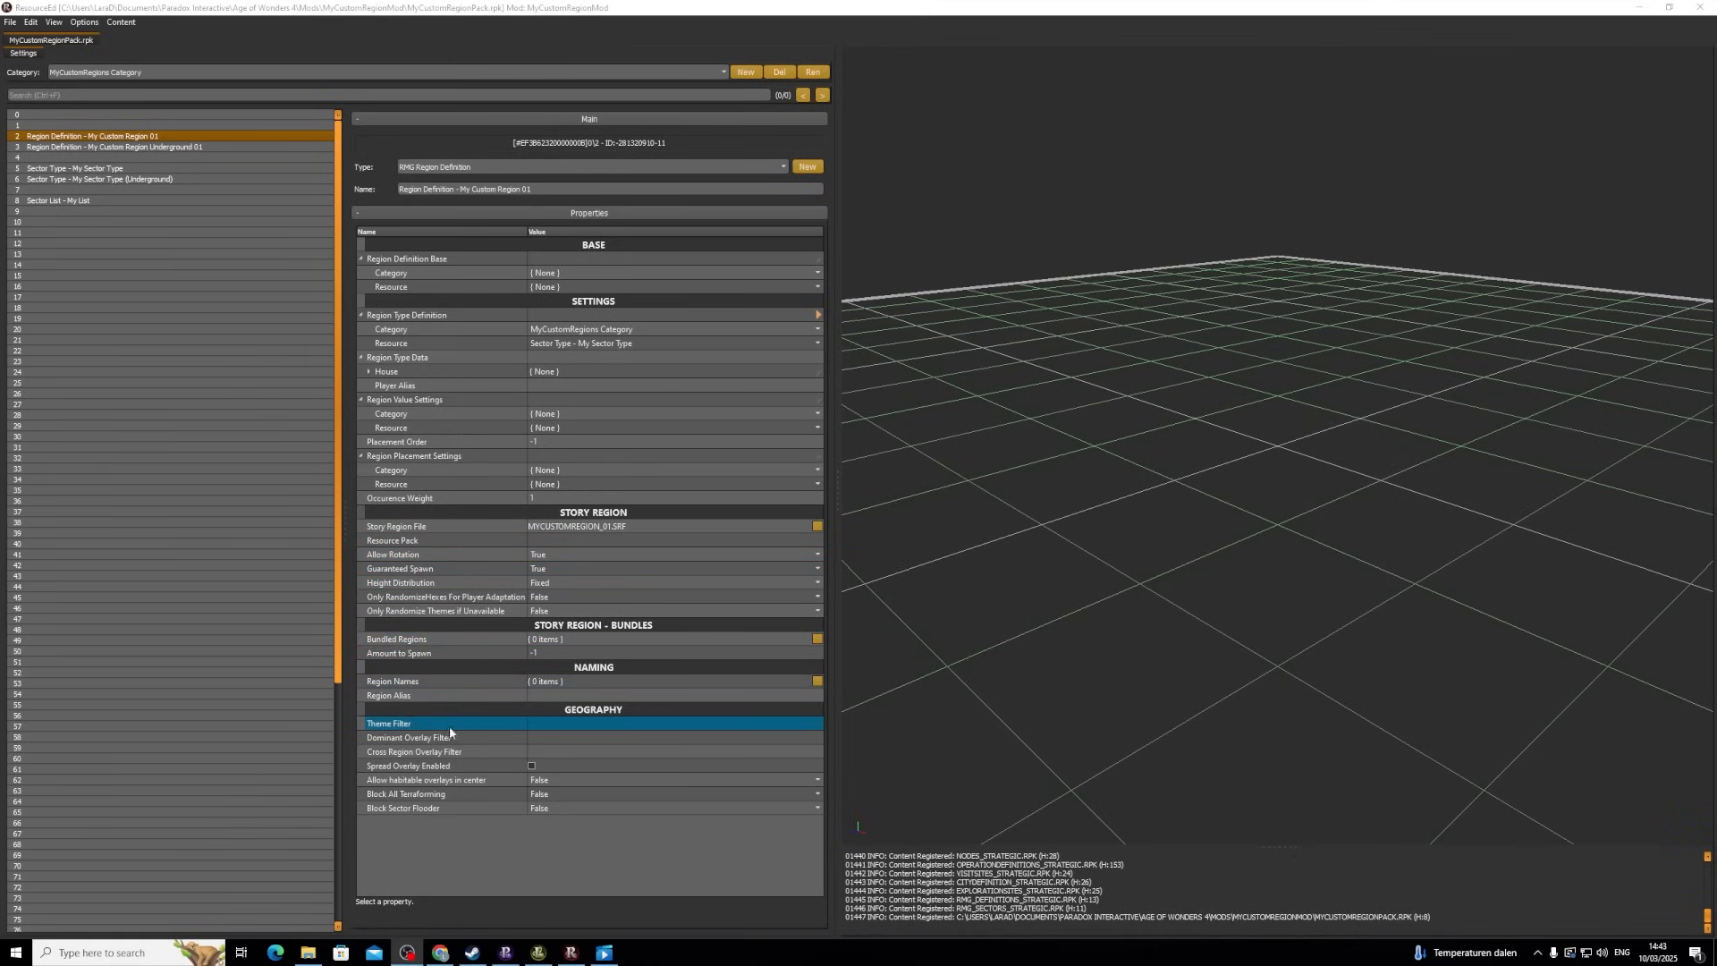
- In ResourceEd, add the Arctic theme to the Theme Filter of Region Definition - My Custom Region 01 and enable it
{"action": "left_click", "coordinate": [662, 727]}
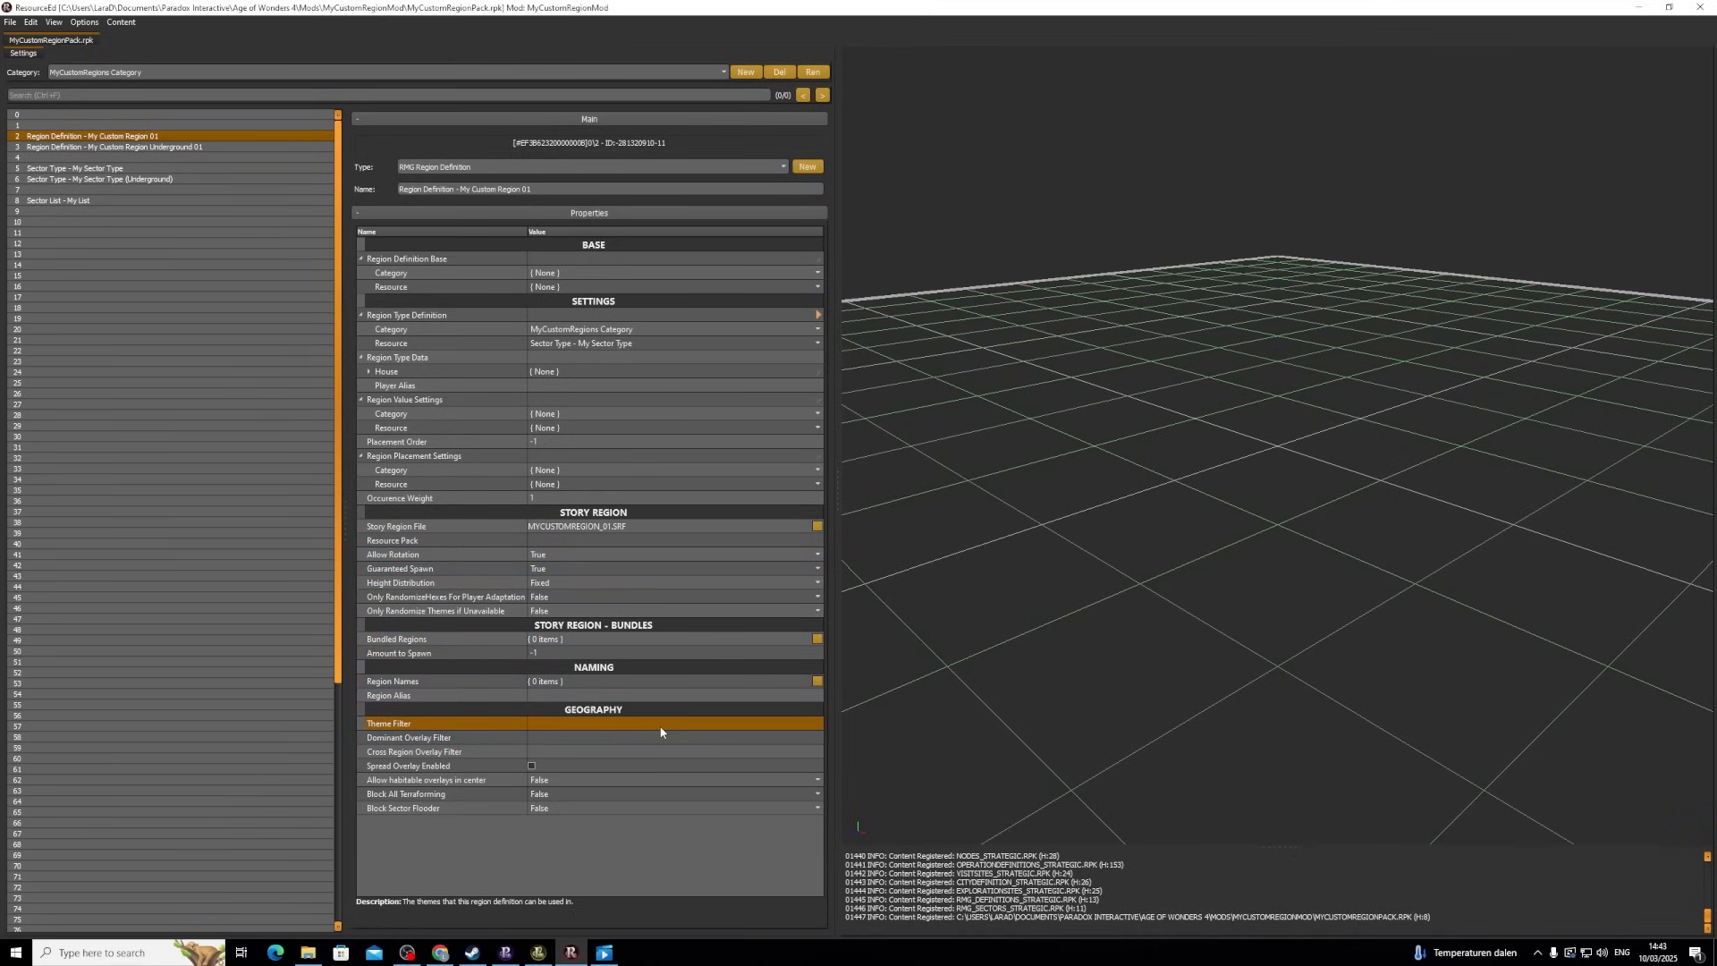
{"action": "right_click", "coordinate": [543, 723]}
{"action": "mouse_move", "coordinate": [567, 721]}
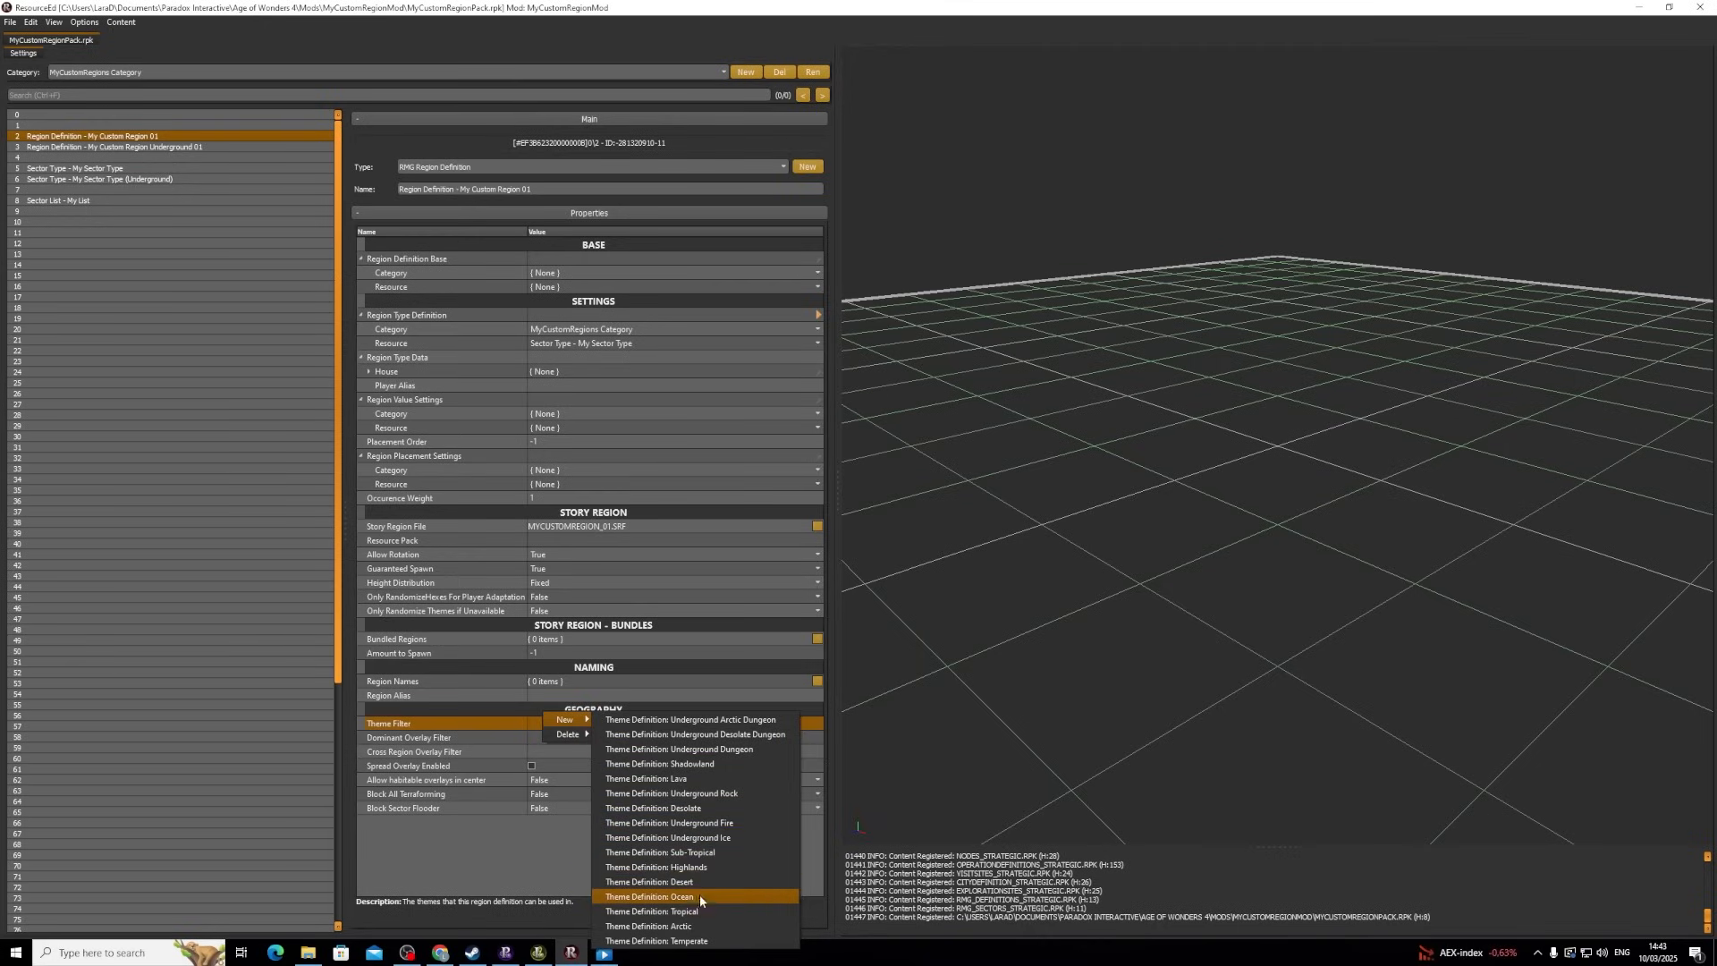
{"action": "left_click", "coordinate": [695, 927]}
{"action": "left_click", "coordinate": [531, 737]}
{"action": "left_click", "coordinate": [531, 737]}
- Add the Sub-Tropical and Temperate themes to the region definition's Theme Filter
{"action": "right_click", "coordinate": [558, 723]}
{"action": "mouse_move", "coordinate": [586, 721]}
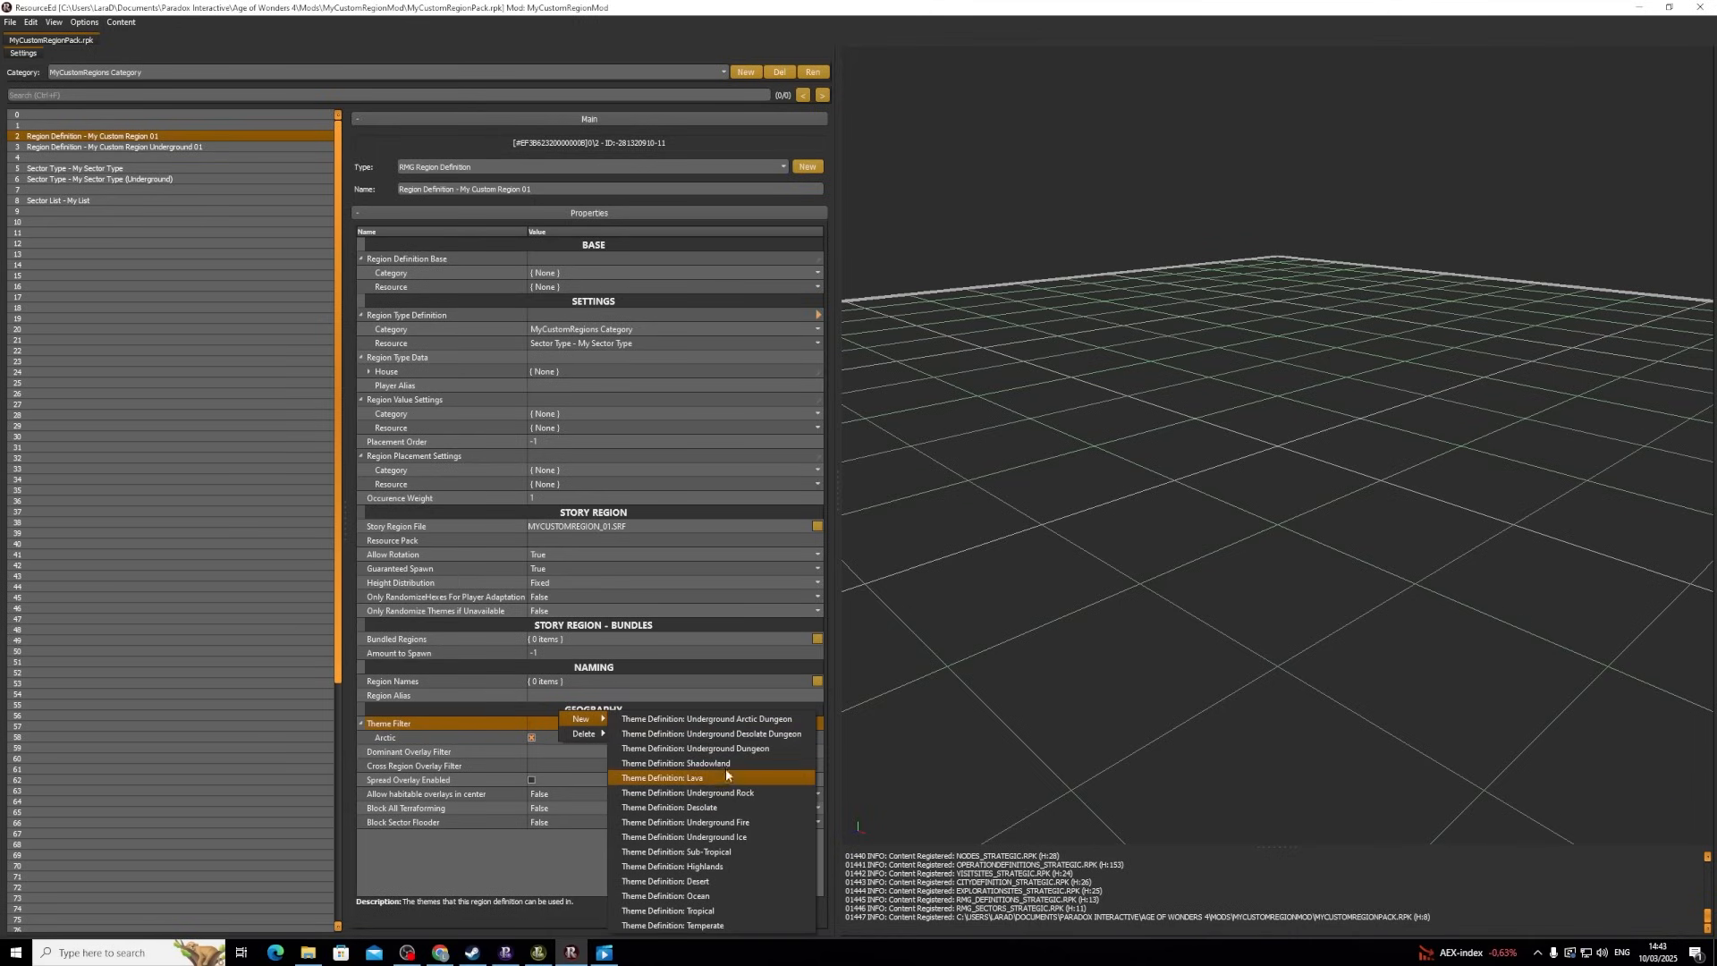
{"action": "left_click", "coordinate": [732, 851]}
{"action": "right_click", "coordinate": [562, 723]}
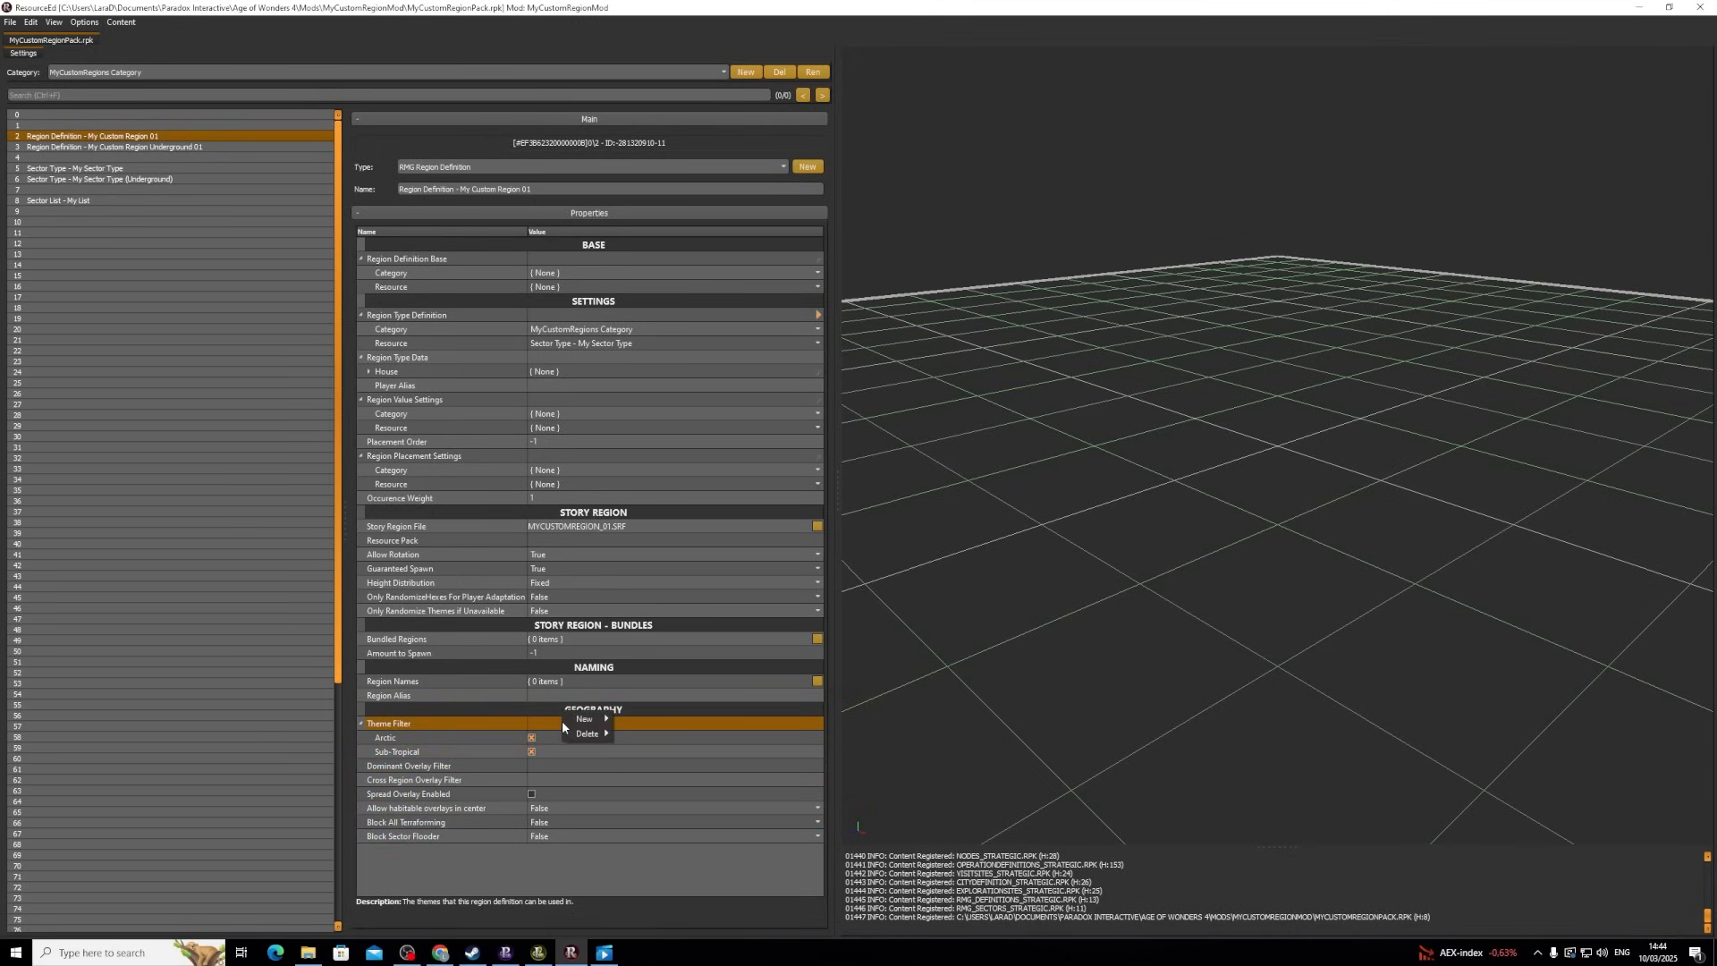
{"action": "mouse_move", "coordinate": [586, 719]}
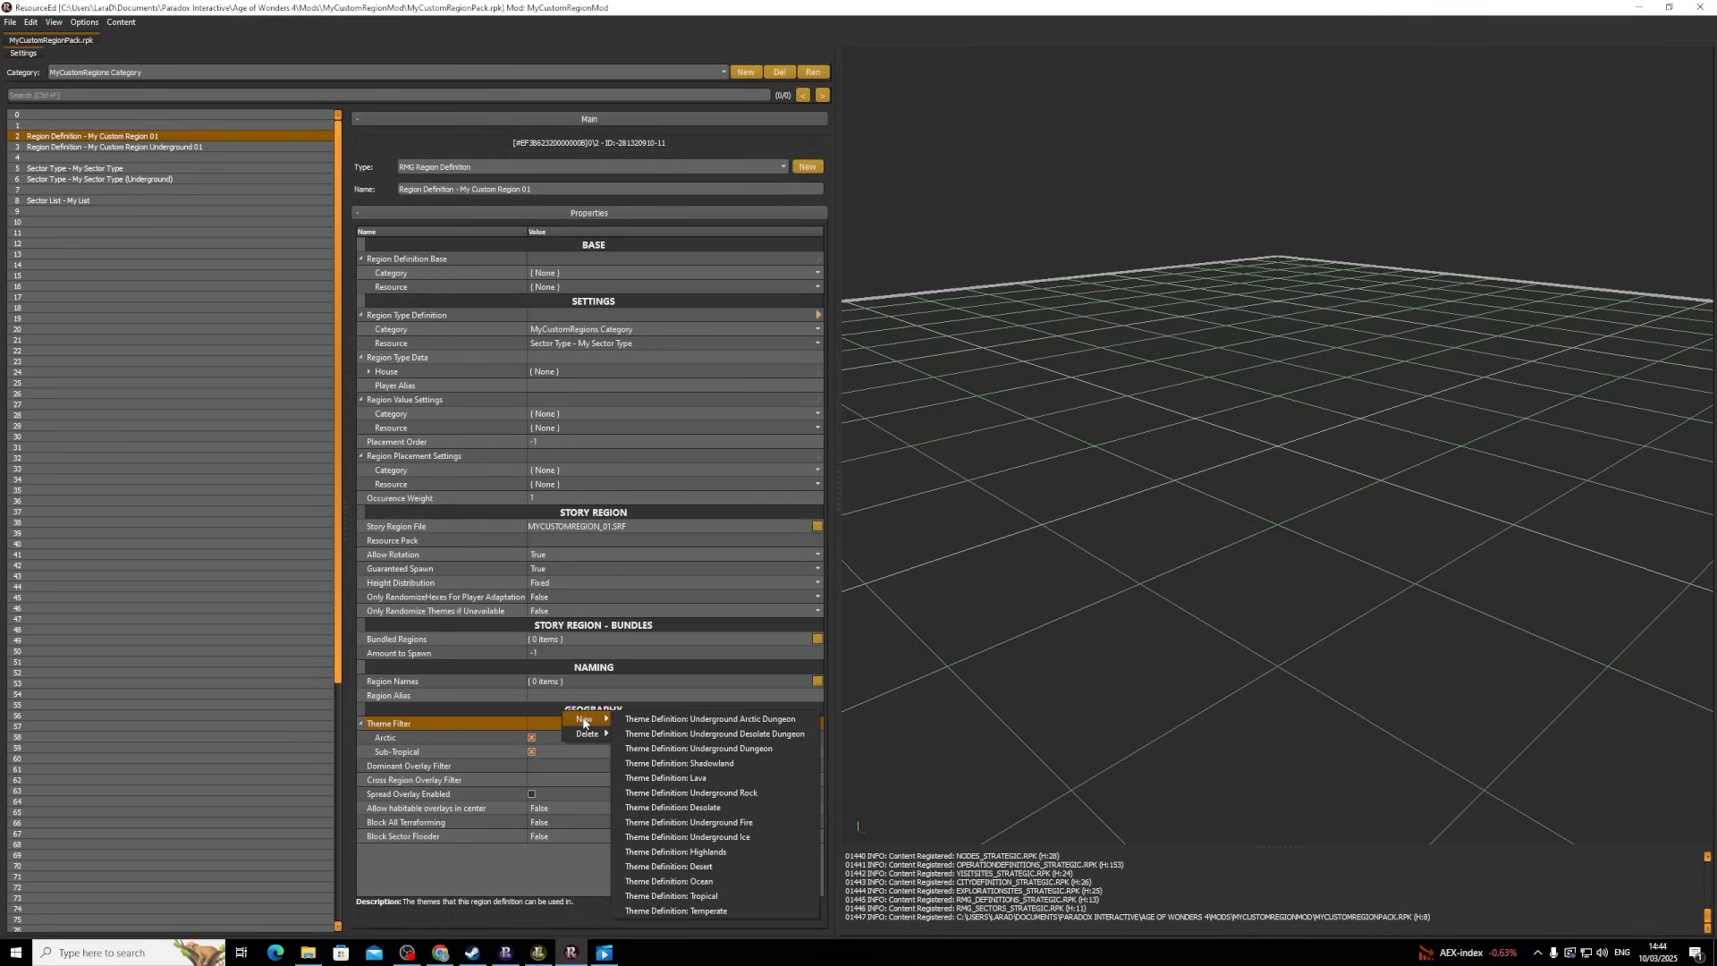
{"action": "left_click", "coordinate": [730, 911]}
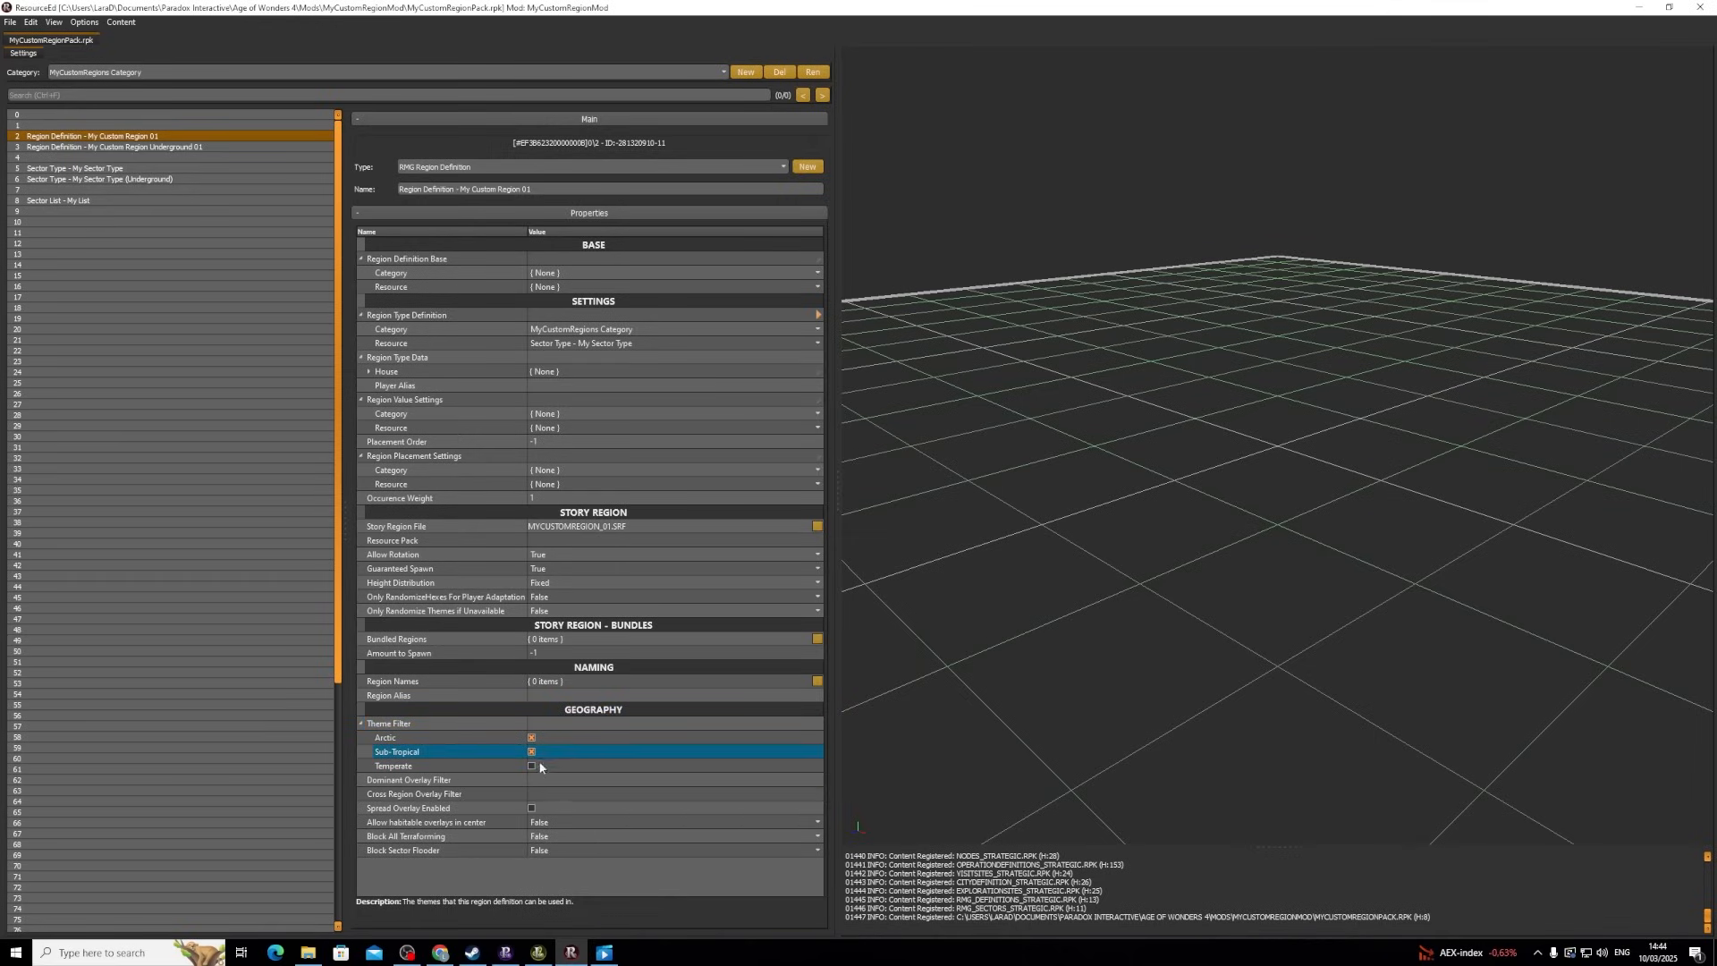
- Add the Highlands and Ocean themes to the Theme Filter and enable both
{"action": "left_click", "coordinate": [551, 723]}
{"action": "right_click", "coordinate": [553, 723]}
{"action": "mouse_move", "coordinate": [578, 722]}
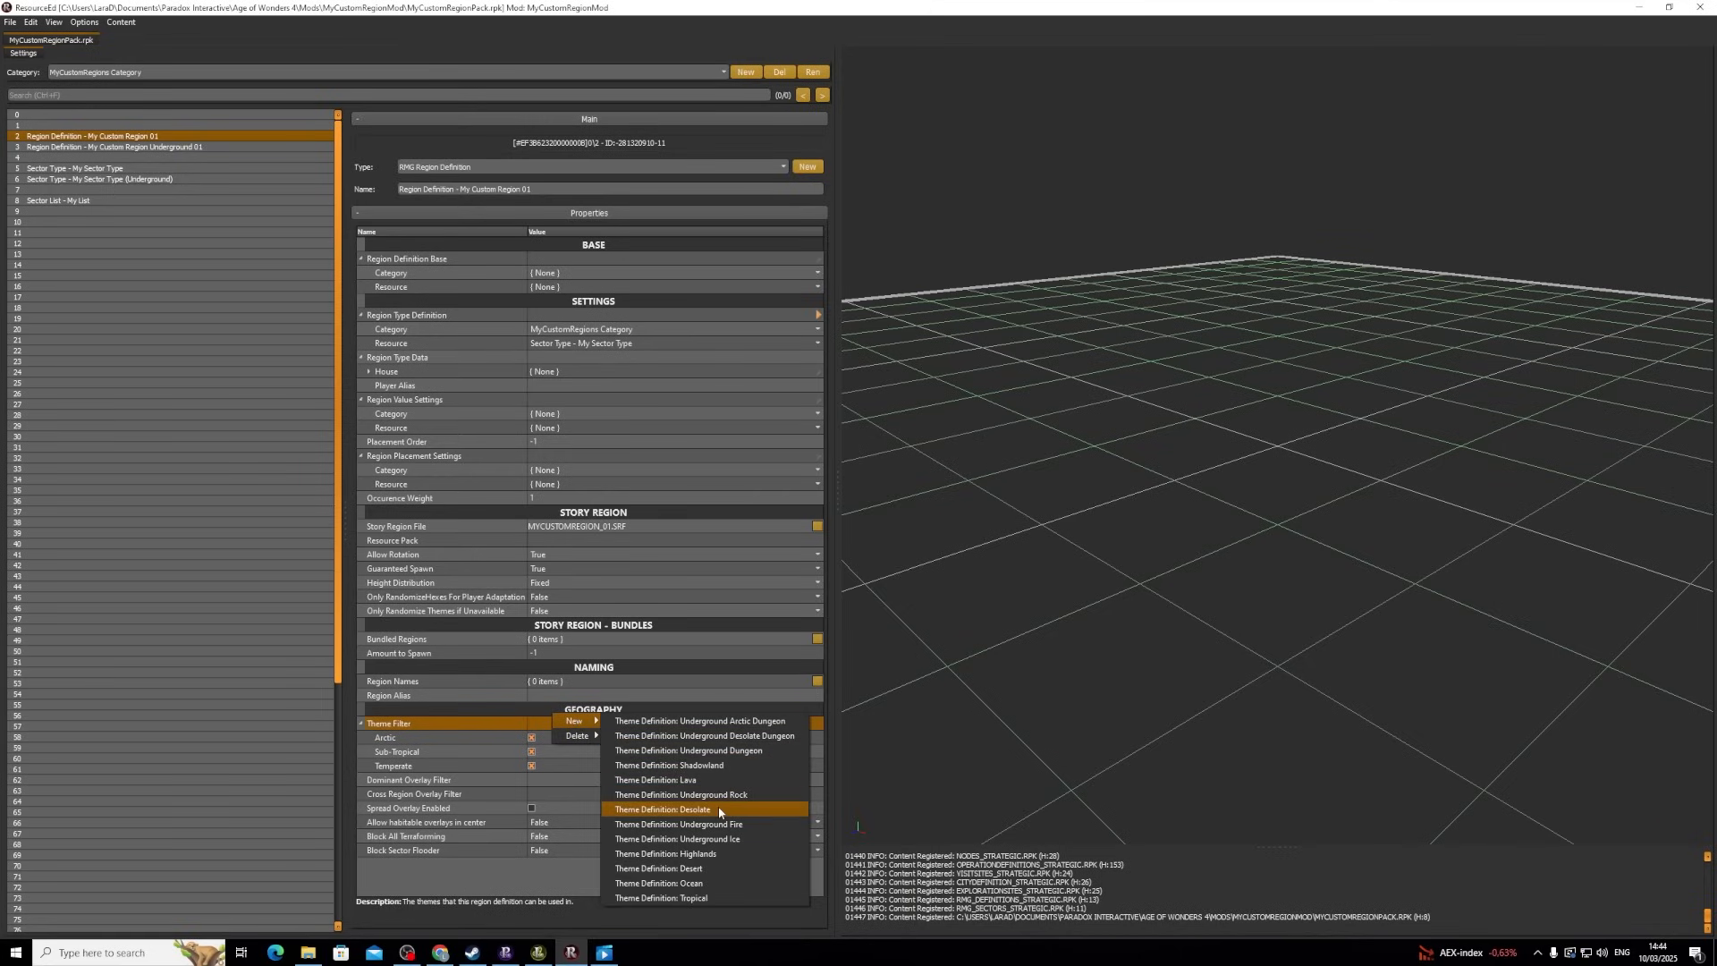
{"action": "left_click", "coordinate": [703, 854]}
{"action": "left_click", "coordinate": [532, 753]}
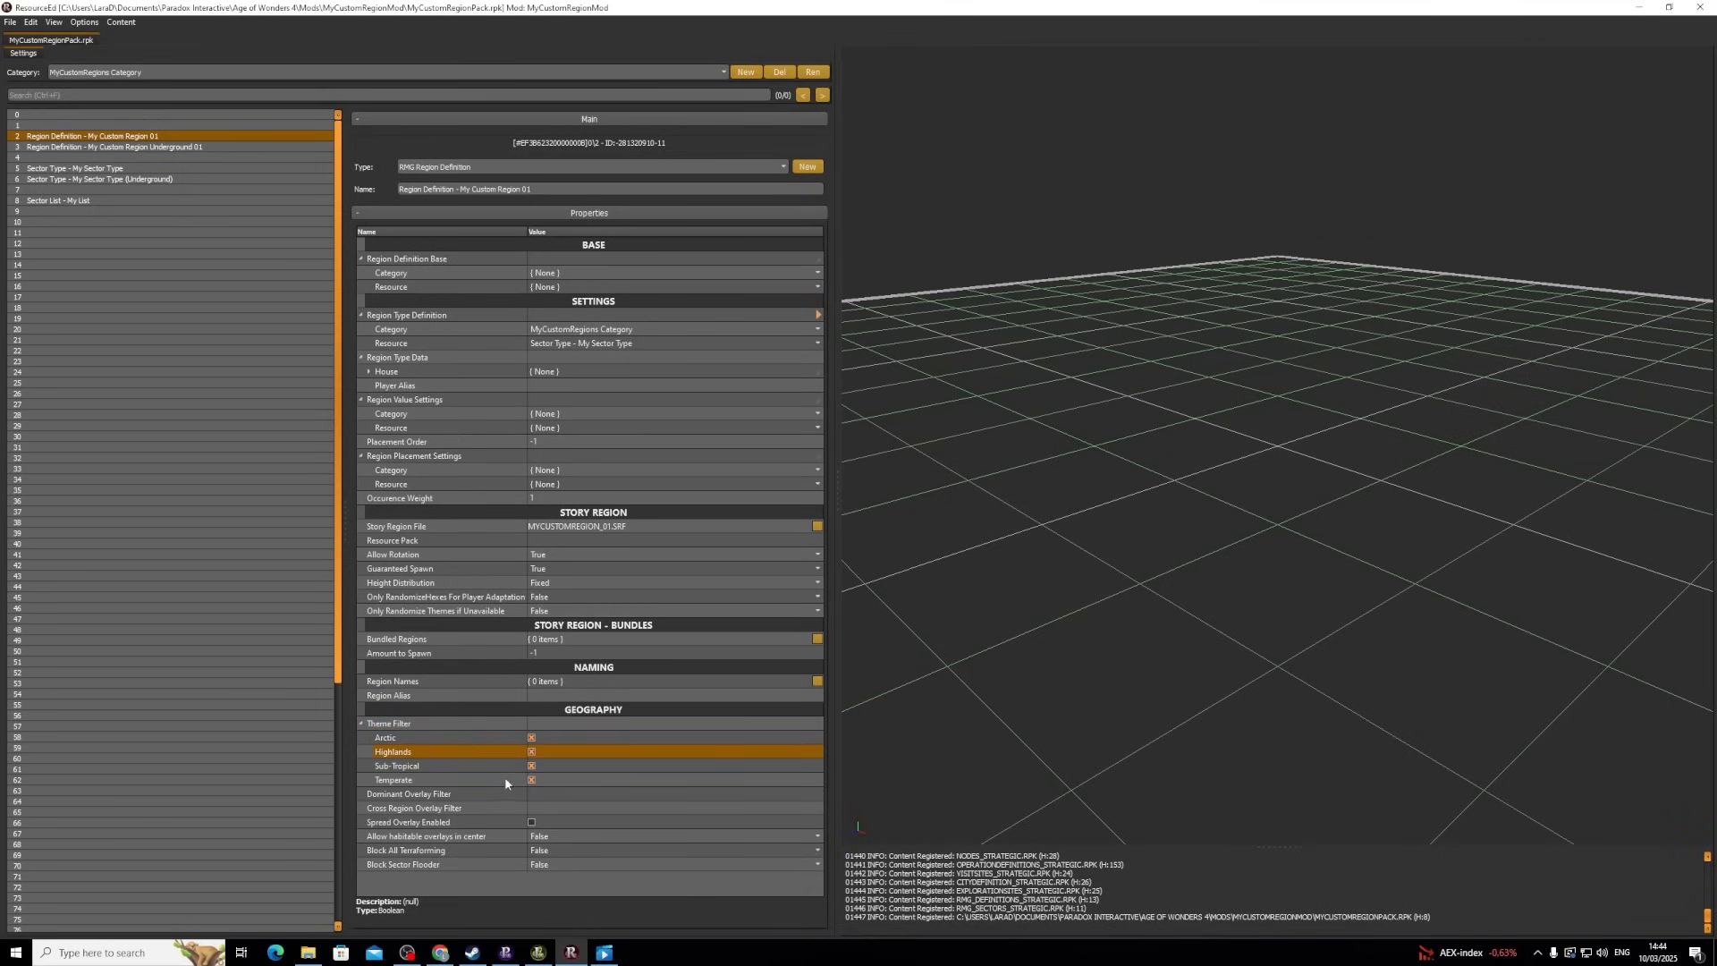
{"action": "right_click", "coordinate": [549, 723]}
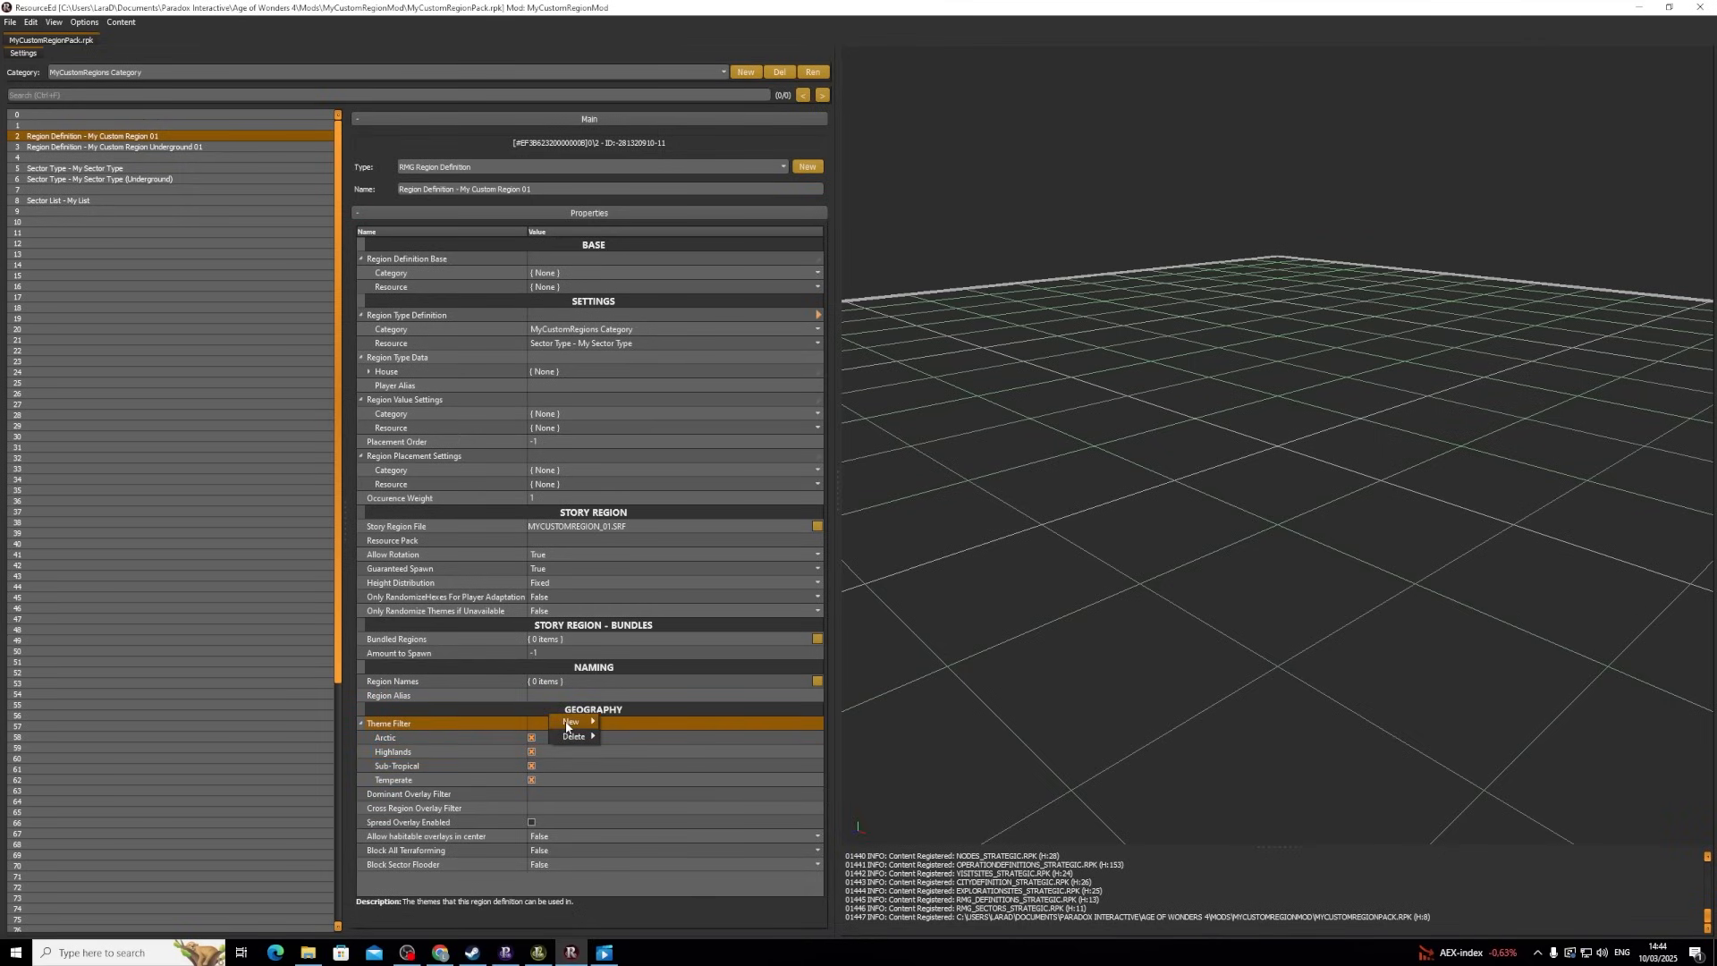
{"action": "mouse_move", "coordinate": [567, 726]}
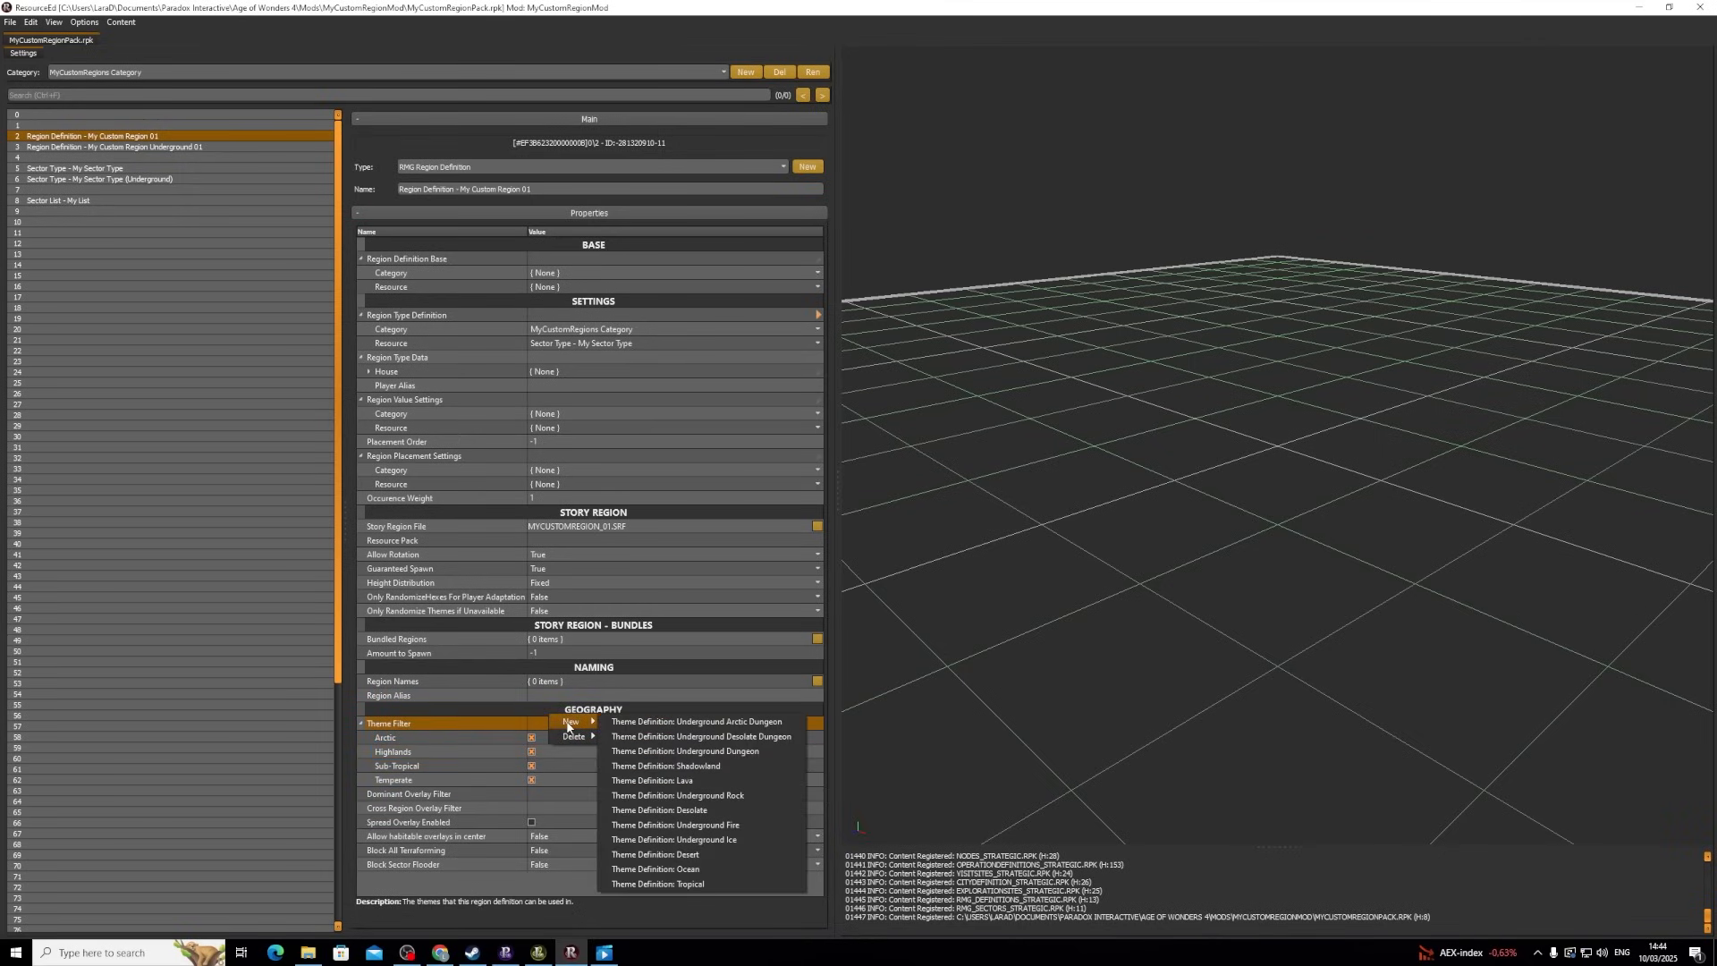
{"action": "left_click", "coordinate": [698, 868]}
{"action": "left_click", "coordinate": [532, 766]}
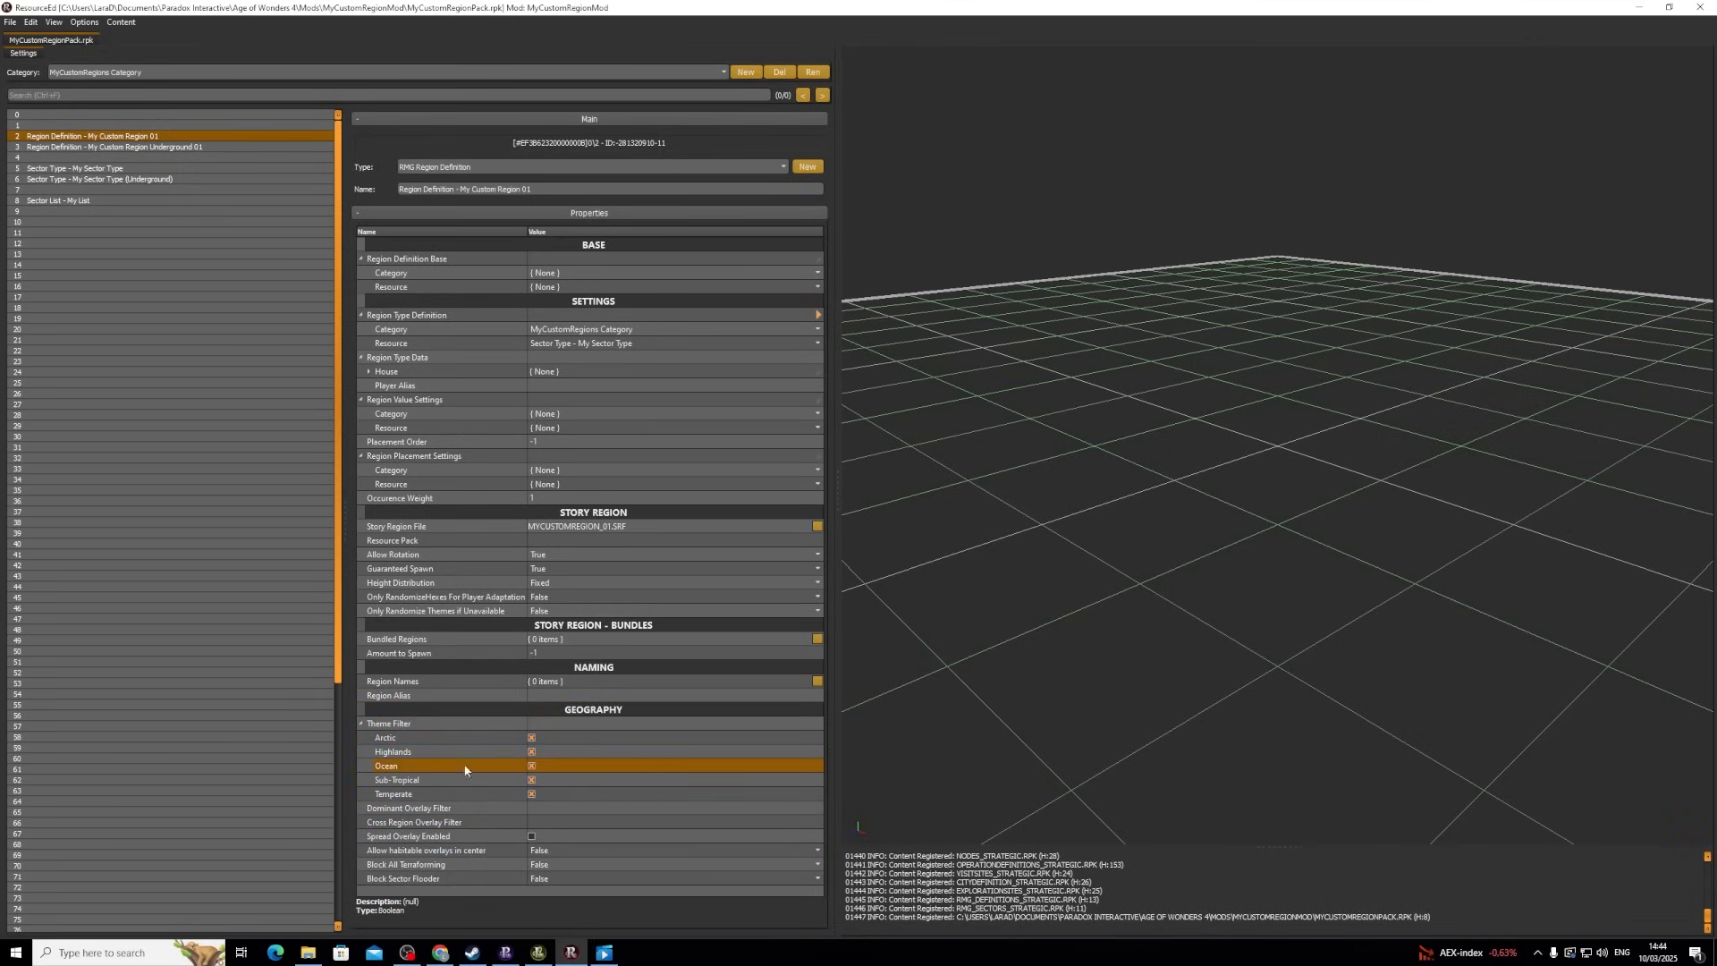
- Disable the Ocean, Sub-Tropical and Temperate themes so the filter allows only Arctic and Highlands
{"action": "left_click", "coordinate": [532, 767]}
{"action": "left_click", "coordinate": [533, 782]}
{"action": "left_click", "coordinate": [533, 791]}
{"action": "left_click", "coordinate": [533, 781]}
{"action": "left_click", "coordinate": [531, 794]}
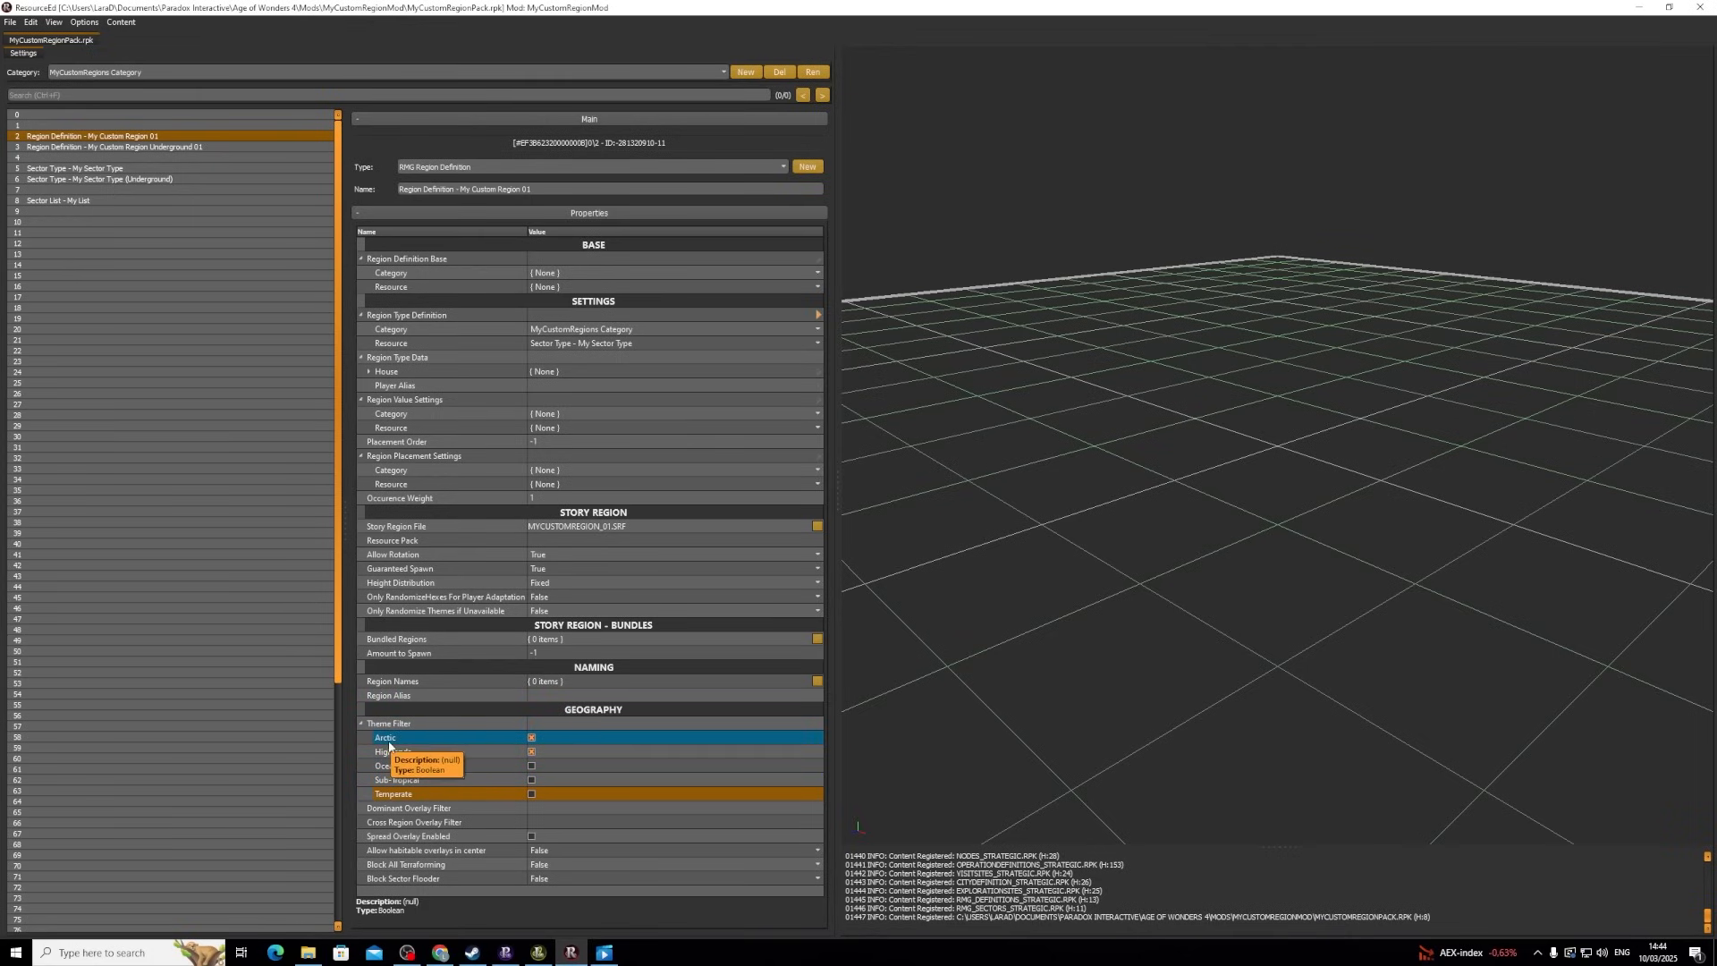
- Enable the Ocean, Sub-Tropical and Temperate themes again and save the resource pack
{"action": "left_click", "coordinate": [531, 766]}
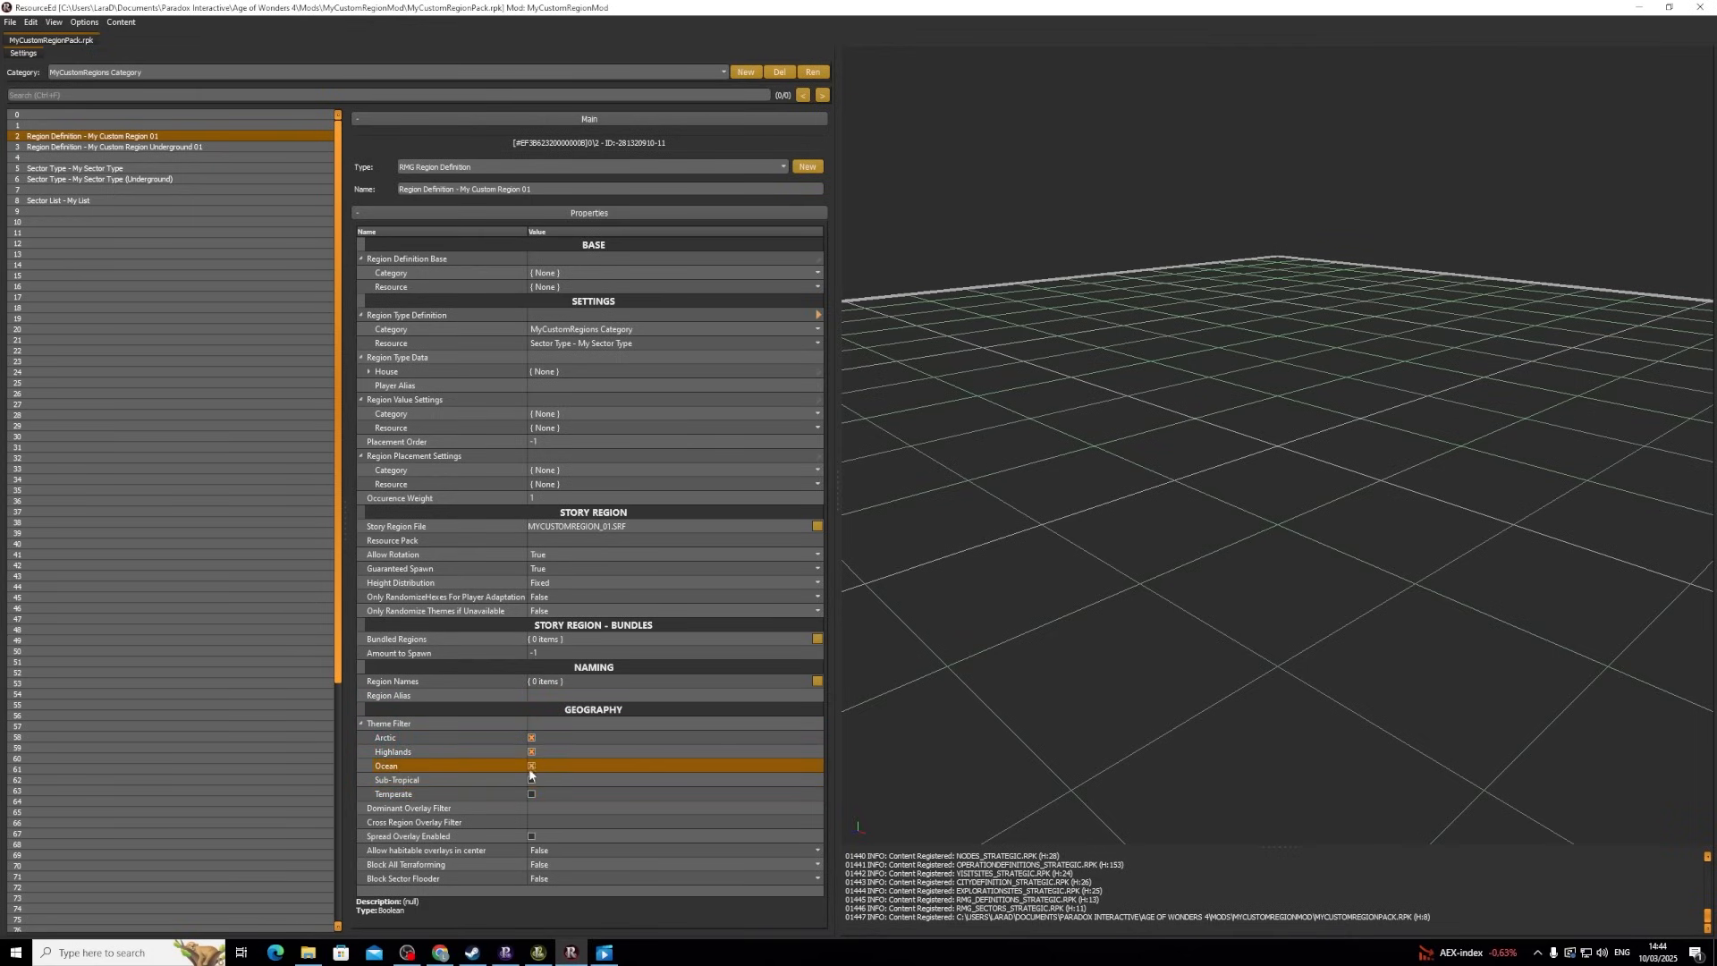
{"action": "left_click", "coordinate": [531, 780]}
{"action": "left_click", "coordinate": [532, 793]}
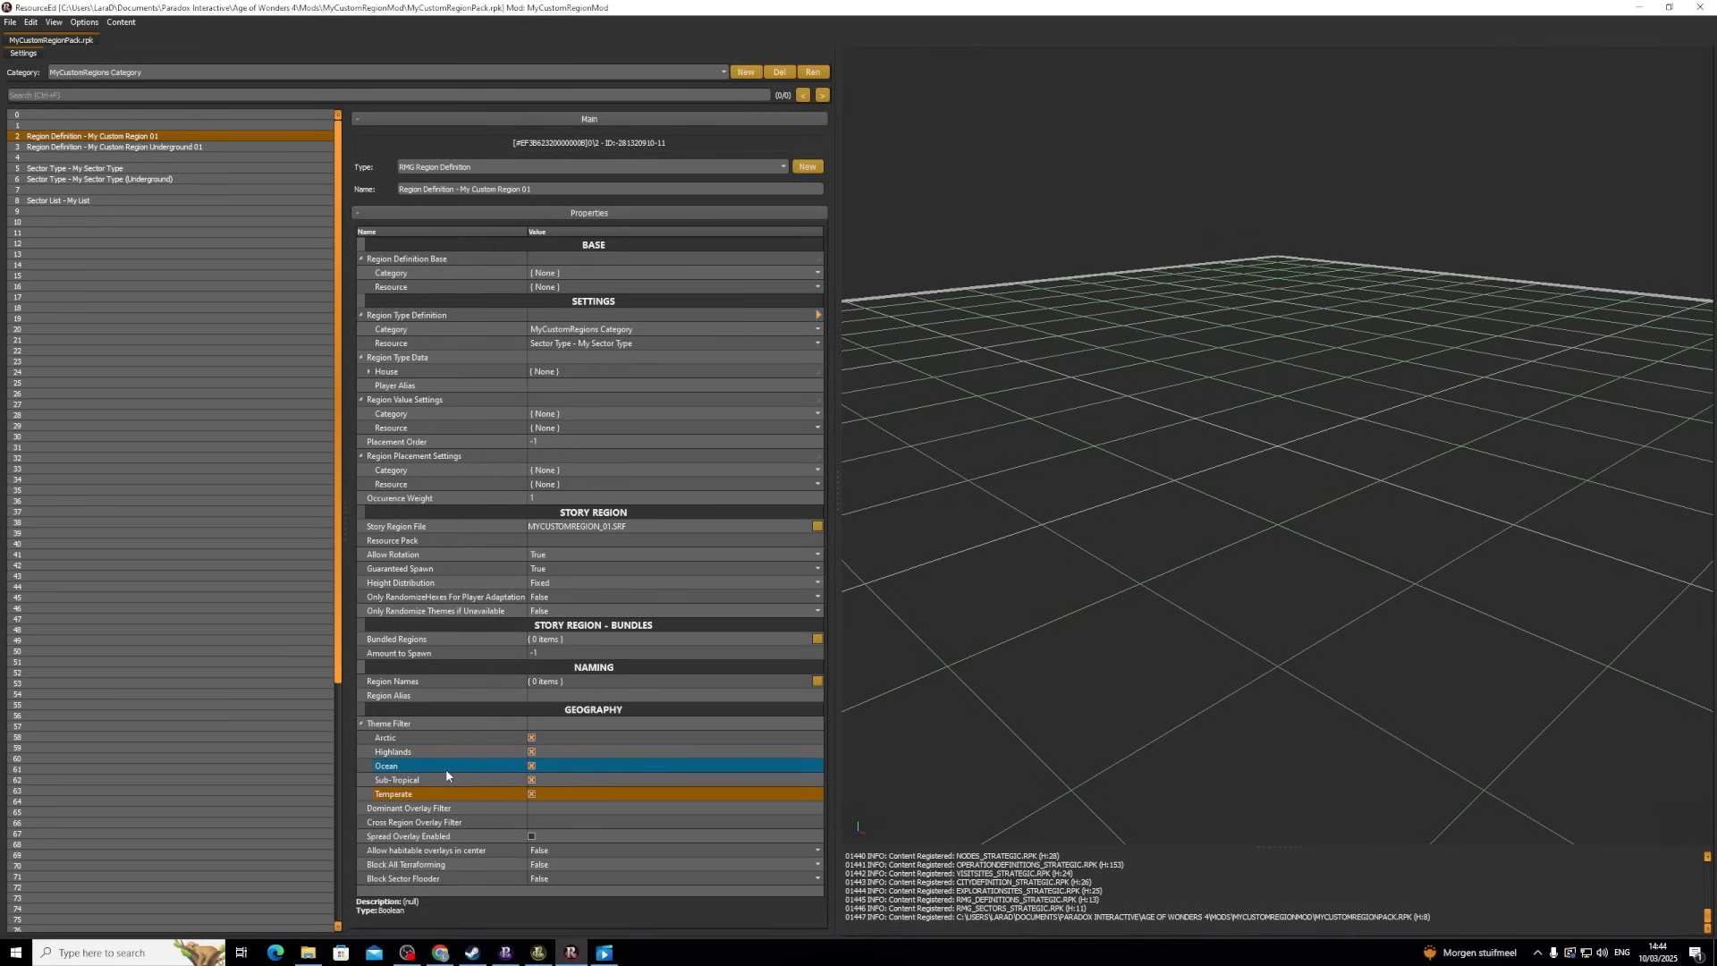
{"action": "left_click", "coordinate": [10, 22]}
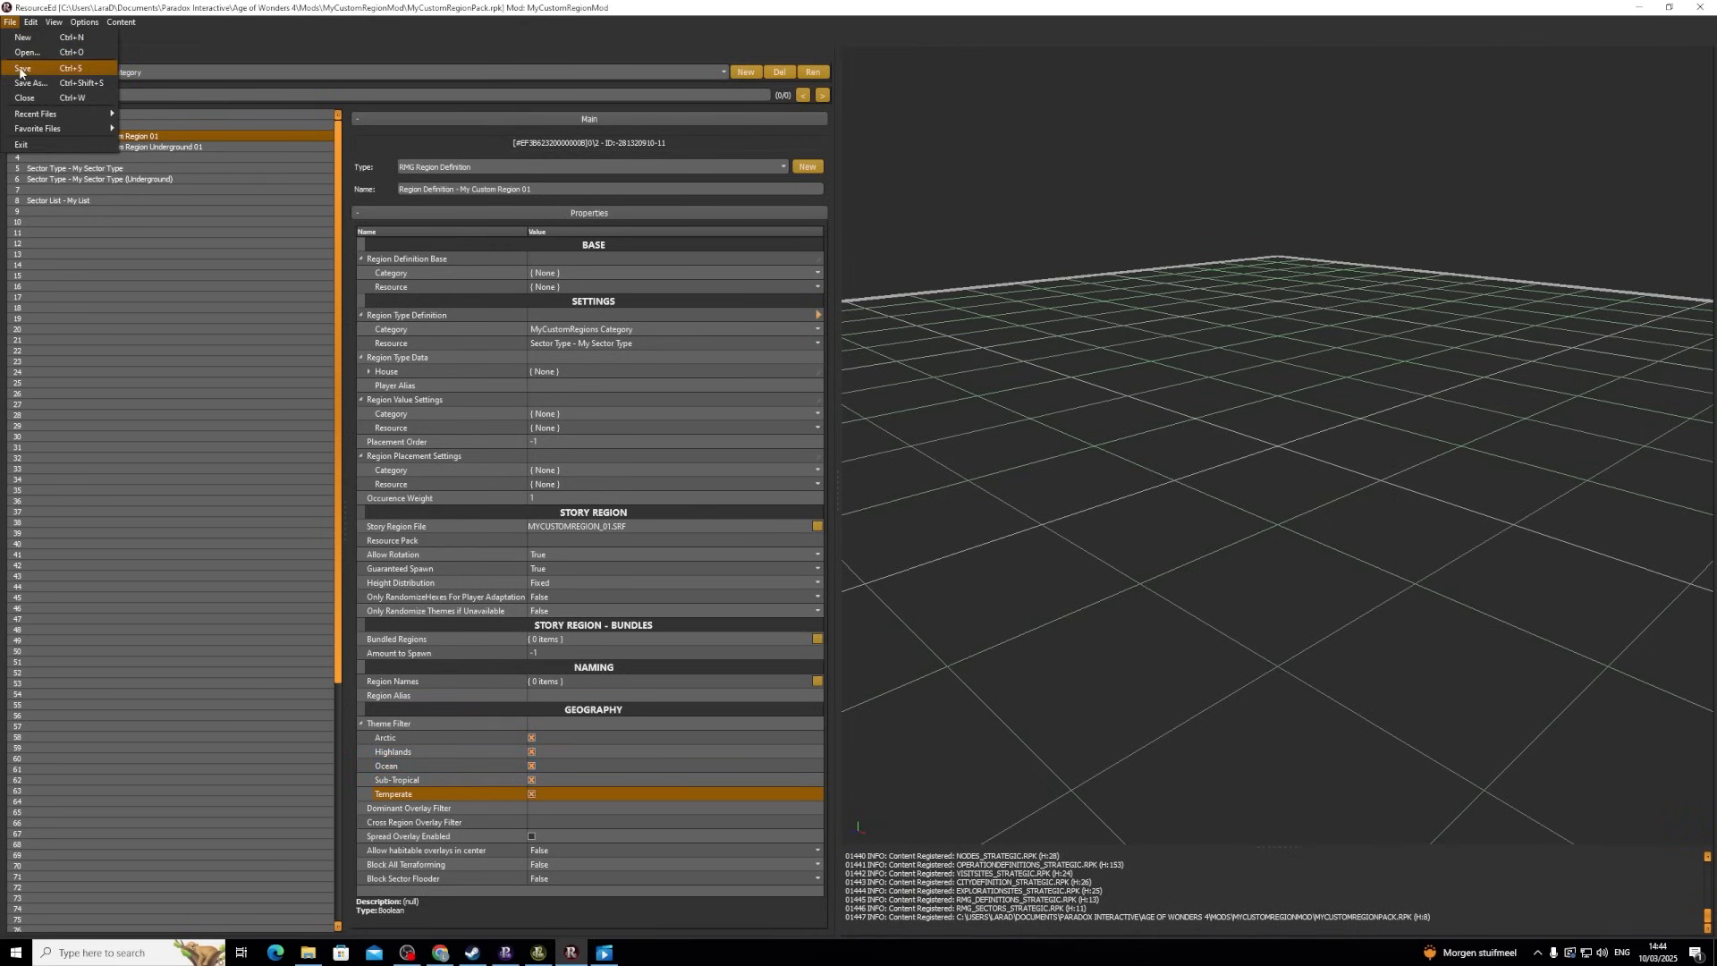
{"action": "left_click", "coordinate": [26, 59]}
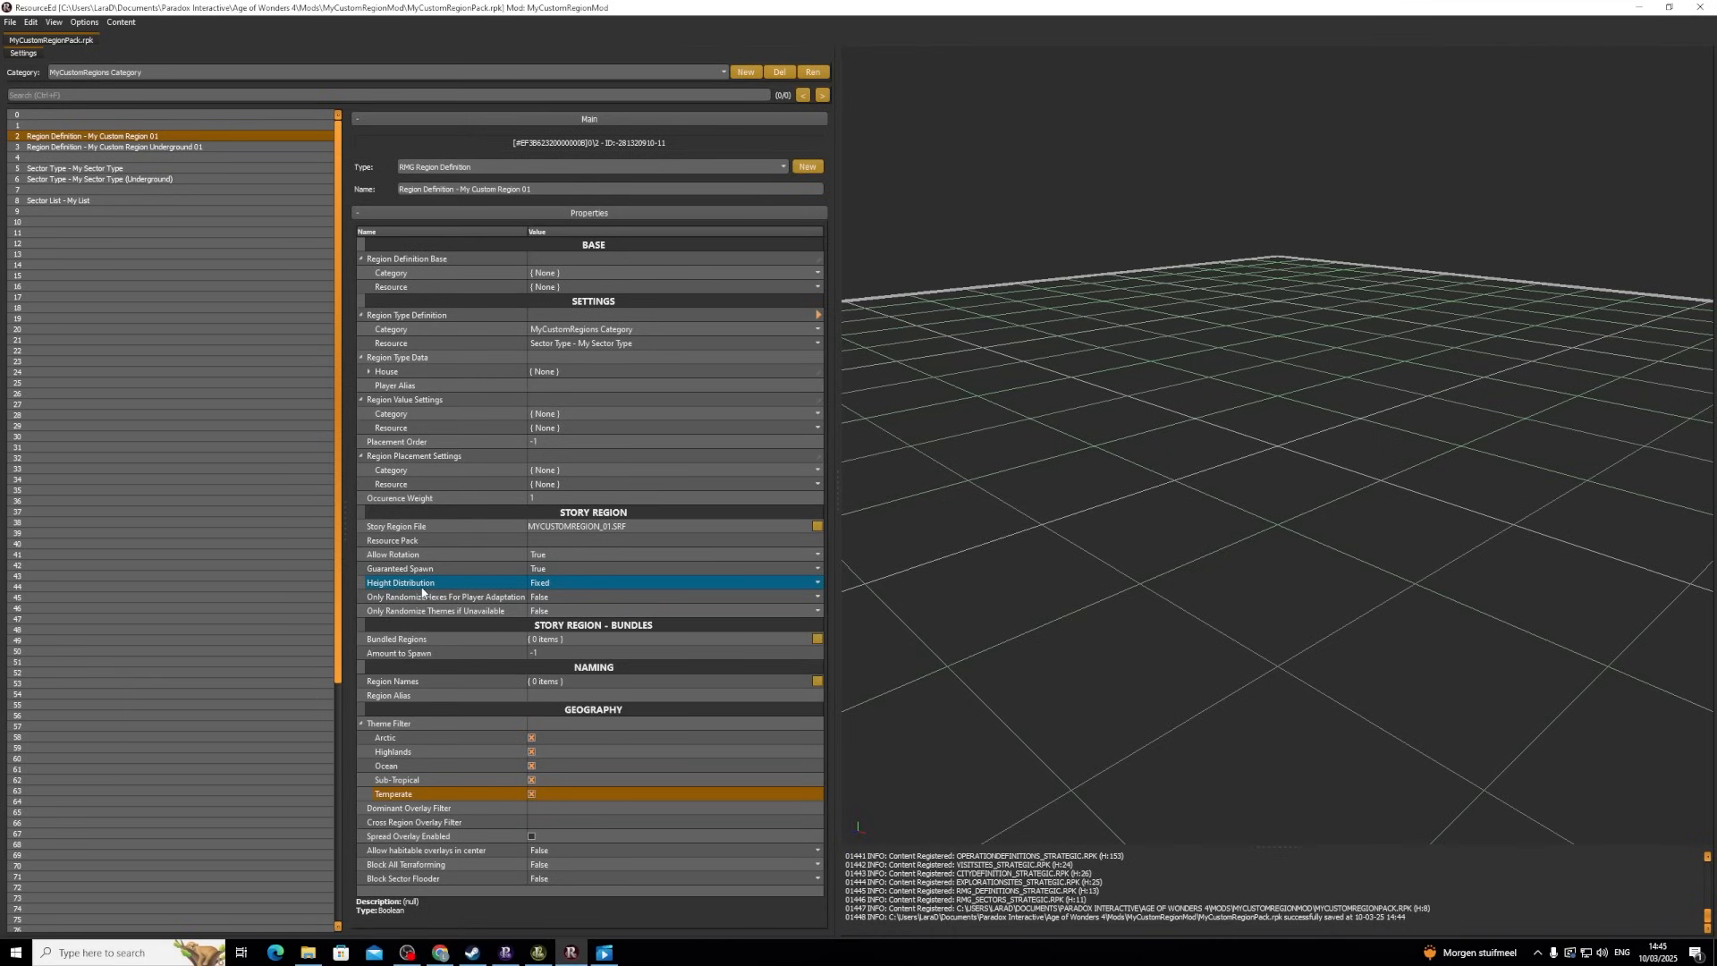
- Try the Automatic and Adaptive height distribution modes for the story region and settle on Adaptive
{"action": "left_click", "coordinate": [541, 584]}
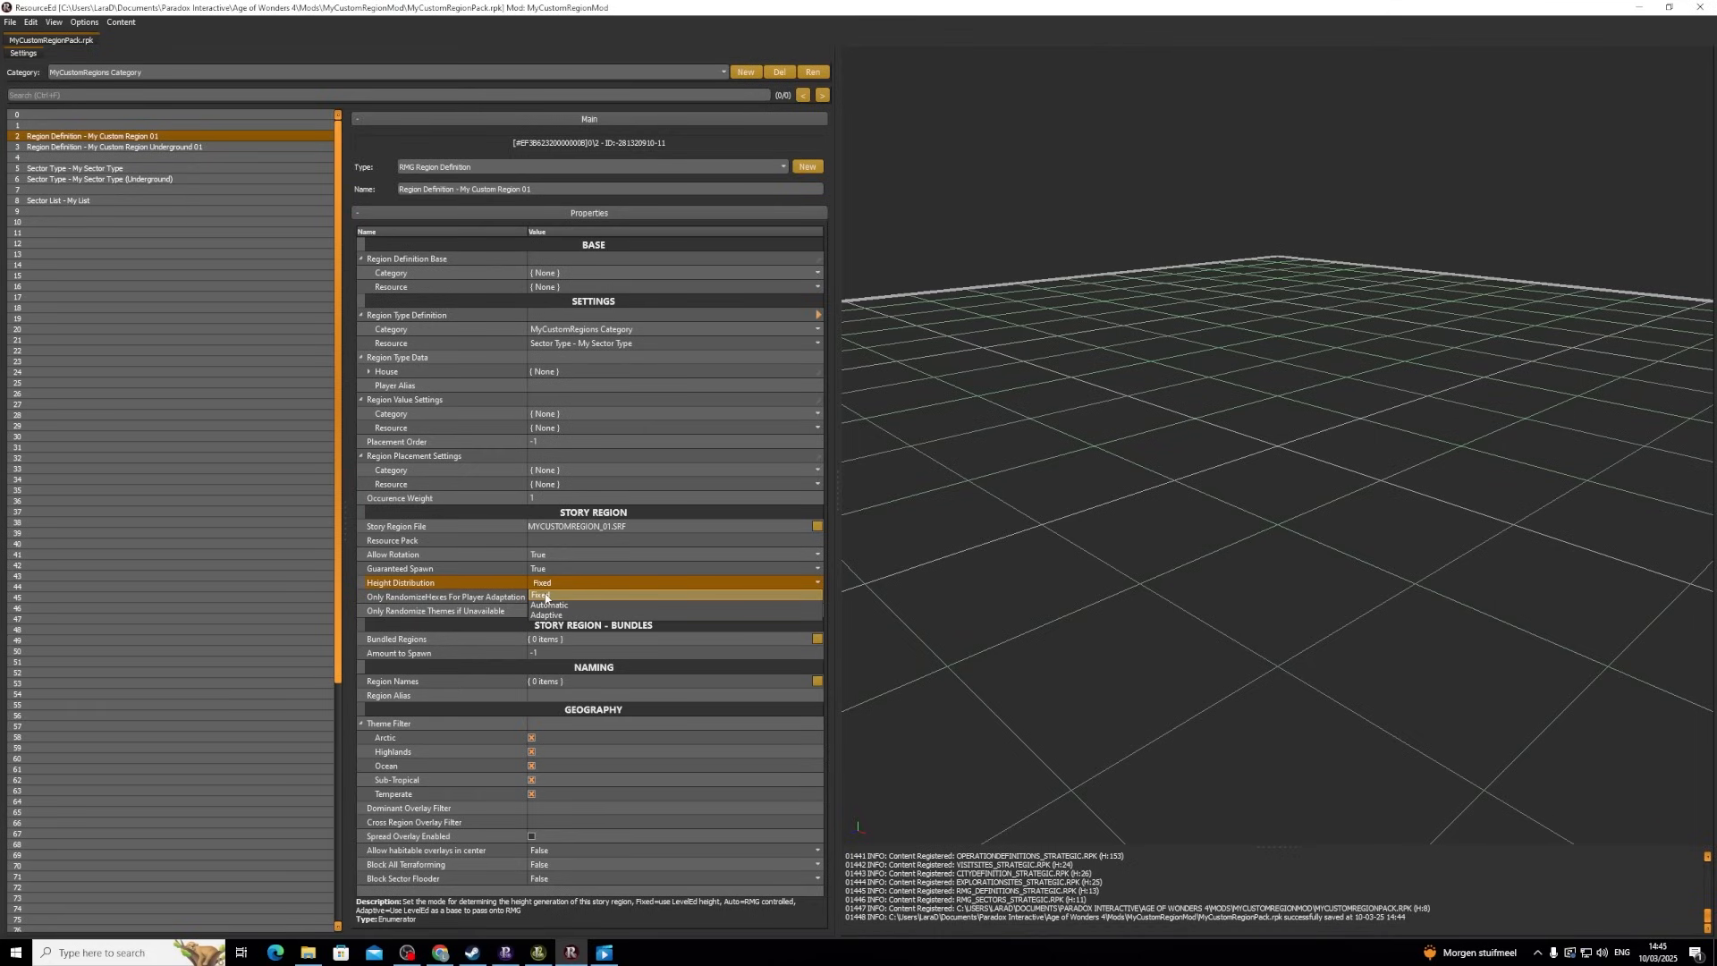
{"action": "left_click", "coordinate": [550, 606]}
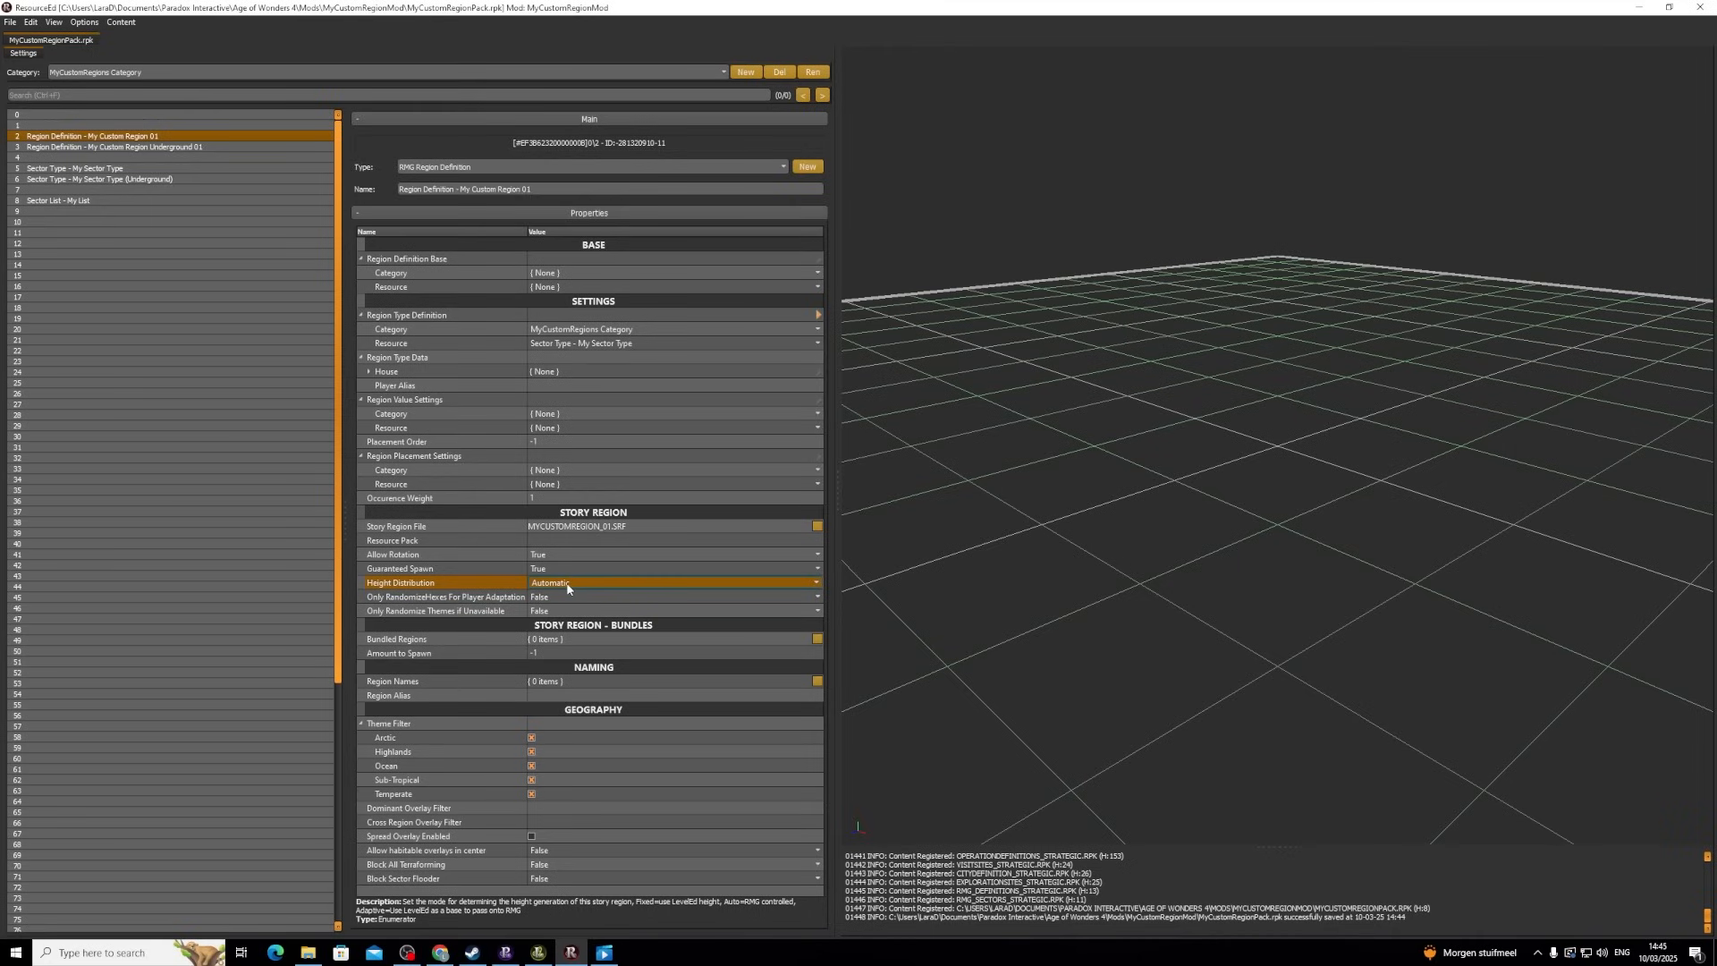
{"action": "left_click", "coordinate": [567, 585]}
{"action": "left_click", "coordinate": [571, 611]}
{"action": "left_click", "coordinate": [565, 583]}
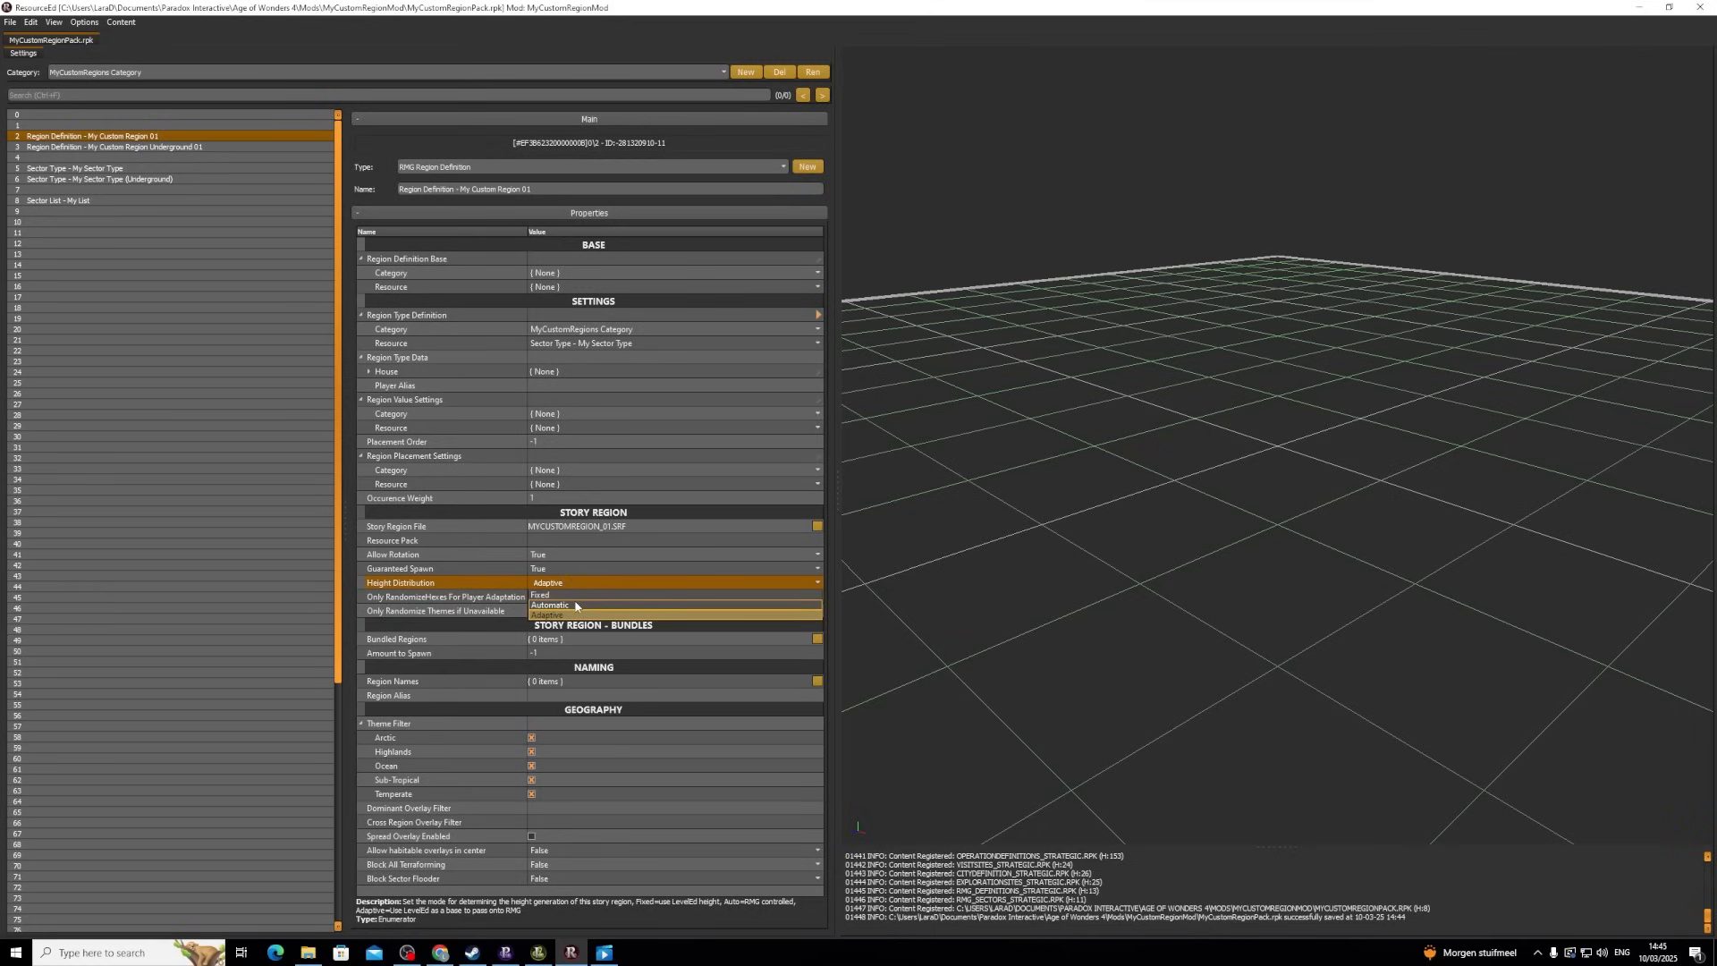
{"action": "left_click", "coordinate": [575, 606]}
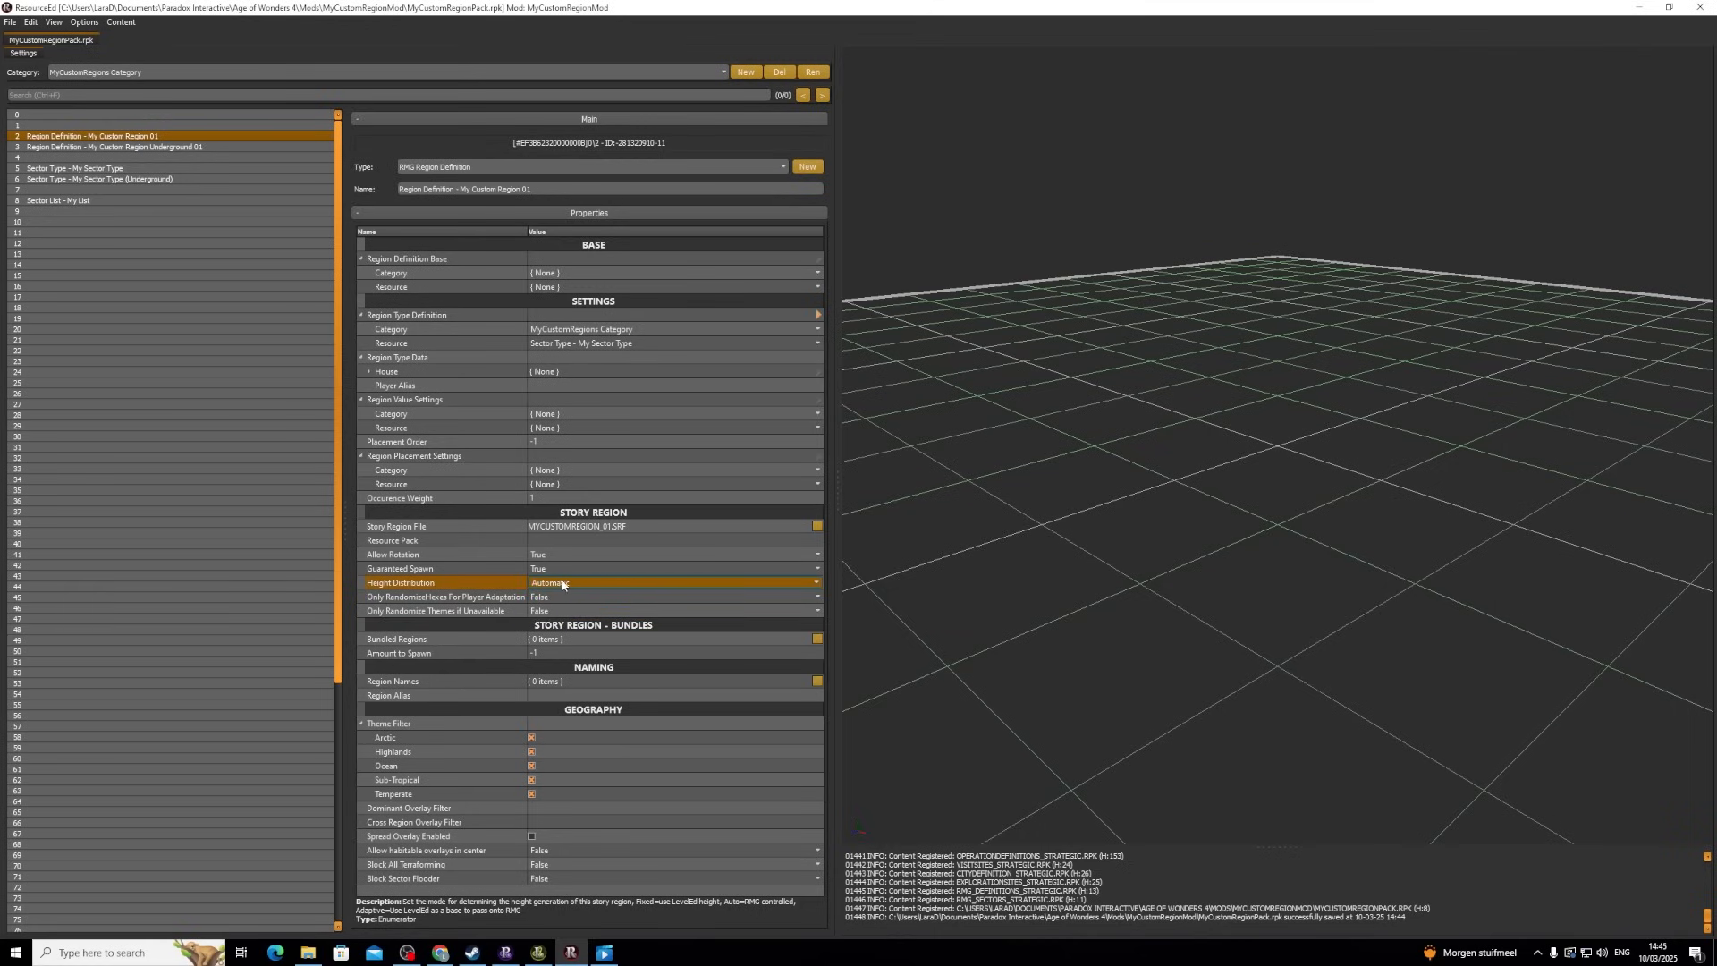
{"action": "left_click", "coordinate": [561, 583]}
{"action": "left_click", "coordinate": [556, 616]}
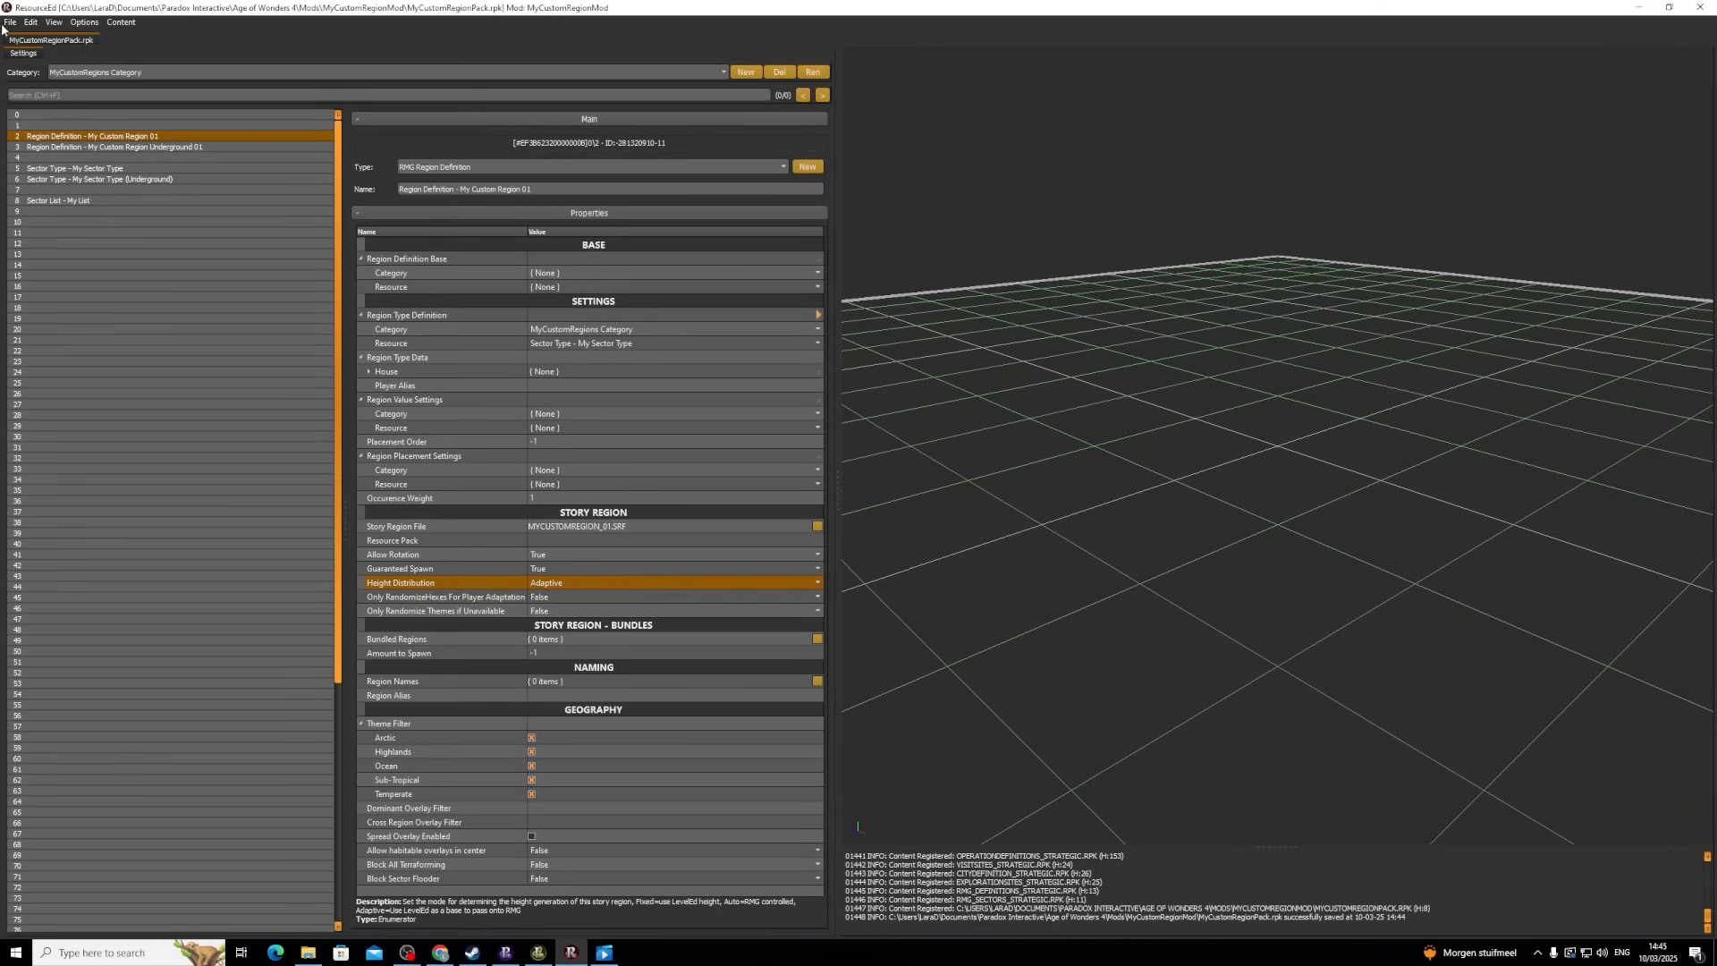
- Save the resource pack with My Custom Region 01's Adaptive height distribution
{"action": "left_click", "coordinate": [10, 21]}
{"action": "left_click", "coordinate": [35, 52]}
{"action": "left_click", "coordinate": [176, 234]}
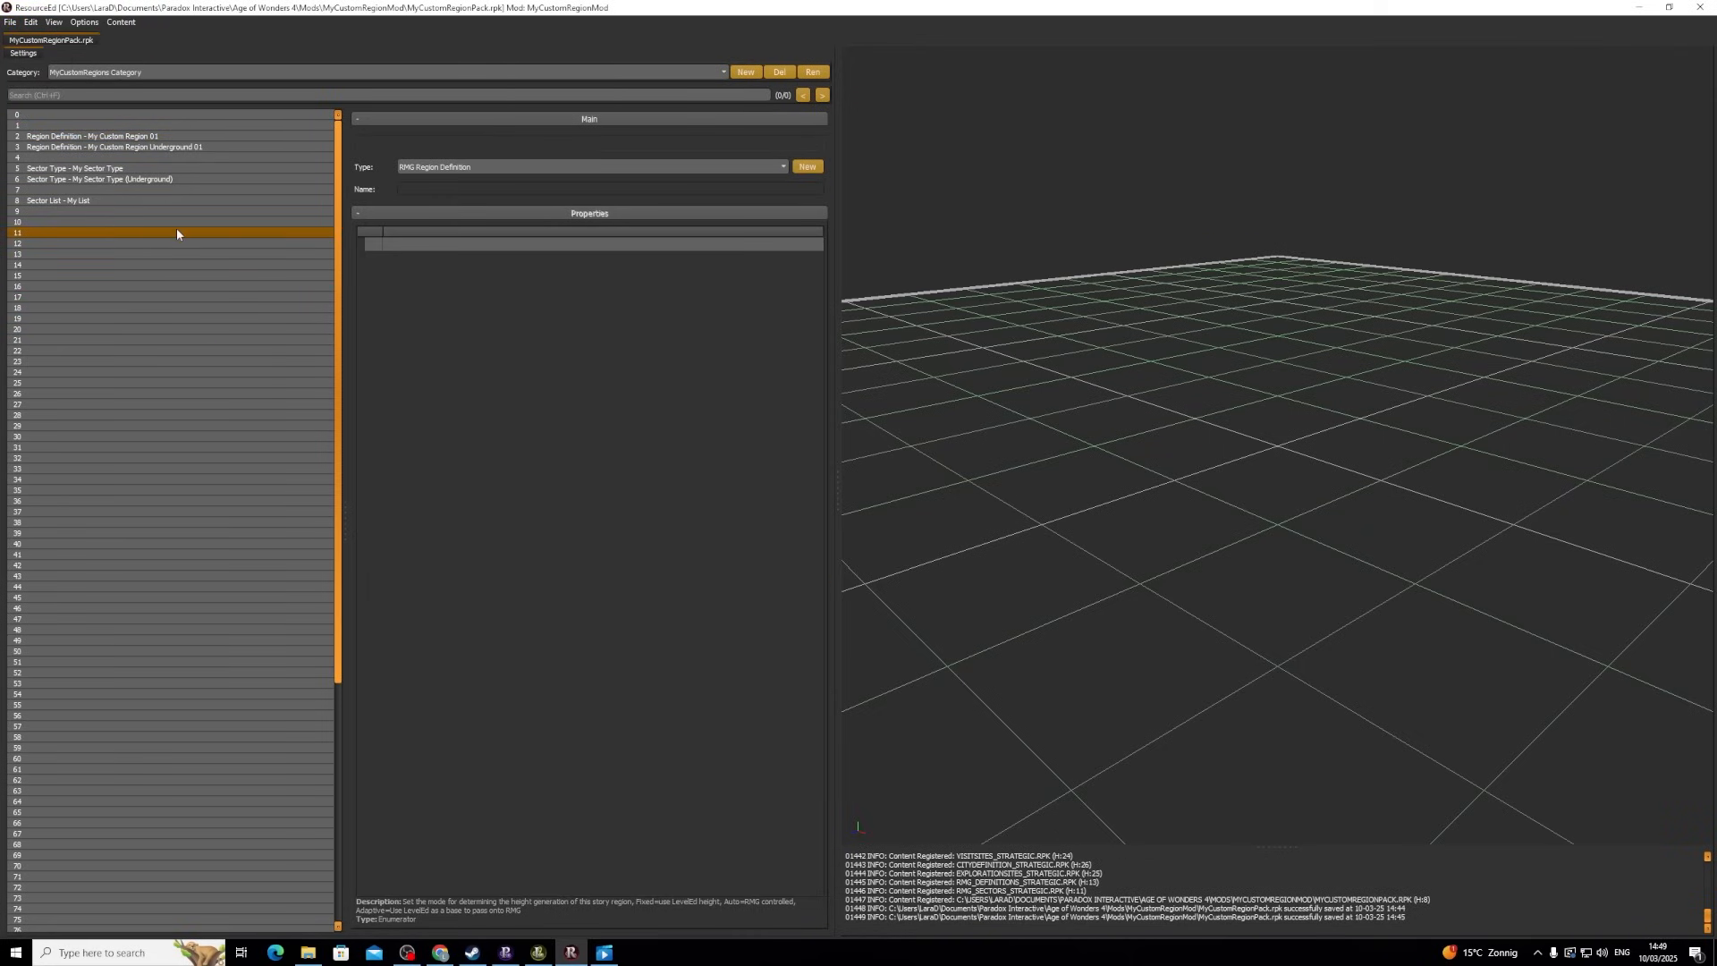
- Add the Underground Ice theme to the Theme Filter of My Custom Region Underground 01 and enable it
{"action": "left_click", "coordinate": [134, 147]}
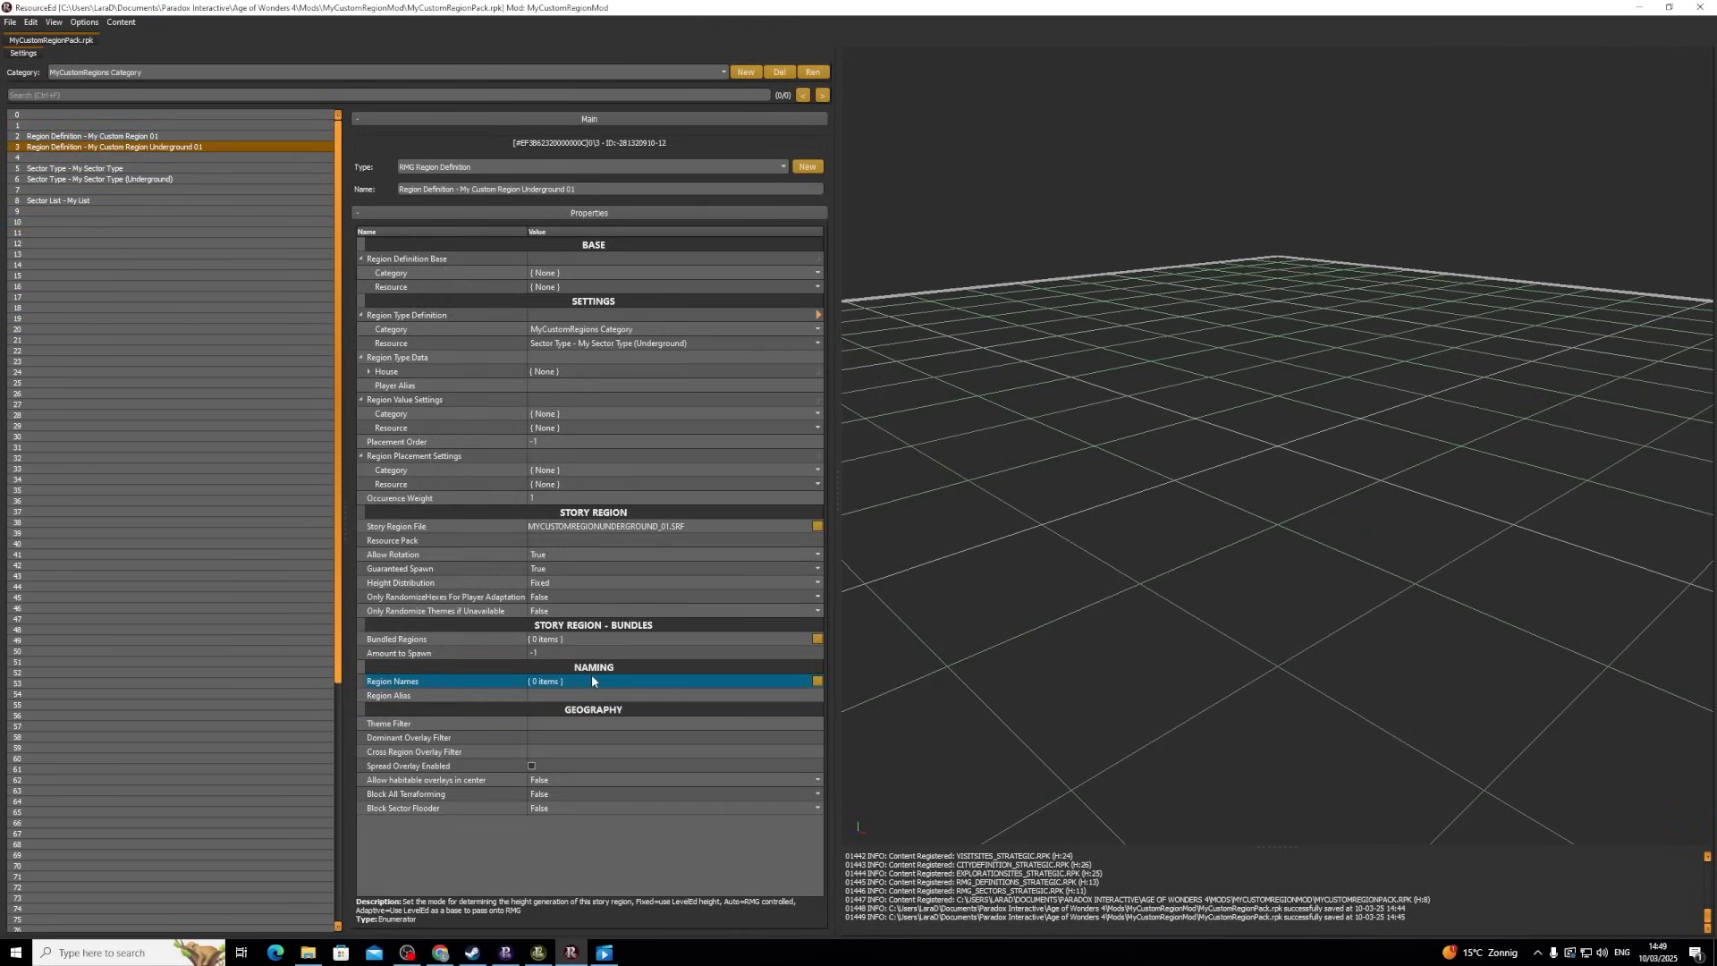
{"action": "right_click", "coordinate": [610, 720]}
{"action": "mouse_move", "coordinate": [632, 719]}
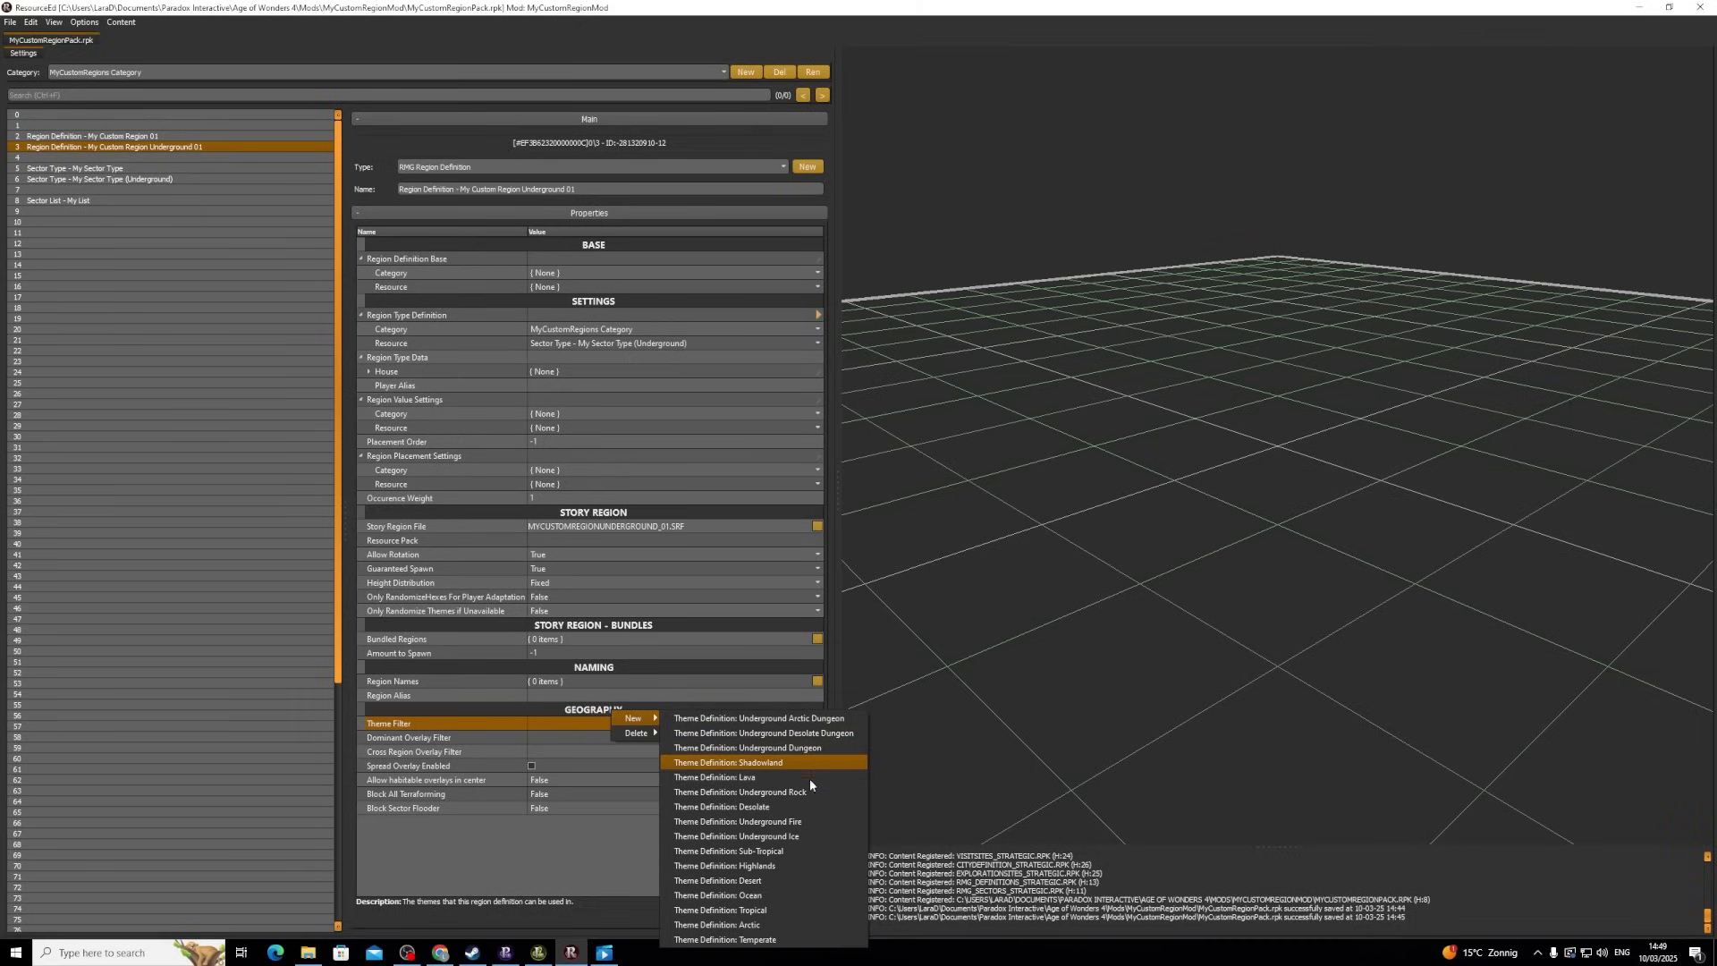
{"action": "left_click", "coordinate": [787, 837]}
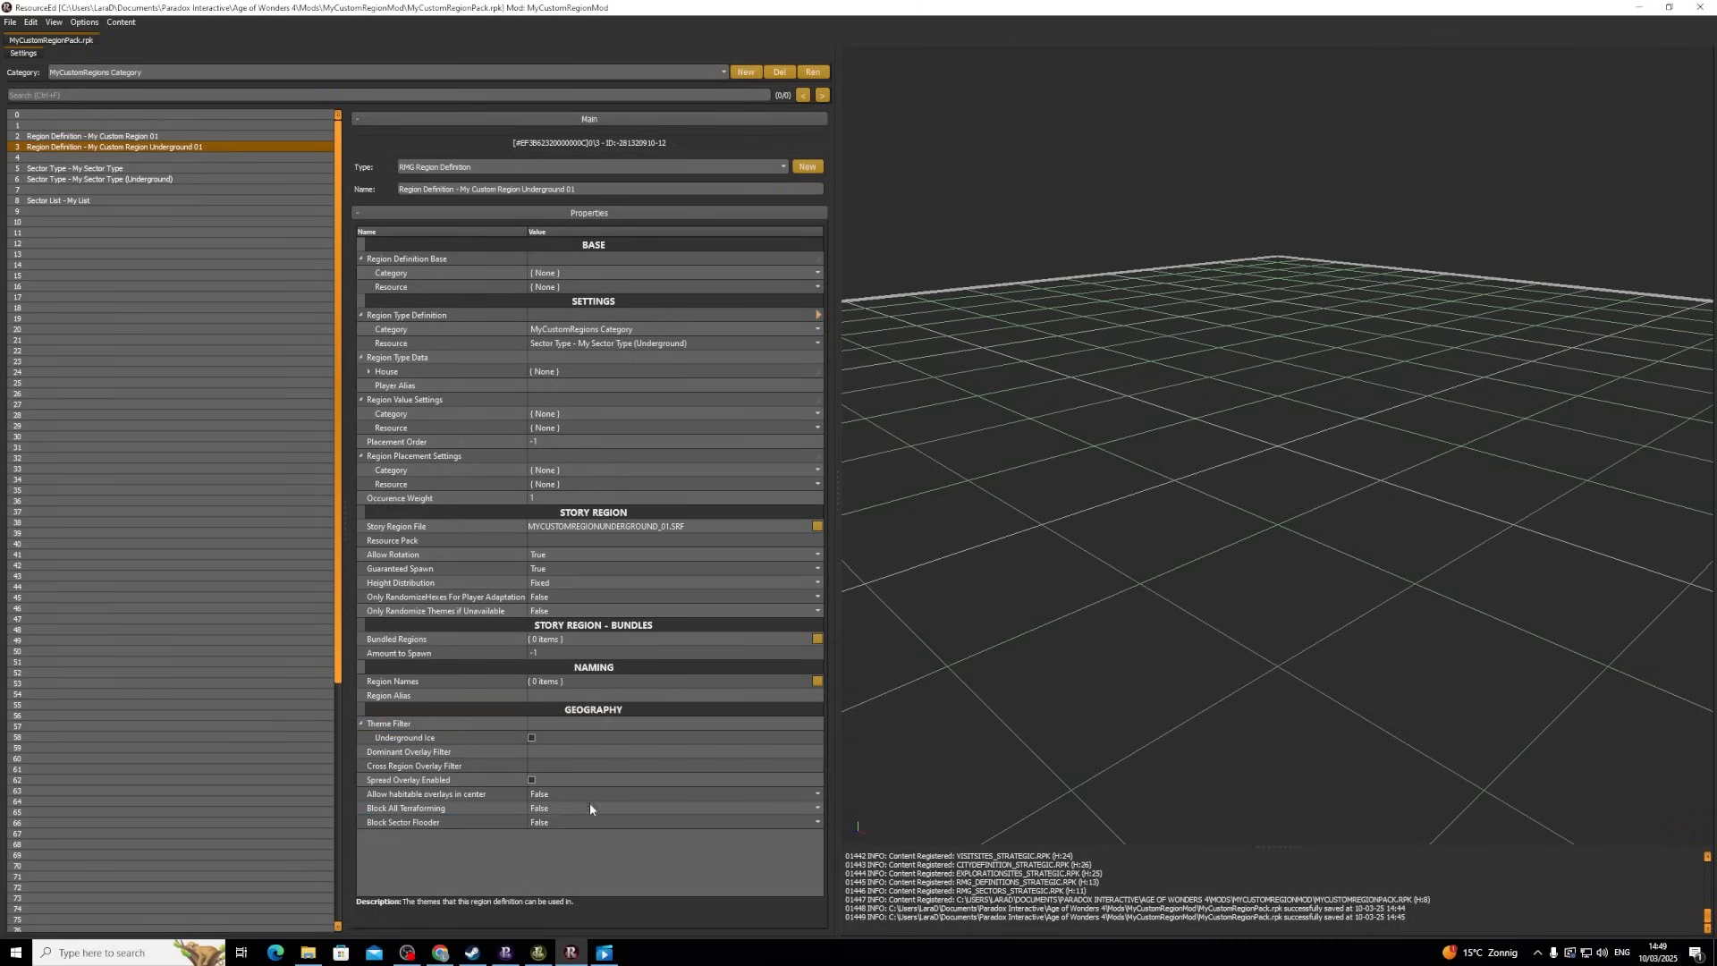
{"action": "left_click", "coordinate": [531, 738]}
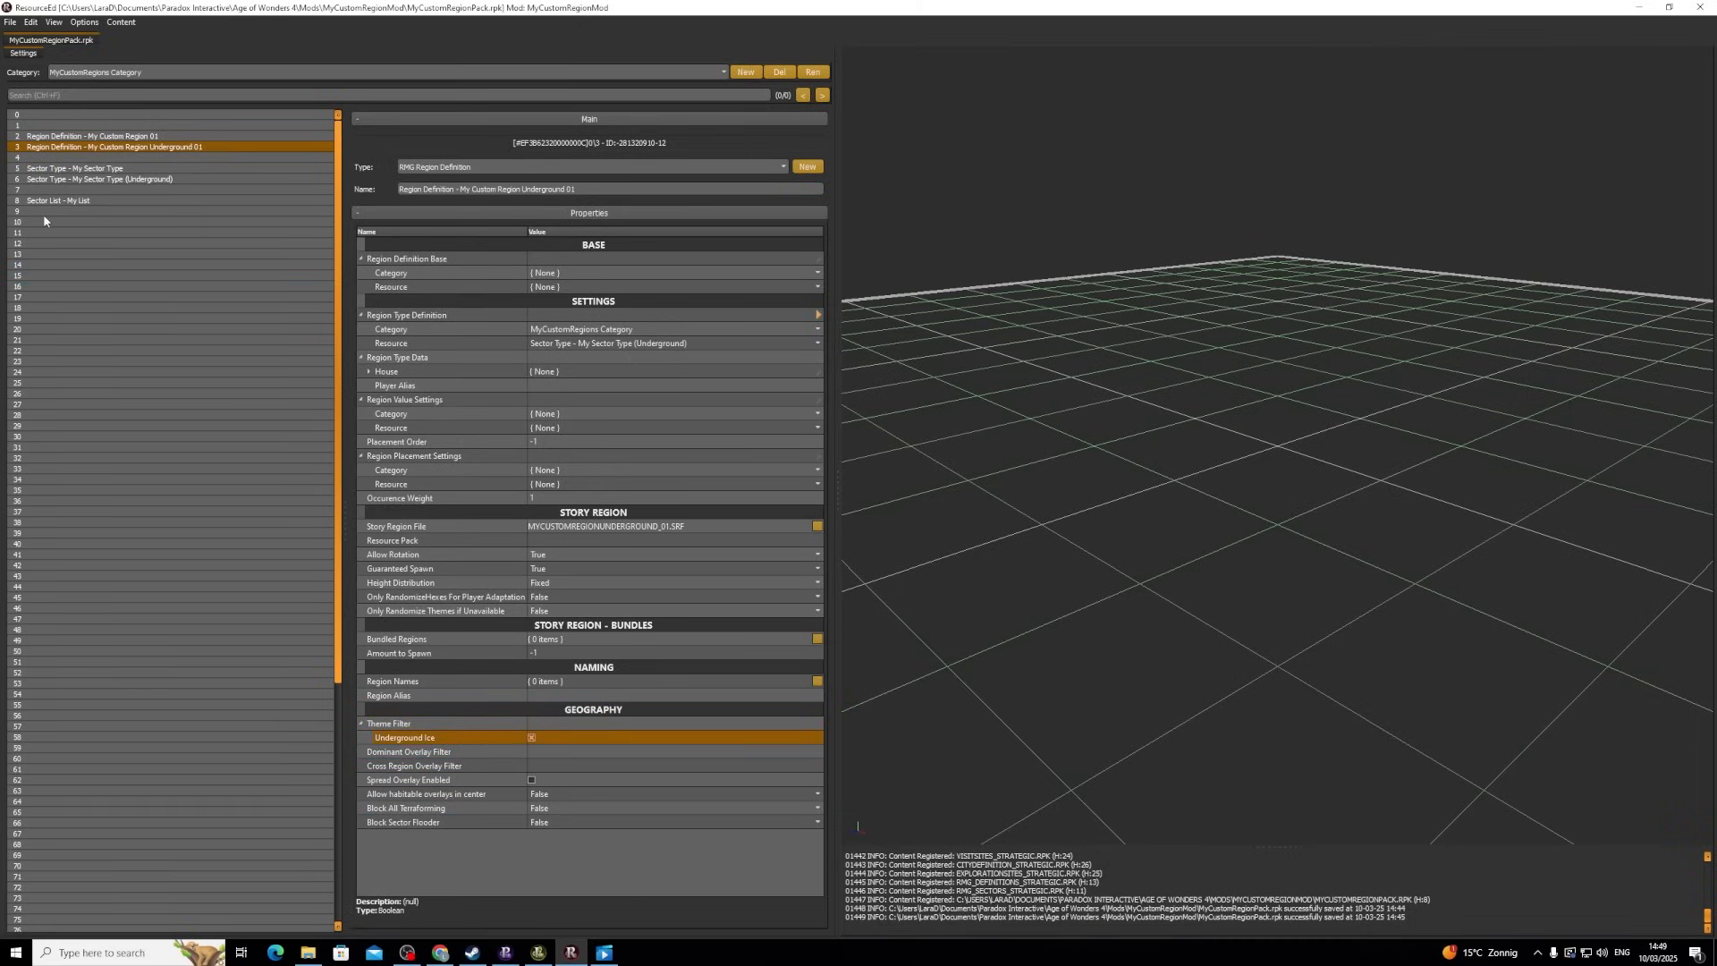
- Create an RMG Sector Definition Placement Settings resource in slot 12
{"action": "left_click", "coordinate": [71, 244]}
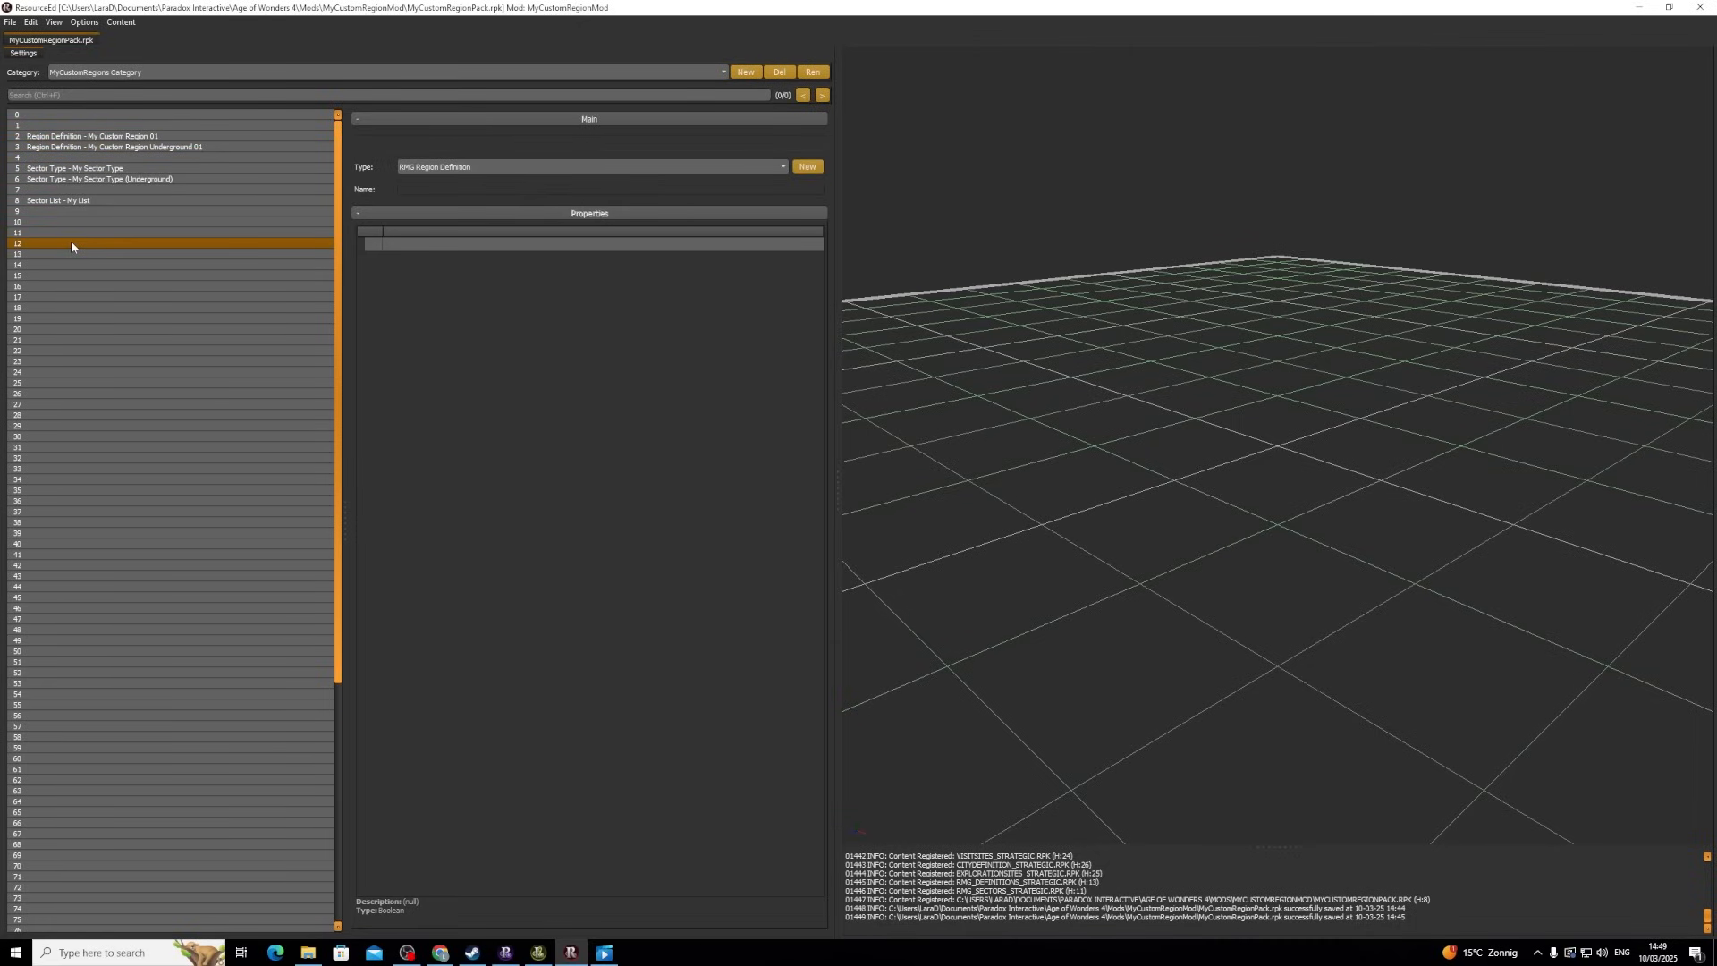
{"action": "left_click", "coordinate": [515, 168]}
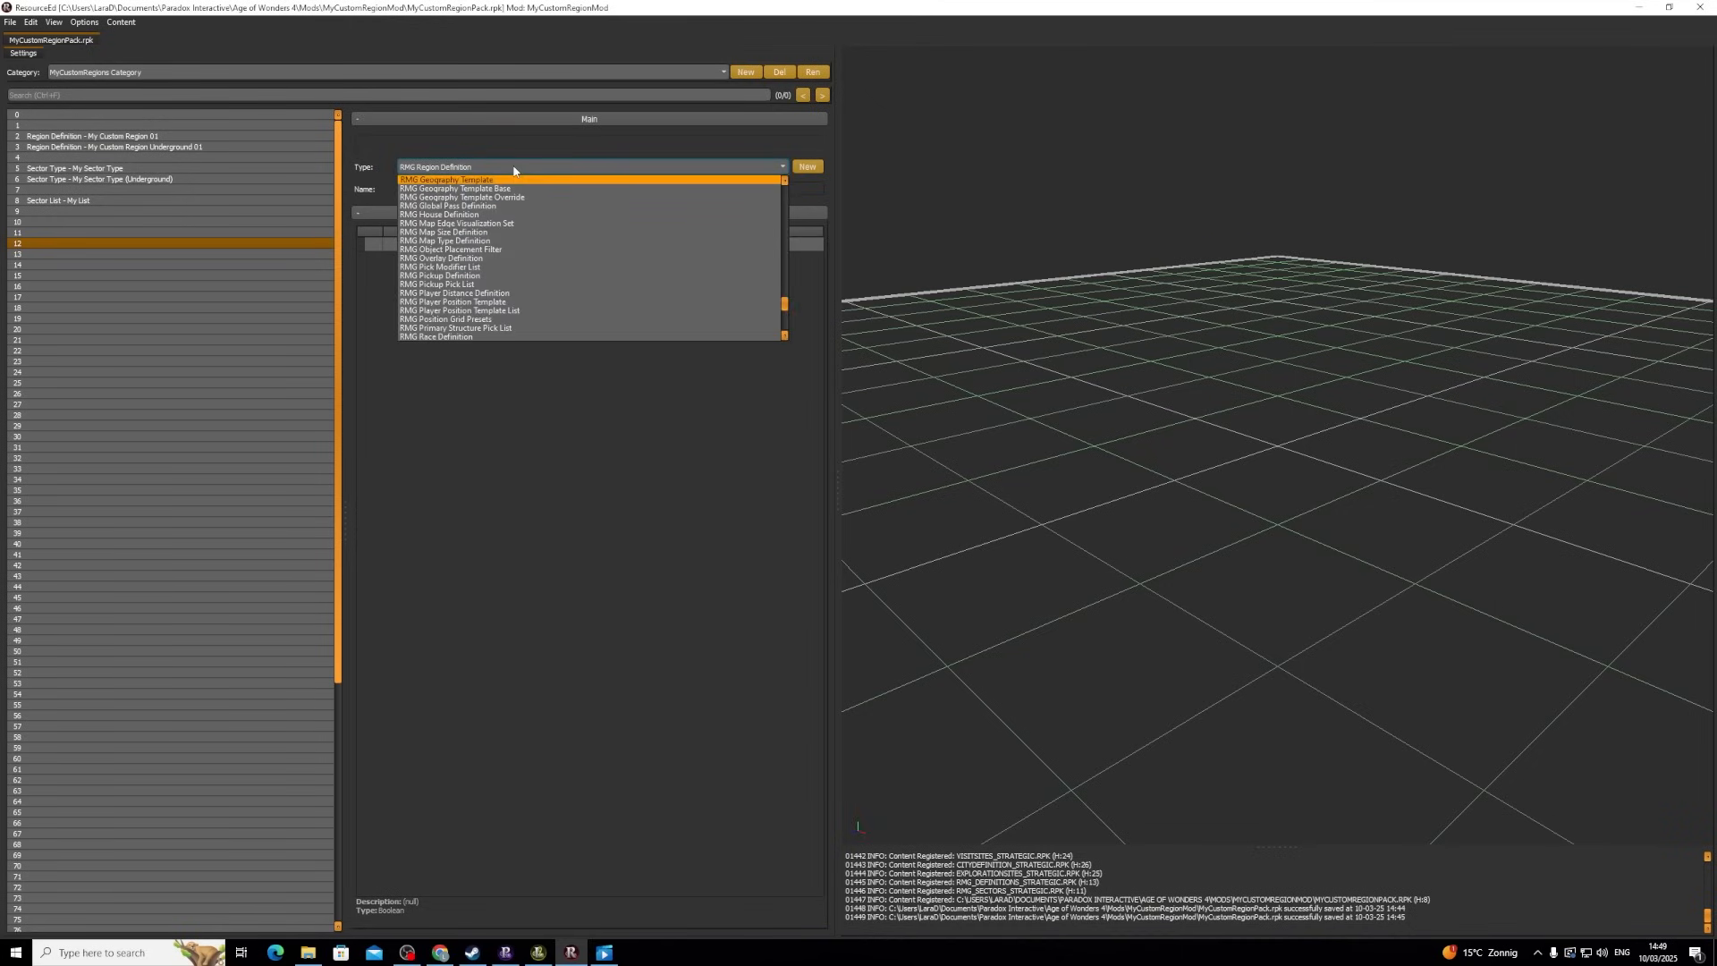
{"action": "left_click", "coordinate": [514, 168]}
{"action": "type", "text": "plac"}
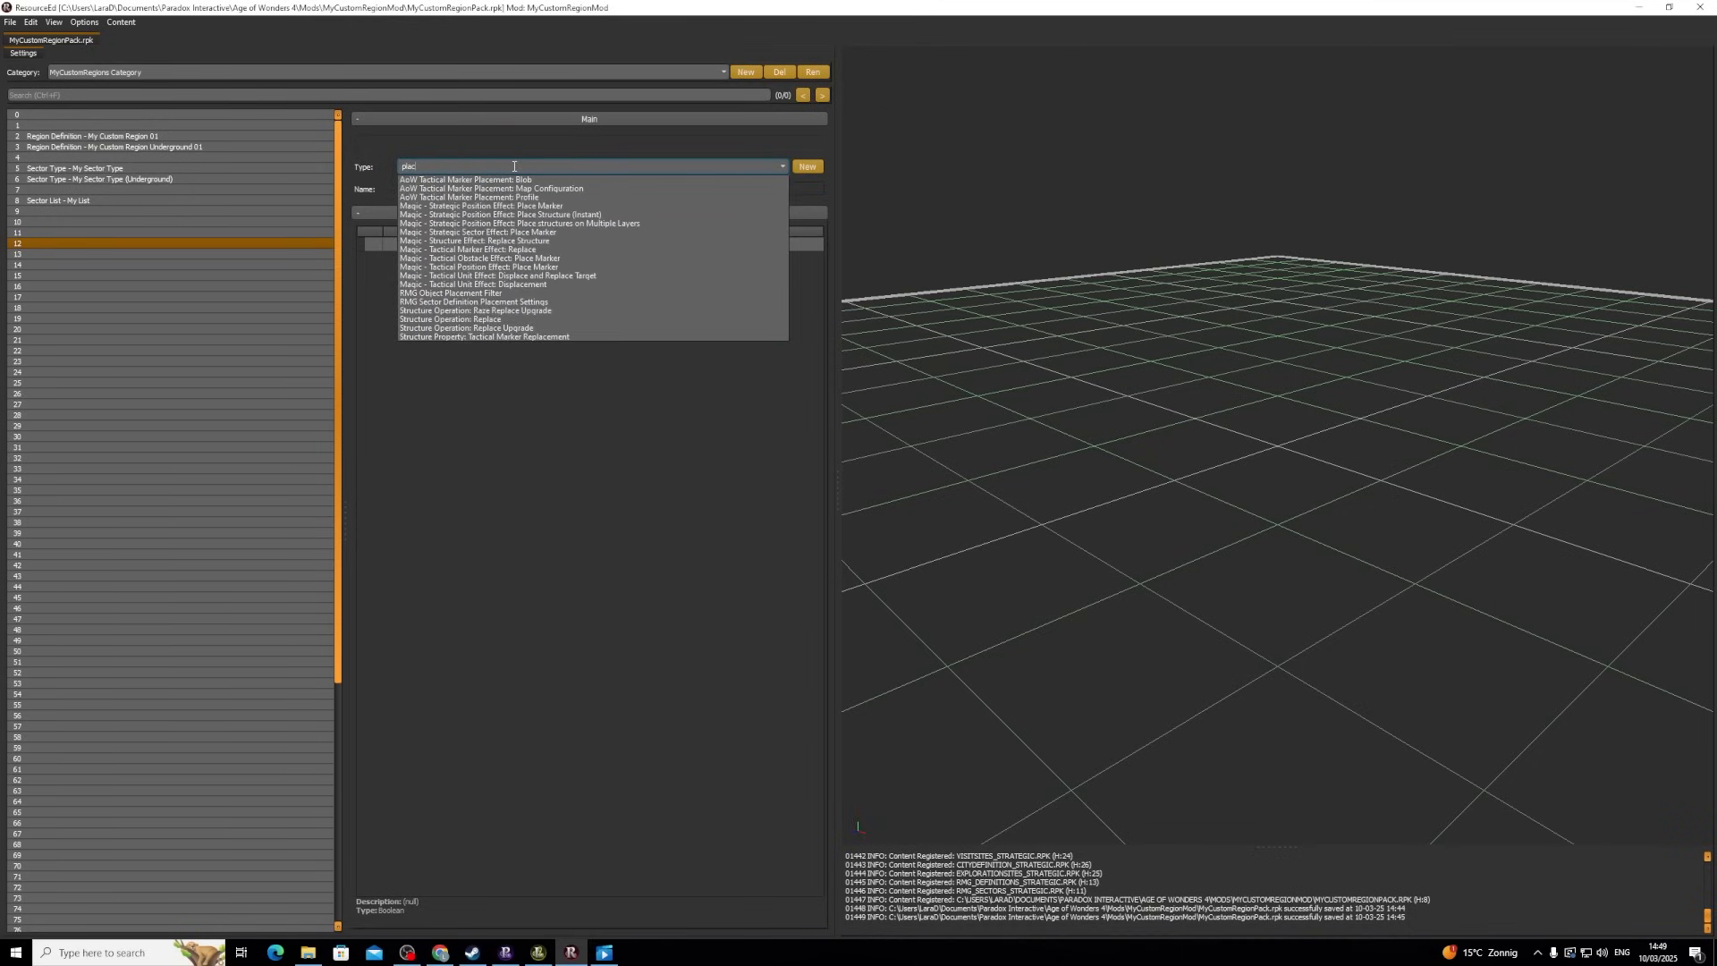
{"action": "type", "text": "ement se"}
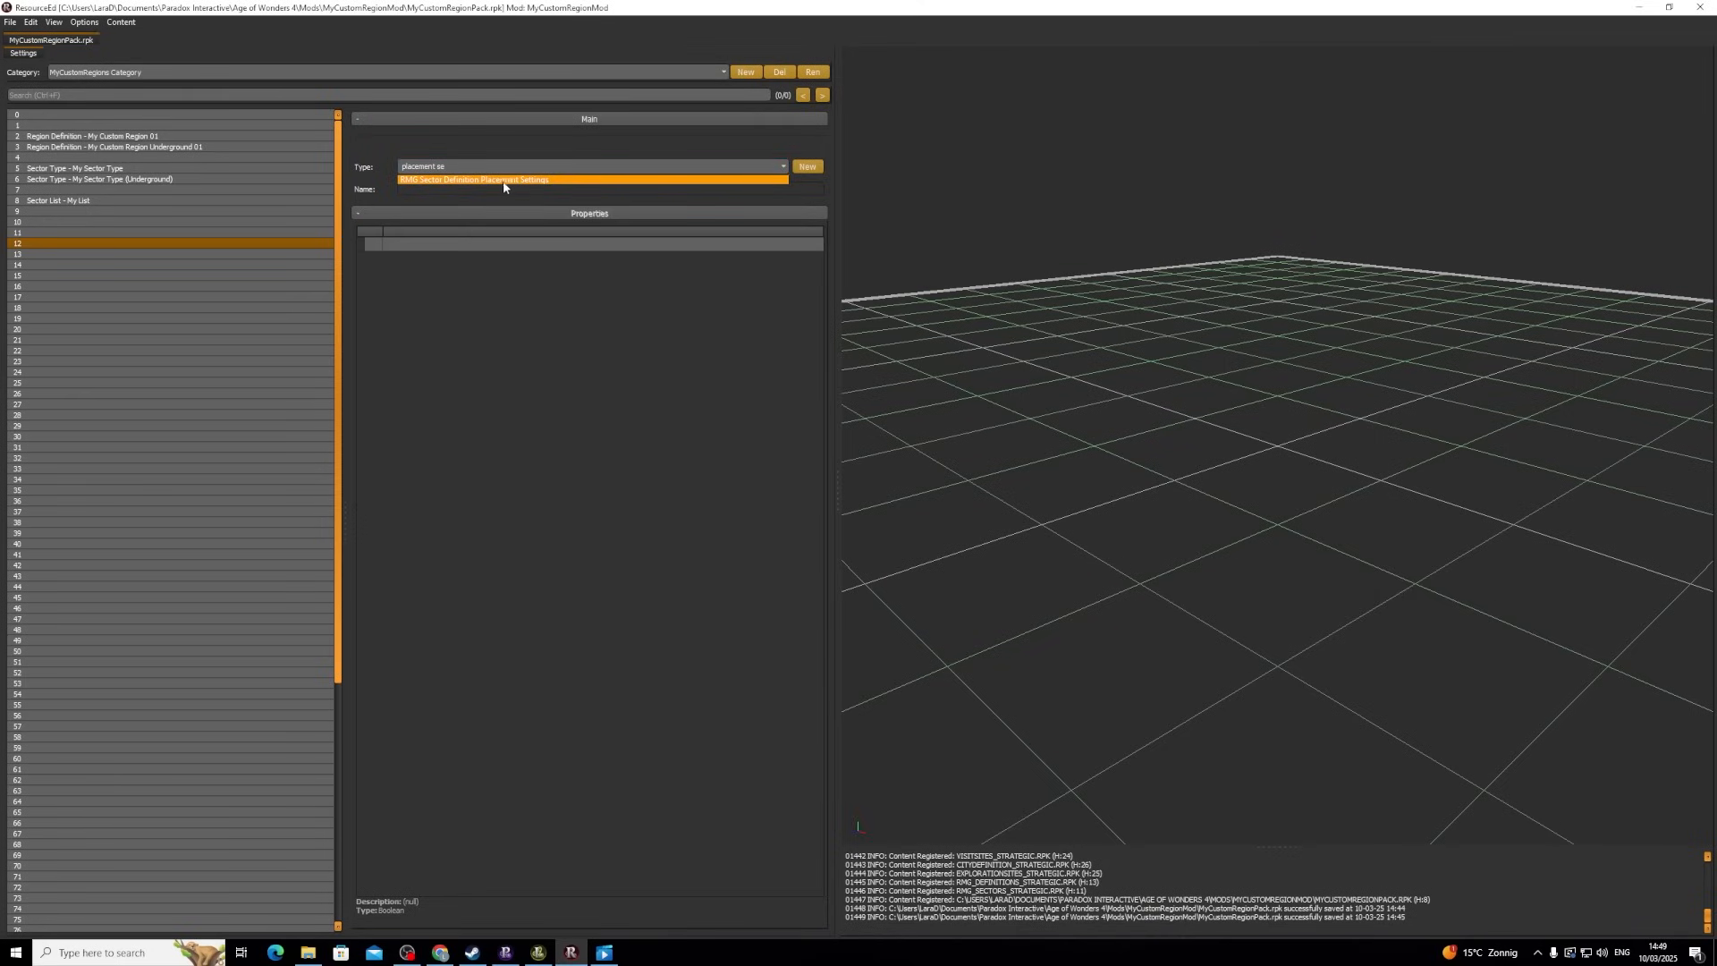
{"action": "left_click", "coordinate": [470, 179]}
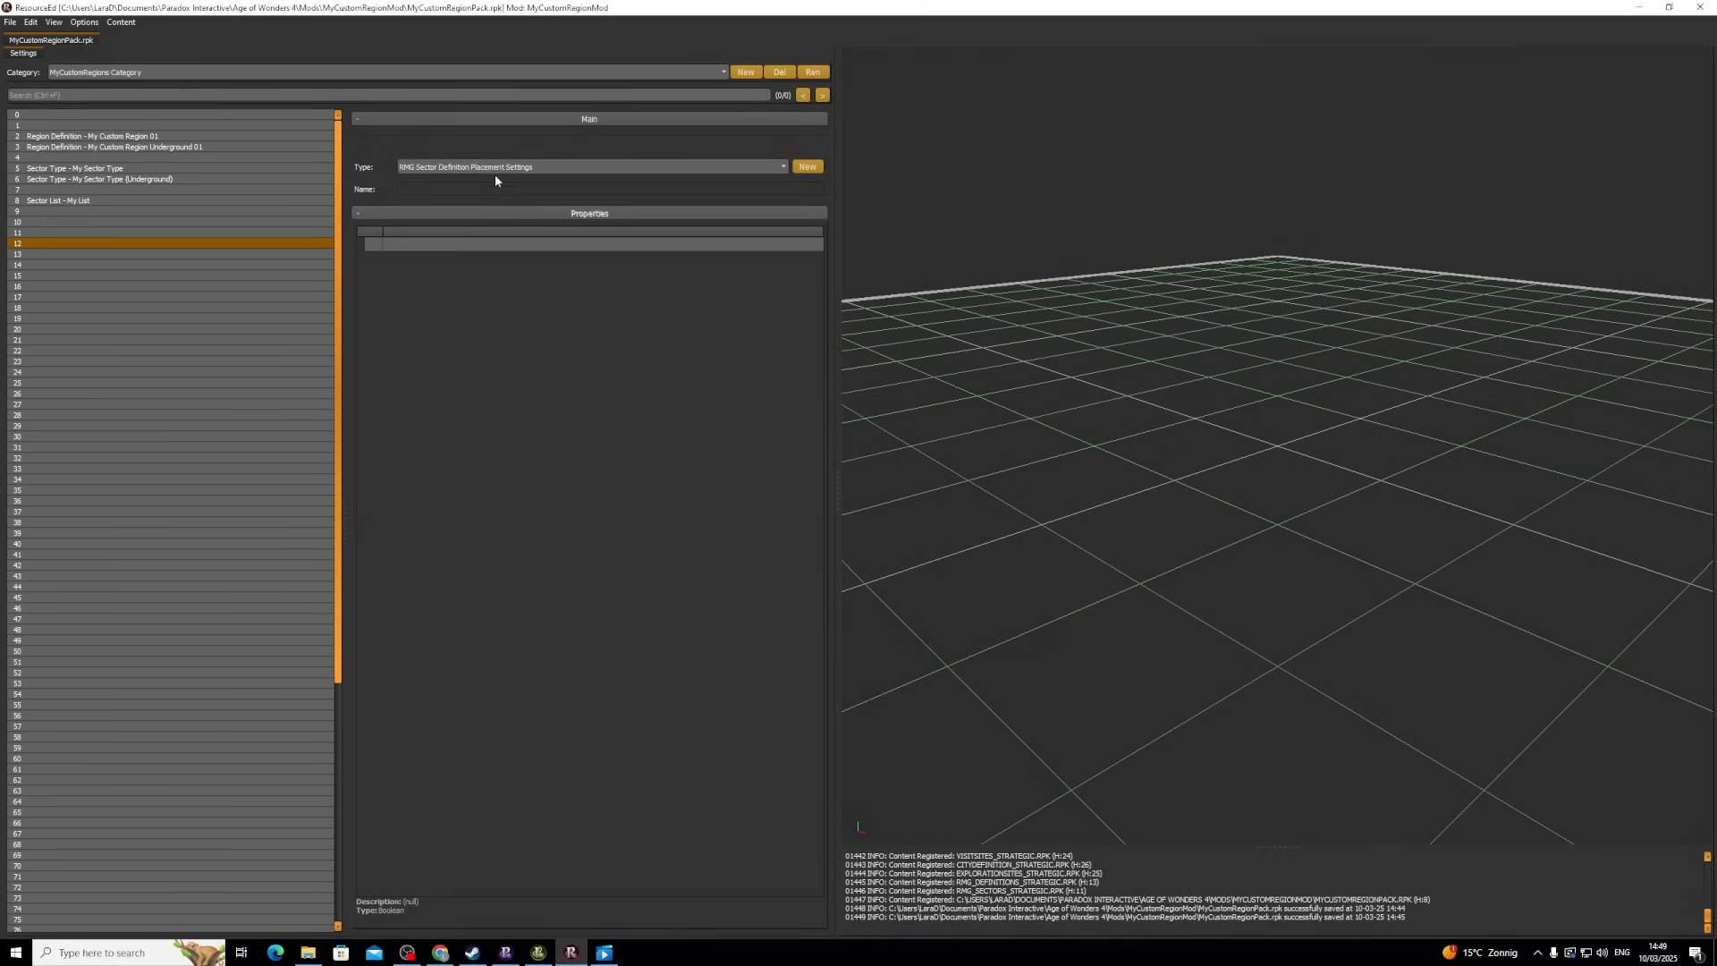
{"action": "left_click", "coordinate": [809, 168]}
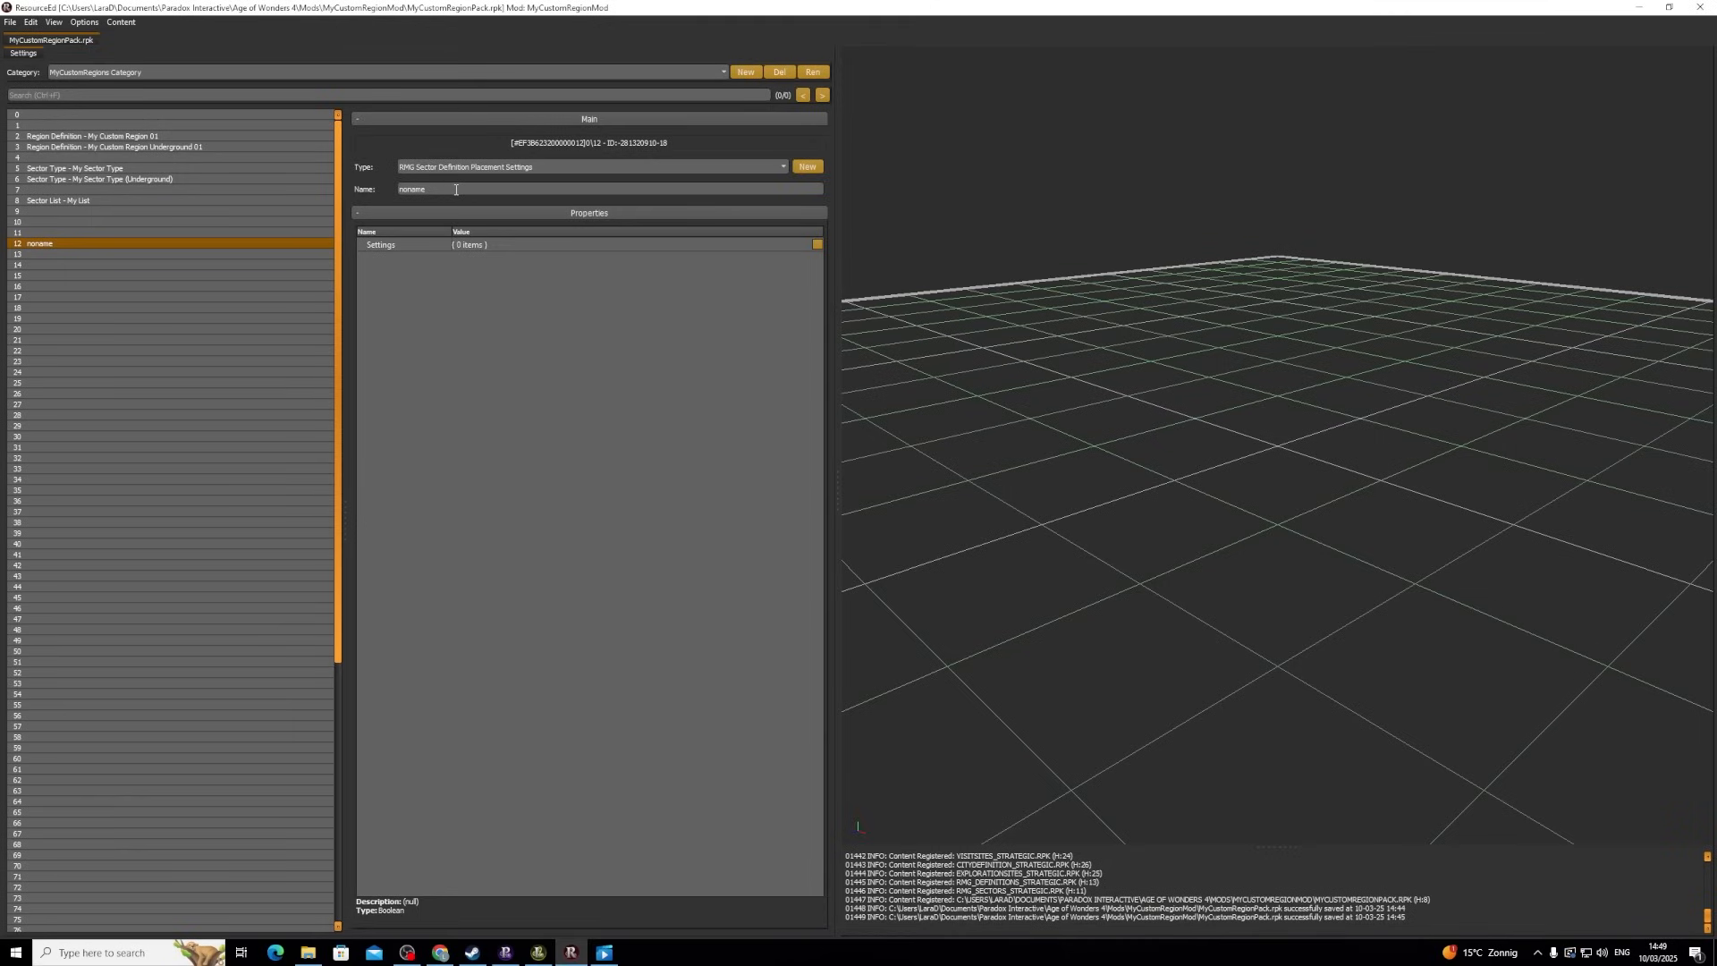
- Add a placement setting named Pole with Pole as its distance target and a maximum distance of 5 percent
{"action": "left_click", "coordinate": [818, 244]}
{"action": "left_click", "coordinate": [818, 244]}
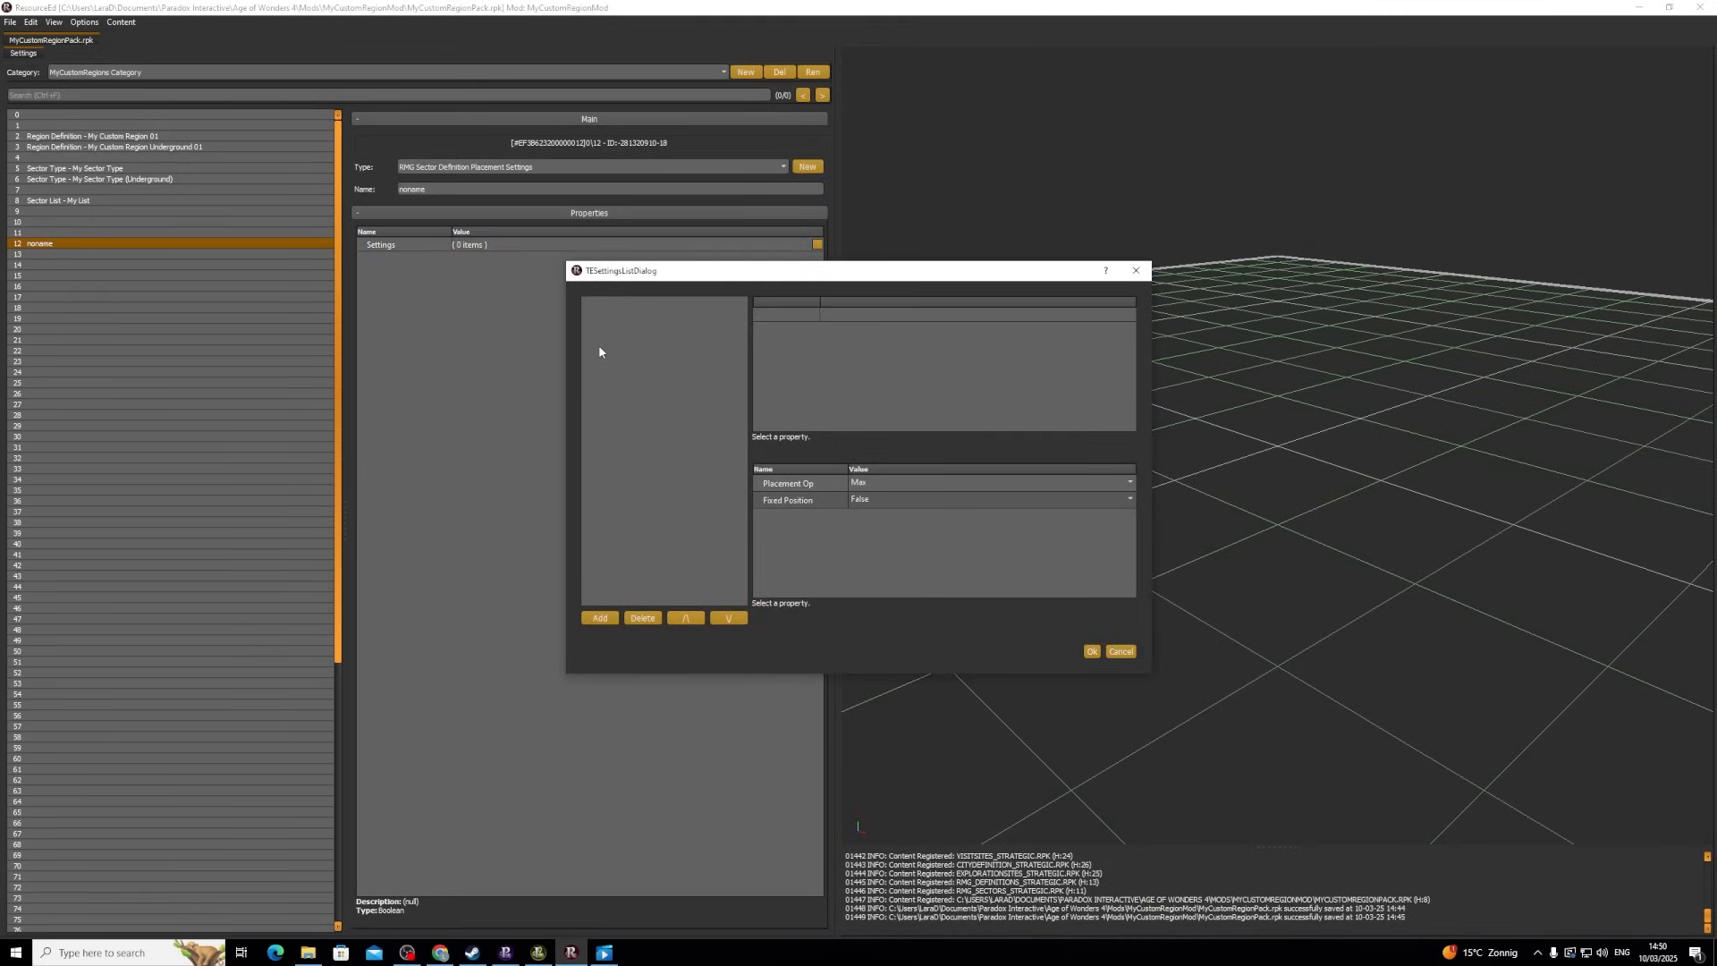
{"action": "left_click", "coordinate": [601, 619]}
{"action": "left_click", "coordinate": [933, 316]}
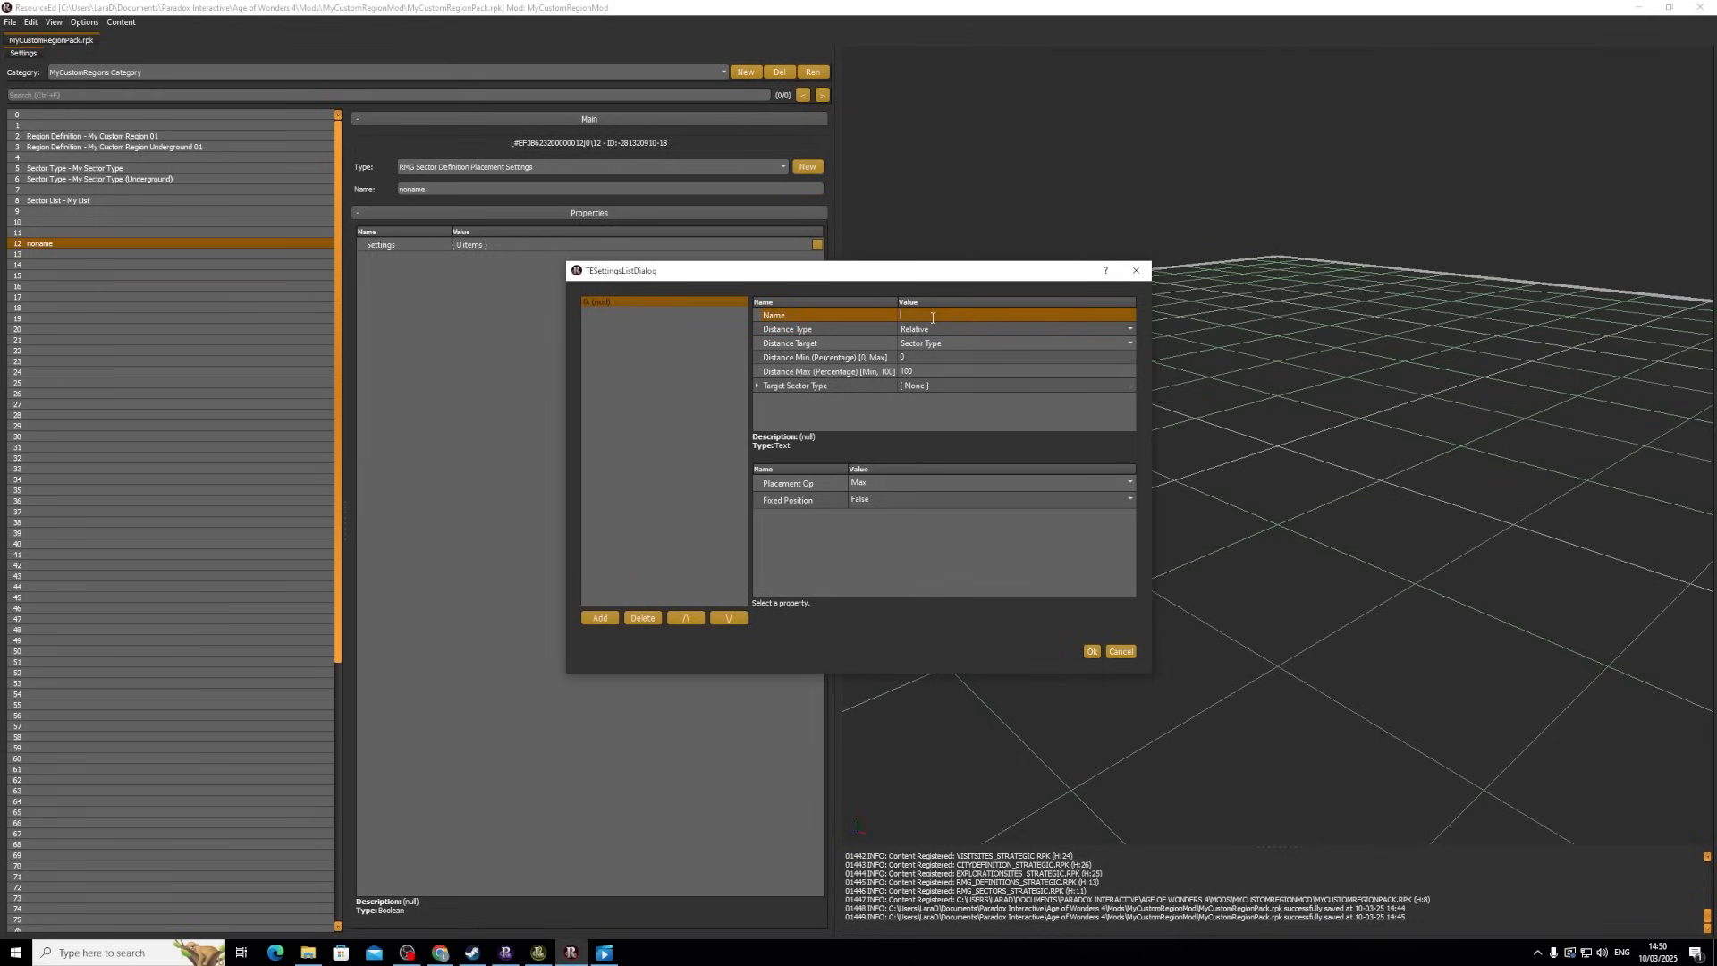
{"action": "type", "text": "Pole"}
{"action": "left_click", "coordinate": [941, 342]}
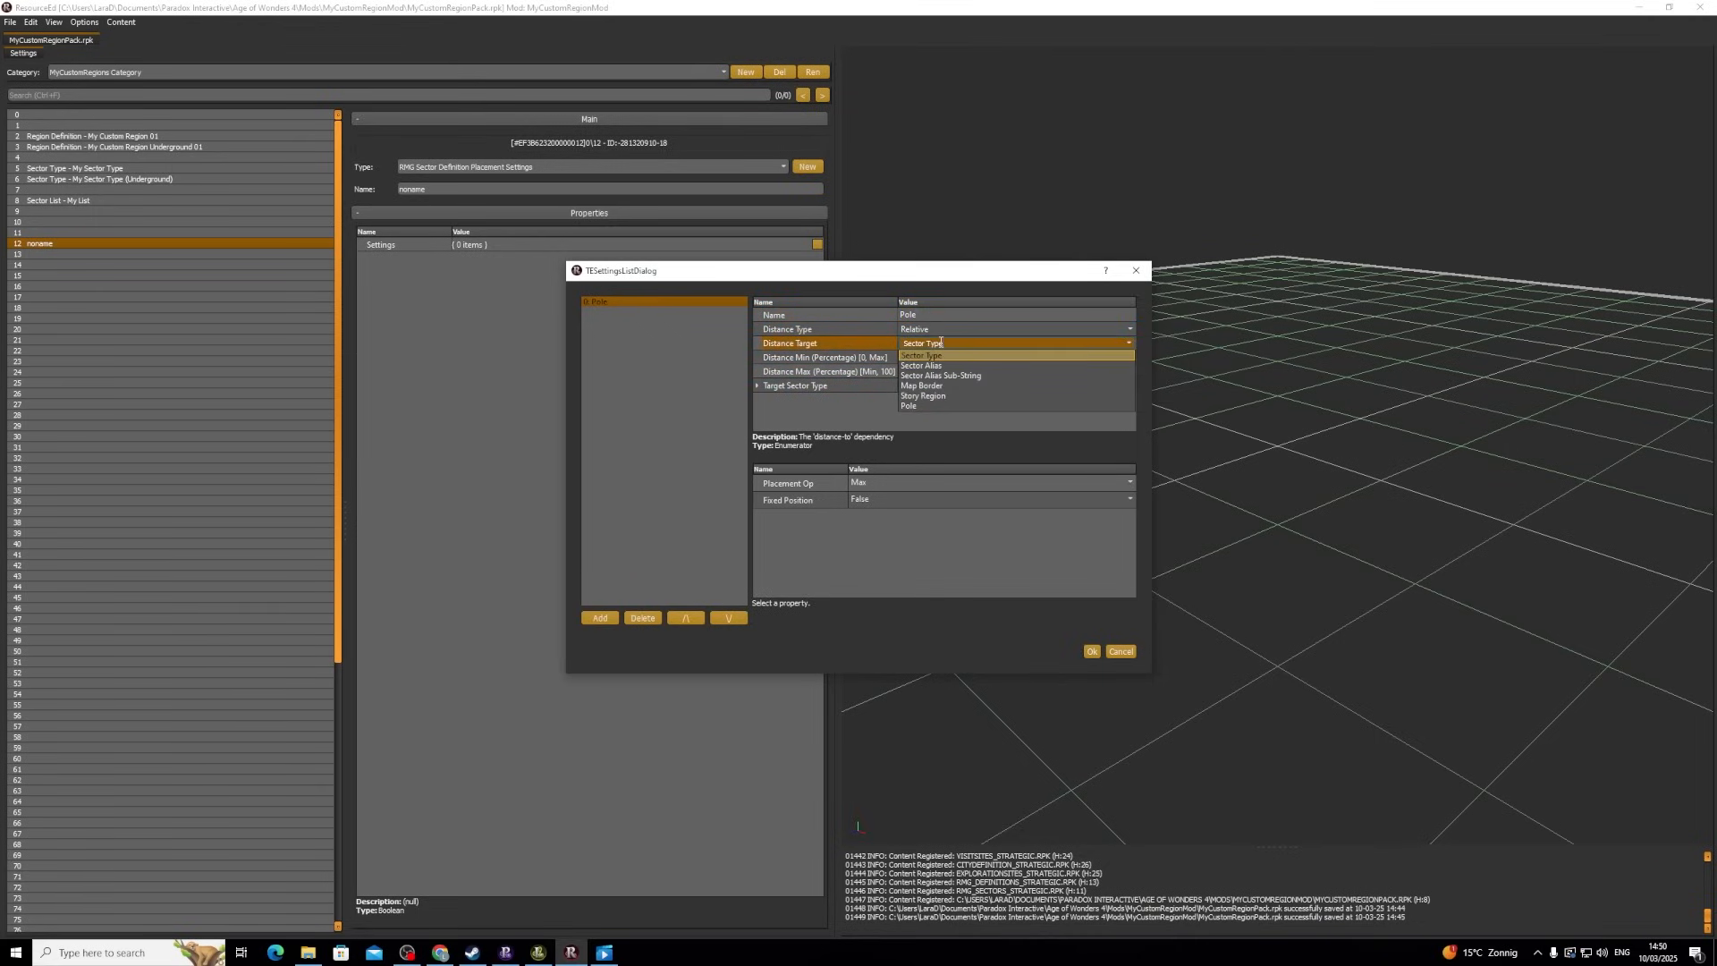
{"action": "left_click", "coordinate": [924, 405]}
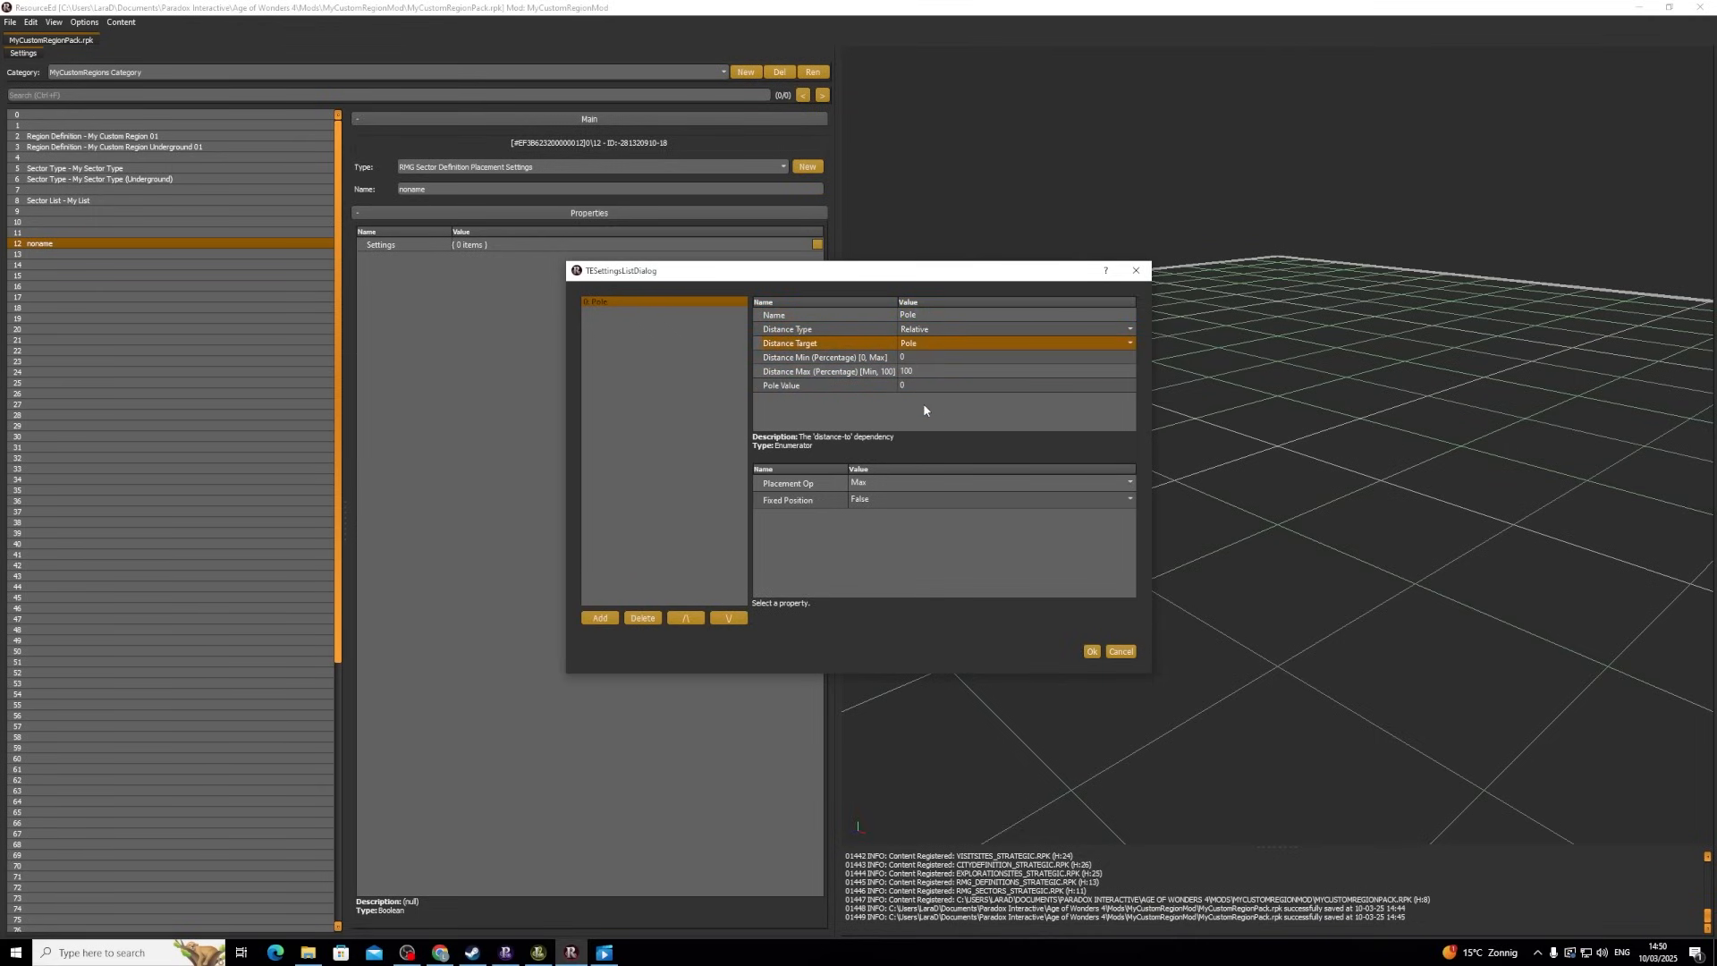
{"action": "left_click", "coordinate": [926, 373]}
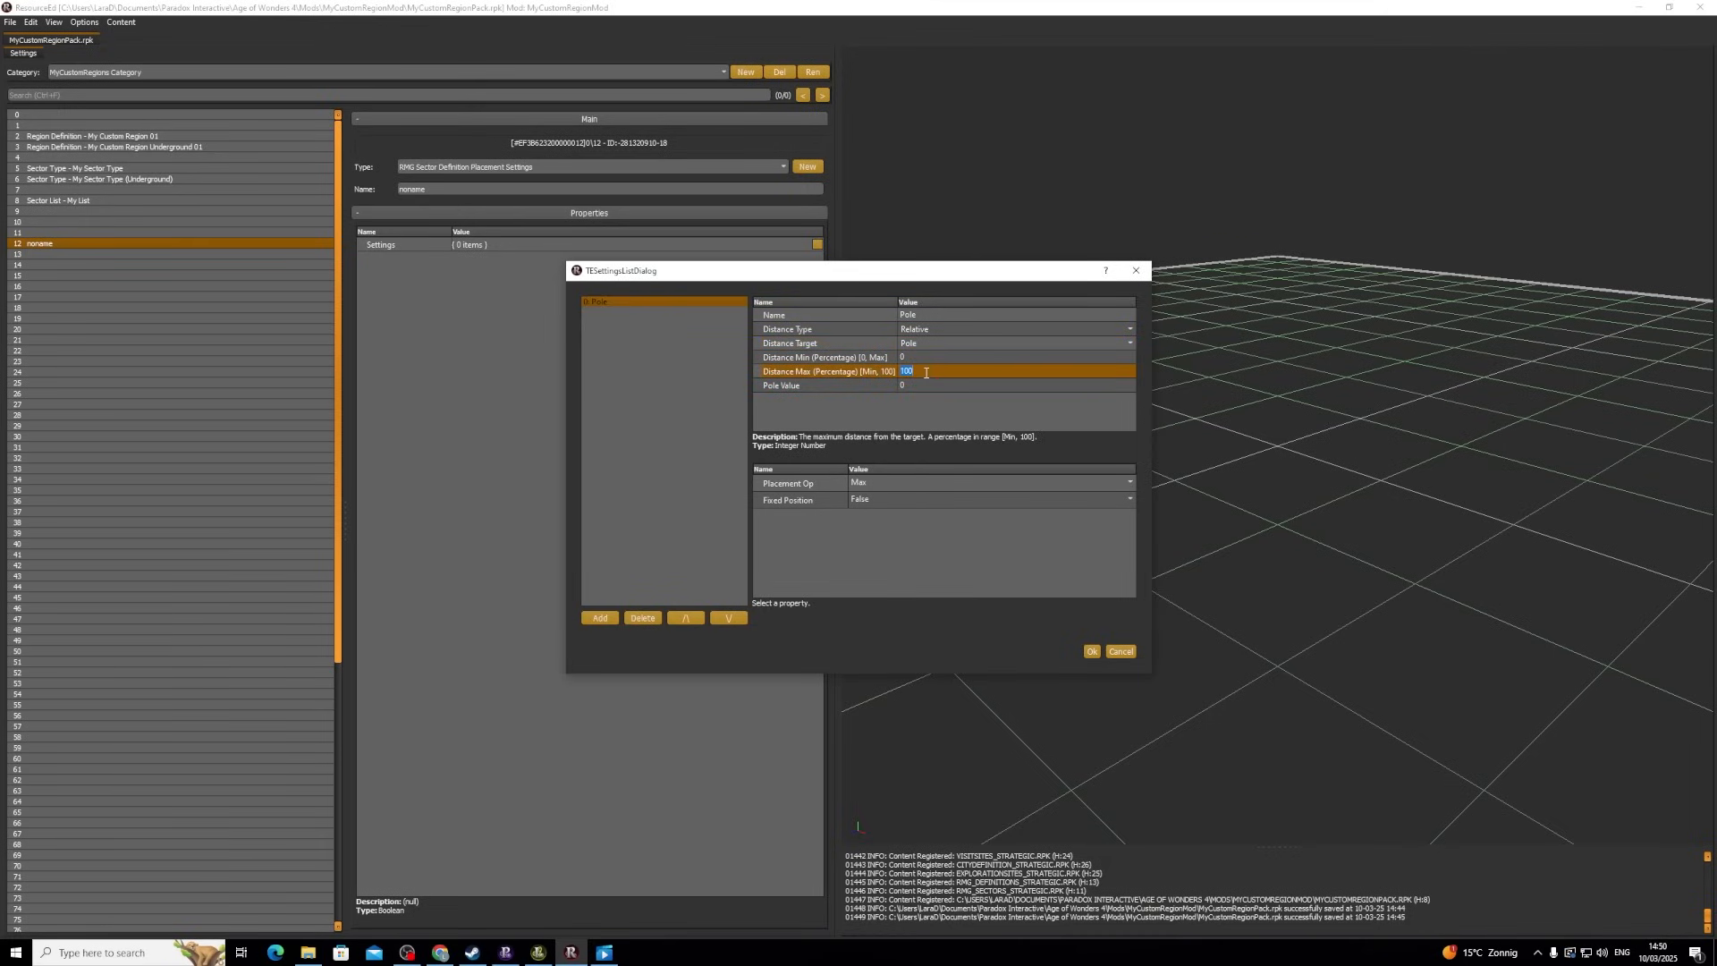
{"action": "type", "text": "5"}
{"action": "left_click", "coordinate": [920, 384]}
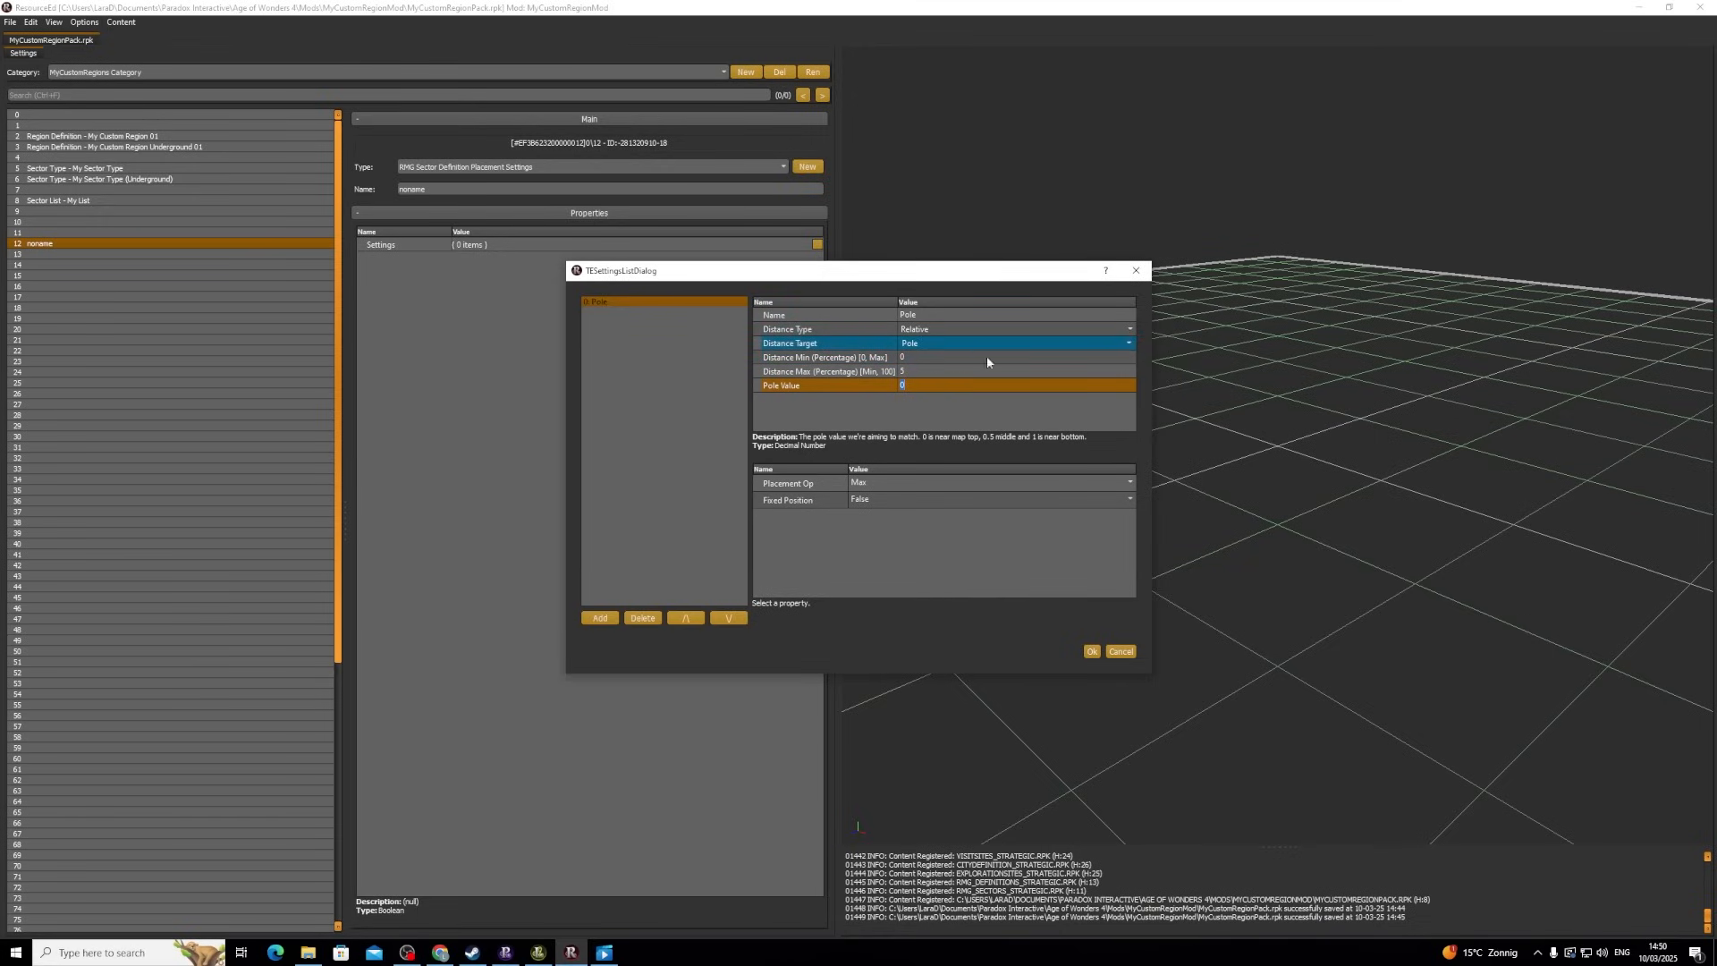
- Set the distance target to Sector Type, using the Sector Types: Fill category and the Fill - Ocean (Water) - Uninhabitable resource
{"action": "left_click", "coordinate": [917, 345]}
{"action": "left_click", "coordinate": [939, 357]}
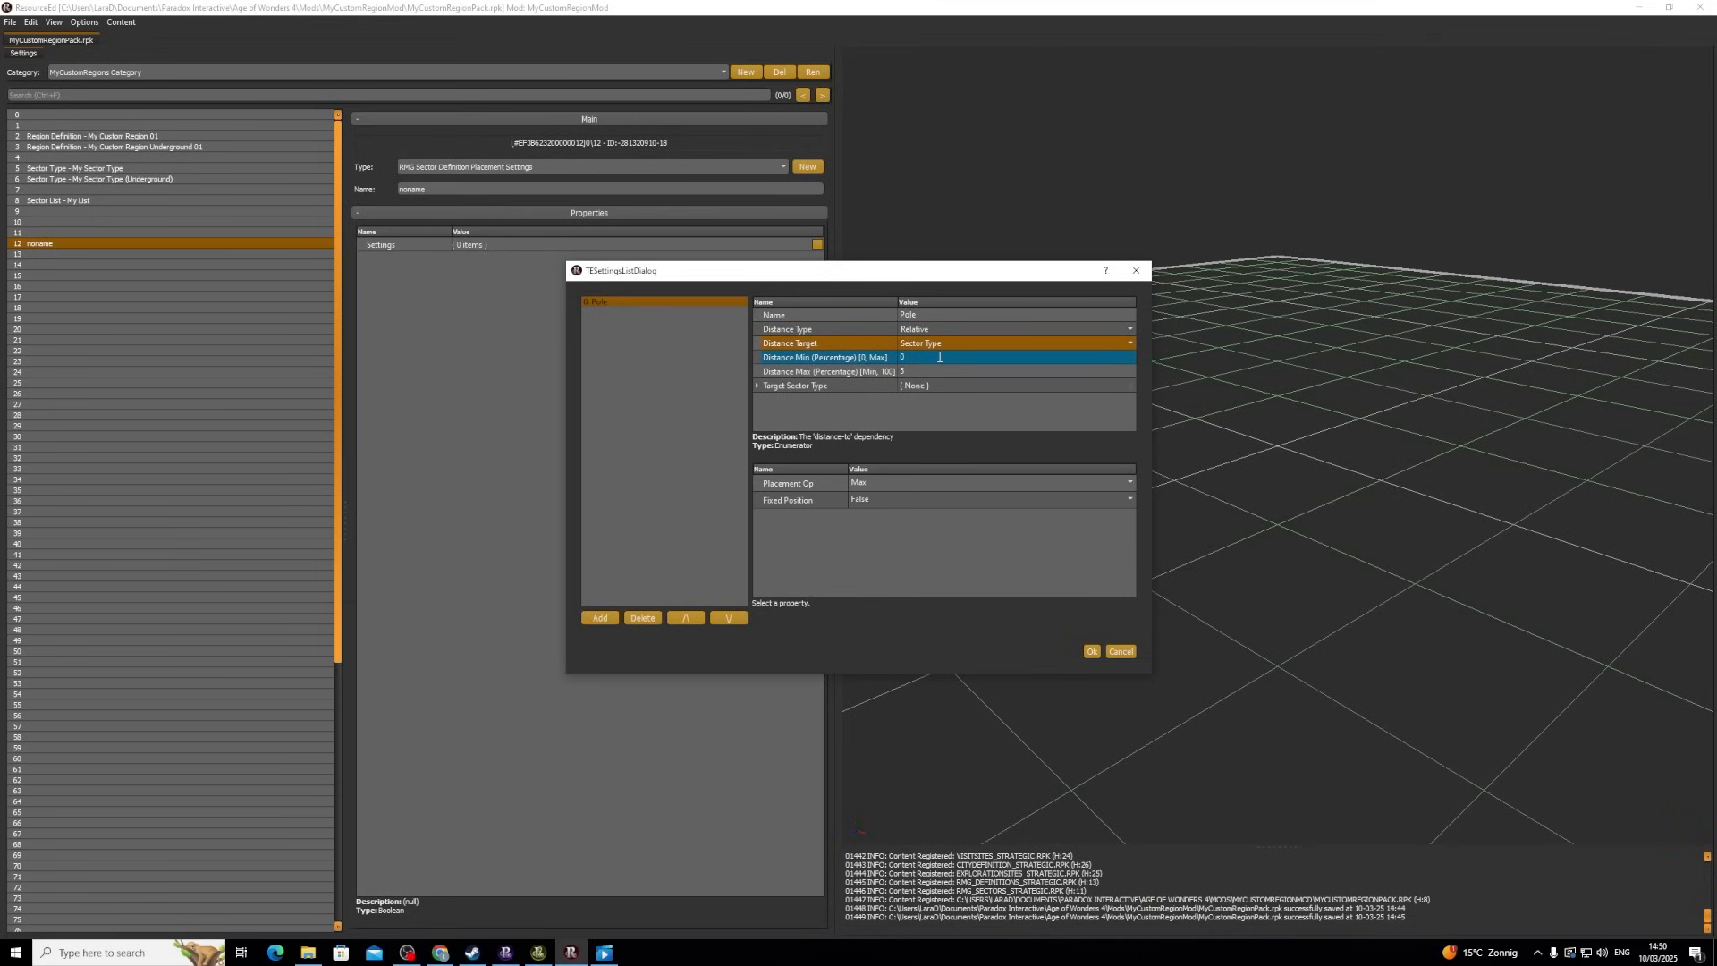
{"action": "left_click", "coordinate": [758, 385]}
{"action": "left_click", "coordinate": [929, 400]}
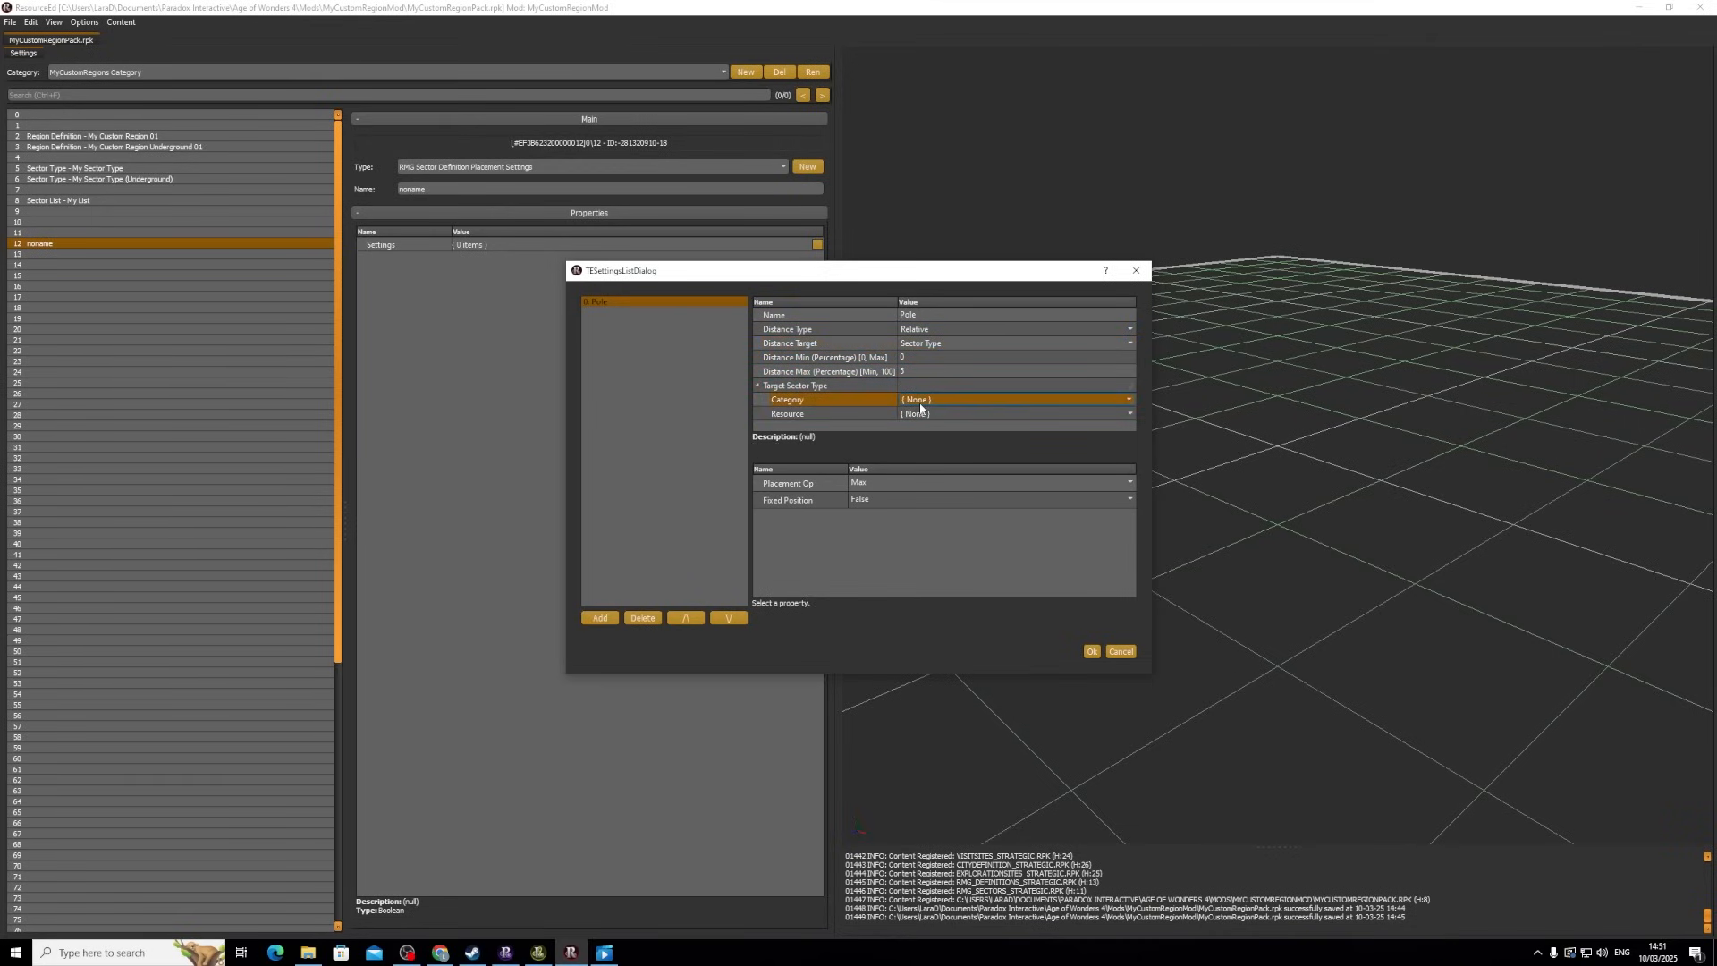
{"action": "left_click", "coordinate": [926, 400]}
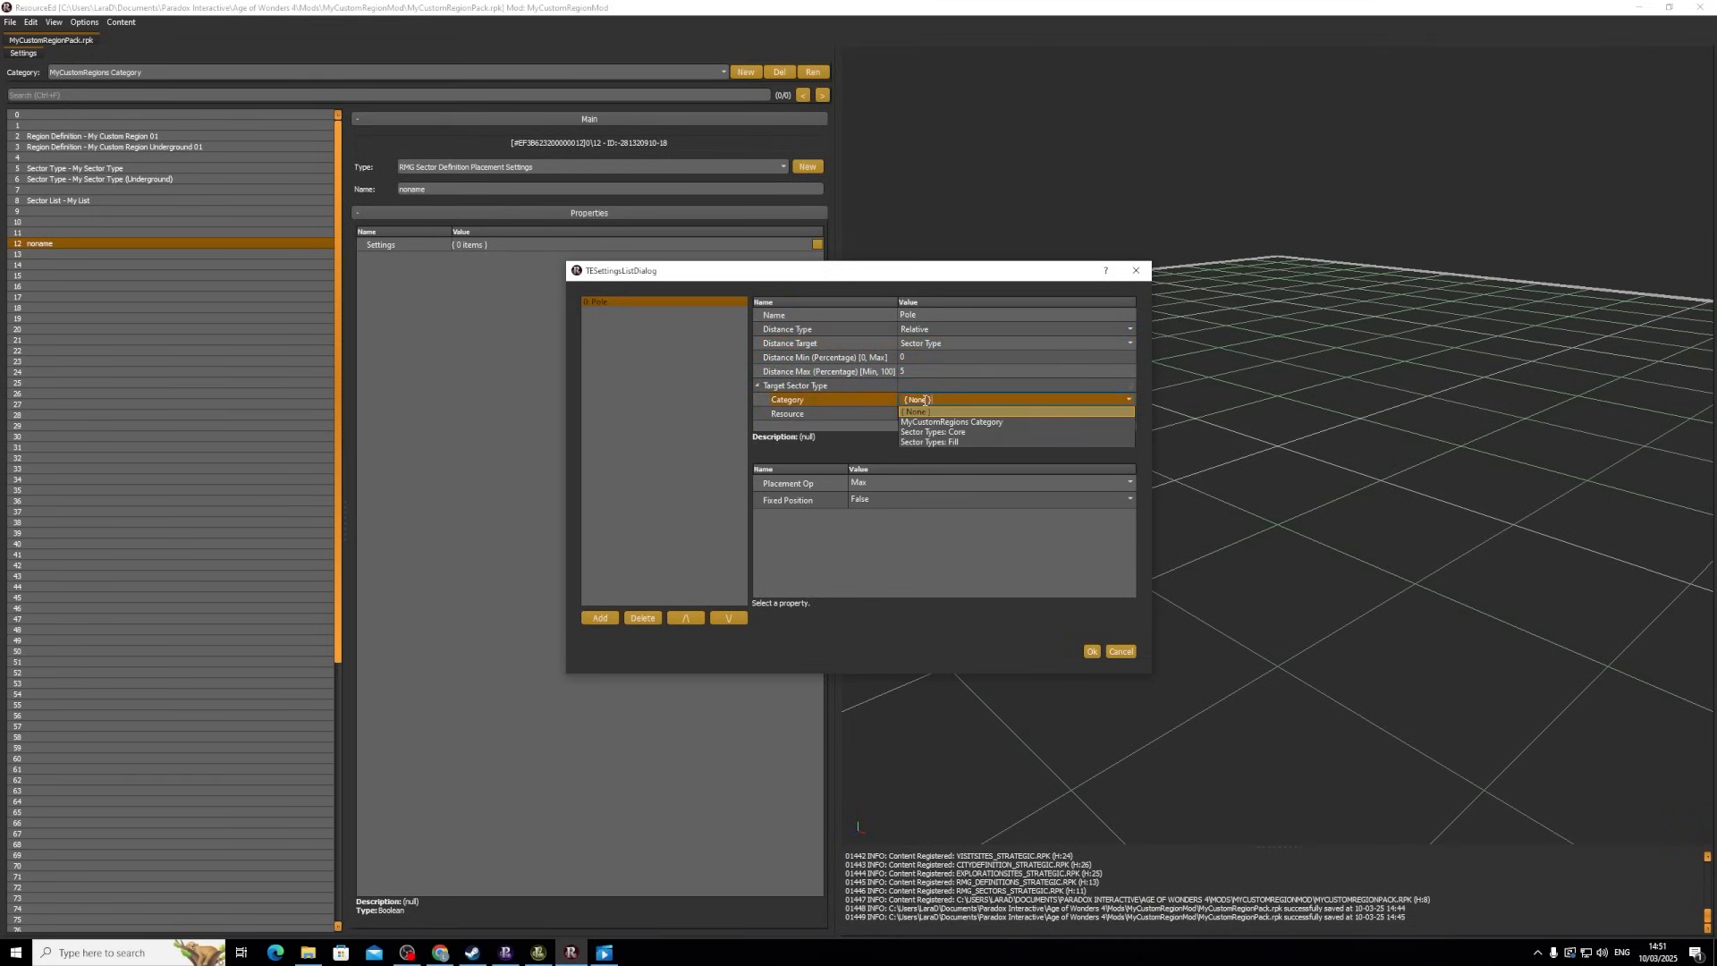
{"action": "left_click", "coordinate": [944, 442]}
{"action": "left_click", "coordinate": [951, 414]}
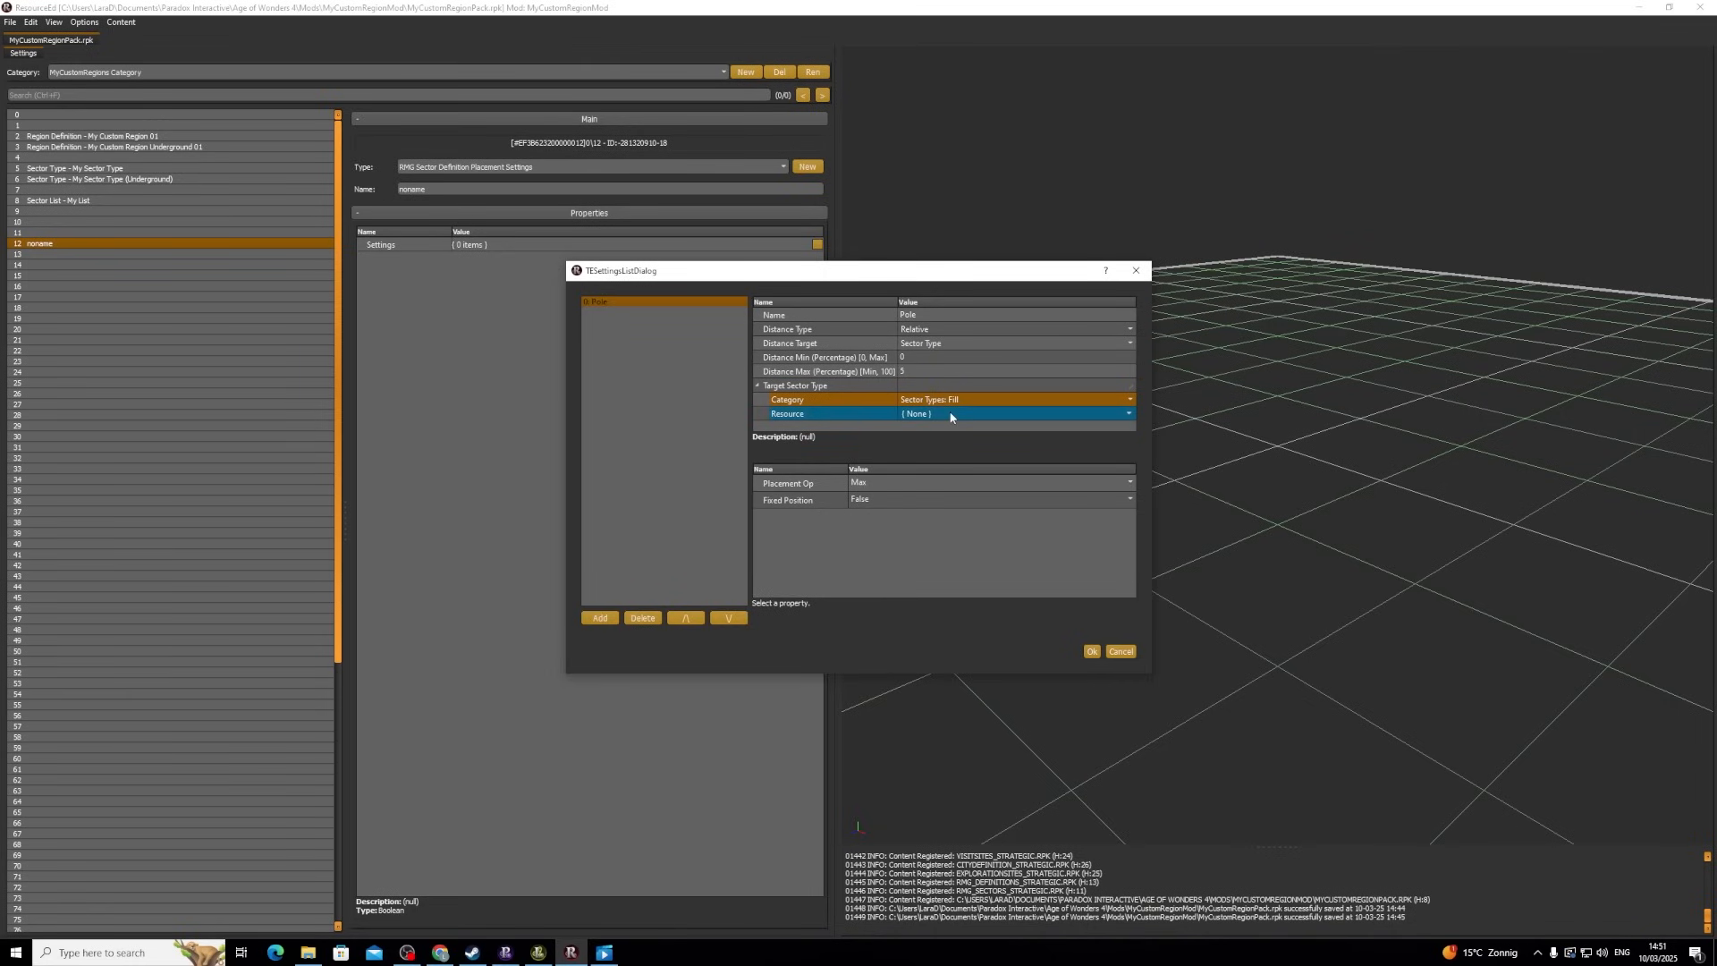
{"action": "left_click", "coordinate": [950, 413]}
{"action": "type", "text": "ocean"}
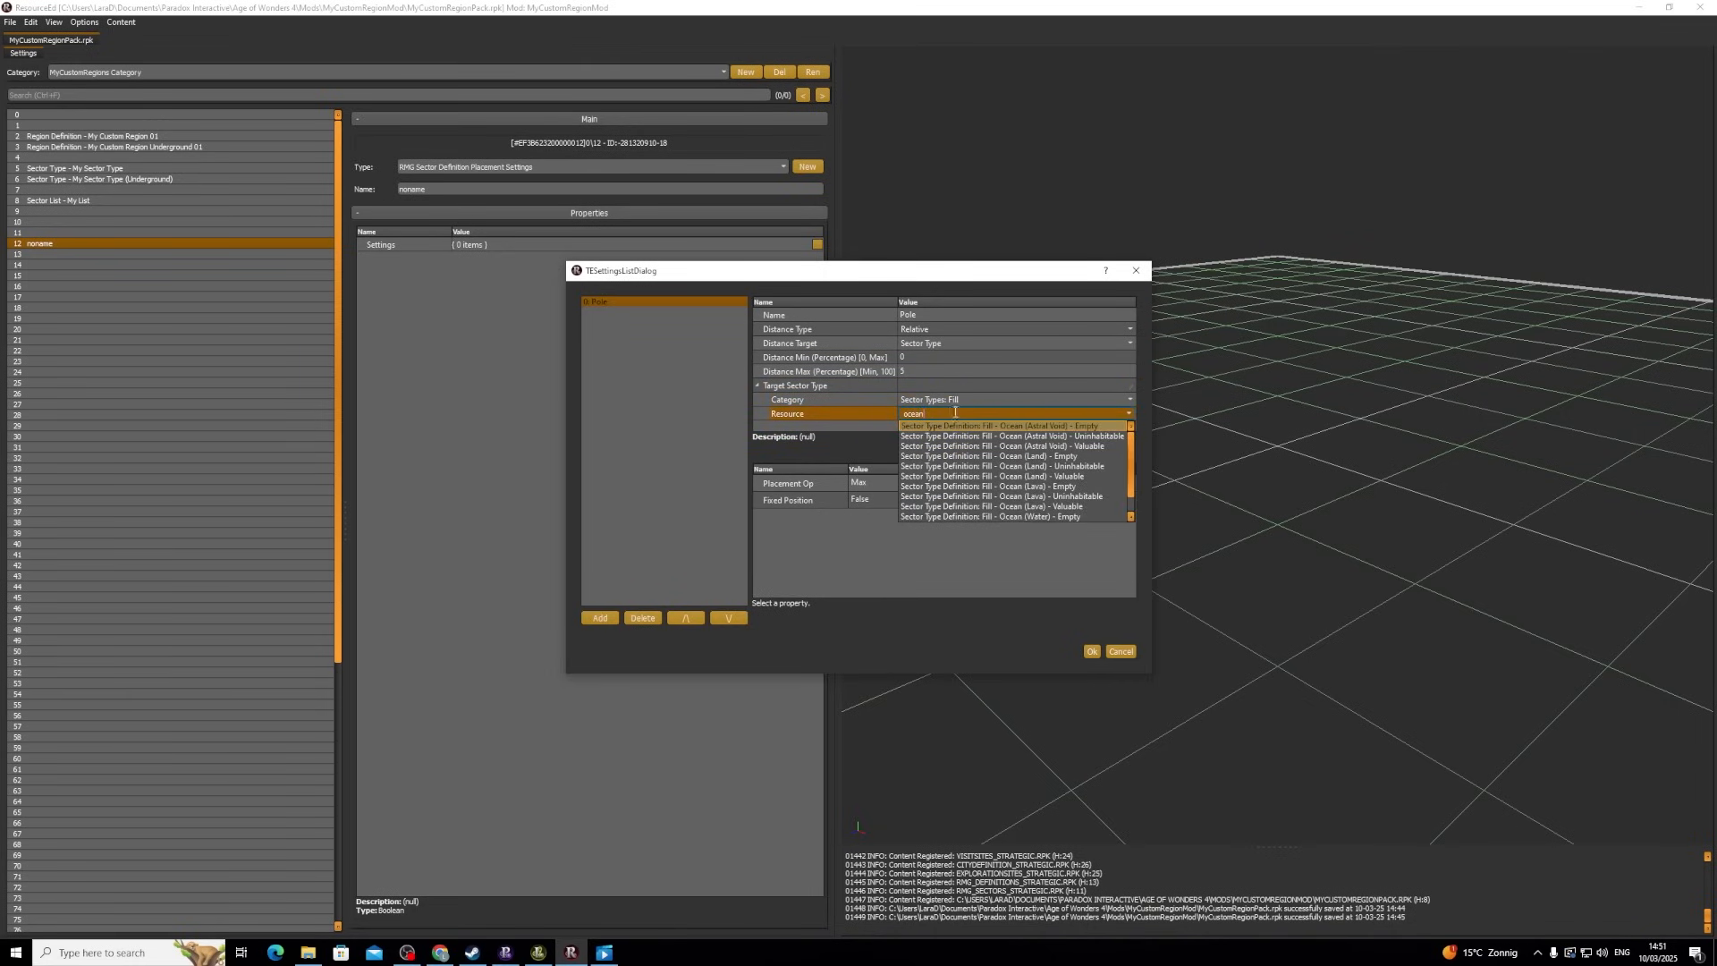
{"action": "type", "text": " wat"}
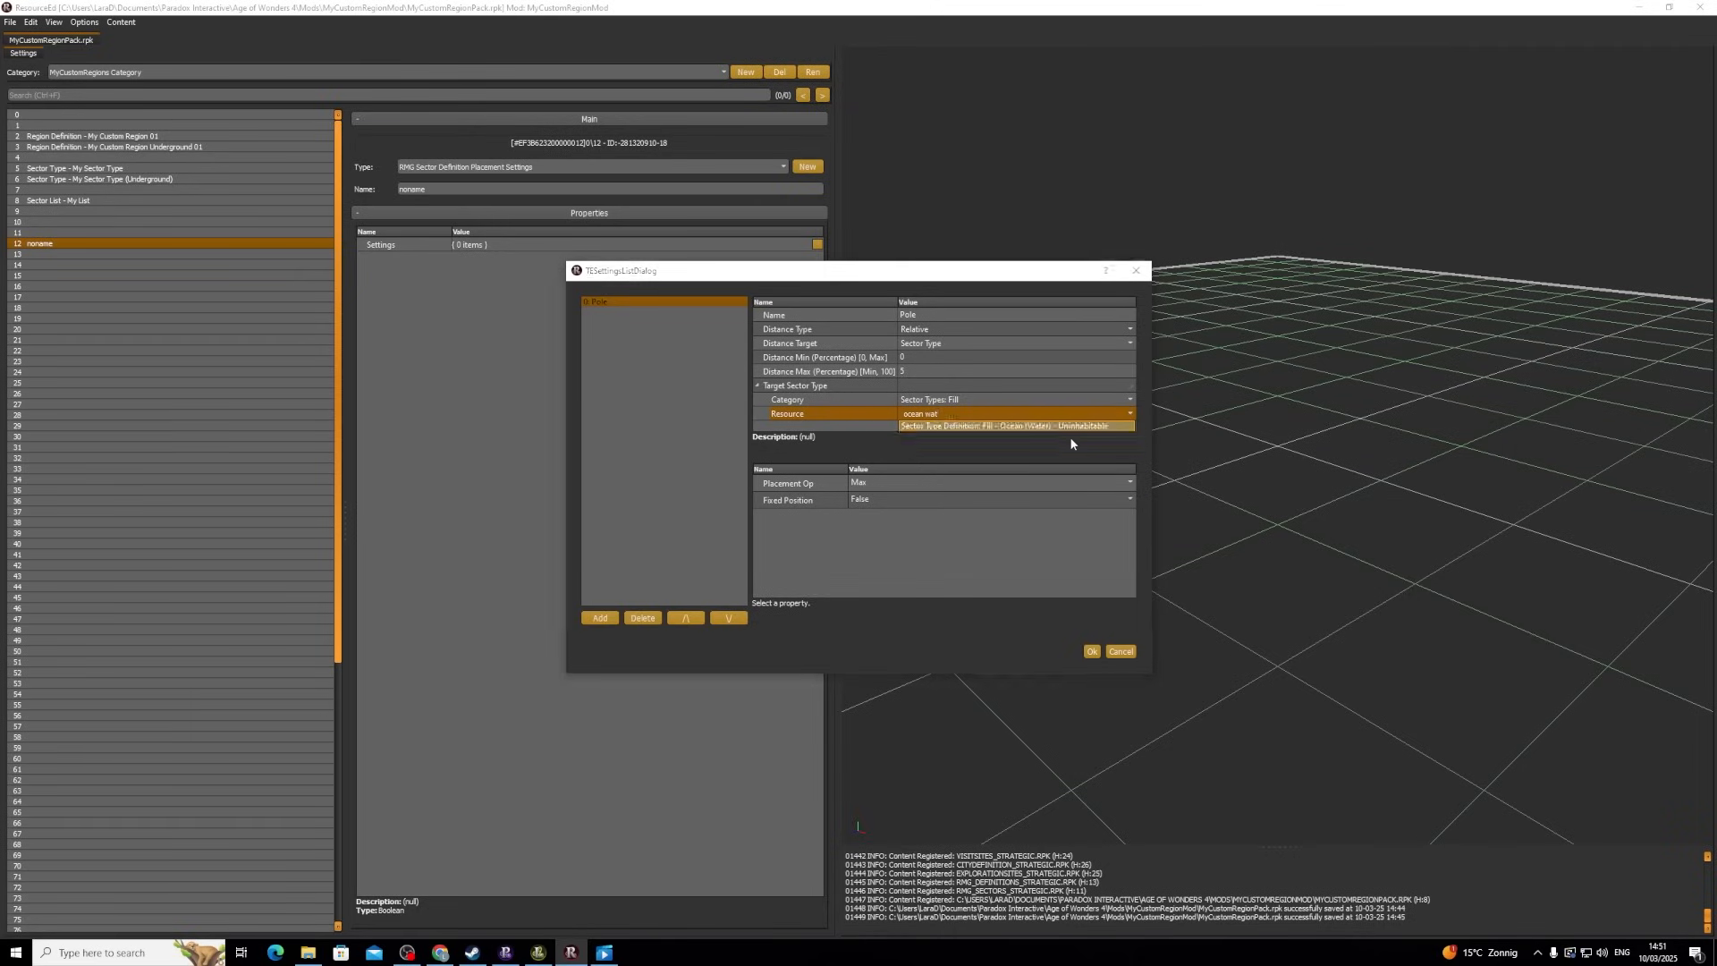
{"action": "left_click", "coordinate": [1056, 427]}
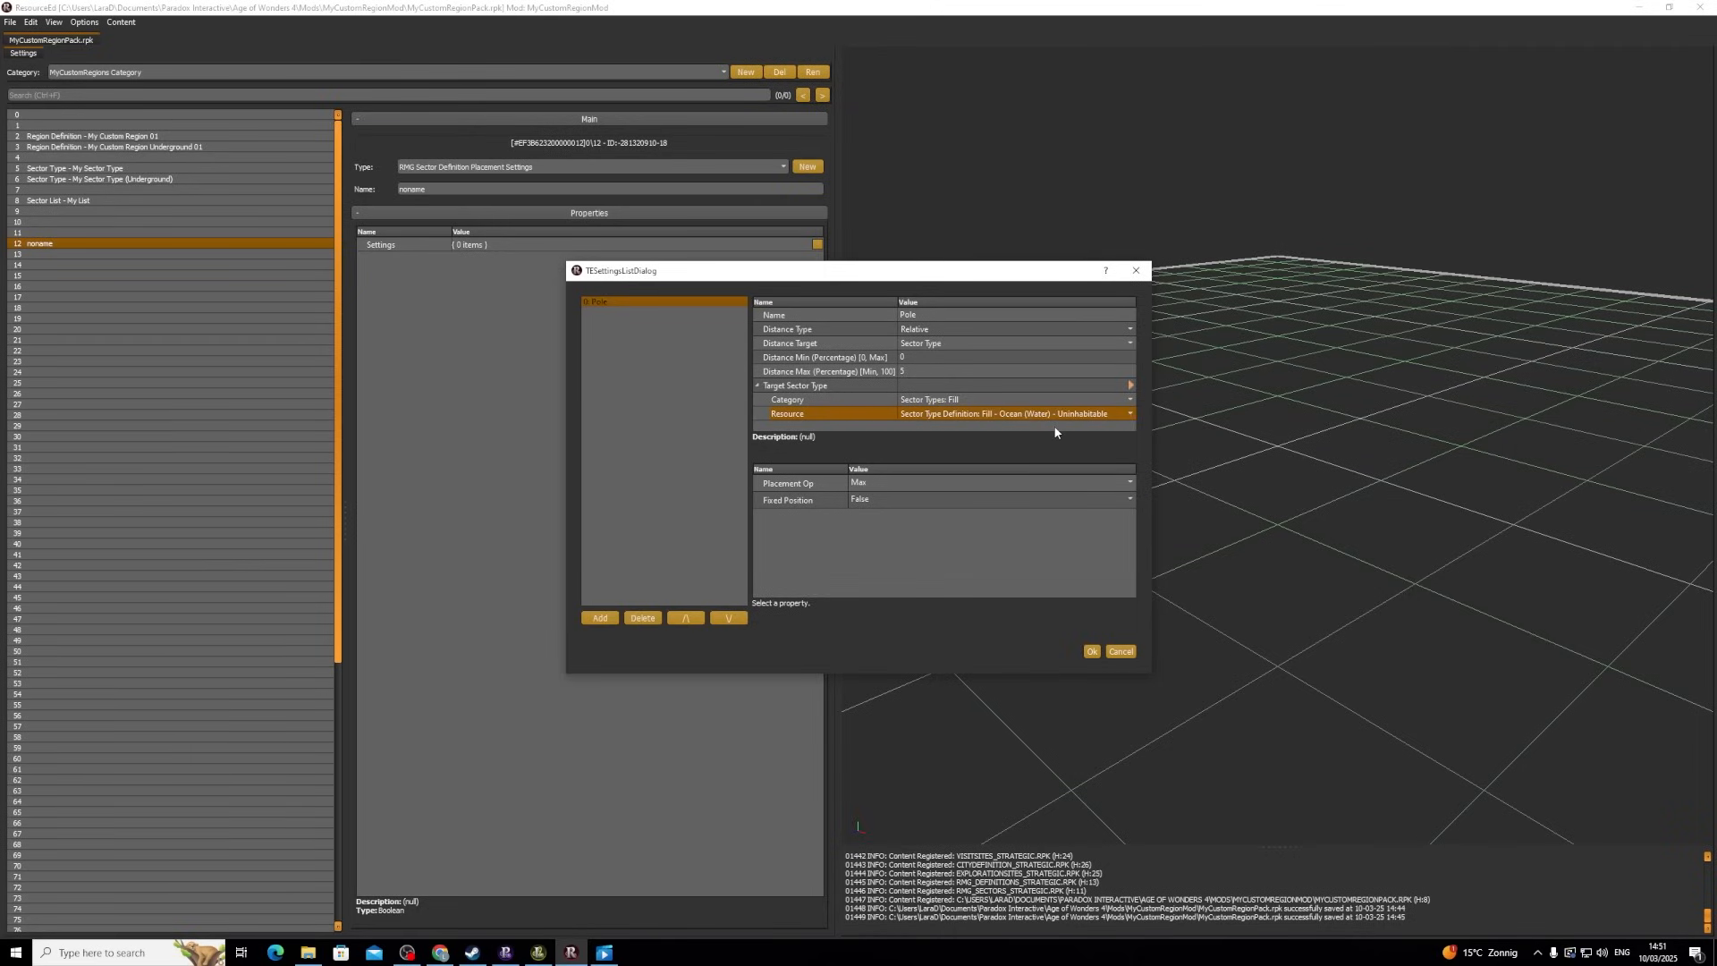
- Rename the placement setting as Close to ocean and accept the settings list
{"action": "left_click", "coordinate": [956, 313]}
{"action": "type", "text": "Close to ocean"}
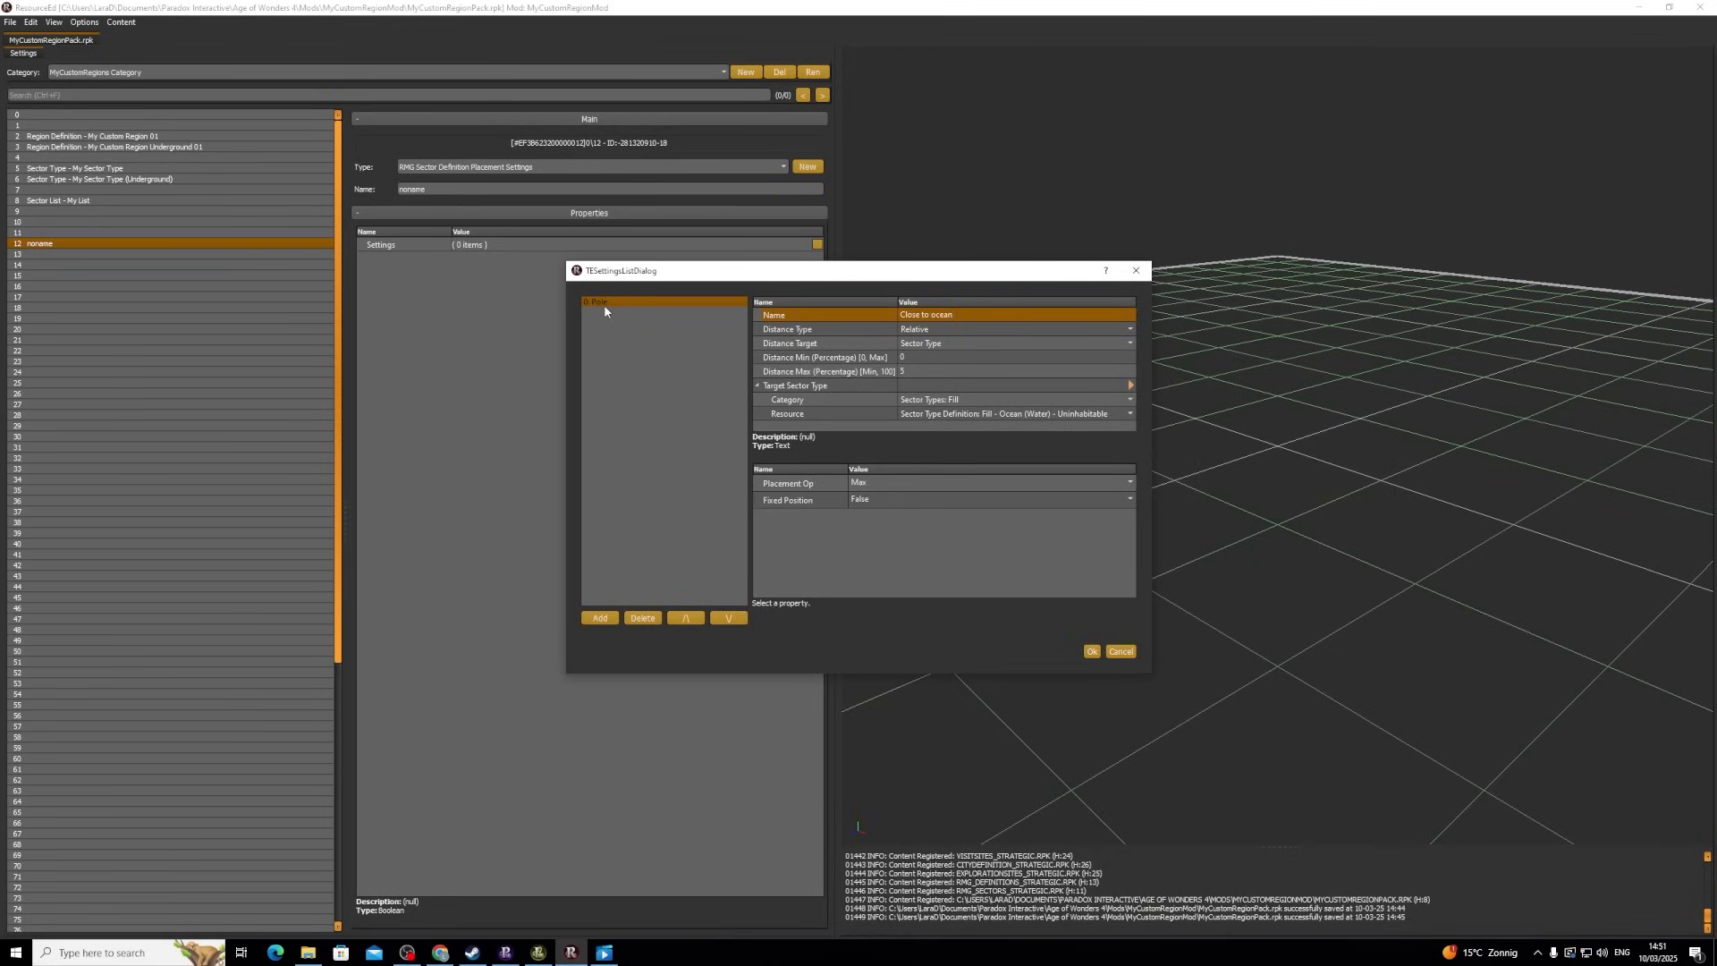
{"action": "left_click", "coordinate": [1119, 652]}
{"action": "left_click", "coordinate": [871, 483]}
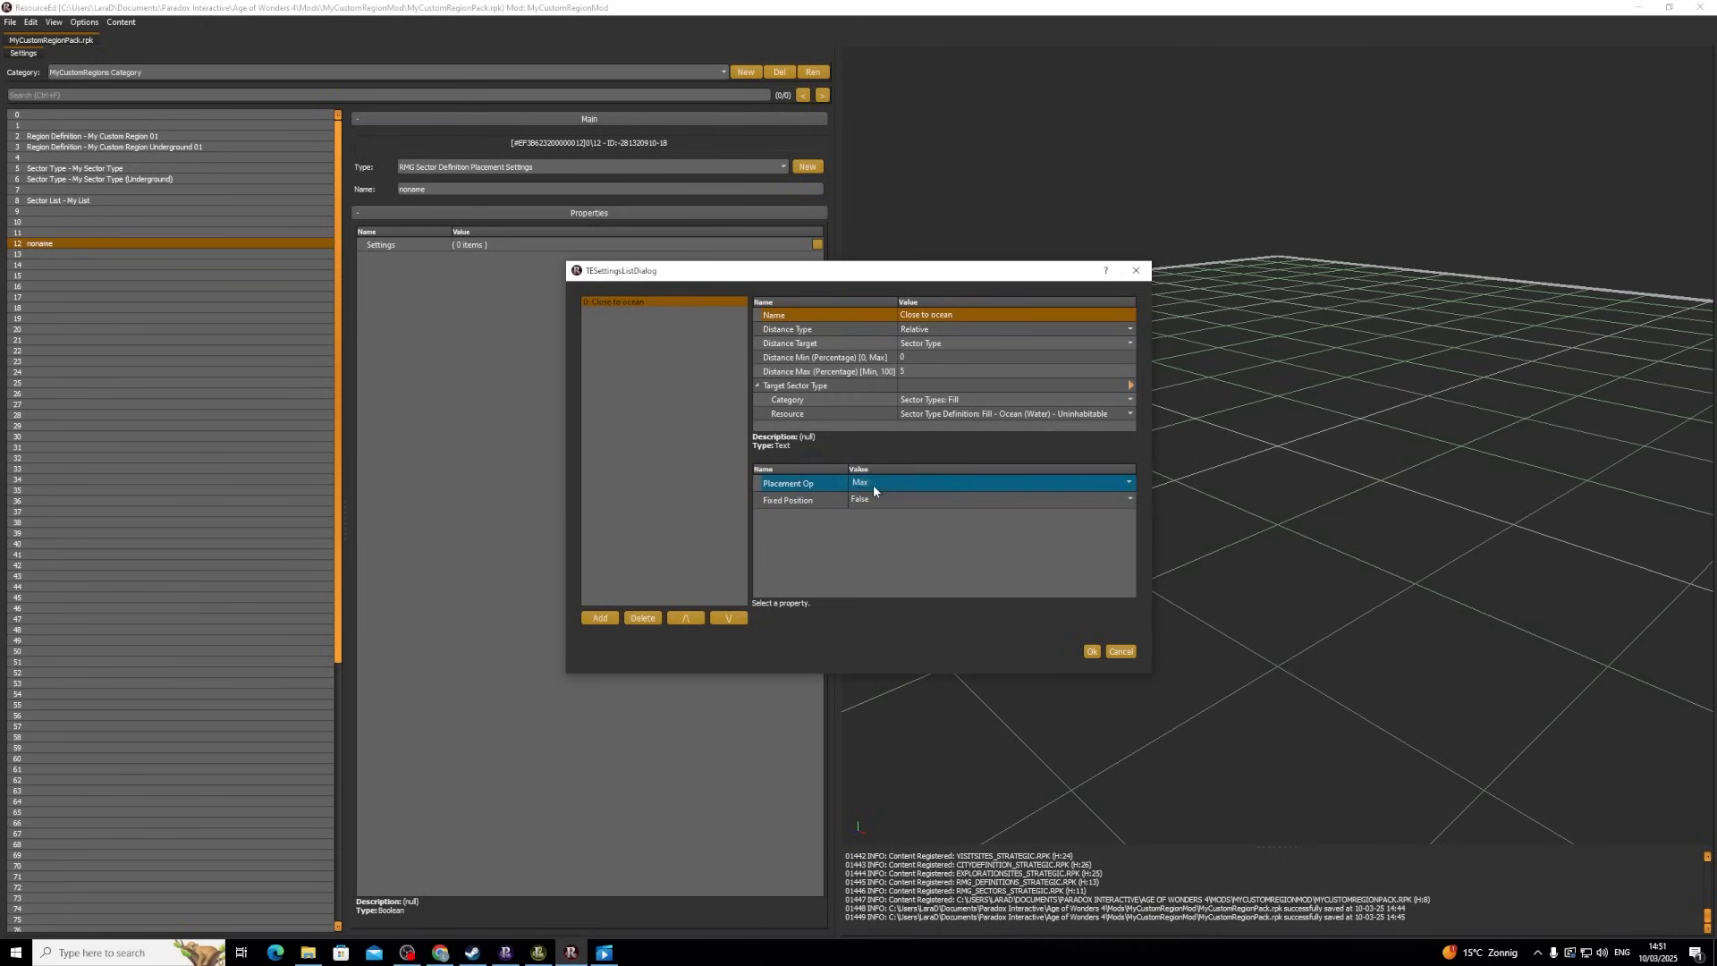
{"action": "left_click", "coordinate": [1092, 651]}
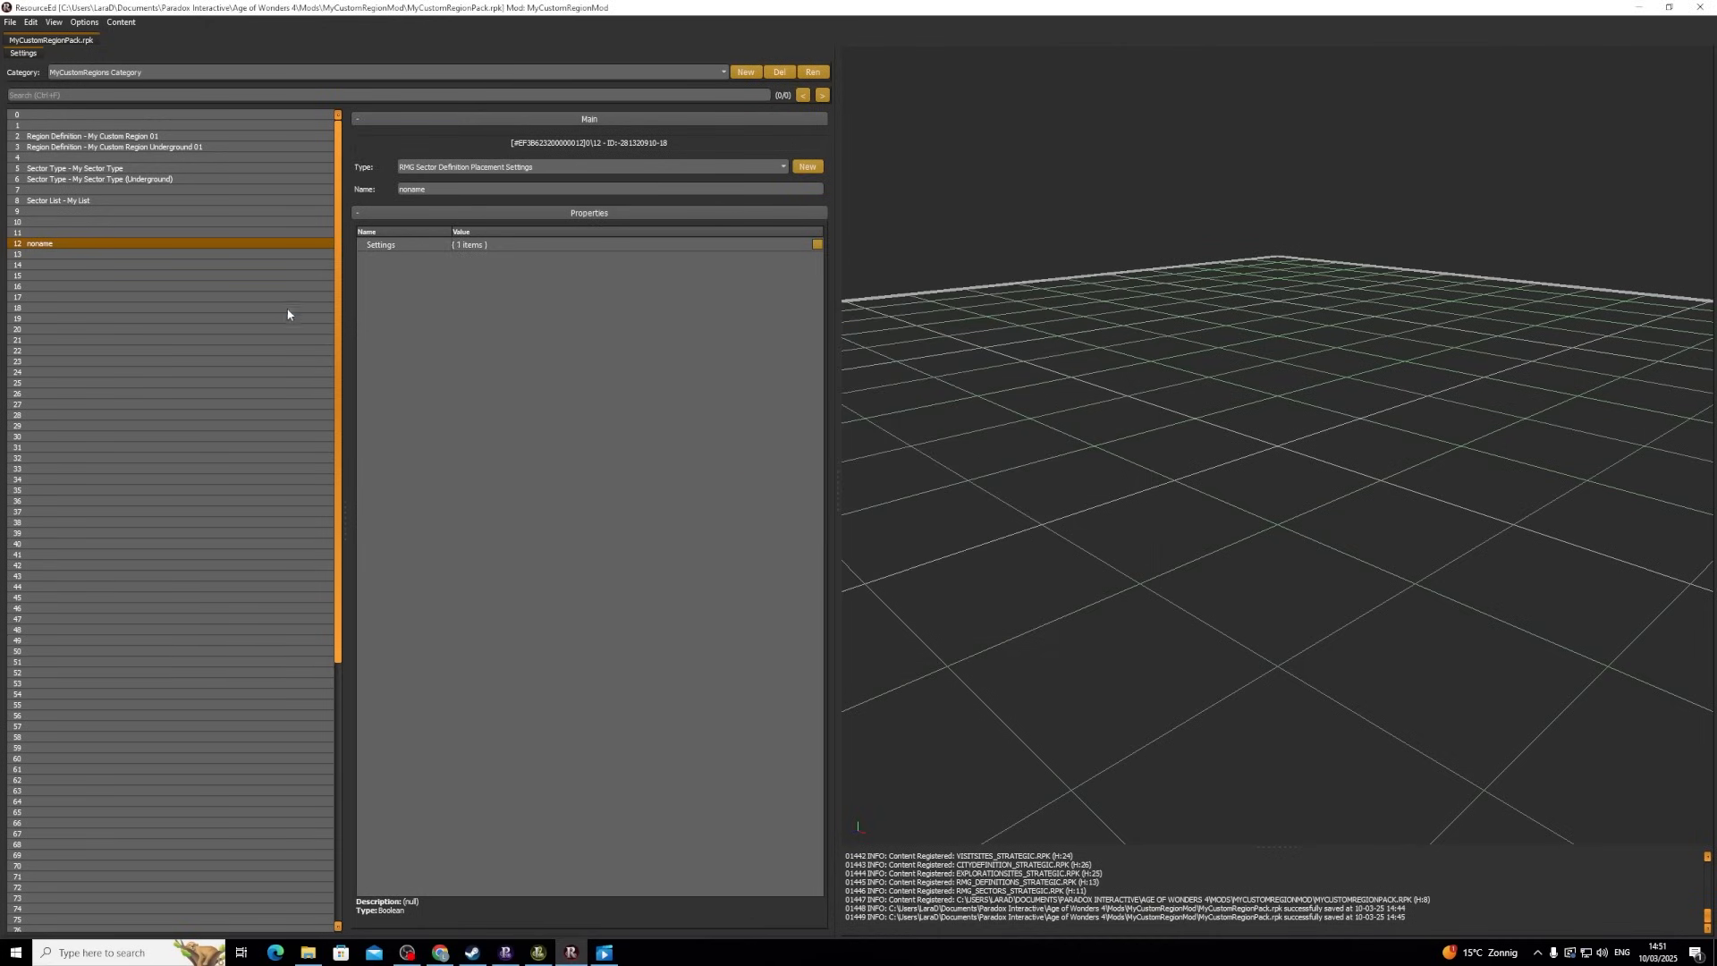
- Delete the placement settings resource from slot 12 and review the Region Placement Settings of My Custom Region 01
{"action": "left_click", "coordinate": [181, 244]}
{"action": "left_click", "coordinate": [125, 137]}
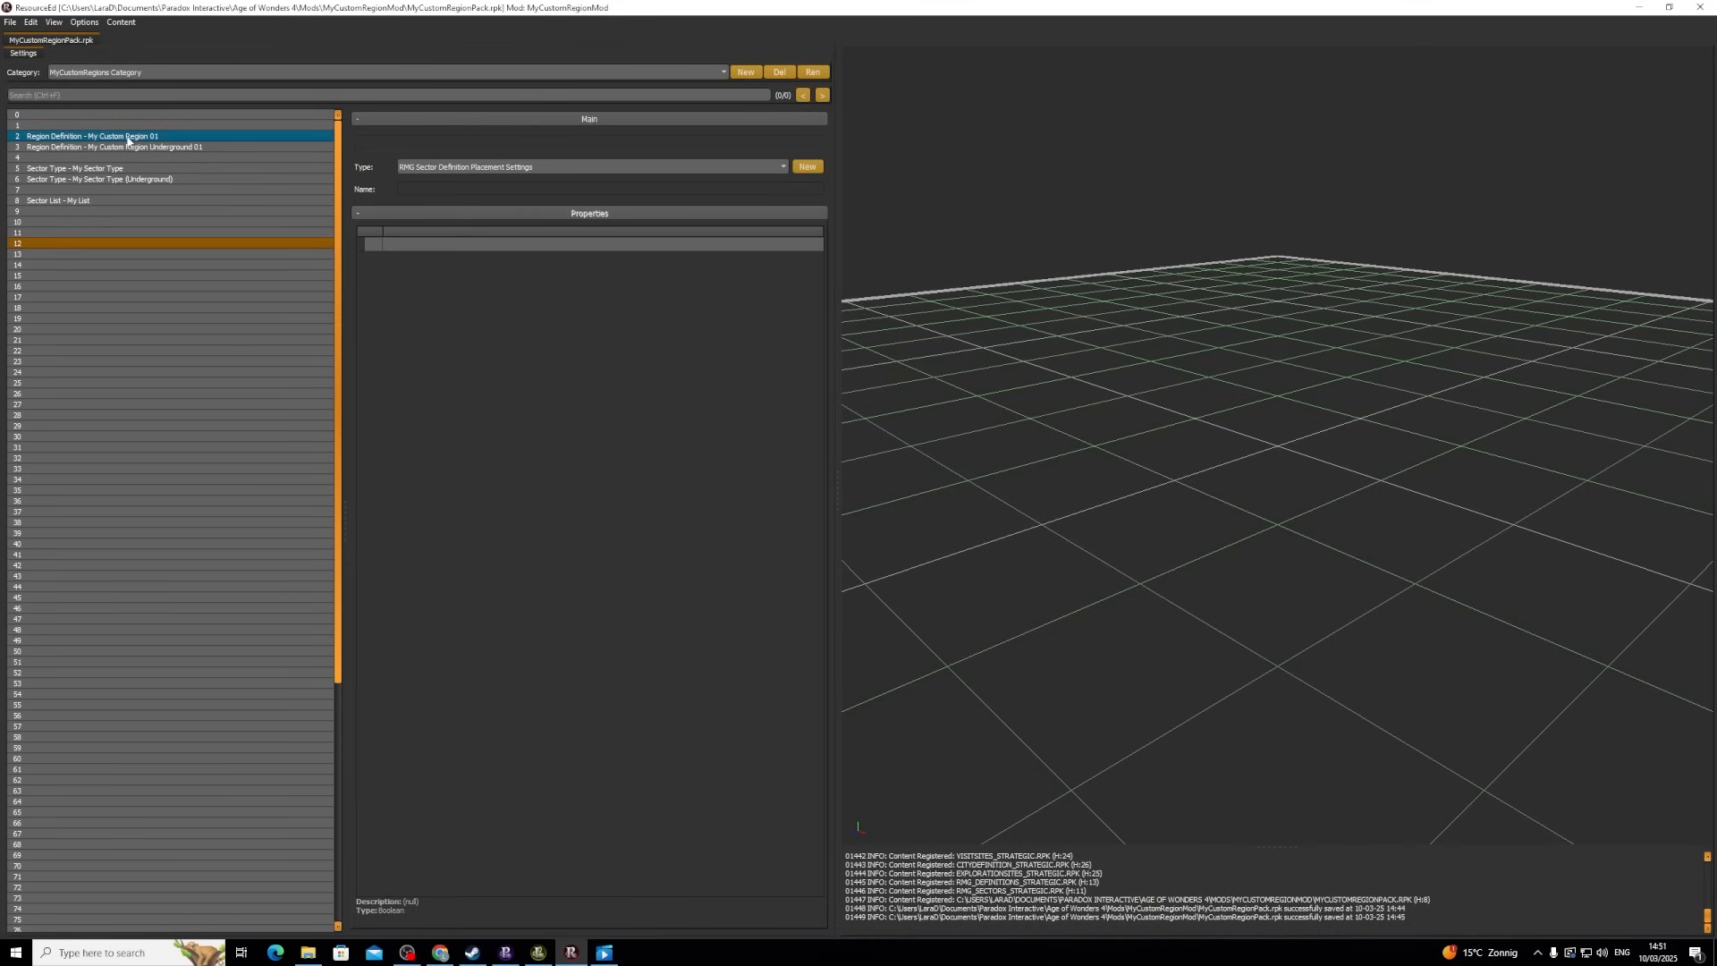
{"action": "left_click", "coordinate": [635, 583]}
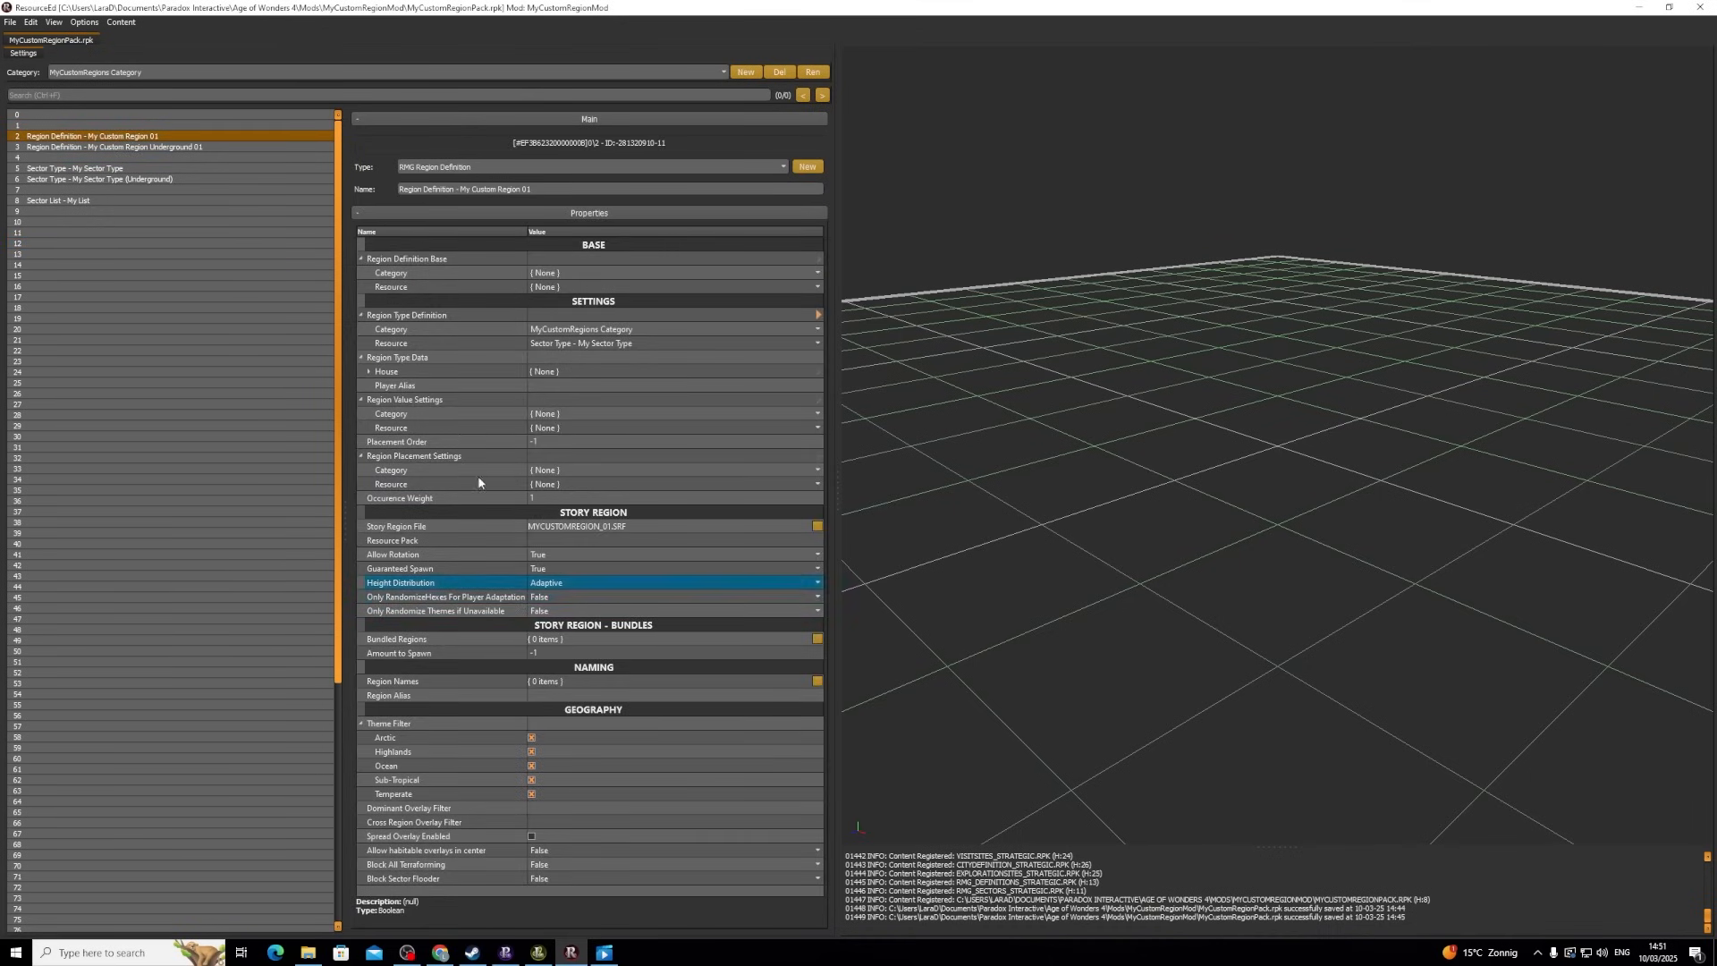
{"action": "left_click", "coordinate": [400, 456]}
{"action": "left_click", "coordinate": [560, 467]}
- Save the resource pack
{"action": "left_click", "coordinate": [10, 22]}
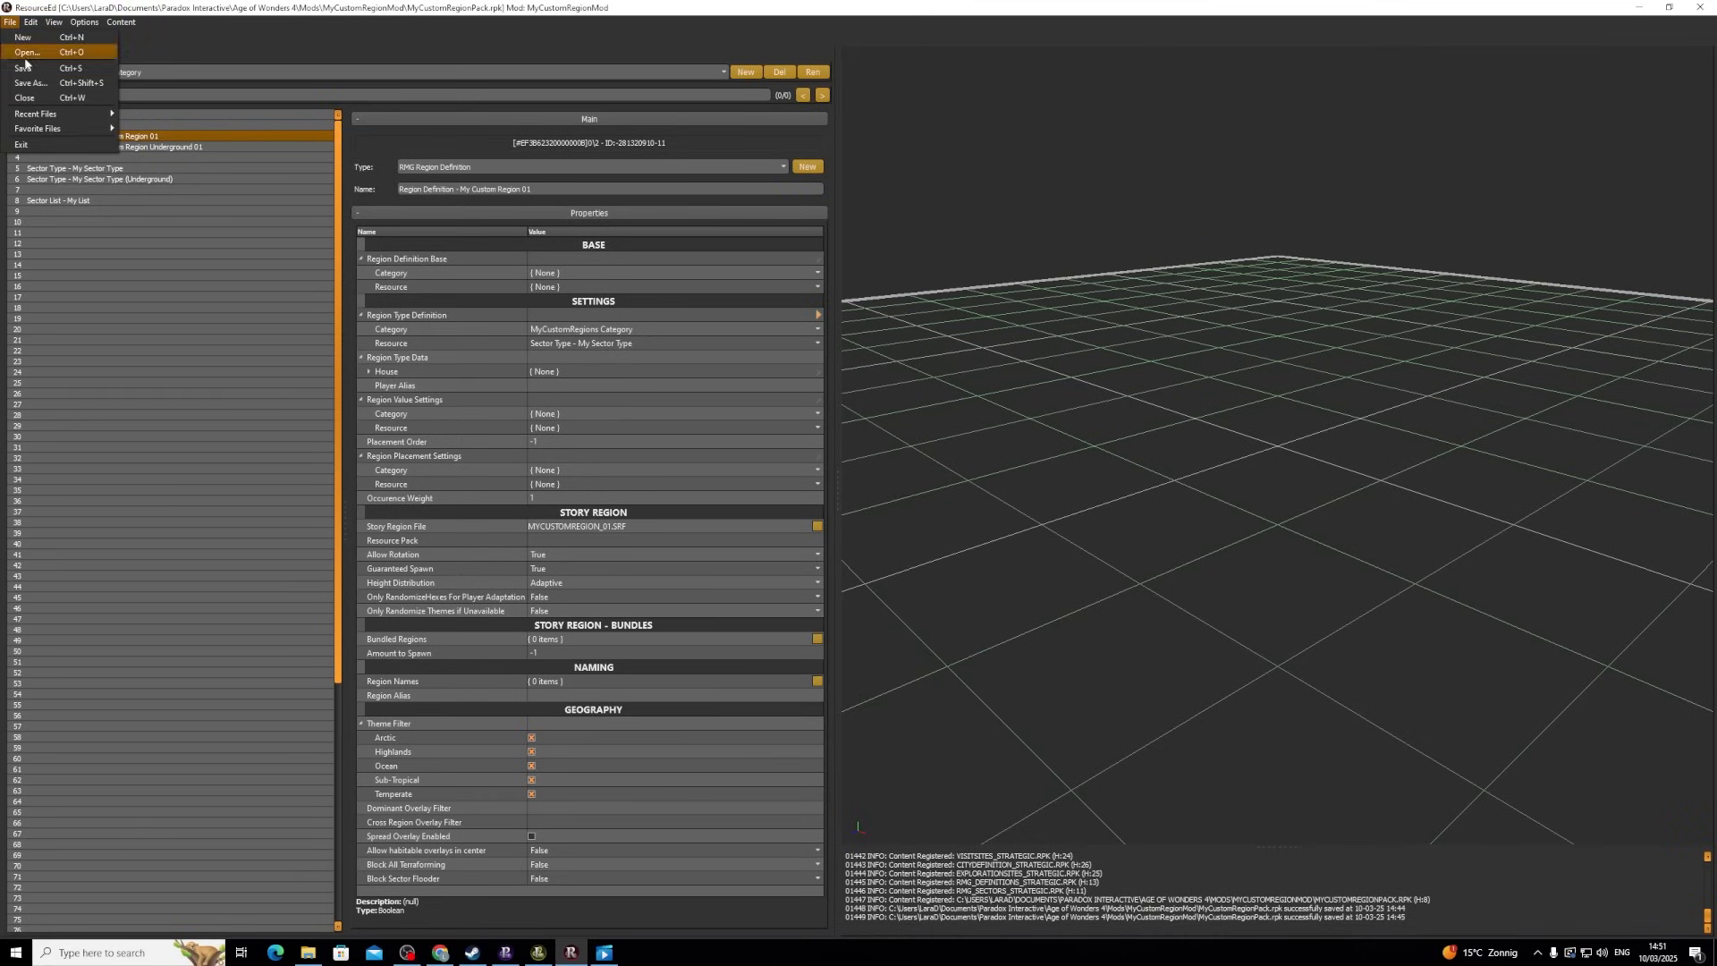
{"action": "left_click", "coordinate": [25, 68]}
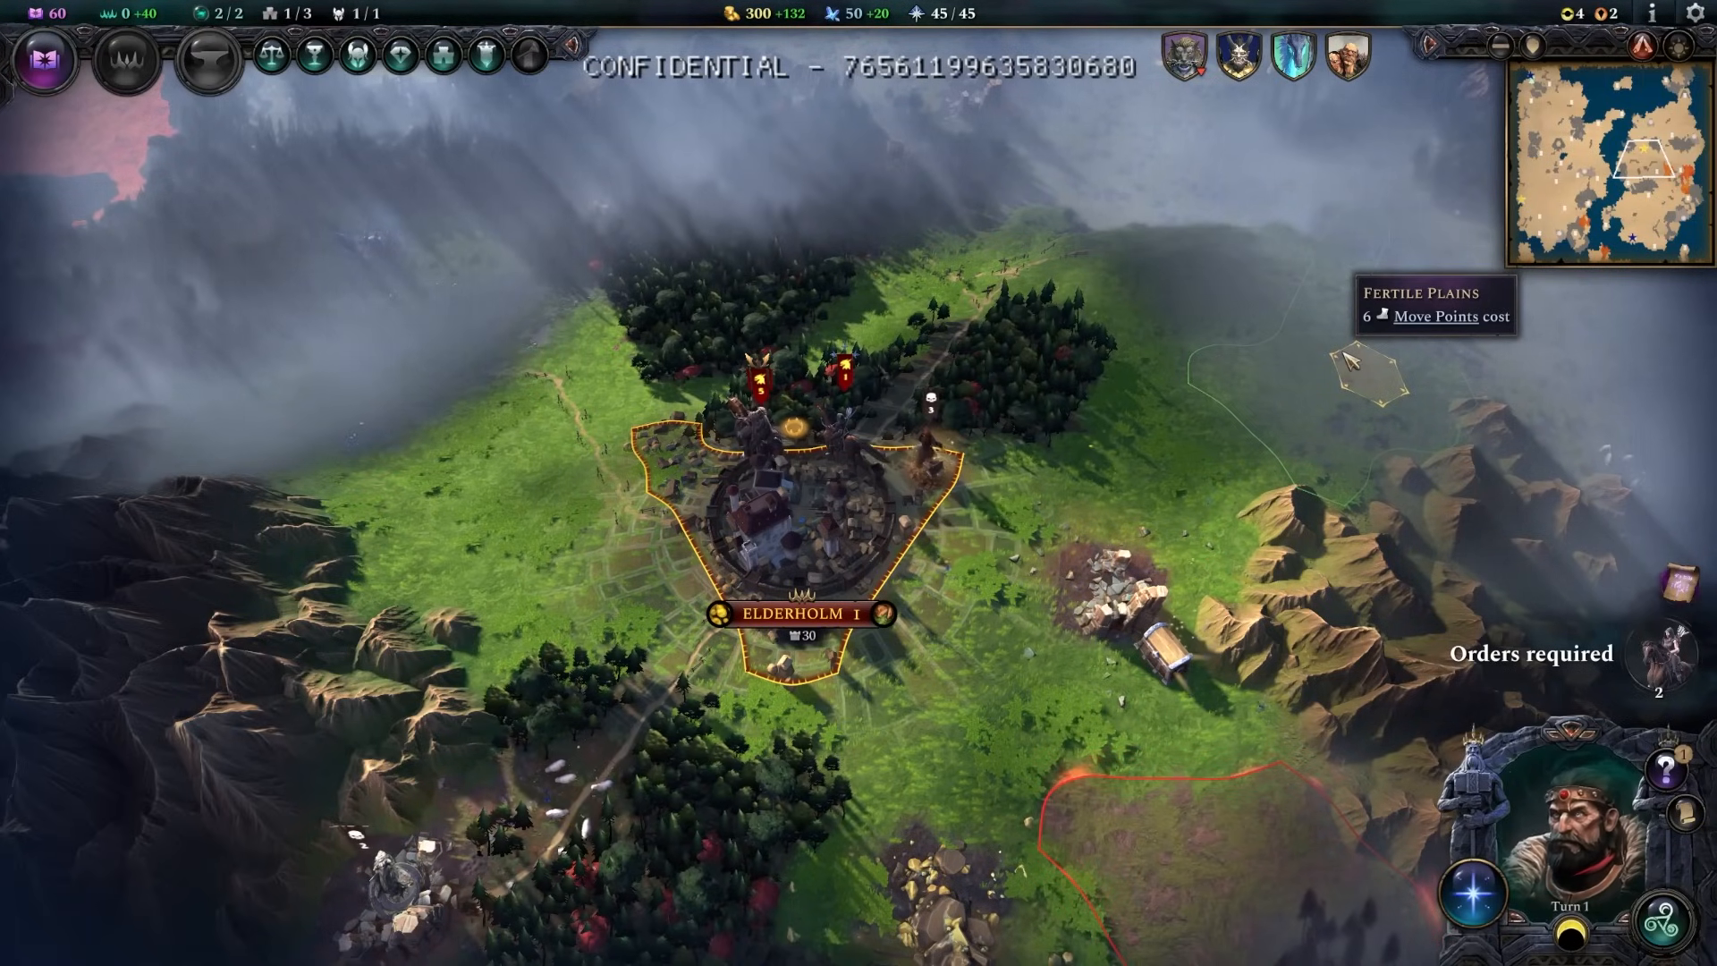
- Run the BARENTZ cheat in Age of Wonders 4 to reveal the entire map
{"action": "key", "text": "ctrl+shift+c"}
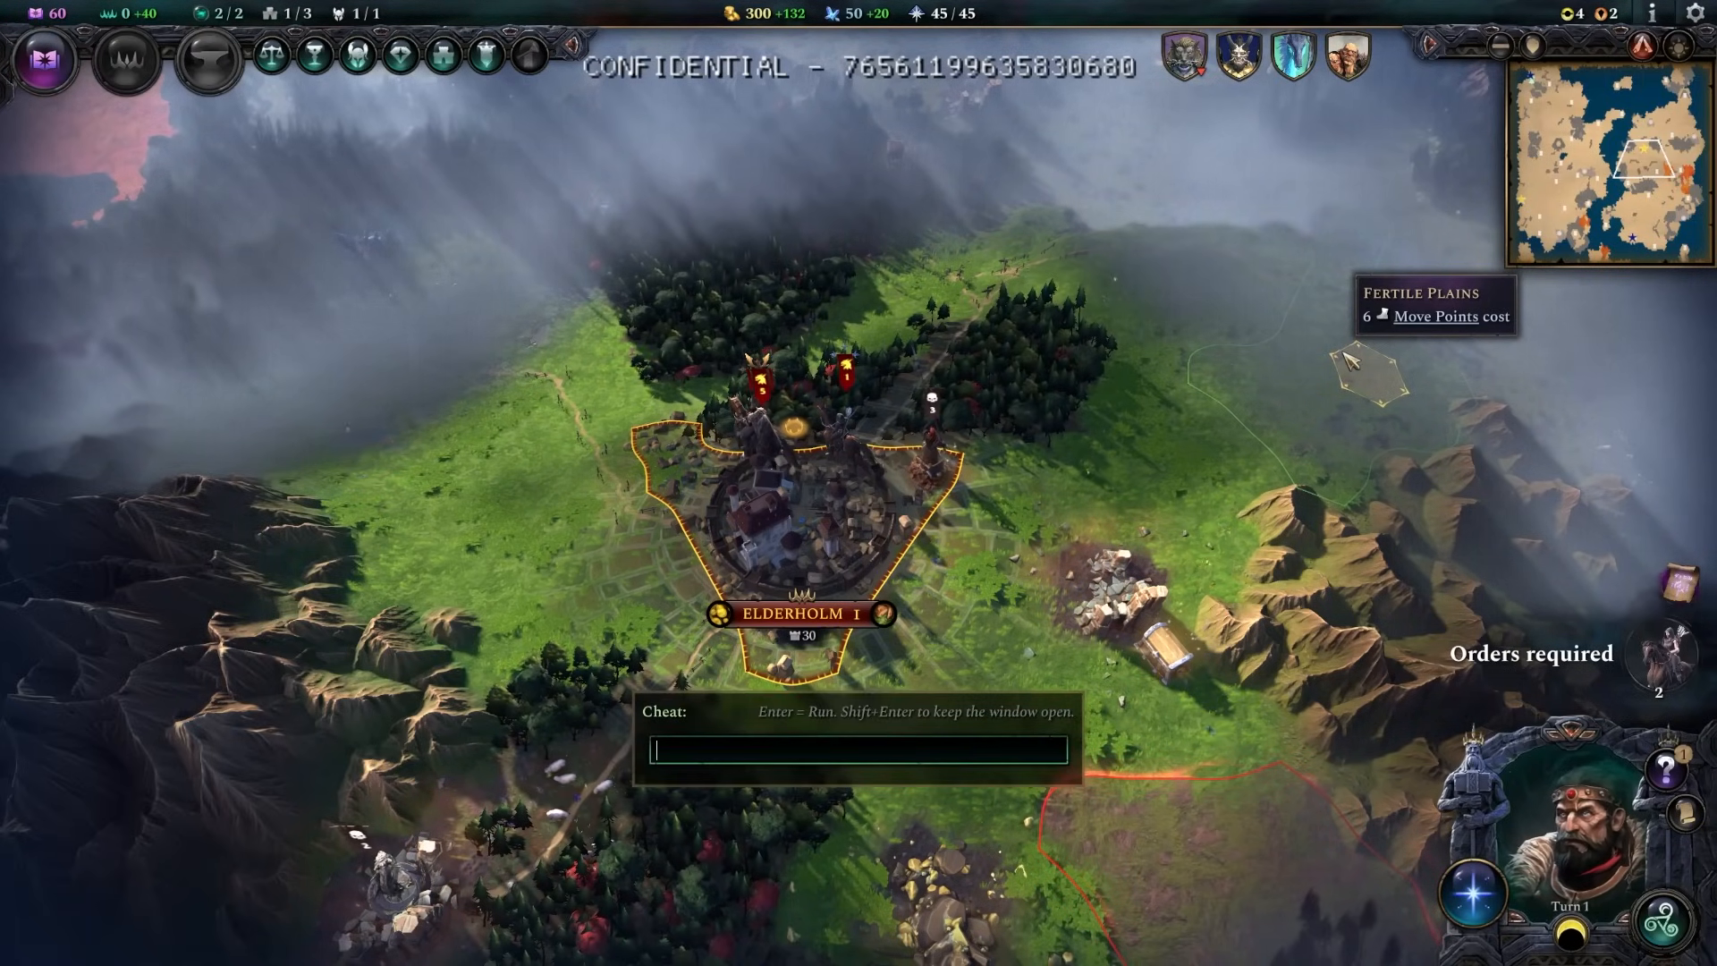
{"action": "type", "text": "bare"}
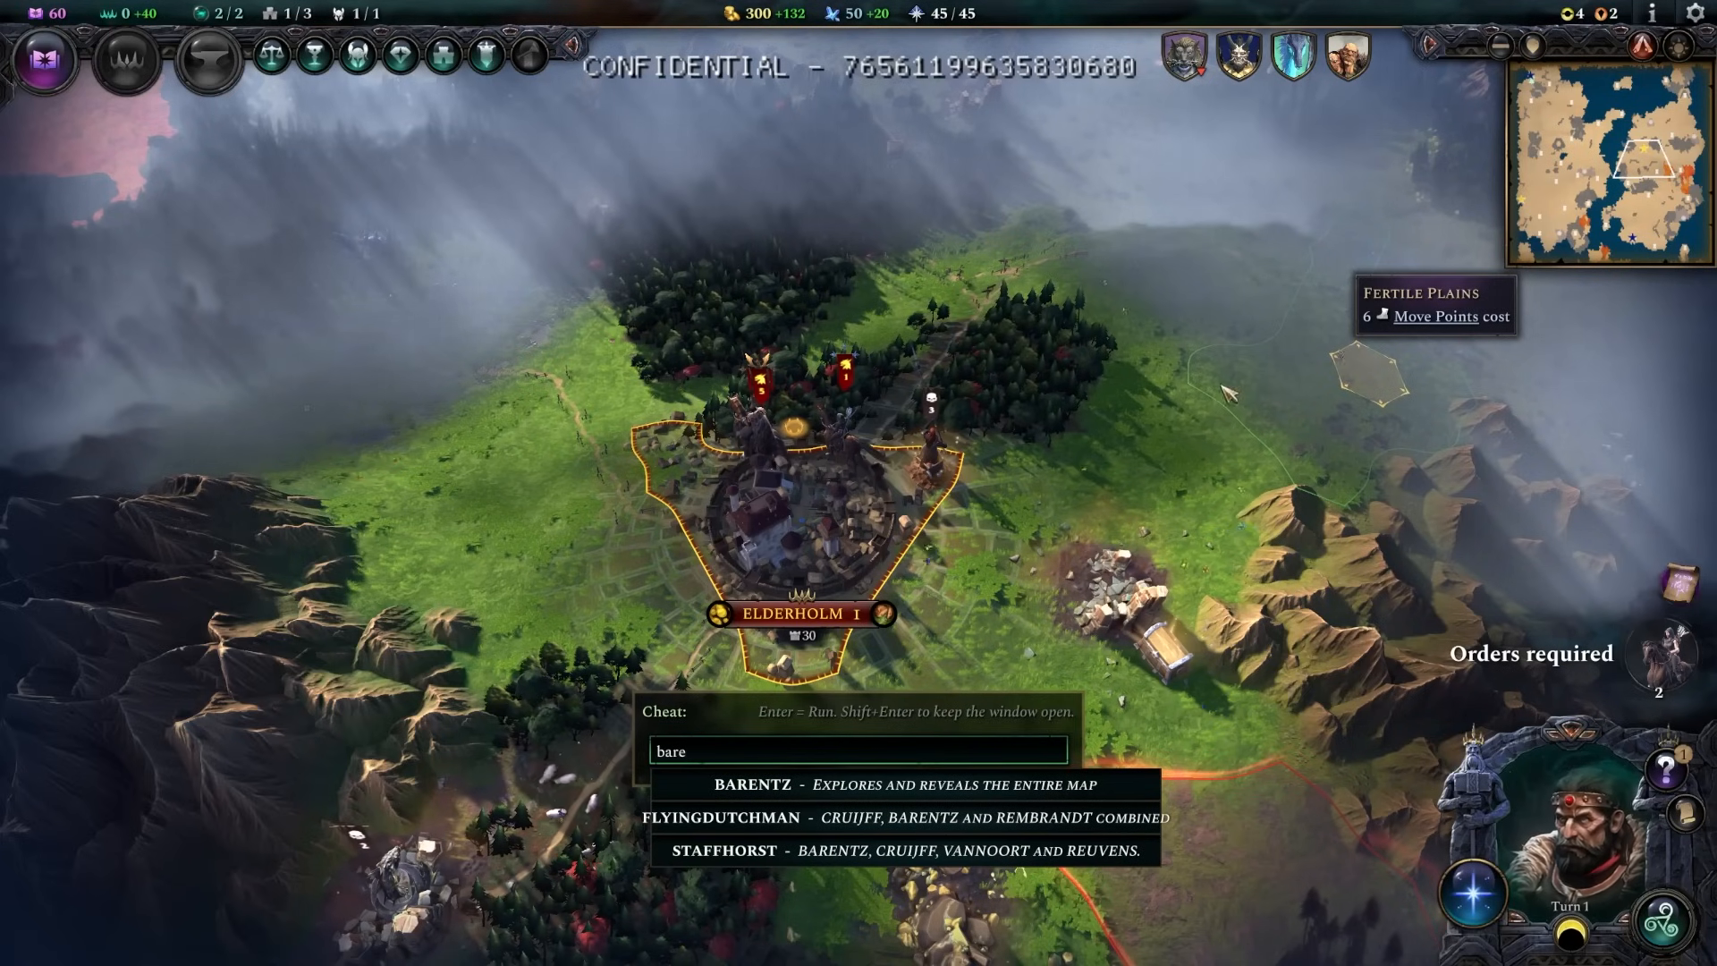
{"action": "left_click", "coordinate": [767, 787]}
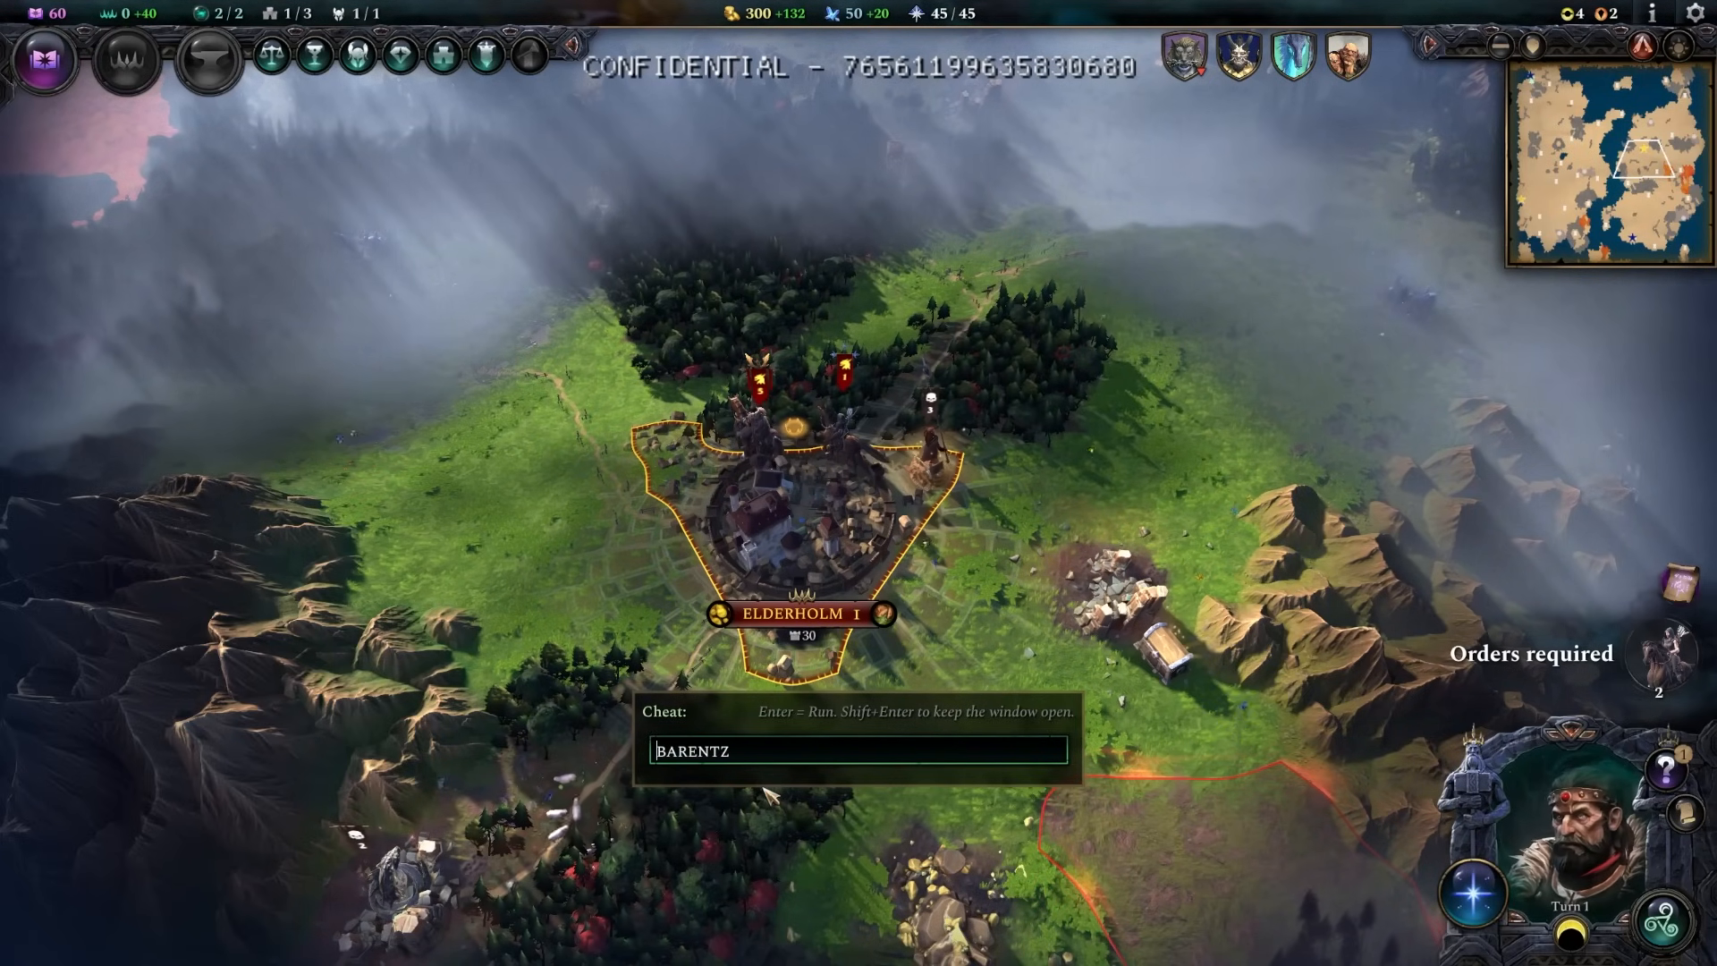
{"action": "key", "text": "Return"}
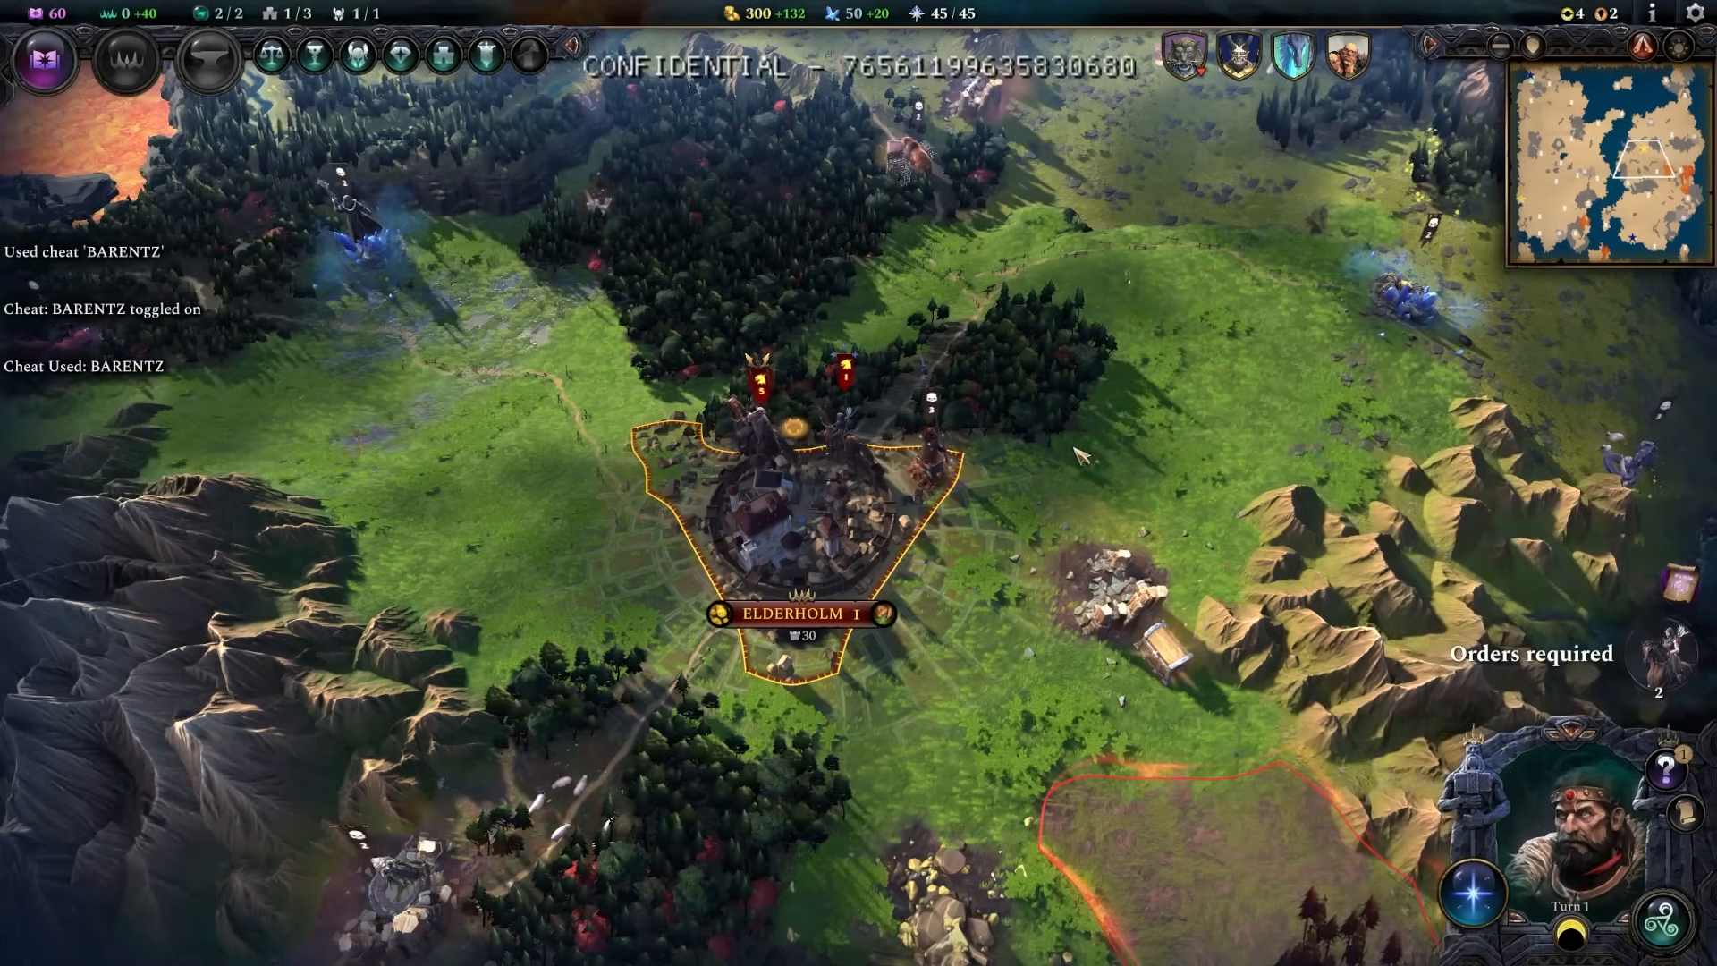
- Examine the surface region between Ritual Circle and Smoldering Keep from several angles, including its ruins, forests and lake
{"action": "scroll", "coordinate": [1075, 448], "scroll_direction": "down", "scroll_amount": 1}
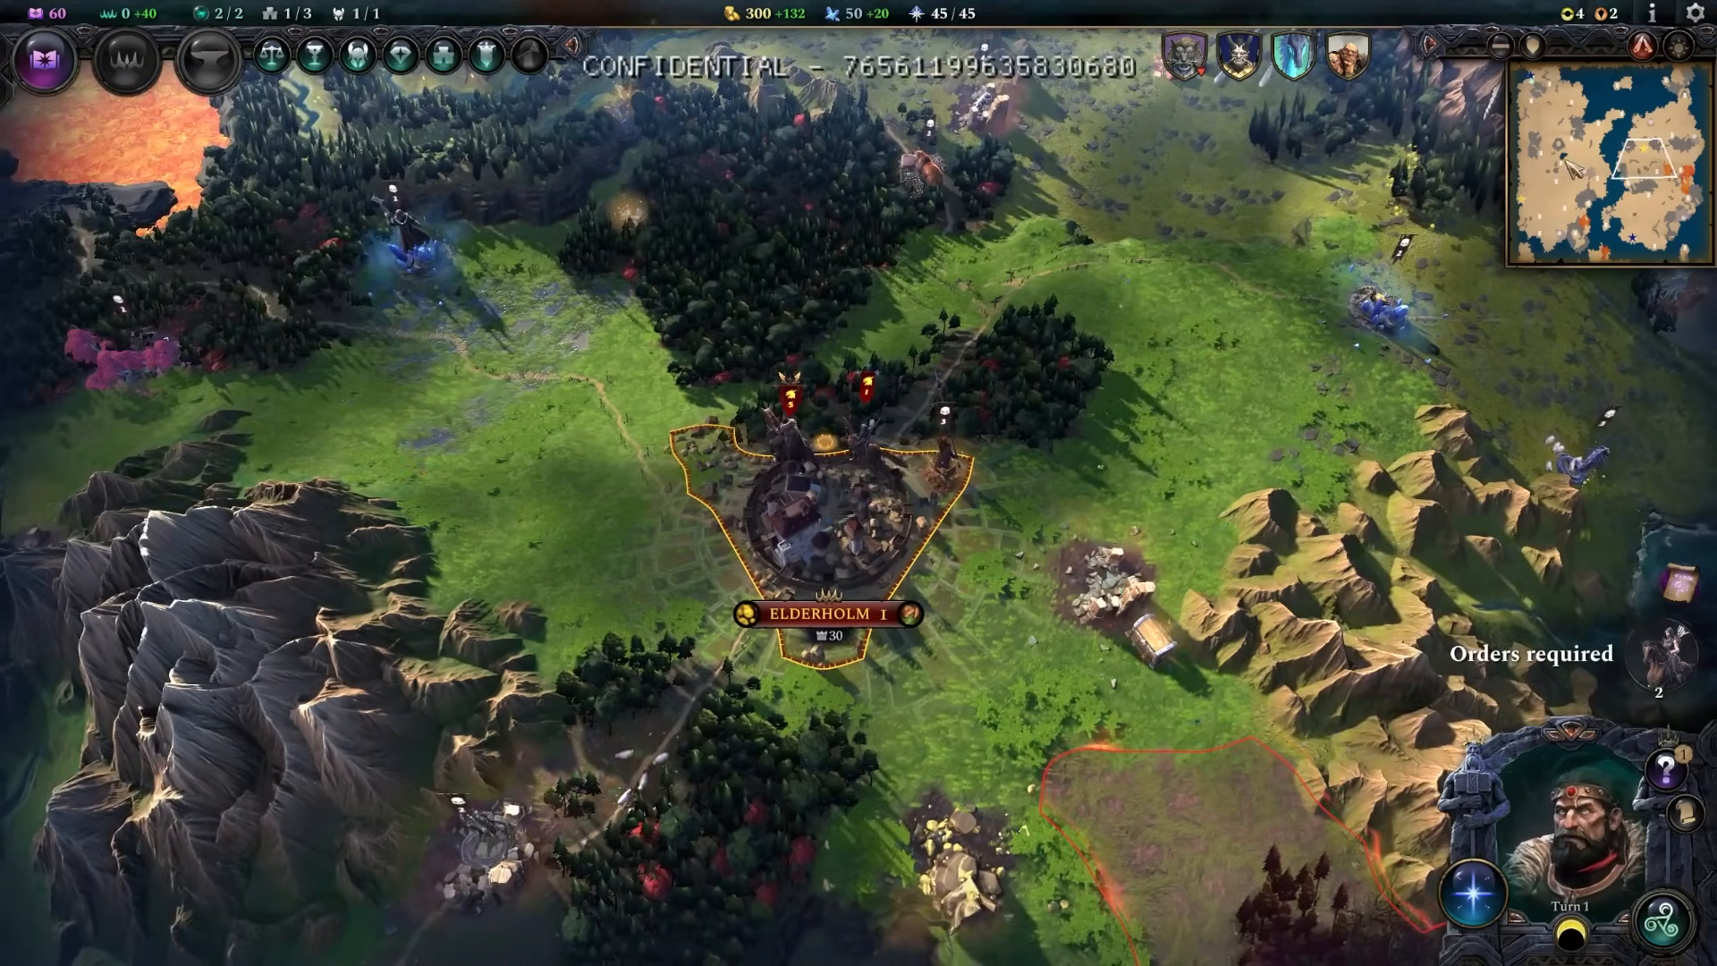
{"action": "left_click", "coordinate": [1567, 161]}
{"action": "middle_click_drag", "start_coordinate": [967, 510], "coordinate": [796, 507]}
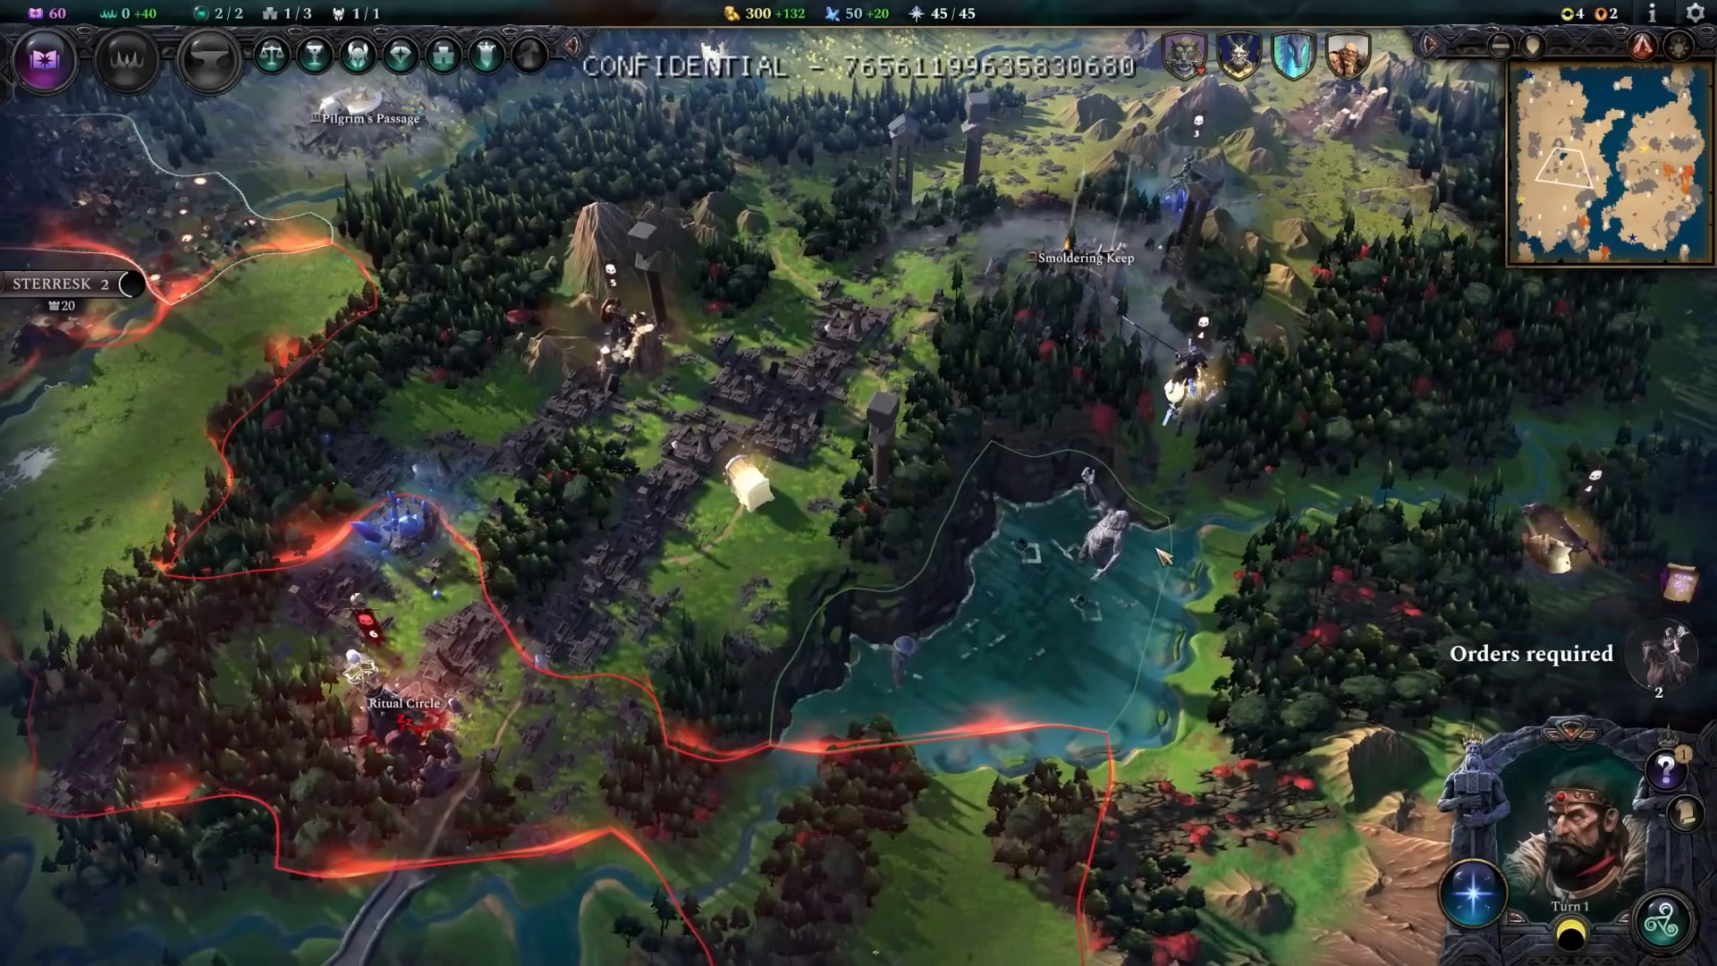
{"action": "left_click_drag", "start_coordinate": [1288, 540], "coordinate": [1223, 530]}
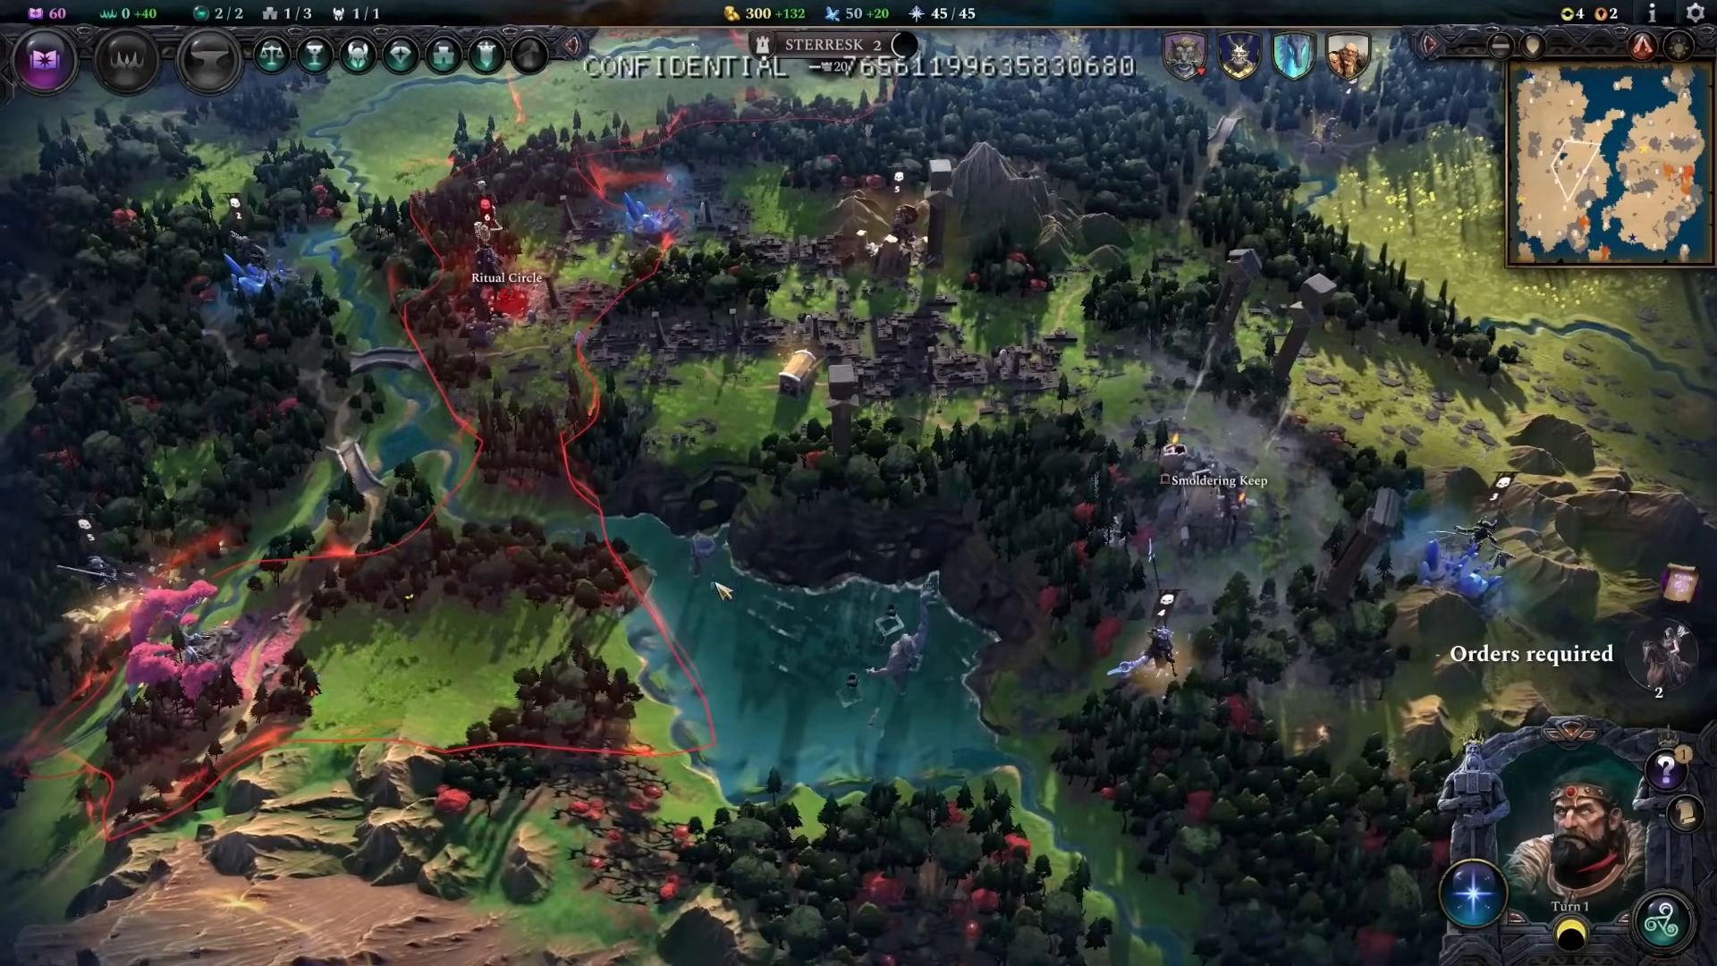
{"action": "middle_click_drag", "start_coordinate": [688, 595], "coordinate": [1037, 583]}
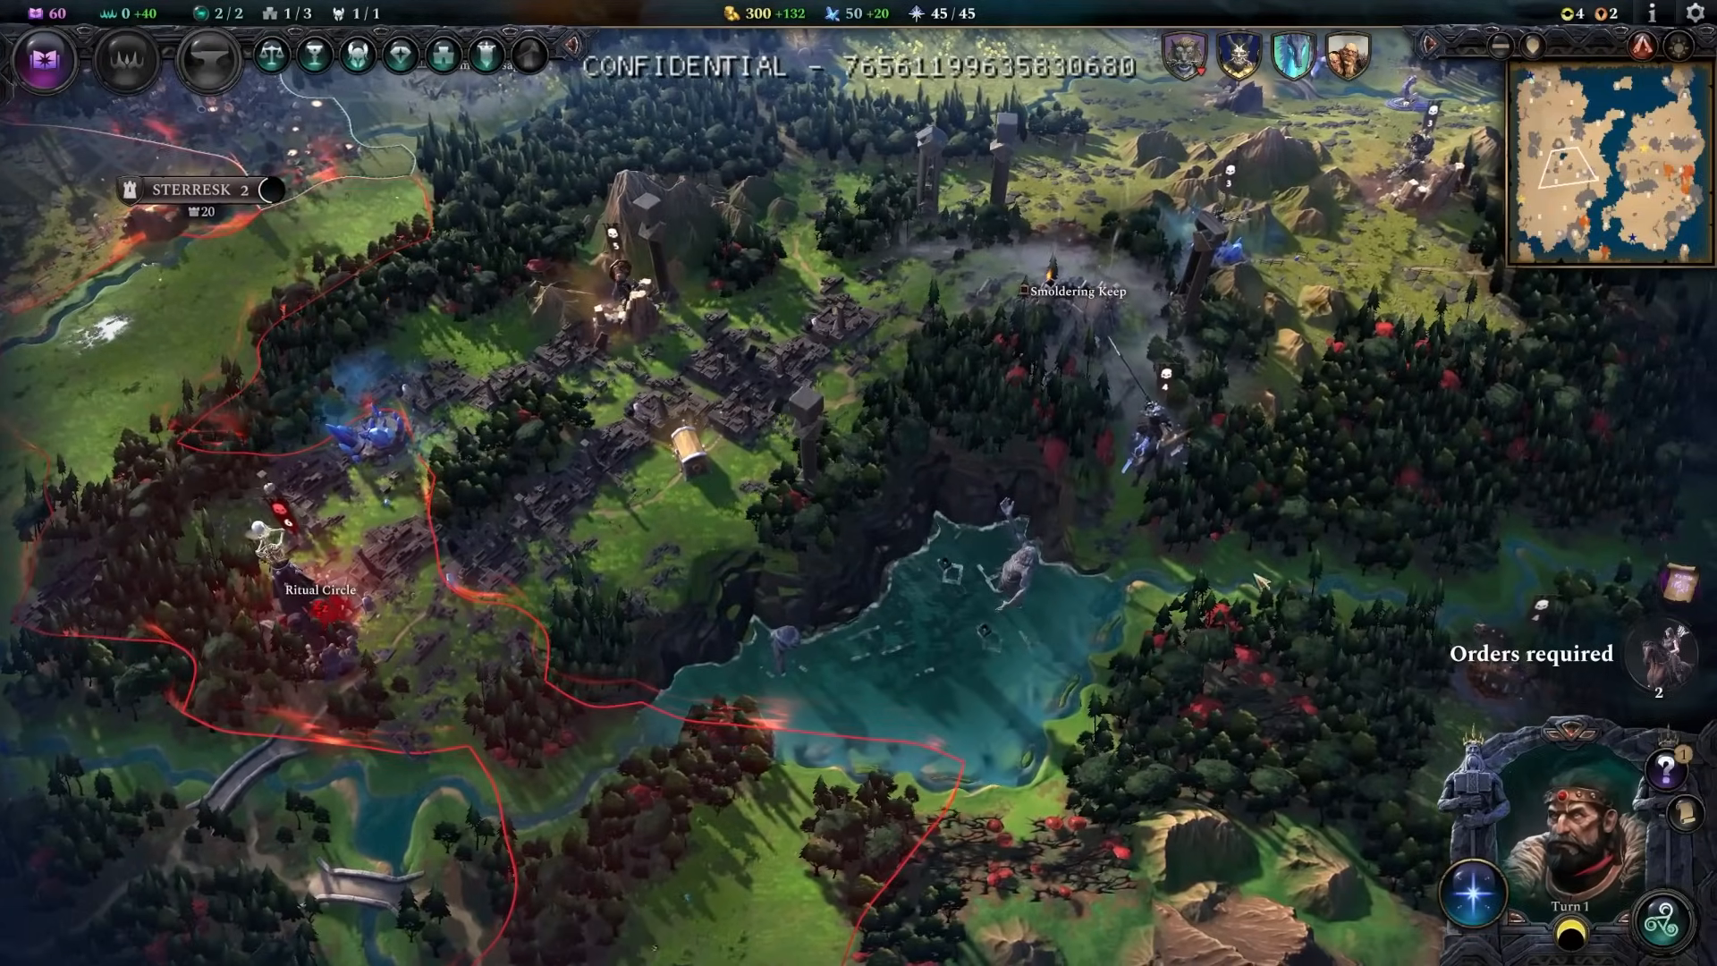
{"action": "middle_click_drag", "start_coordinate": [1259, 580], "coordinate": [1079, 613]}
{"action": "left_click_drag", "start_coordinate": [1034, 648], "coordinate": [1100, 489]}
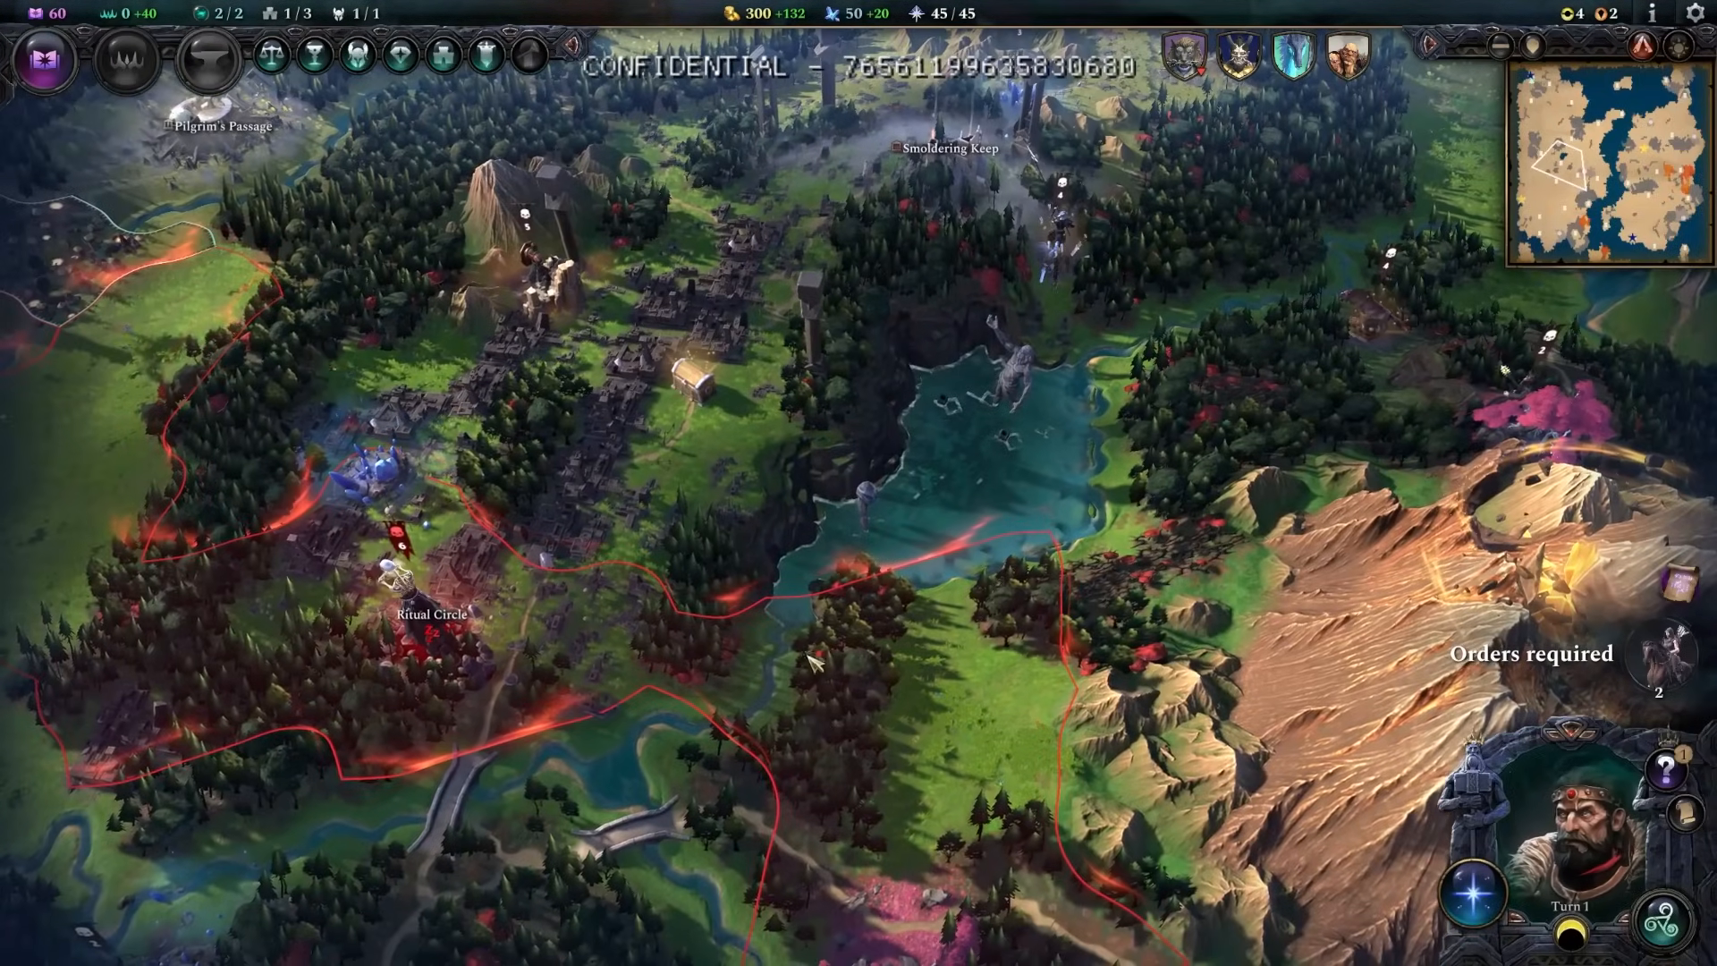
{"action": "middle_click_drag", "start_coordinate": [917, 516], "coordinate": [988, 417]}
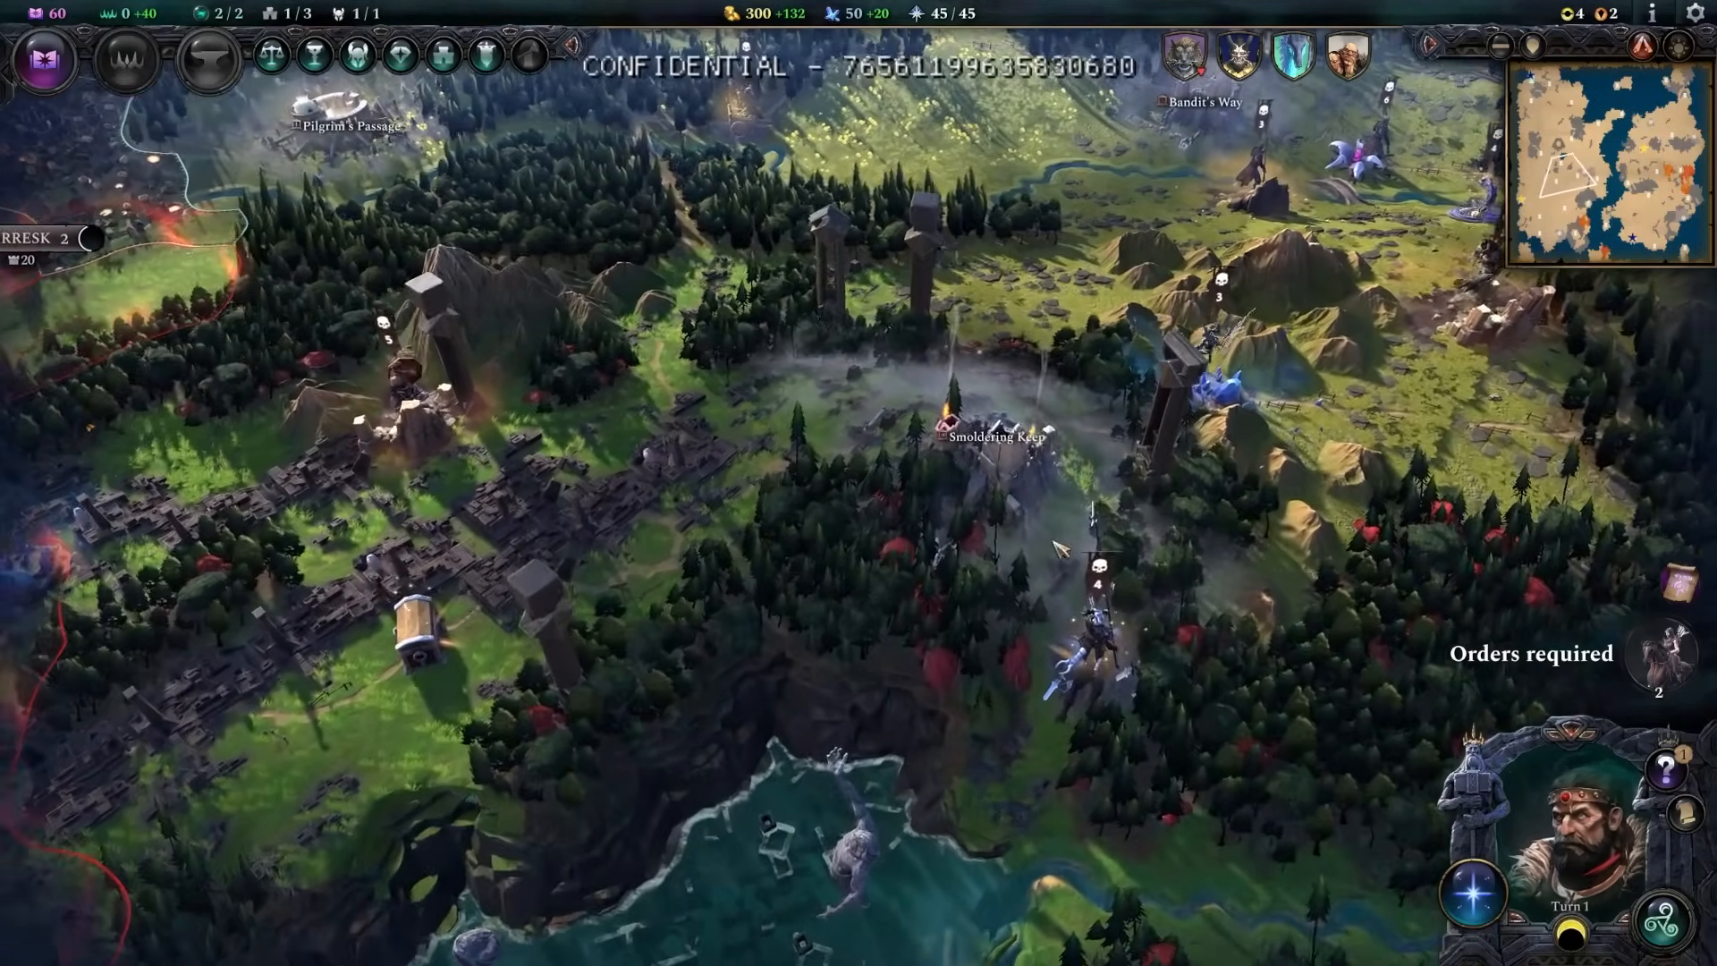
{"action": "middle_click_drag", "start_coordinate": [1090, 541], "coordinate": [993, 537]}
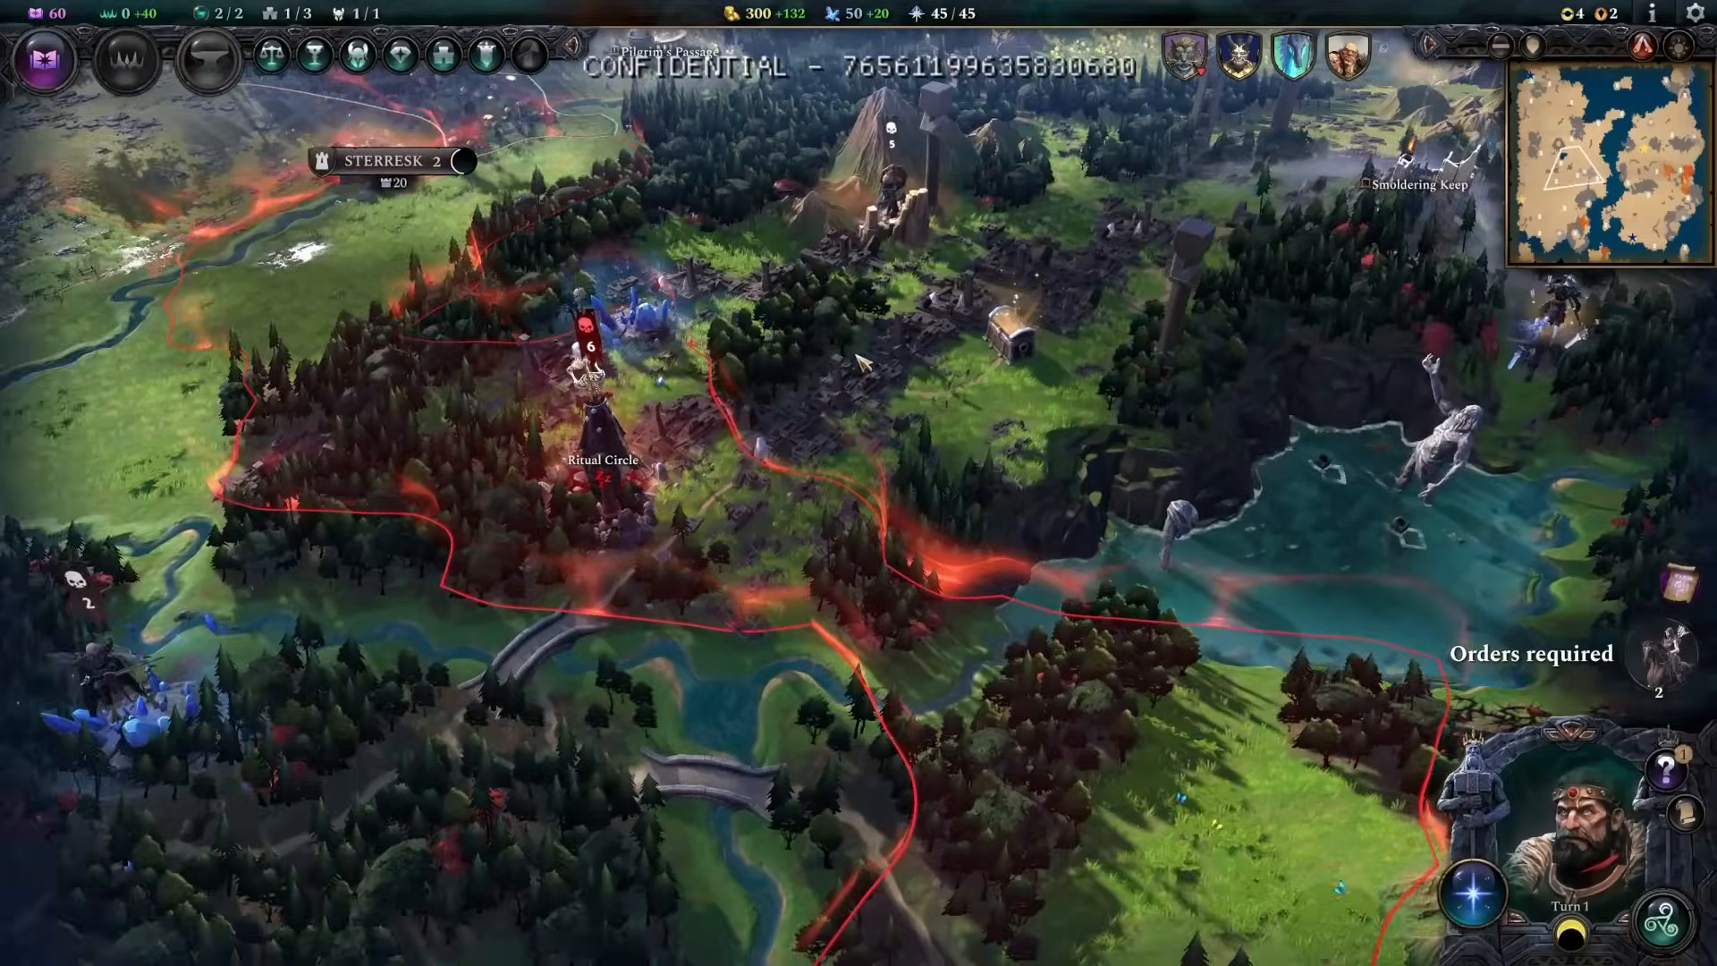
{"action": "middle_click_drag", "start_coordinate": [861, 361], "coordinate": [763, 354]}
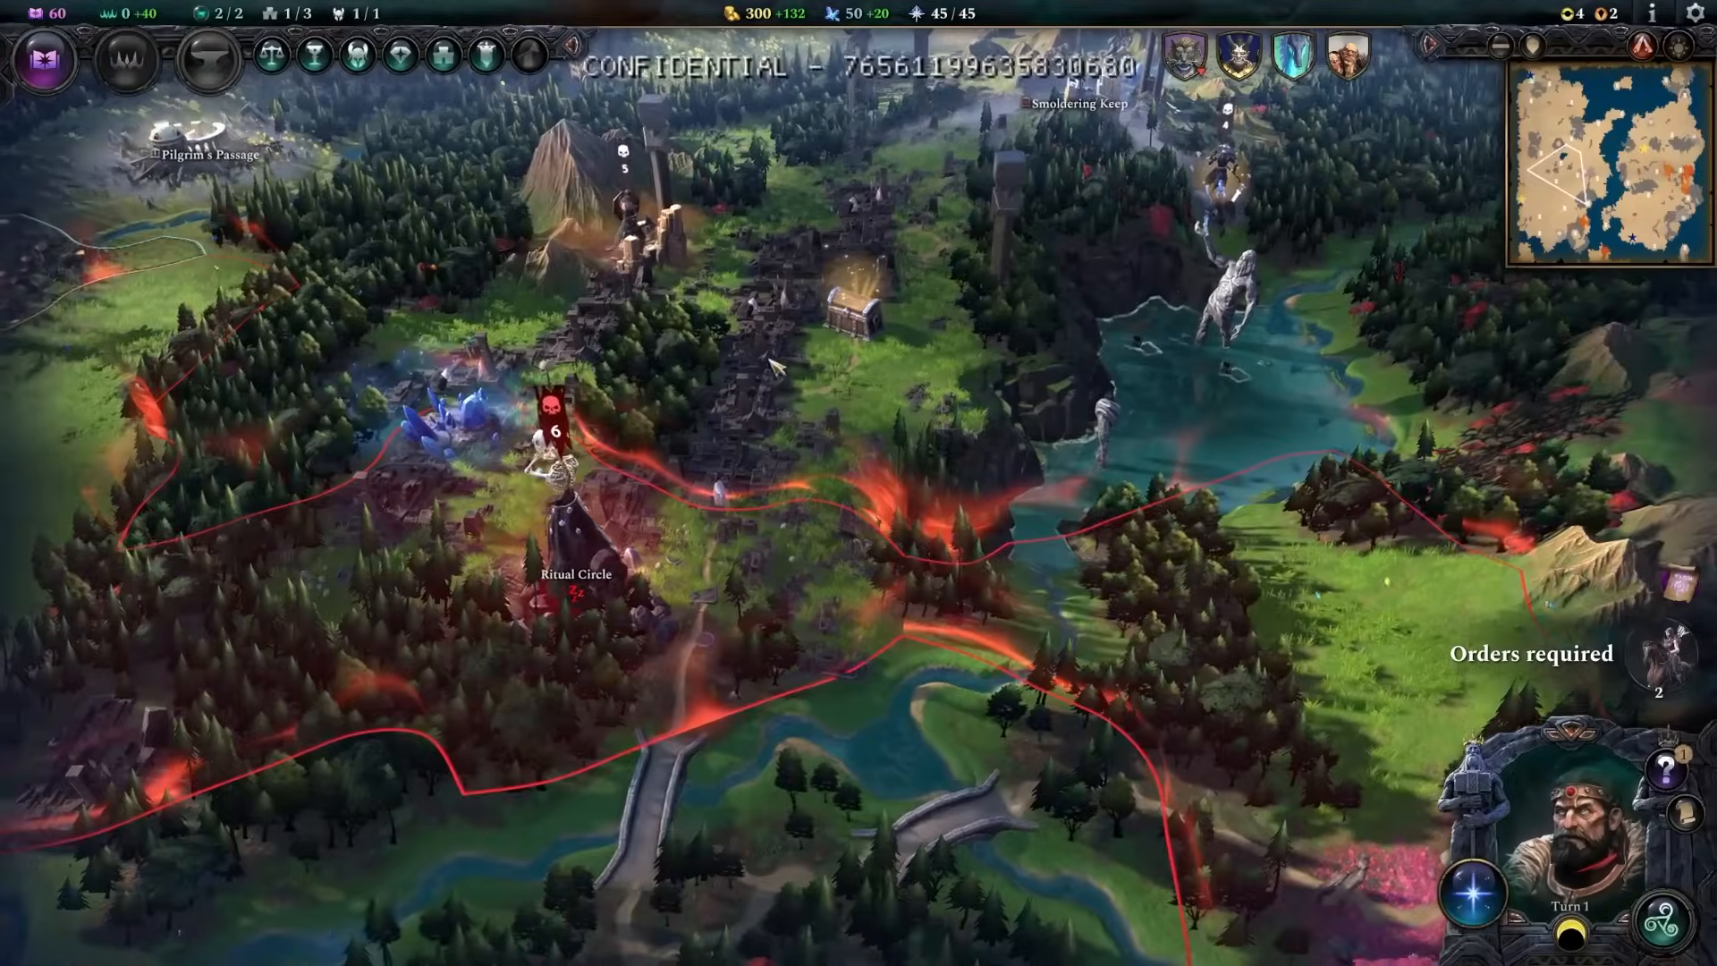
{"action": "scroll", "coordinate": [751, 340], "scroll_direction": "down", "scroll_amount": 3}
{"action": "middle_click_drag", "start_coordinate": [670, 438], "coordinate": [749, 379]}
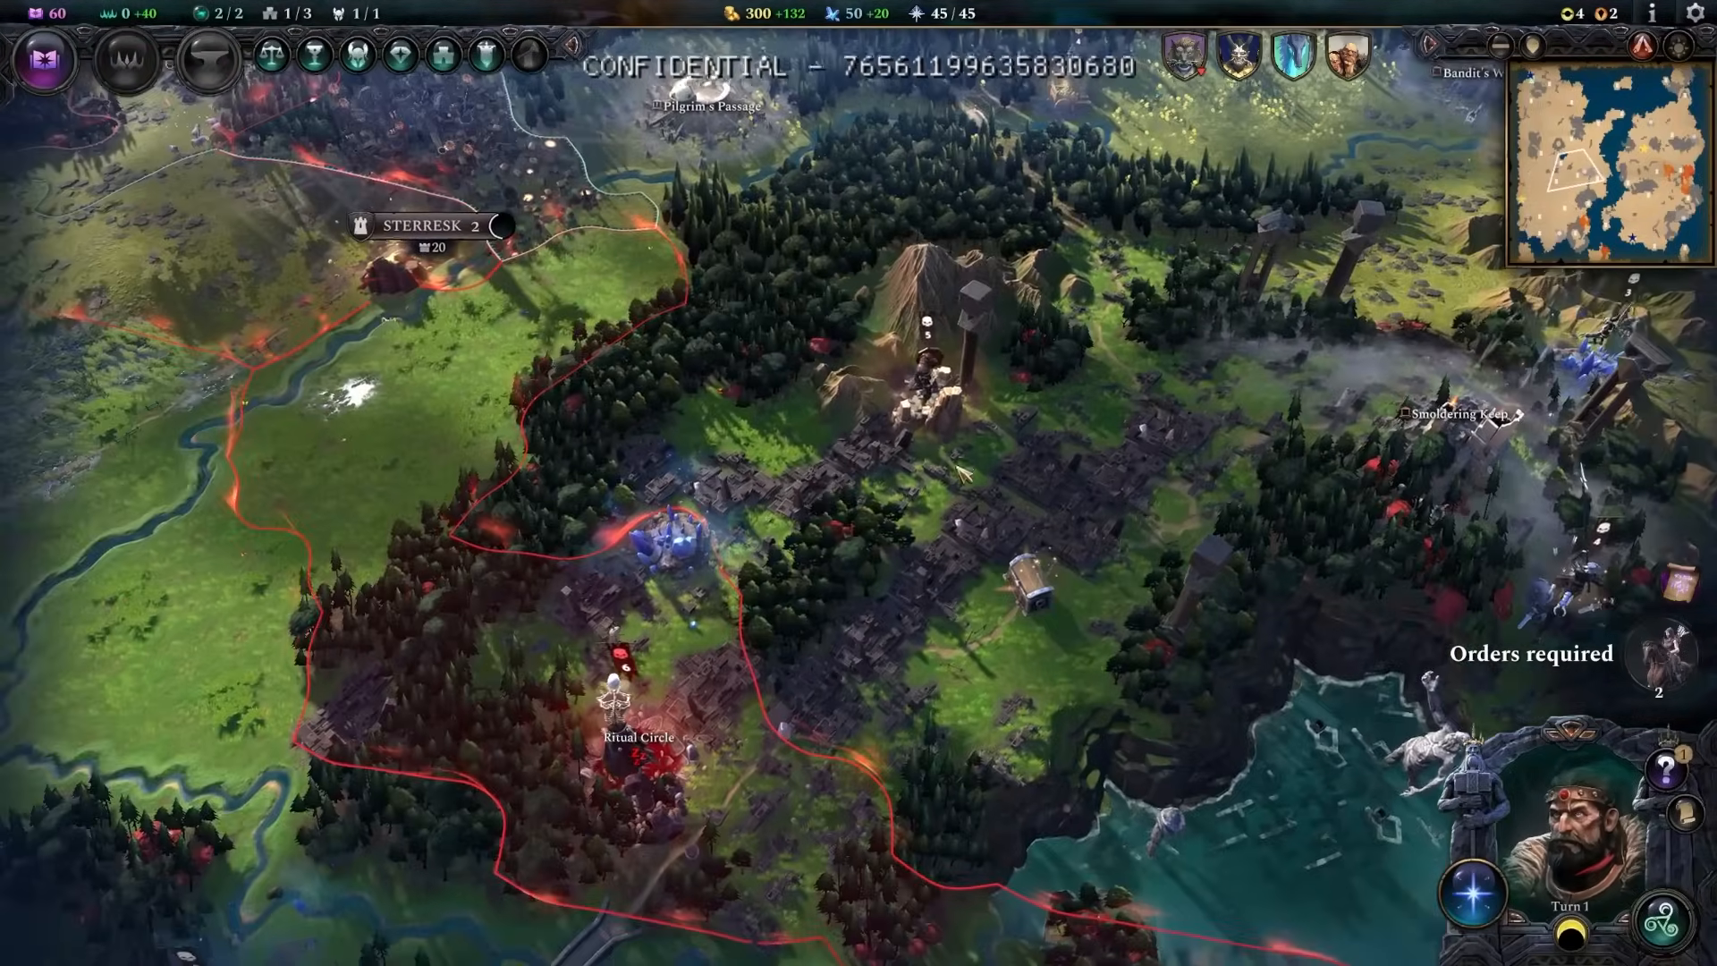
{"action": "left_click_drag", "start_coordinate": [750, 380], "coordinate": [680, 430]}
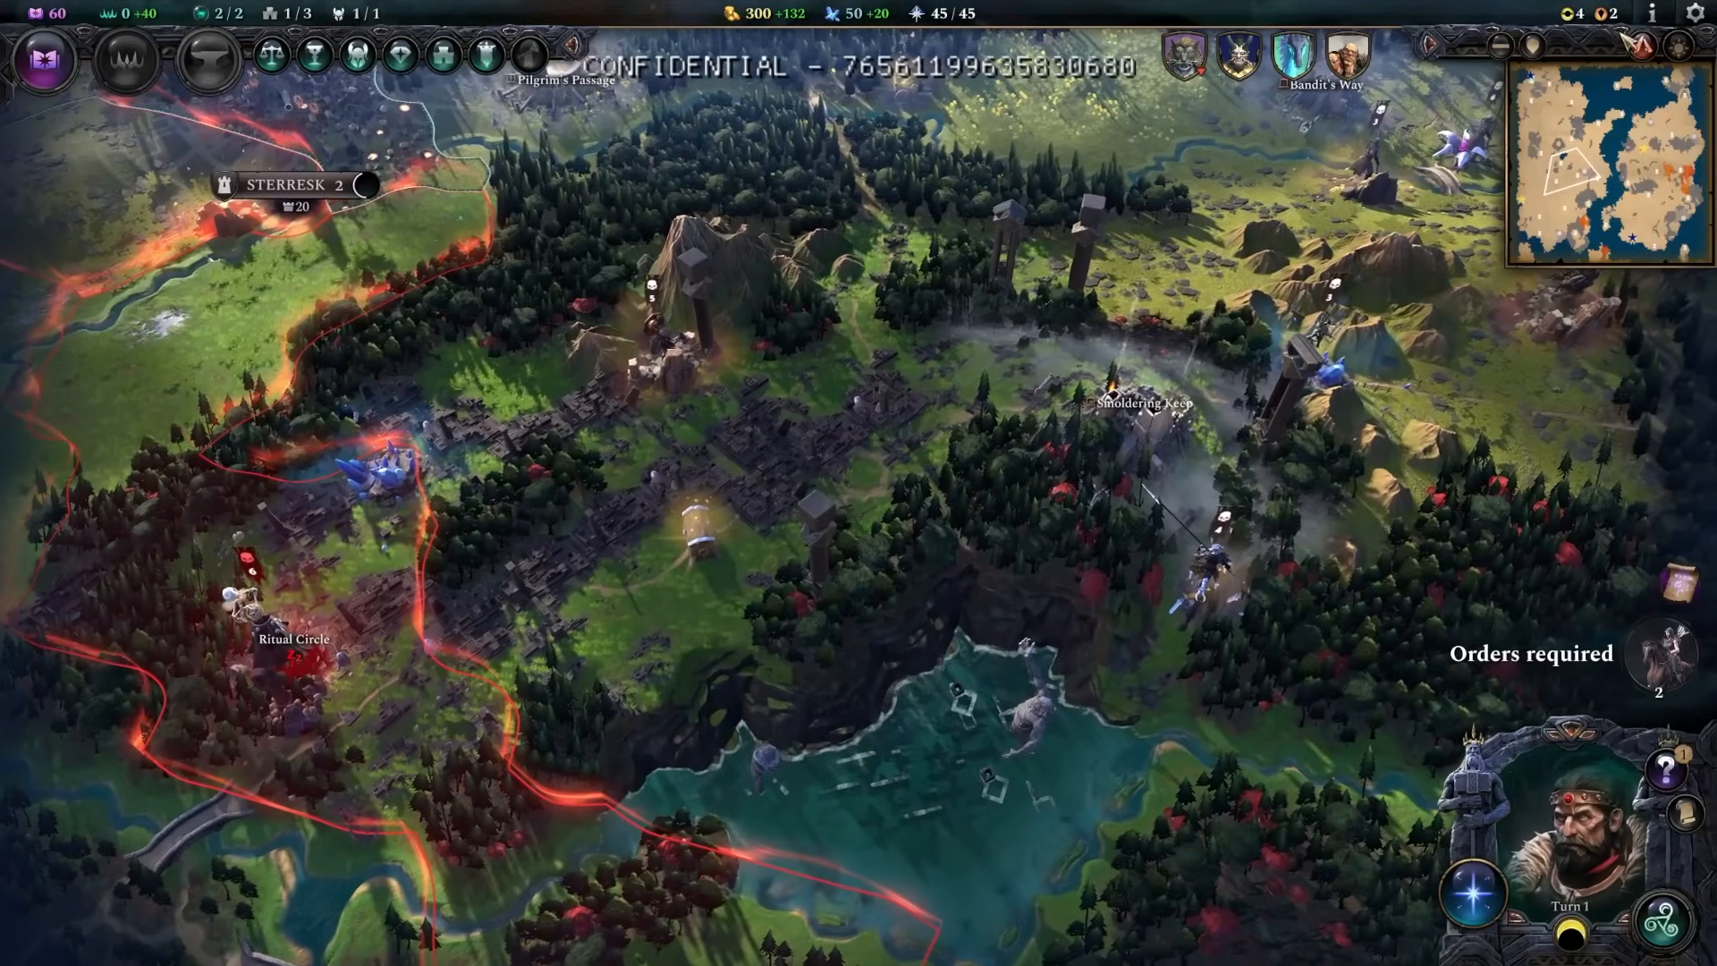
- Switch to the underground layer and examine the icy cavern region west of the Golem Mine
{"action": "left_click", "coordinate": [1644, 47]}
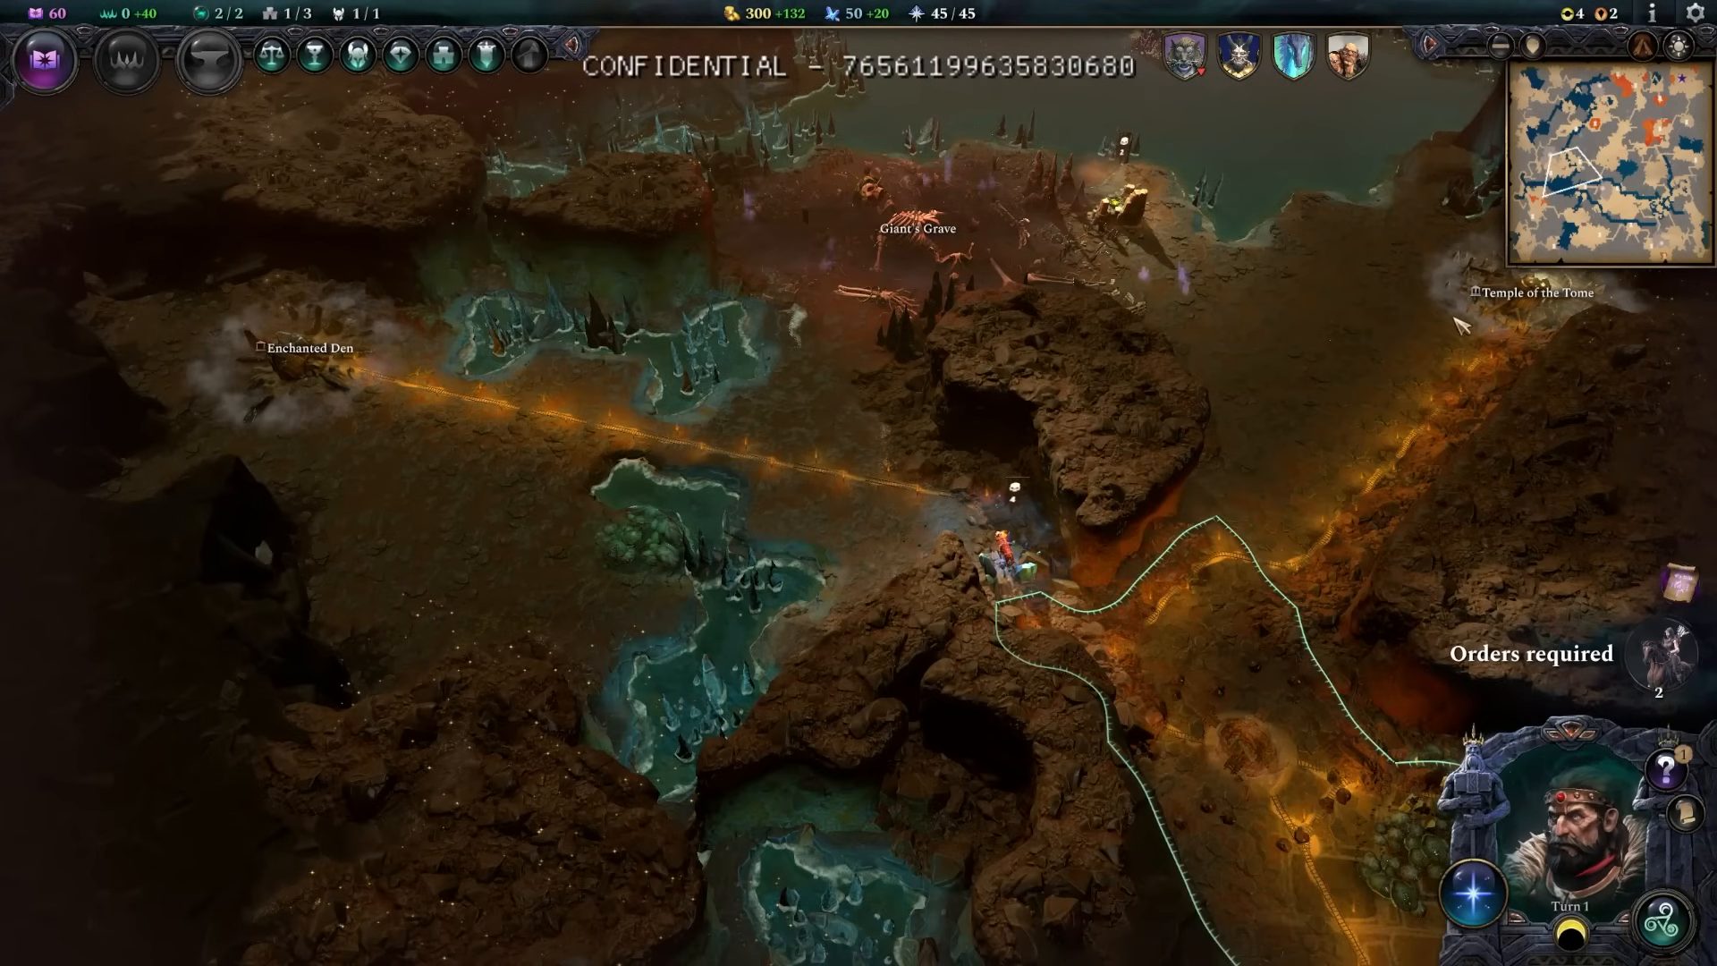
{"action": "left_click", "coordinate": [1619, 112]}
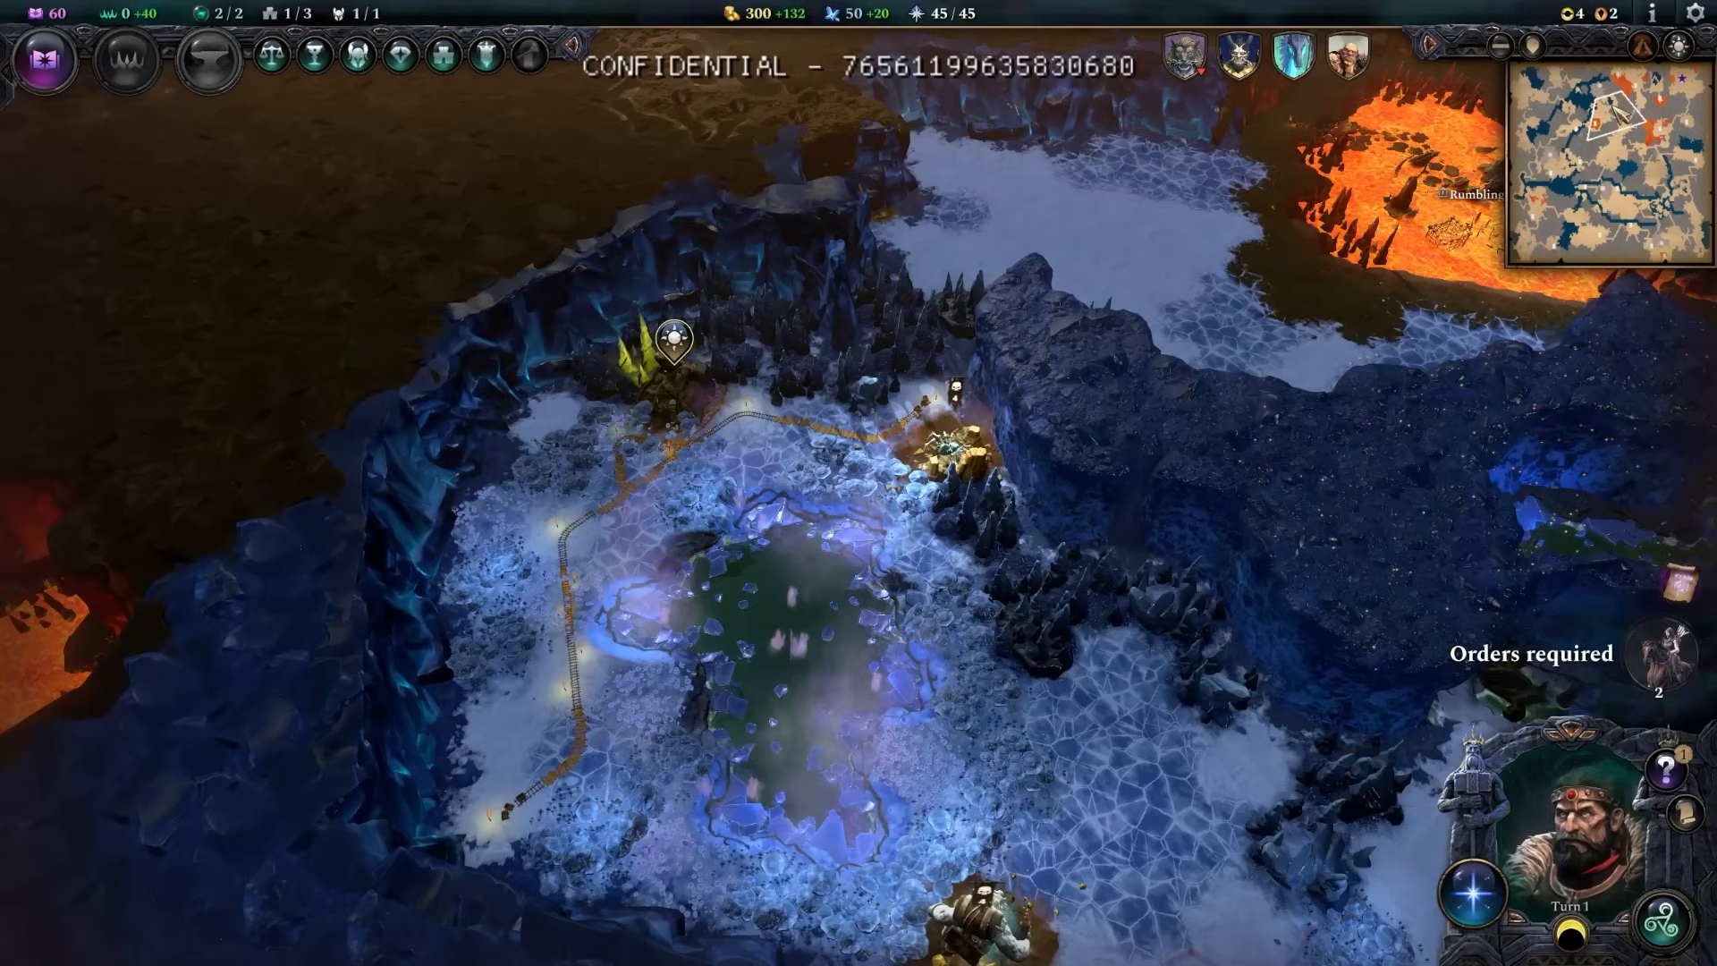
{"action": "left_click", "coordinate": [1613, 104]}
{"action": "left_click", "coordinate": [1611, 102]}
{"action": "left_click", "coordinate": [1610, 101]}
{"action": "middle_click_drag", "start_coordinate": [831, 573], "coordinate": [1042, 591]}
{"action": "scroll", "coordinate": [823, 630], "scroll_direction": "up", "scroll_amount": 4}
{"action": "middle_click_drag", "start_coordinate": [823, 631], "coordinate": [717, 604]}
{"action": "scroll", "coordinate": [805, 613], "scroll_direction": "down", "scroll_amount": 5}
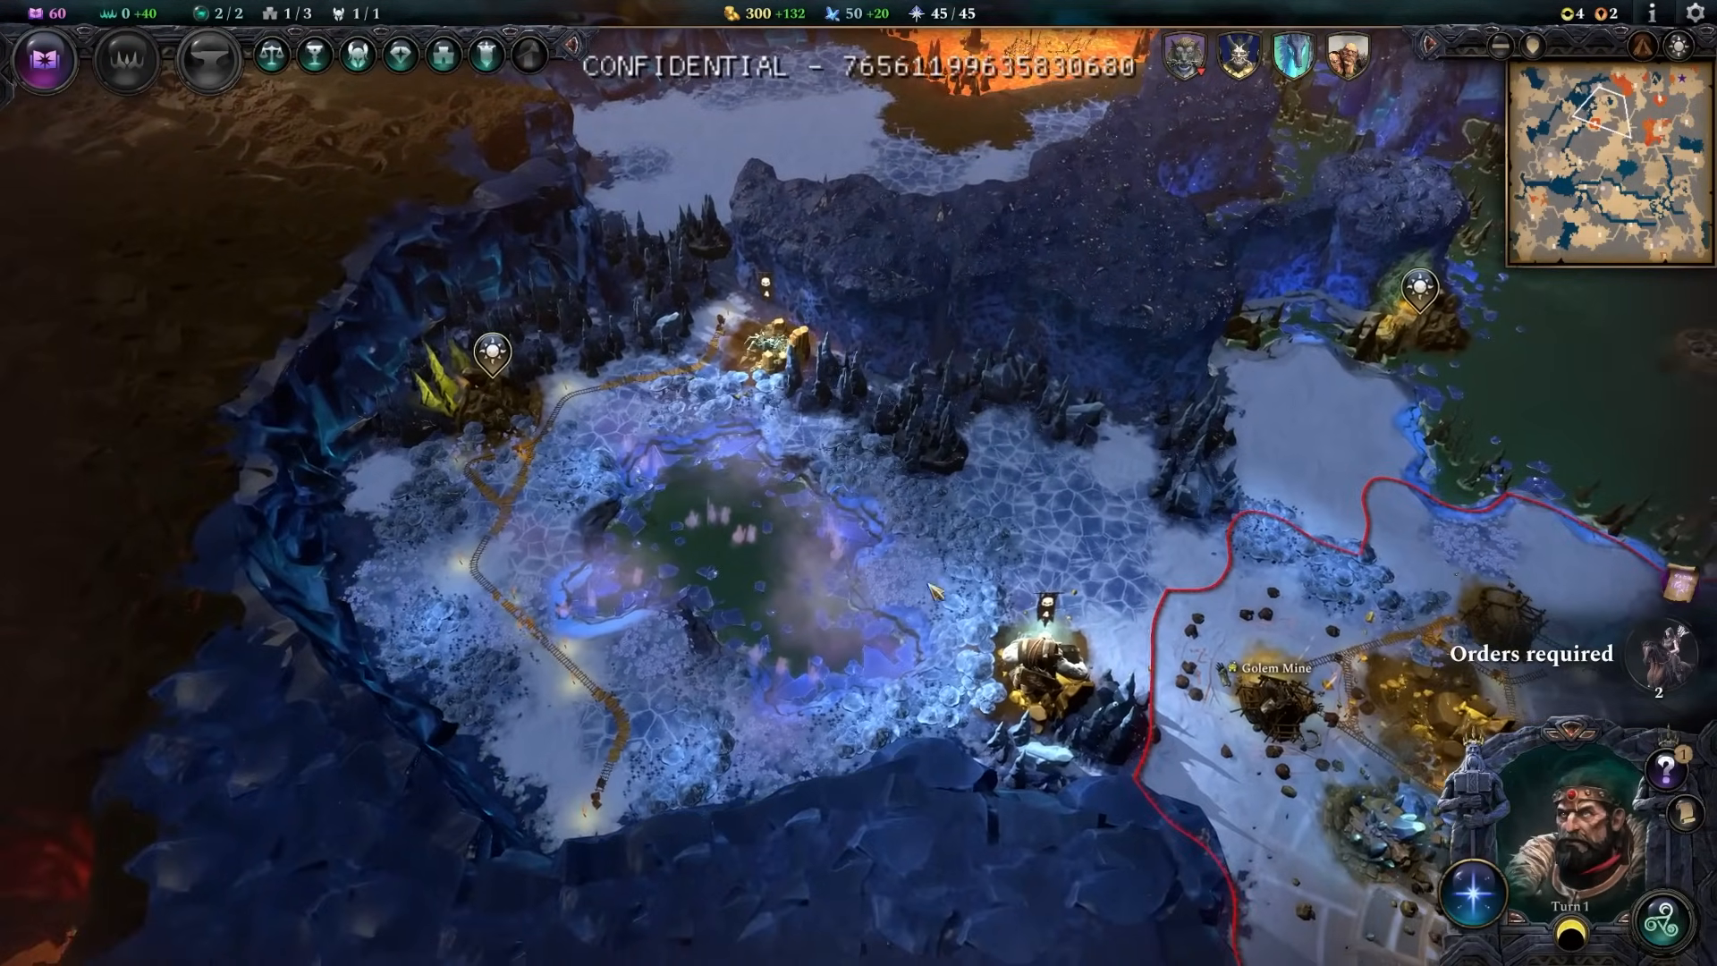
{"action": "scroll", "coordinate": [931, 590], "scroll_direction": "down", "scroll_amount": 2}
- View the province details of the frozen cavern's northern part, which holds the iron deposit, and close them
{"action": "left_click", "coordinate": [801, 434]}
{"action": "scroll", "coordinate": [890, 487], "scroll_direction": "up", "scroll_amount": 2}
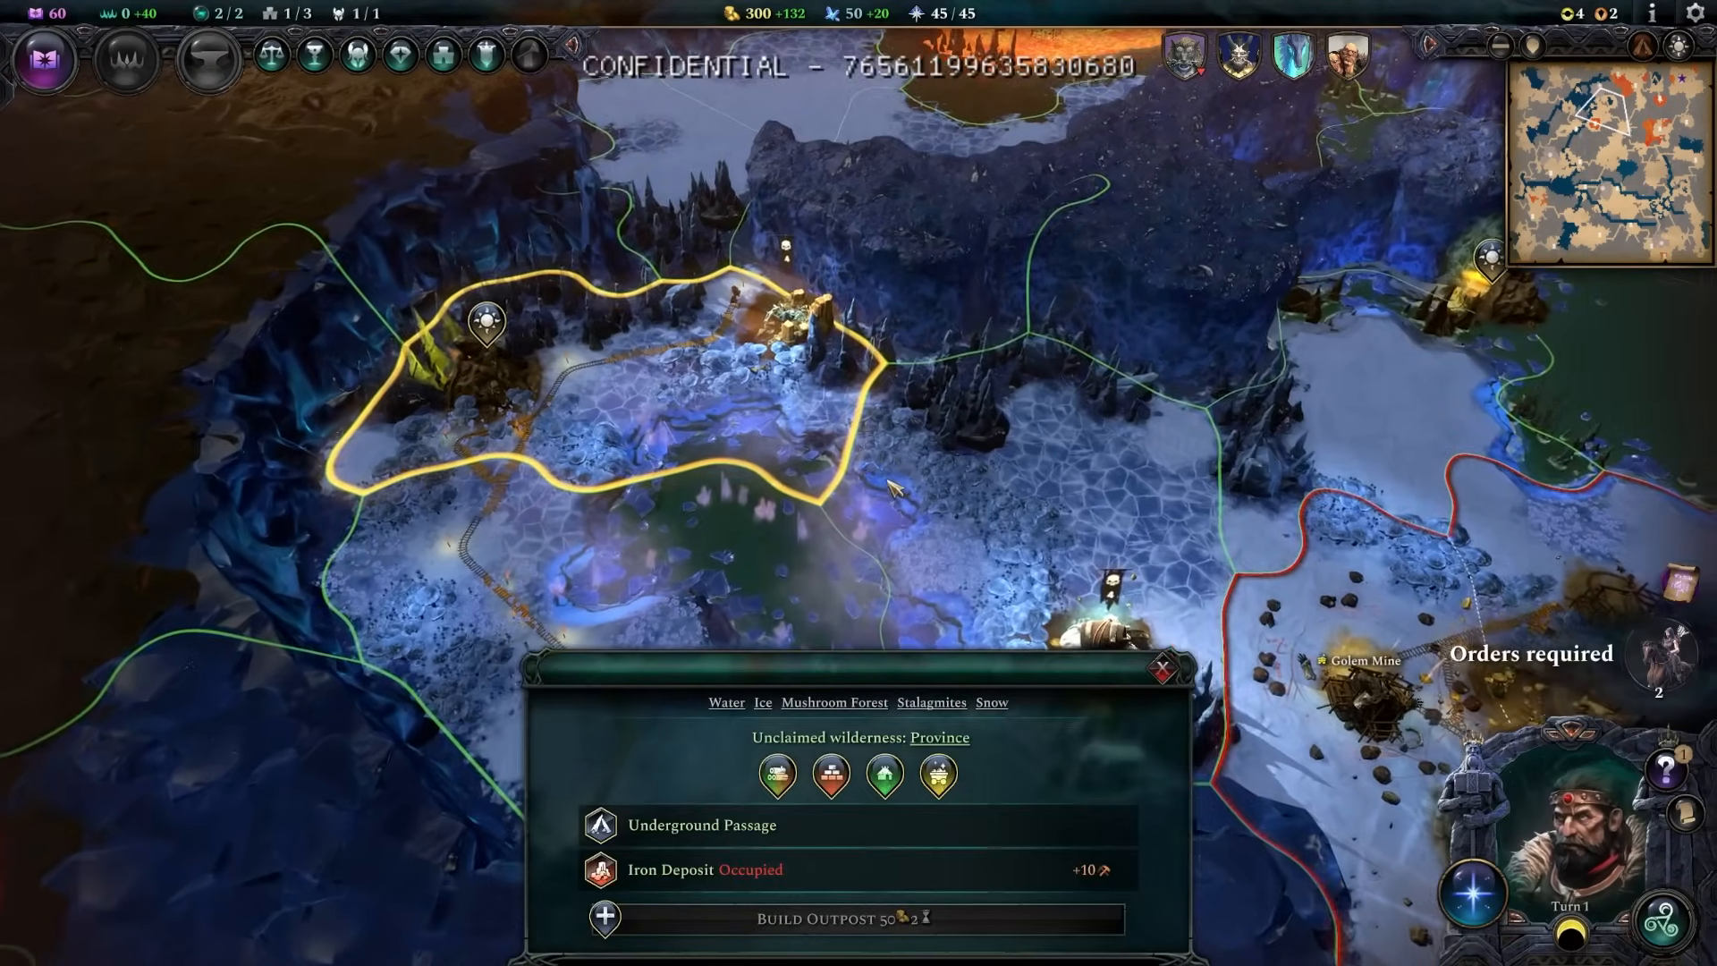
{"action": "scroll", "coordinate": [890, 488], "scroll_direction": "up", "scroll_amount": 1}
{"action": "key", "text": "Escape"}
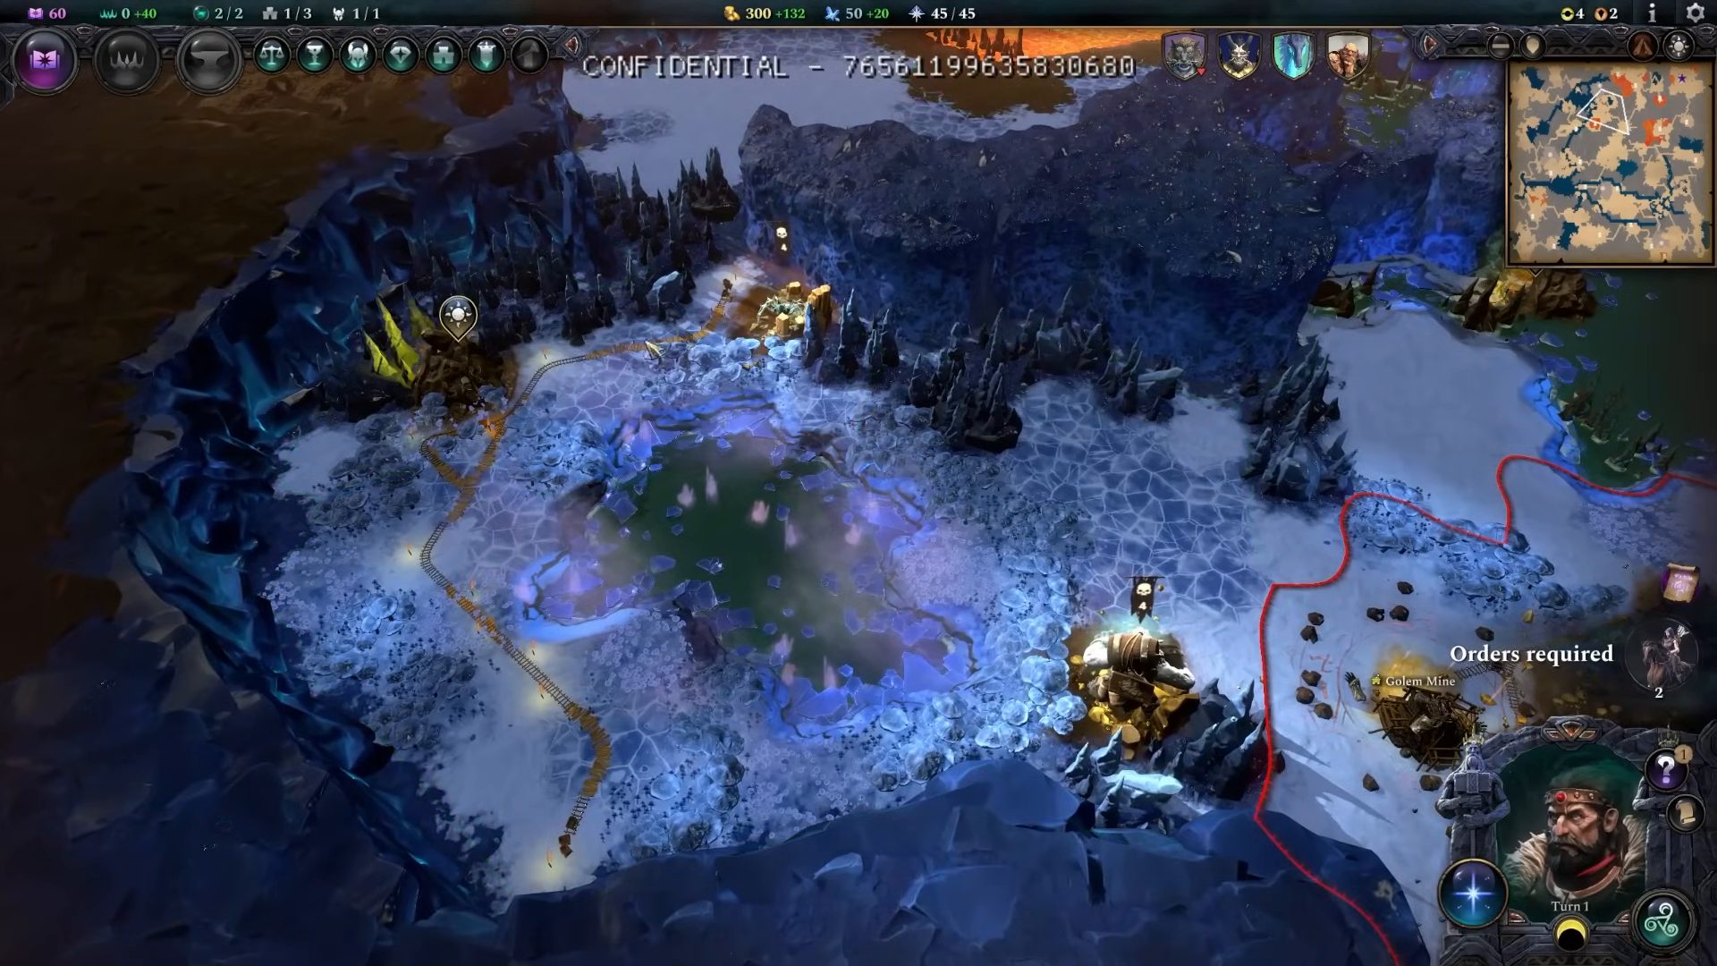
- Inspect the frozen cavern around its lake and follow its underground passage up to the surface
{"action": "scroll", "coordinate": [666, 523], "scroll_direction": "down", "scroll_amount": 2}
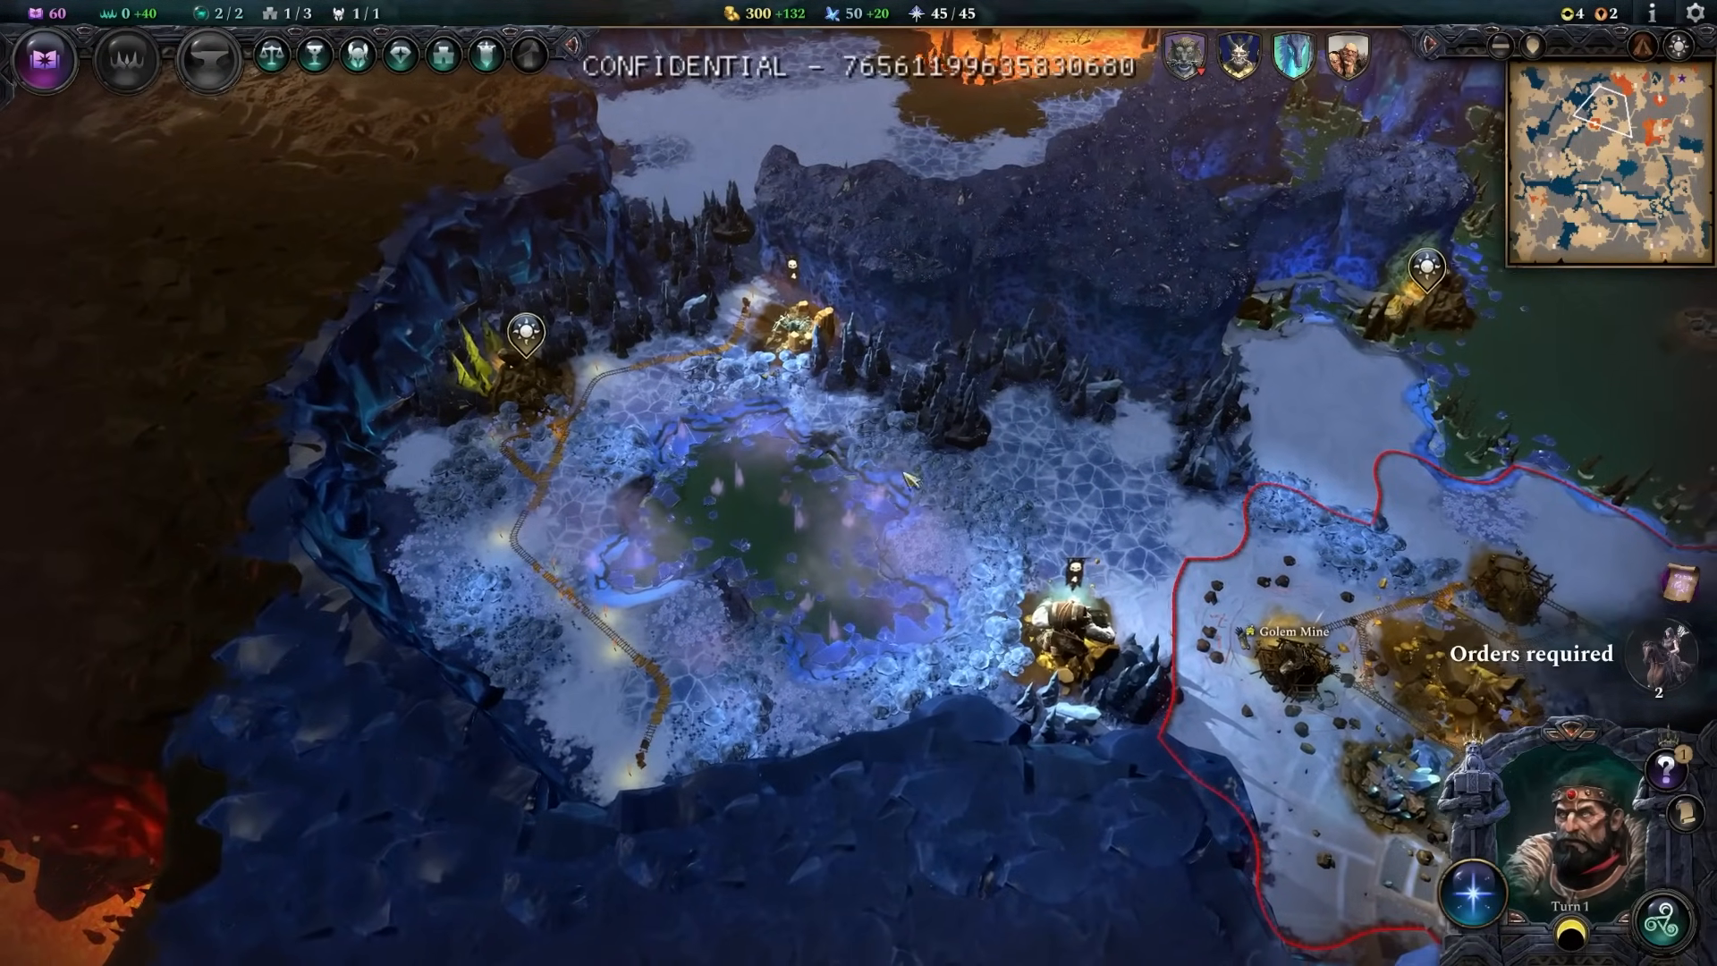
{"action": "middle_click_drag", "start_coordinate": [910, 481], "coordinate": [1033, 557]}
{"action": "scroll", "coordinate": [1033, 556], "scroll_direction": "up", "scroll_amount": 2}
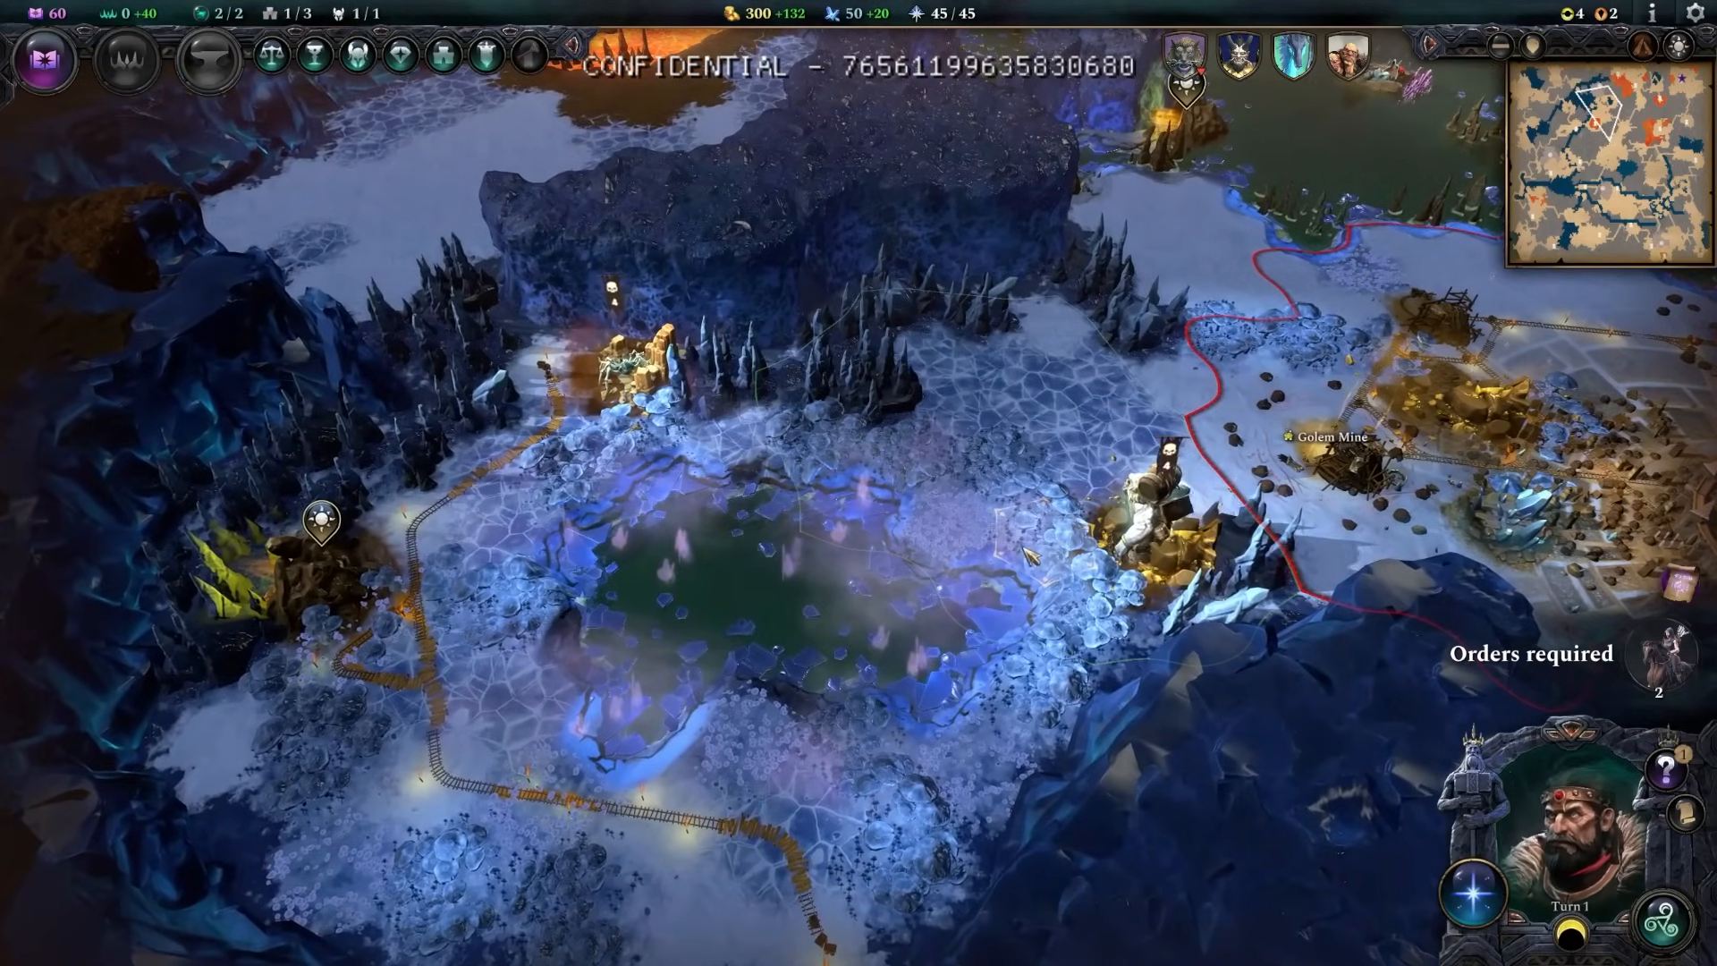
{"action": "key", "text": "s"}
{"action": "key", "text": "a"}
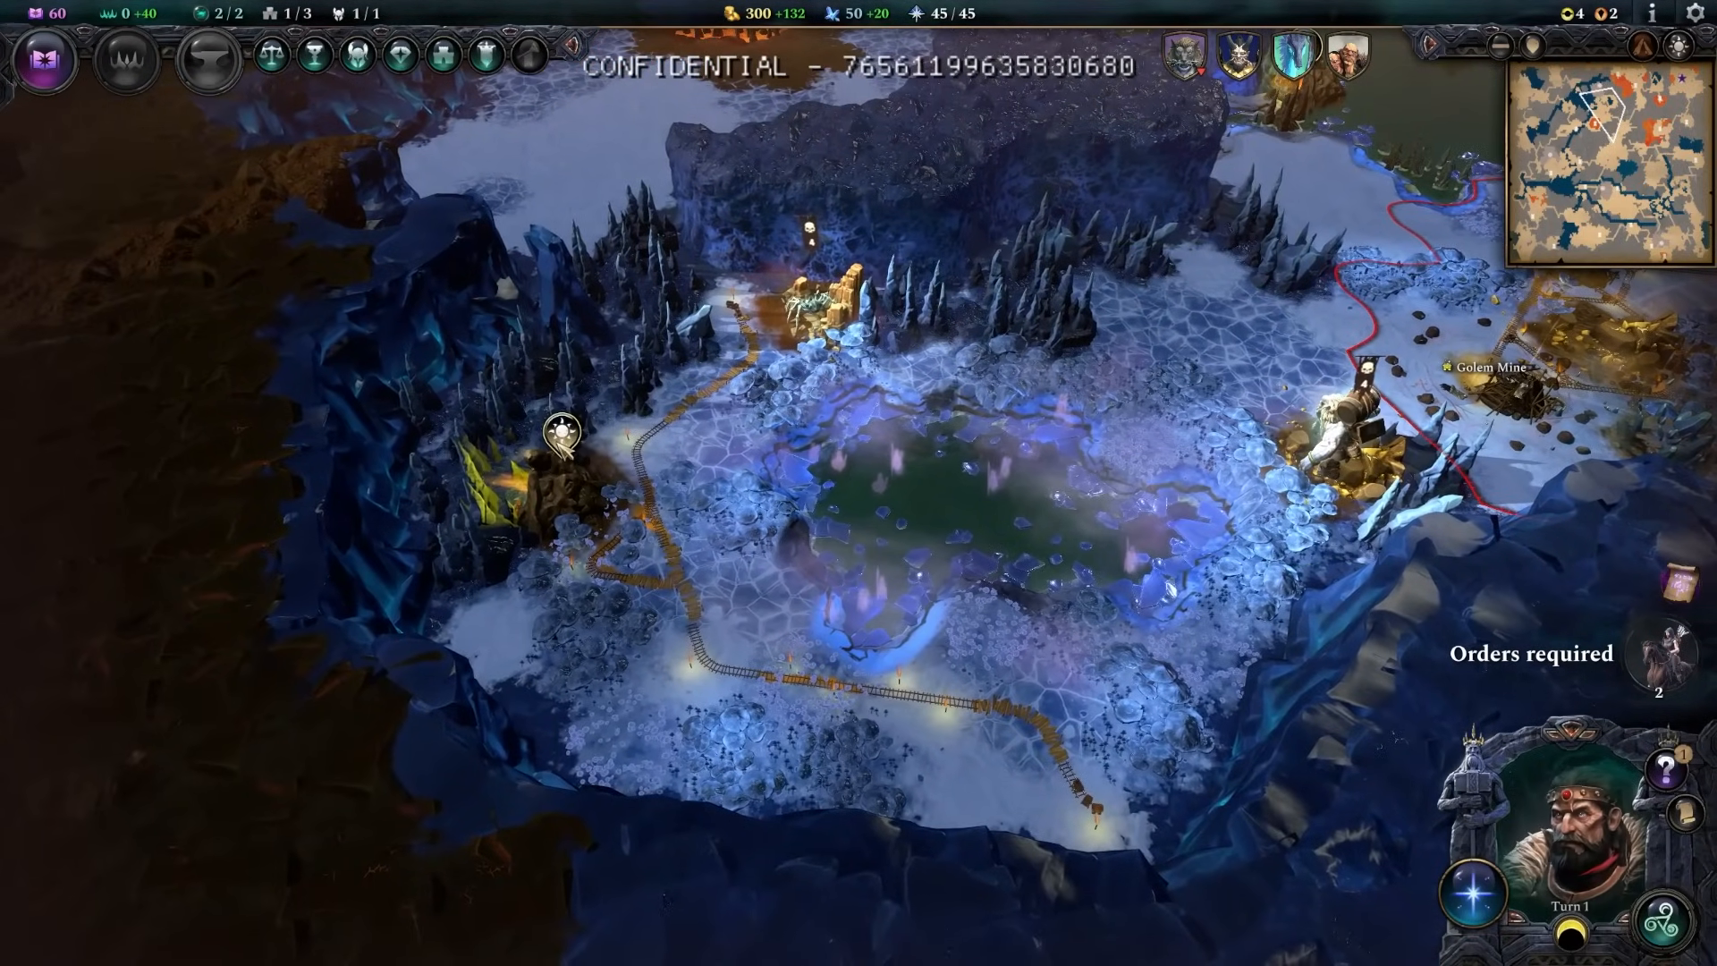
{"action": "left_click", "coordinate": [562, 436]}
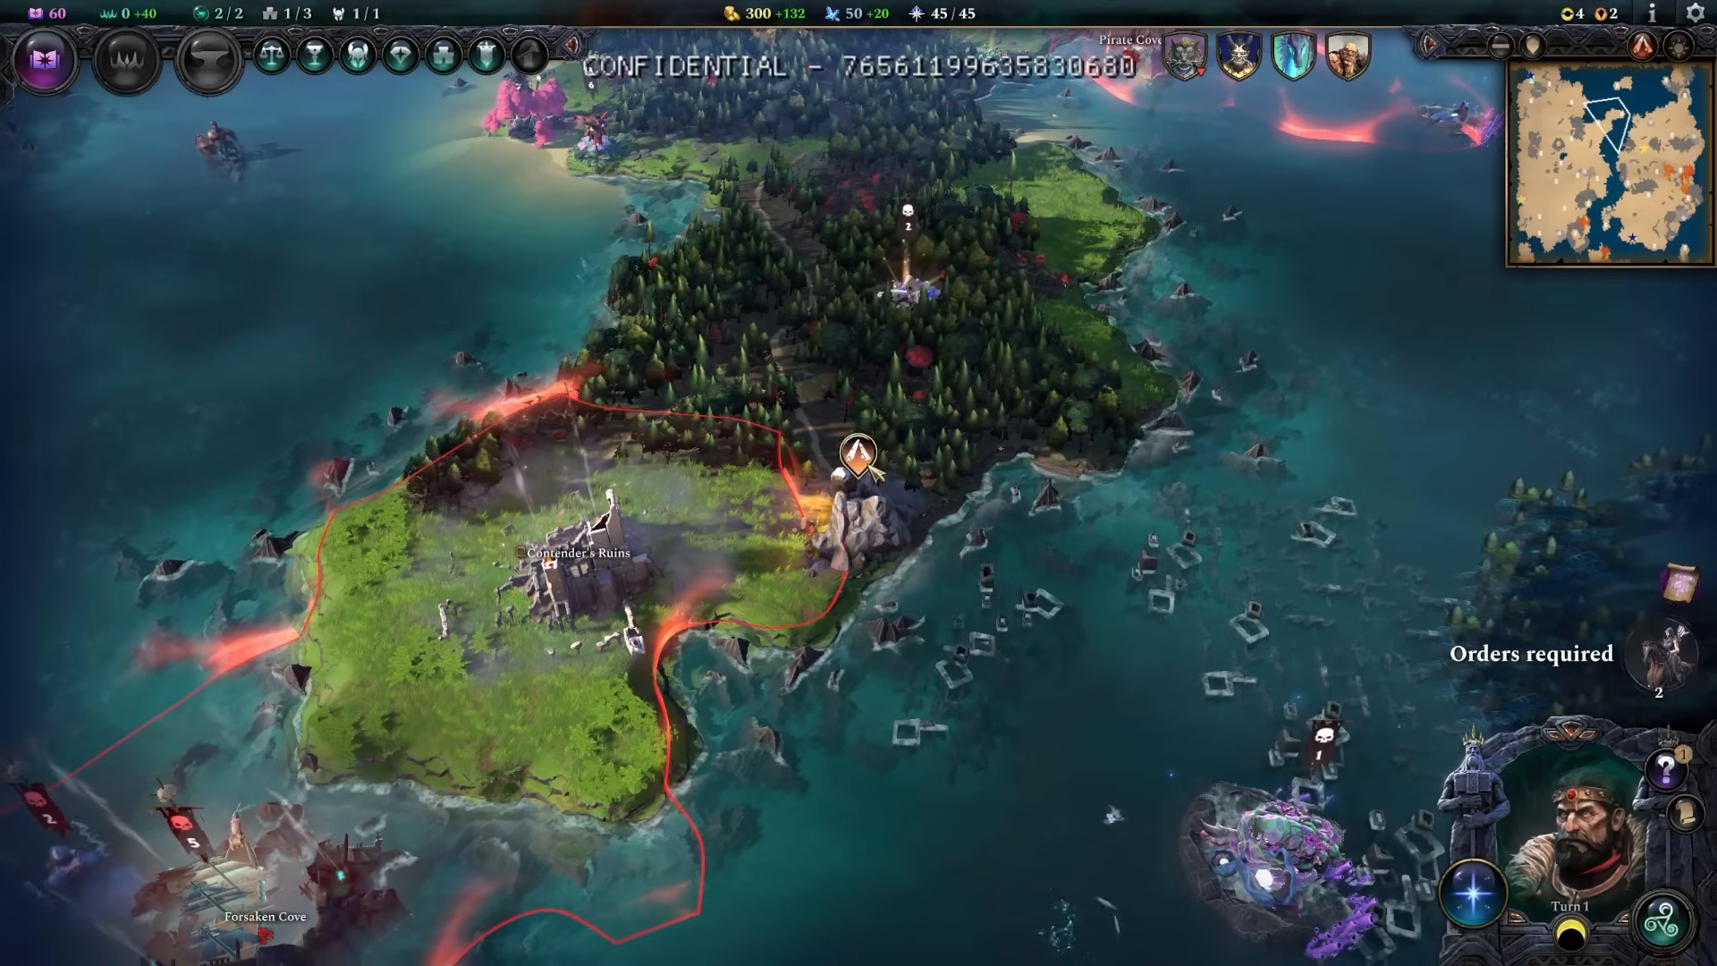
{"action": "key", "text": "w"}
{"action": "key", "text": "a"}
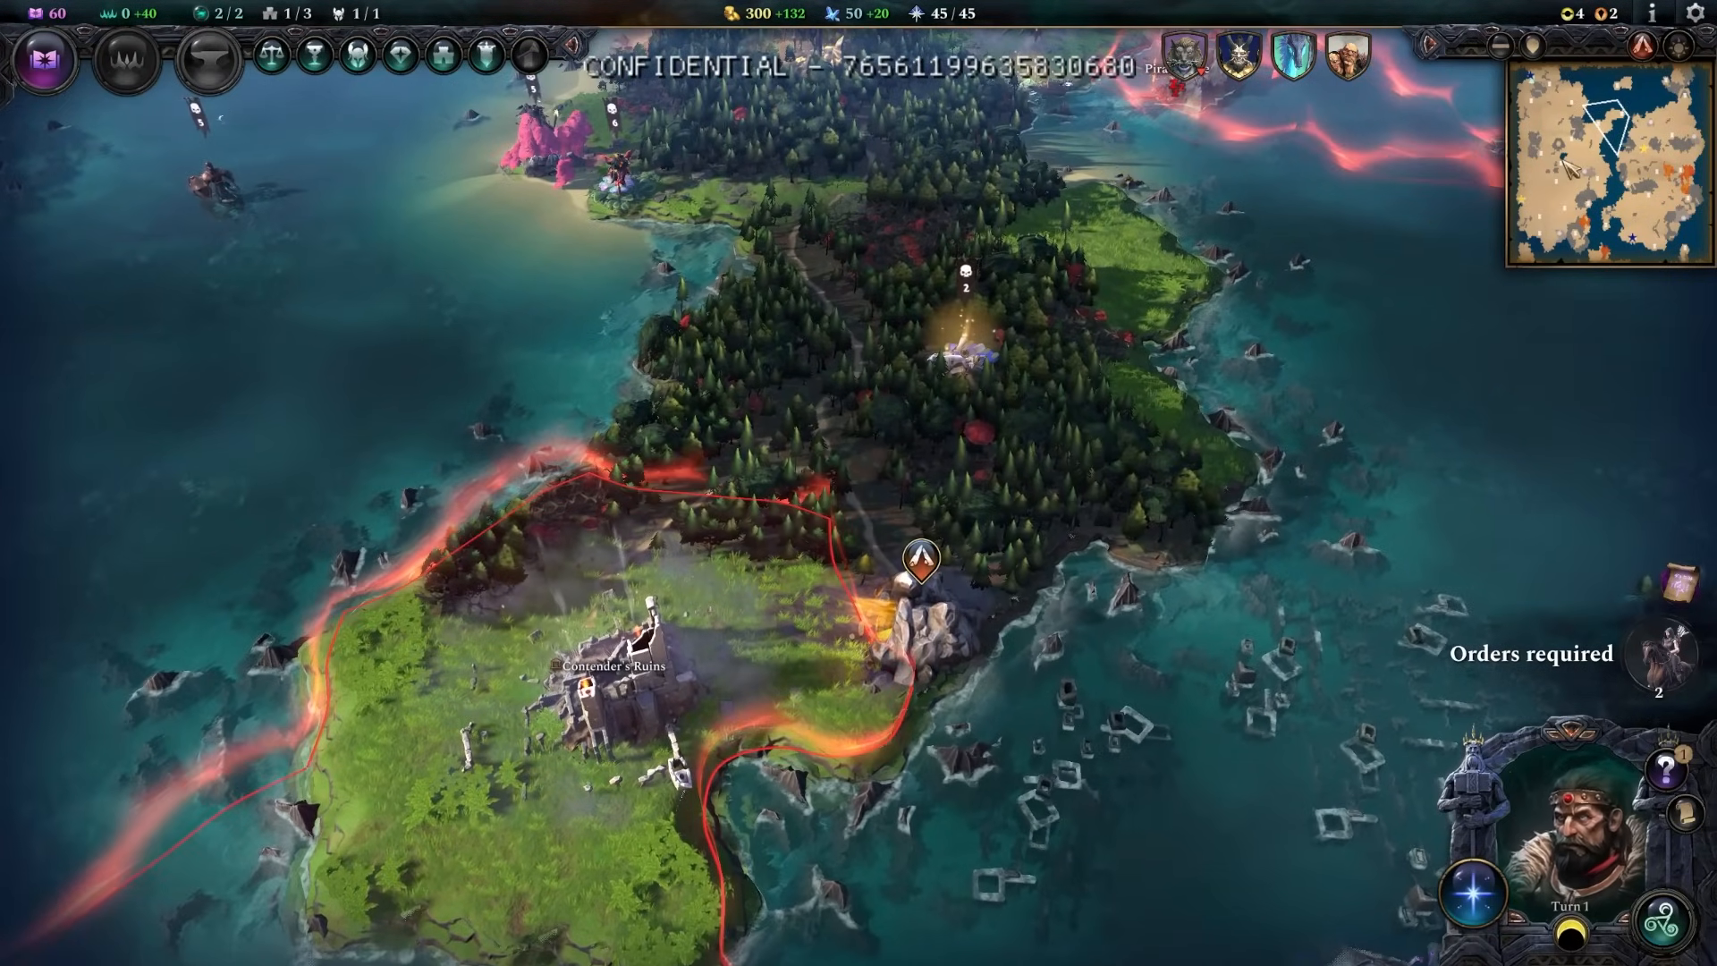
- Return to the surface region around Smoldering Keep and examine its ruins, pillars, lake and surrounding forest
{"action": "left_click", "coordinate": [1563, 156]}
{"action": "scroll", "coordinate": [808, 352], "scroll_direction": "down", "scroll_amount": 3}
{"action": "middle_click_drag", "start_coordinate": [807, 352], "coordinate": [917, 359]}
{"action": "key", "text": "w"}
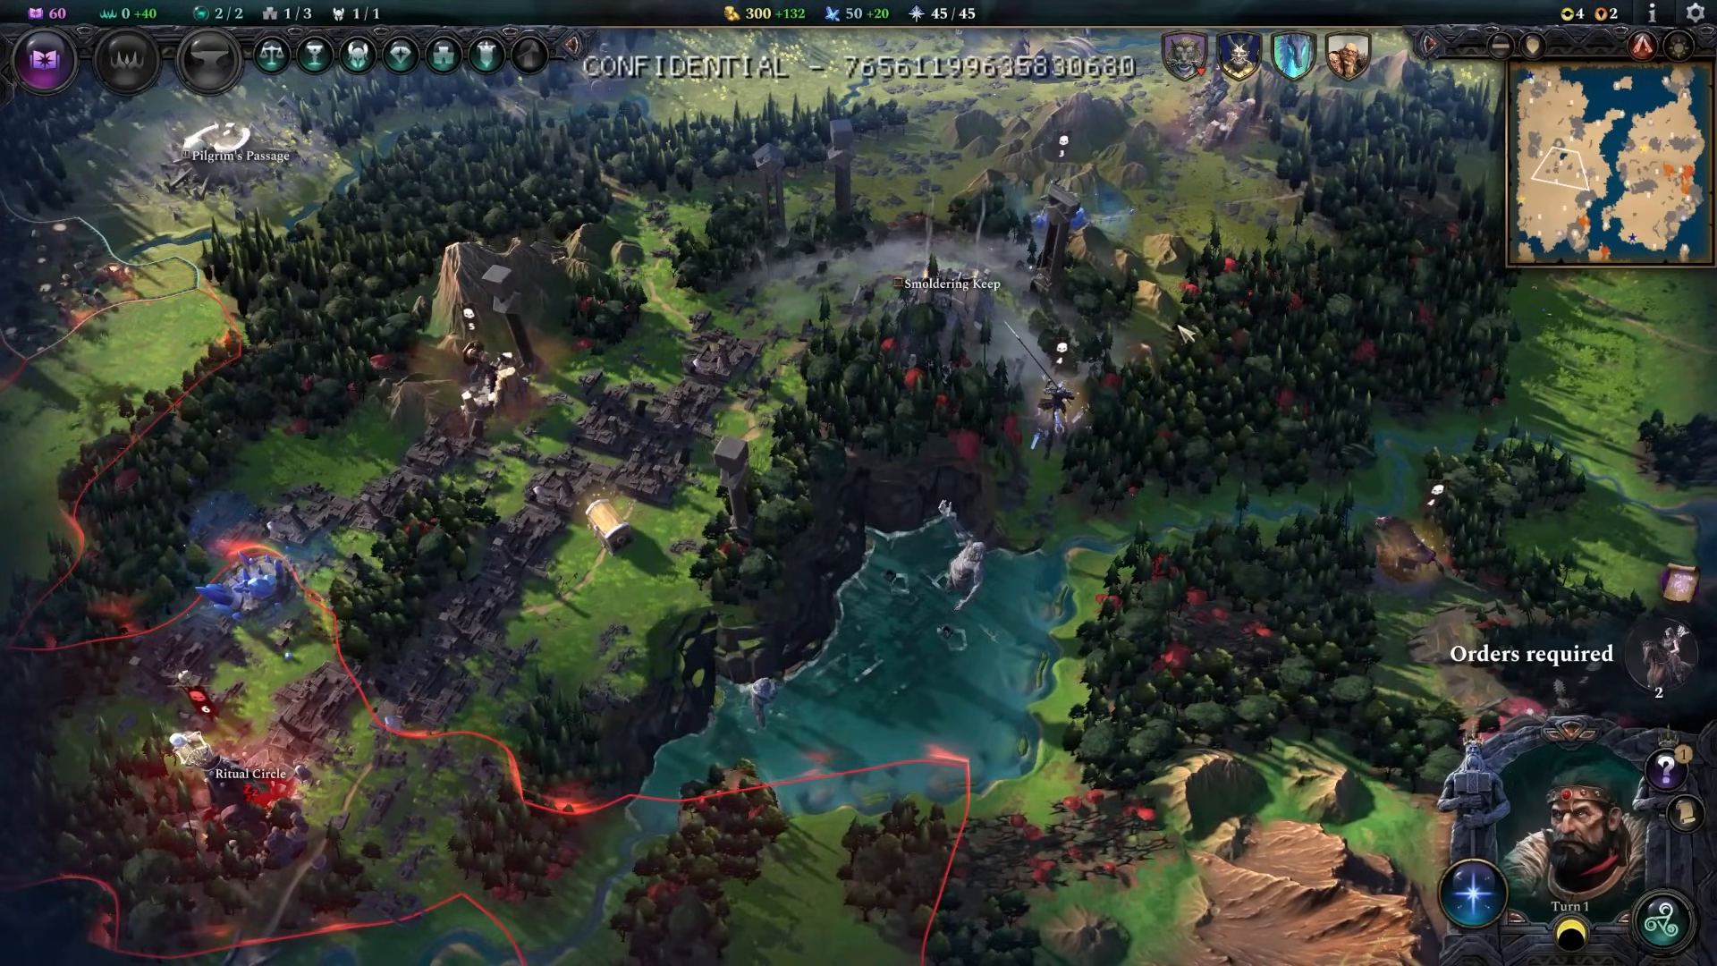
{"action": "left_click_drag", "start_coordinate": [1158, 381], "coordinate": [1197, 329]}
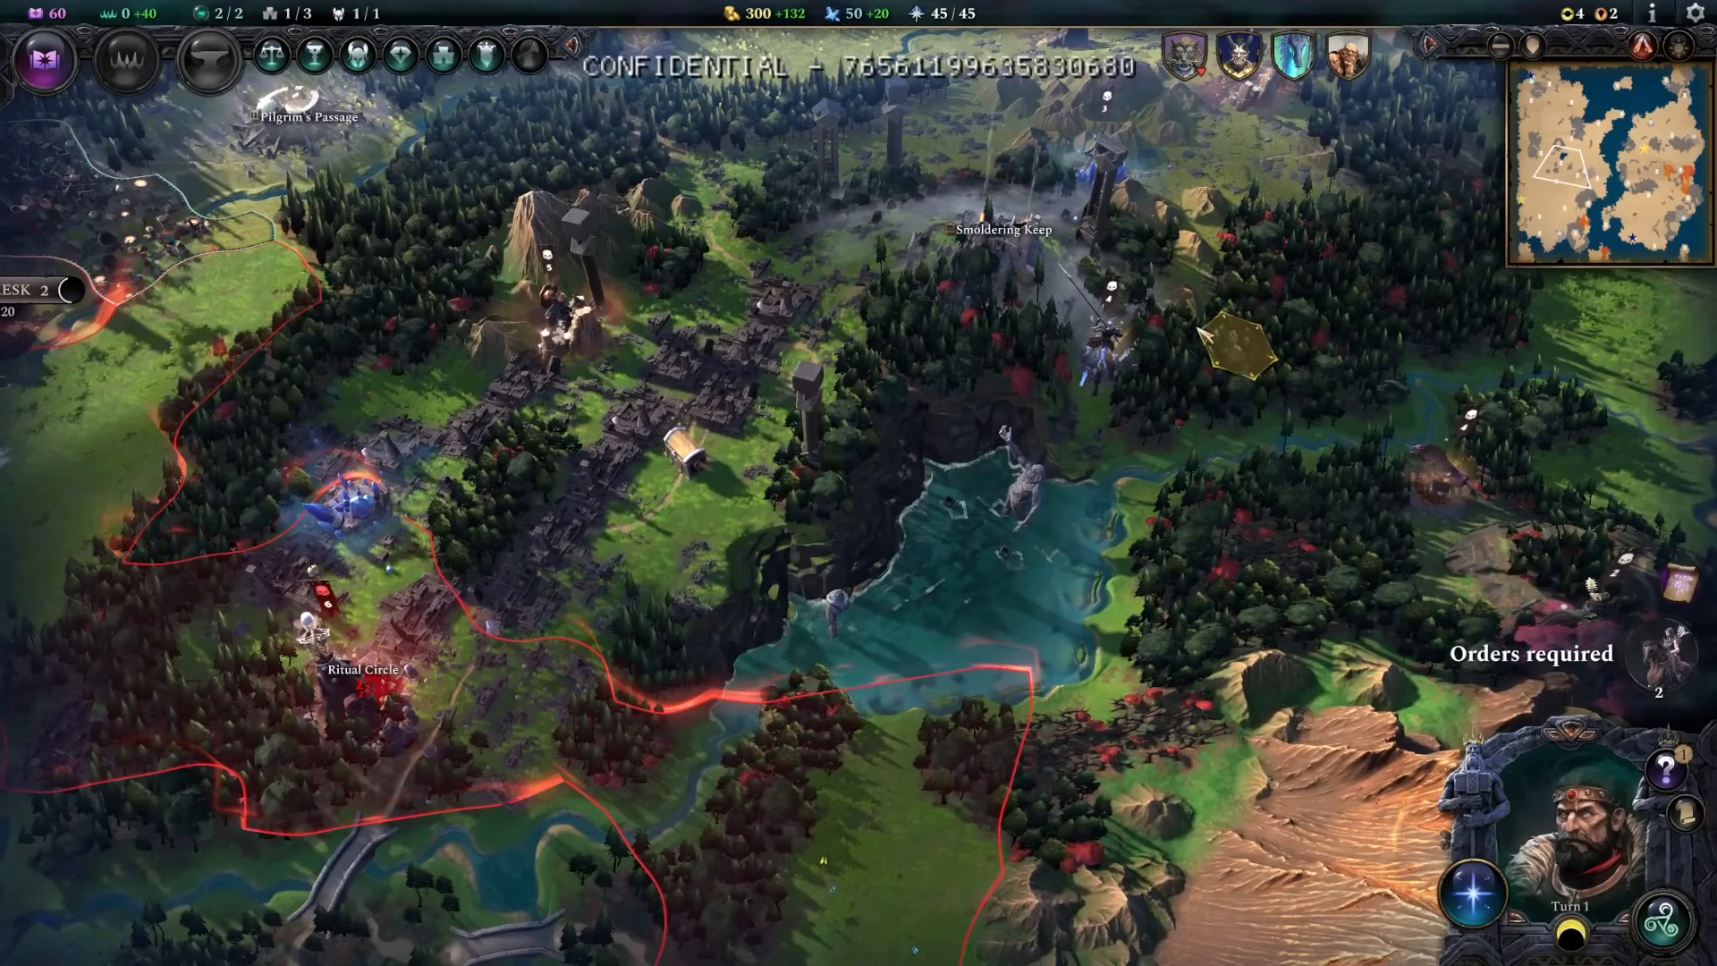
{"action": "left_click_drag", "start_coordinate": [1148, 247], "coordinate": [1196, 263]}
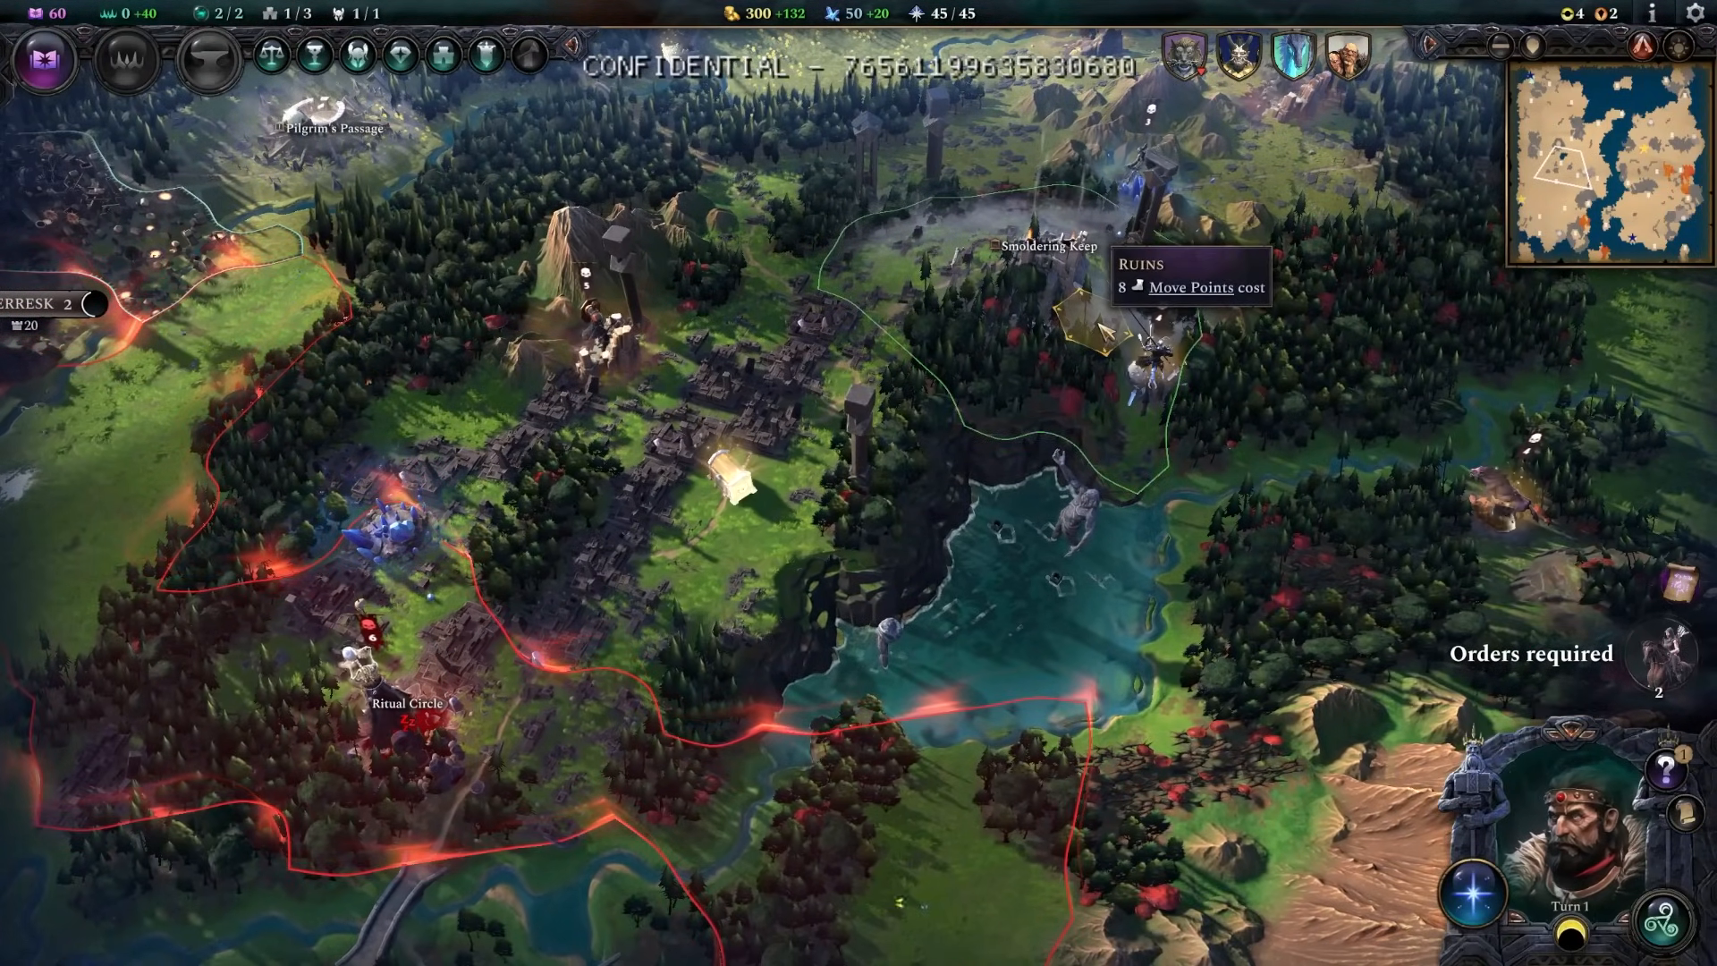
{"action": "middle_click_drag", "start_coordinate": [1214, 514], "coordinate": [1099, 535]}
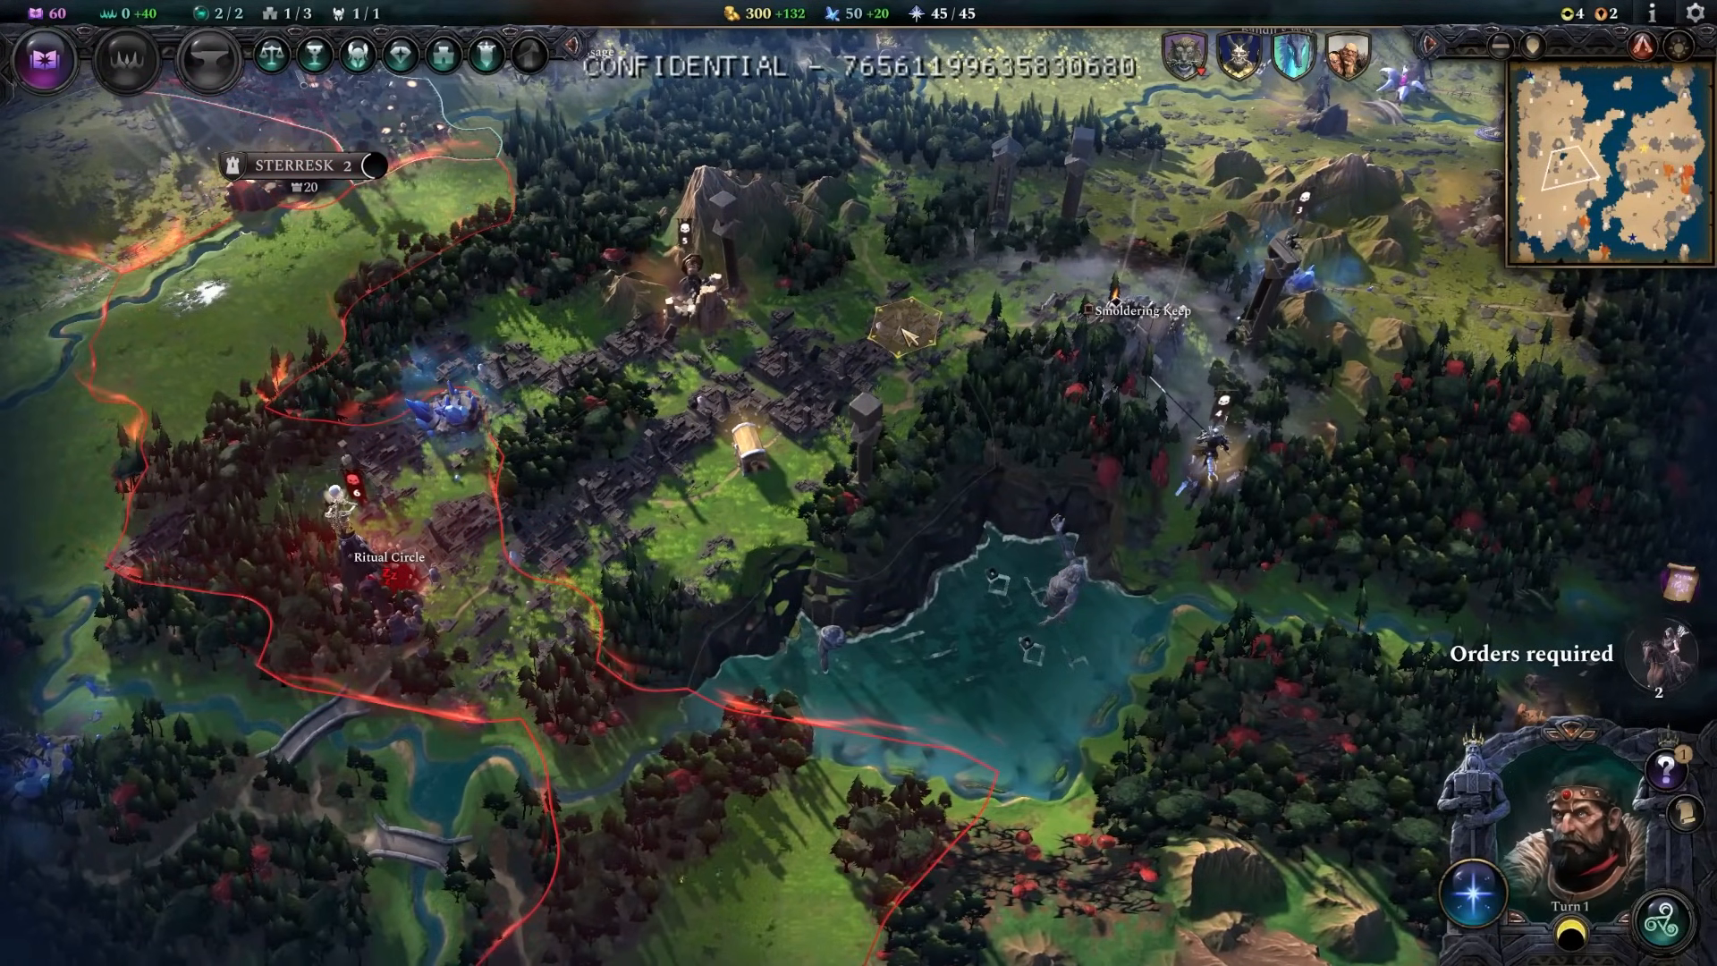
{"action": "left_click_drag", "start_coordinate": [872, 302], "coordinate": [844, 337]}
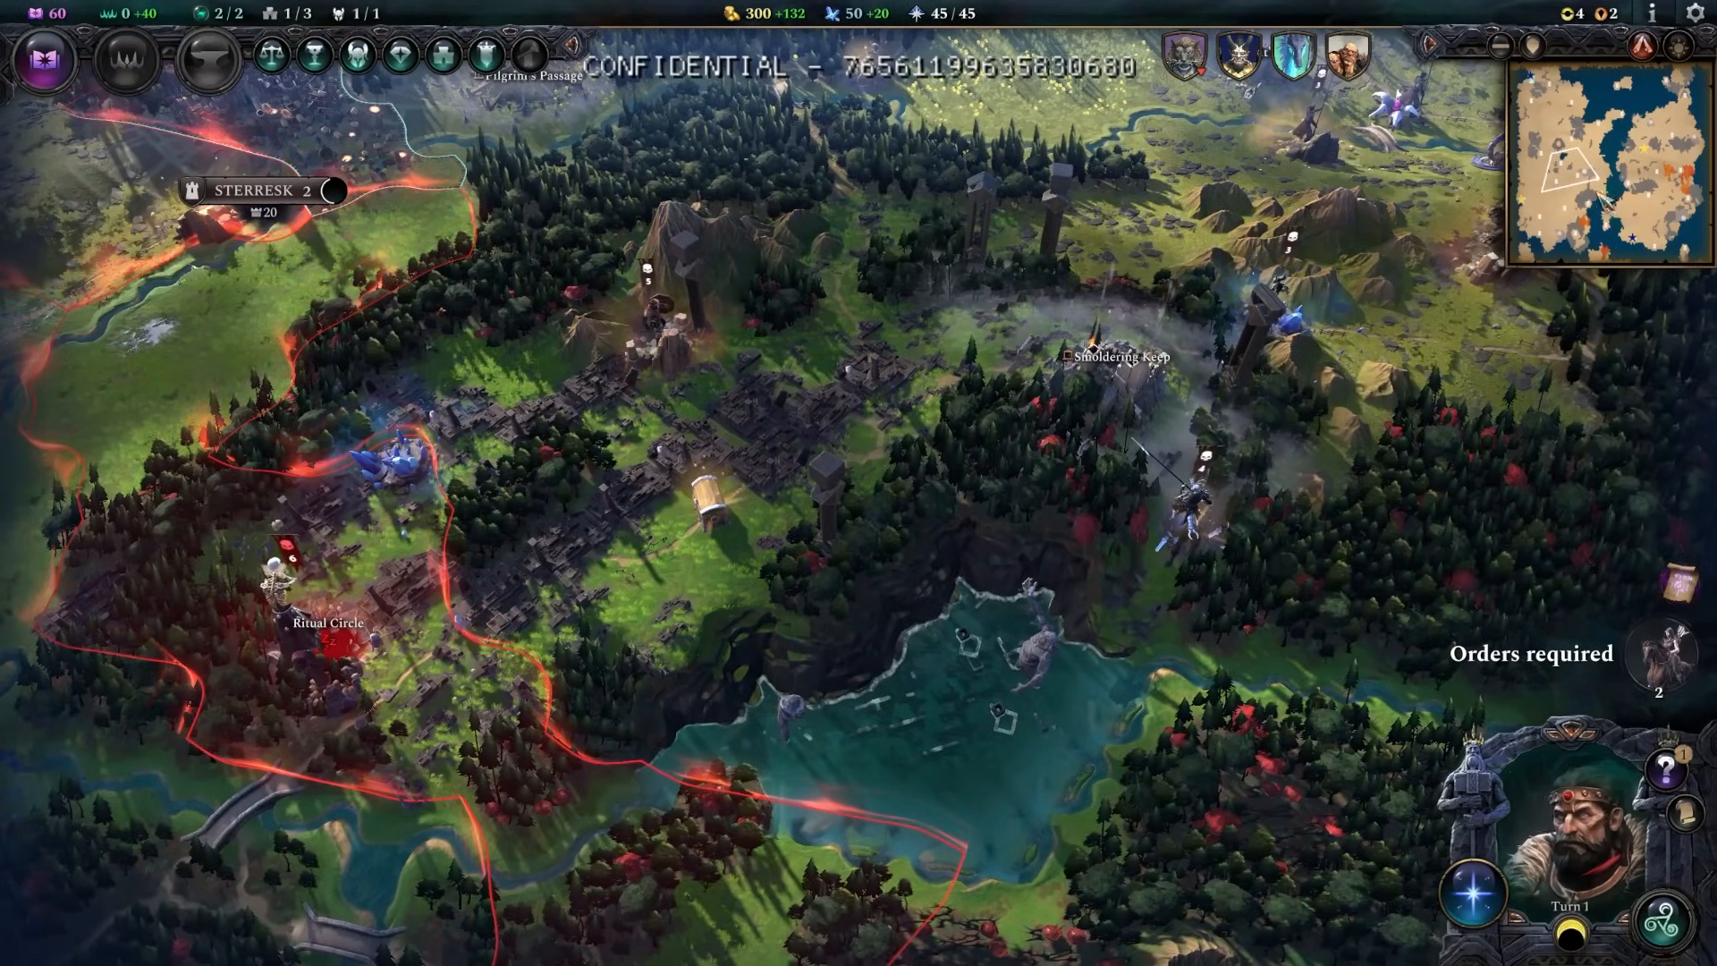
- Inspect the snowy surface region at the Silent Tomb and the mountain-ringed desert region at the Altar of Elements
{"action": "left_click", "coordinate": [1687, 107]}
{"action": "middle_click_drag", "start_coordinate": [1324, 393], "coordinate": [519, 577]}
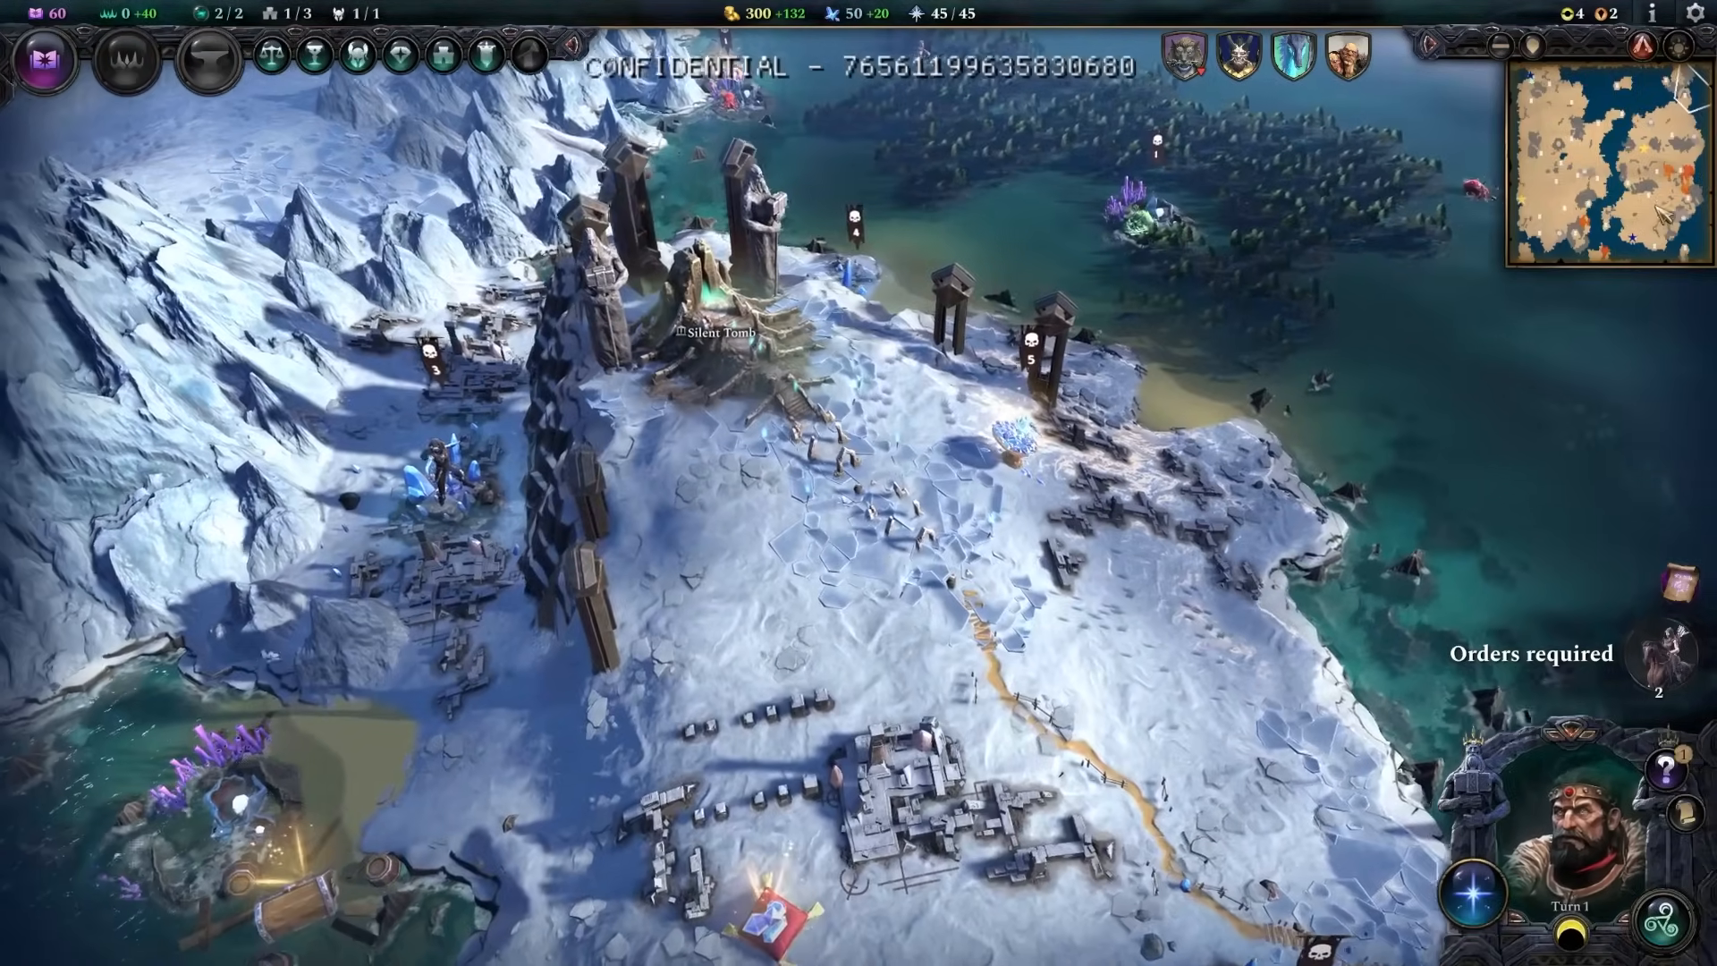
{"action": "left_click", "coordinate": [1578, 203]}
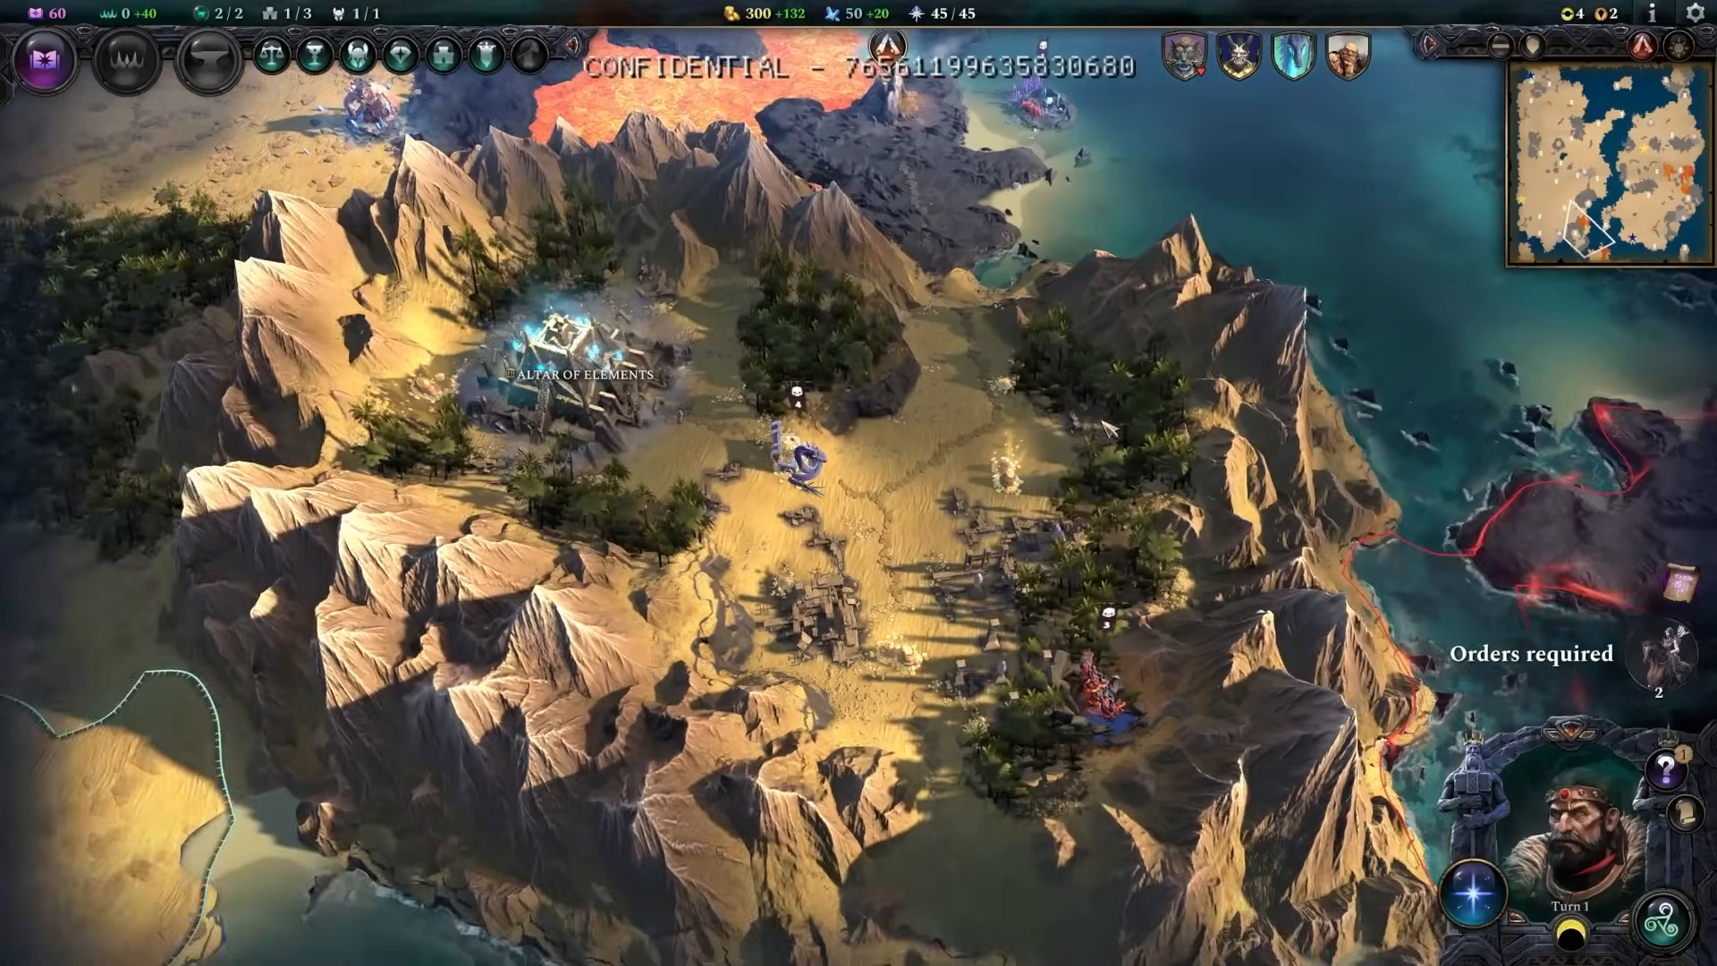
{"action": "middle_click_drag", "start_coordinate": [1109, 429], "coordinate": [903, 385]}
- Examine the river and ruins region around Crawler's Nest and the river-ringed forest region around the Blighted Tree
{"action": "left_click_drag", "start_coordinate": [903, 385], "coordinate": [1534, 183]}
{"action": "left_click_drag", "start_coordinate": [653, 428], "coordinate": [872, 328]}
{"action": "left_click_drag", "start_coordinate": [975, 338], "coordinate": [1158, 439]}
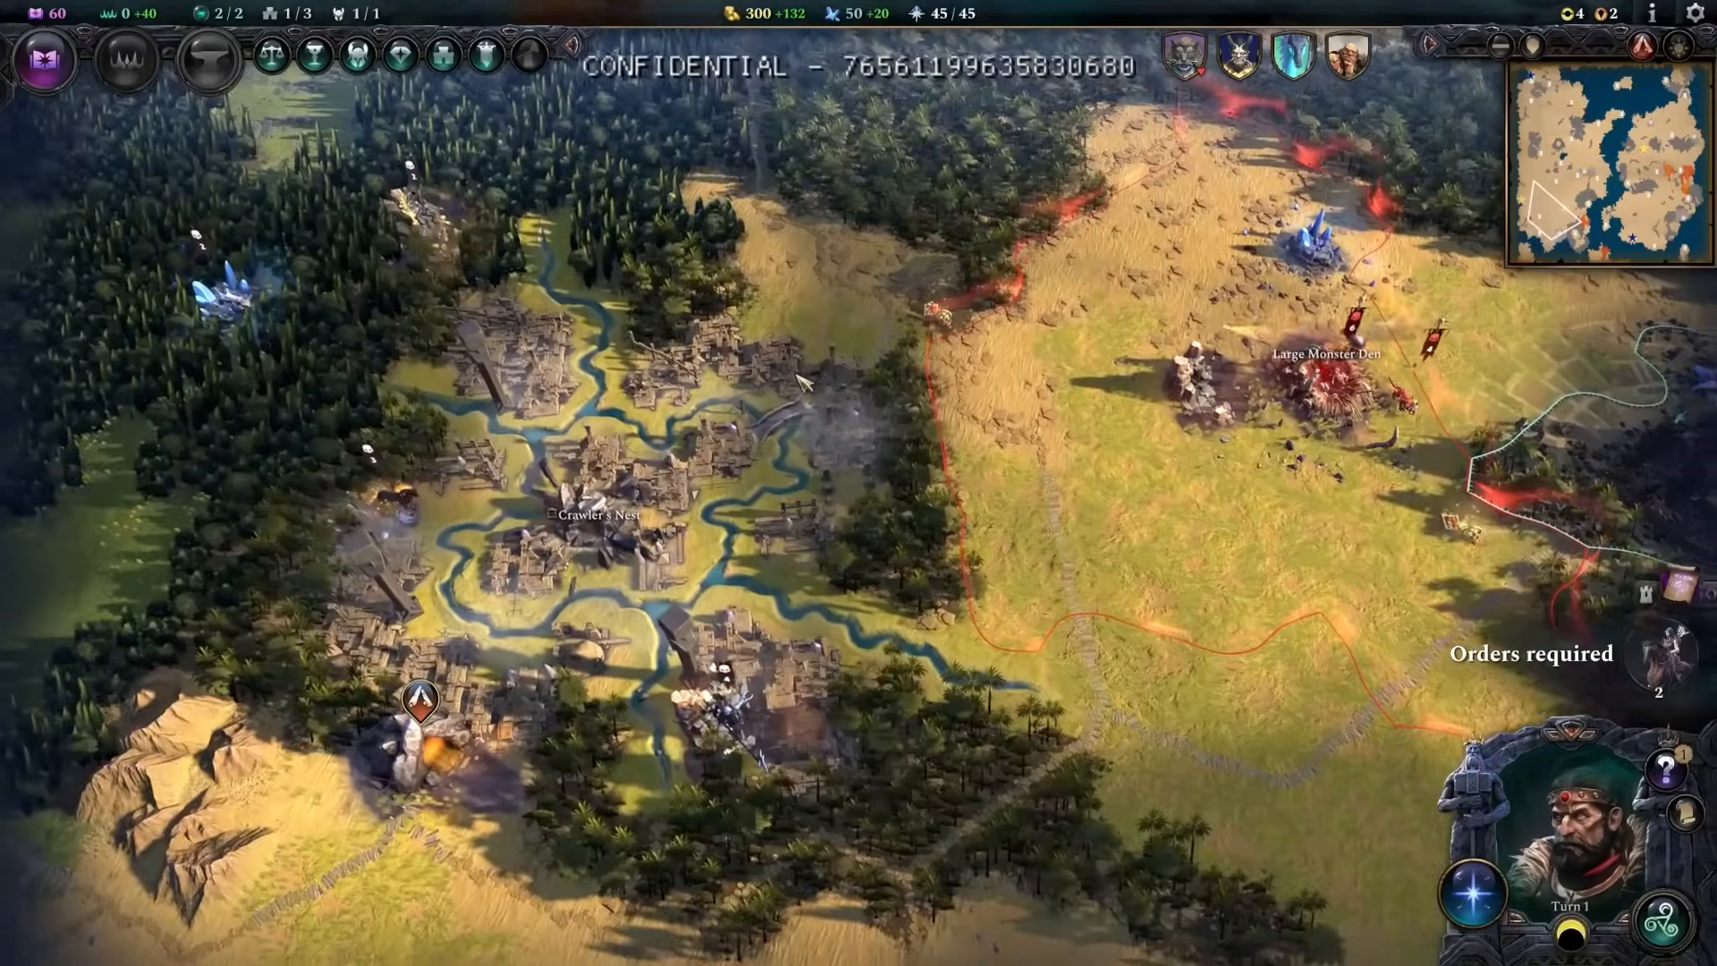
{"action": "scroll", "coordinate": [1163, 438], "scroll_direction": "up", "scroll_amount": 3}
{"action": "middle_click_drag", "start_coordinate": [1163, 438], "coordinate": [884, 387]}
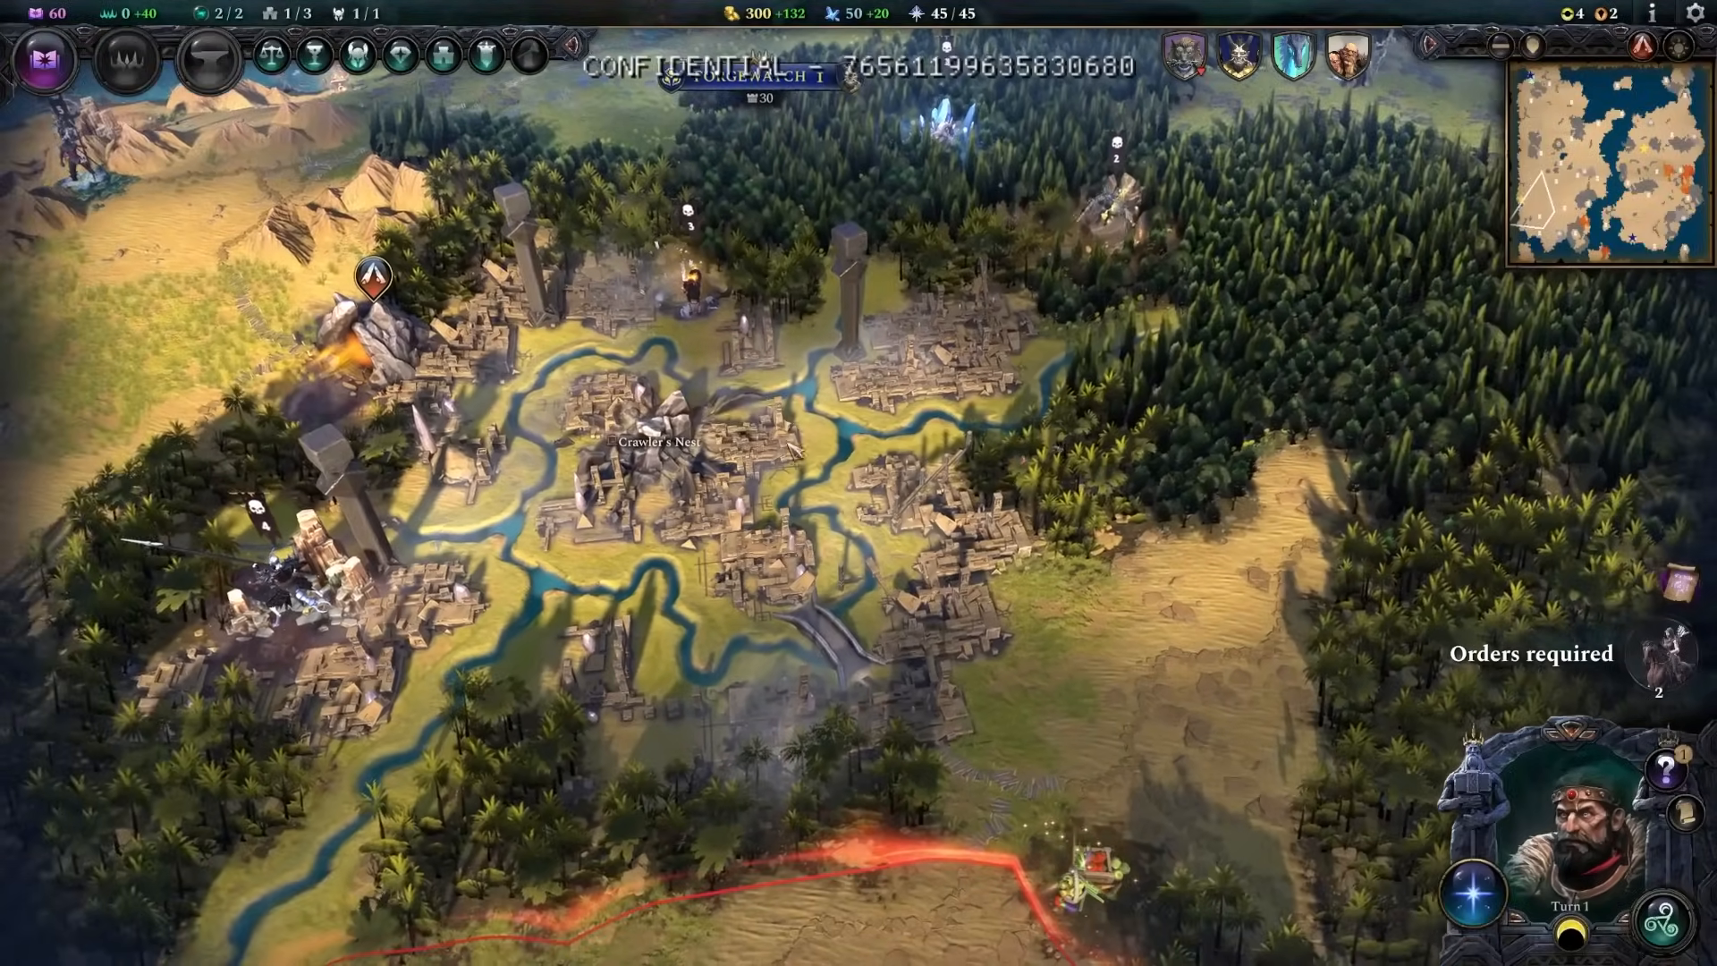
{"action": "middle_click_drag", "start_coordinate": [796, 451], "coordinate": [932, 429]}
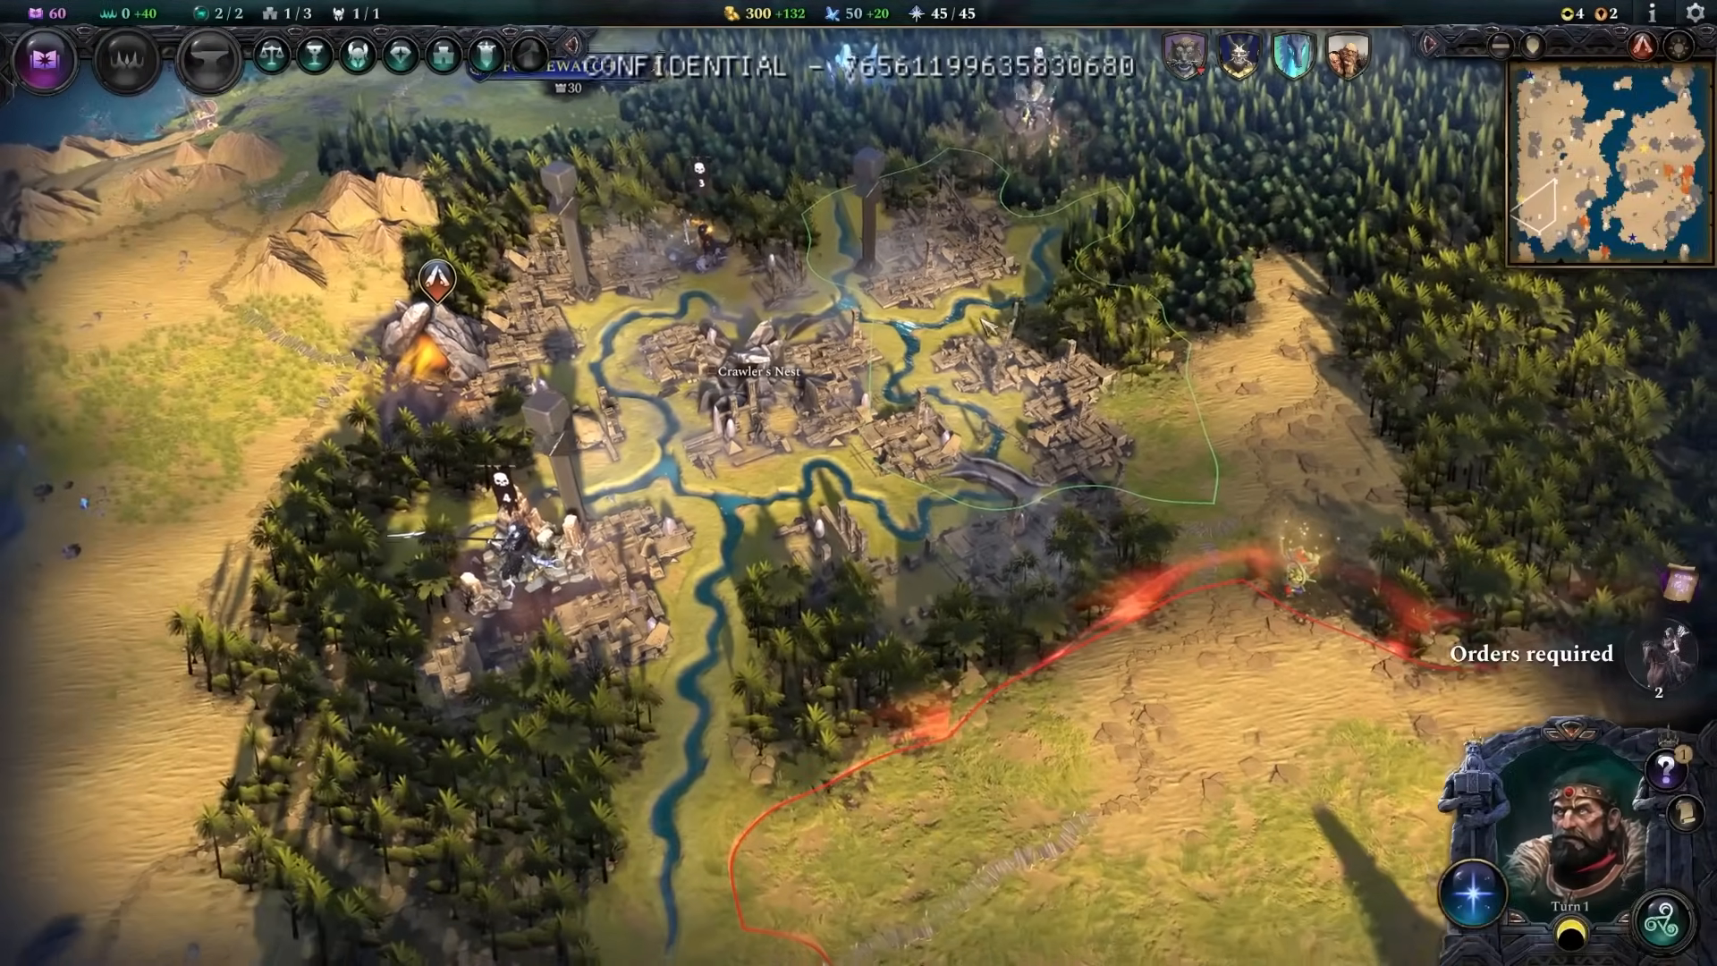
{"action": "left_click_drag", "start_coordinate": [921, 347], "coordinate": [851, 347]}
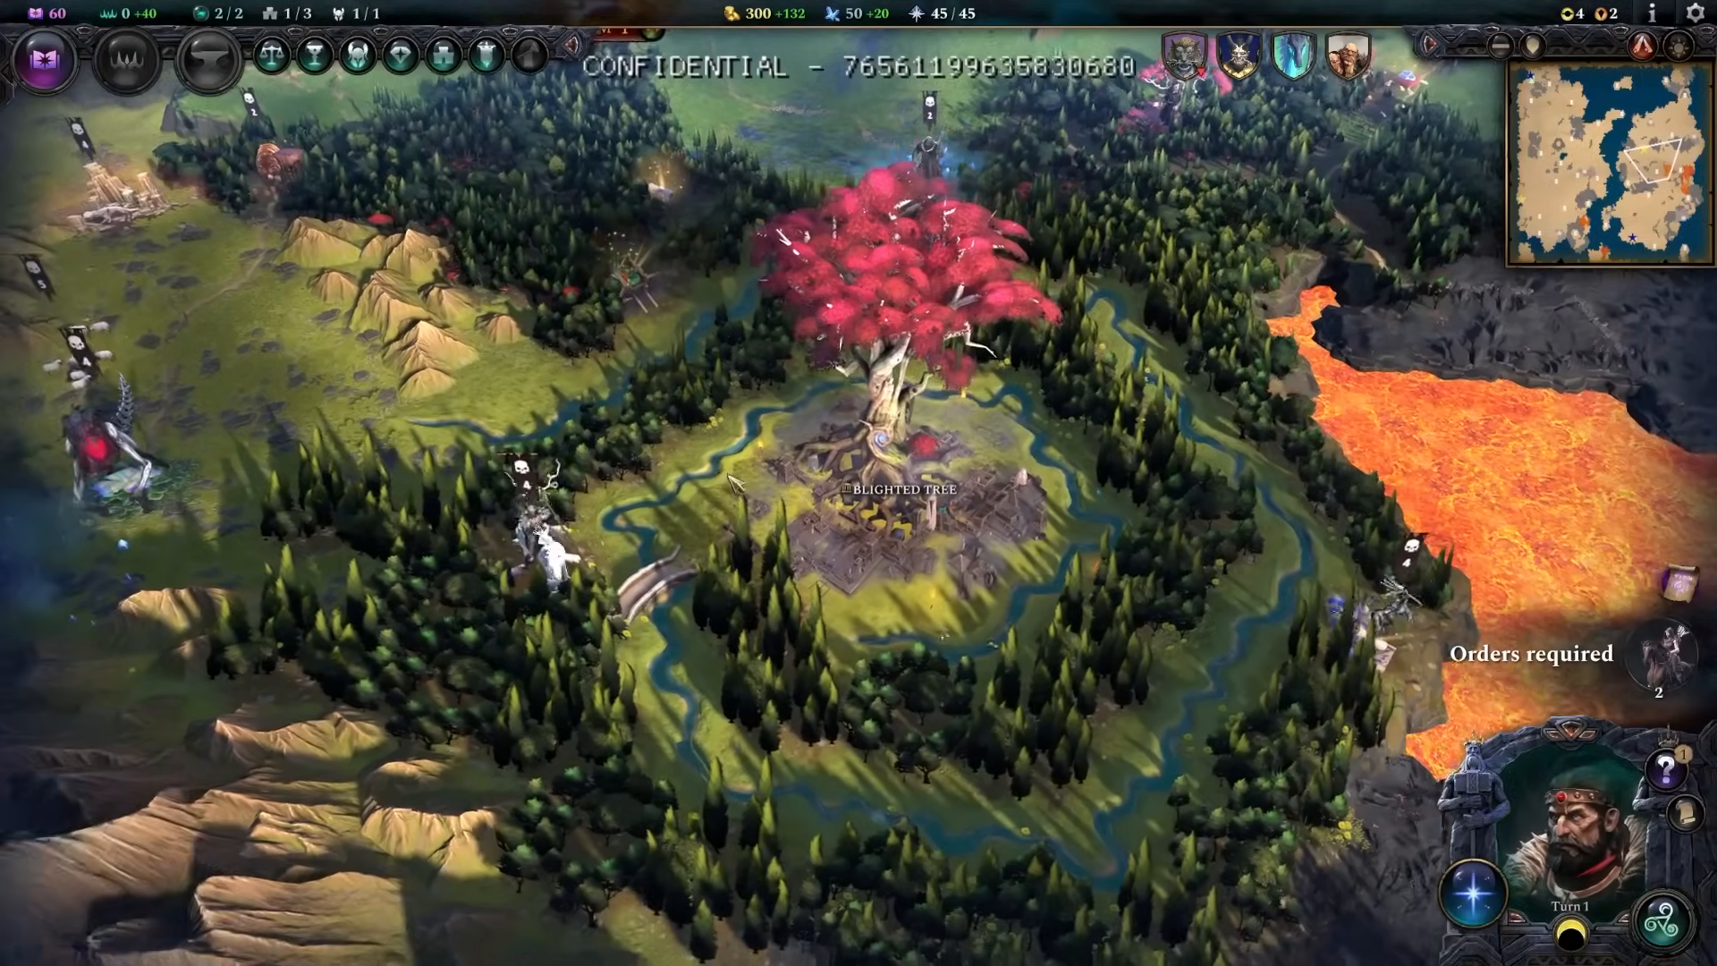
{"action": "middle_click_drag", "start_coordinate": [729, 476], "coordinate": [886, 497]}
{"action": "middle_click_drag", "start_coordinate": [742, 519], "coordinate": [637, 521]}
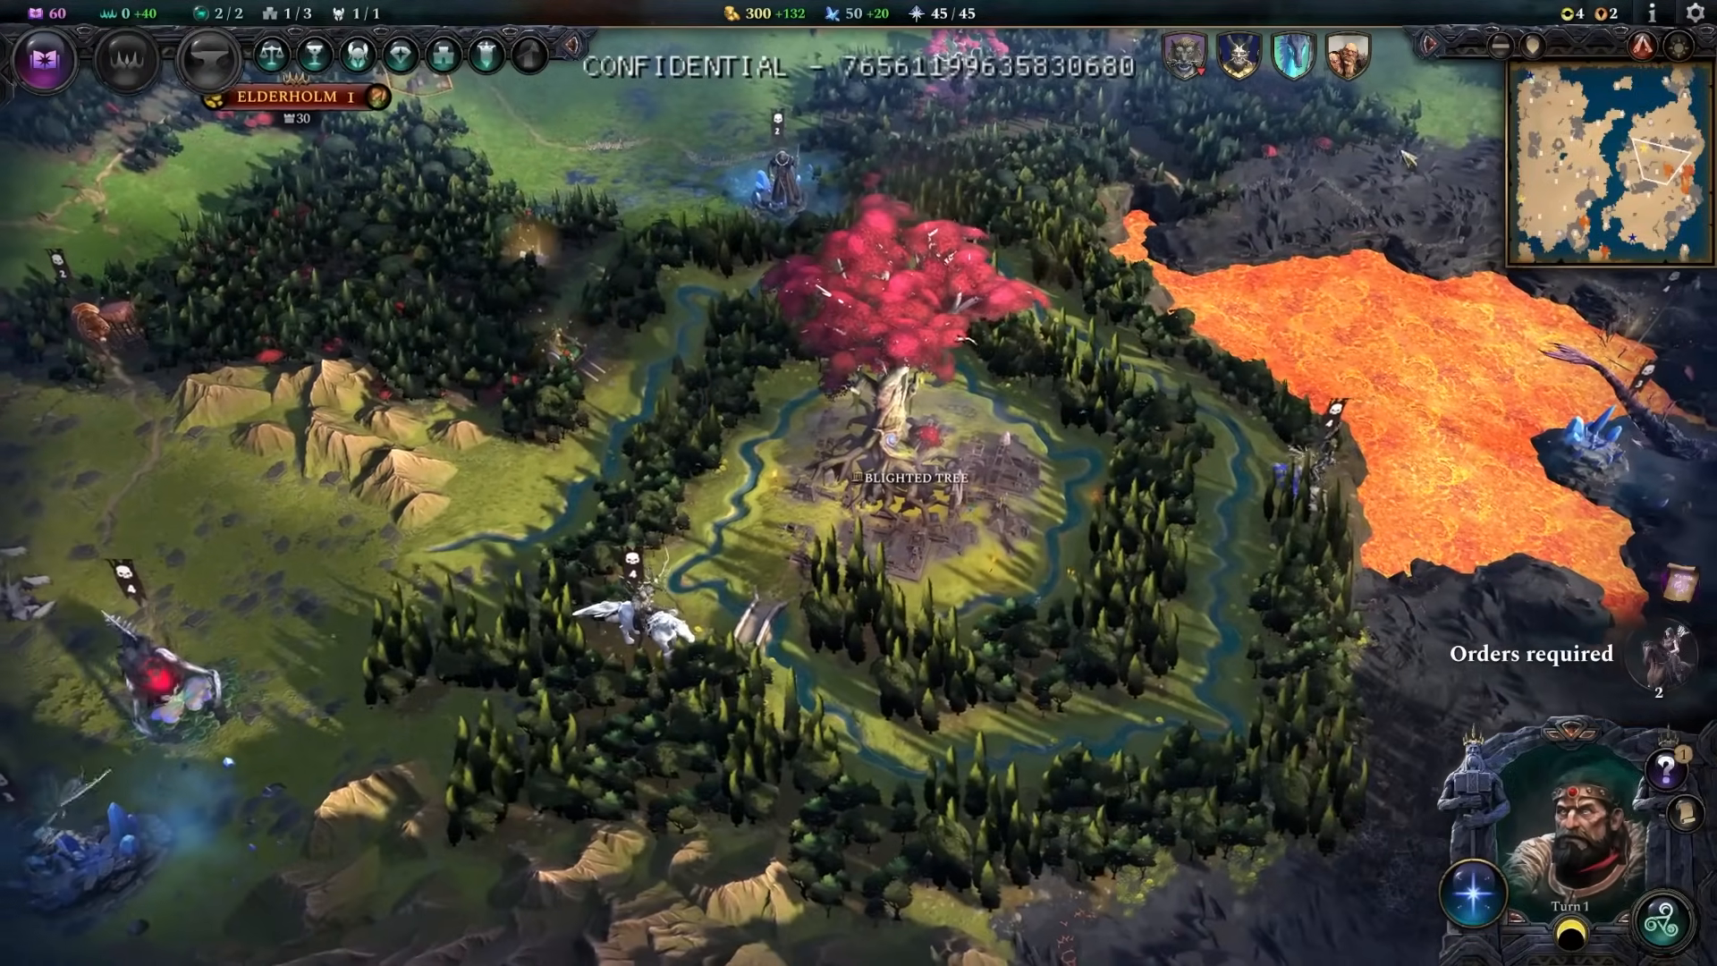
- Switch to the underground layer and examine the flooded mushroom forest region from several angles
{"action": "left_click", "coordinate": [1678, 46]}
{"action": "scroll", "coordinate": [950, 383], "scroll_direction": "down", "scroll_amount": 10}
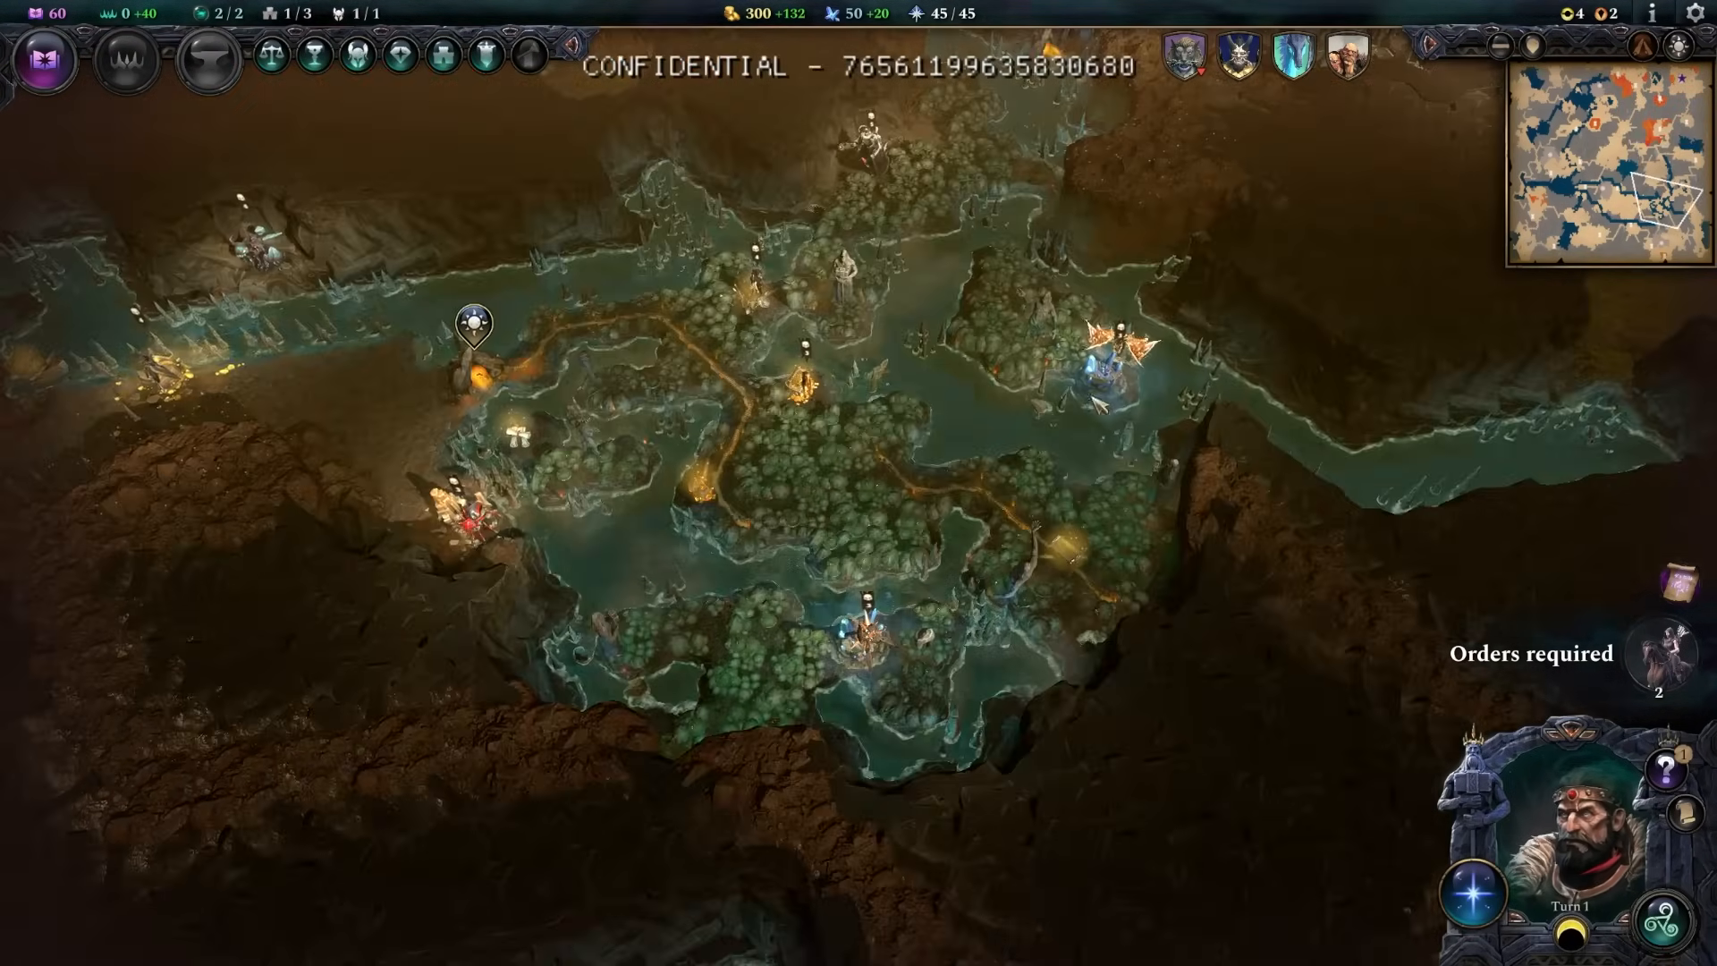
{"action": "middle_click_drag", "start_coordinate": [1098, 405], "coordinate": [696, 470]}
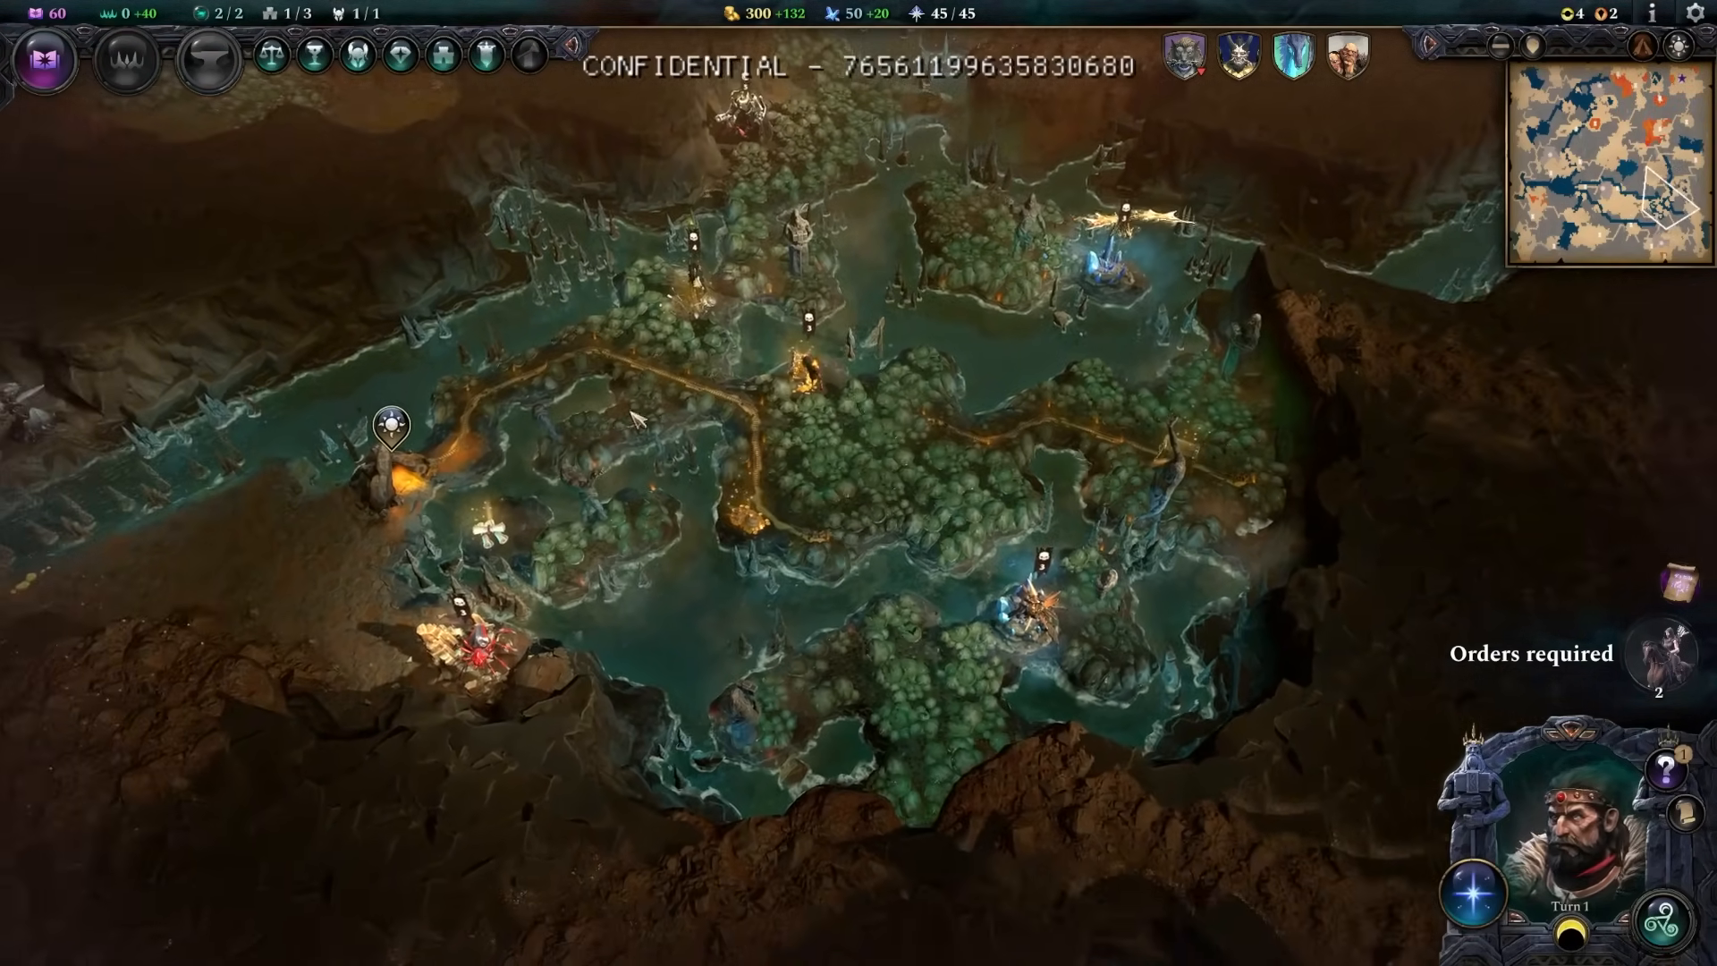
{"action": "middle_click_drag", "start_coordinate": [637, 417], "coordinate": [809, 373]}
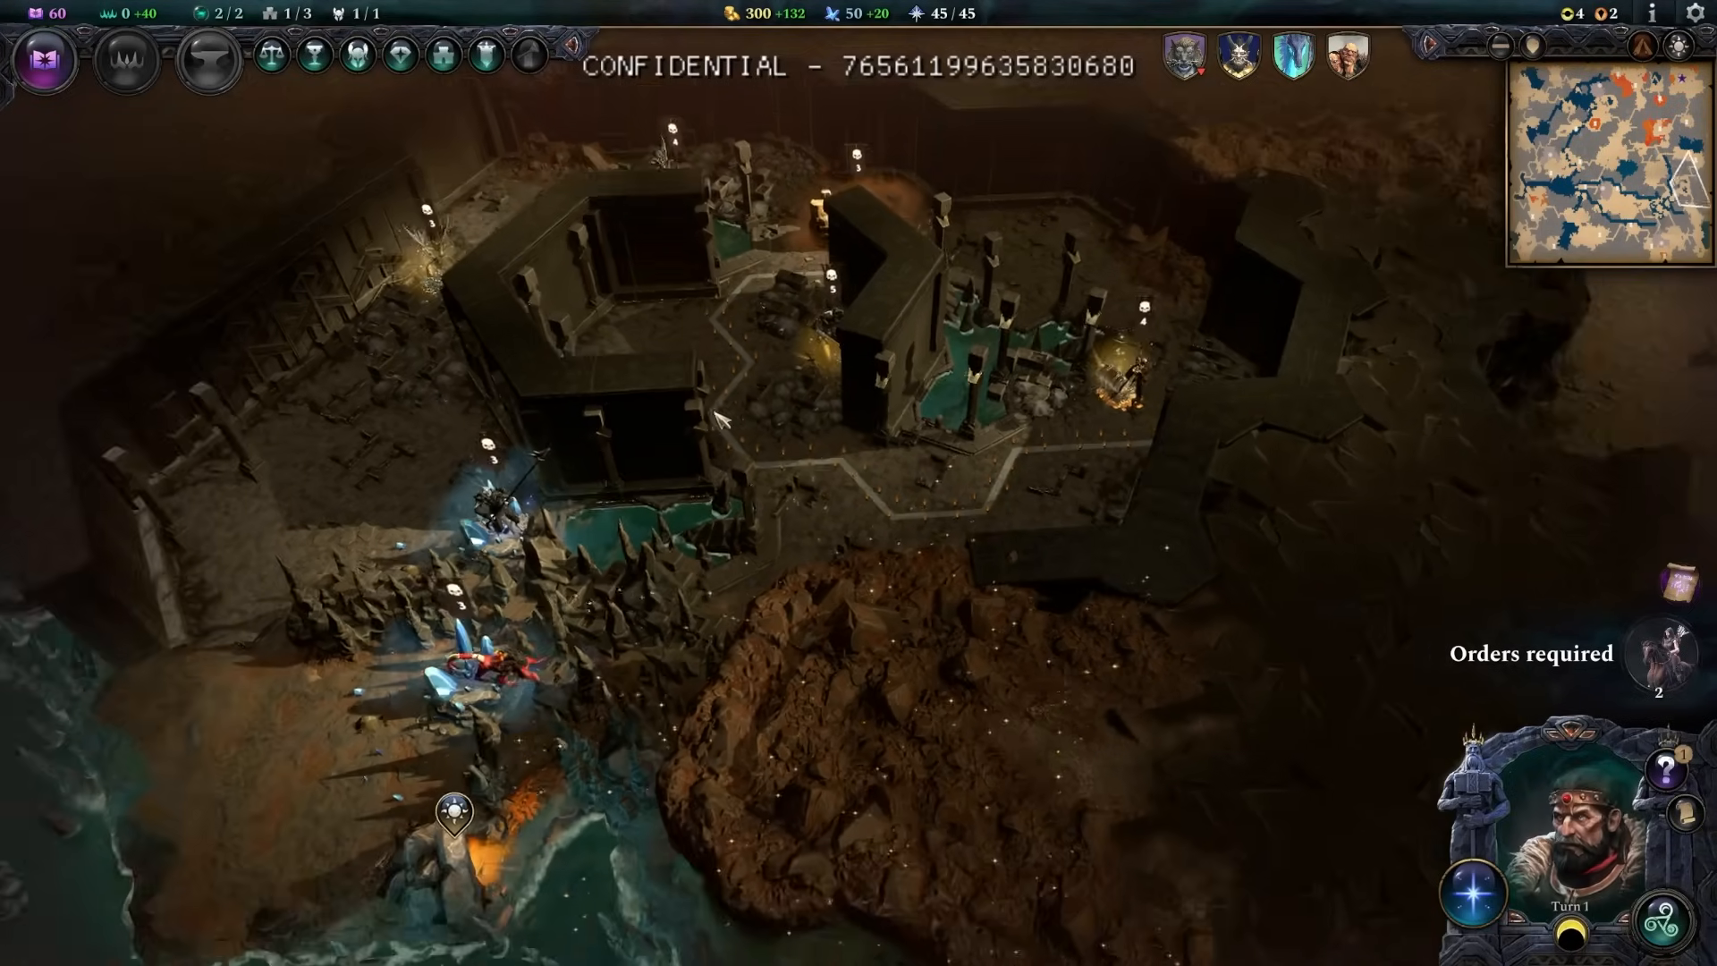
- Examine the walled underground ruins with their stone corridors, pillars and pools from several angles
{"action": "scroll", "coordinate": [784, 434], "scroll_direction": "up", "scroll_amount": 3}
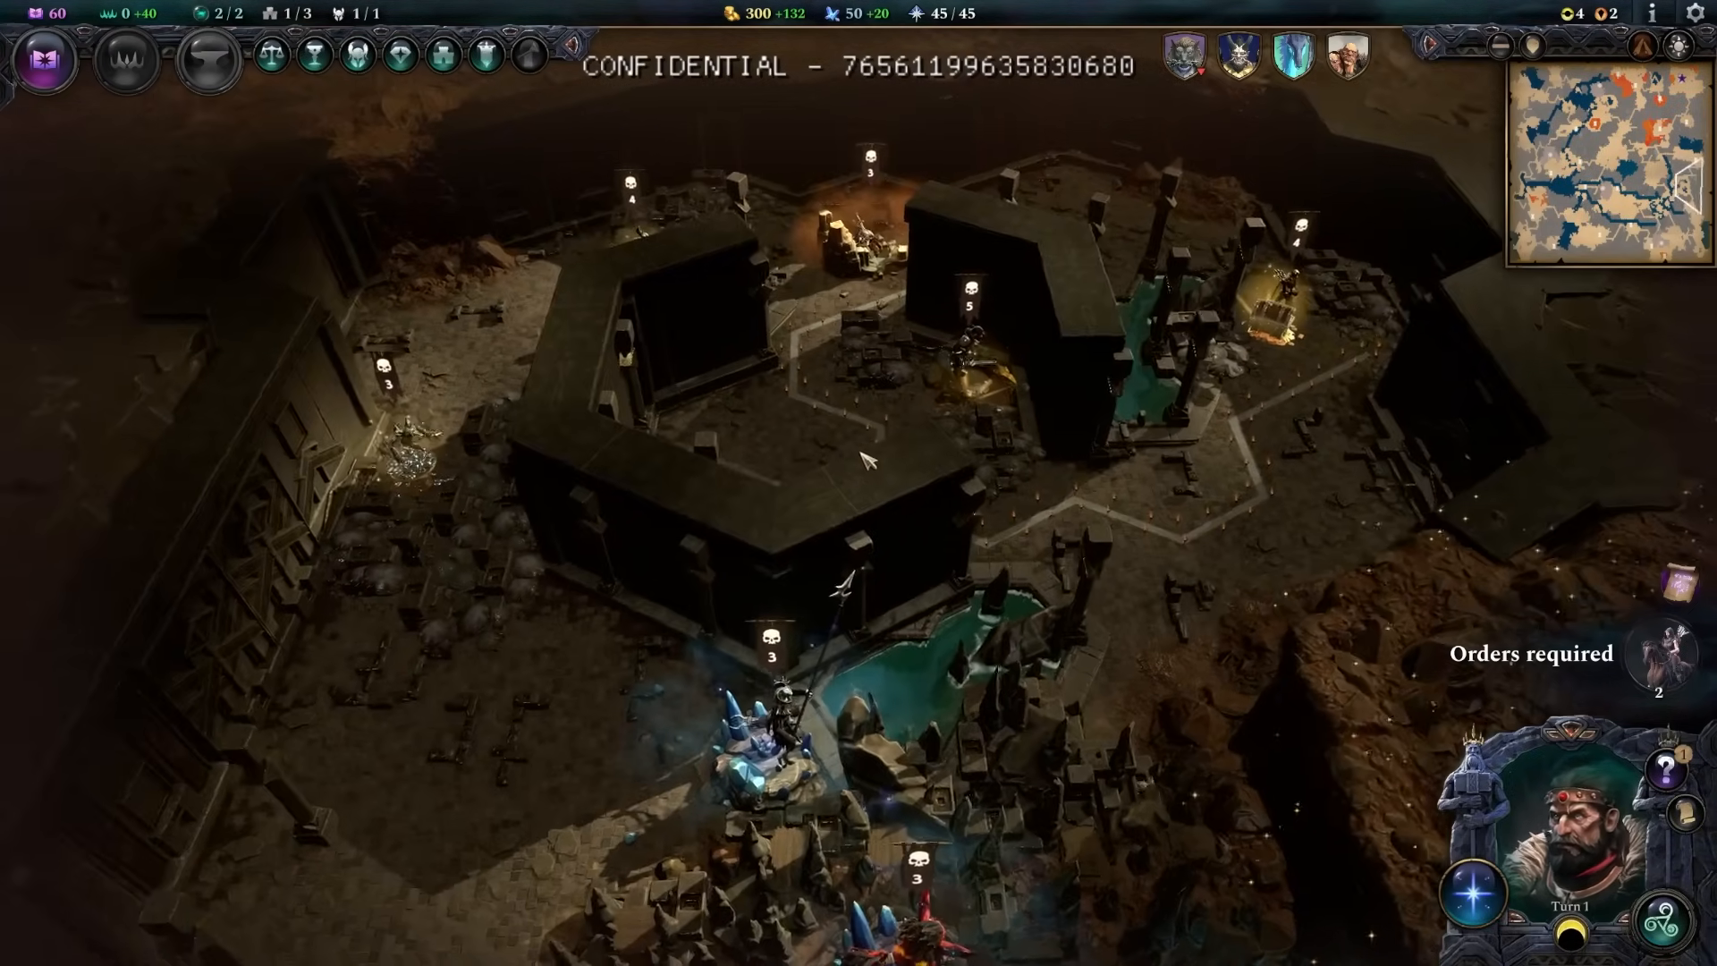
{"action": "scroll", "coordinate": [866, 460], "scroll_direction": "down", "scroll_amount": 2}
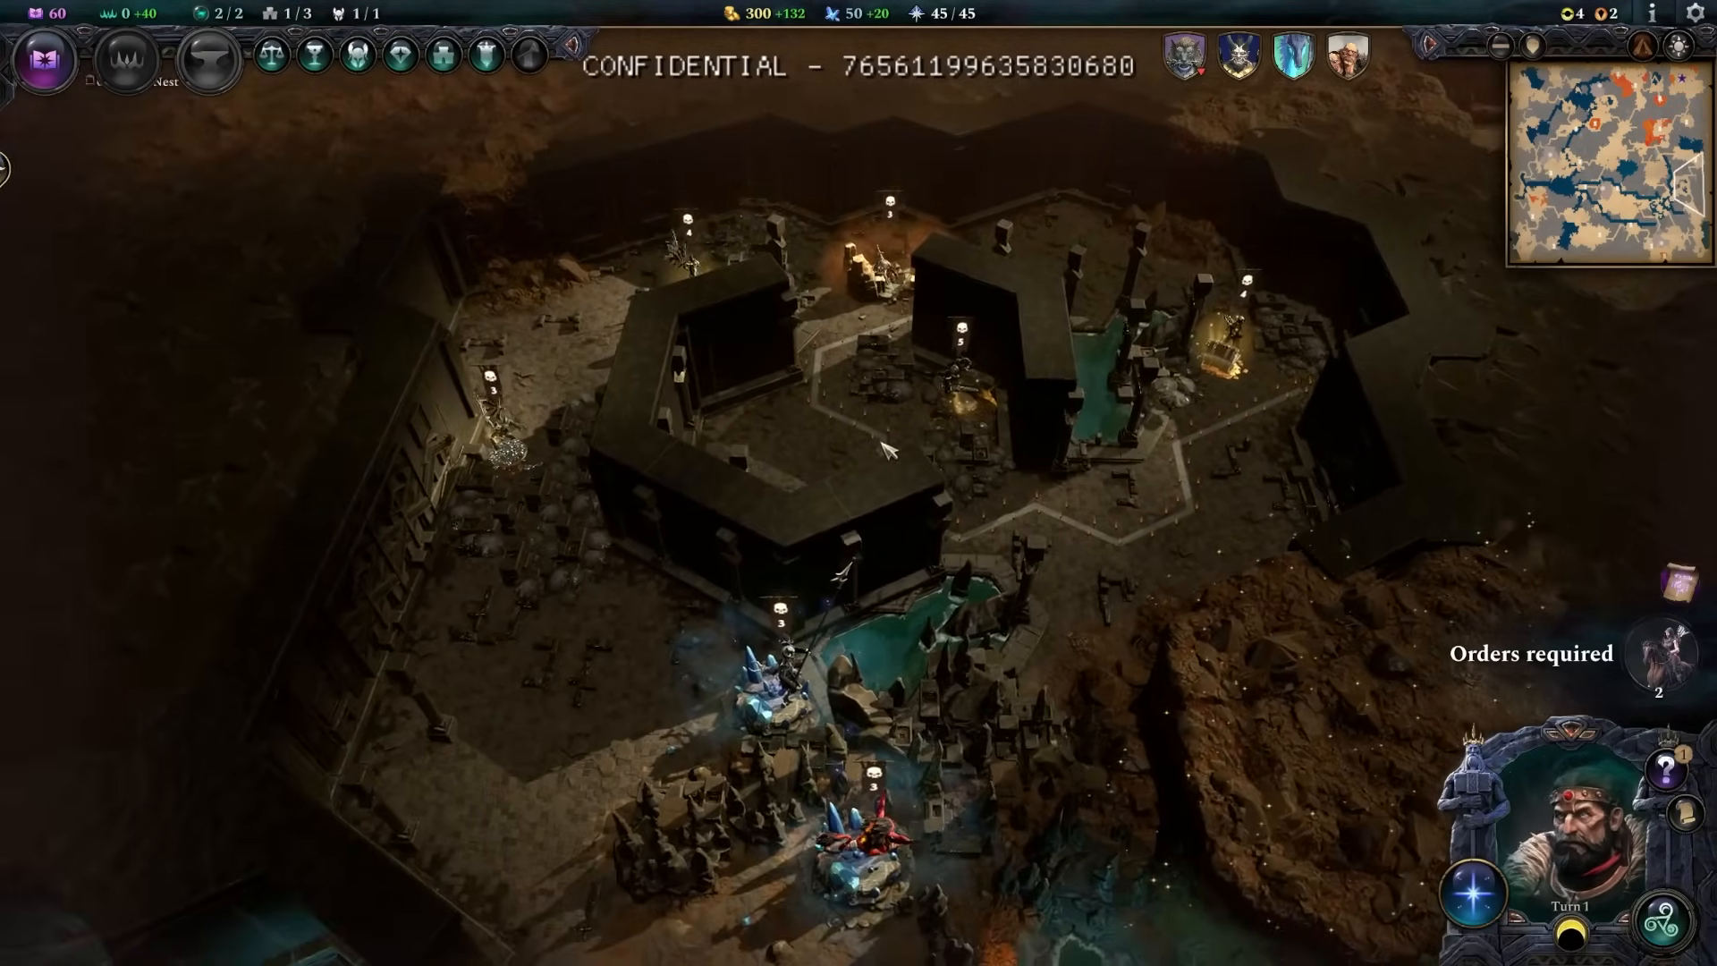
{"action": "middle_click_drag", "start_coordinate": [846, 400], "coordinate": [957, 394]}
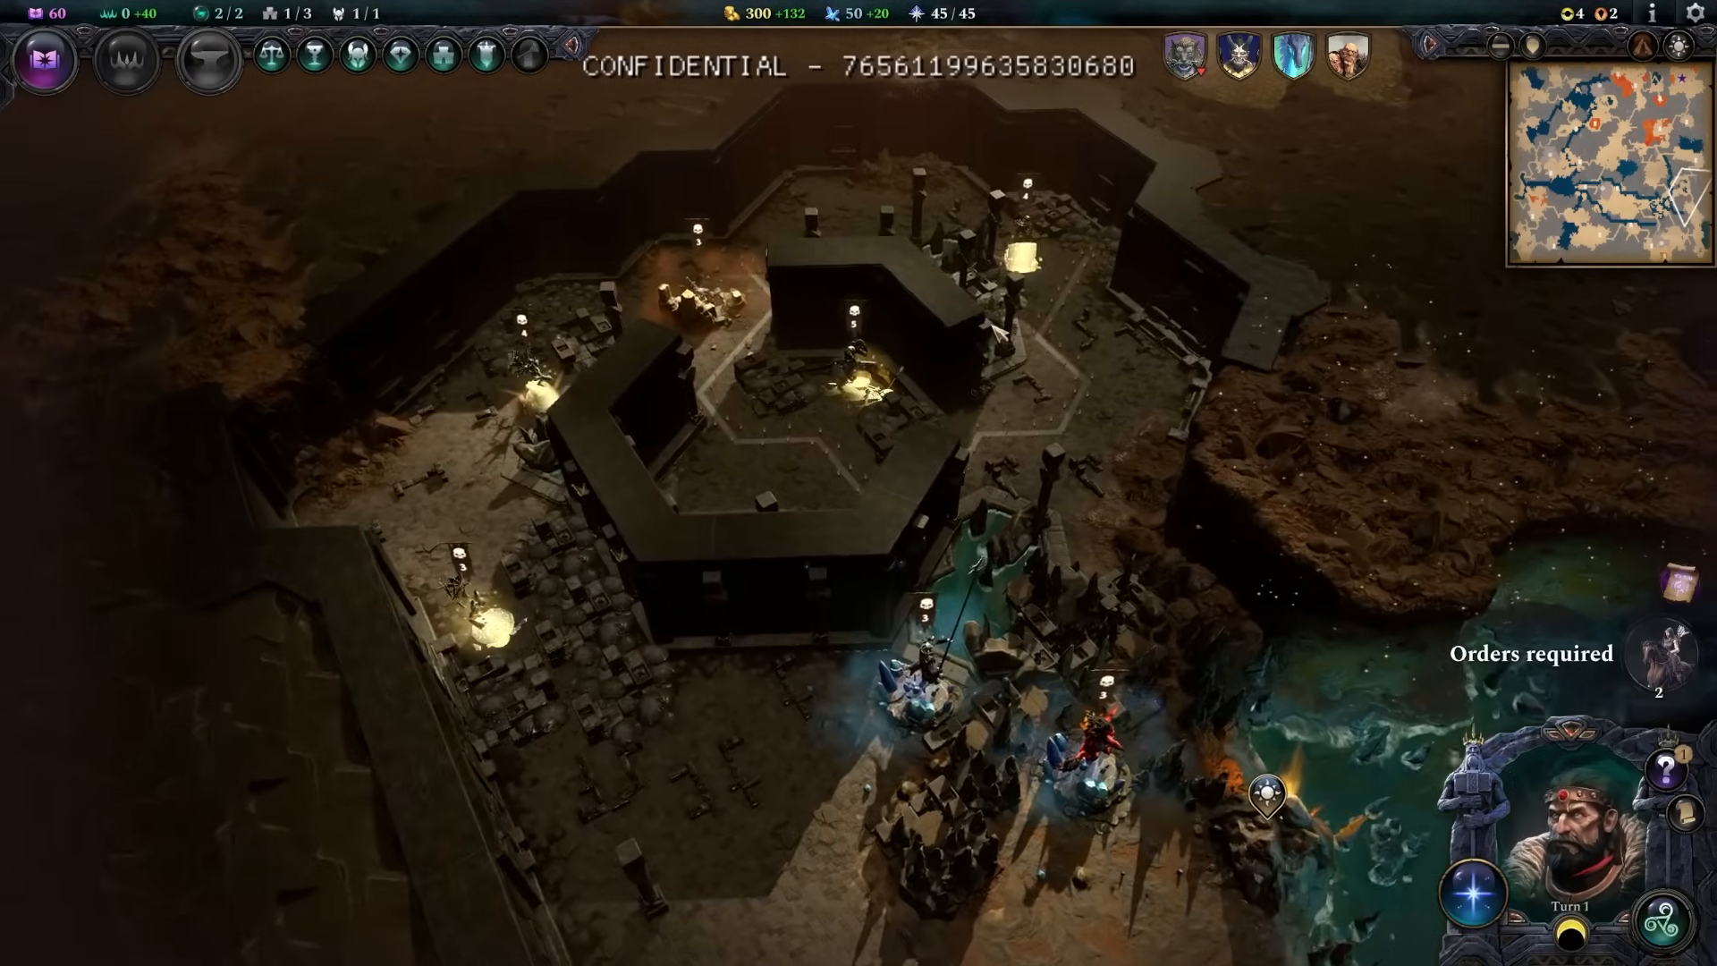
{"action": "middle_click_drag", "start_coordinate": [992, 324], "coordinate": [674, 364]}
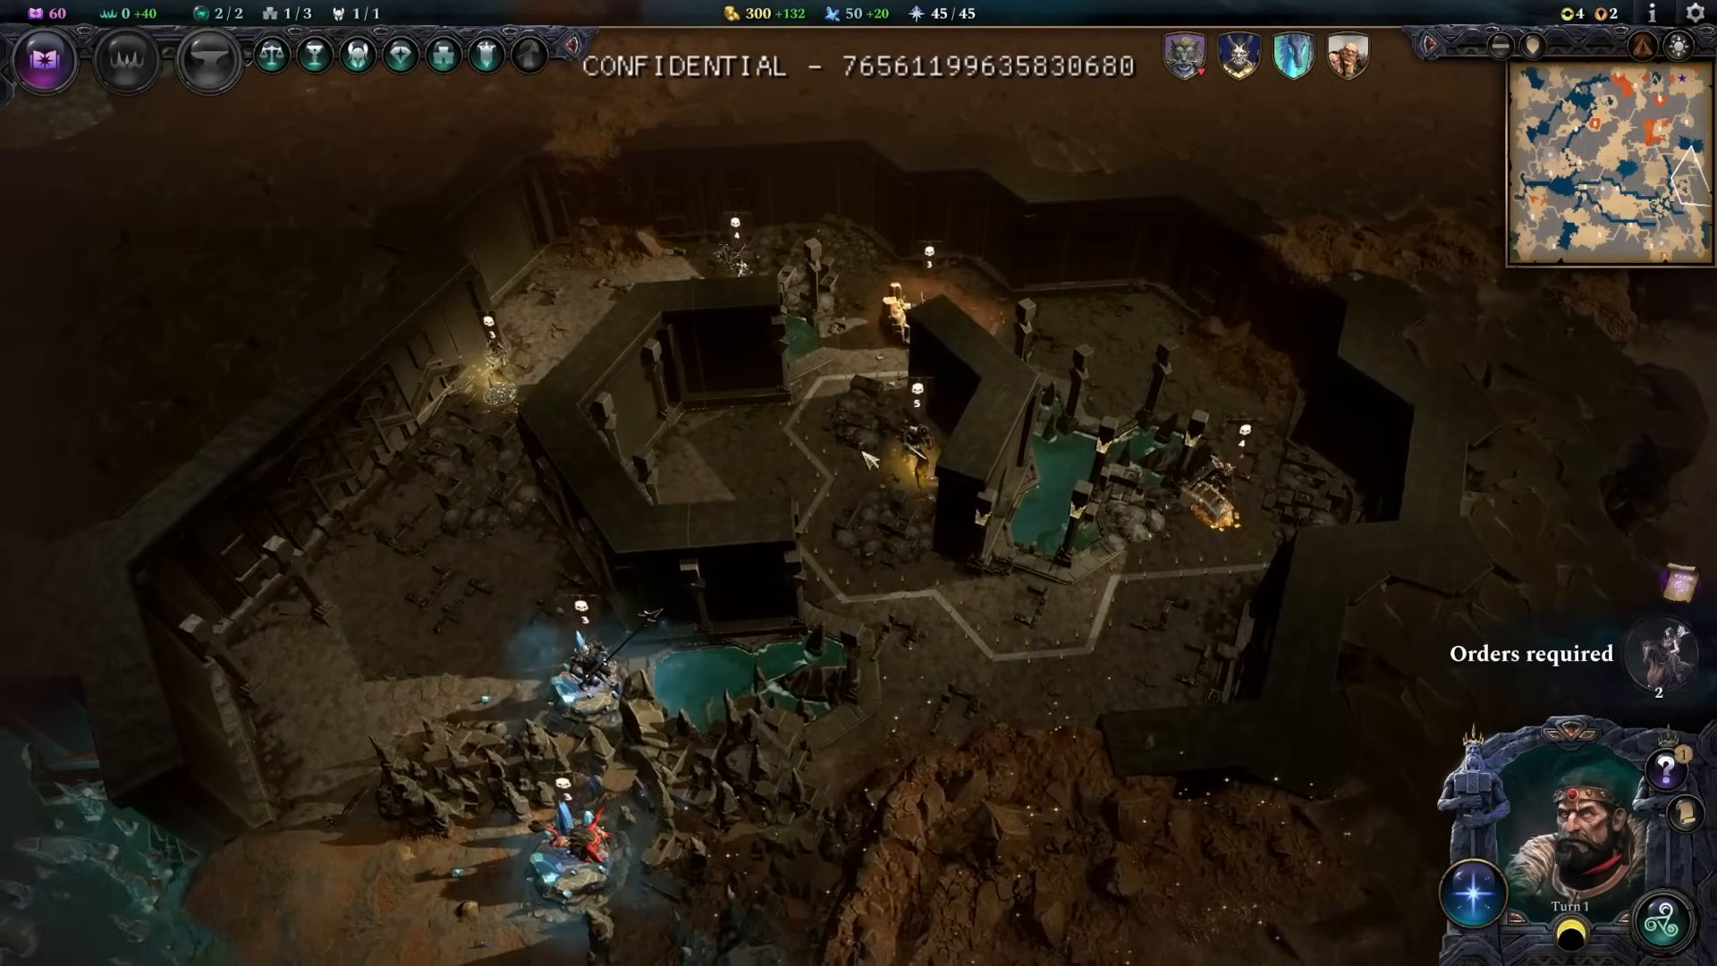
{"action": "middle_click_drag", "start_coordinate": [869, 460], "coordinate": [919, 455]}
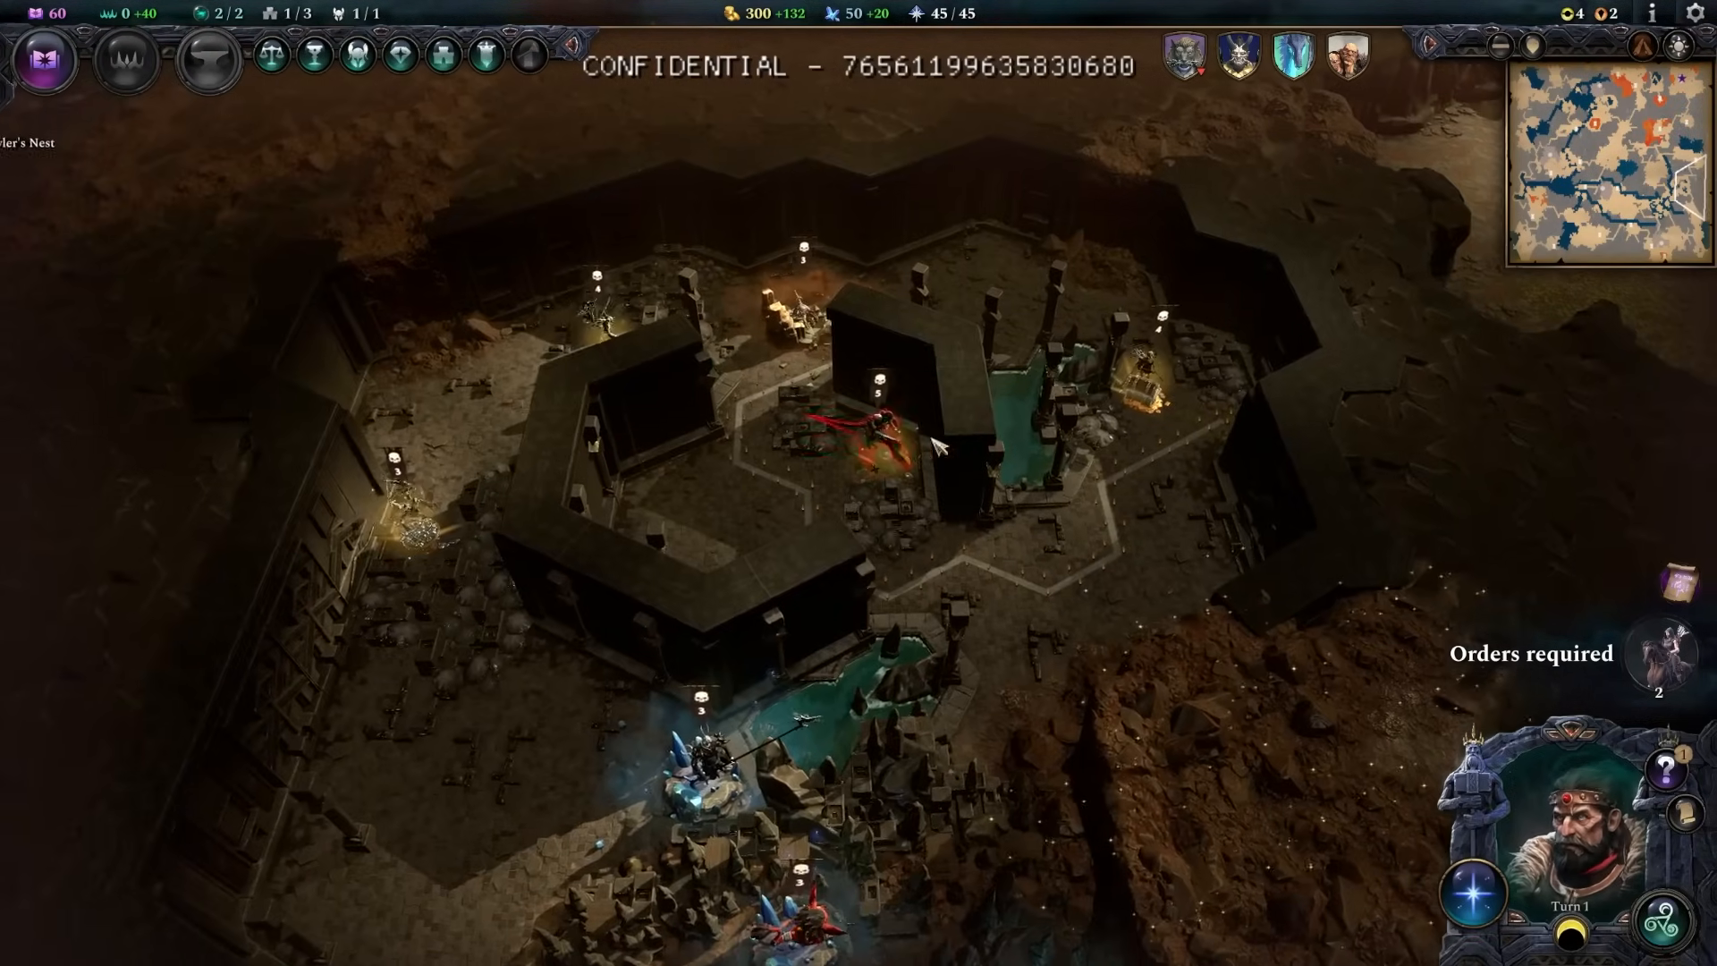
- Inspect the underground lakeside region around the Giant's Grave, including its giant skeleton and rock spires
{"action": "middle_click_drag", "start_coordinate": [390, 417], "coordinate": [763, 361]}
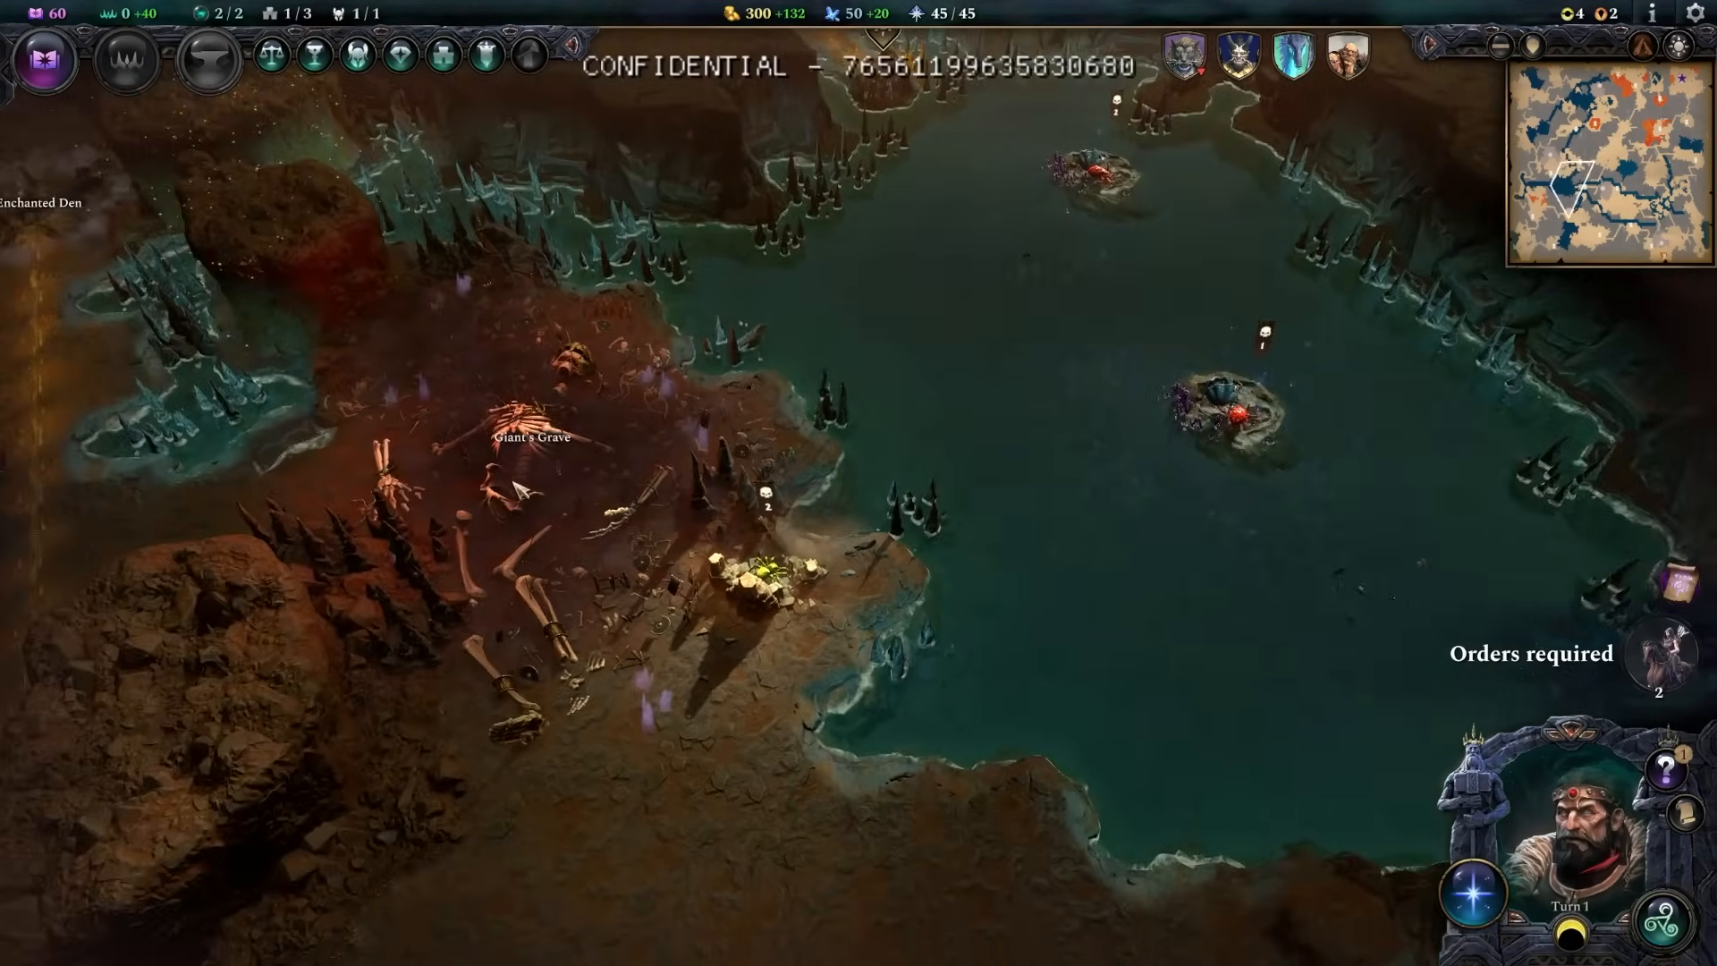
{"action": "middle_click_drag", "start_coordinate": [491, 488], "coordinate": [854, 484]}
{"action": "scroll", "coordinate": [801, 351], "scroll_direction": "up", "scroll_amount": 3}
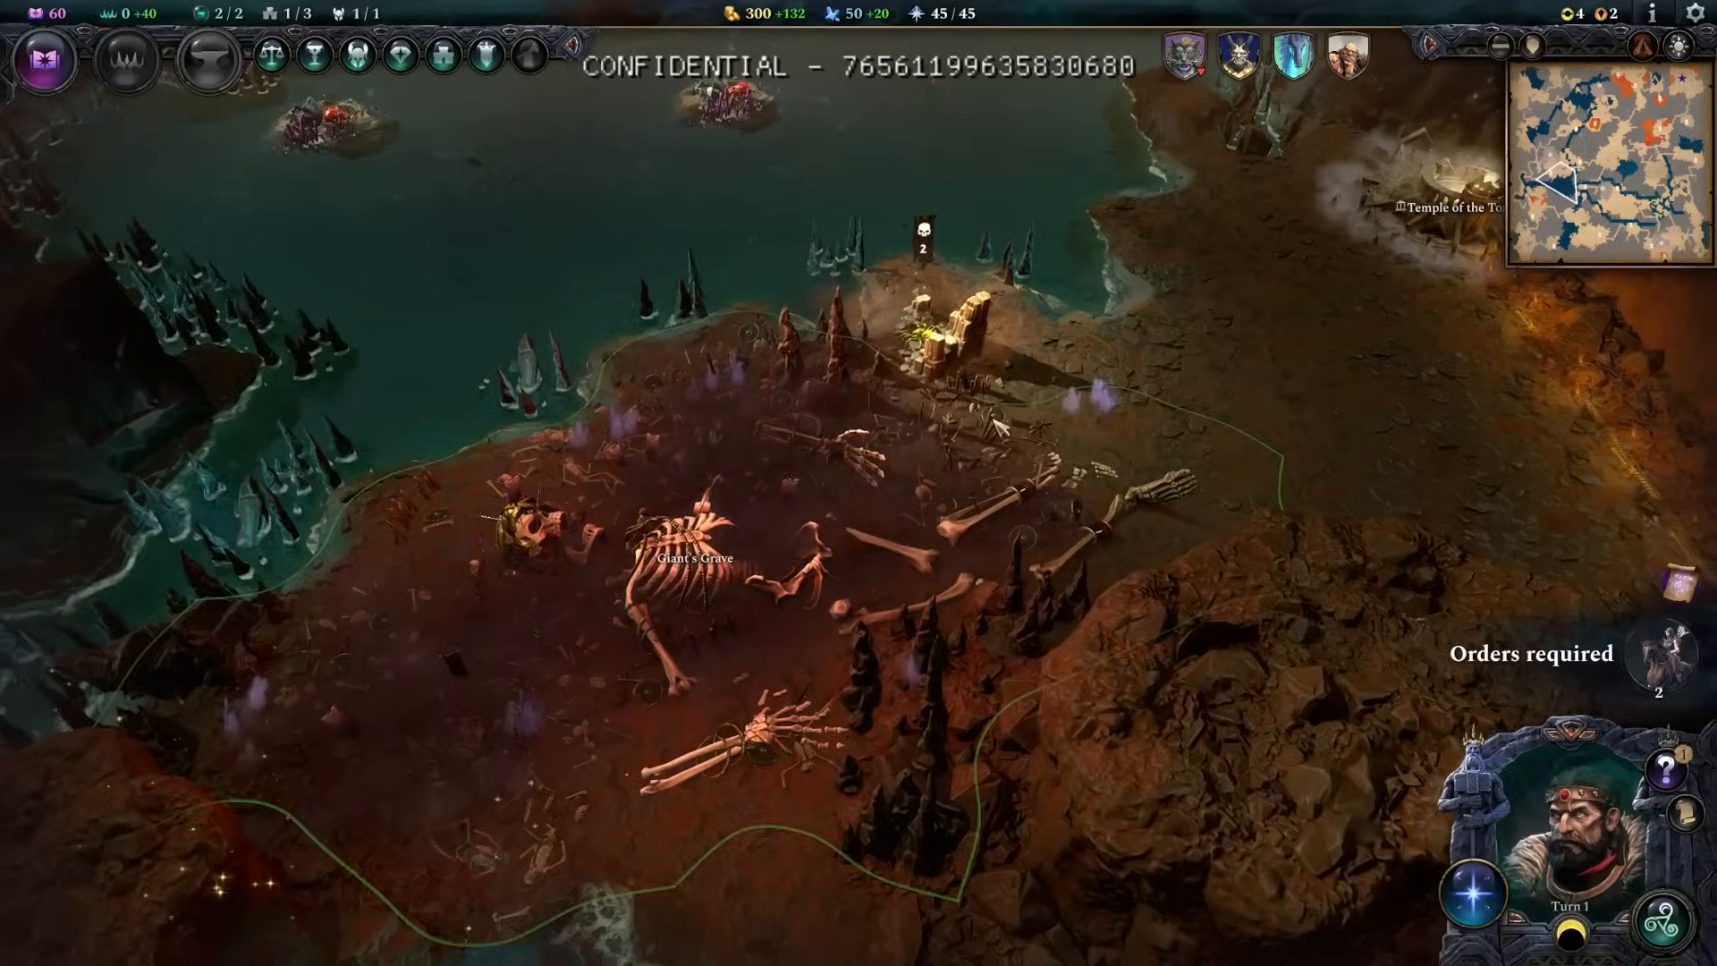
{"action": "scroll", "coordinate": [763, 513], "scroll_direction": "down", "scroll_amount": 1}
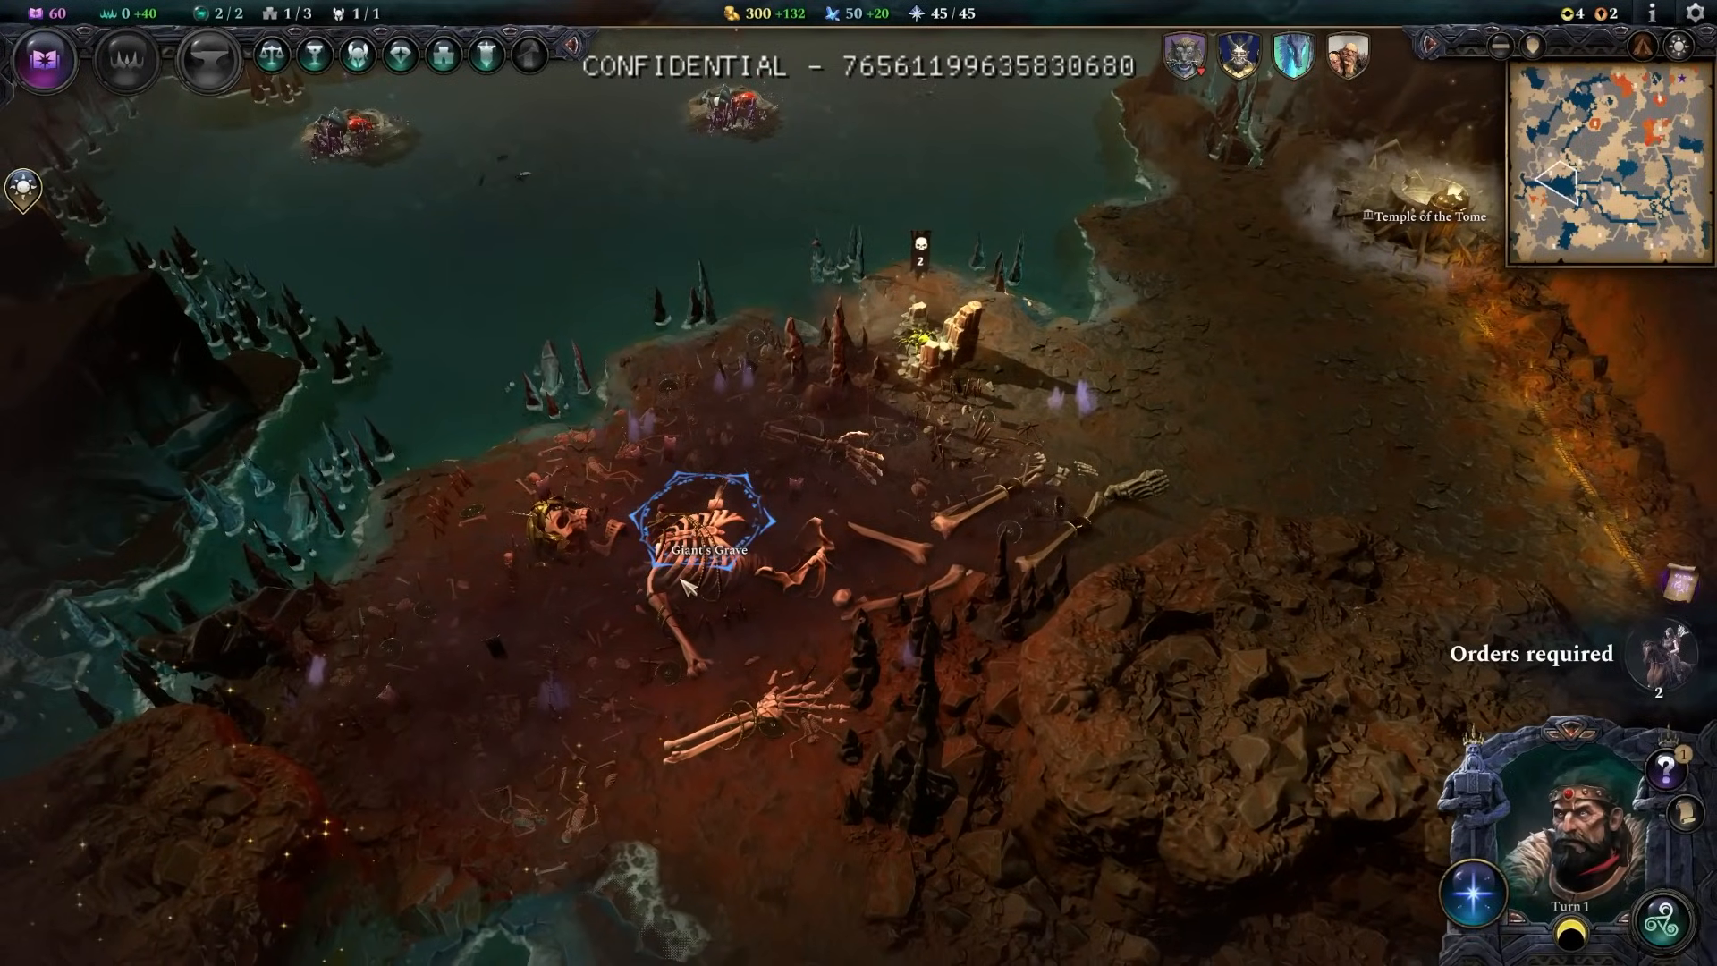